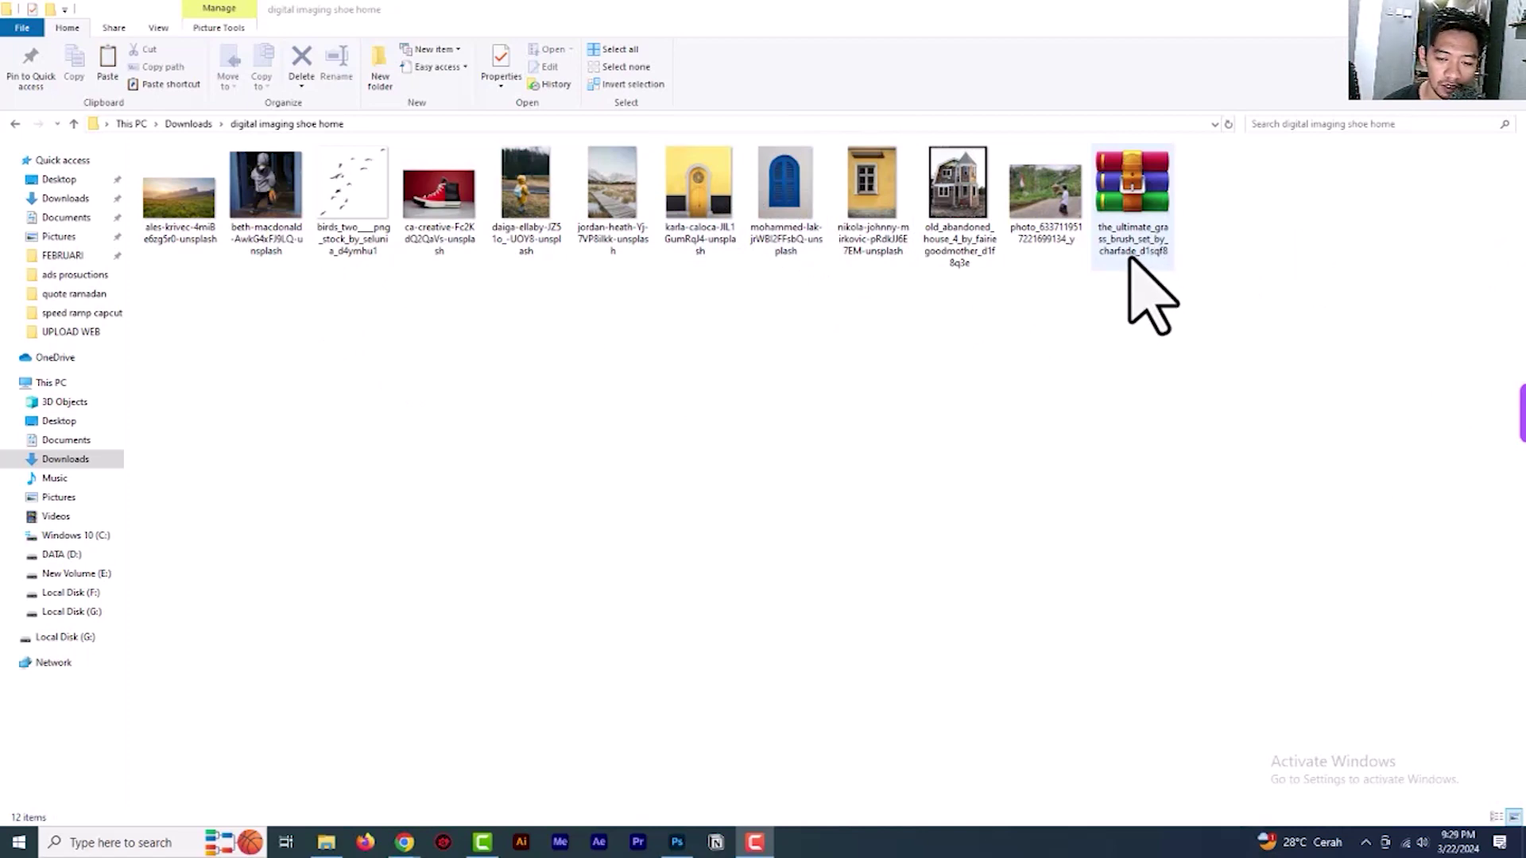
Extract the grass brush set archive into a folder of the same name and open that folder
right_click(1145, 192)
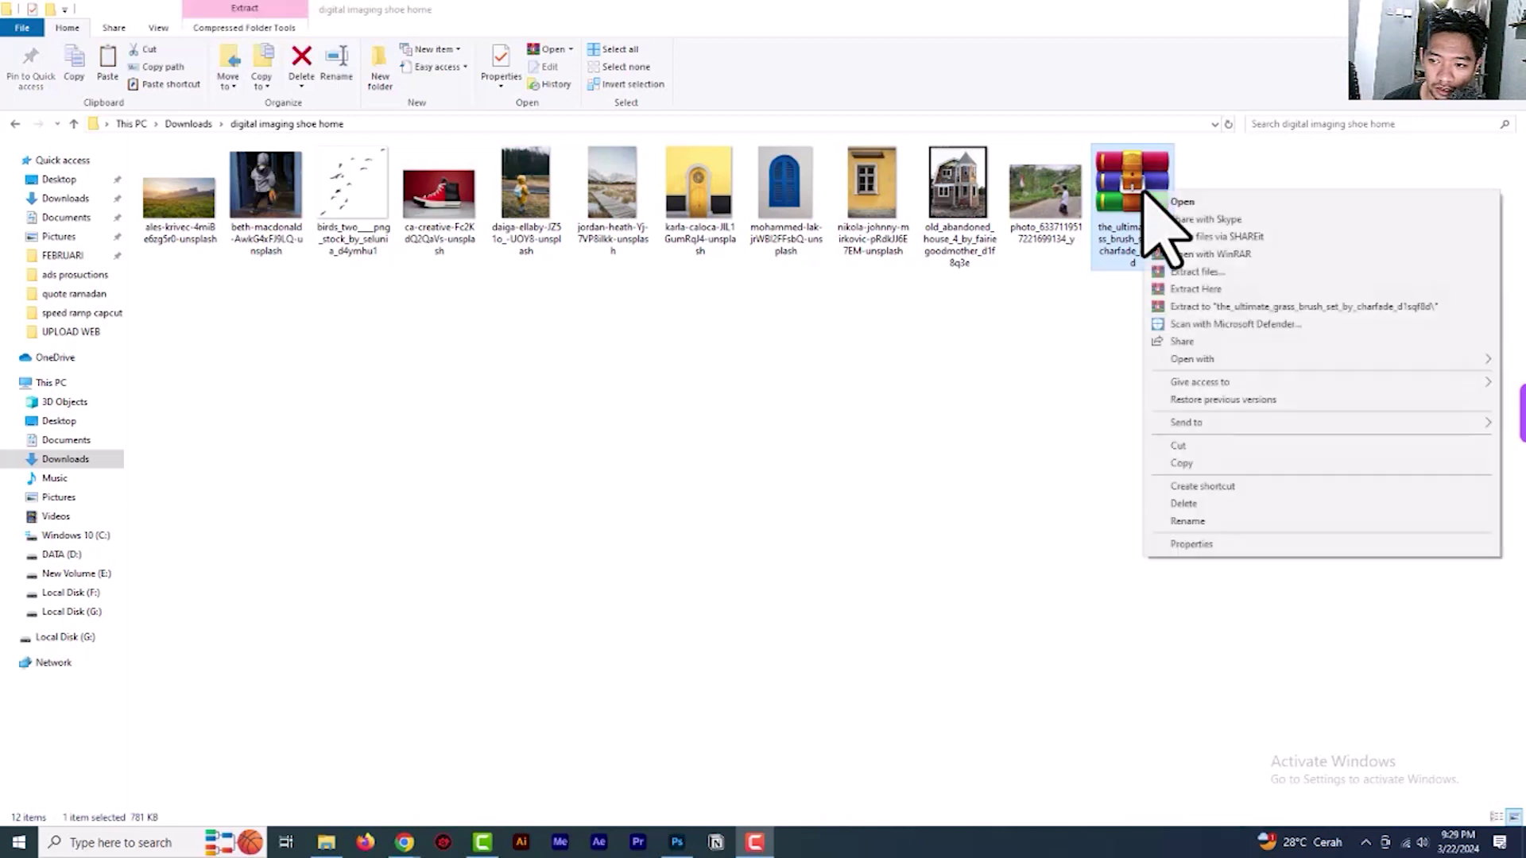
left_click(1252, 307)
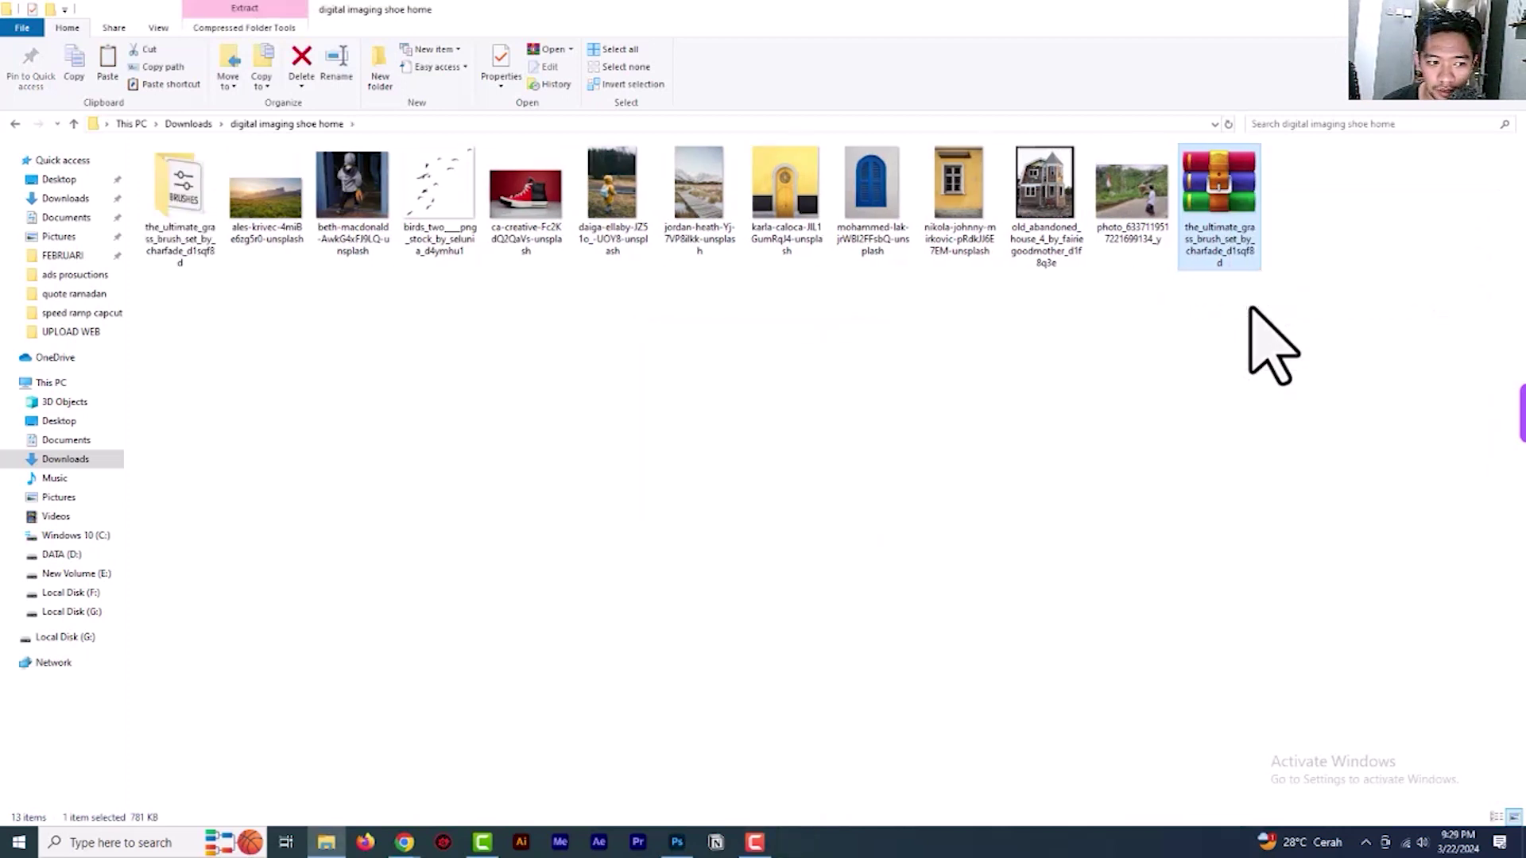
double_click(181, 208)
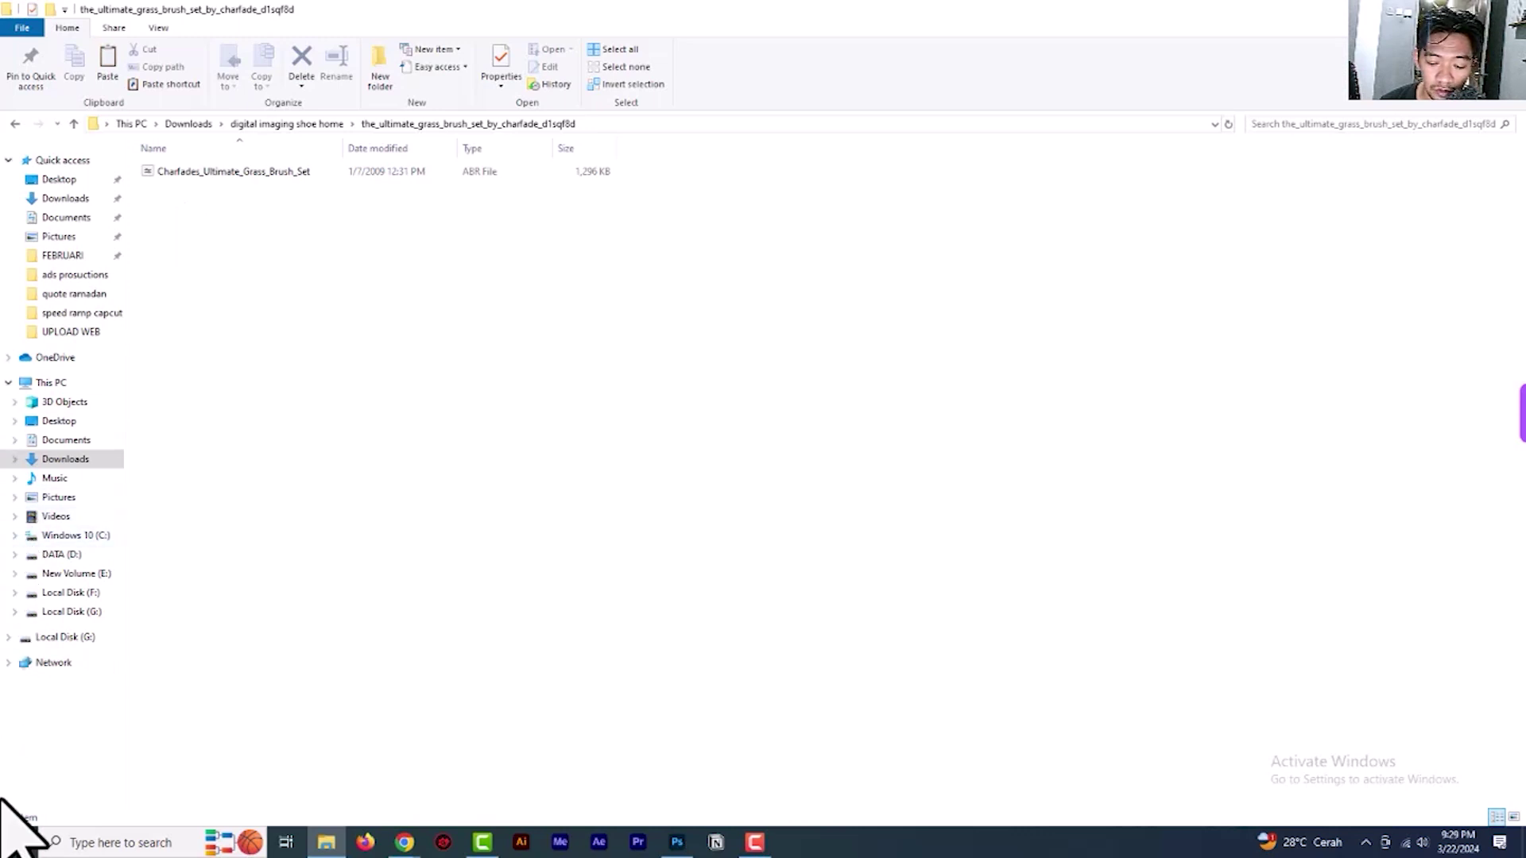
Switch to Photoshop and create a new document 20 cm wide and 25 cm high
left_click(676, 841)
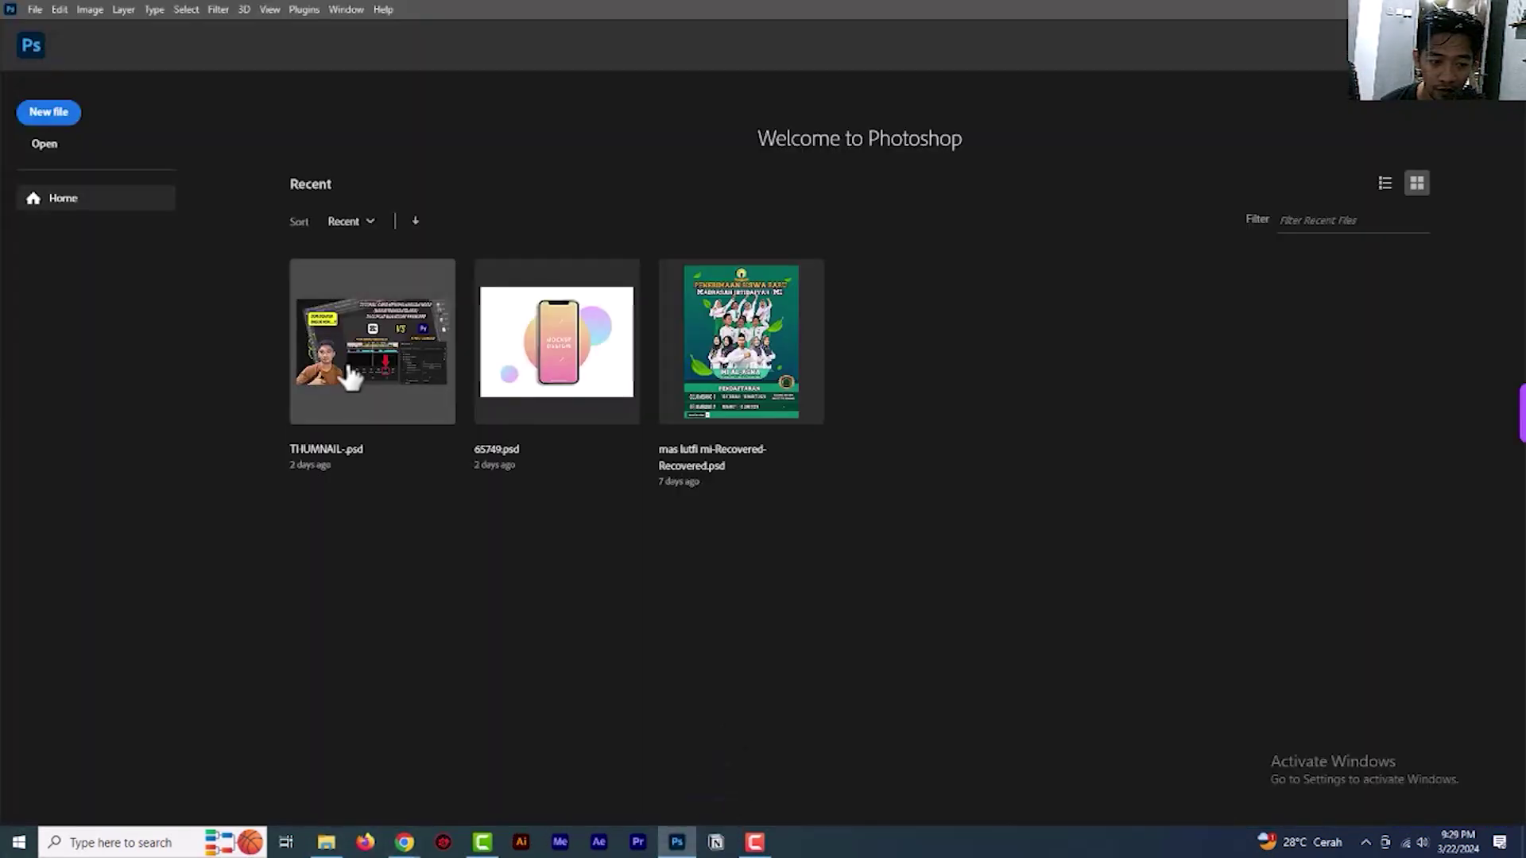
left_click(35, 10)
left_click(64, 28)
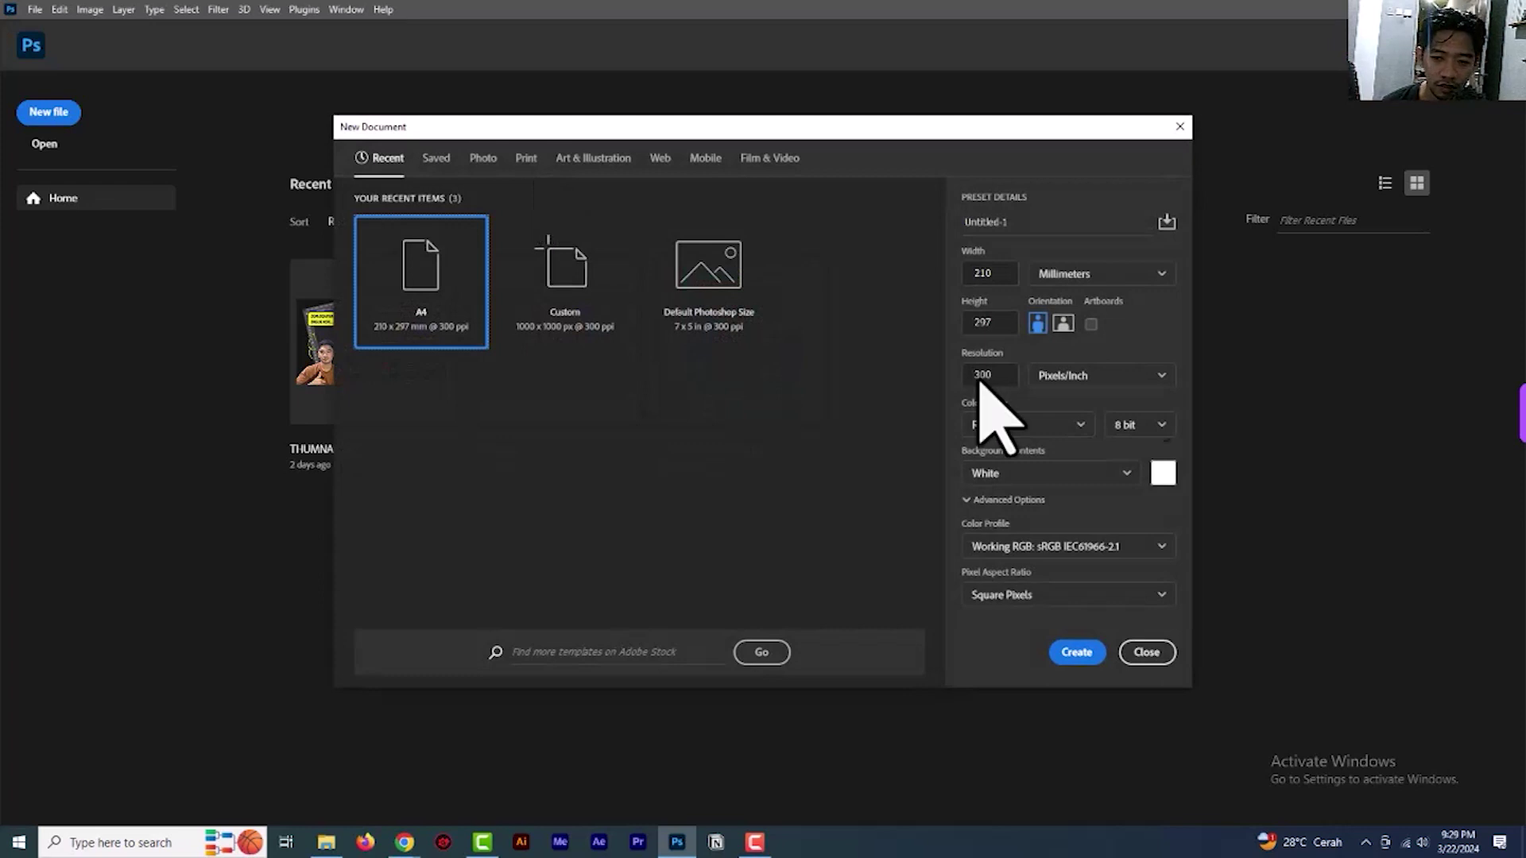
left_click(1116, 272)
left_click(1114, 273)
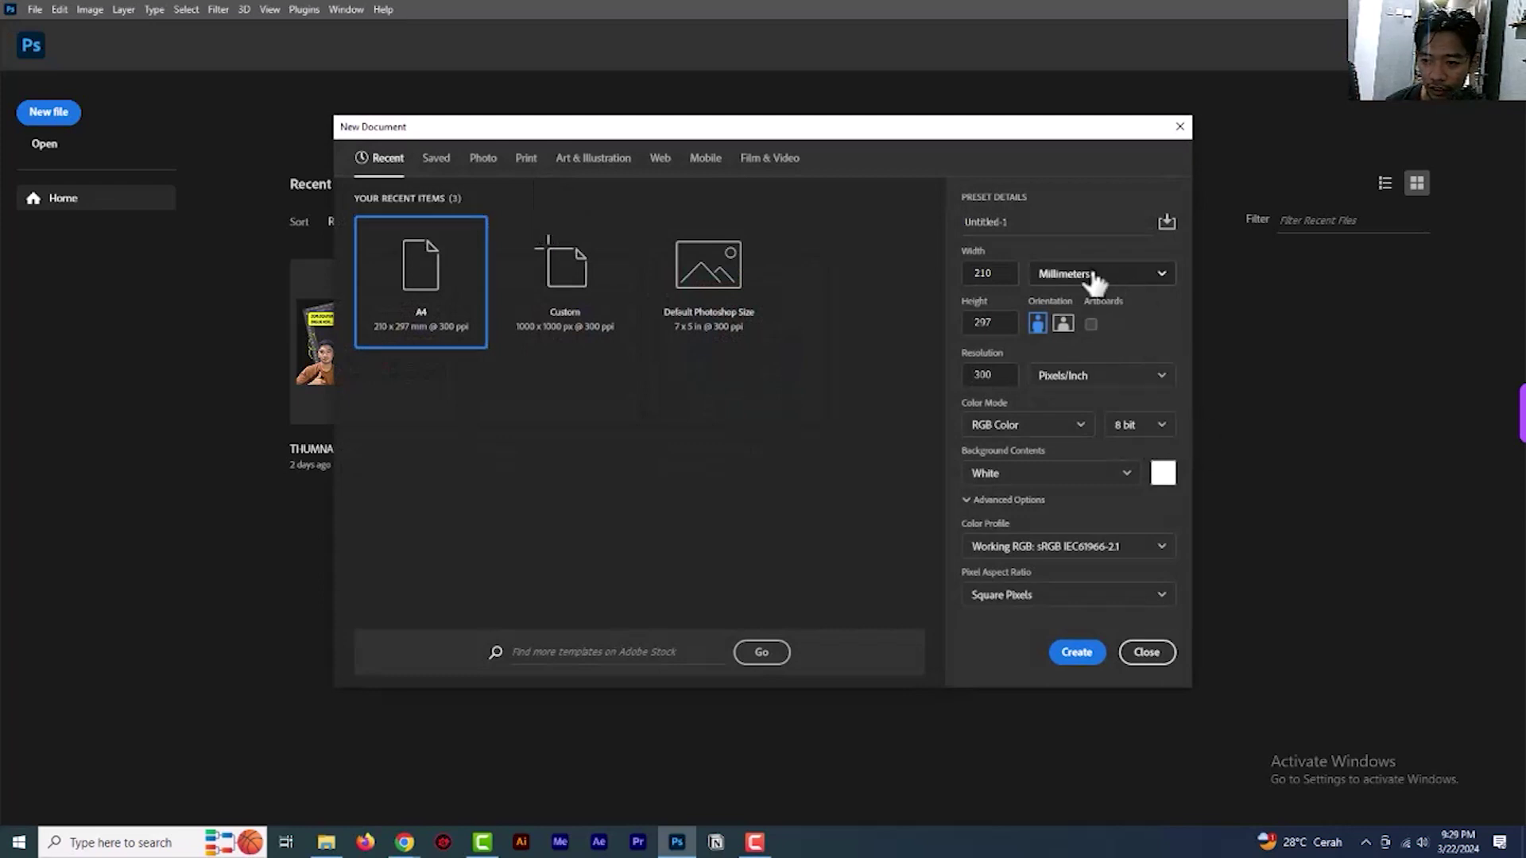
left_click(1091, 276)
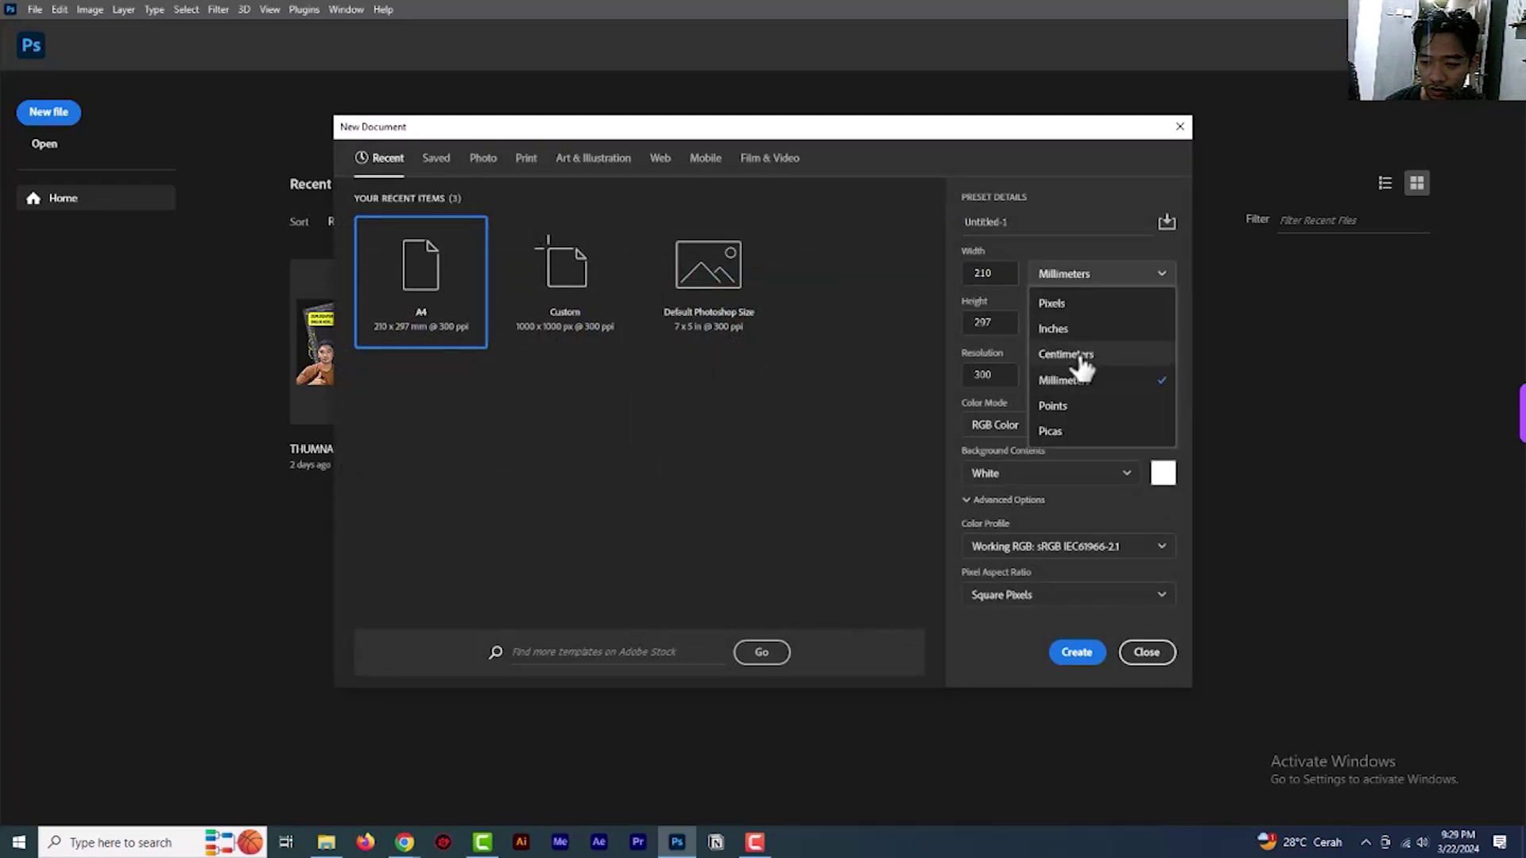
left_click(1081, 359)
left_click_drag(1011, 273, 992, 273)
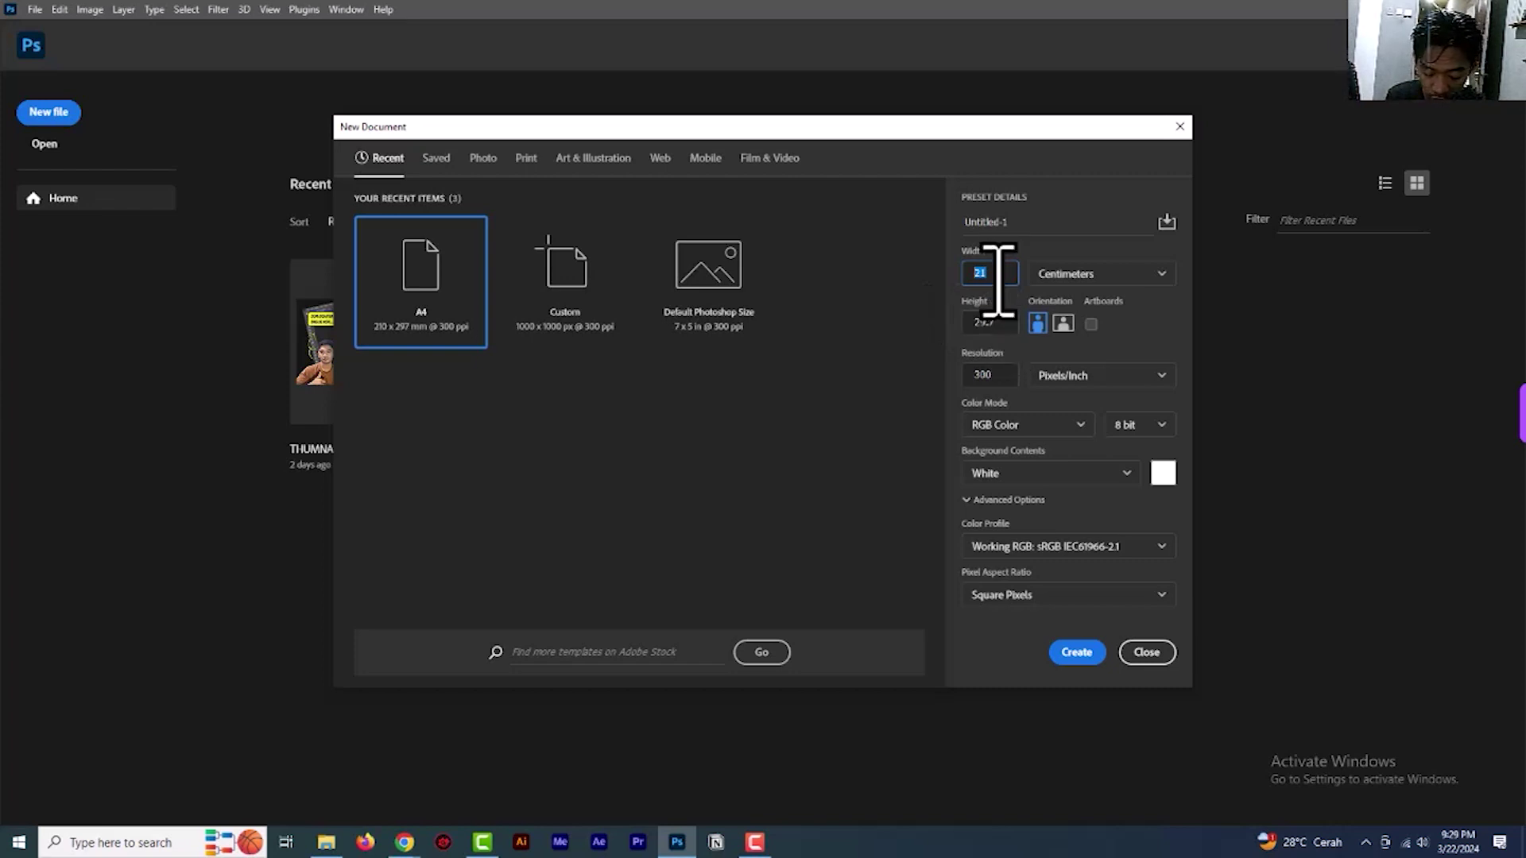
key("Tab")
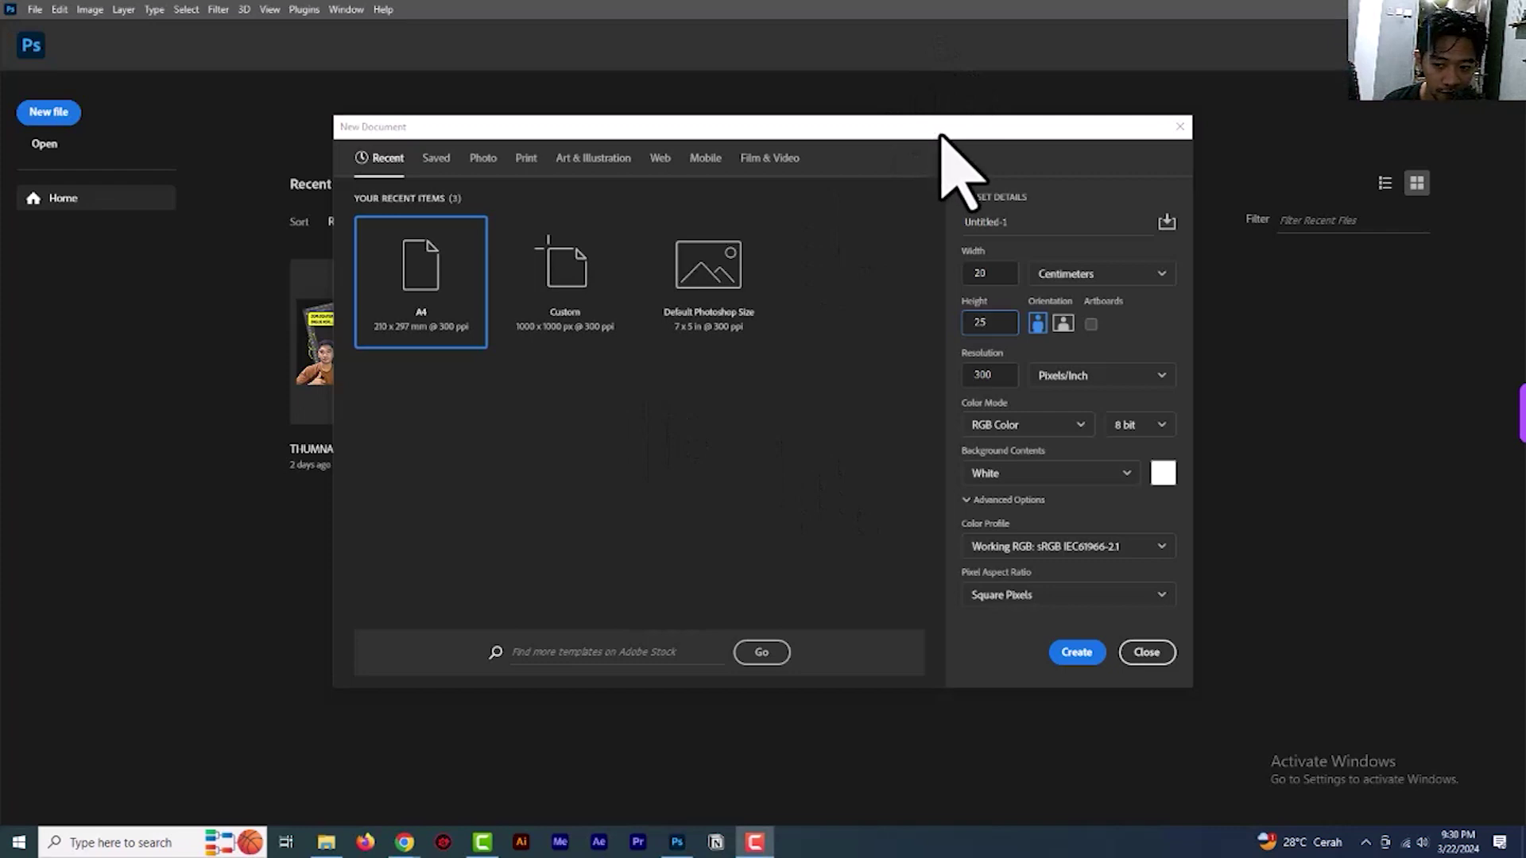
left_click(1081, 660)
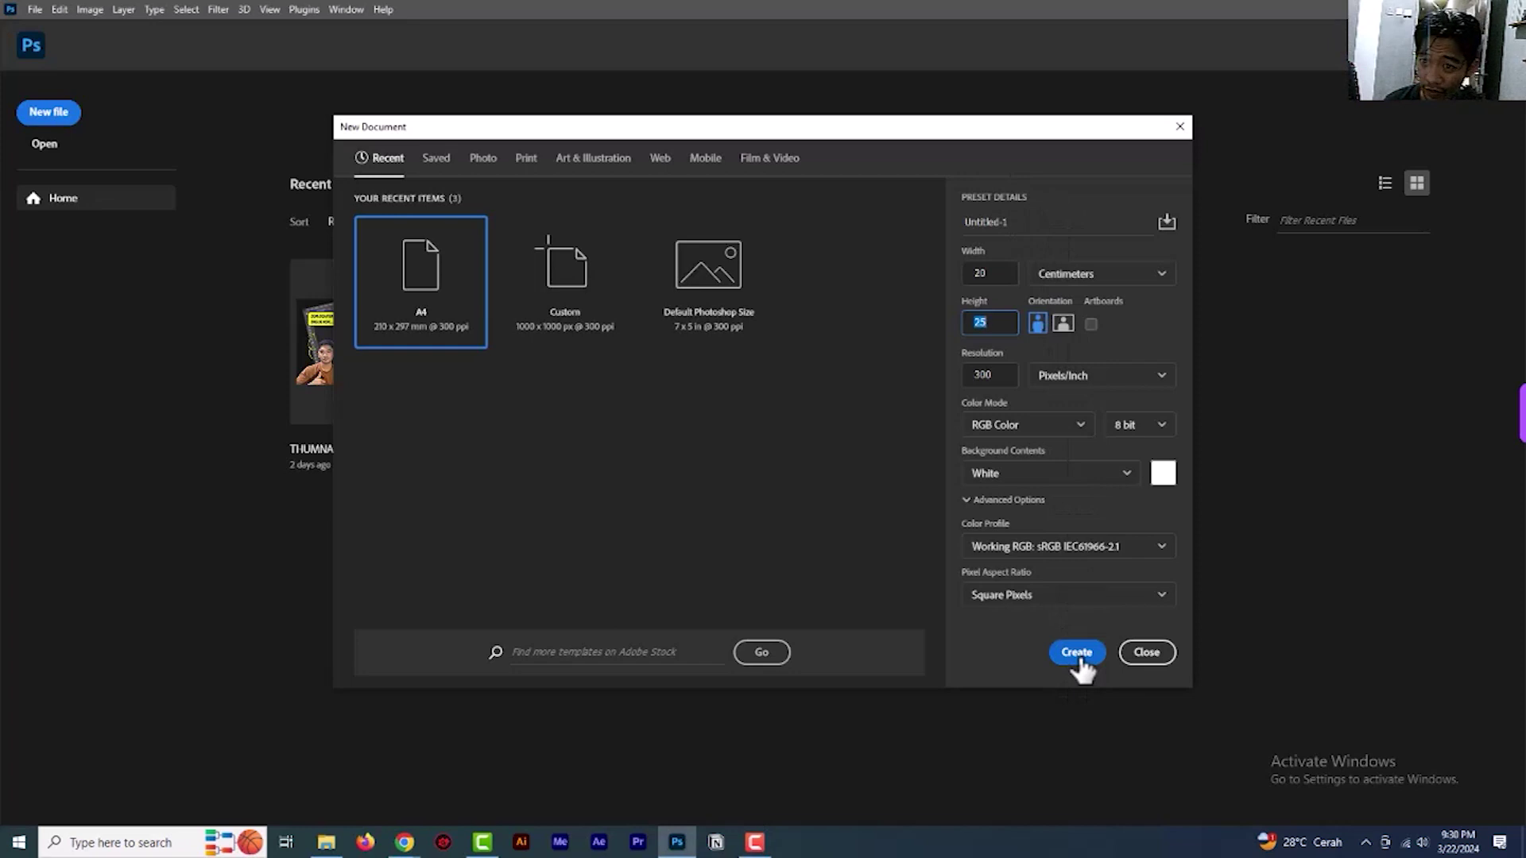
left_click(1081, 662)
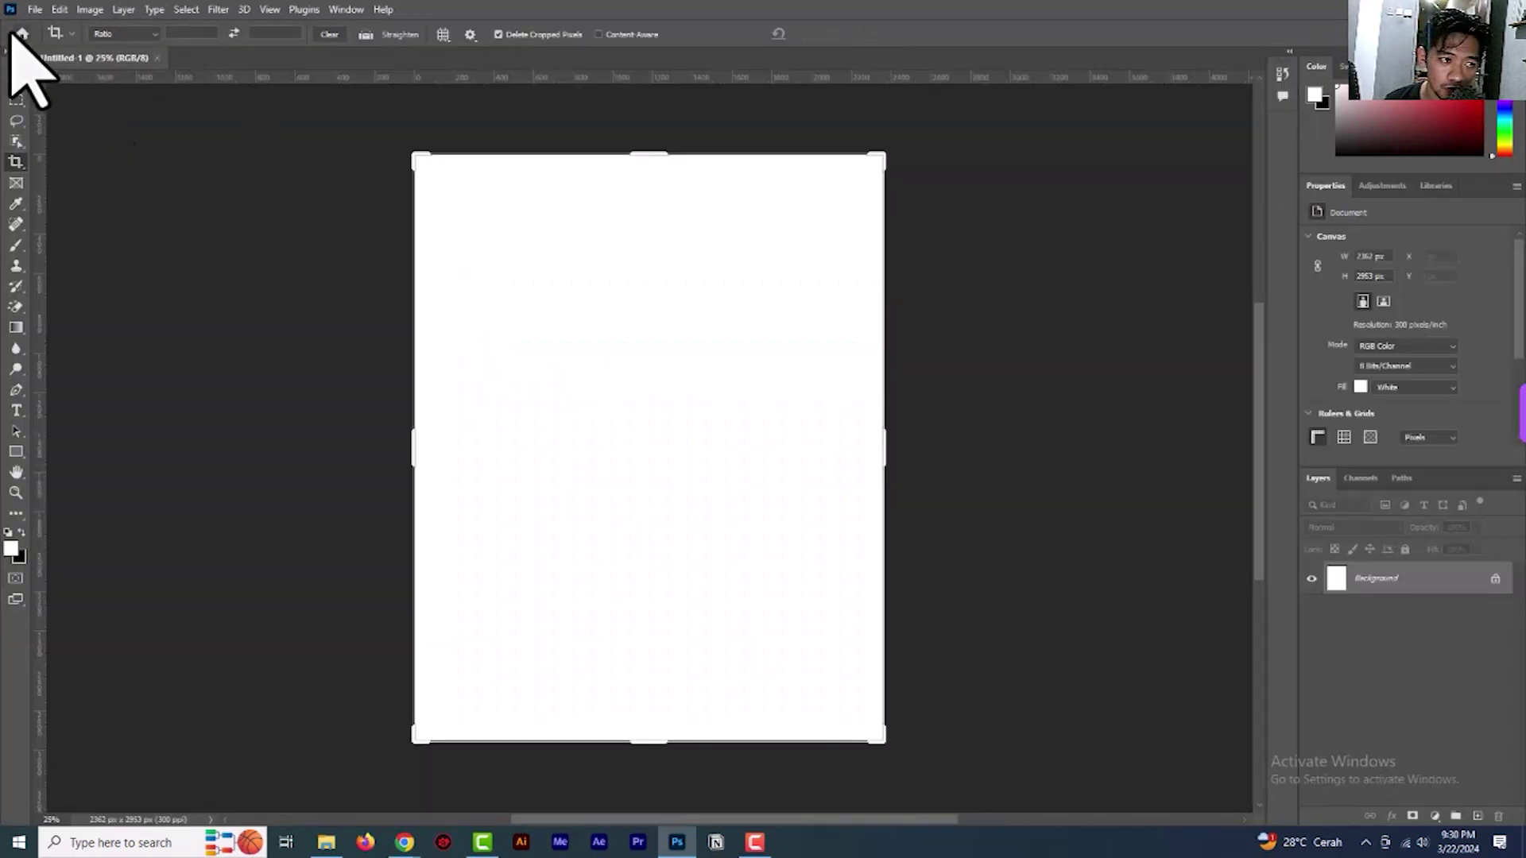
Arrange the tools in two columns and activate the Move tool
left_click(9, 55)
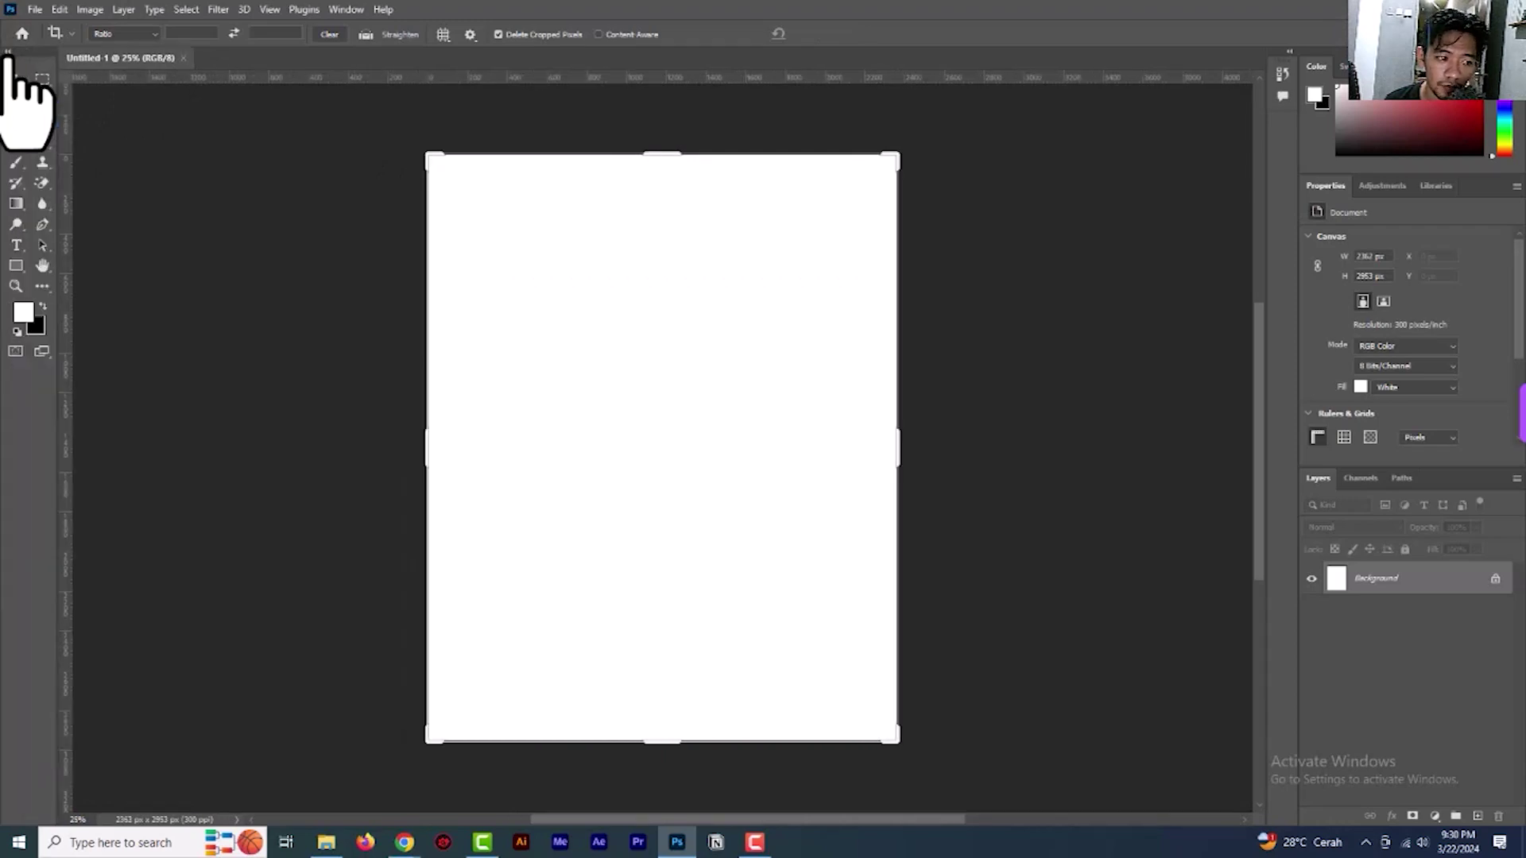
left_click(15, 78)
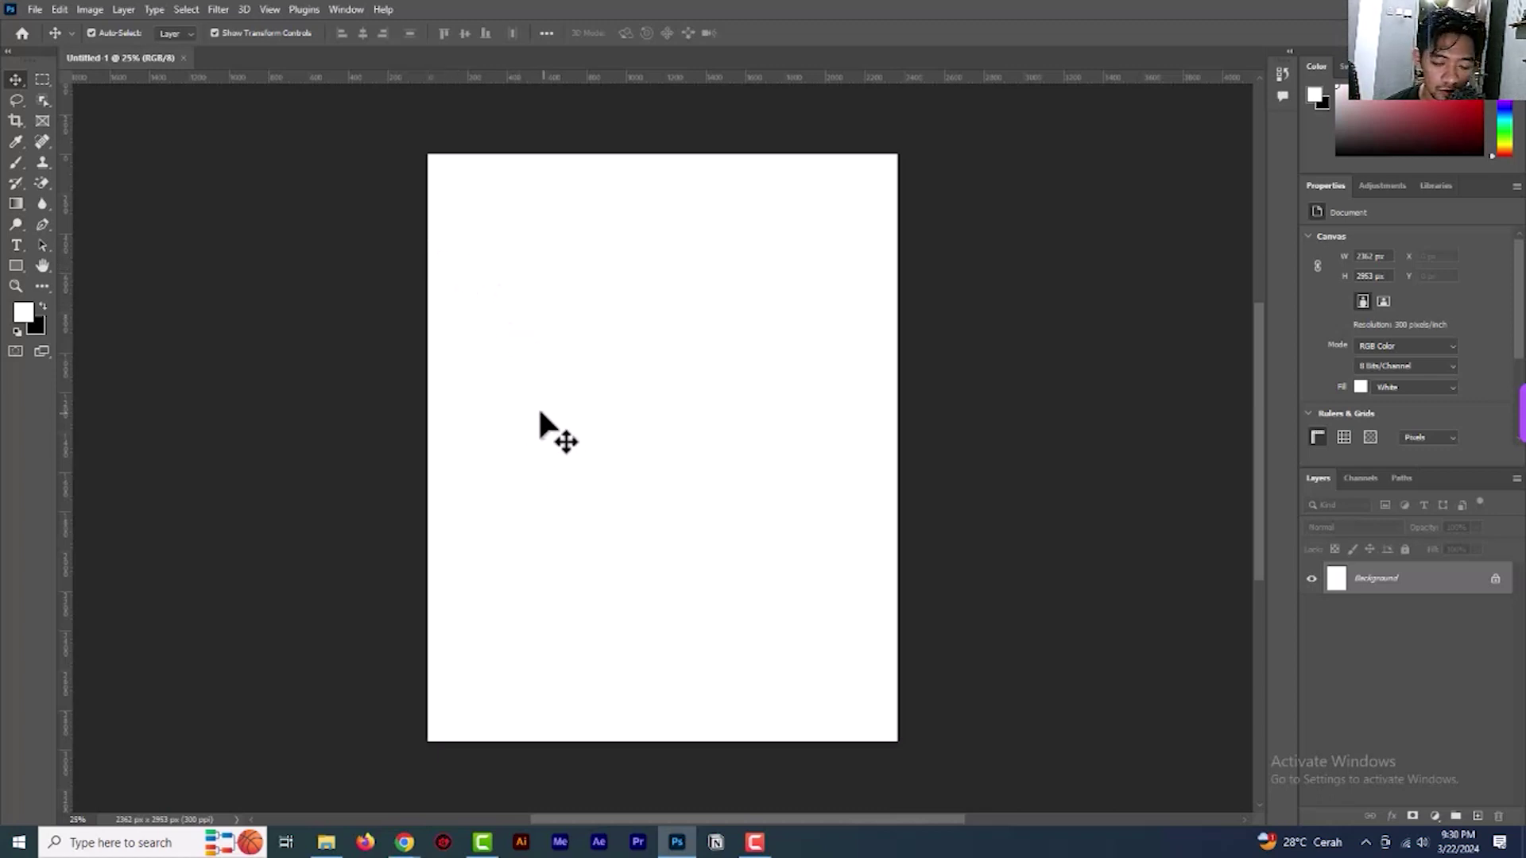
left_click(327, 842)
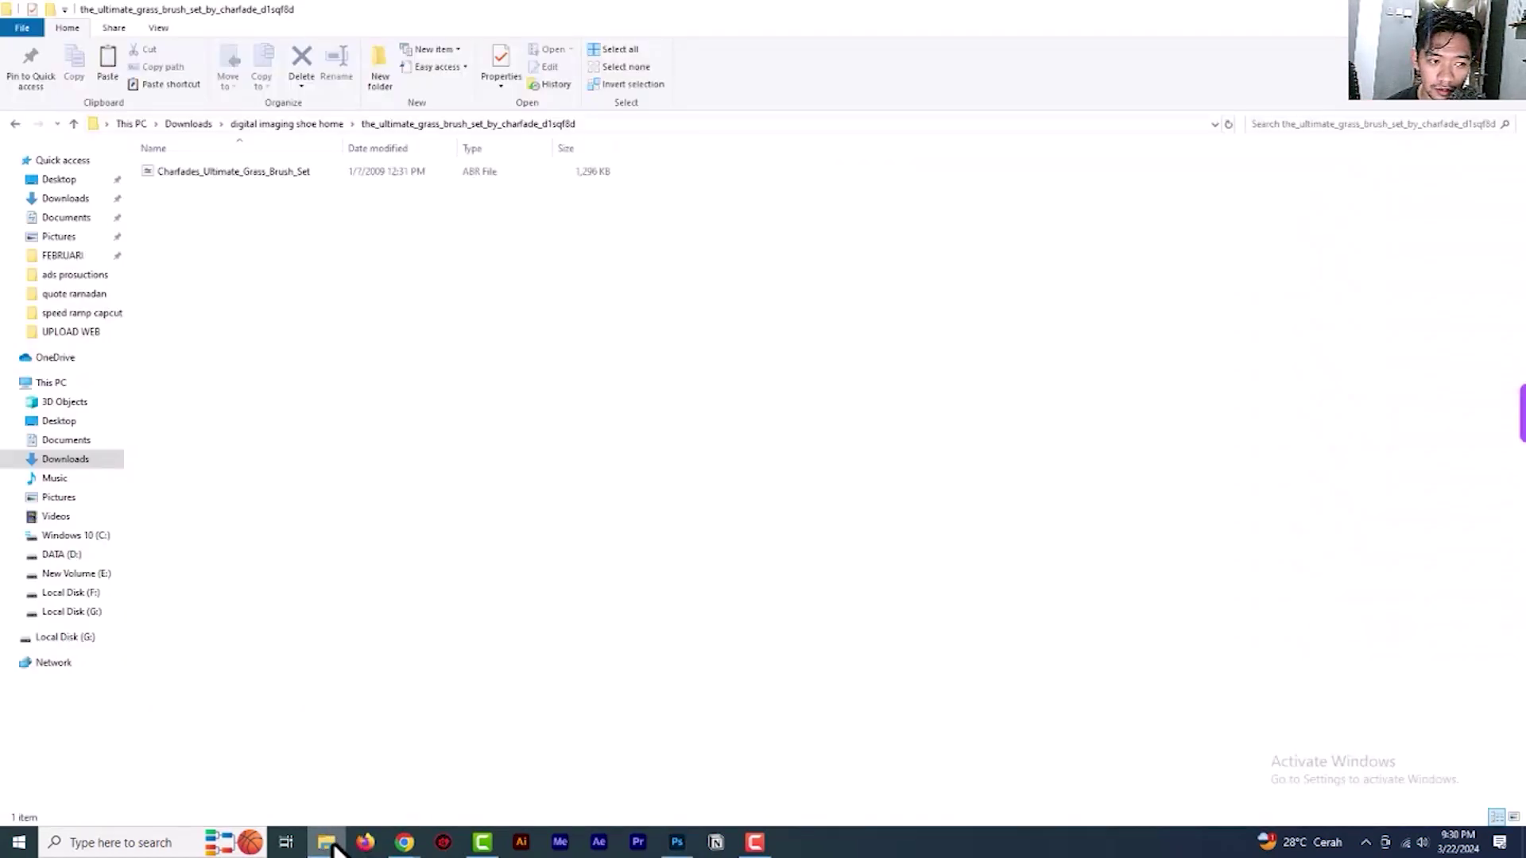
left_click(329, 842)
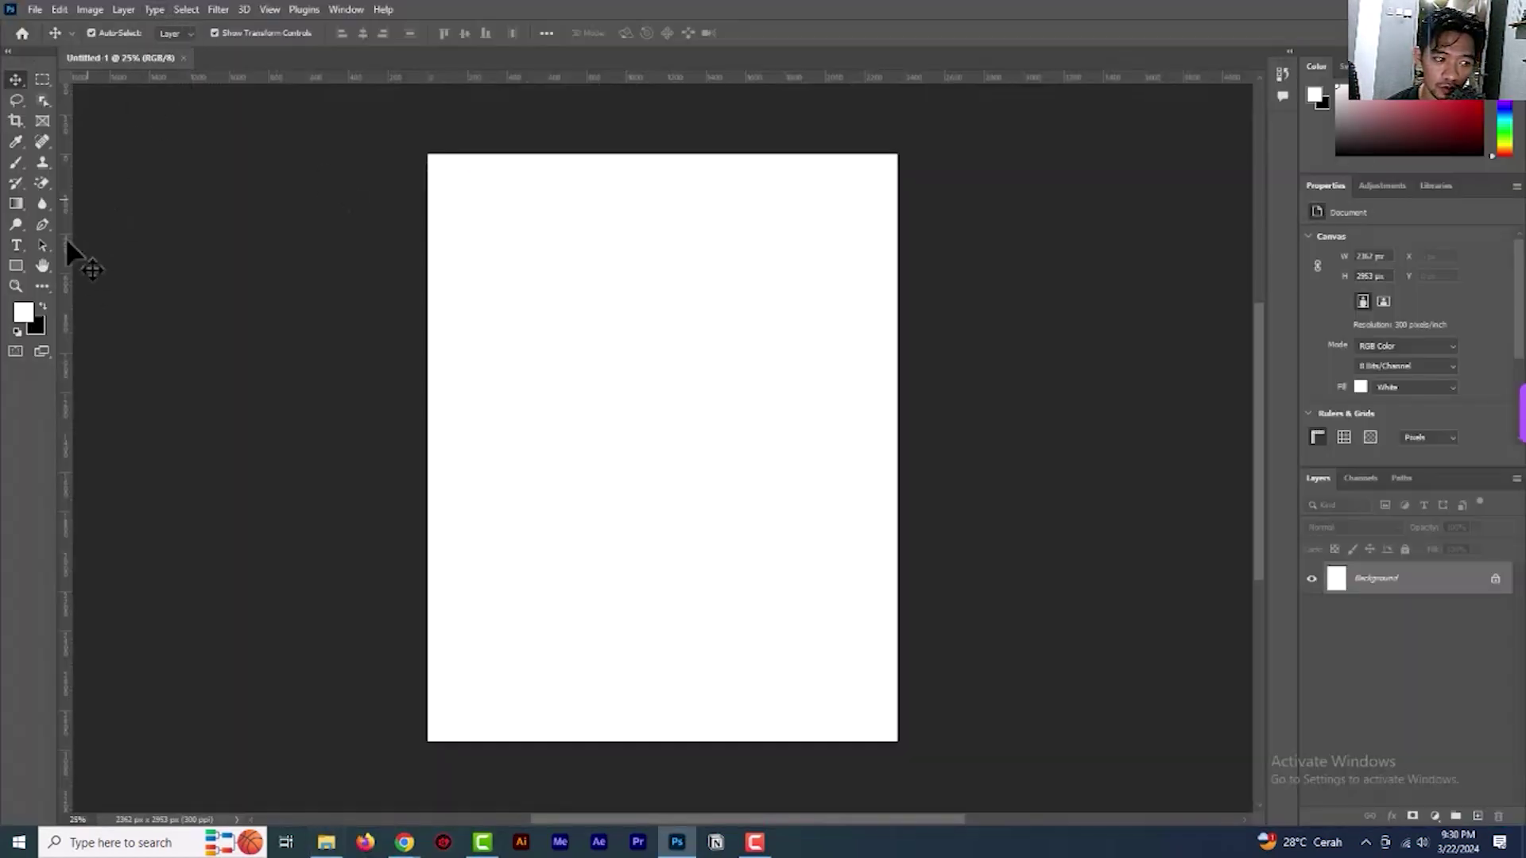
left_click(341, 10)
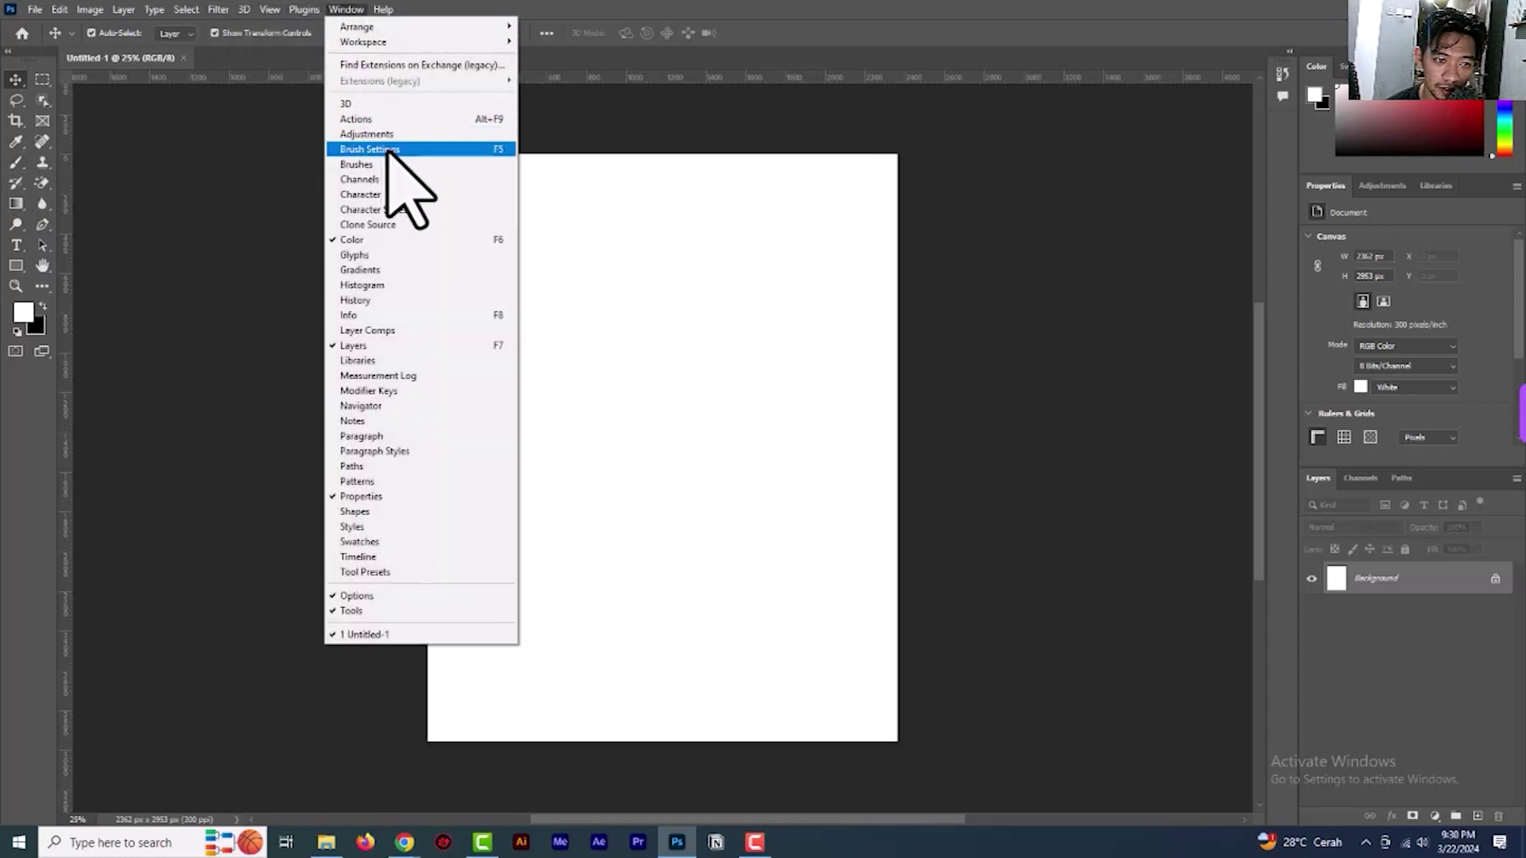
left_click(389, 163)
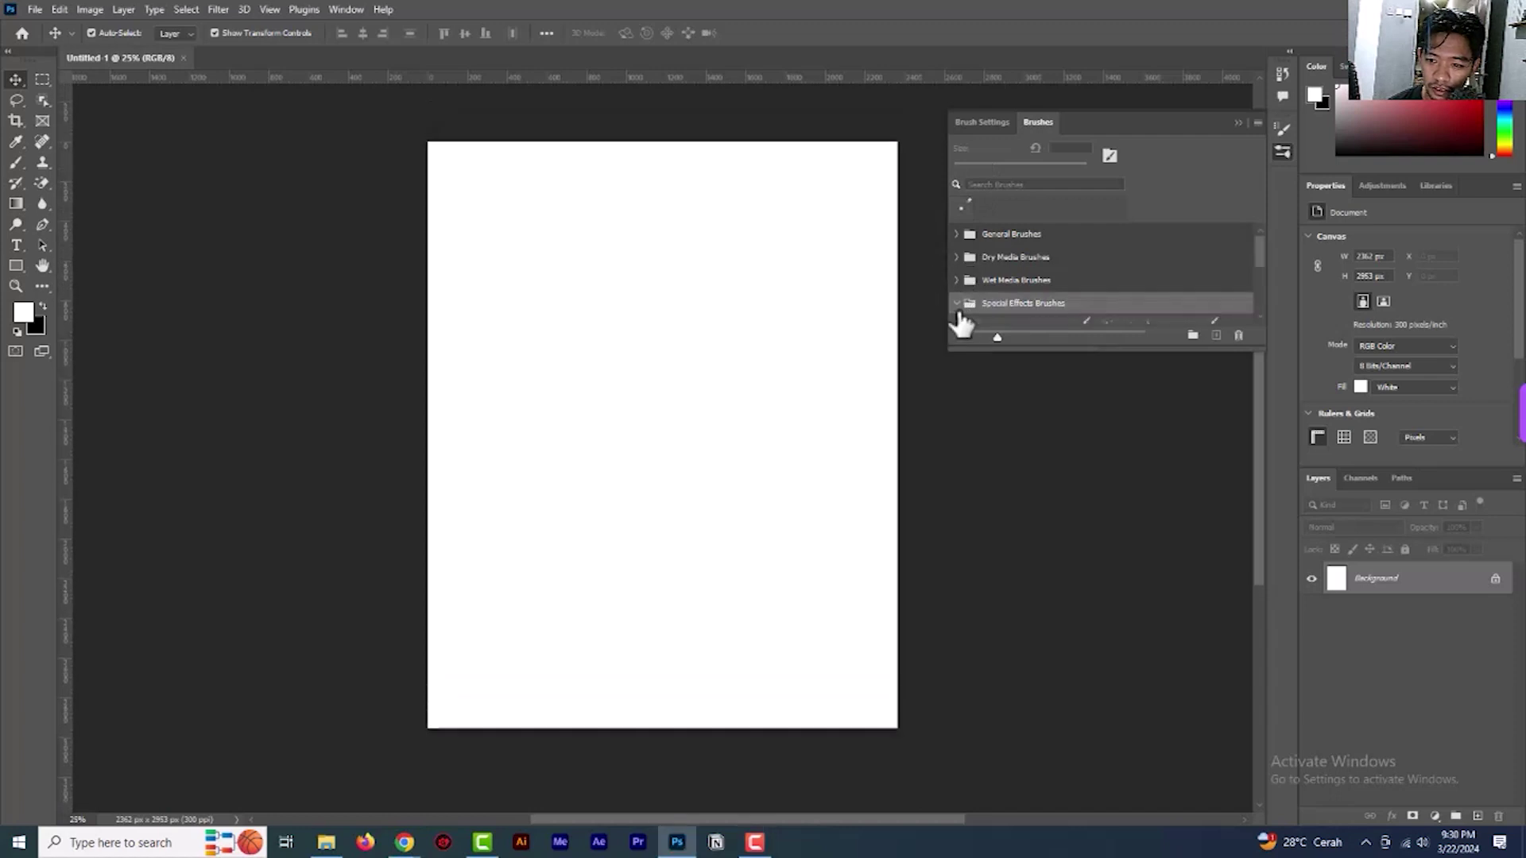
left_click(956, 303)
scroll(983, 289, "down", 3)
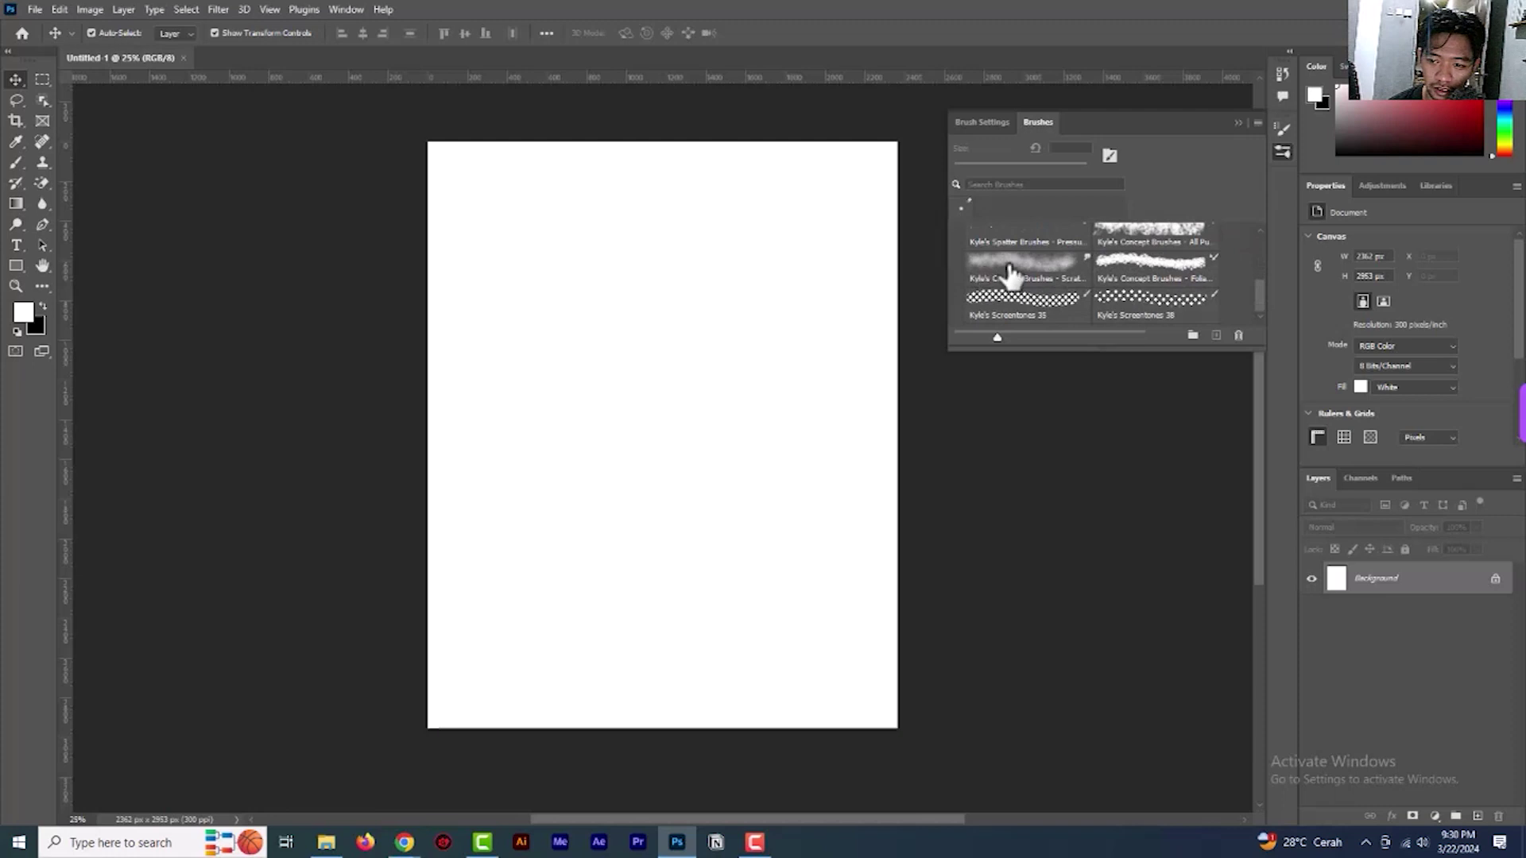
left_click(1191, 336)
left_click(906, 290)
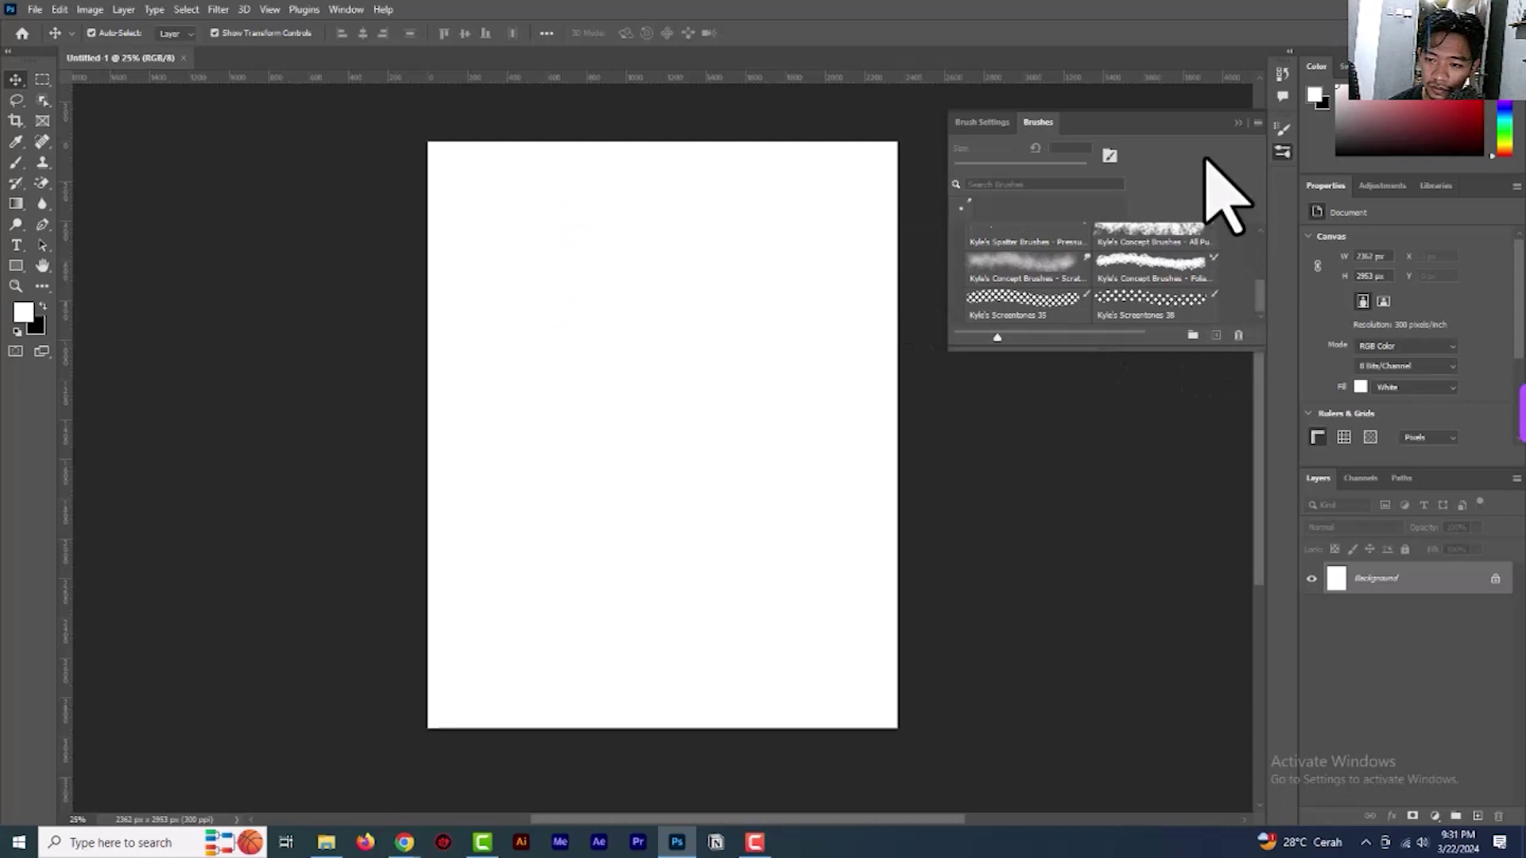
scroll(1156, 270, "up", 2)
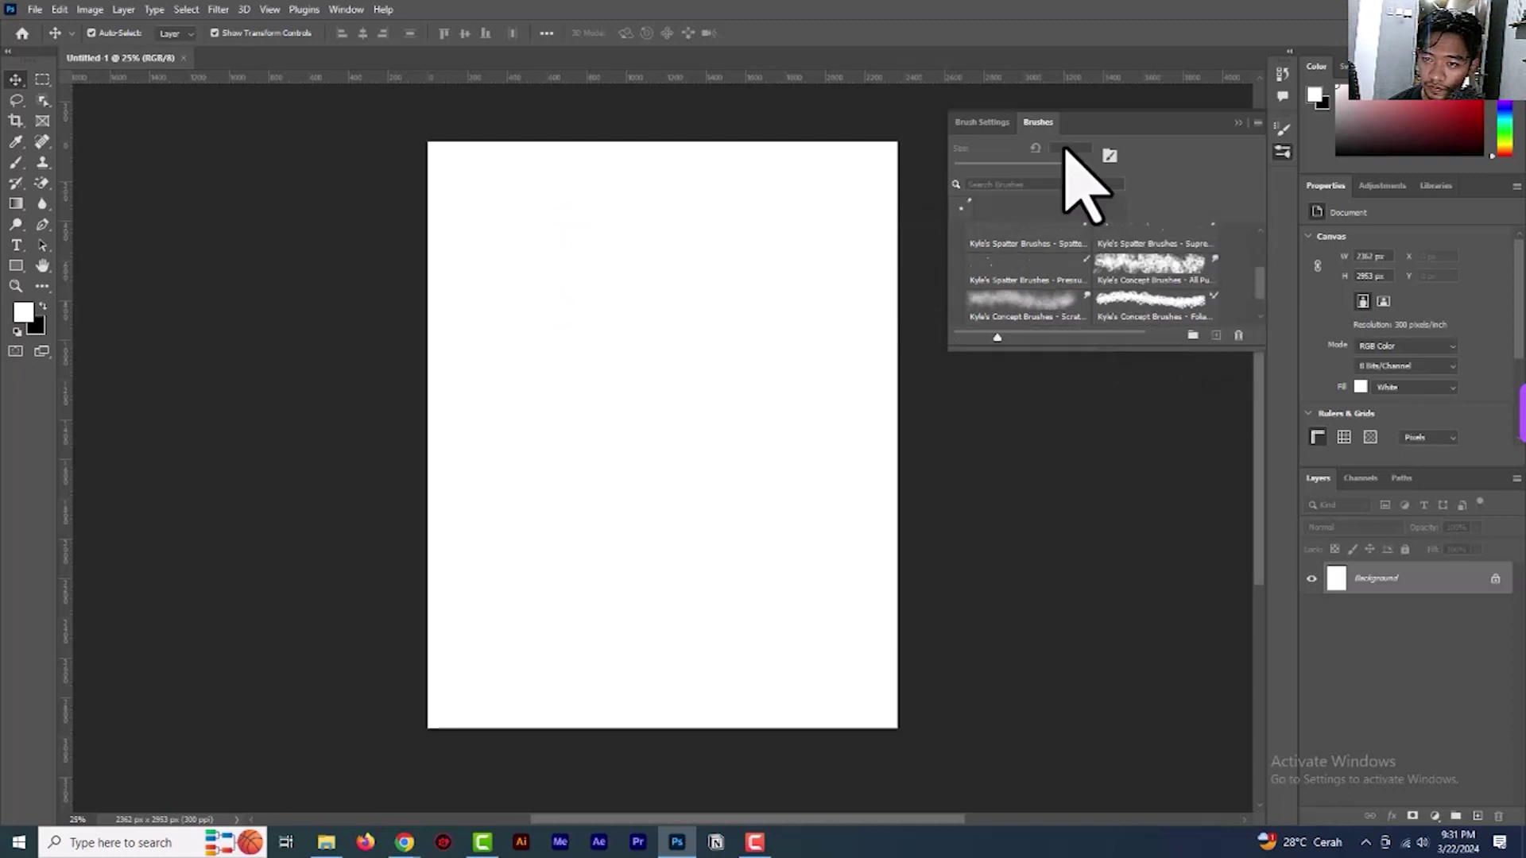
left_click(976, 123)
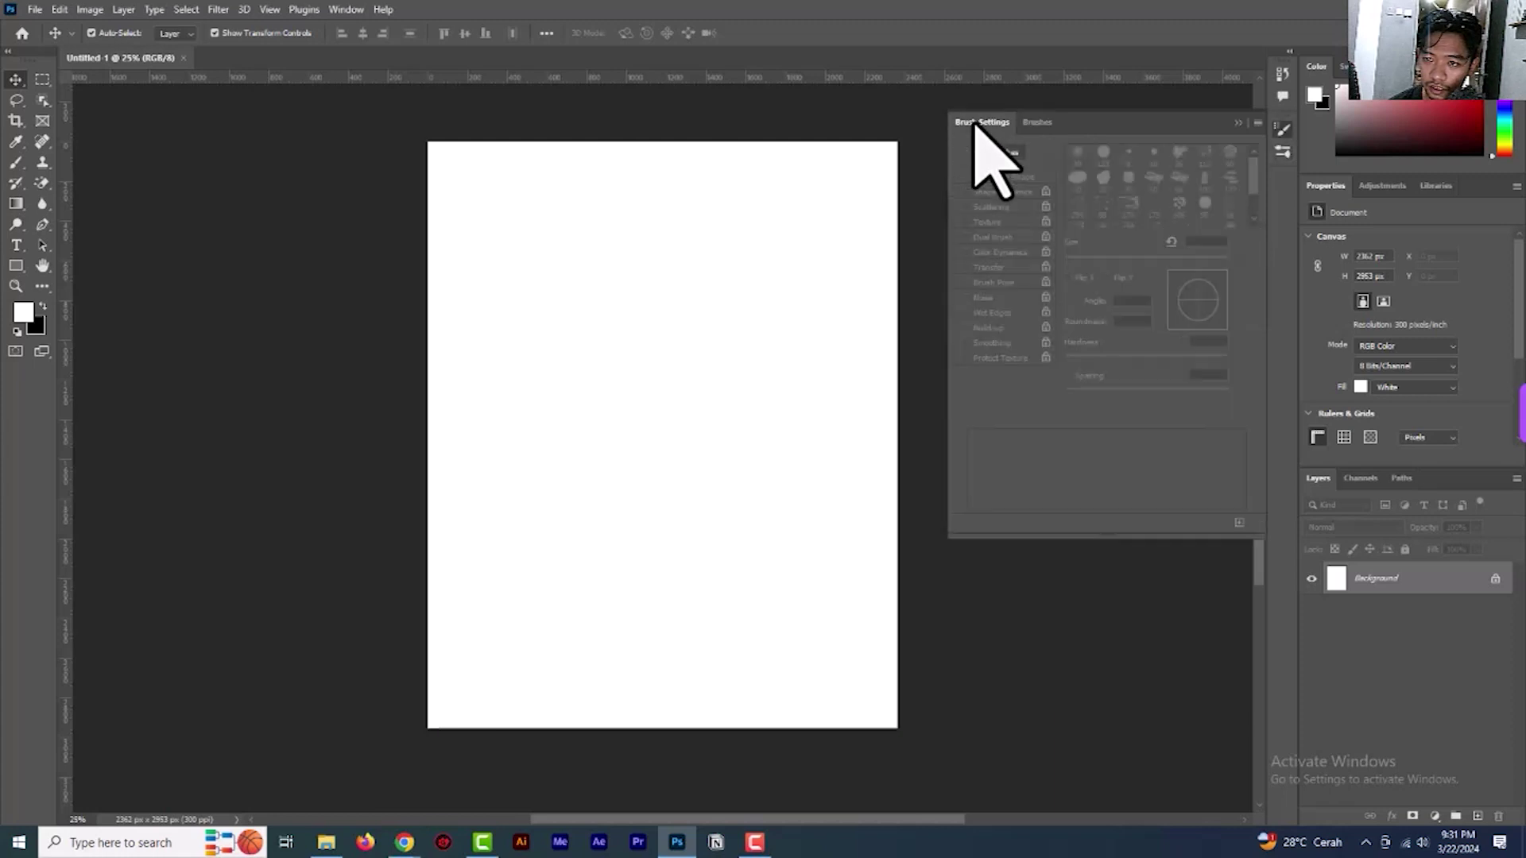
left_click(976, 123)
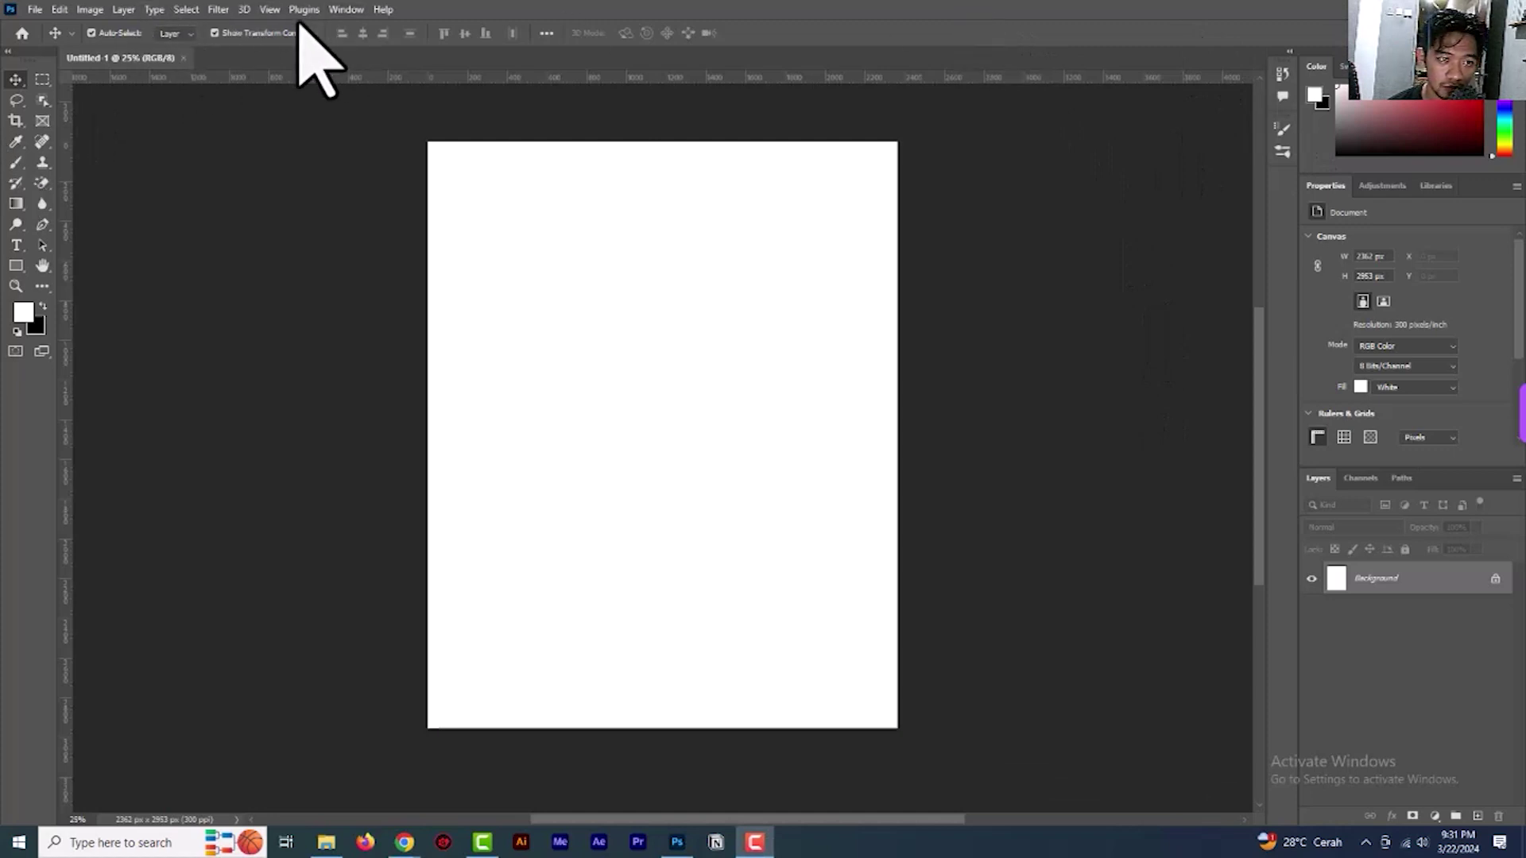
Show the brush library and collapse the Special Effects Brushes group
left_click(344, 9)
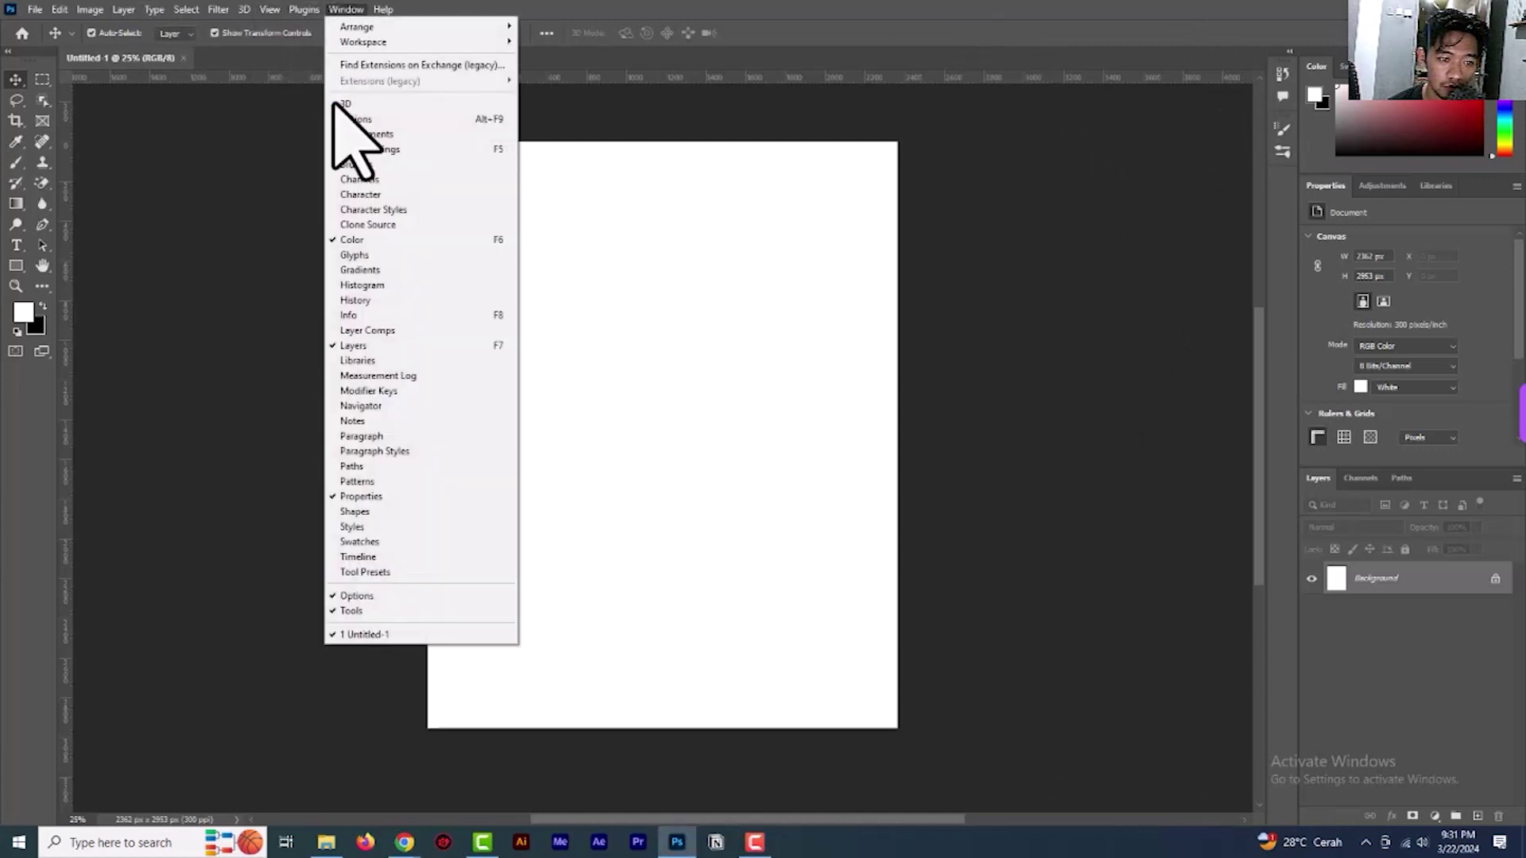
left_click(388, 167)
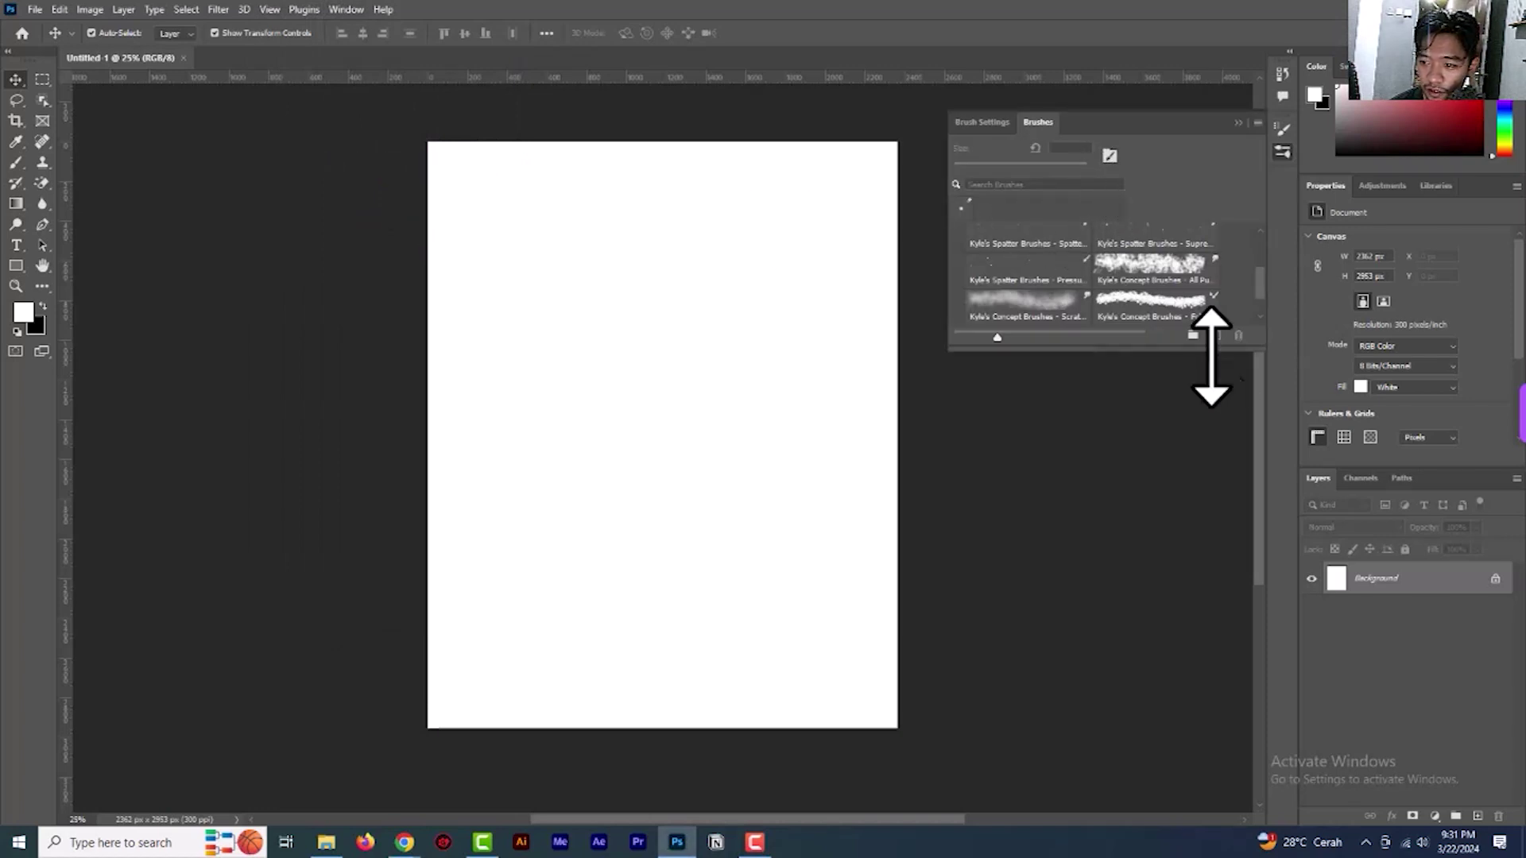
scroll(999, 211, "up", 2)
scroll(1224, 270, "up", 10)
scroll(1114, 308, "down", 1)
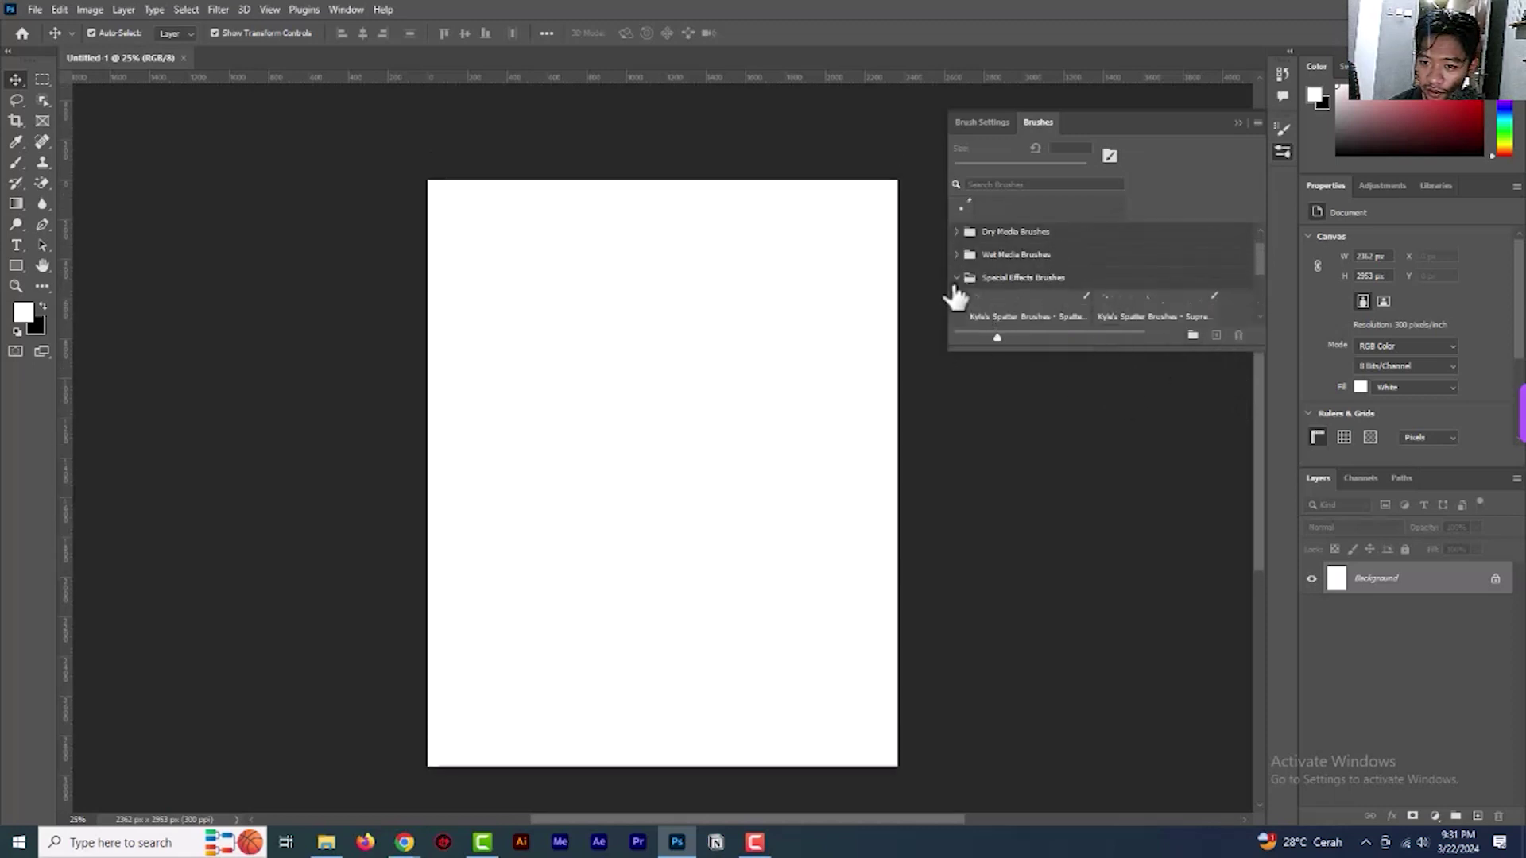
left_click(954, 277)
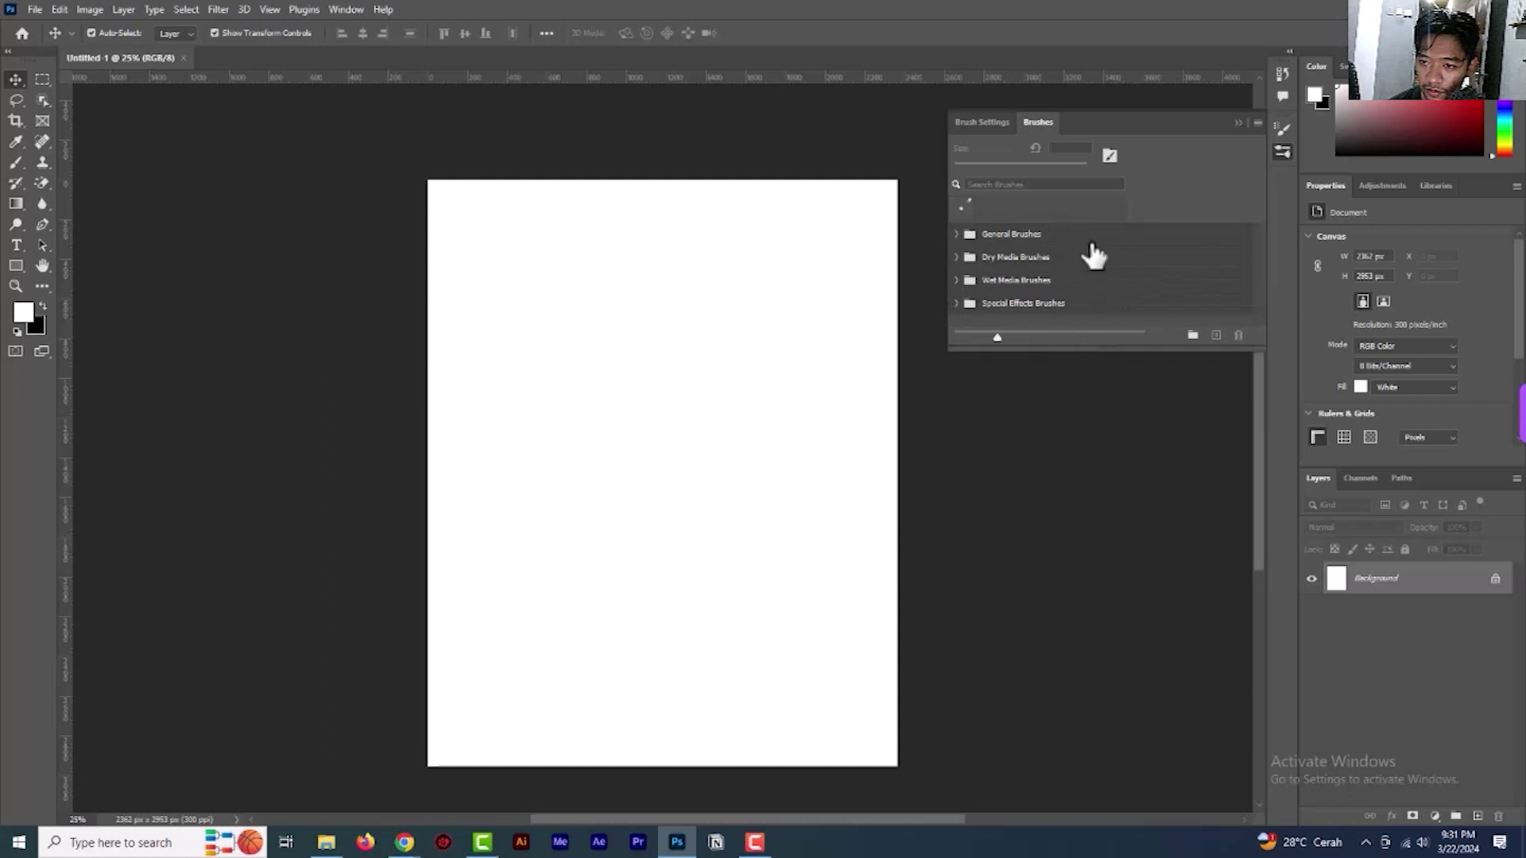
Create a new brush group in the brush library, keeping the default name Group 1
left_click(1110, 156)
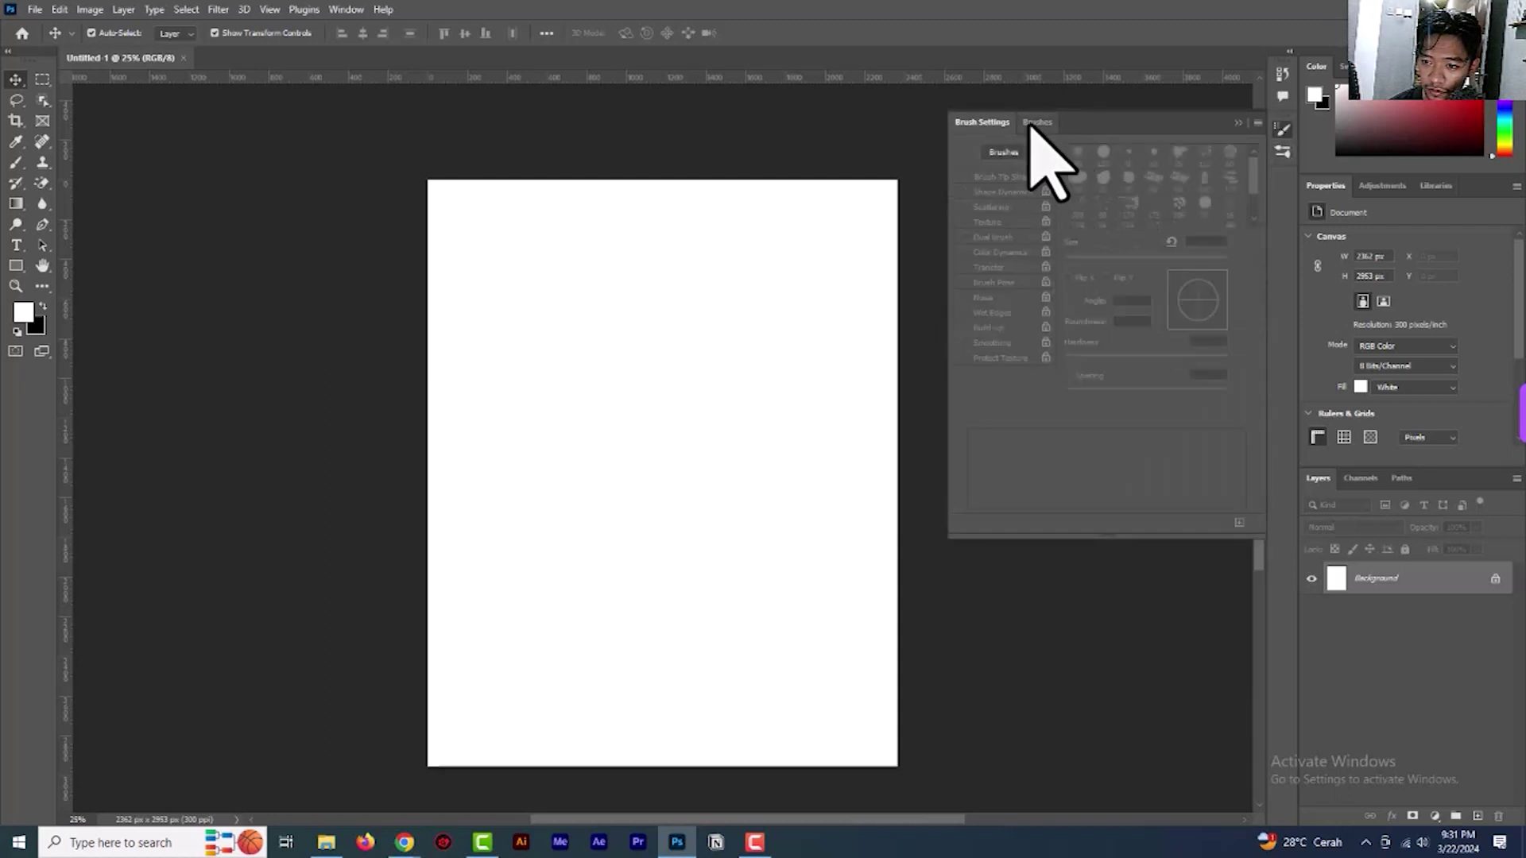
left_click(1037, 123)
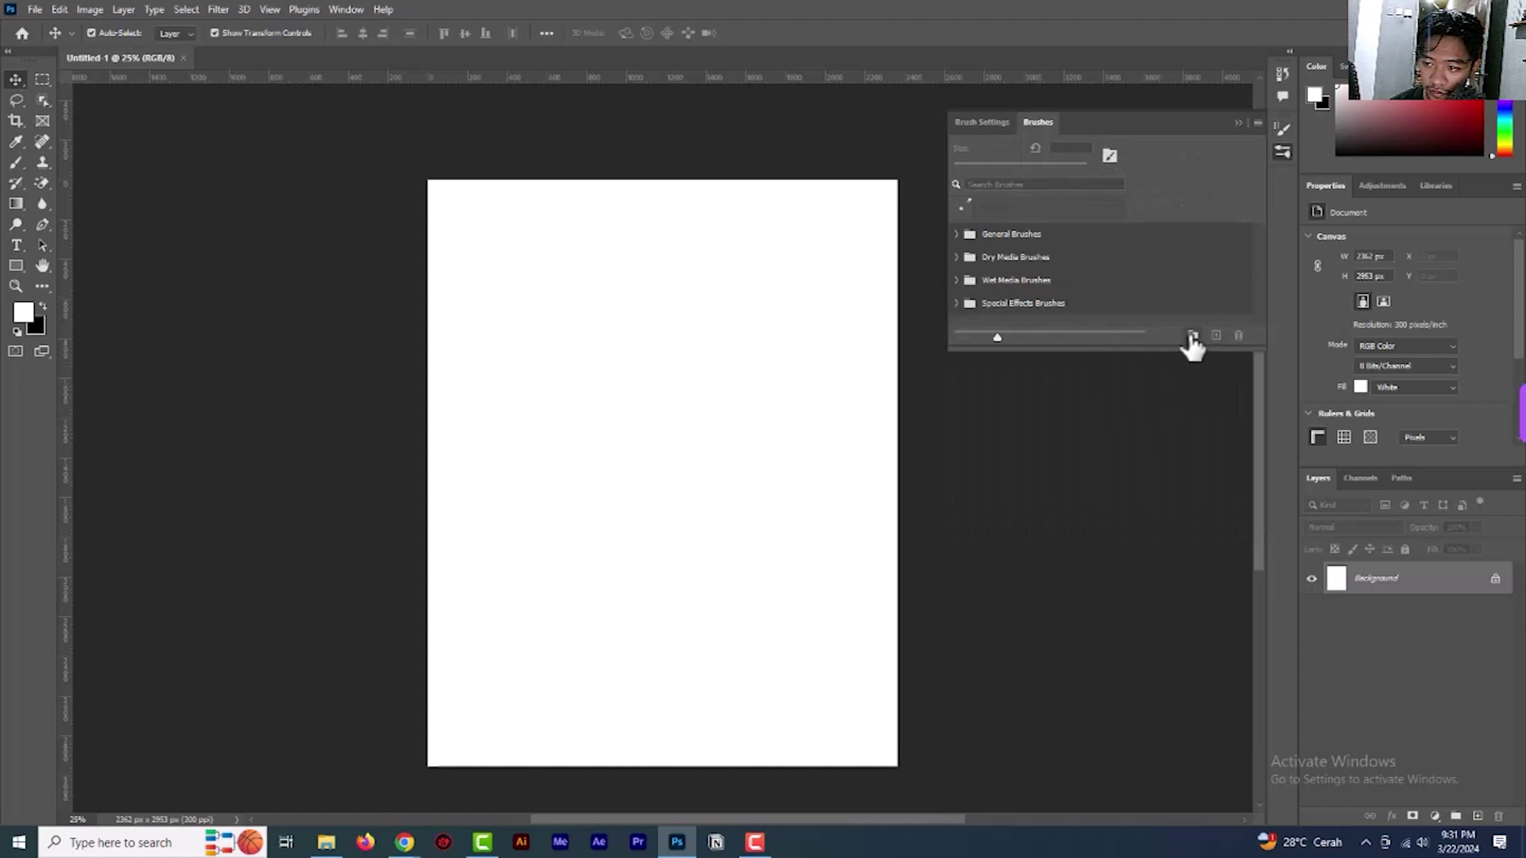
left_click(1192, 337)
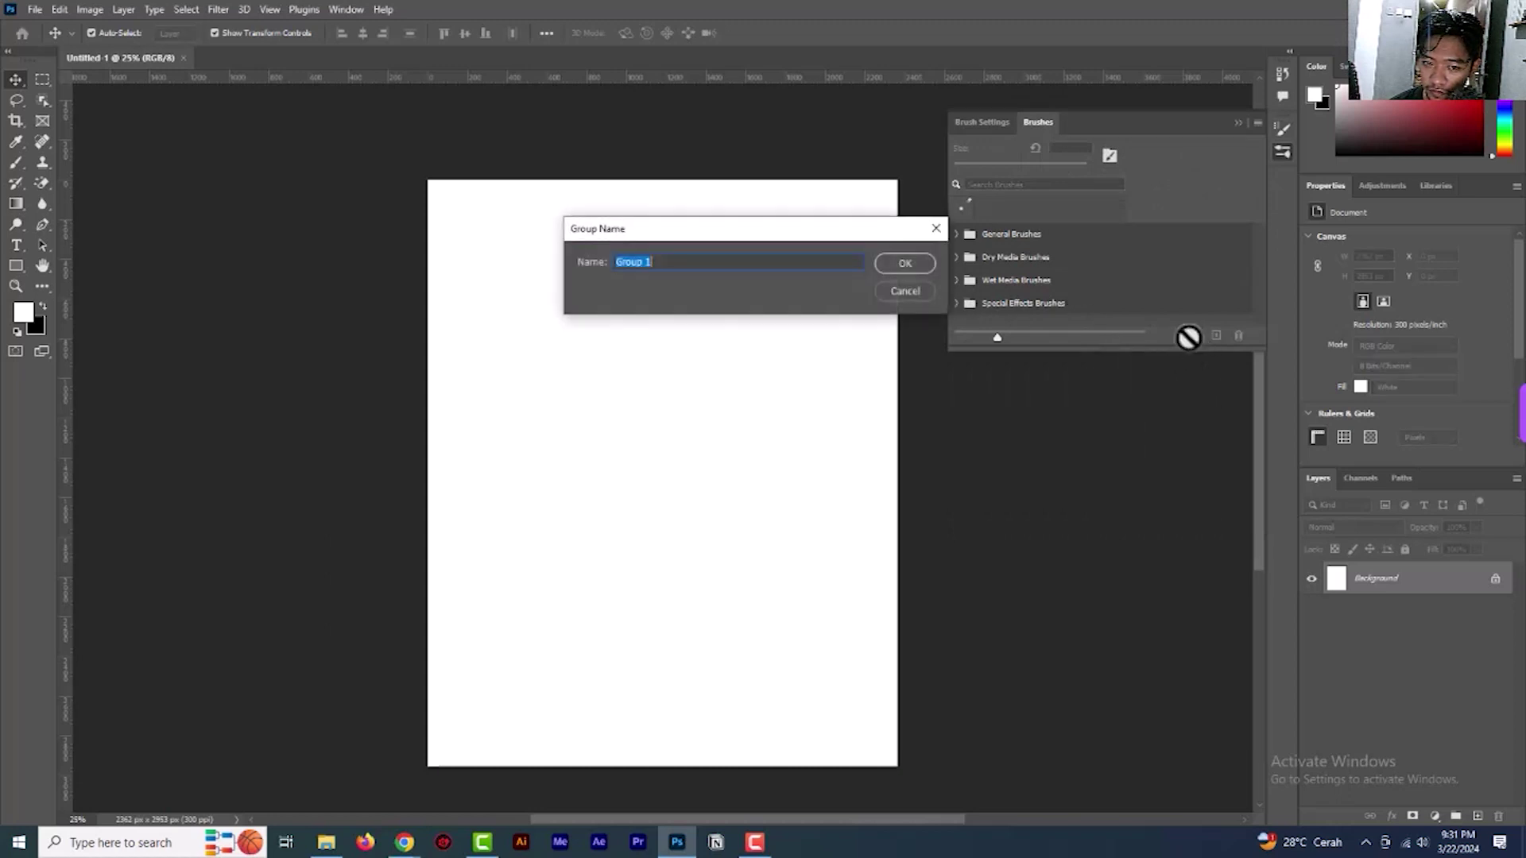
left_click(912, 265)
left_click_drag(1003, 320, 1219, 338)
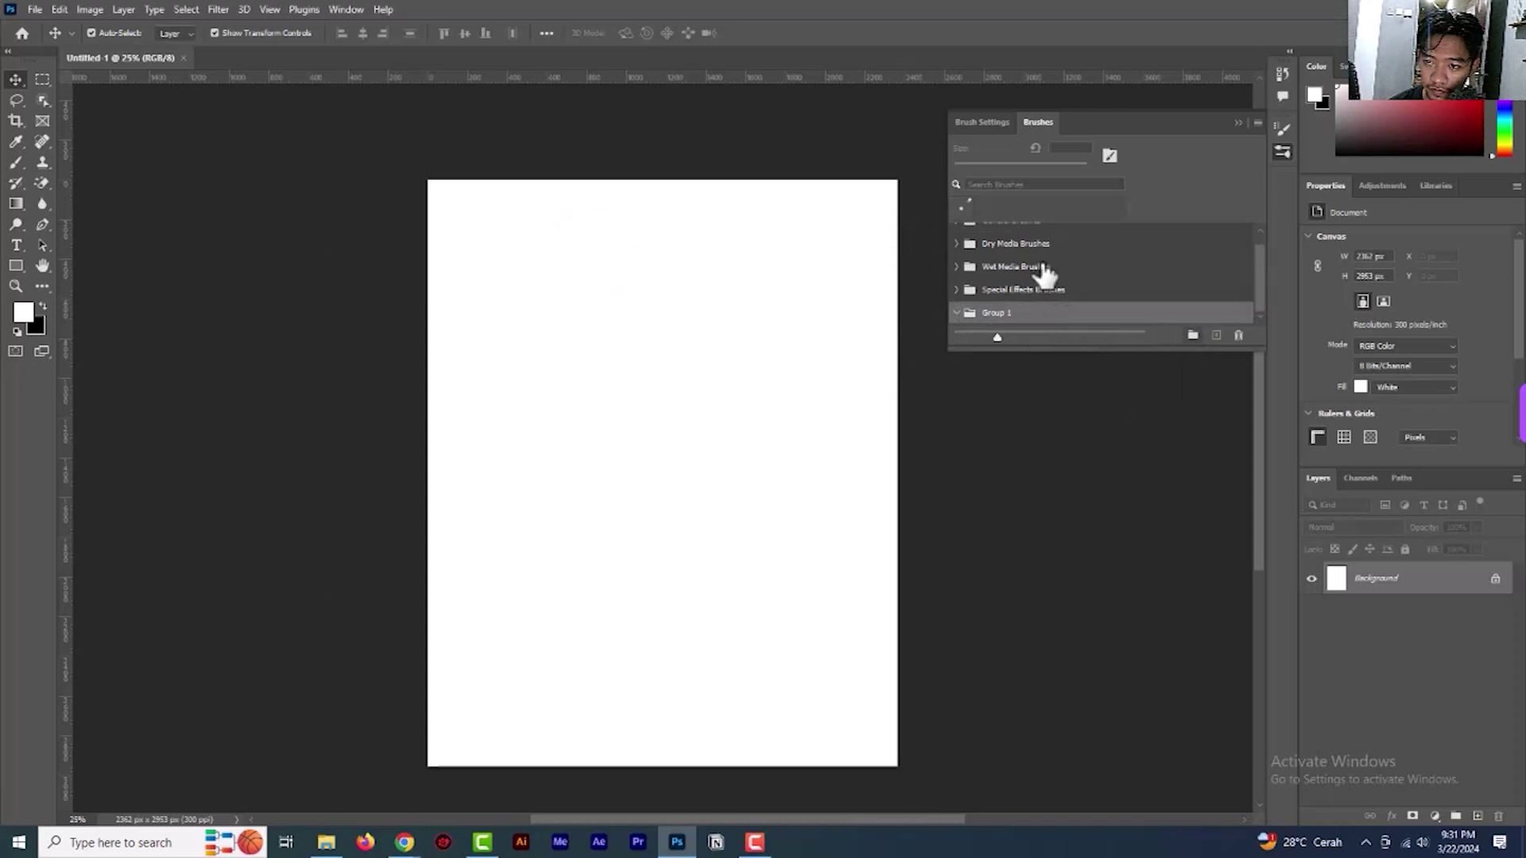
left_click(1258, 123)
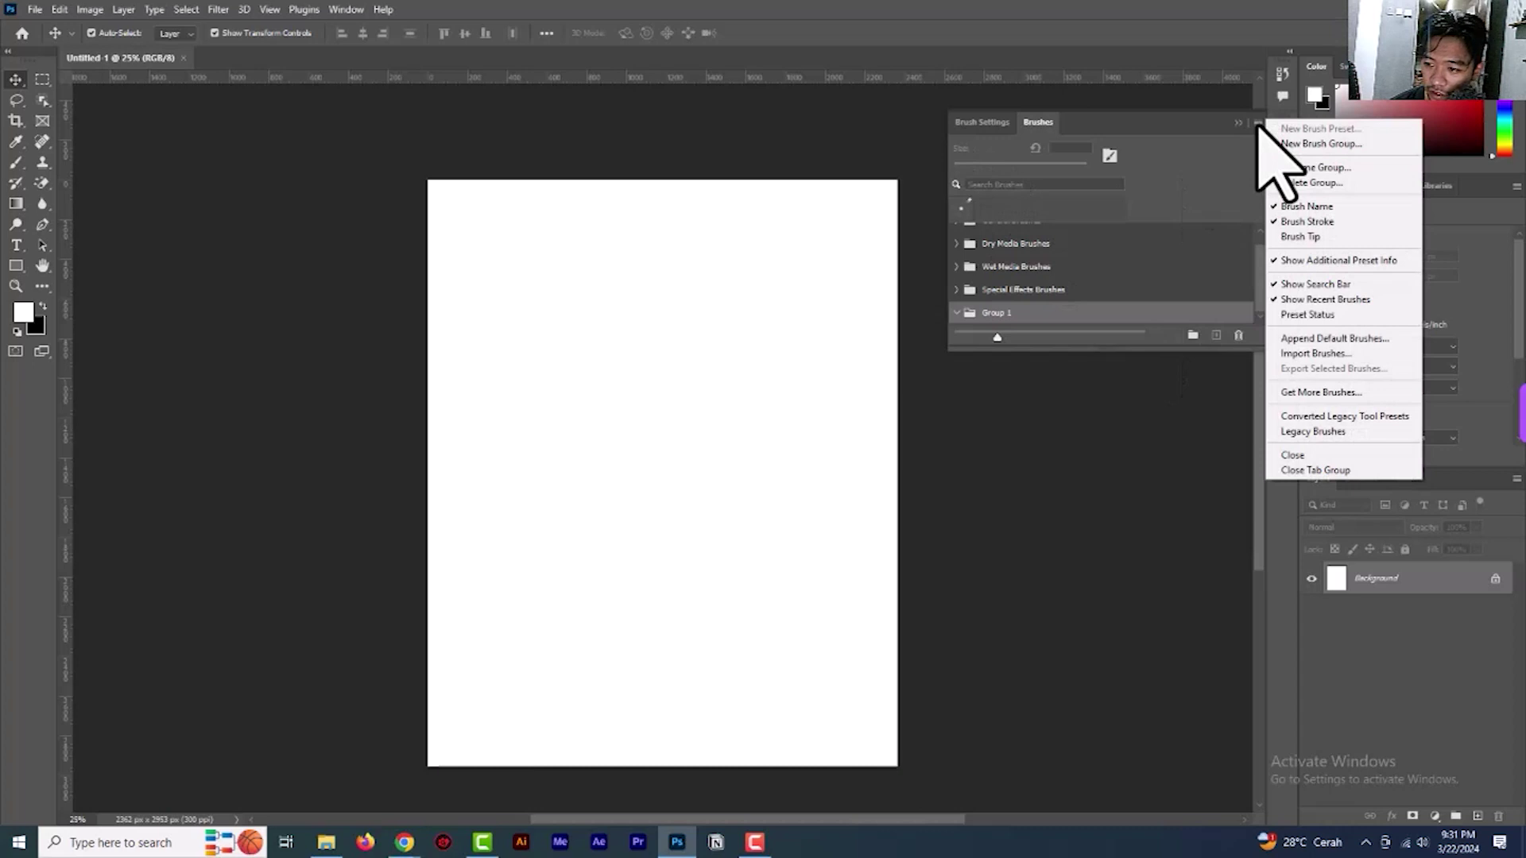
left_click(1336, 394)
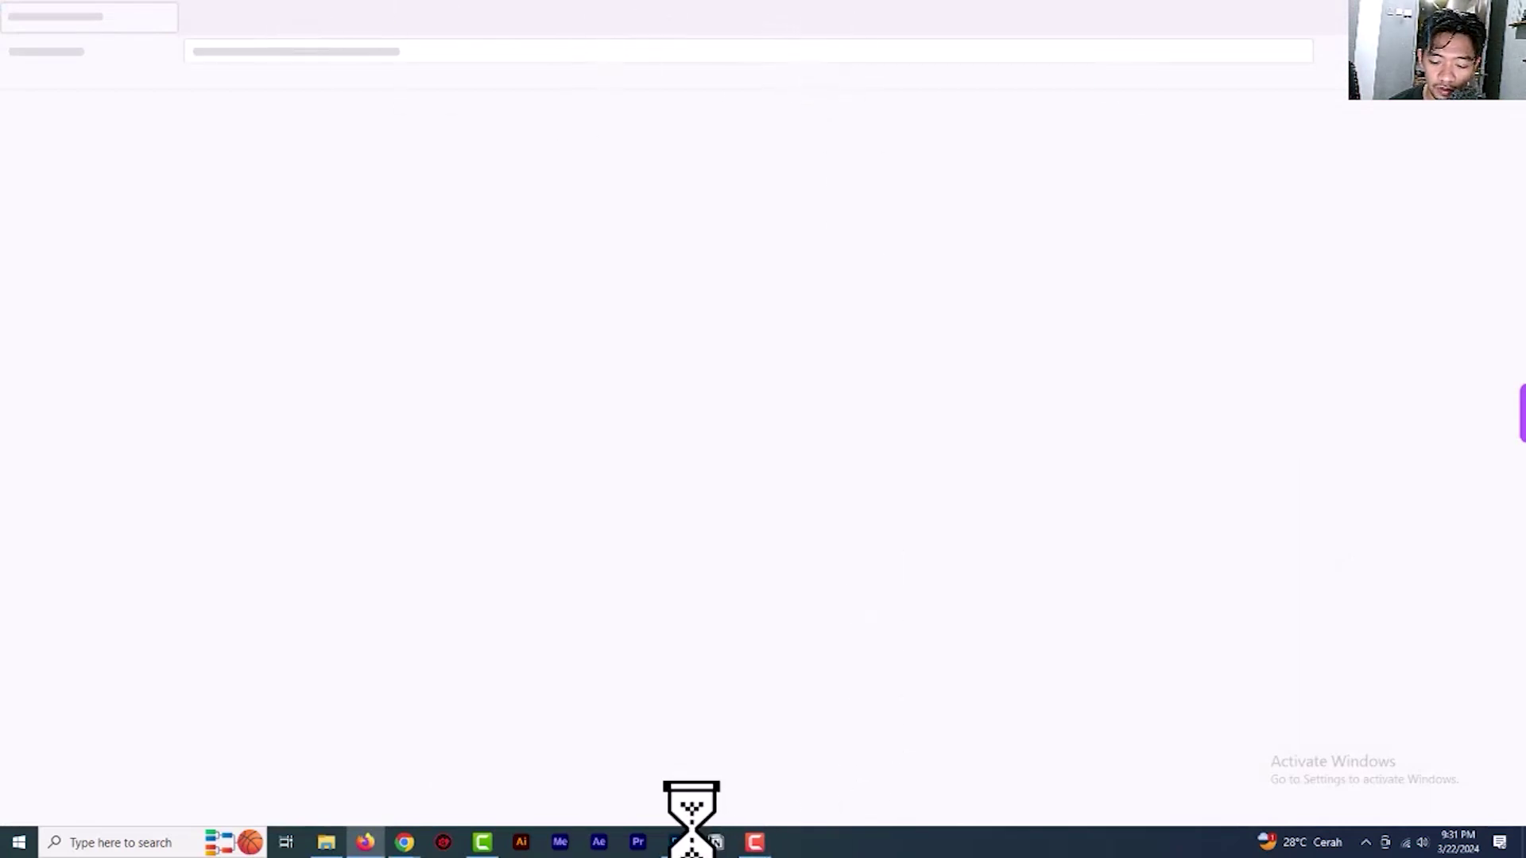
mouse_move(681, 847)
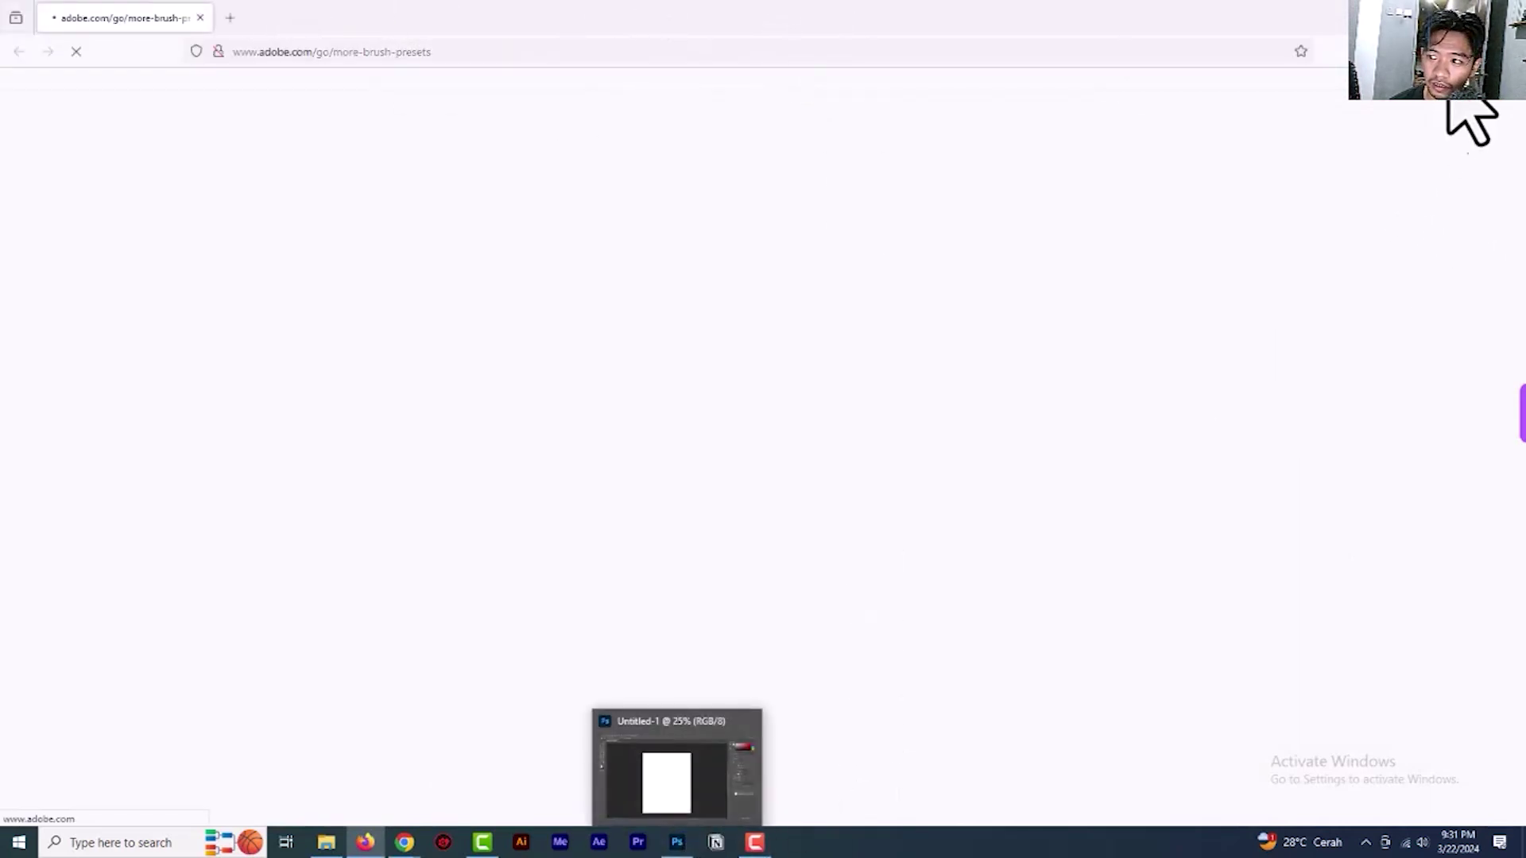
left_click(1433, 15)
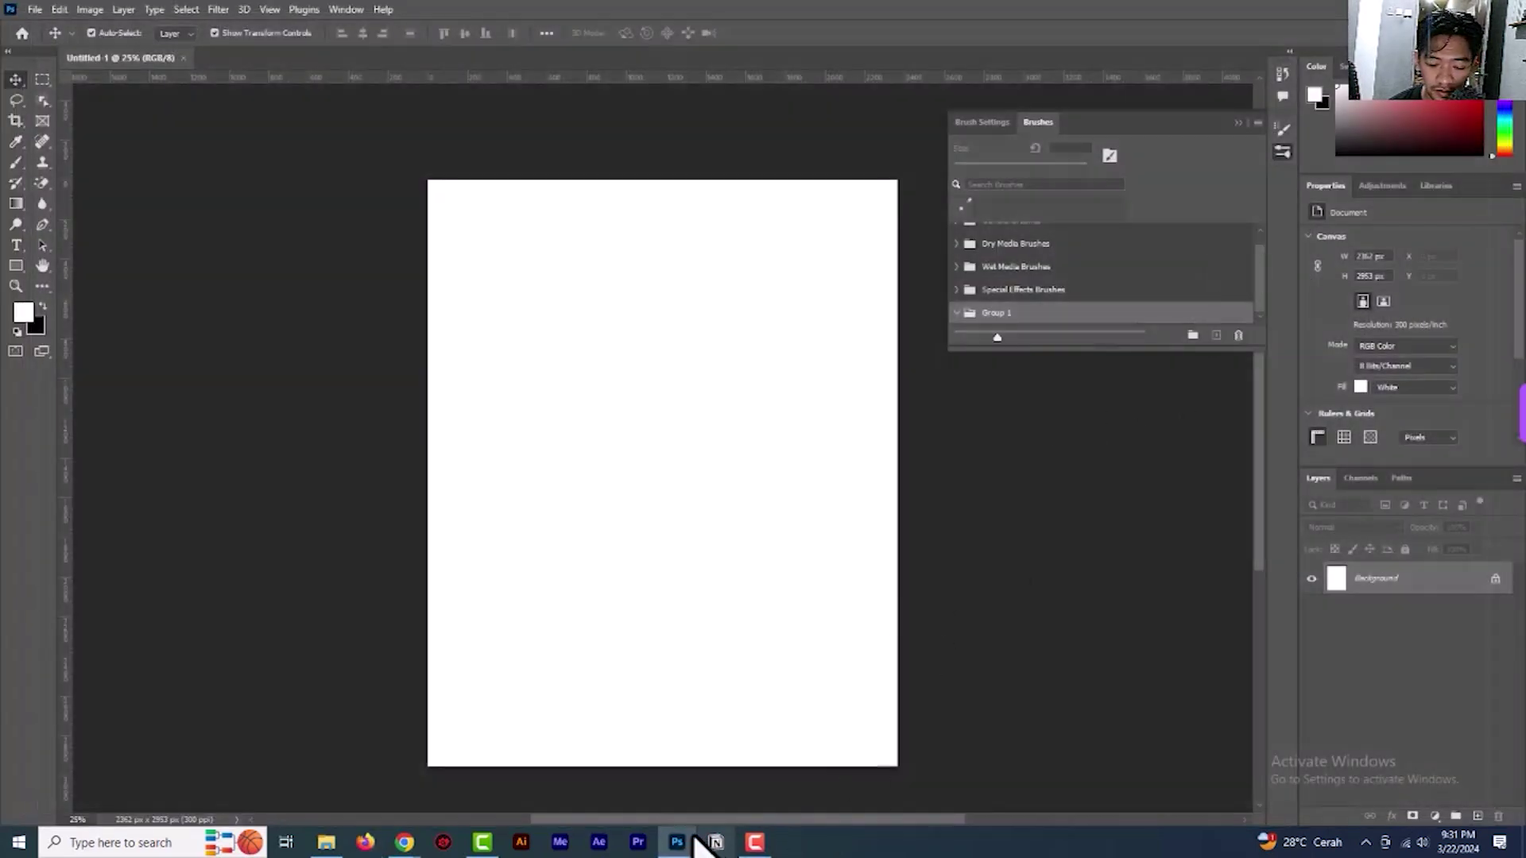
left_click(1257, 123)
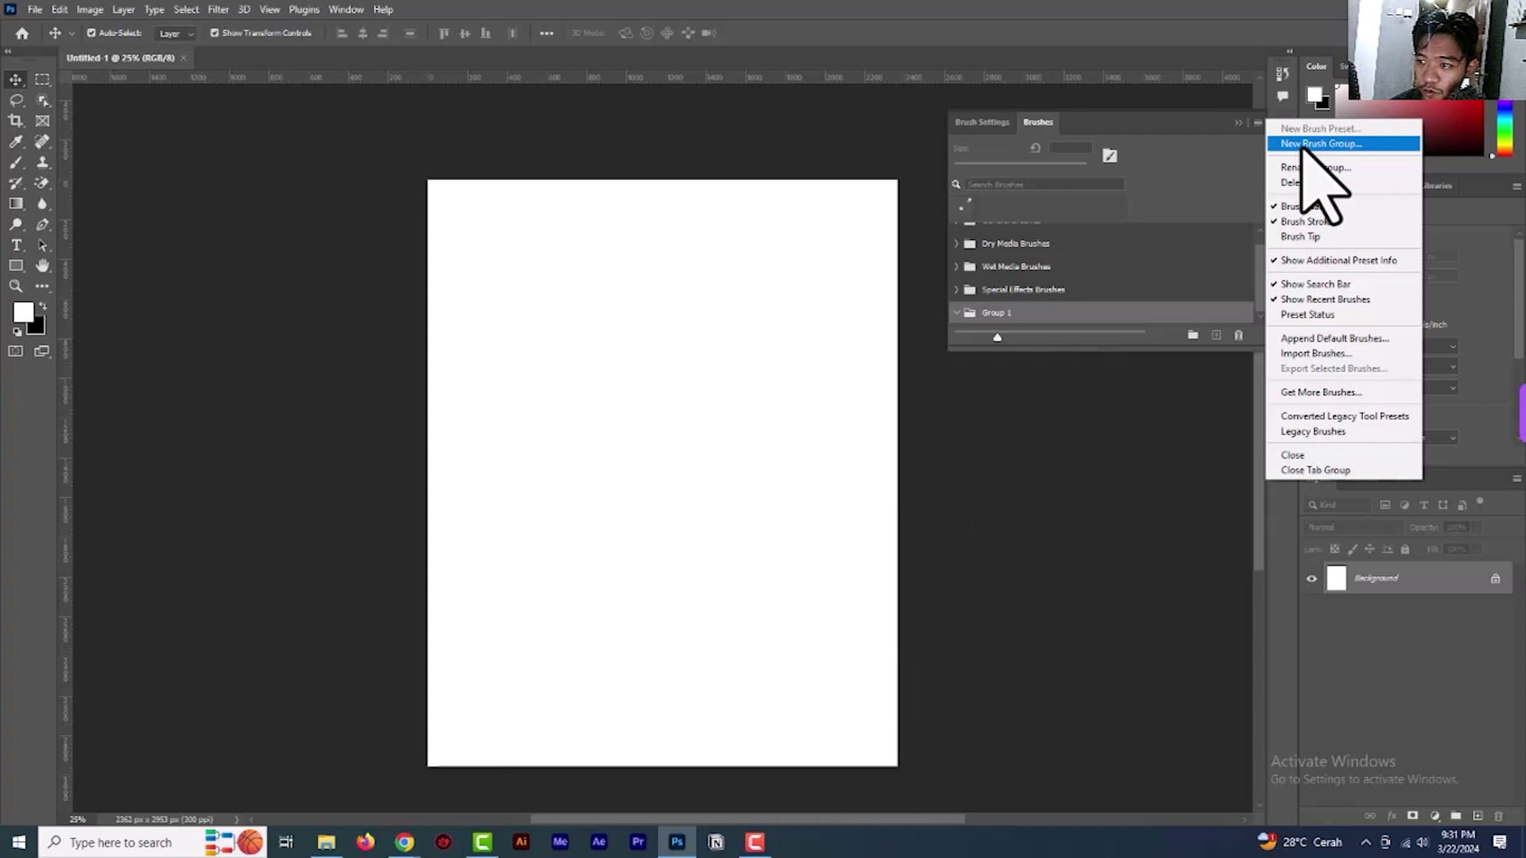
left_click(1301, 146)
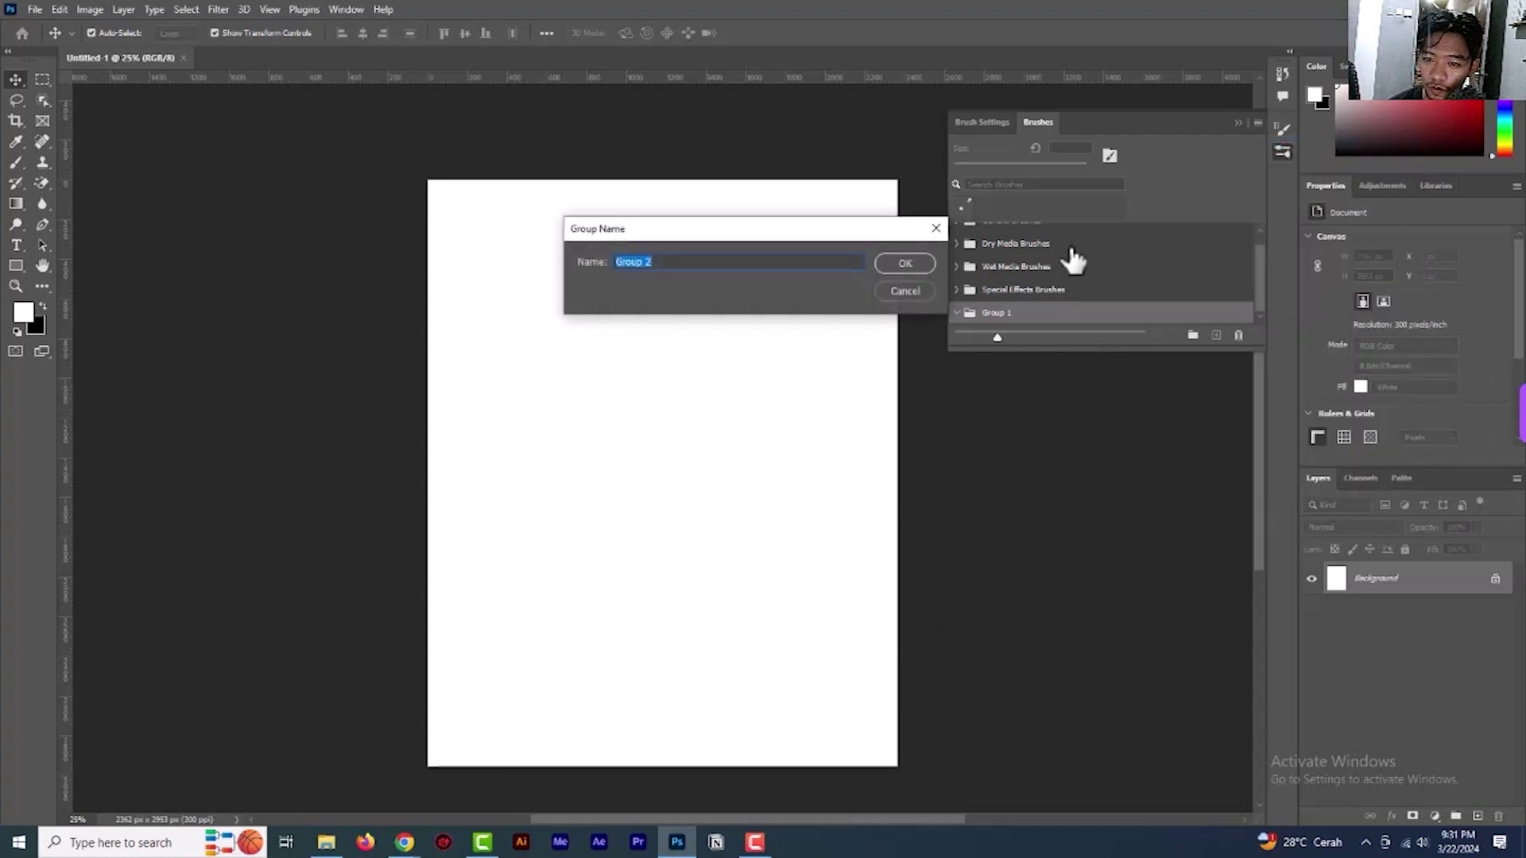
left_click(906, 291)
Import the Charfades_Ultimate_Grass_Brush_Set brush file from the digital imaging shoe home folder in Downloads
left_click(1258, 123)
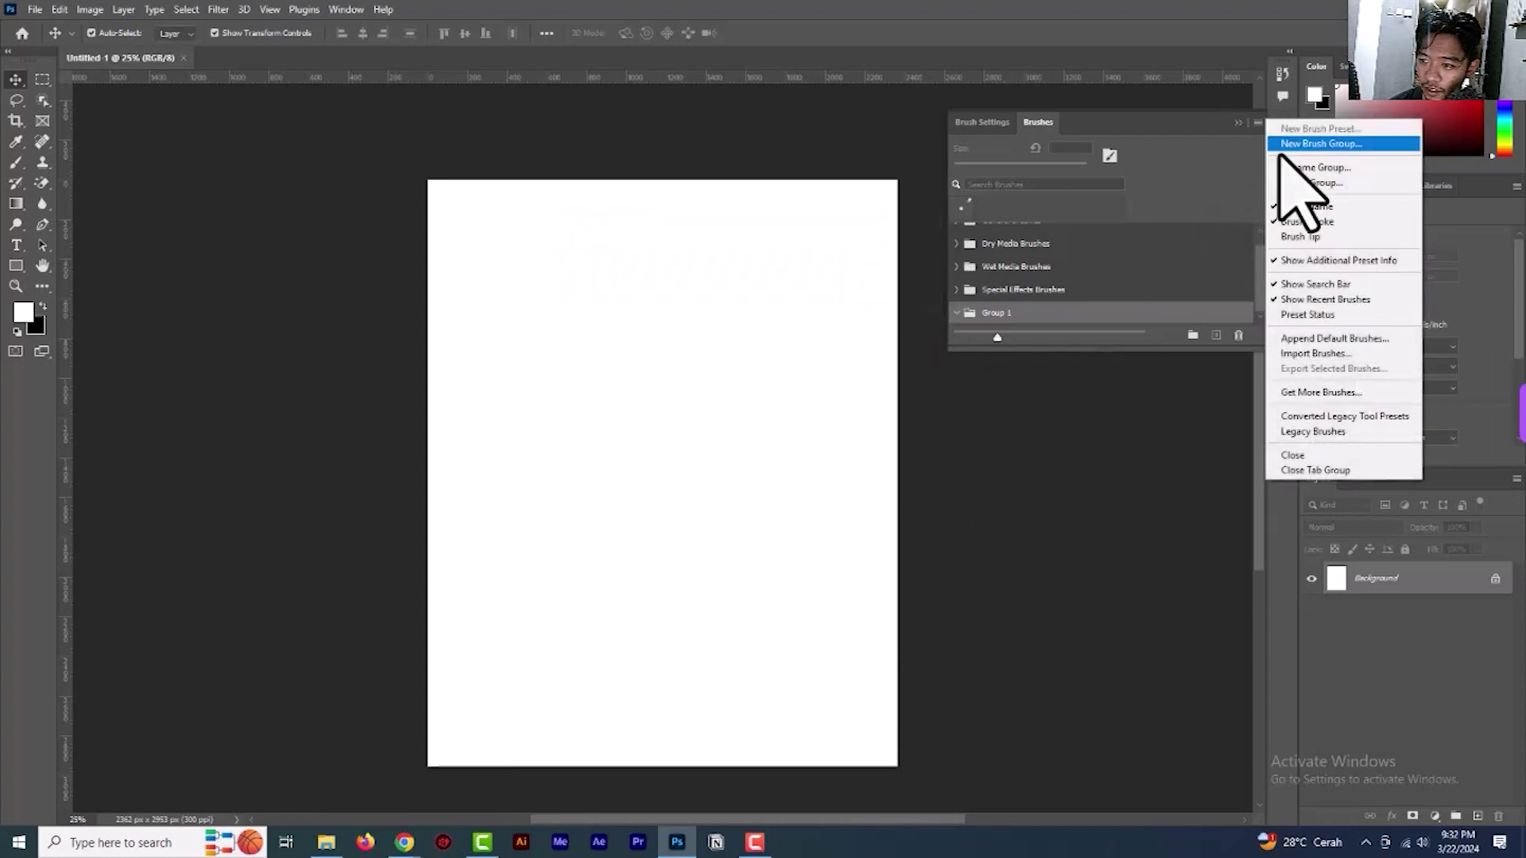
left_click(1339, 353)
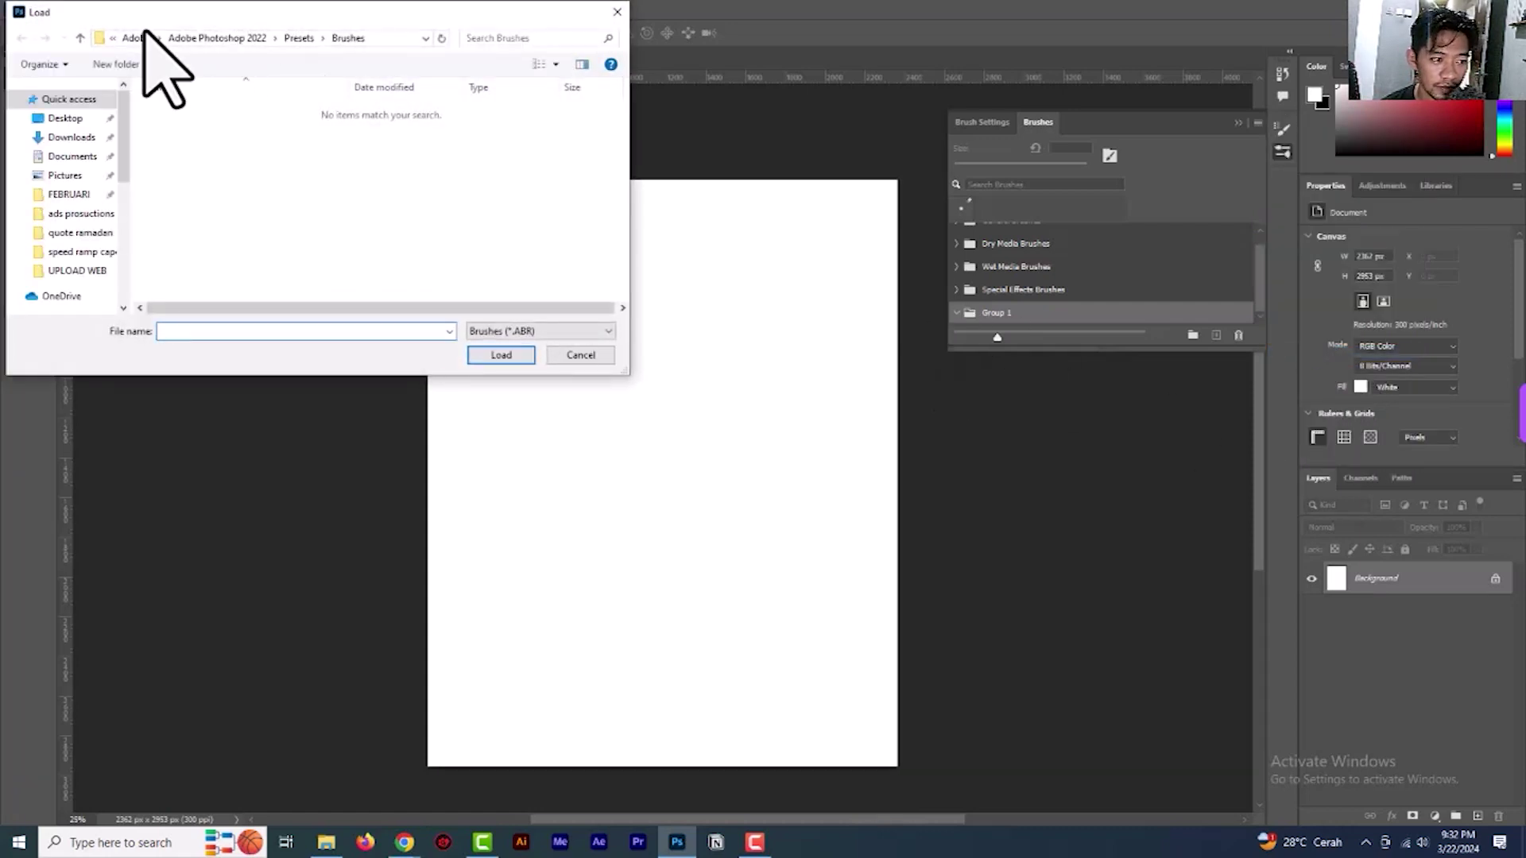
left_click(60, 138)
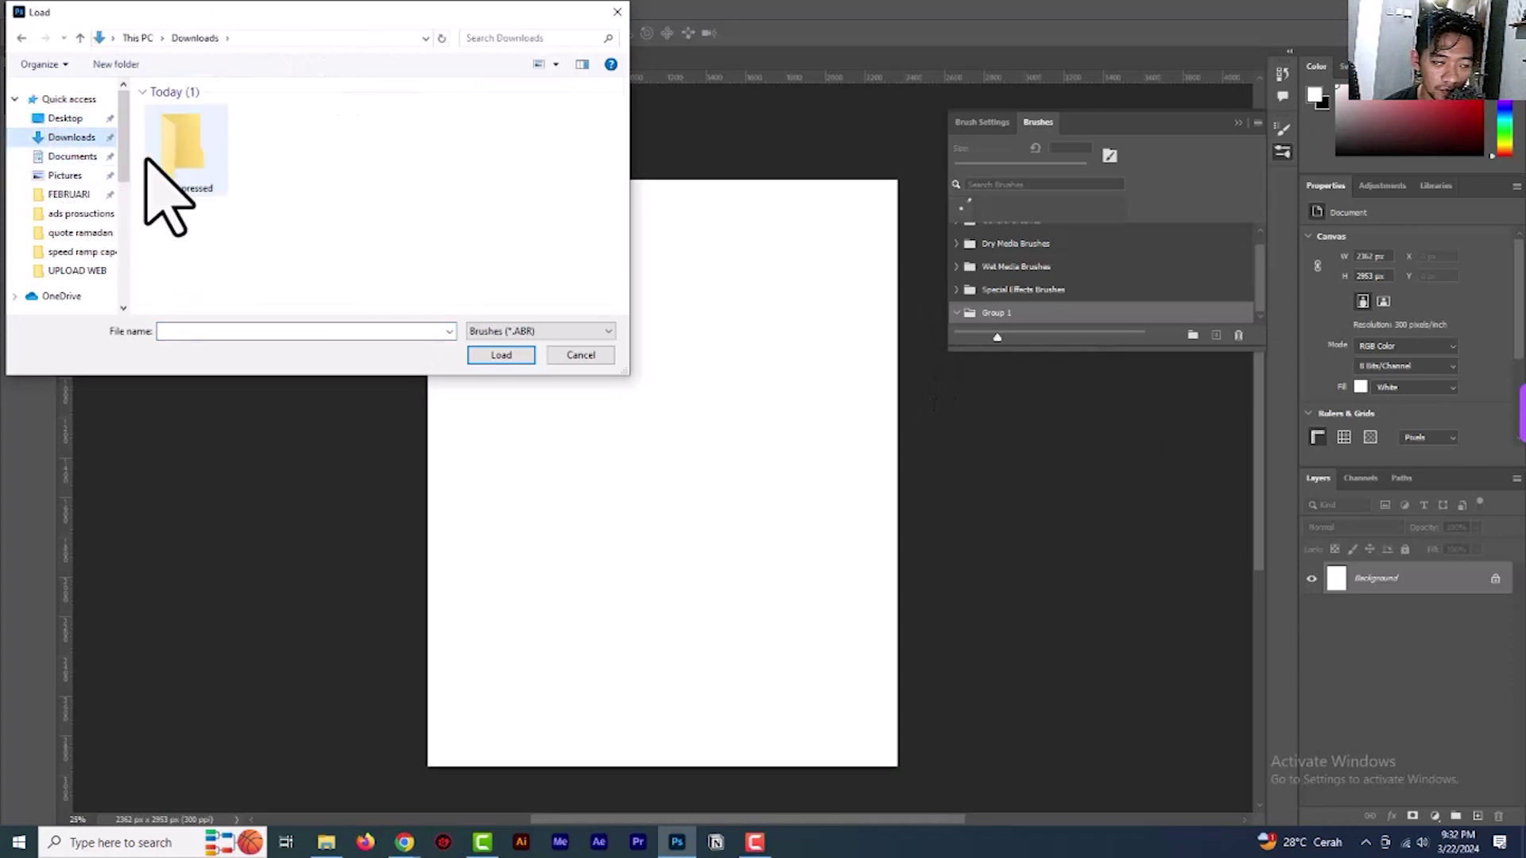
double_click(193, 168)
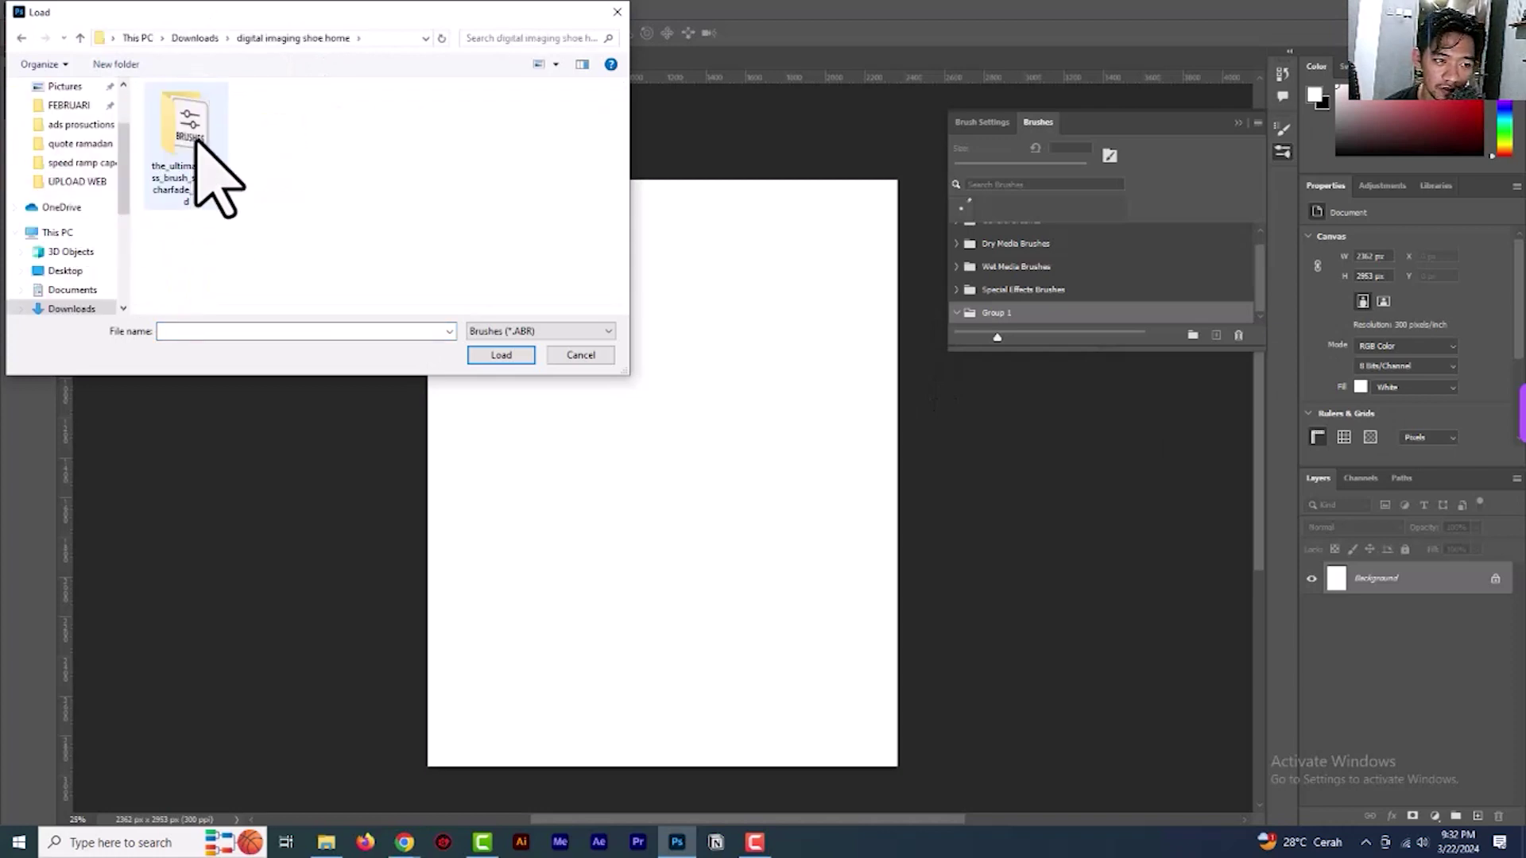
double_click(192, 151)
left_click(189, 111)
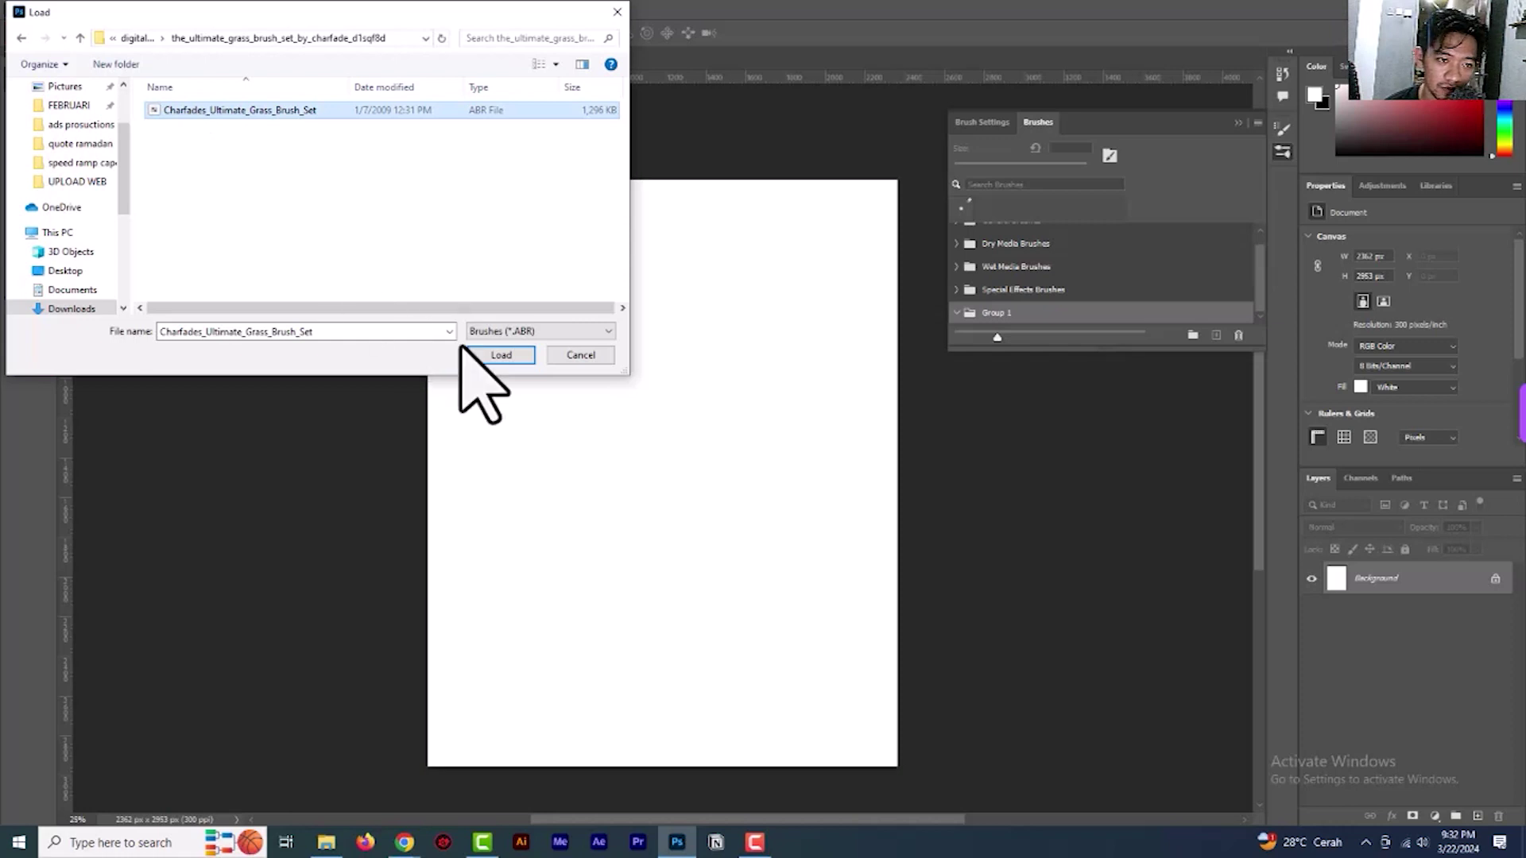
left_click(510, 359)
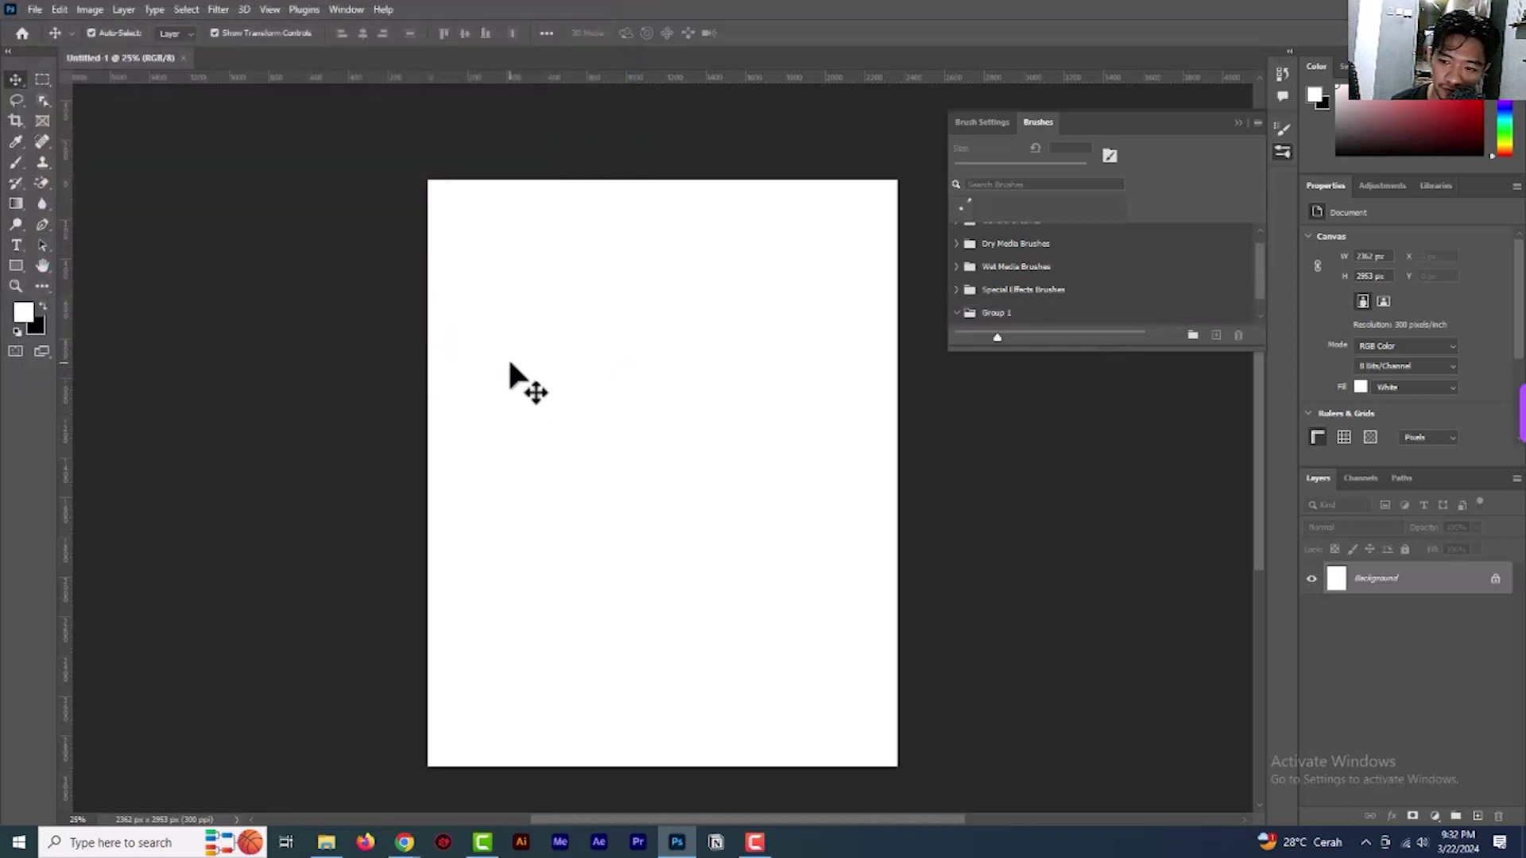
Delete the brush group Group 1 and select the char_grass4.png brush in the imported grass set
left_click(1239, 337)
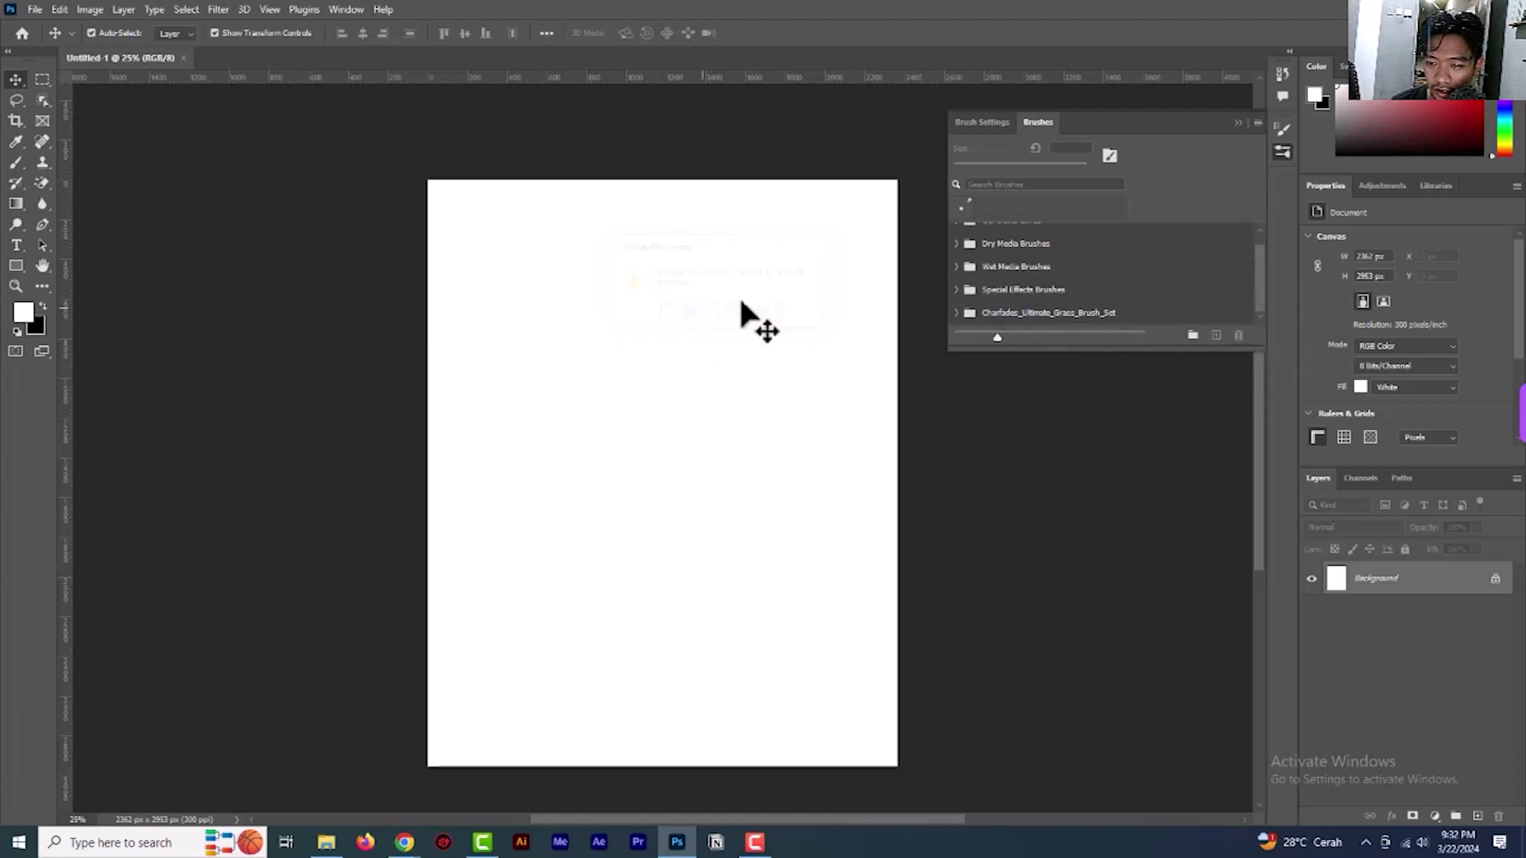
left_click(956, 313)
scroll(1024, 300, "down", 6)
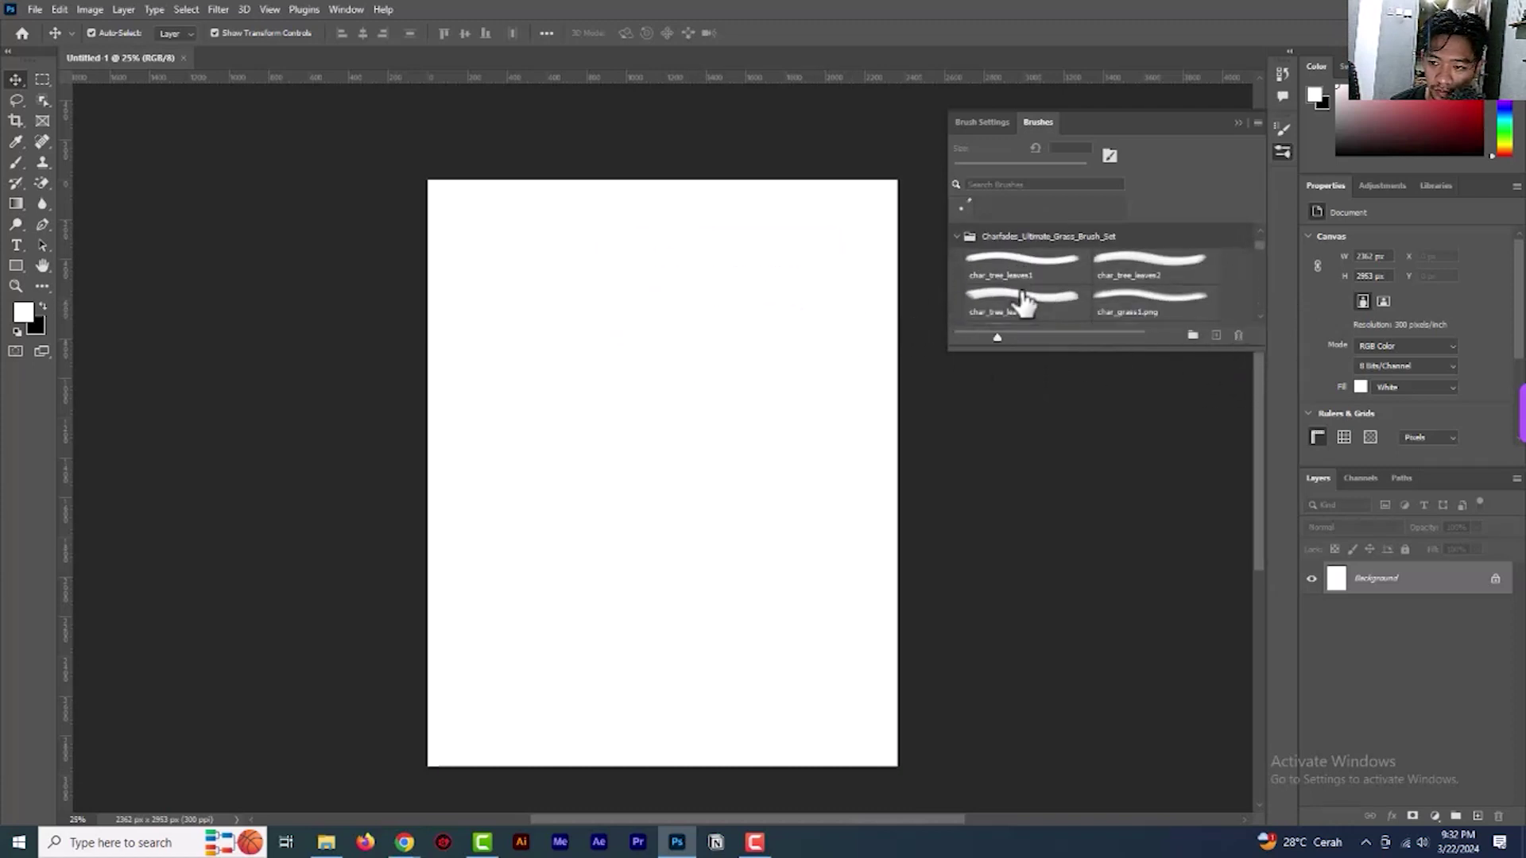
scroll(1009, 267, "up", 1)
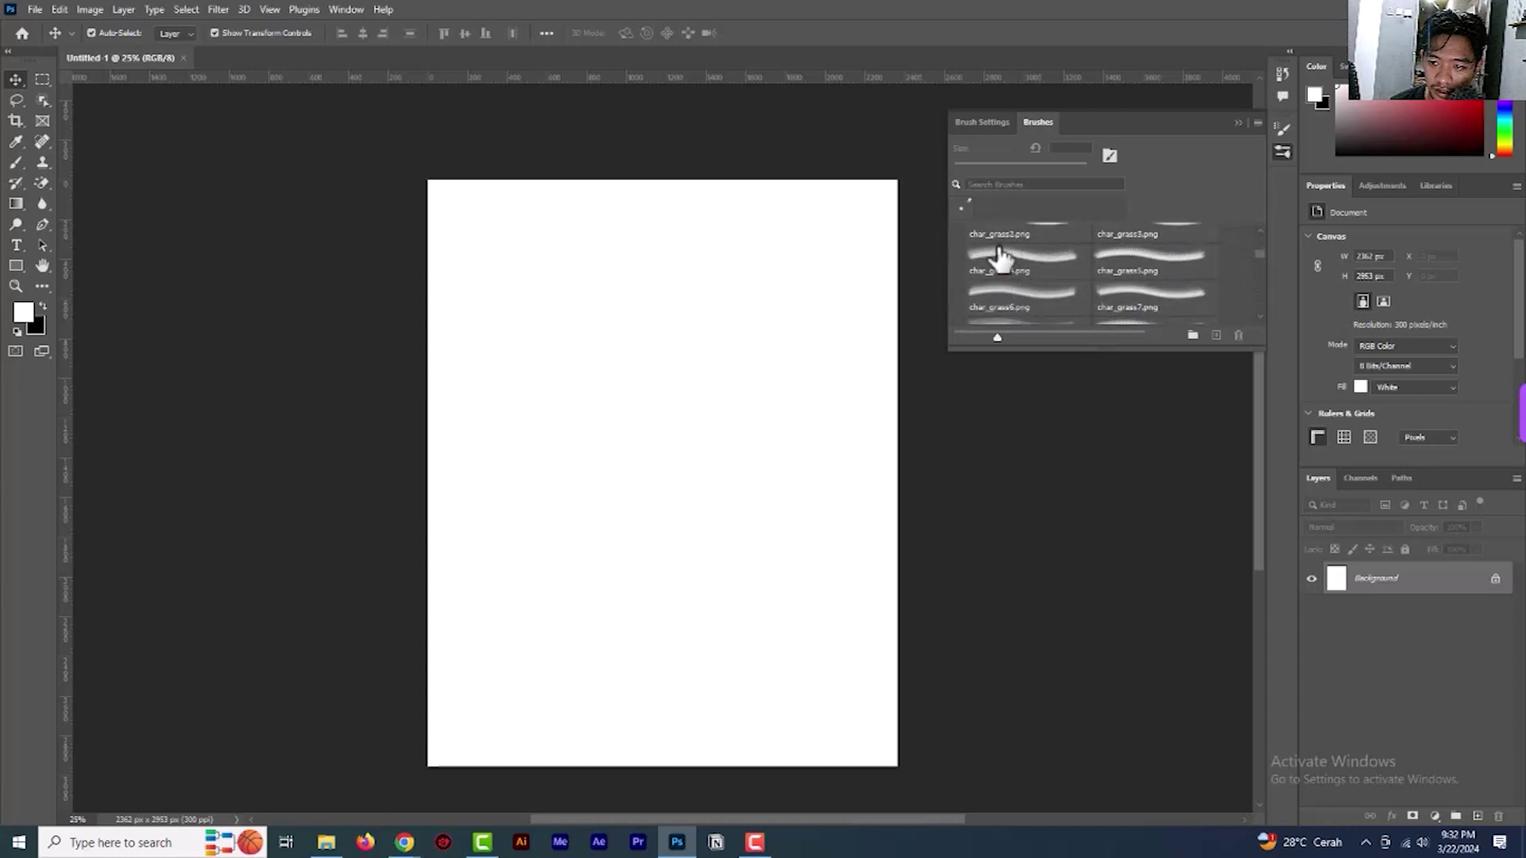
left_click(1024, 258)
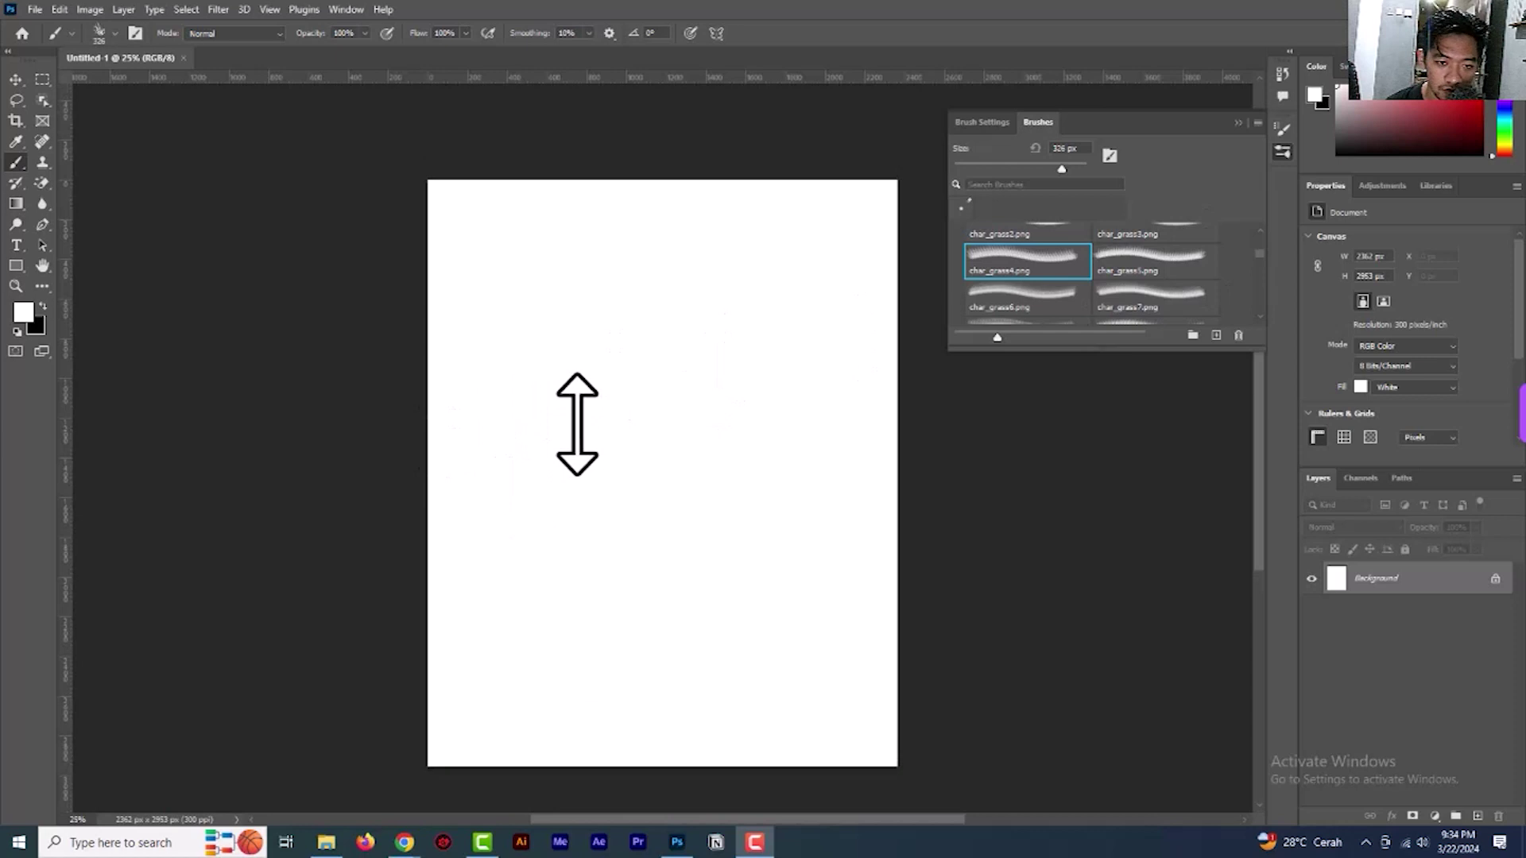
Change the ruler units to centimeters and activate the Move tool
scroll(577, 425, "down", 1)
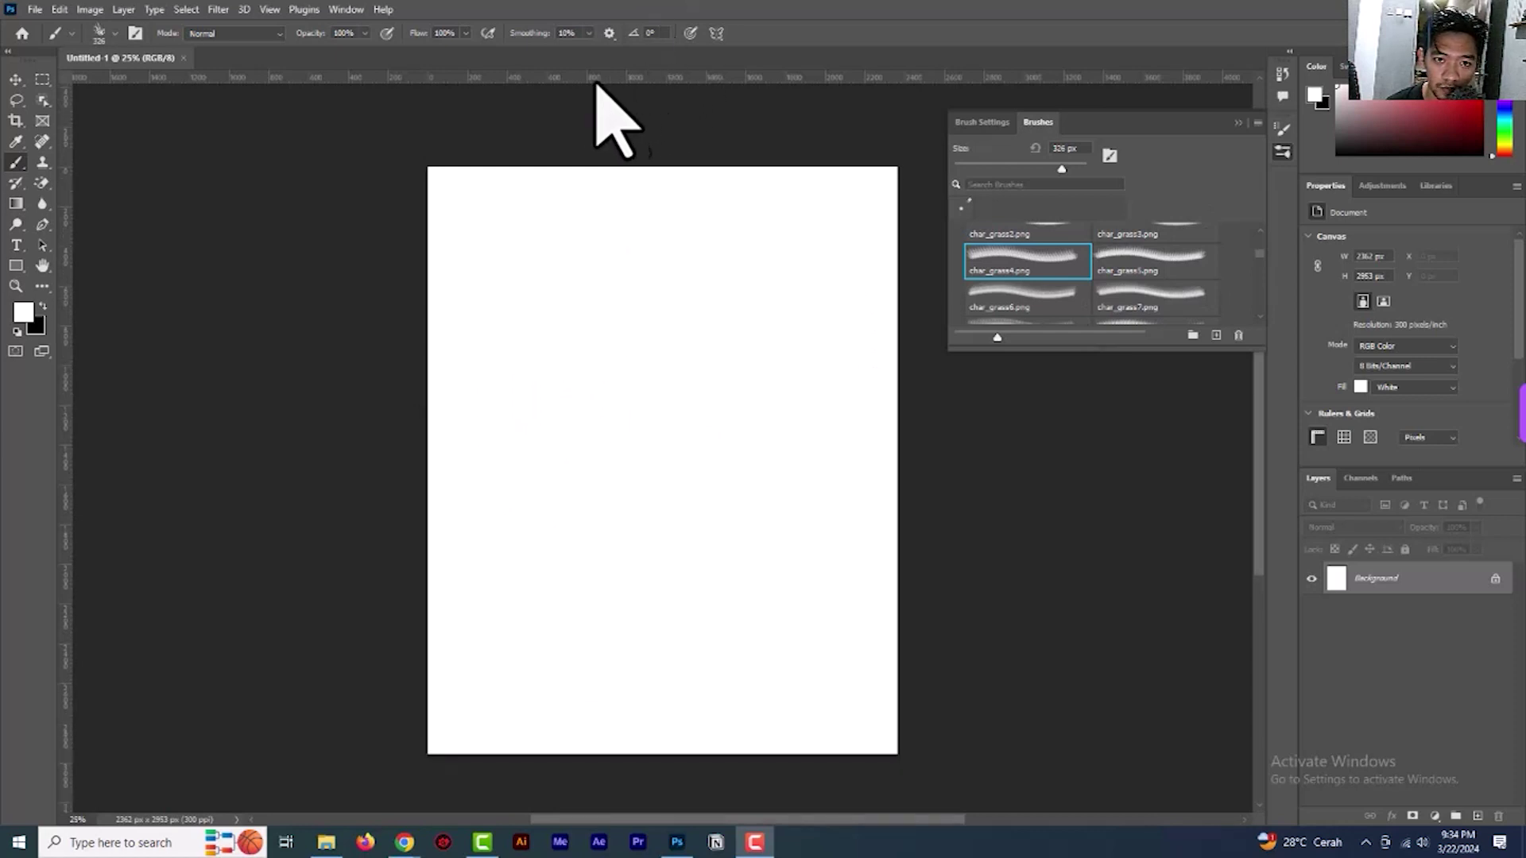
right_click(465, 77)
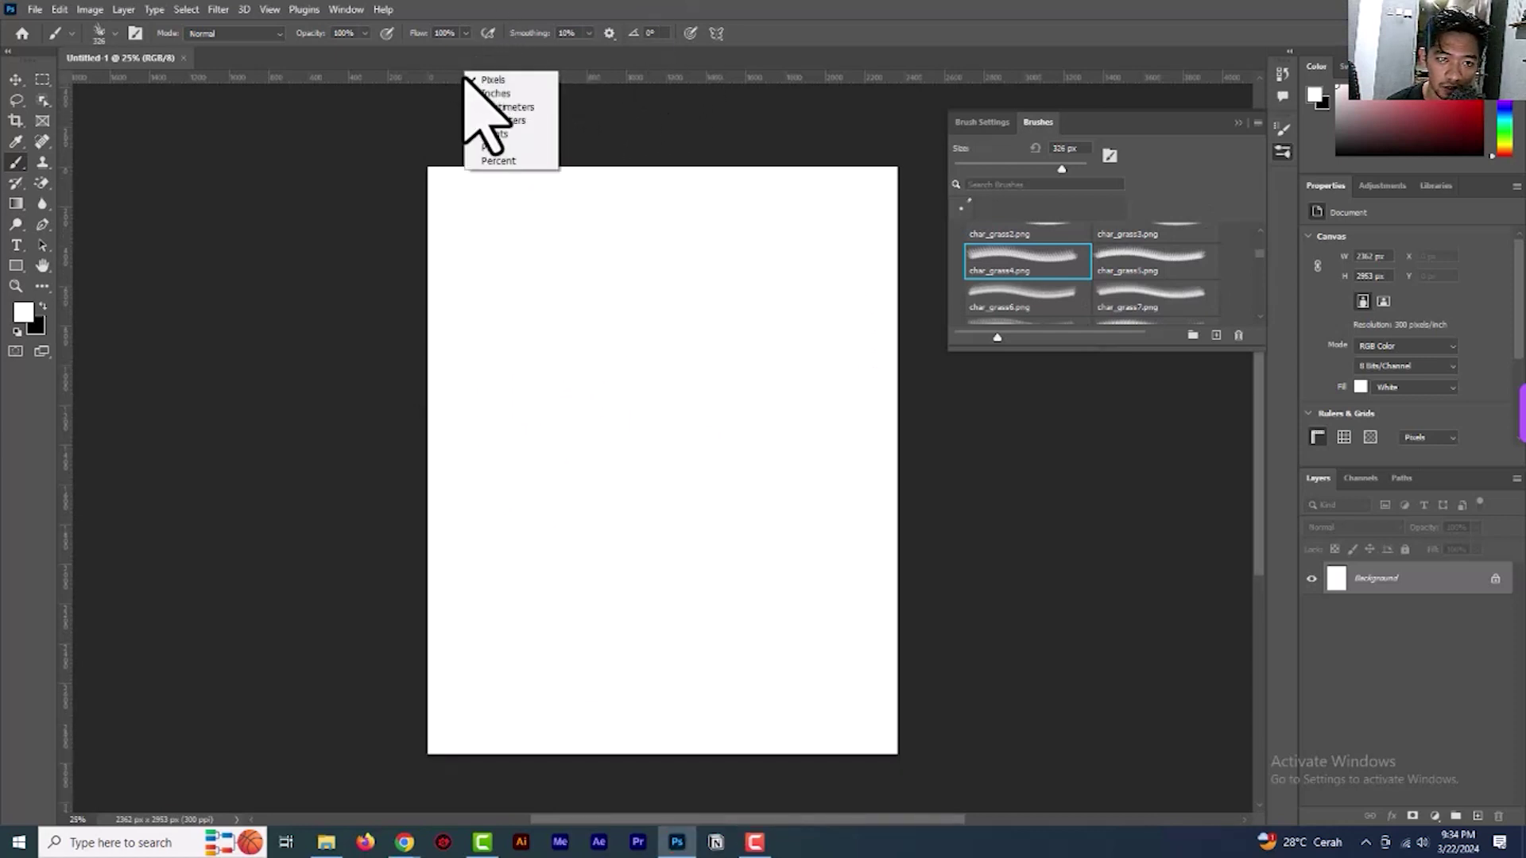
left_click(508, 106)
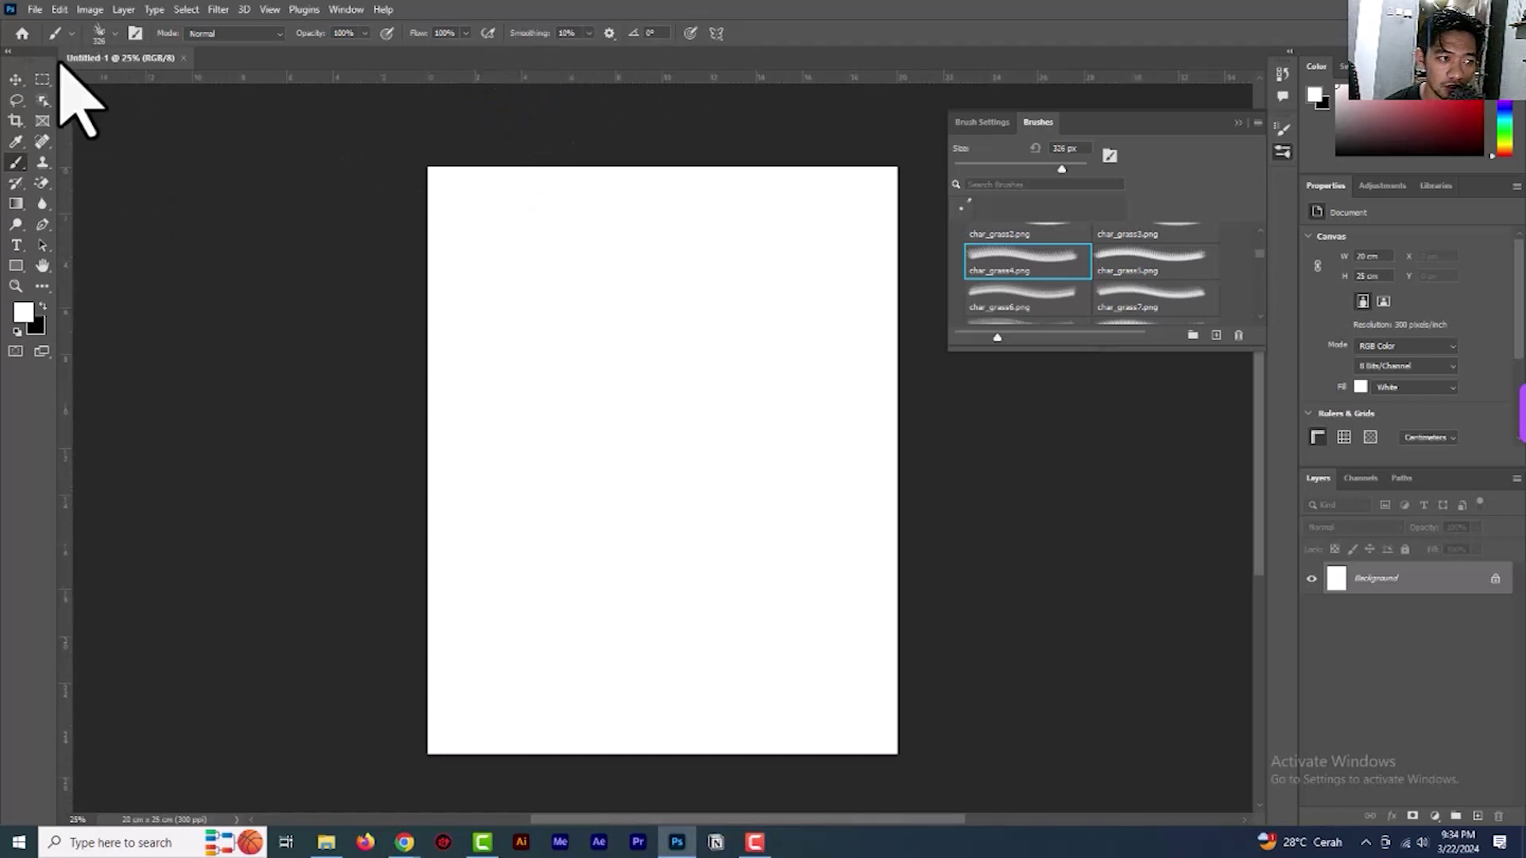
left_click(16, 80)
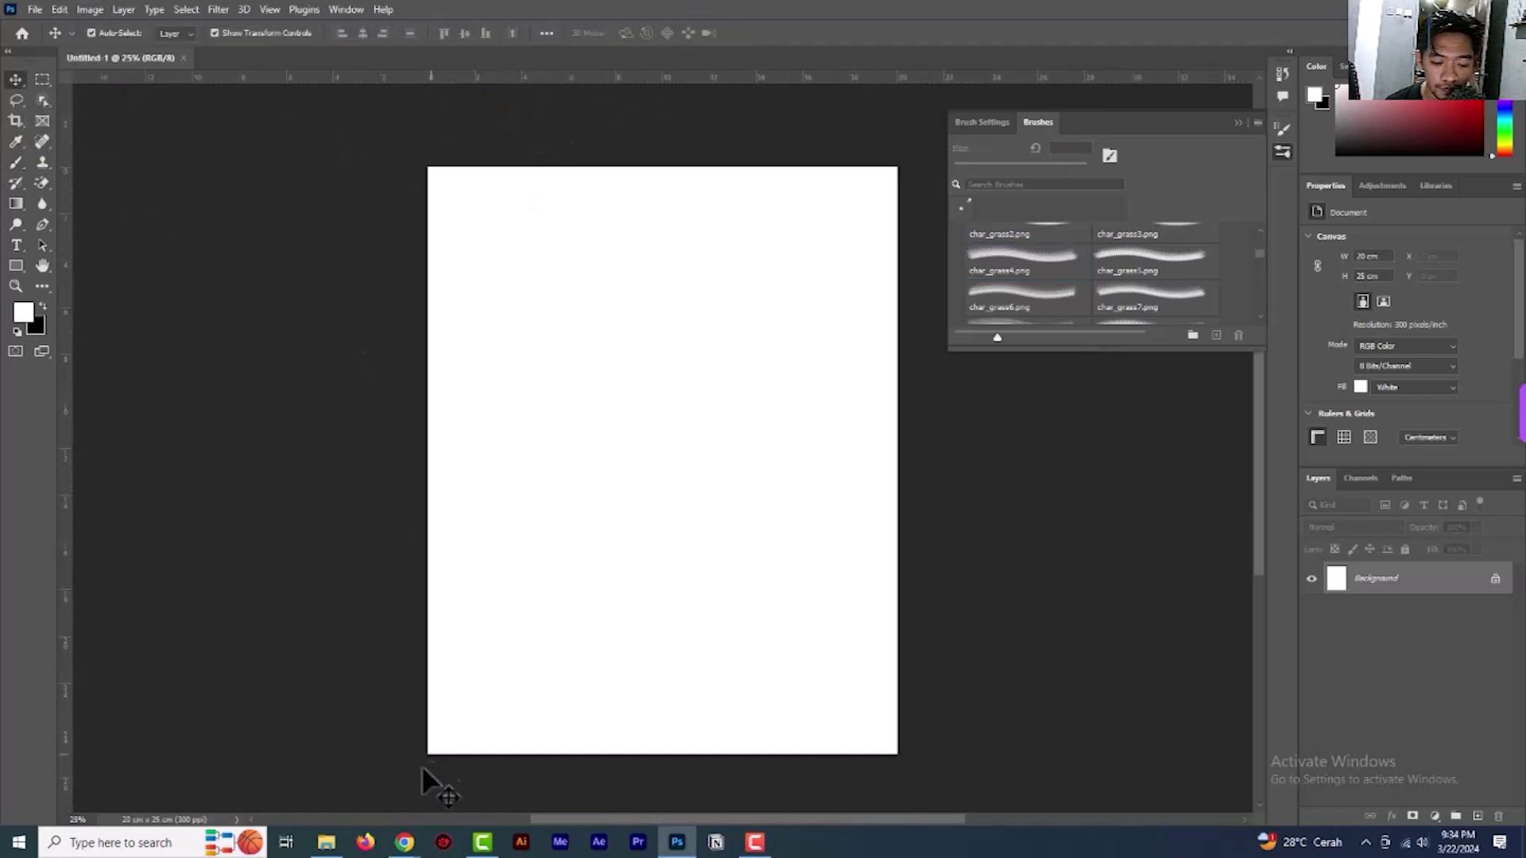
Switch to File Explorer and select the meadow sunrise photo in the digital imaging shoe home folder in Downloads
mouse_move(332, 842)
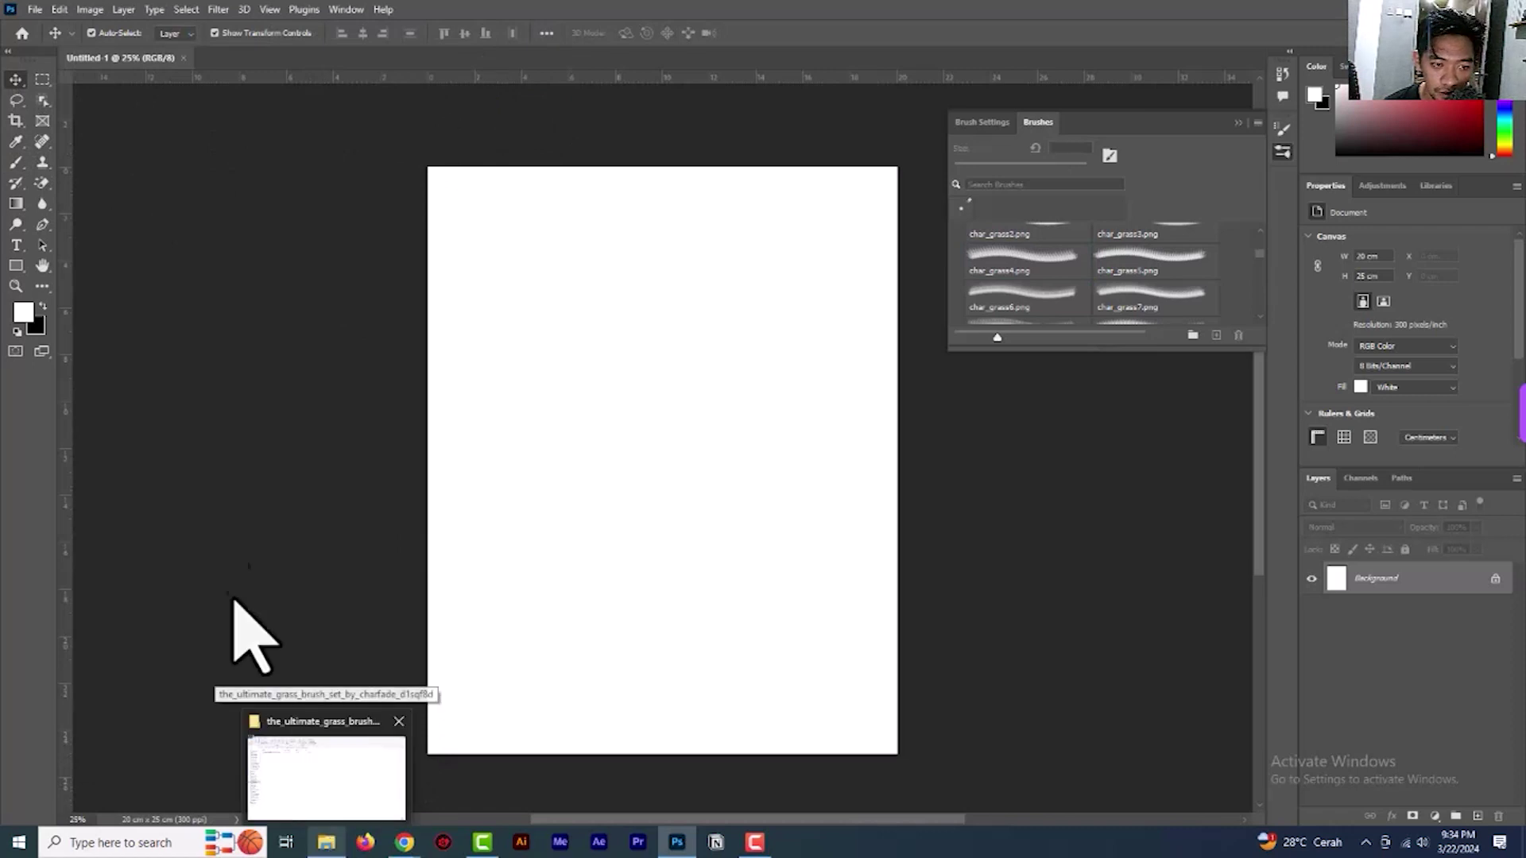
left_click(327, 844)
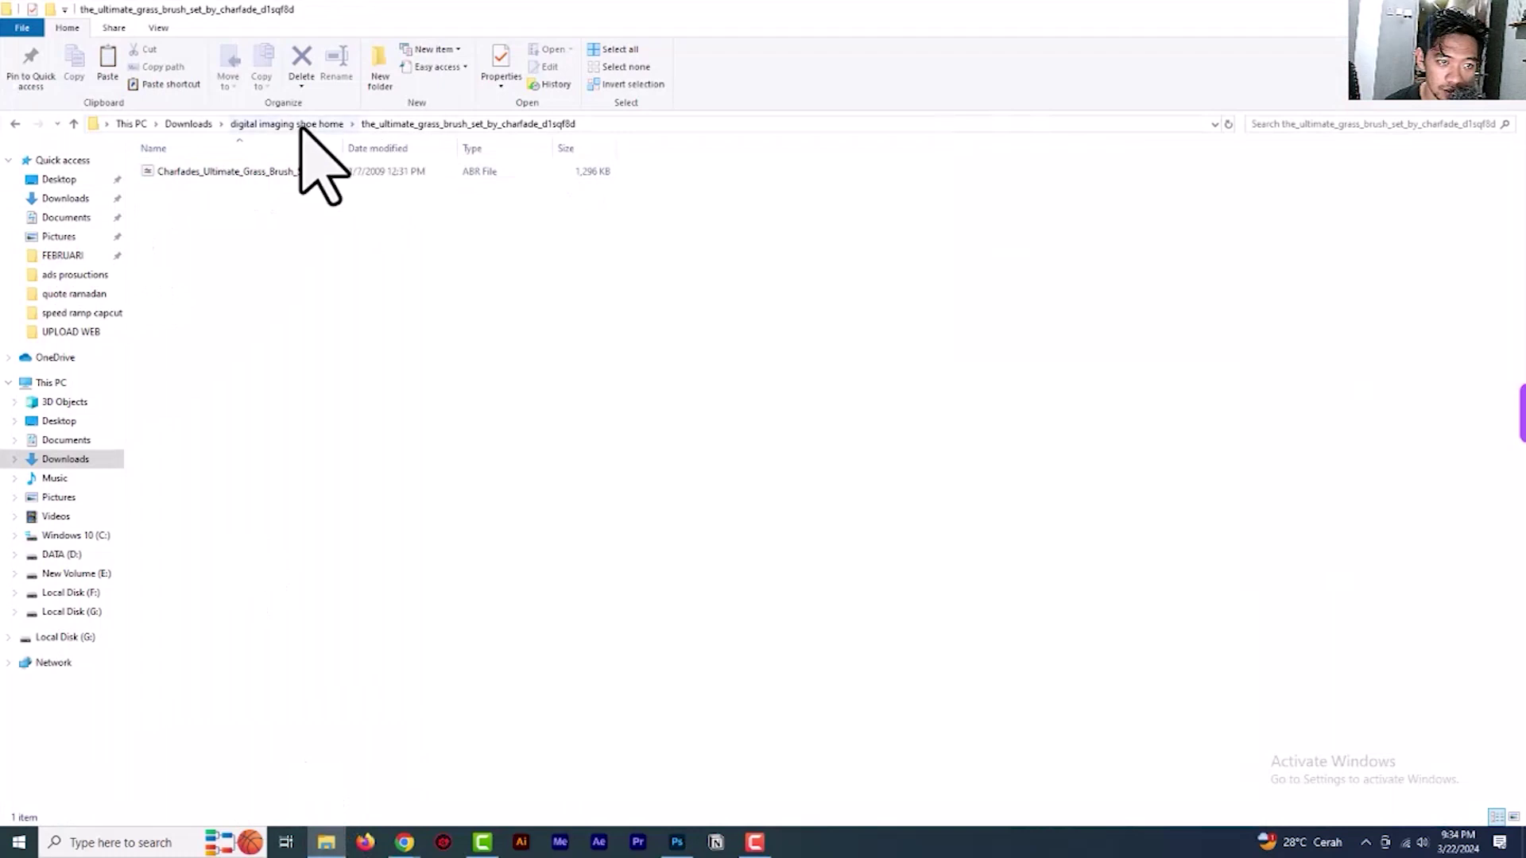
left_click(242, 124)
left_click(181, 125)
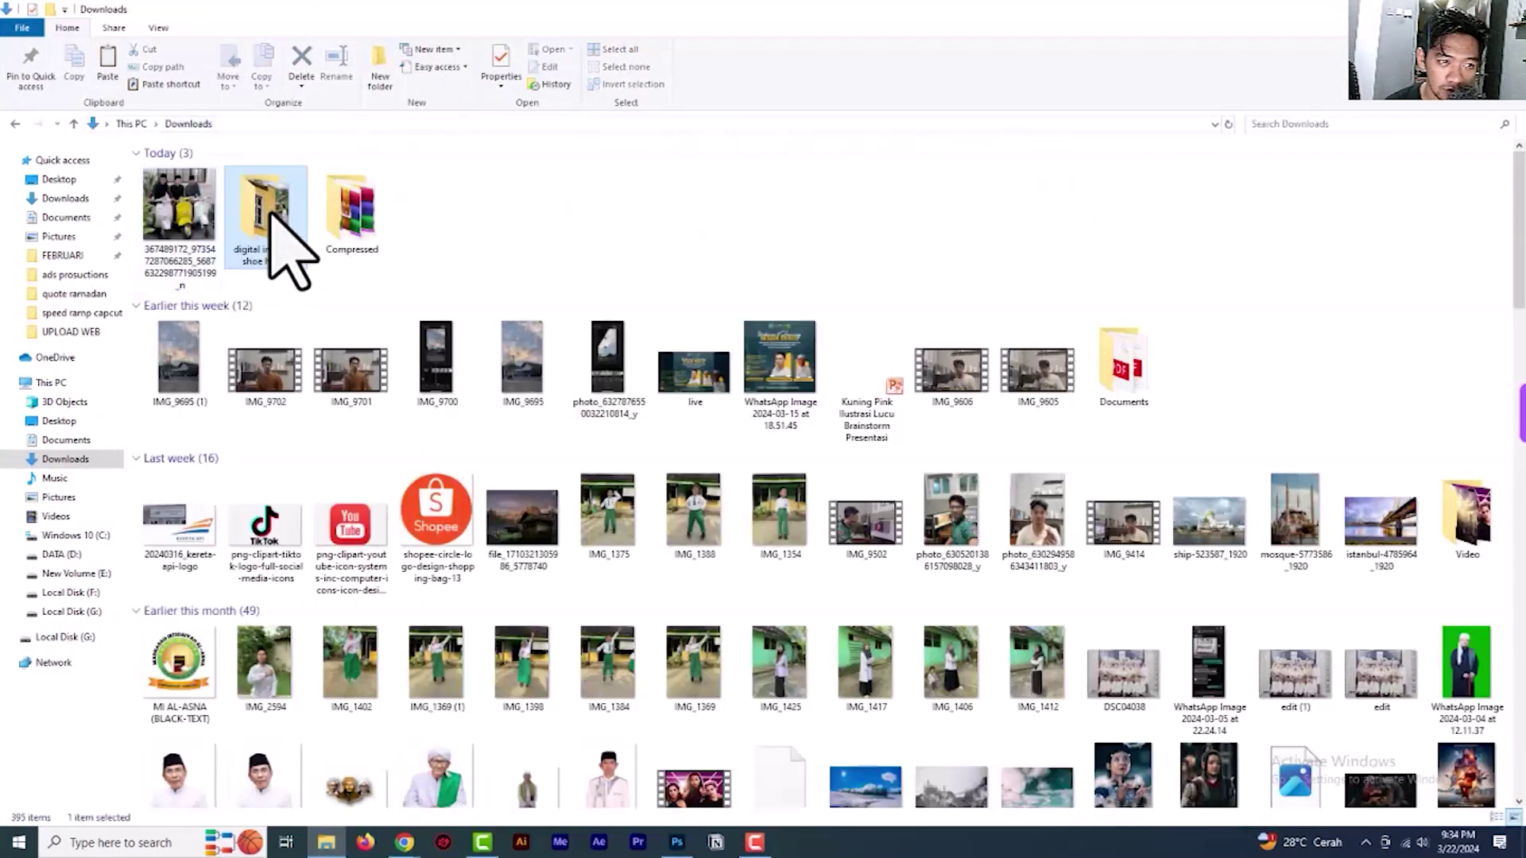
double_click(270, 216)
left_click(269, 210)
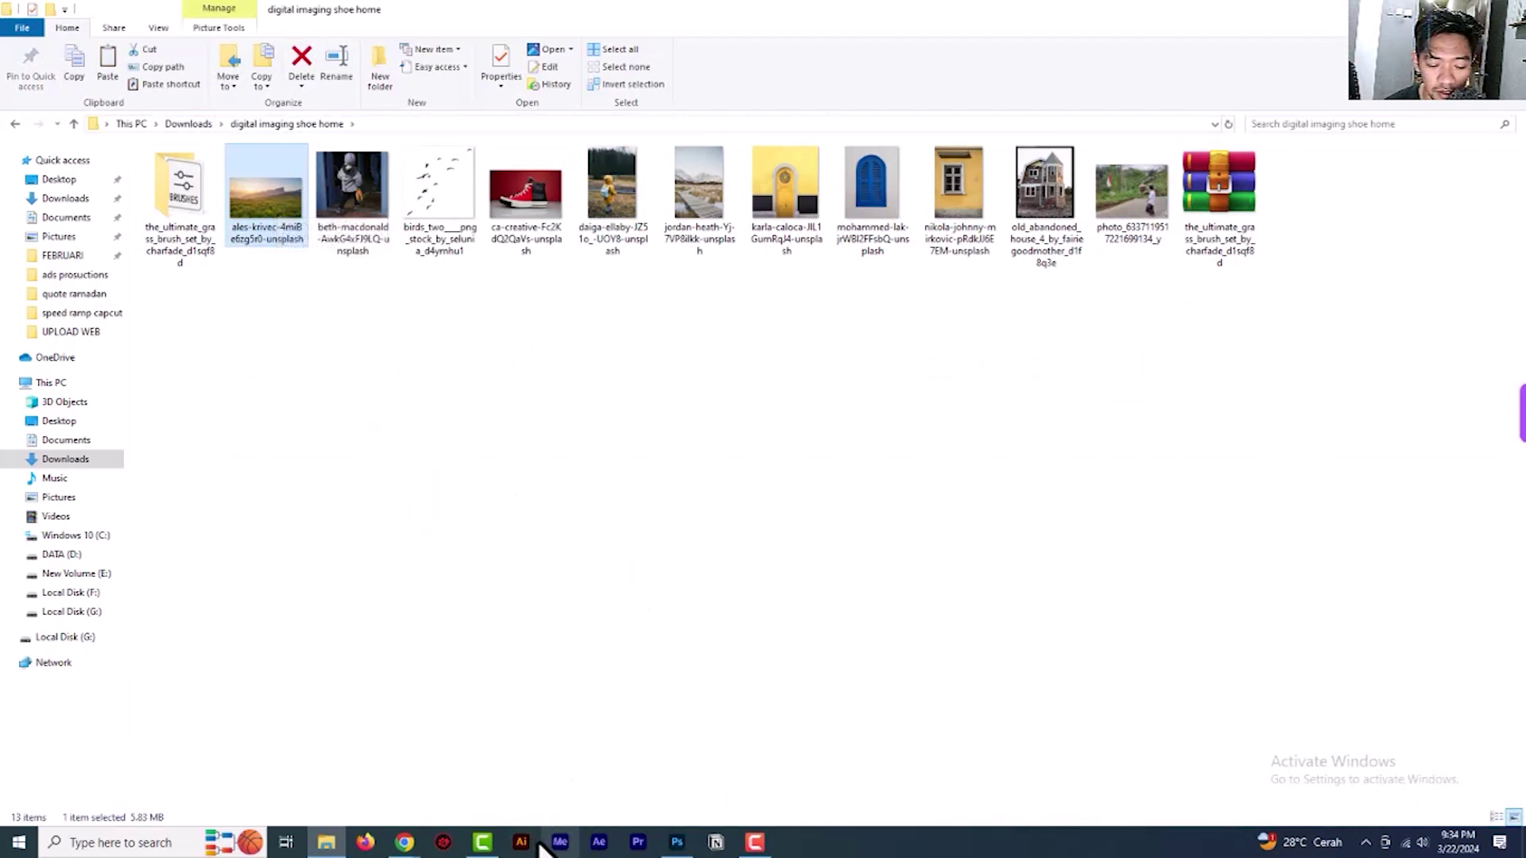
Return to Photoshop and rotate the canvas 90 degrees into a 25 x 20 cm landscape format
left_click(677, 844)
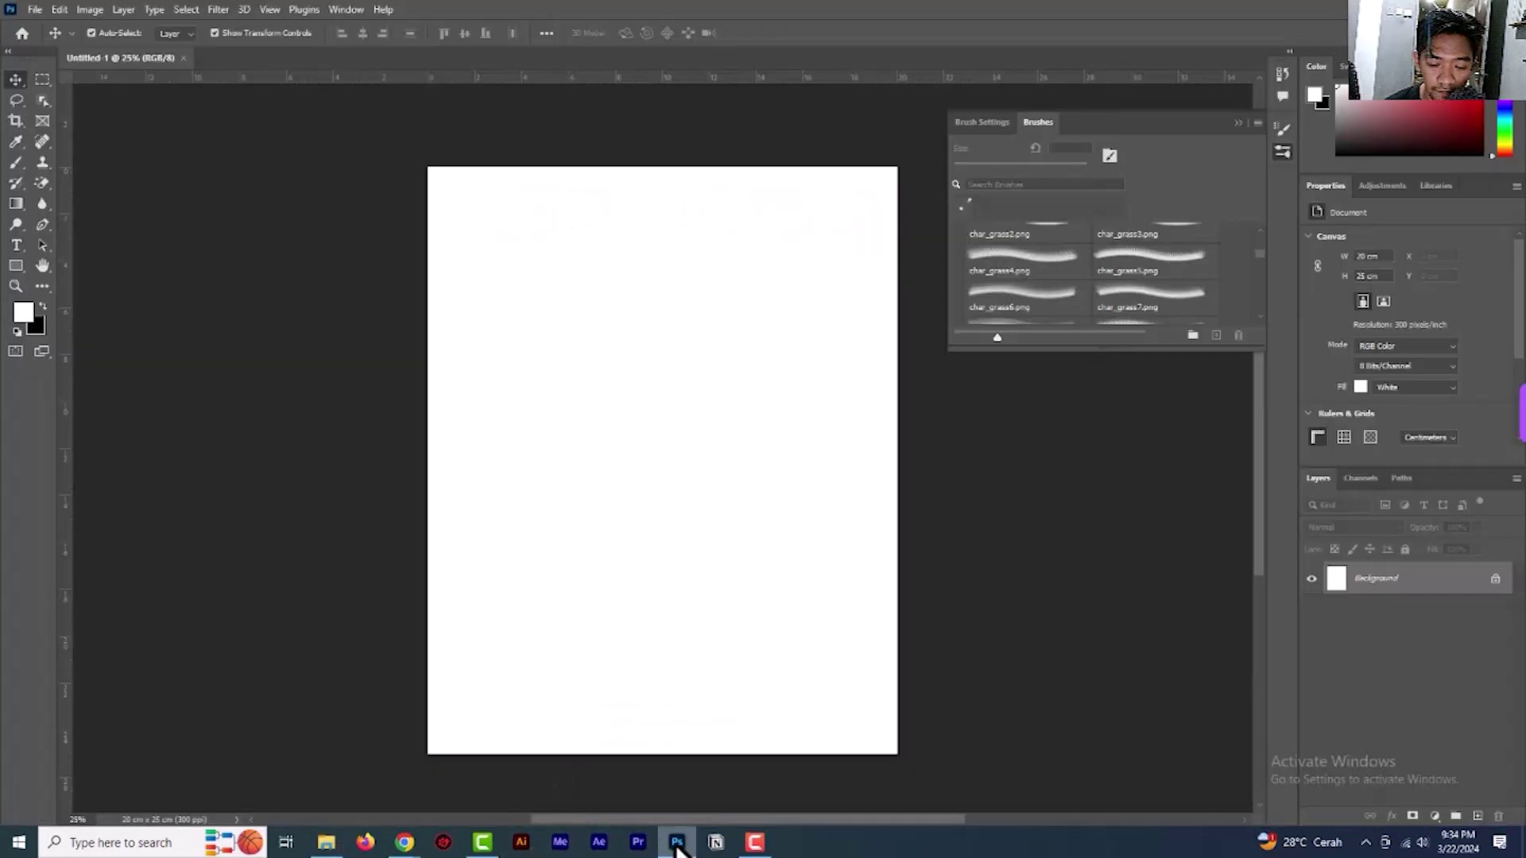
left_click(84, 9)
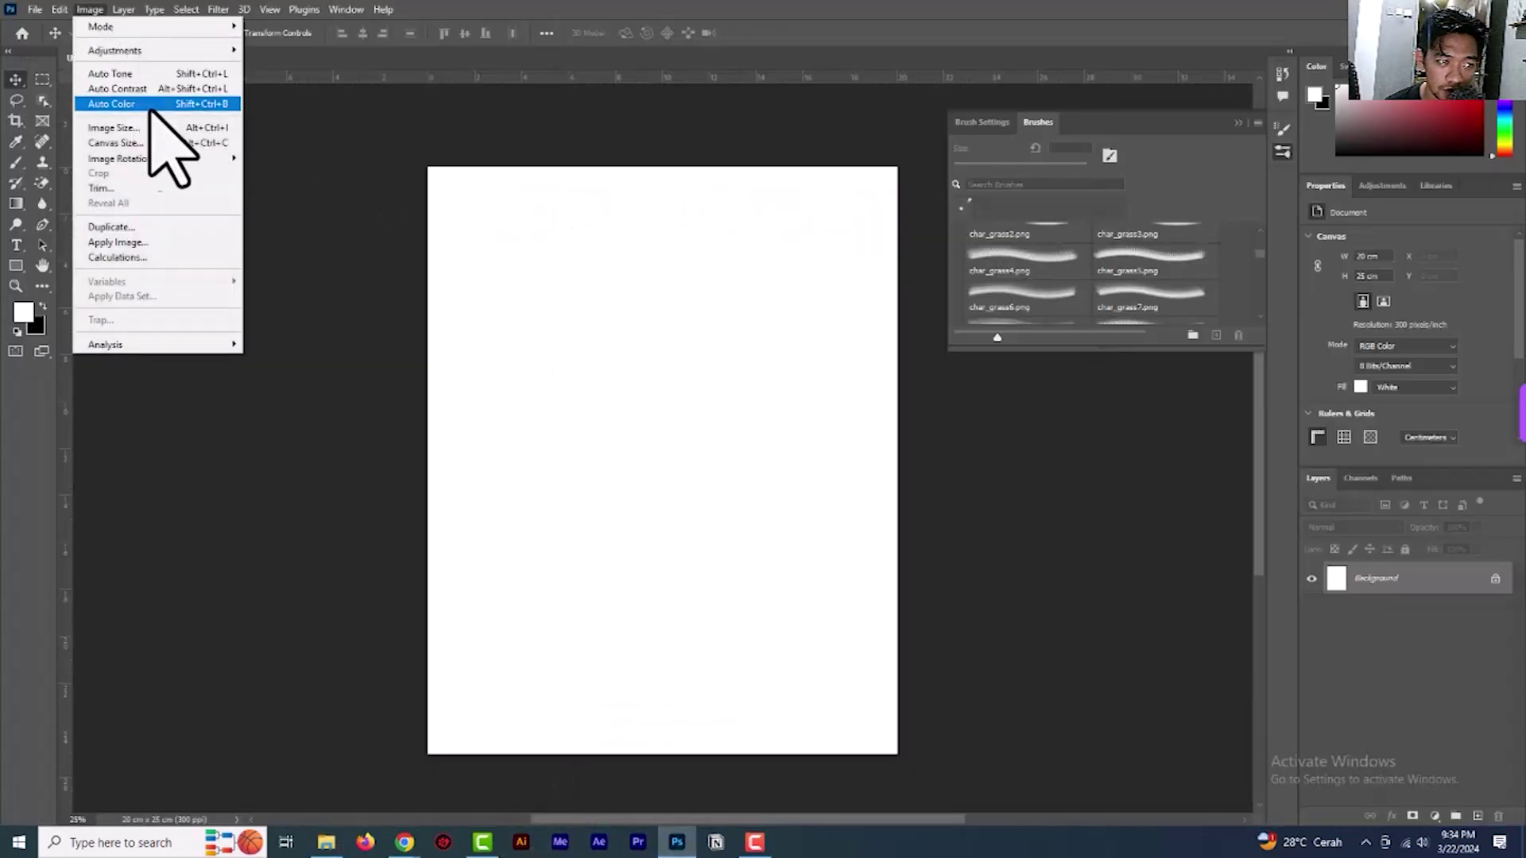
mouse_move(179, 158)
left_click(312, 173)
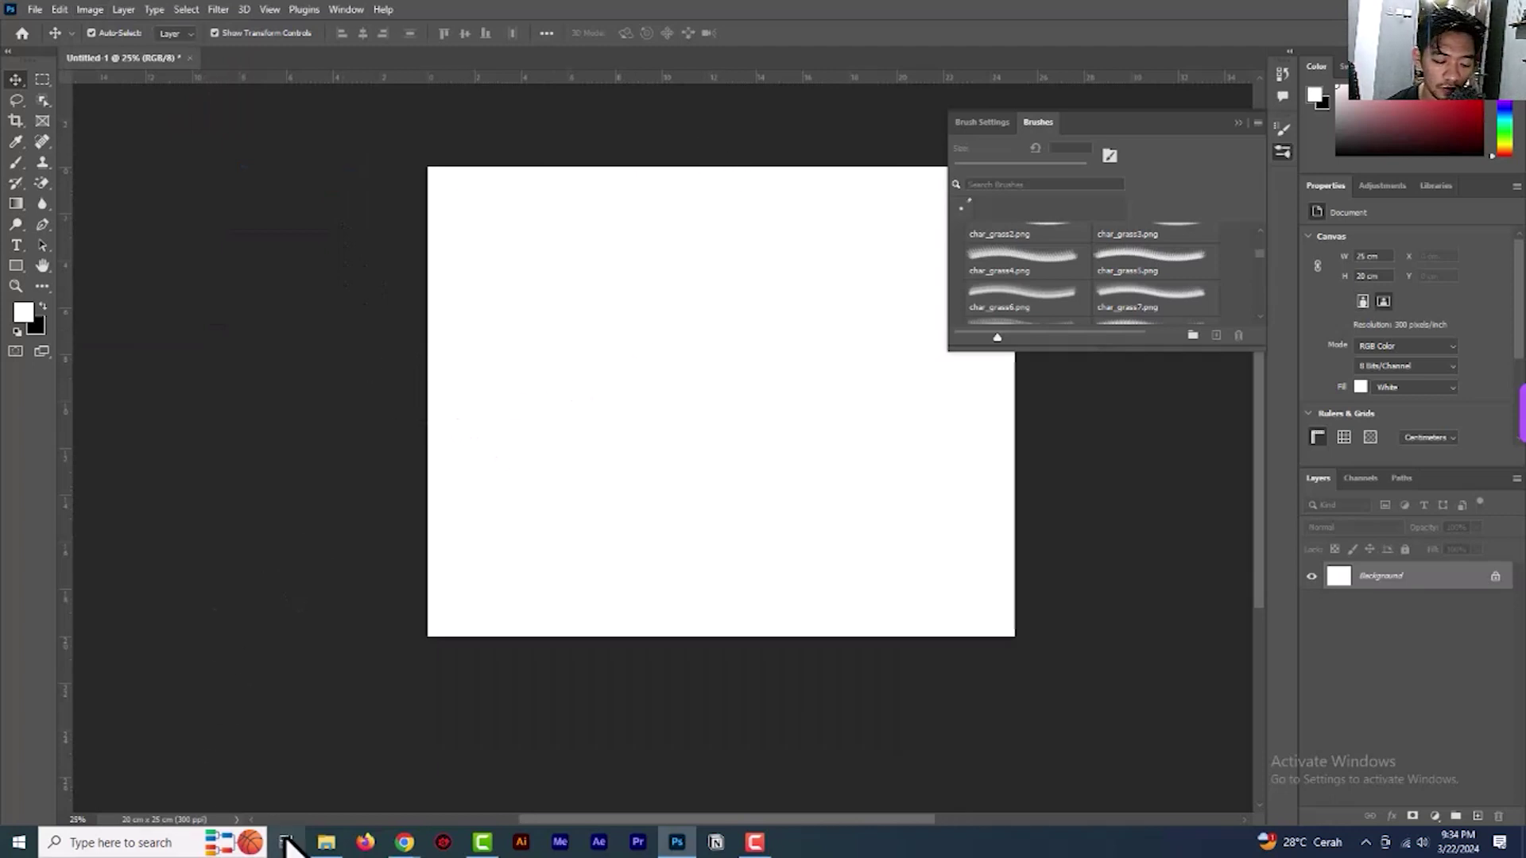
Place the meadow sunrise photo from File Explorer into the document and scale it proportionally to fill the full canvas height
left_click(325, 842)
left_click_drag(240, 193, 652, 521)
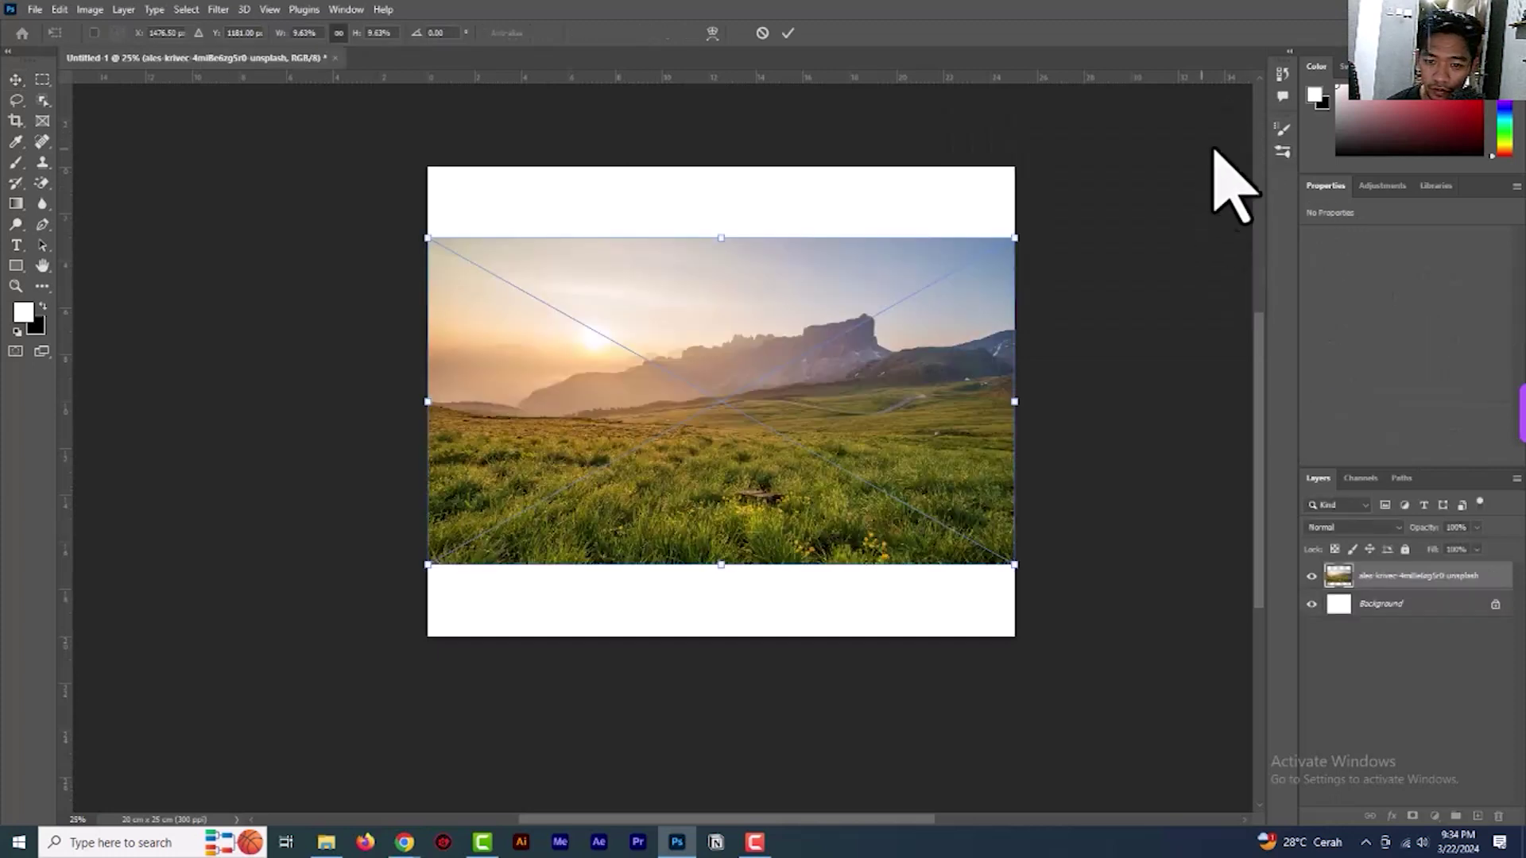
left_click_drag(723, 237, 725, 160)
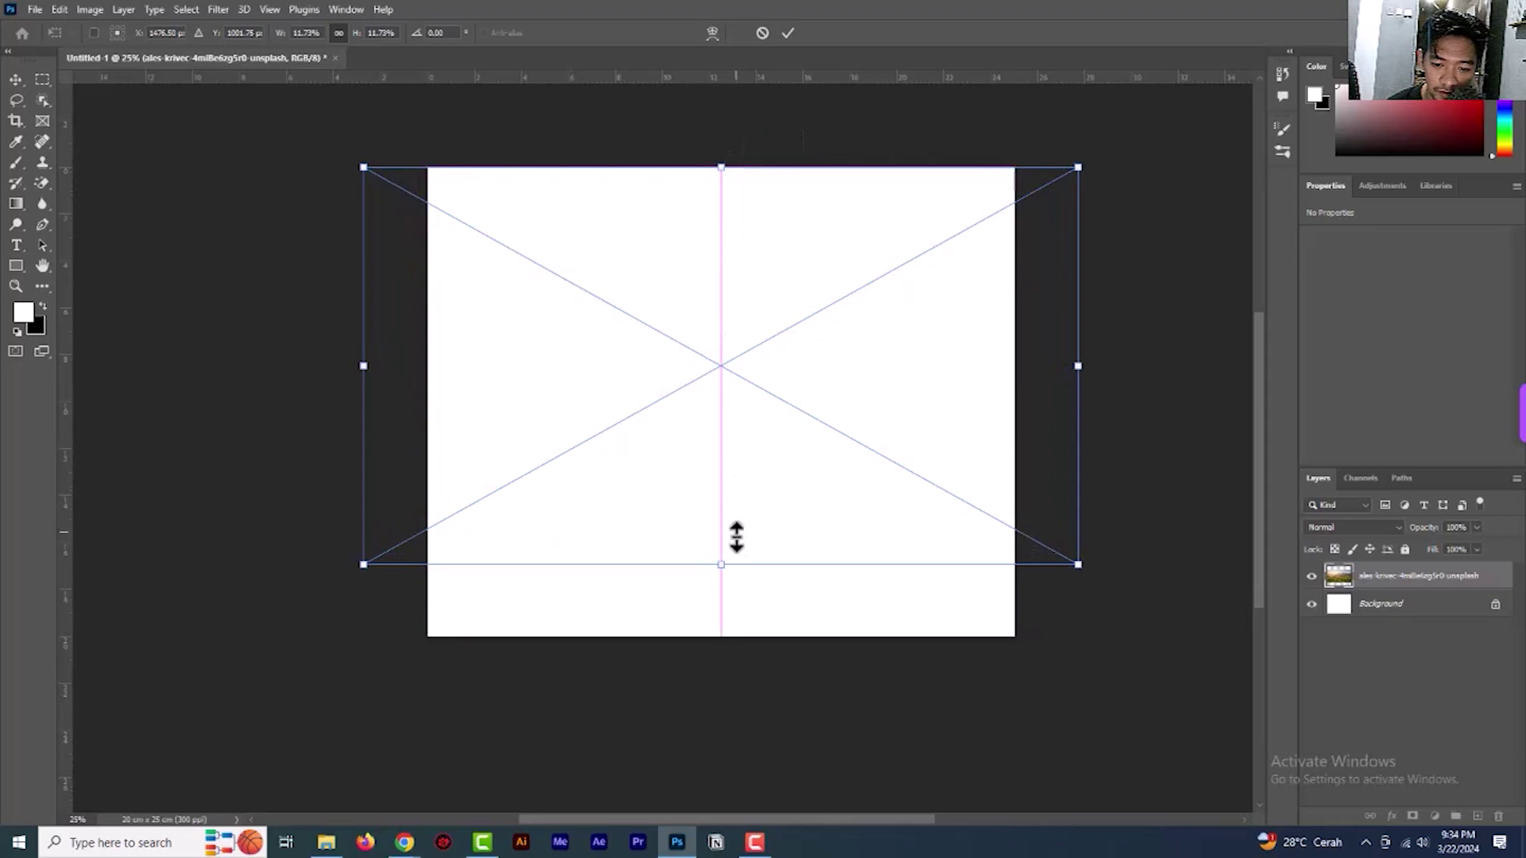
left_click_drag(722, 572, 722, 636)
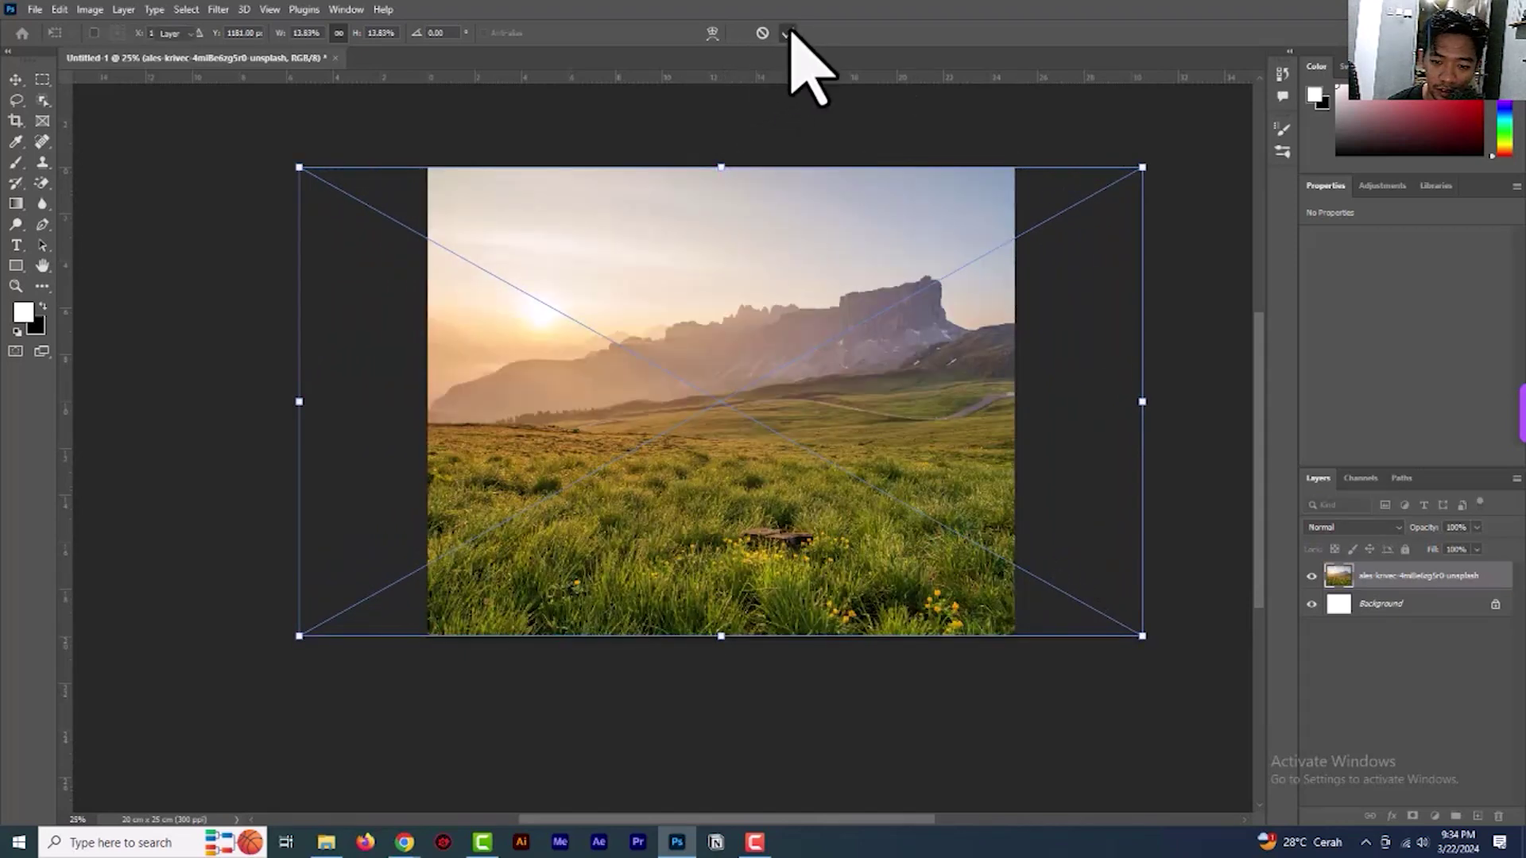
left_click(786, 32)
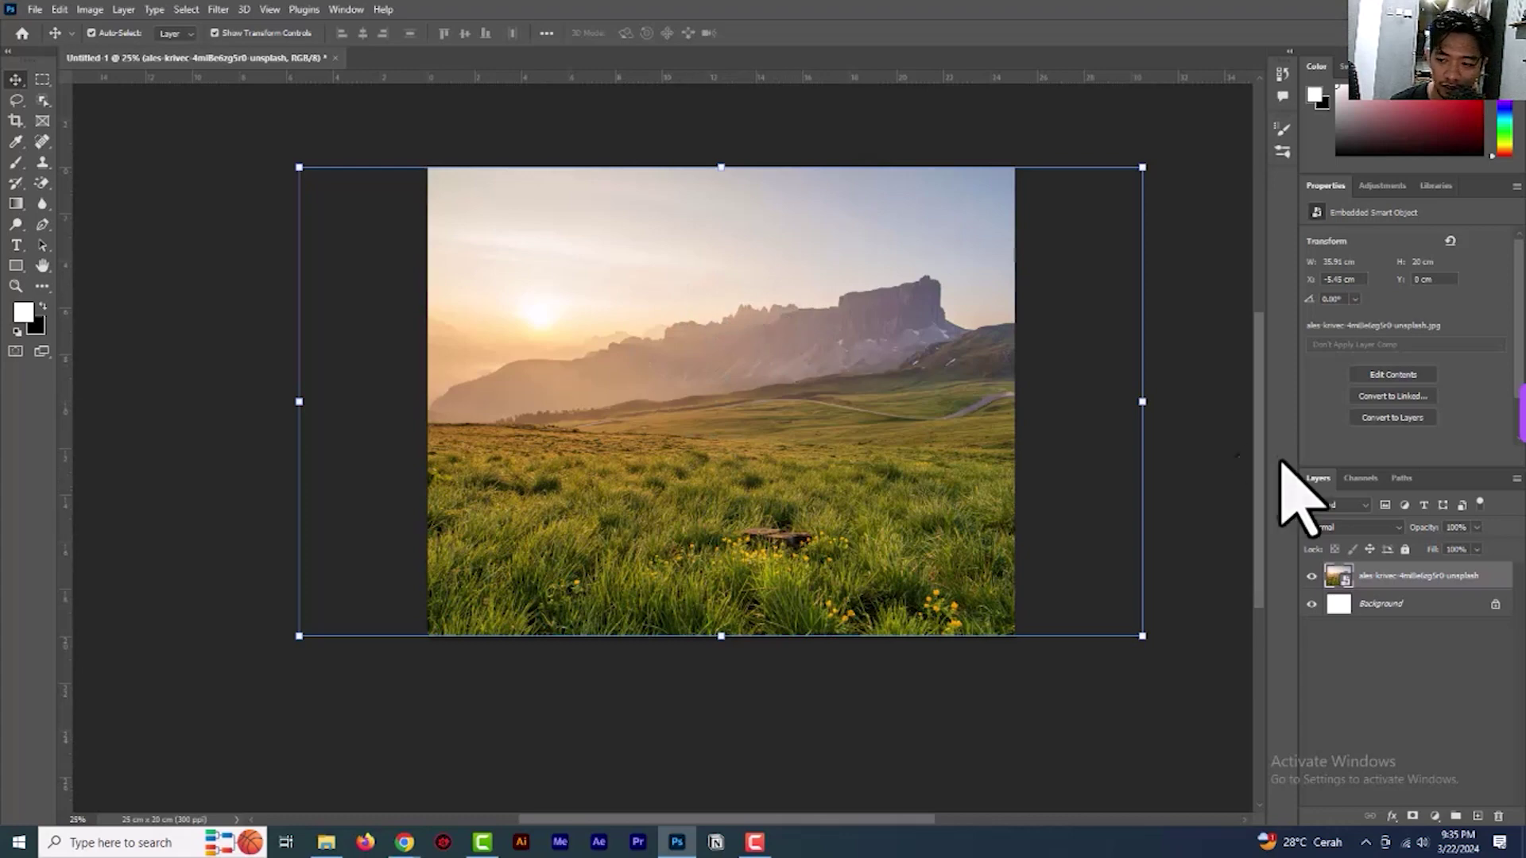
Duplicate the meadow photo layer, keeping the default copy name
right_click(1401, 579)
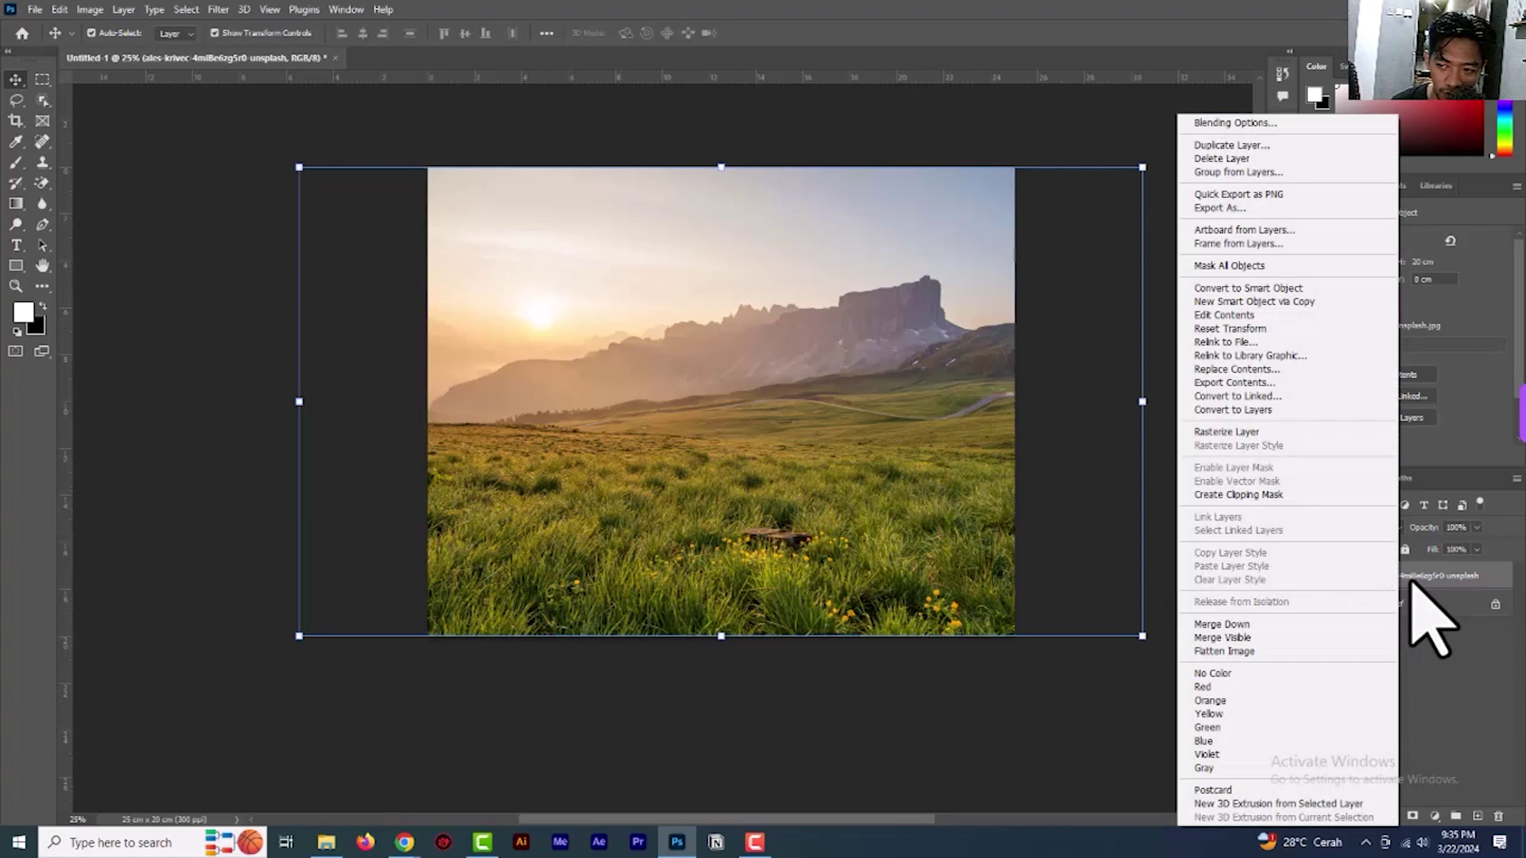
left_click(1237, 146)
left_click(888, 236)
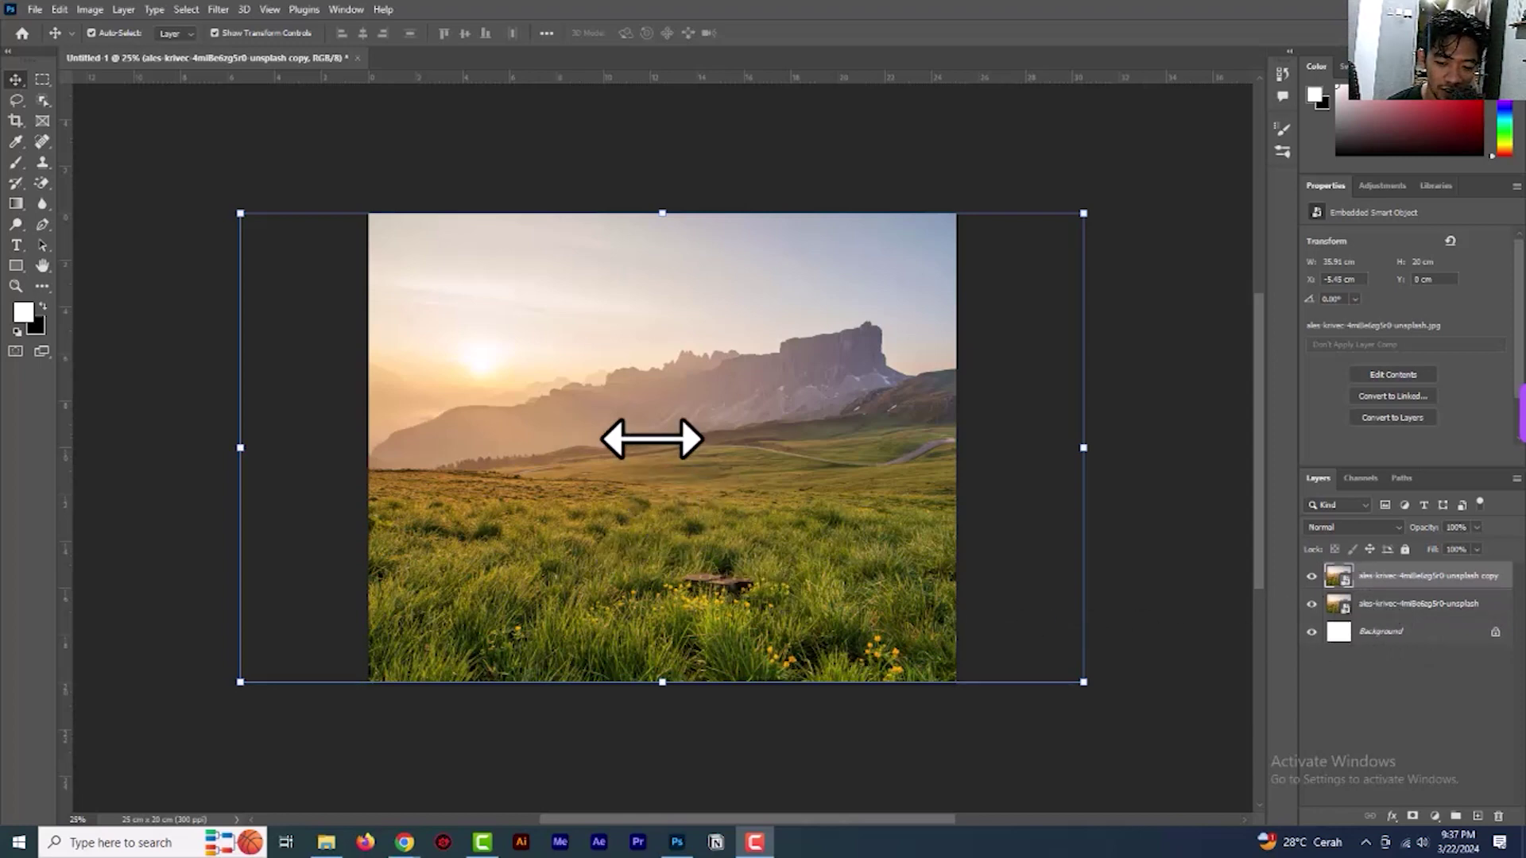
Start a Field Blur on the duplicated meadow layer and place its 15 px blur pin over the mountains
left_click(218, 10)
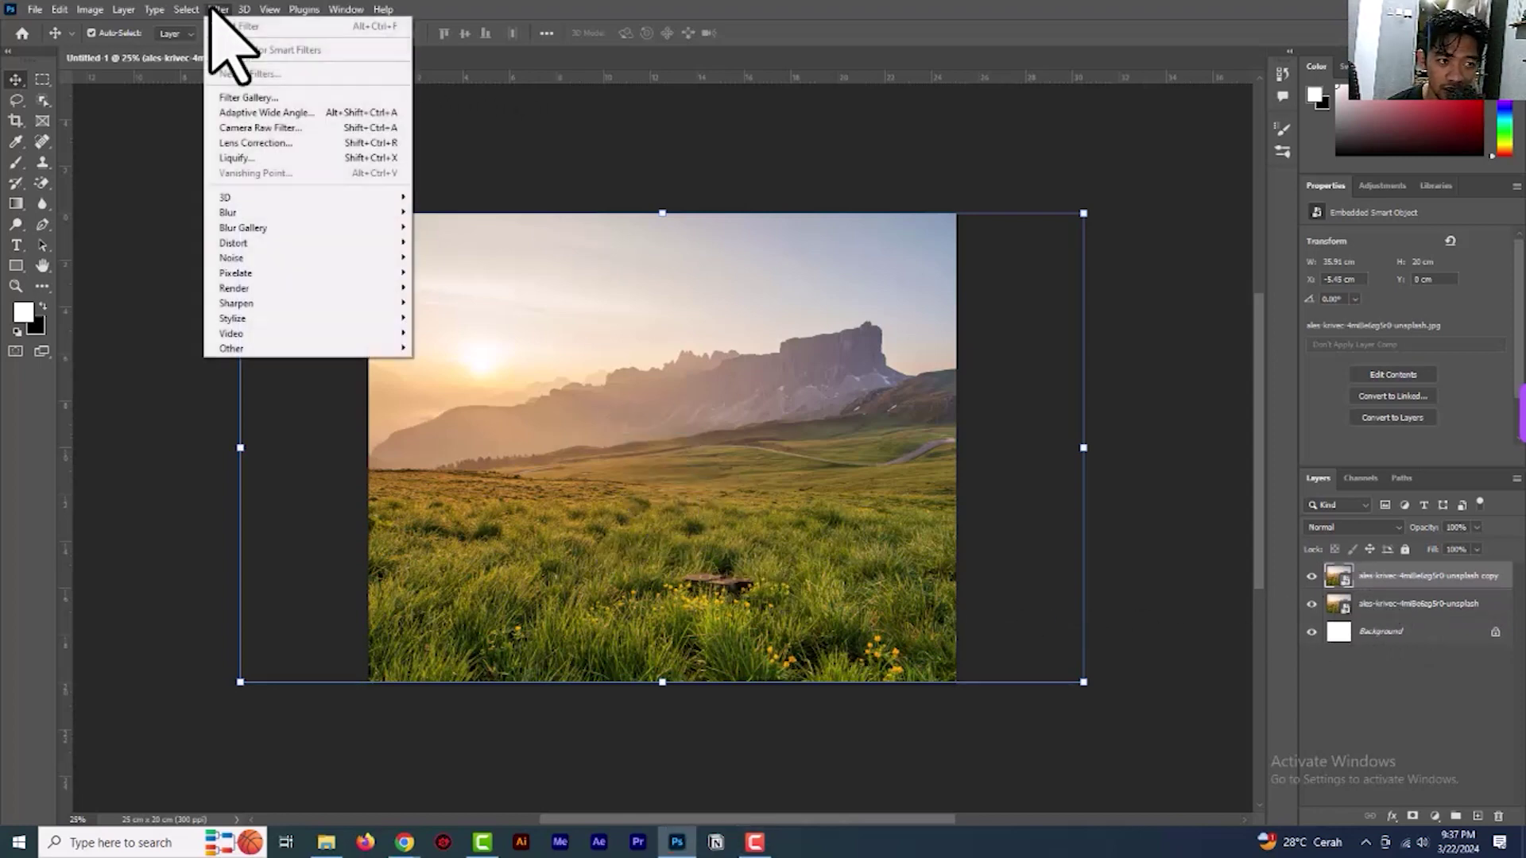
mouse_move(303, 229)
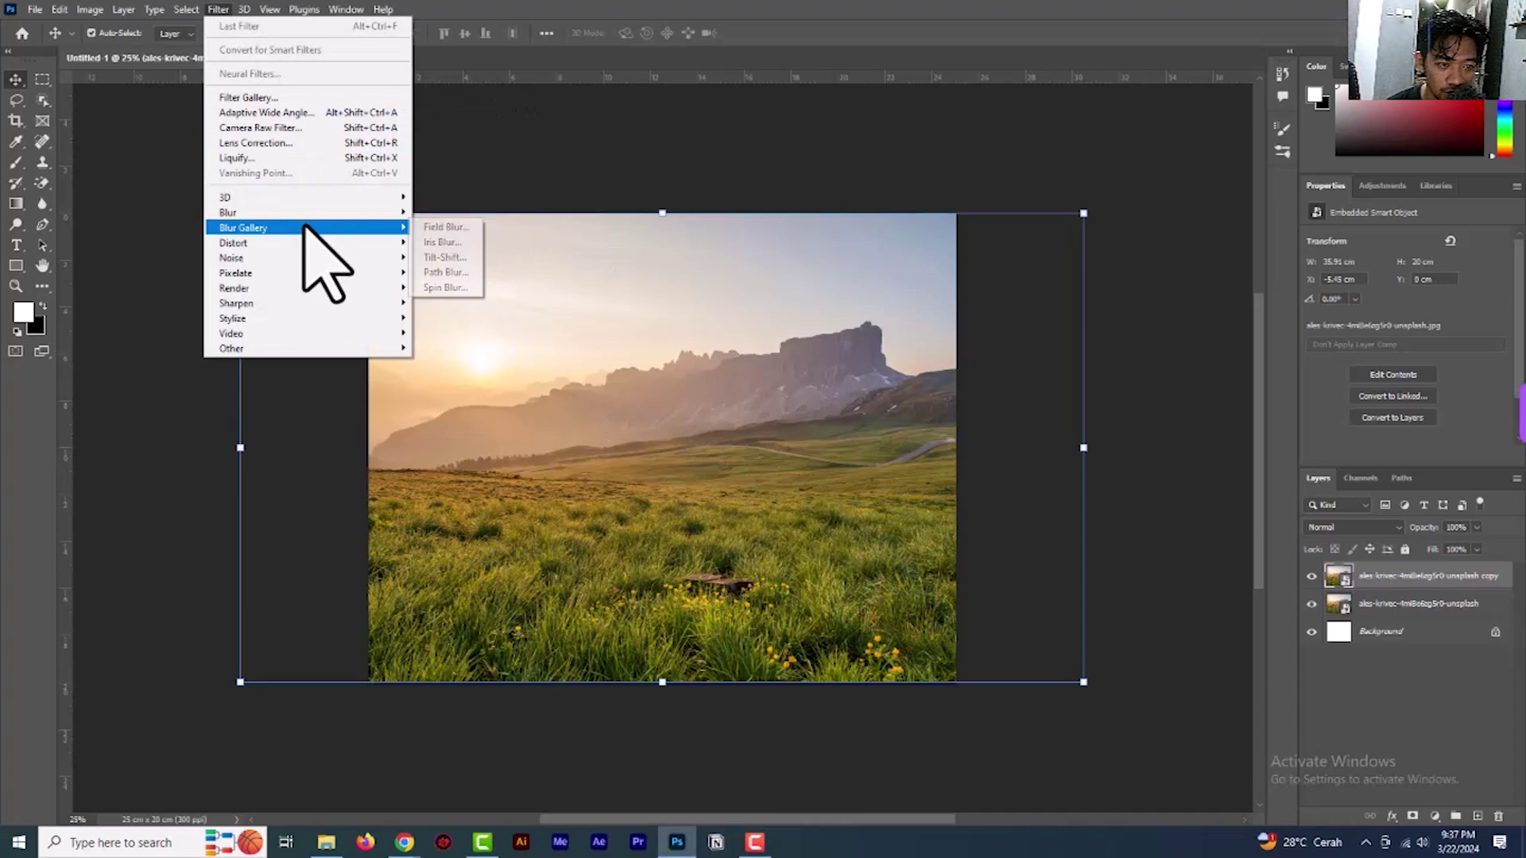
left_click(474, 227)
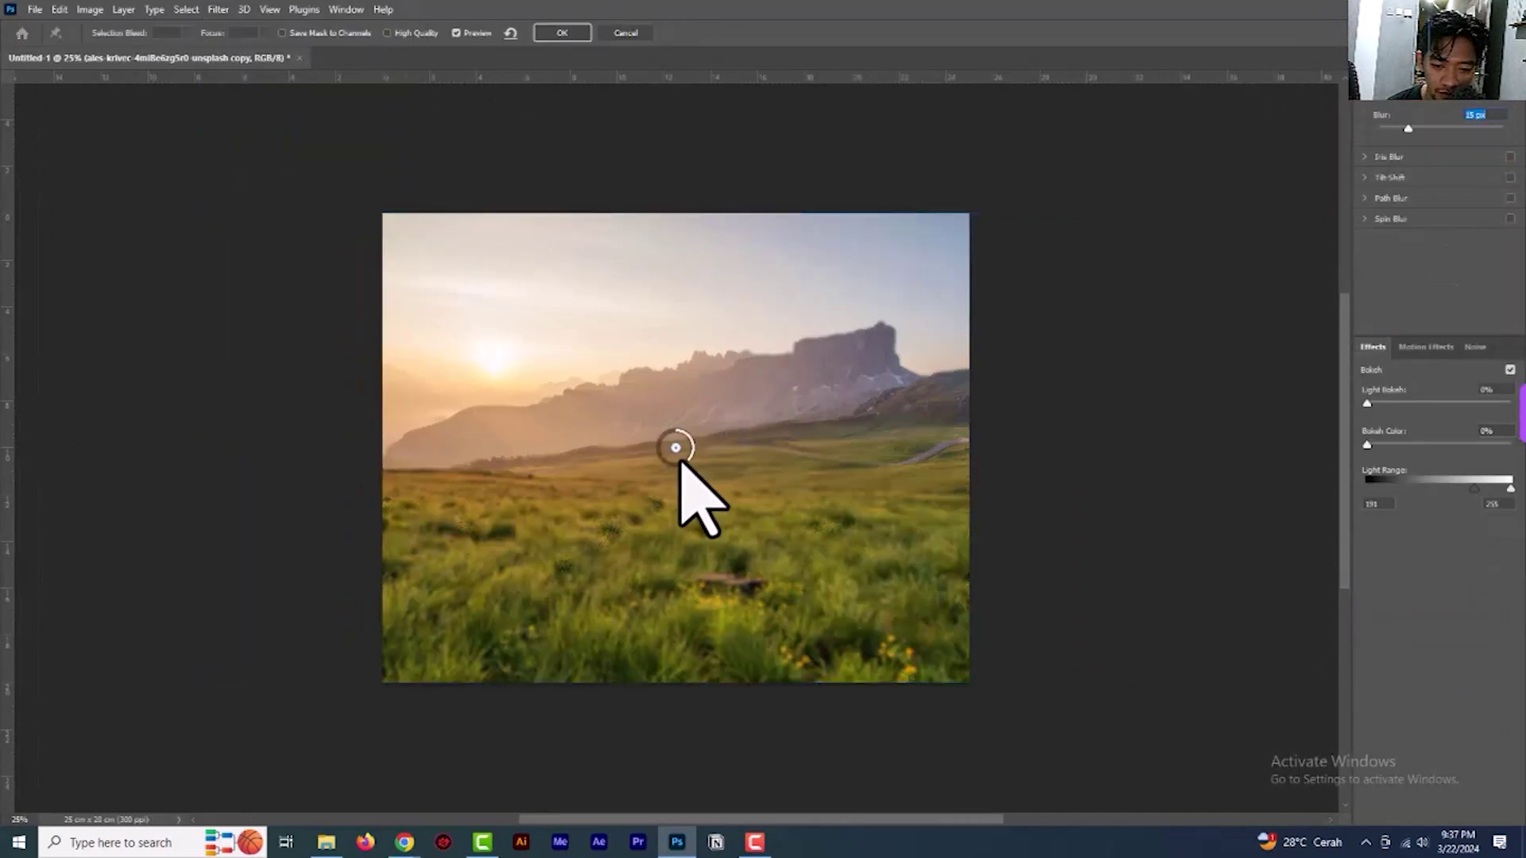
left_click_drag(676, 445, 676, 398)
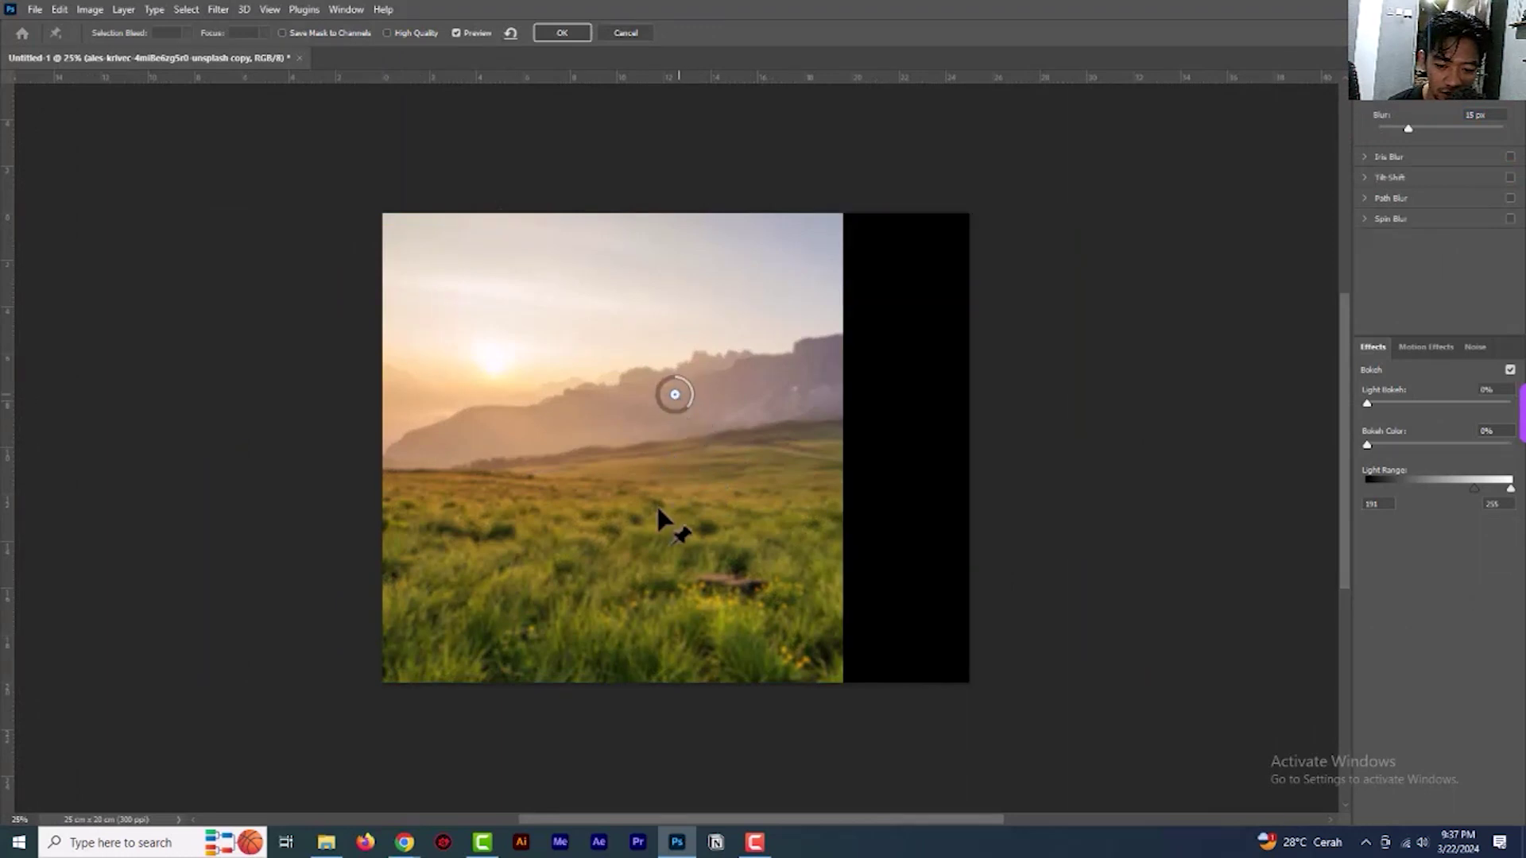
Add a second blur pin in the grass with 0 px blur, adjust its position, and apply the Field Blur
left_click(677, 531)
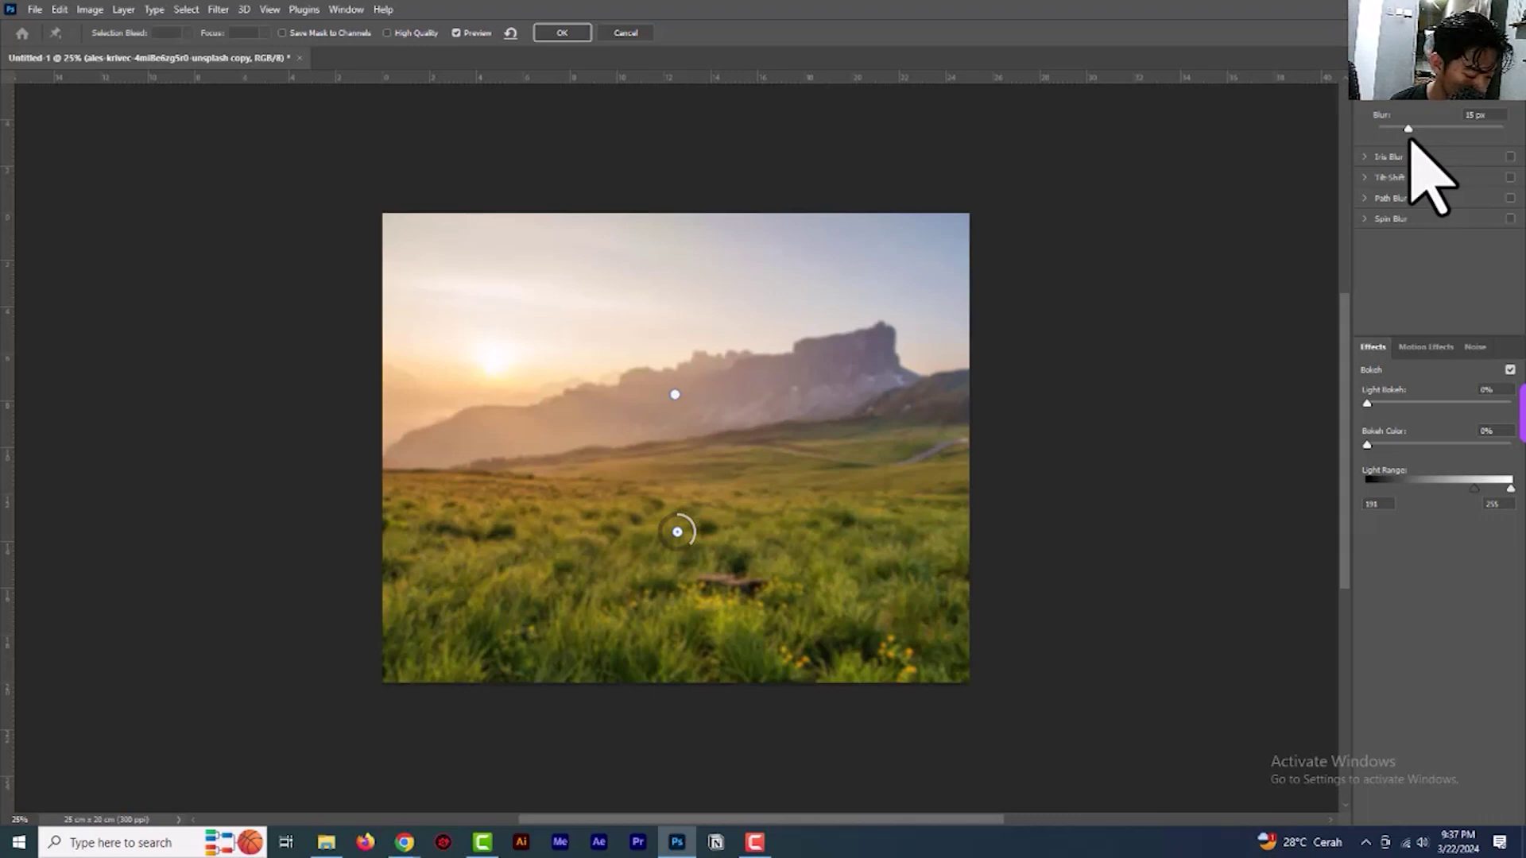
left_click_drag(1408, 129, 1331, 130)
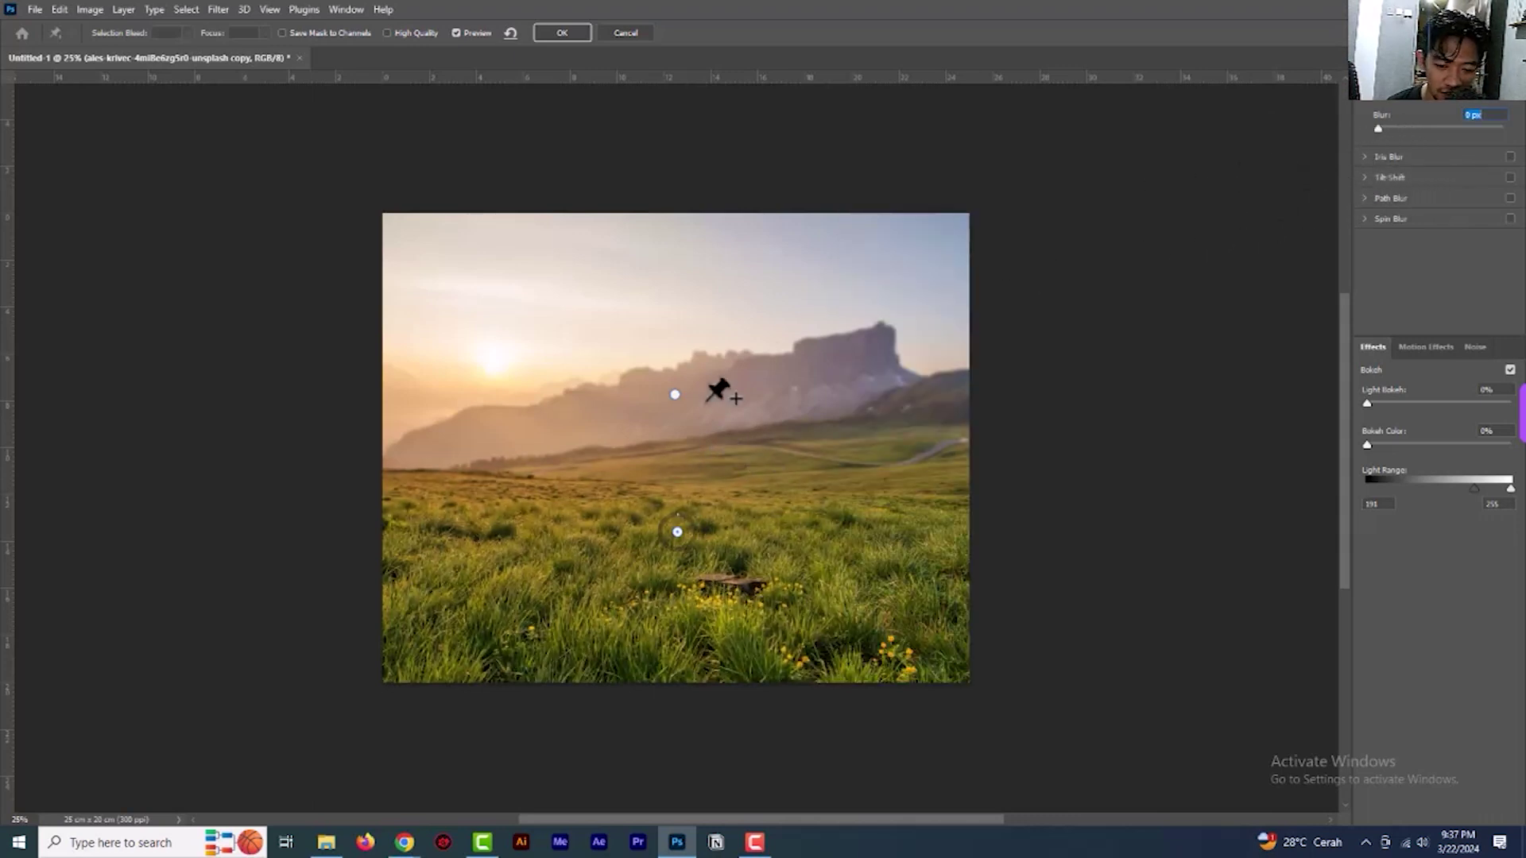
left_click_drag(679, 518, 681, 507)
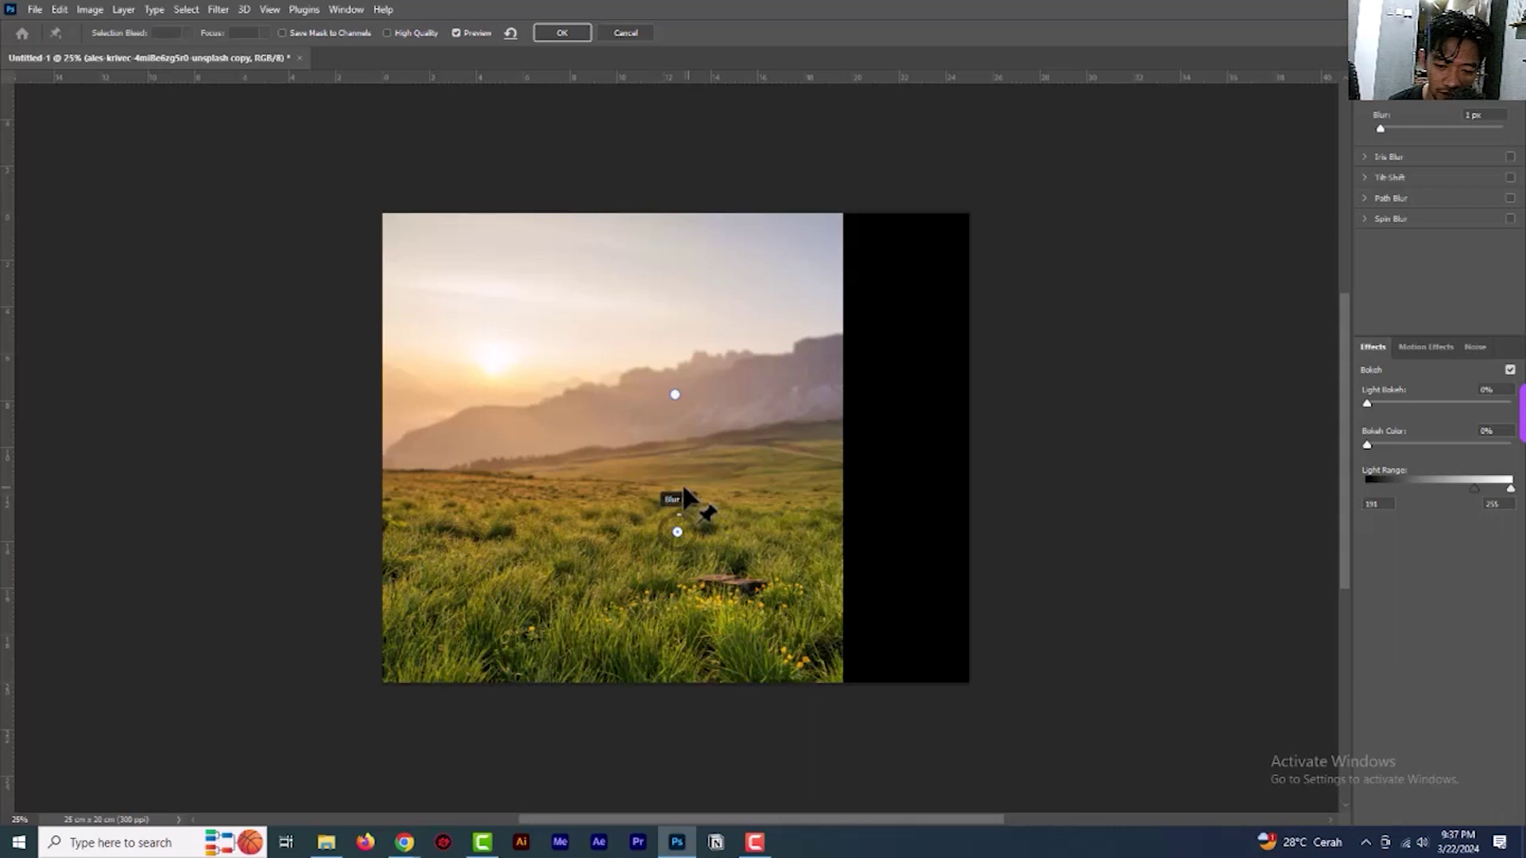
left_click_drag(678, 487, 670, 483)
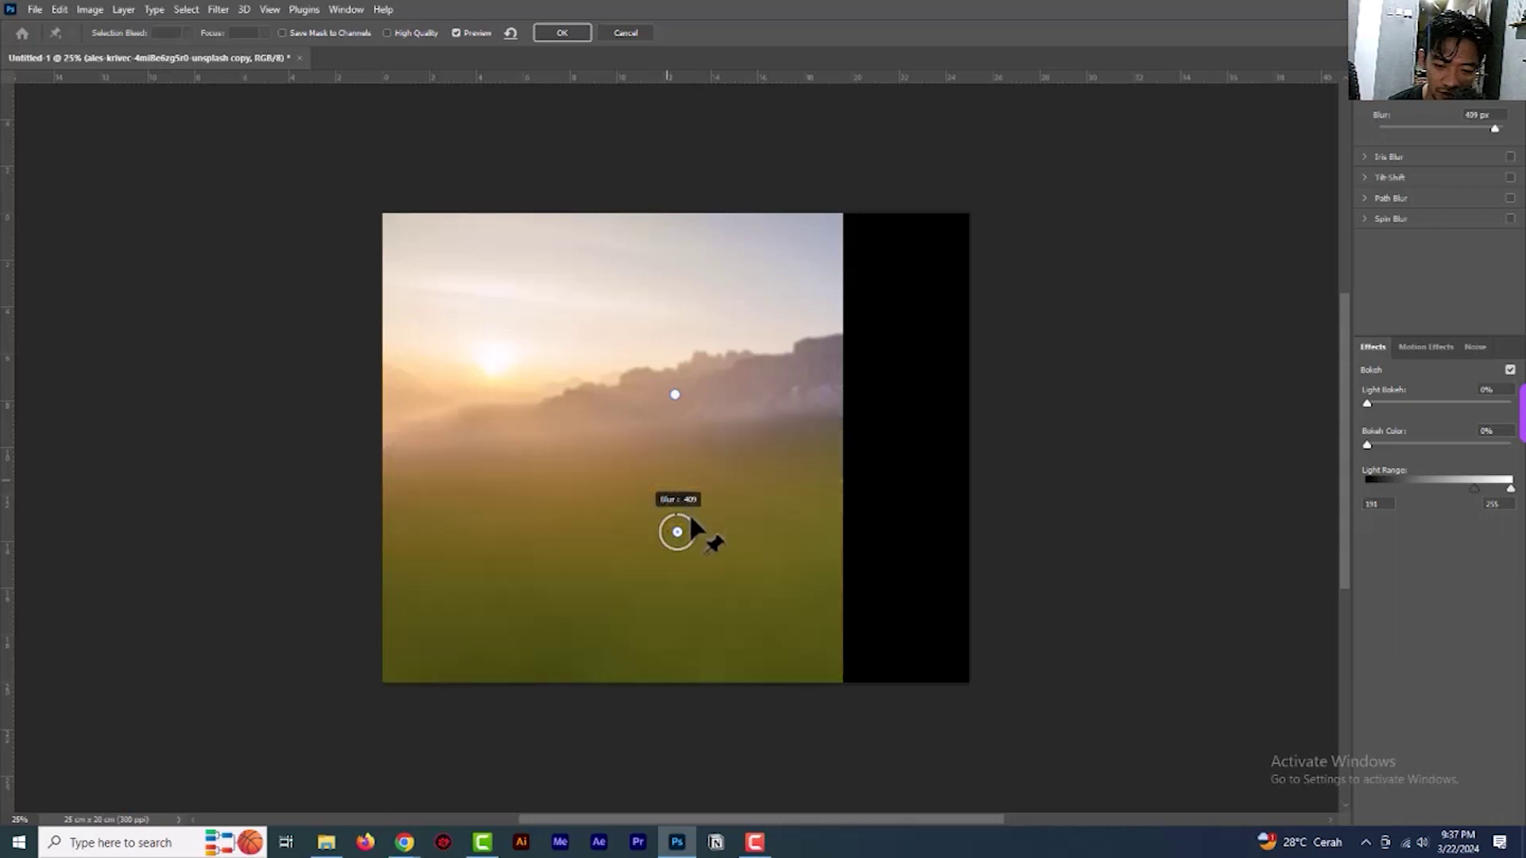
left_click_drag(1495, 129, 1351, 129)
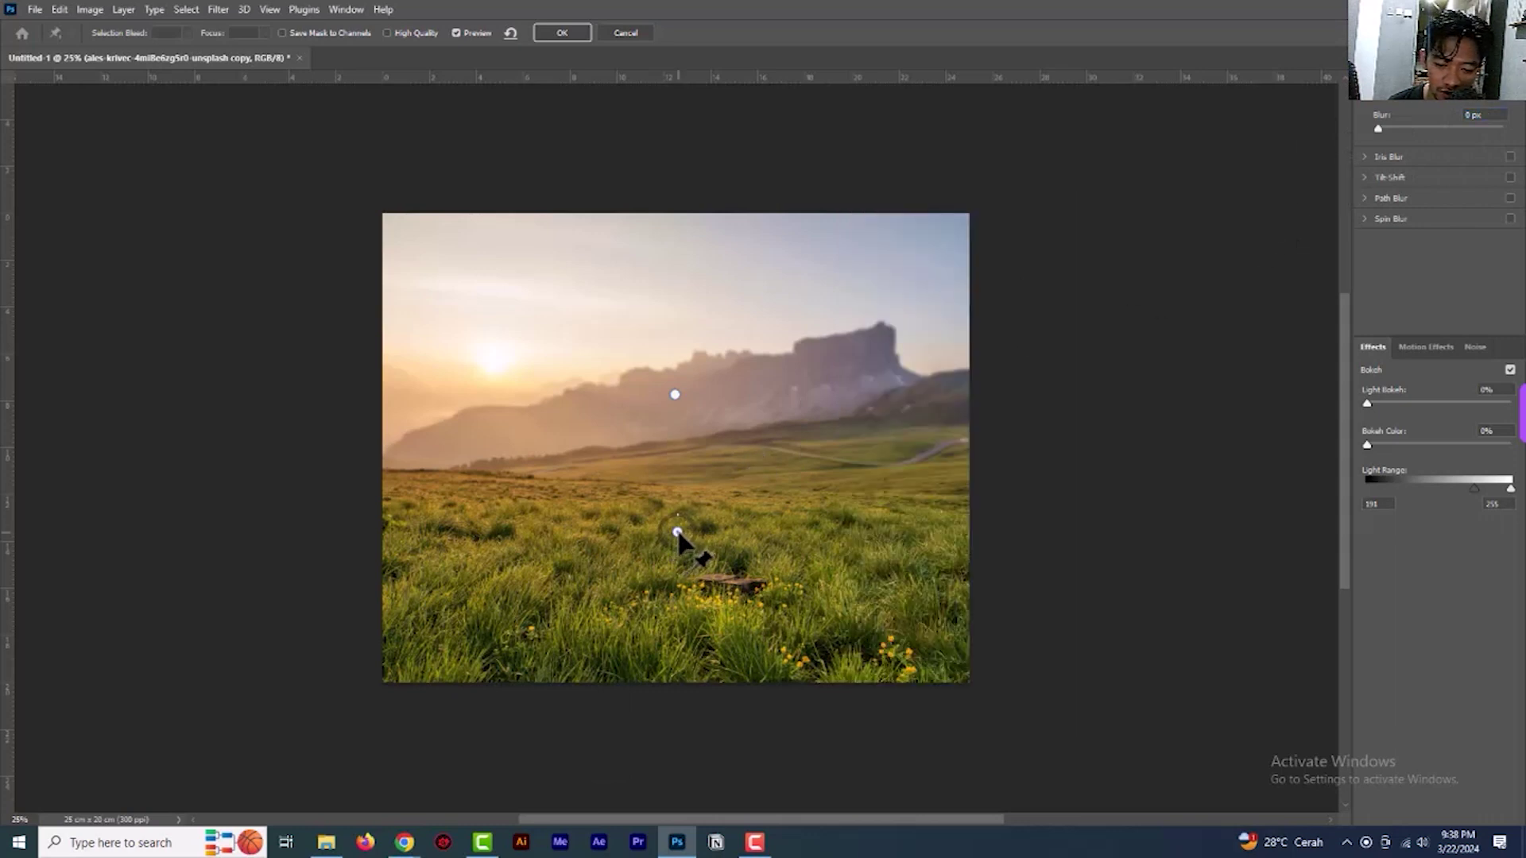
left_click_drag(677, 531, 672, 501)
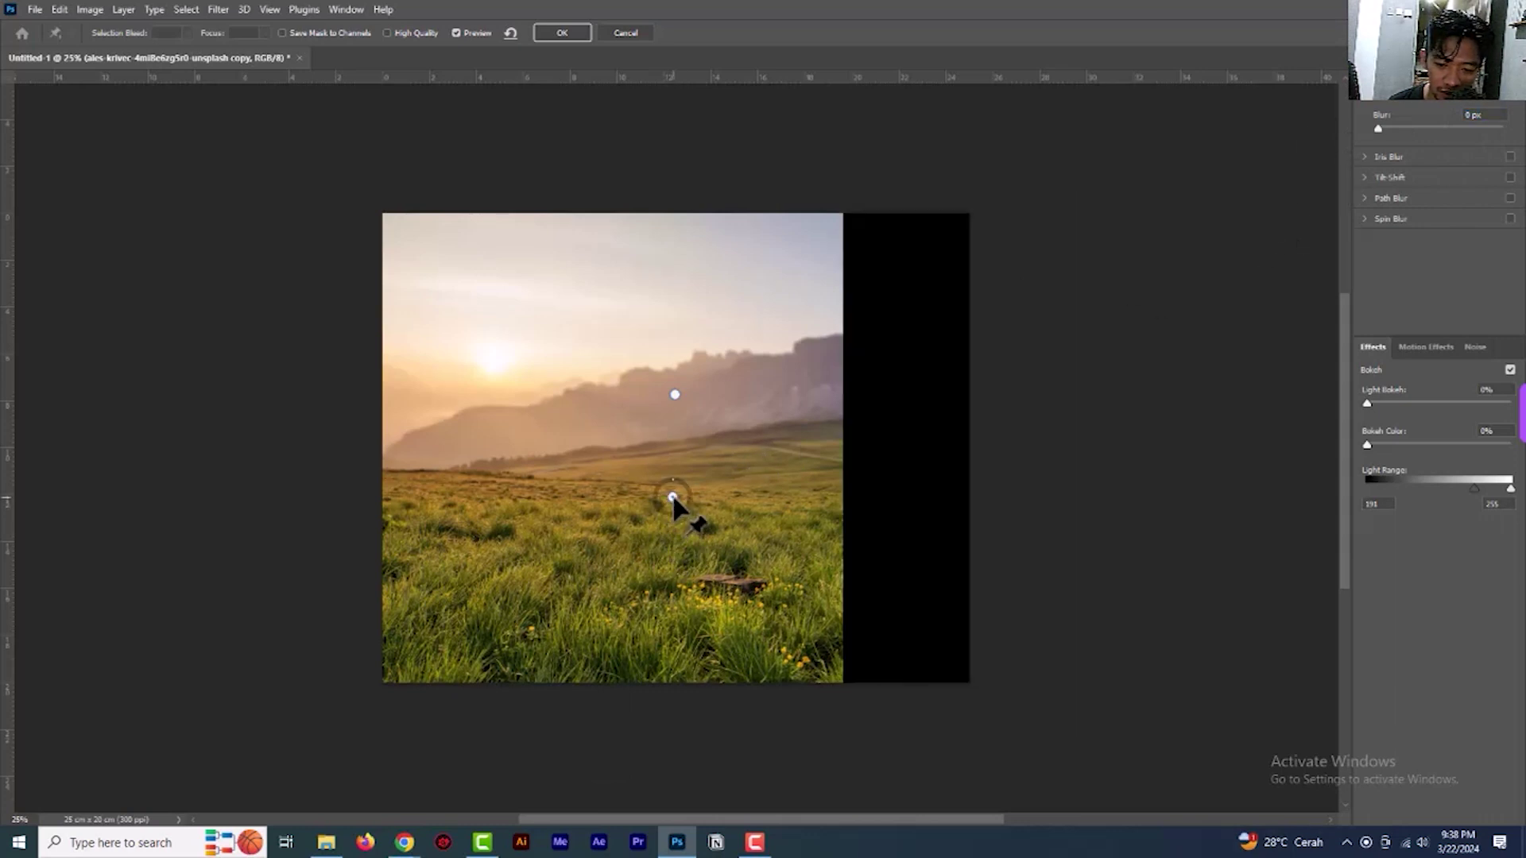
left_click_drag(674, 496, 586, 509)
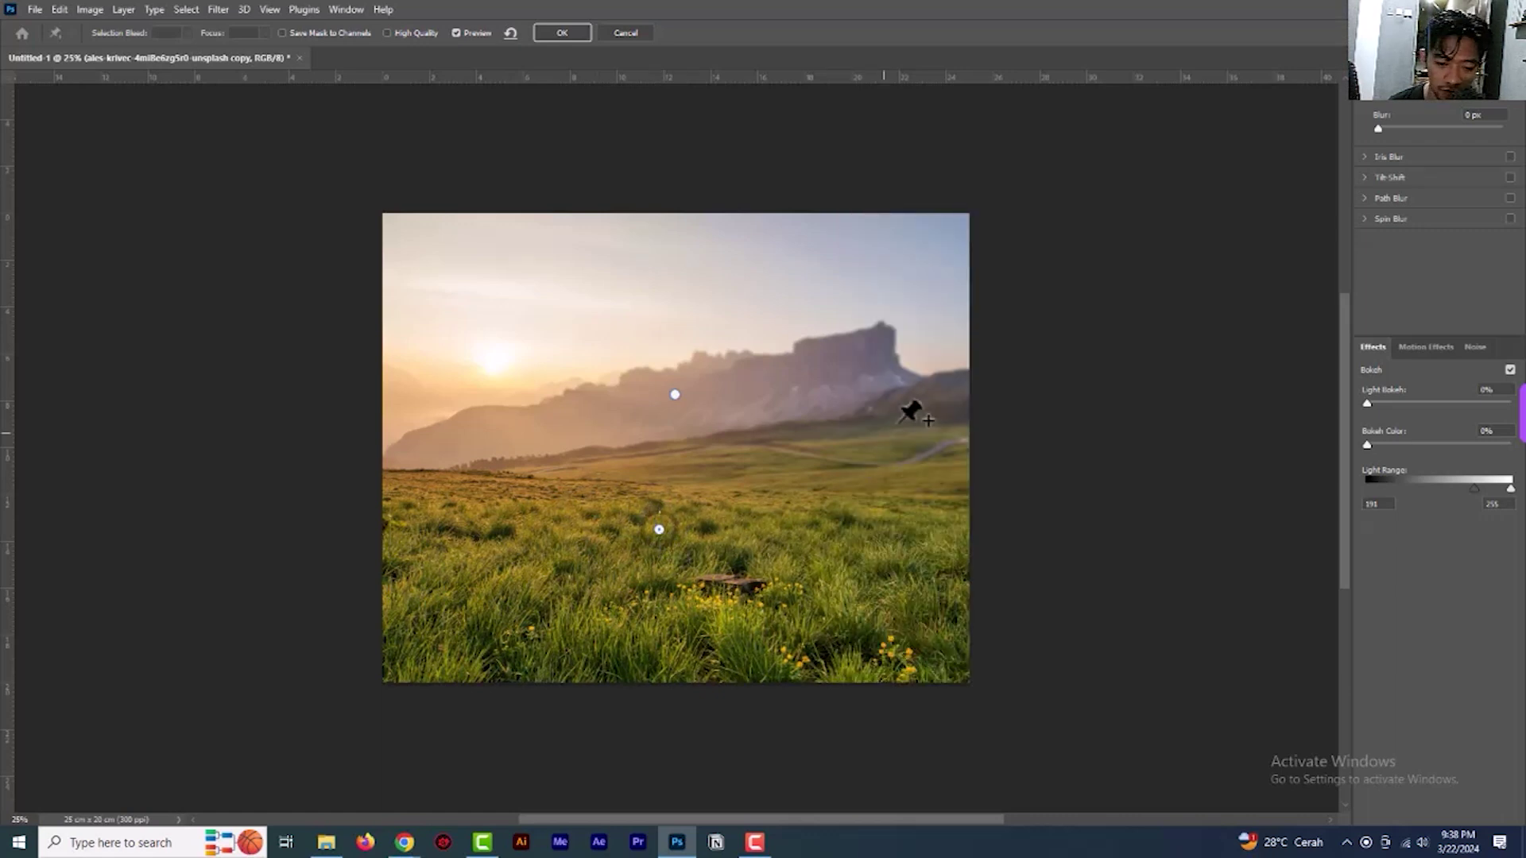
left_click(552, 33)
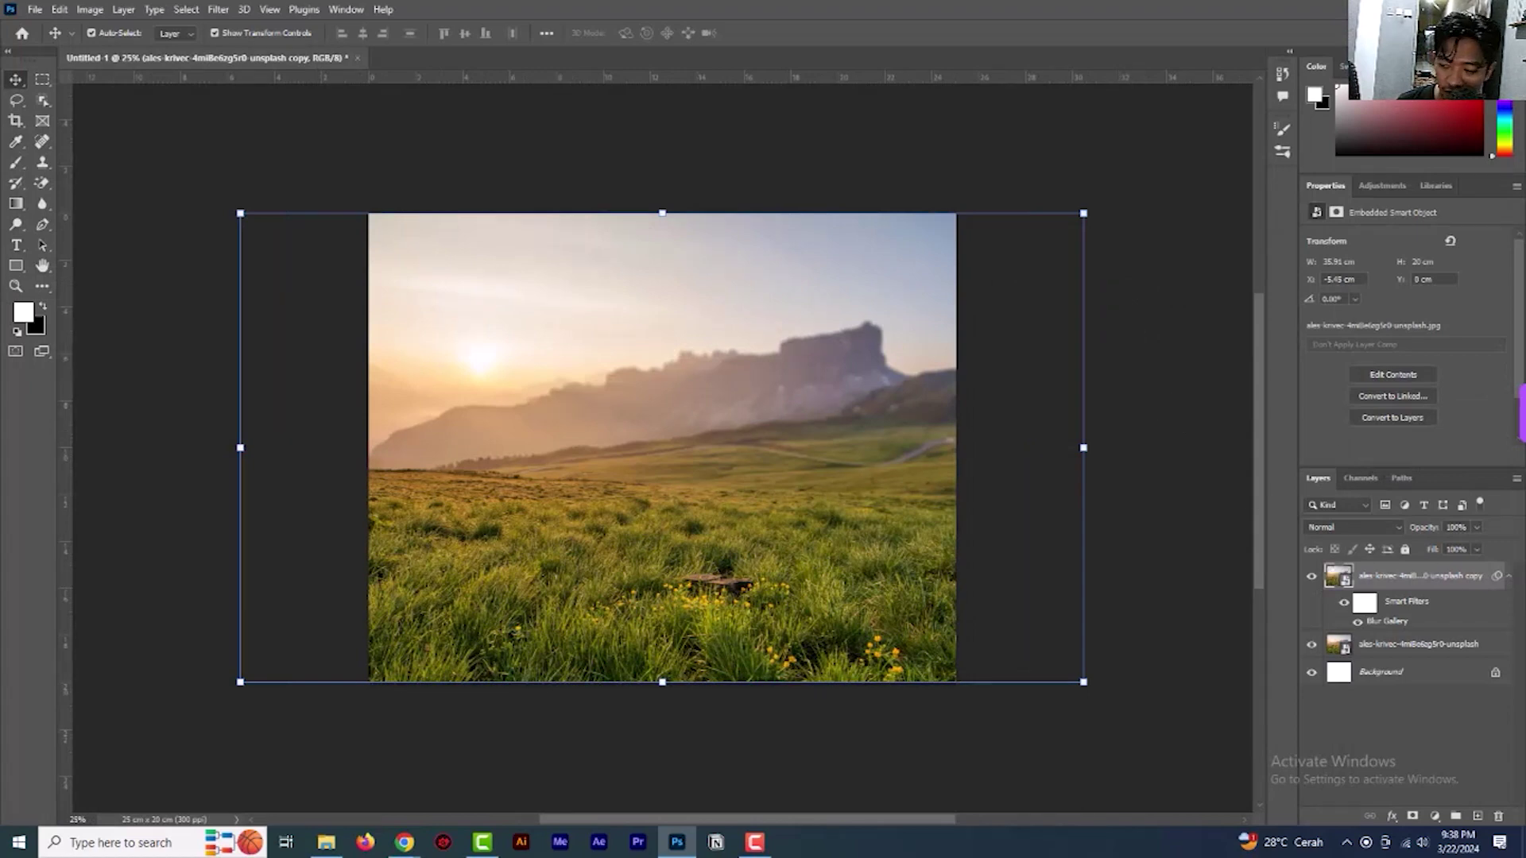
Add a Hue/Saturation adjustment layer and clip it to the blurred meadow copy
key("alt+Tab")
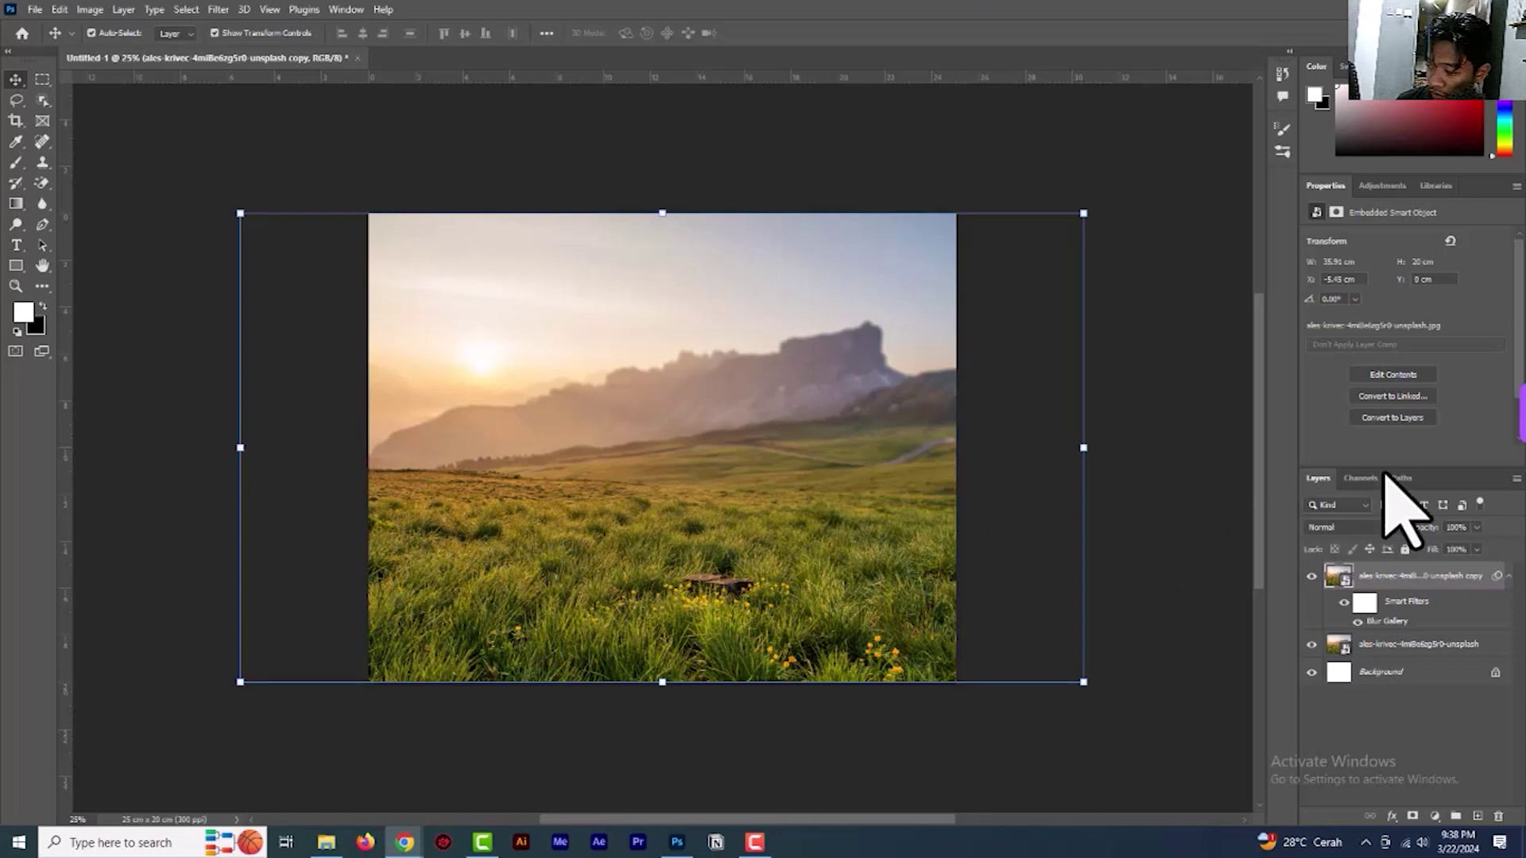
left_click(1438, 817)
left_click(1436, 817)
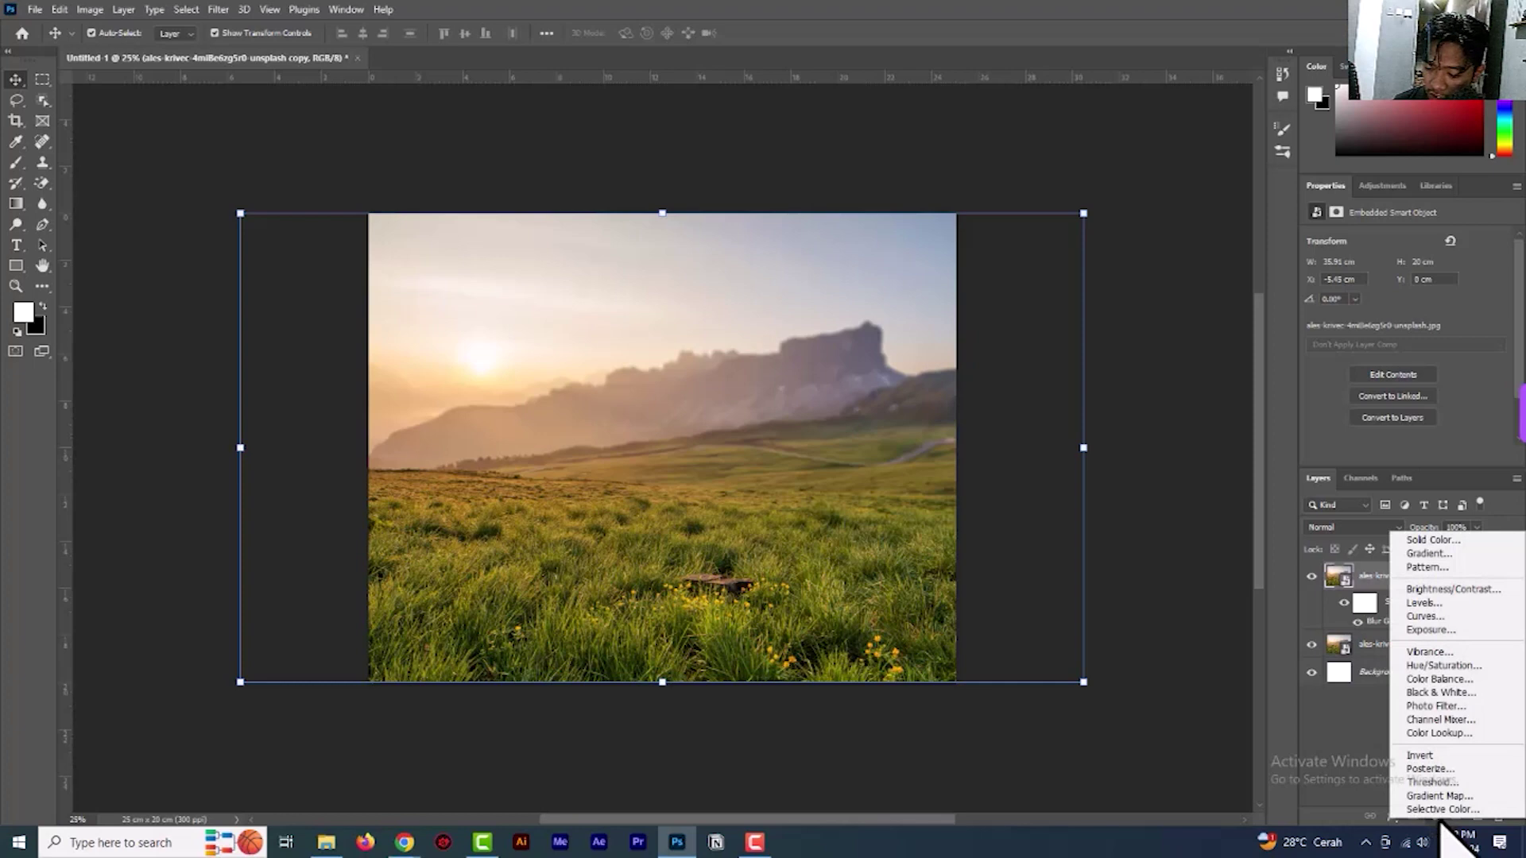
left_click(1434, 665)
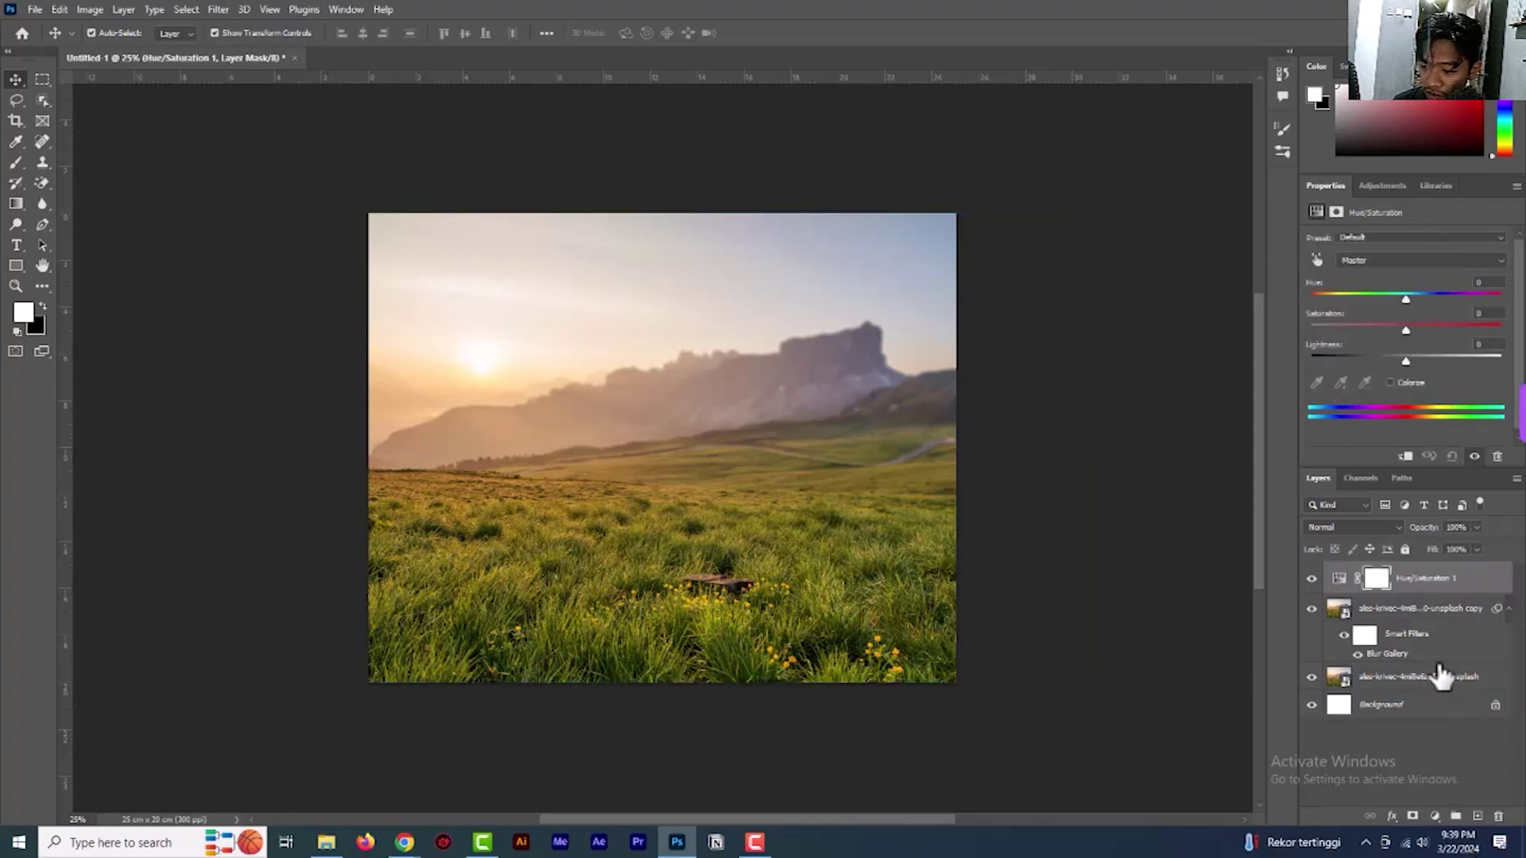
left_click(1406, 459)
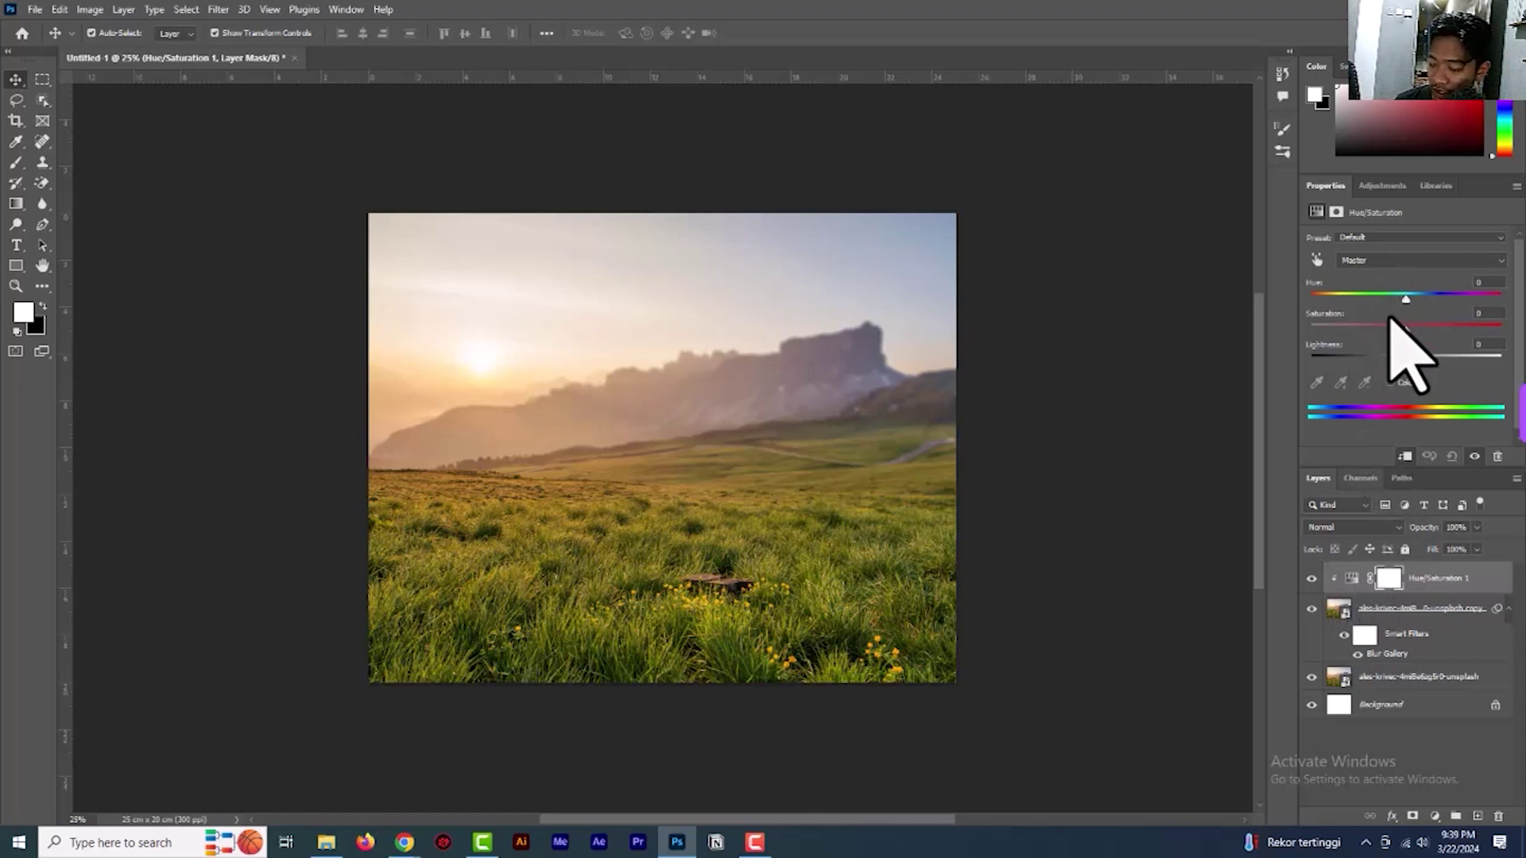
Lower the clipped Hue/Saturation adjustment's saturation to -42, comparing the image with and without the adjustment
left_click_drag(1404, 331, 1380, 335)
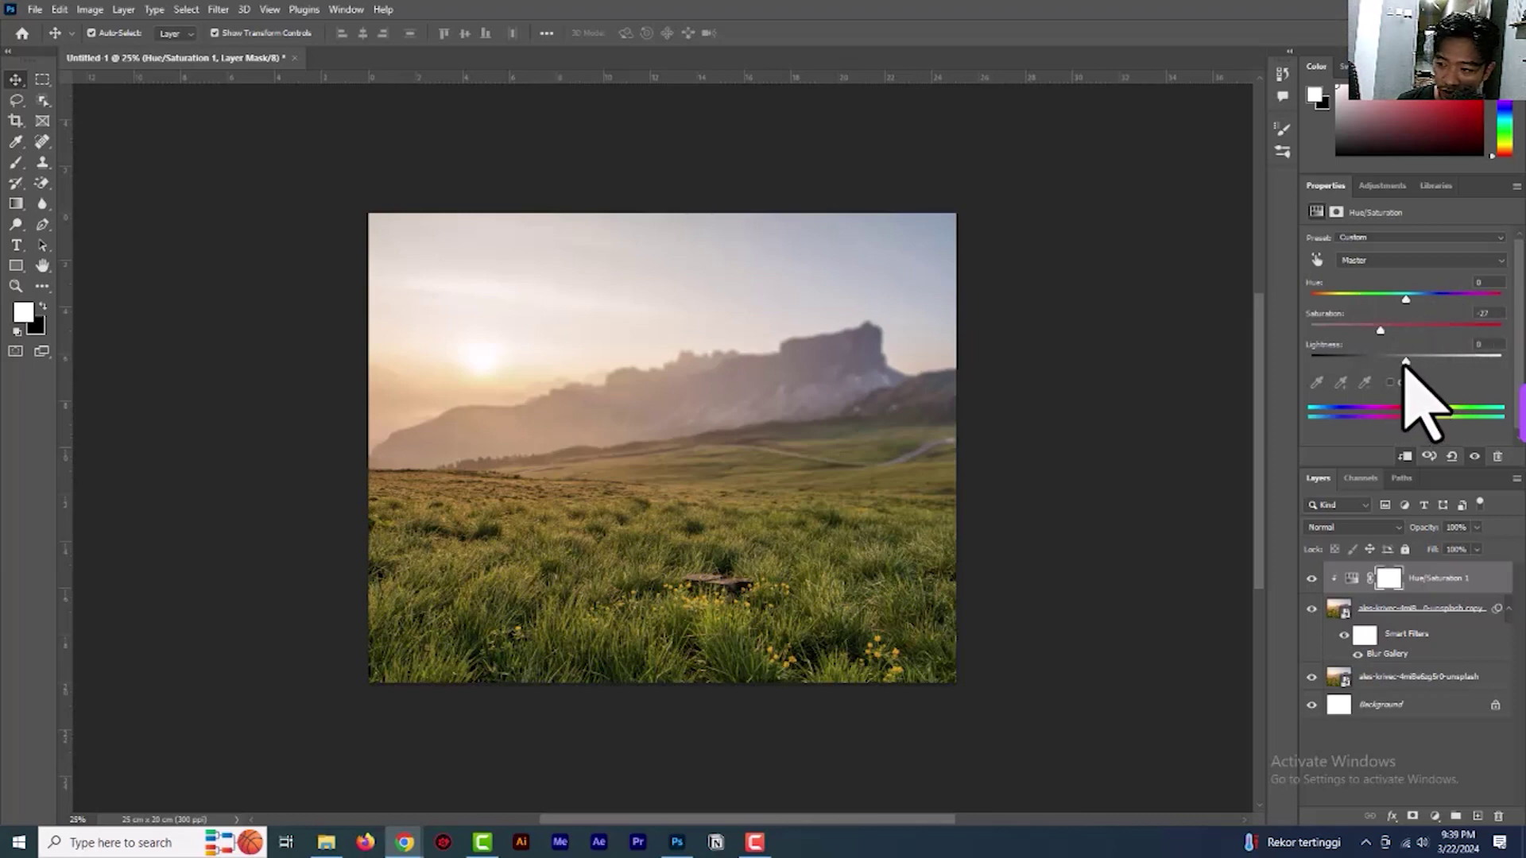
left_click(1379, 333)
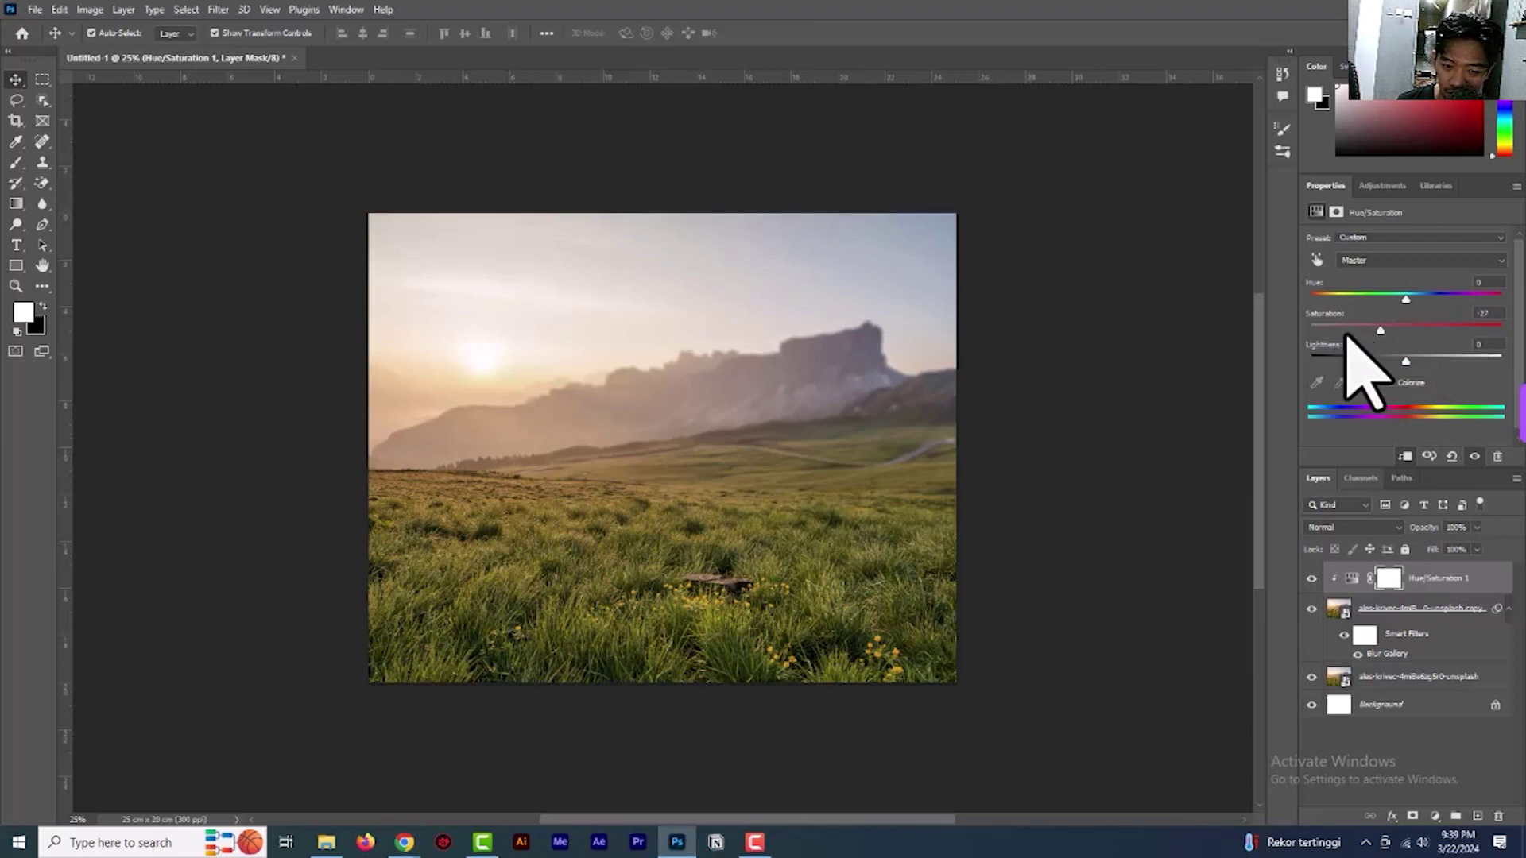
mouse_move(1379, 328)
left_mouse_down()
mouse_move(1339, 330)
mouse_move(1369, 334)
left_mouse_up()
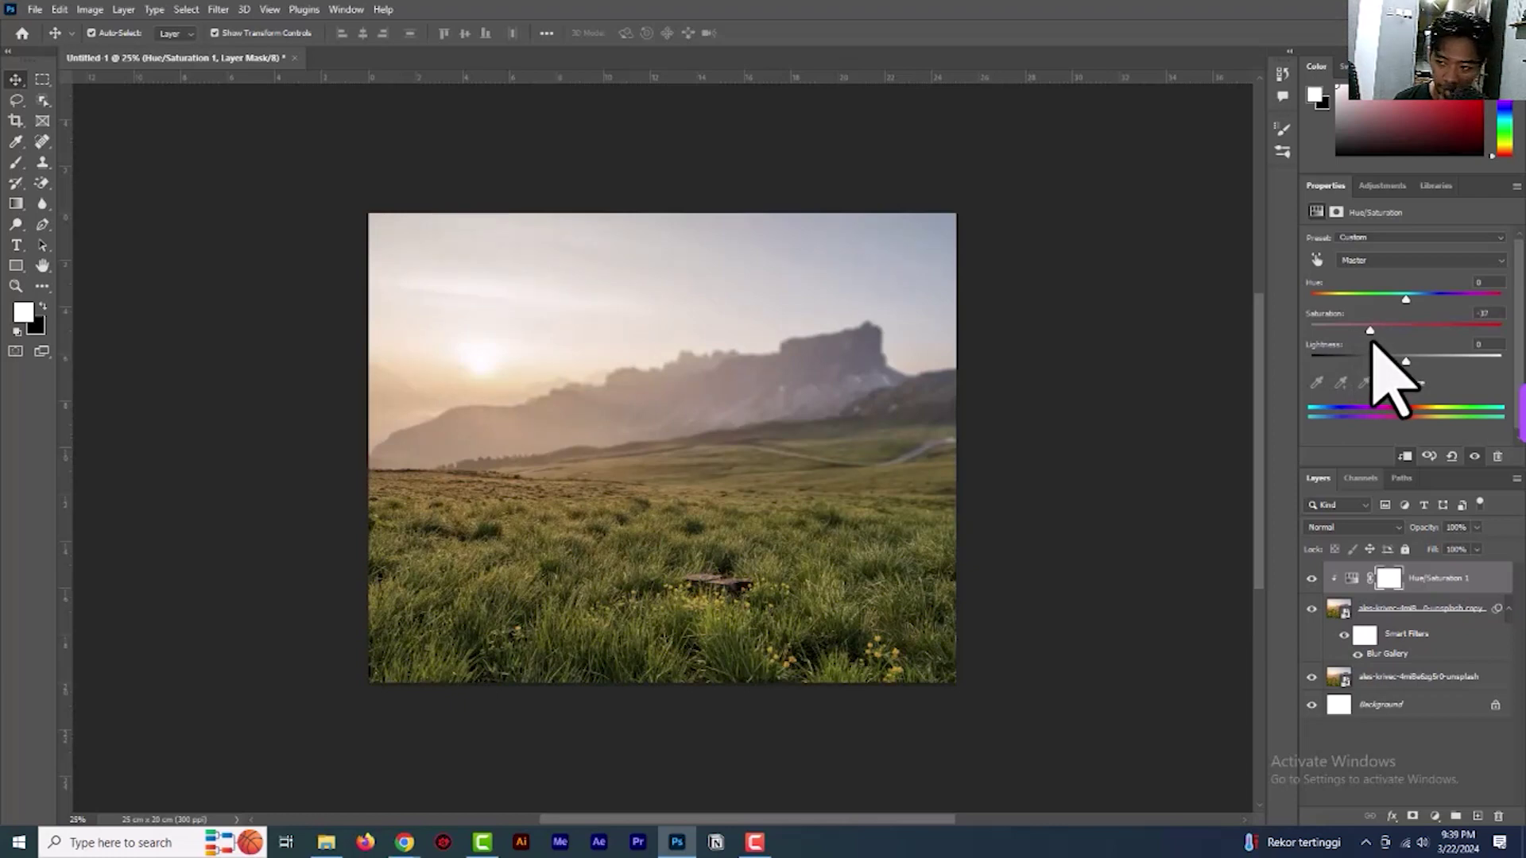
left_click(1311, 580)
left_click(1311, 580)
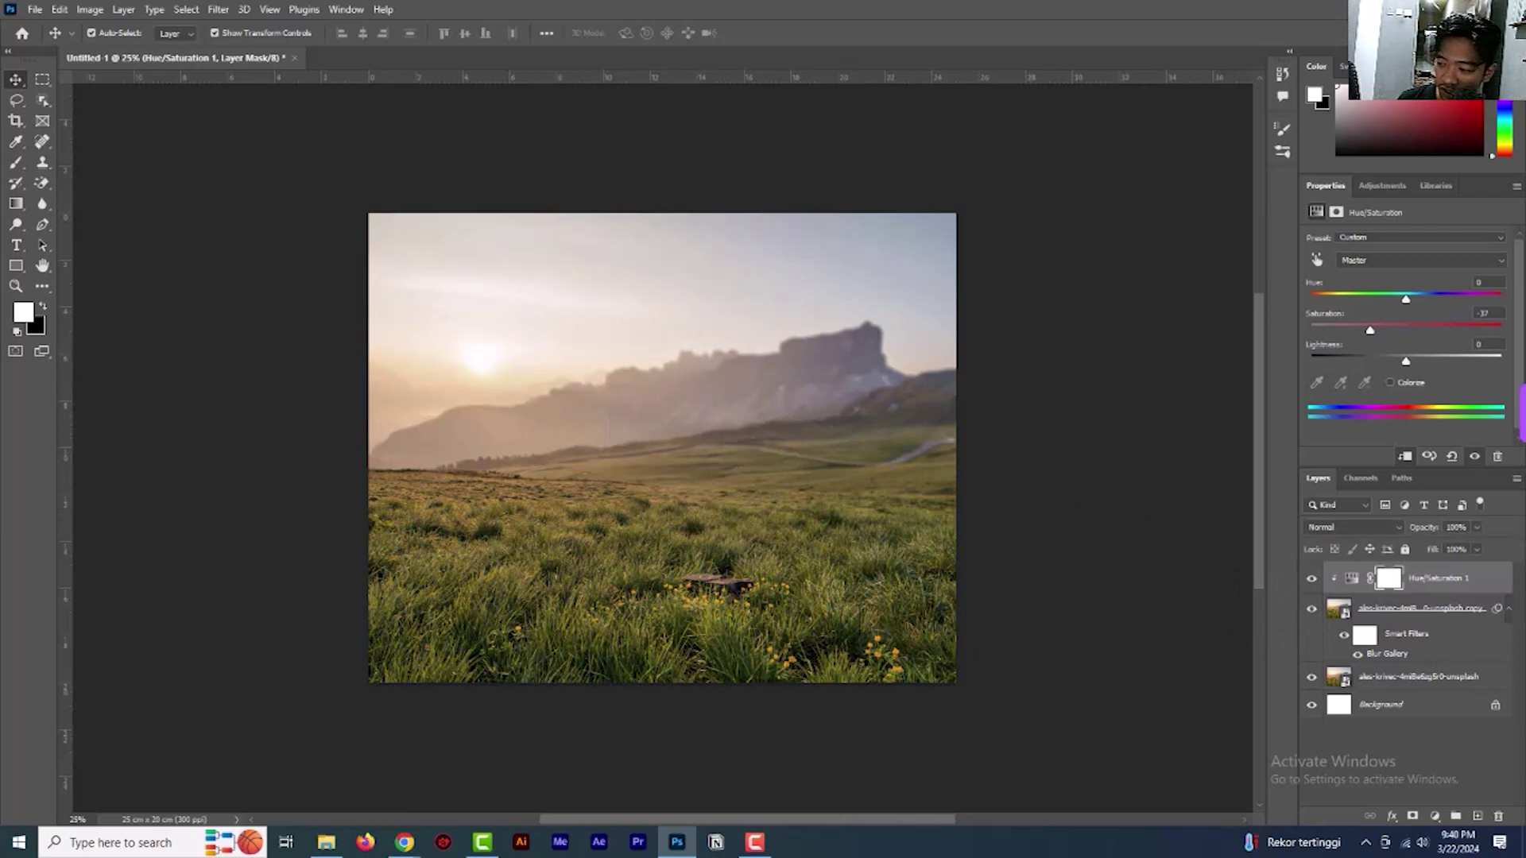
key("alt+Tab")
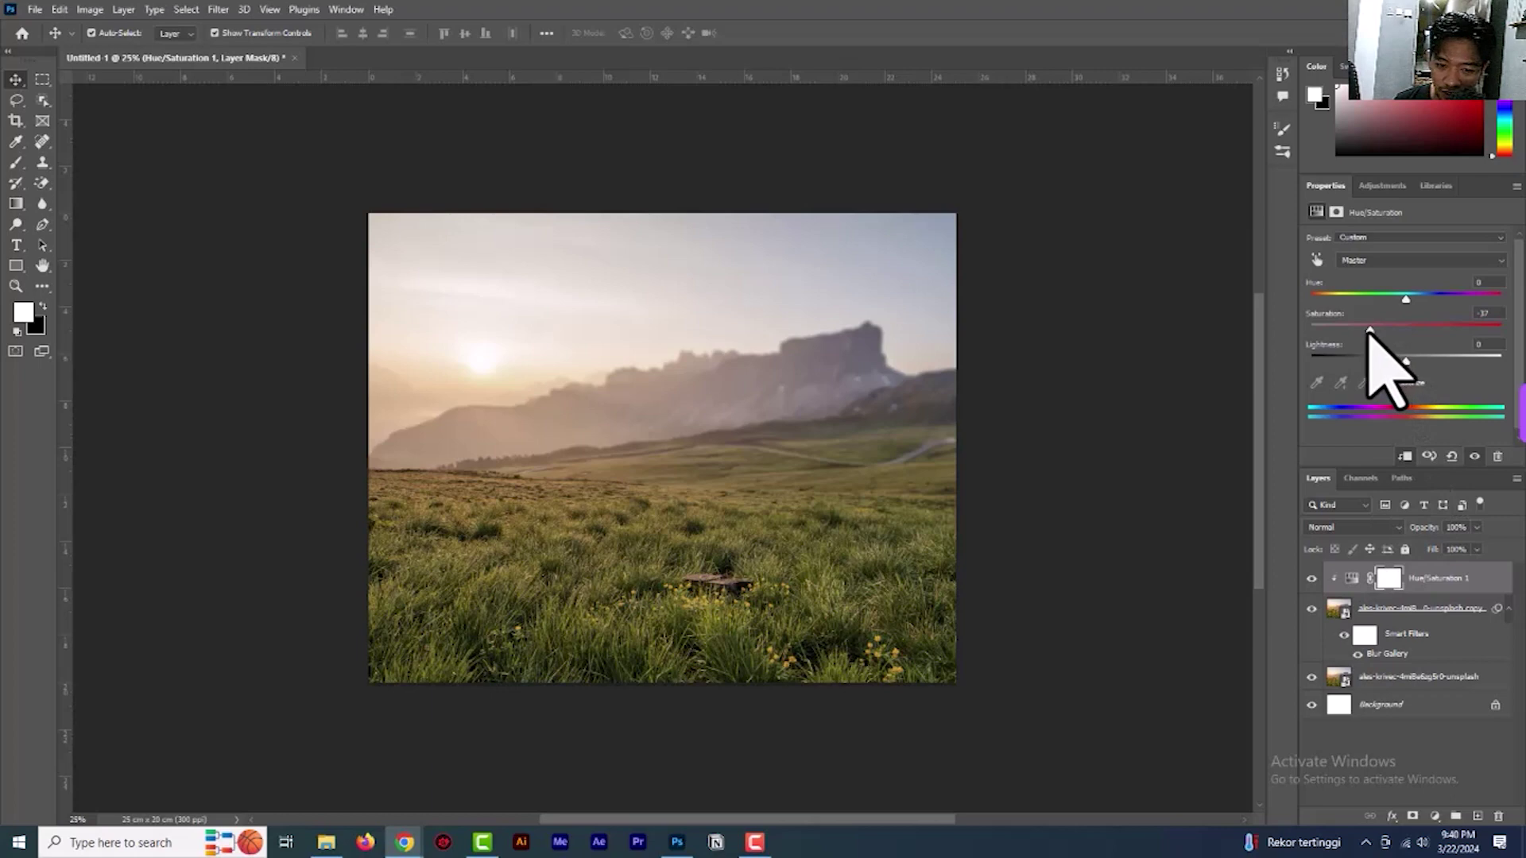
left_click_drag(1364, 333, 1365, 333)
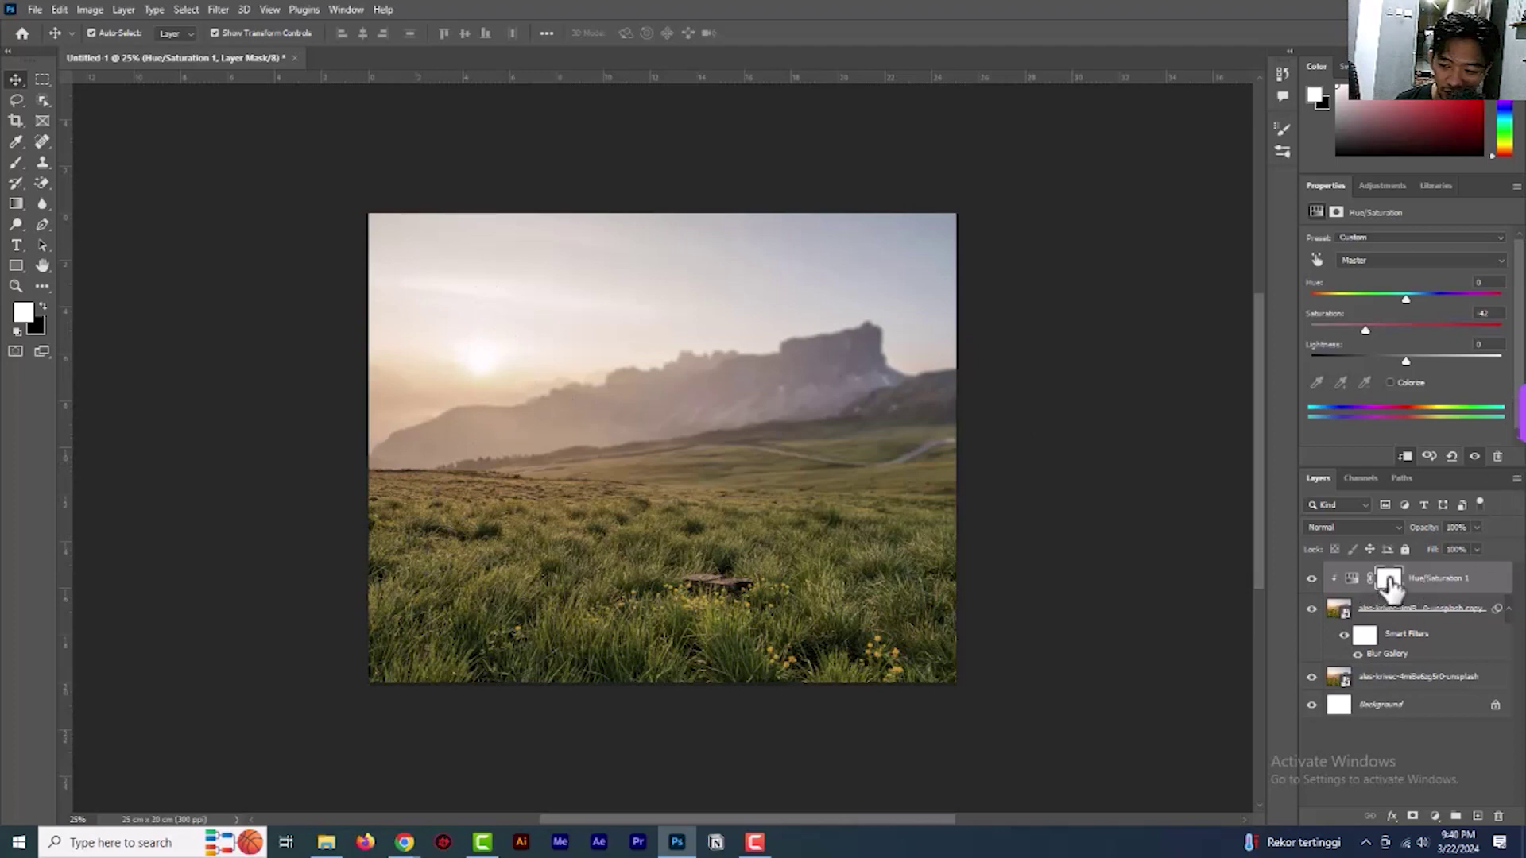
Set up the Brush tool with black, the Soft Round tip, 100% opacity and about 58% flow for masking
left_click(14, 164)
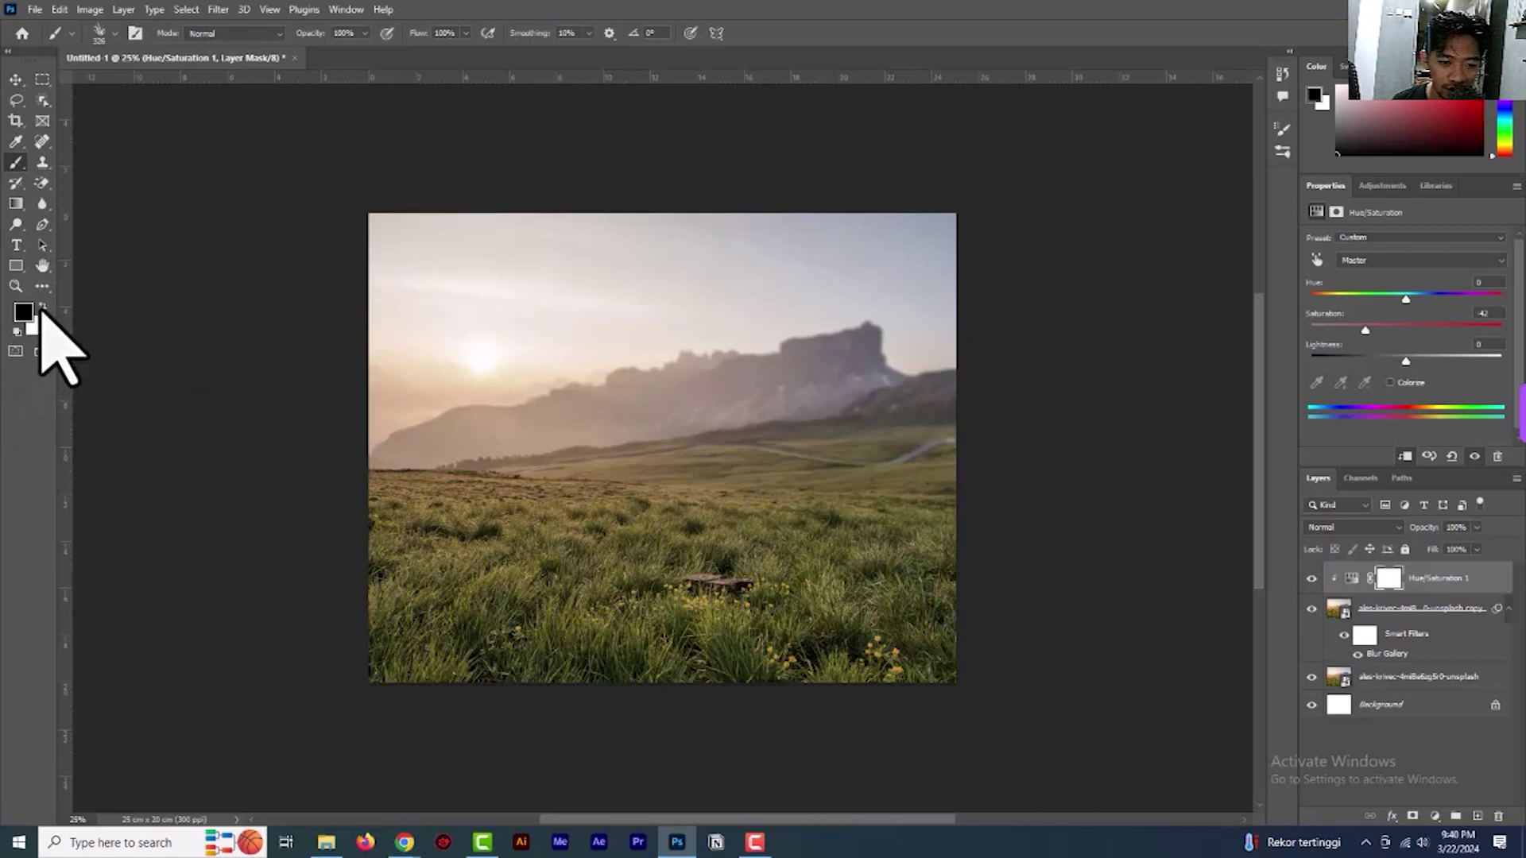
right_click(488, 375)
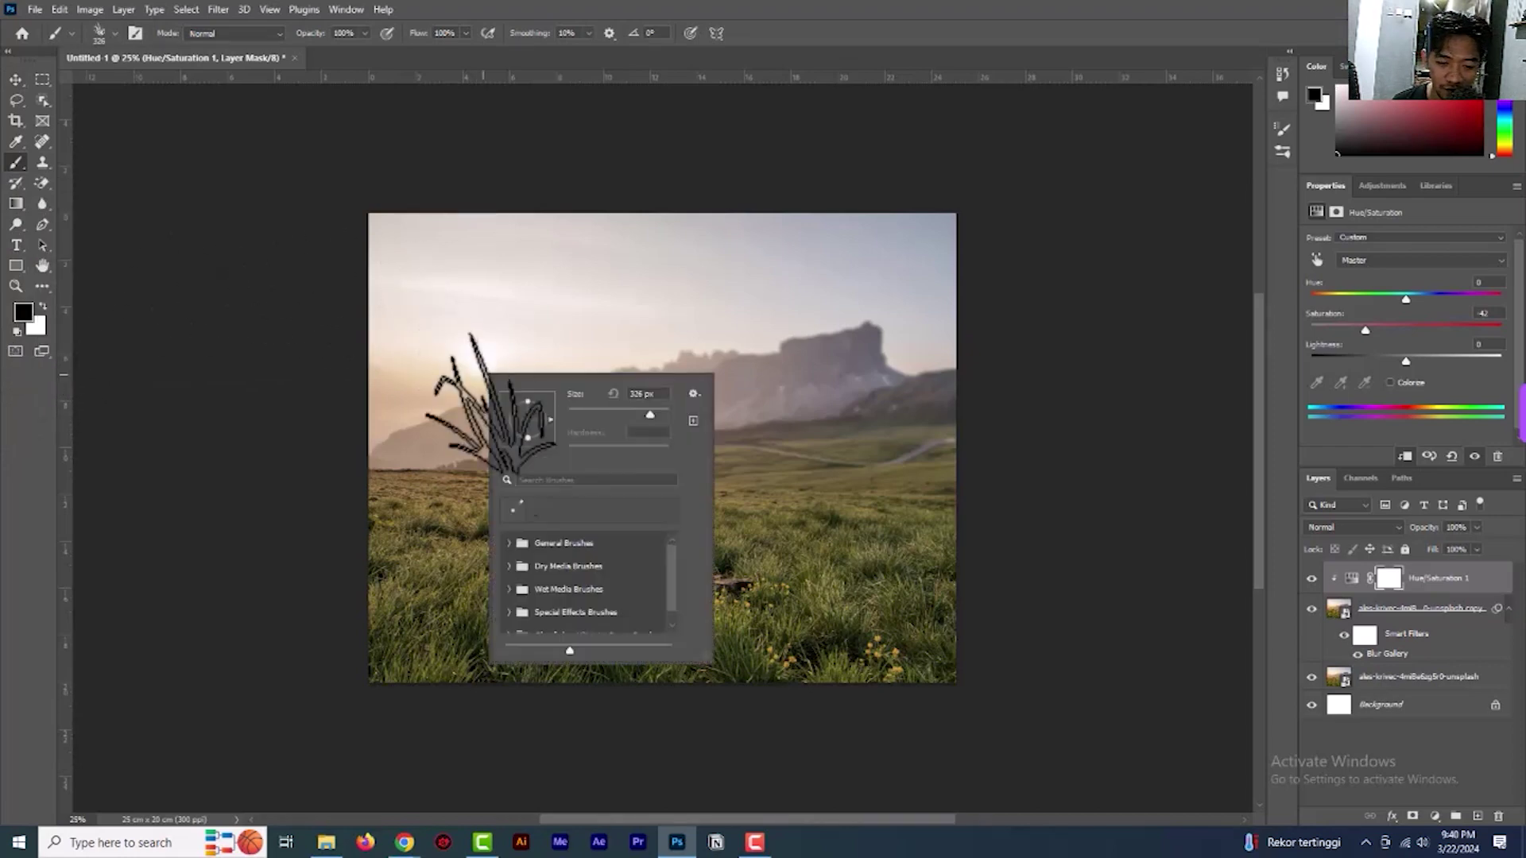
left_click(510, 543)
left_click(556, 576)
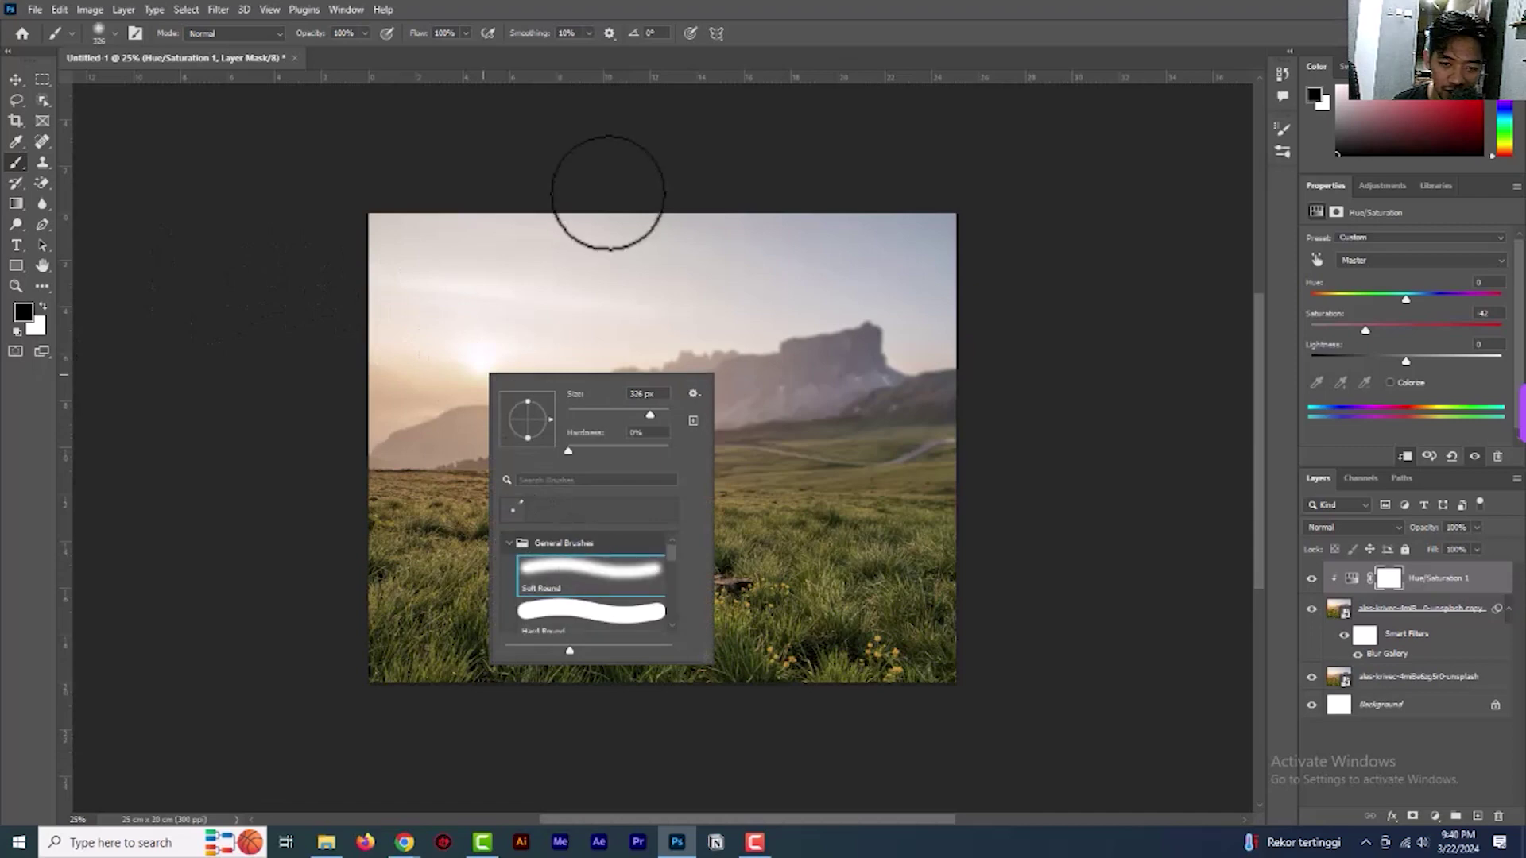
left_click(878, 402)
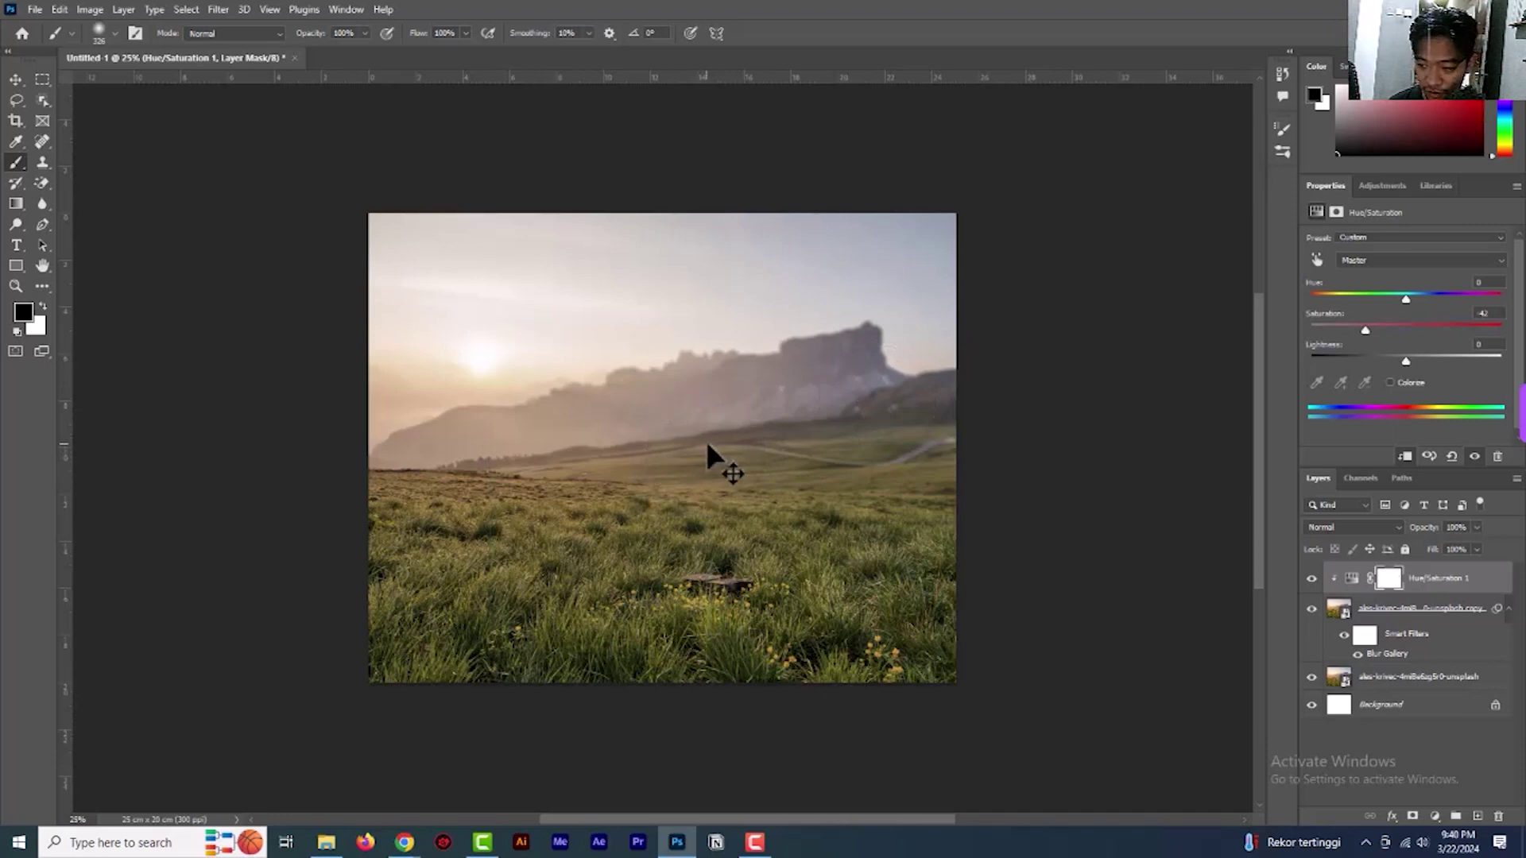
left_click(365, 34)
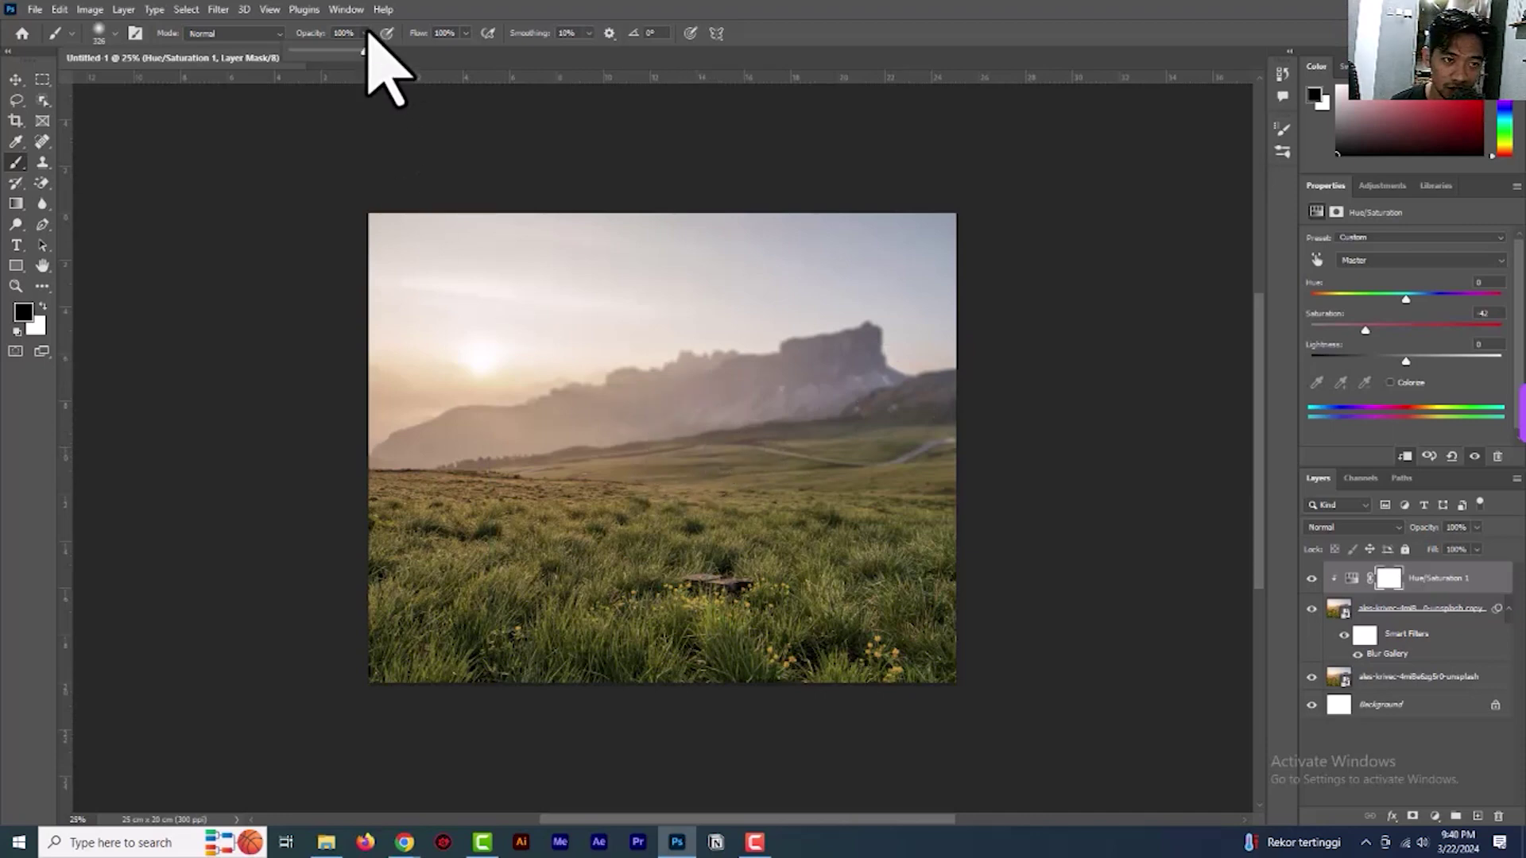
left_click(466, 33)
left_click_drag(472, 52, 434, 52)
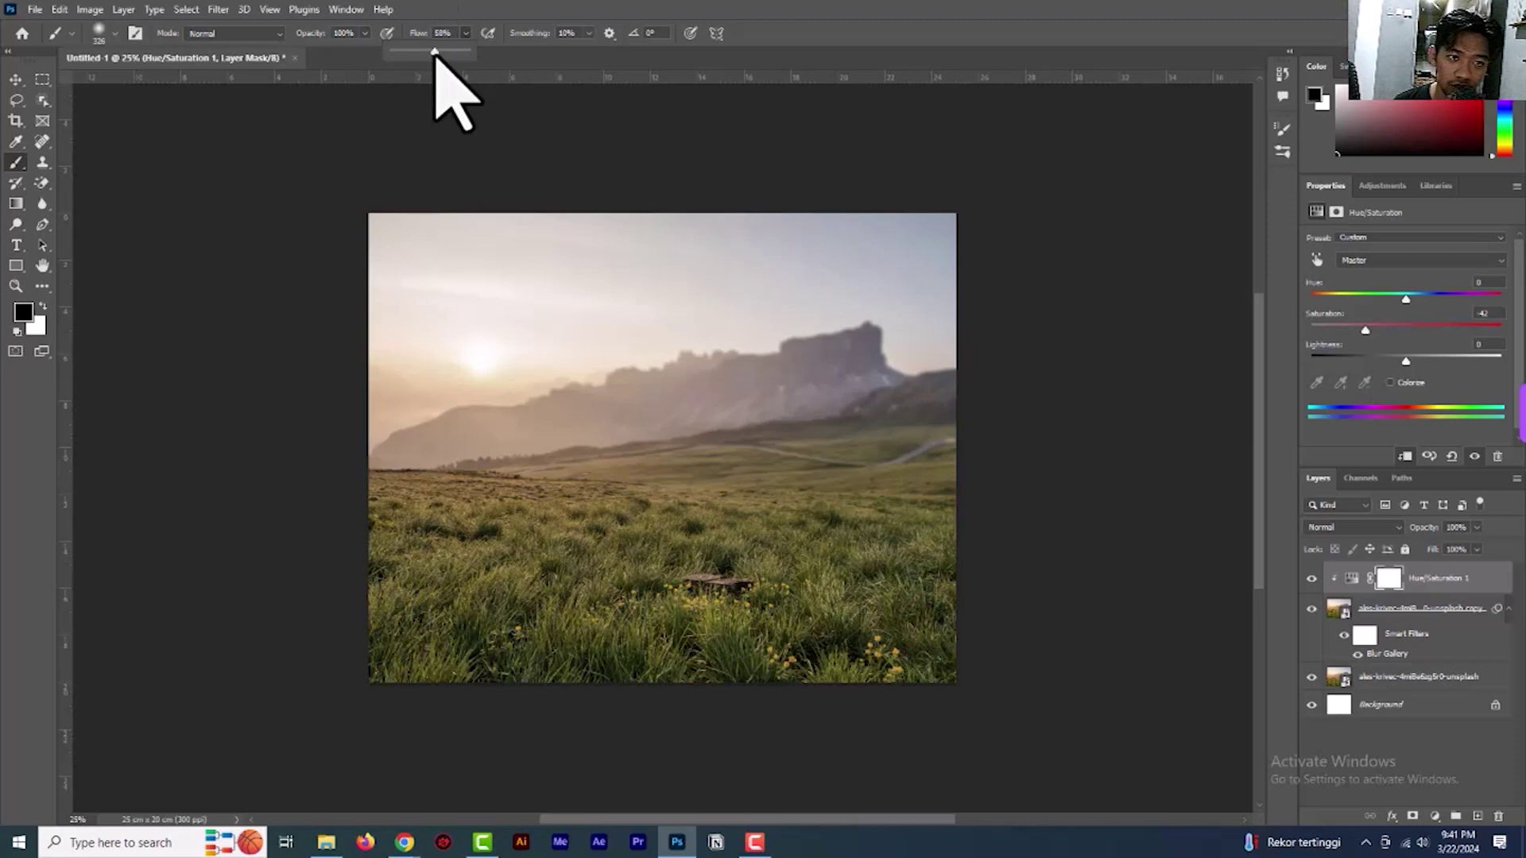
Paint black on the Hue/Saturation mask around the sun with a 700 px brush and compare the result with the original
key("[")
key("]")
key("]")
key("]")
key("]")
left_click(474, 363)
mouse_move(595, 441)
left_mouse_down()
mouse_move(419, 441)
mouse_move(55, 523)
left_mouse_up()
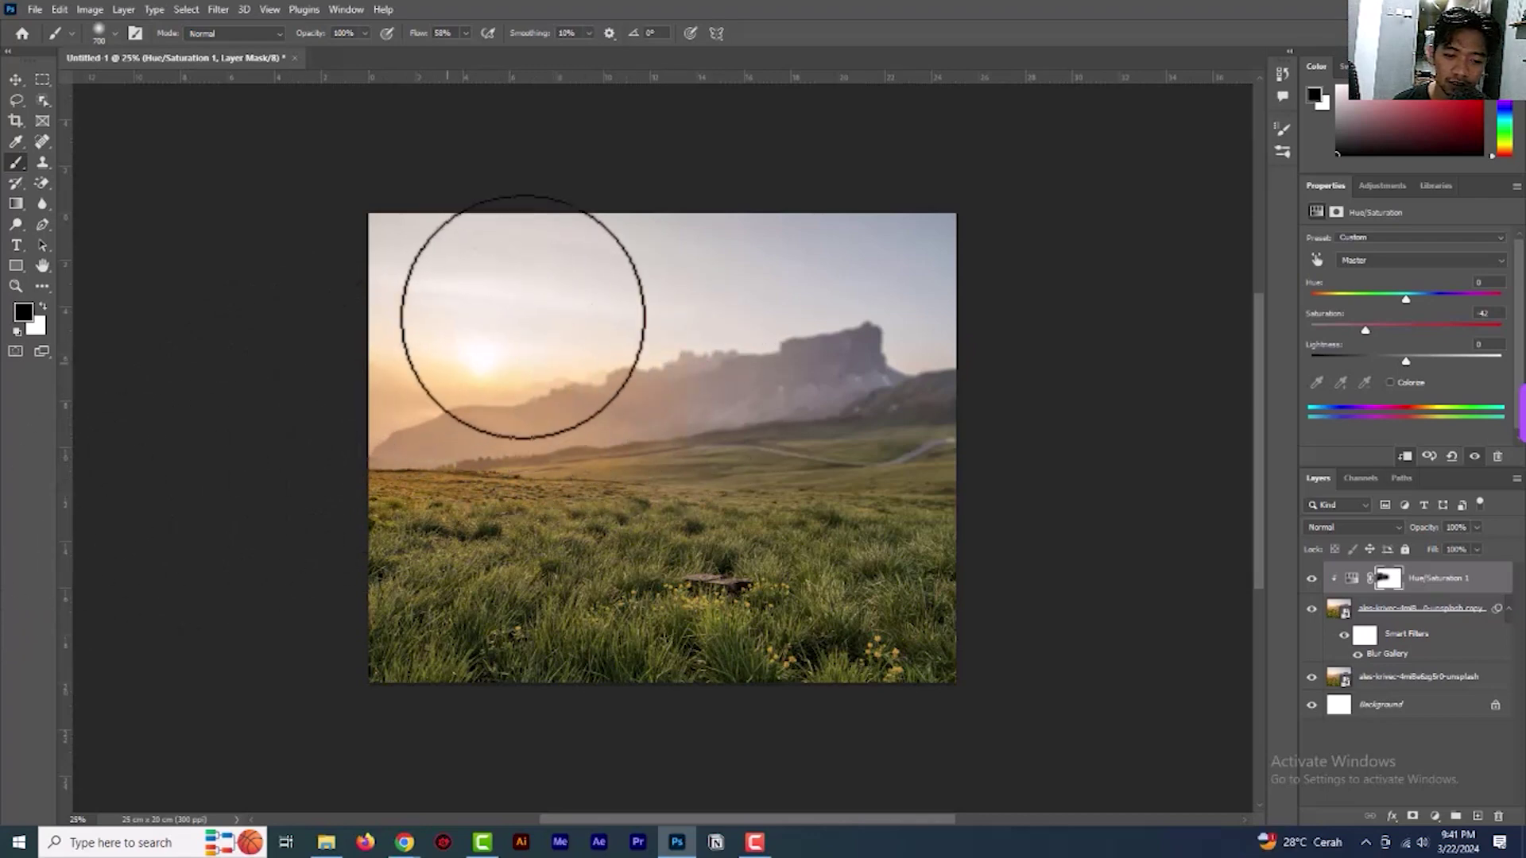
left_click(1313, 580)
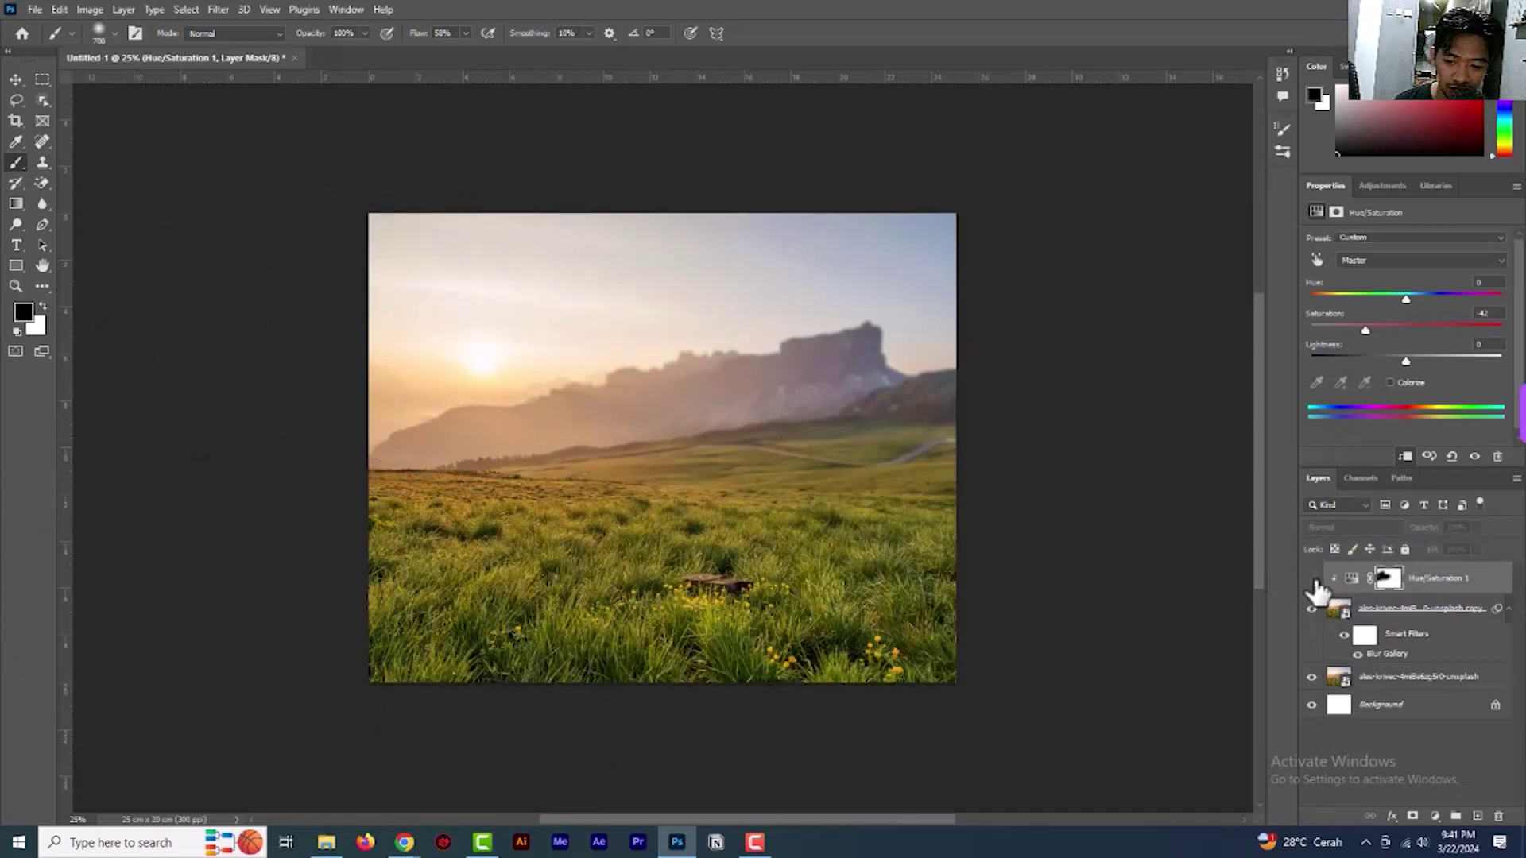
left_click(1312, 580)
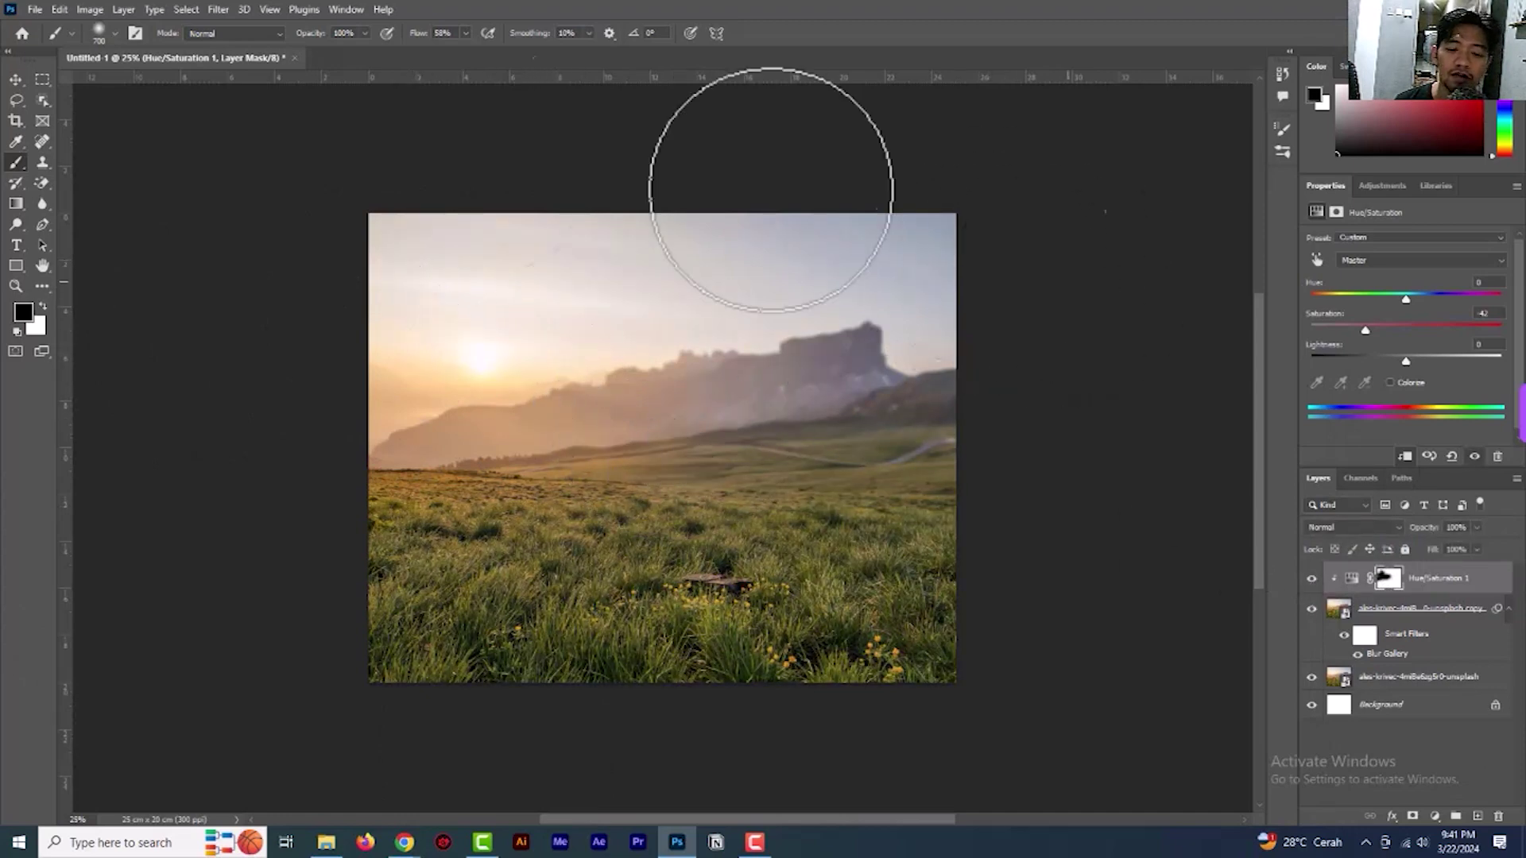
Place the red-and-black sneaker photo from the File Explorer shoe home folder into the Photoshop document, fitted to the 25 cm canvas width
left_click(15, 79)
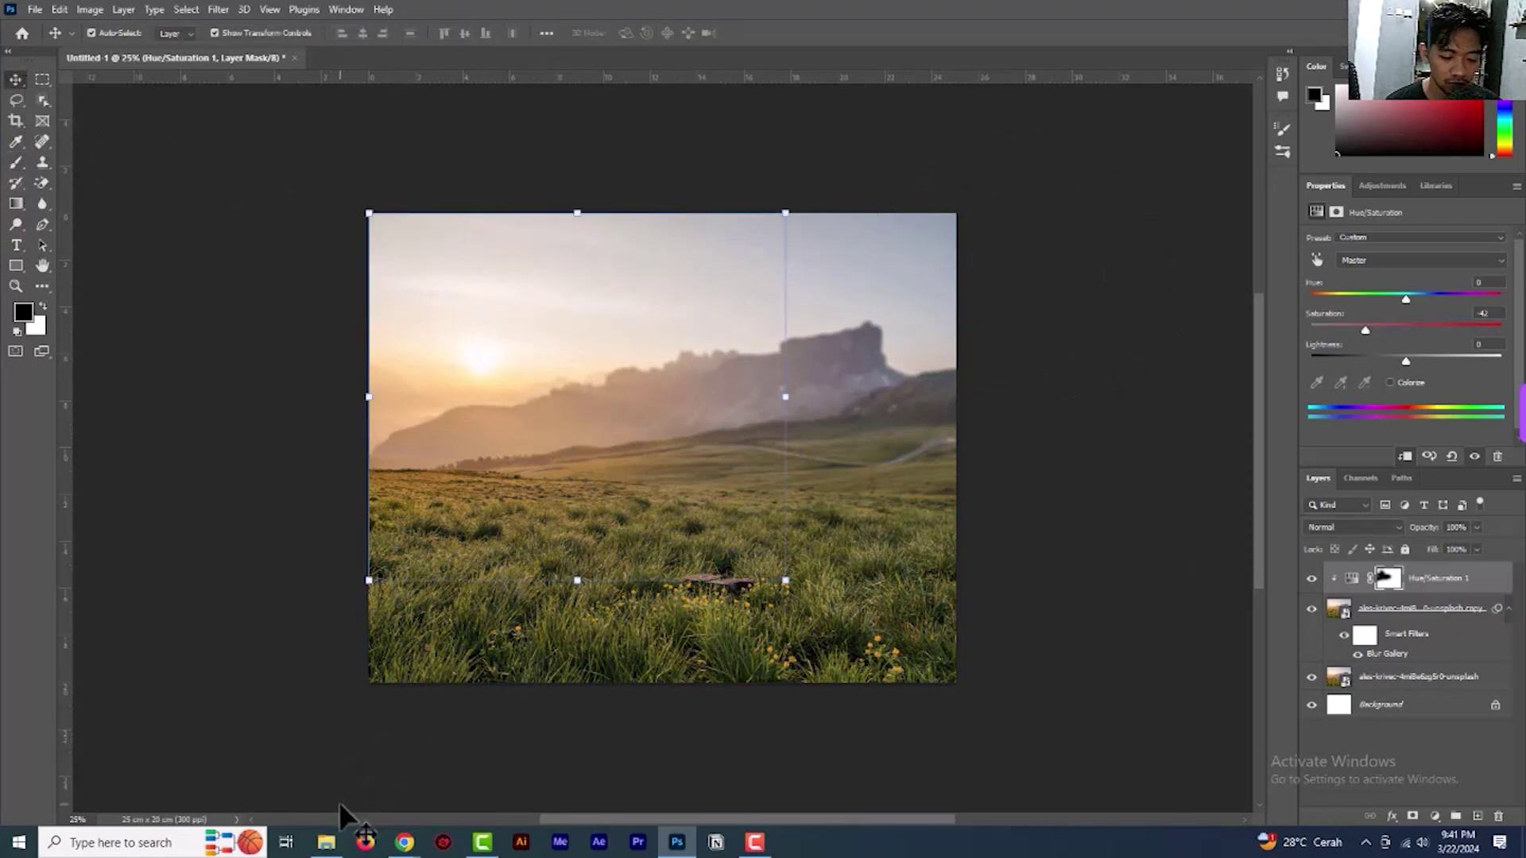
left_click(325, 844)
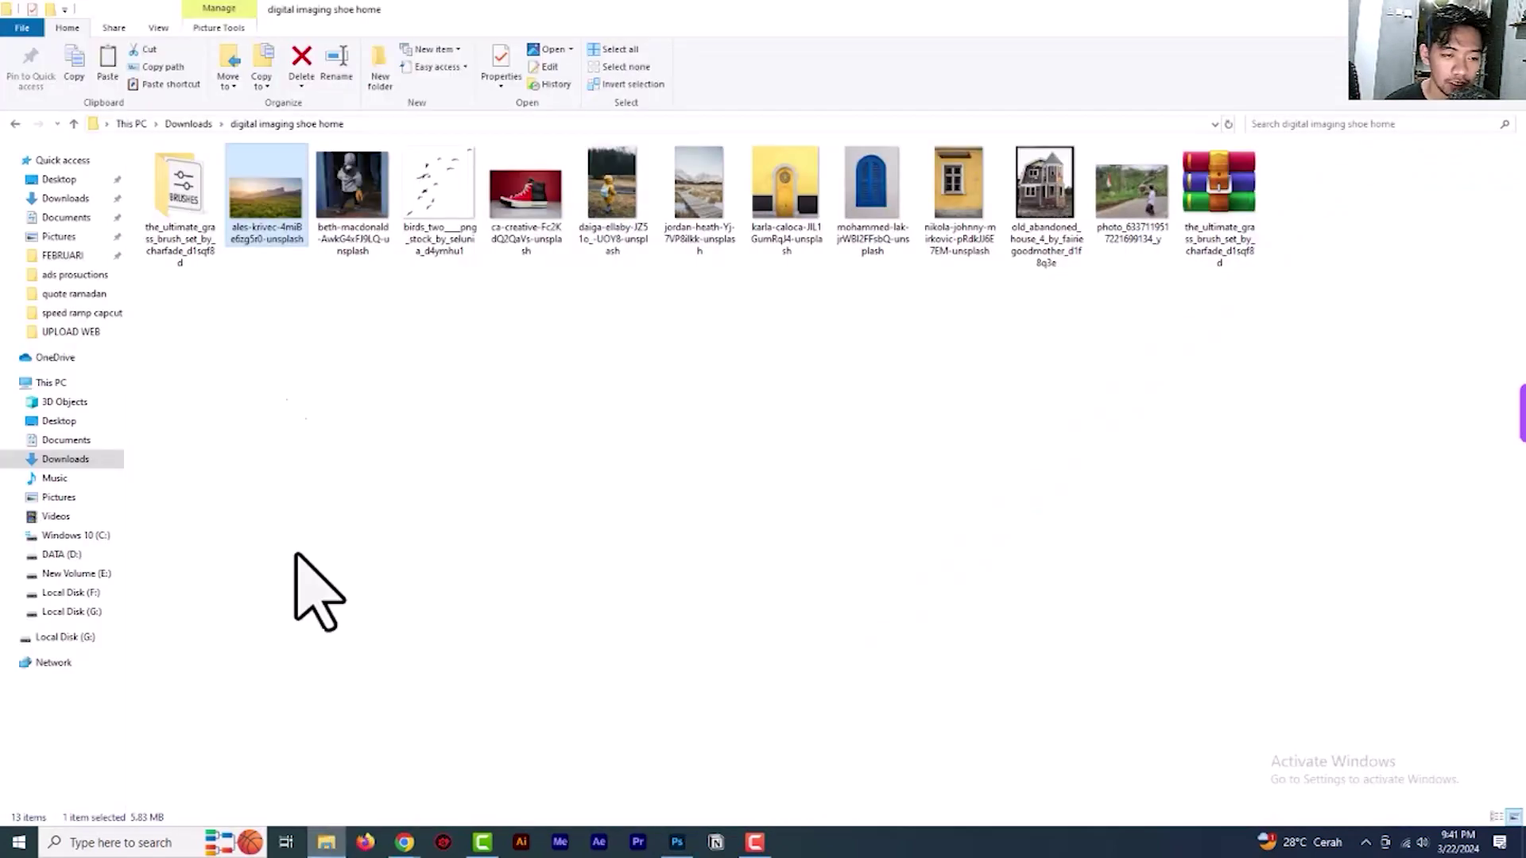
left_click(536, 202)
left_click_drag(534, 199, 732, 427)
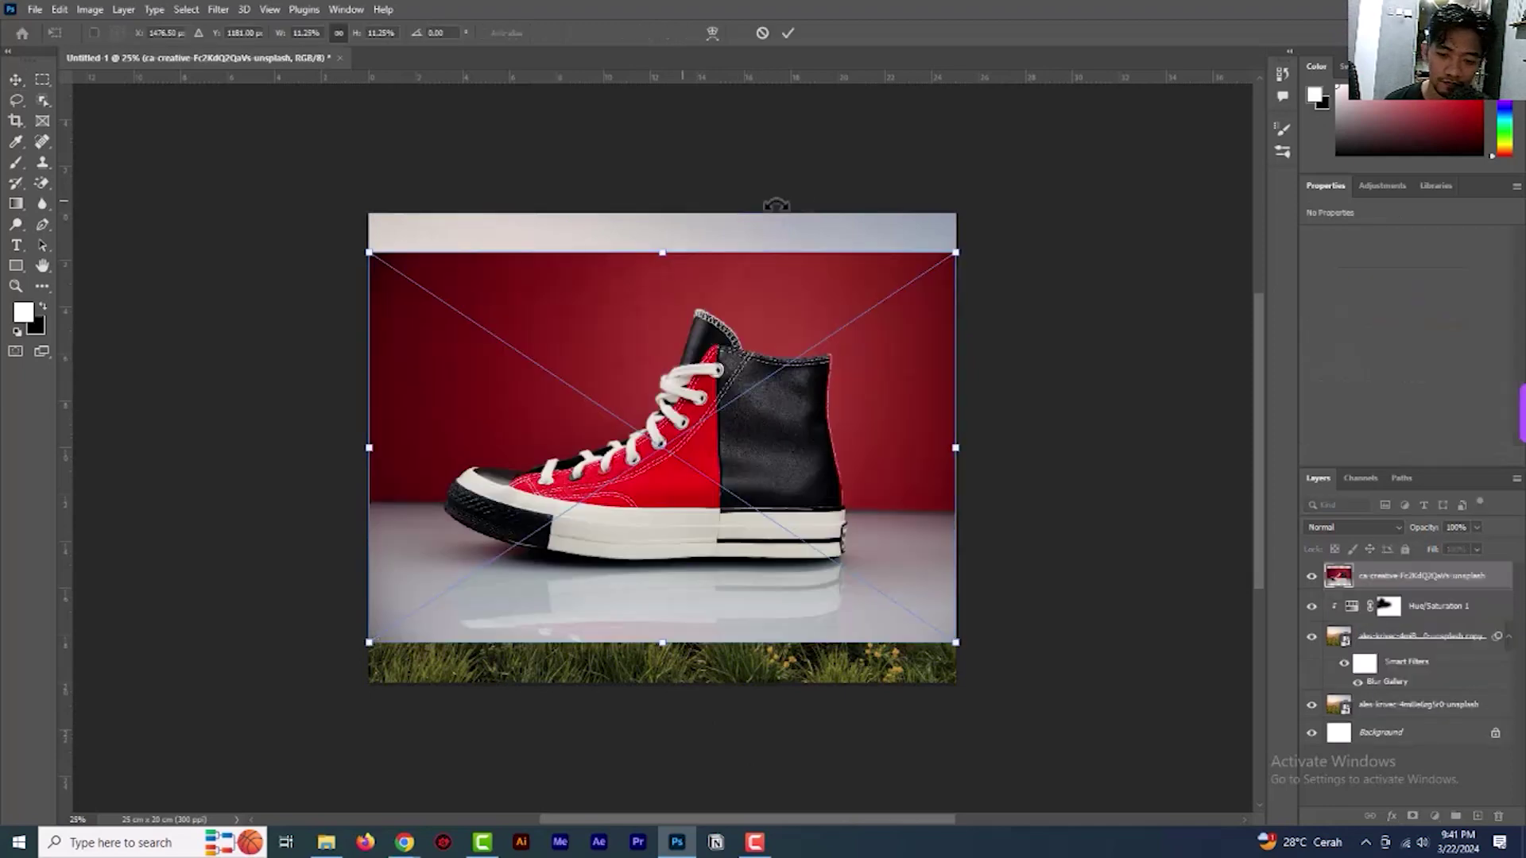
left_click(789, 33)
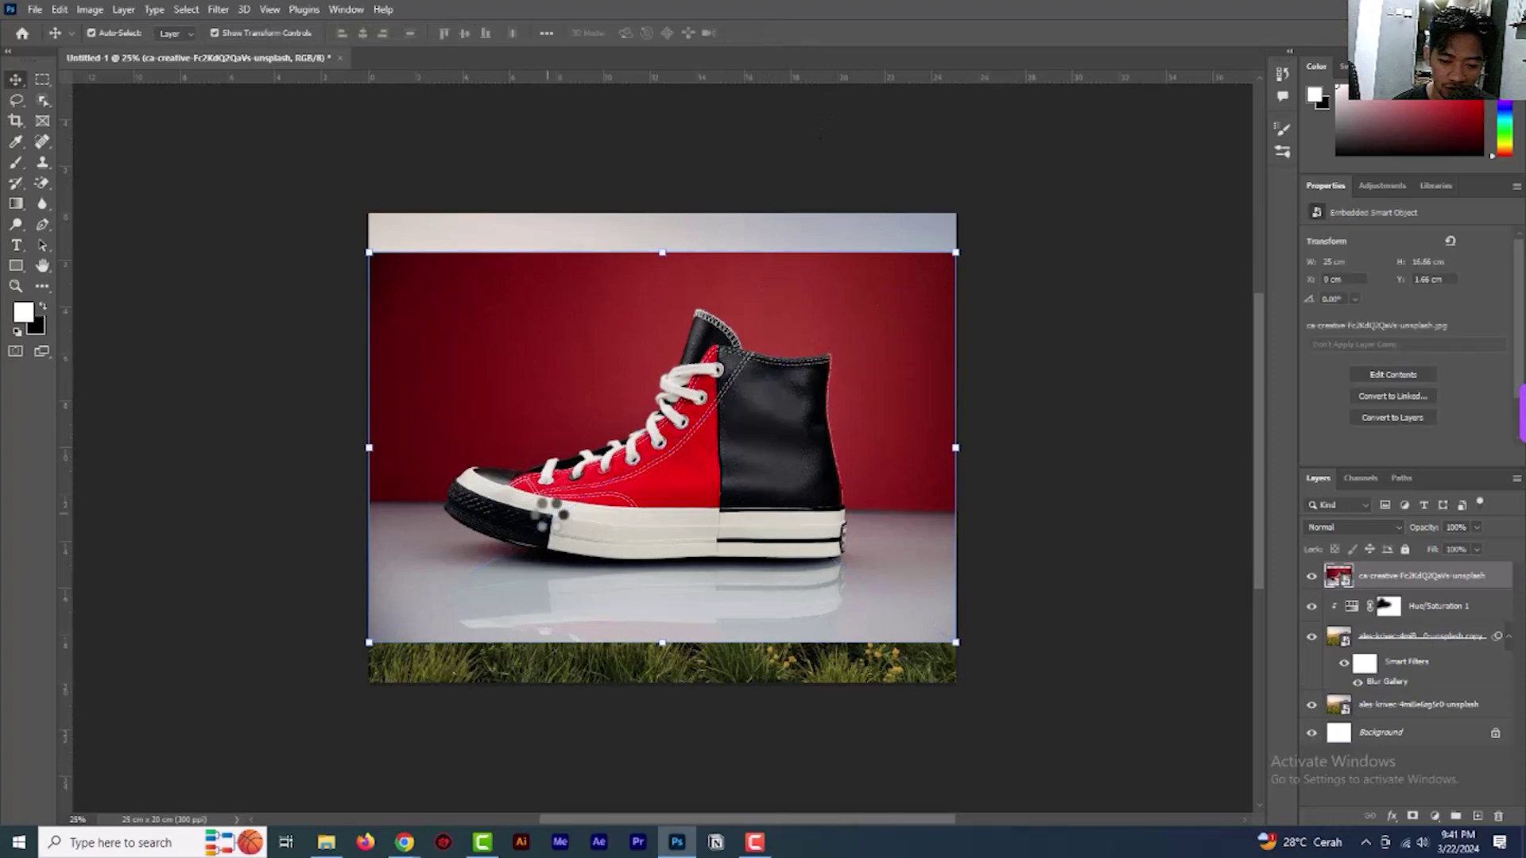
Select the sneaker in the placed photo with Select Subject
left_click(194, 10)
left_click(232, 195)
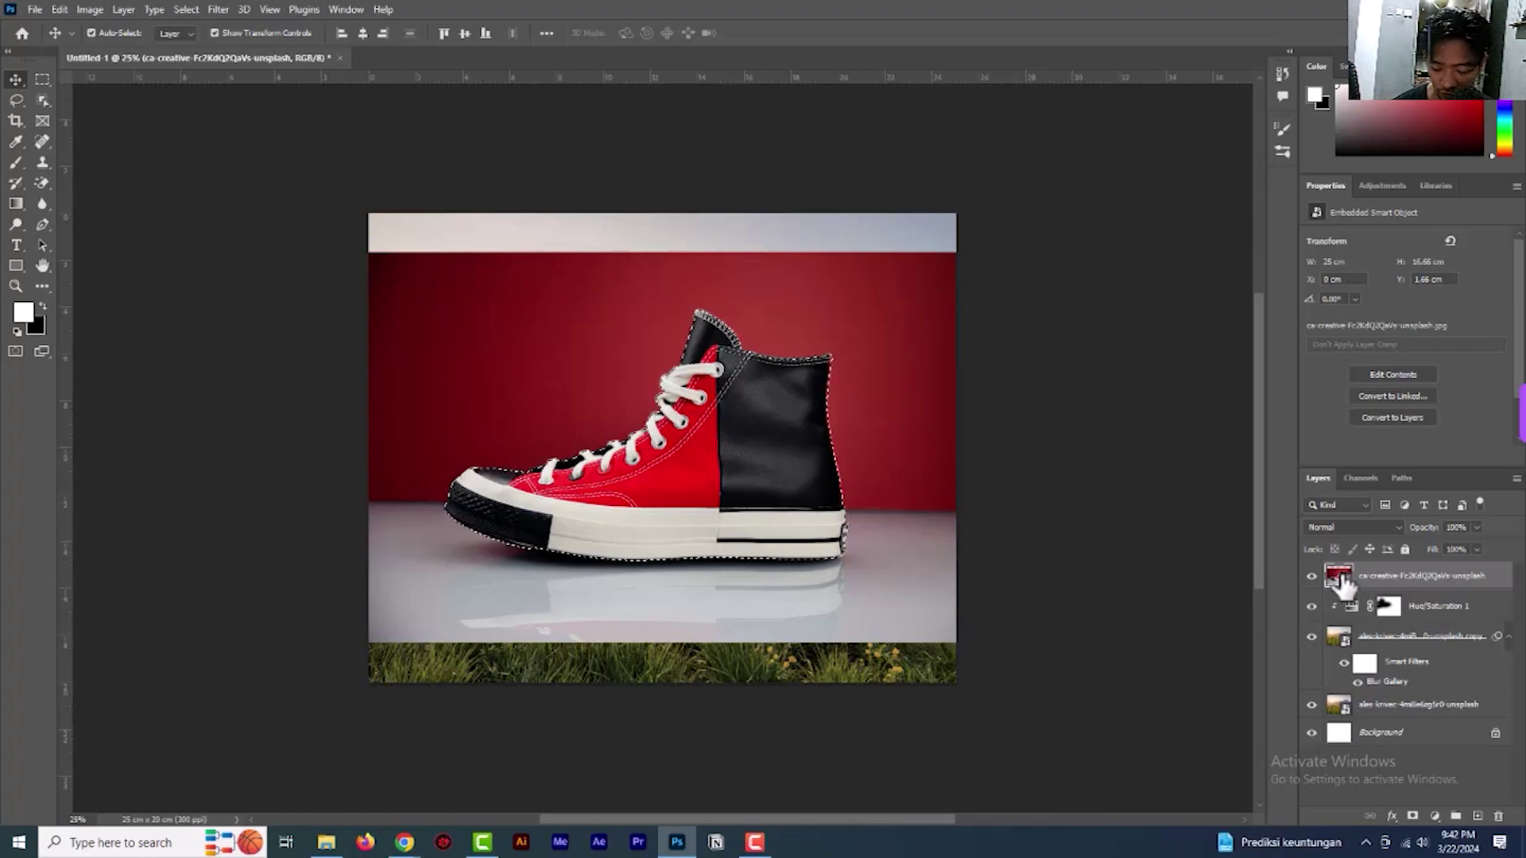
Copy the selected sneaker onto its own layer and hide the original red-background photo
key("ctrl+shift+alt+n")
key("ctrl+d")
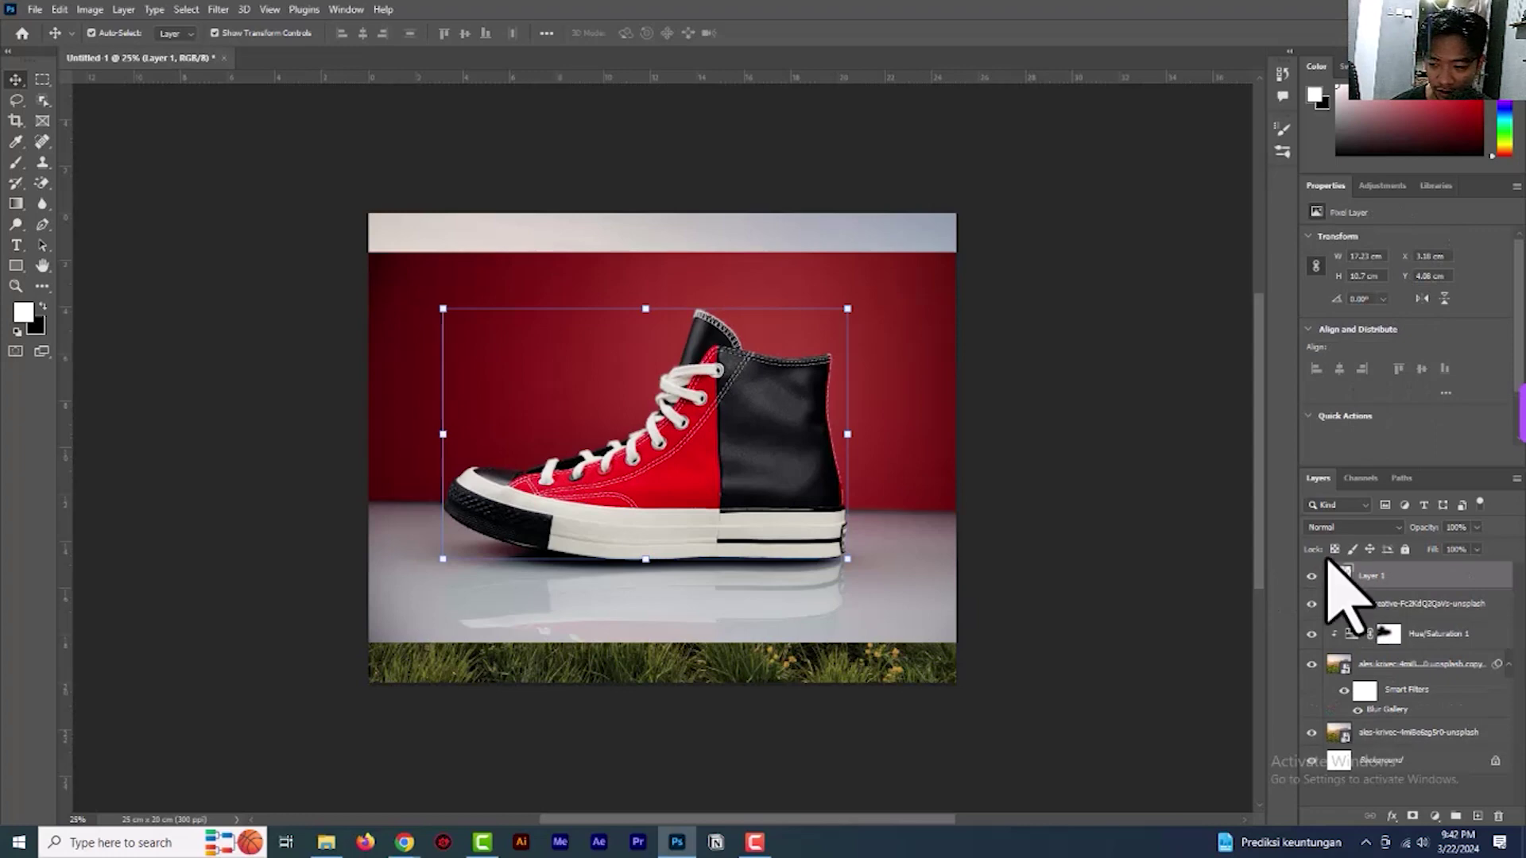
left_click_drag(1317, 480, 1277, 255)
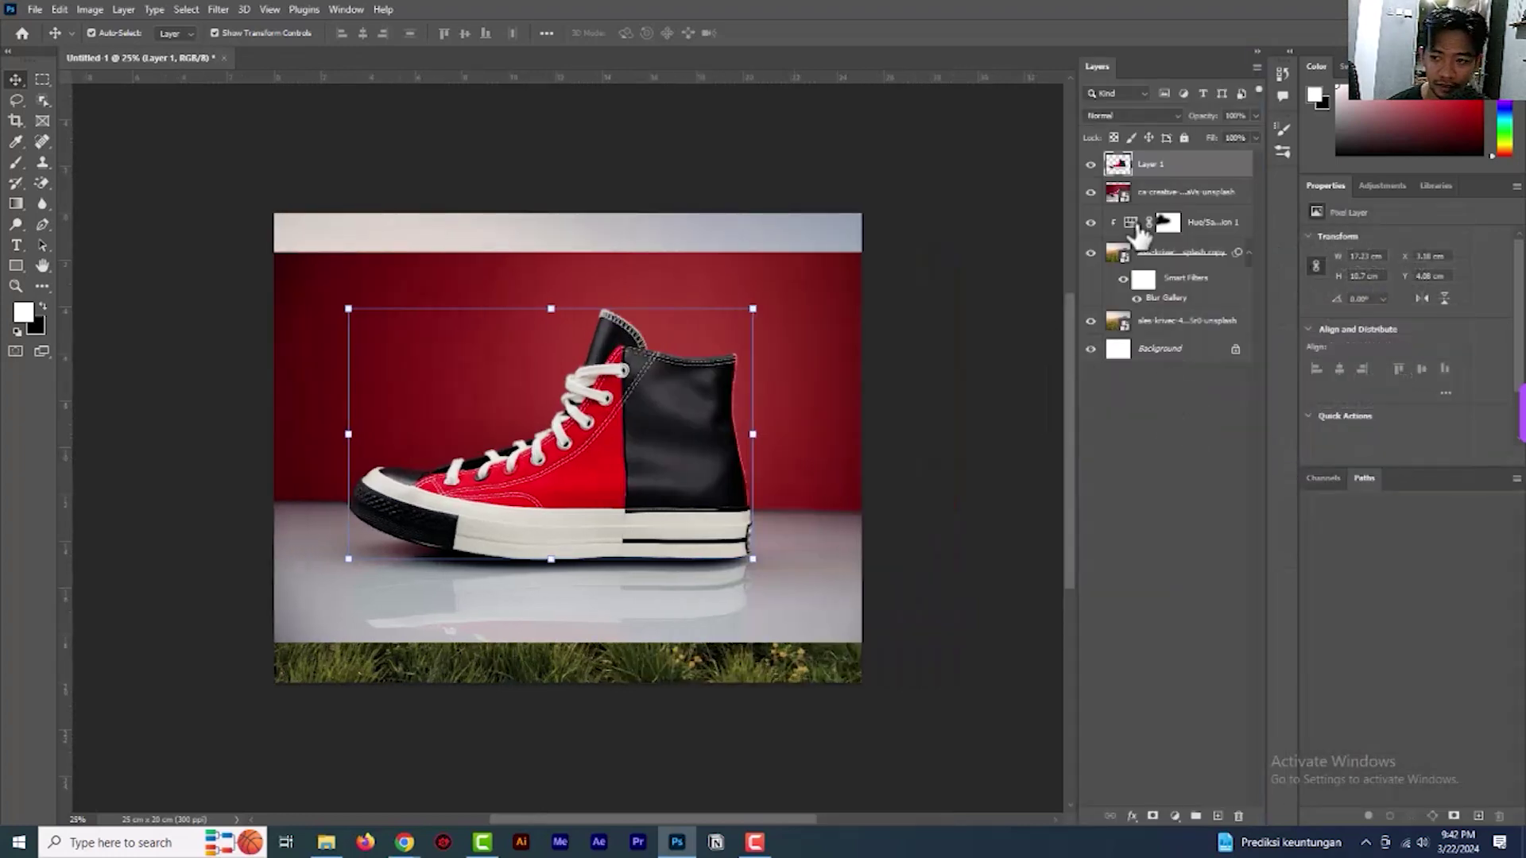
left_click(1091, 193)
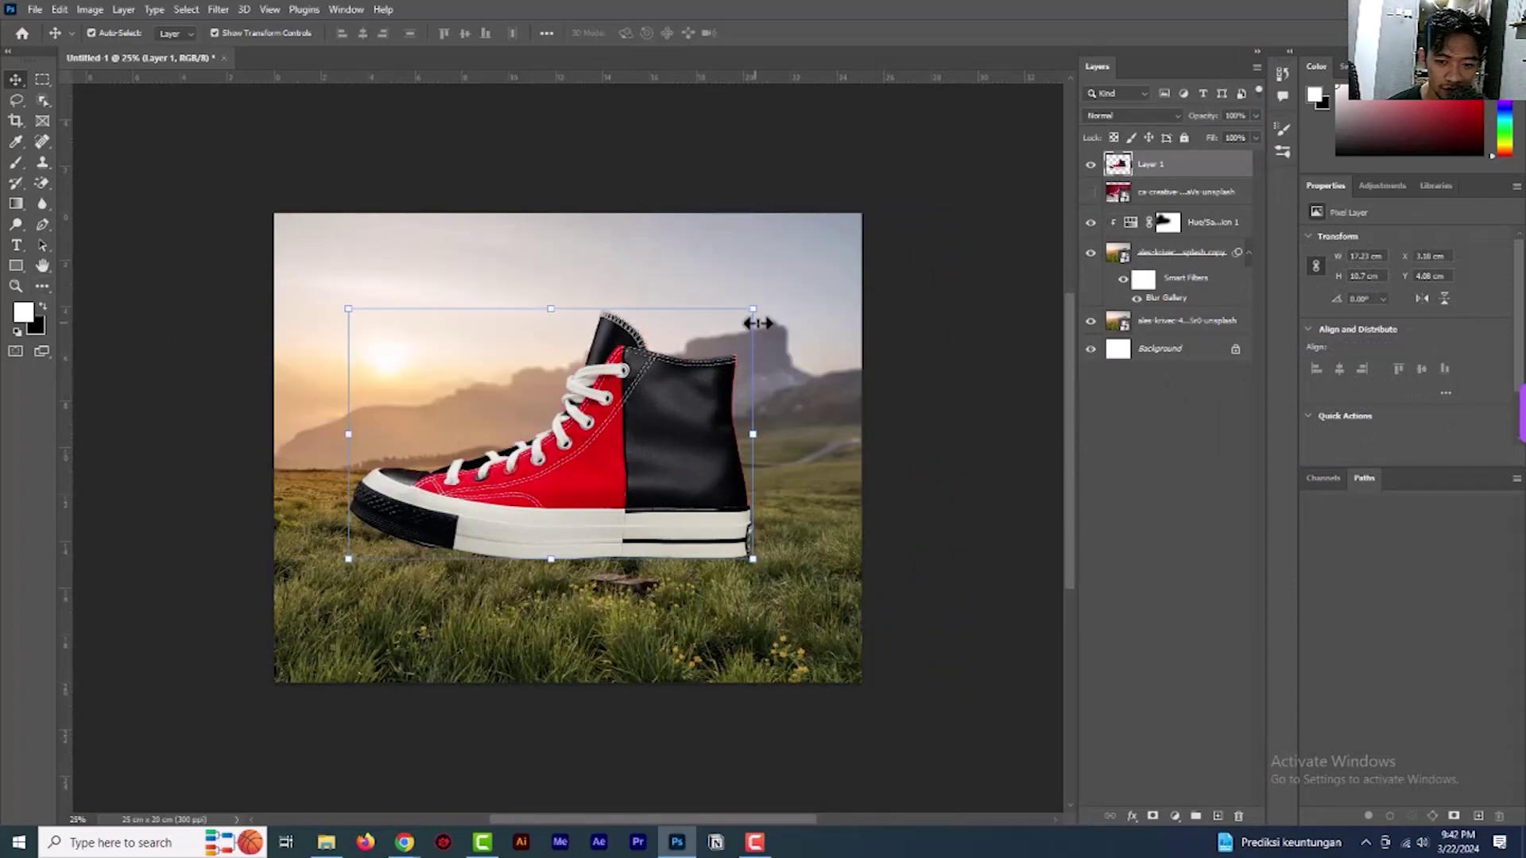
Scale the sneaker cutout to about 74.5% and lower it about 0.5 cm toward the grass
left_click_drag(733, 327, 650, 374)
left_click_drag(595, 434, 640, 437)
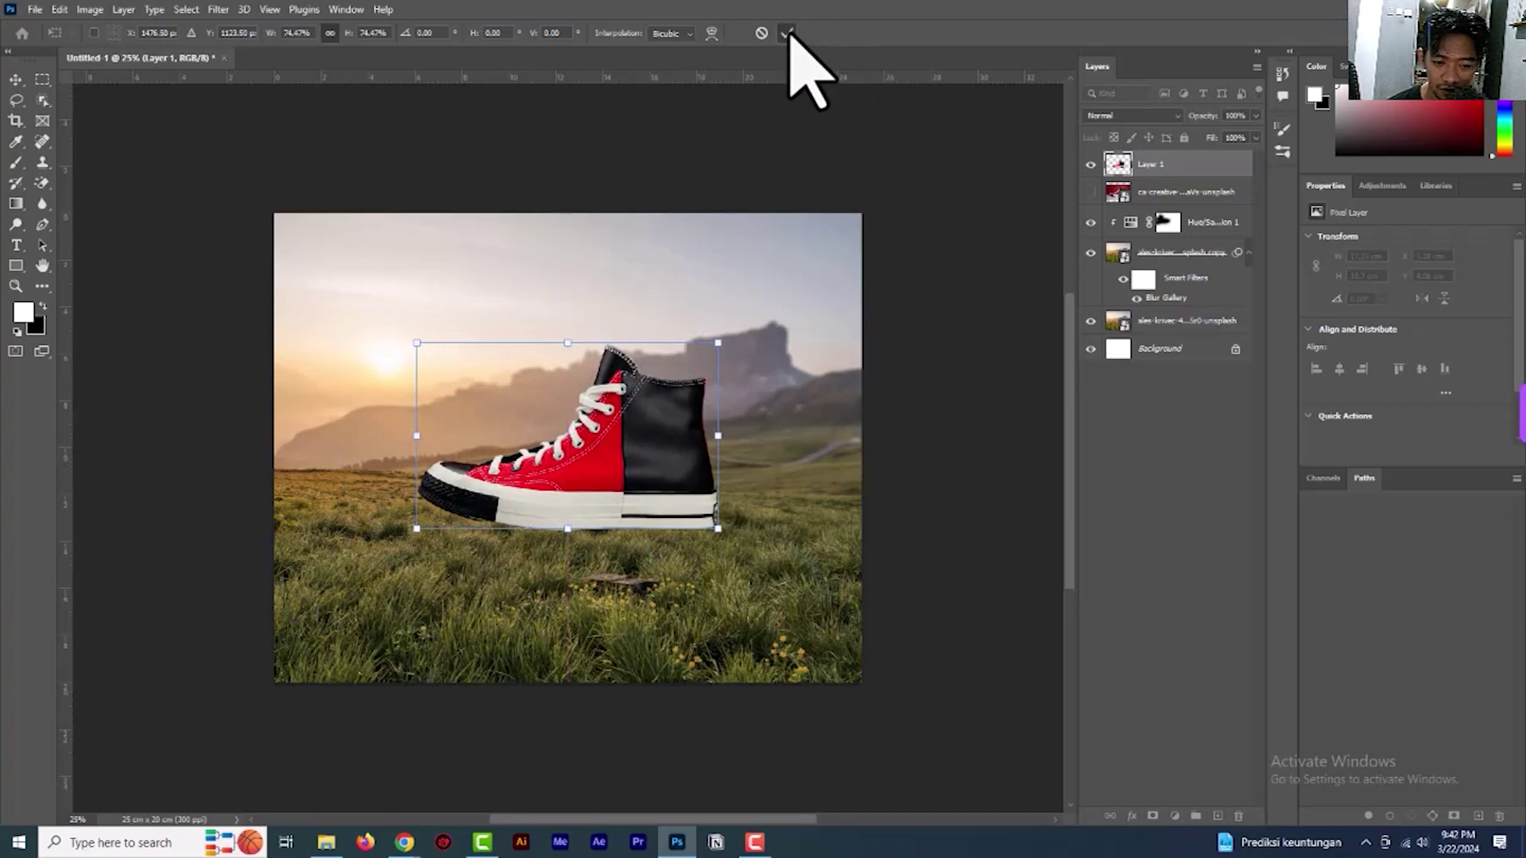
key("Return")
left_click_drag(656, 427, 658, 447)
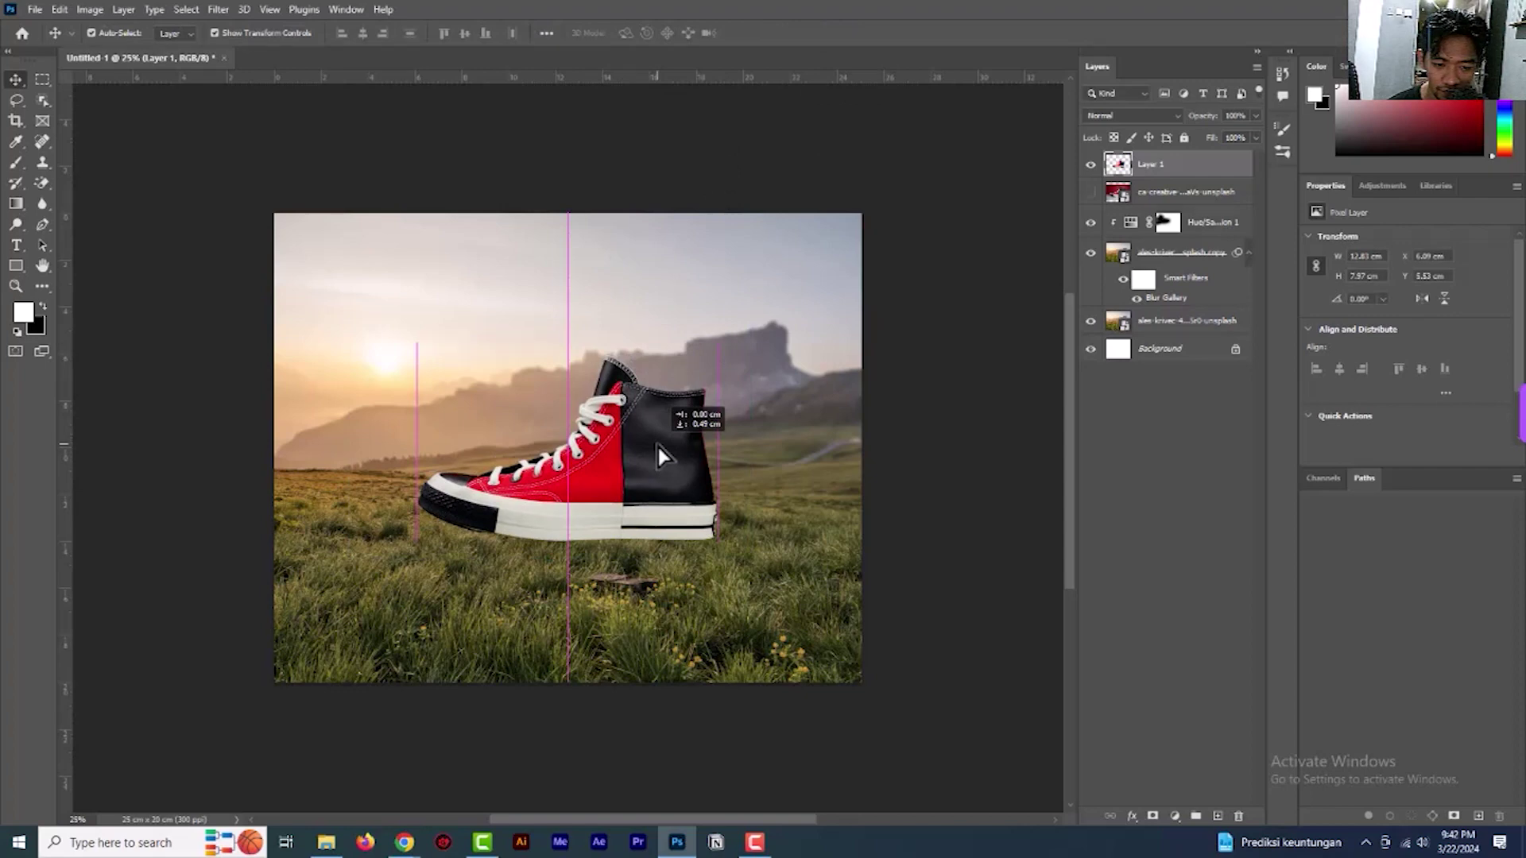
left_click_drag(658, 447, 658, 447)
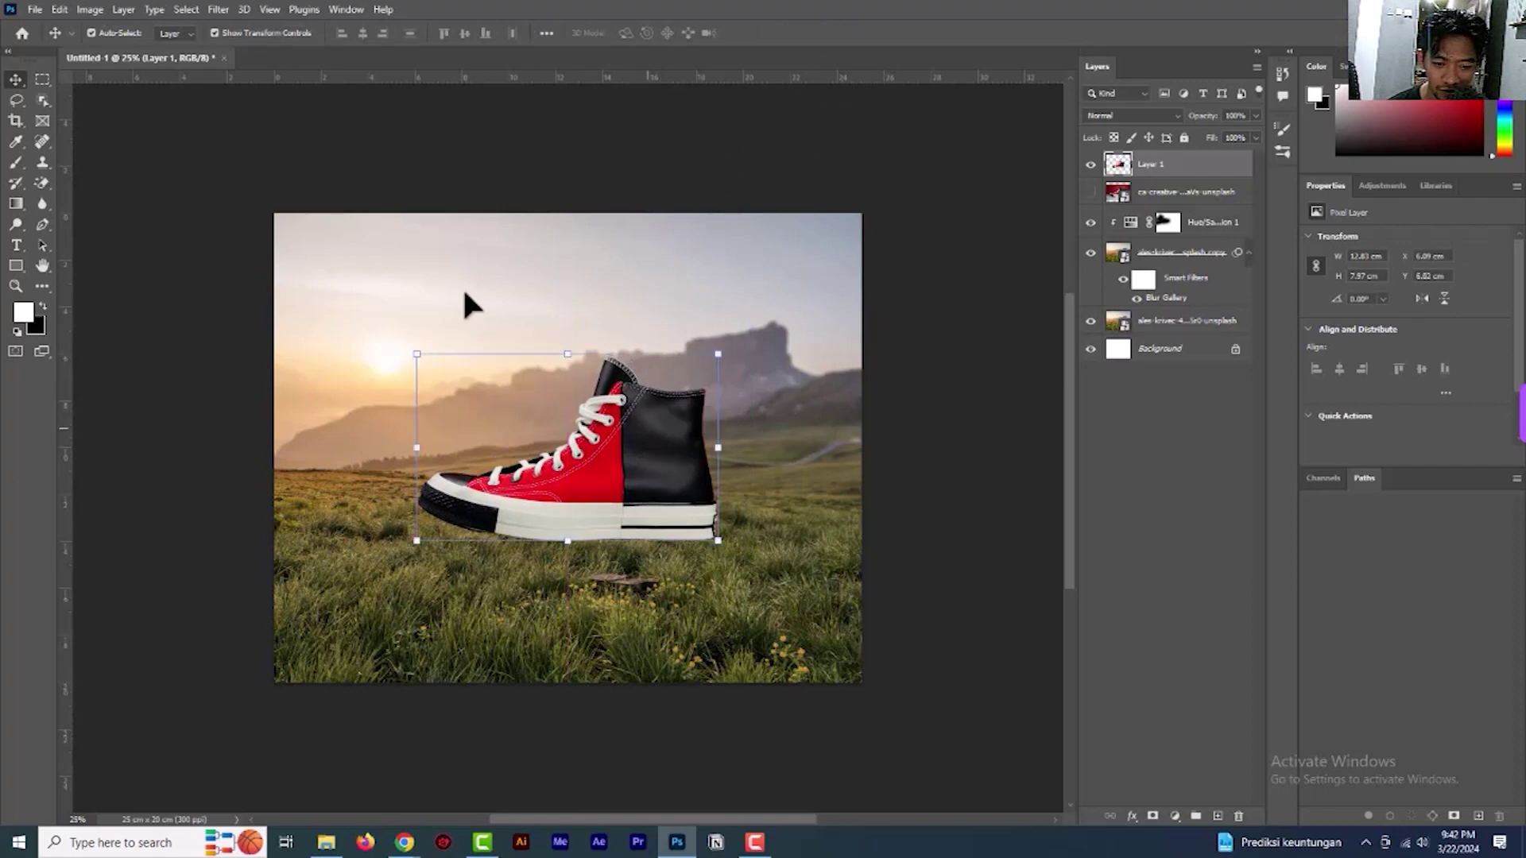
Flip the sneaker cutout horizontally and raise it about 0.3 cm in the meadow
left_click(60, 10)
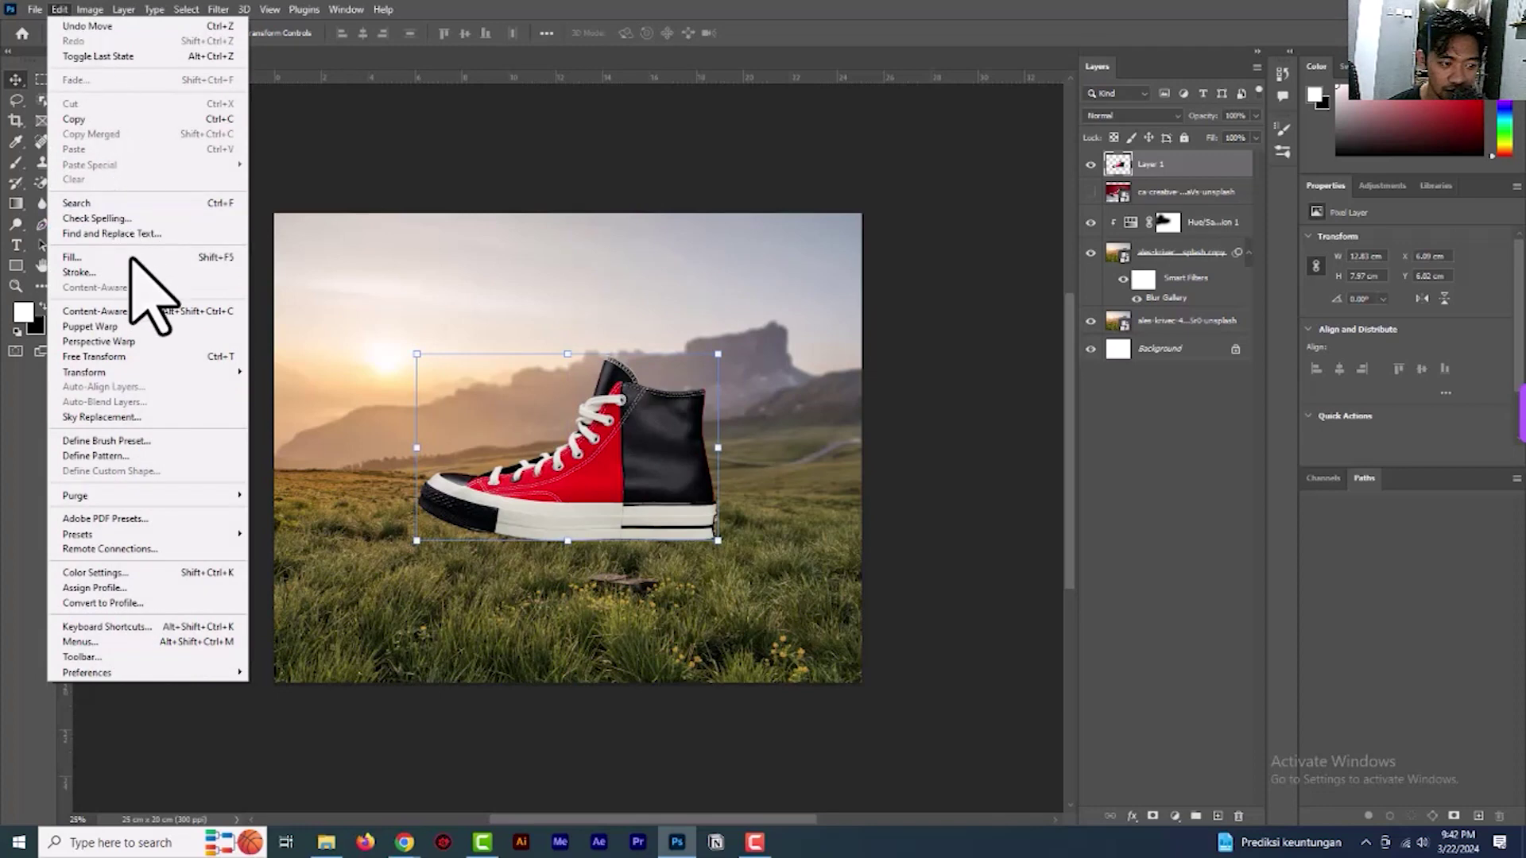
mouse_move(160, 371)
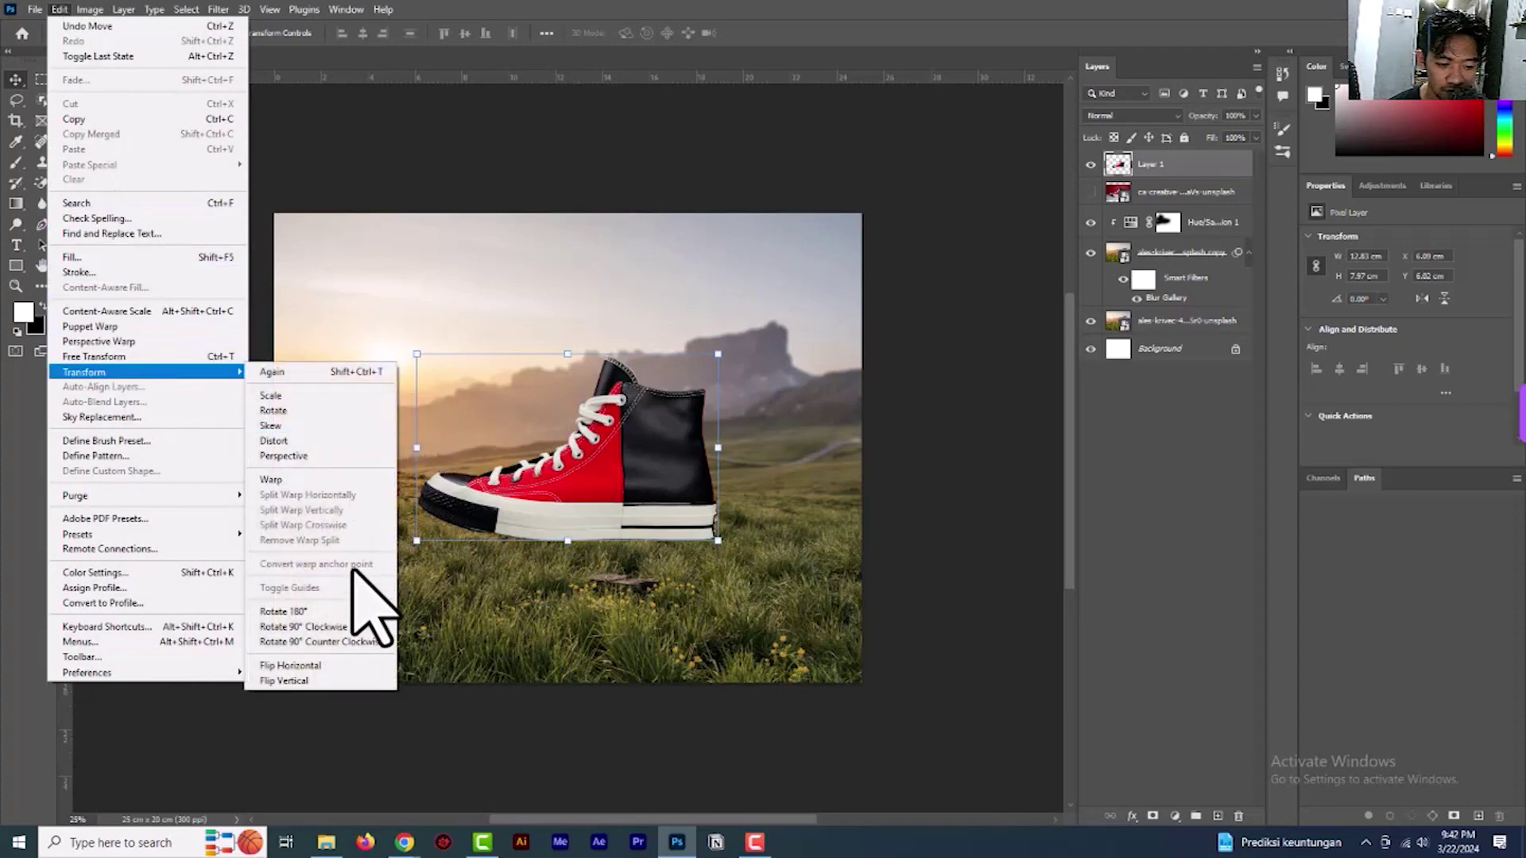
left_click(330, 665)
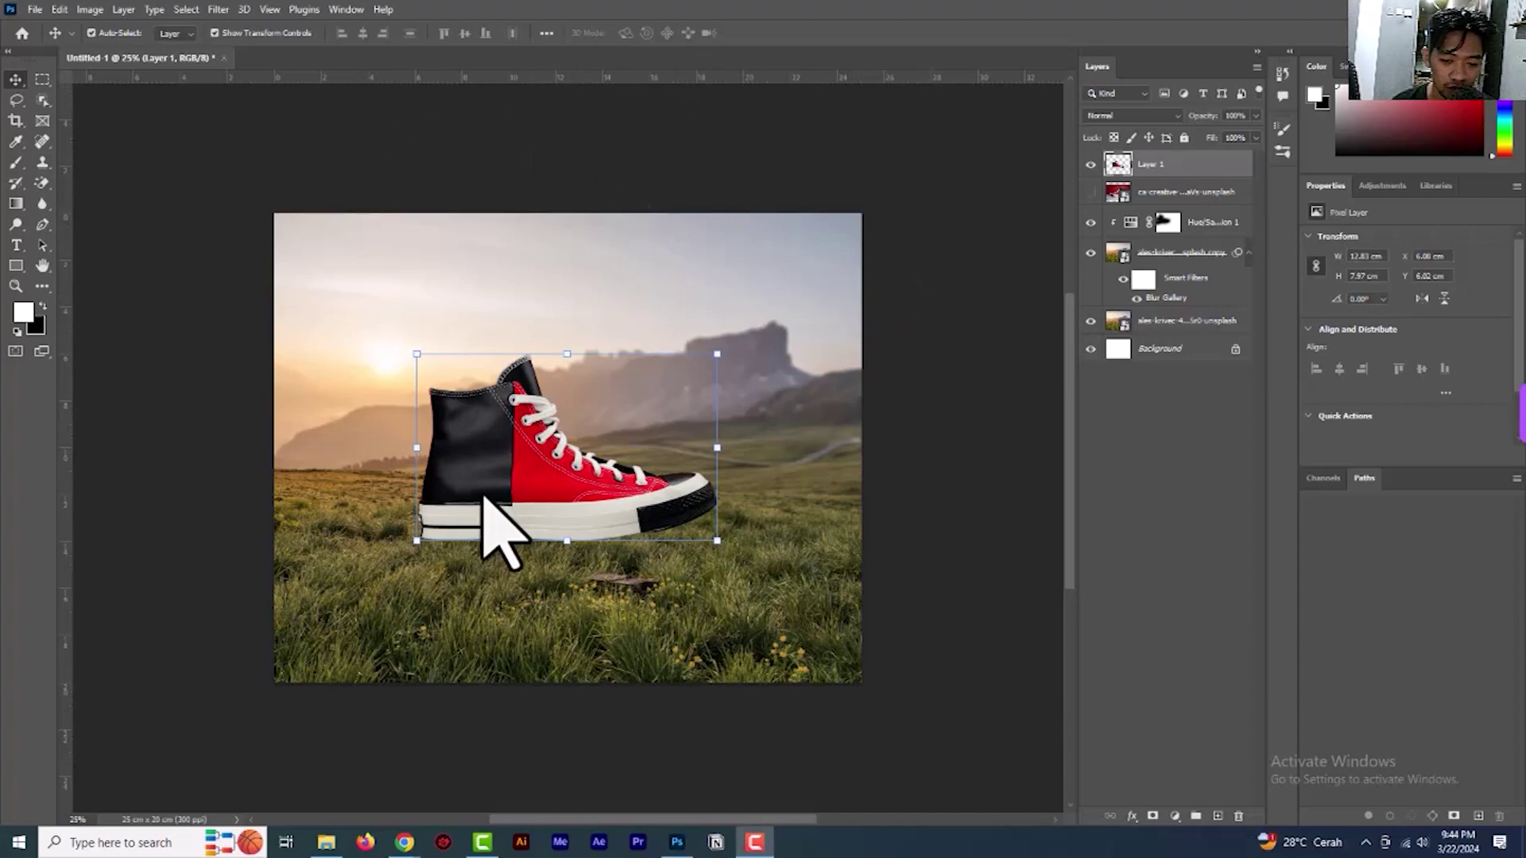
left_click(541, 490)
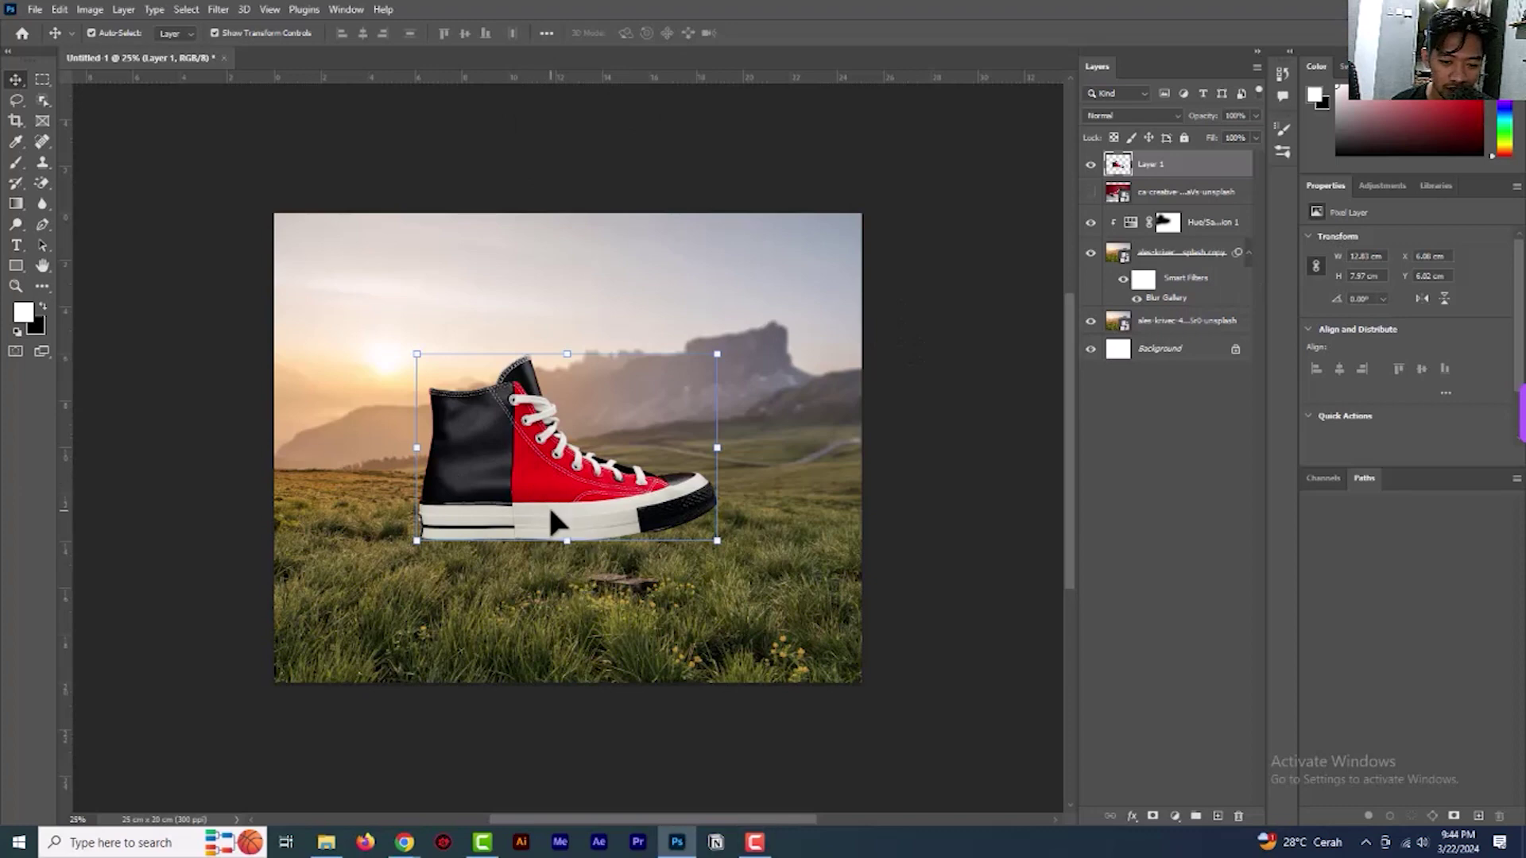
mouse_move(575, 509)
left_mouse_down()
mouse_move(550, 449)
mouse_move(576, 510)
left_mouse_up()
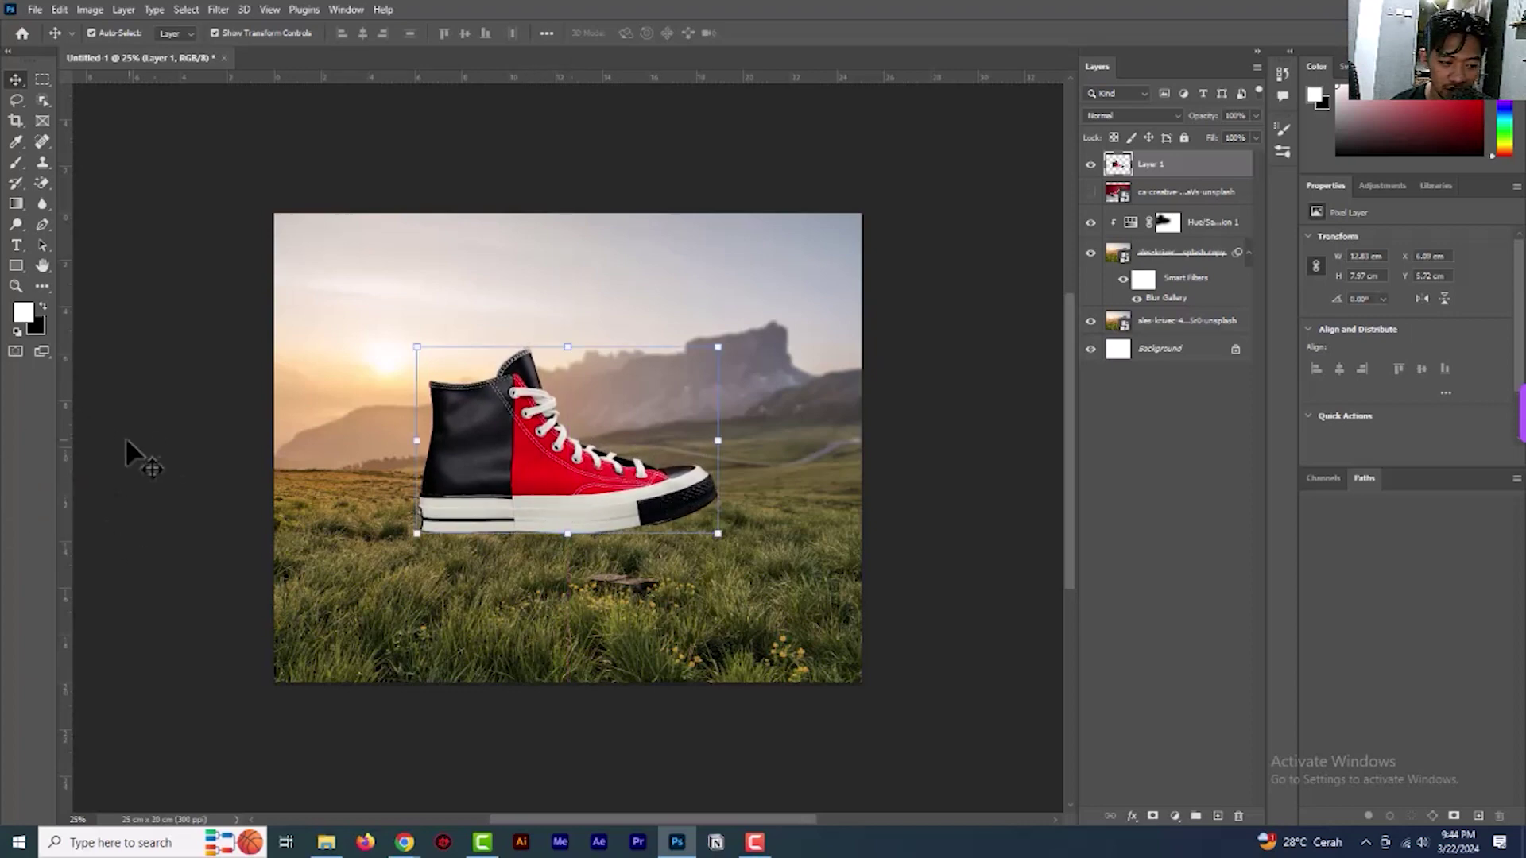
Examine the flipped sneaker cutout and its edges up close
left_click(16, 286)
left_click(476, 434)
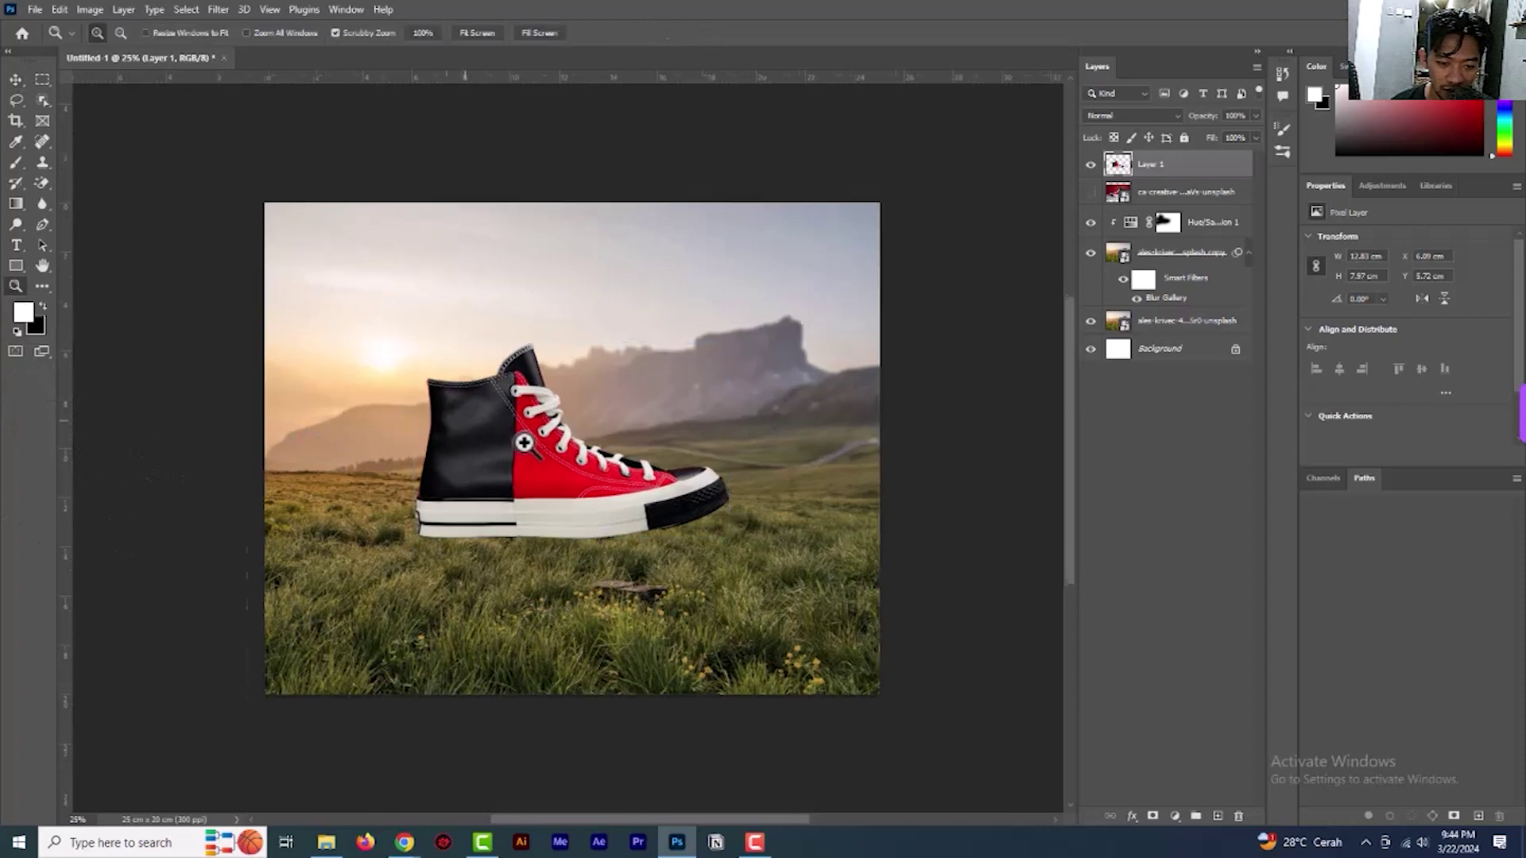
left_click(615, 485)
left_click(611, 503)
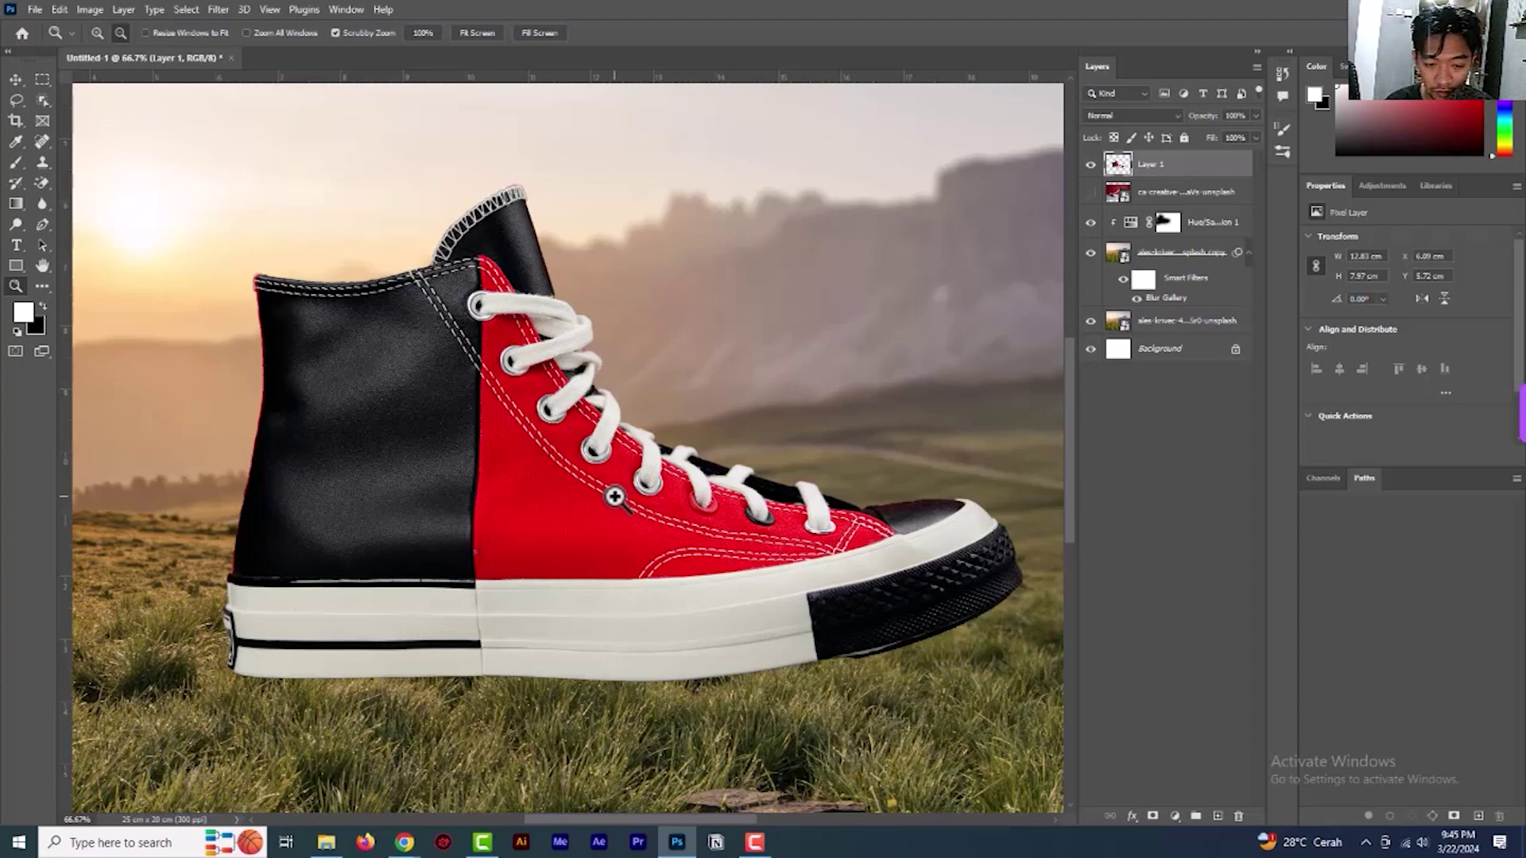
key("ctrl+minus")
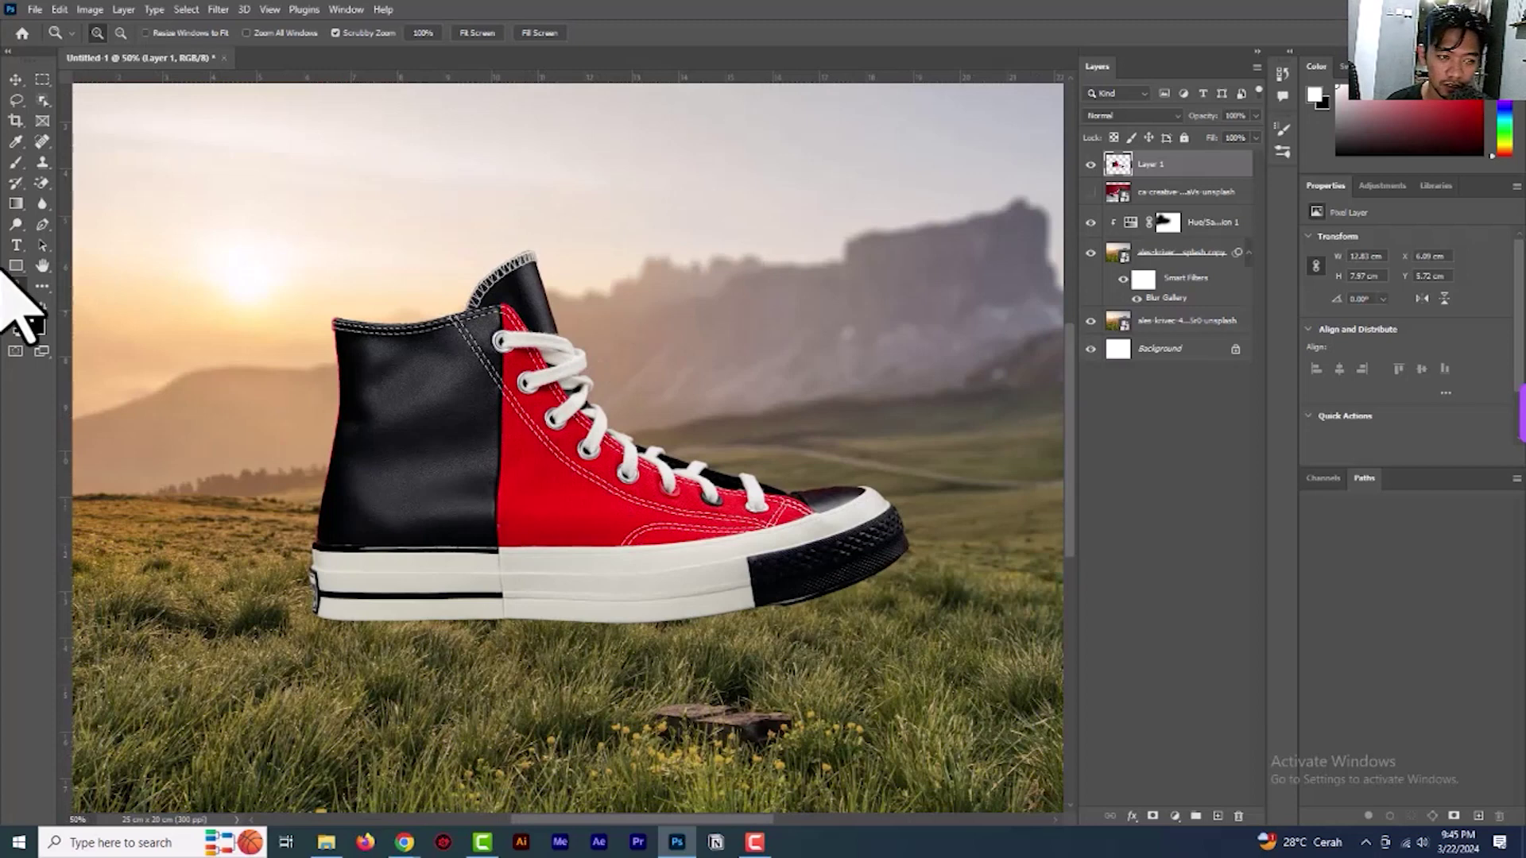
left_click(16, 80)
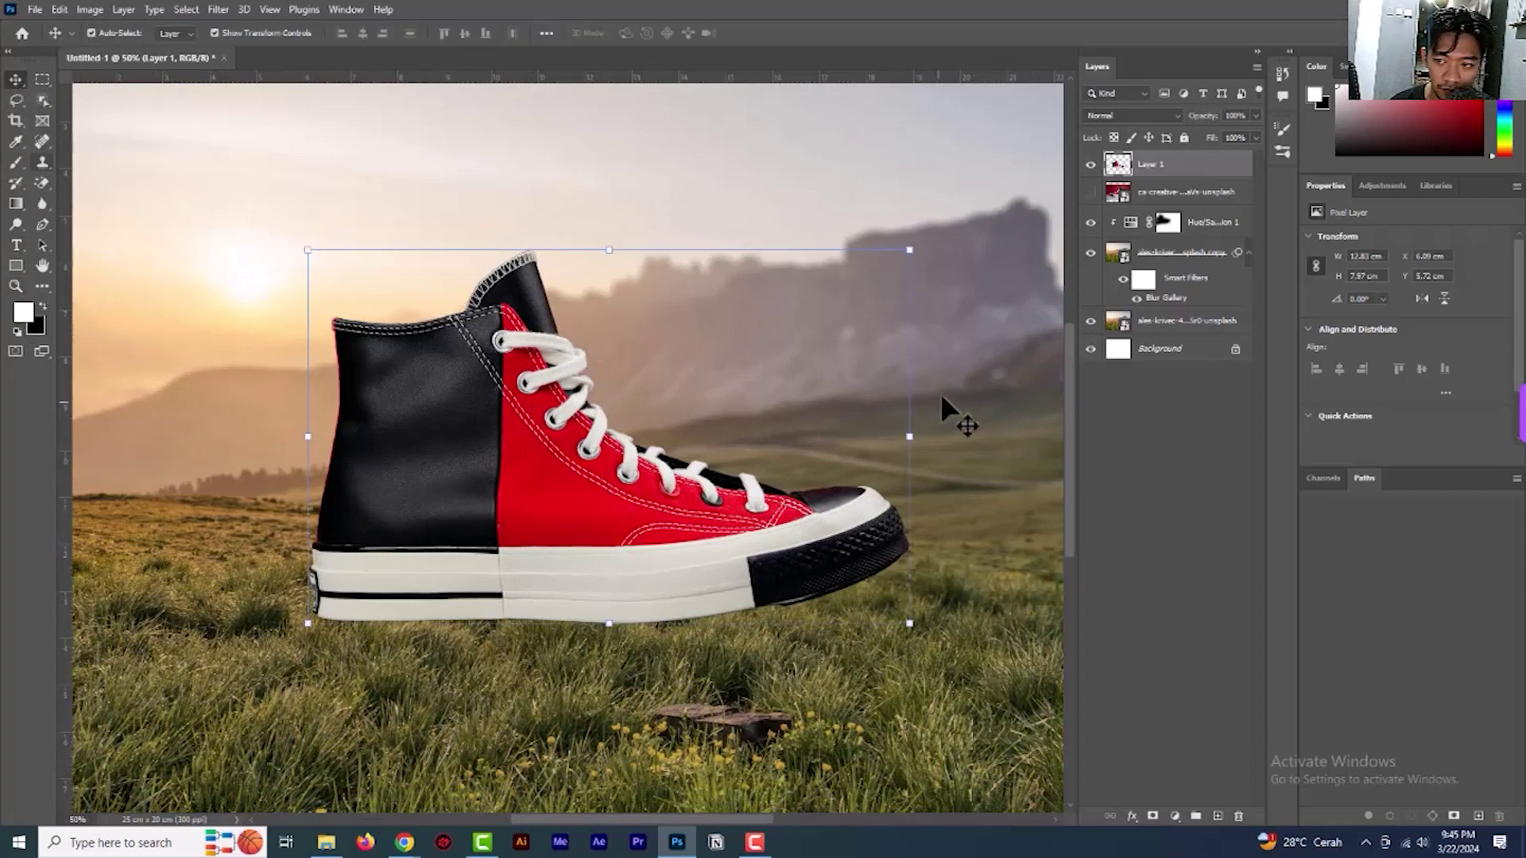
left_click(16, 163)
left_click(87, 159)
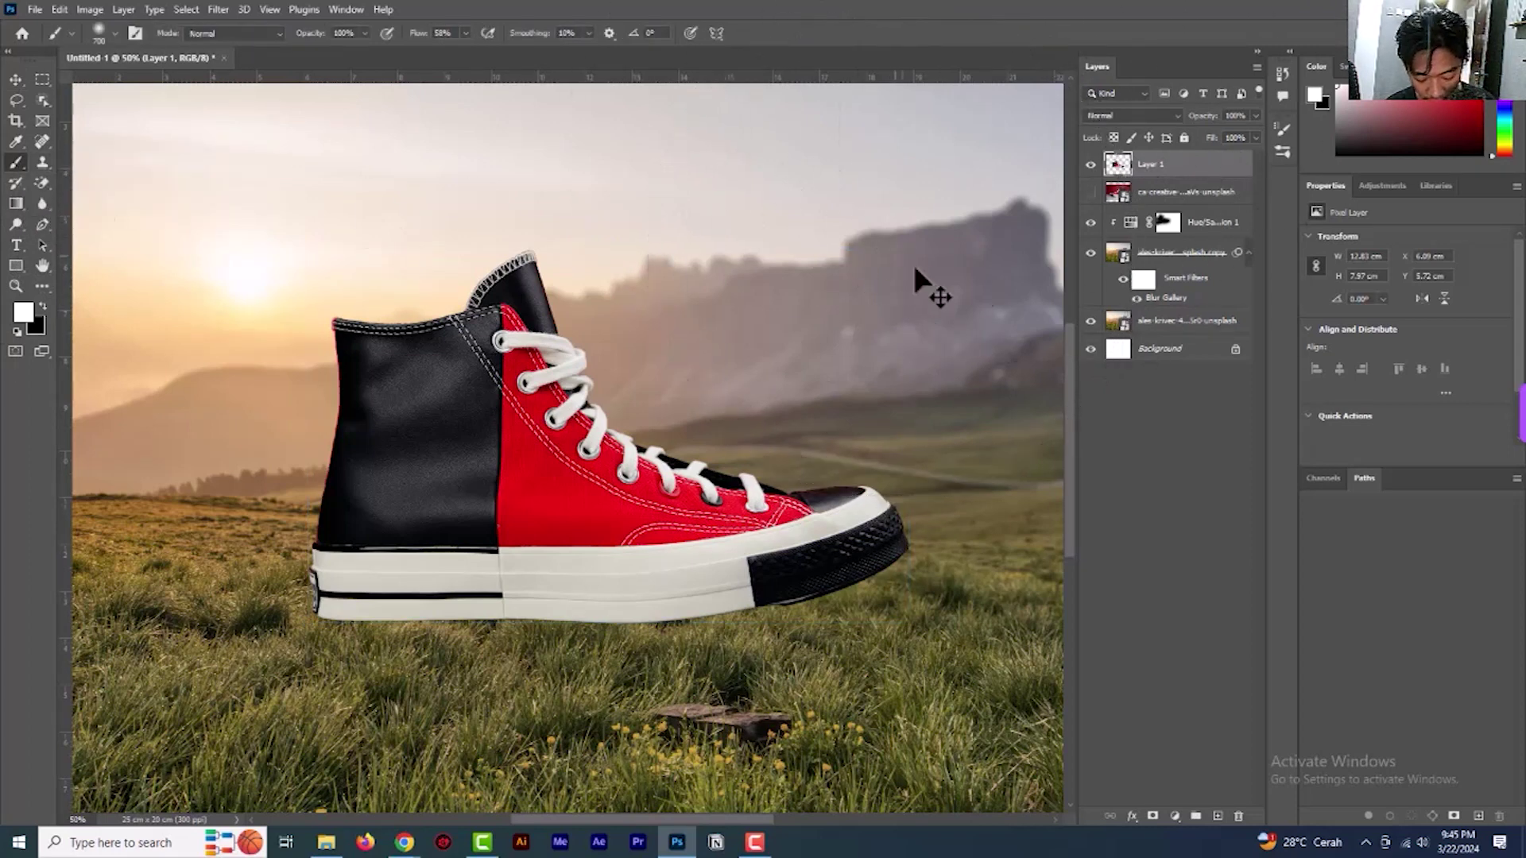
Undo the sneaker's flip, moves, scaling and layer copy, back to the active selection on the original photo
key("ctrl+z")
key("ctrl+z")
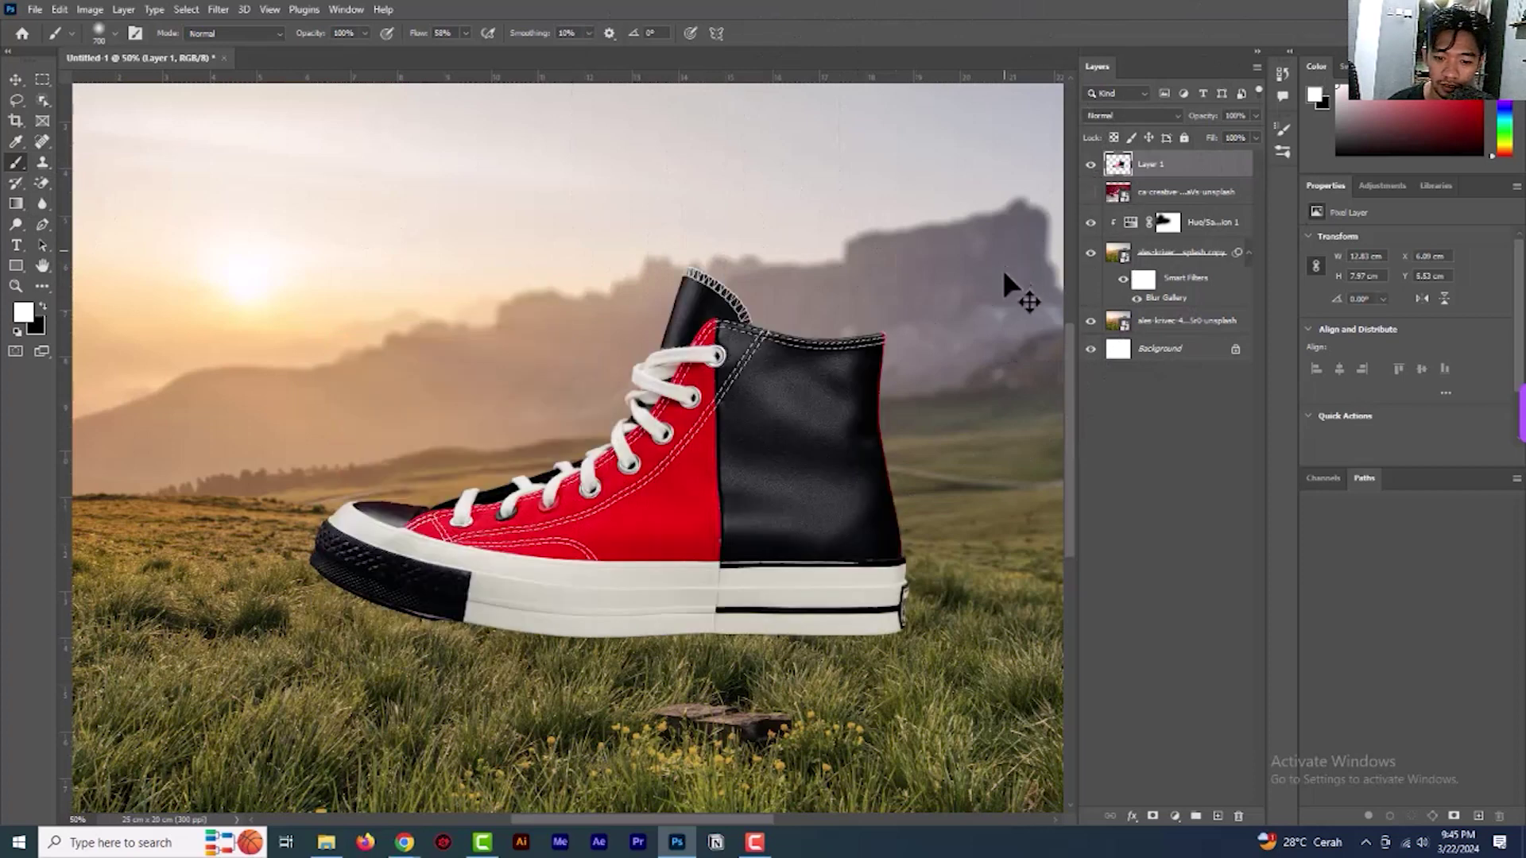
key("ctrl+z")
key("ctrl+z")
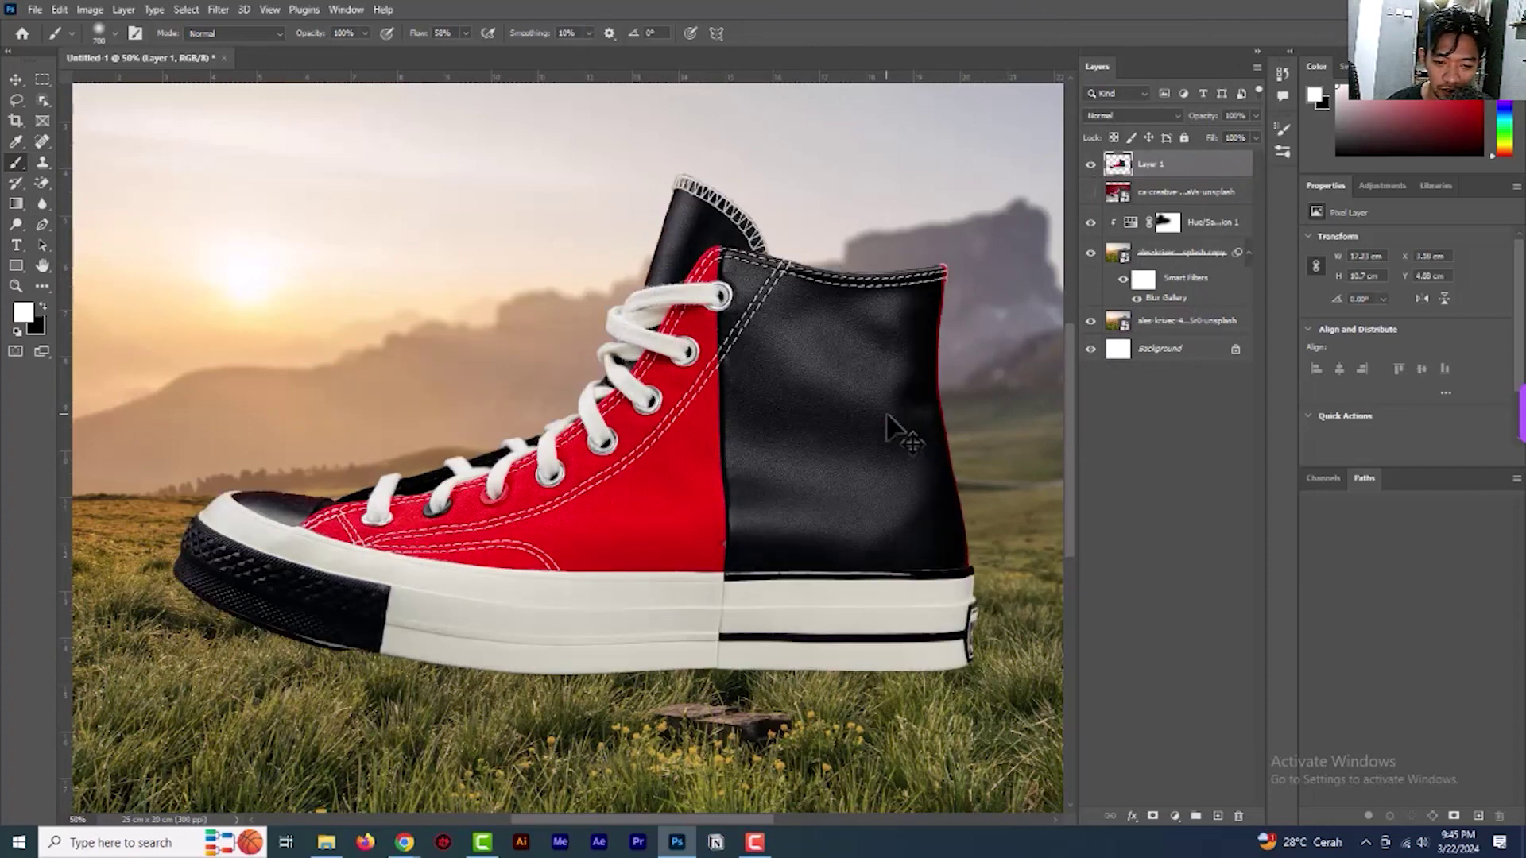
key("ctrl+z")
key("ctrl+z")
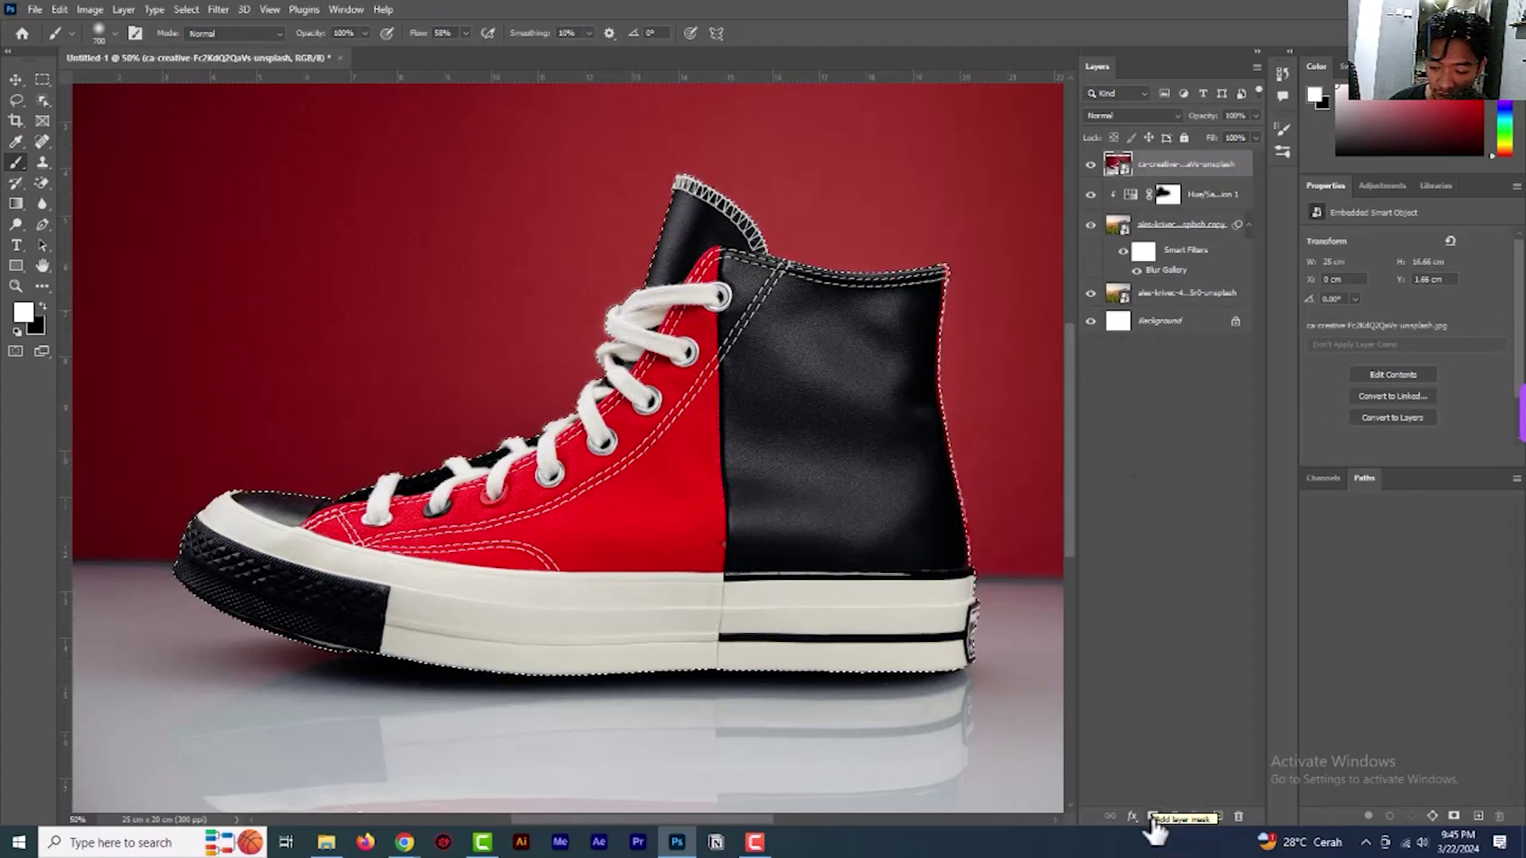
Add a layer mask to the sneaker photo from the active selection to hide its red background
left_click(1152, 817)
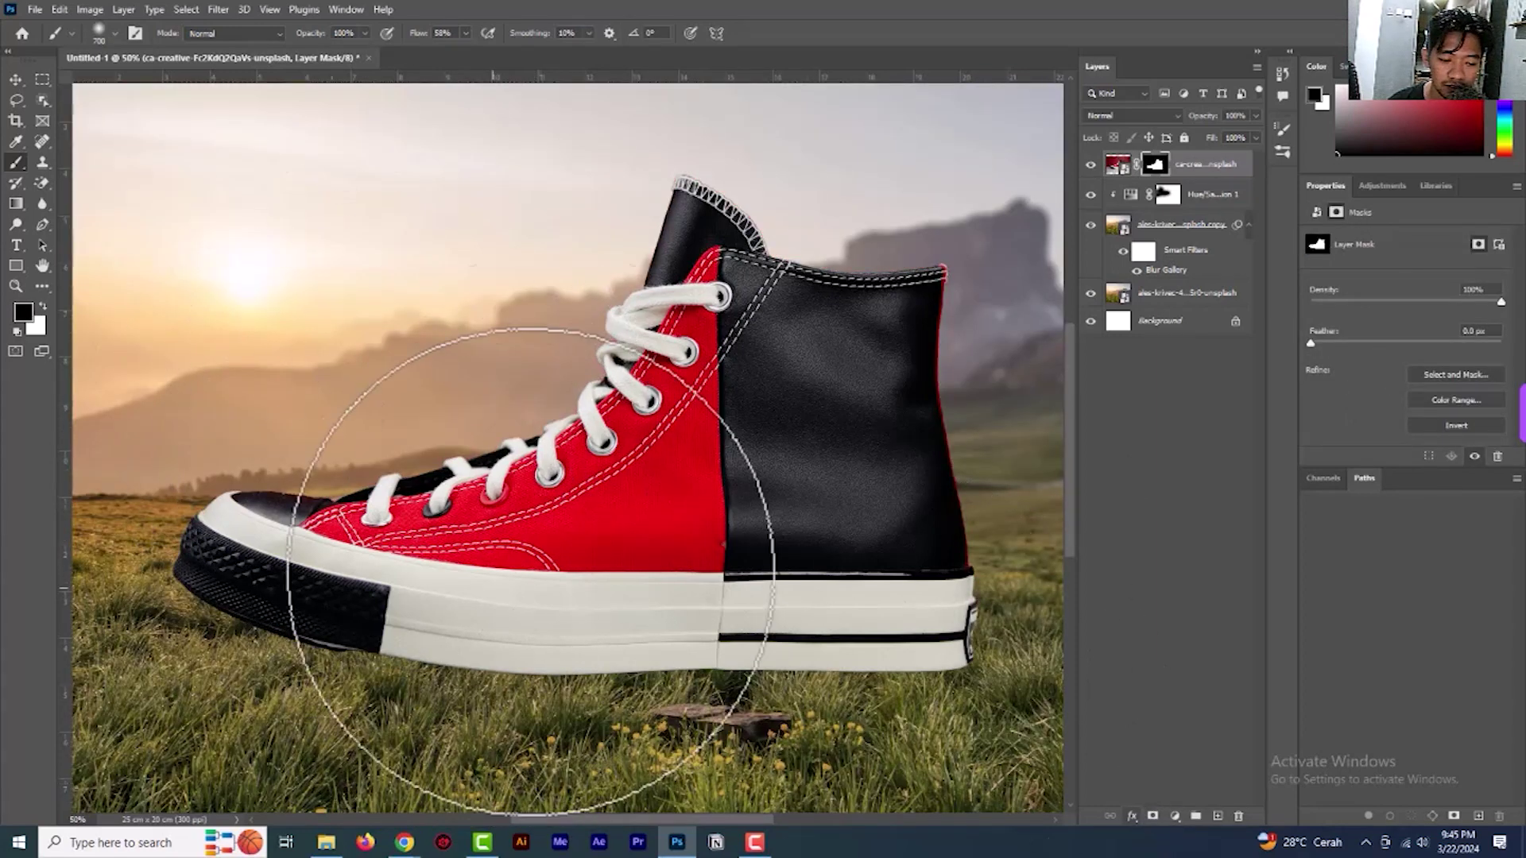
scroll(560, 430, "down", 5)
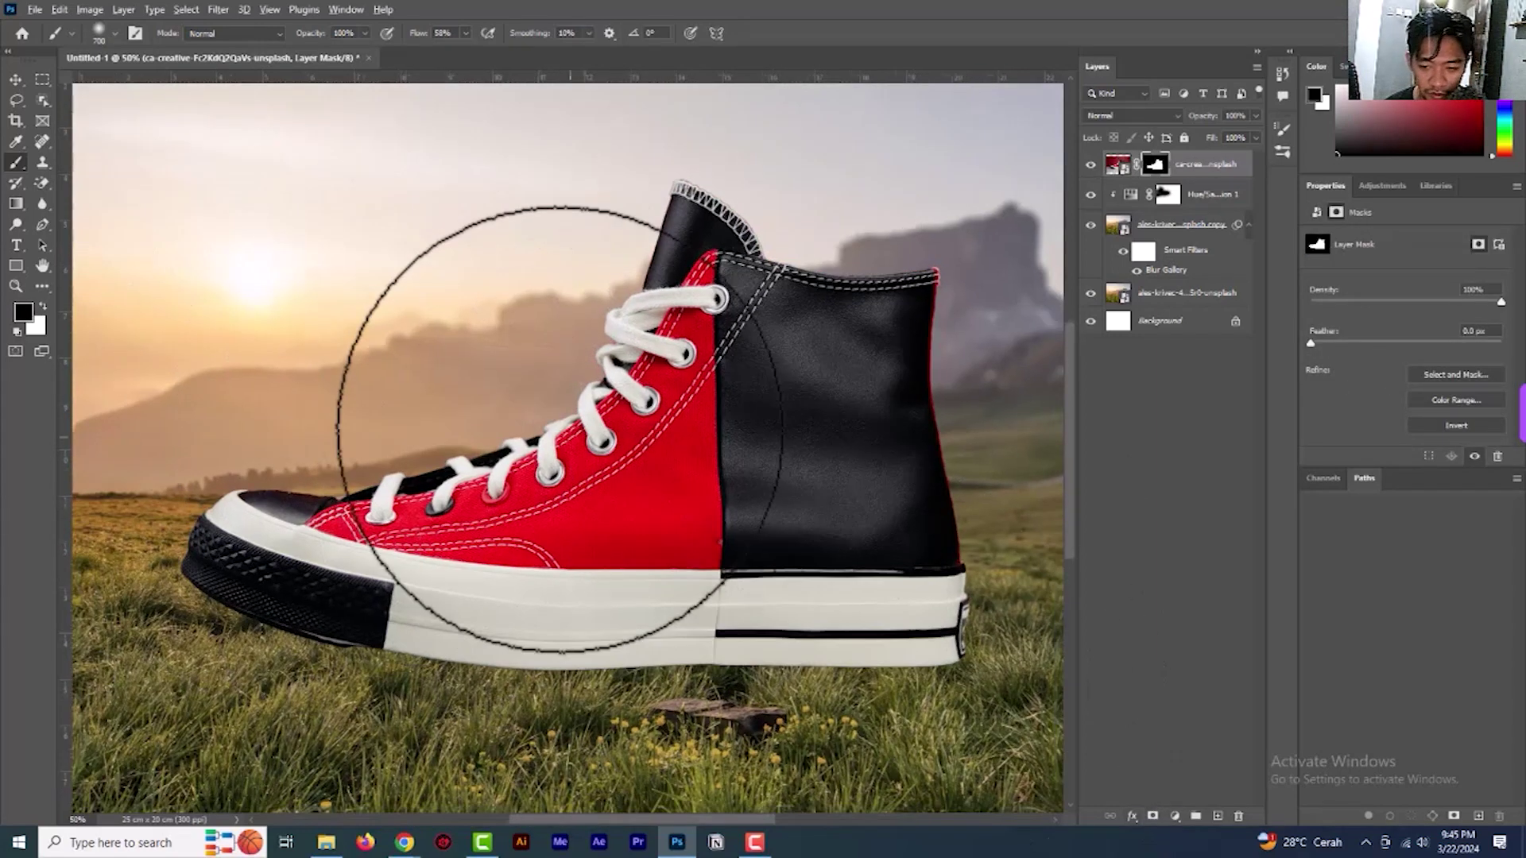
scroll(560, 430, "down", 2)
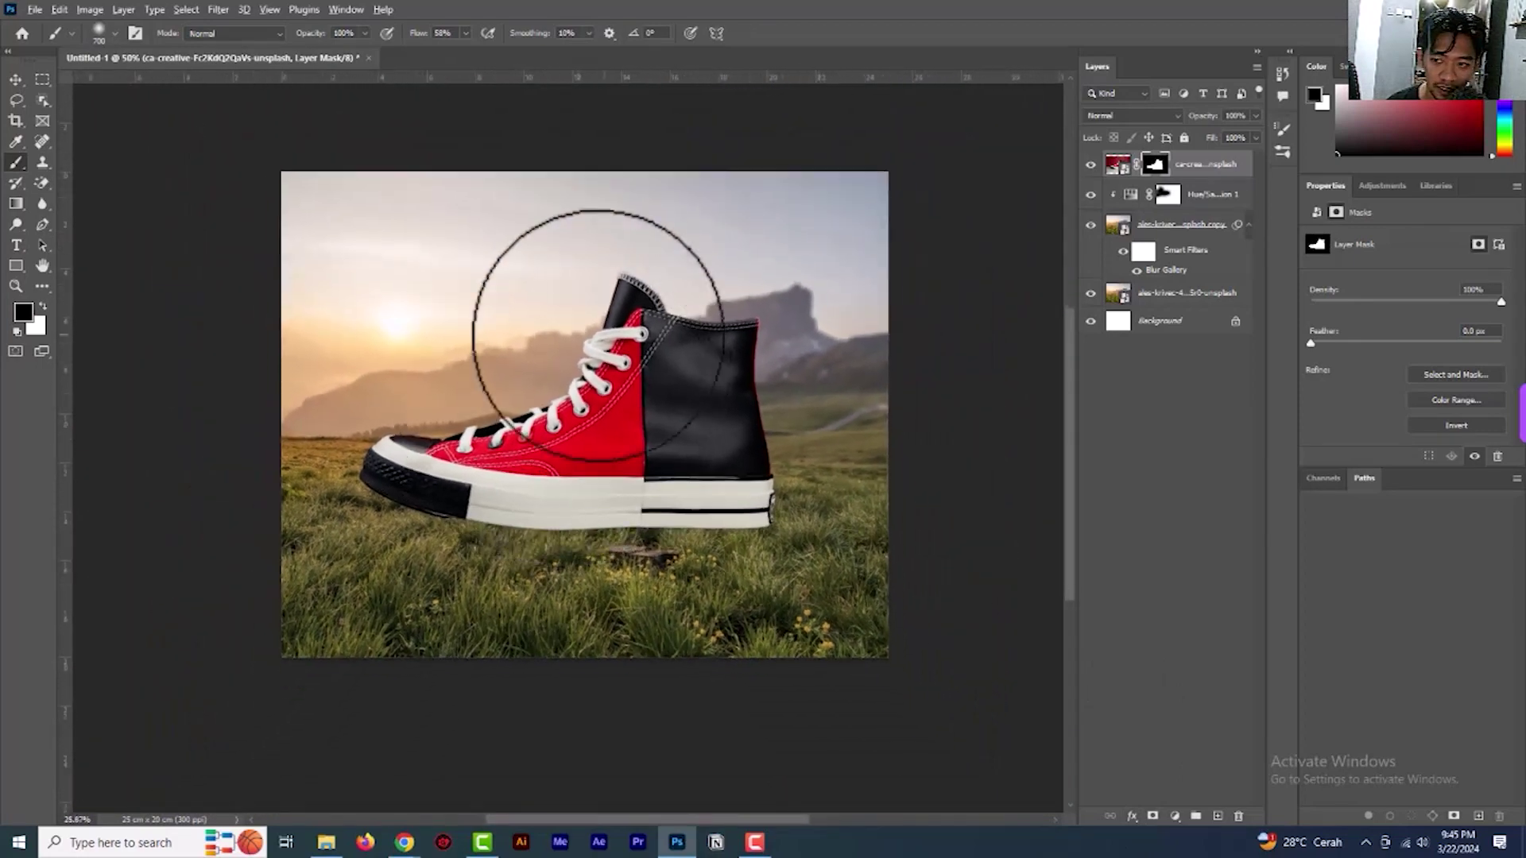
Flip the masked sneaker layer horizontally so its toe faces the opposite way
left_click(16, 80)
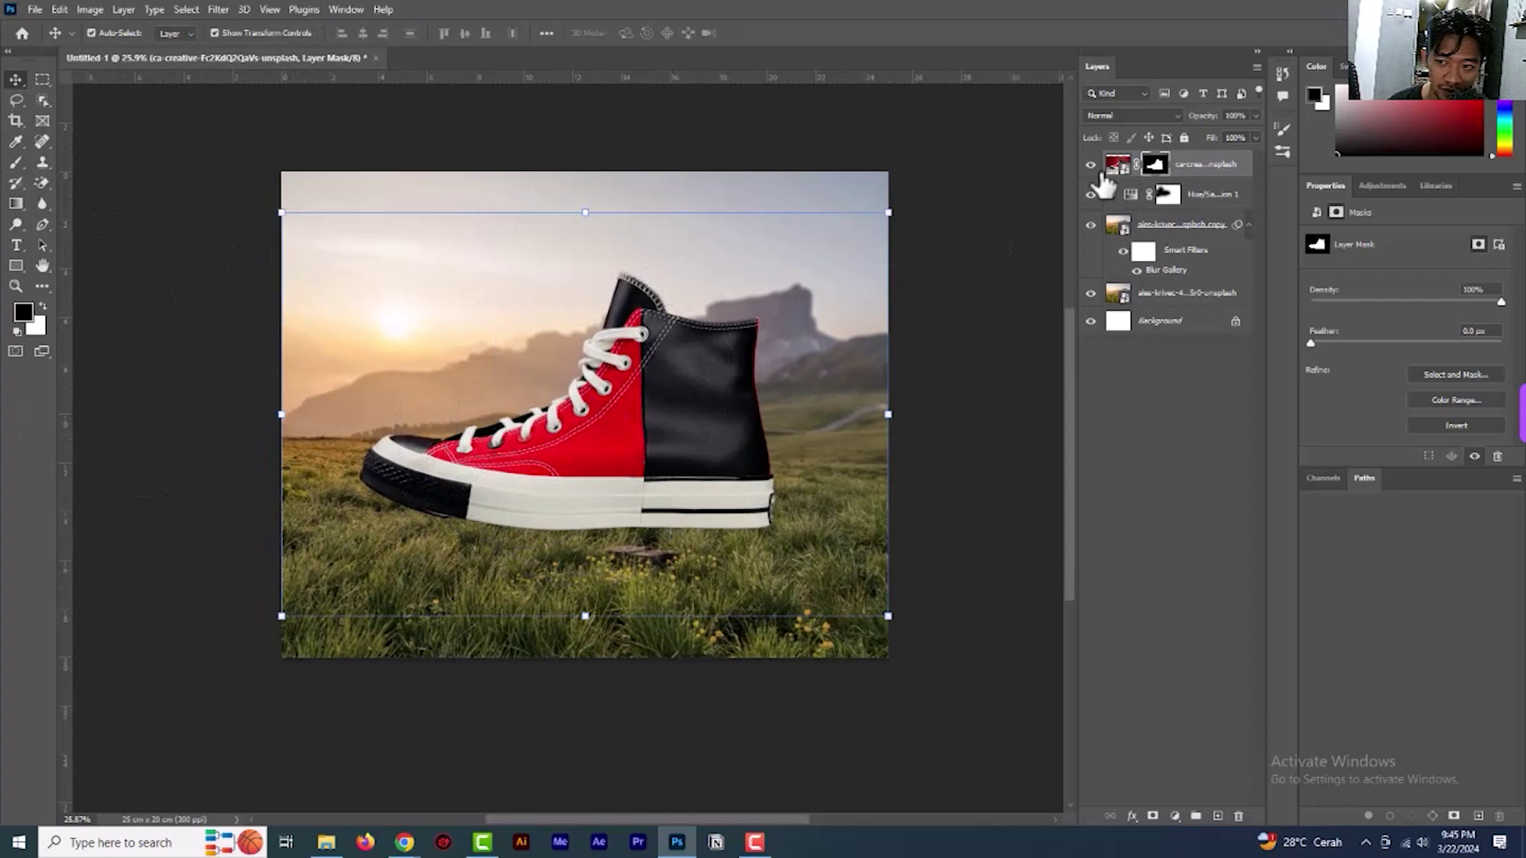
left_click(61, 9)
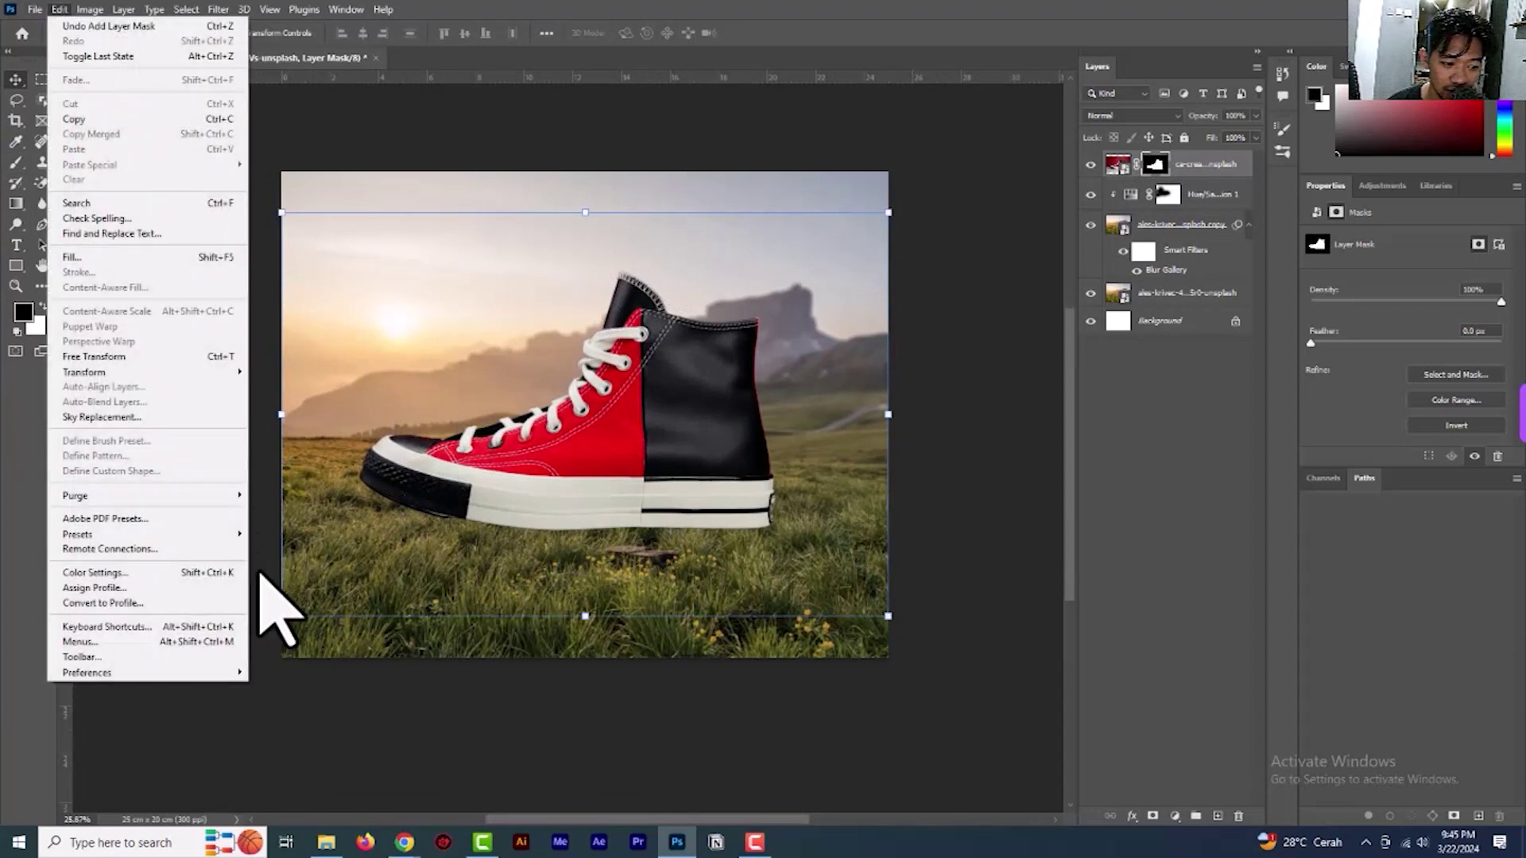
mouse_move(191, 373)
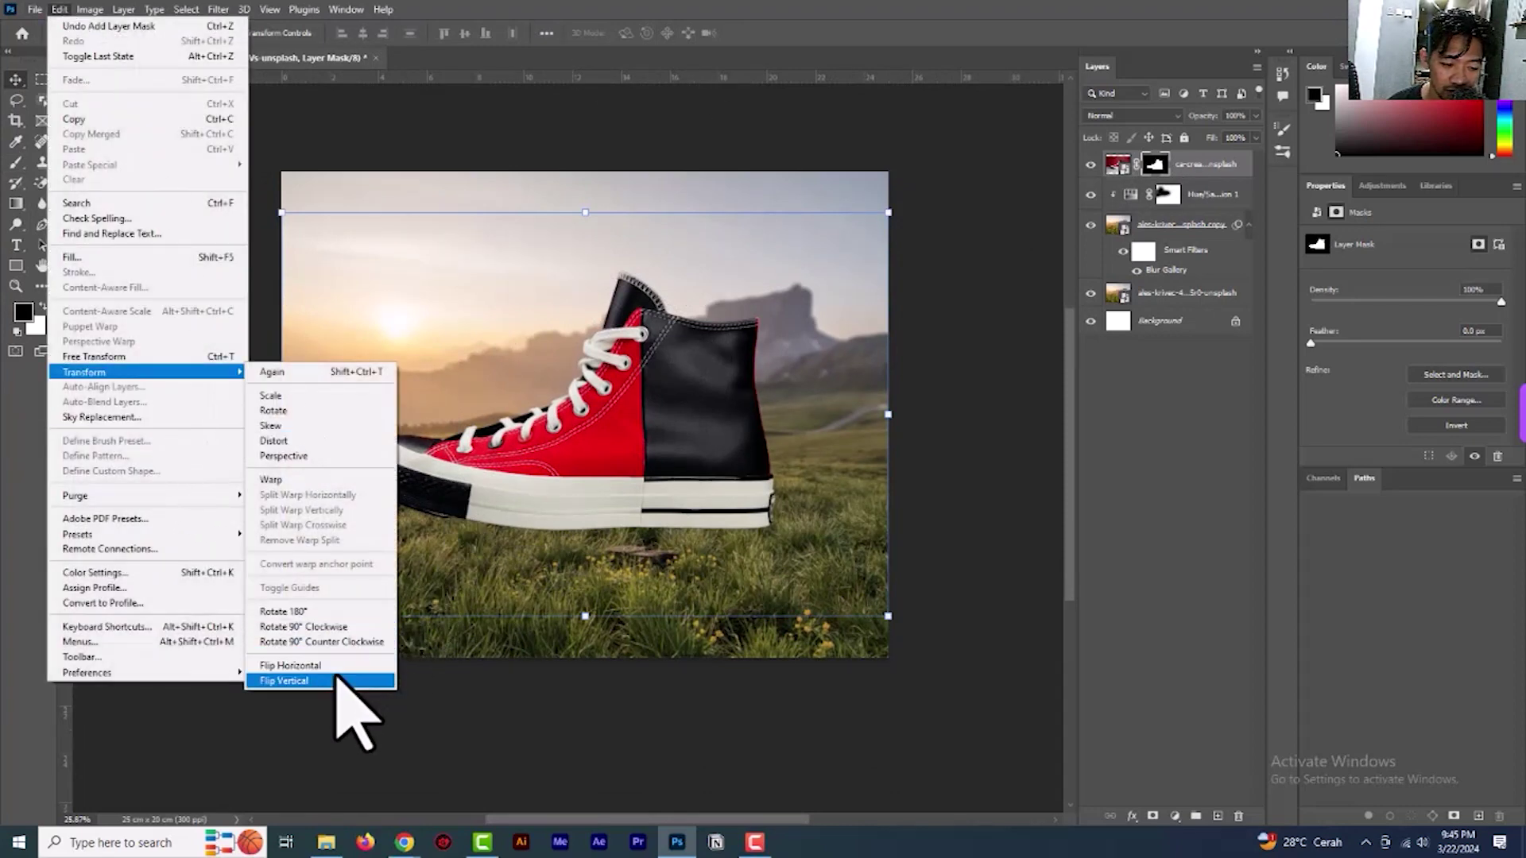
left_click(334, 668)
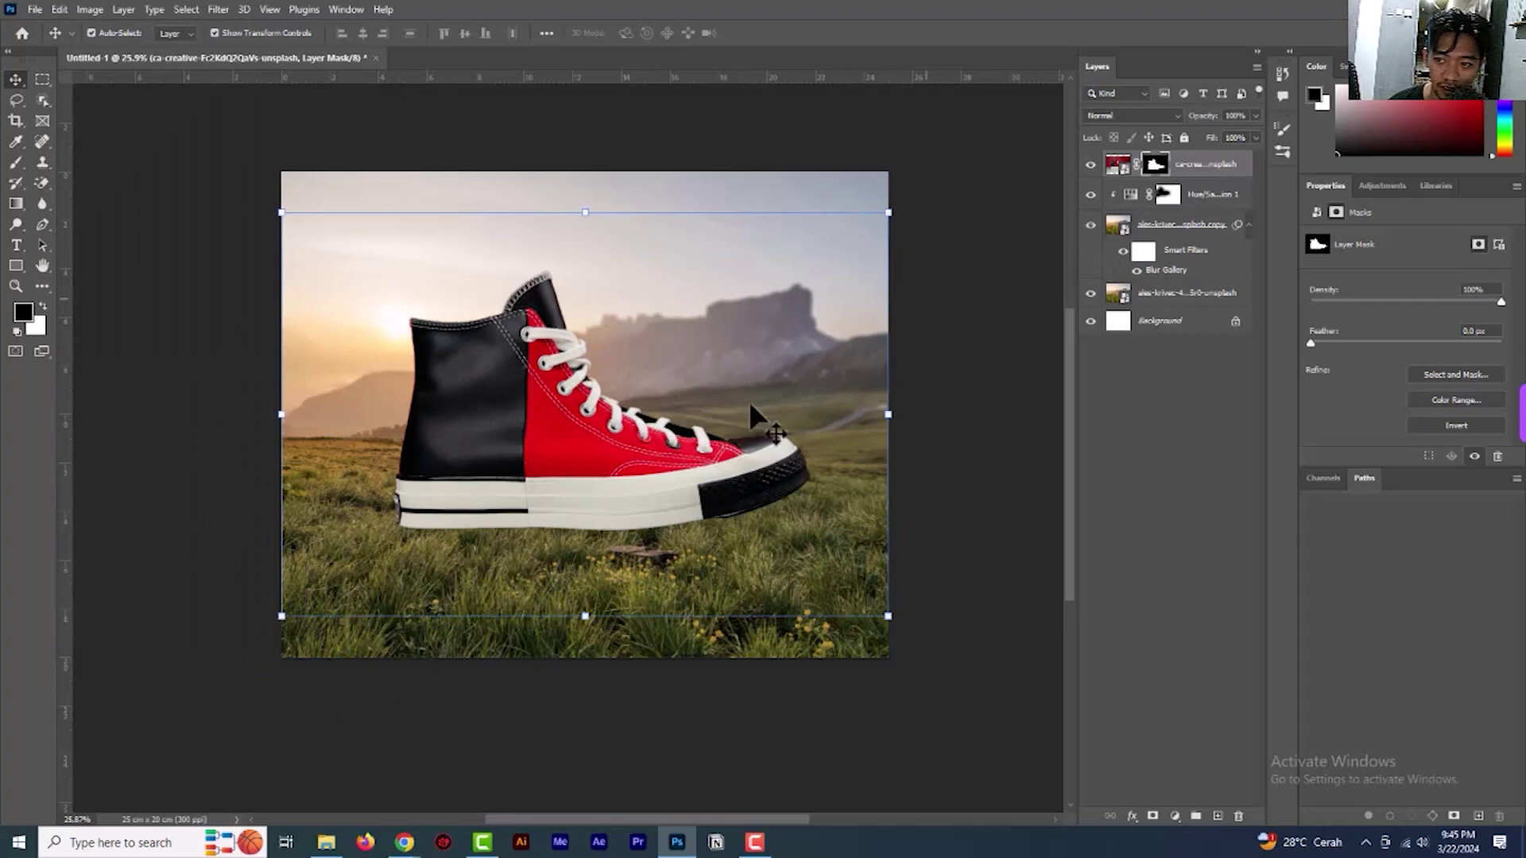
Scale the masked sneaker layer down to about 79% and position it near the centre of the meadow
left_click_drag(884, 211, 787, 294)
left_click_drag(604, 512, 645, 472)
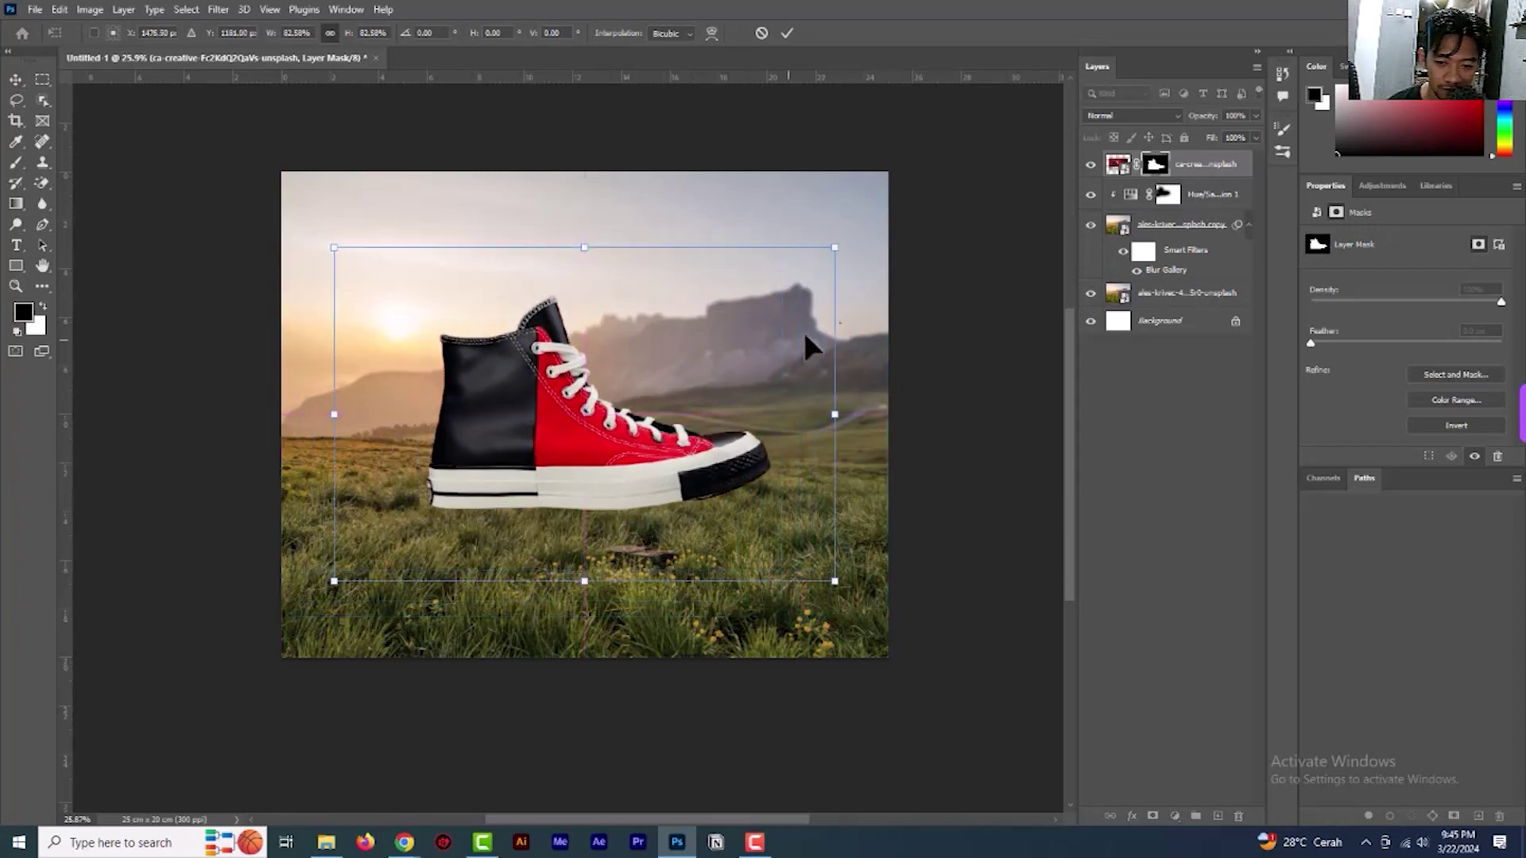
left_click_drag(834, 248, 823, 270)
left_click_drag(663, 455, 663, 448)
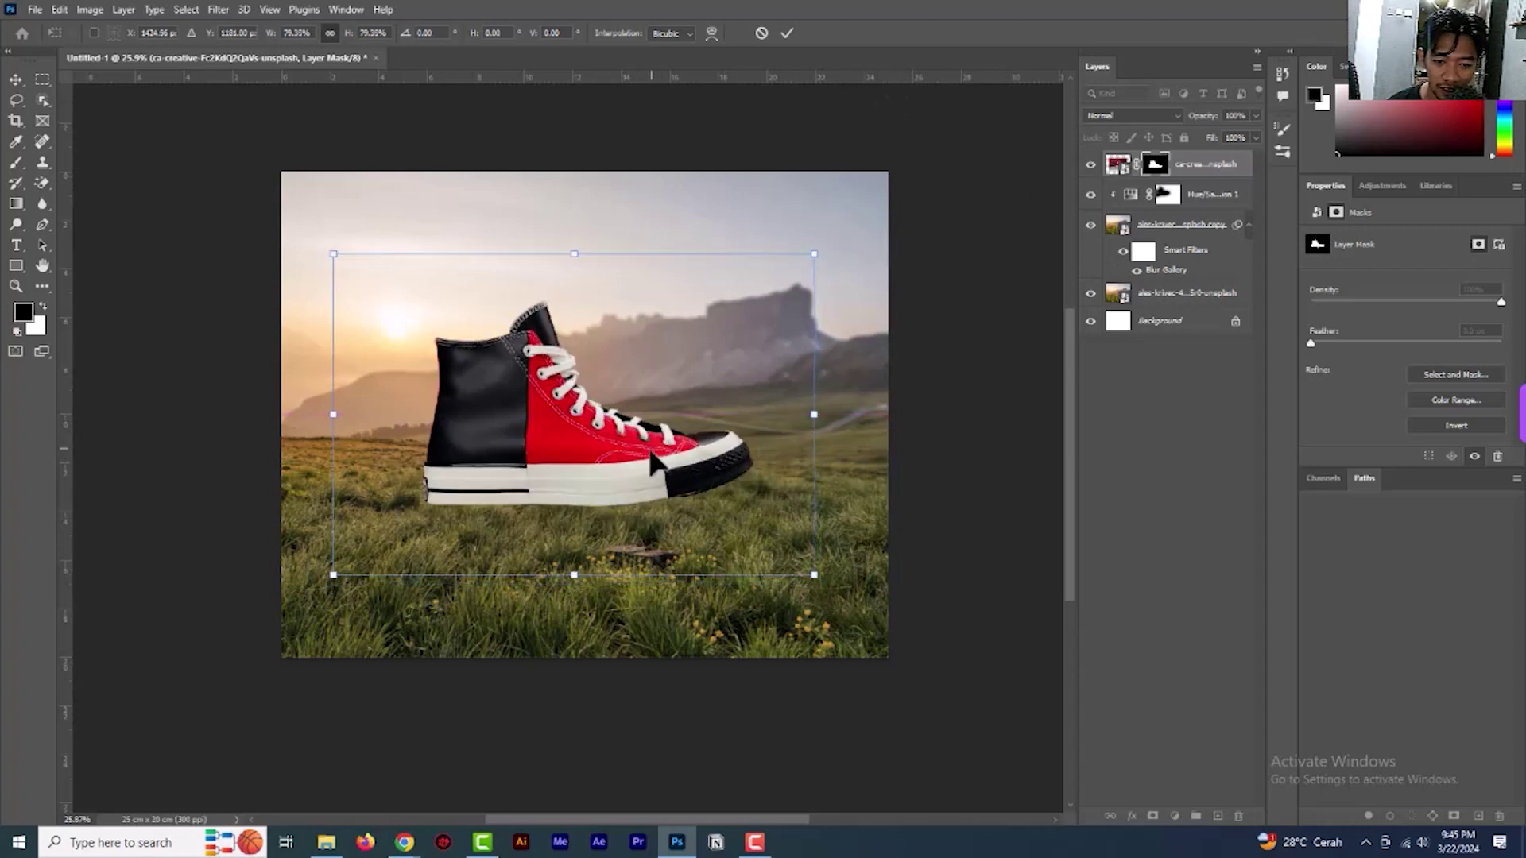
left_click(786, 32)
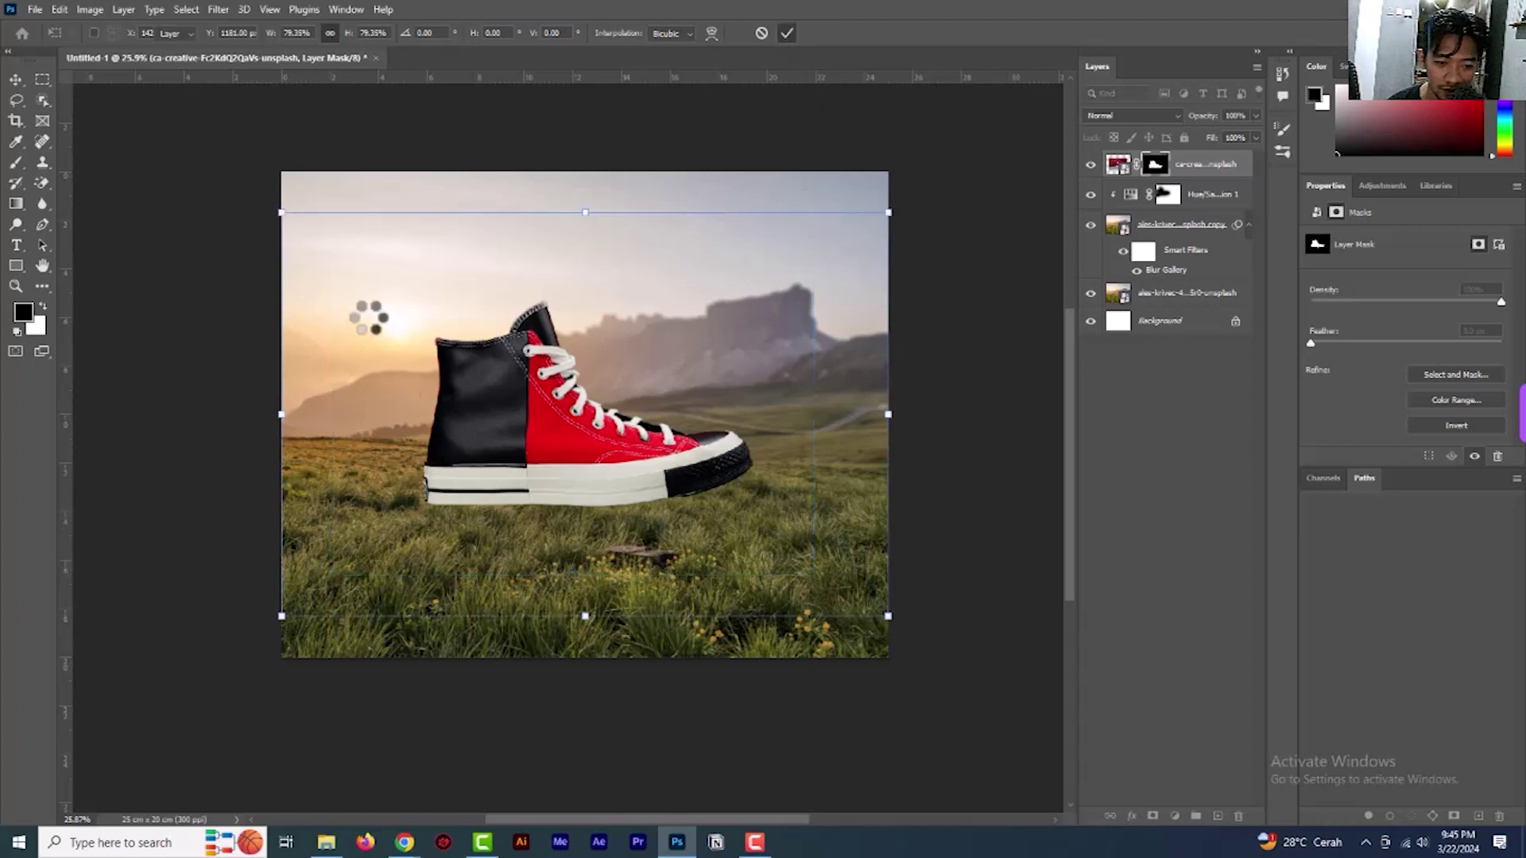
Set up the Brush tool with the char_grass9.png tip for painting on the sneaker's mask
left_click(16, 162)
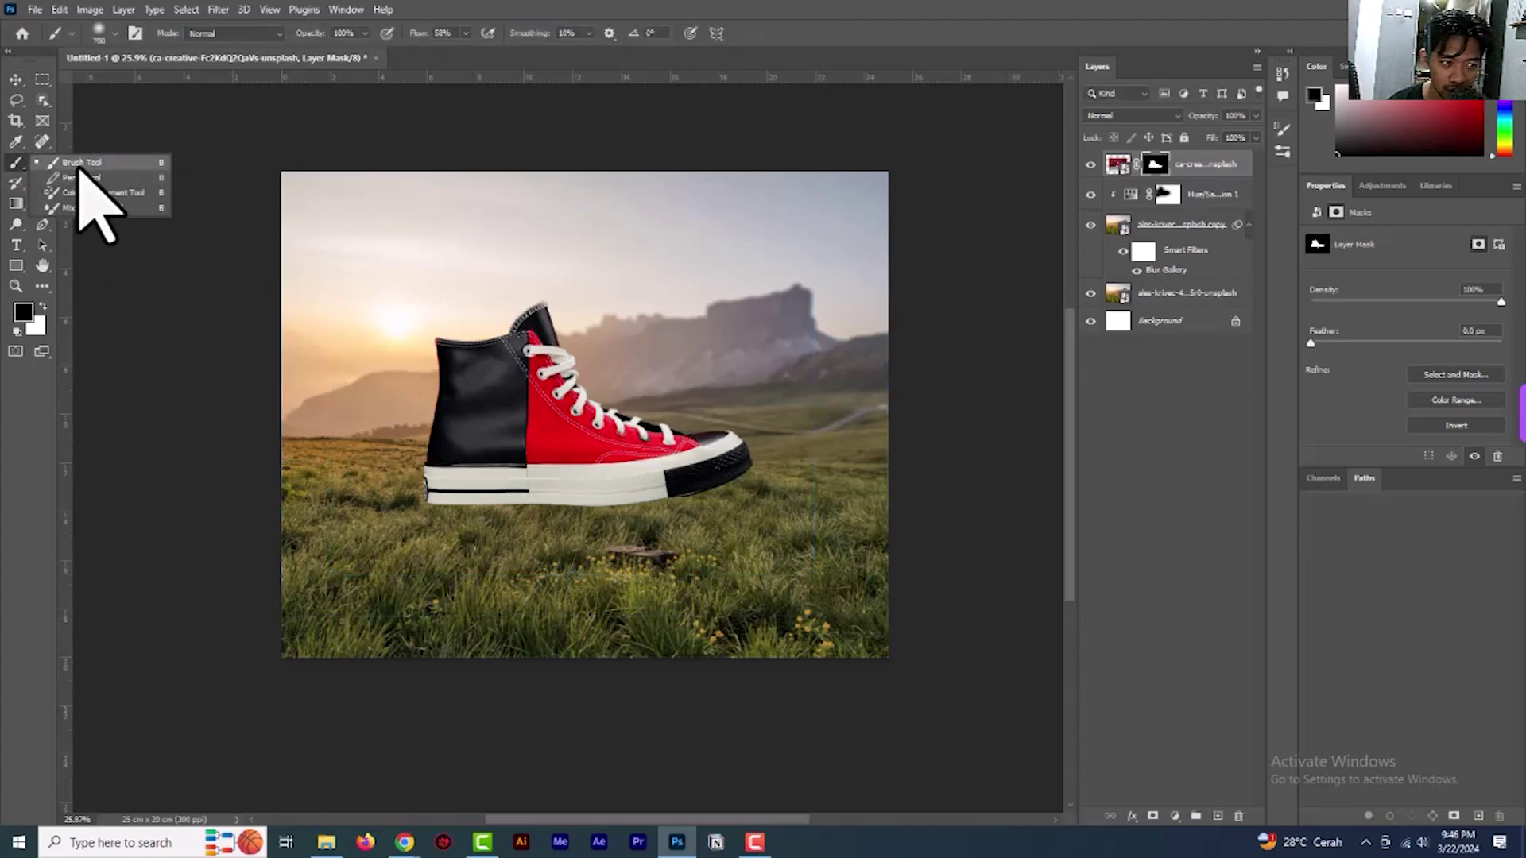
left_click(79, 164)
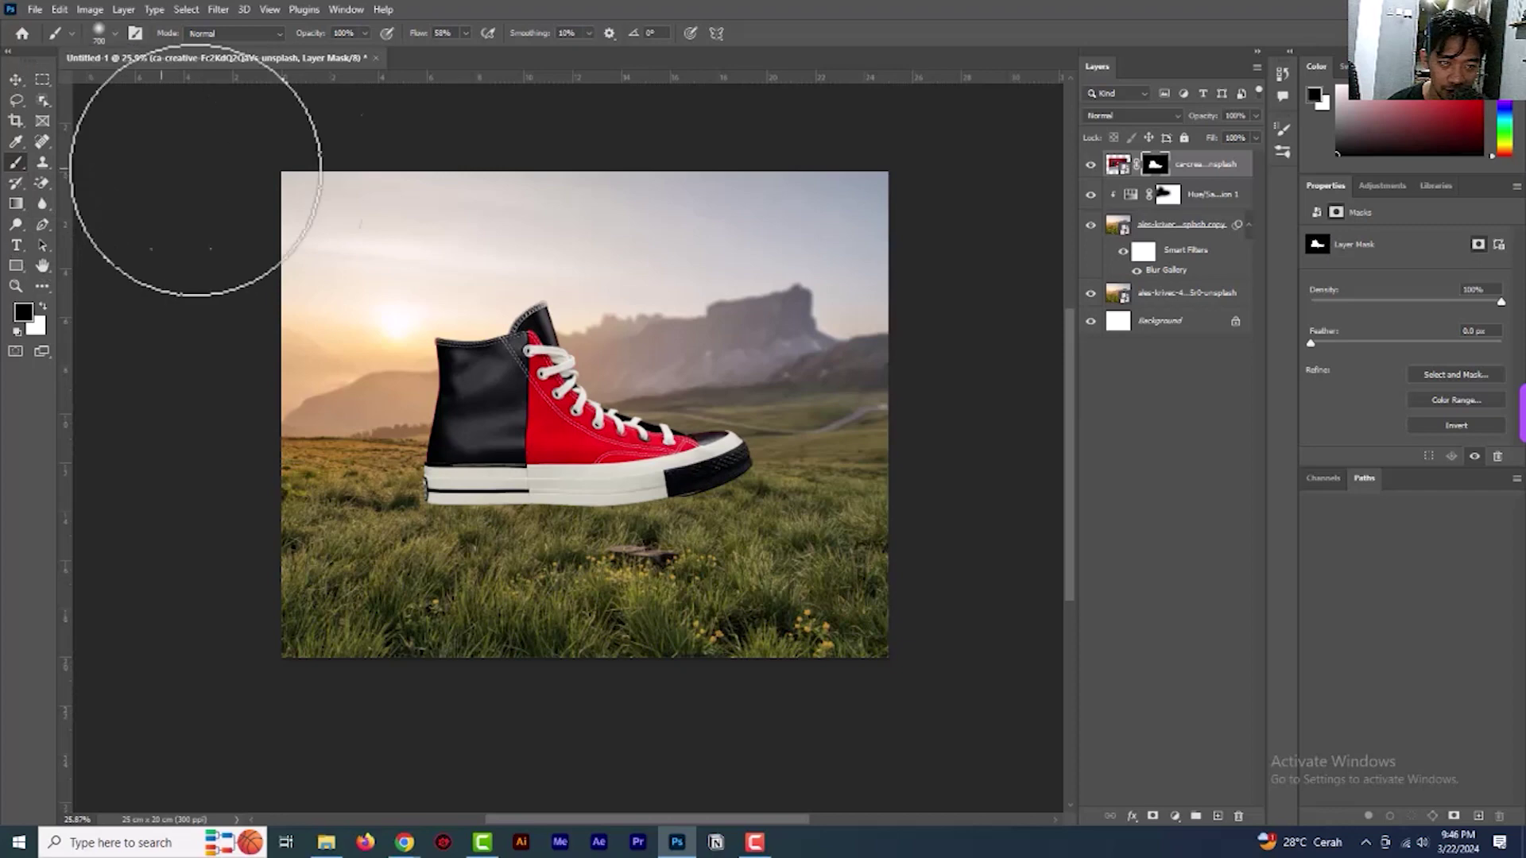
left_click(1282, 129)
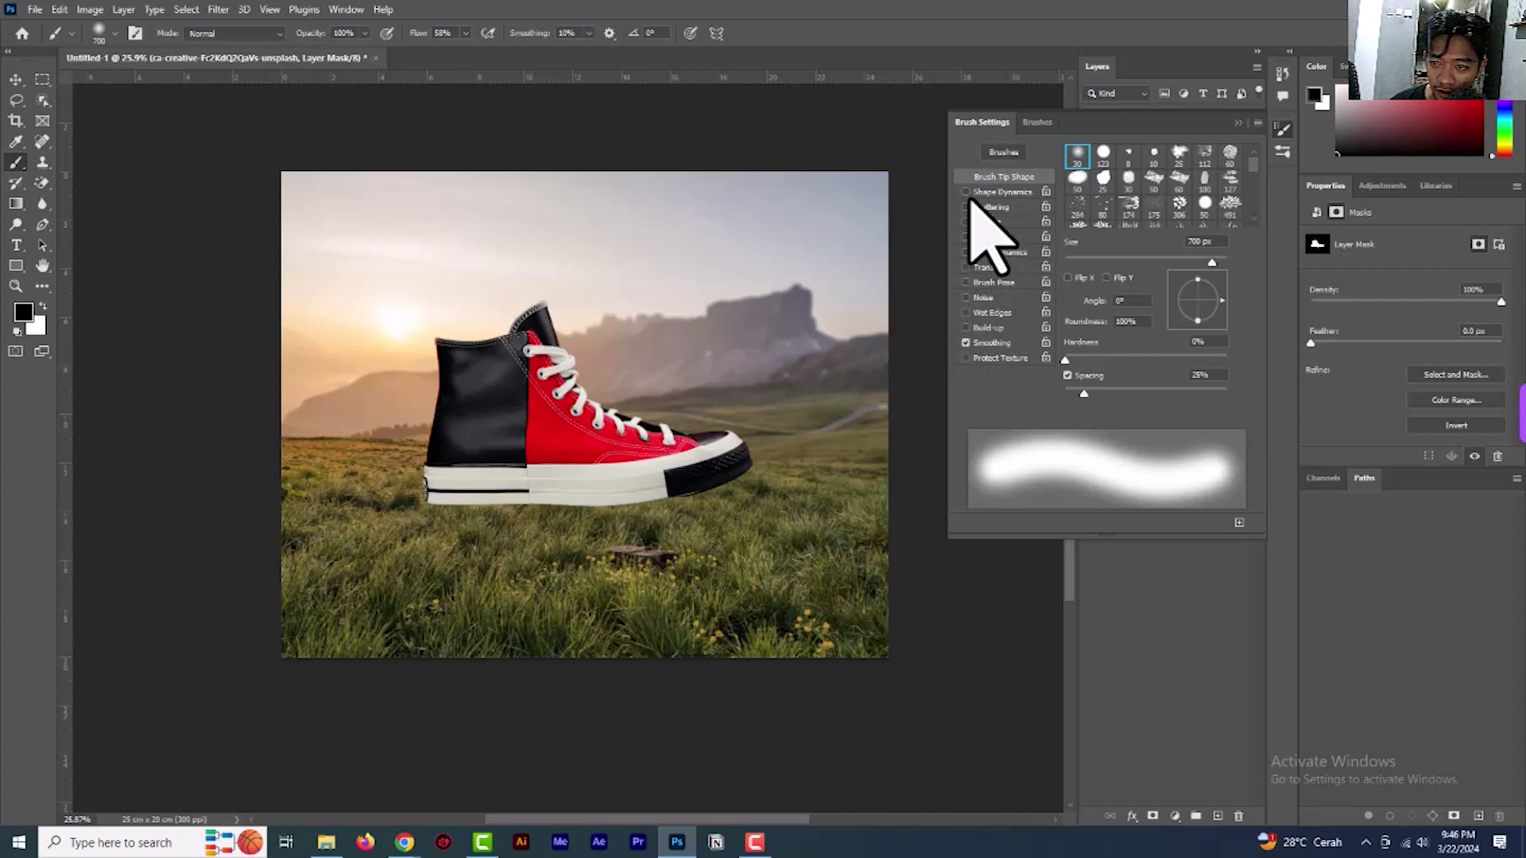
left_click(1031, 121)
scroll(993, 329, "up", 5)
scroll(1083, 415, "down", 3)
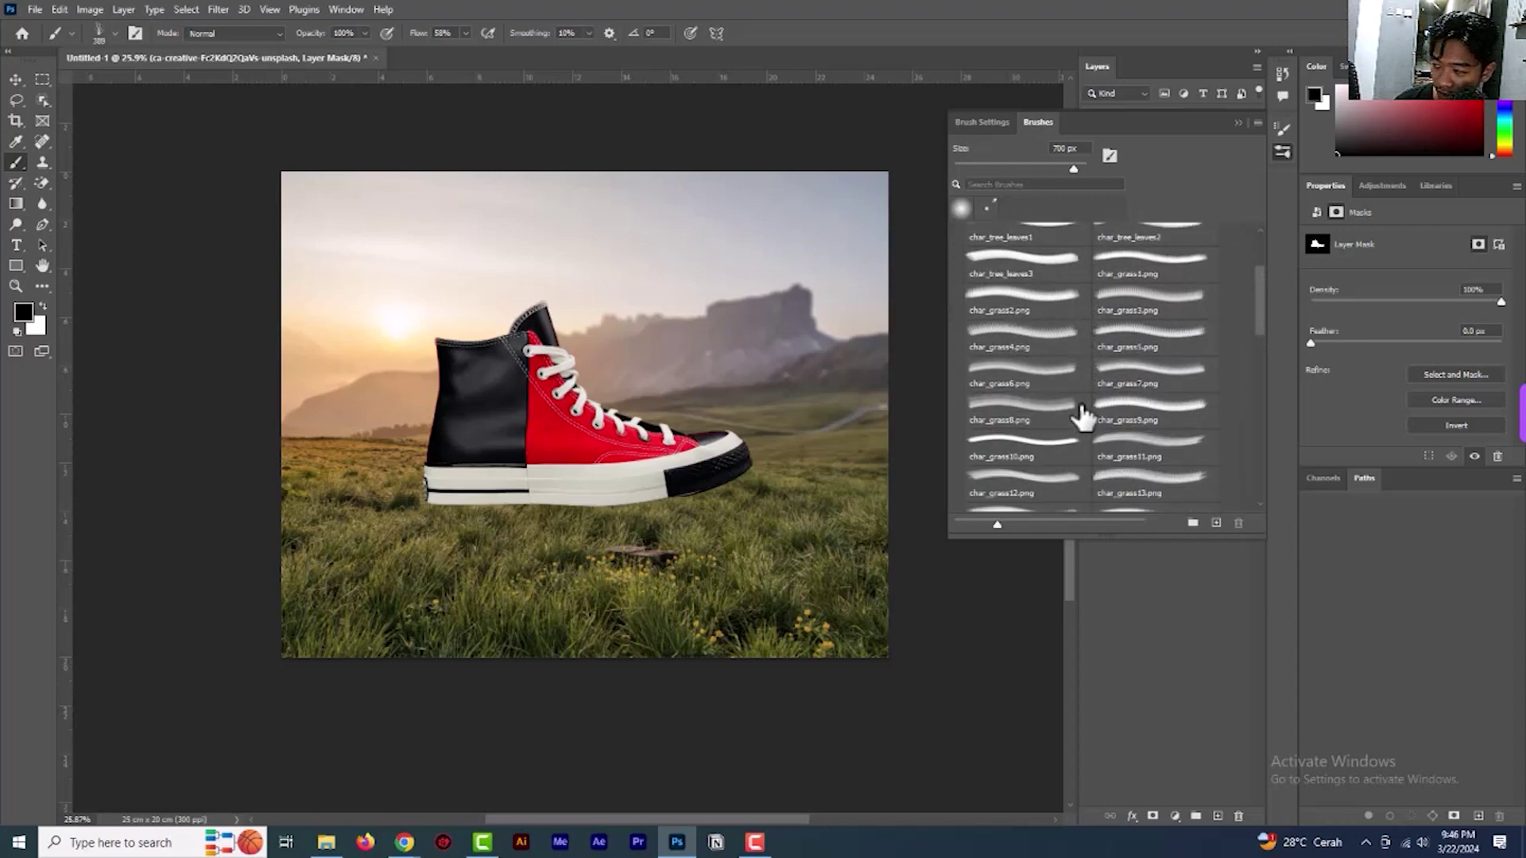
left_click(1113, 417)
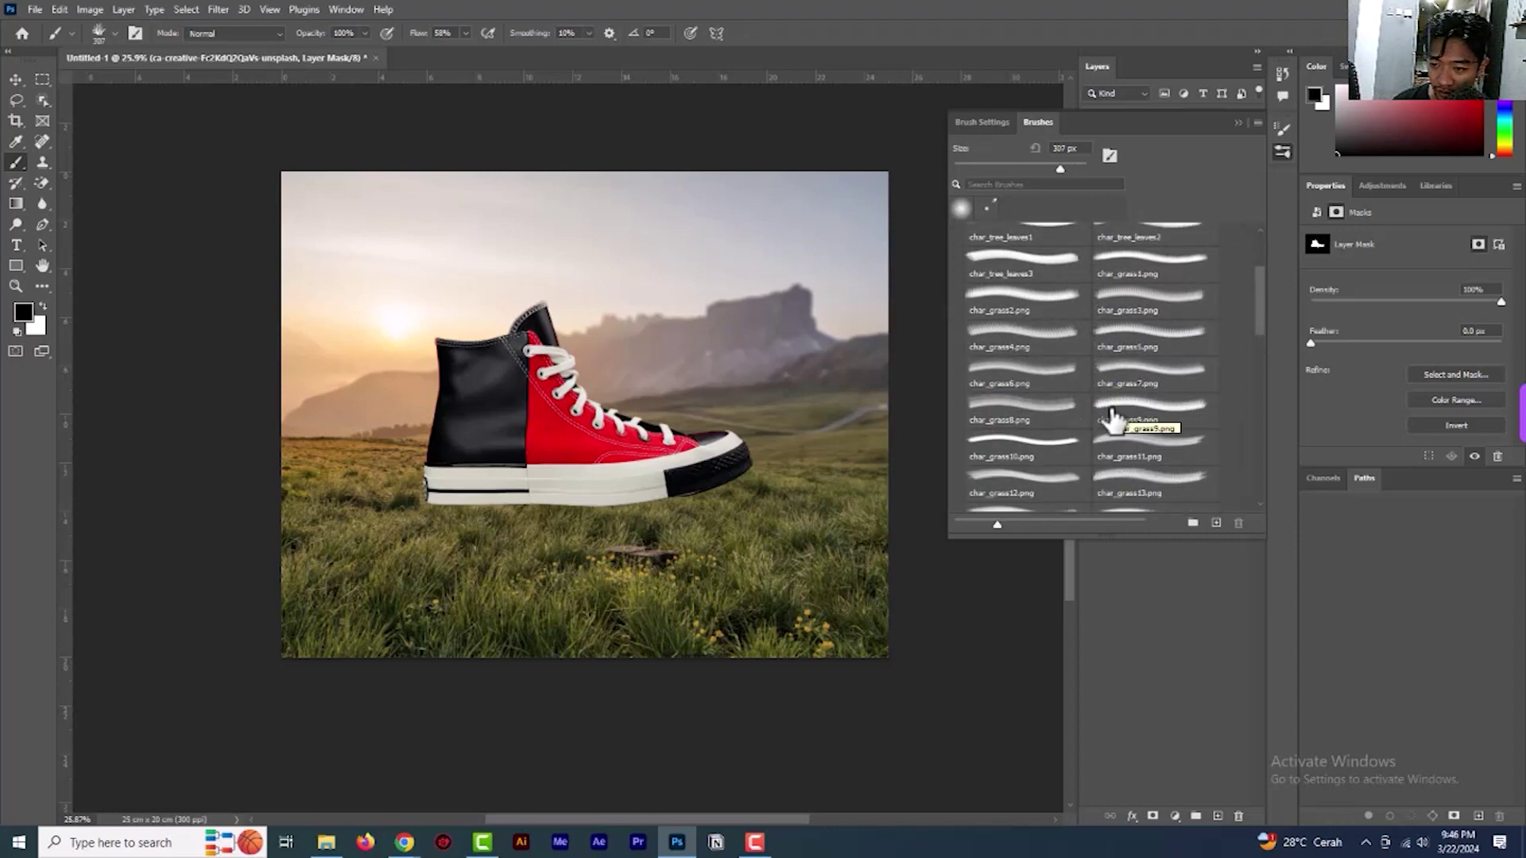
Compare the char_grass8.png and char_grass10.png tips, and settle on char_grass4.png as the brush tip
left_click(1008, 415)
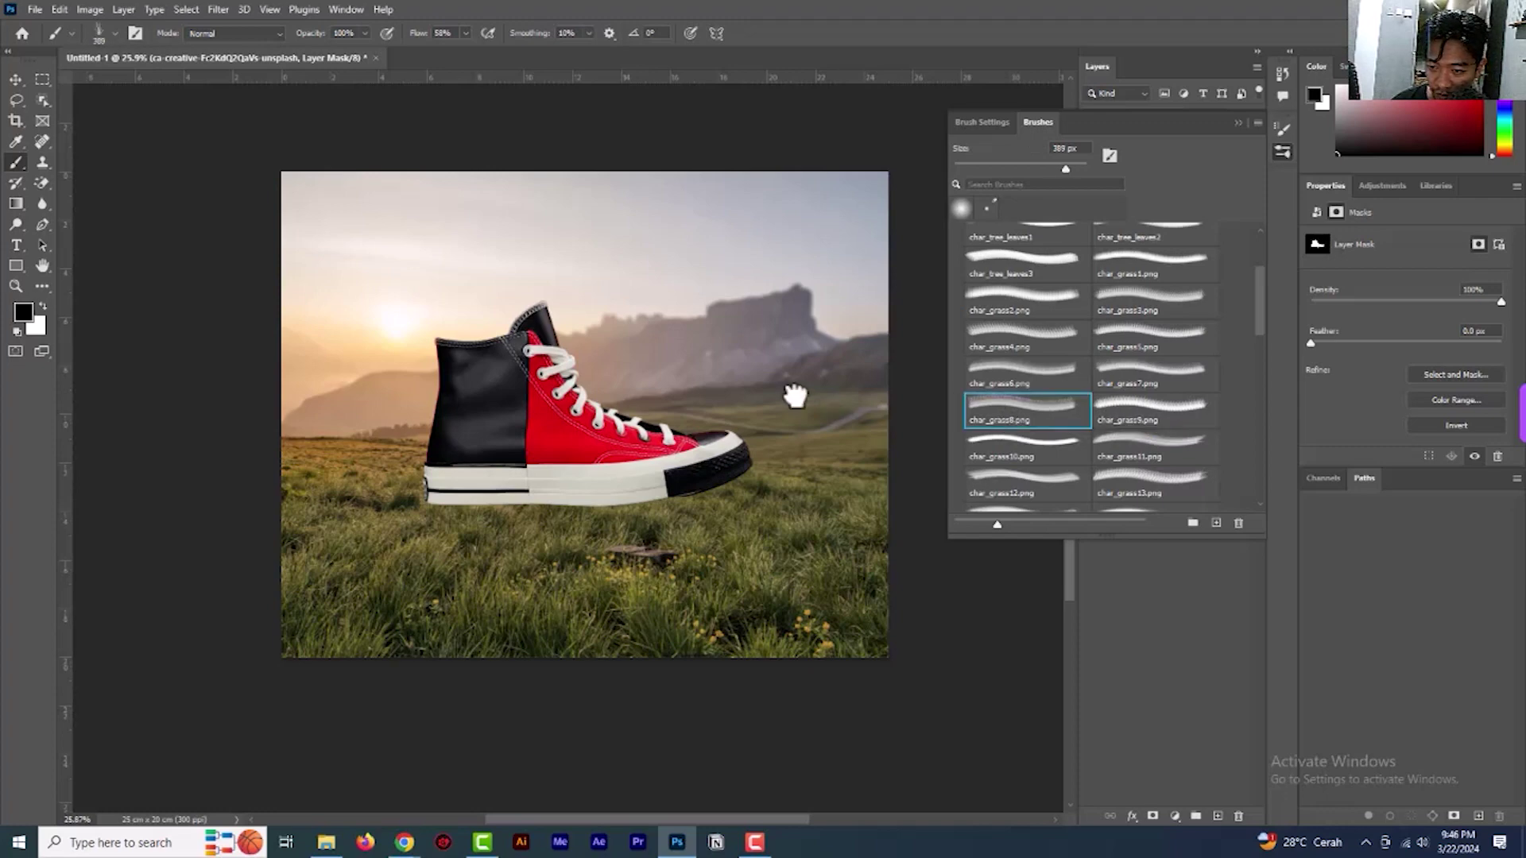
left_click(1009, 452)
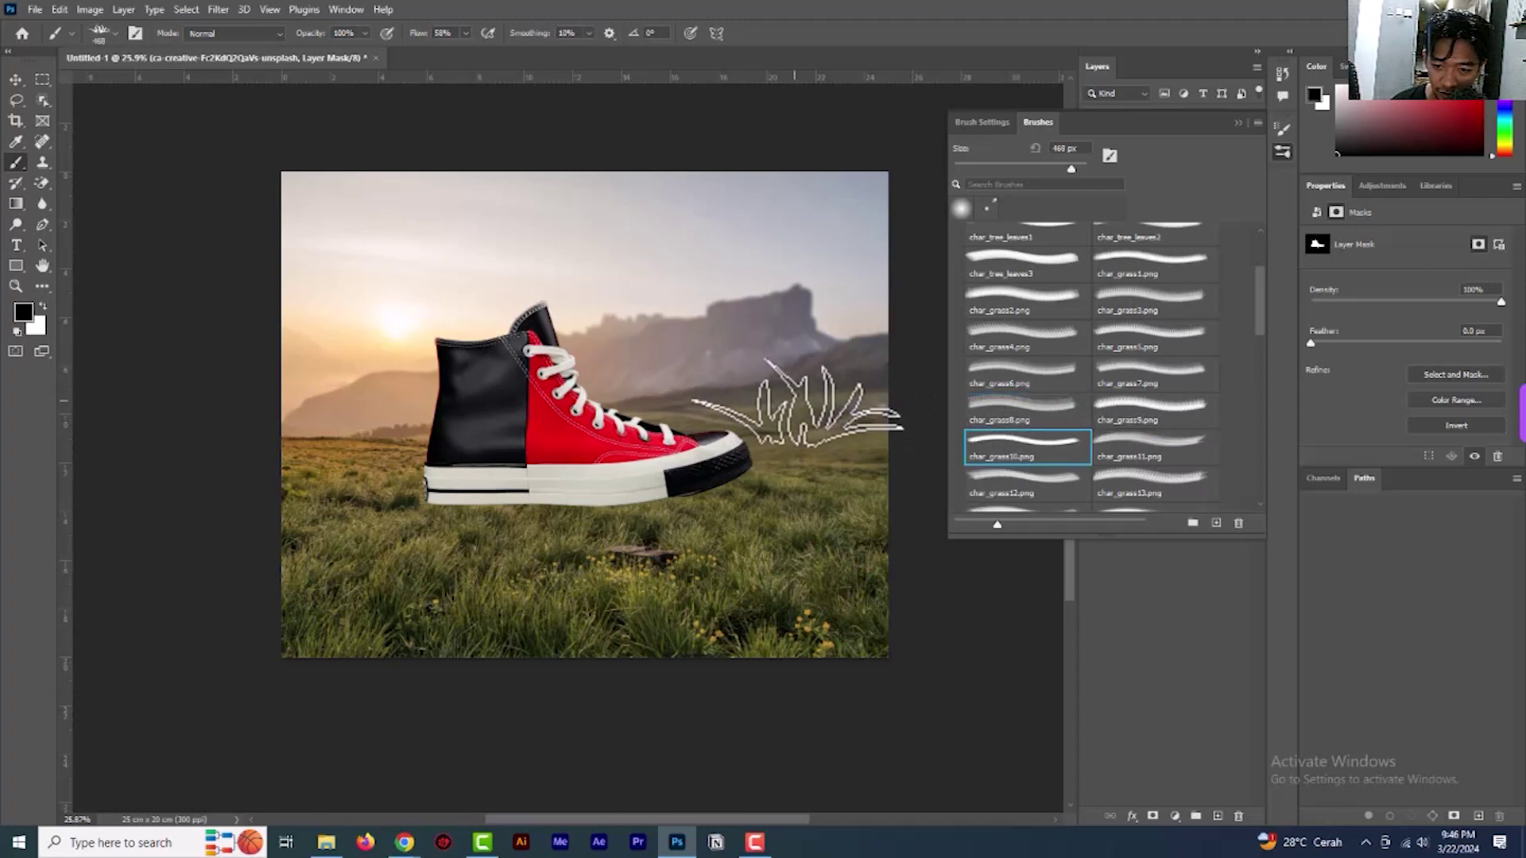
left_click(1023, 335)
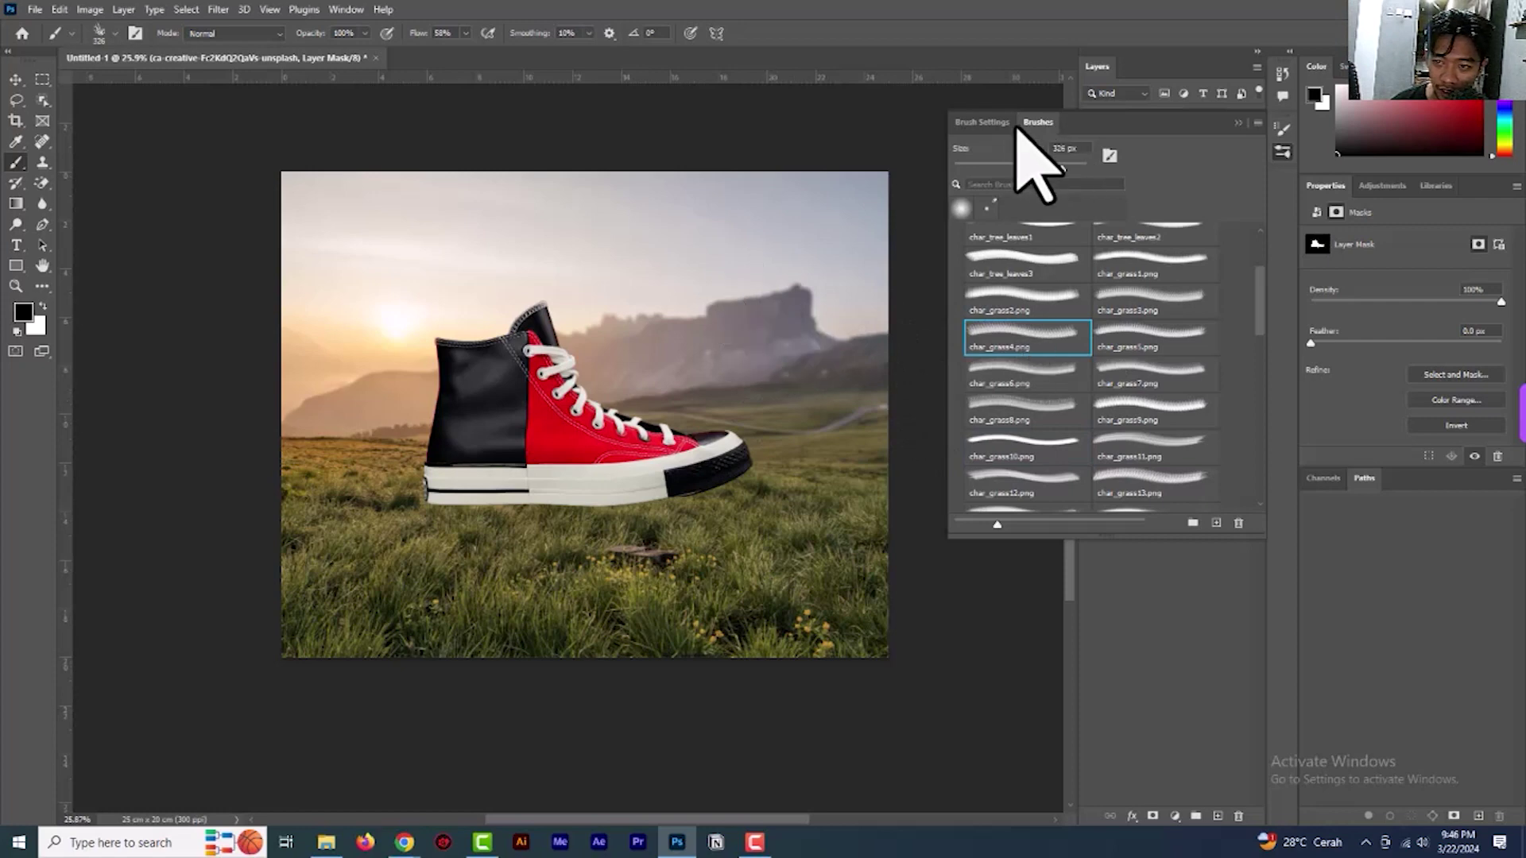
Enable Shape Dynamics for the grass brush with Angle Jitter at 9%, keeping Scattering turned off
left_click(980, 124)
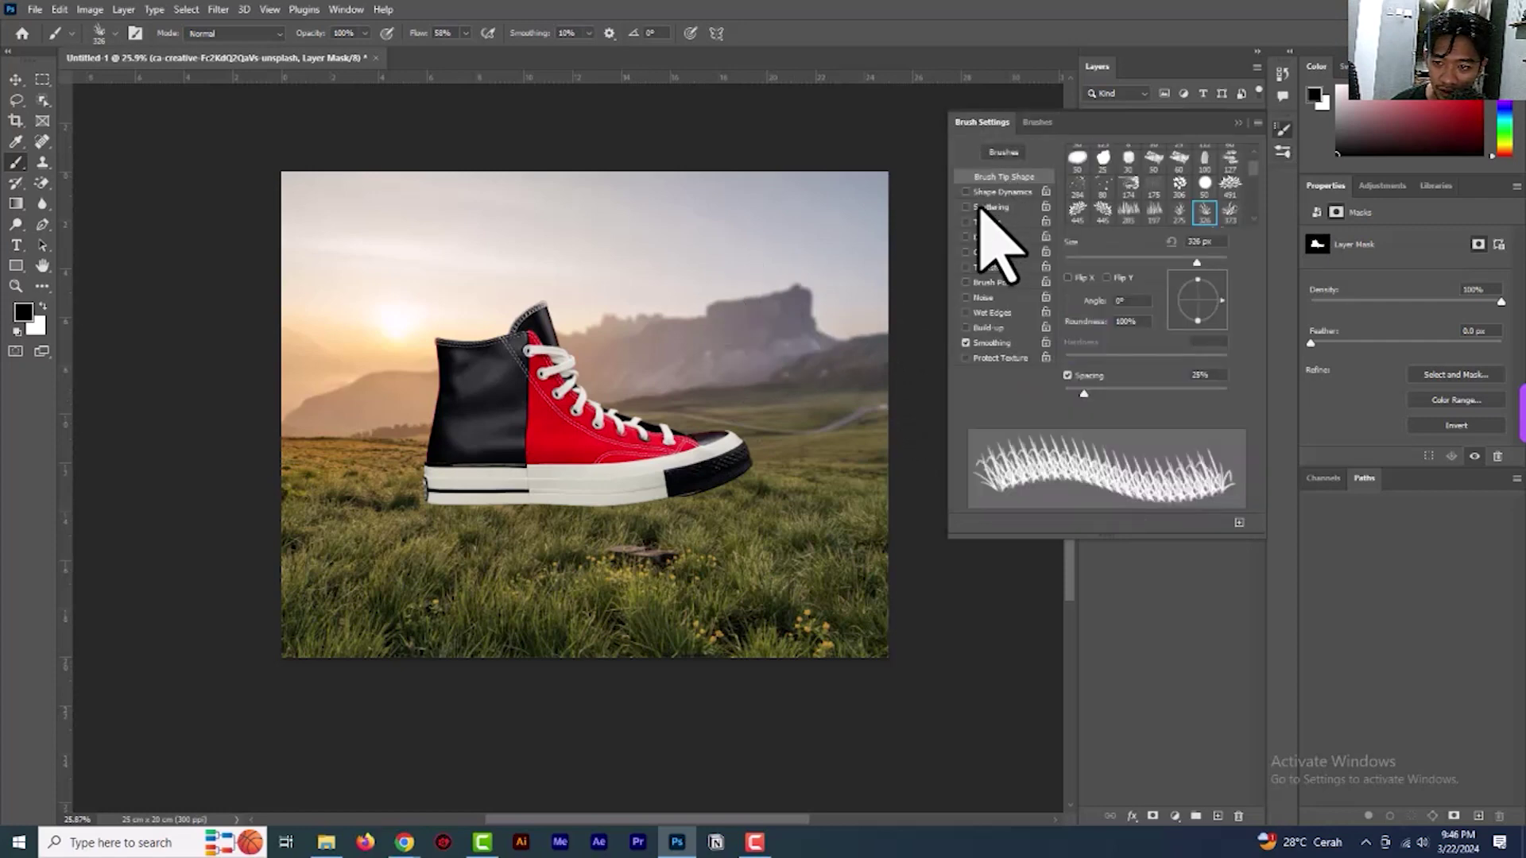
left_click(979, 208)
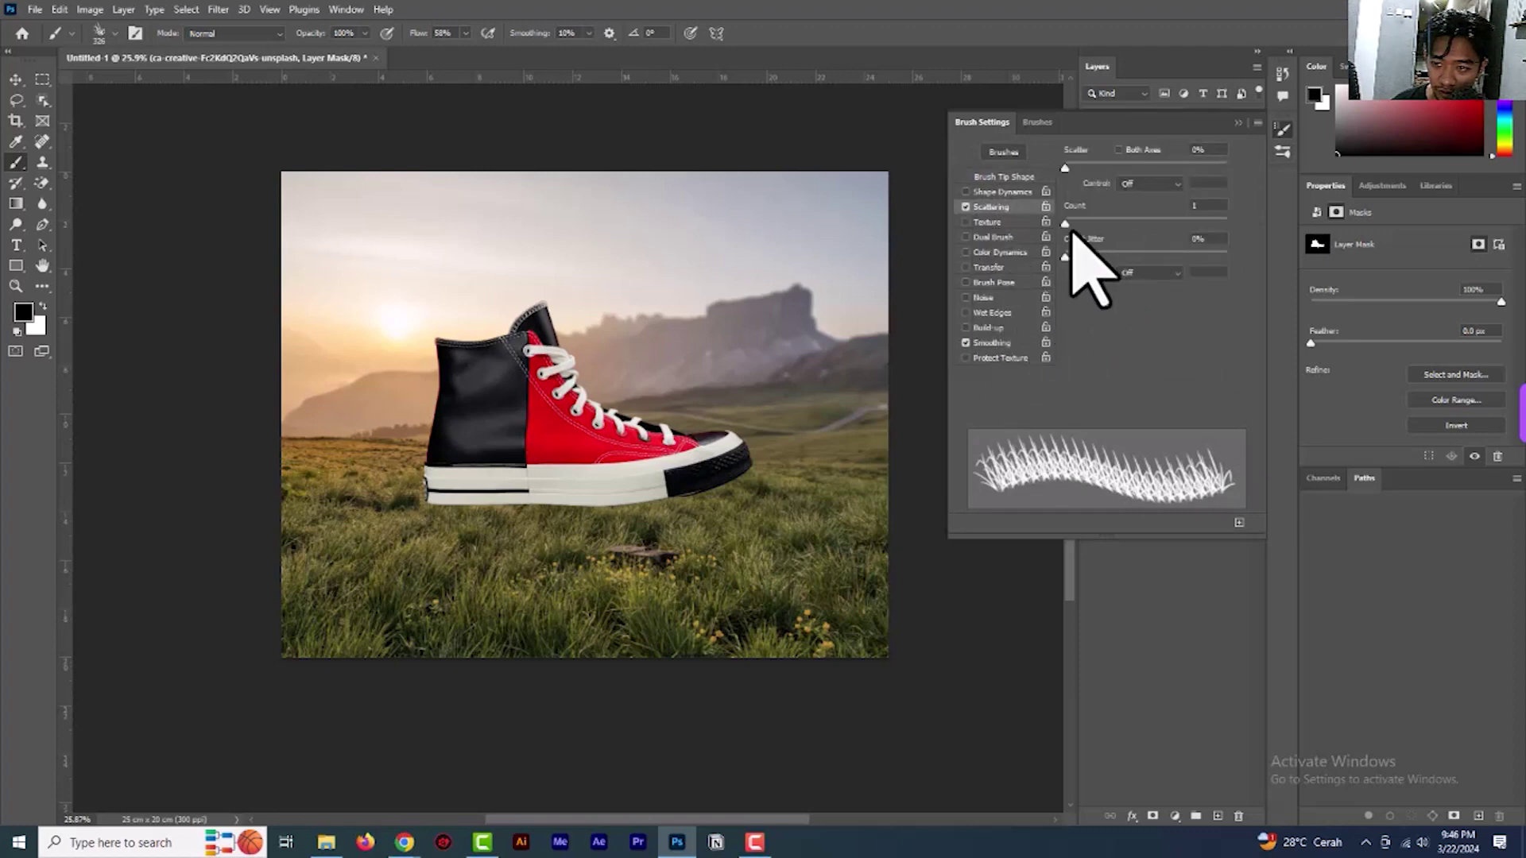
left_click(990, 194)
left_click(982, 208)
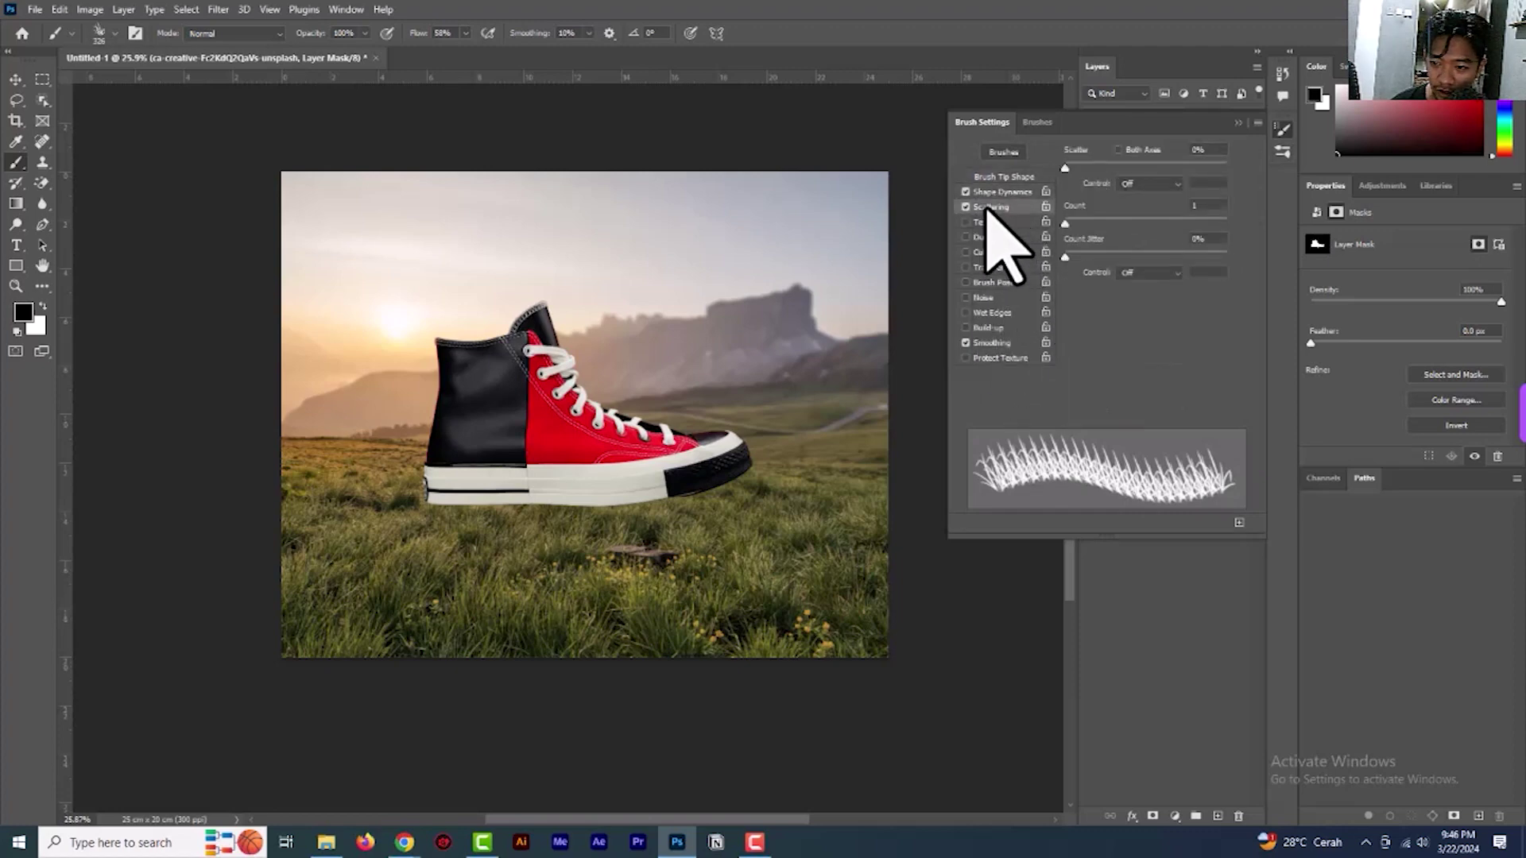
left_click(966, 206)
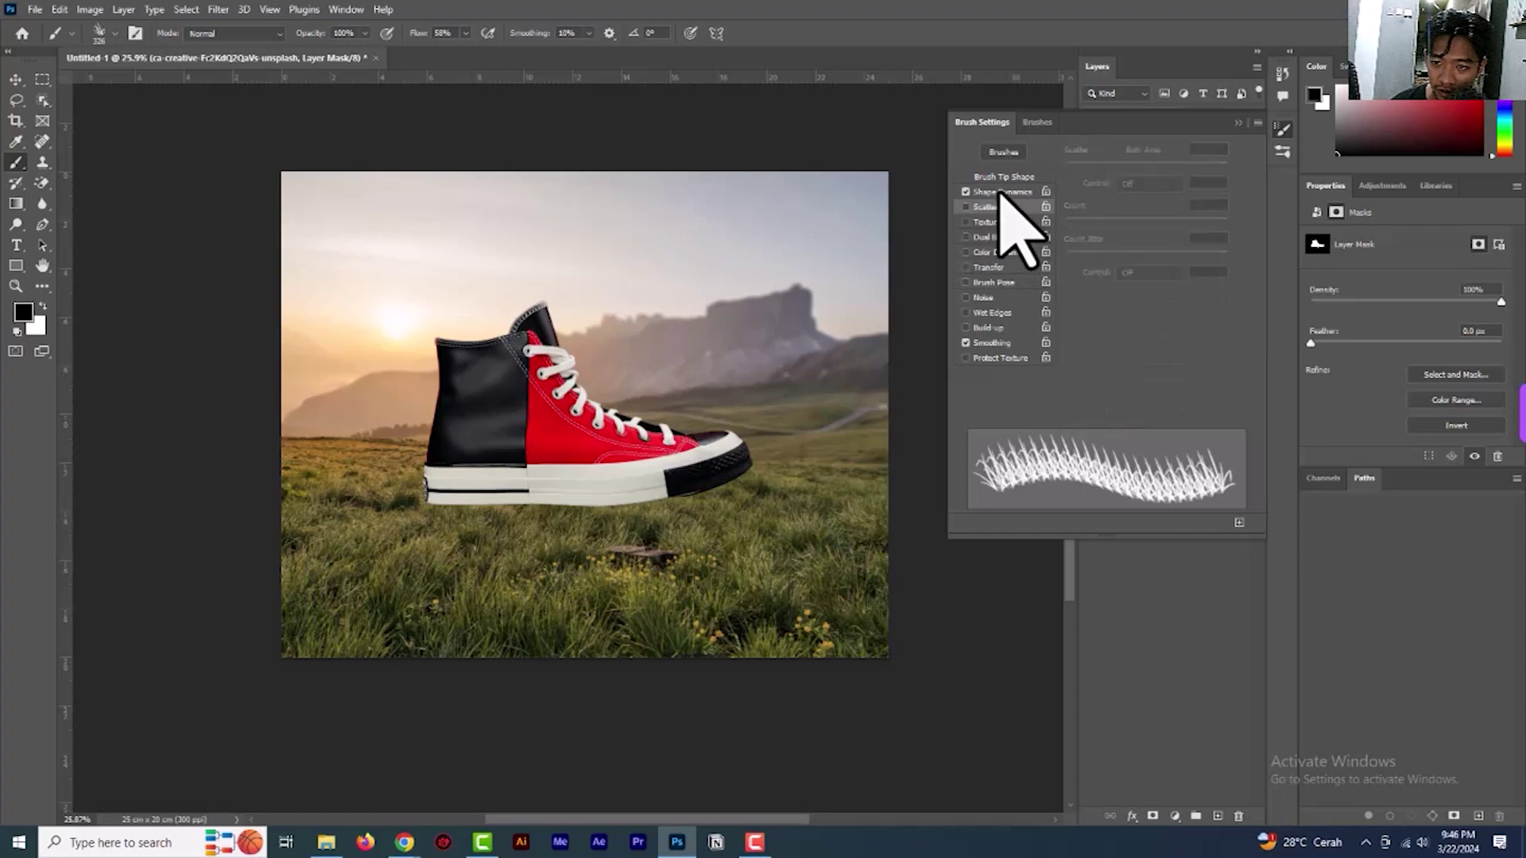
left_click(990, 194)
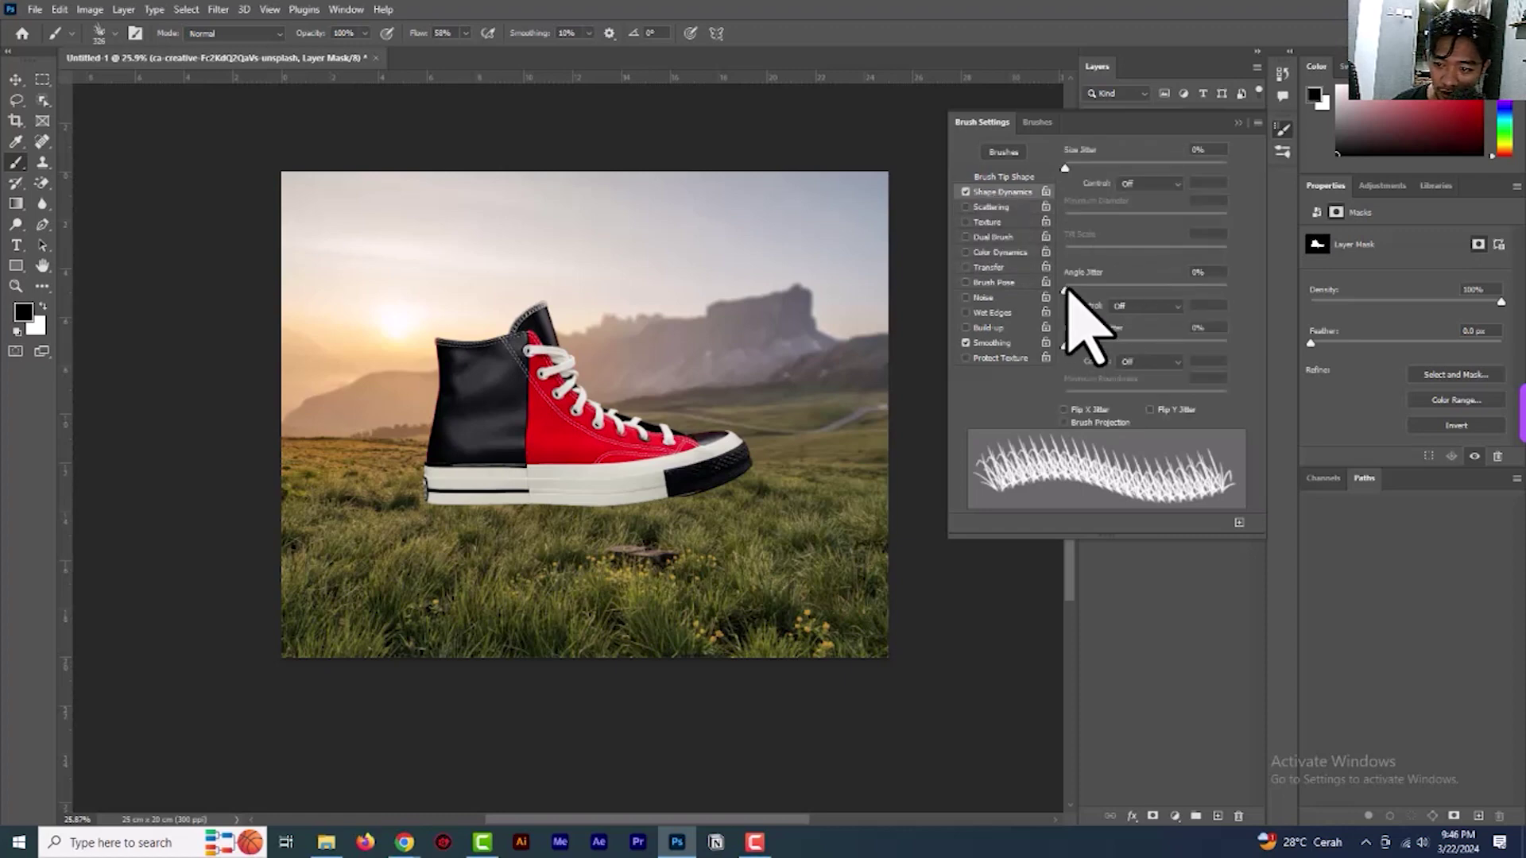
left_click_drag(1068, 288, 1071, 289)
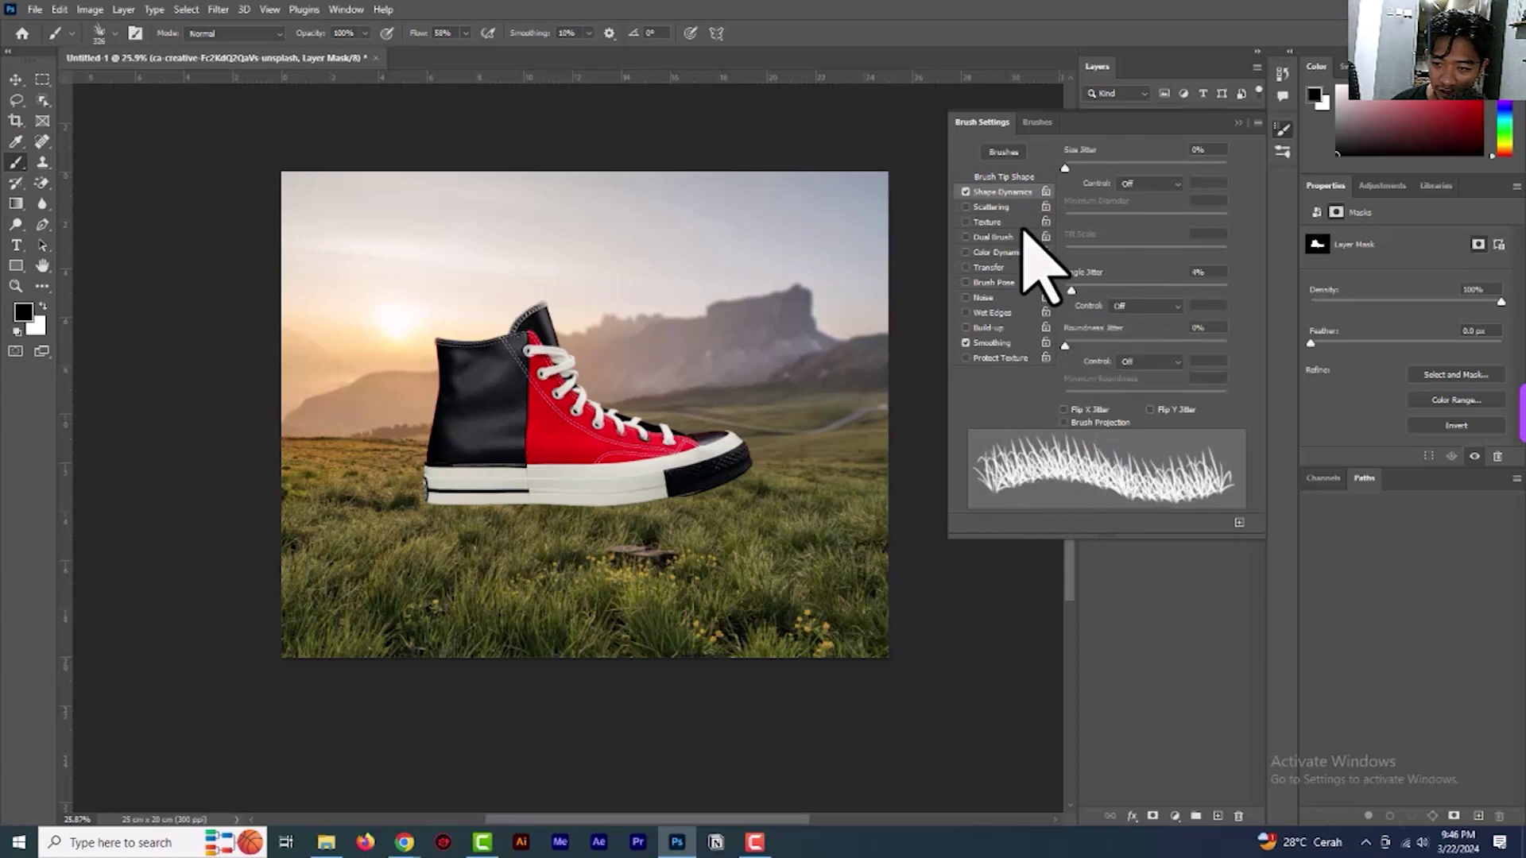
left_click_drag(1071, 290, 1012, 459)
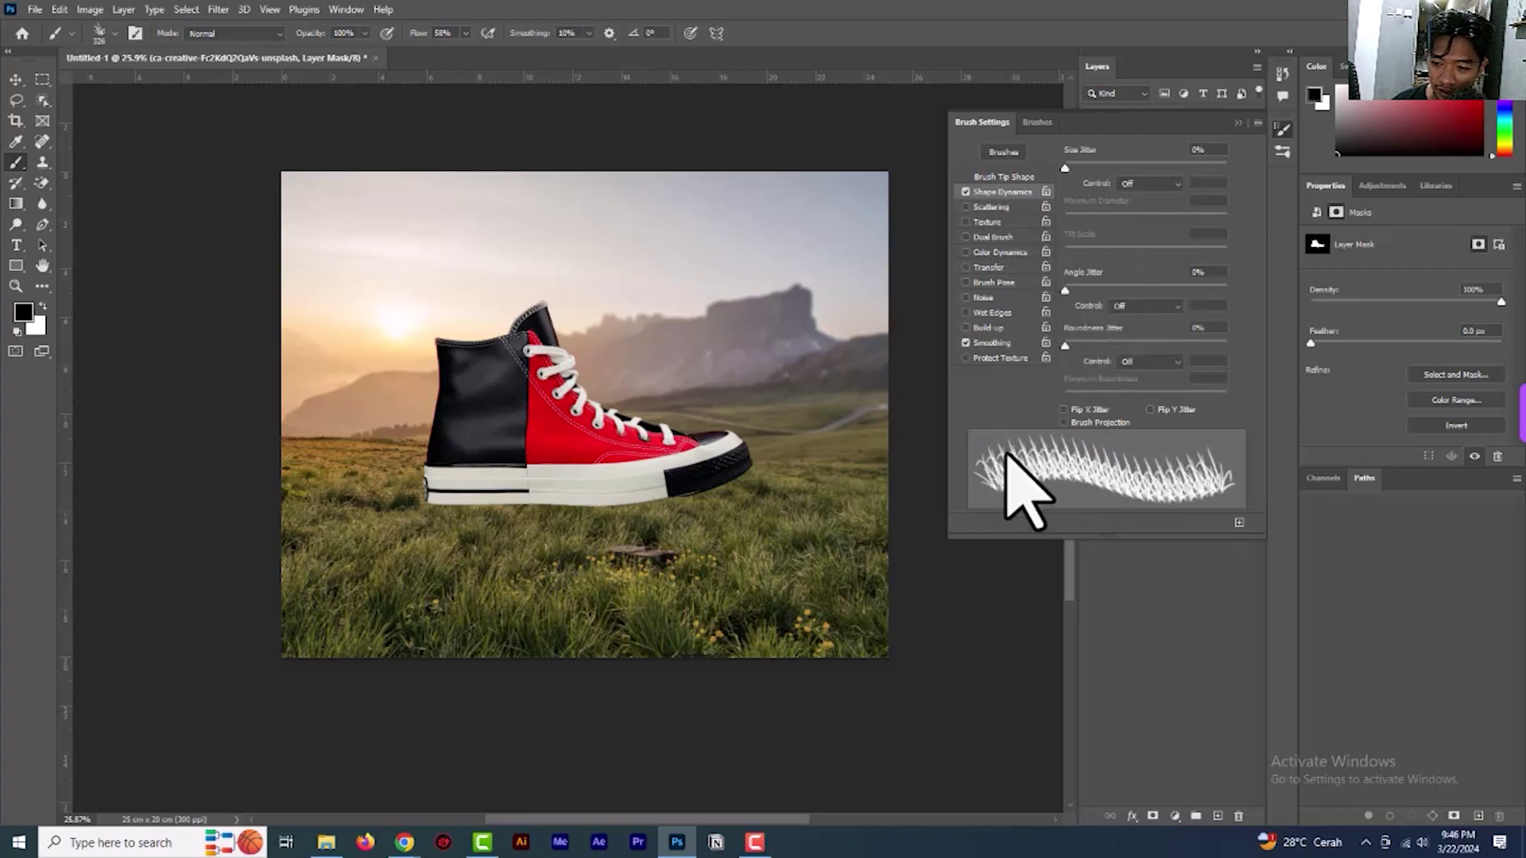
left_click_drag(1065, 290, 1082, 293)
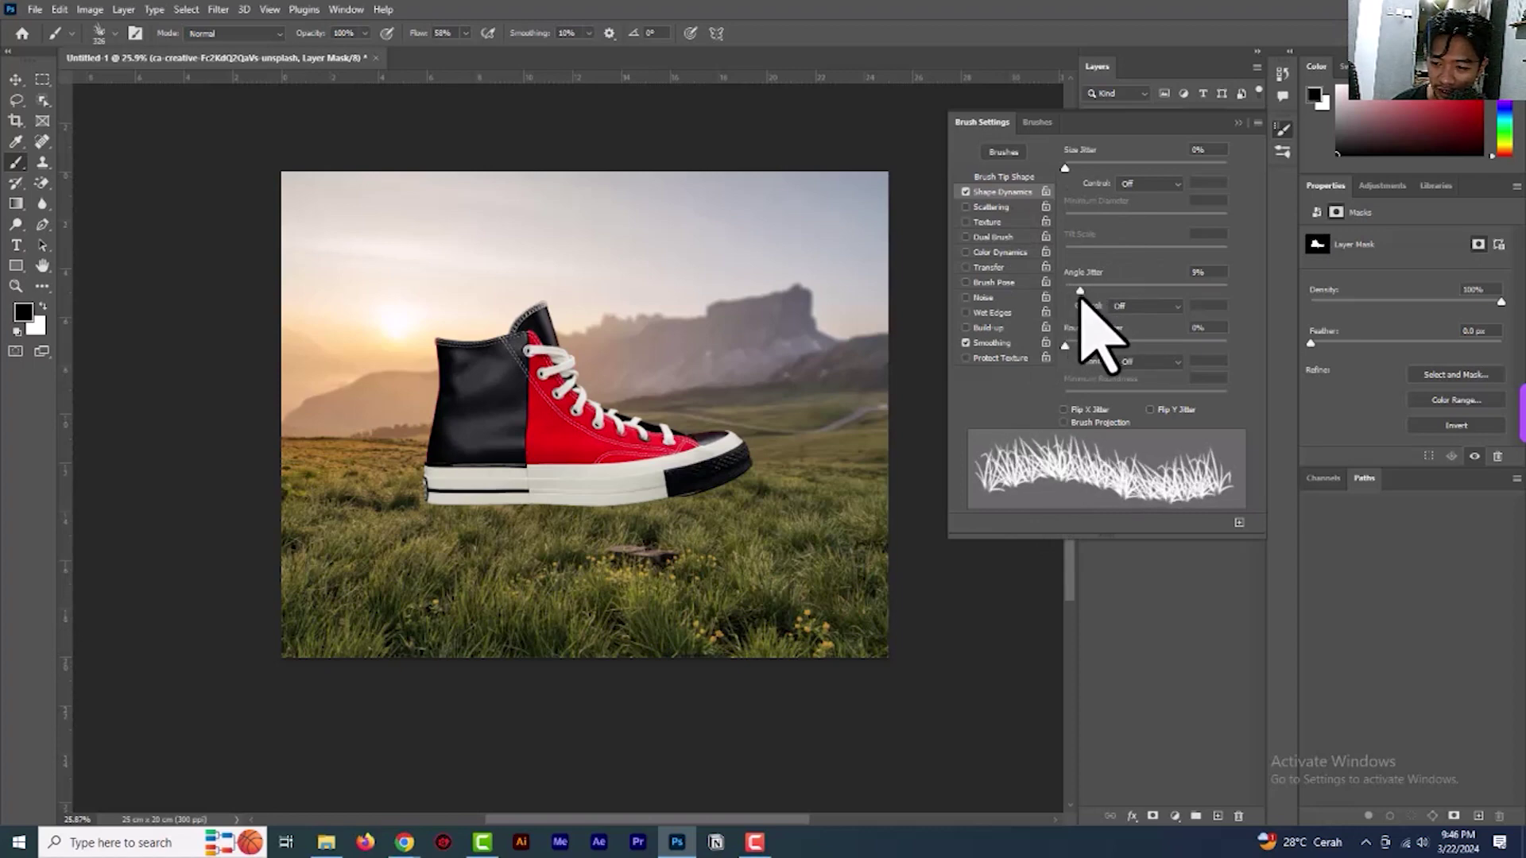
left_click(1236, 125)
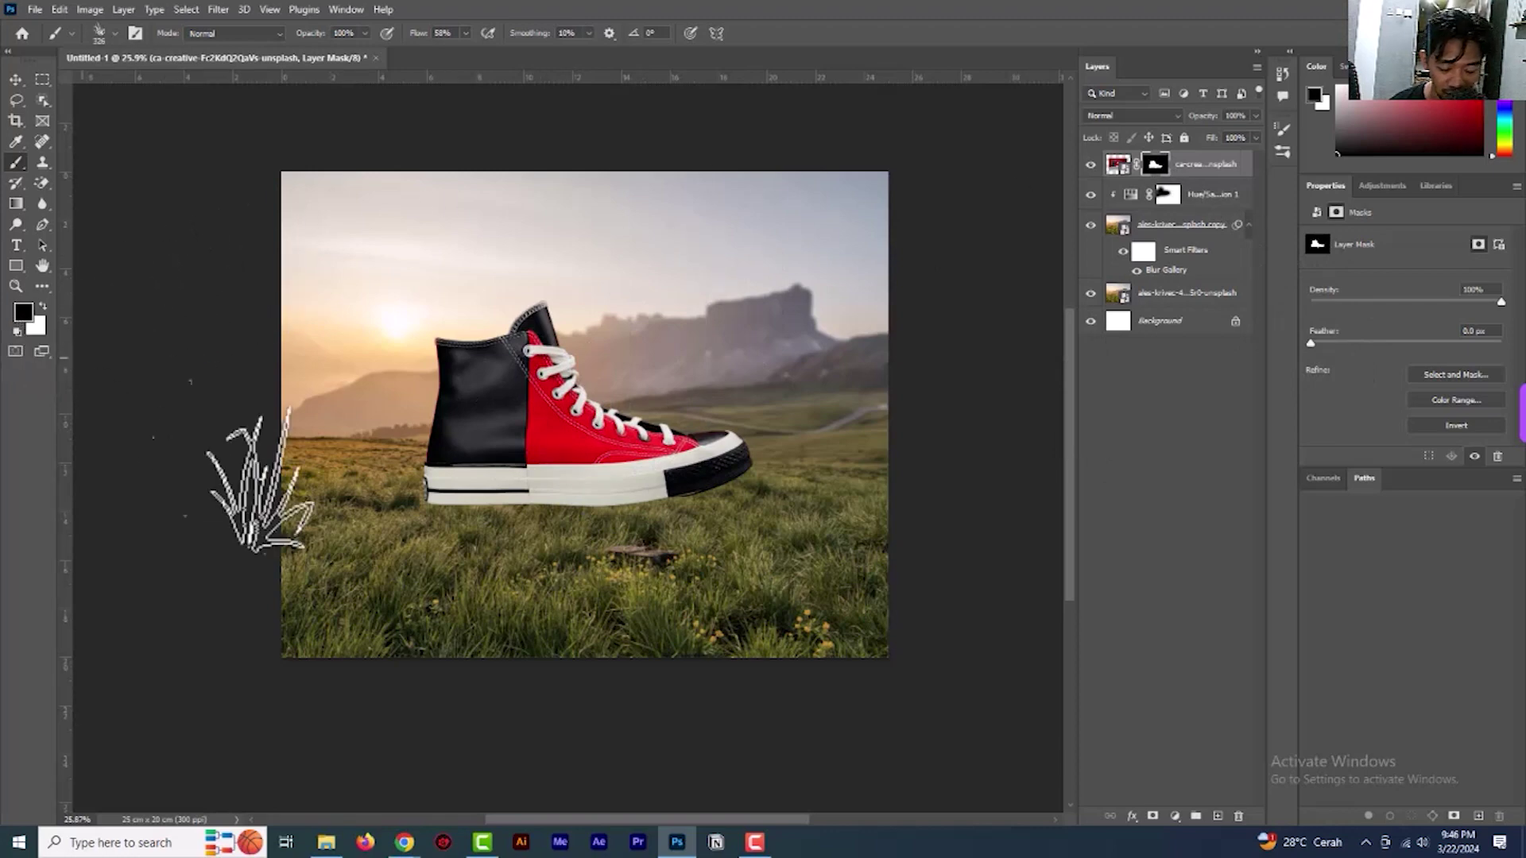
Reduce the grass brush to about 60 px and paint black on the sneaker's mask along the sole's lower edge, from the heel forward
scroll(445, 522, "up", 1)
scroll(454, 511, "up", 8)
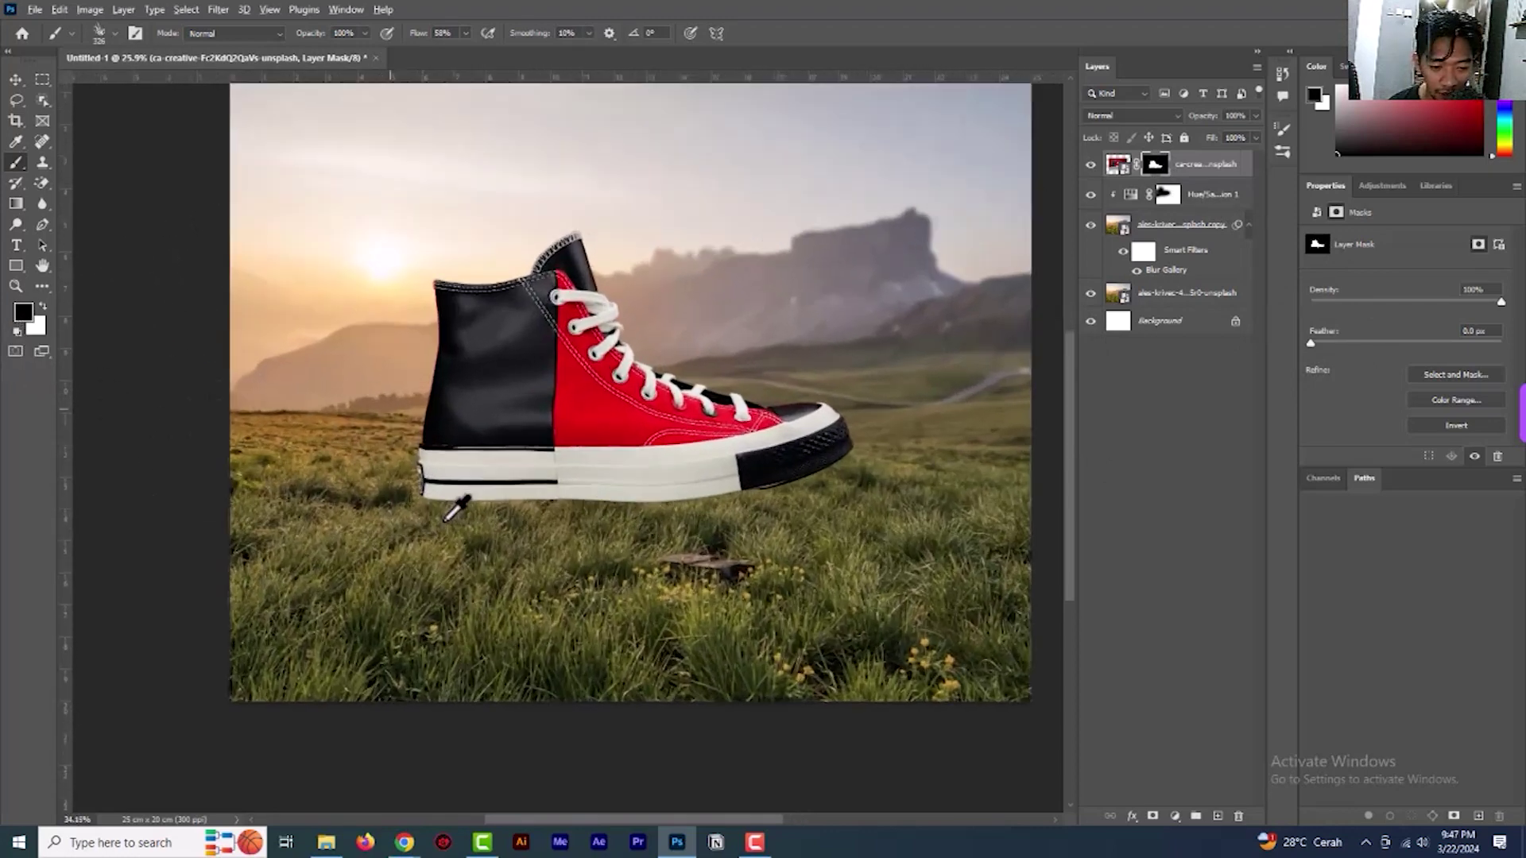
scroll(445, 513, "up", 2)
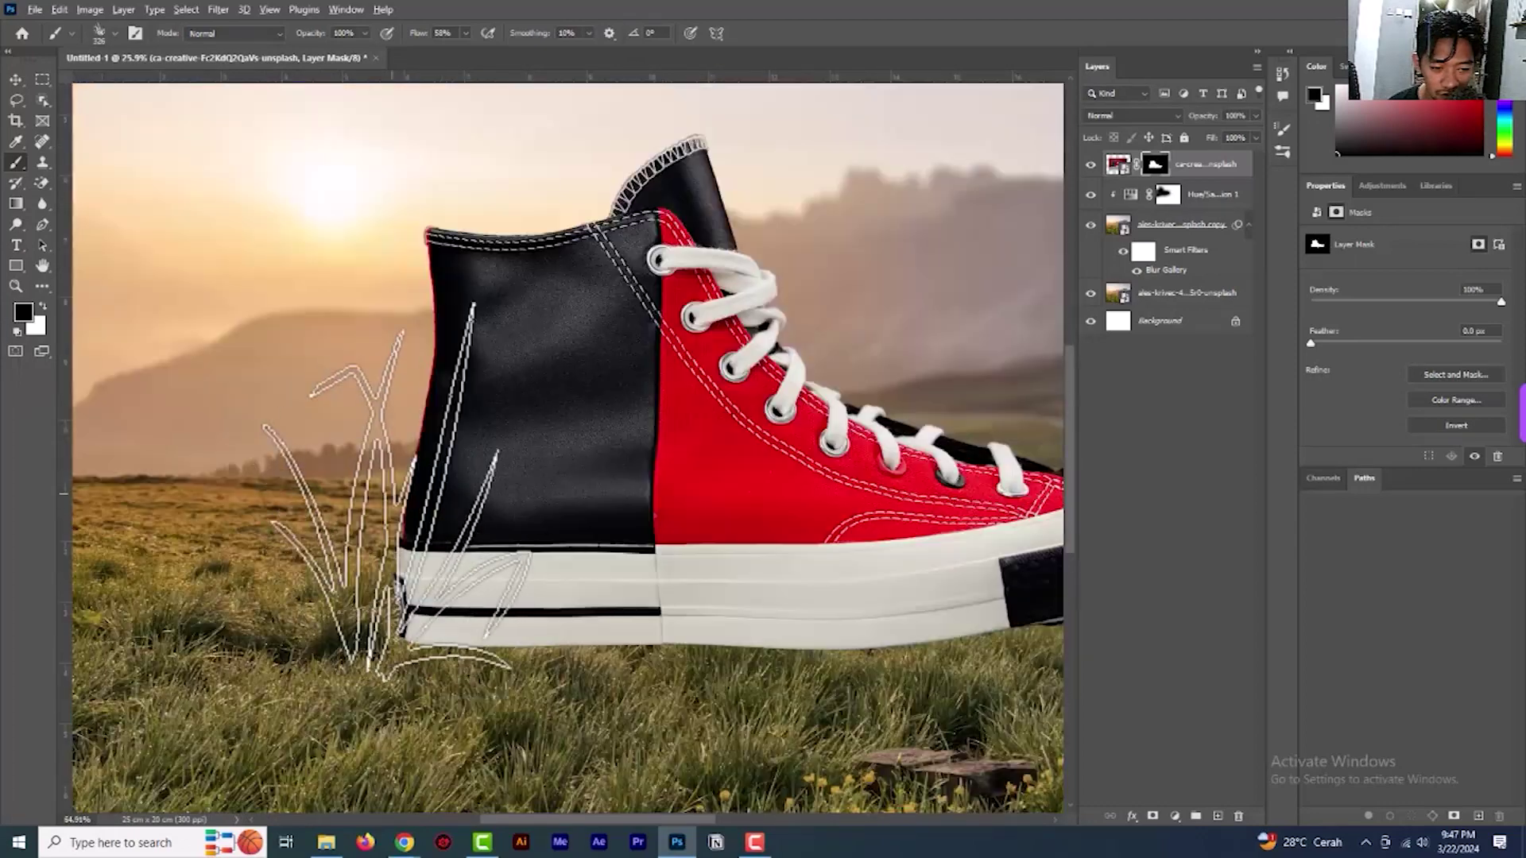
scroll(414, 616, "down", 2)
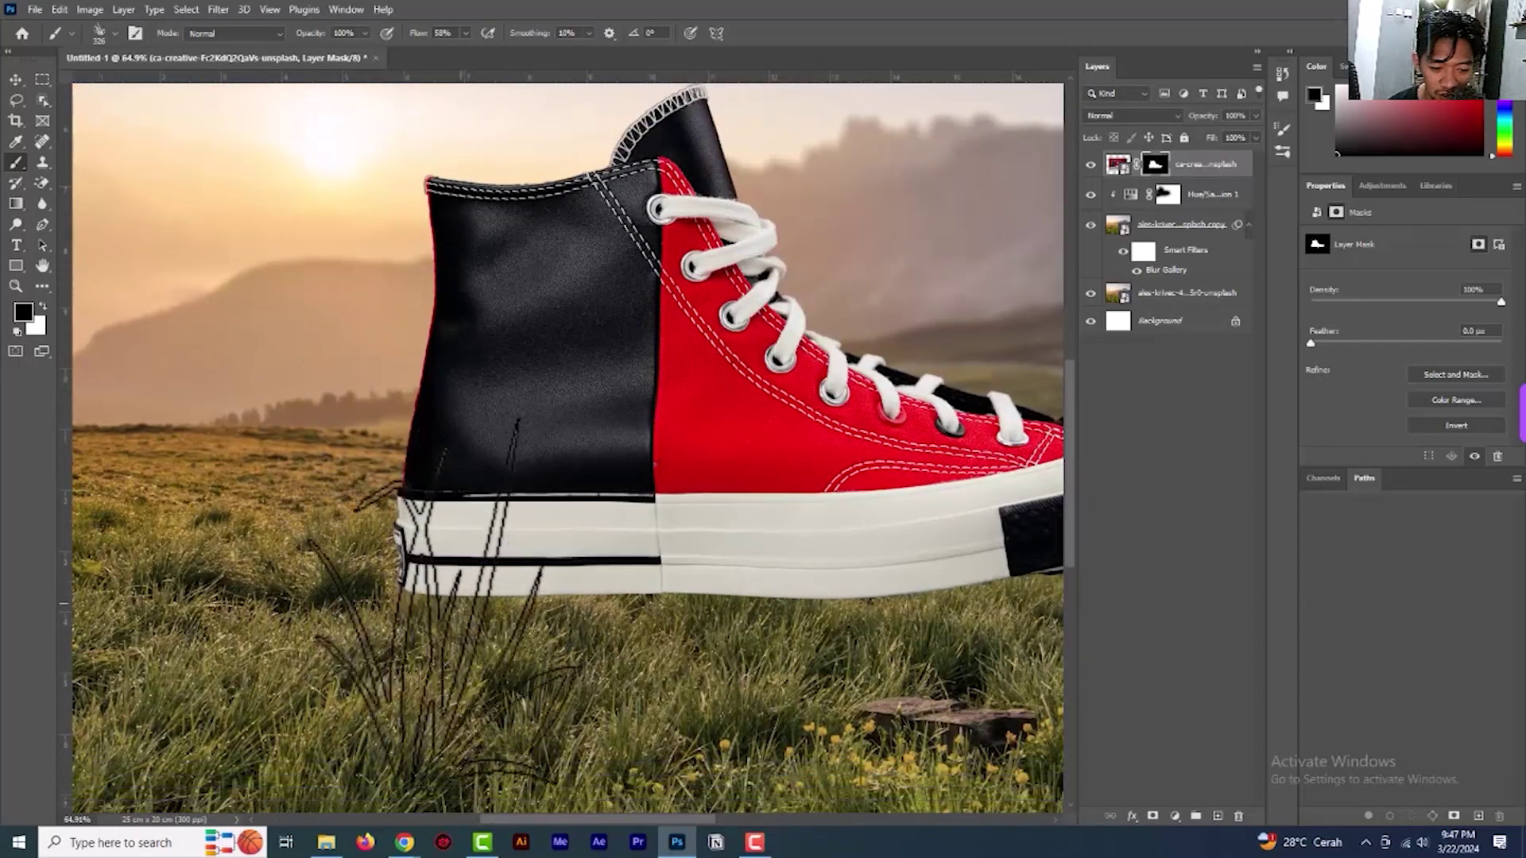
key("bracketleft")
key("bracketleft")
key("bracketleft")
key("bracketleft")
key("bracketleft")
key("bracketleft")
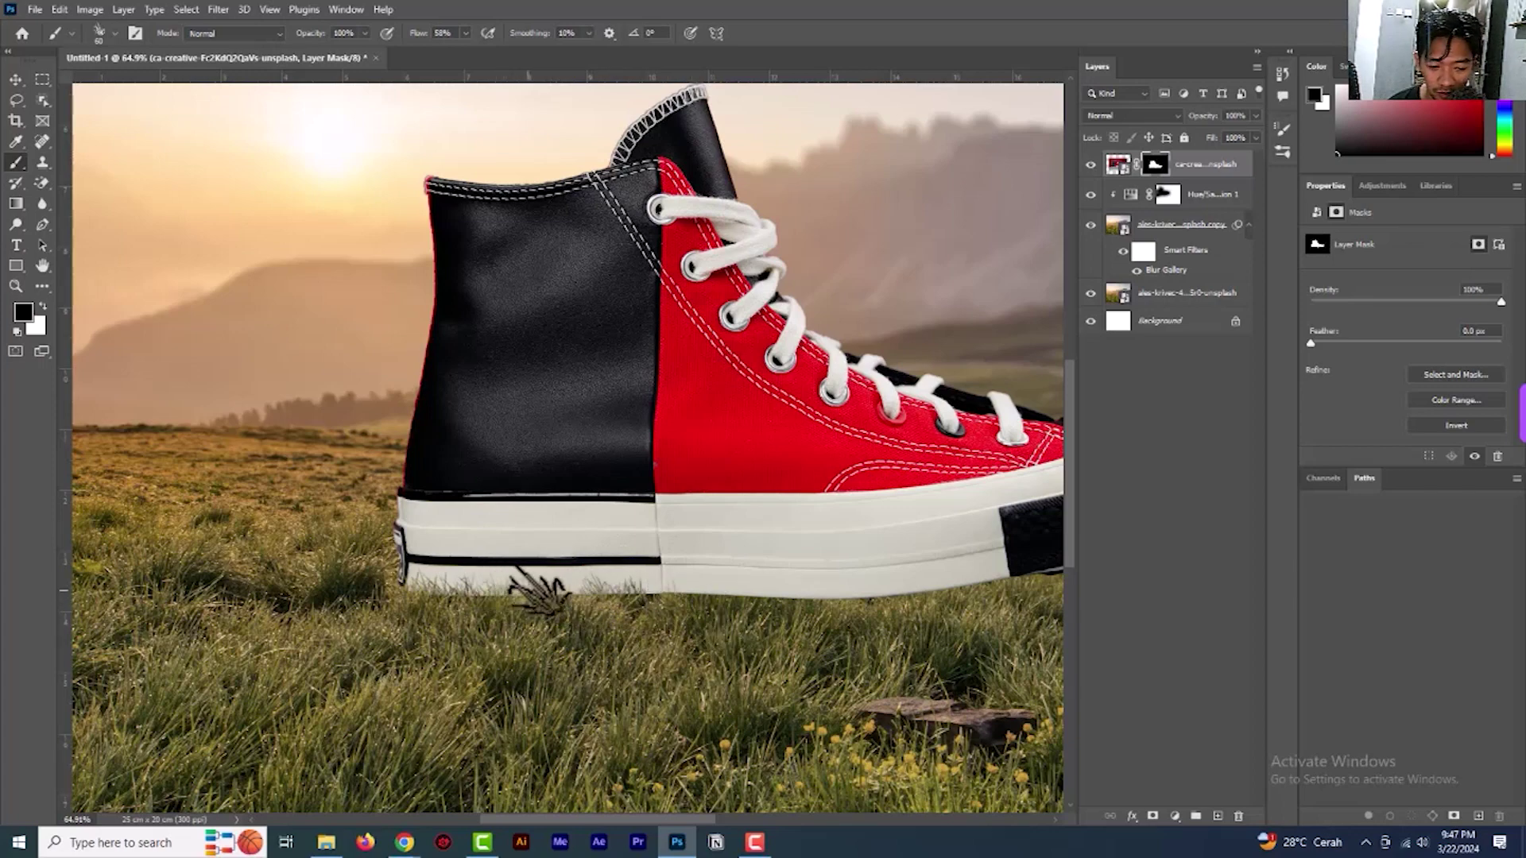
left_click_drag(692, 654, 441, 647)
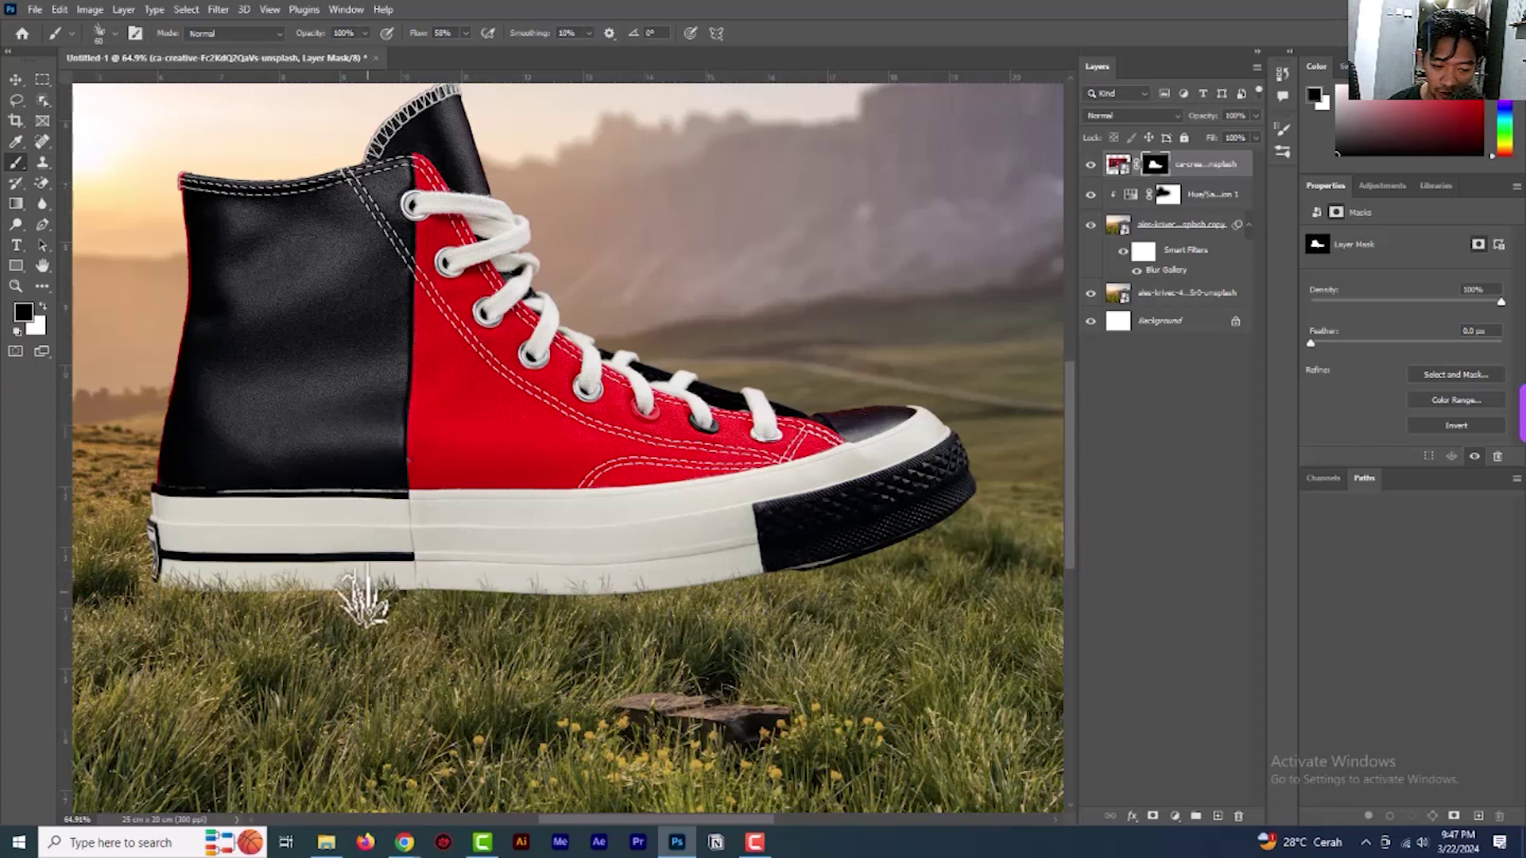
left_click_drag(548, 590, 648, 579)
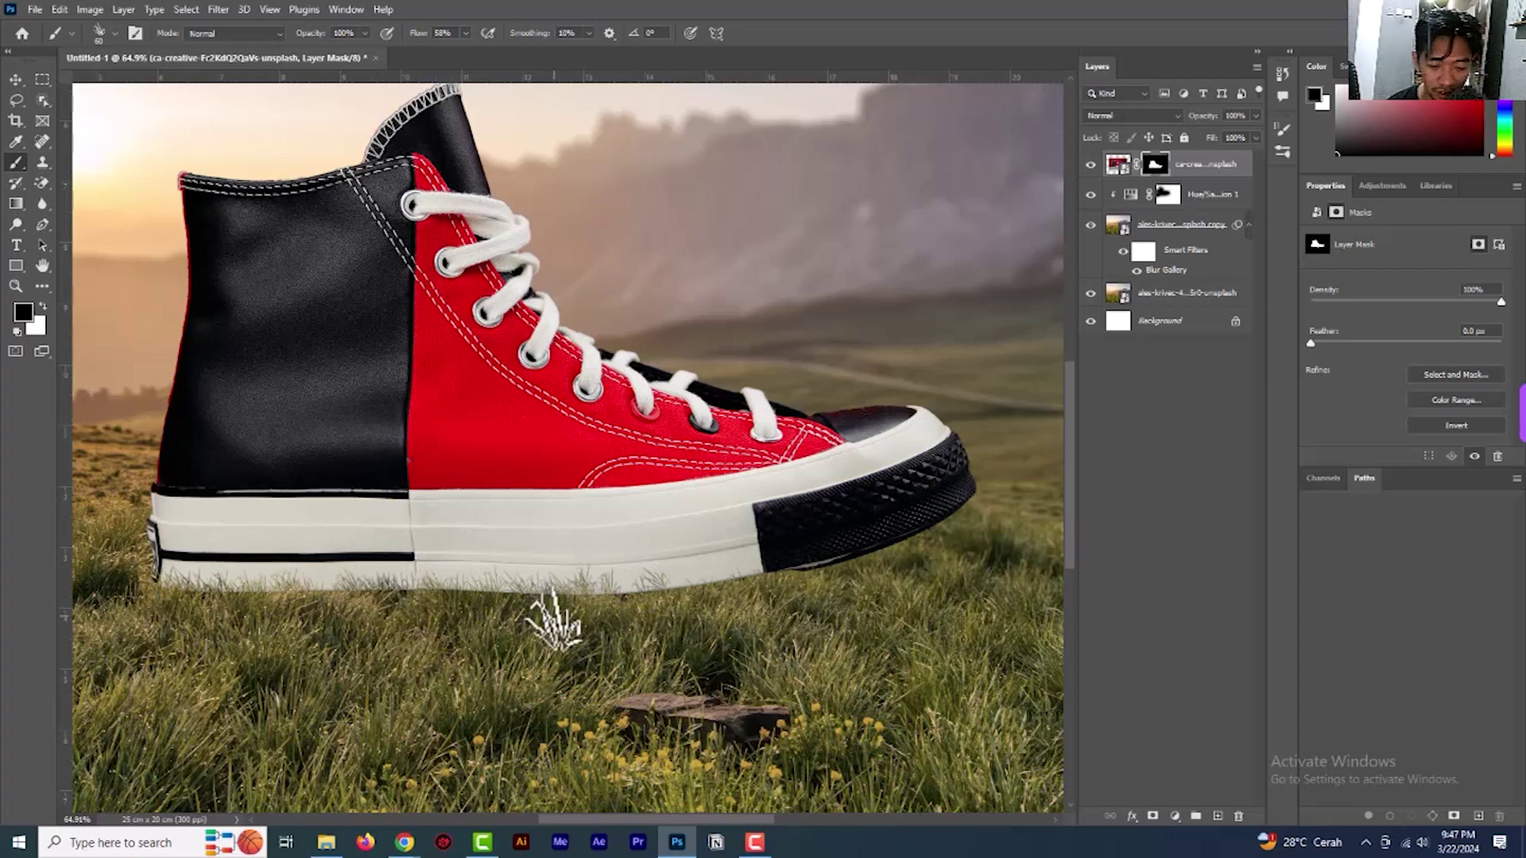
left_click(626, 600)
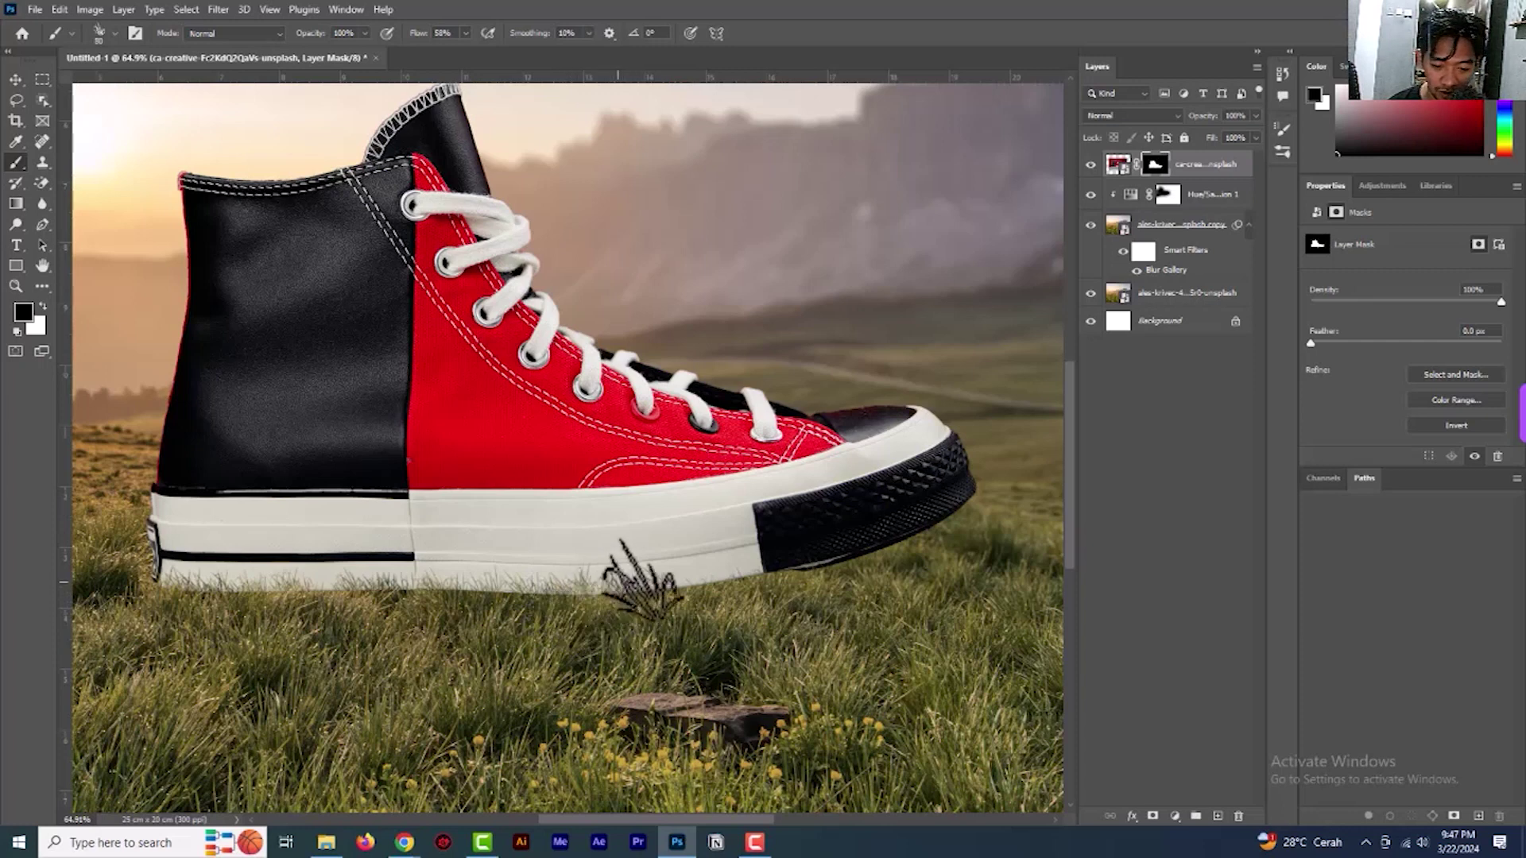
Continue painting grass blades over the sole's lower edge up to the black toe cap with a larger brush, ending at 90 px
key("bracketright")
key("bracketright")
key("bracketright")
key("bracketright")
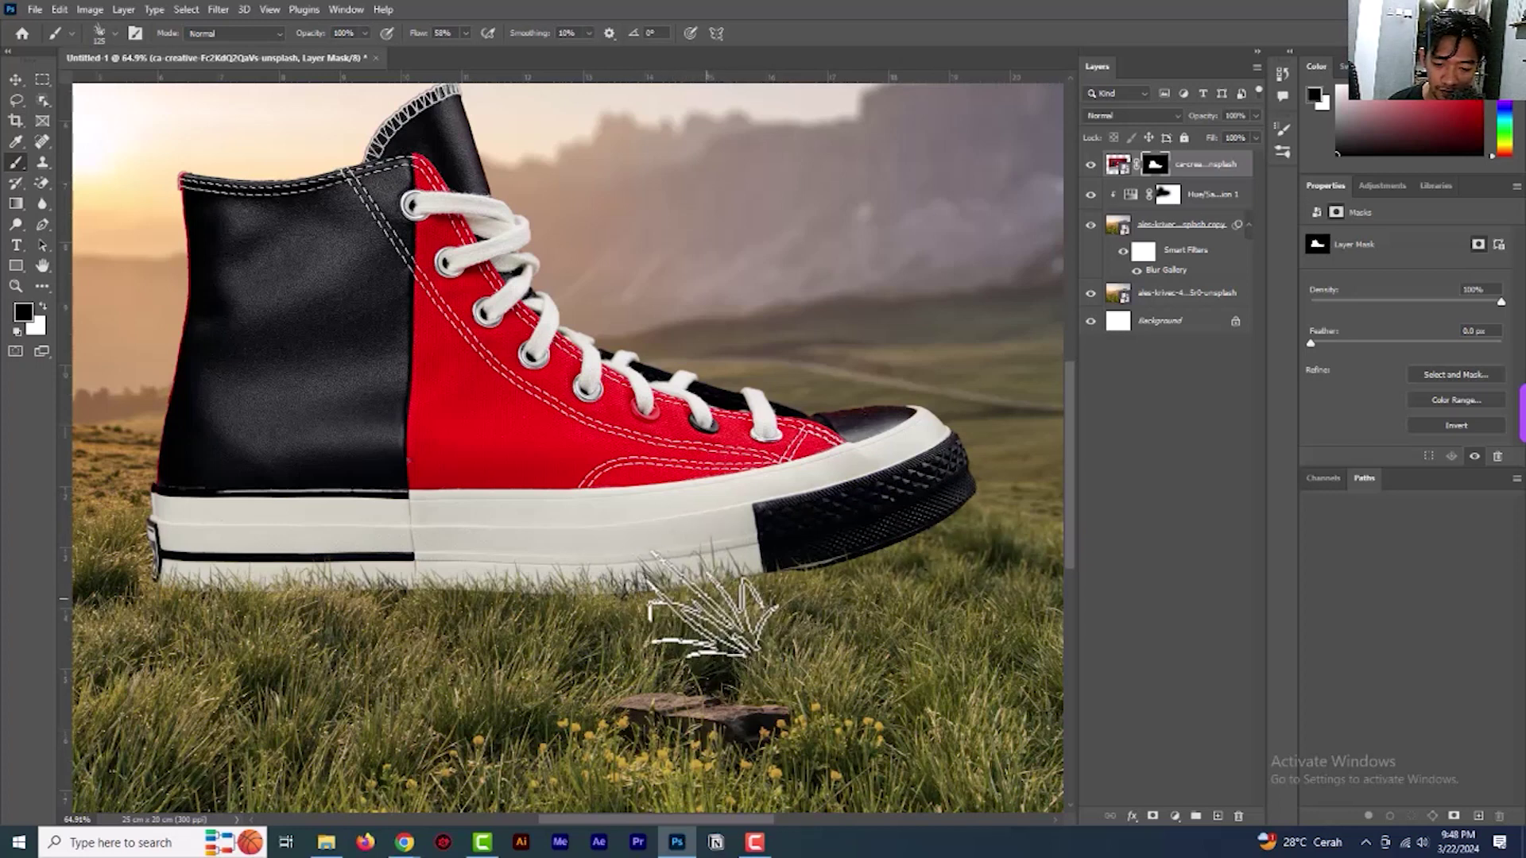
key("bracketleft")
key("bracketleft")
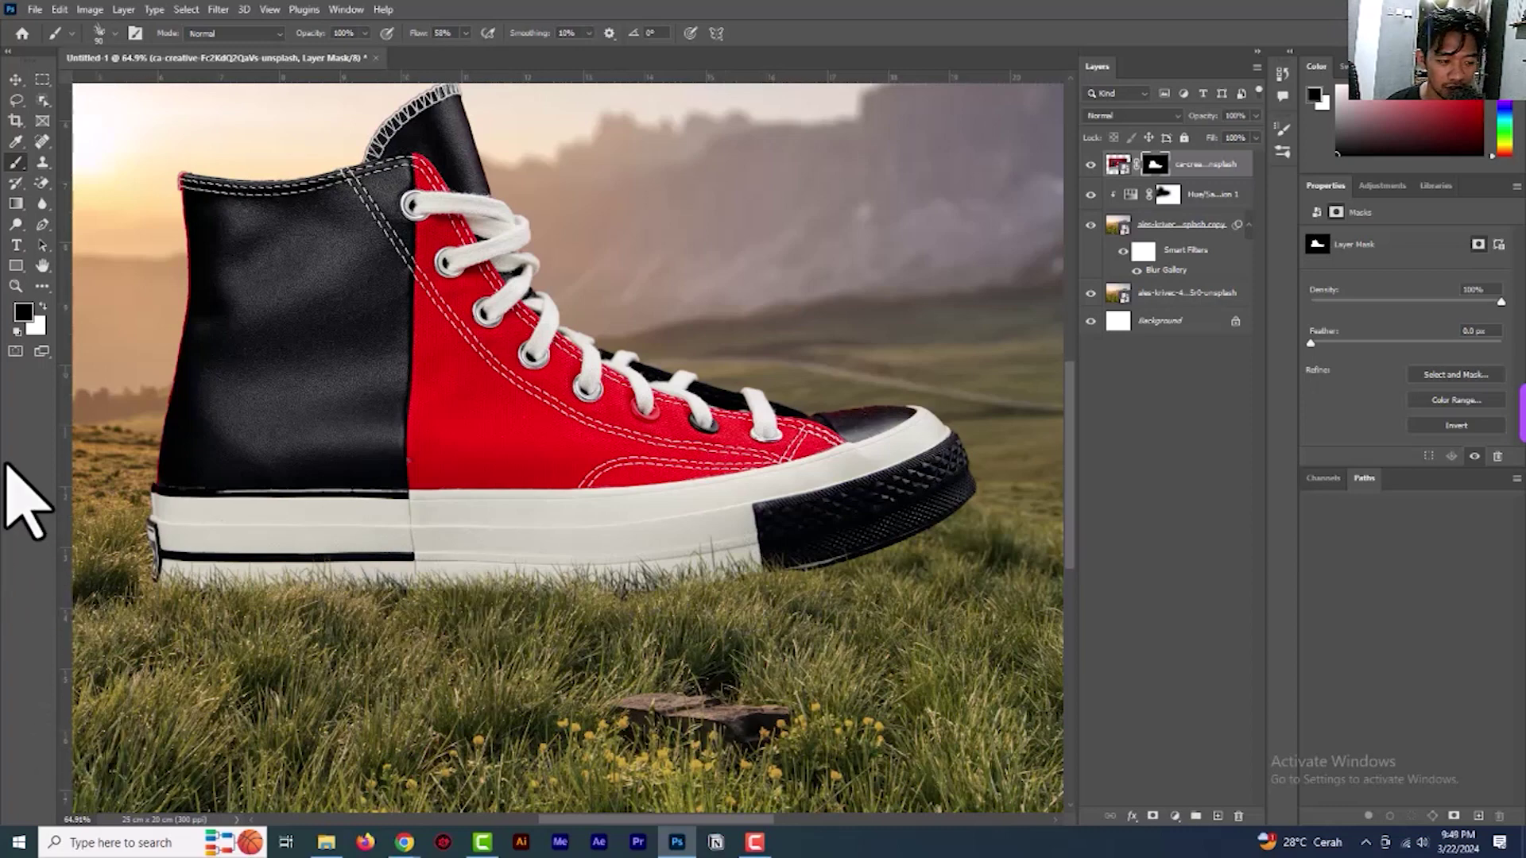
Add a Curves adjustment clipped to the sneaker layer and lower its white endpoint to about half height to darken the shoe
left_click(16, 287)
right_click(267, 312)
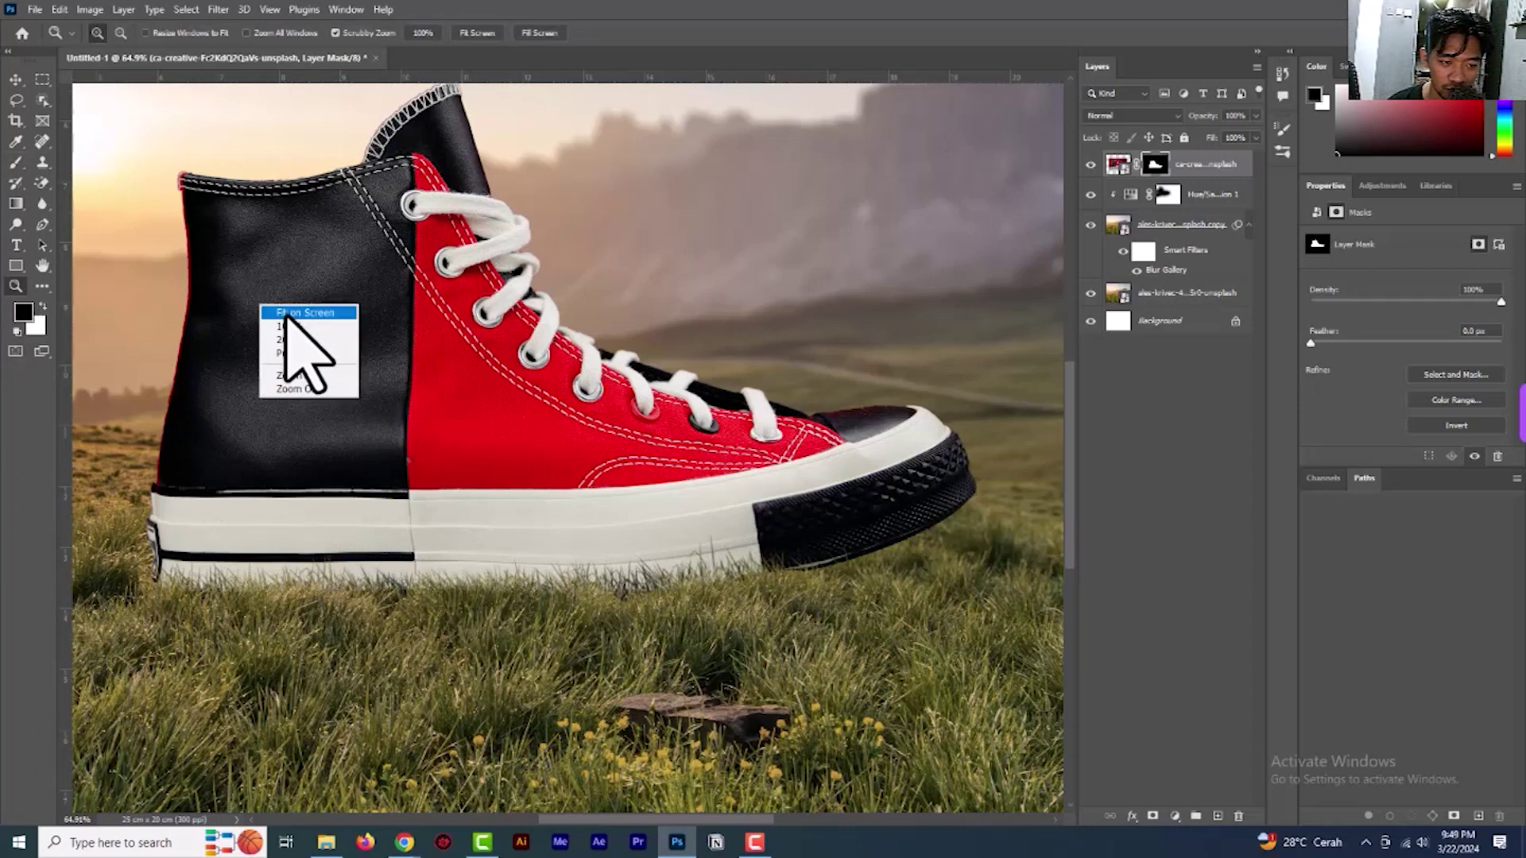
left_click(292, 315)
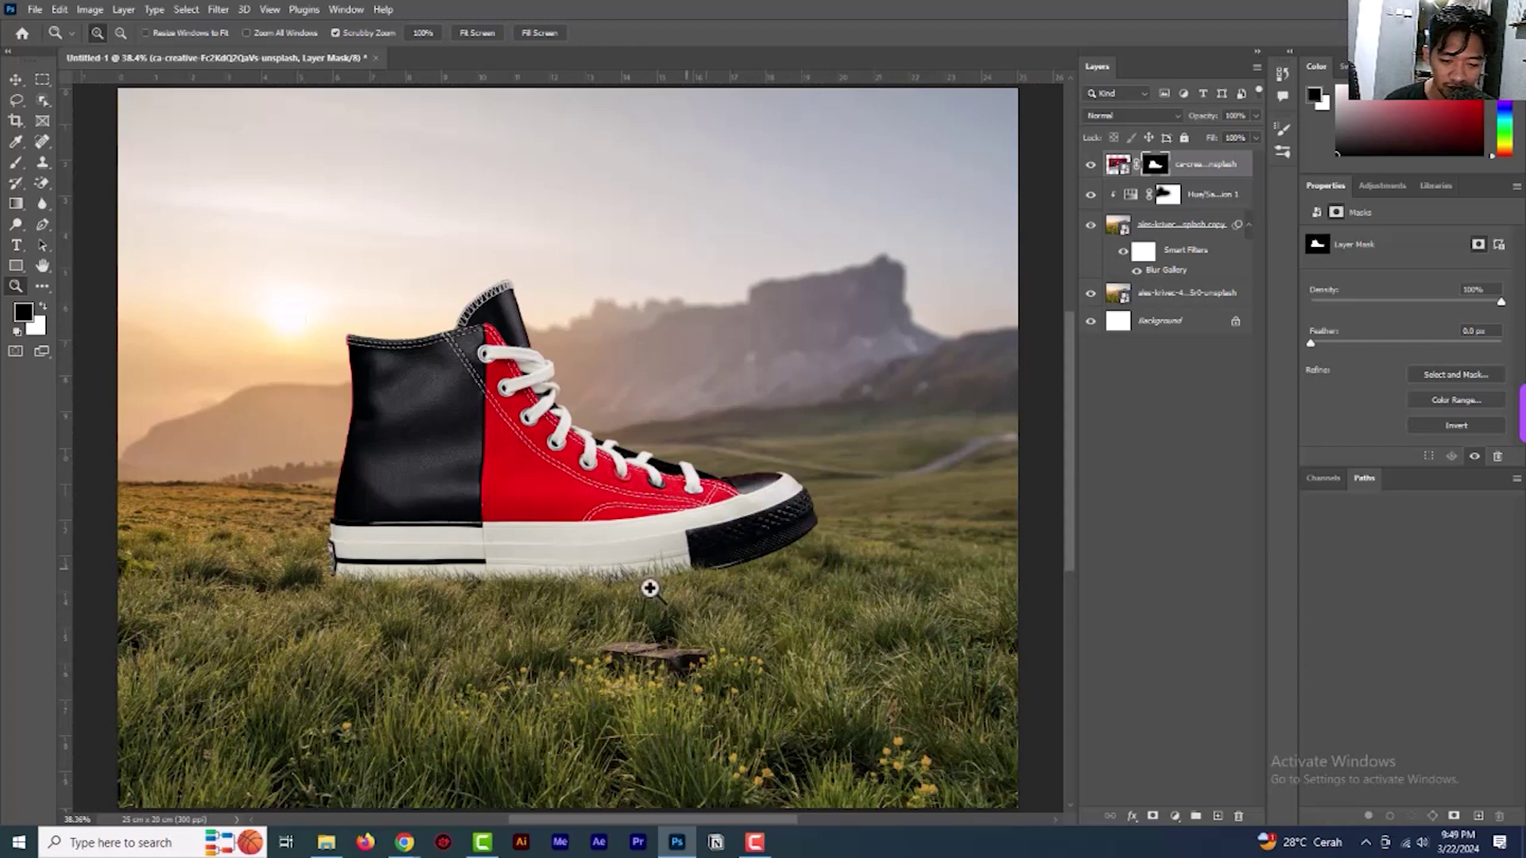
left_click(15, 79)
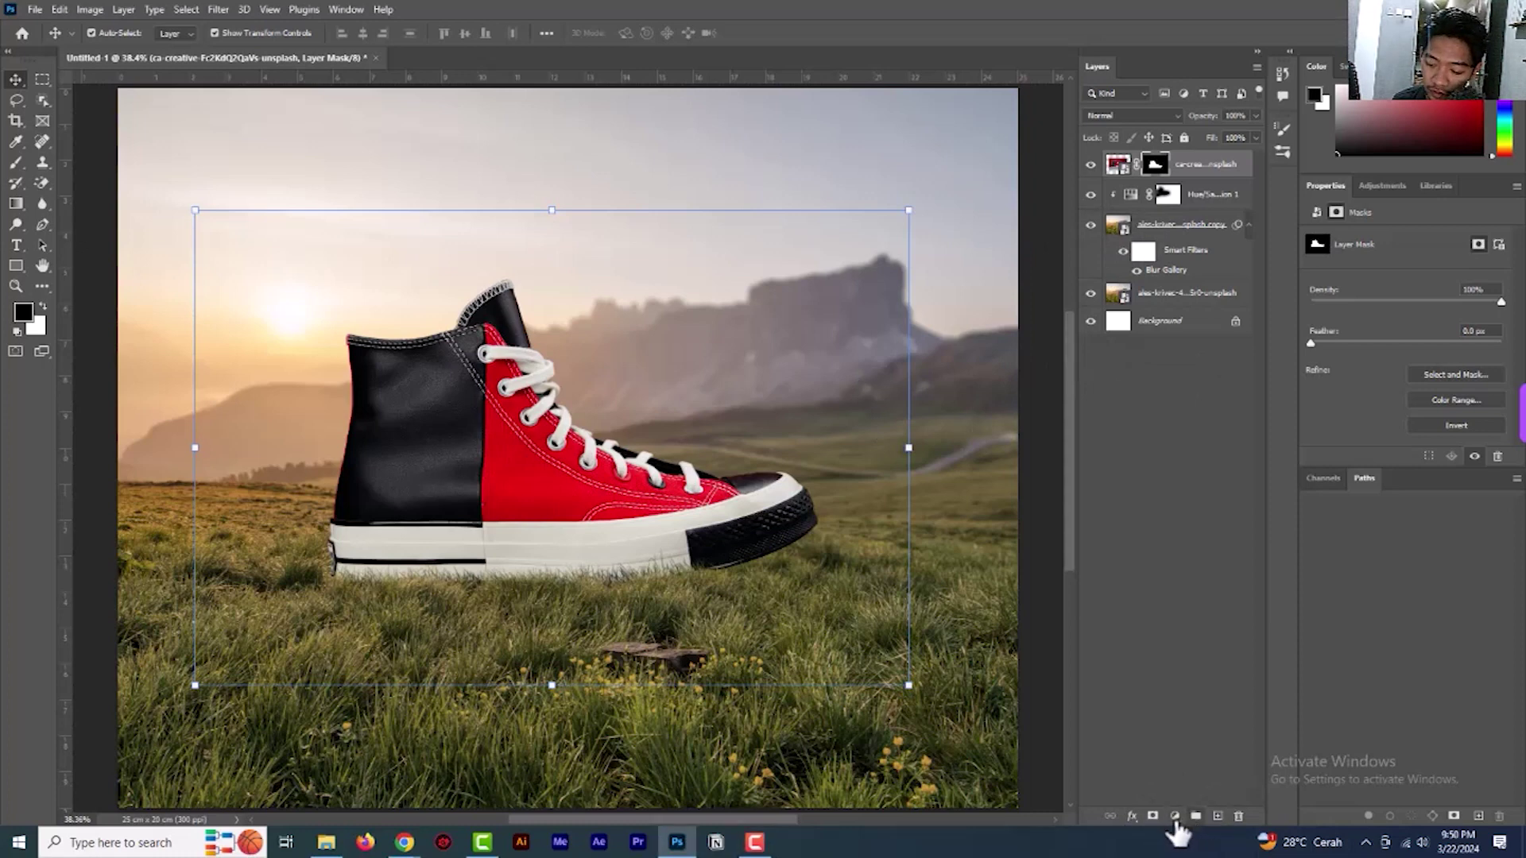
left_click(1175, 817)
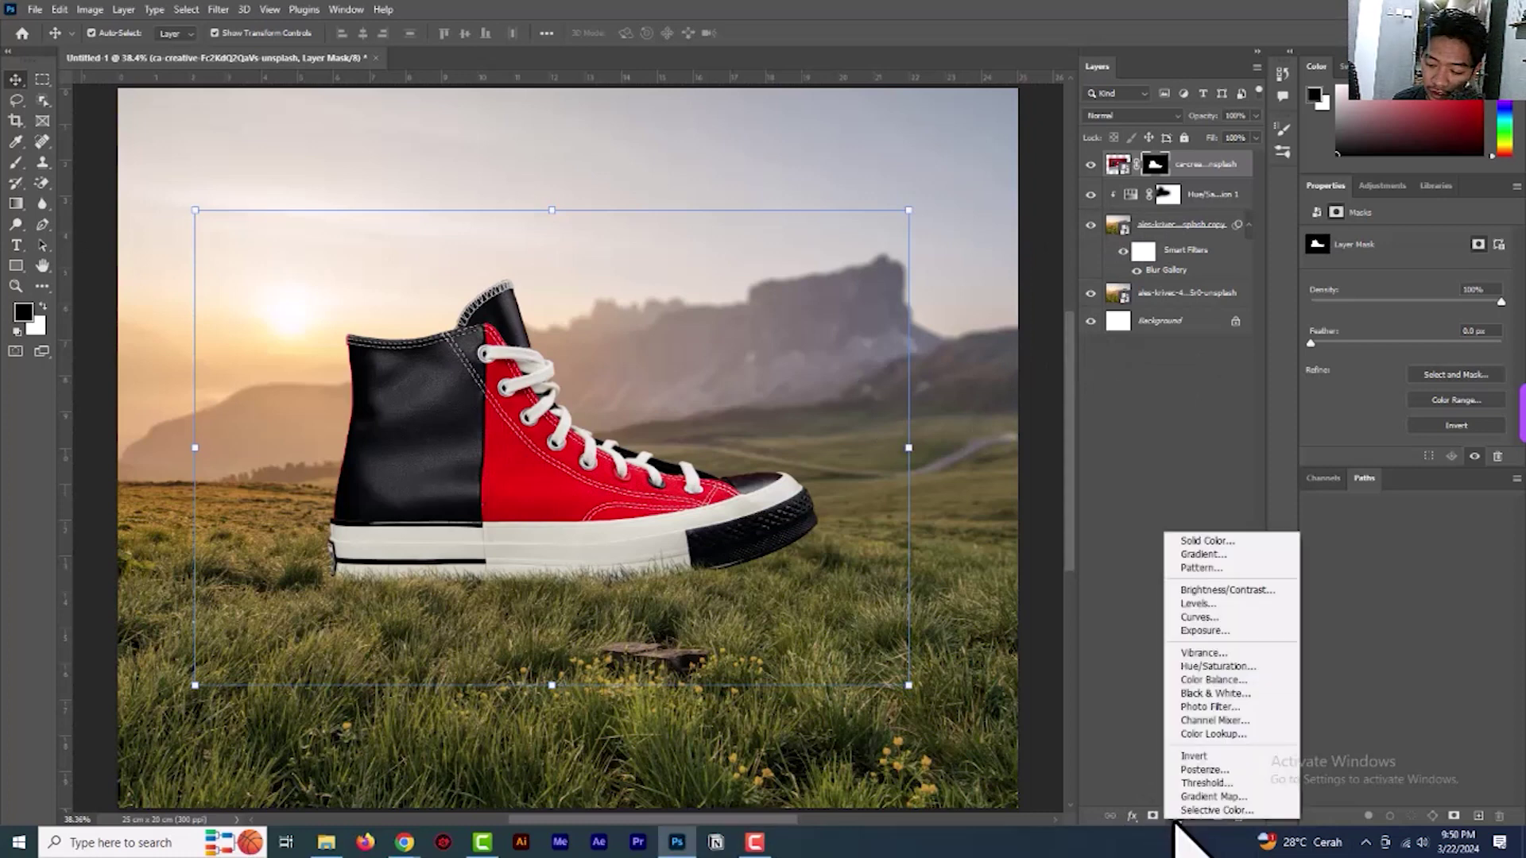
left_click(1198, 617)
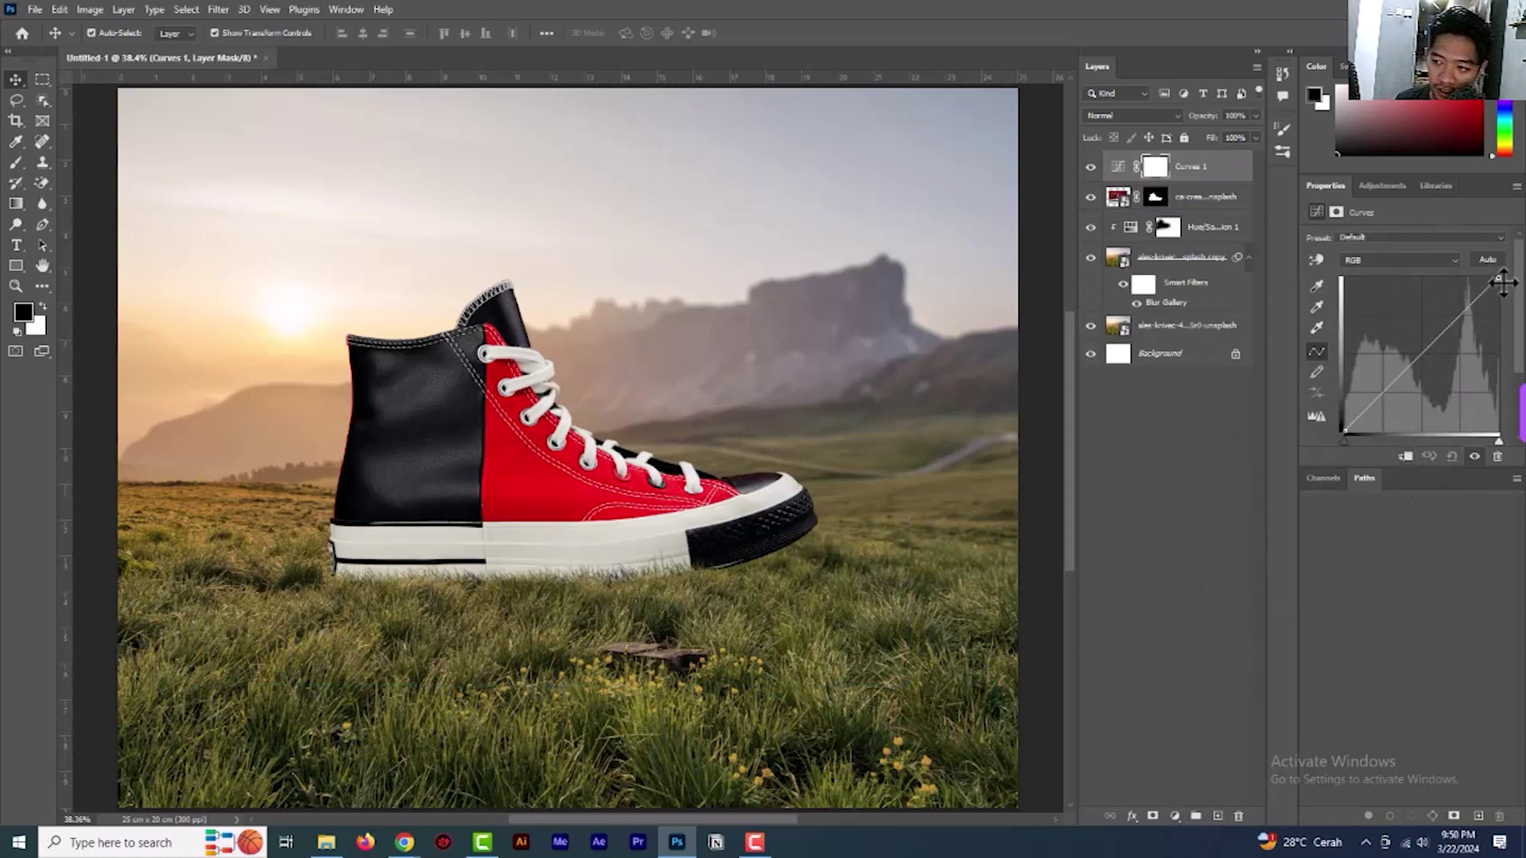
left_click_drag(1502, 279, 1498, 319)
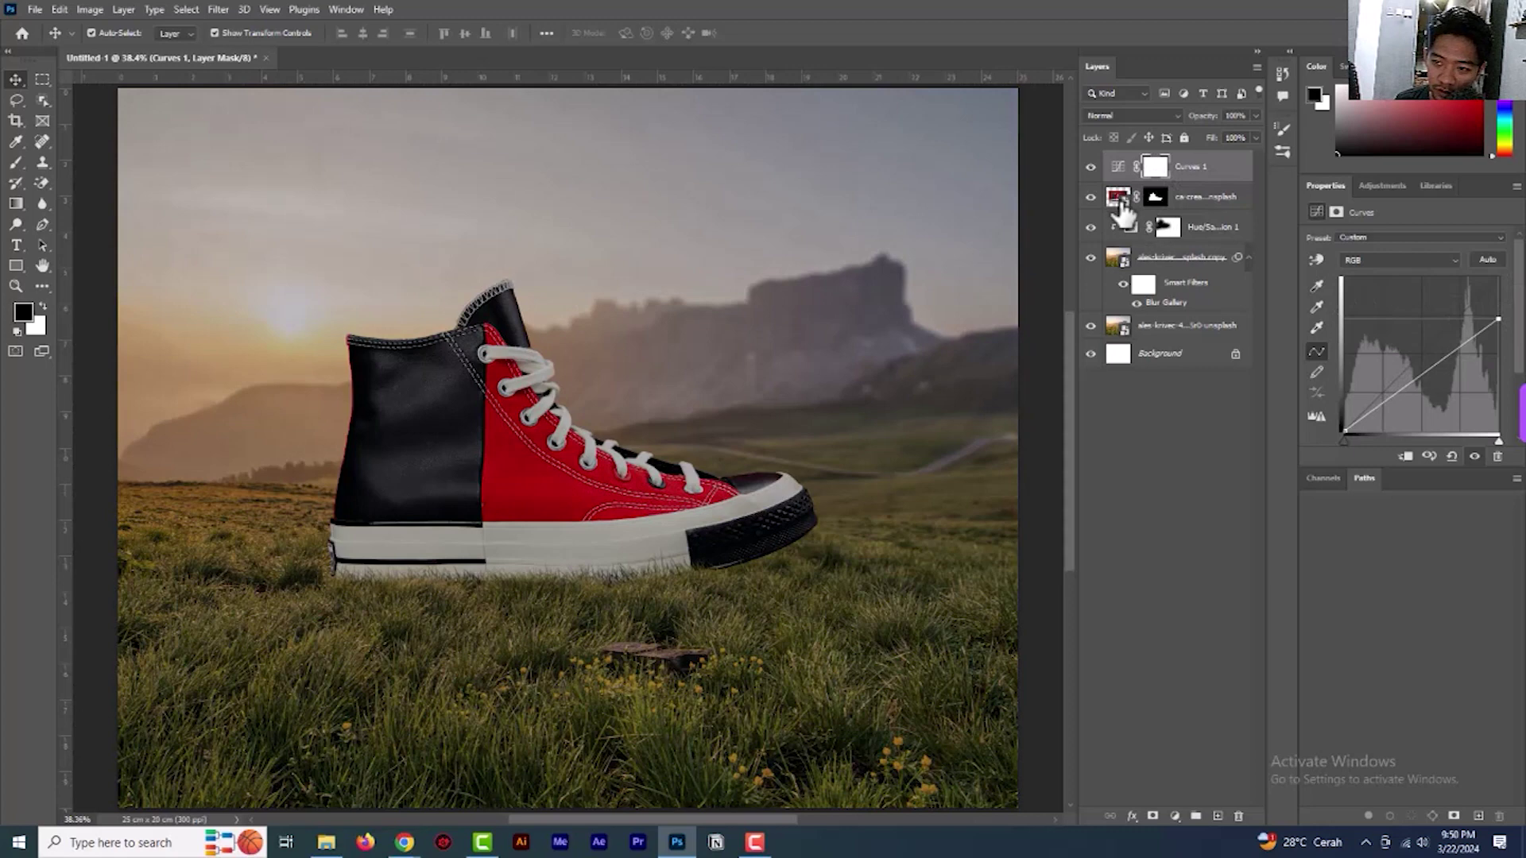
left_click(1406, 459)
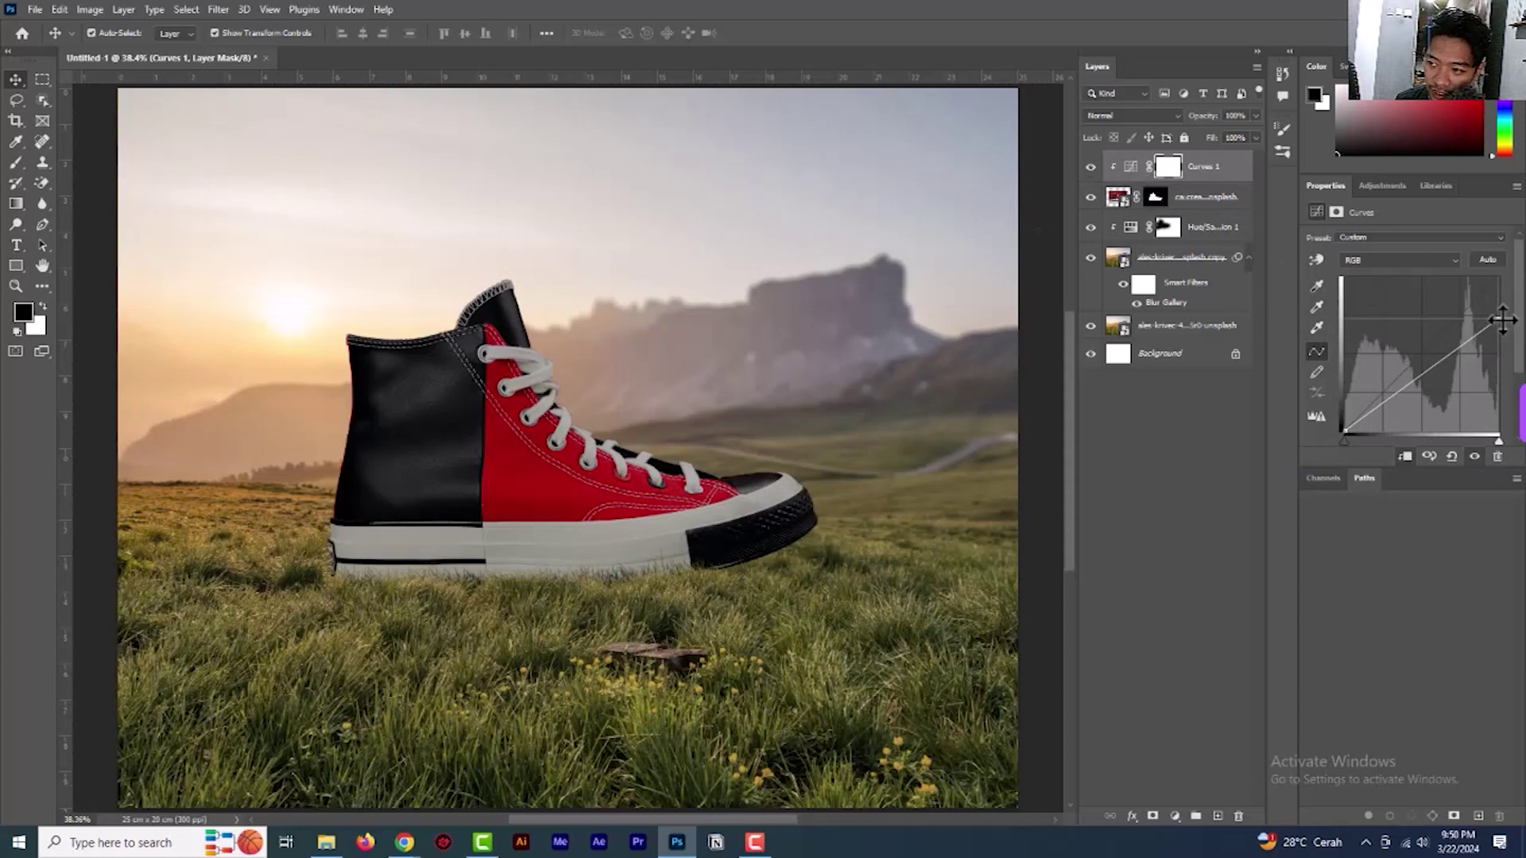
left_click_drag(1499, 325, 1516, 350)
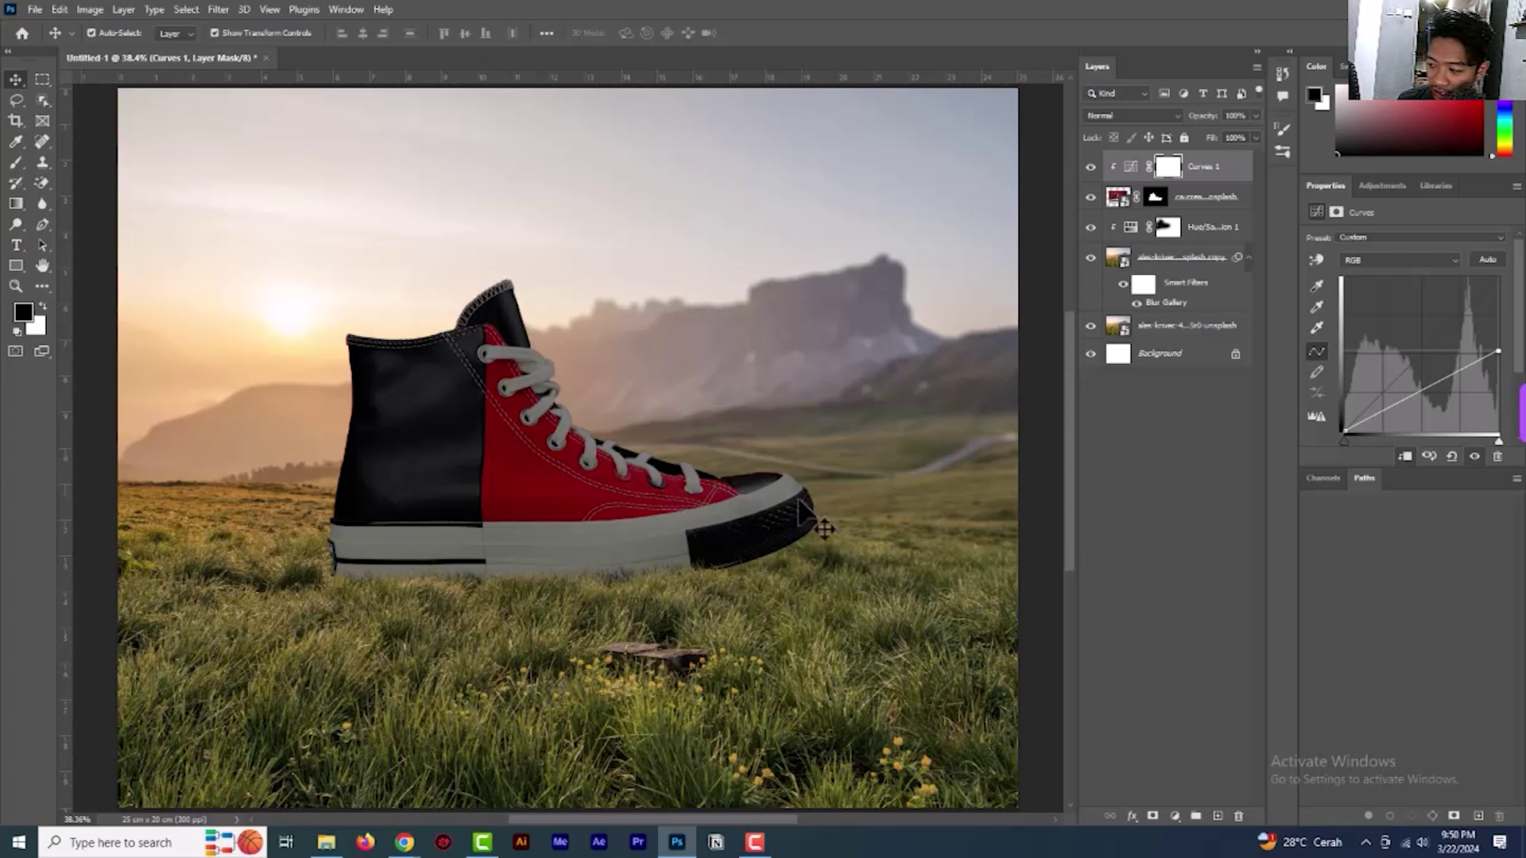
Set up a soft round brush at 200 px with 59% opacity, and make the Curves adjustment active instead of its mask
left_click(11, 163)
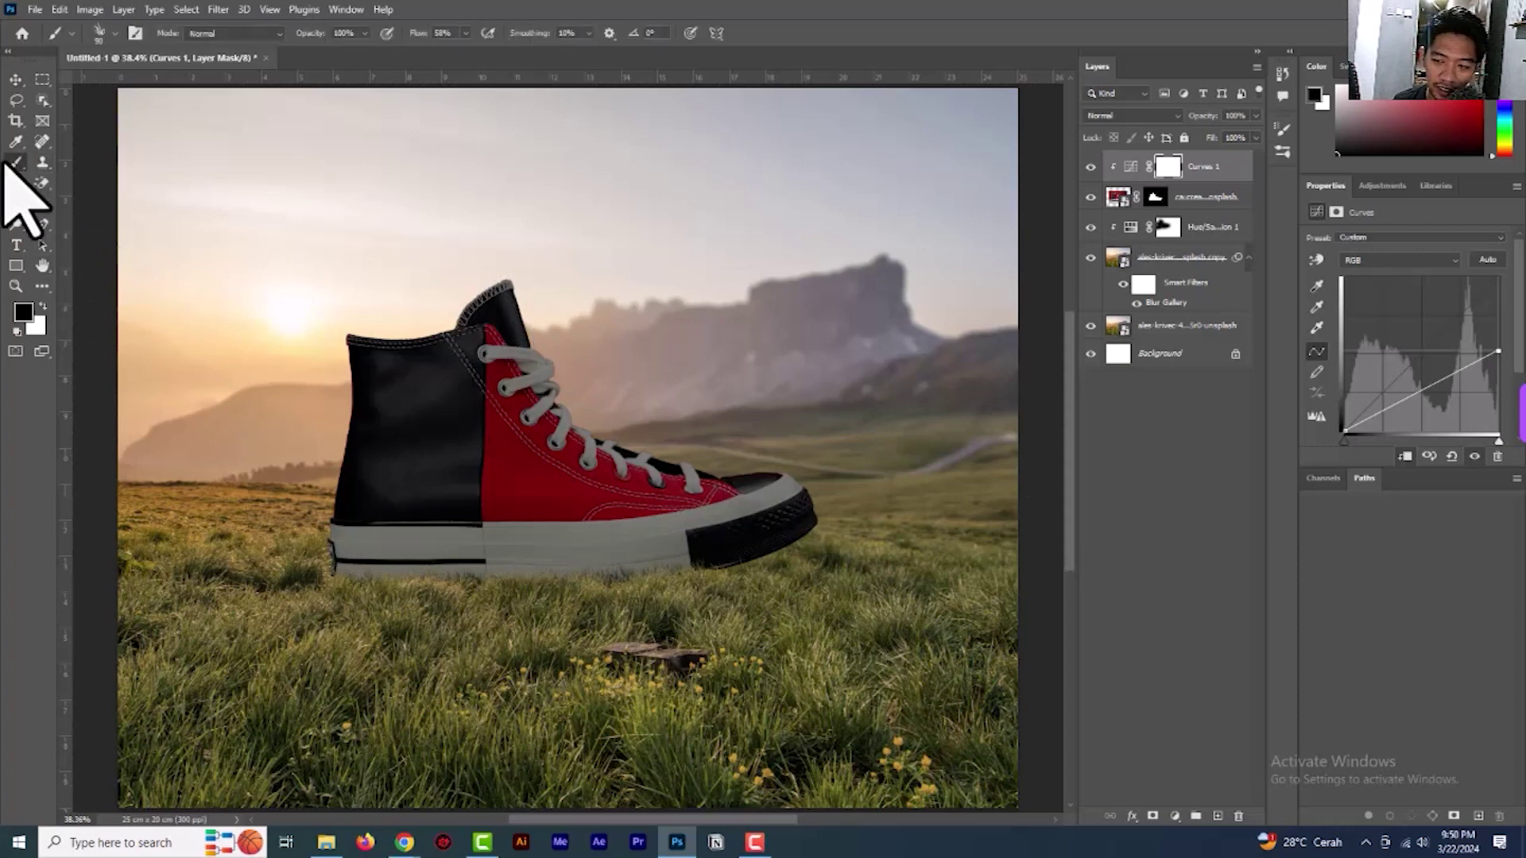
right_click(795, 334)
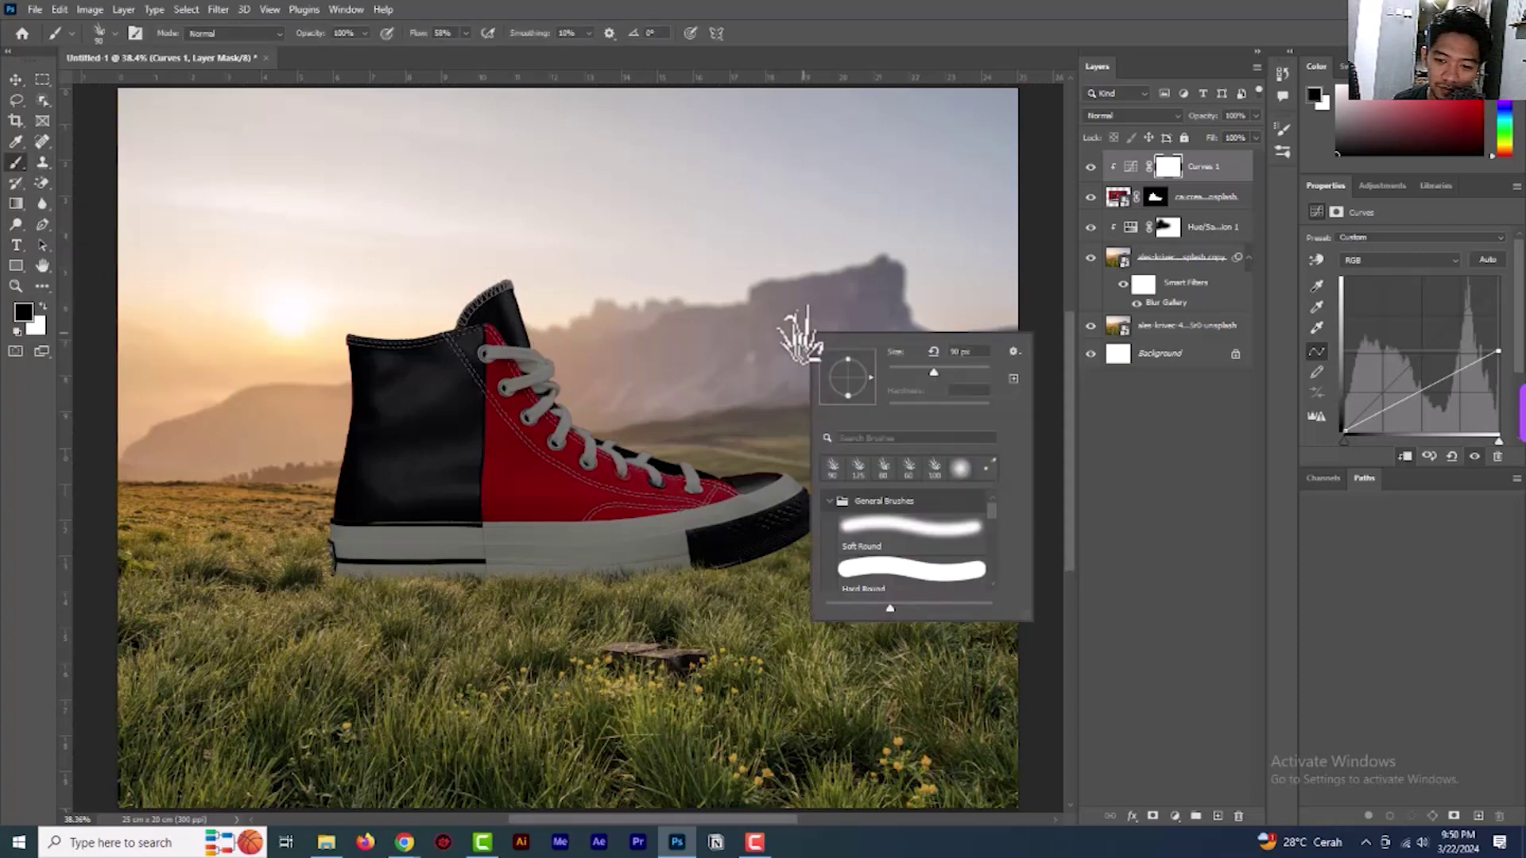
left_click(680, 218)
left_click(365, 33)
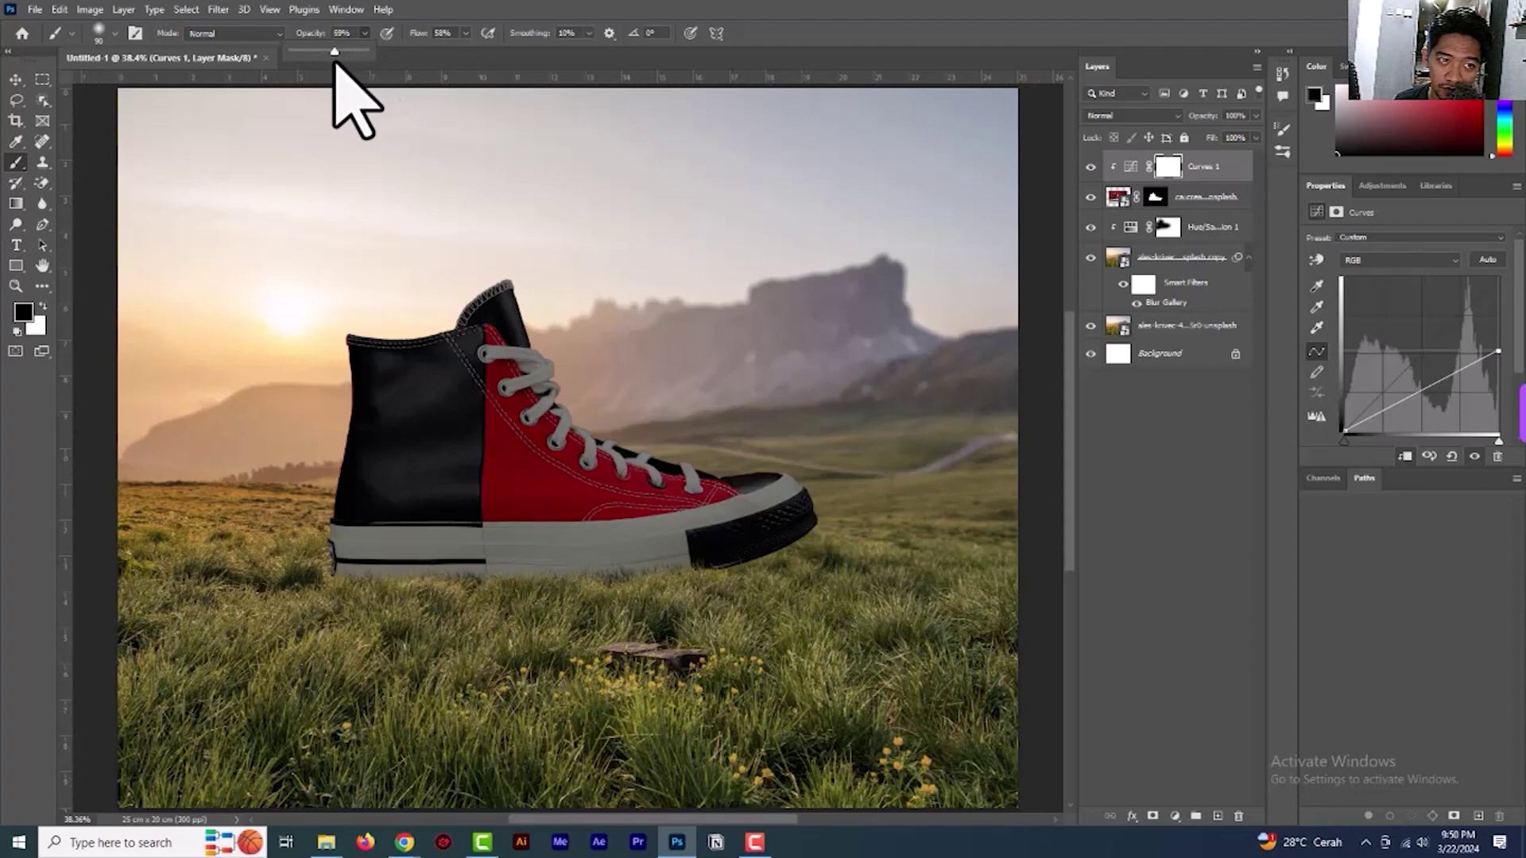
left_click(491, 64)
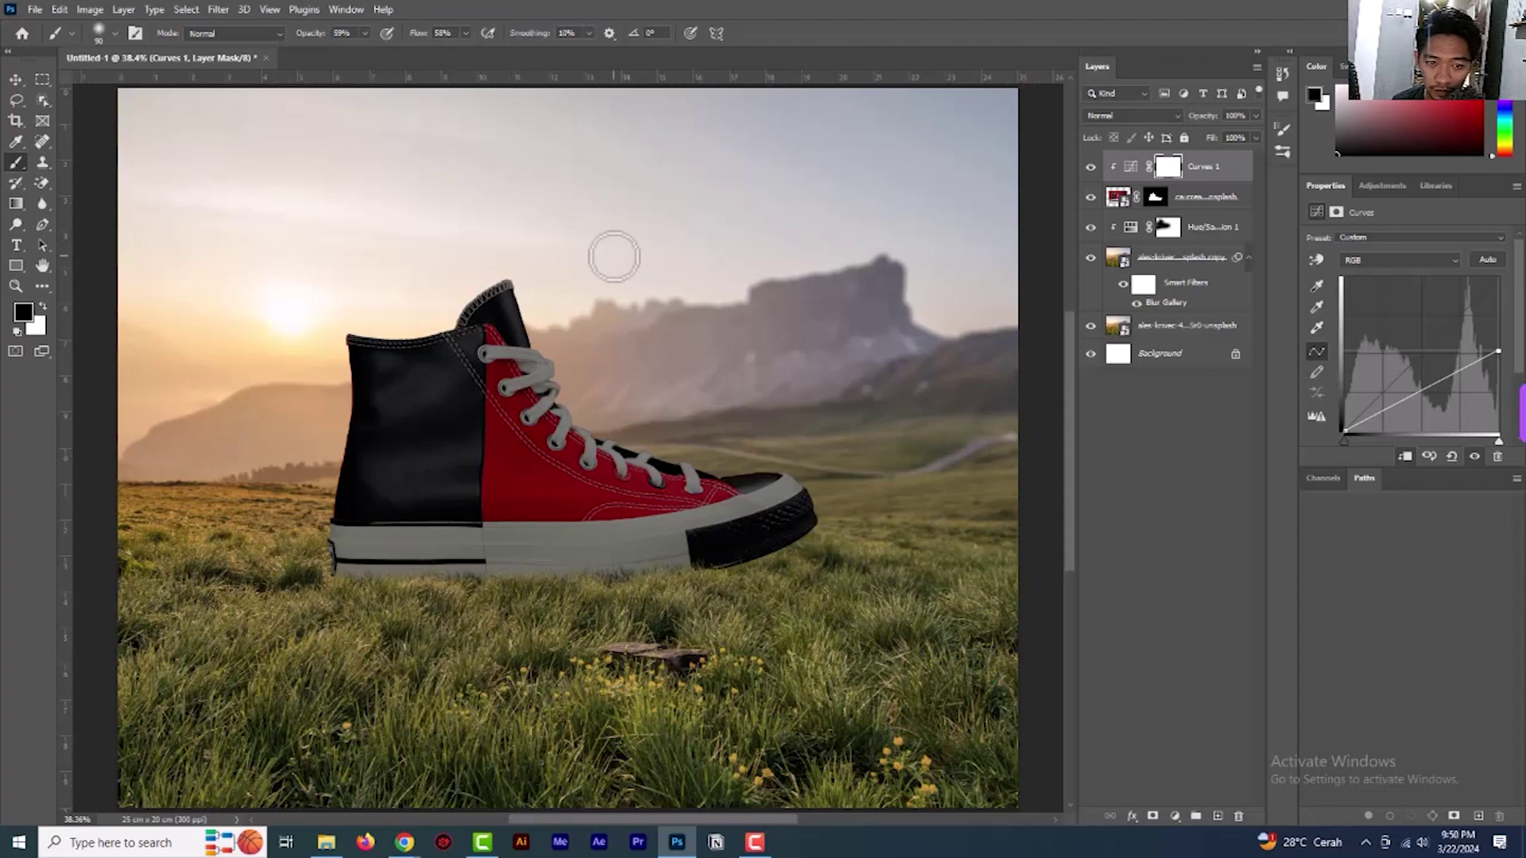
key("bracketright")
key("bracketright")
key("bracketright")
key("bracketright")
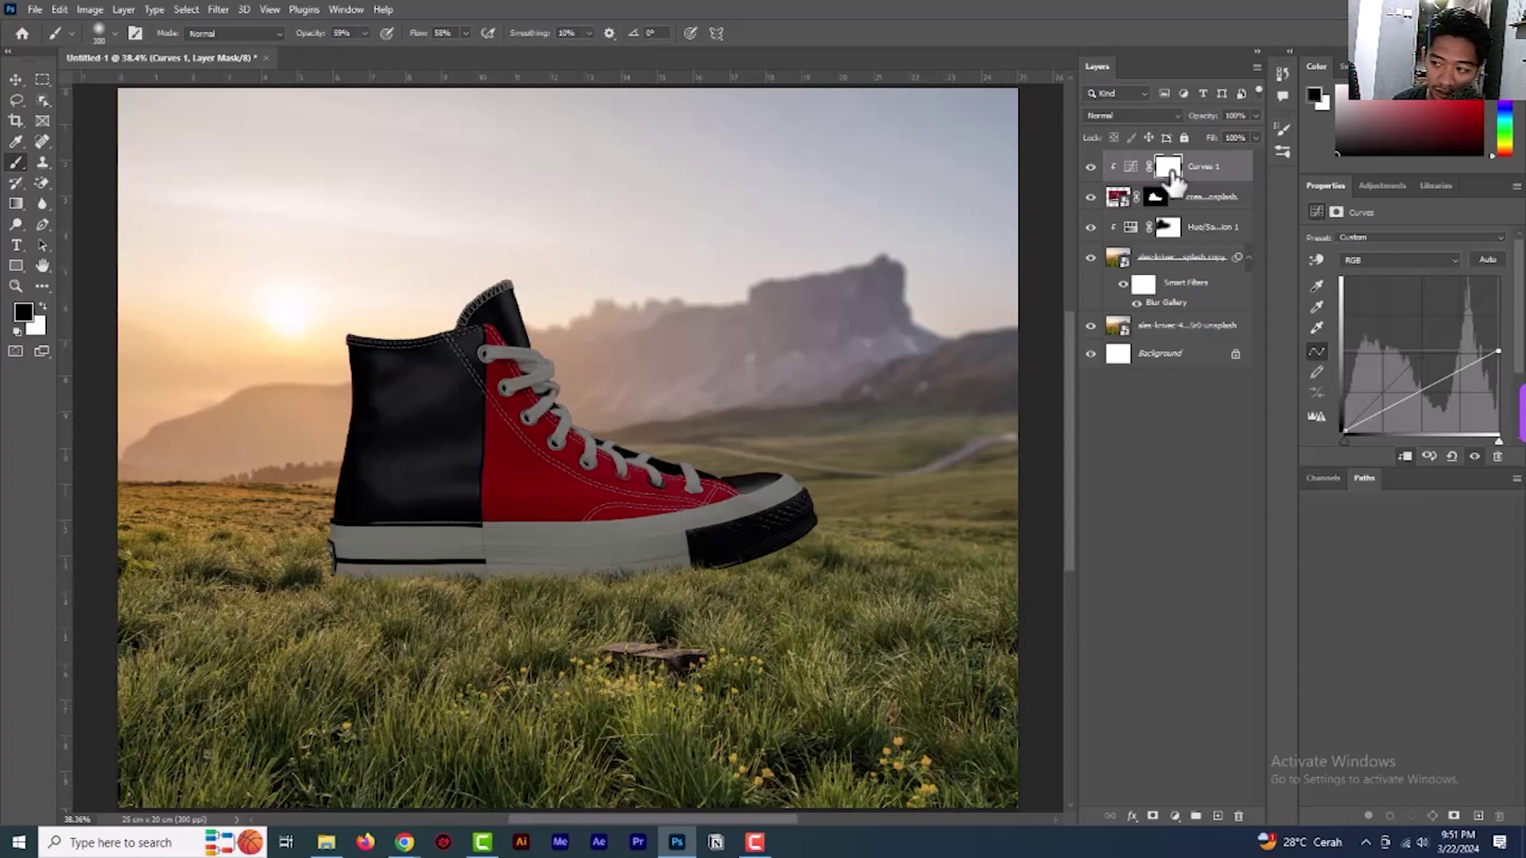
left_click(1132, 166)
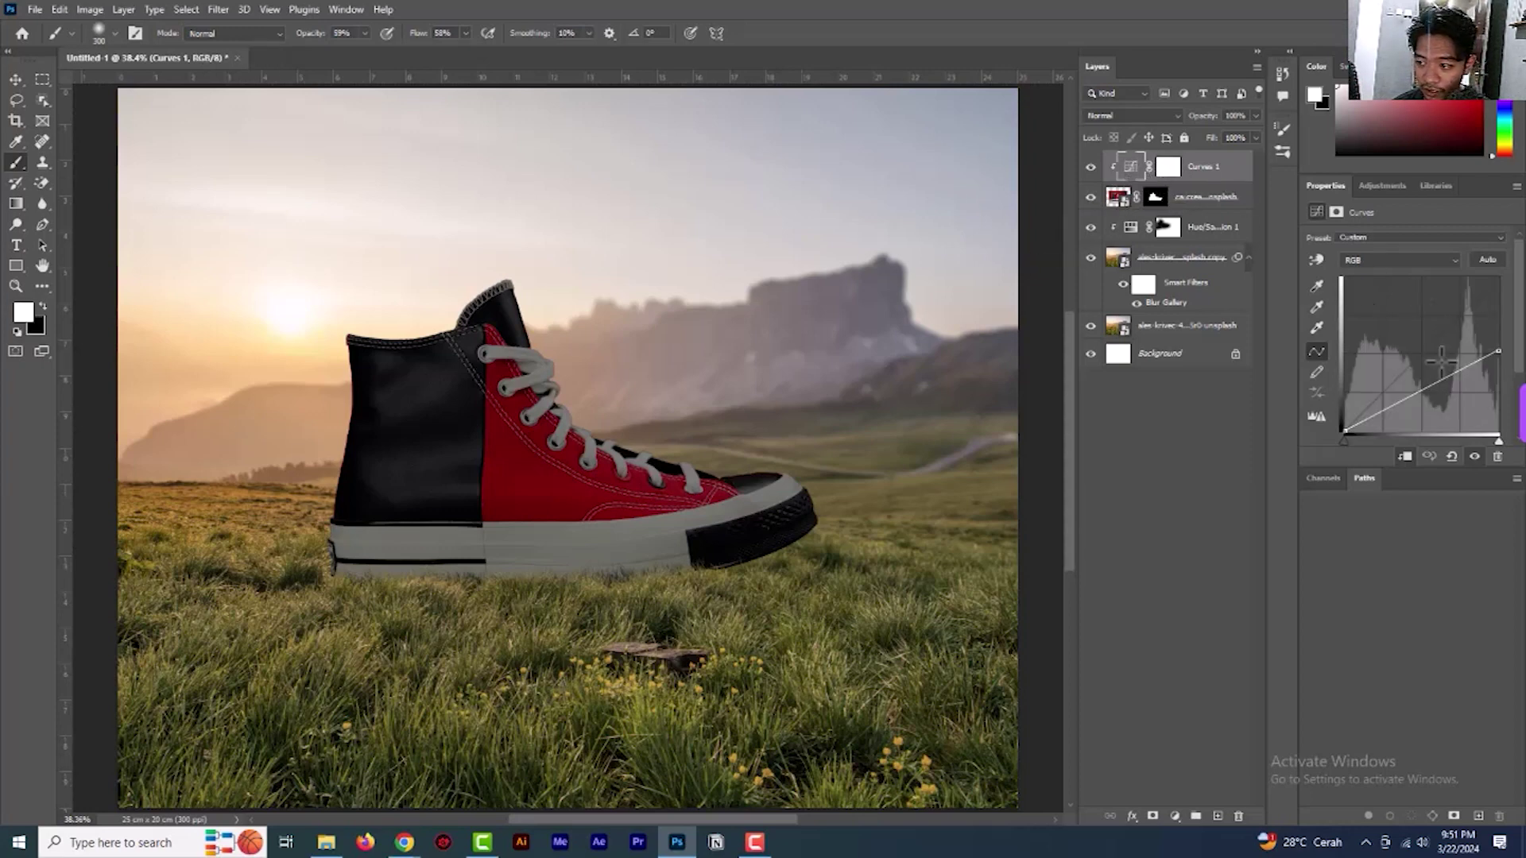
Paint black on the Curves 1 layer mask along the sneaker's heel edge to lift the darkening on the sun-facing side
left_click(1173, 171)
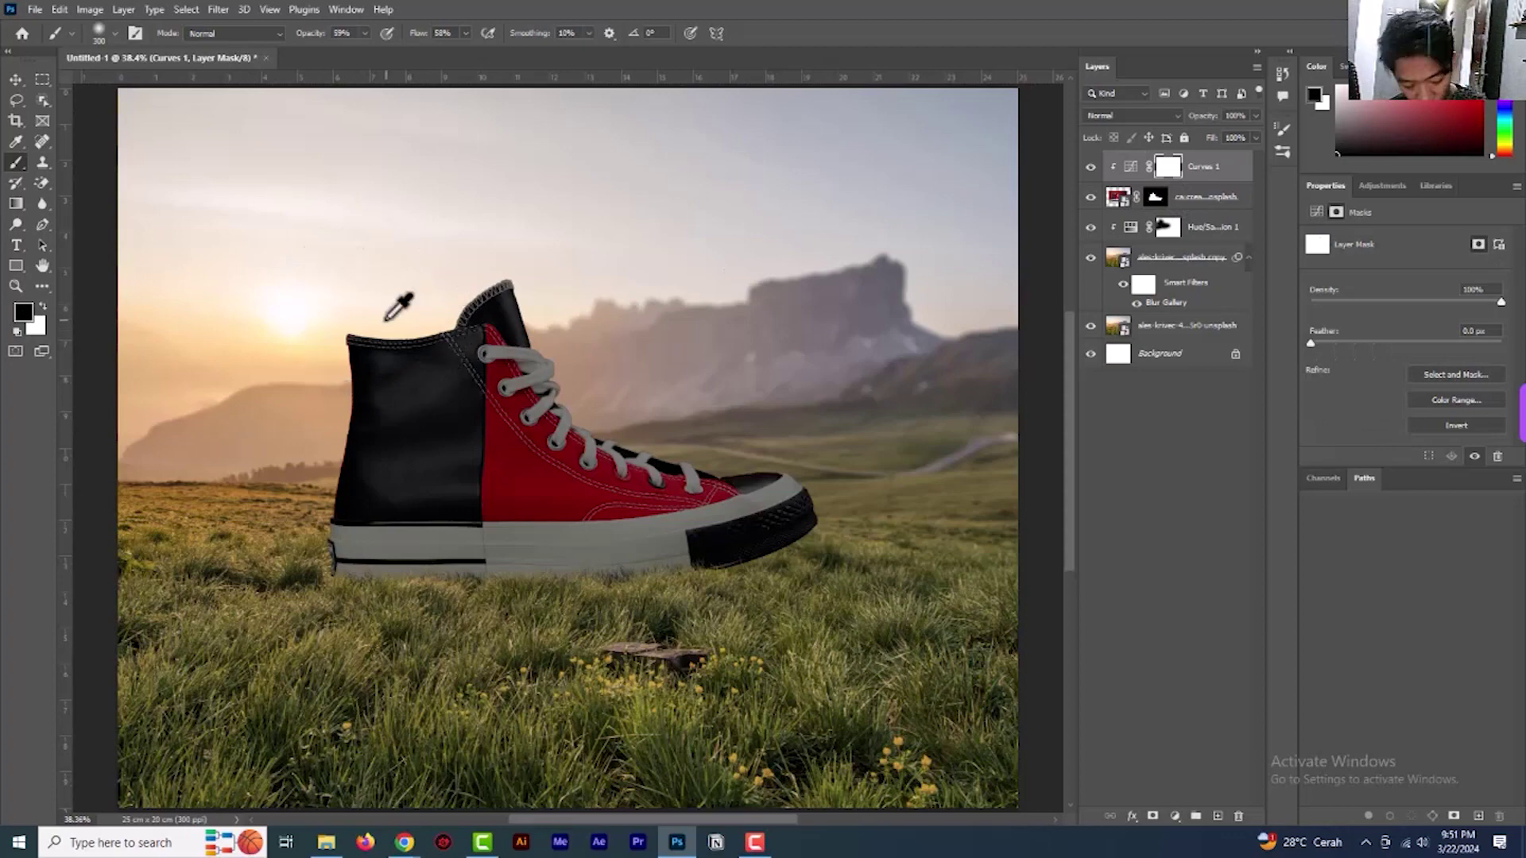
scroll(388, 328, "up", 5)
scroll(388, 312, "down", 5)
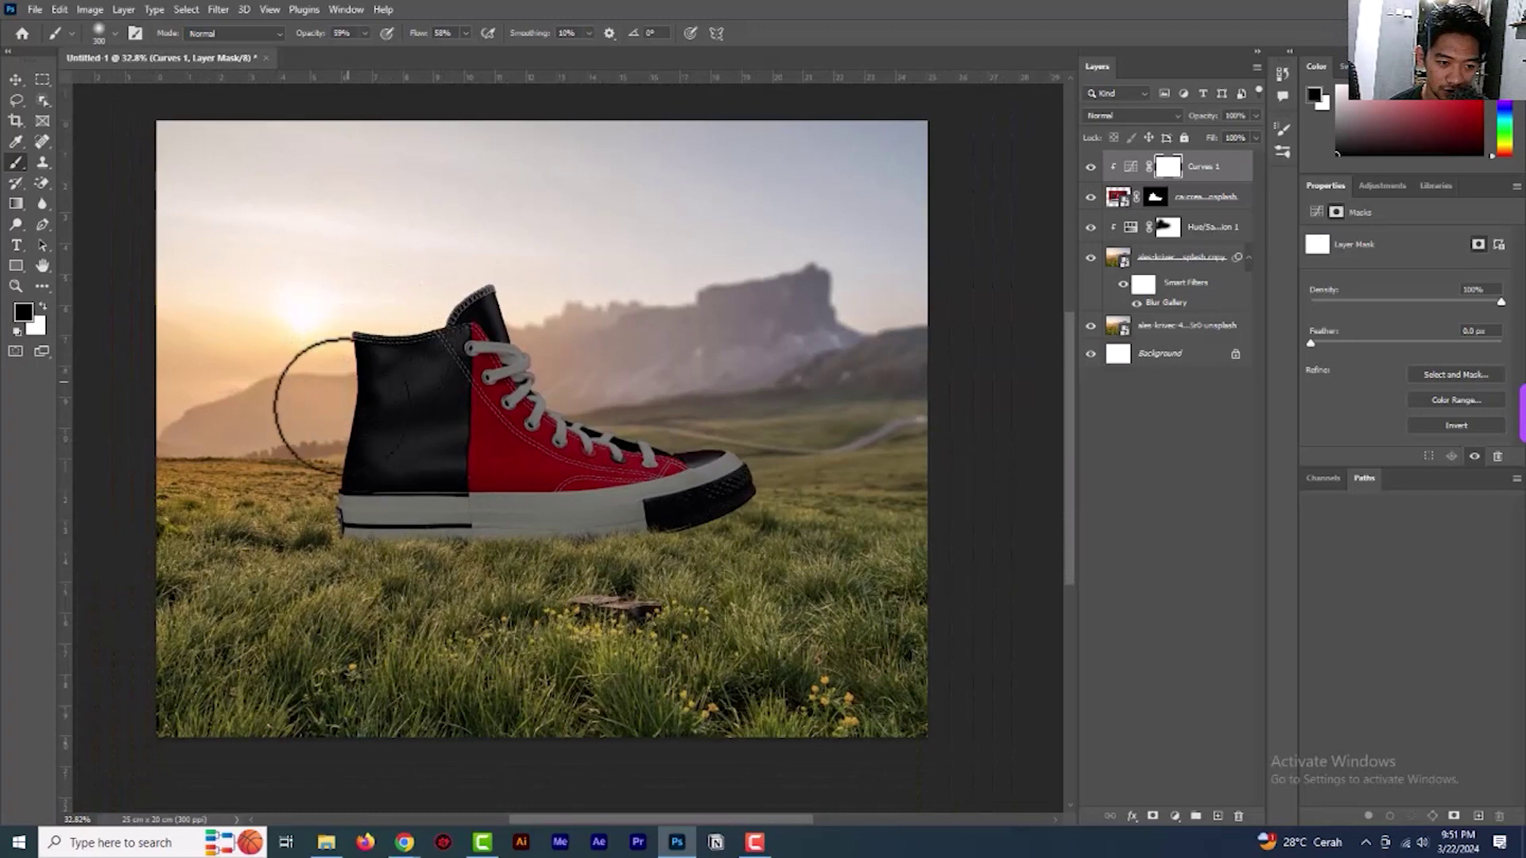
left_click_drag(351, 551, 356, 373)
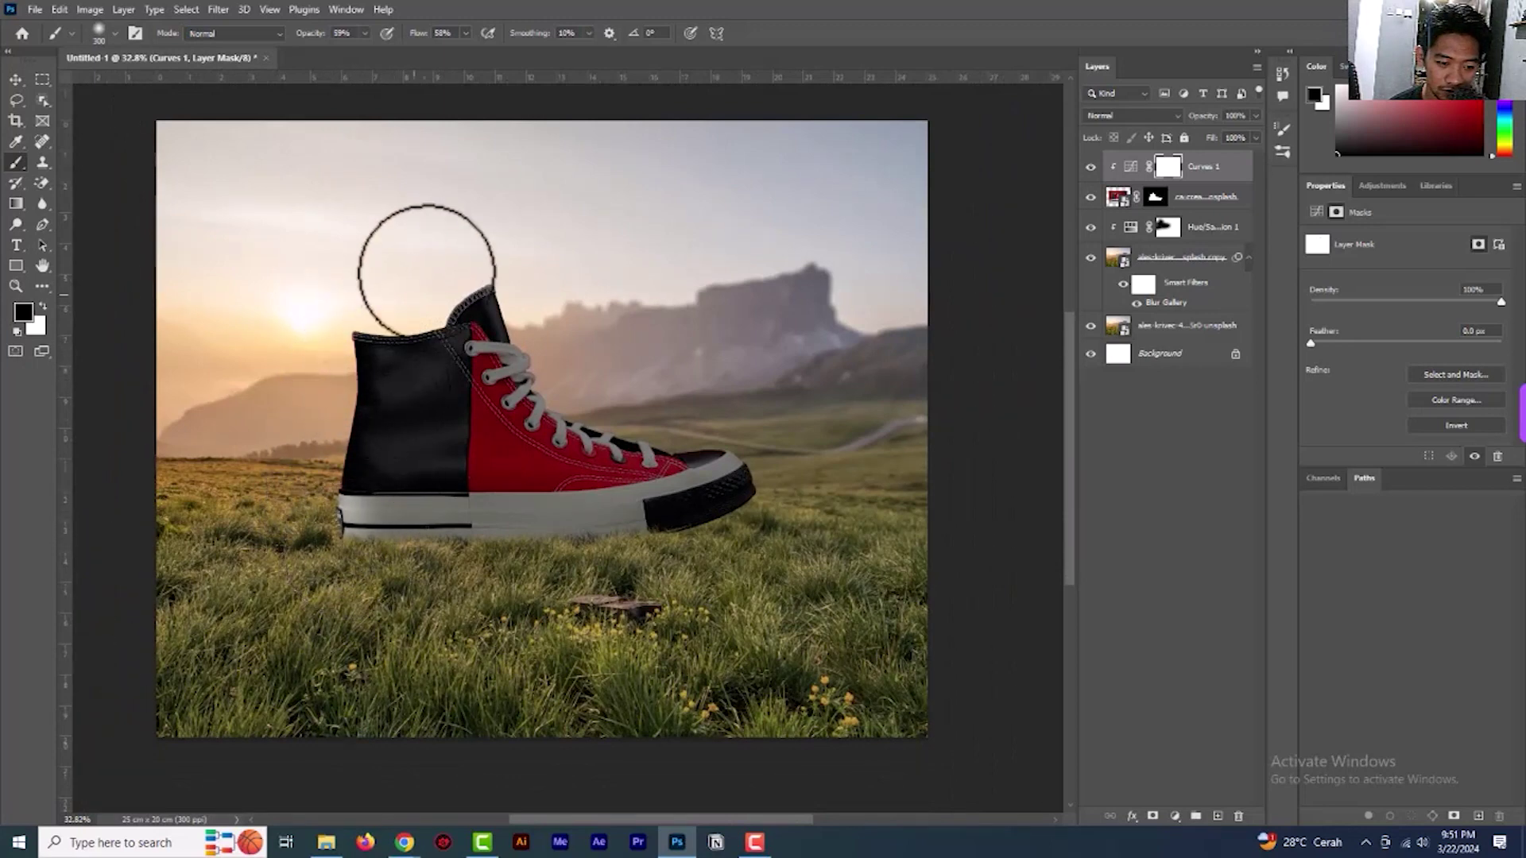
scroll(354, 474, "up", 4)
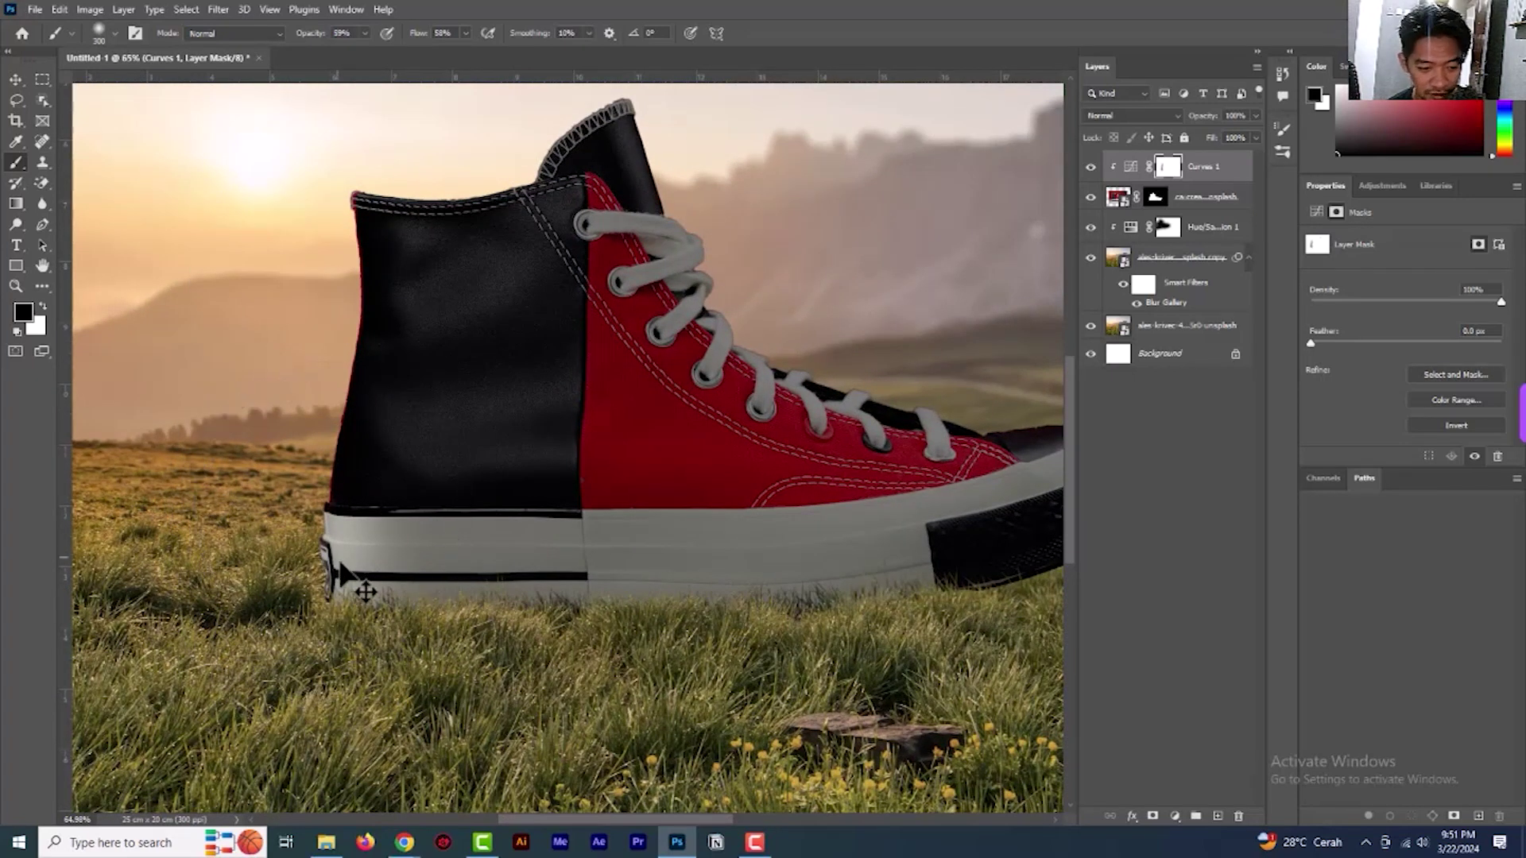
Lower the brush opacity to about 31% and paint black on the Curves mask along the sneaker's tongue and laces
left_click(364, 34)
left_click_drag(343, 50, 340, 50)
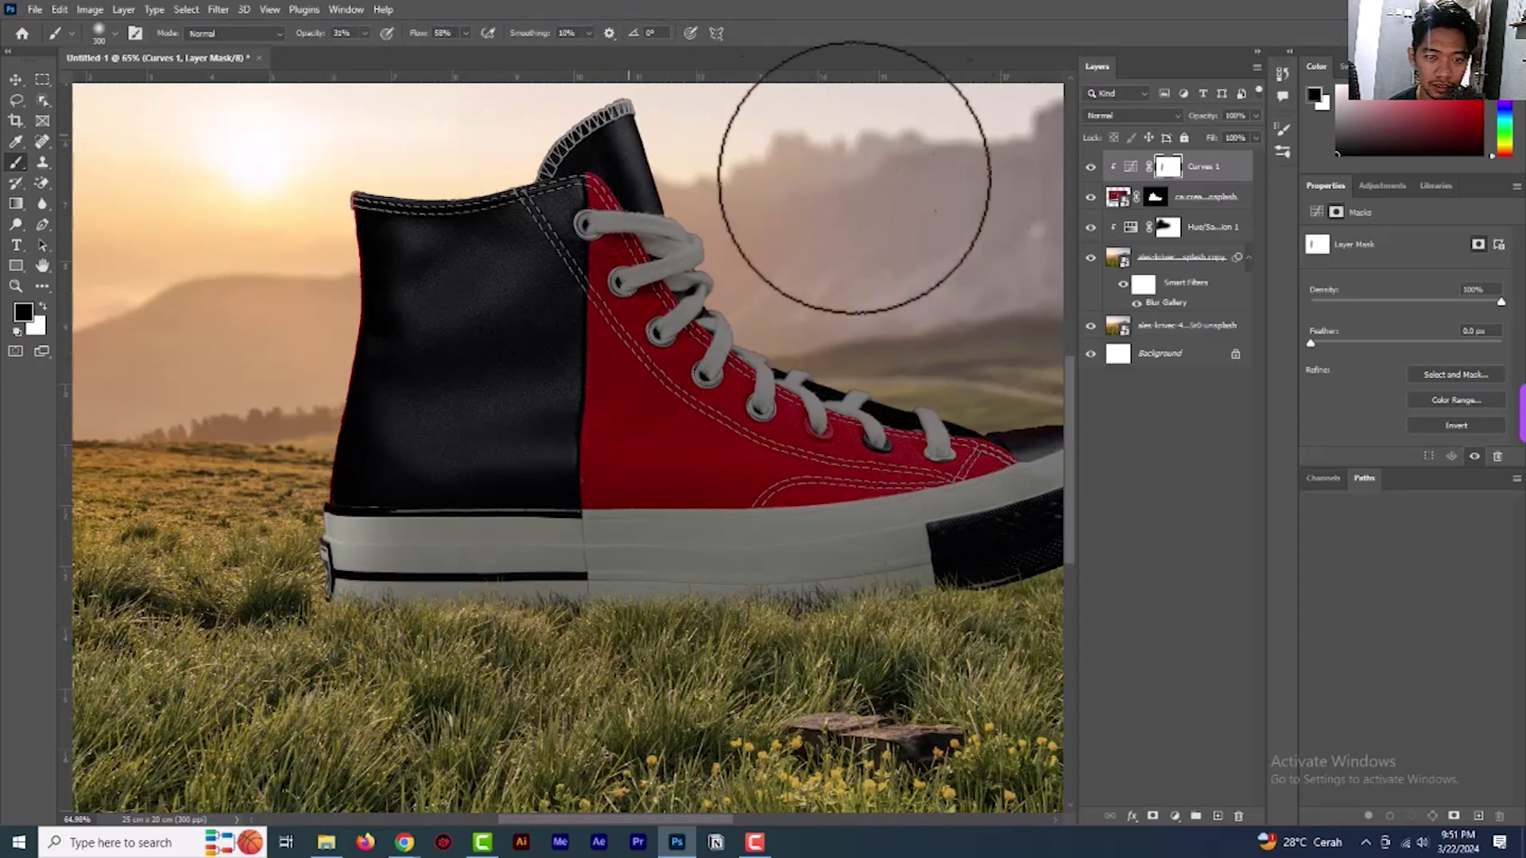
left_click_drag(793, 221, 566, 375)
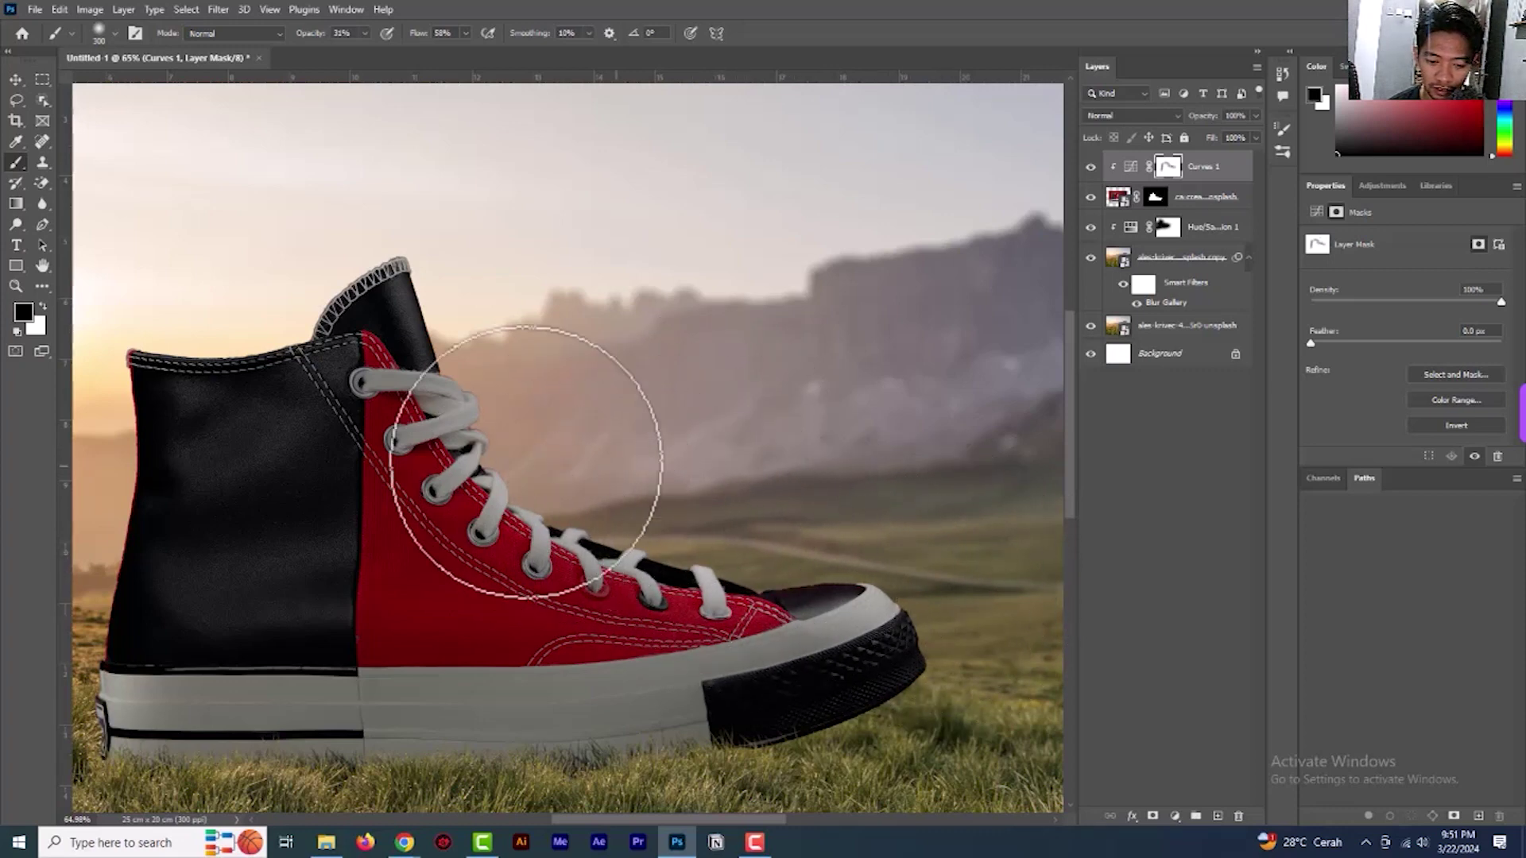
Lower the white endpoint of the Curves 1 adjustment slightly further to deepen the sneaker's shading
scroll(577, 230, "down", 5)
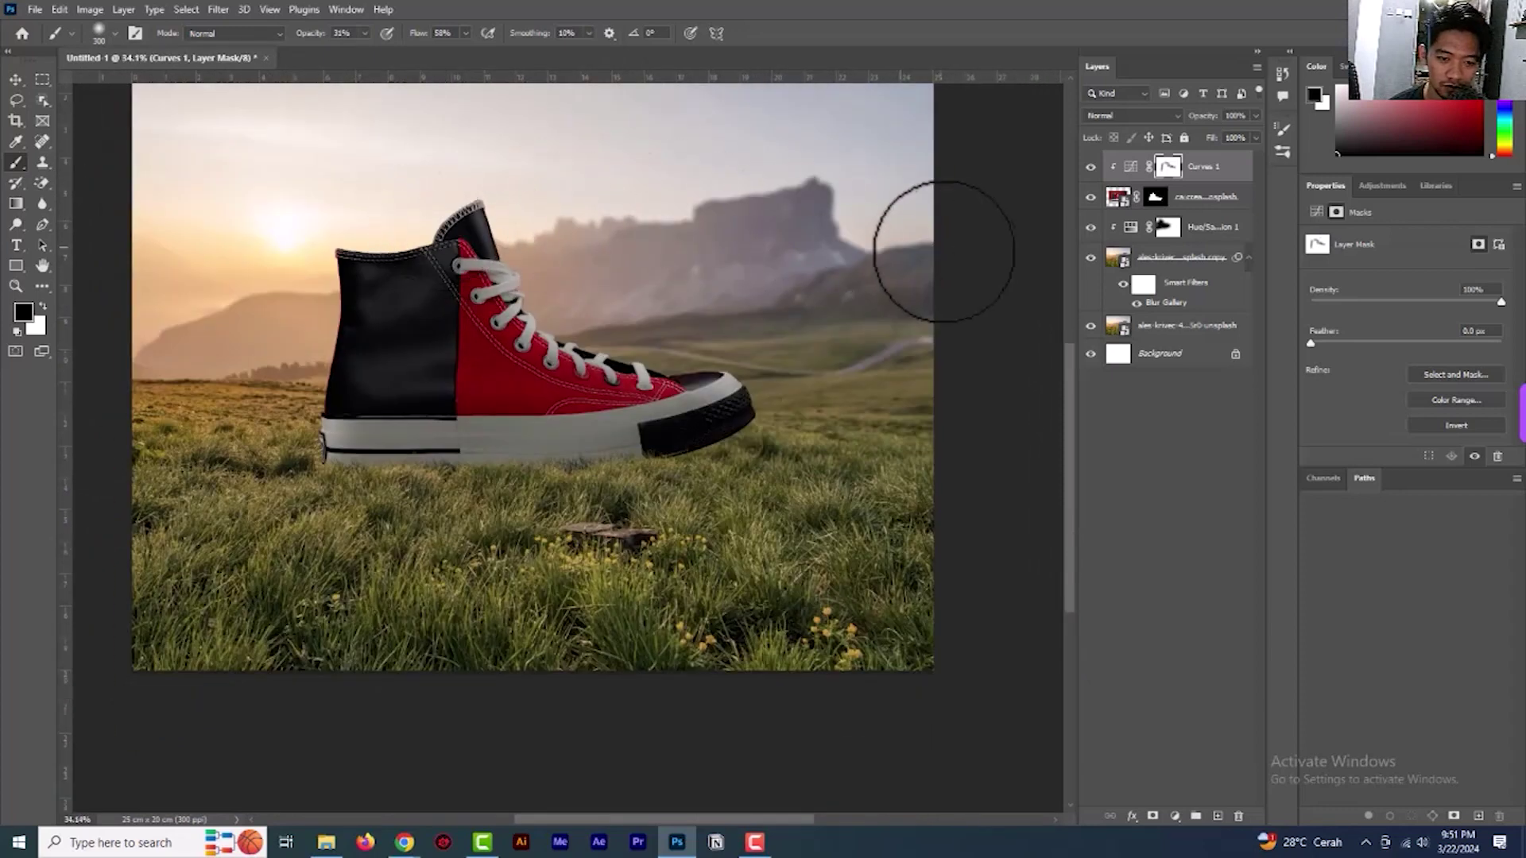
scroll(715, 274, "down", 3)
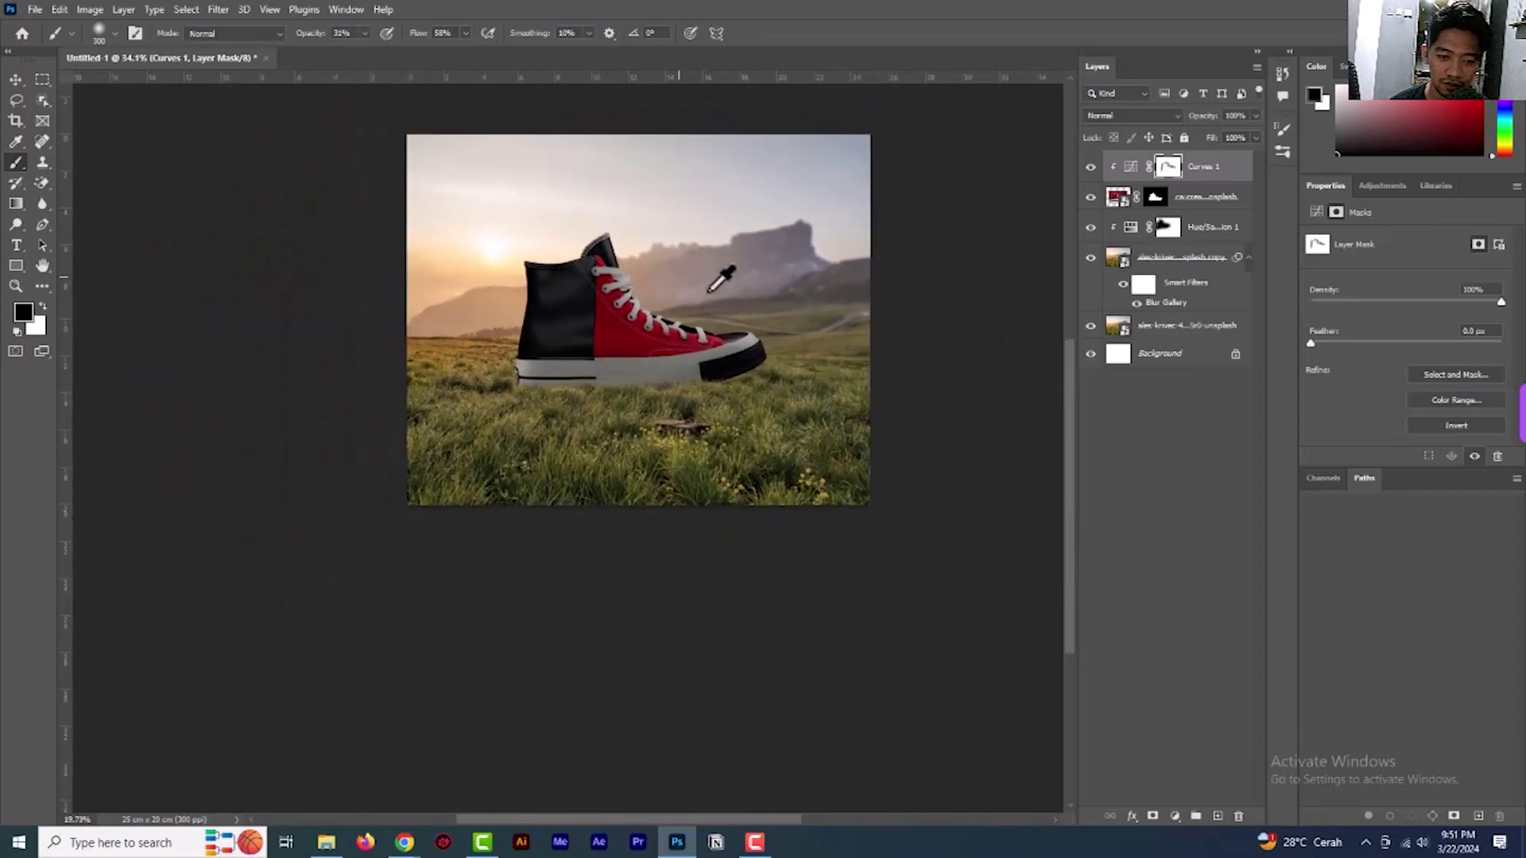
scroll(721, 271, "up", 1)
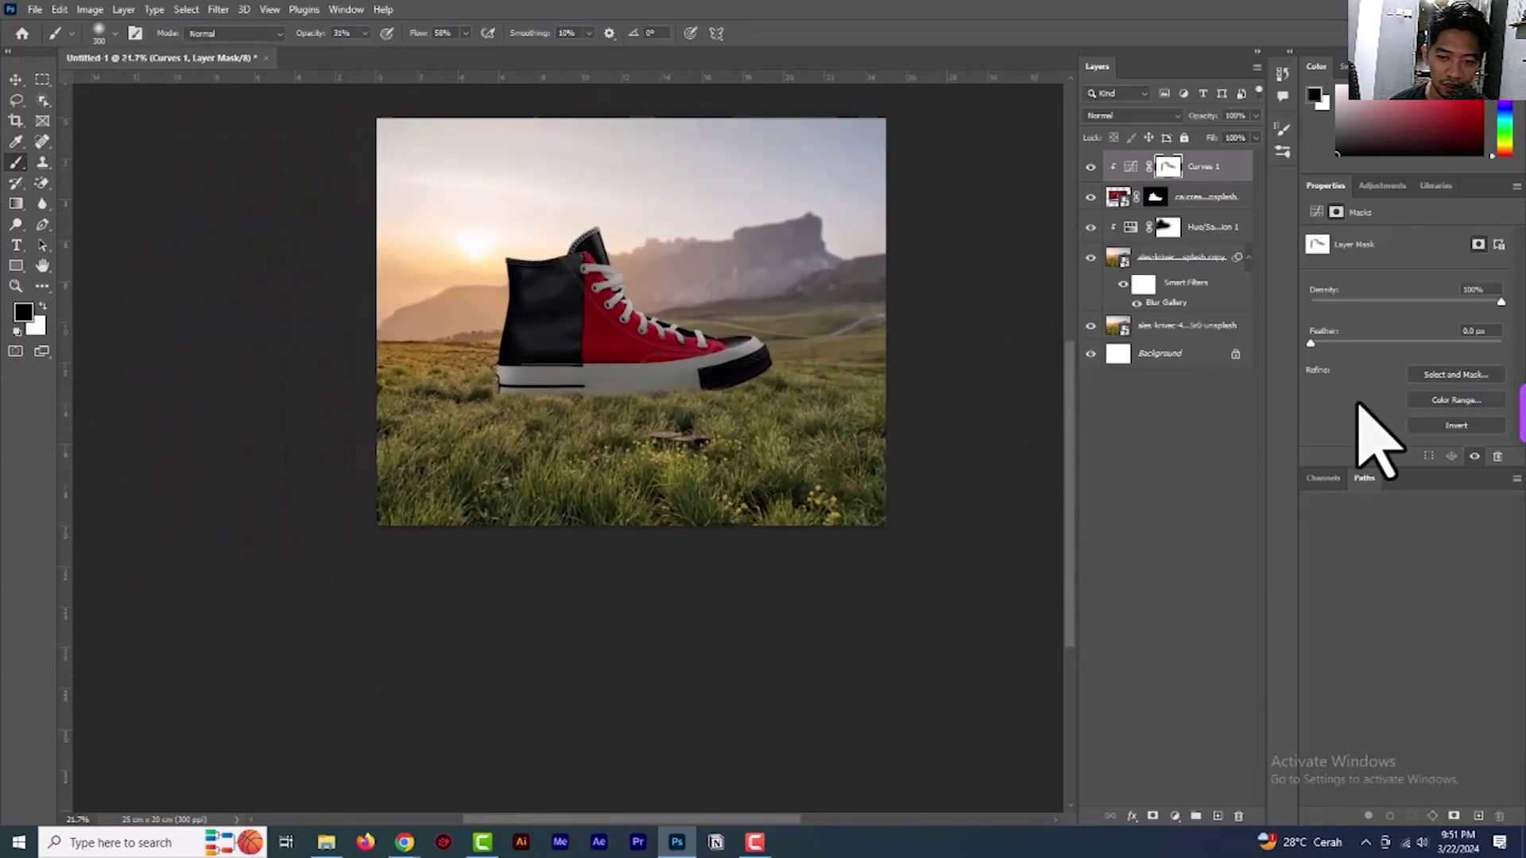
left_click(1138, 167)
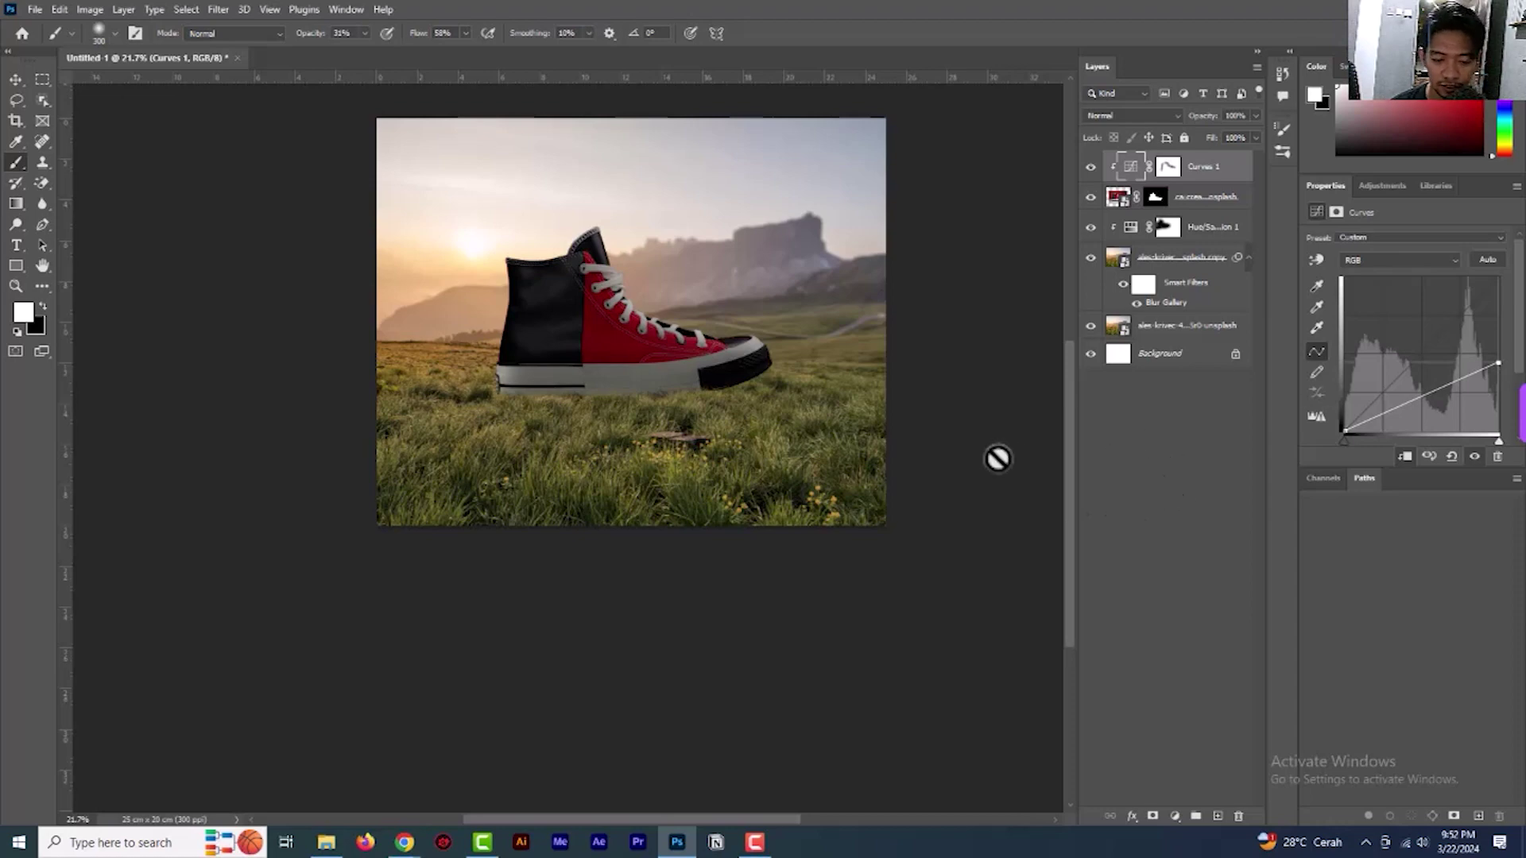
left_click(16, 286)
right_click(561, 205)
left_click(605, 211)
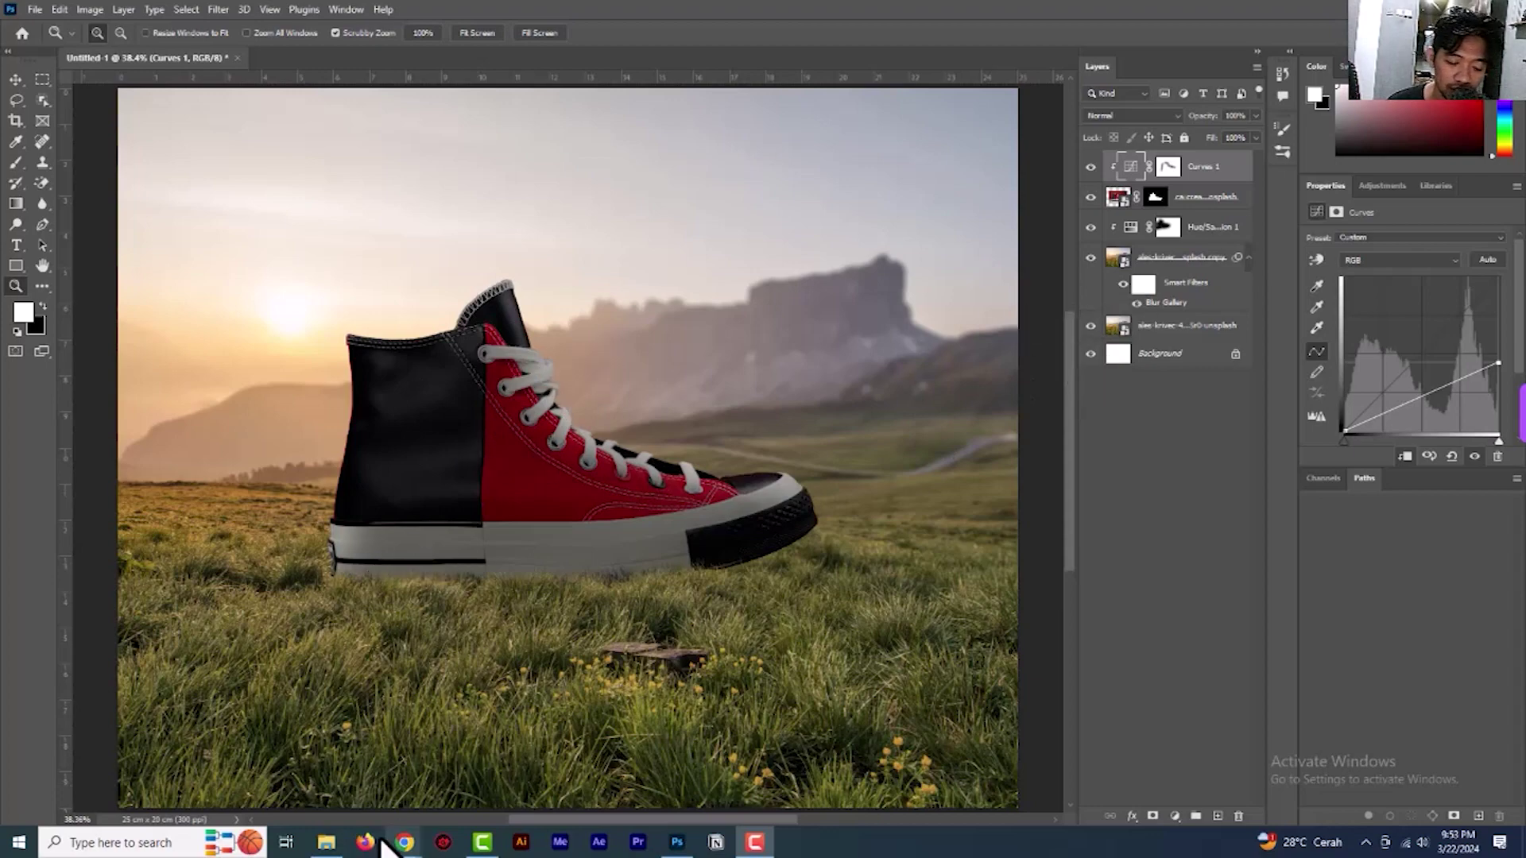
Place the snowy wooden boardwalk photo from the "digital imaging shoe home" folder above the sneaker layers
left_click(326, 842)
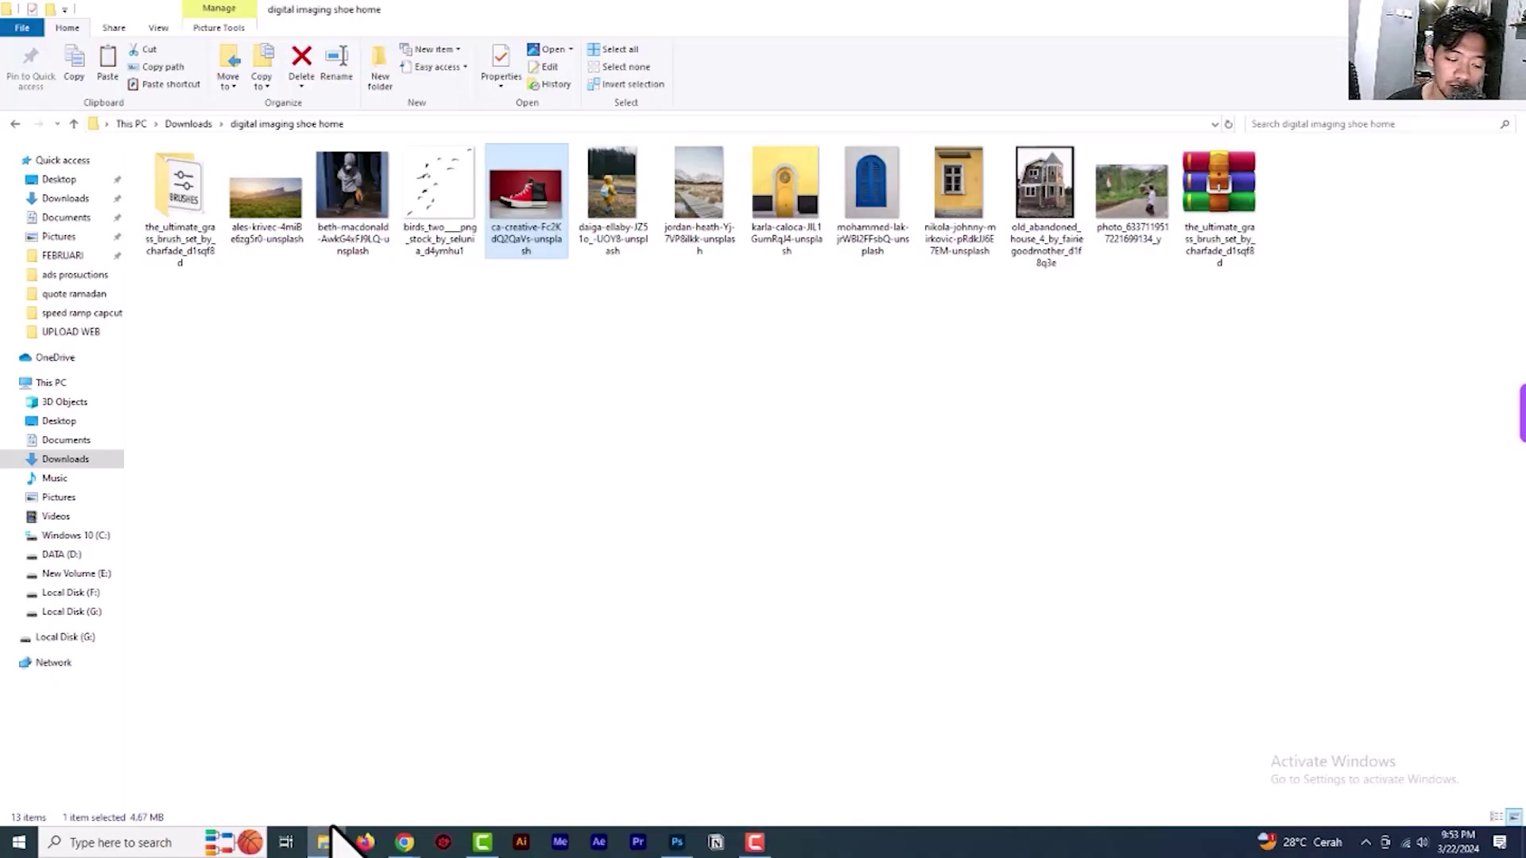
double_click(689, 231)
left_click_drag(698, 190, 562, 561)
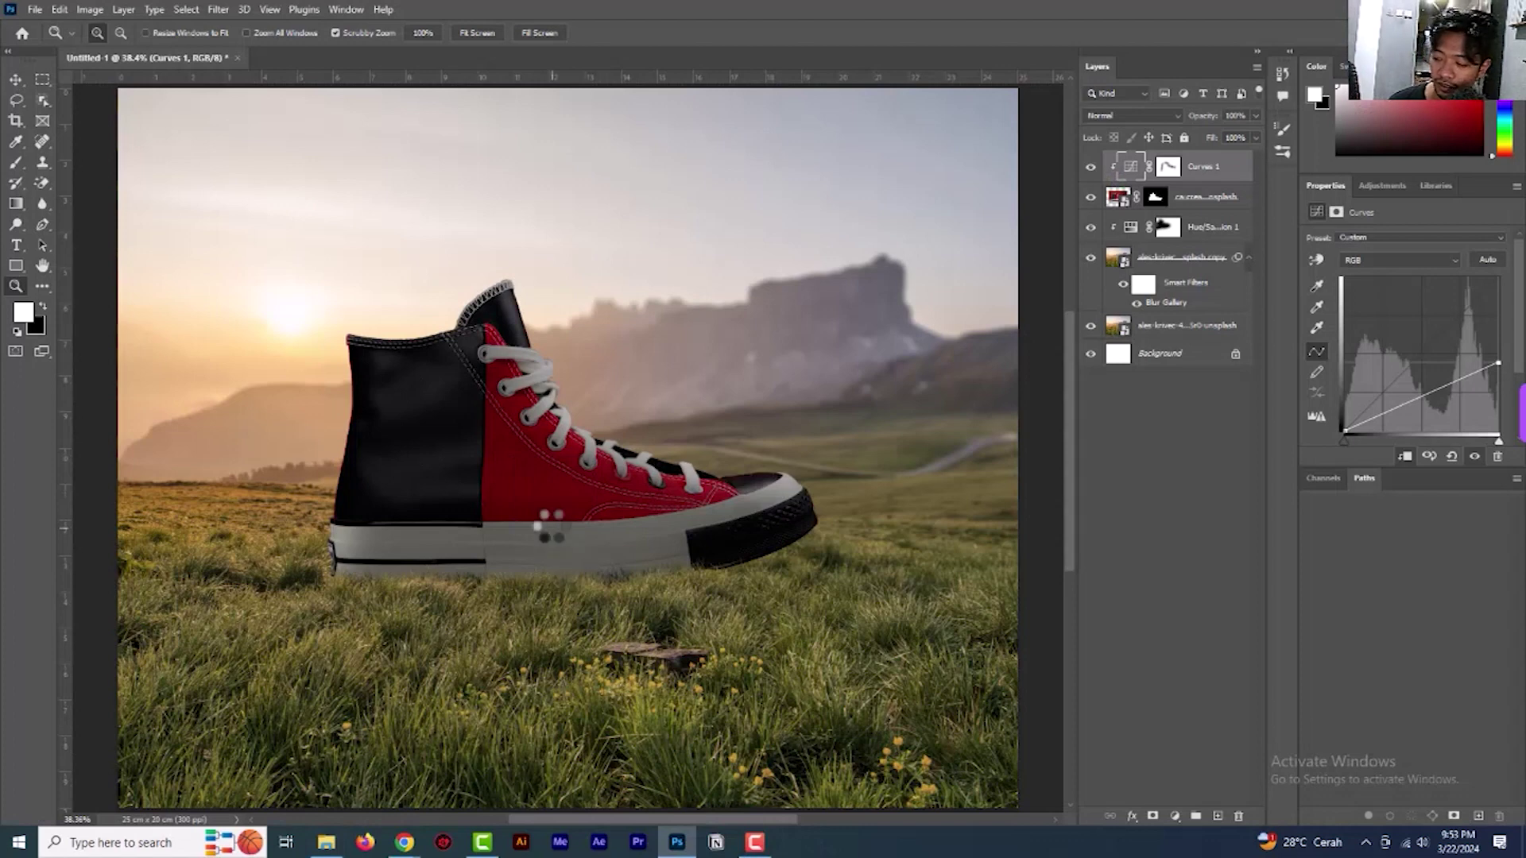
scroll(552, 501, "down", 2)
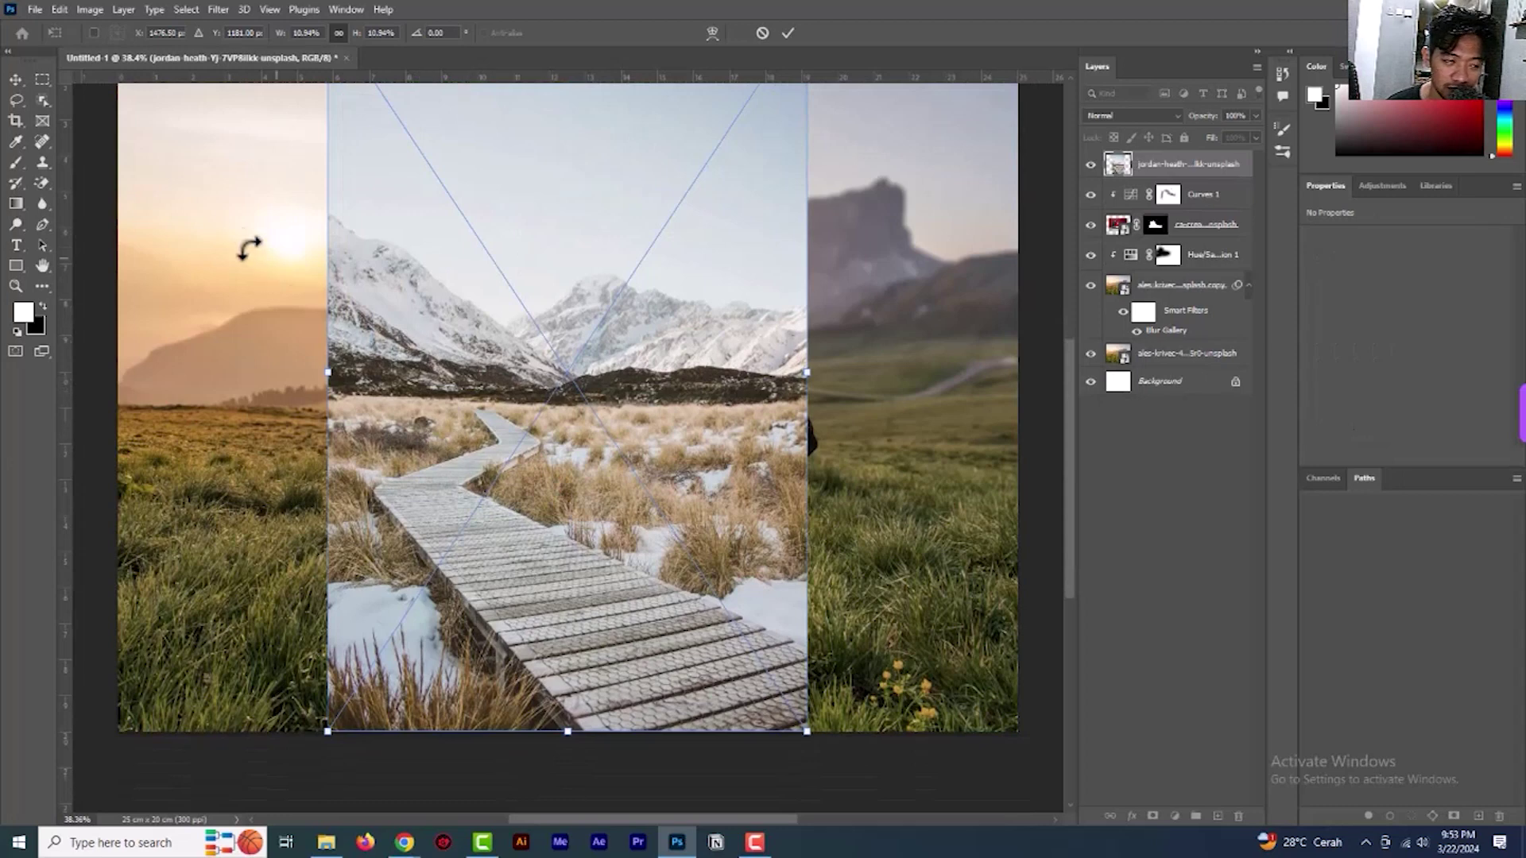
Outline the boardwalk and the grass along its near side with the Polygonal Lasso and turn the selection into a layer mask
left_click(16, 99)
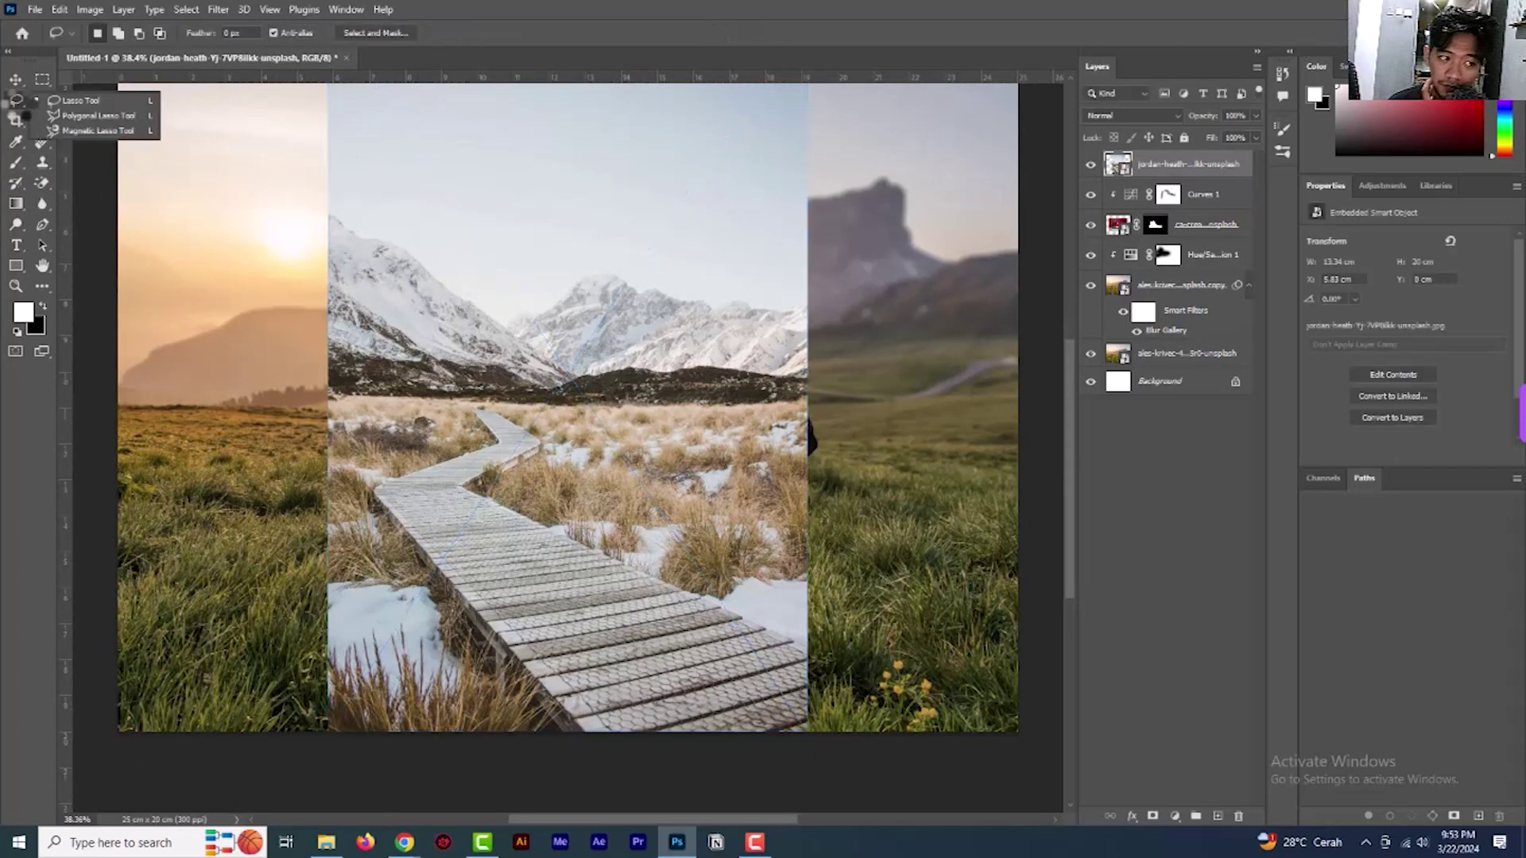
left_click(83, 118)
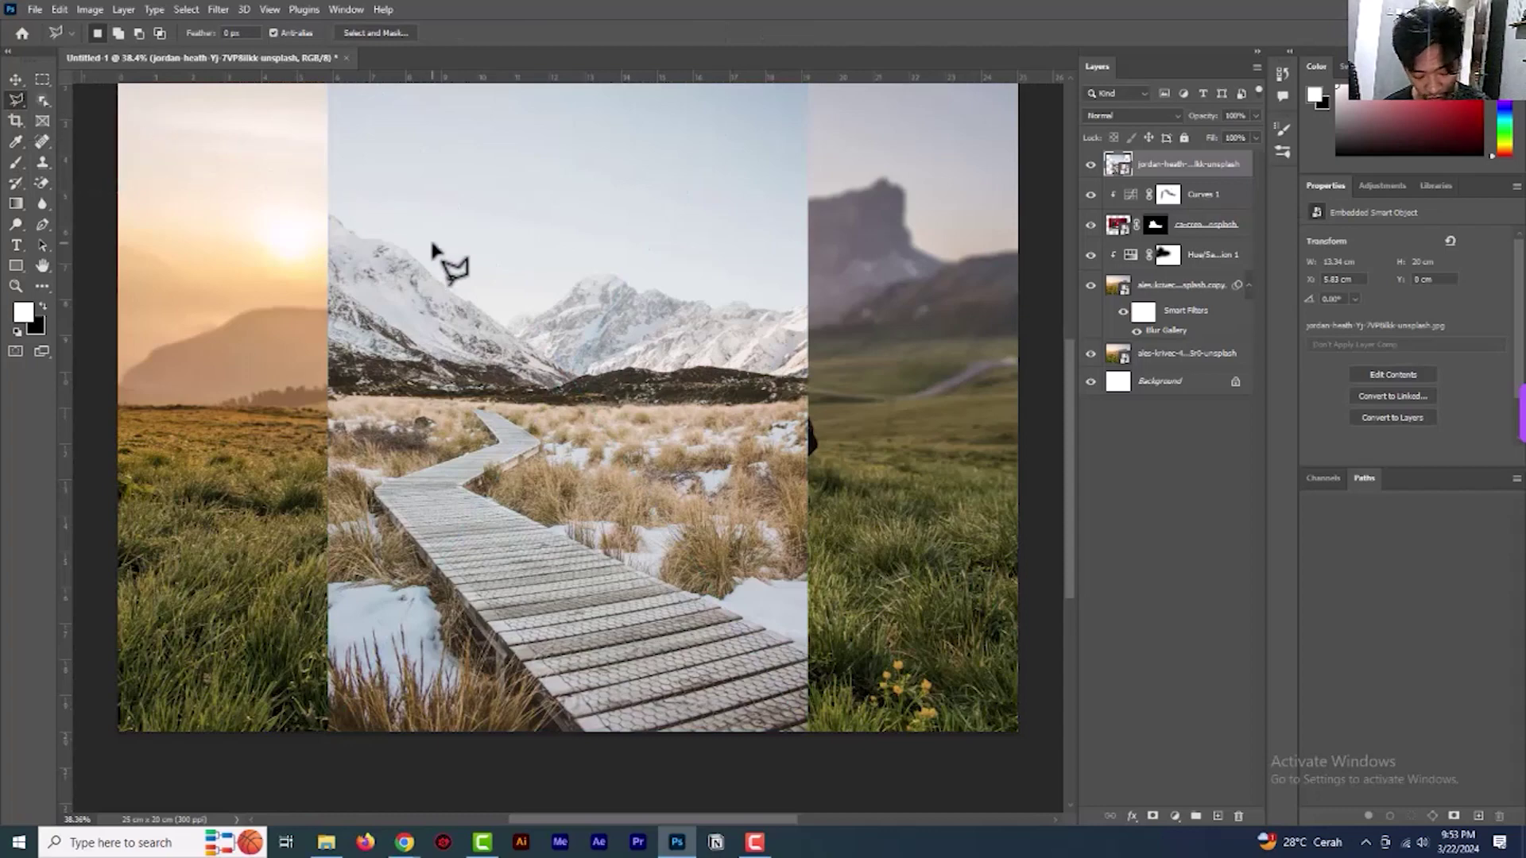
scroll(433, 251, "up", 3)
scroll(525, 504, "down", 2)
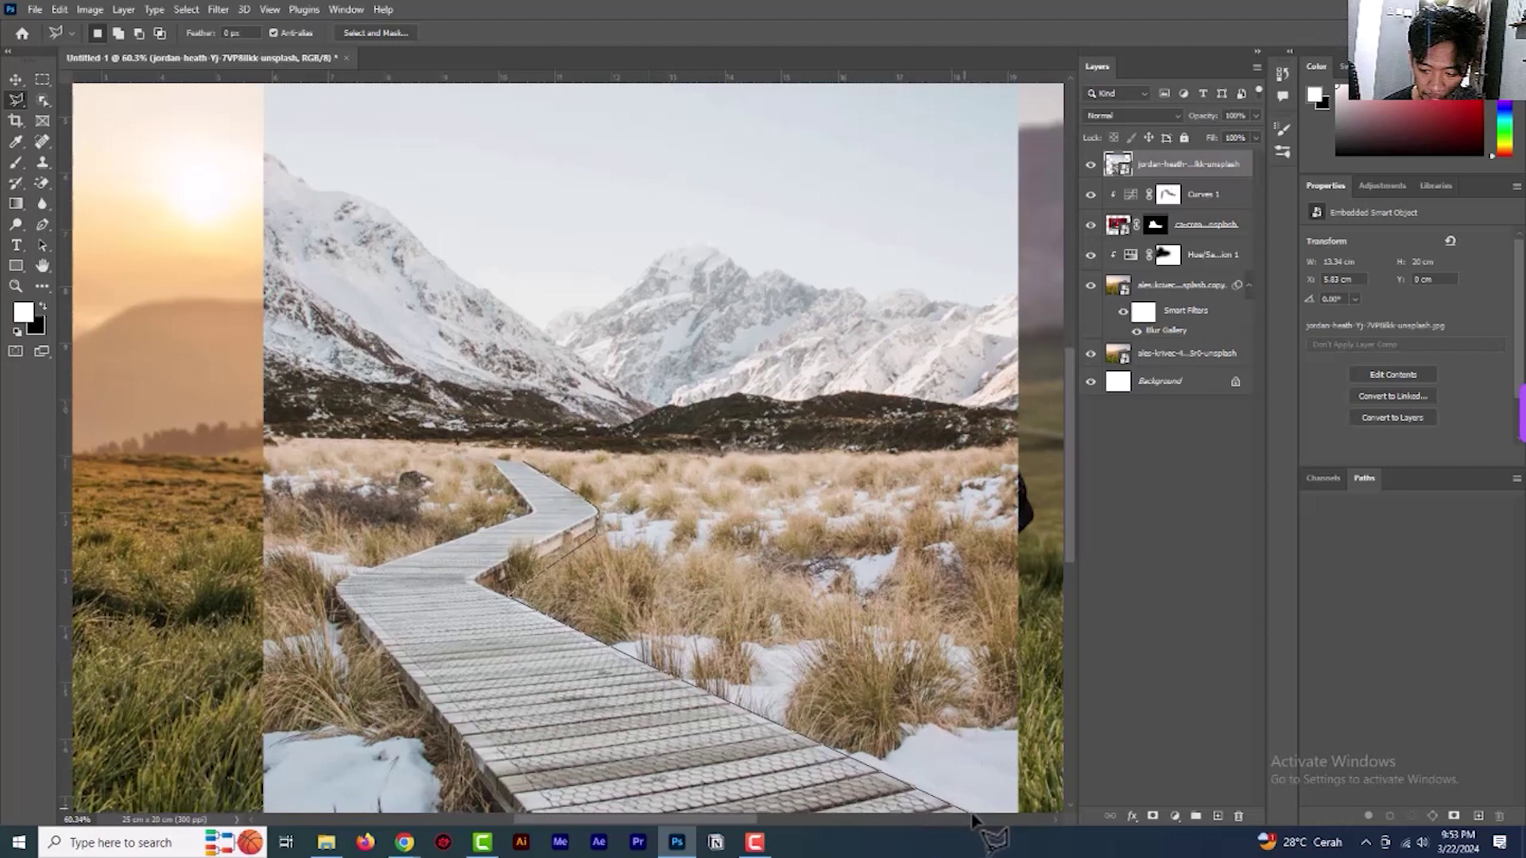
left_click(974, 815)
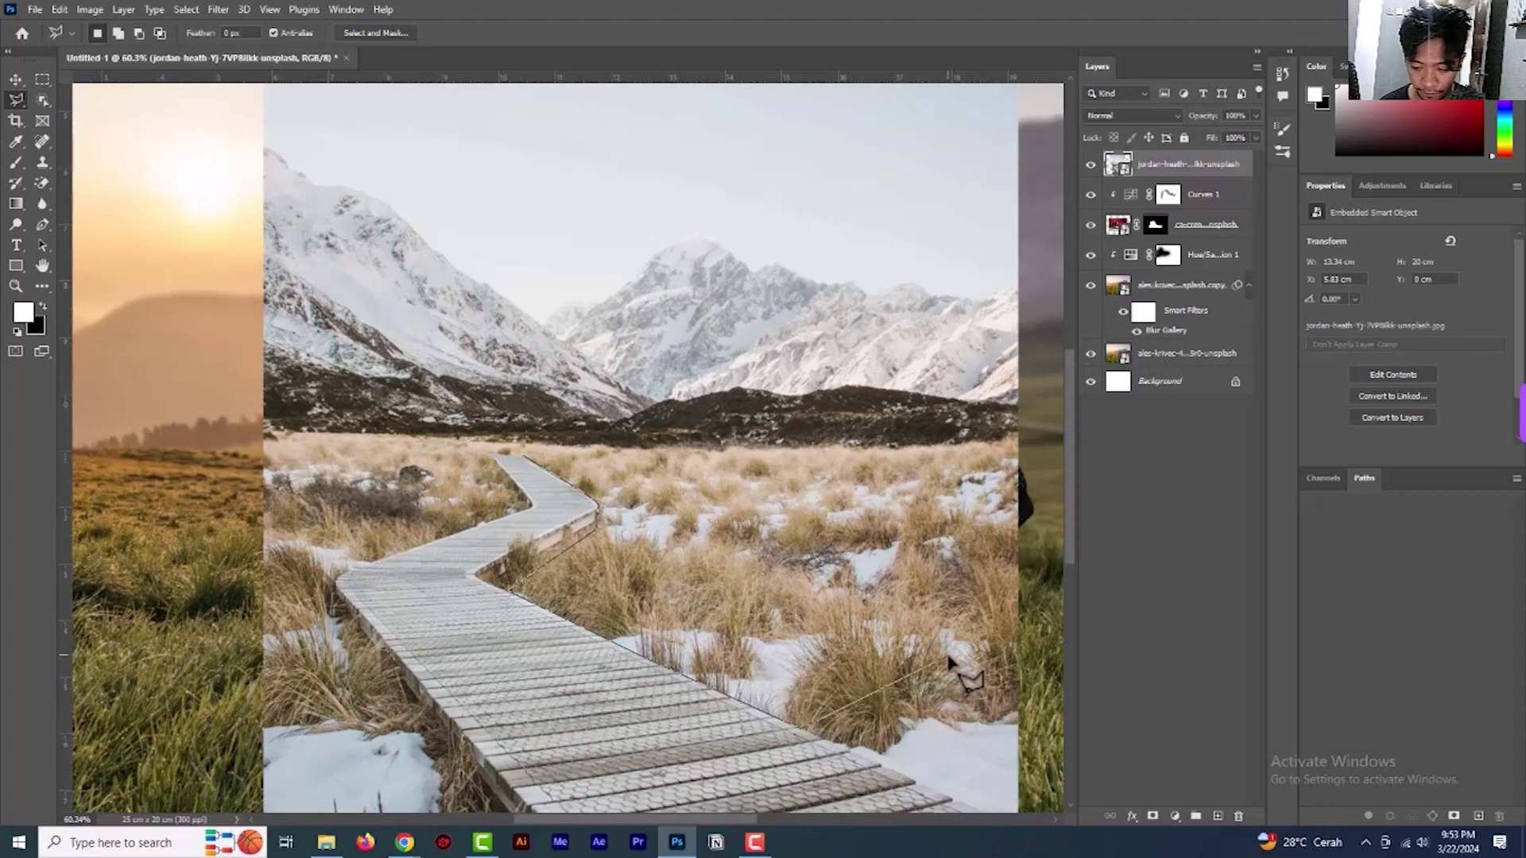
scroll(880, 508, "down", 3)
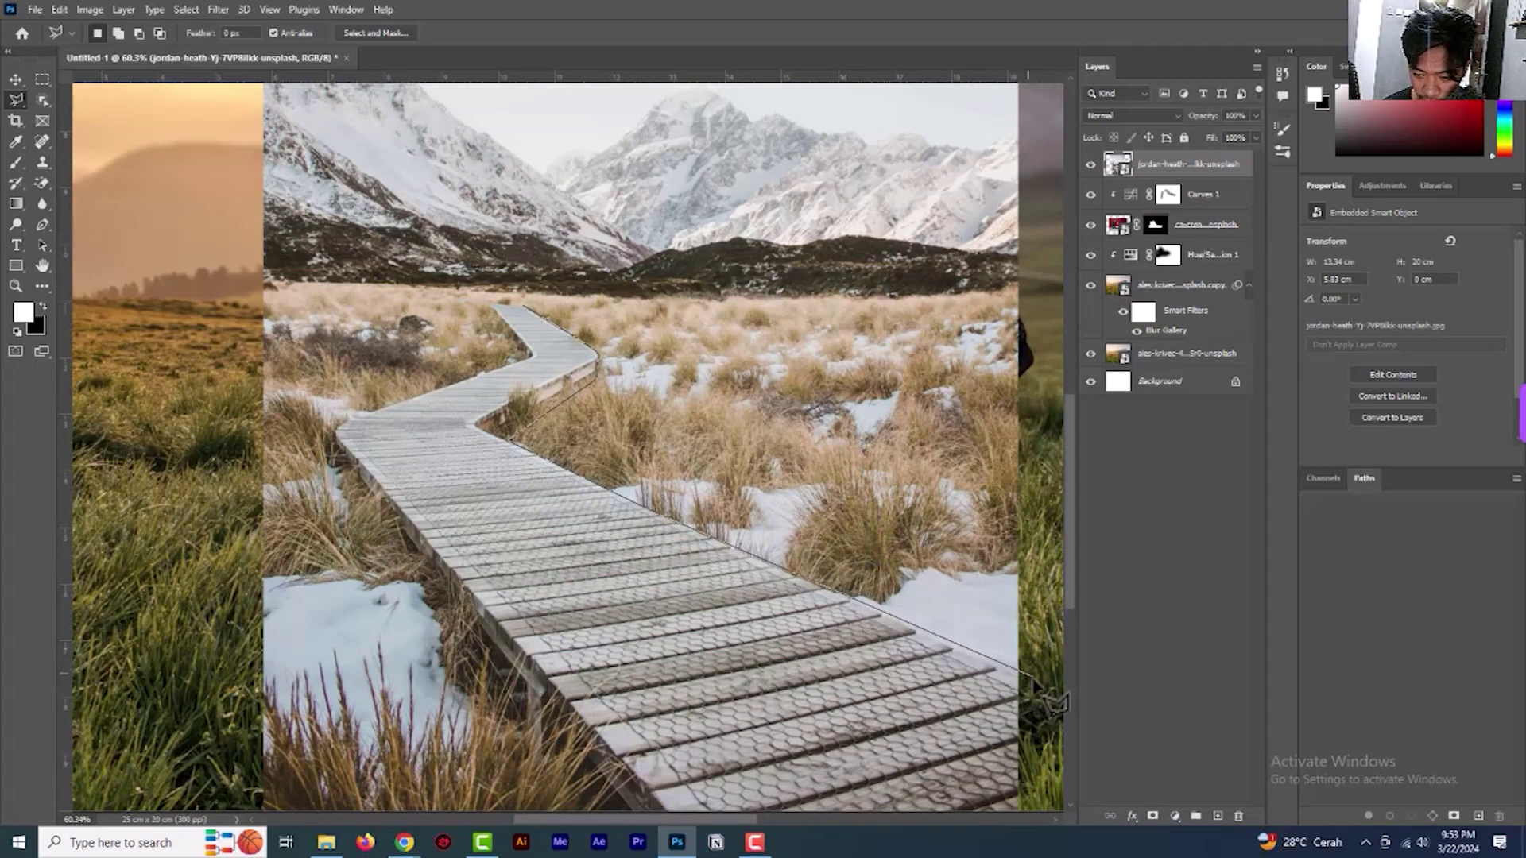
scroll(1033, 685, "down", 5)
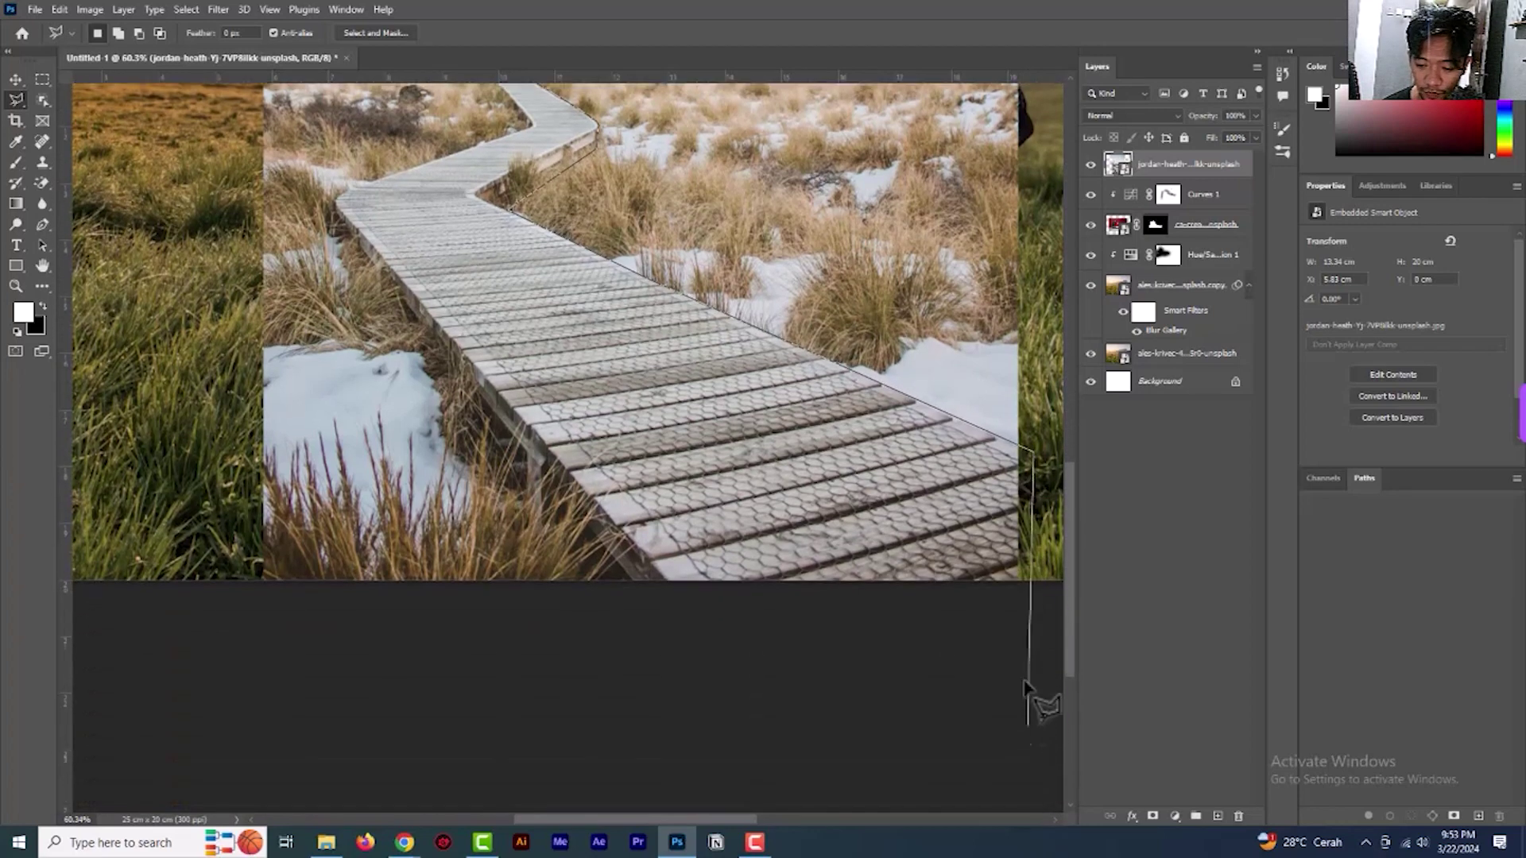
left_click(540, 619)
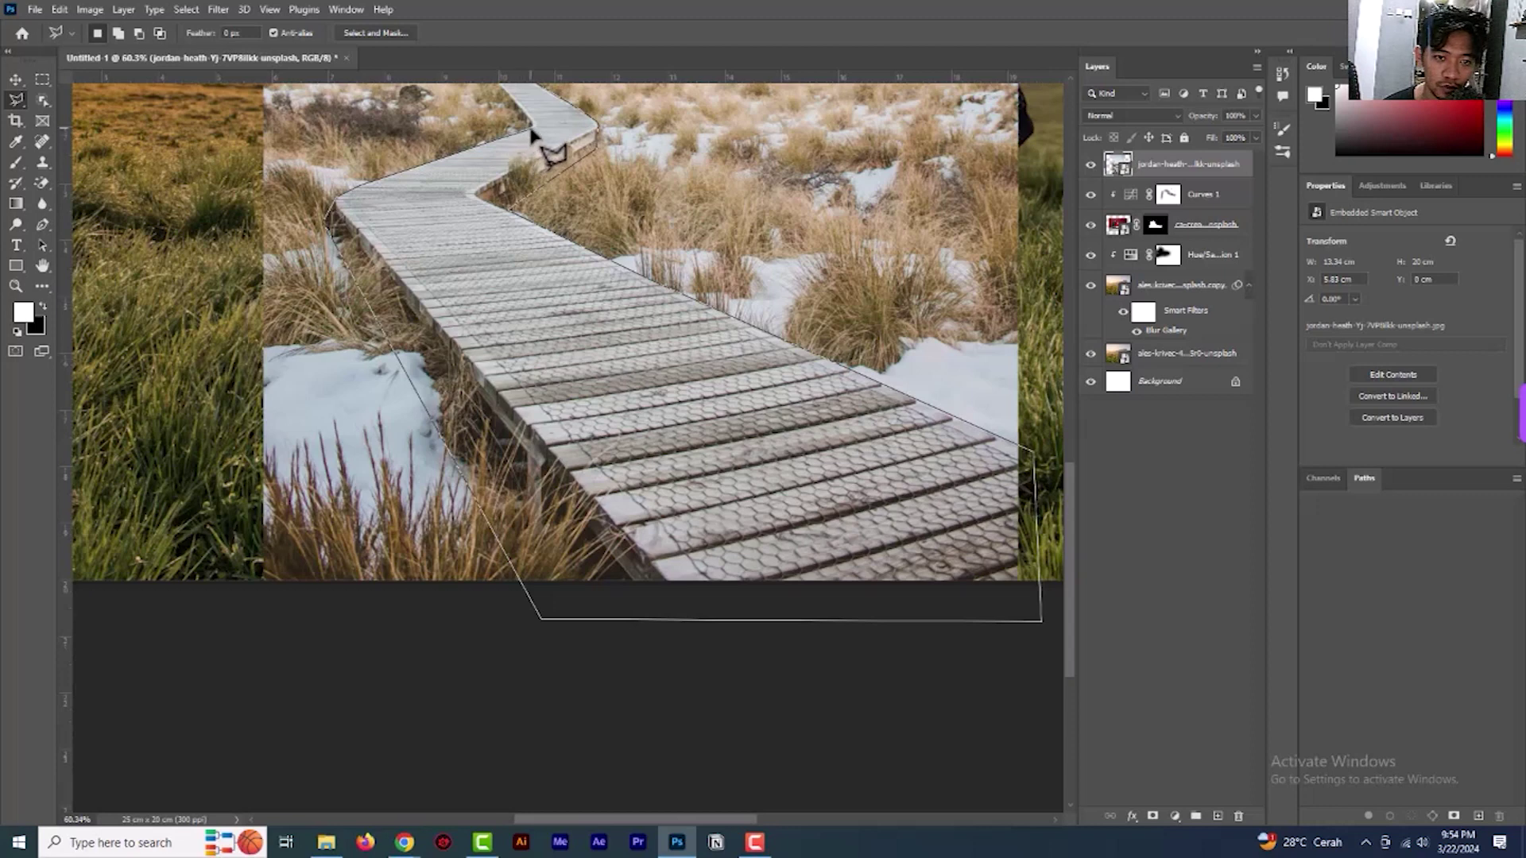
scroll(509, 60, "up", 5)
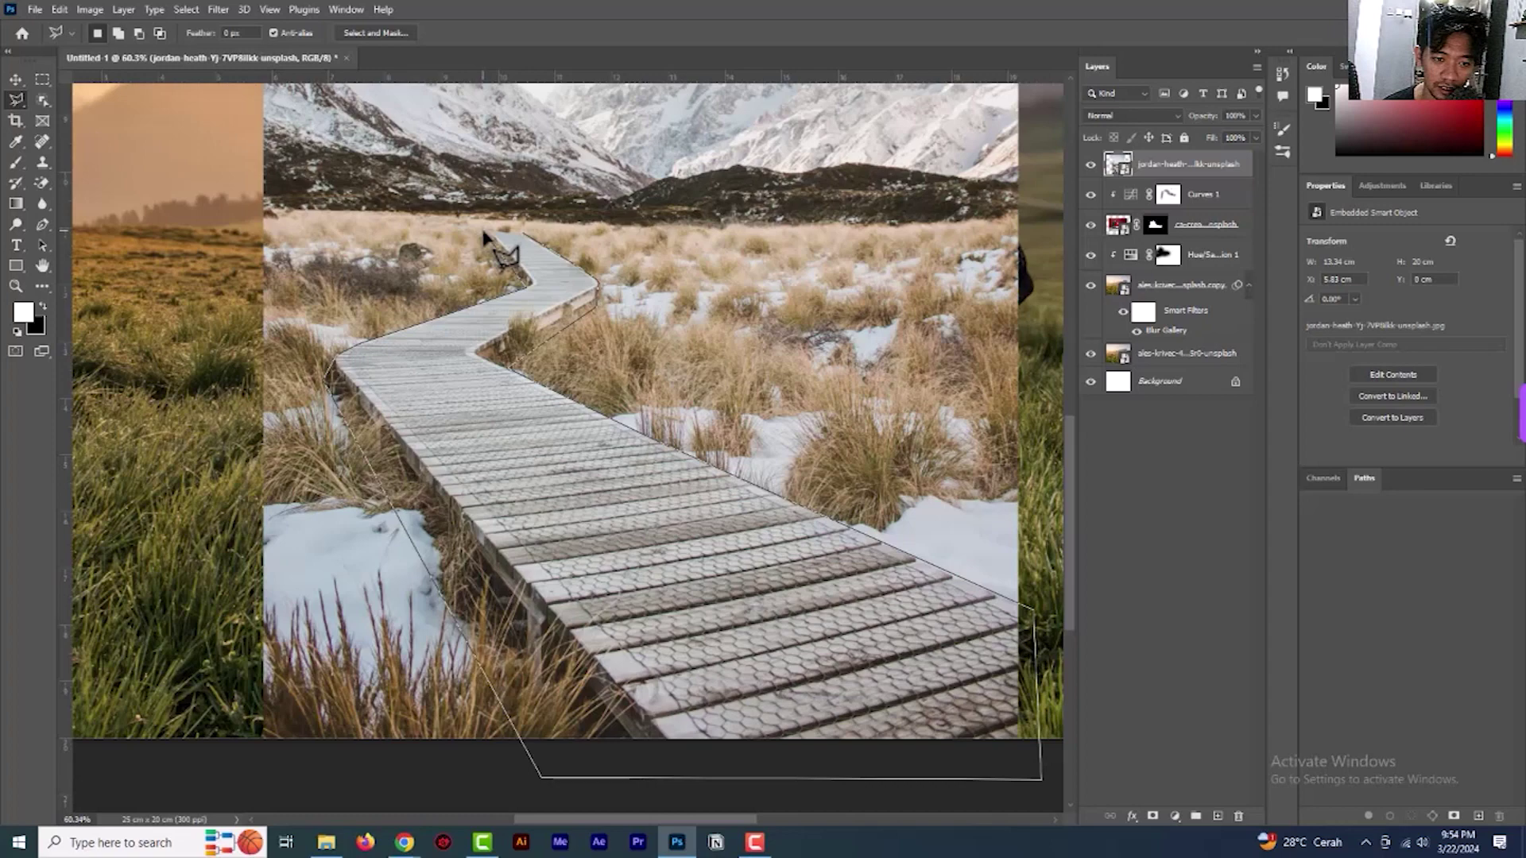
left_click(522, 234)
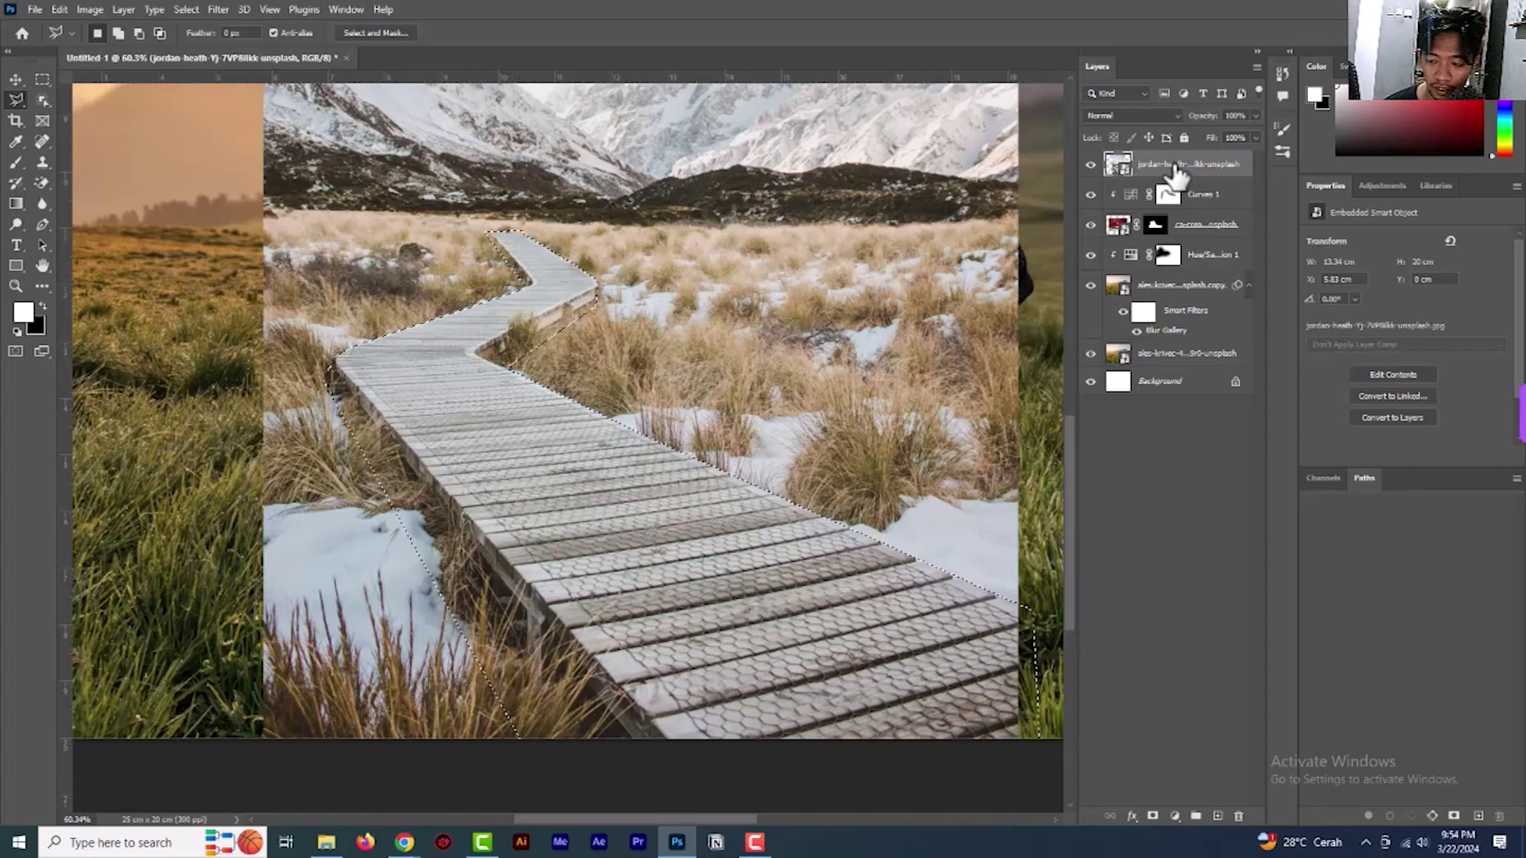
left_click(1153, 817)
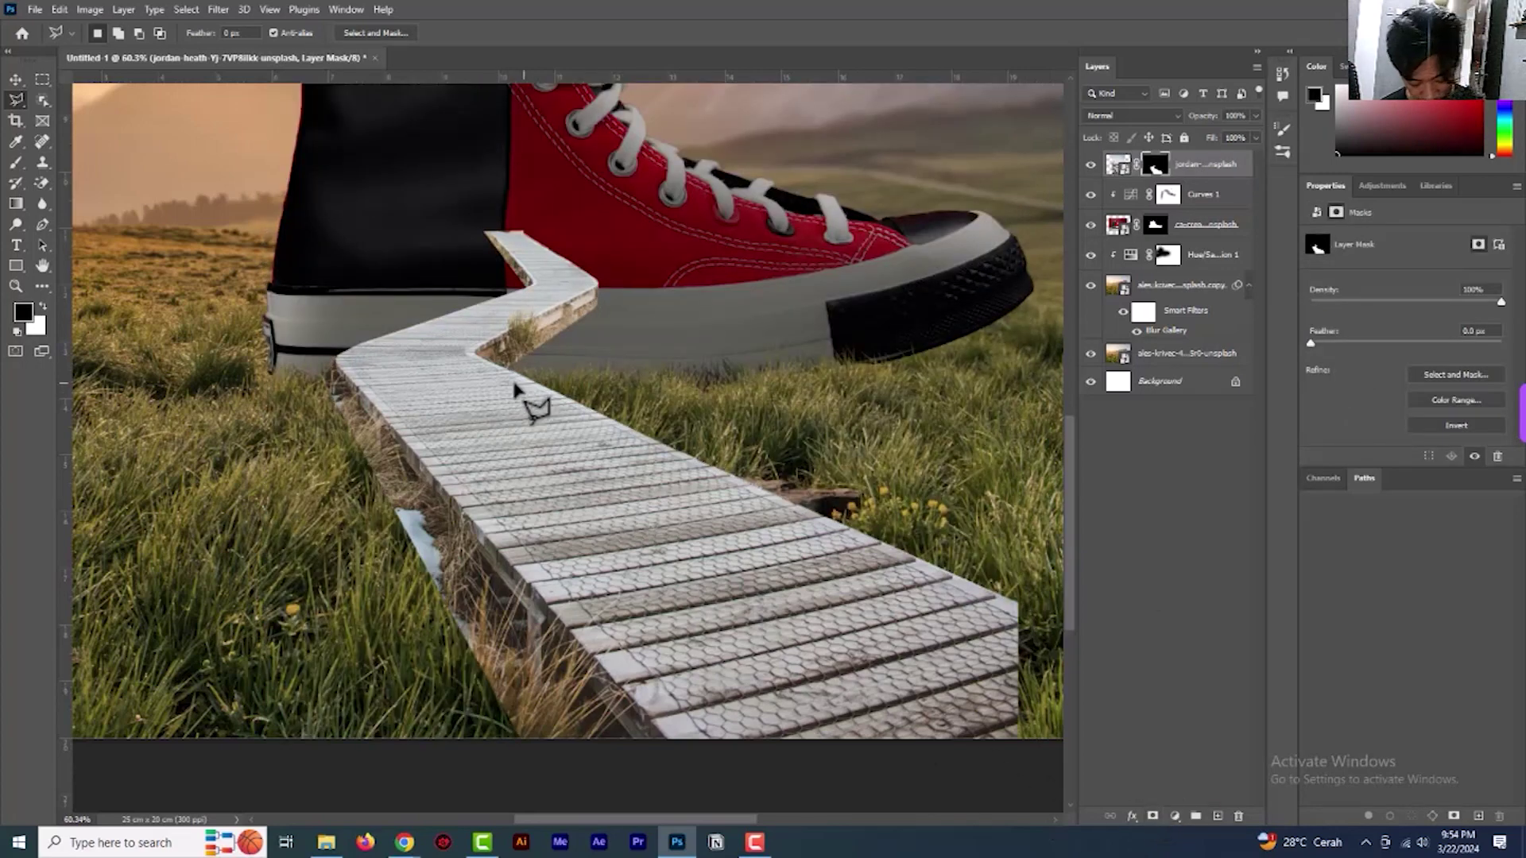
Scale the masked boardwalk to about 73% and move it up so its far end meets the sneaker's sole
left_click(15, 79)
scroll(599, 324, "down", 3)
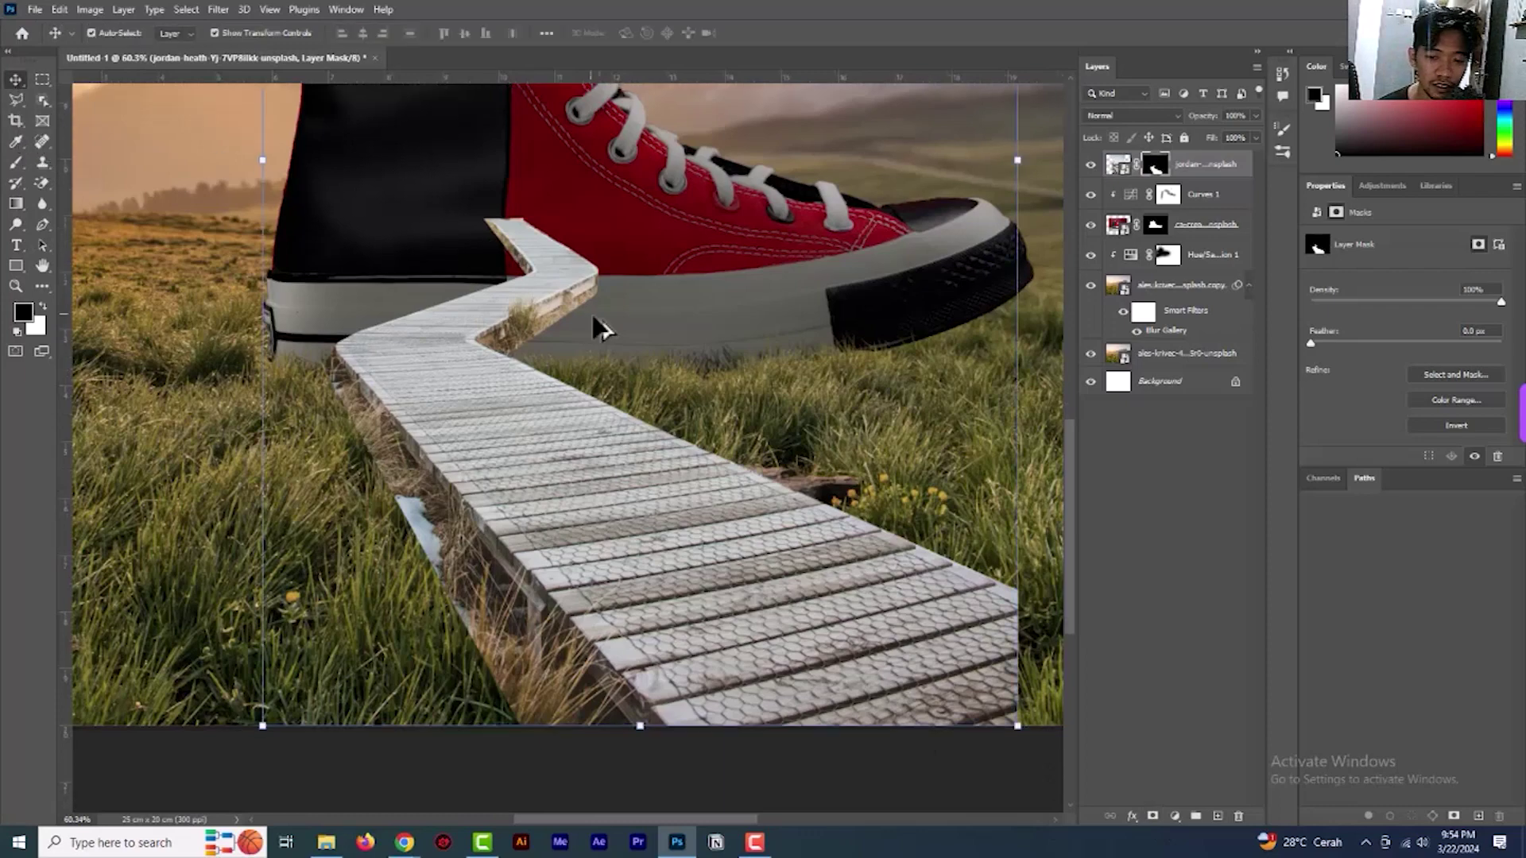
scroll(642, 342, "down", 5)
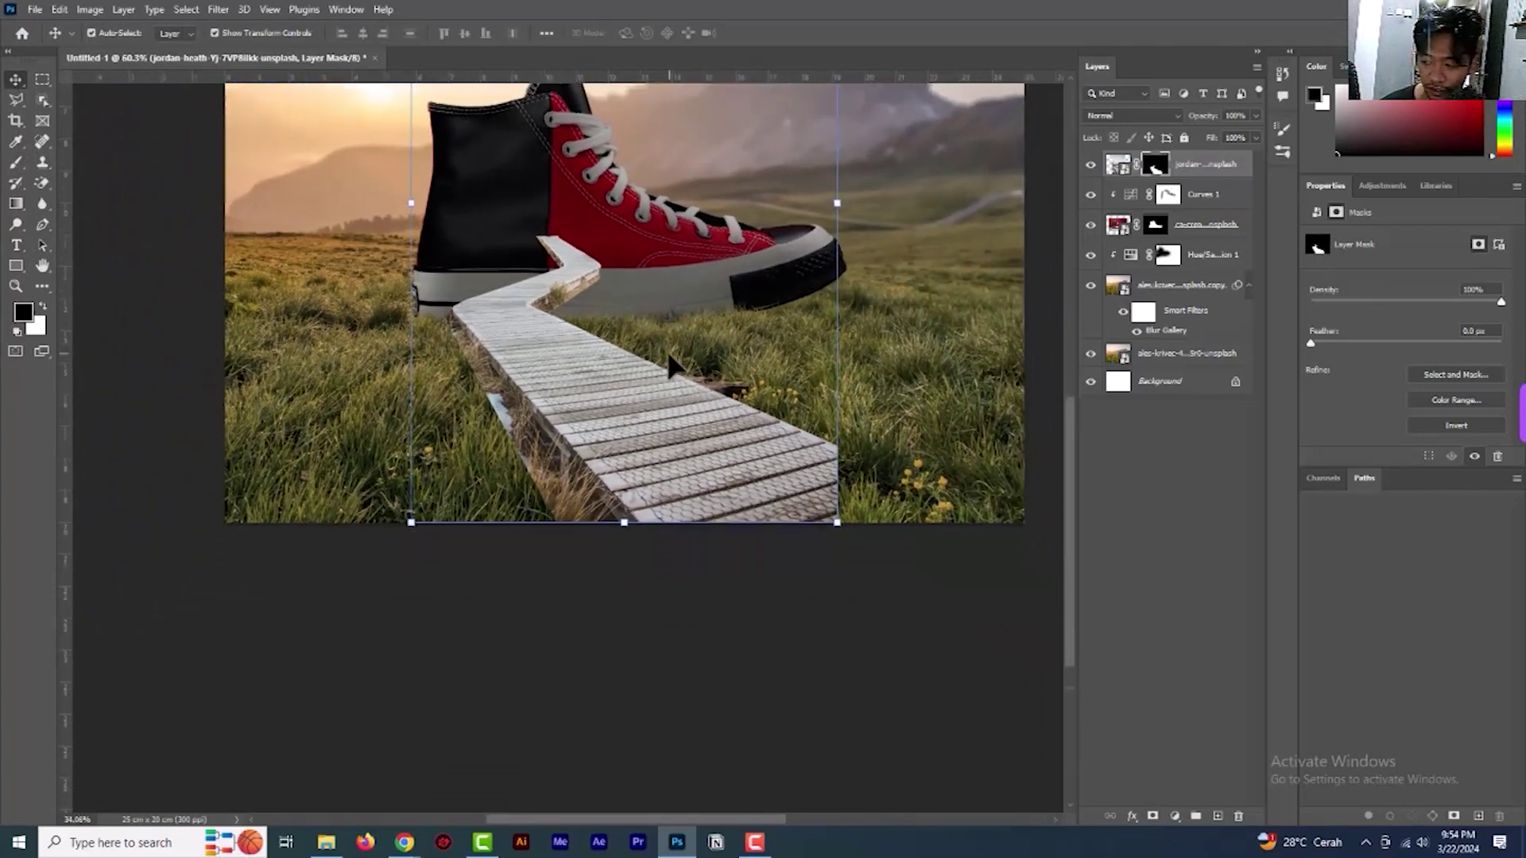
scroll(823, 147, "up", 5)
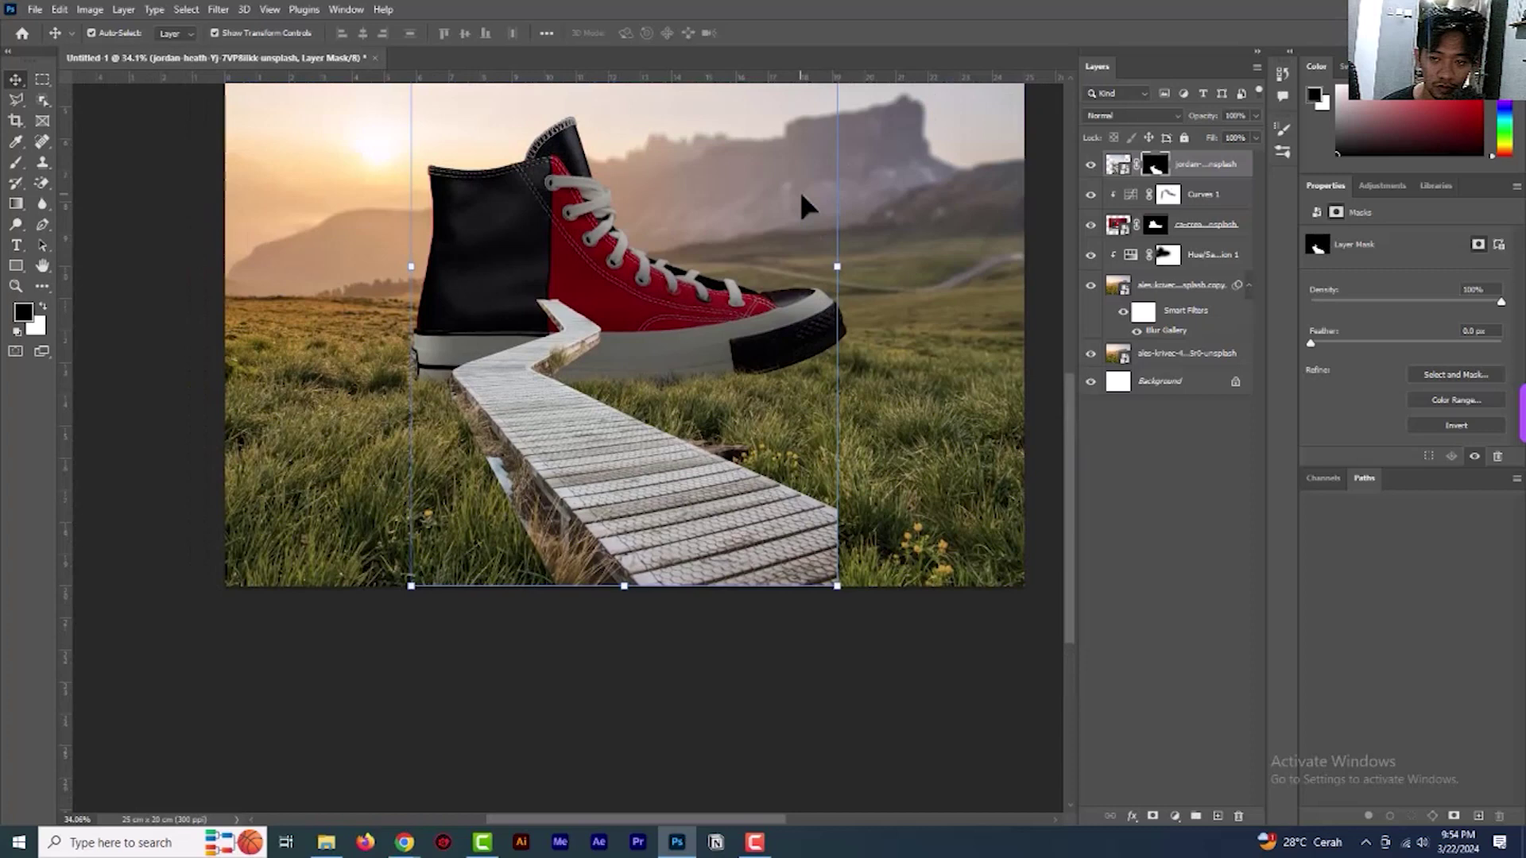
scroll(836, 163, "up", 1)
left_click_drag(834, 139, 721, 309)
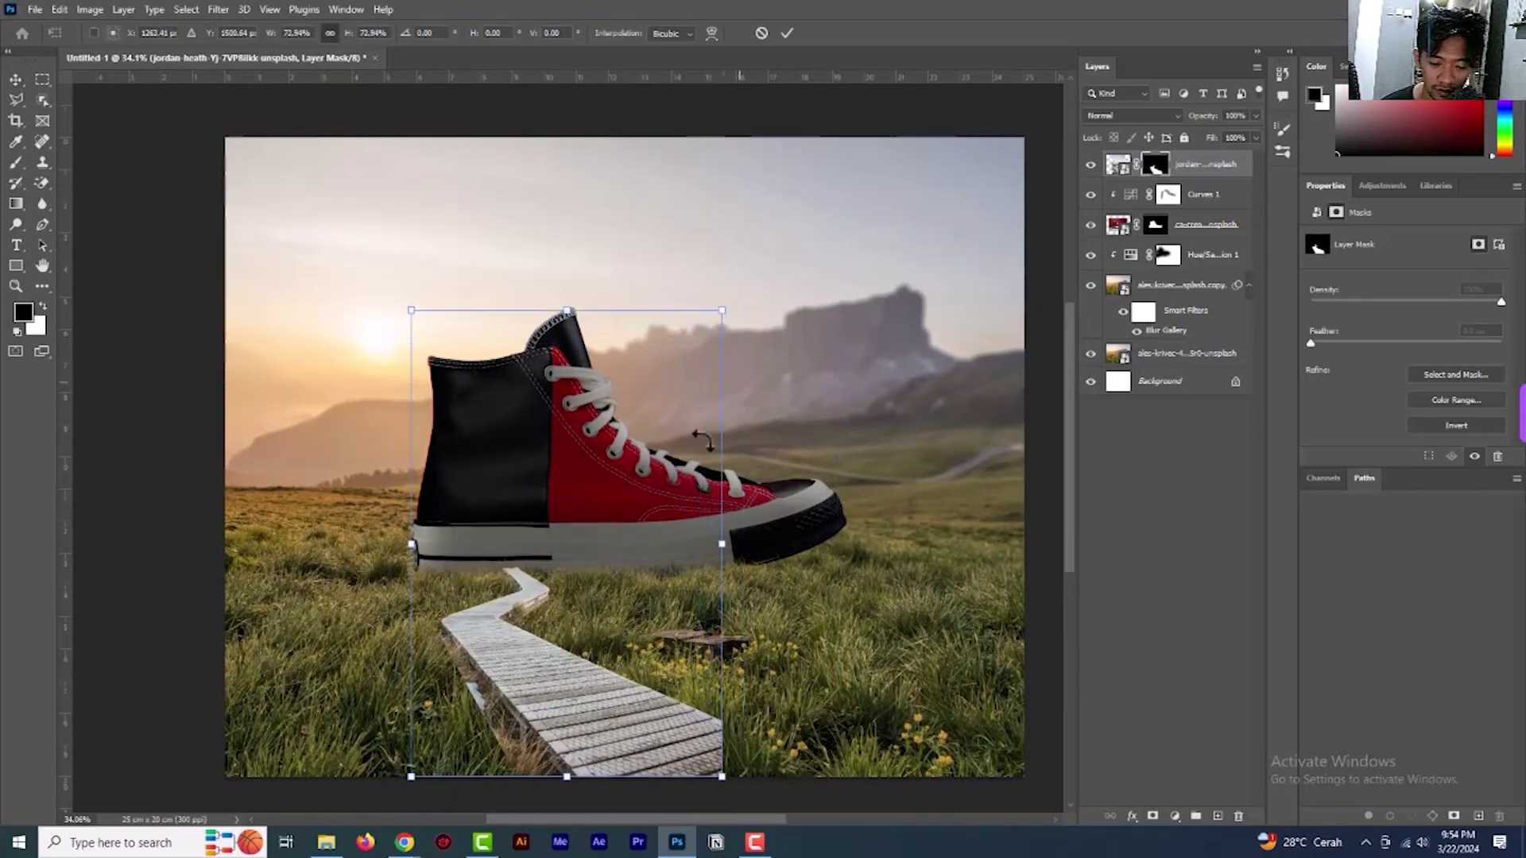
left_click(787, 33)
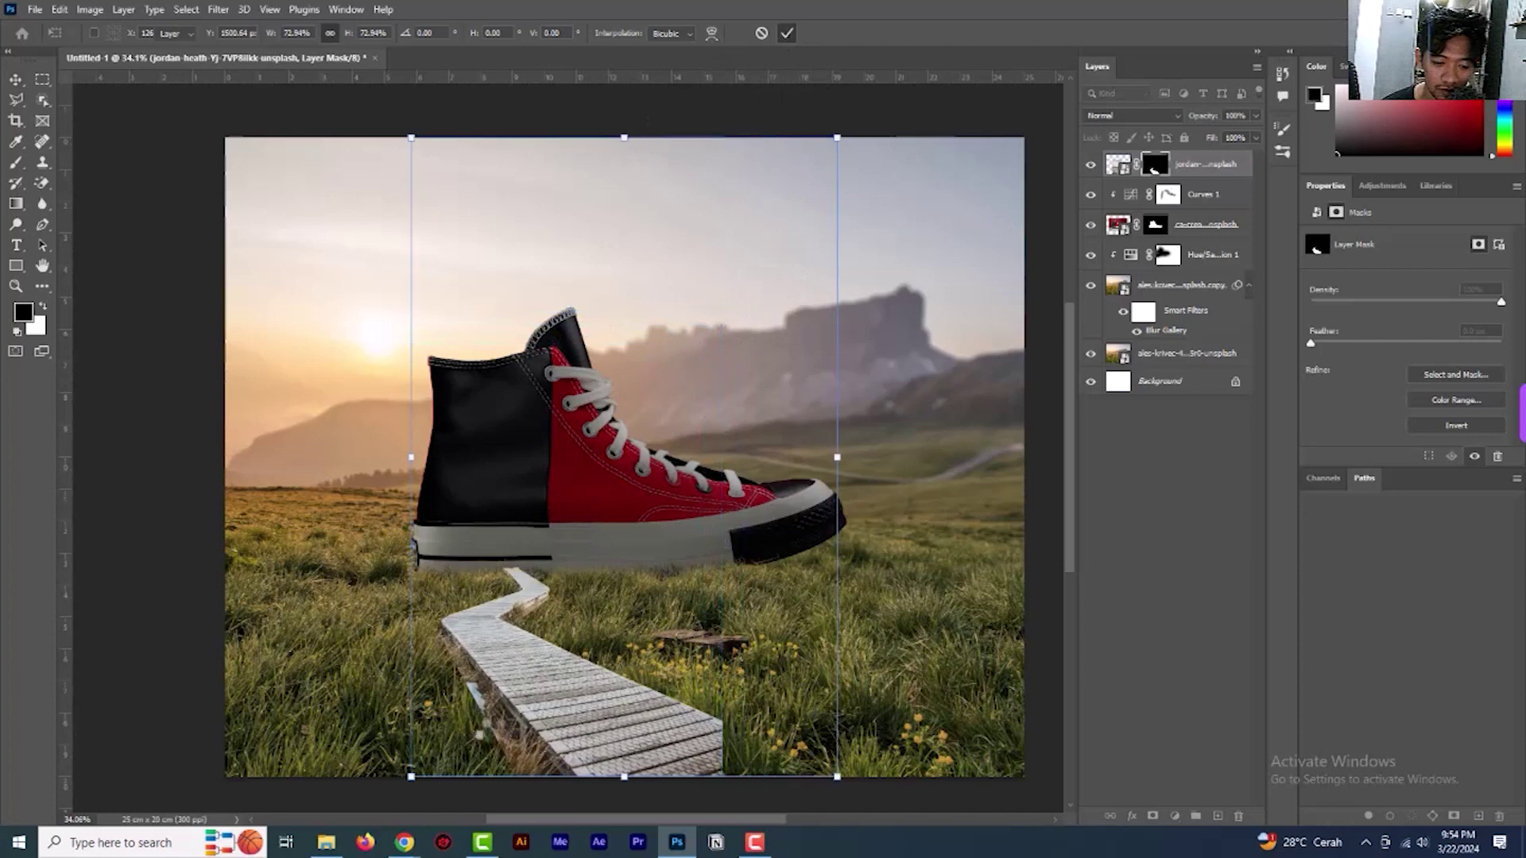
left_click_drag(532, 685, 534, 659)
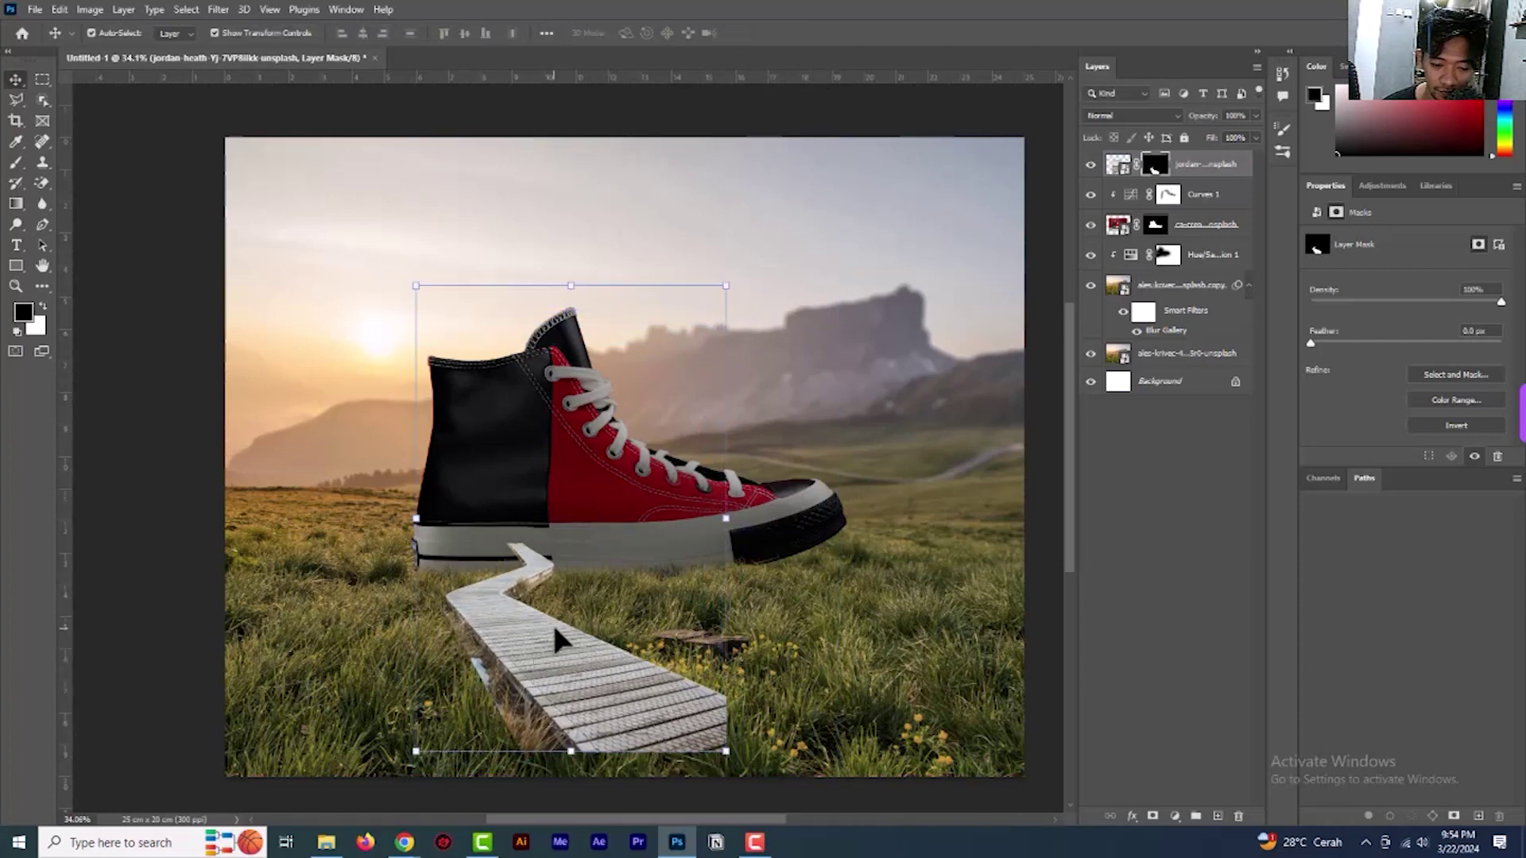
Flip the boardwalk layer horizontally
left_click(39, 10)
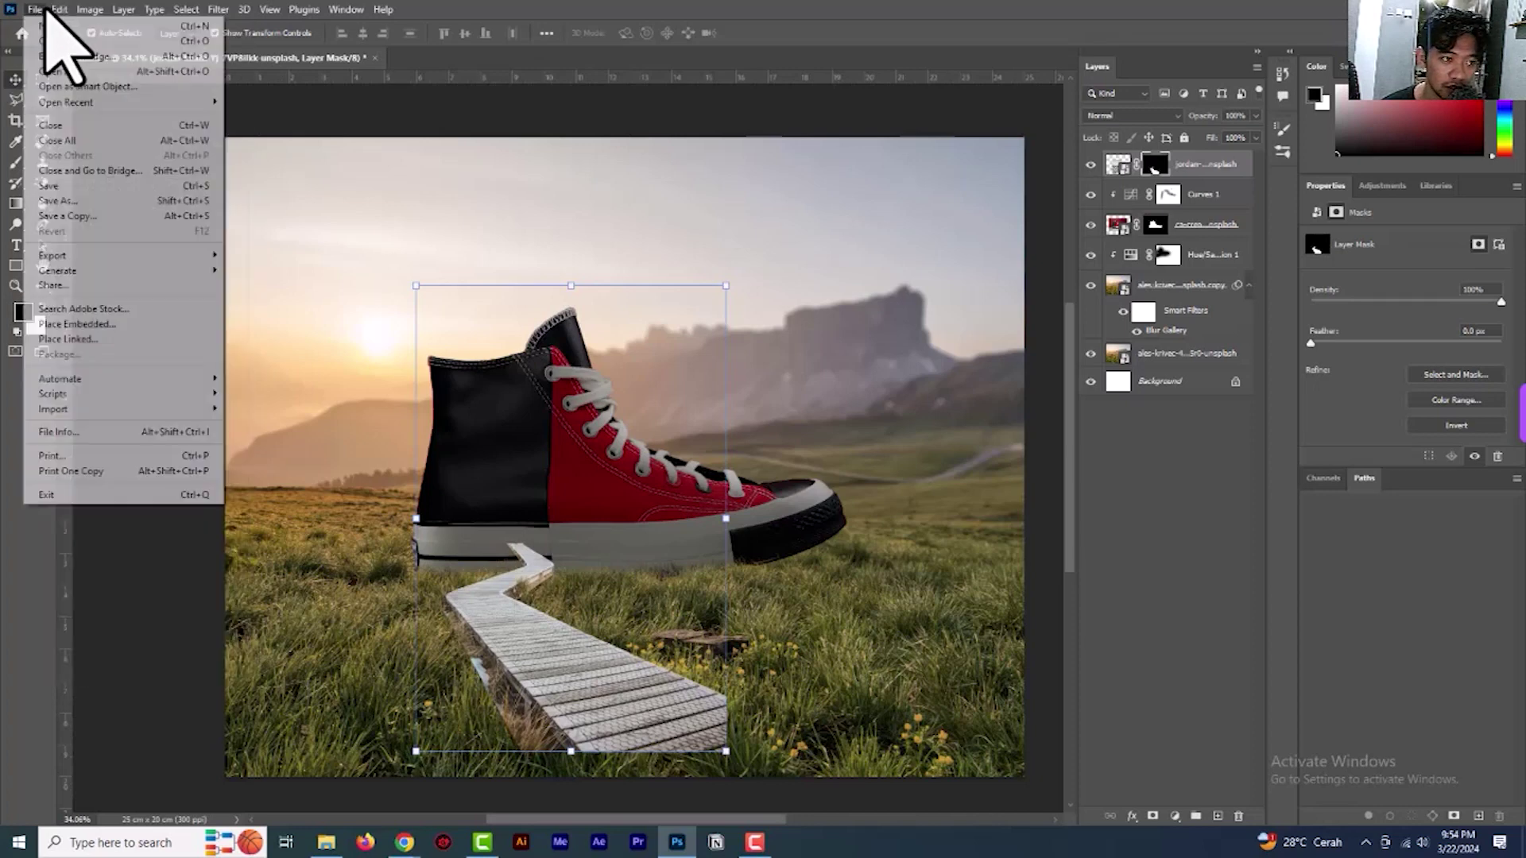
mouse_move(60, 10)
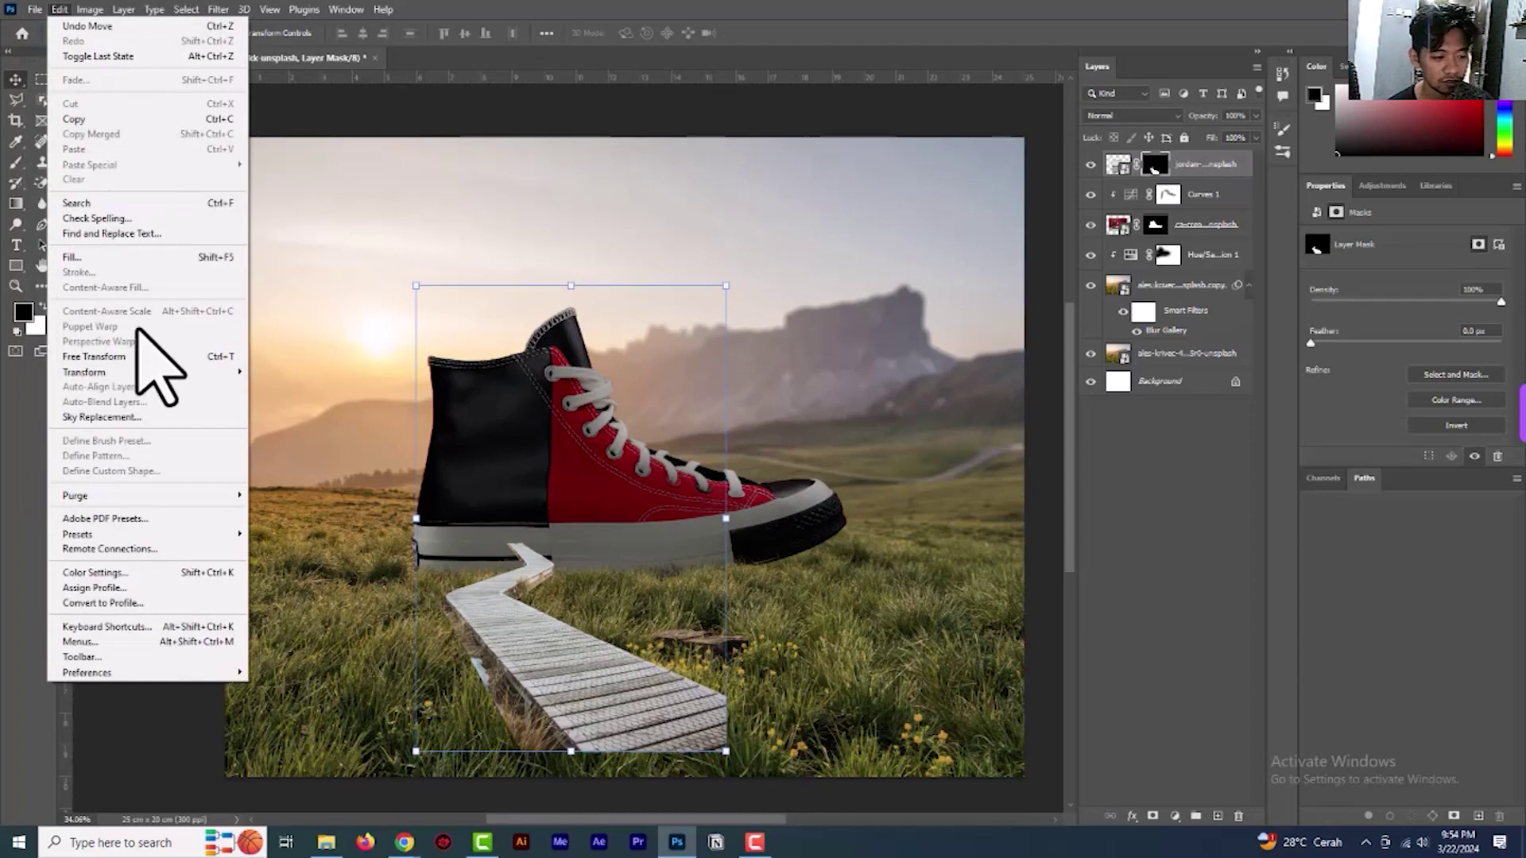
mouse_move(159, 372)
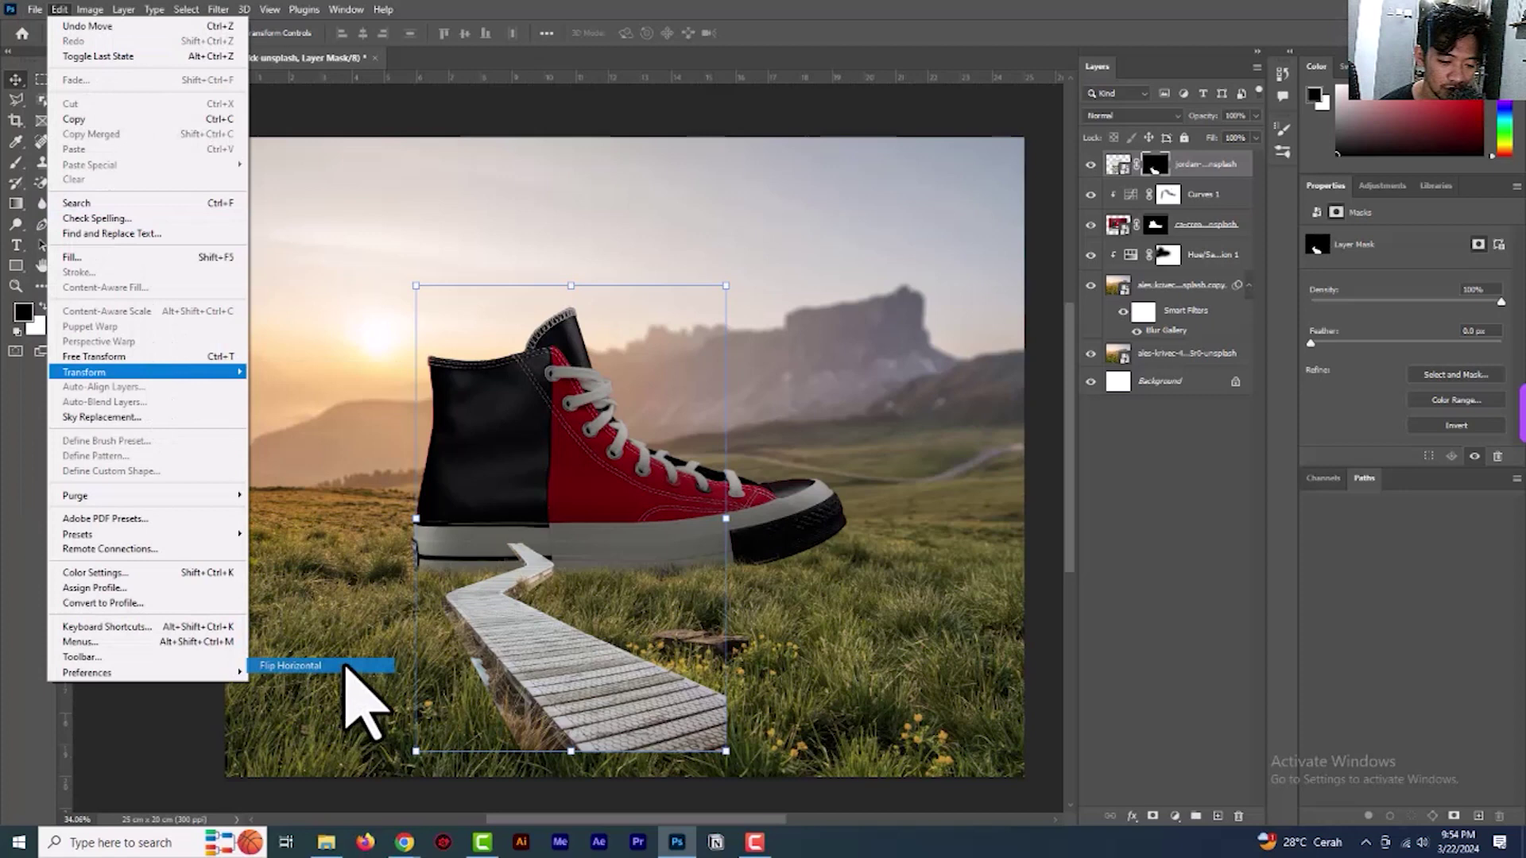
left_click(344, 666)
Scale the flipped boardwalk to about 154% and move it to the canvas's lower-left corner with its far end at the sneaker's heel
left_click_drag(607, 641, 529, 632)
left_click_drag(641, 368, 713, 172)
left_click_drag(656, 675, 603, 699)
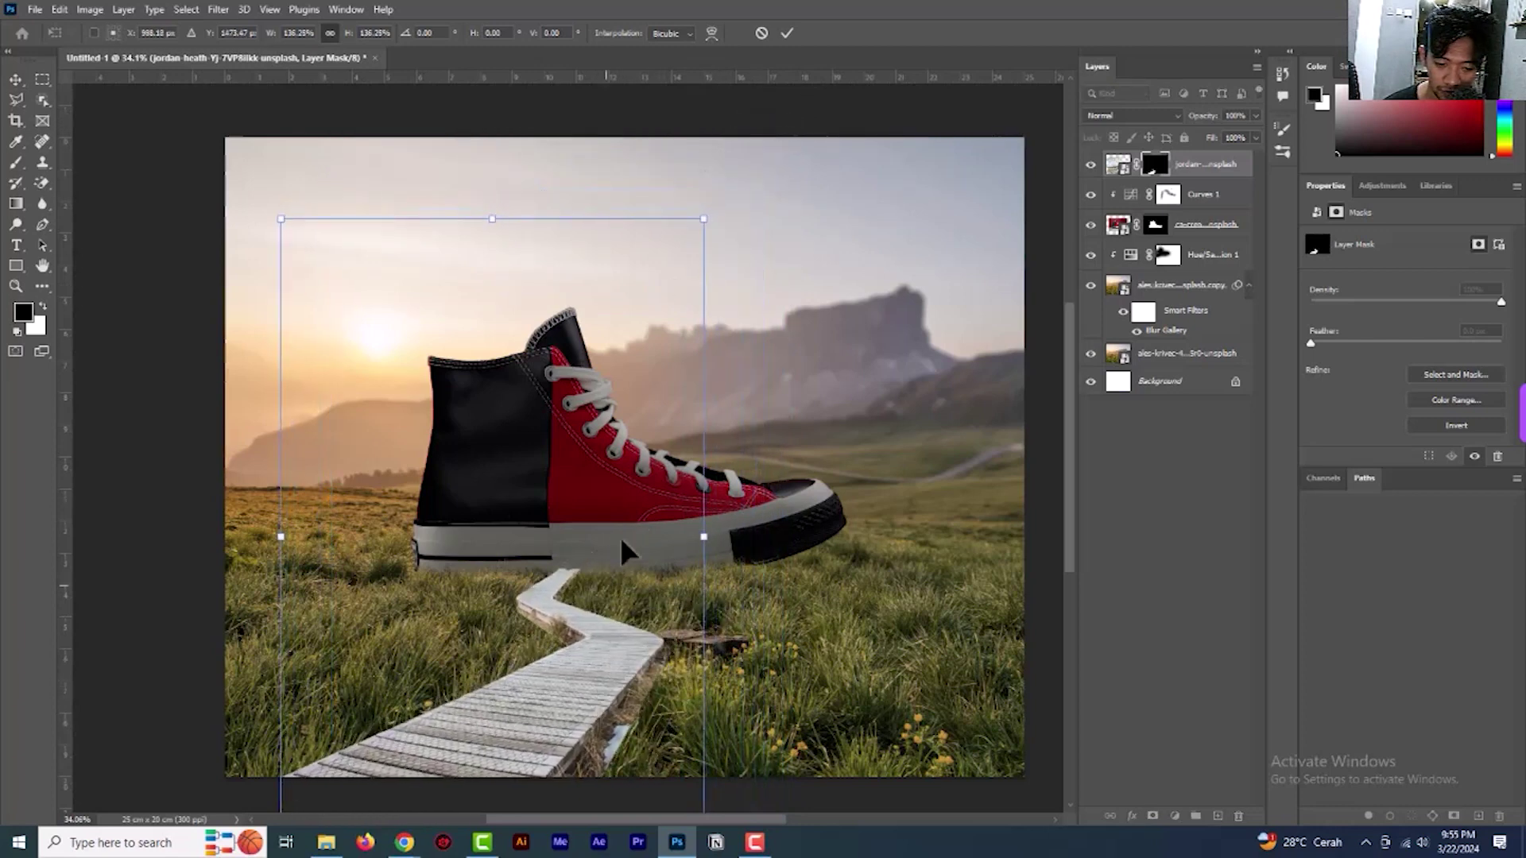
left_click_drag(705, 218, 764, 140)
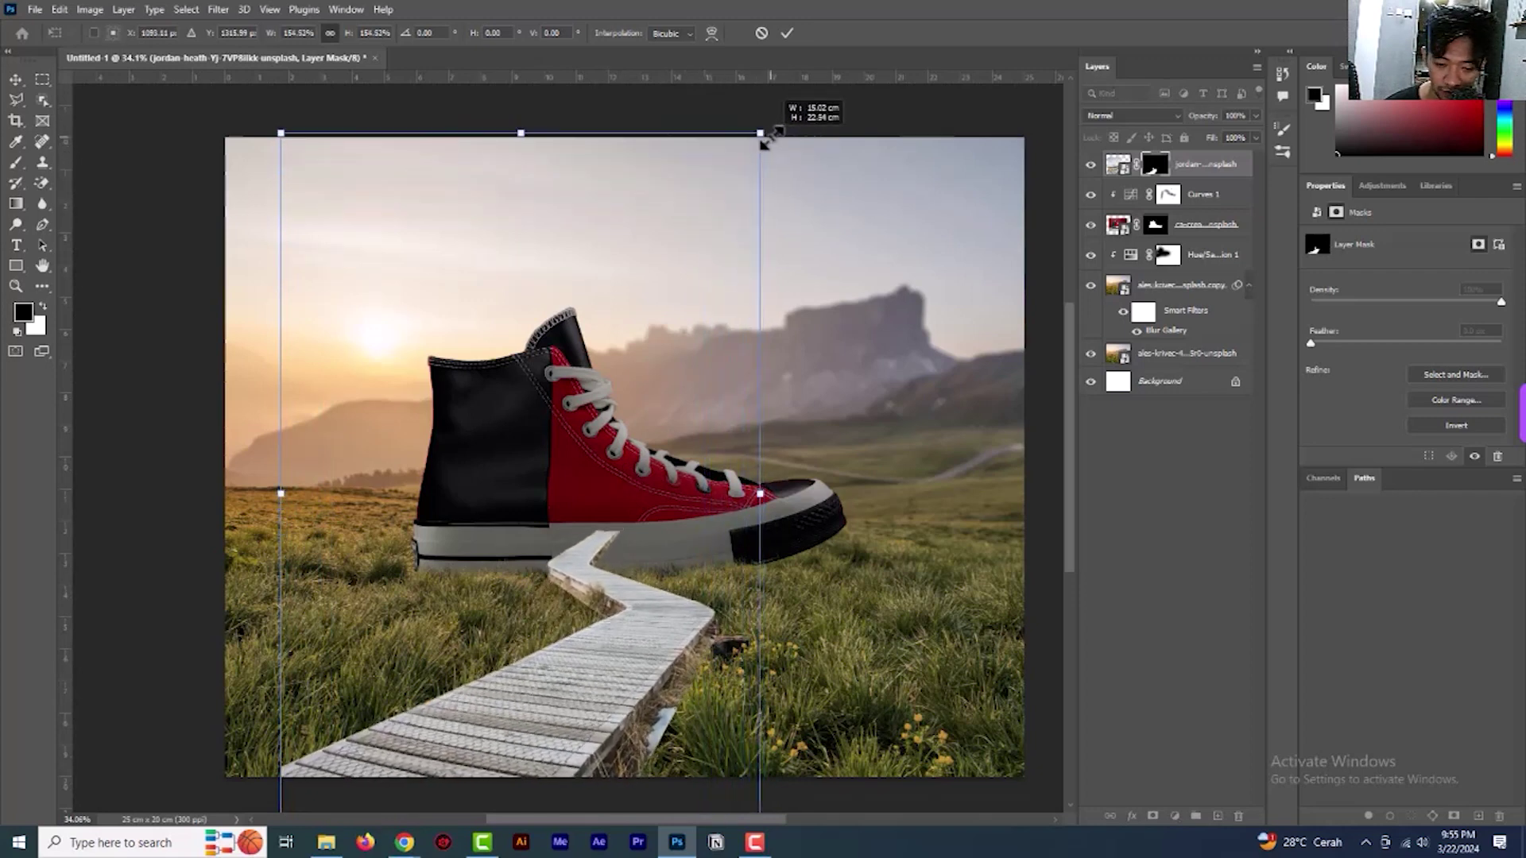
left_click_drag(660, 620, 576, 634)
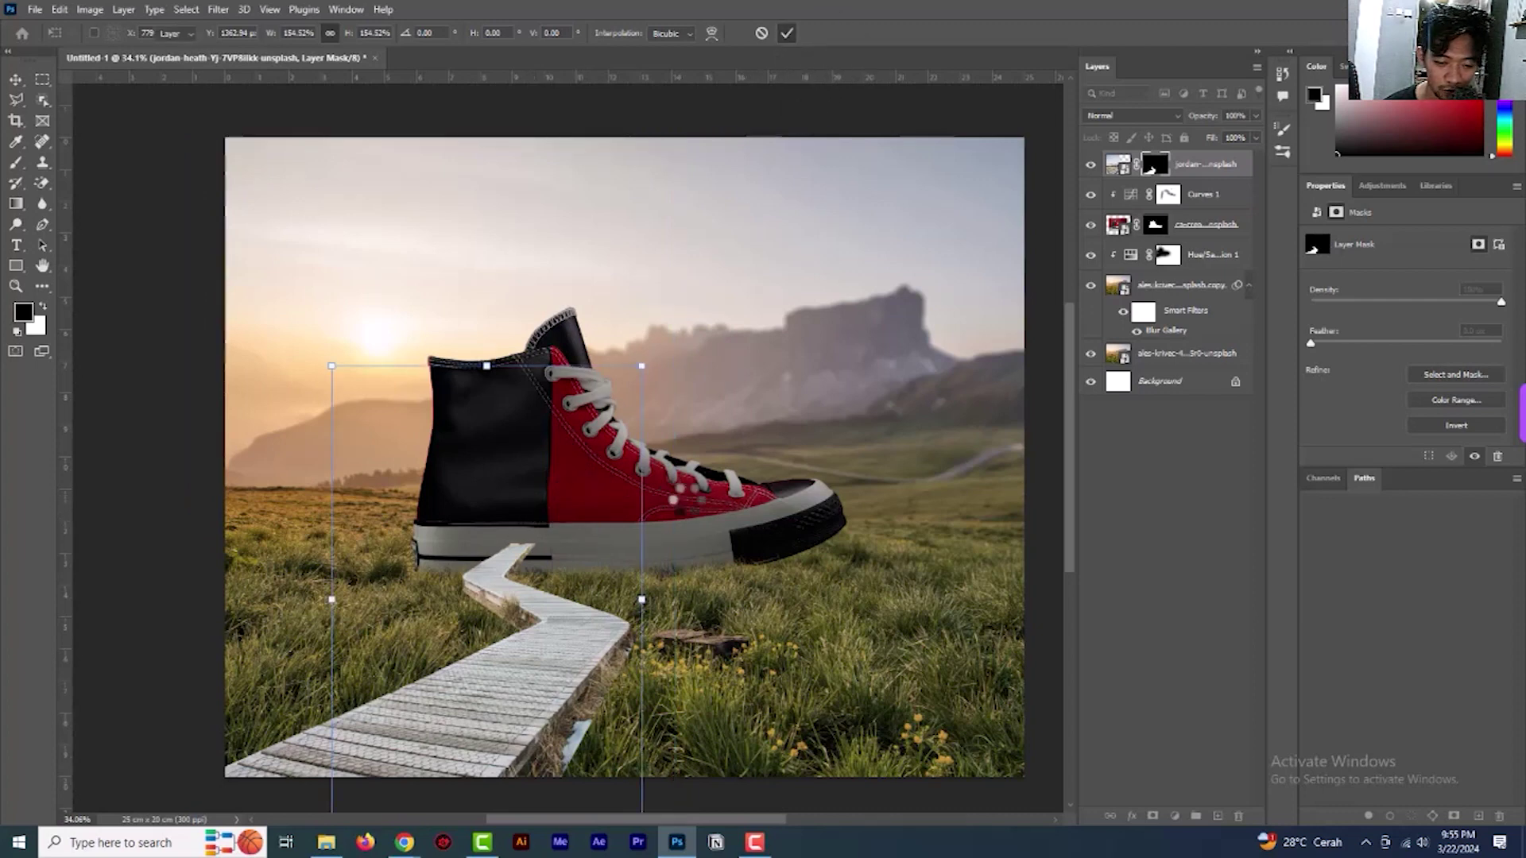
left_click_drag(797, 191, 784, 68)
key("Escape")
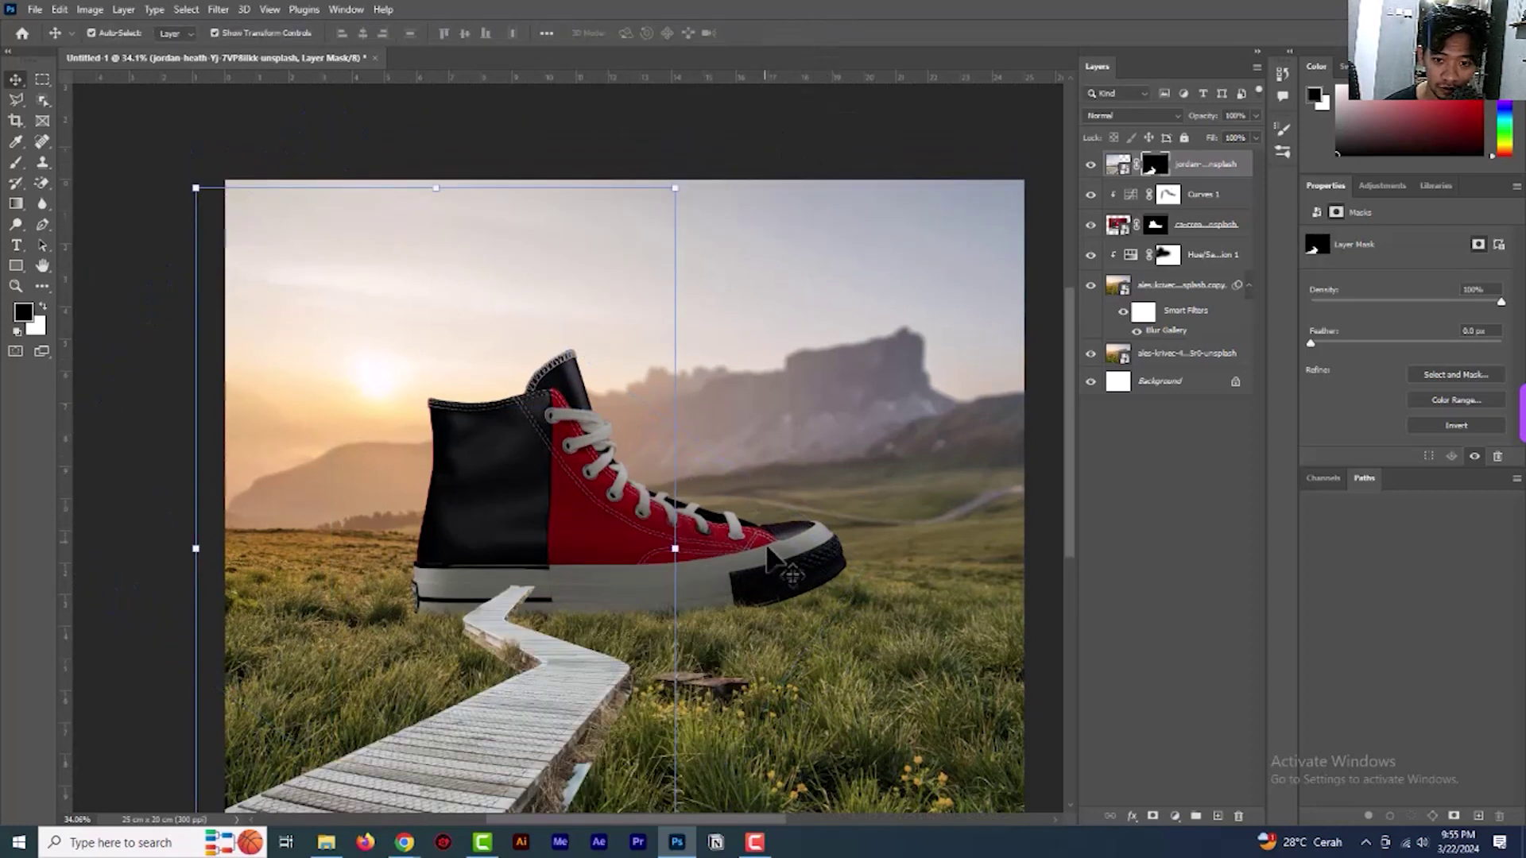
Select the sneaker layer together with its Curves 1 adjustment and nudge both slightly to the right
left_click_drag(664, 572, 671, 574)
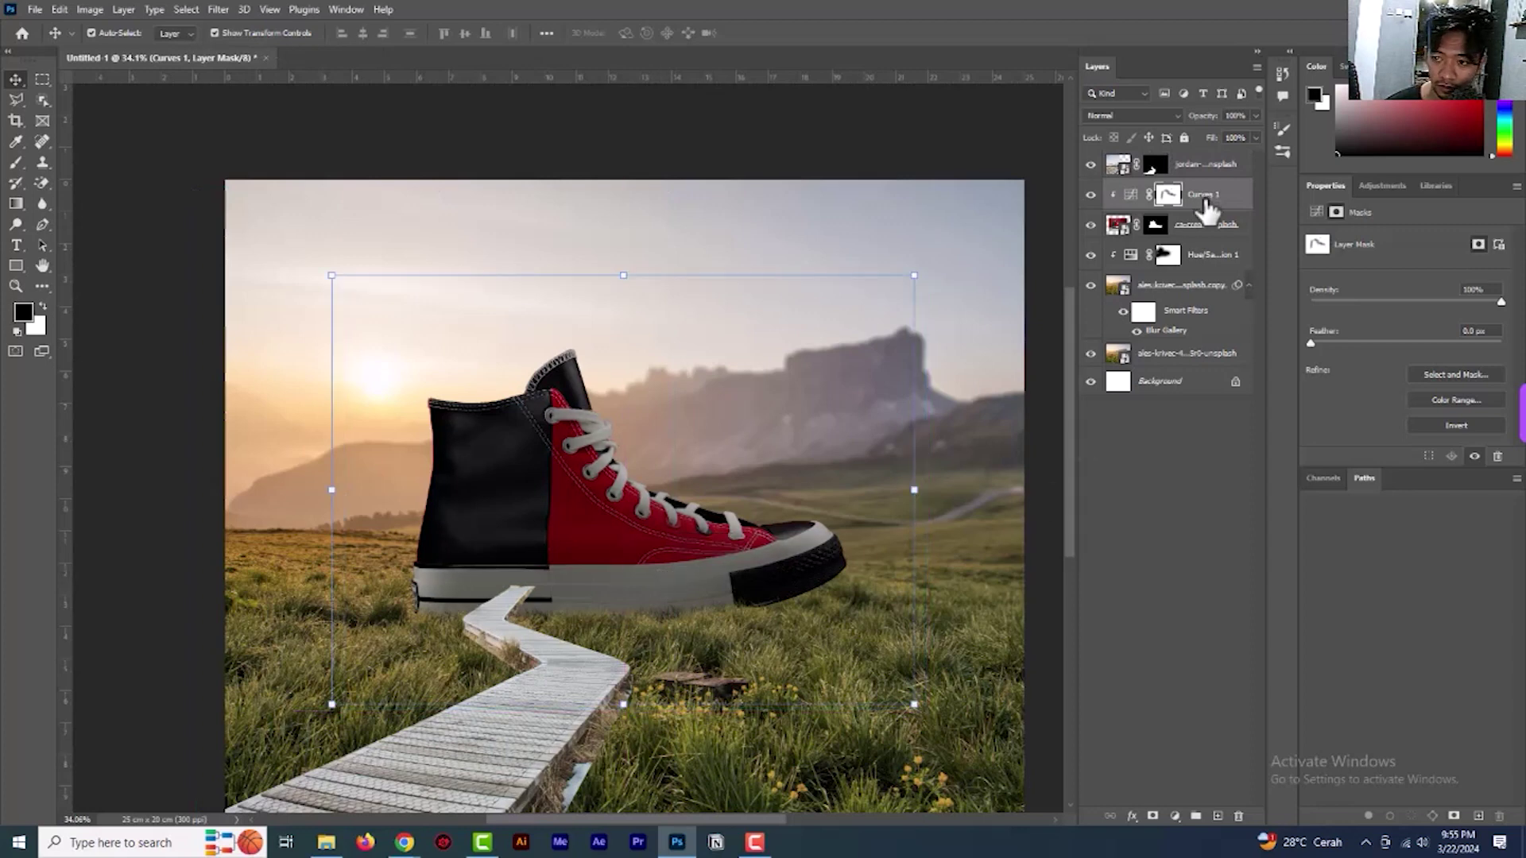
left_click(1209, 225, "ctrl")
key("Right")
key("Right")
key("Right")
key("Right")
key("Right")
key("Right")
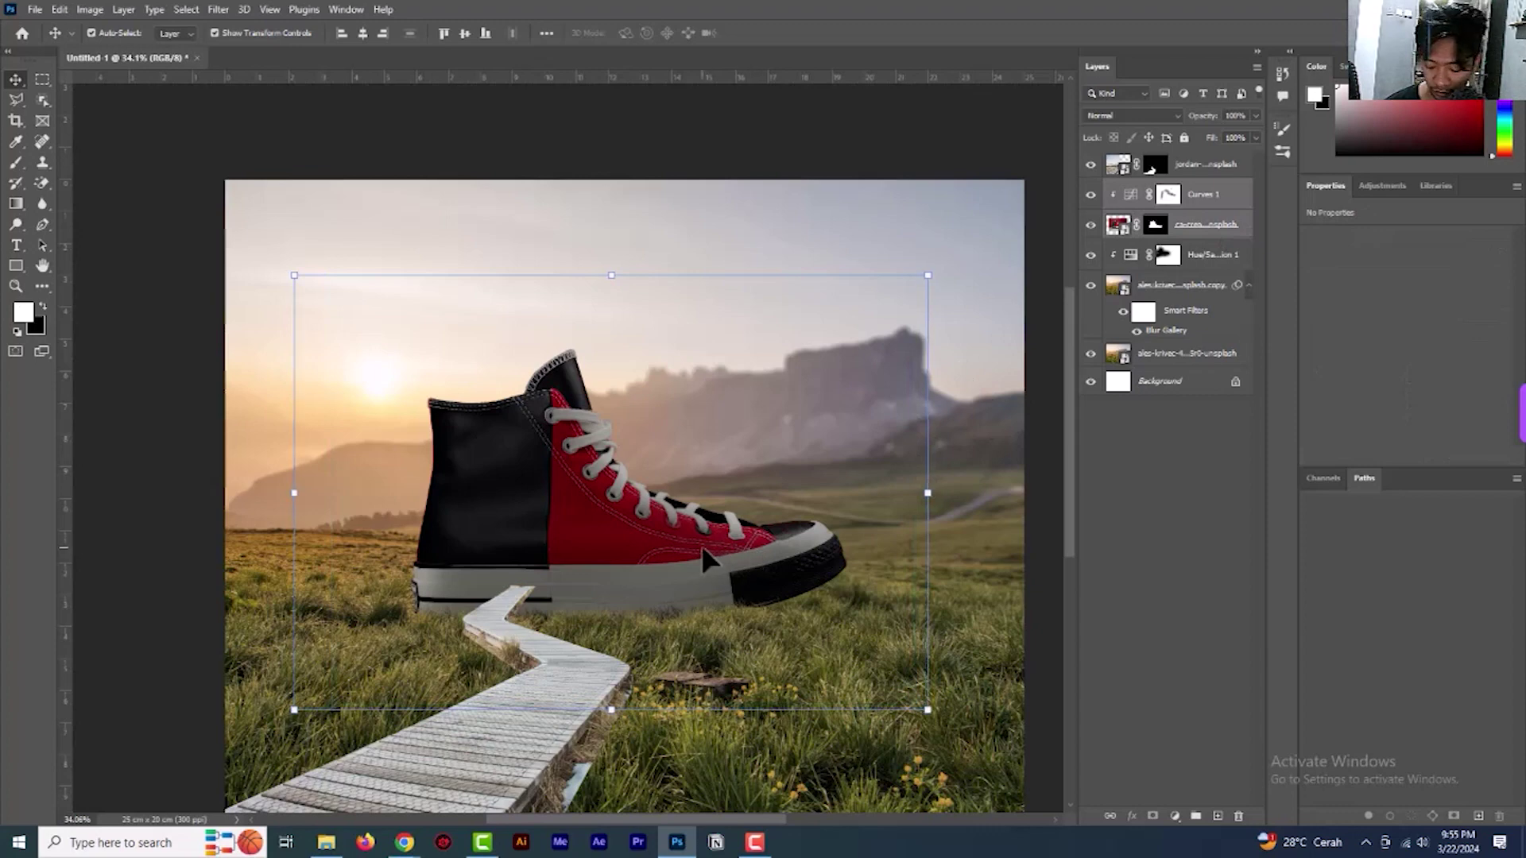
key("Right")
key("Right")
key("Right")
key("Right")
key("Right")
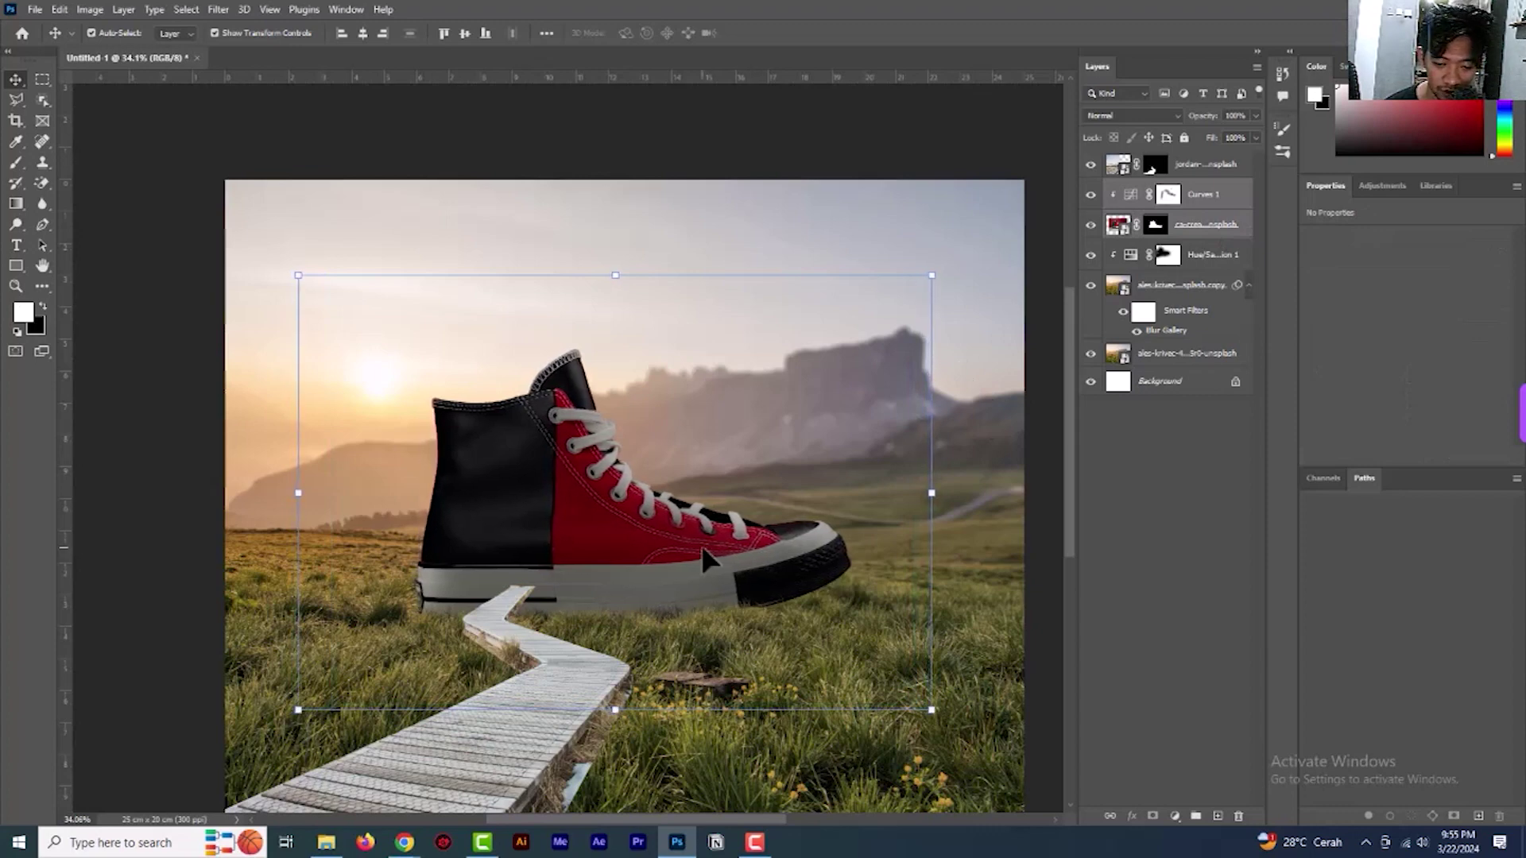
key("Right")
key("Right")
key("Right")
key("Right")
key("Right")
key("Right")
key("Right")
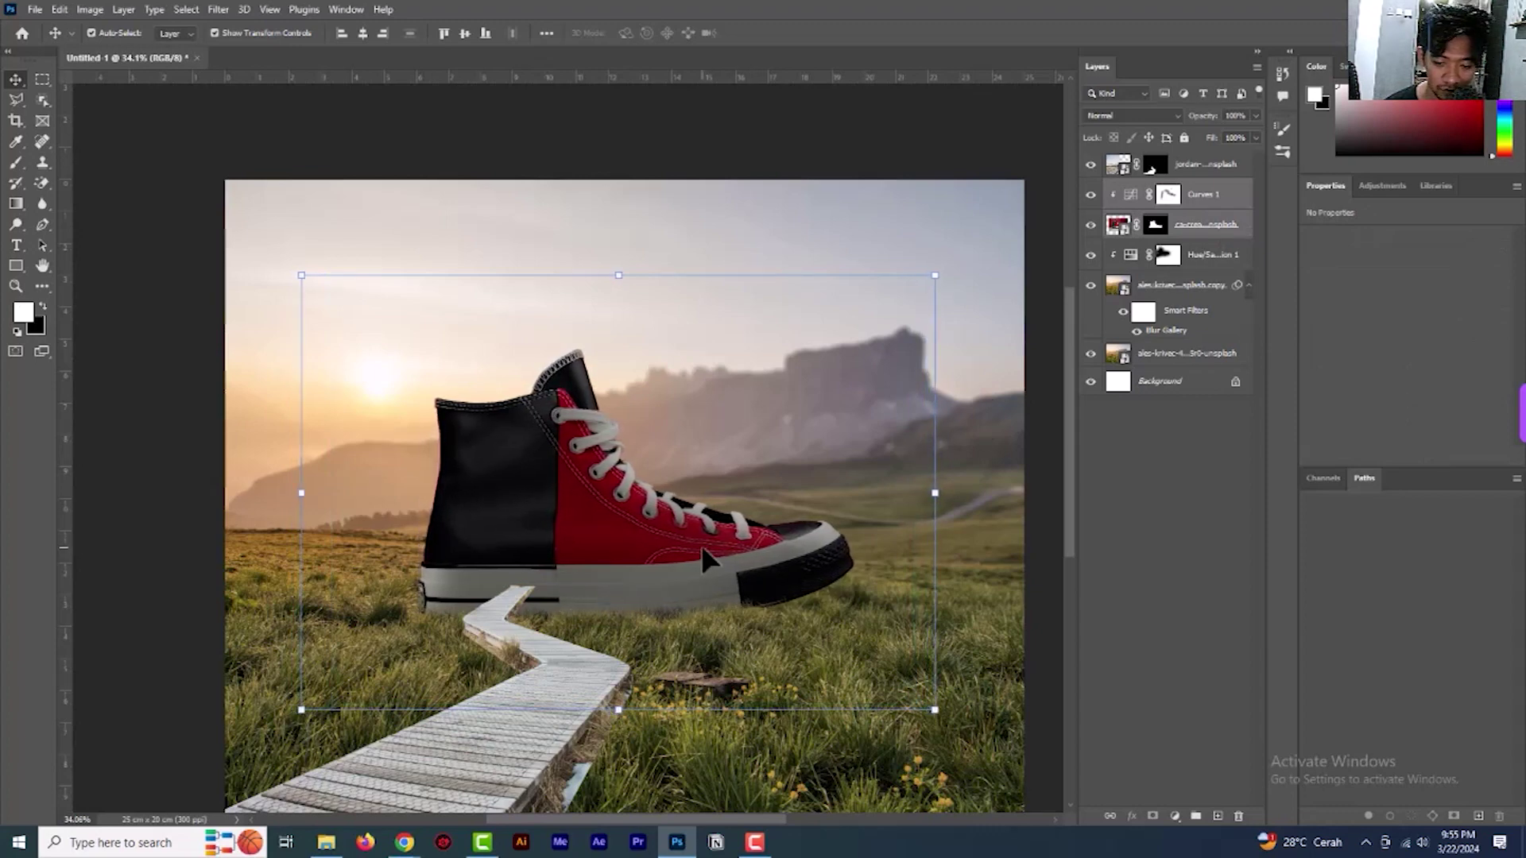
key("Right")
key("Right")
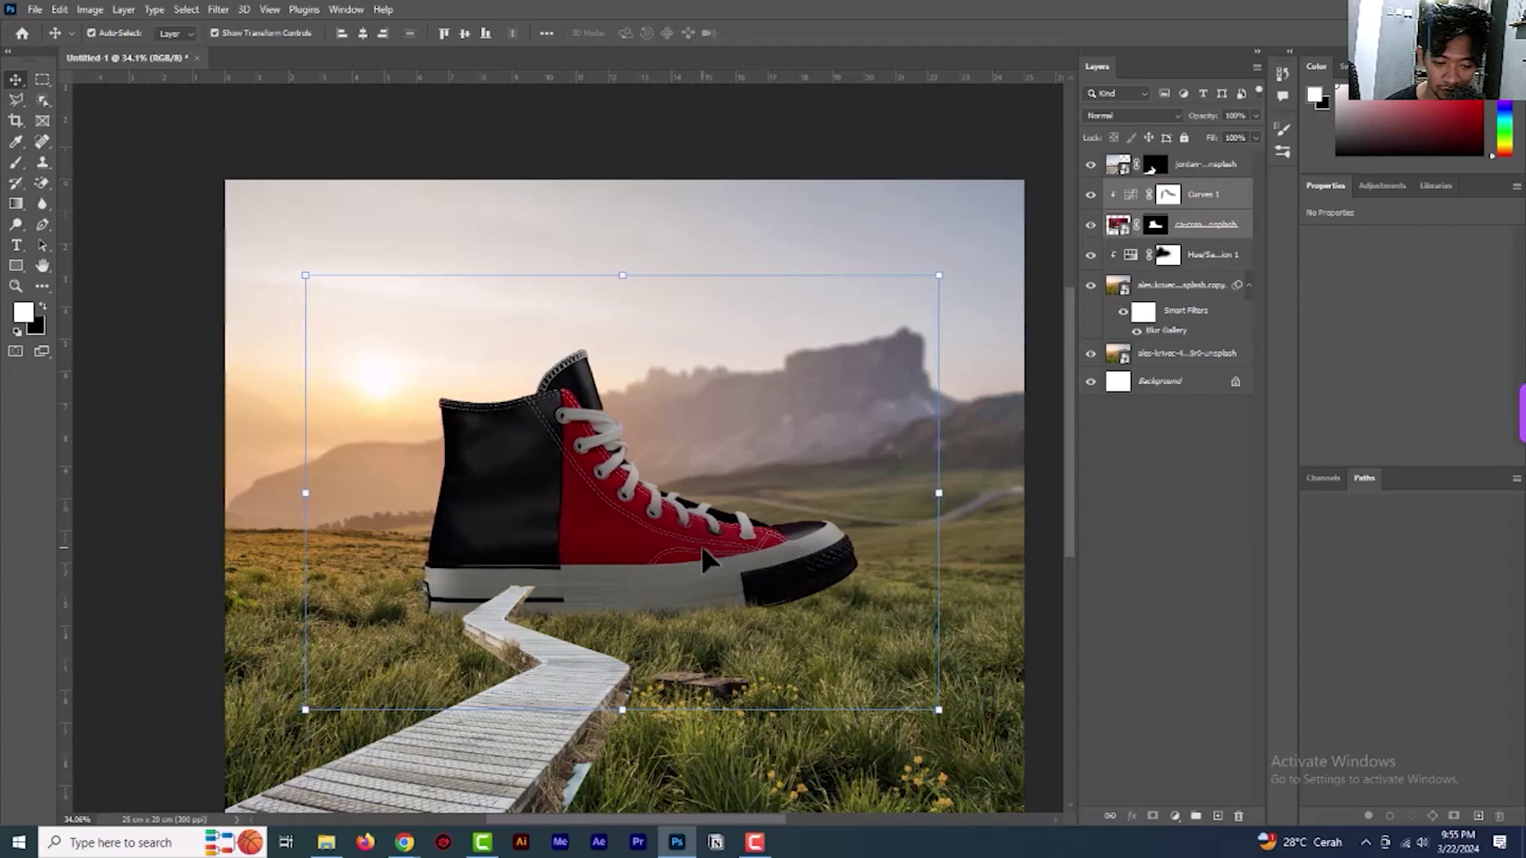
Nudge the sneaker and its Curves 1 adjustment back to the left
key("shift+Left")
key("shift+Left")
key("shift+Left")
key("shift+Left")
key("shift+Left")
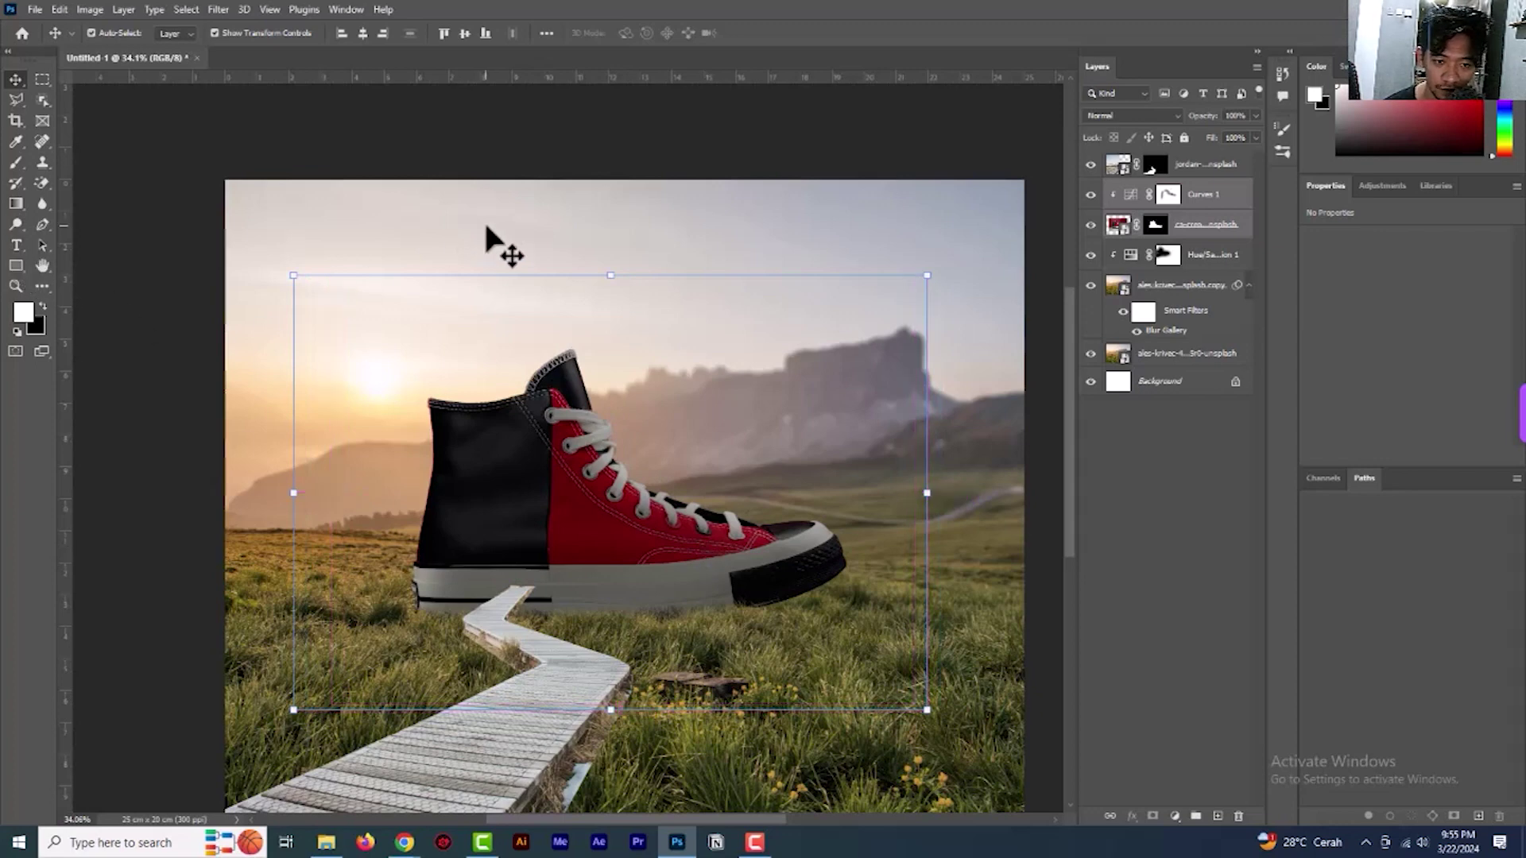
Select the boardwalk layer, shift it slightly up and left, and scale it to about 102%
left_click(522, 682)
left_click(440, 759)
scroll(501, 700, "down", 2)
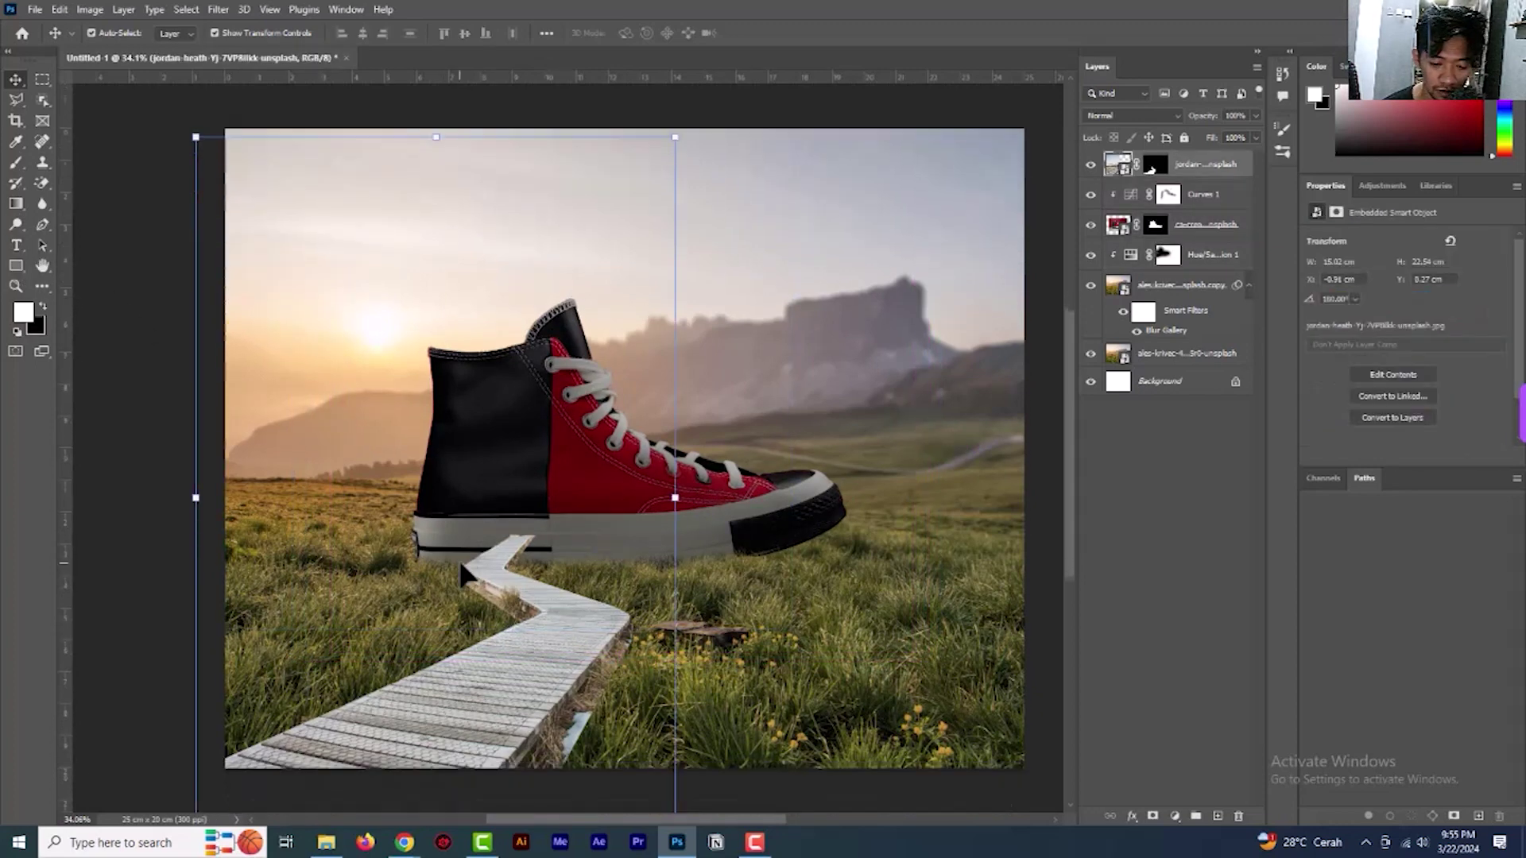
left_click_drag(567, 652, 561, 645)
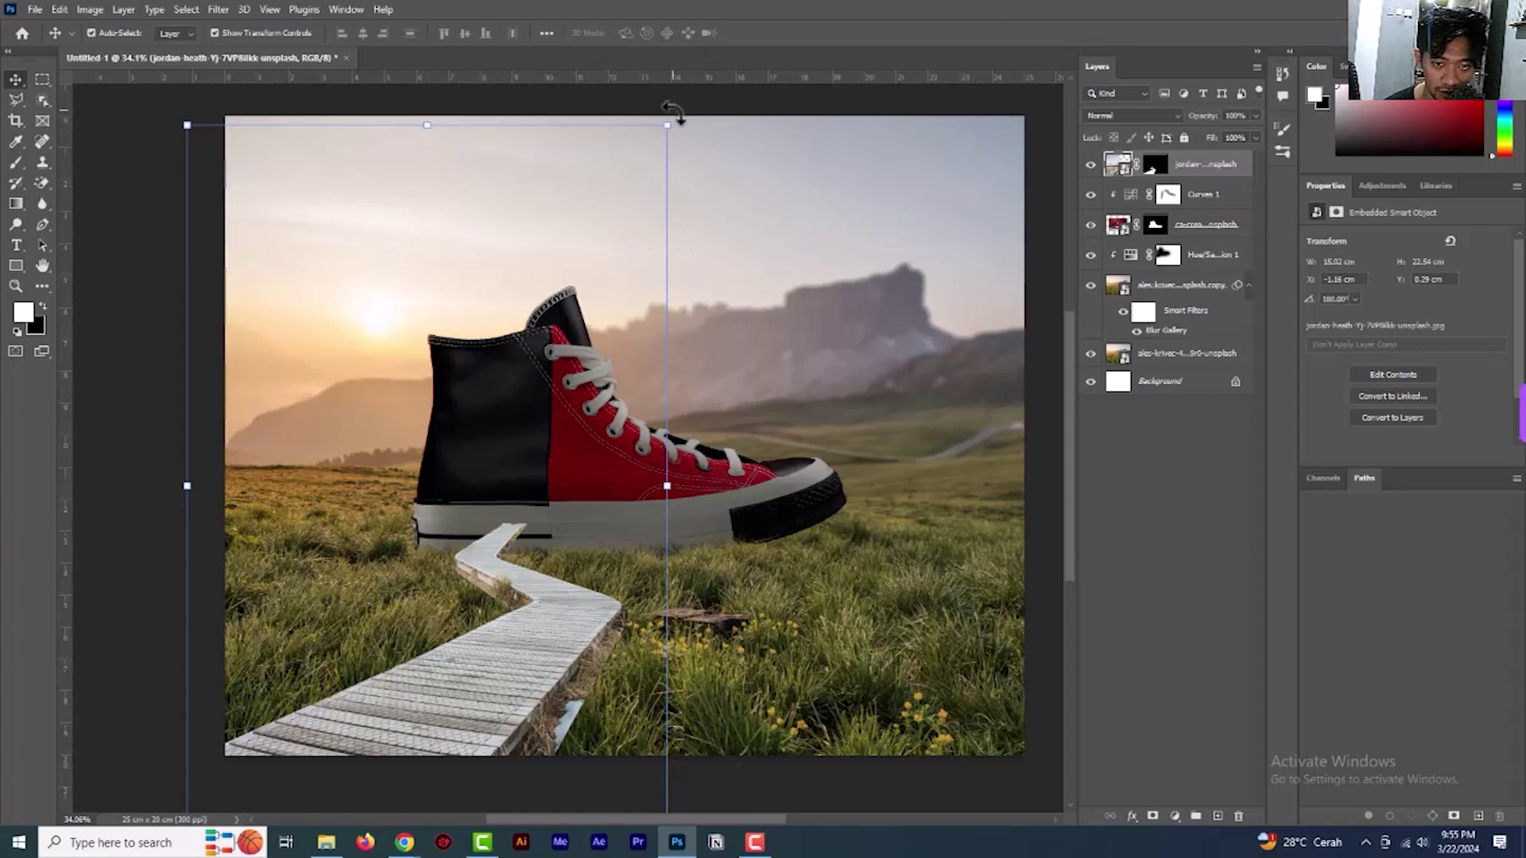
left_click_drag(666, 123, 675, 109)
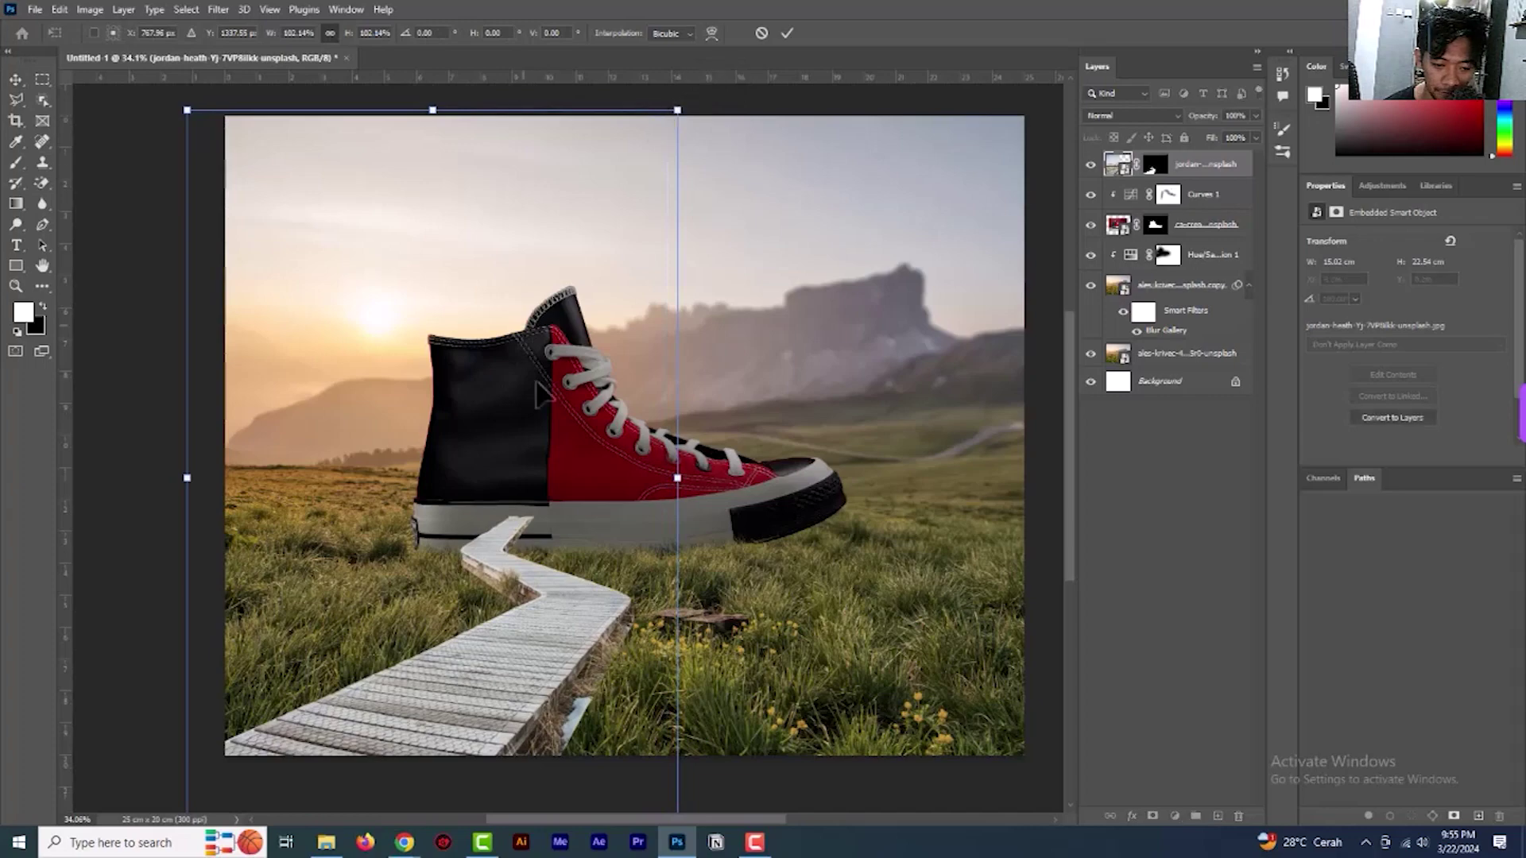
Move the boardwalk up so its far end overlaps the sneaker's heel above the sole
scroll(503, 531, "up", 3)
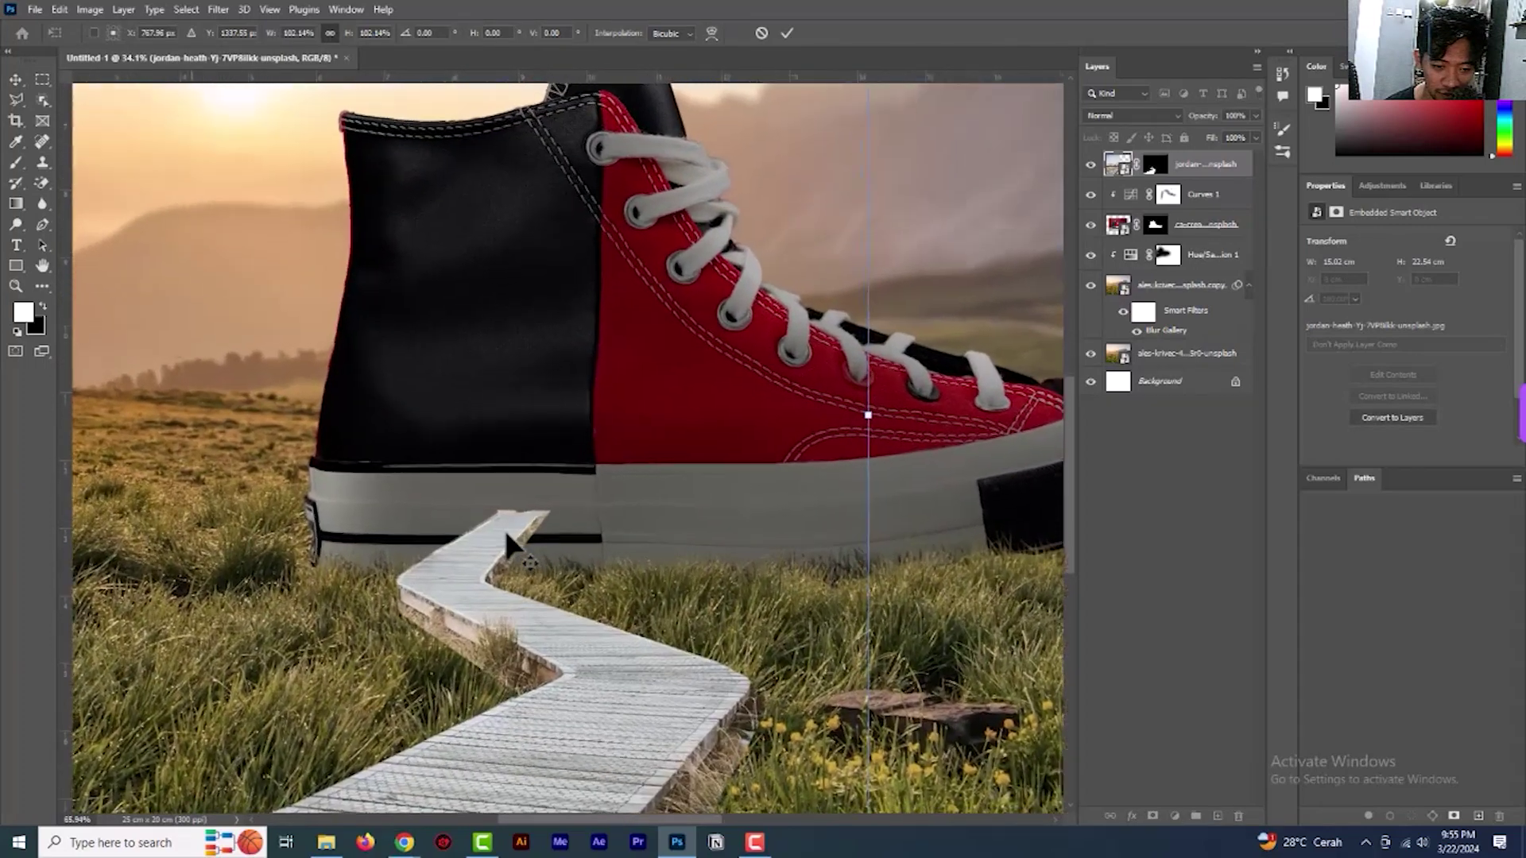
scroll(503, 531, "up", 1)
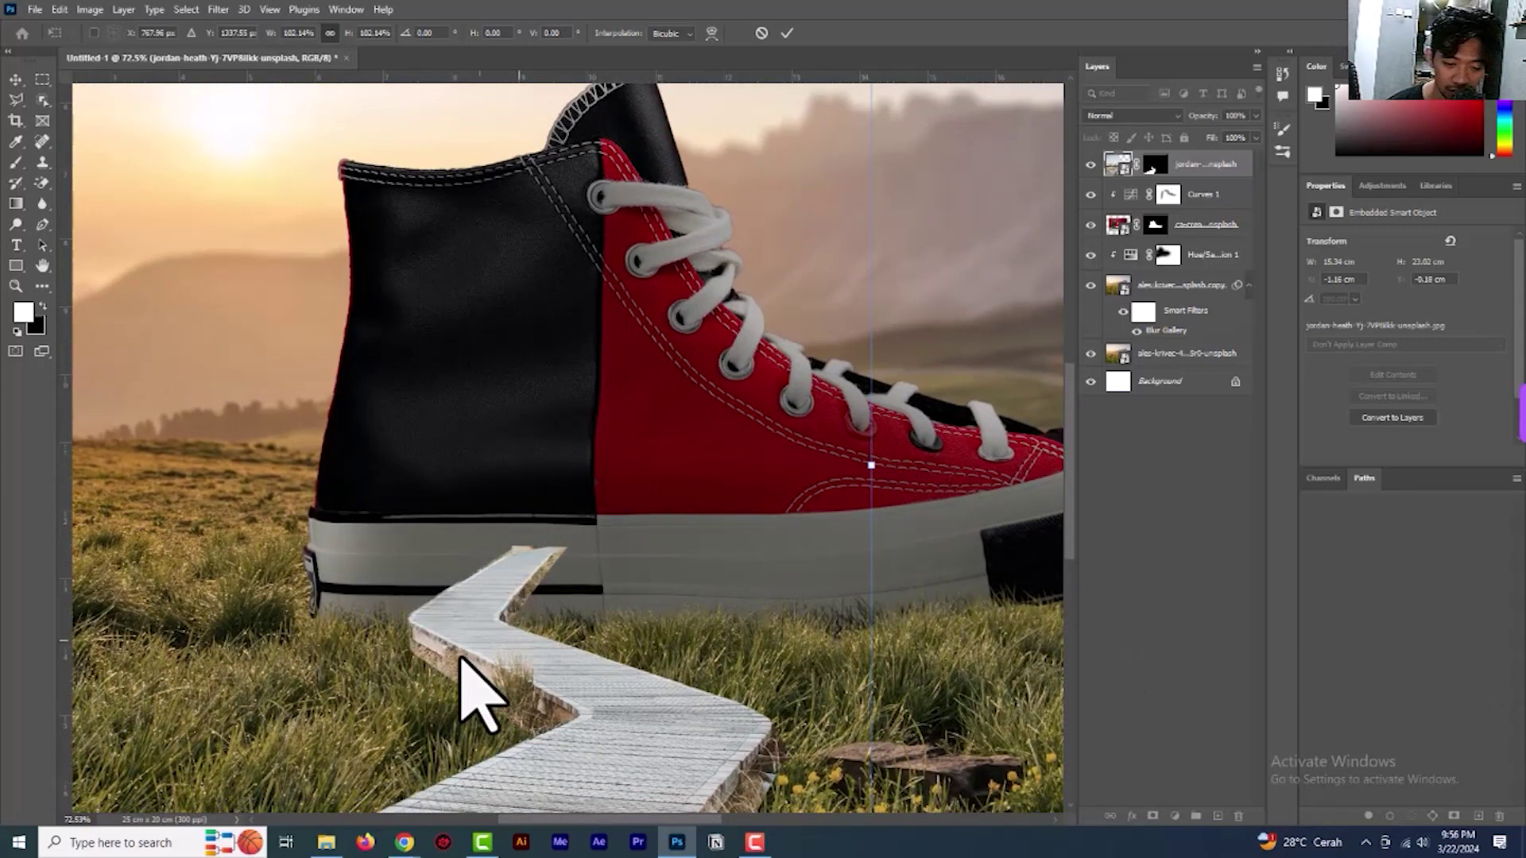
scroll(512, 608, "down", 3)
scroll(516, 578, "down", 2)
left_click_drag(559, 646, 579, 607)
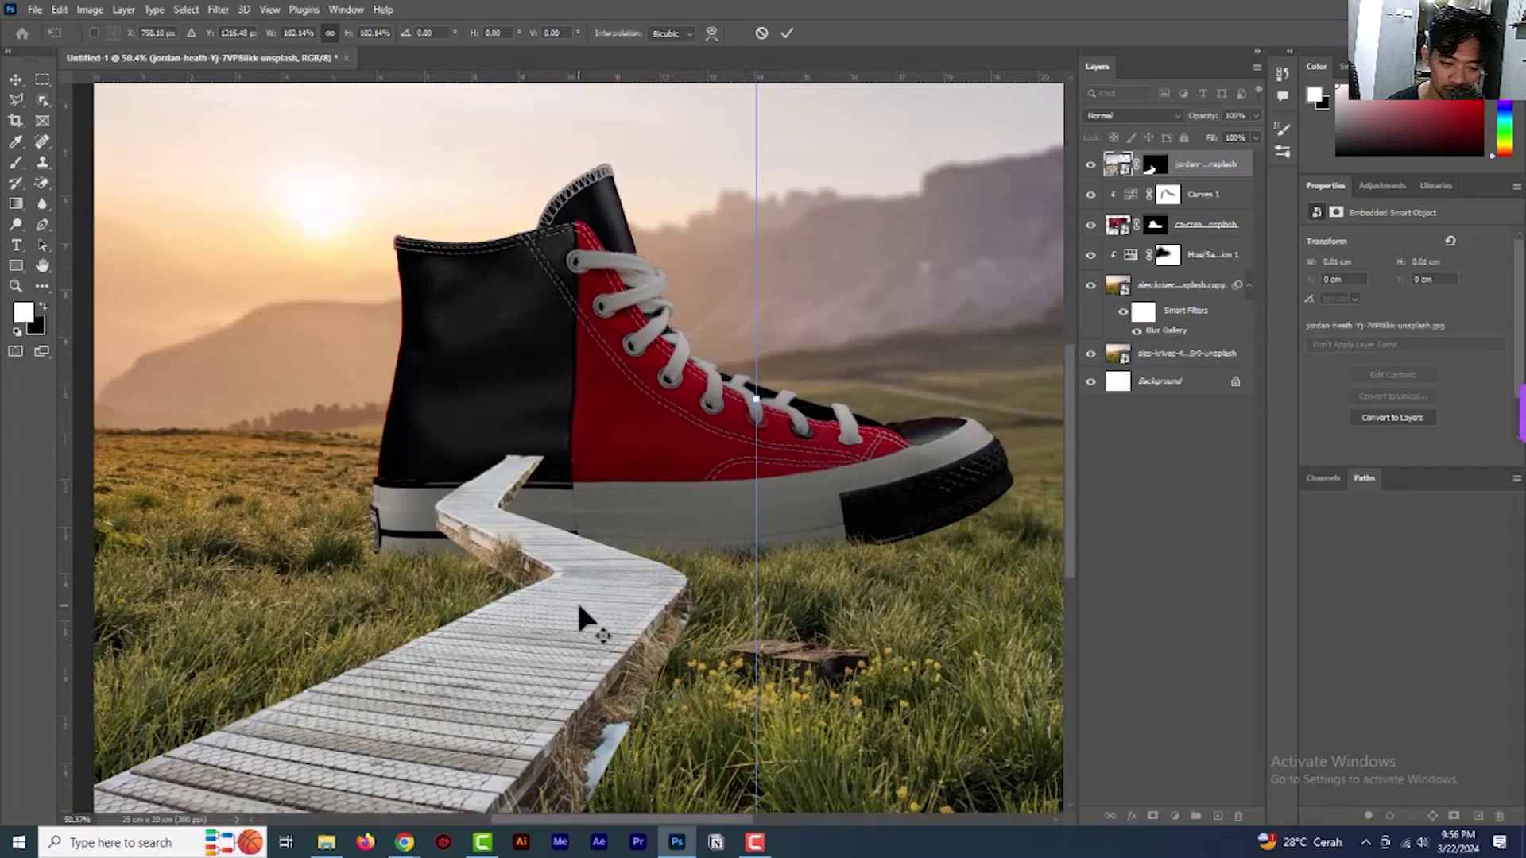
Enlarge the boardwalk to about 123% and reposition it so it runs from the canvas's lower-left corner to the sole
scroll(580, 608, "down", 3)
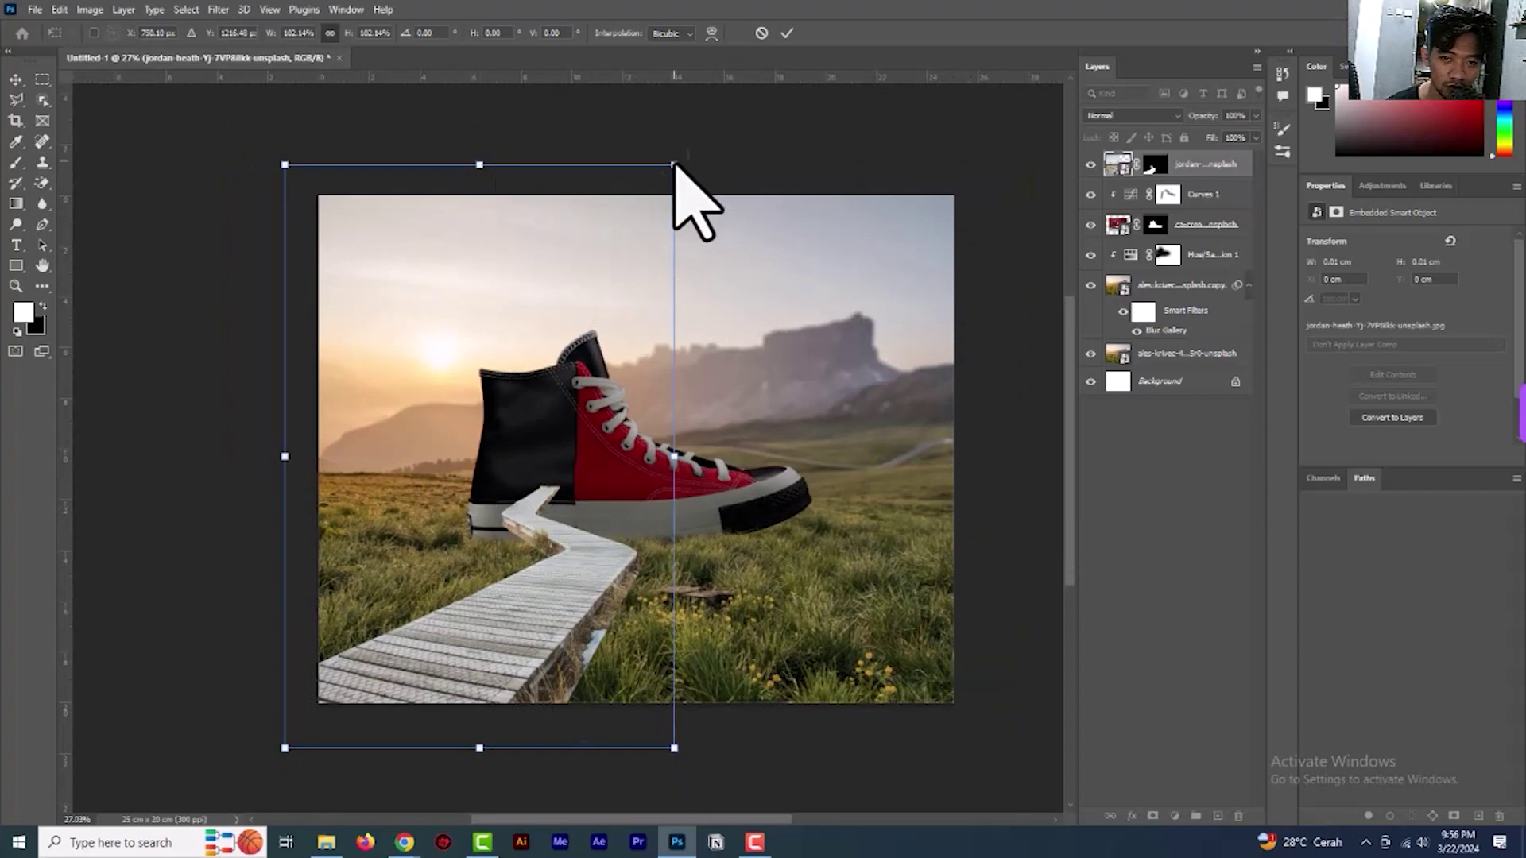
left_click_drag(675, 166, 782, 75)
left_click_drag(612, 621, 565, 677)
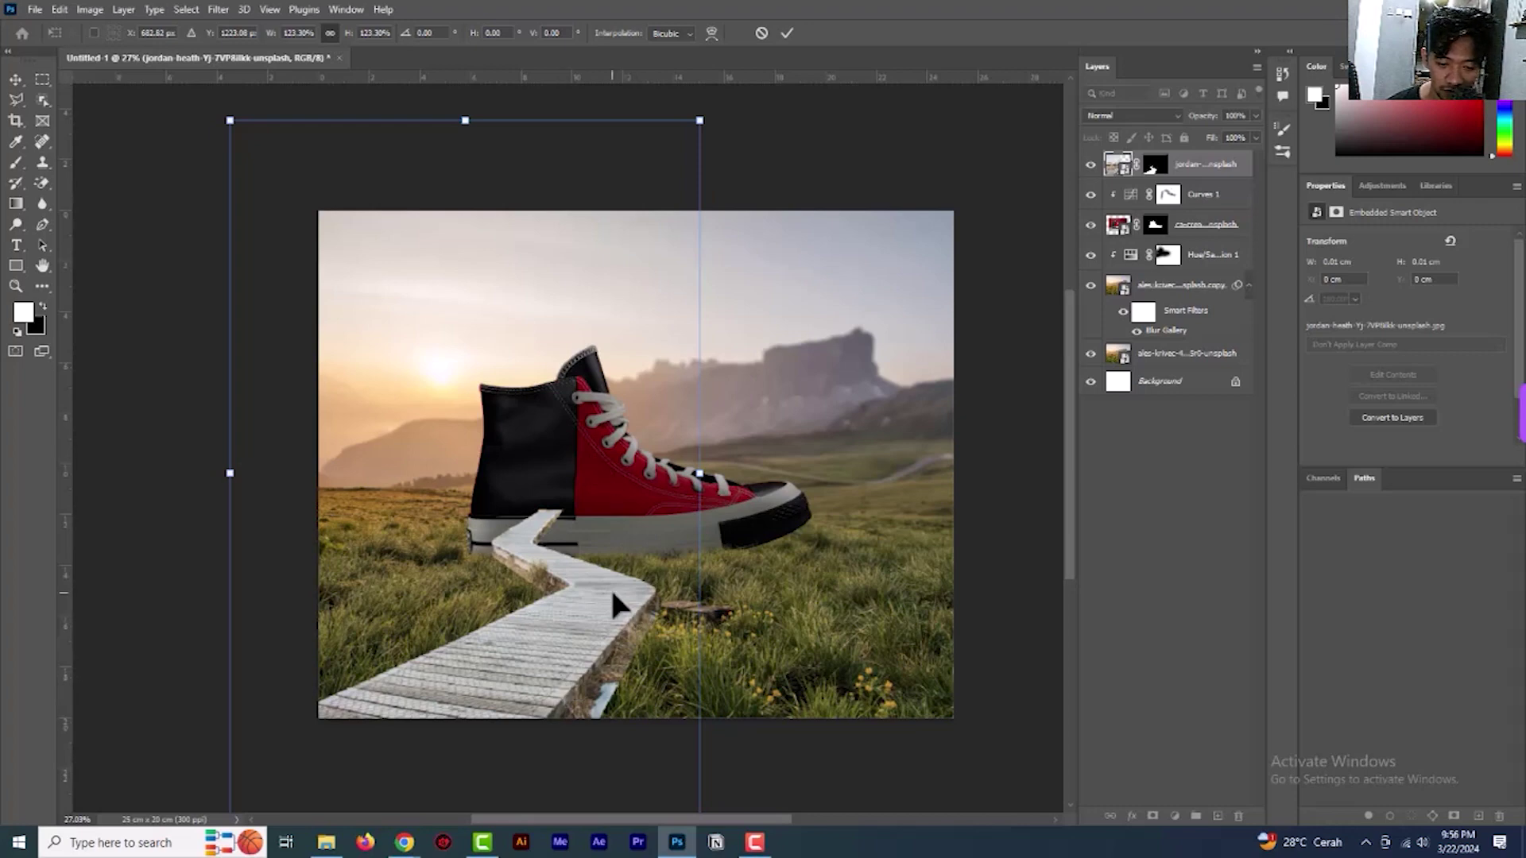
left_click(786, 32)
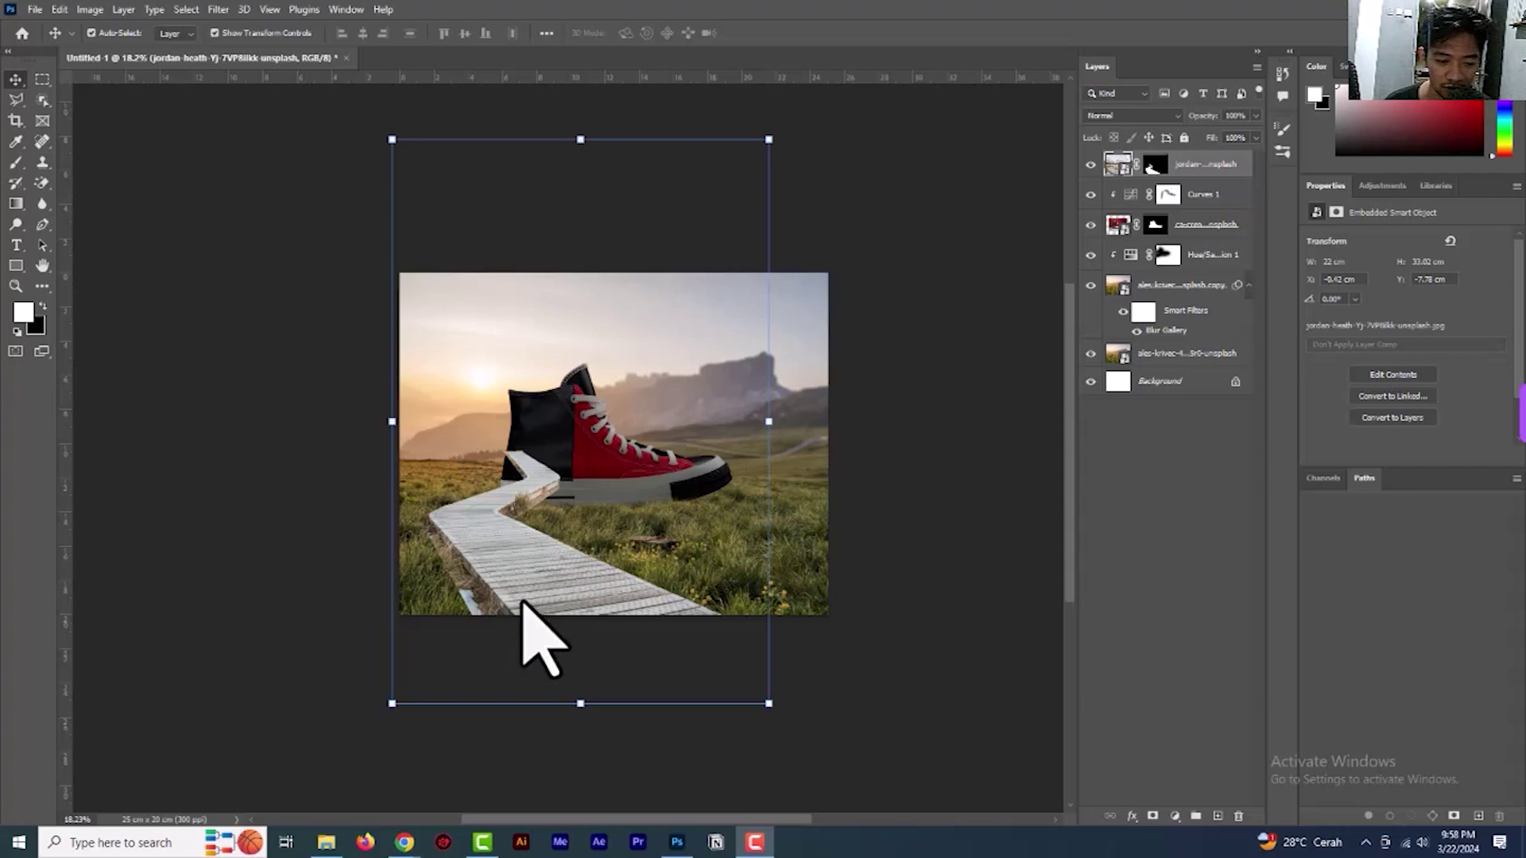
Marquee-select the boardwalk's far section covering the sneaker's black upper above the sole line and try to delete it
scroll(532, 545, "up", 2)
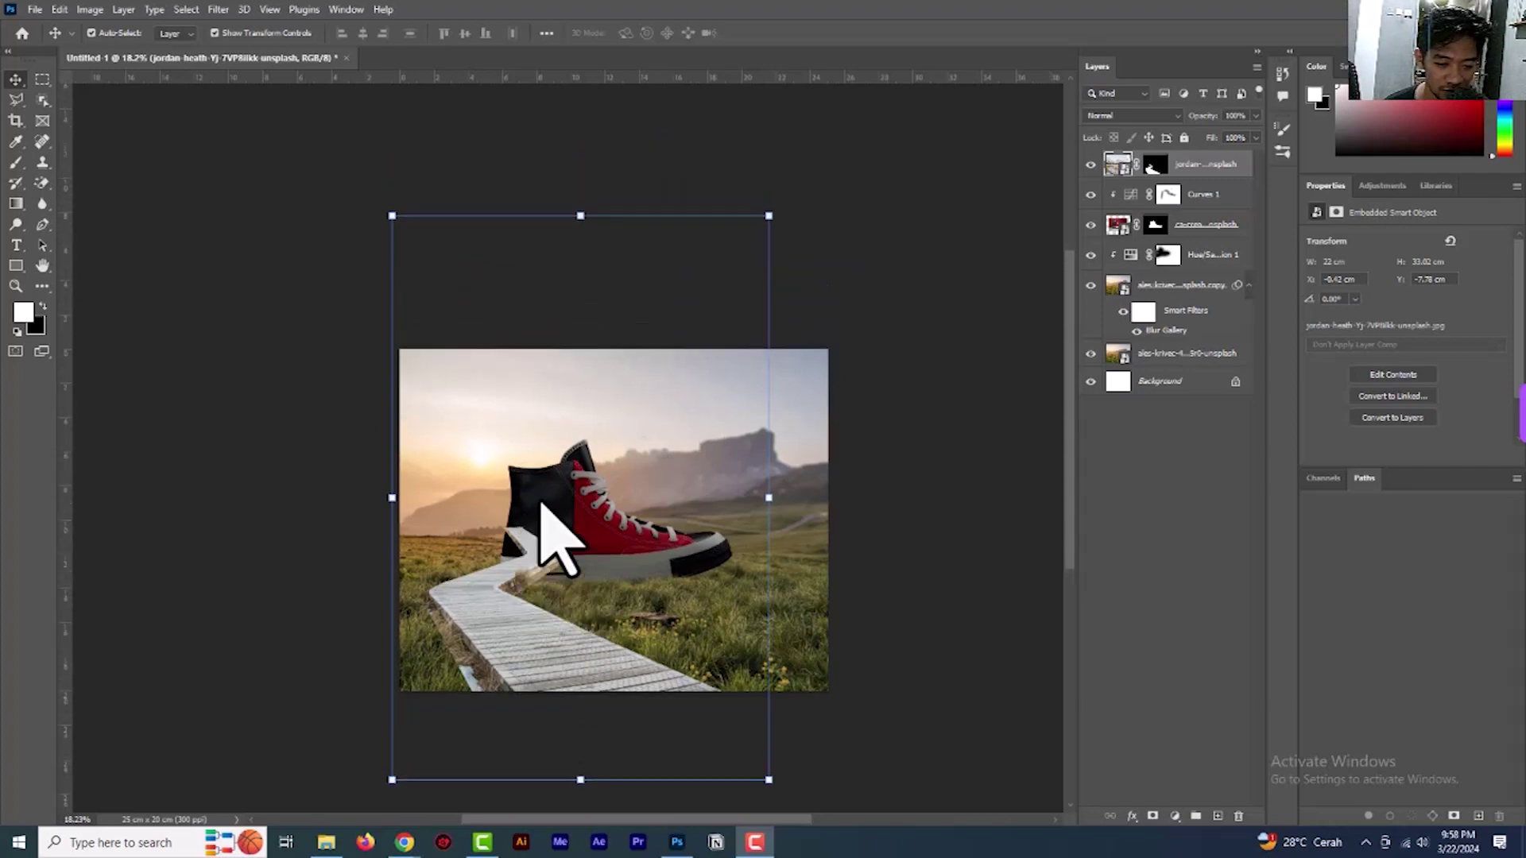
scroll(568, 603, "up", 1)
scroll(509, 636, "down", 3)
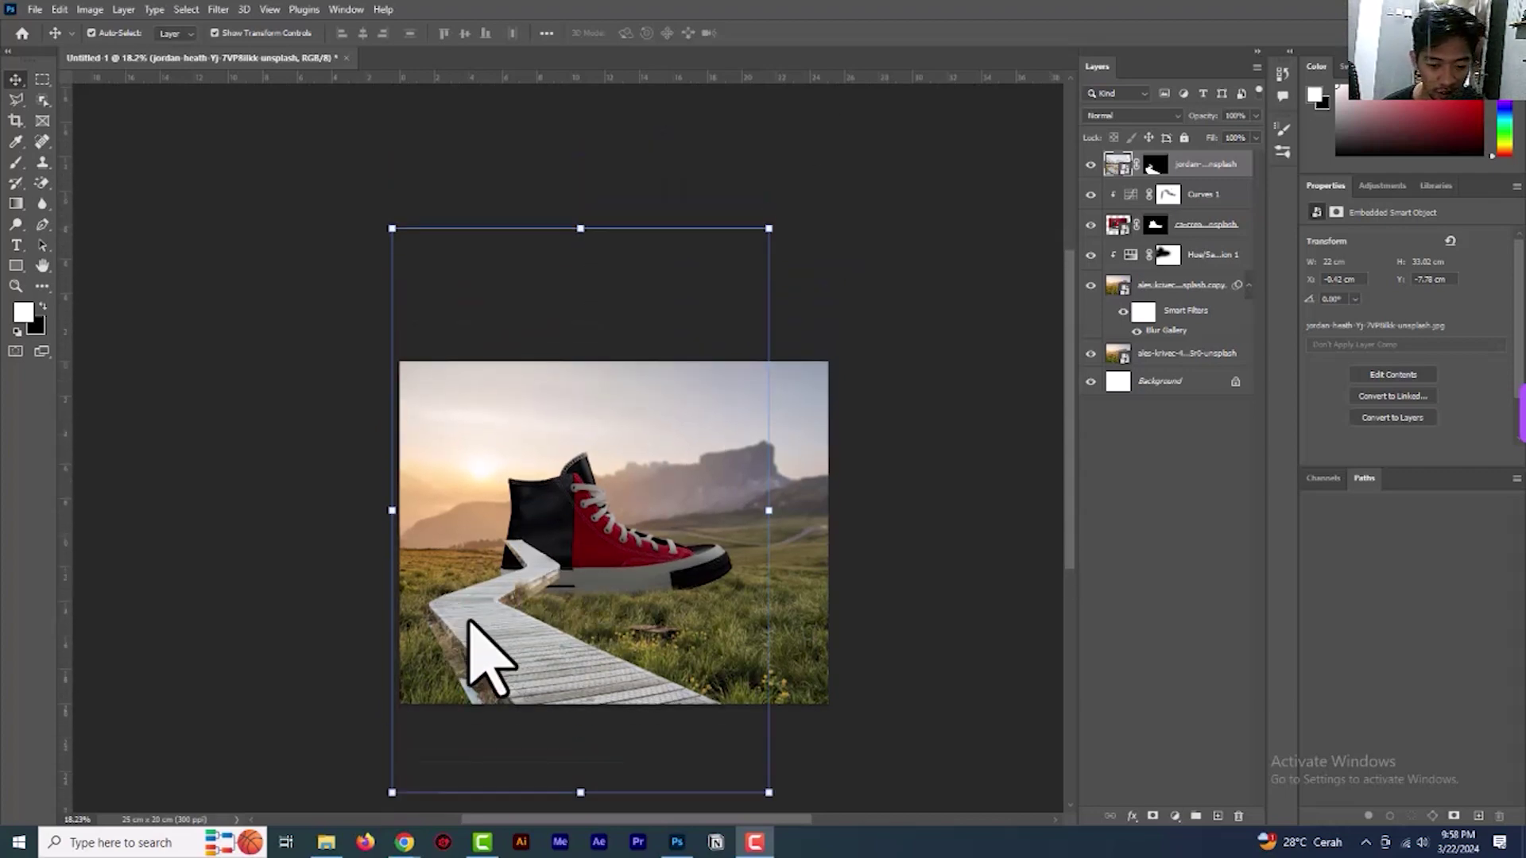
scroll(566, 525, "up", 5)
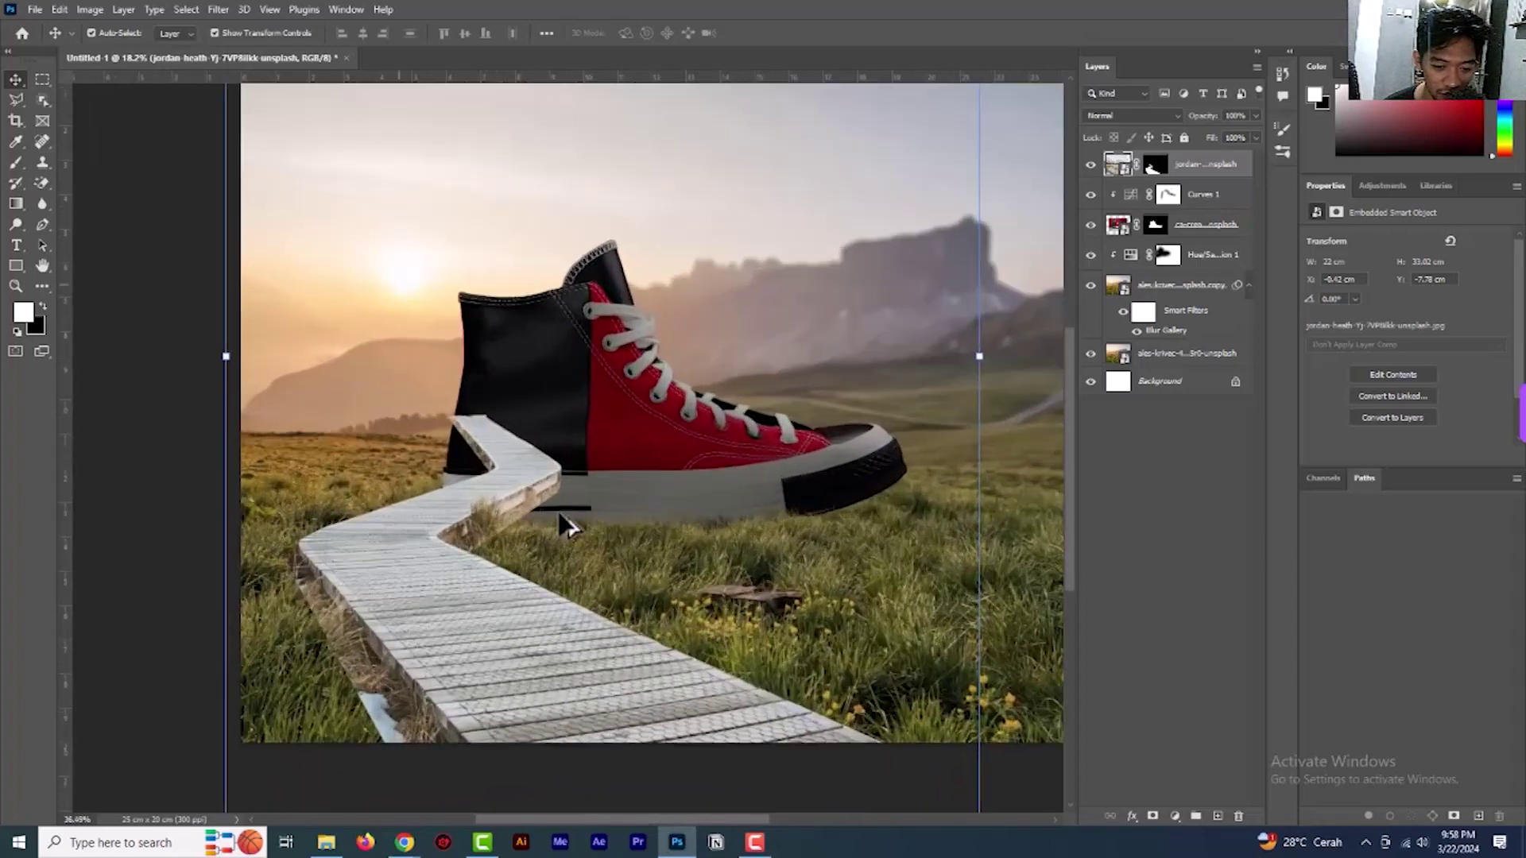
scroll(567, 496, "up", 2)
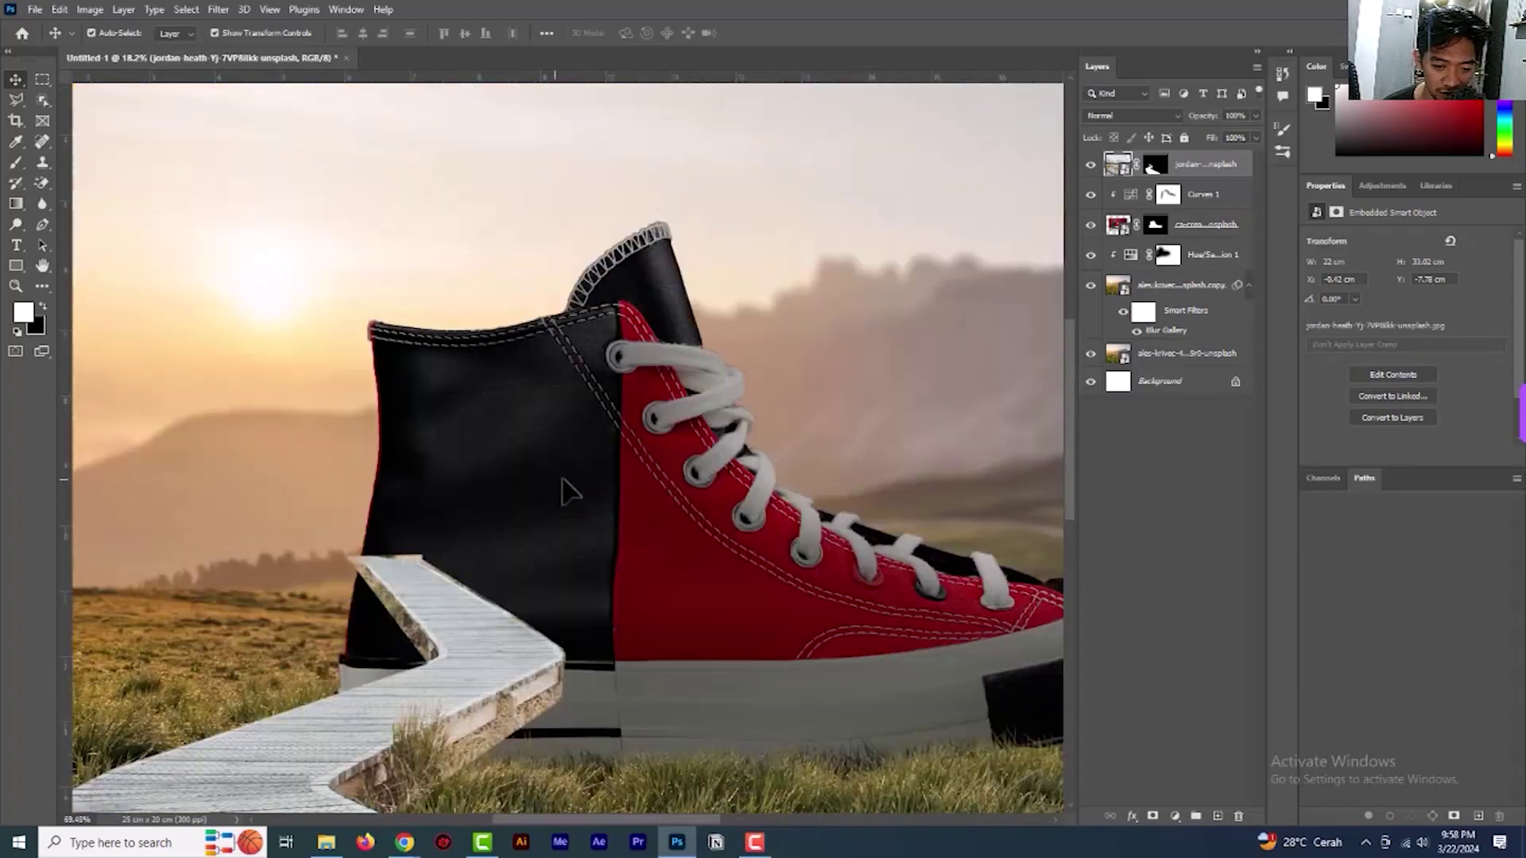
scroll(550, 684, "down", 2)
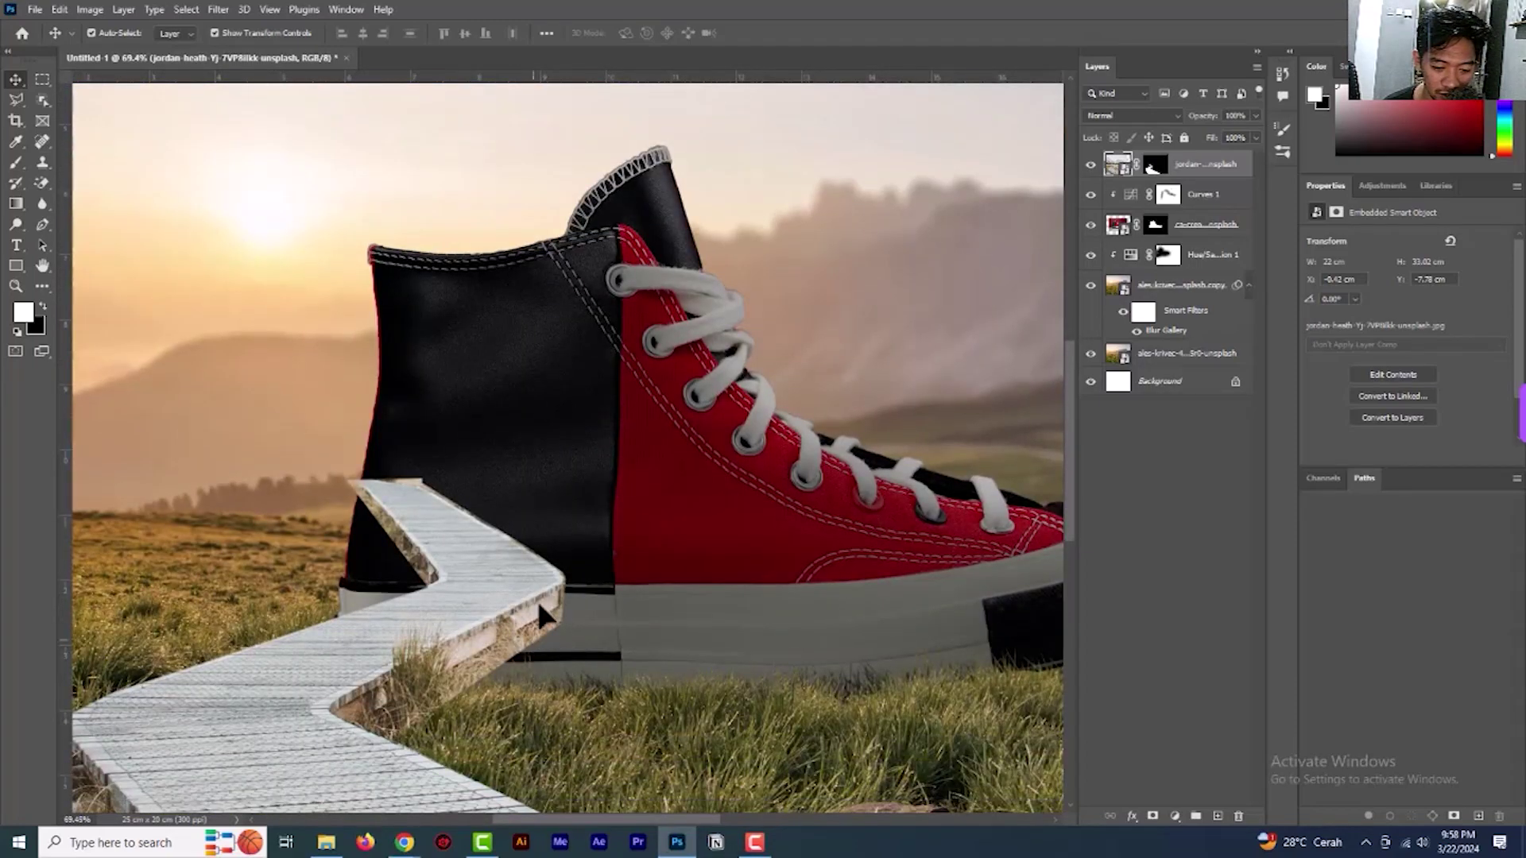
left_click(42, 79)
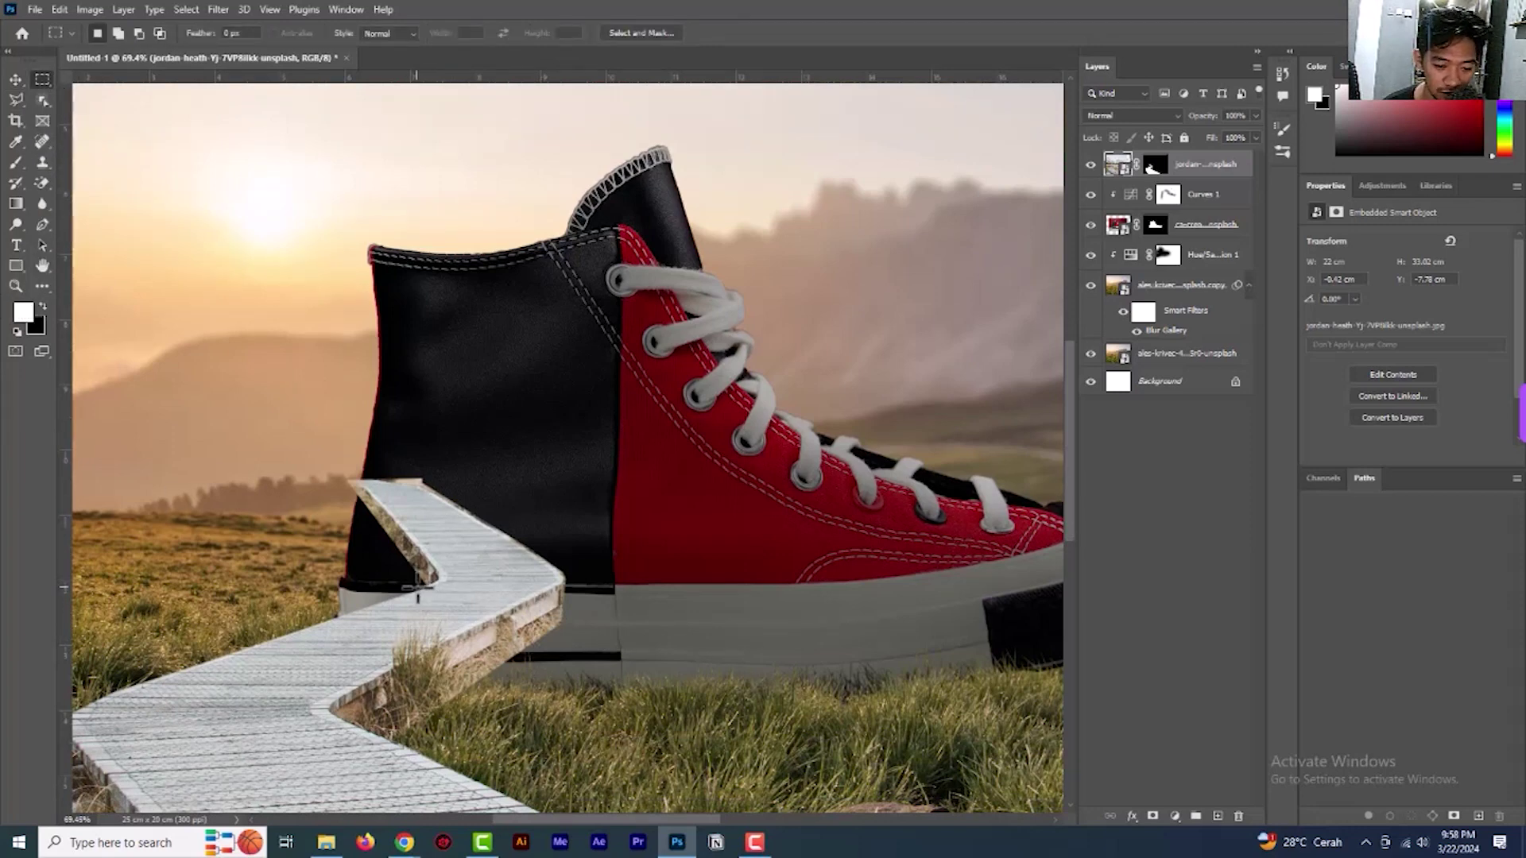
left_click_drag(482, 589, 741, 294)
left_click_drag(601, 471, 538, 458)
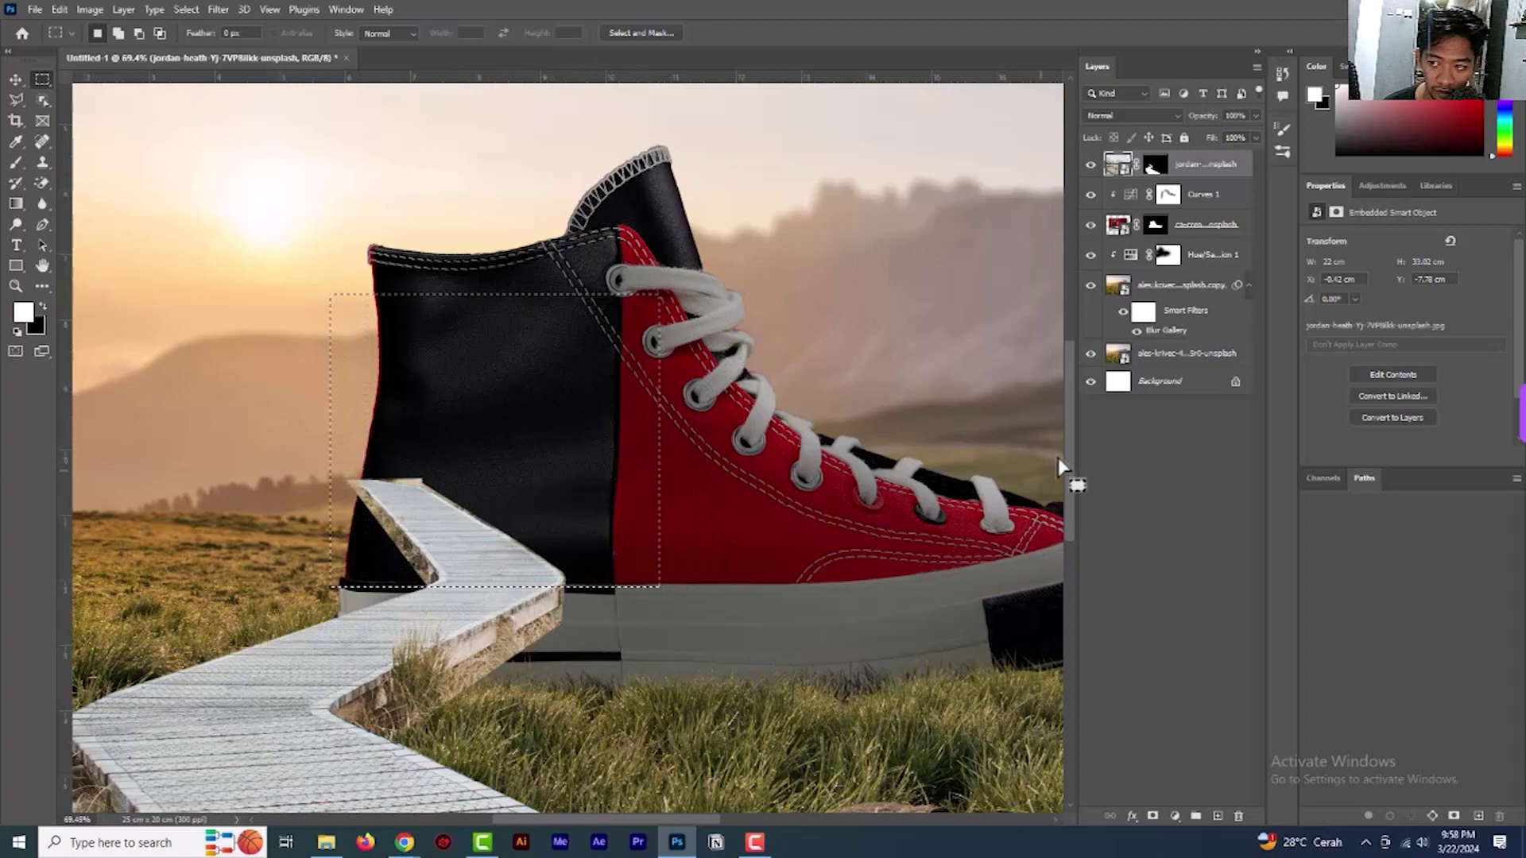
key("Delete")
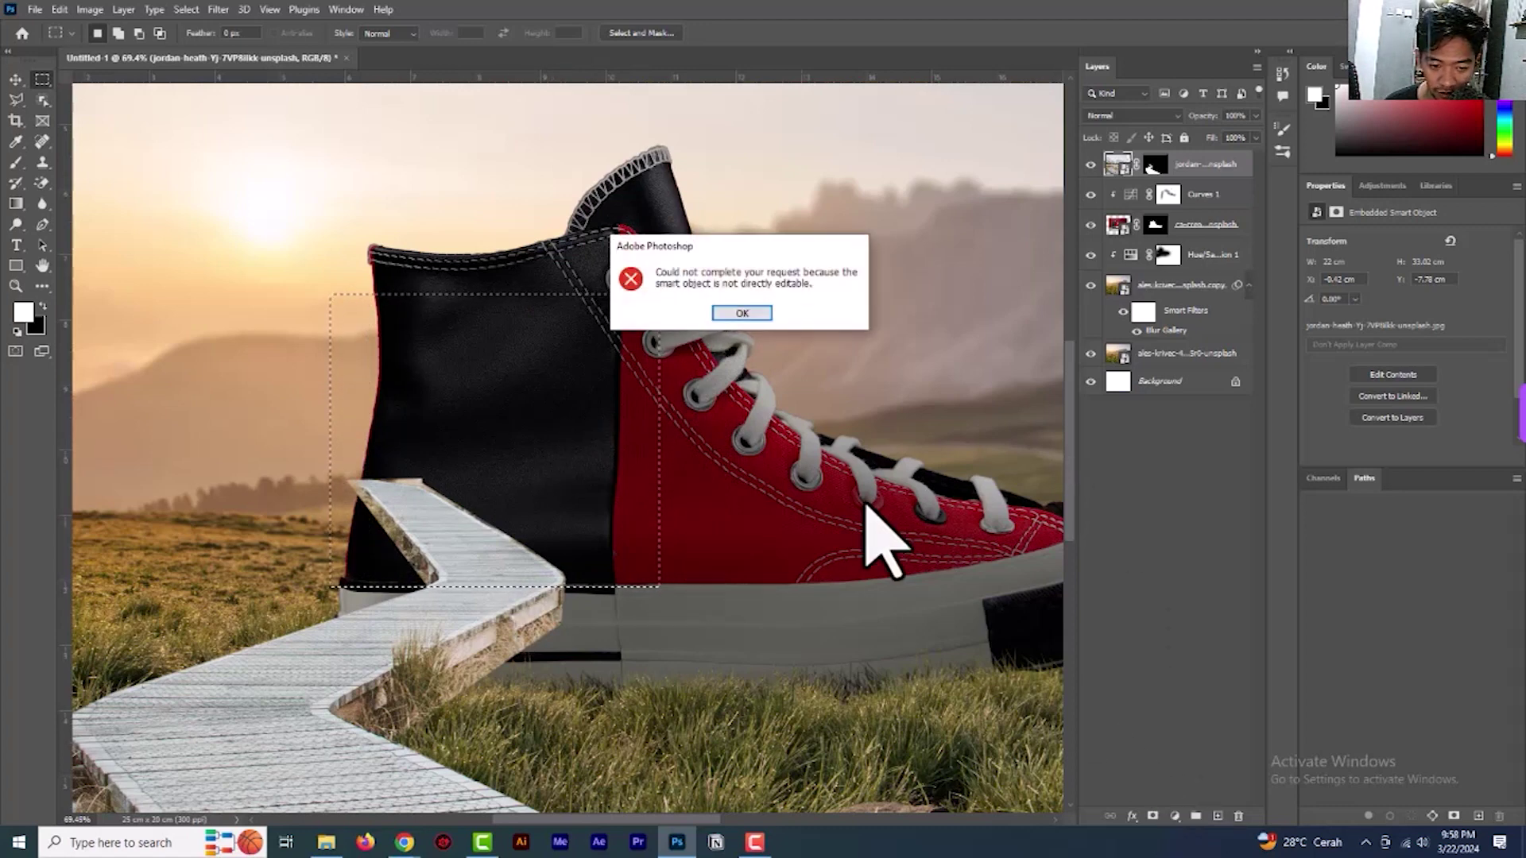
left_click(744, 314)
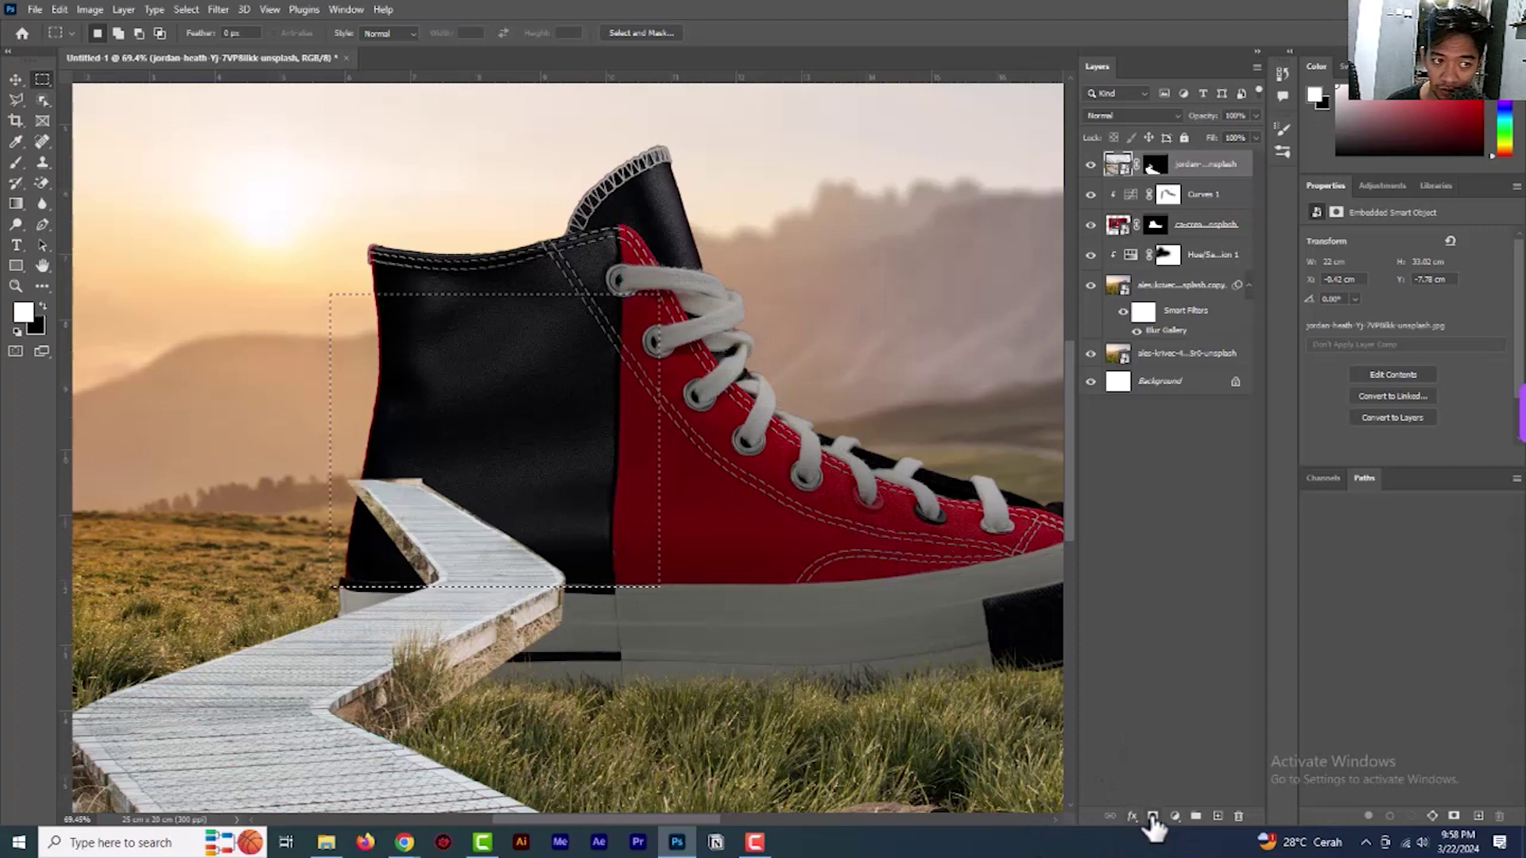
Extend the selection around the boardwalk's far tip and brush black on the layer mask inside it to hide that section
left_click(118, 33)
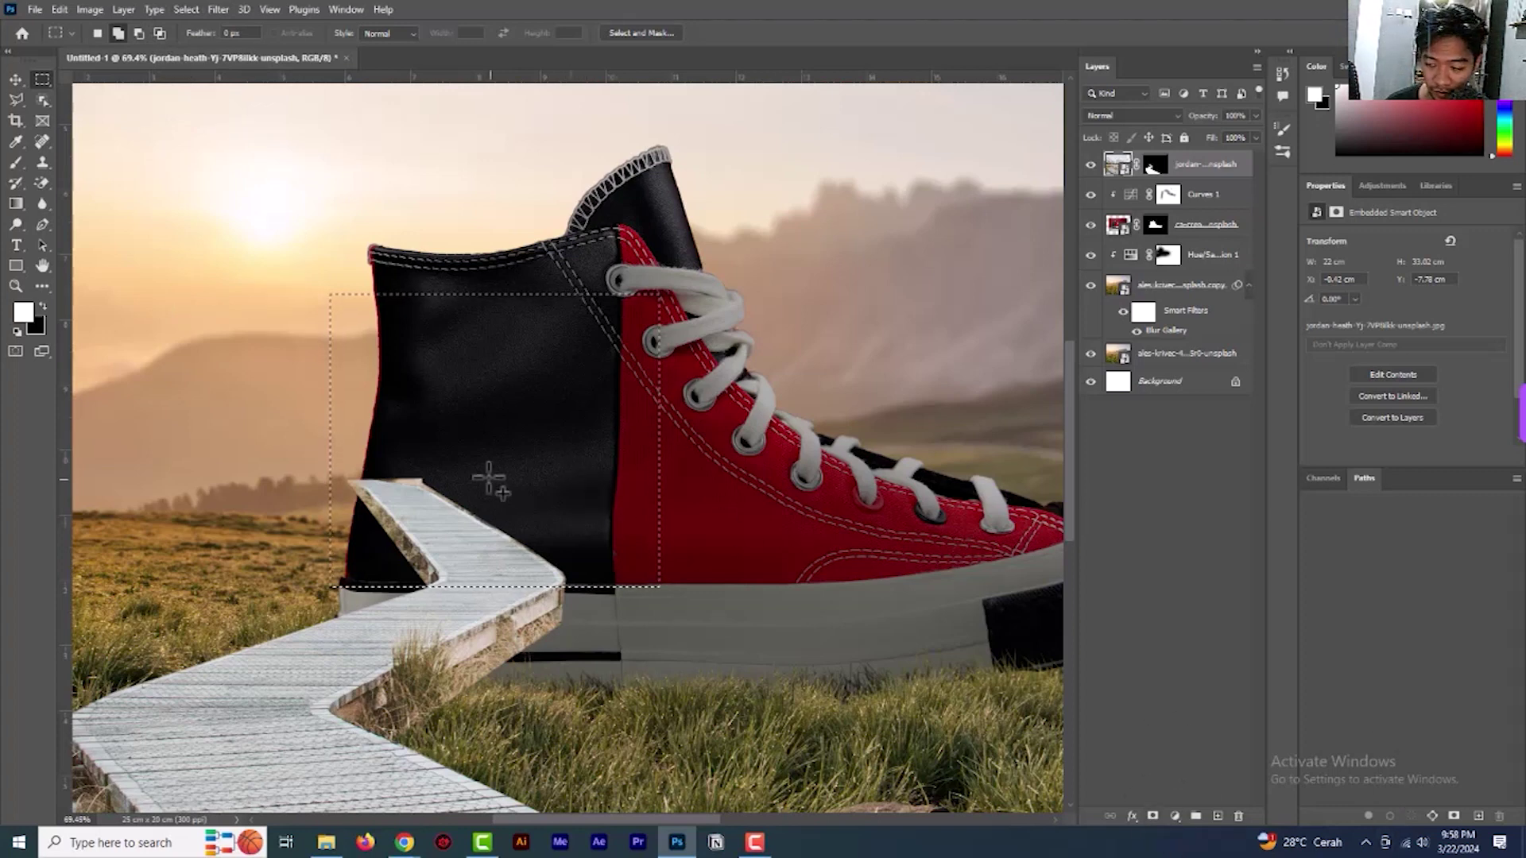
left_click(16, 79)
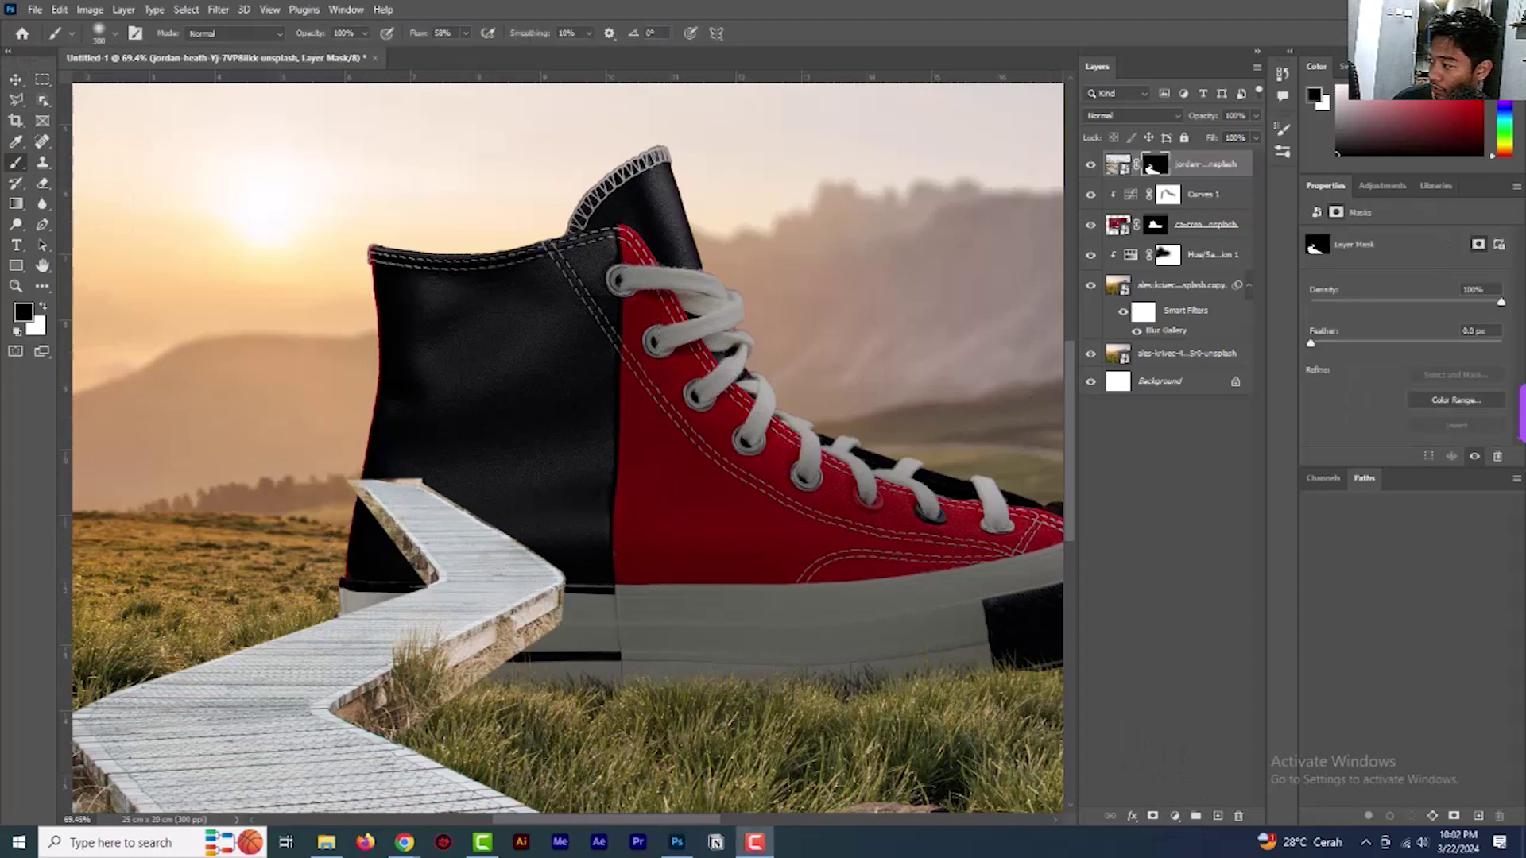
left_click(449, 531)
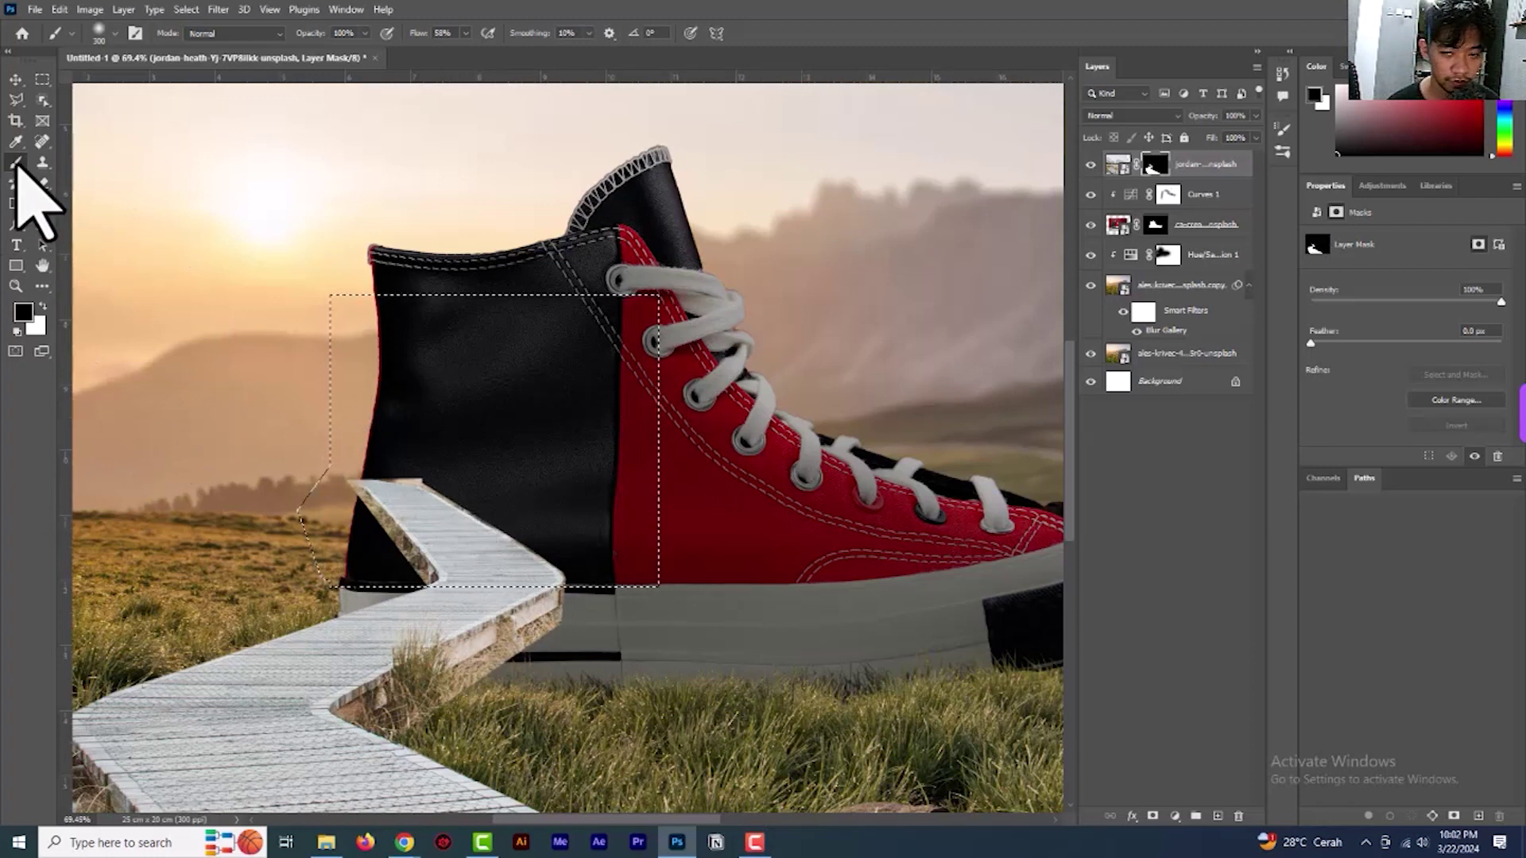
mouse_move(393, 505)
left_mouse_down()
mouse_move(477, 578)
mouse_move(586, 568)
mouse_move(374, 524)
mouse_move(660, 580)
mouse_move(456, 586)
mouse_move(522, 581)
left_mouse_up()
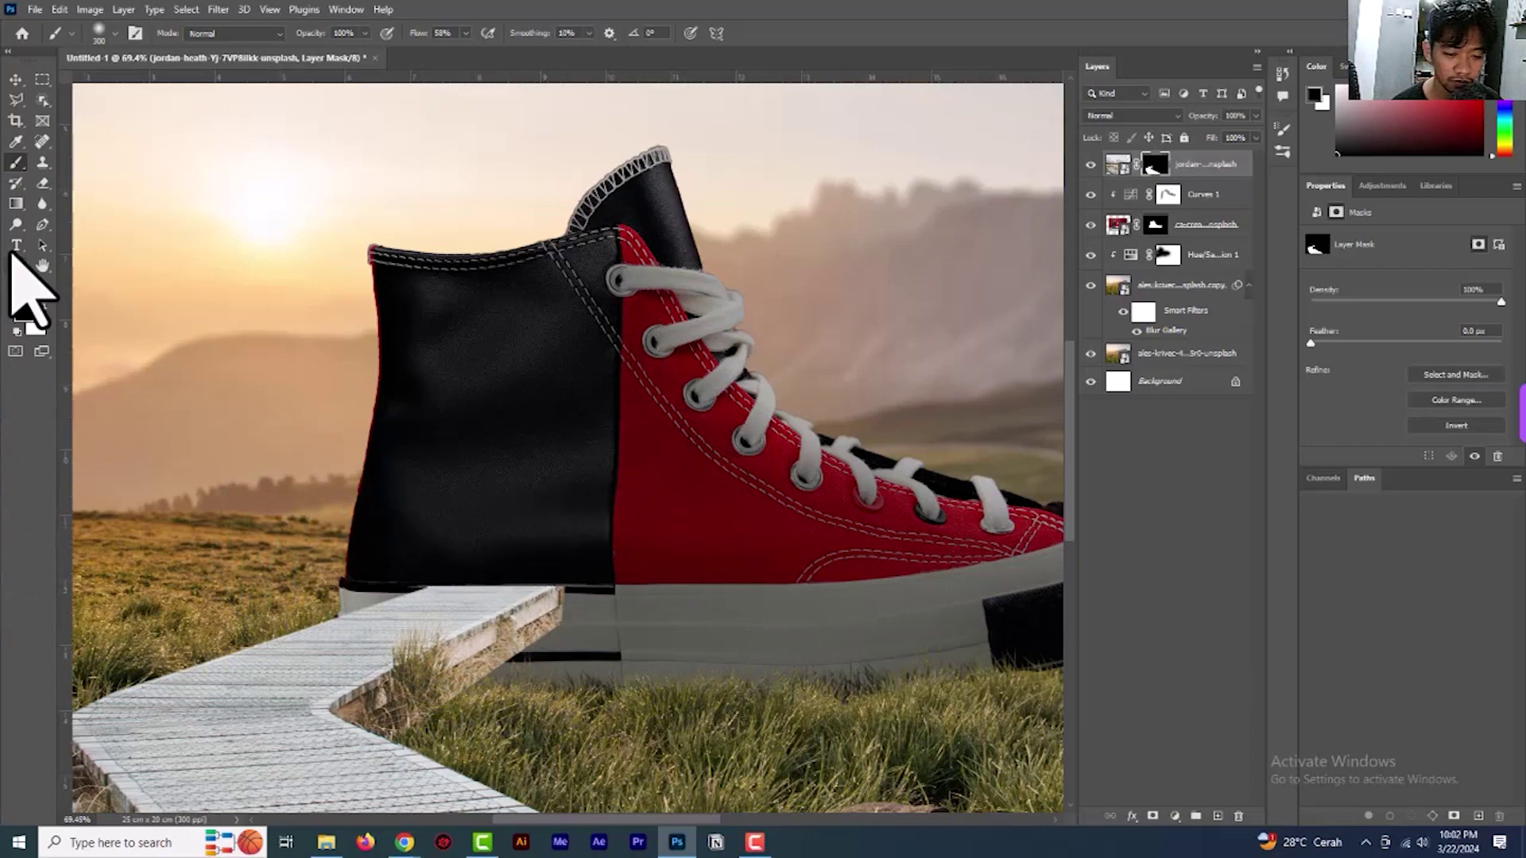
left_click(16, 79)
Brush black on the boardwalk's layer mask with the 90 px grass-shaped brush to blend its left side and near bend into the grass
scroll(536, 592, "down", 3)
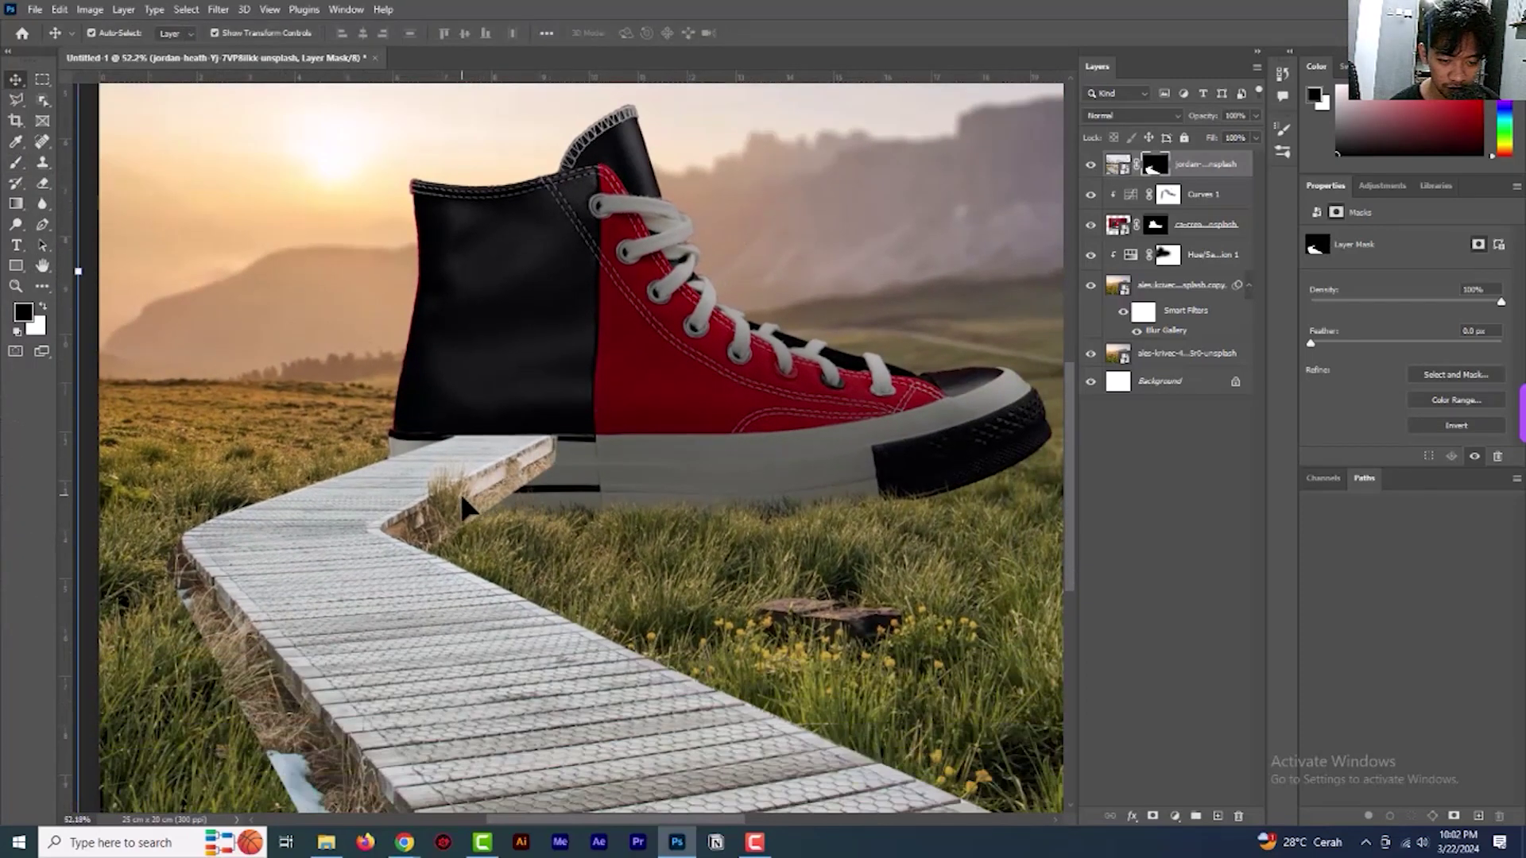
left_click(1208, 201)
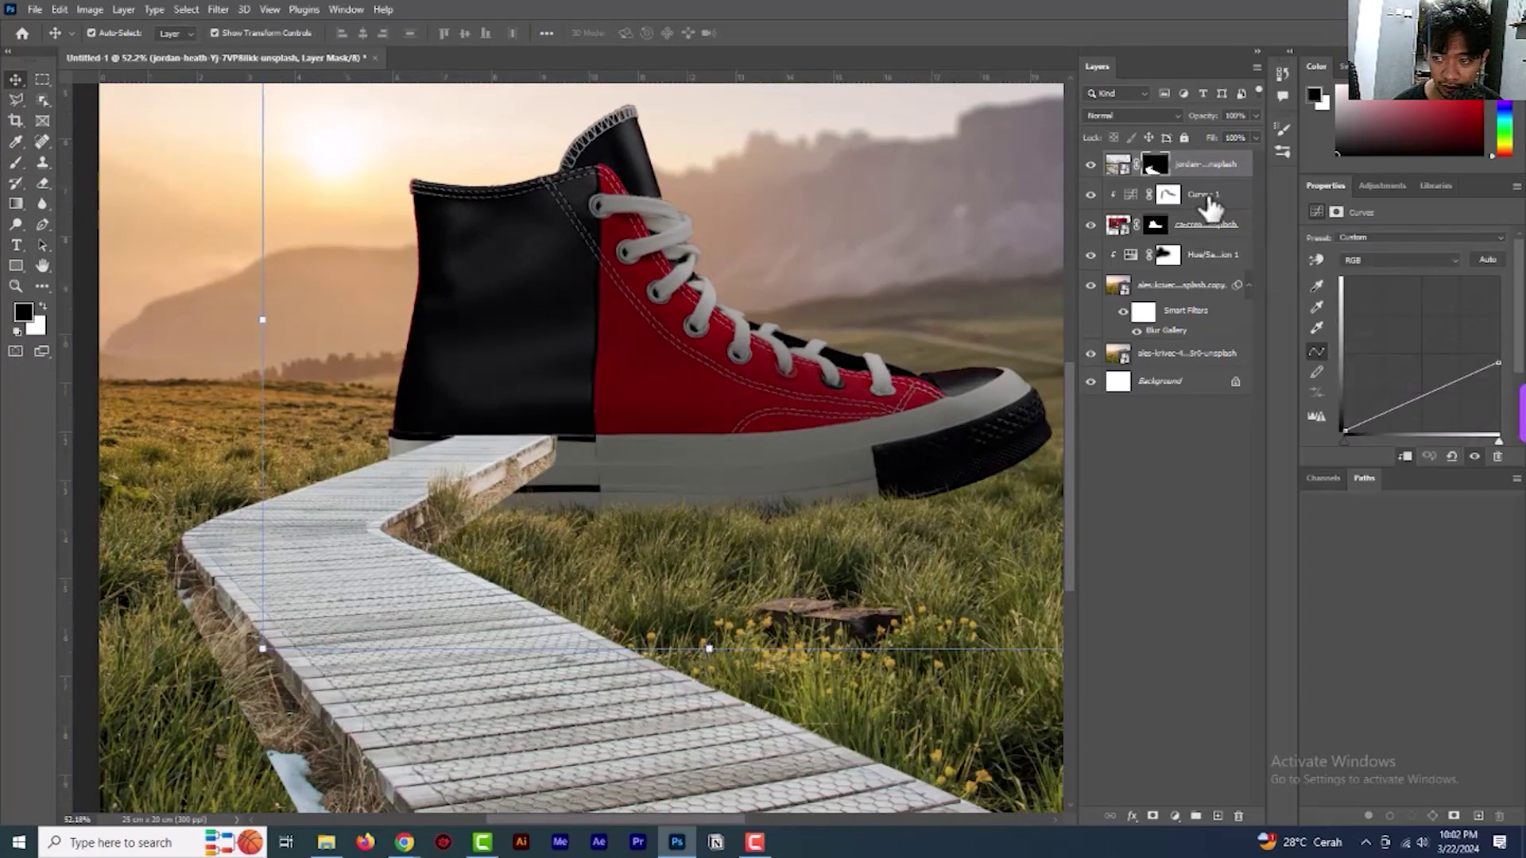
left_click(1208, 230)
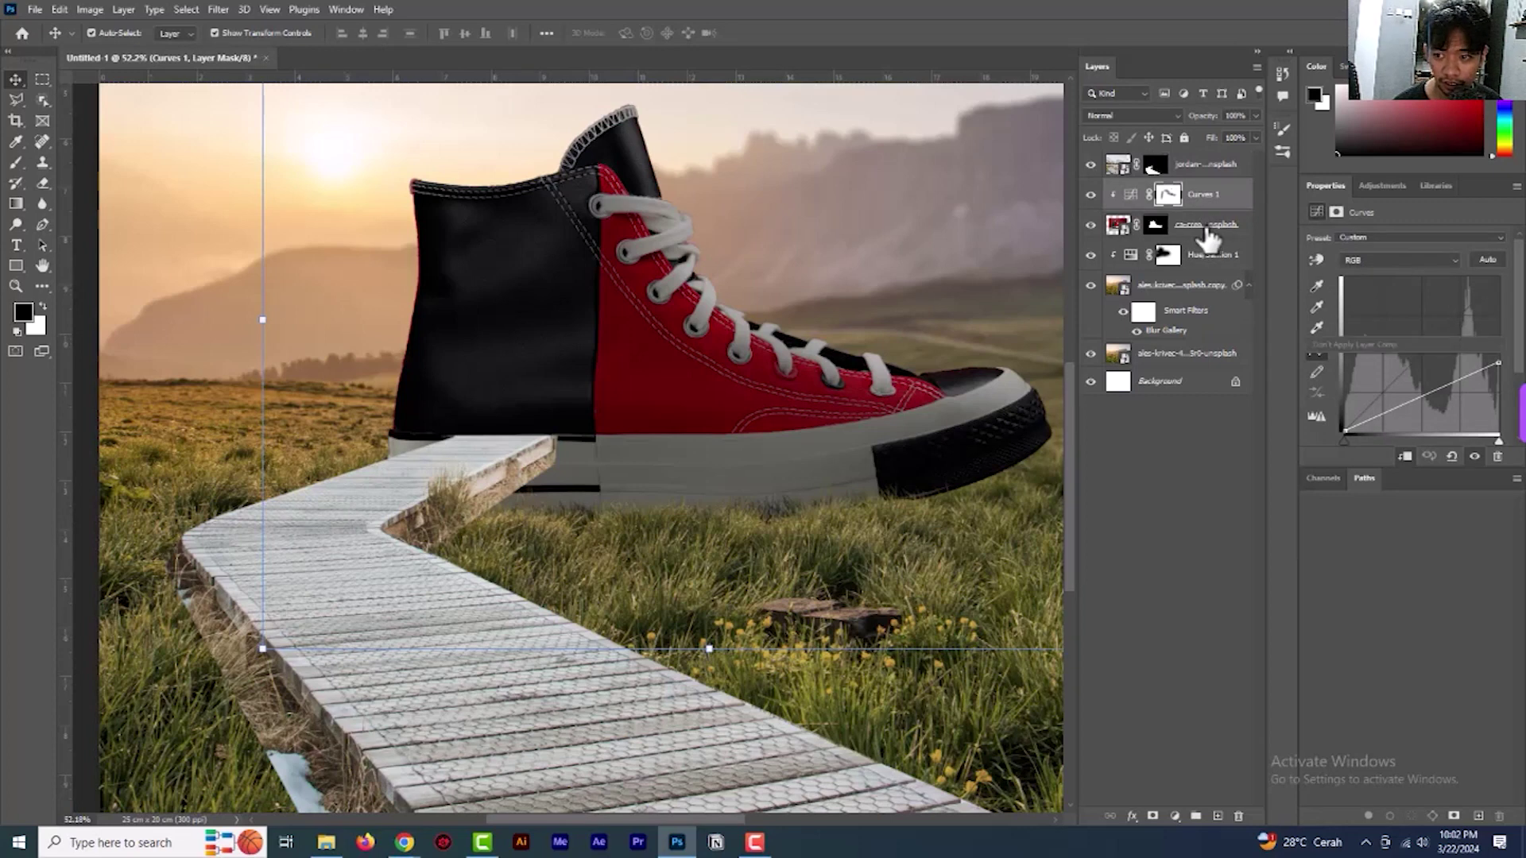
left_click(1153, 166)
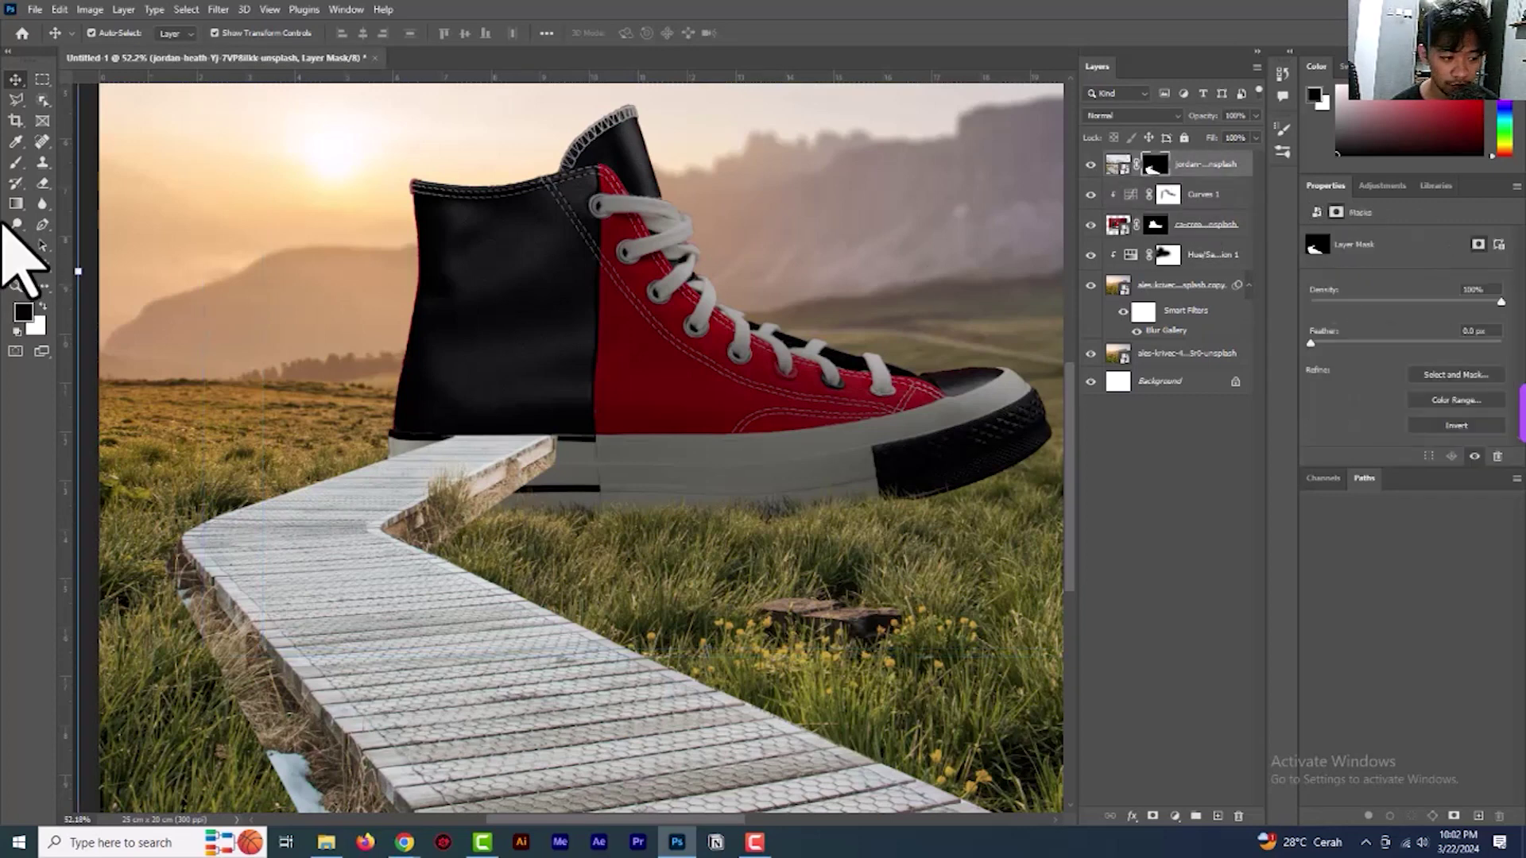
left_click(17, 147)
left_click(16, 162)
right_click(807, 424)
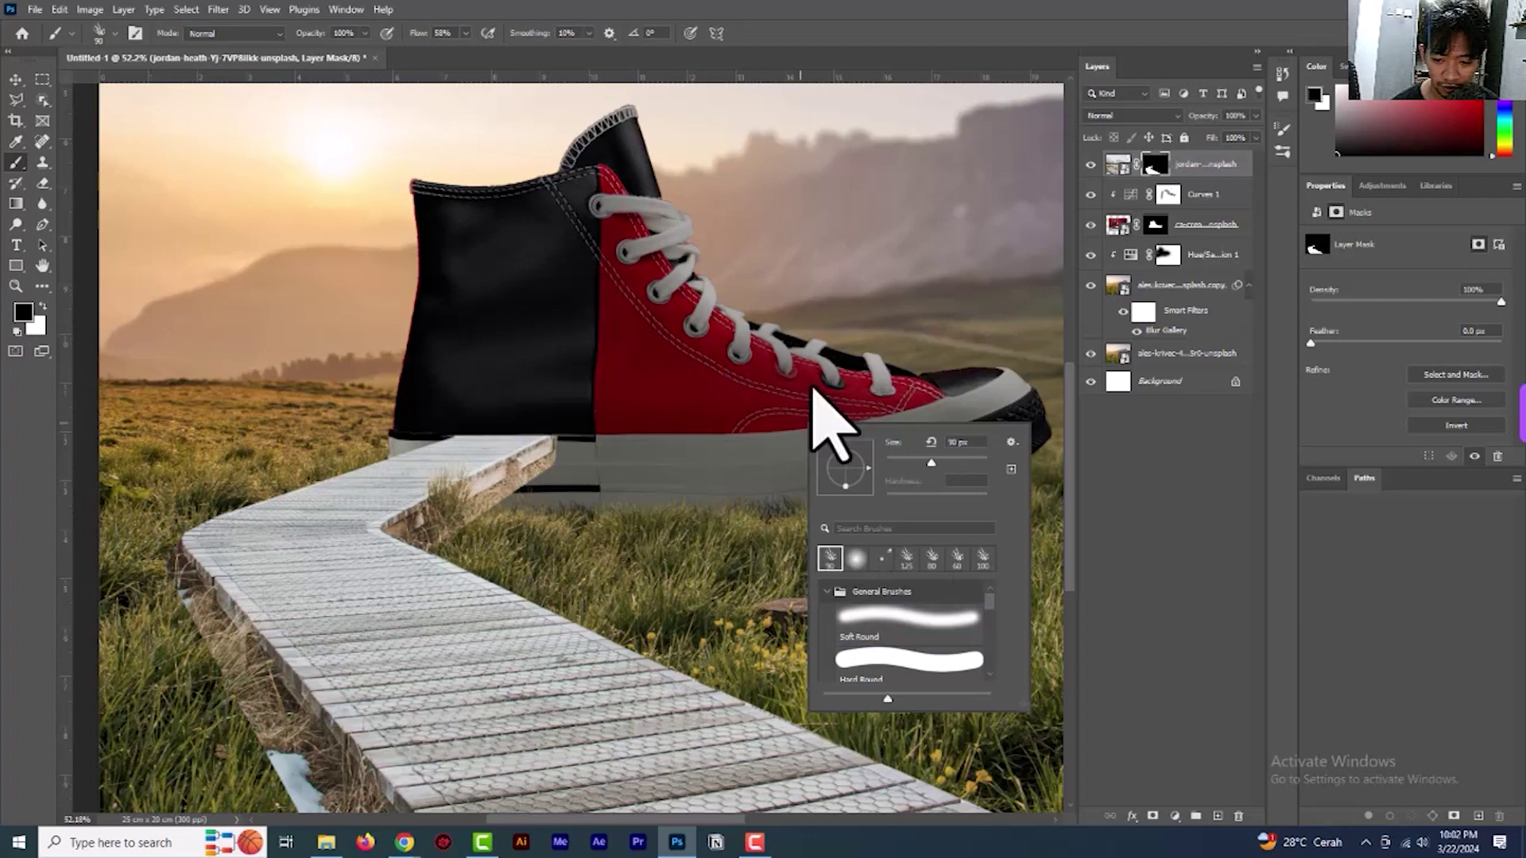
left_click(1282, 129)
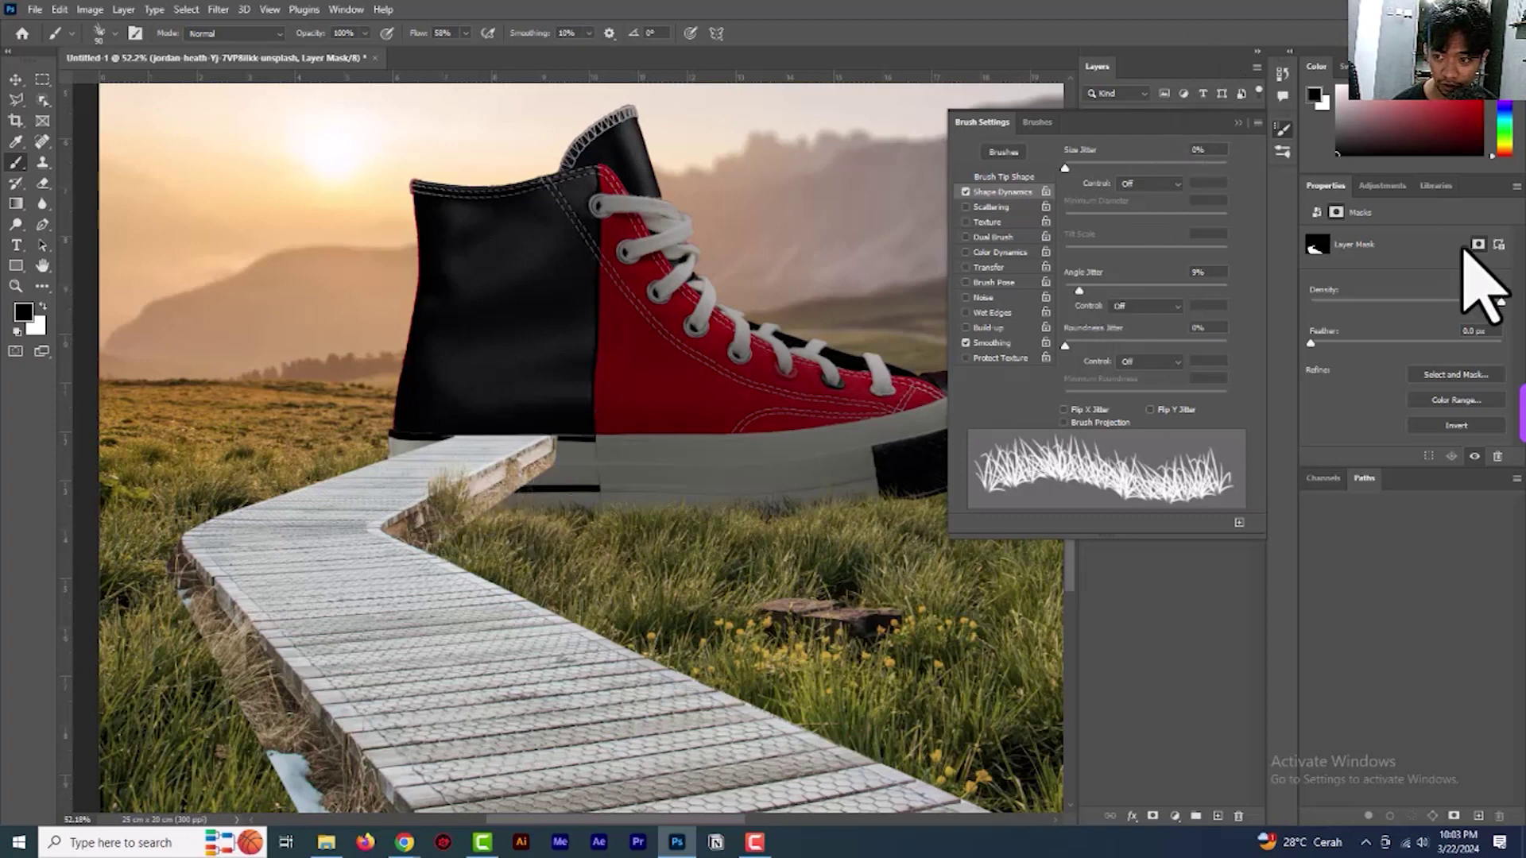
left_click(1157, 647)
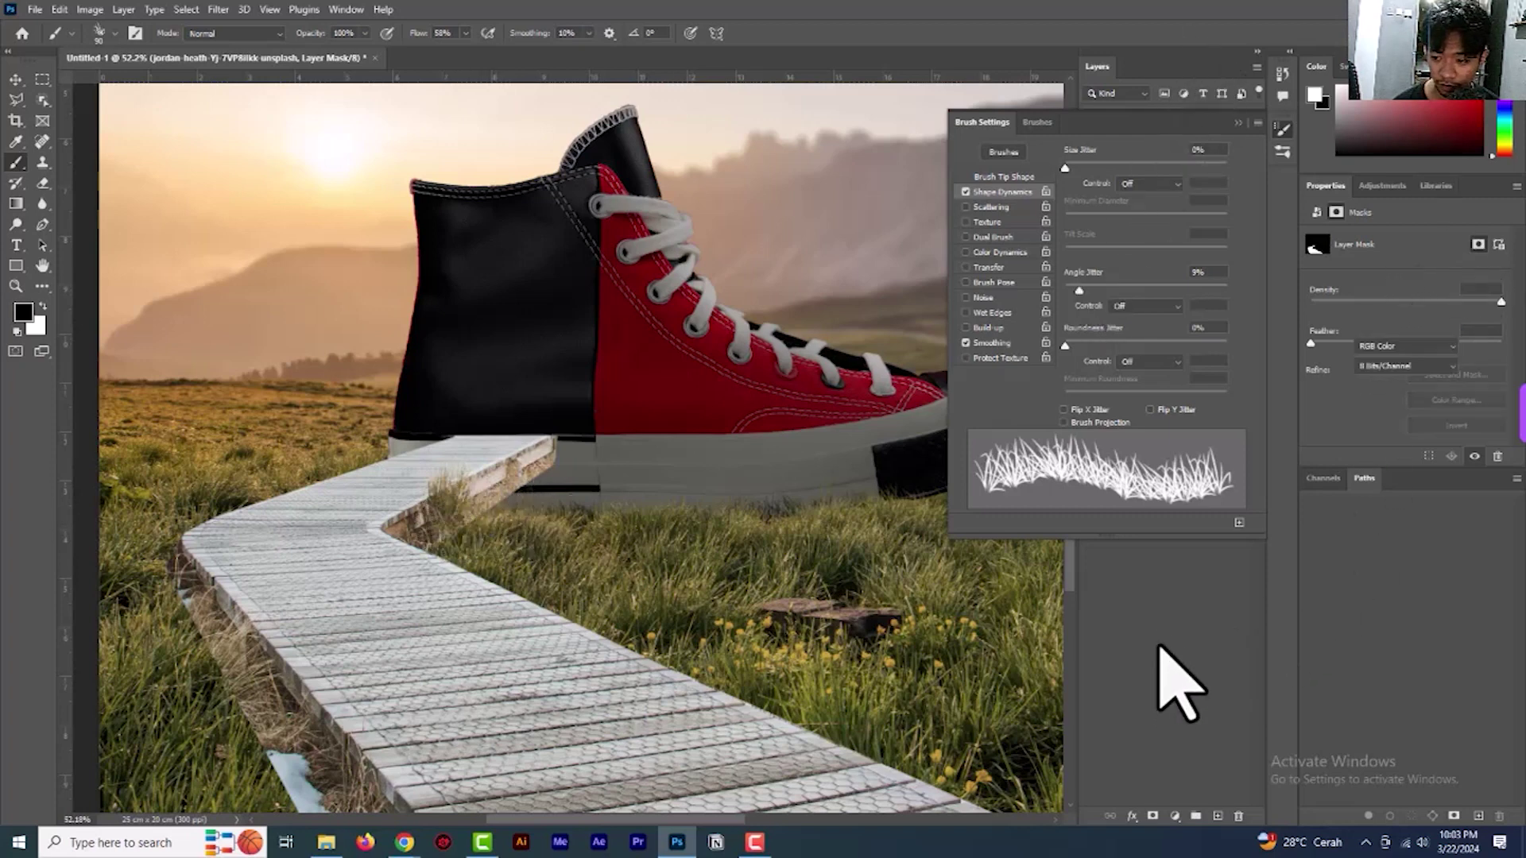
left_click(1236, 124)
left_click(1155, 167)
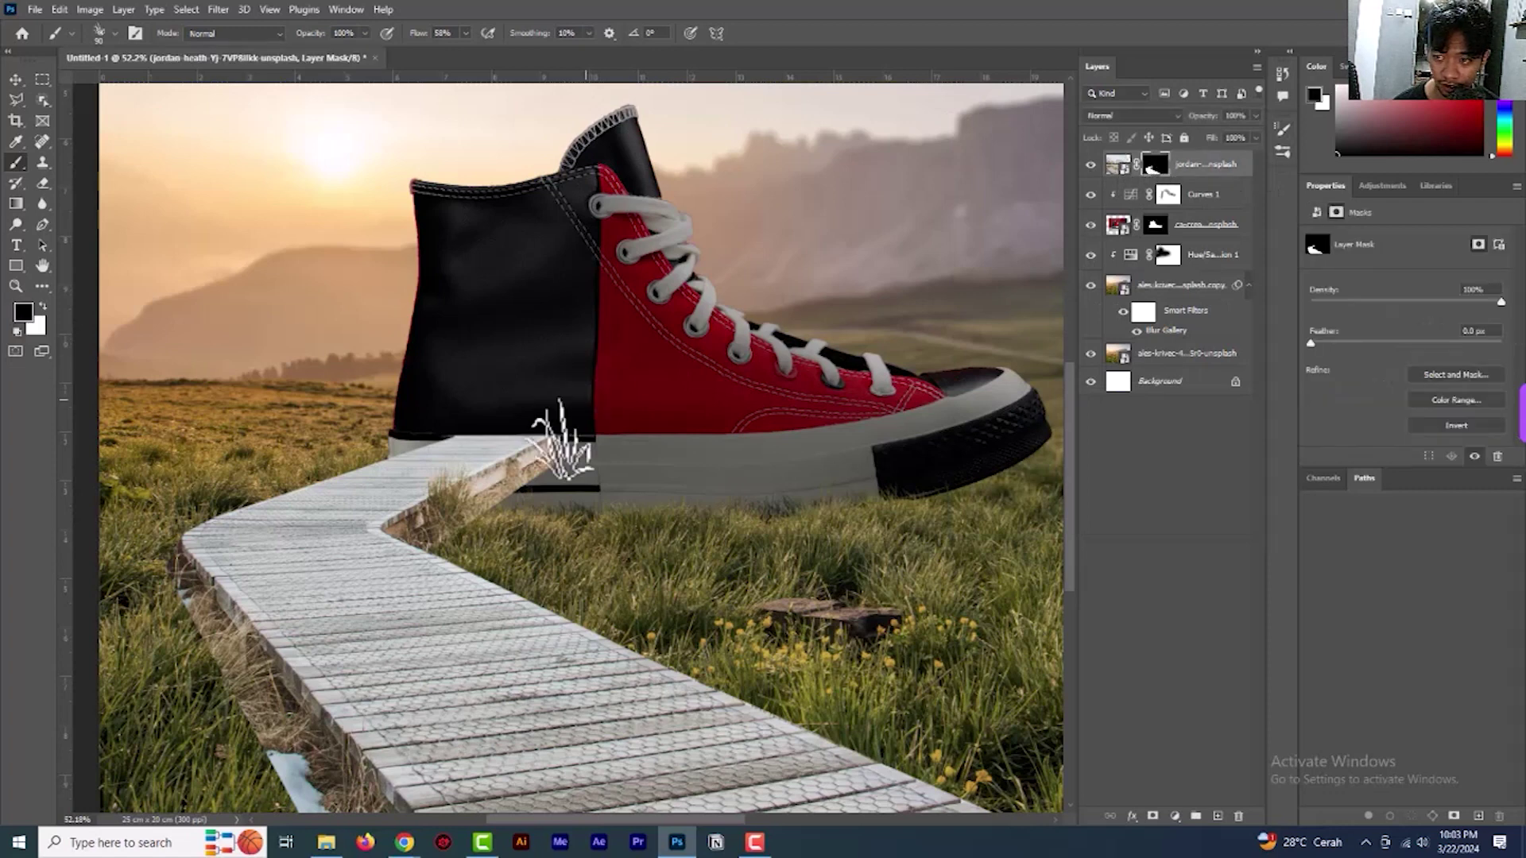
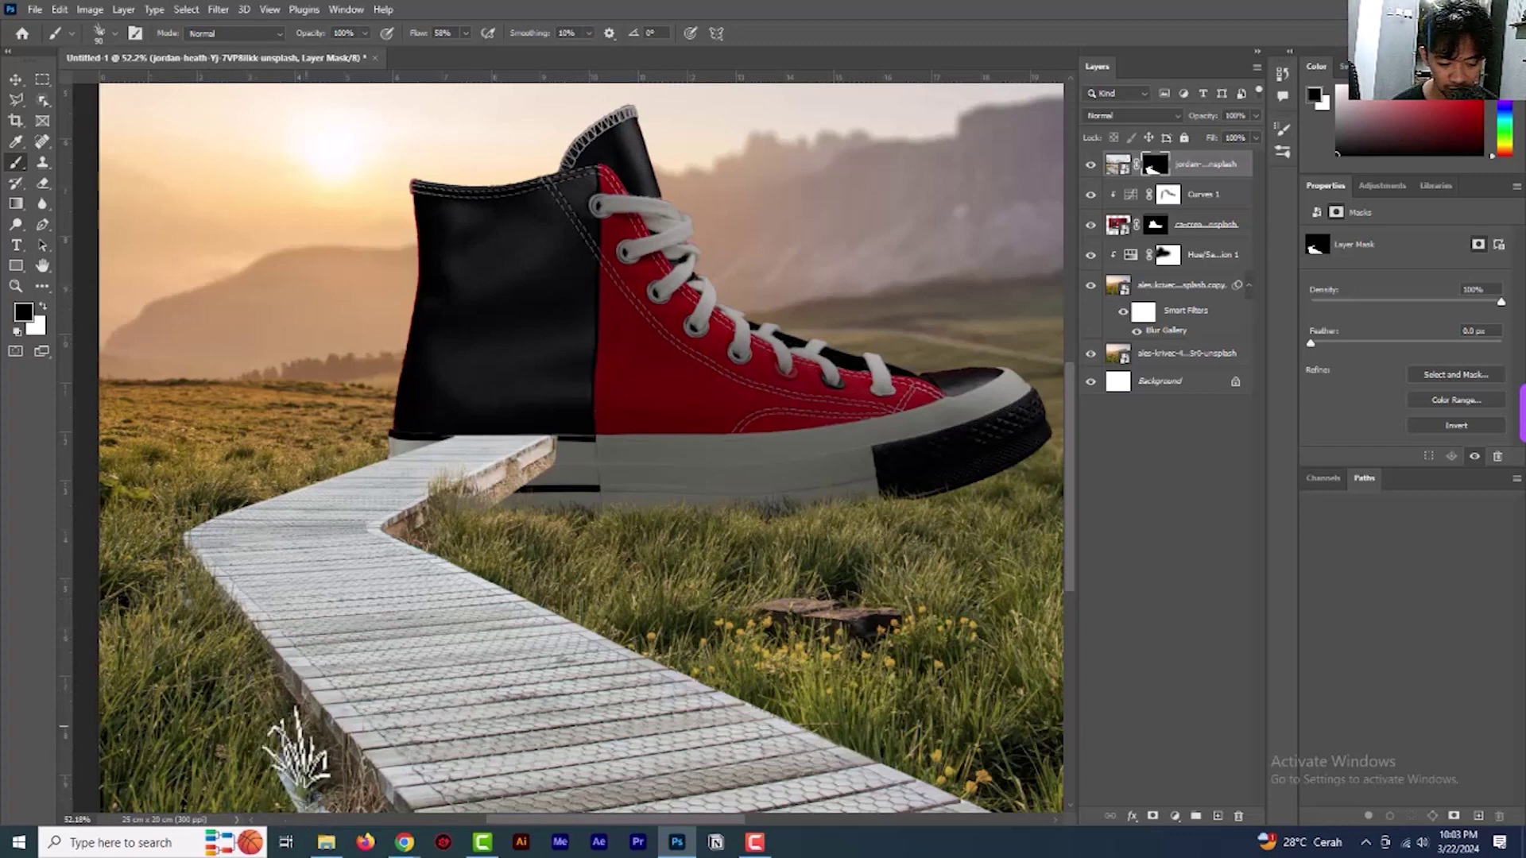
Enlarge the grass brush to 175 px and mask the boardwalk's lower-left side near the canvas's bottom edge
scroll(392, 681, "down", 3)
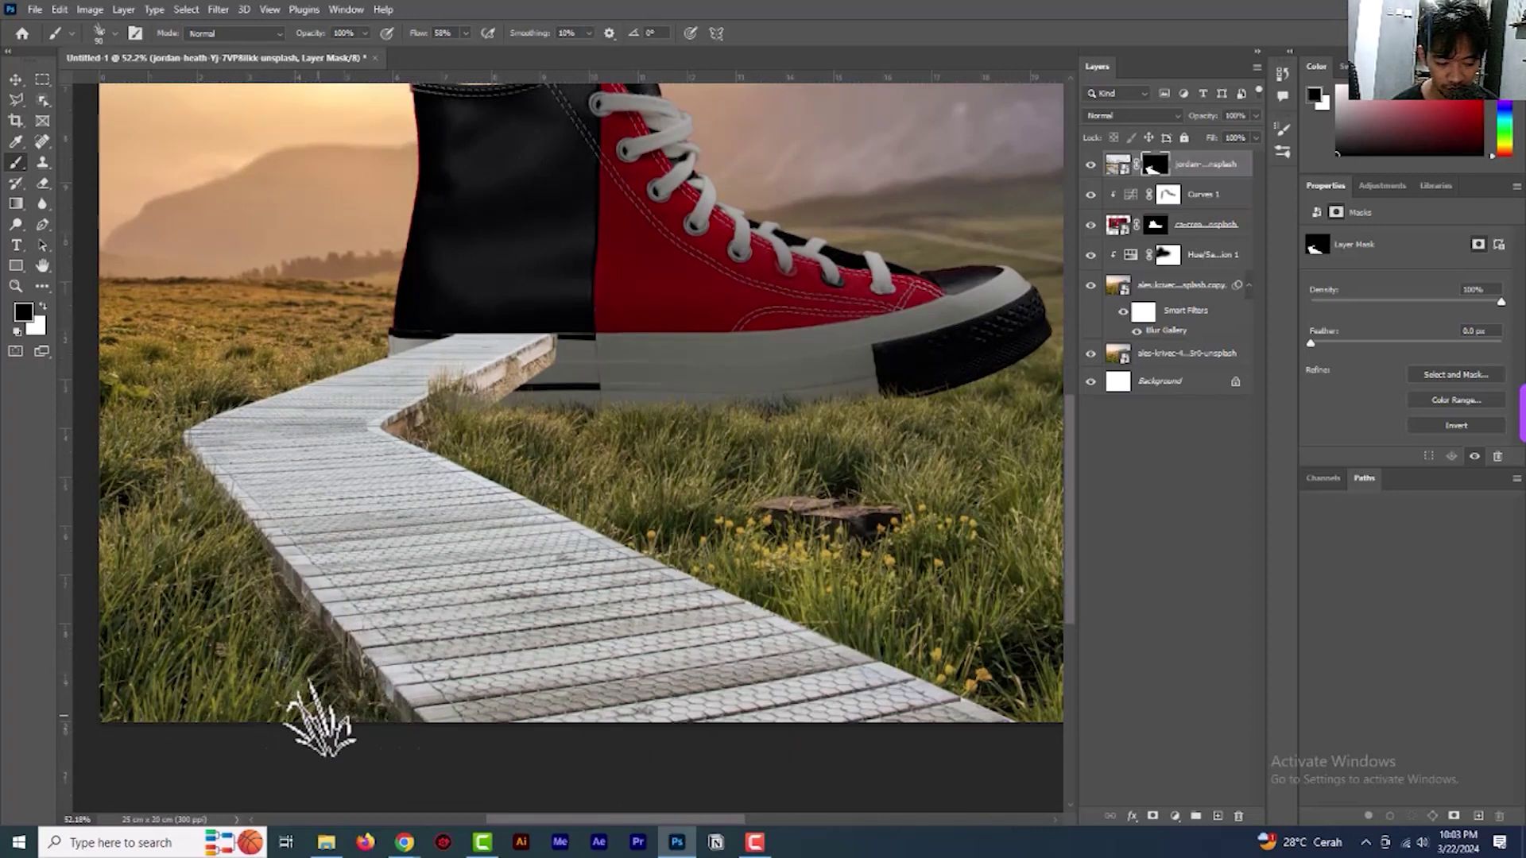
key("bracketright")
key("bracketright")
key("bracketright")
key("bracketright")
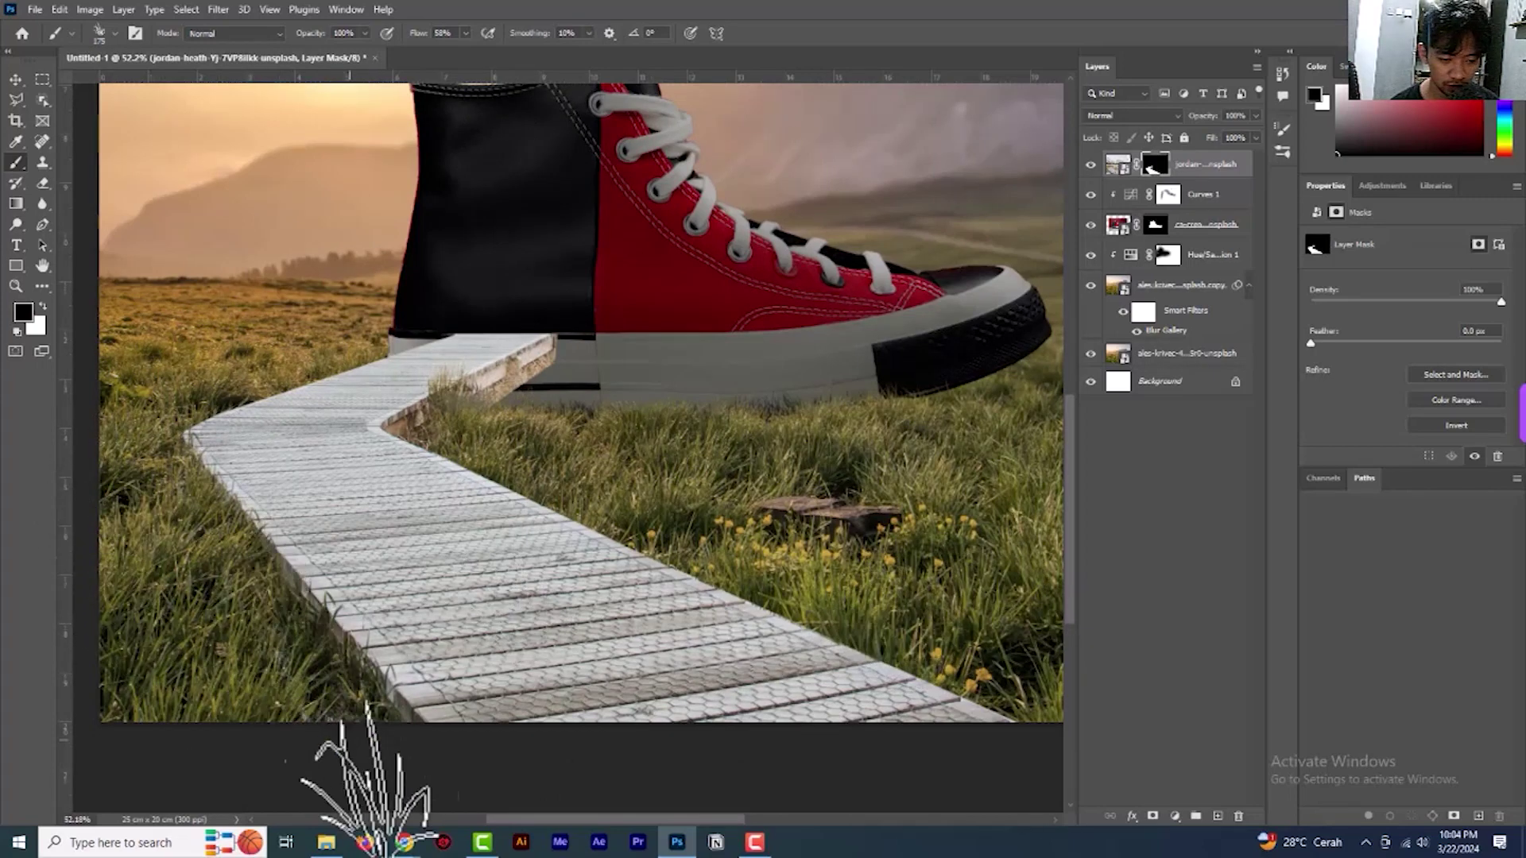
Paint black on the sneaker's layer mask with the grass brush beside the boardwalk's far end, reducing the brush to 100 px
scroll(481, 433, "up", 3)
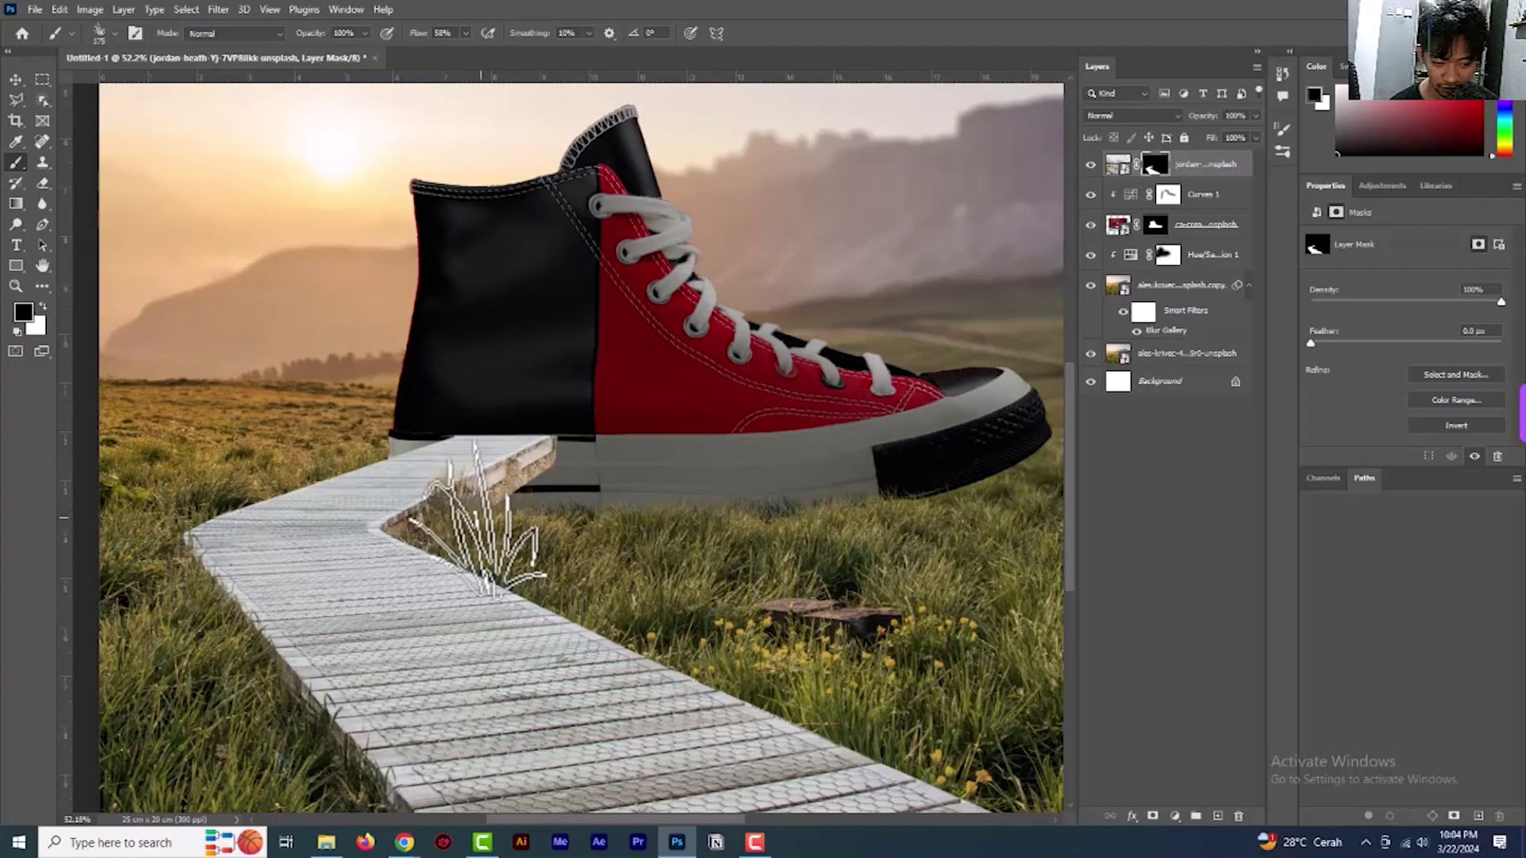
scroll(477, 518, "up", 4)
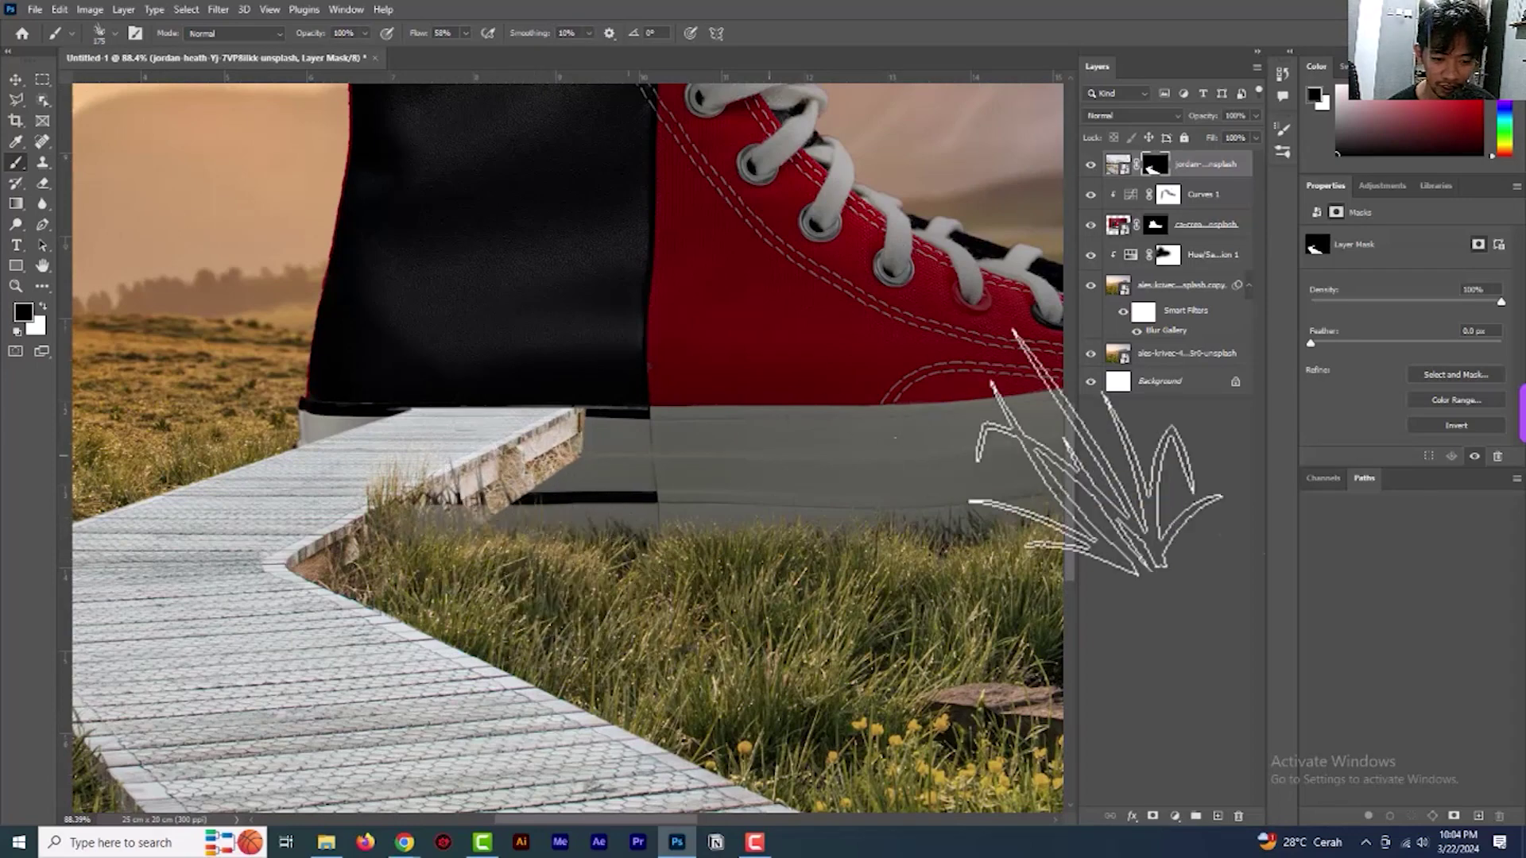
left_click(1156, 226)
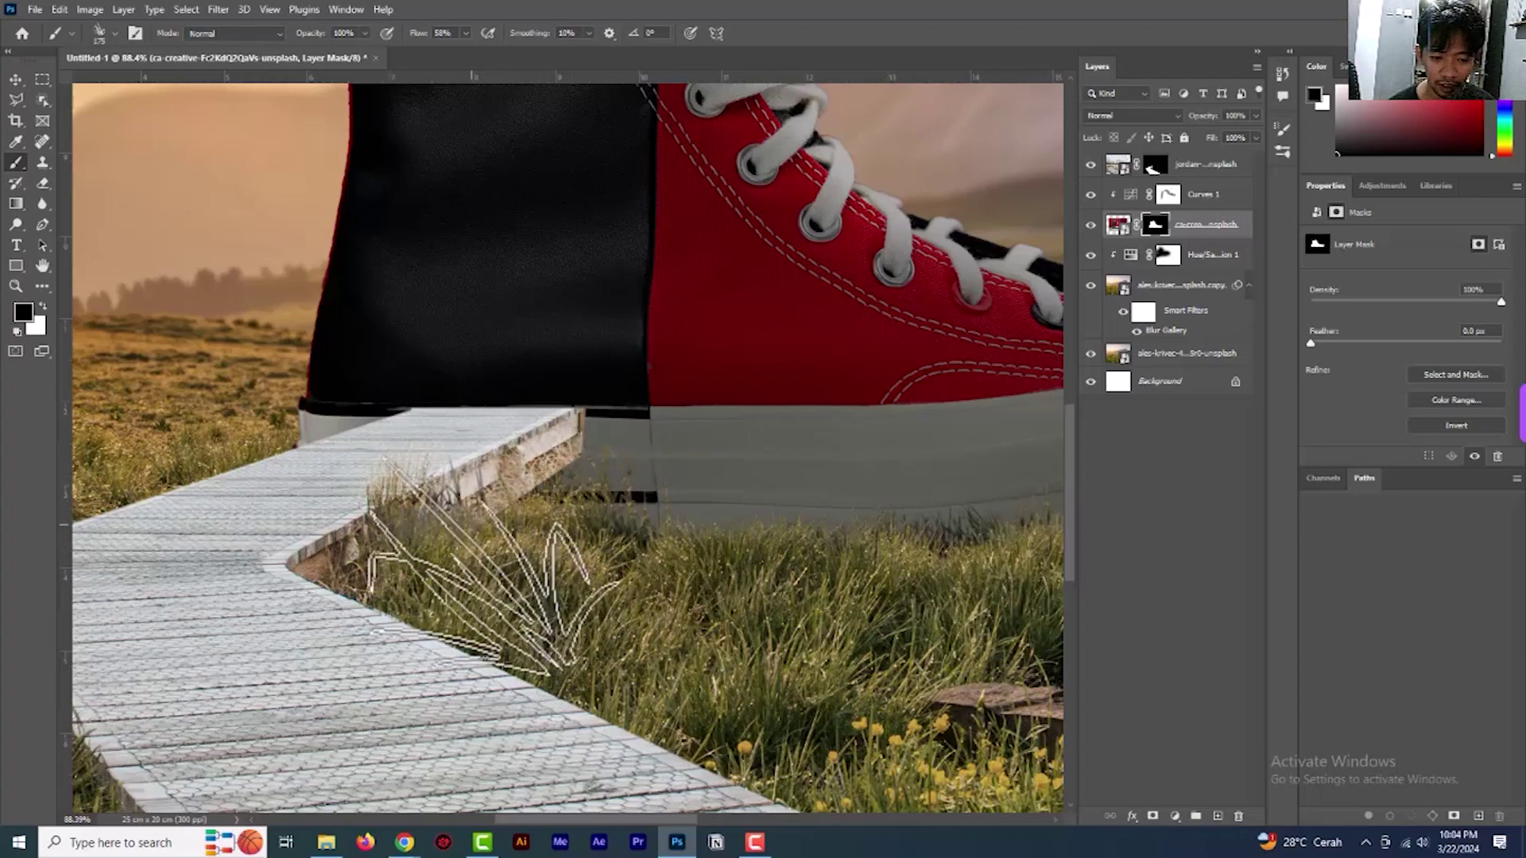
left_click(553, 467)
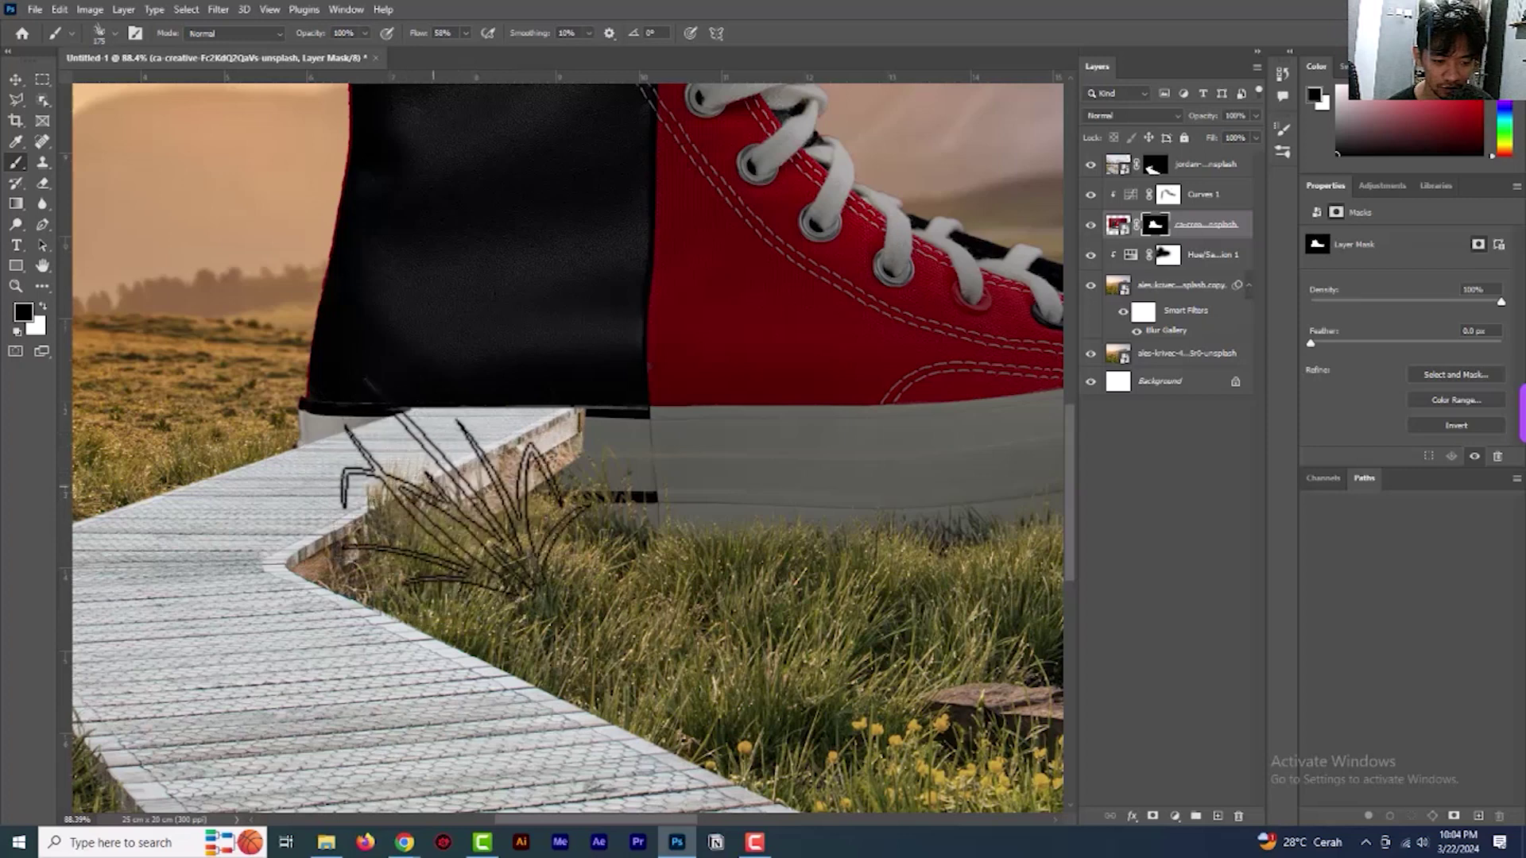
key("bracketleft")
key("bracketleft")
key("bracketleft")
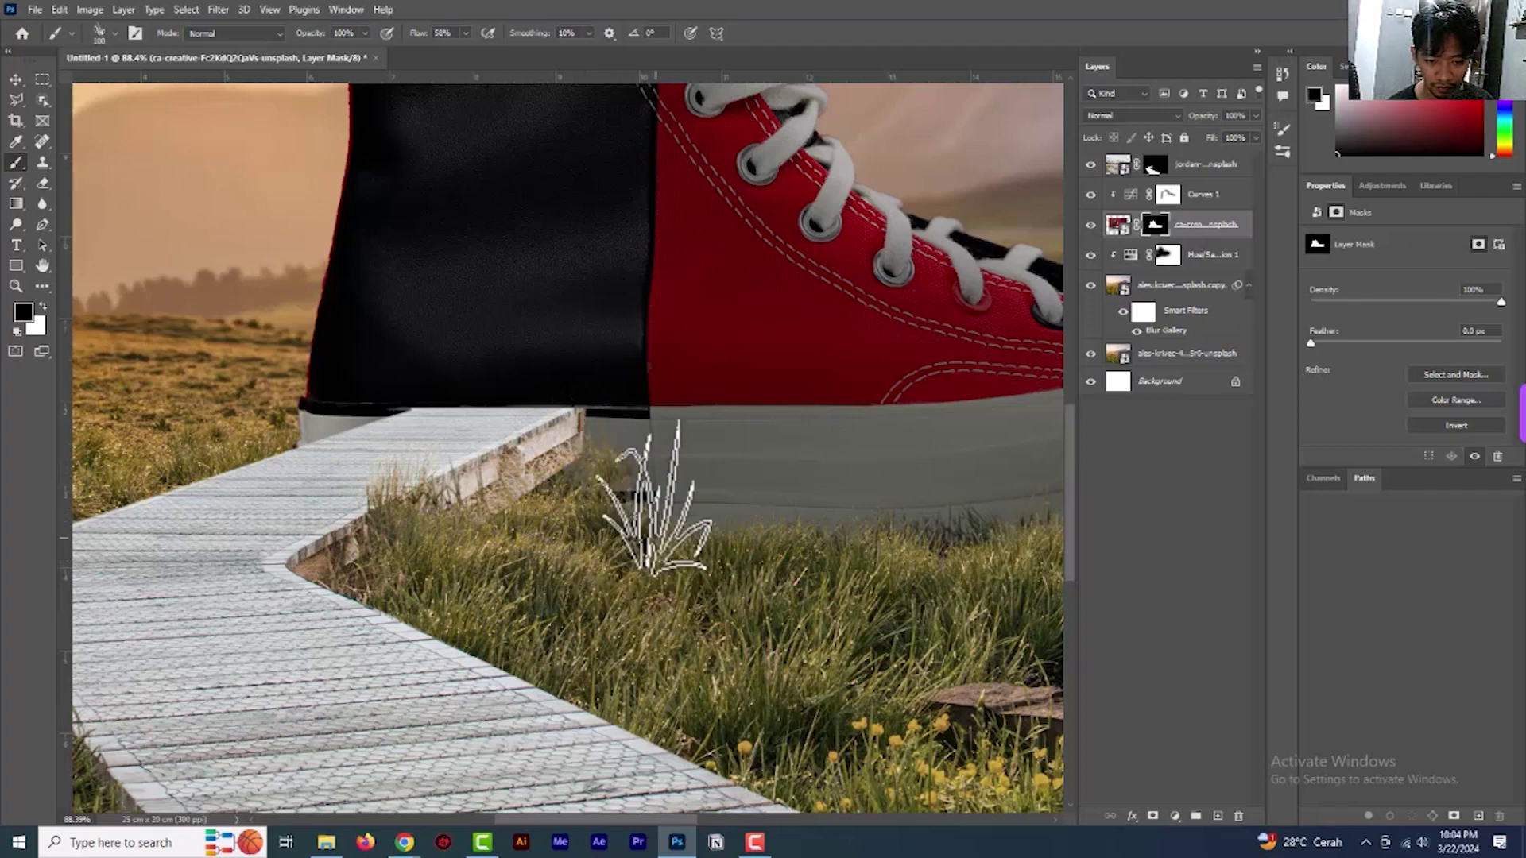
Continue masking the sole's lower edge toward the toe with the grass brush, enlarging it to 200 px and reducing it to 90 px
key("bracketright")
key("bracketright")
key("bracketright")
key("bracketright")
key("bracketright")
key("bracketright")
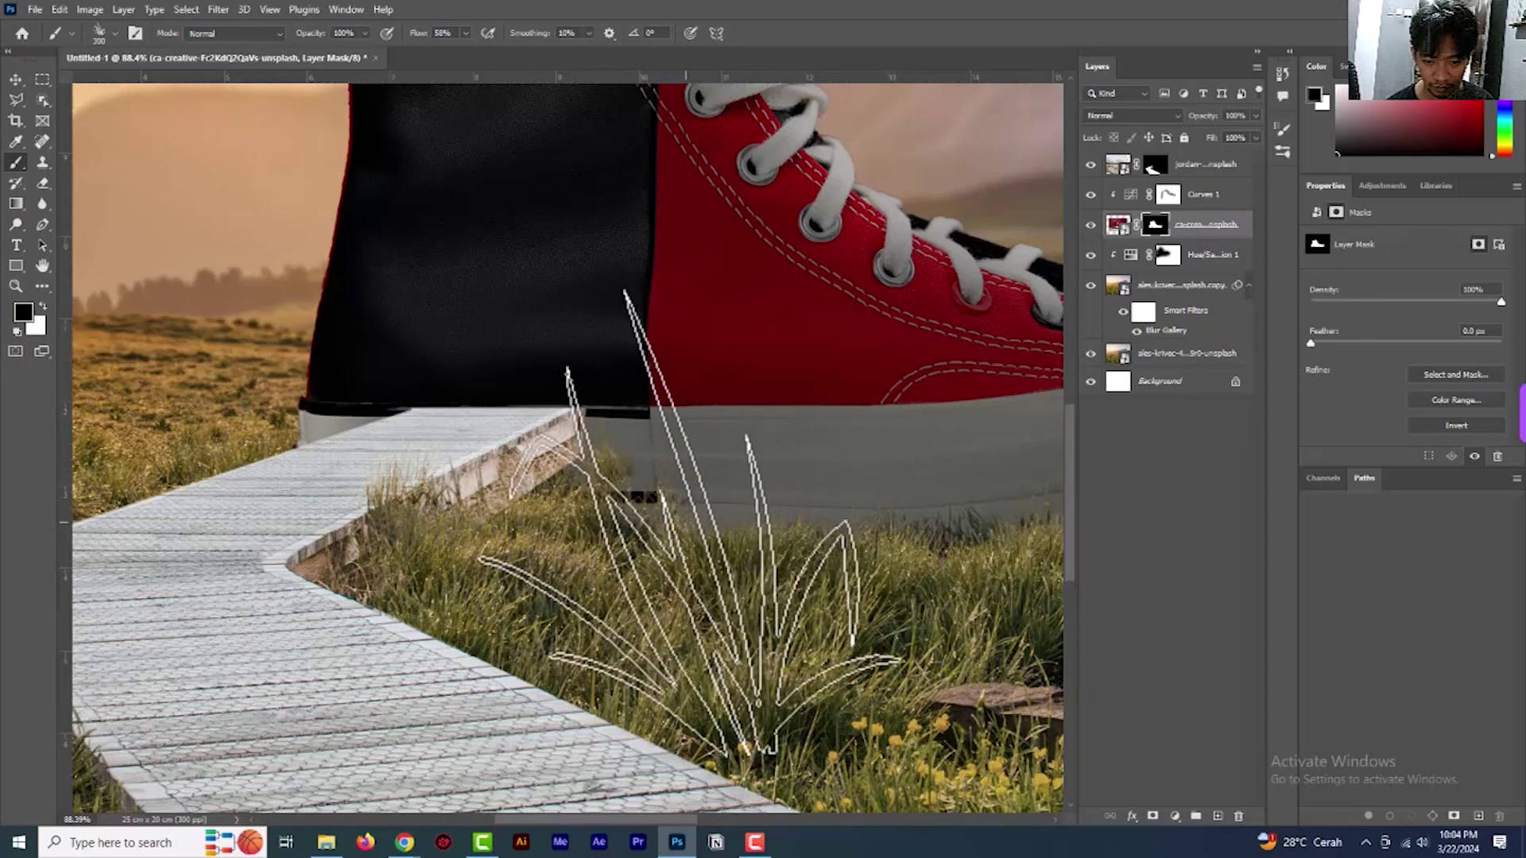
key("bracketleft")
key("bracketleft")
key("bracketleft")
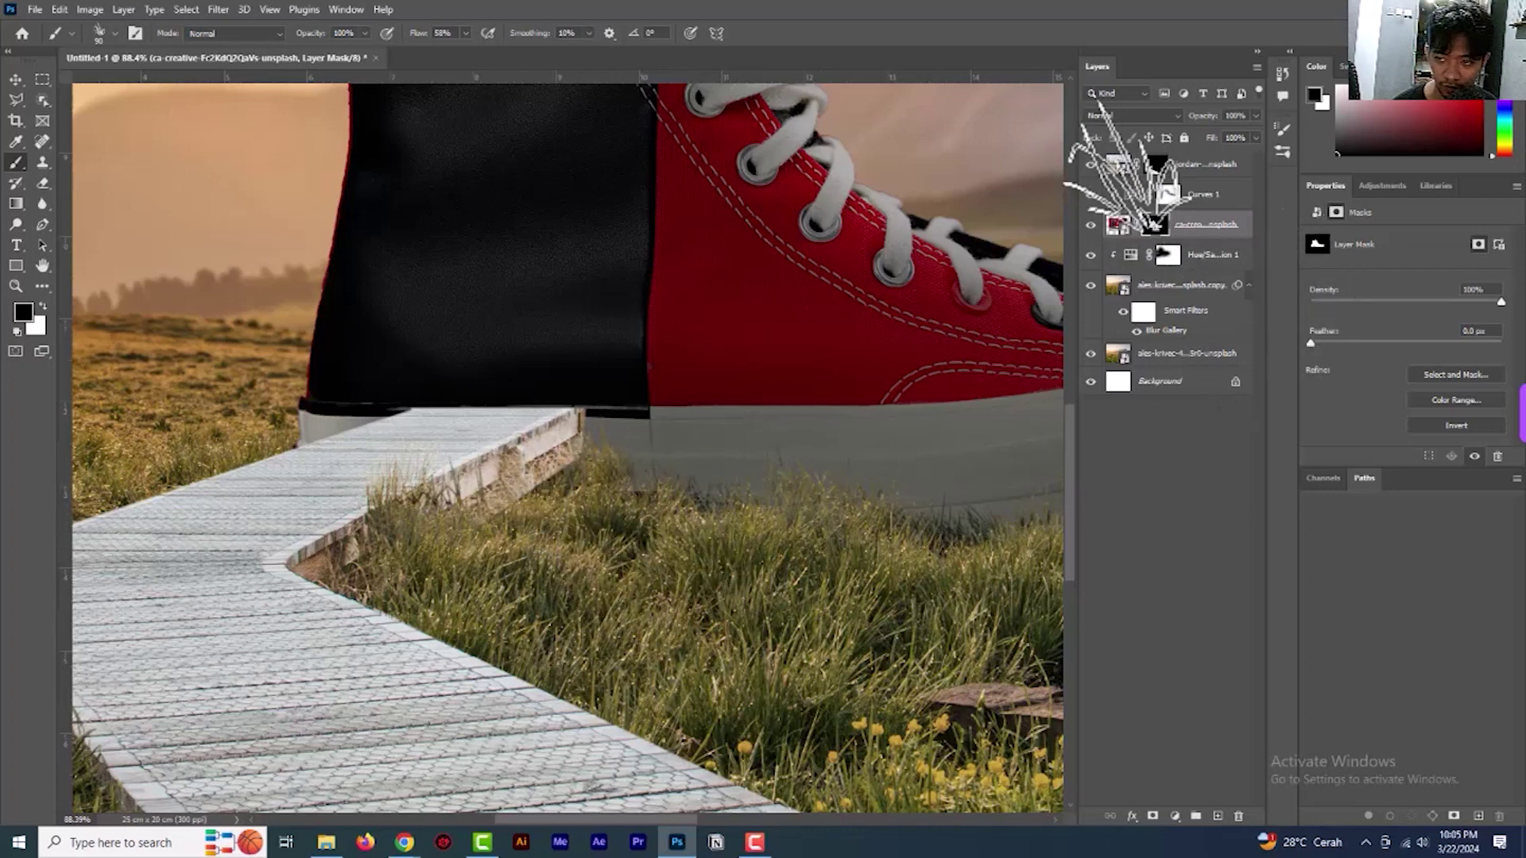
Mask the boardwalk's far side with grass strokes and touch up the sneaker's mask beside it using 90 px soft round and grass brushes
left_click(1154, 164)
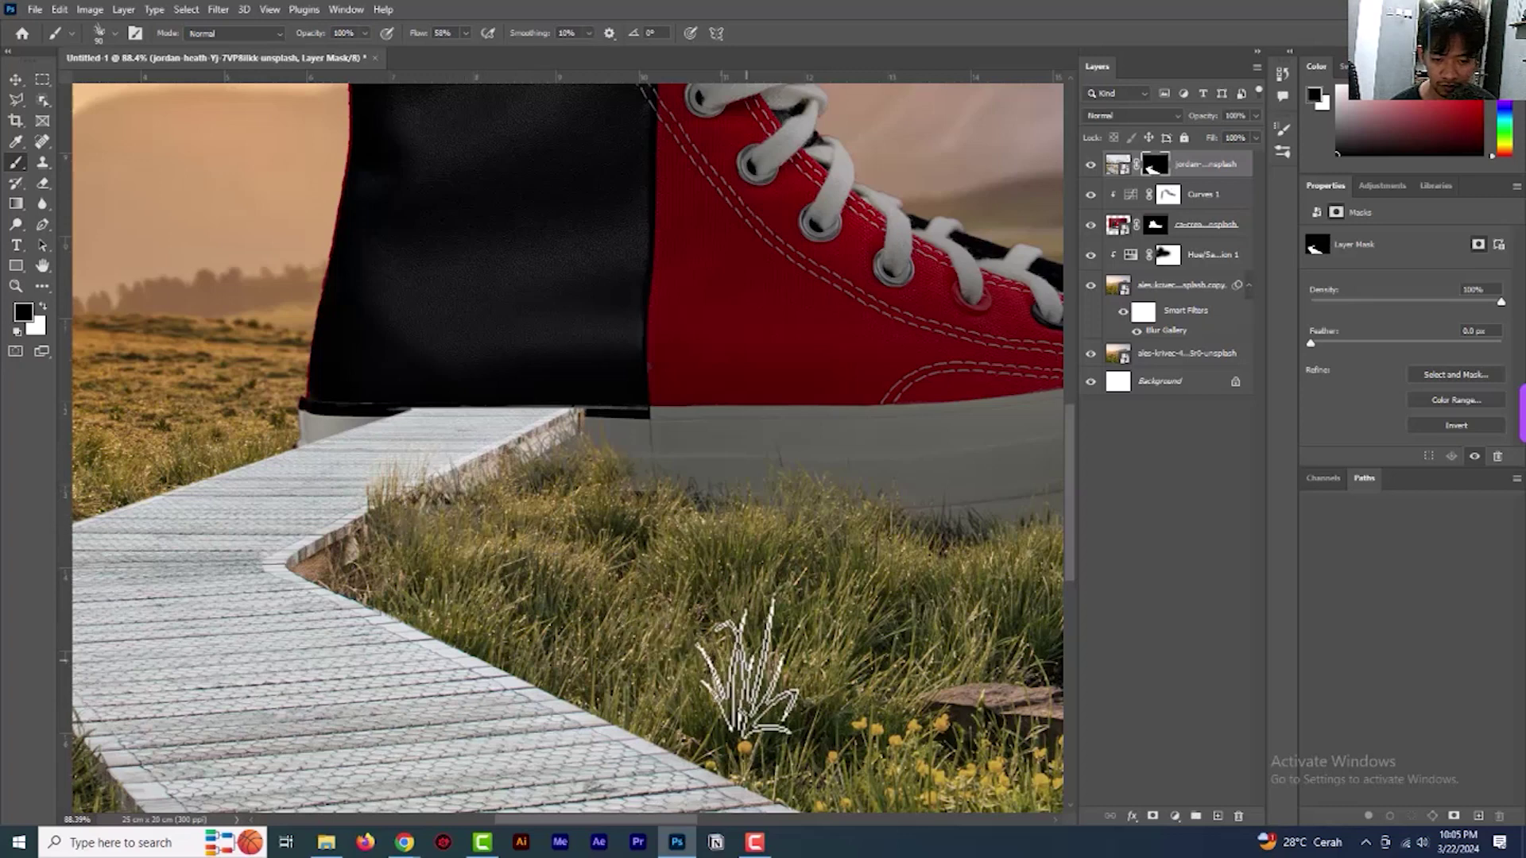
left_click(1119, 226)
left_click(1155, 225)
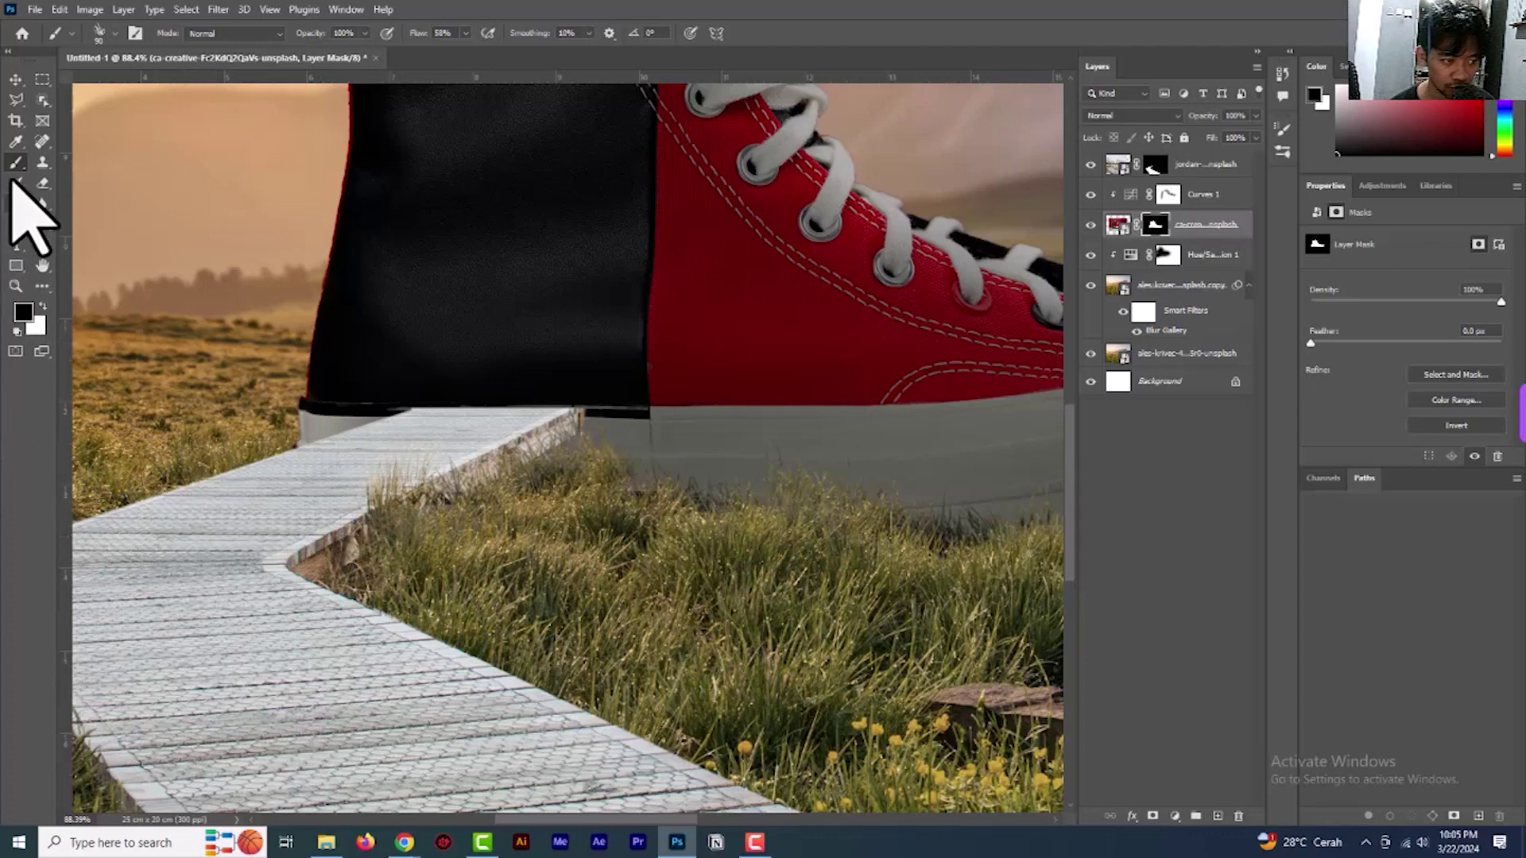
right_click(706, 493)
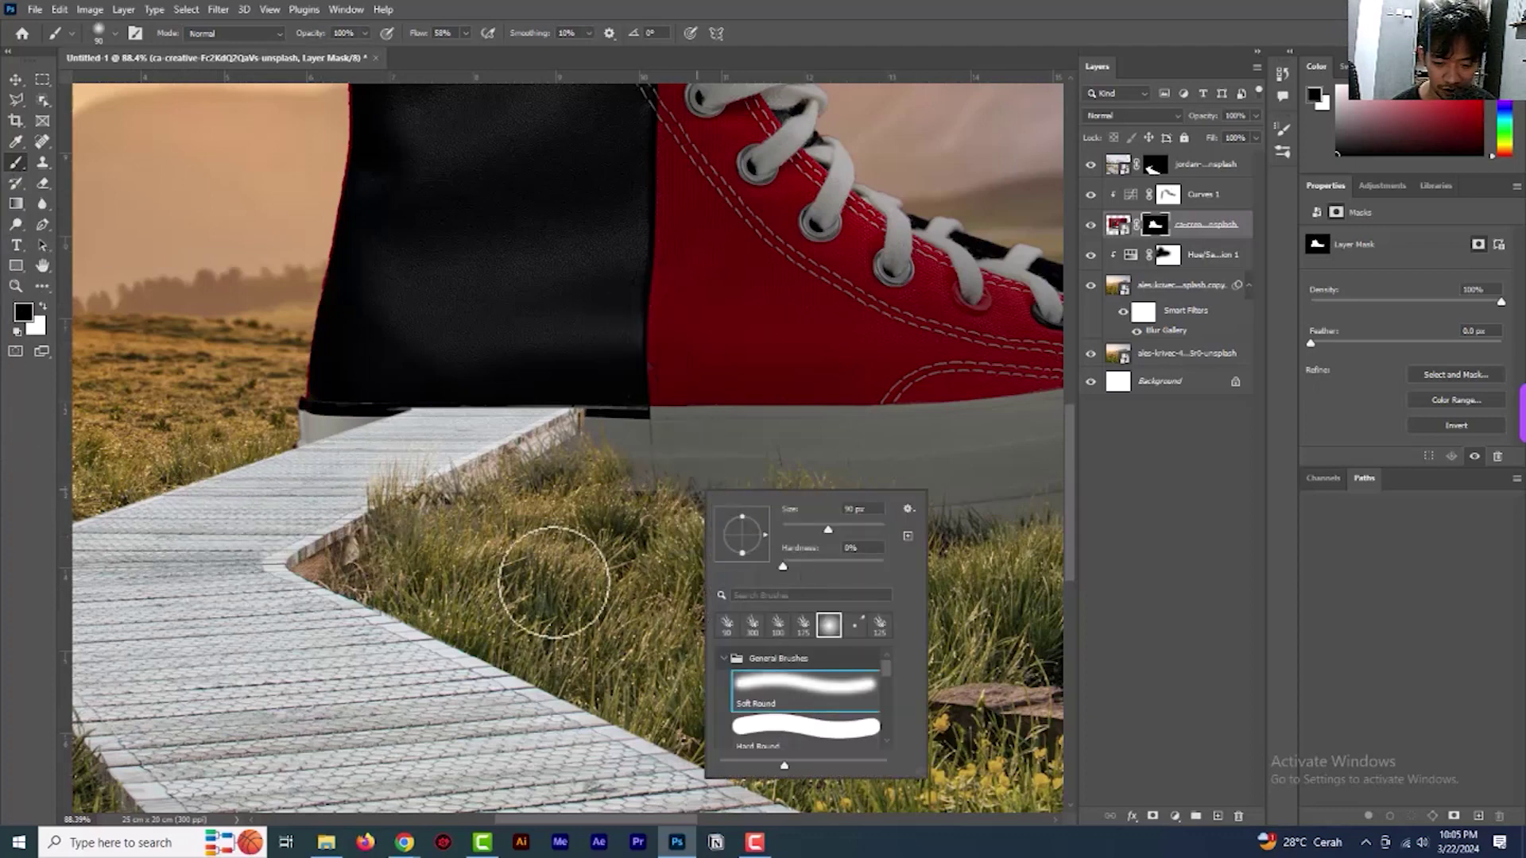
left_click(545, 471)
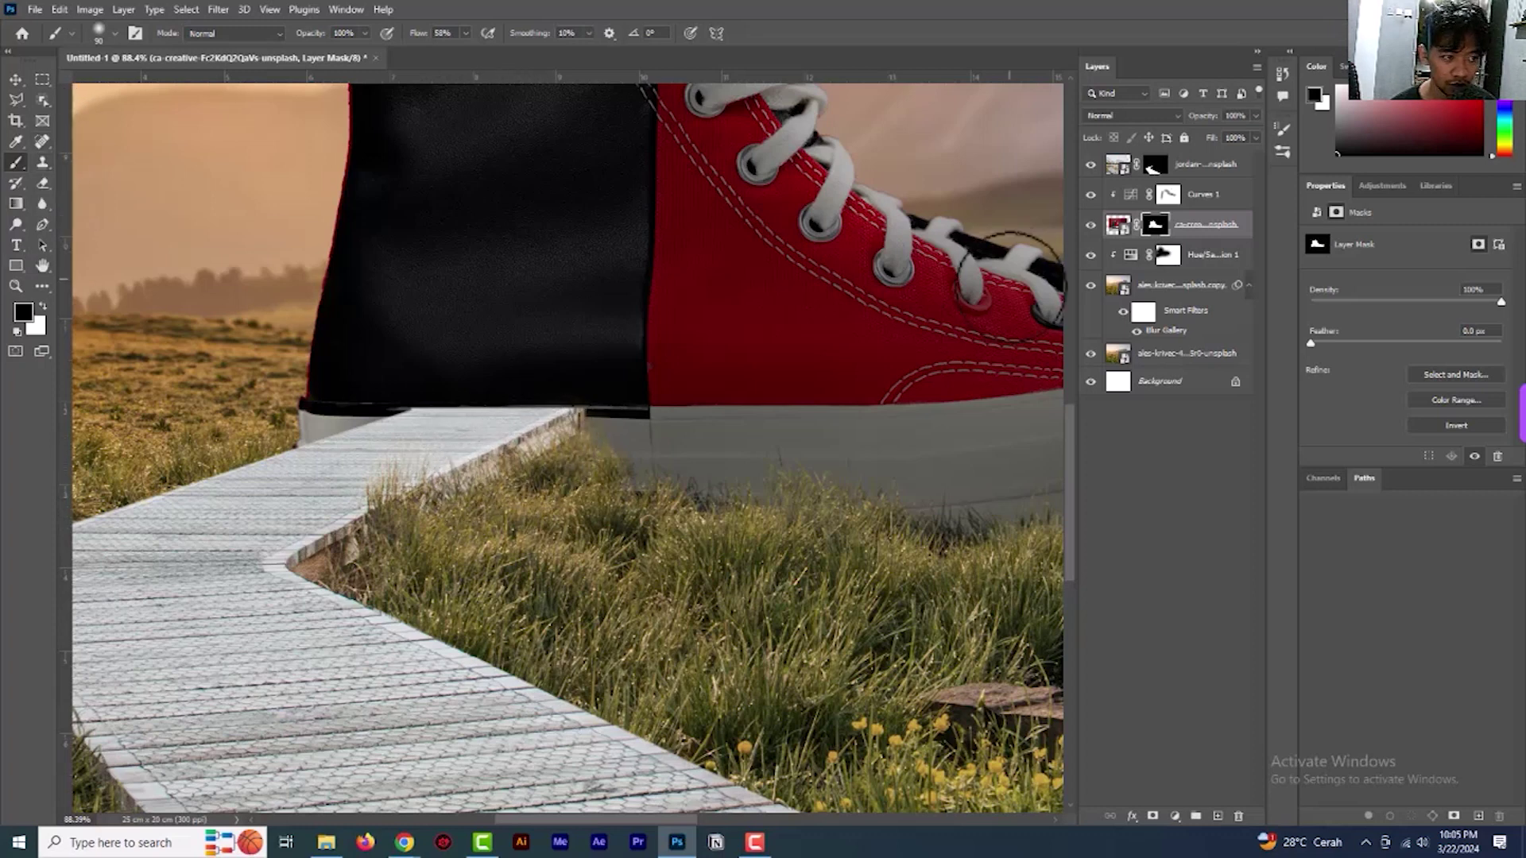
right_click(914, 453)
left_click(974, 544)
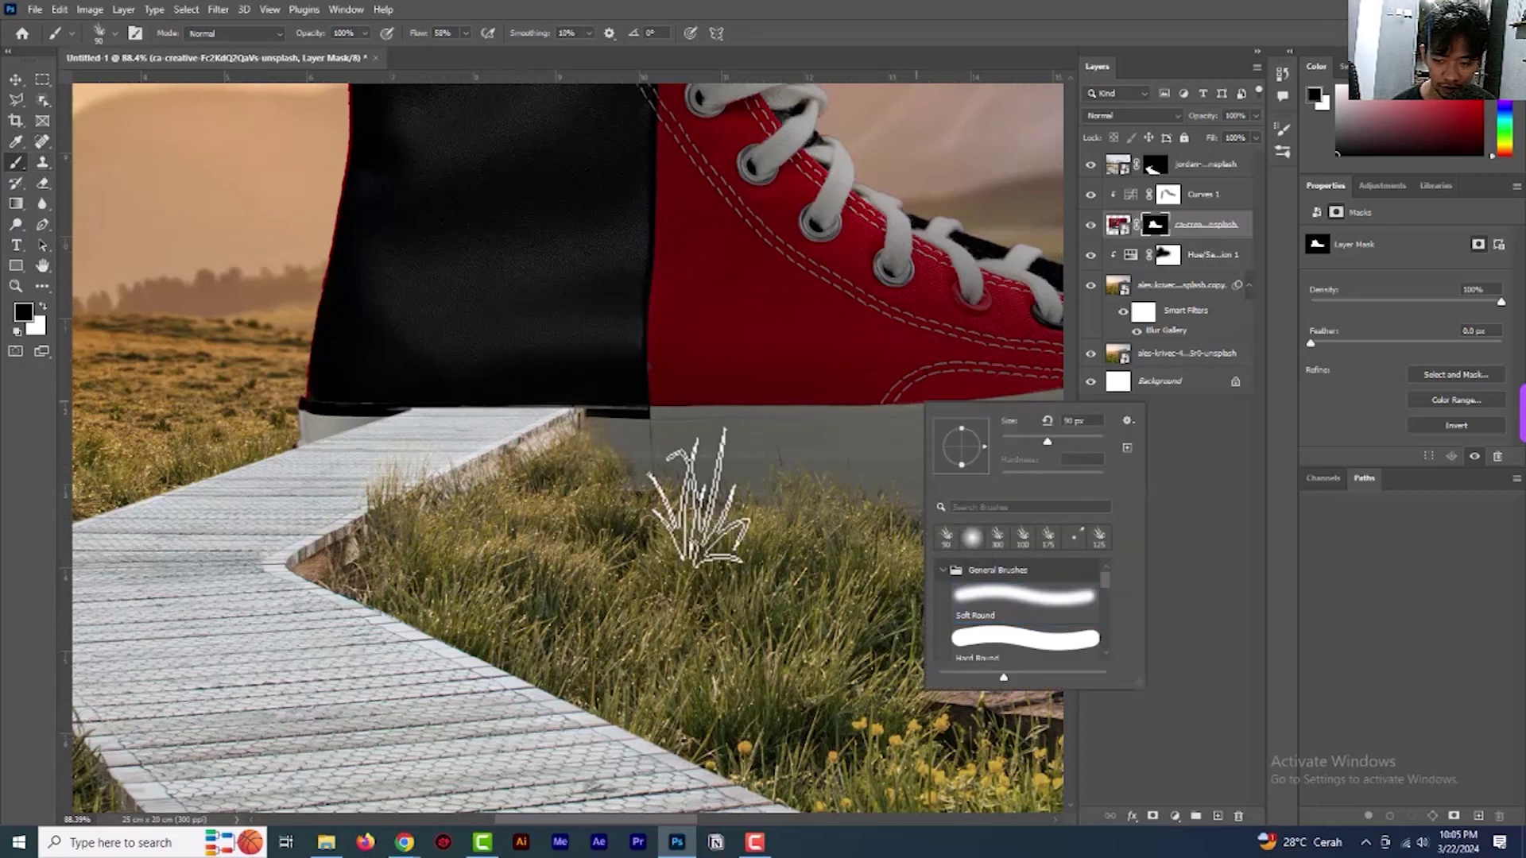
left_click(598, 452)
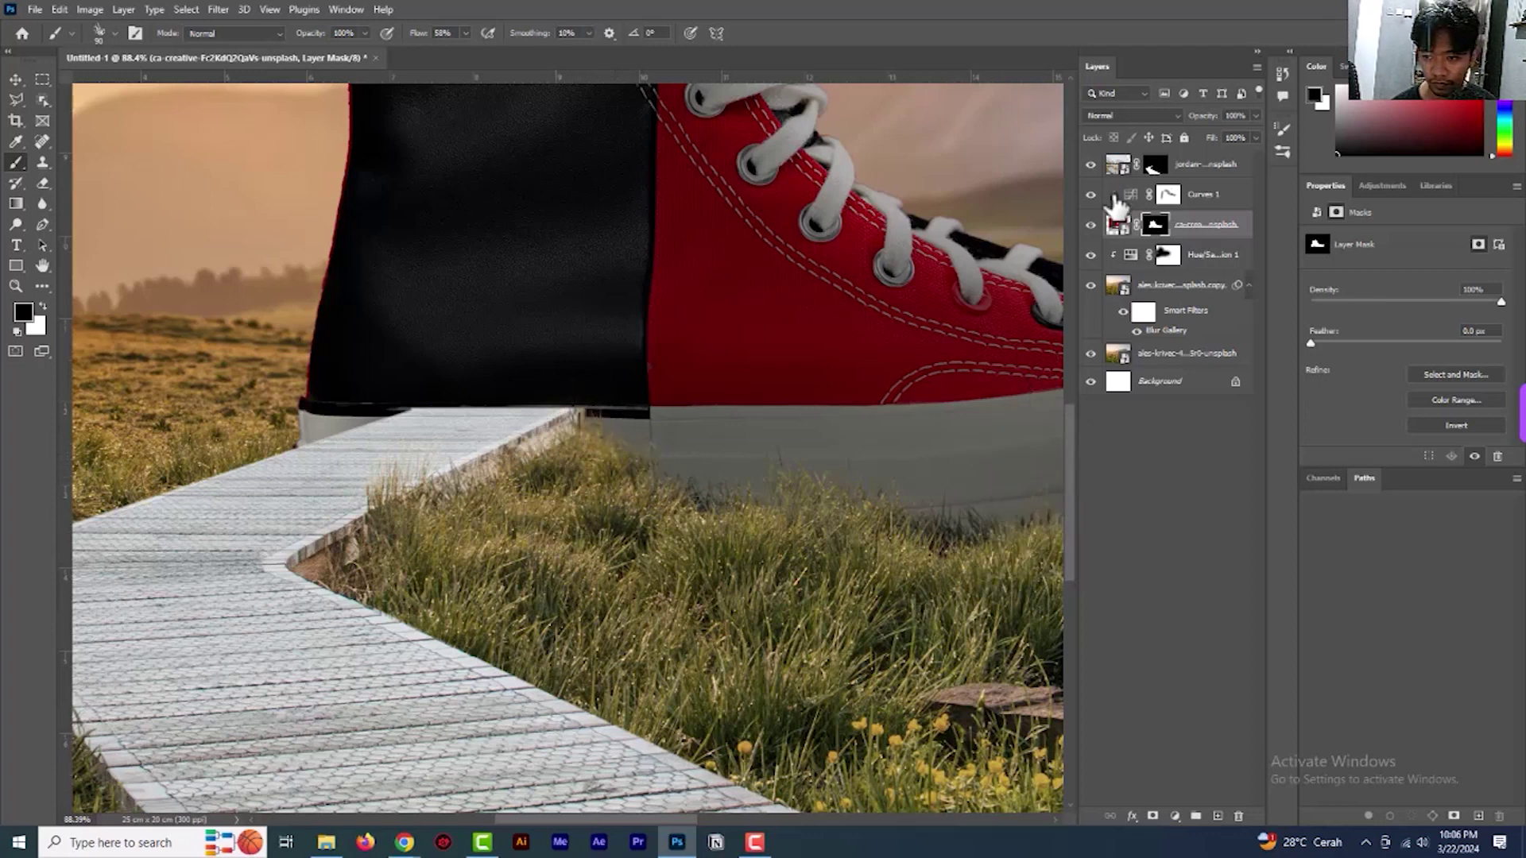
Reduce the grass brush to 50 px and mask the remaining side edge of the boardwalk's far section down to its bend
left_click(1153, 166)
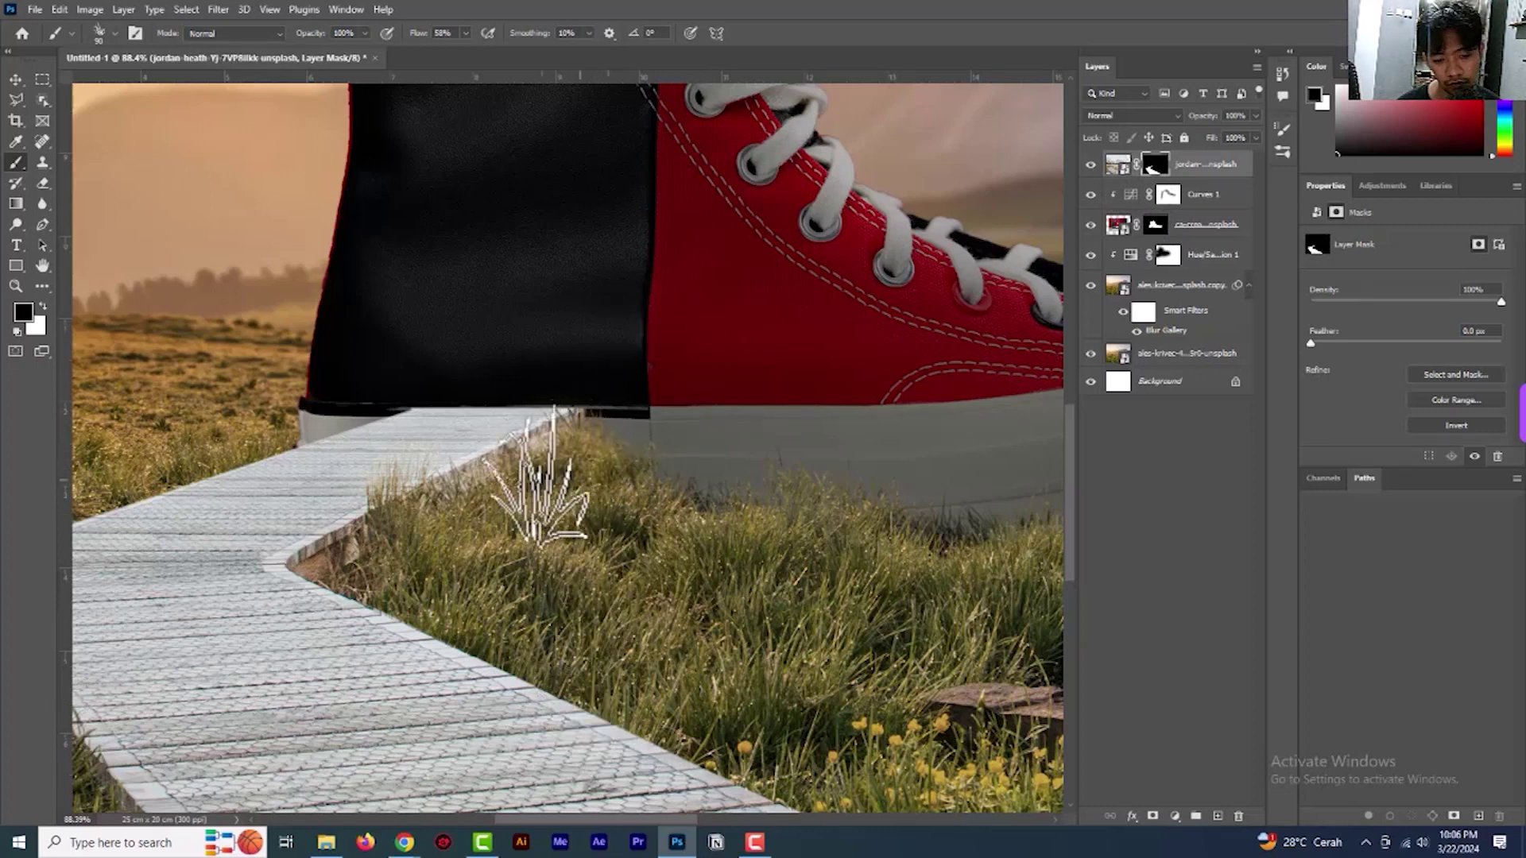
key("ctrl+z")
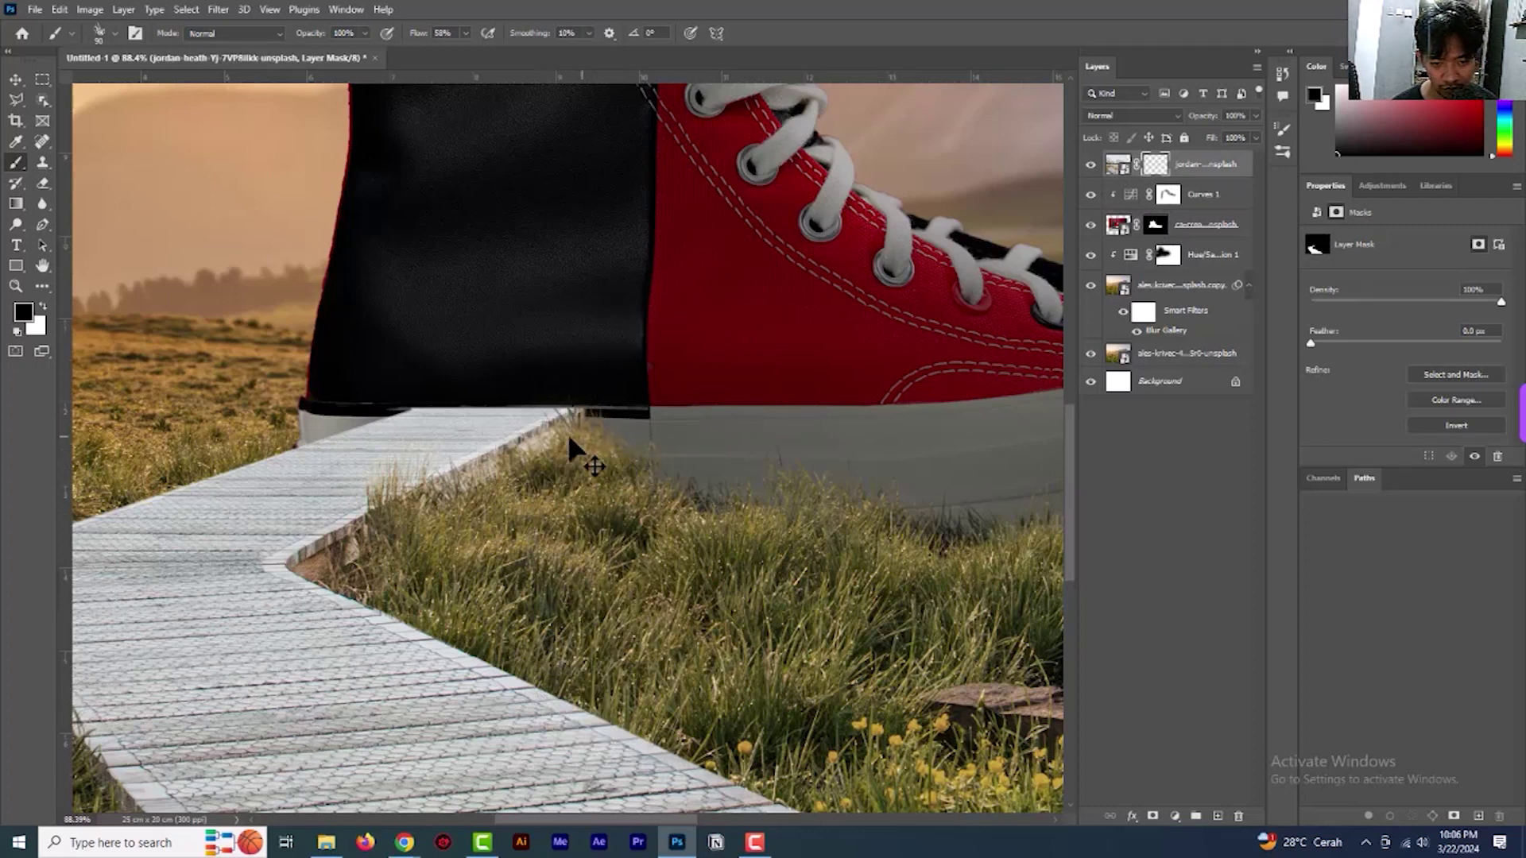
key("ctrl+i")
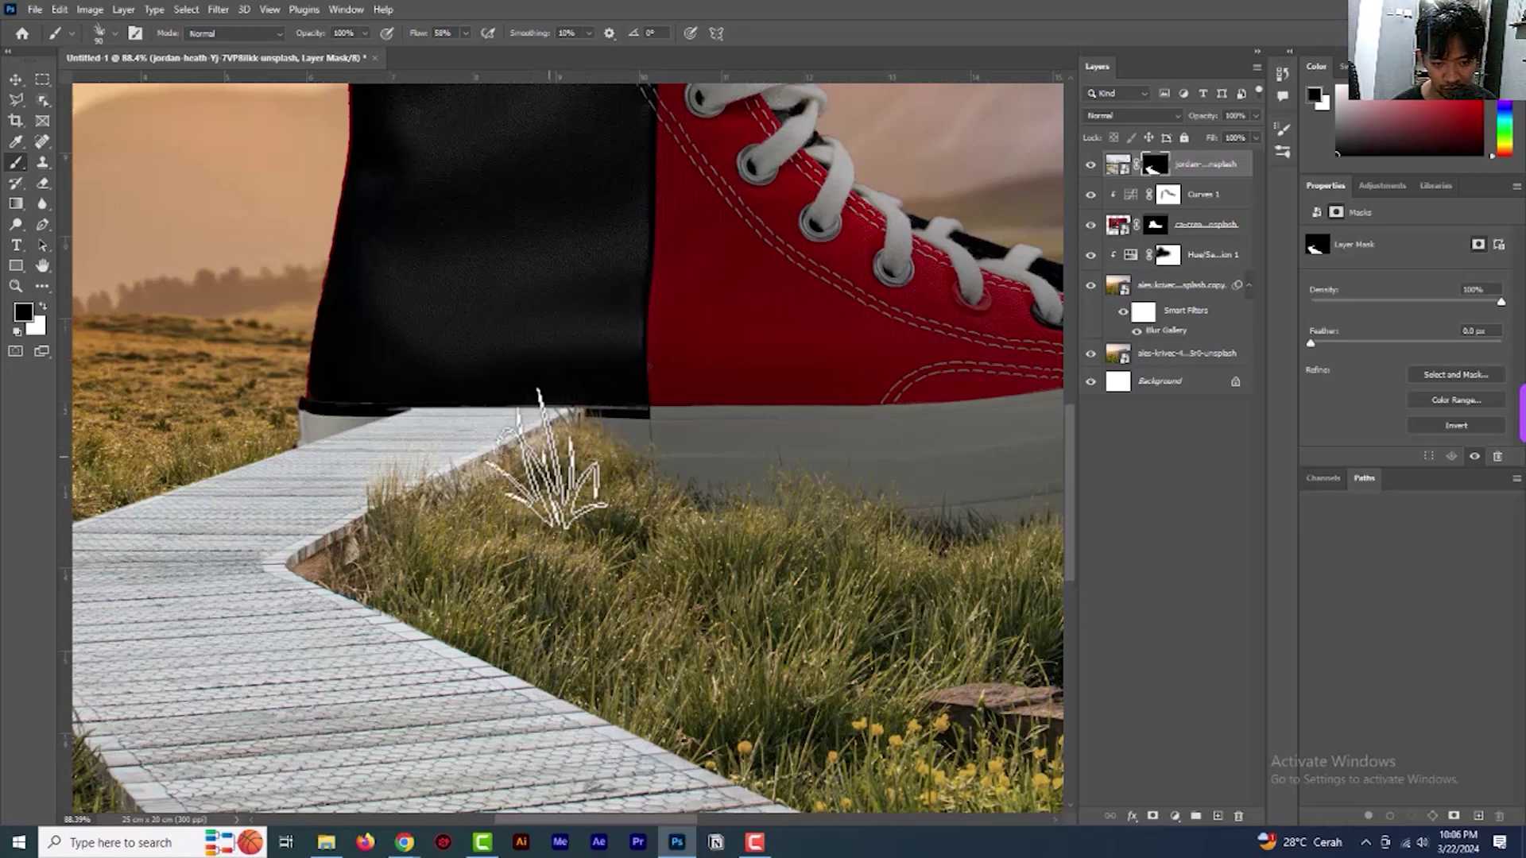
key("bracketleft")
key("bracketleft")
key("bracketleft")
key("bracketleft")
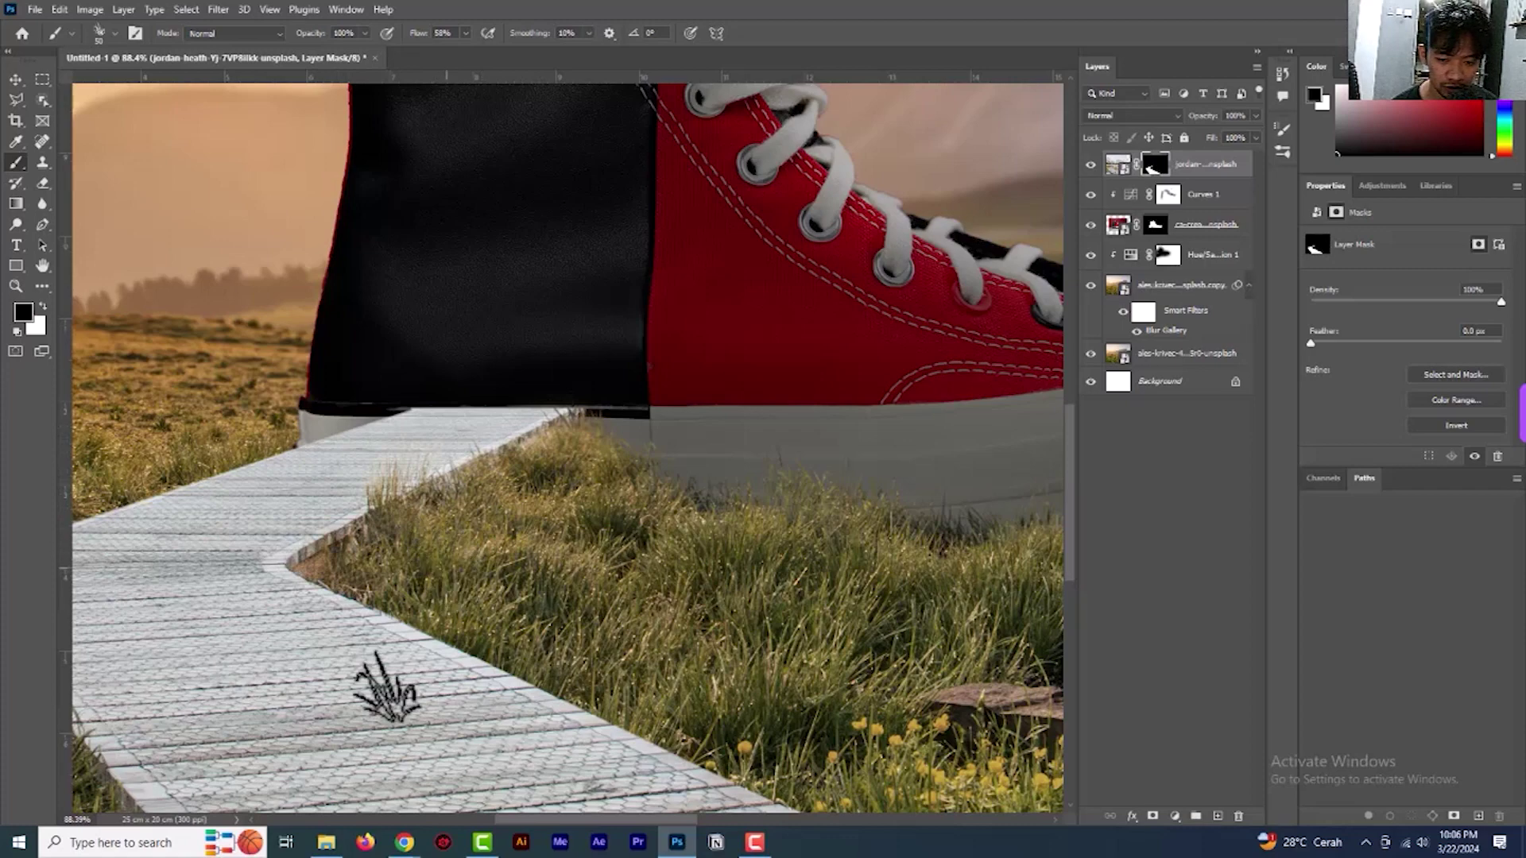
Add a Levels adjustment clipped to the boardwalk and darken it by lowering the white output level to 155
left_click(15, 286)
right_click(425, 198)
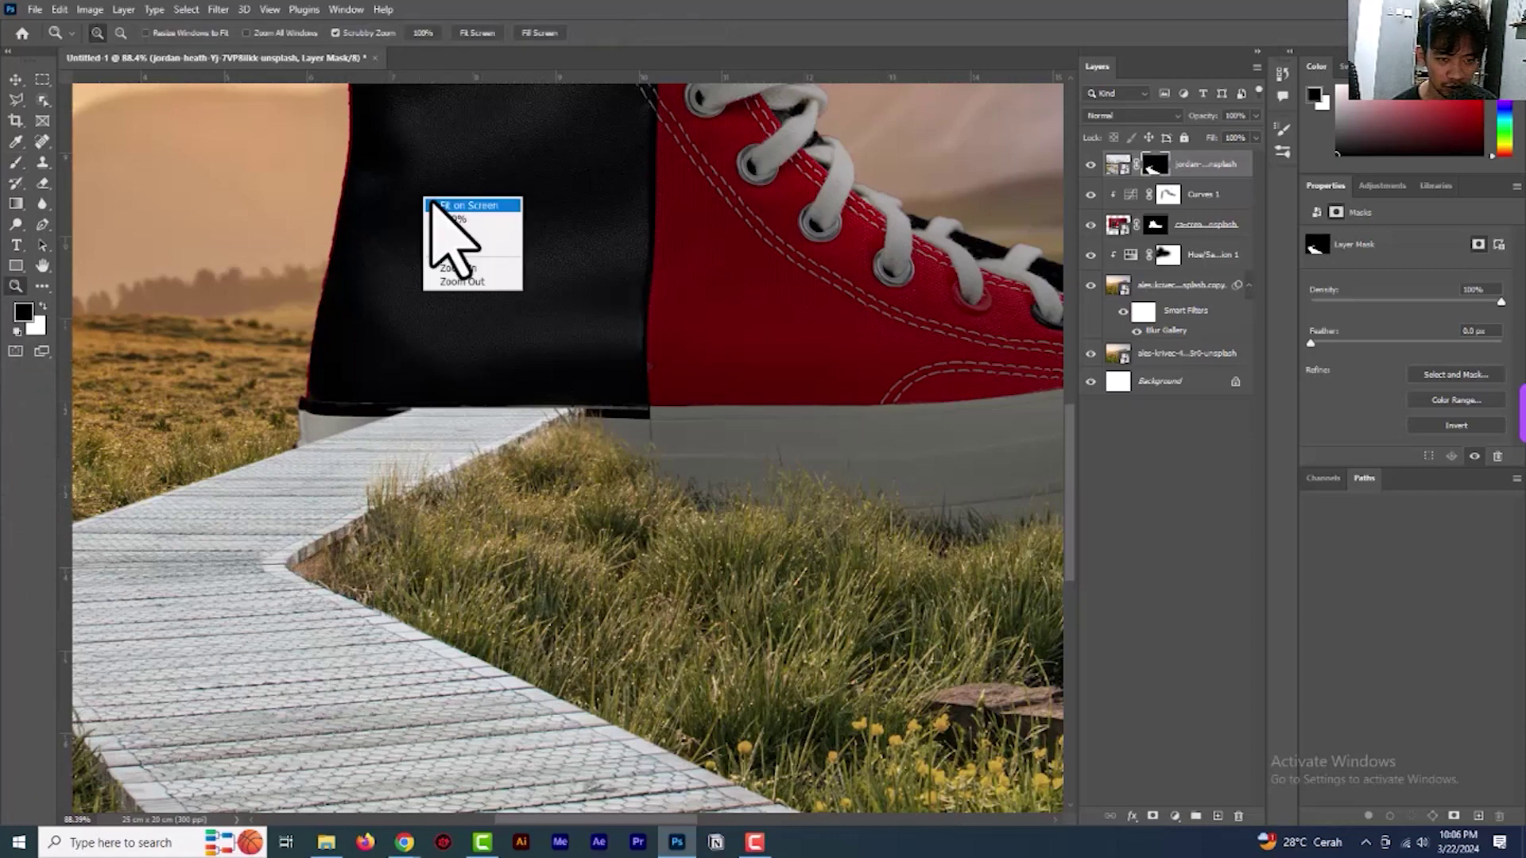
left_click(444, 205)
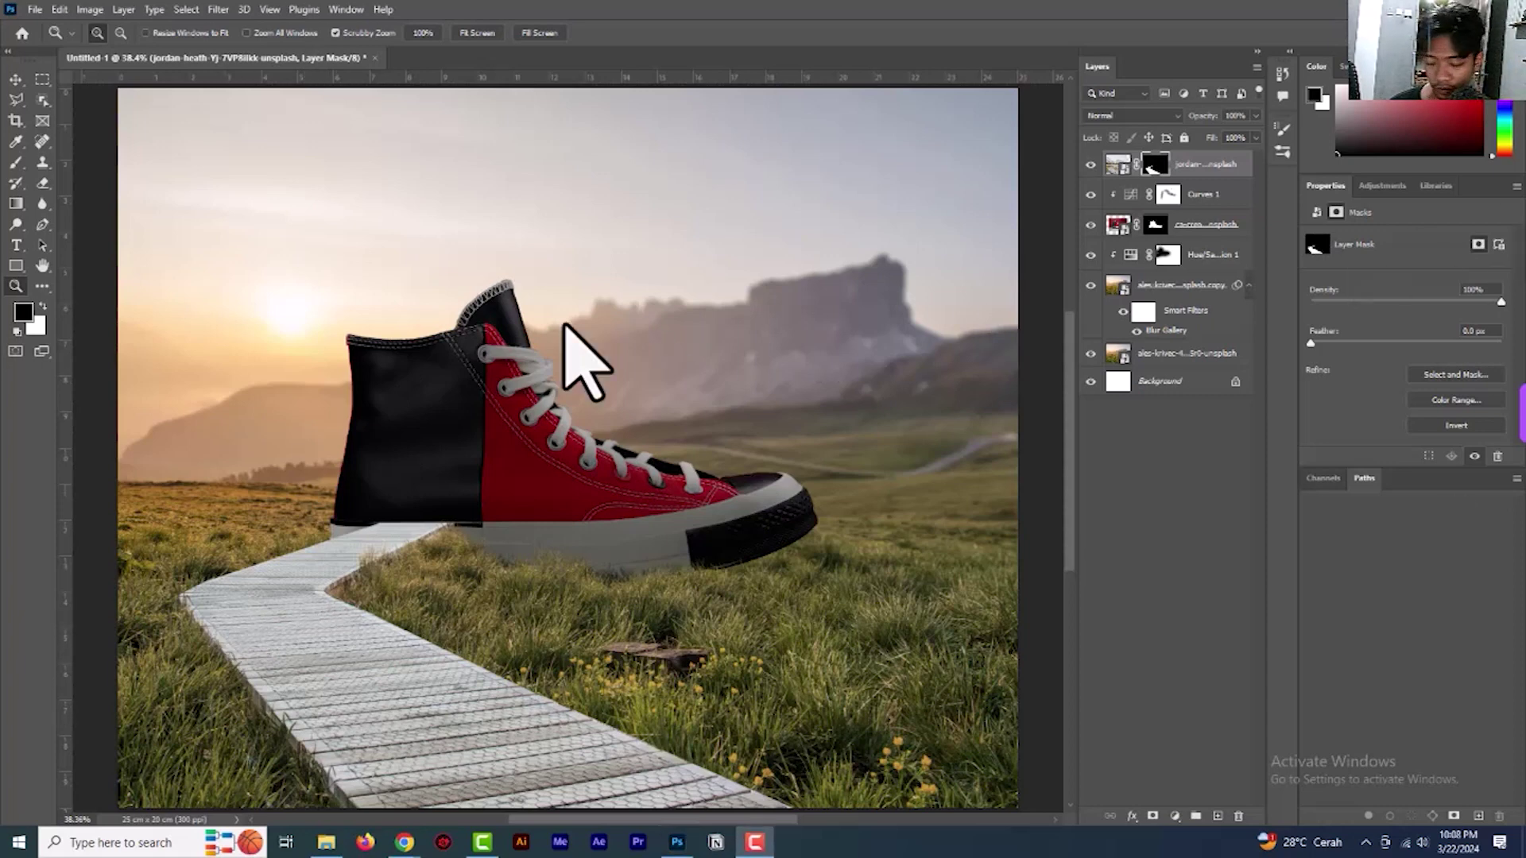
left_click(1176, 819)
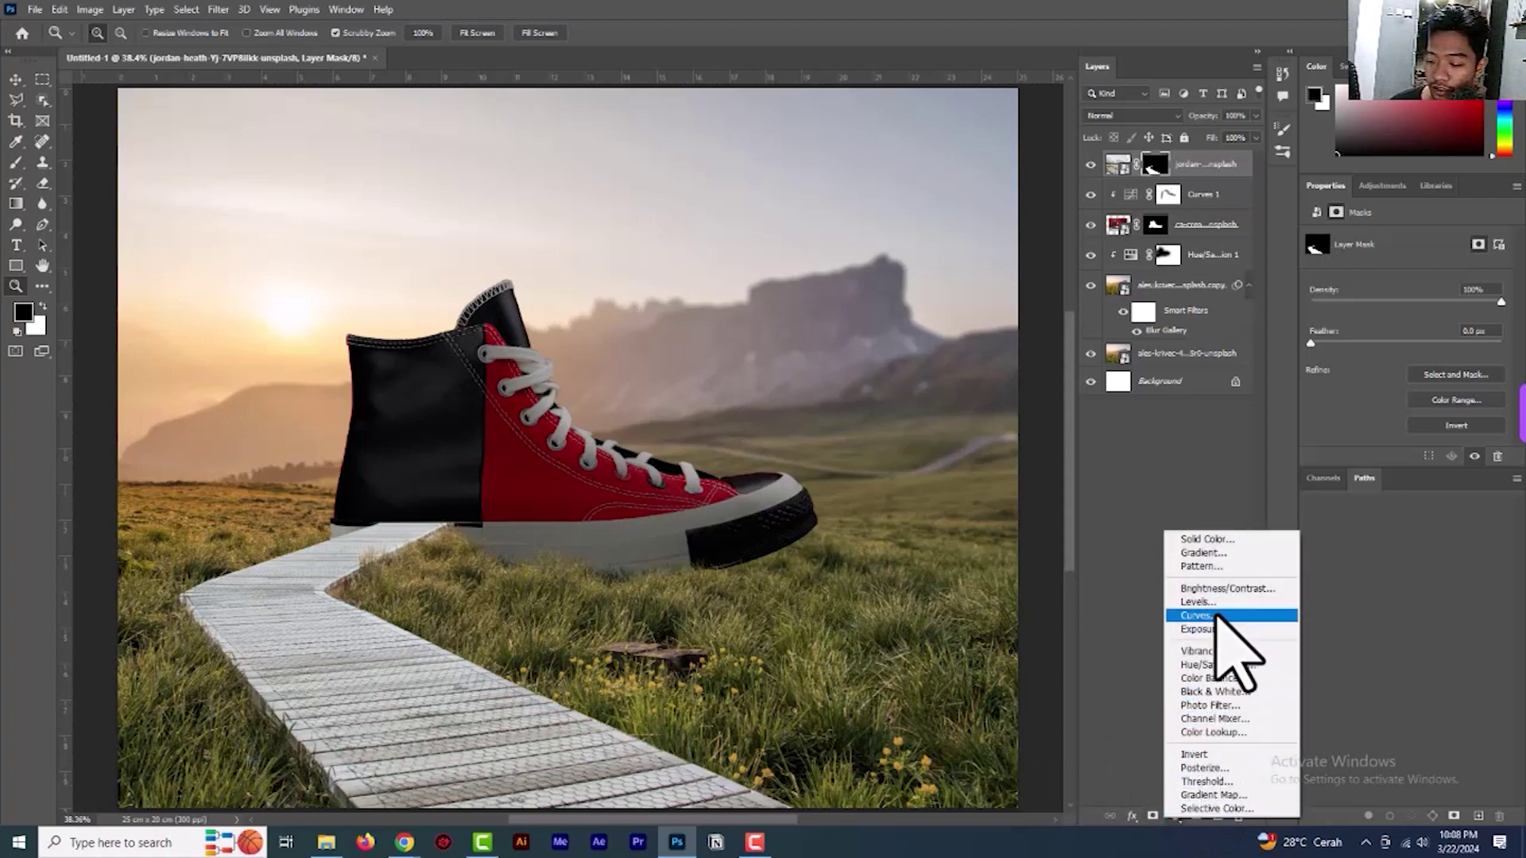
left_click(1216, 601)
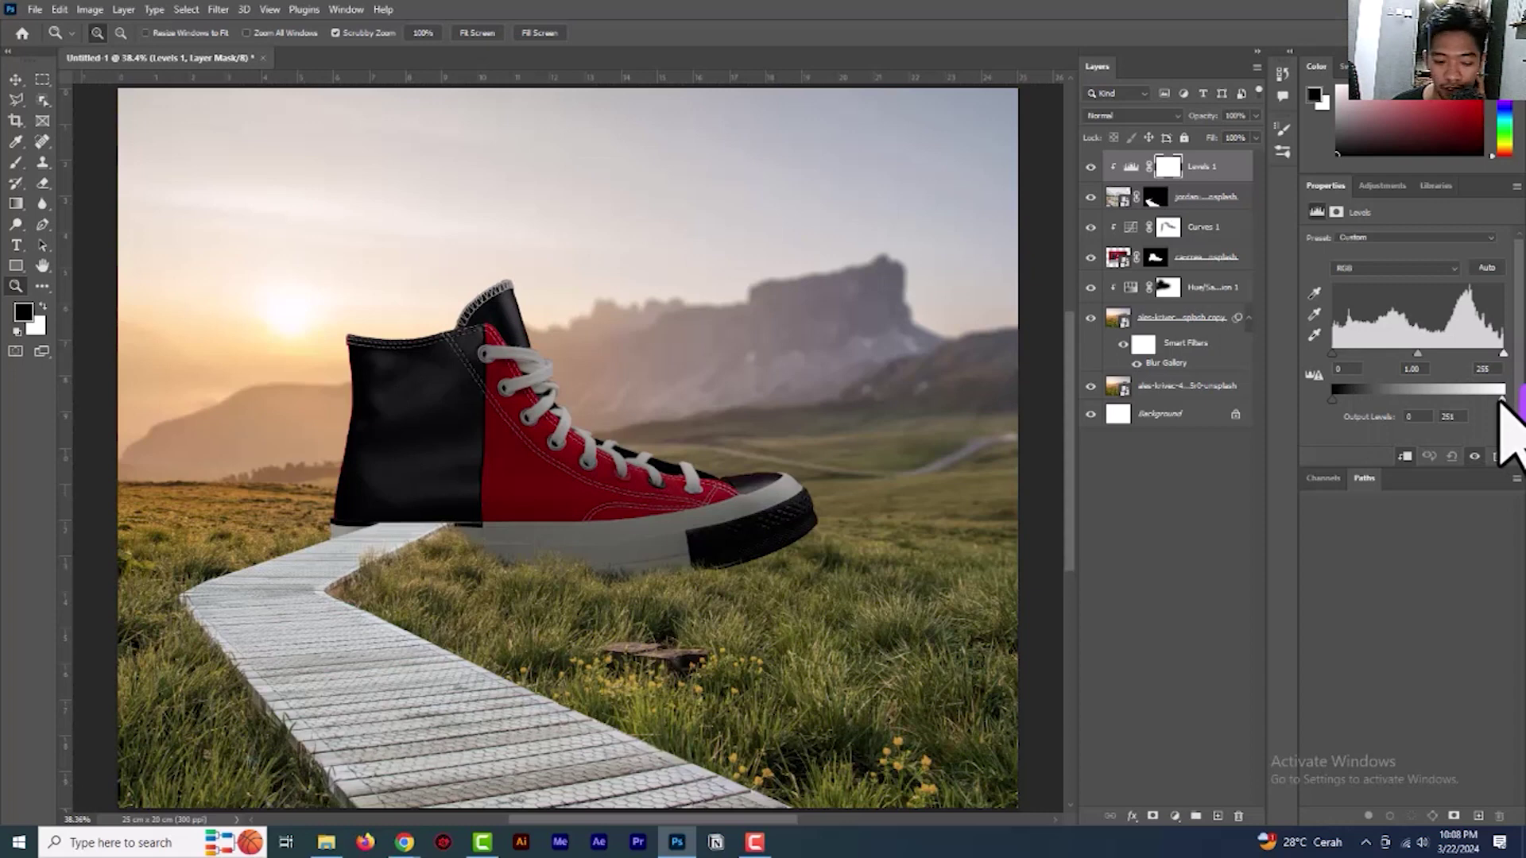
left_click_drag(1494, 400, 1450, 424)
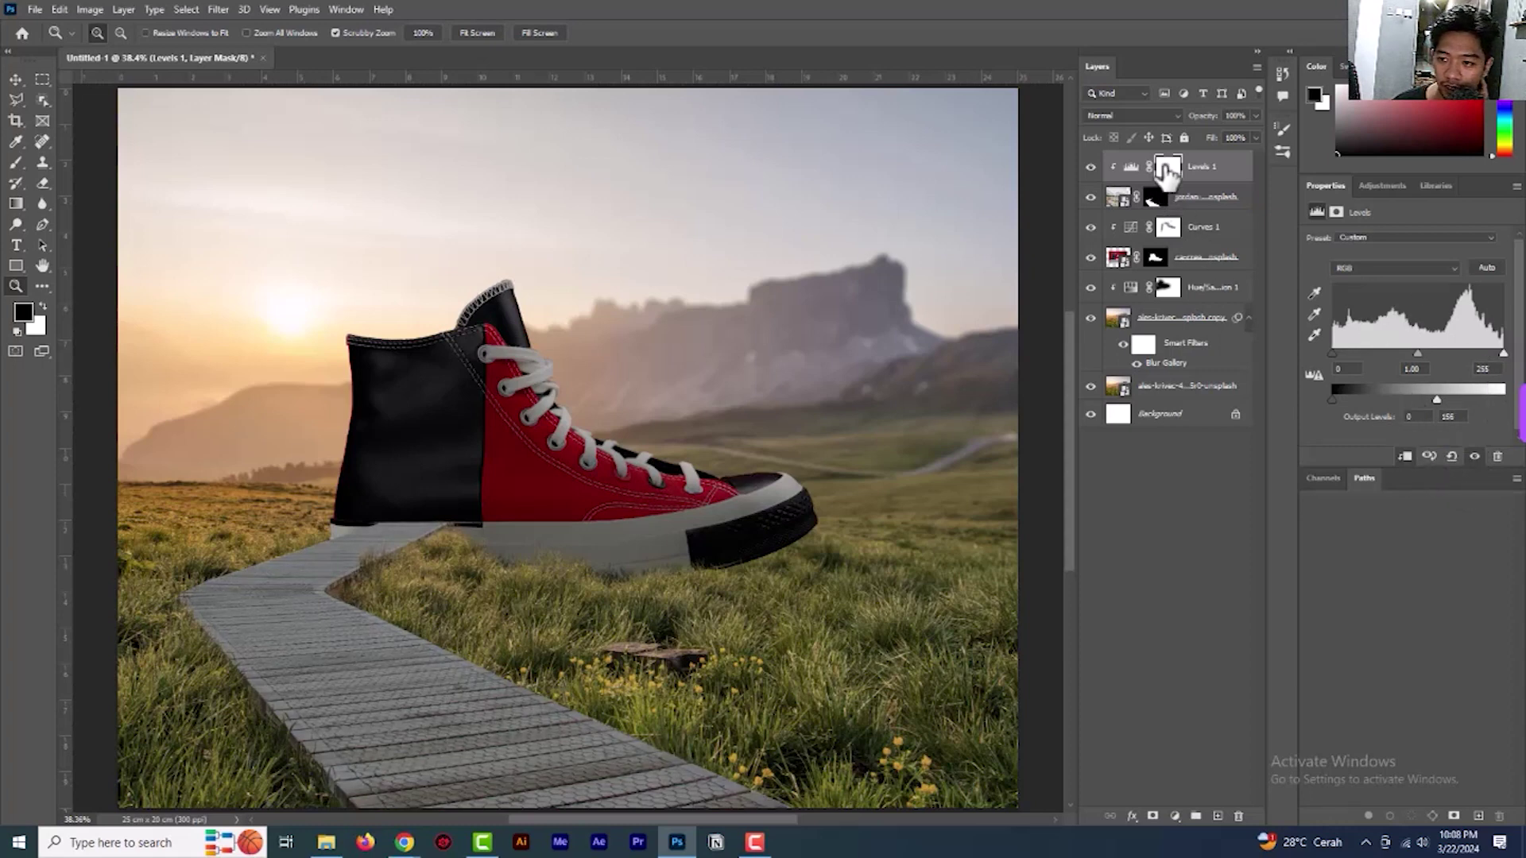
Target the boardwalk Levels adjustment's mask and set up a black soft round brush at 190 px and 30% opacity
left_click(1166, 169)
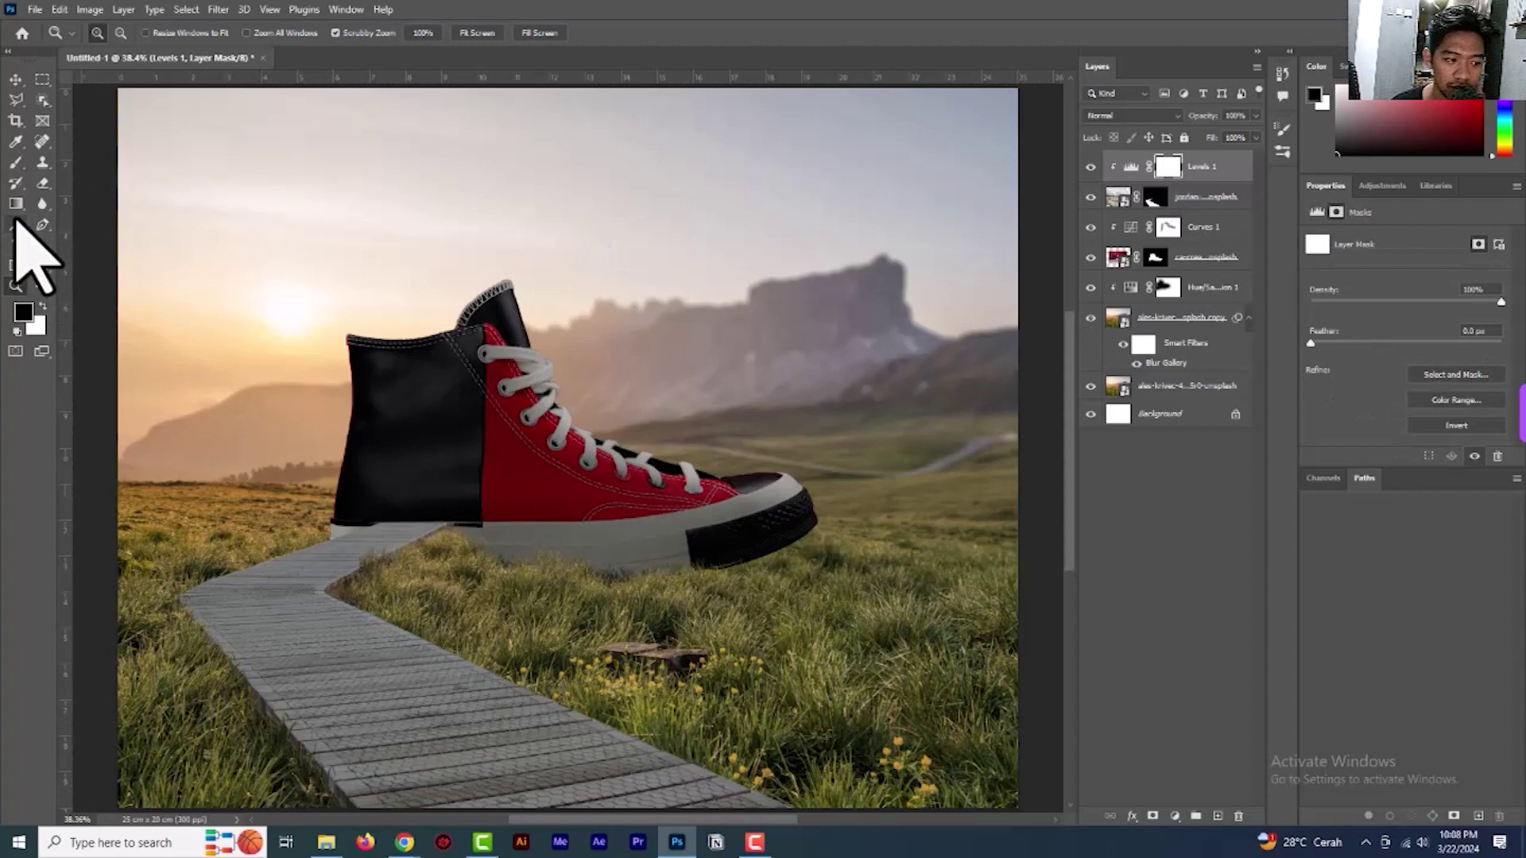
left_click(15, 164)
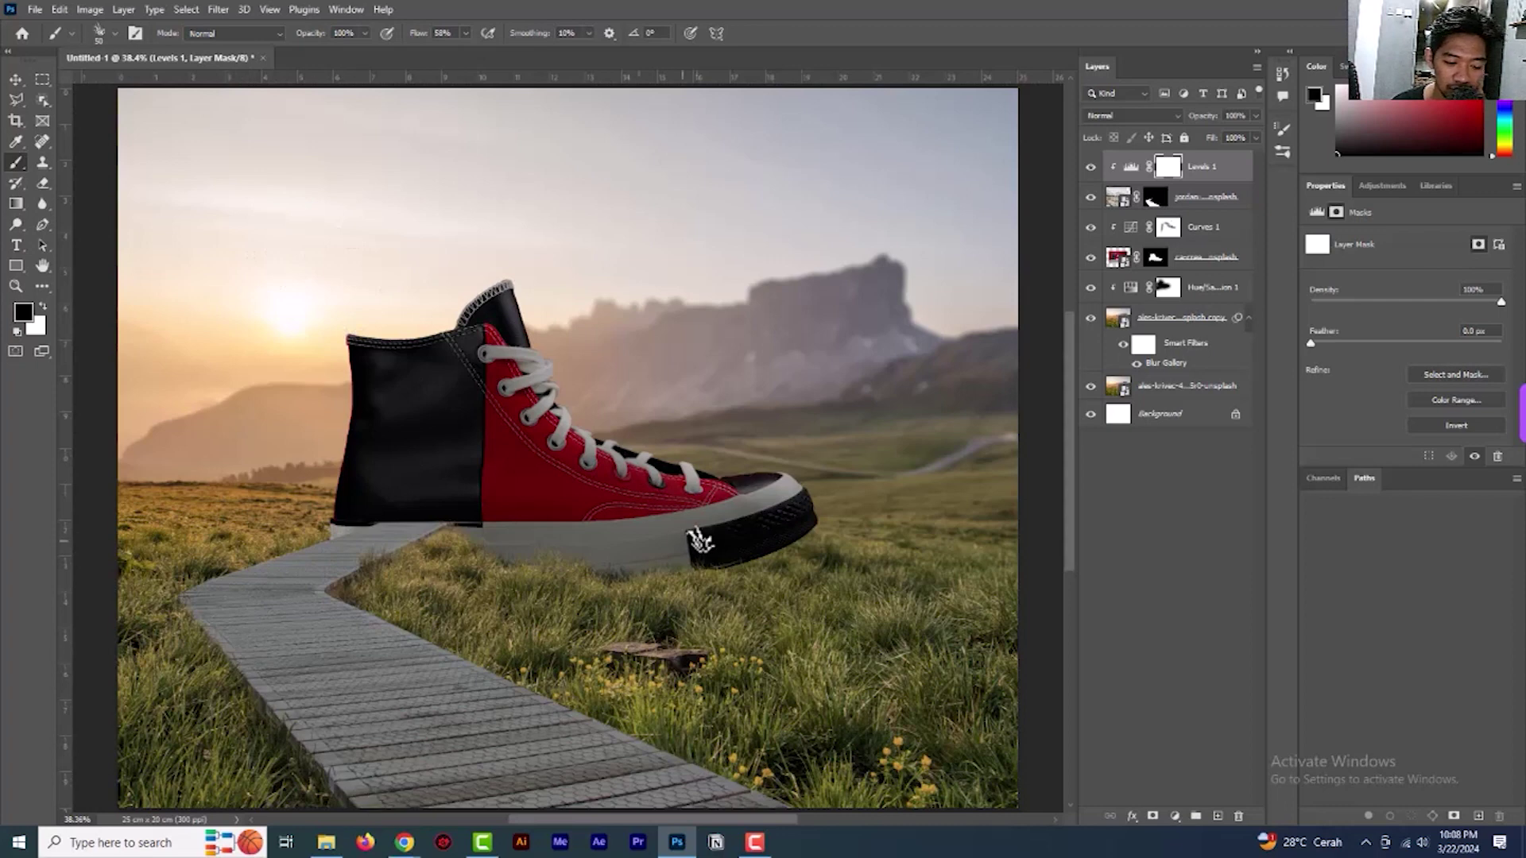
right_click(708, 529)
left_click(791, 721)
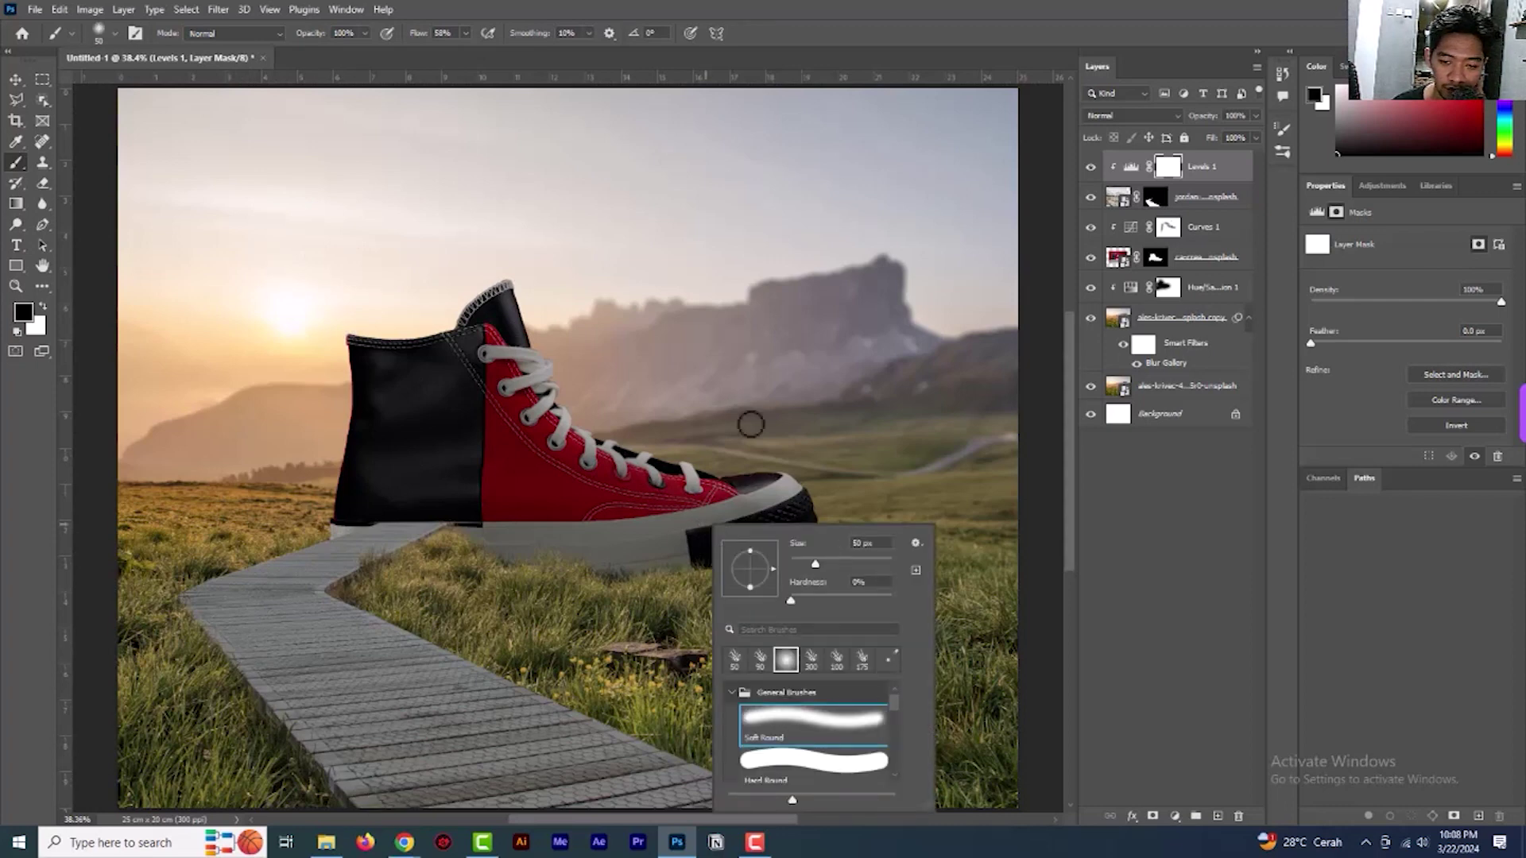
left_click(850, 562)
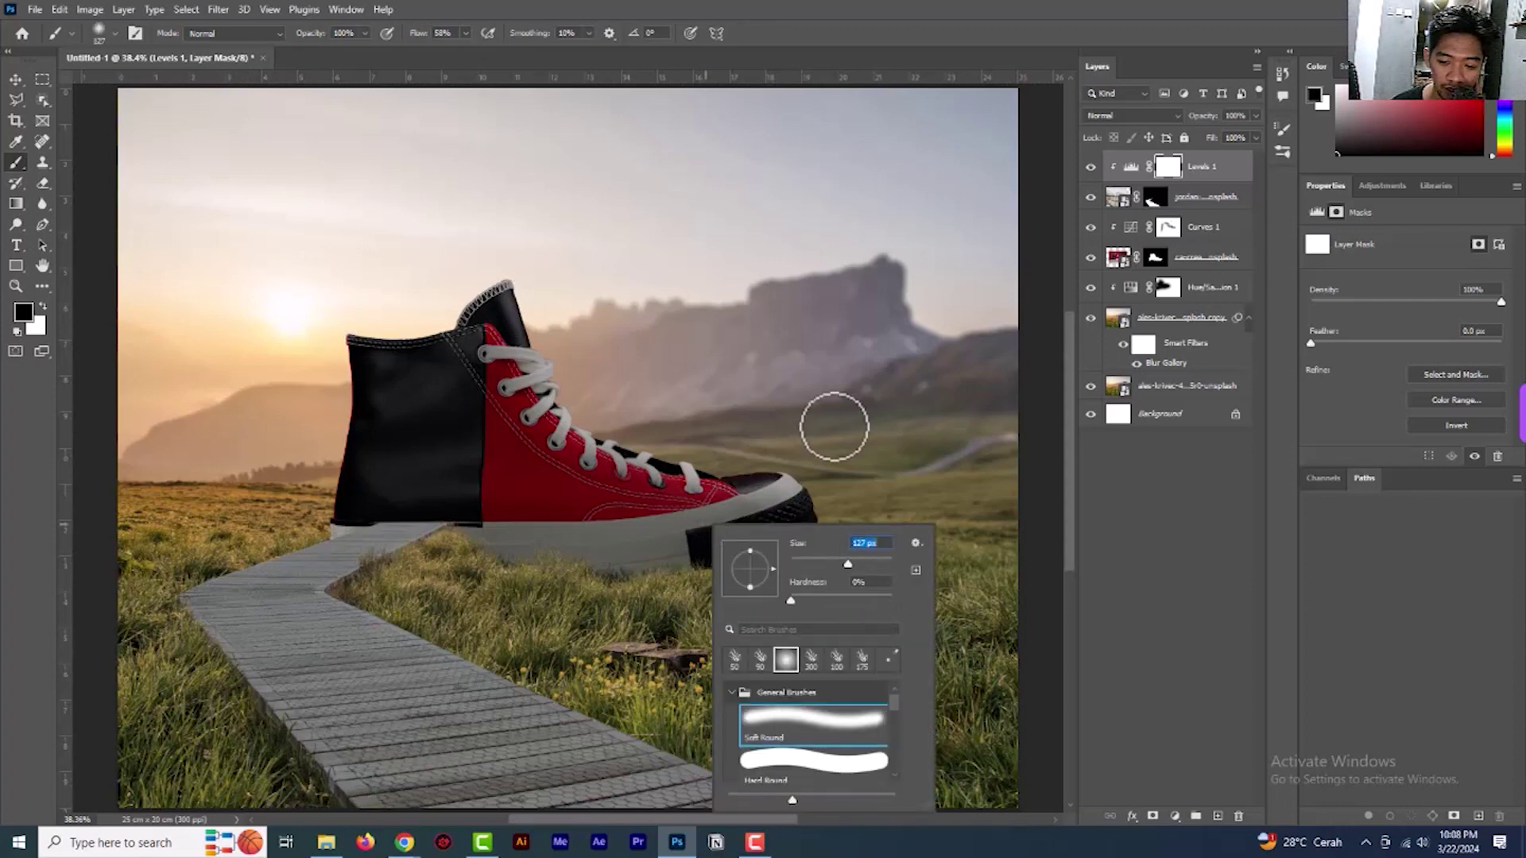
left_click(864, 564)
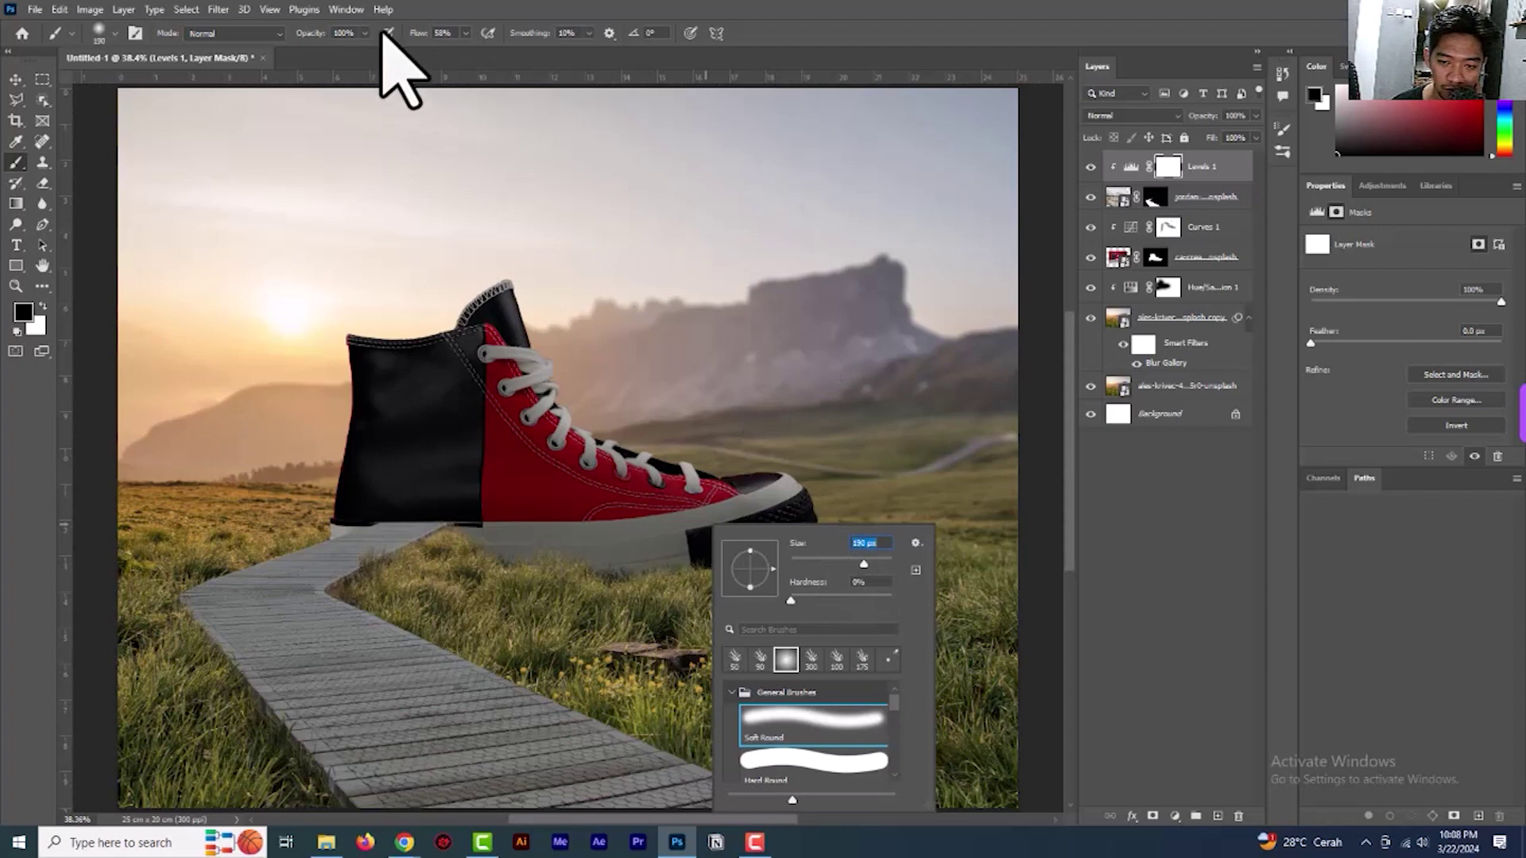
left_click_drag(366, 33, 310, 50)
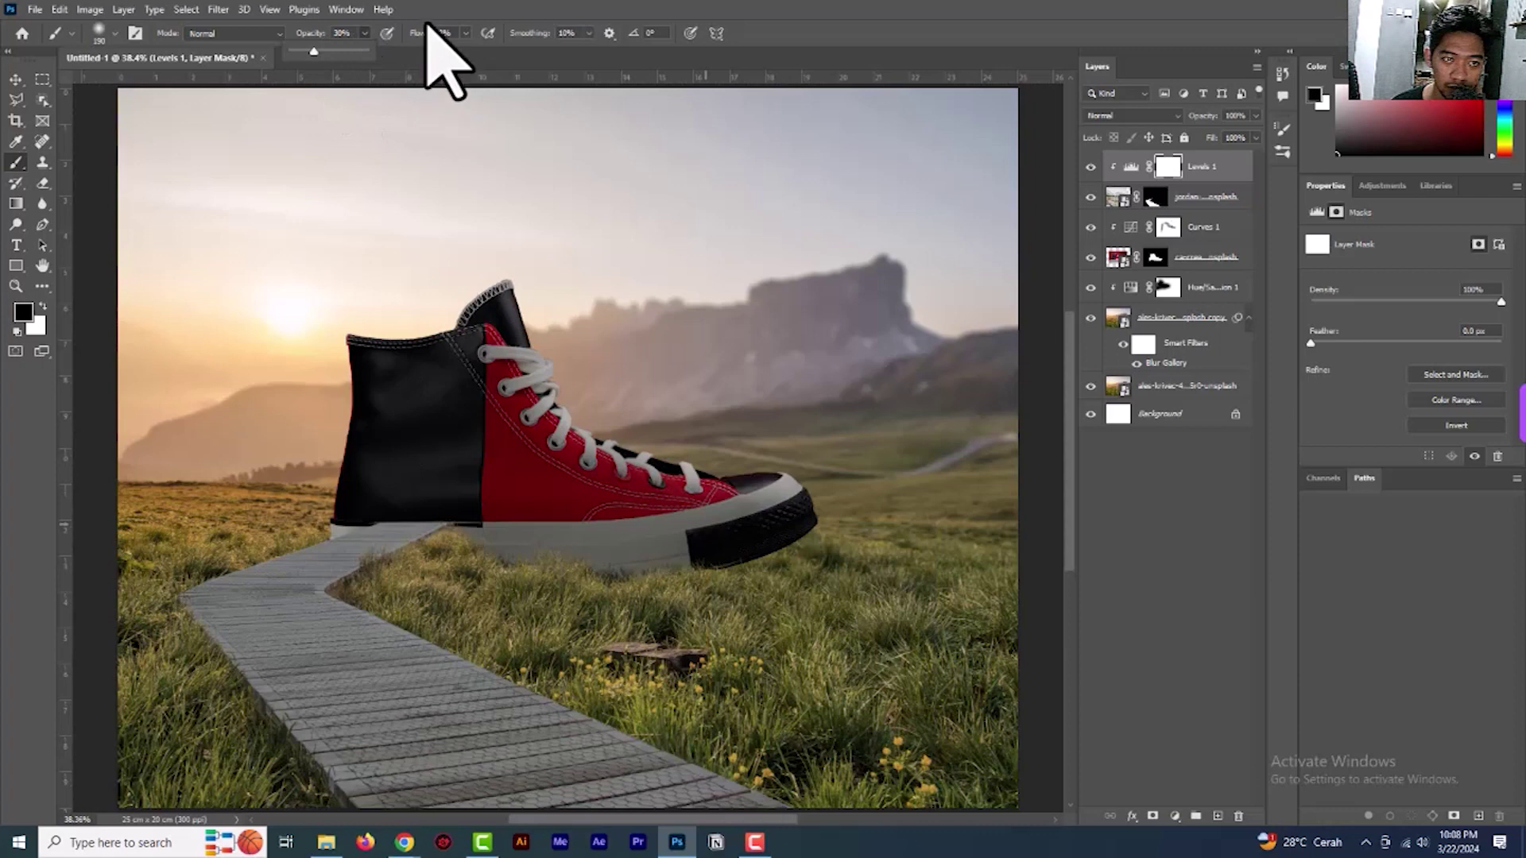
left_click(318, 528)
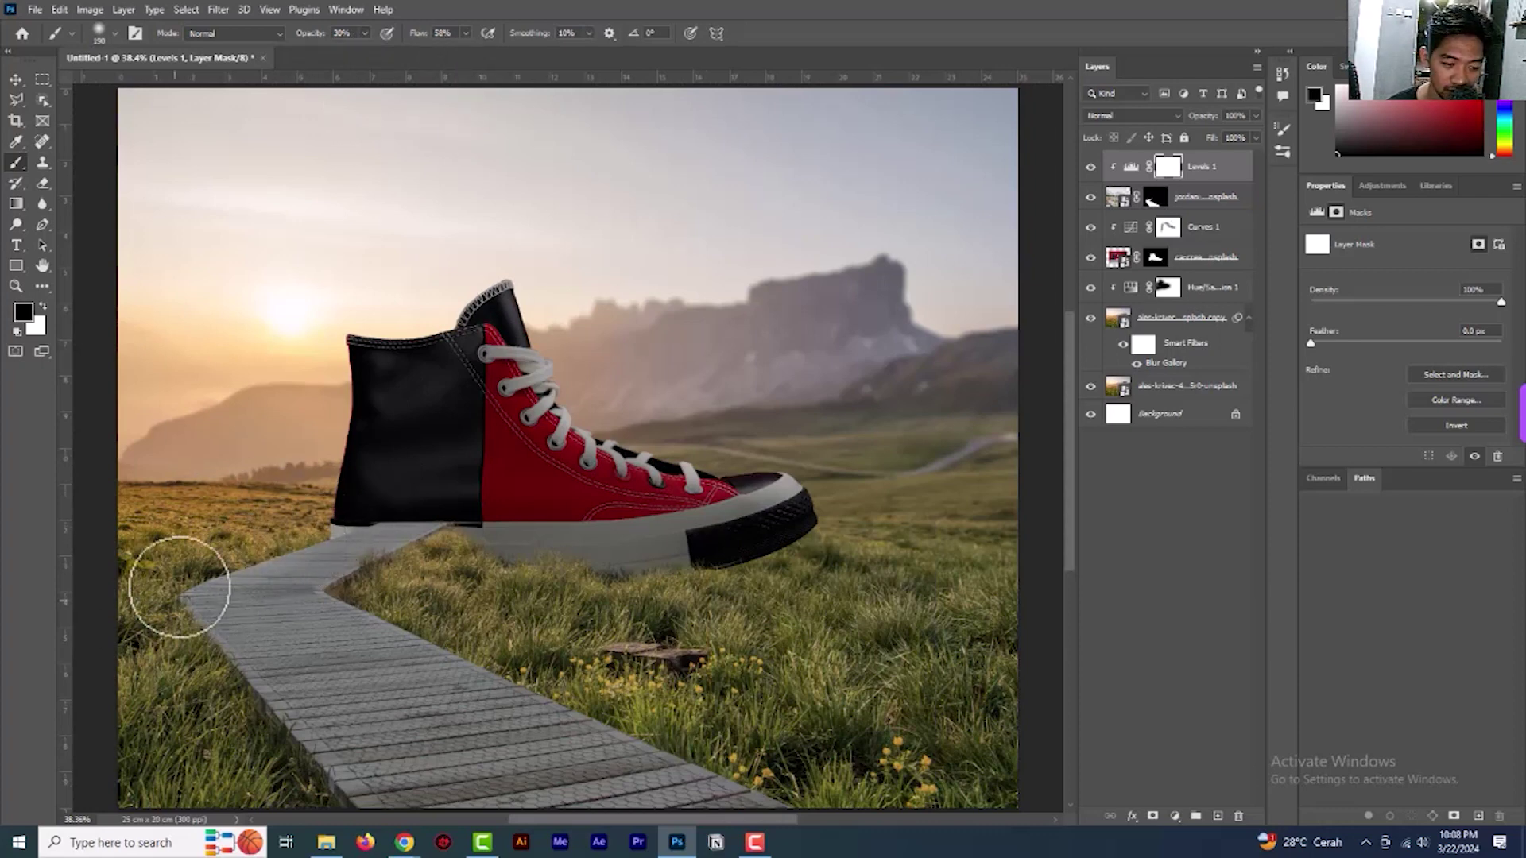
Brighten the boardwalk's sunlit outer edge by painting on the Levels mask with the black brush, enlarging it to 600 px
mouse_move(187, 590)
left_mouse_down()
mouse_move(313, 790)
mouse_move(337, 755)
mouse_move(293, 708)
left_mouse_up()
key("bracketright")
key("bracketright")
key("bracketright")
key("bracketright")
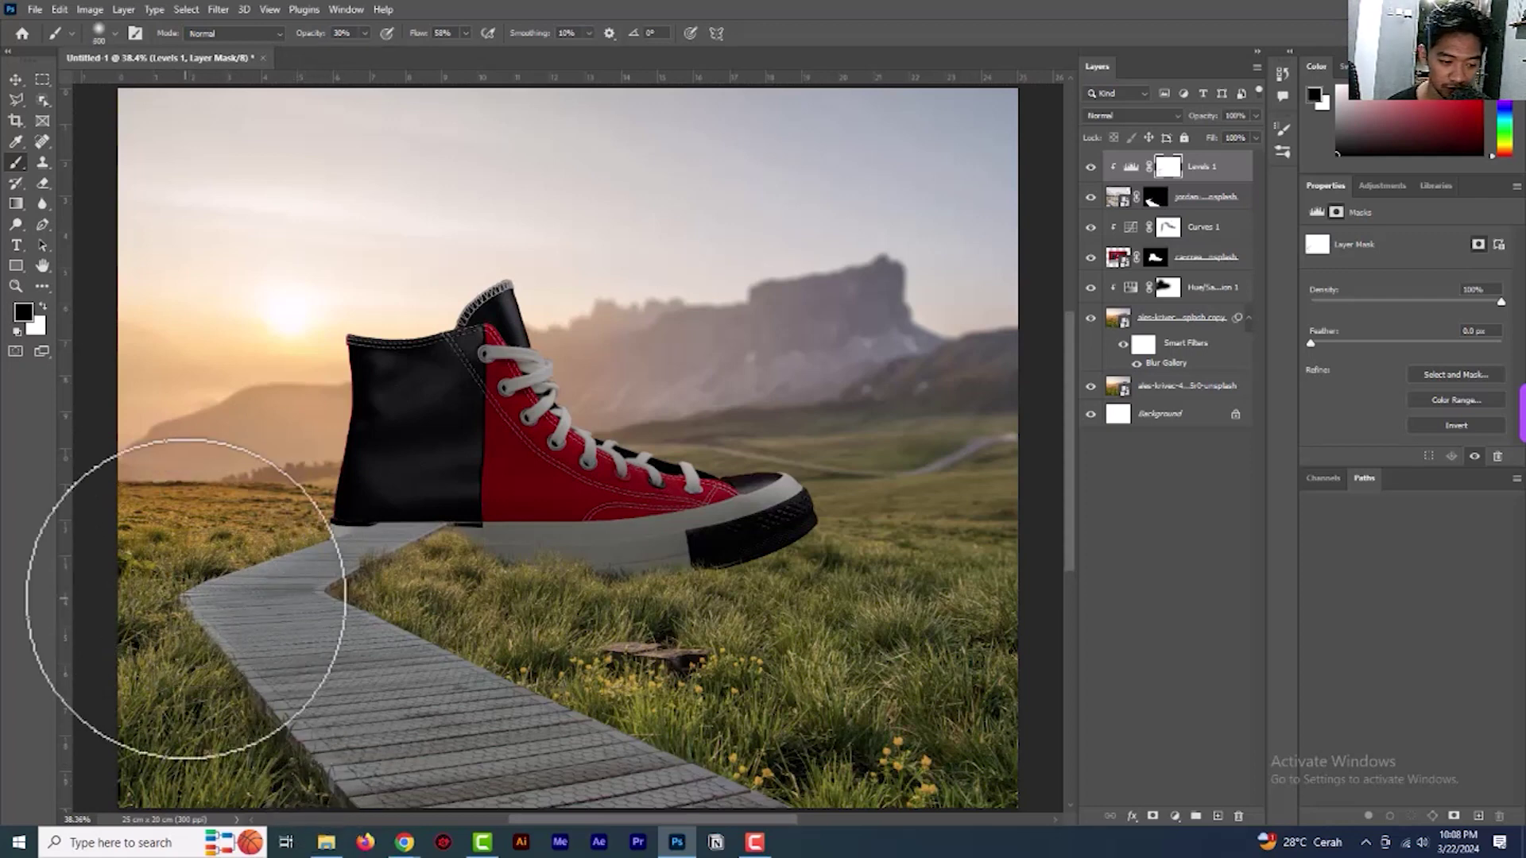
mouse_move(273, 511)
left_mouse_down()
mouse_move(204, 579)
mouse_move(346, 763)
left_mouse_up()
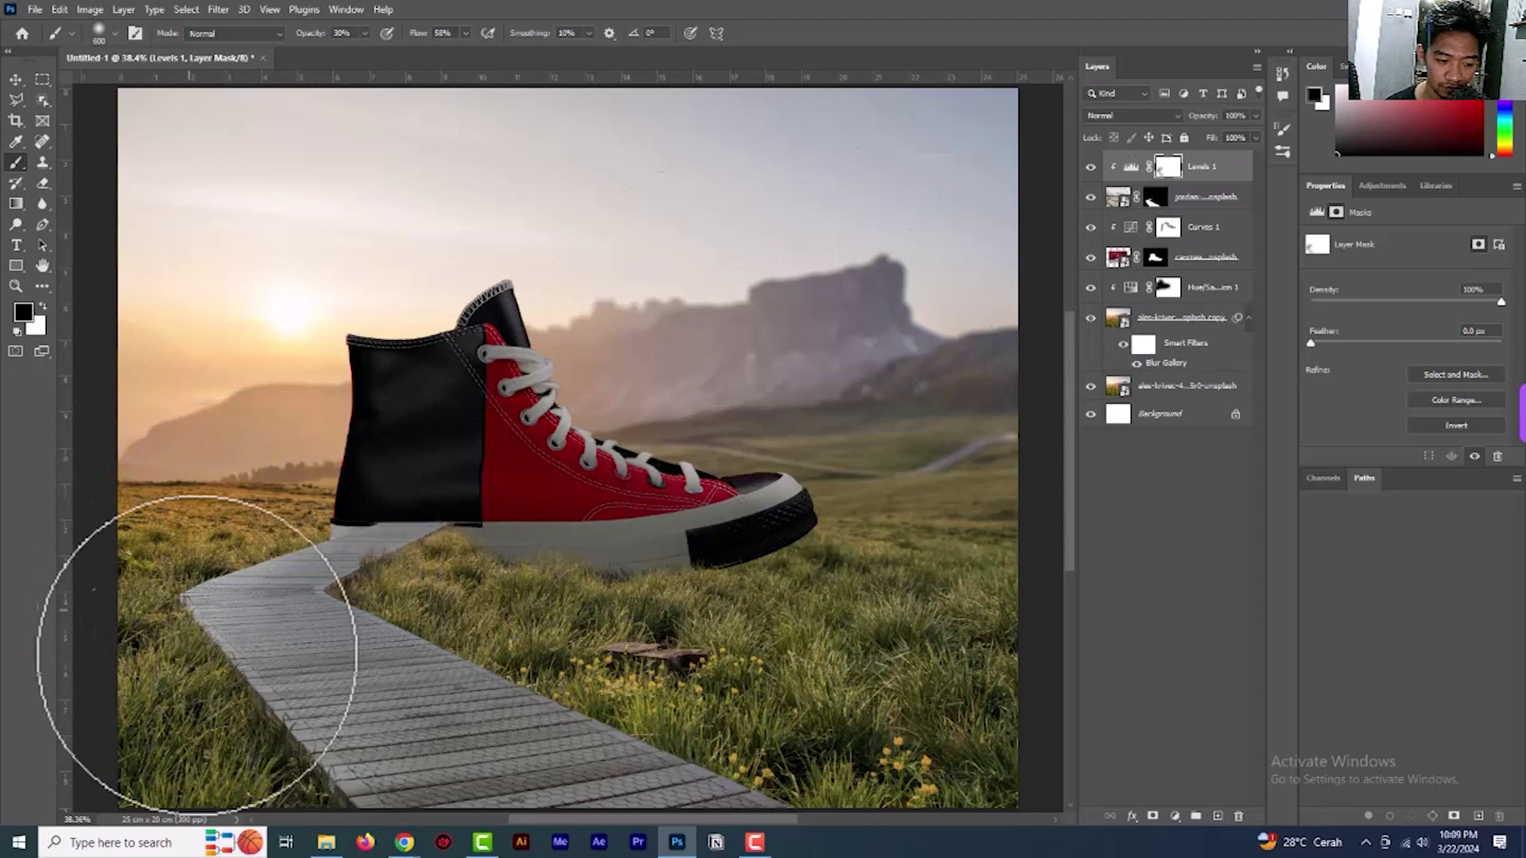
scroll(545, 365, "down", 3)
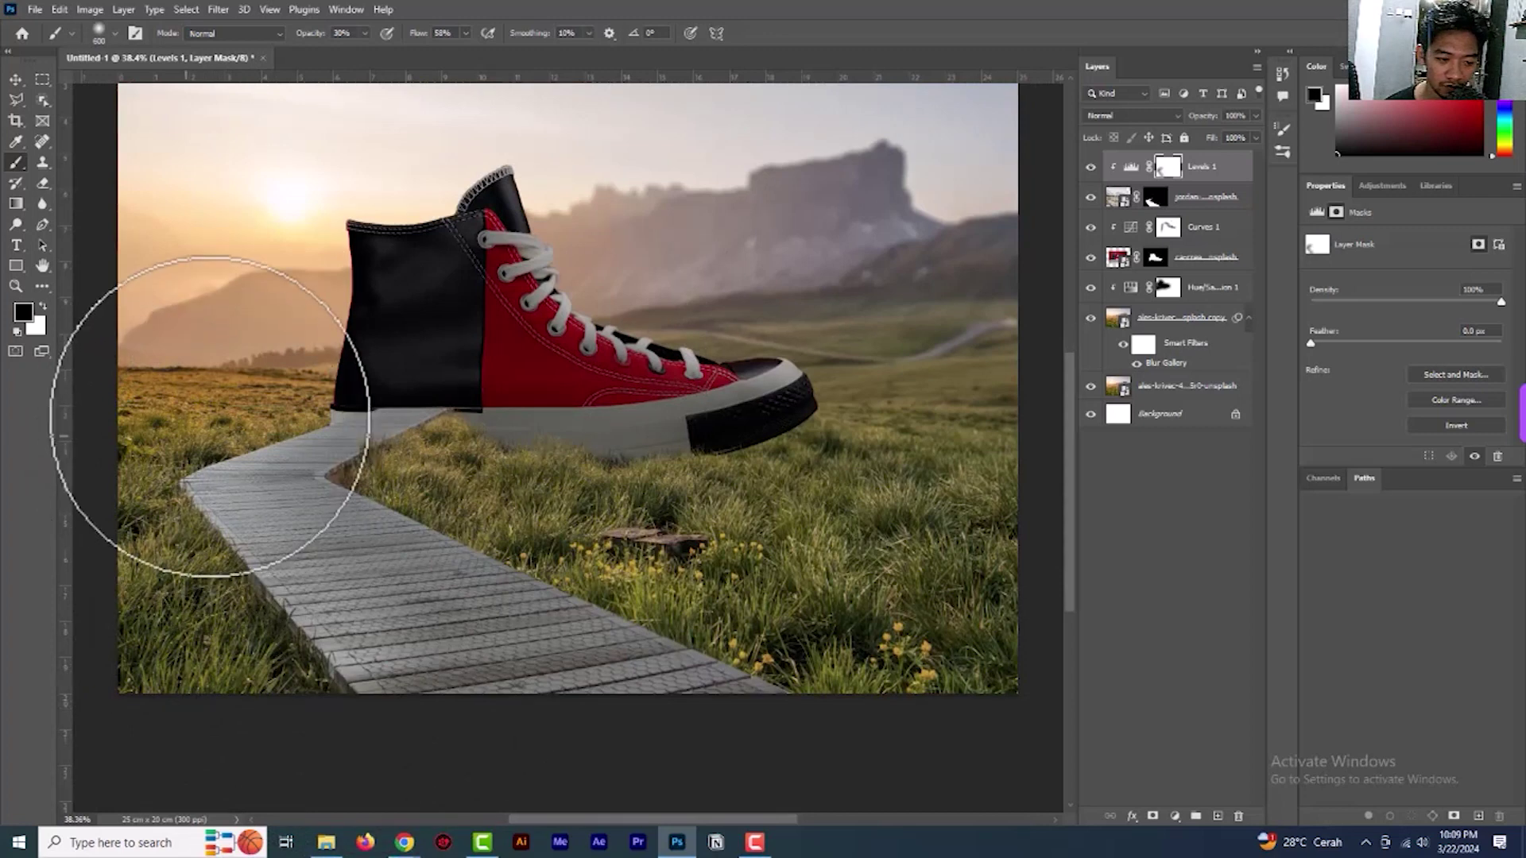
scroll(373, 306, "up", 3)
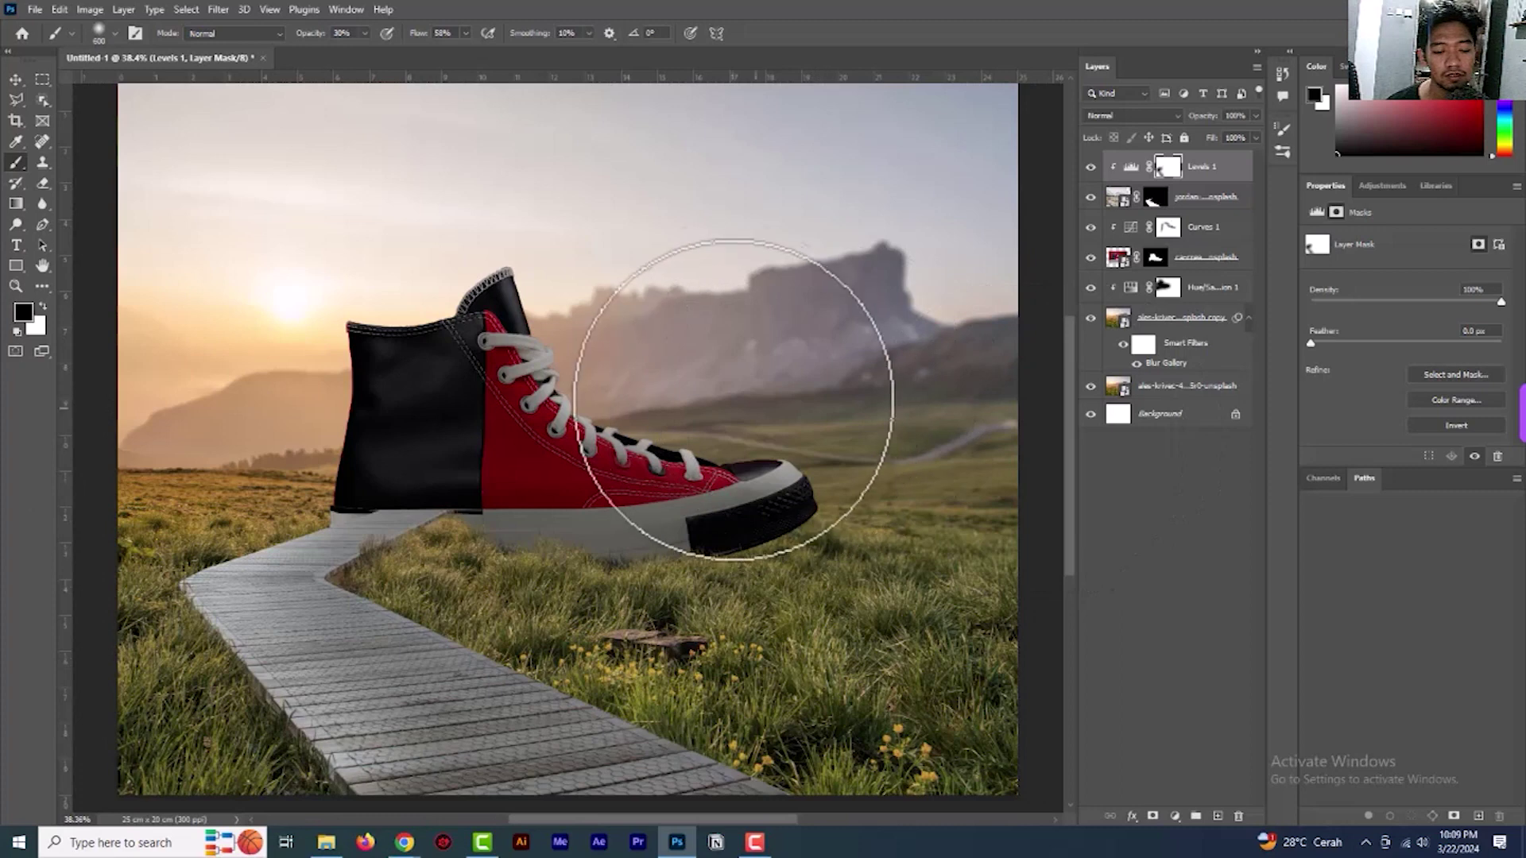
scroll(697, 426, "down", 1)
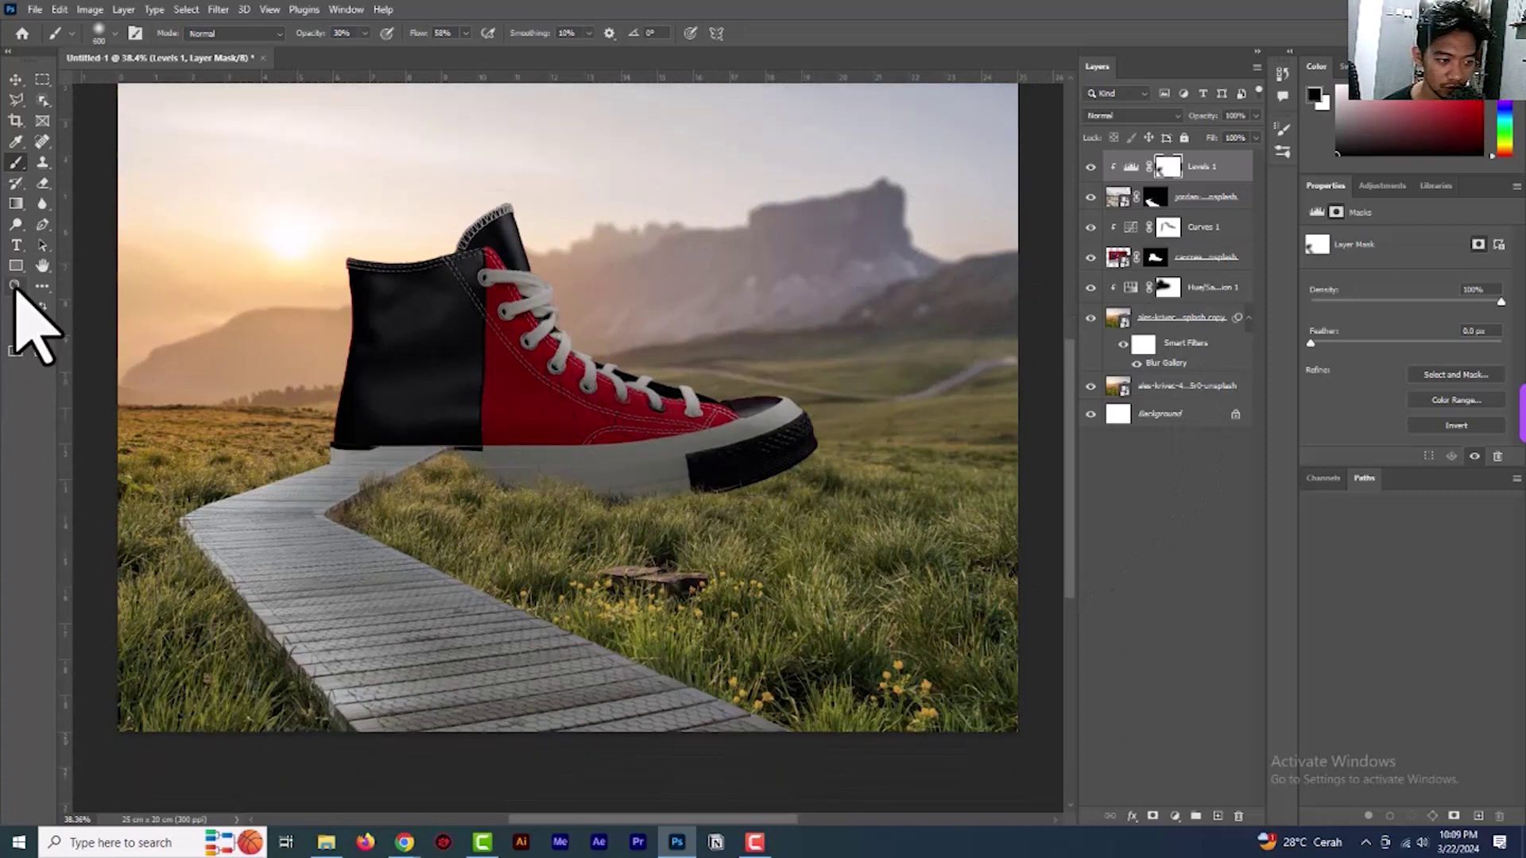
left_click(15, 287)
right_click(481, 176)
left_click(562, 185)
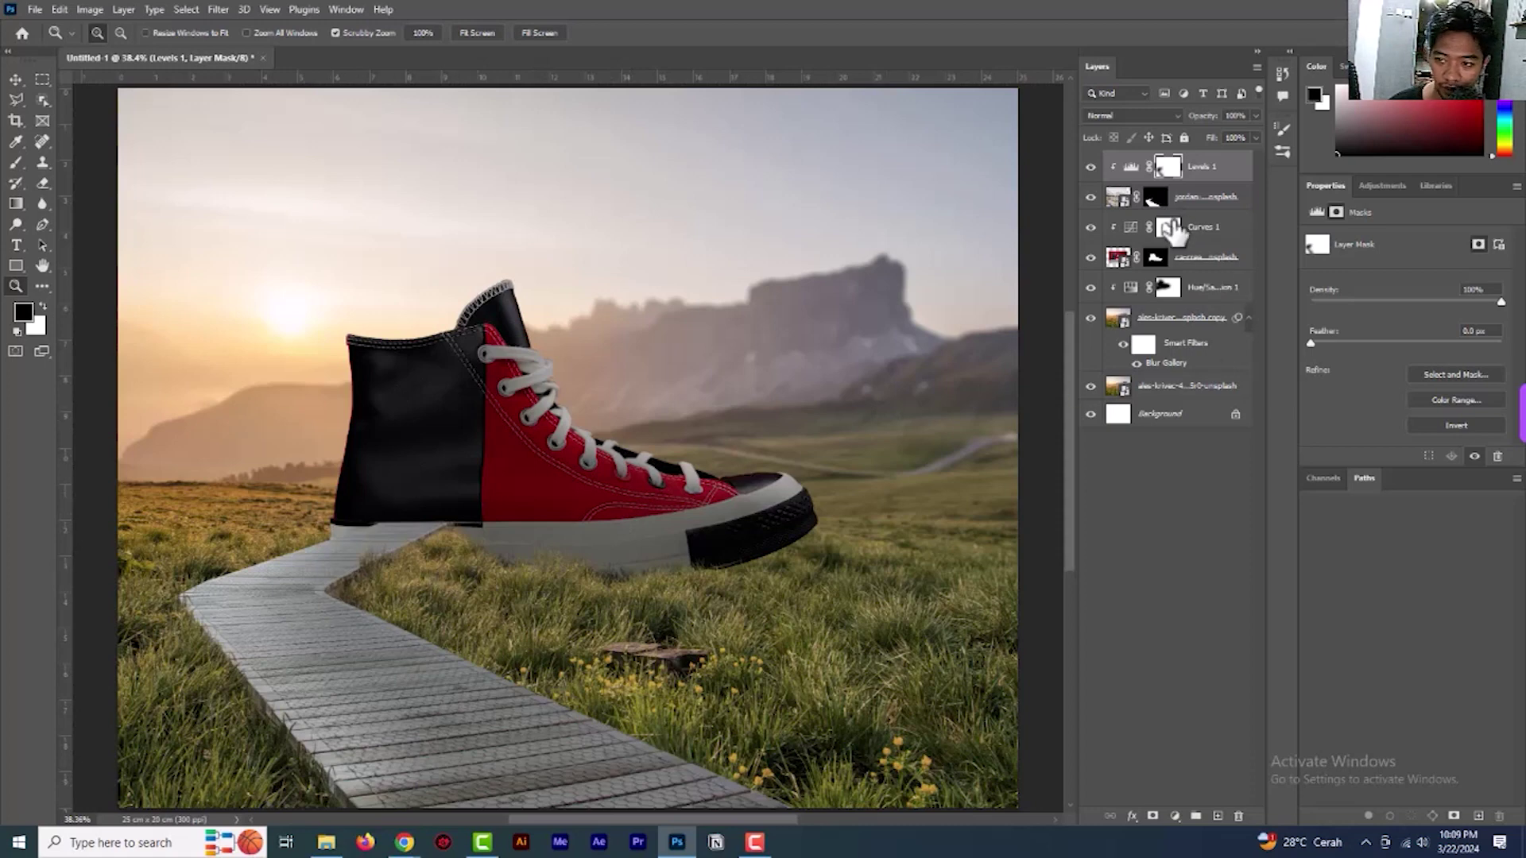
Add an empty layer above the sneaker's Curves adjustment and set up a black 146 px soft round brush for shadows
left_click(1206, 232)
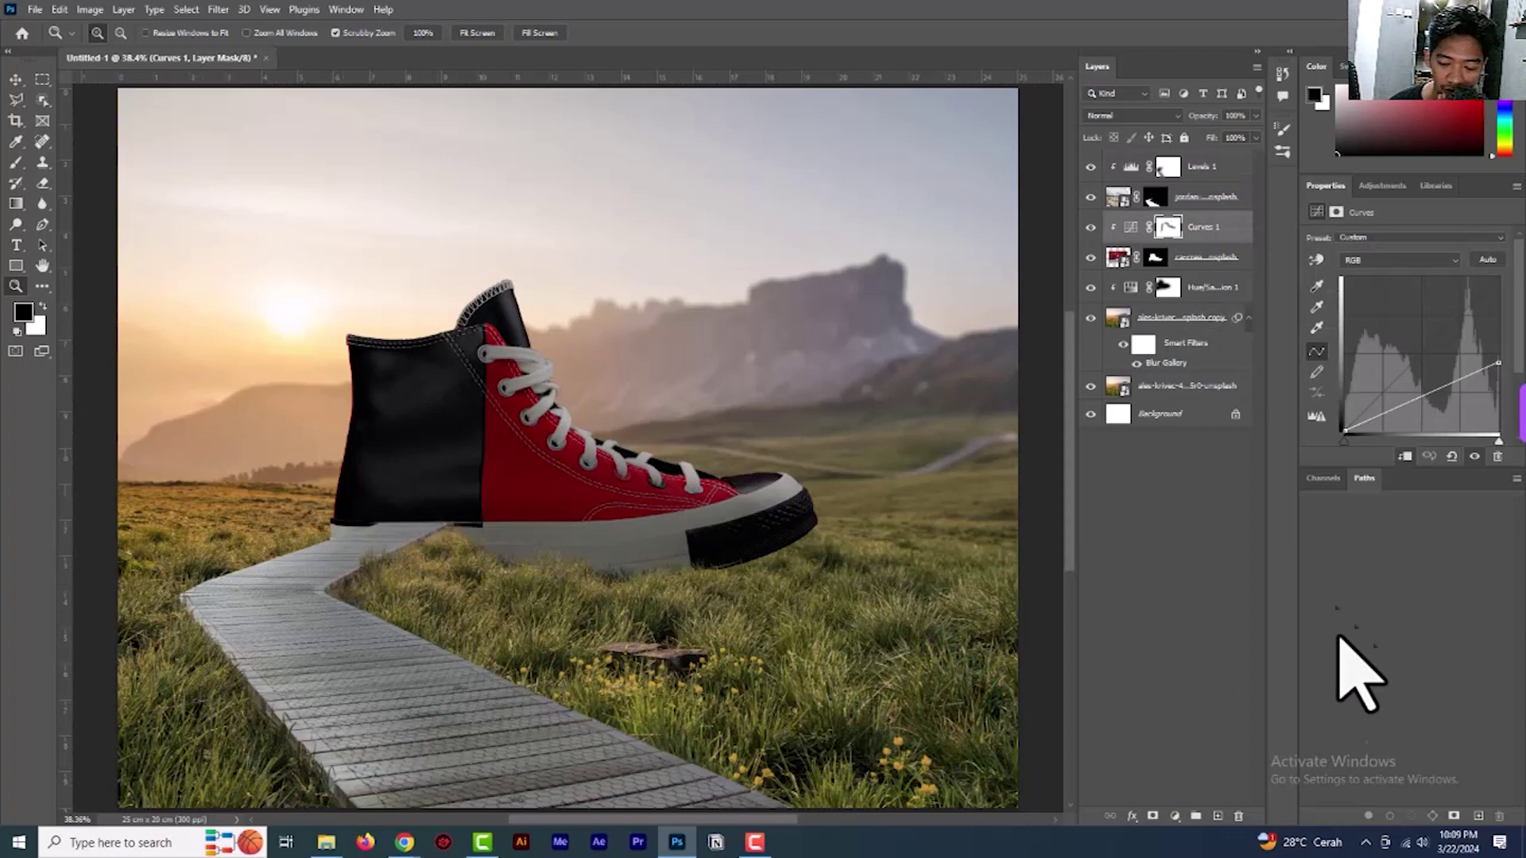
left_click(1216, 816)
key("x")
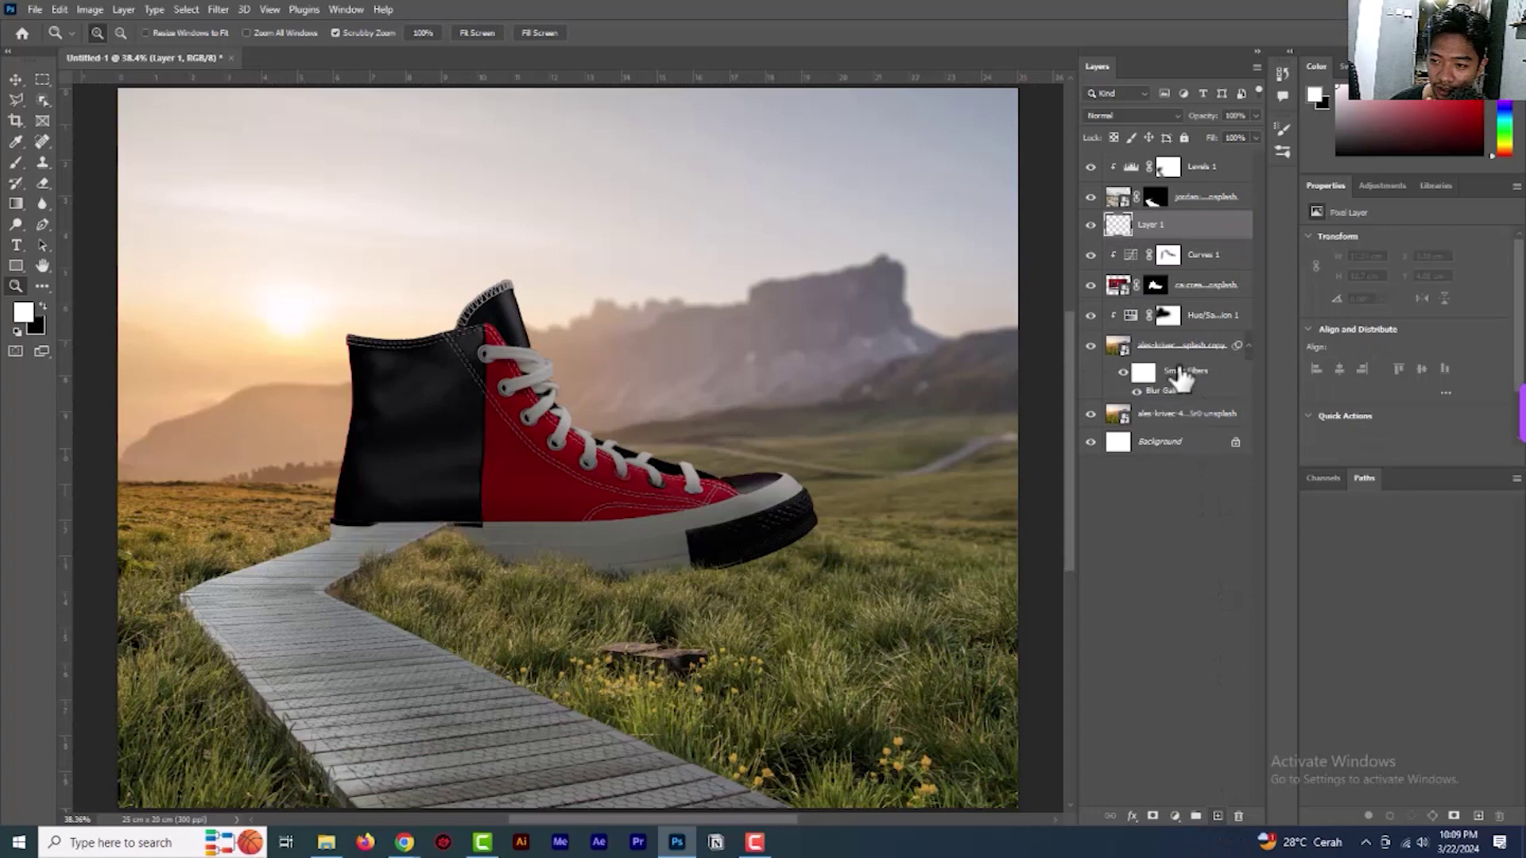
left_click(16, 162)
right_click(572, 298)
left_click_drag(715, 333, 697, 338)
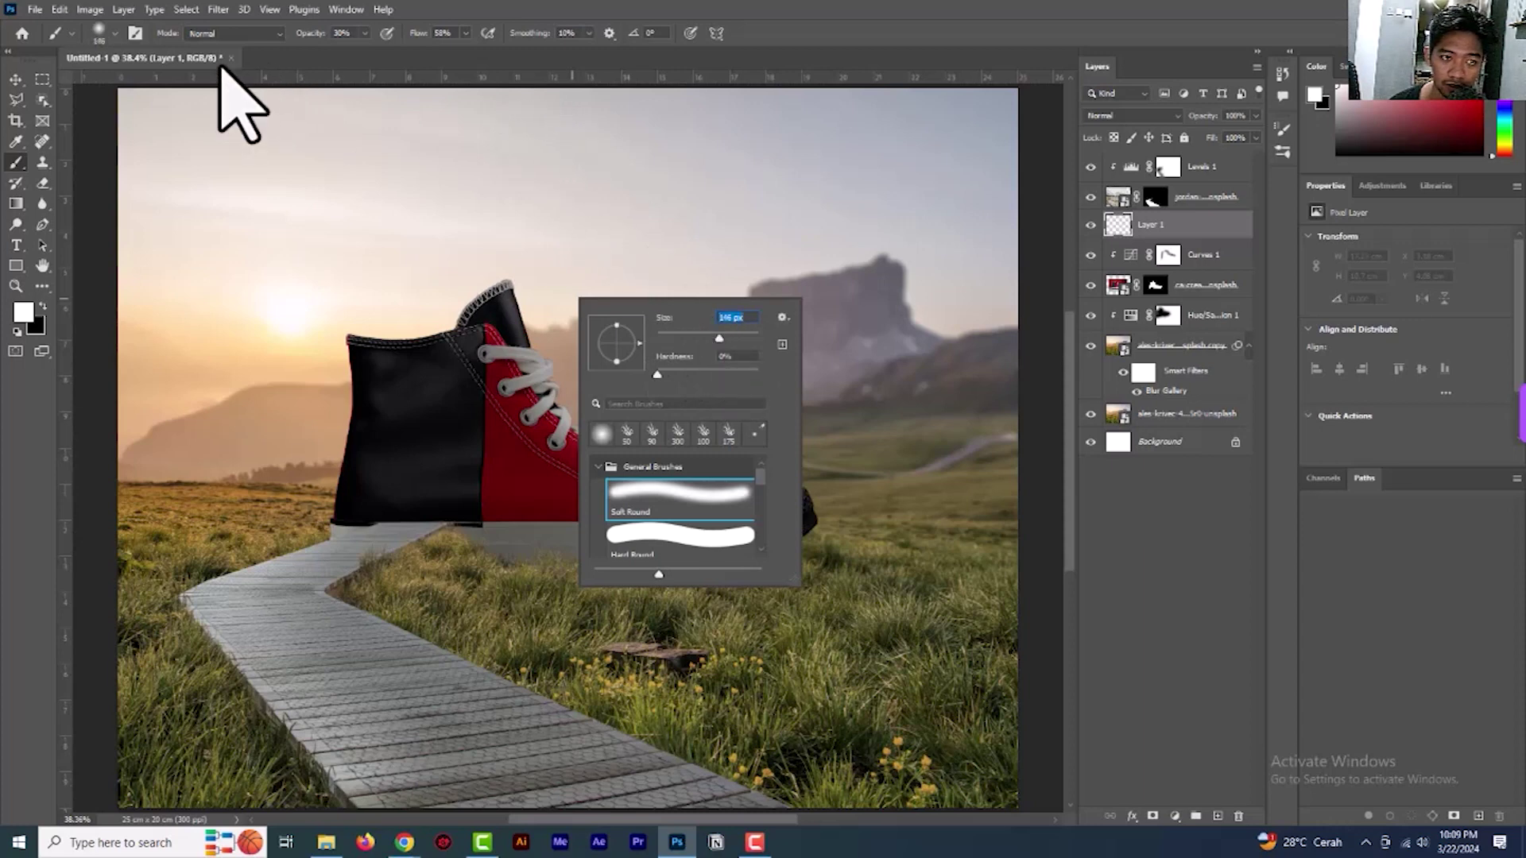
key("Return")
left_click(432, 547)
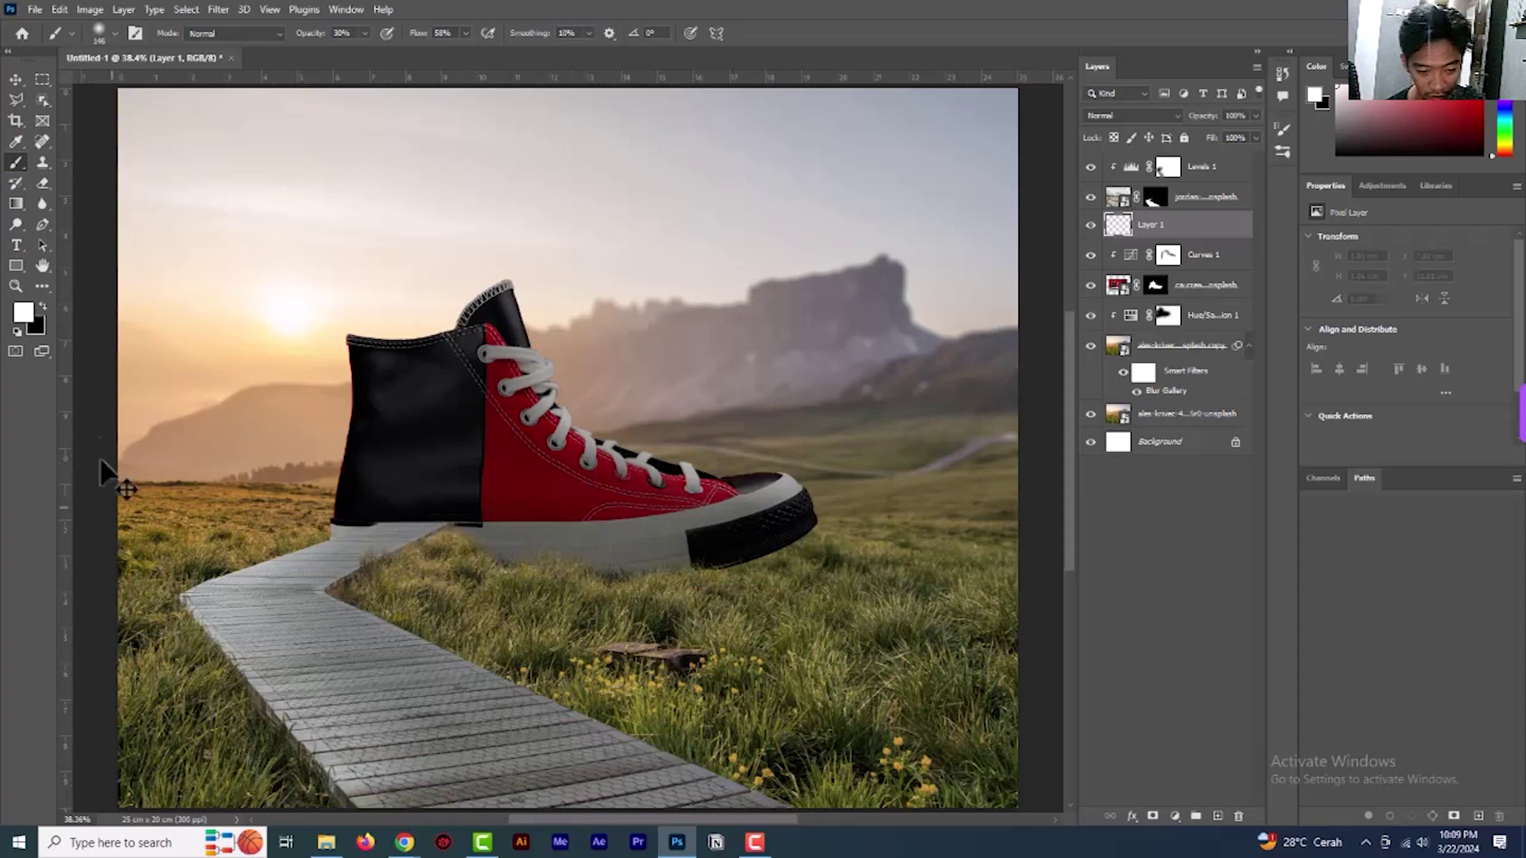
left_click(42, 306)
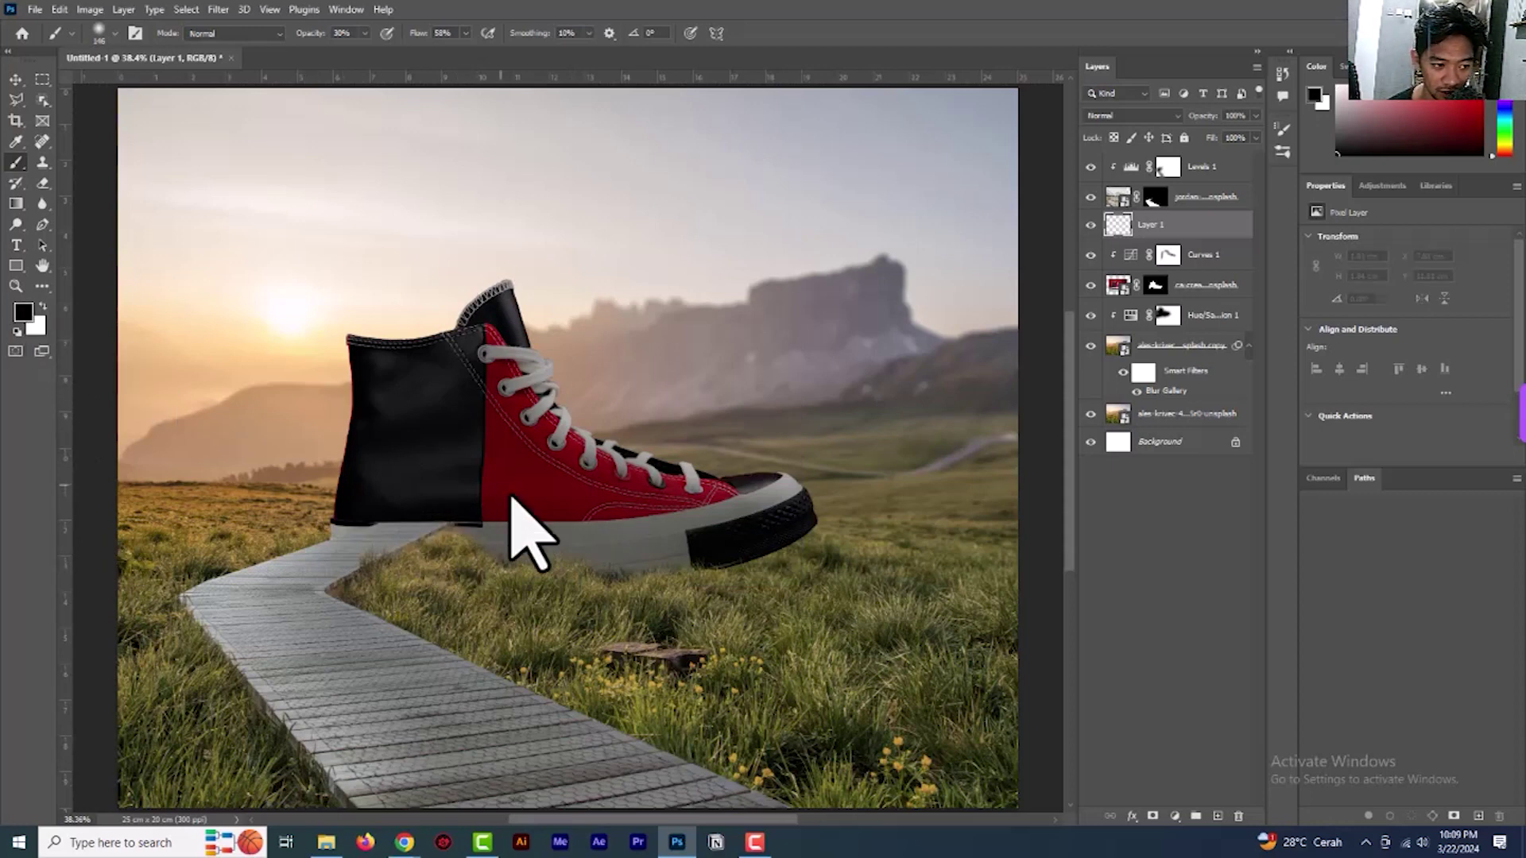
Paint a soft black shadow onto the grass along the inner edge of the boardwalk's far section, up to the sneaker
mouse_move(442, 545)
left_mouse_down()
mouse_move(345, 596)
mouse_move(432, 545)
mouse_move(462, 545)
mouse_move(446, 535)
mouse_move(356, 597)
mouse_move(372, 606)
mouse_move(344, 593)
mouse_move(391, 586)
mouse_move(440, 545)
mouse_move(373, 585)
left_mouse_up()
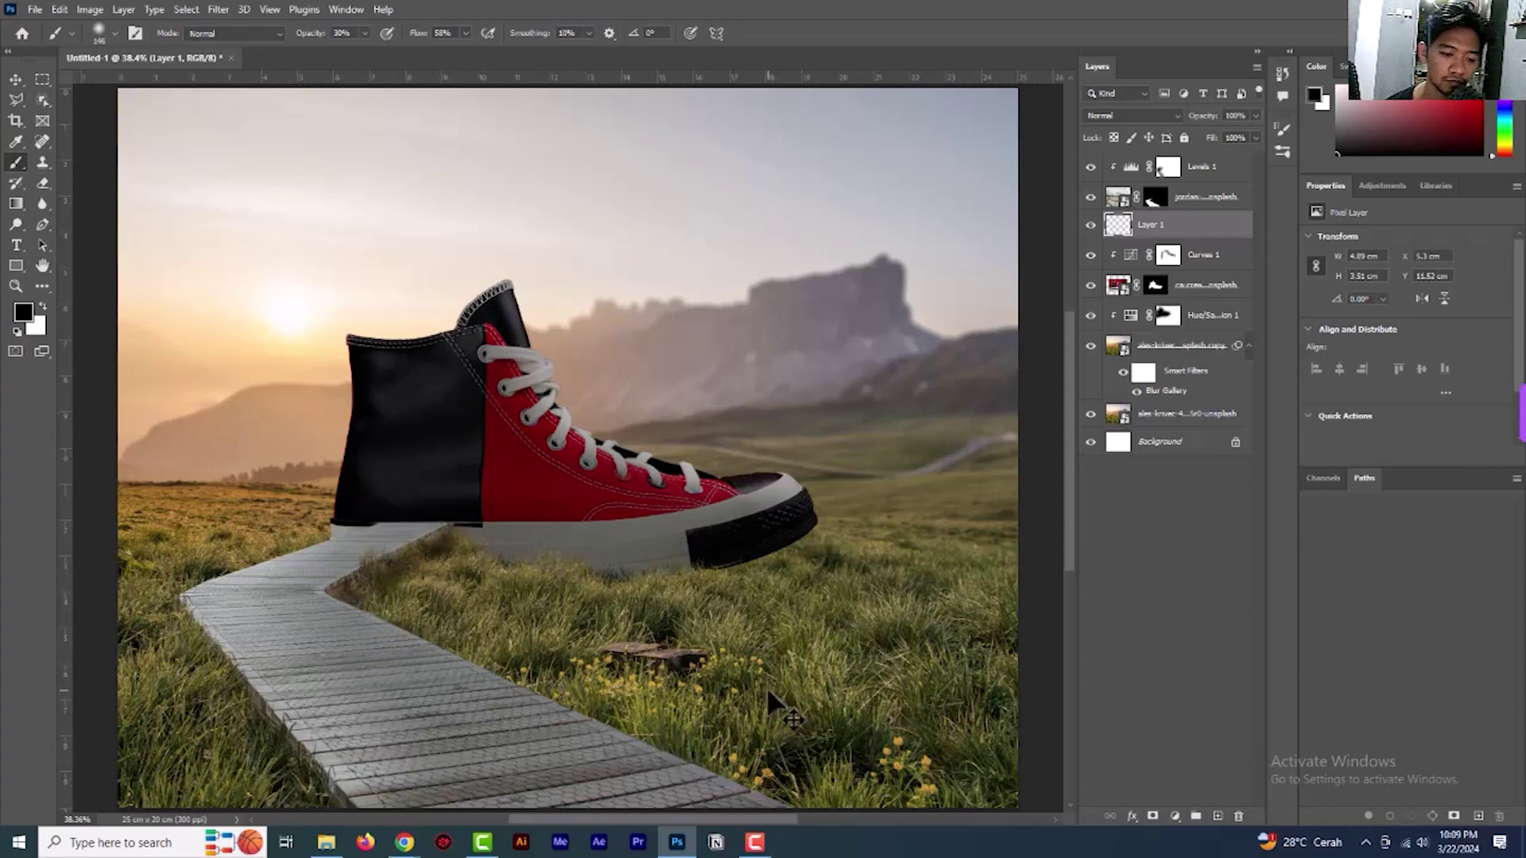
scroll(508, 585, "down", 1)
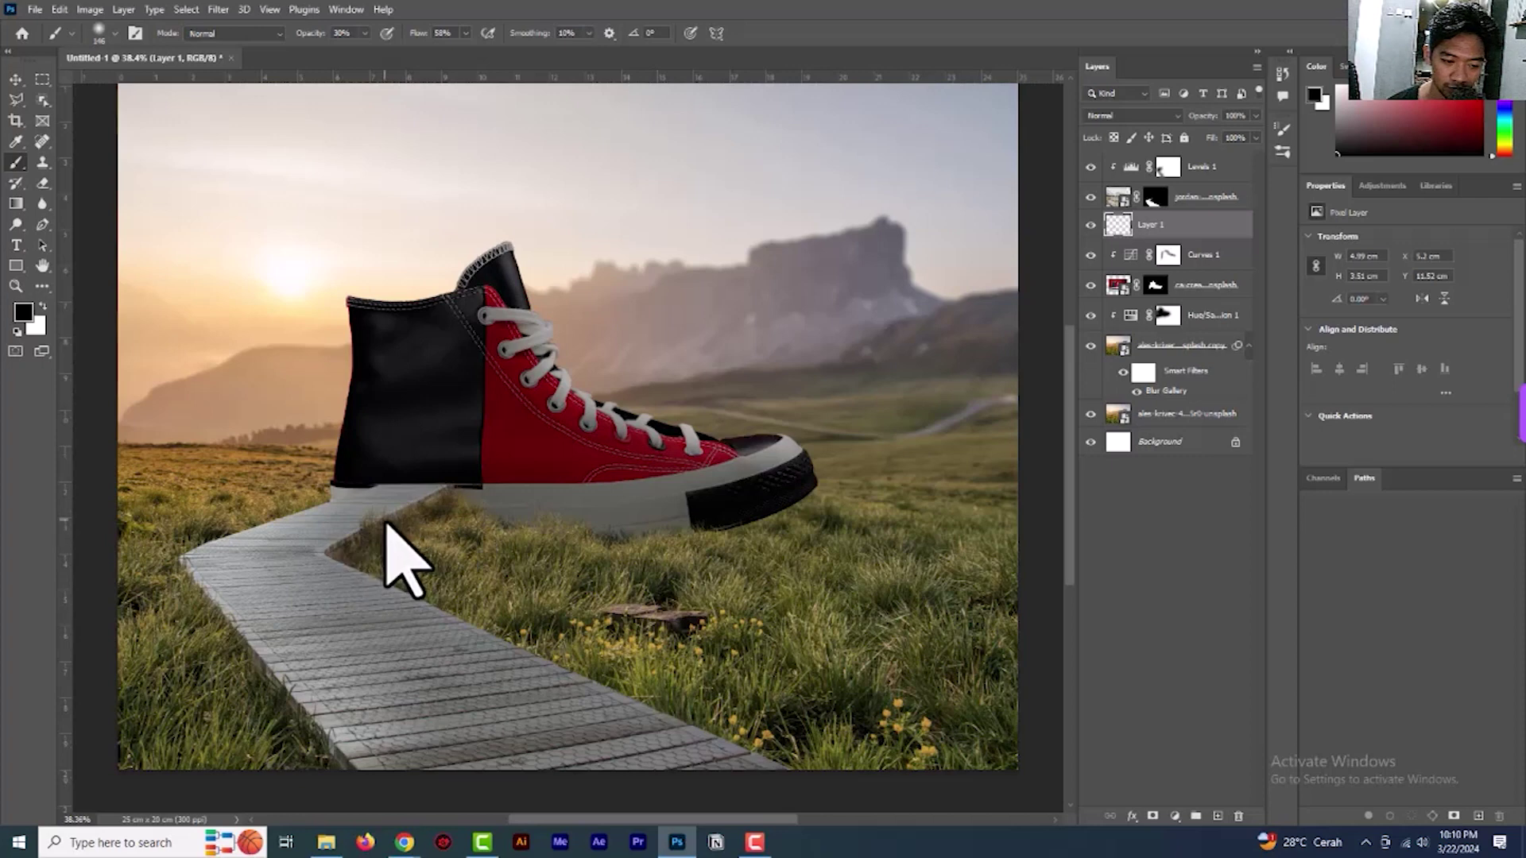
left_click_drag(439, 491, 457, 486)
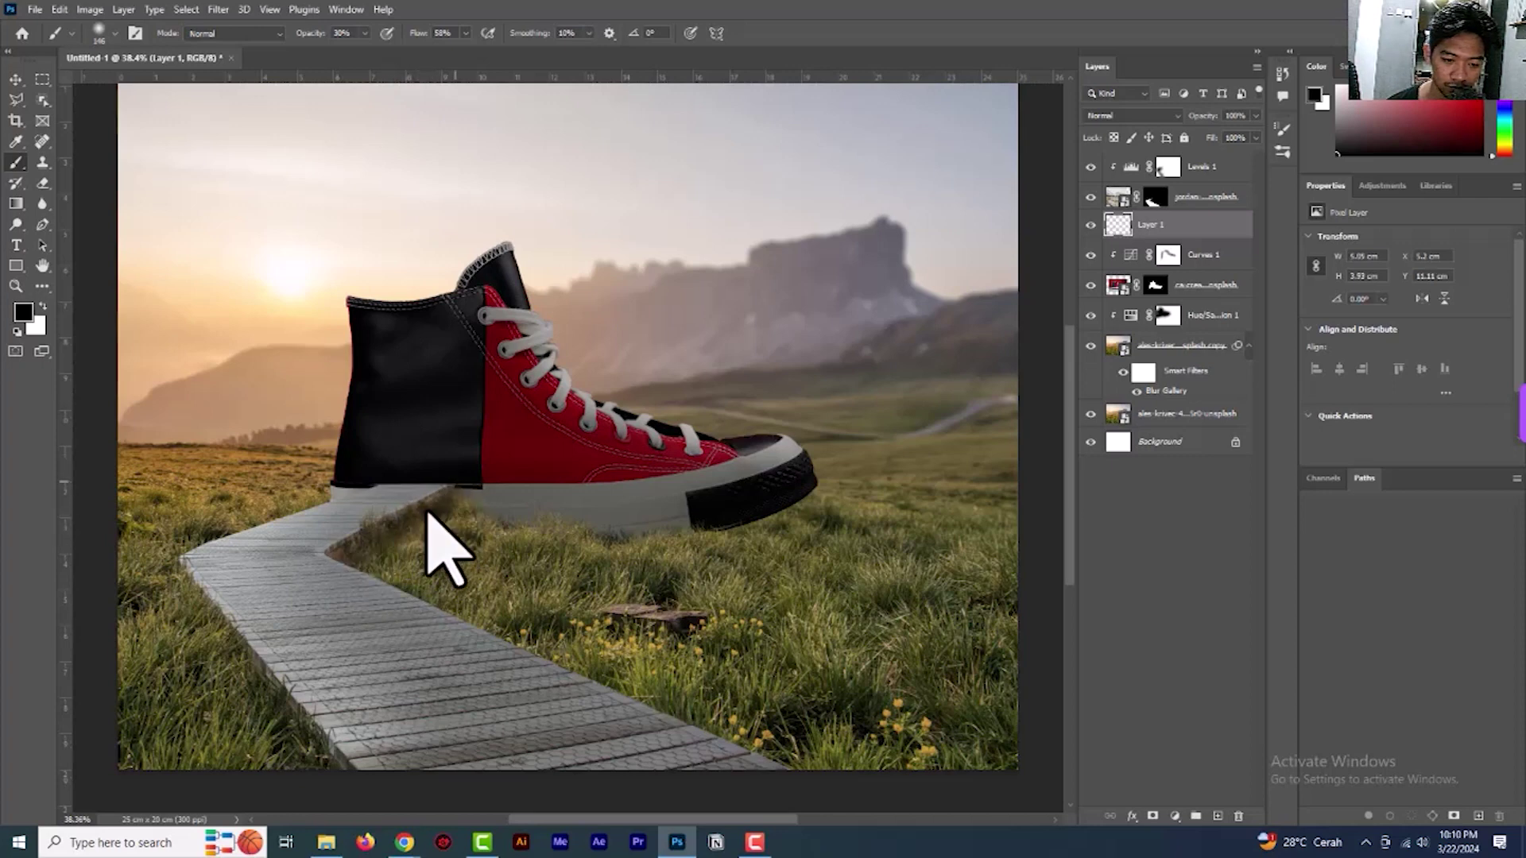
scroll(677, 469, "down", 3)
scroll(596, 562, "down", 1)
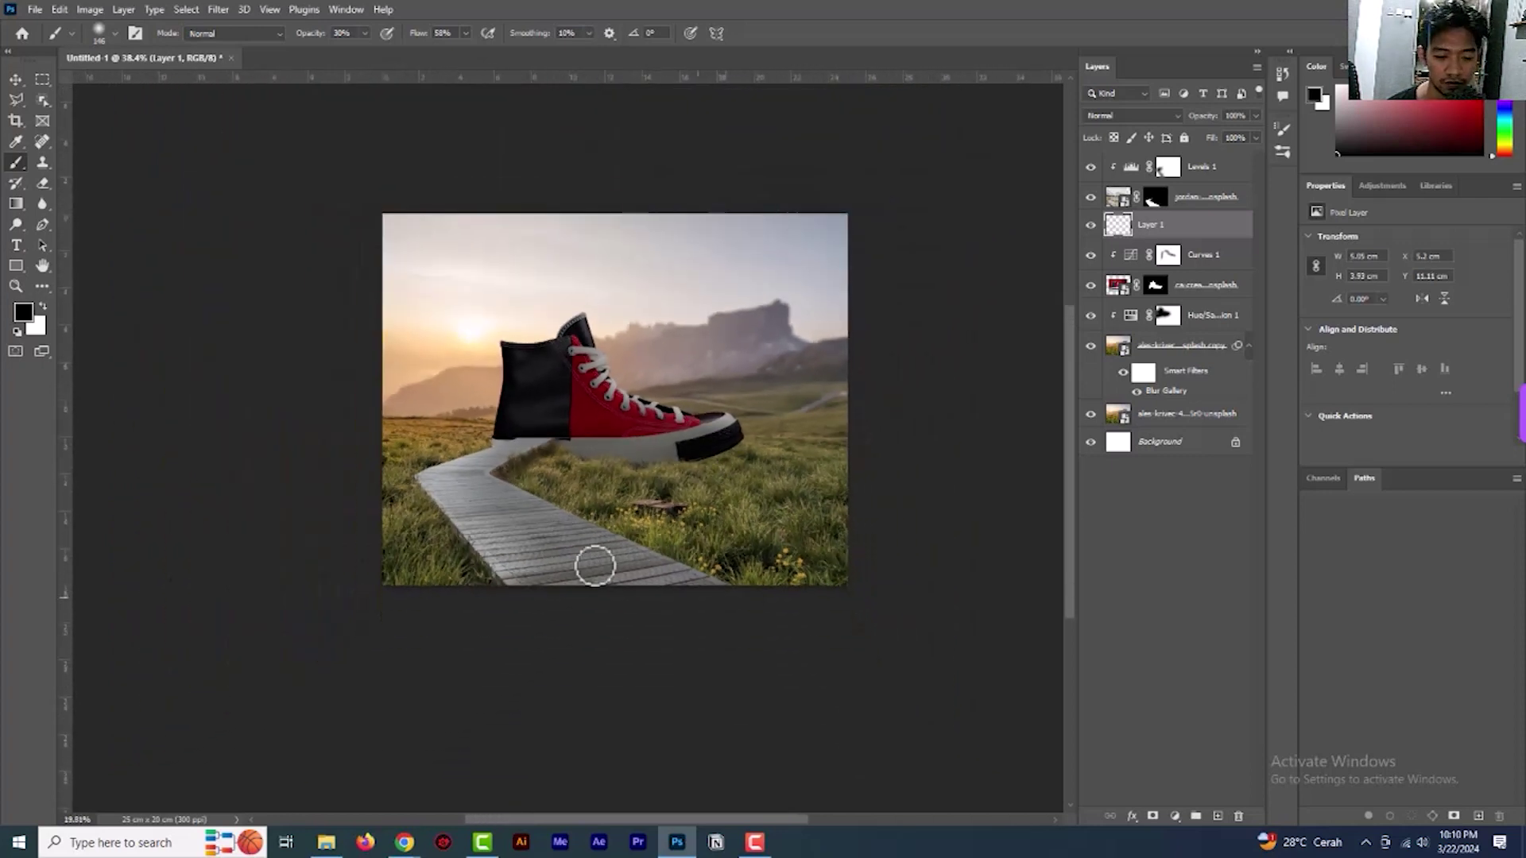
scroll(224, 465, "down", 1)
scroll(545, 504, "up", 3)
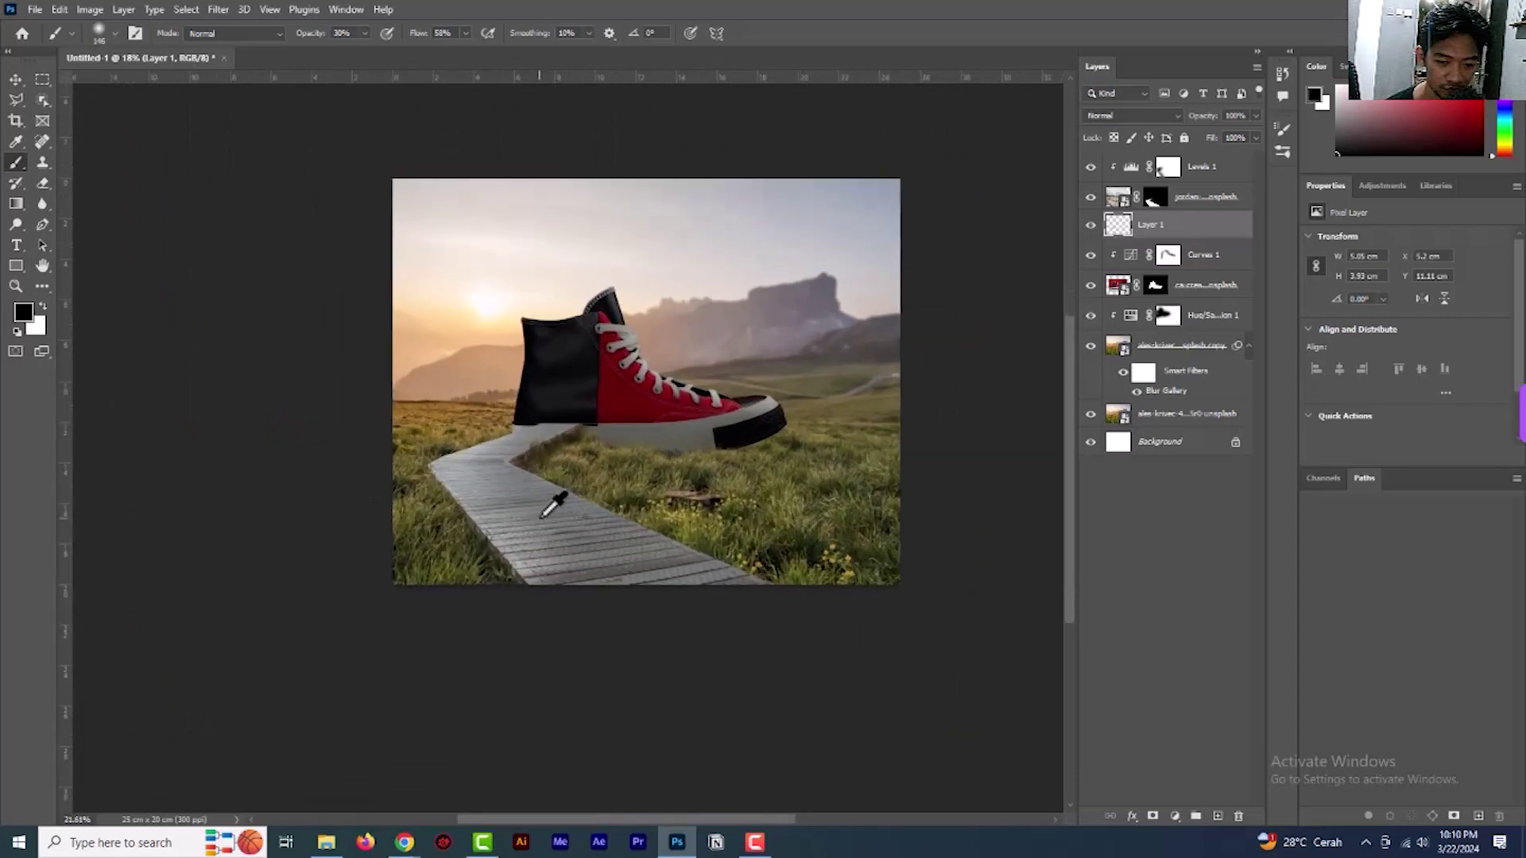
left_click(16, 286)
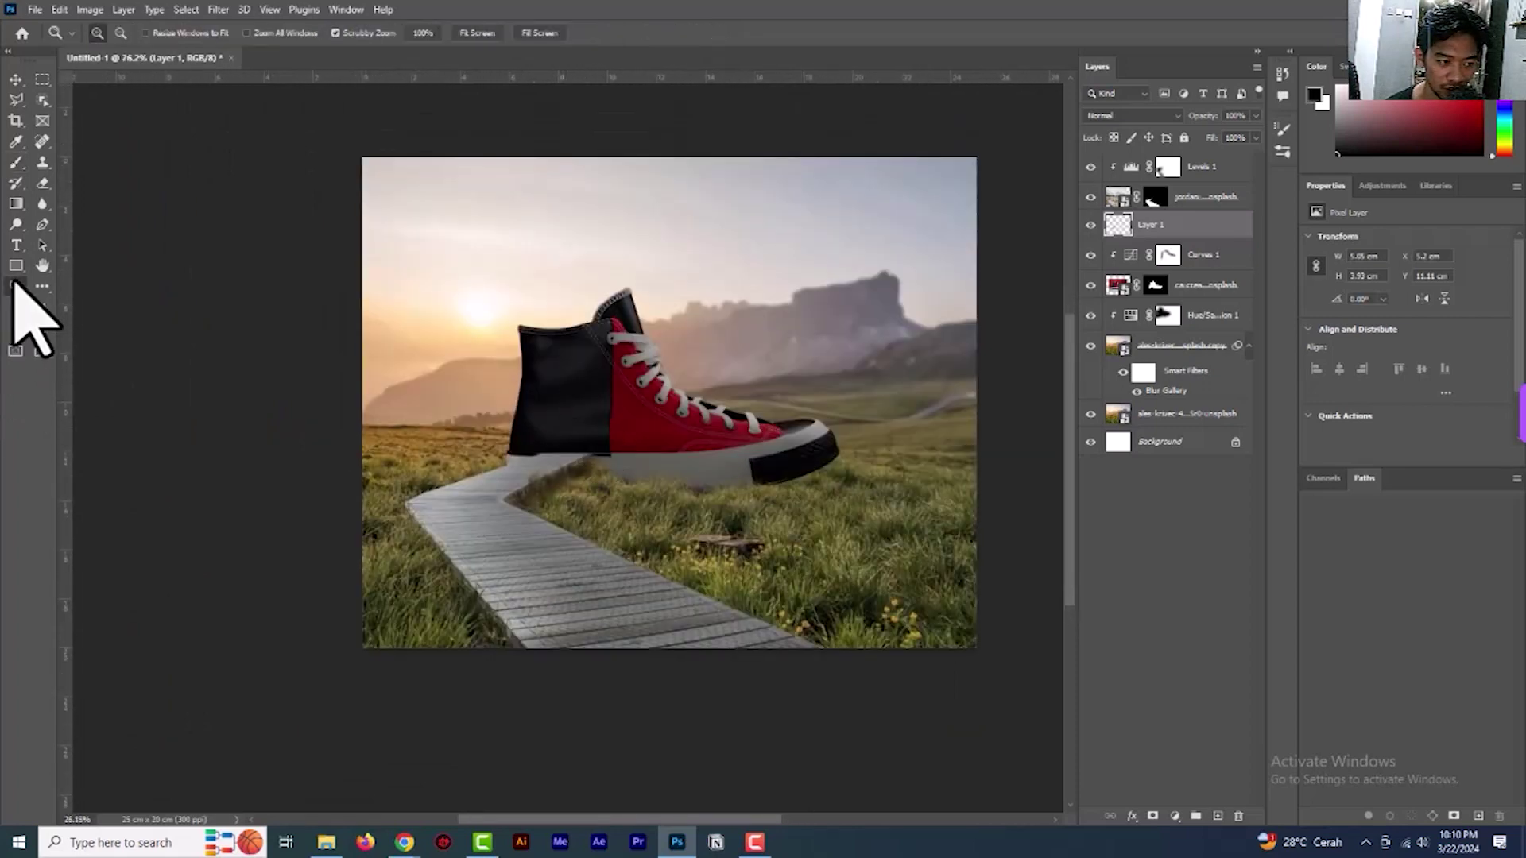
right_click(606, 442)
left_click(659, 462)
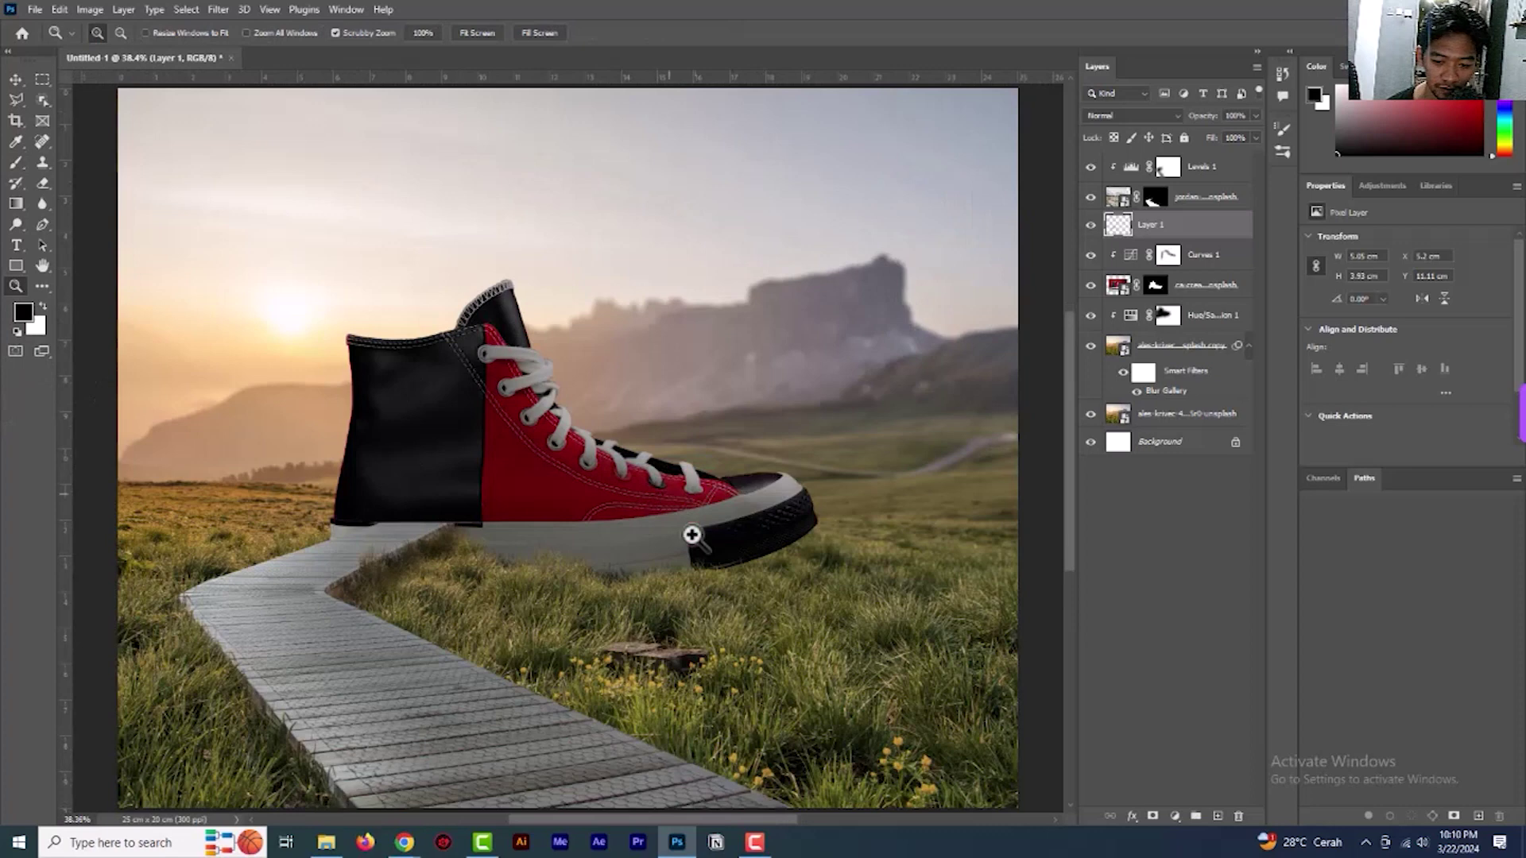
scroll(576, 616, "down", 2)
scroll(575, 615, "up", 1)
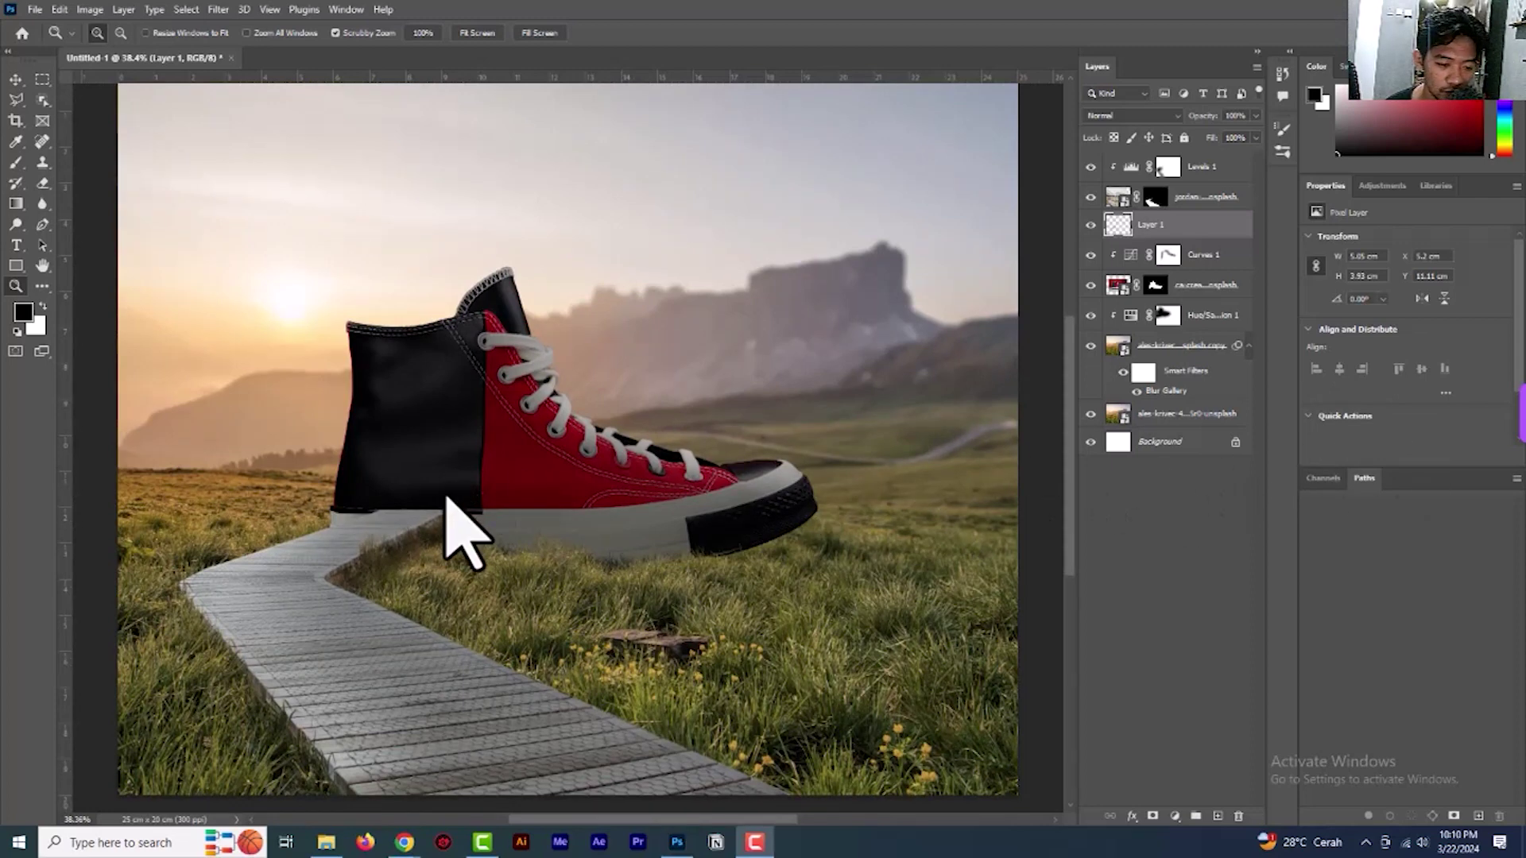
Place the yellow arched-door photo from the digital imaging shoe home folder into the composite and move its layer to the top
left_click(325, 842)
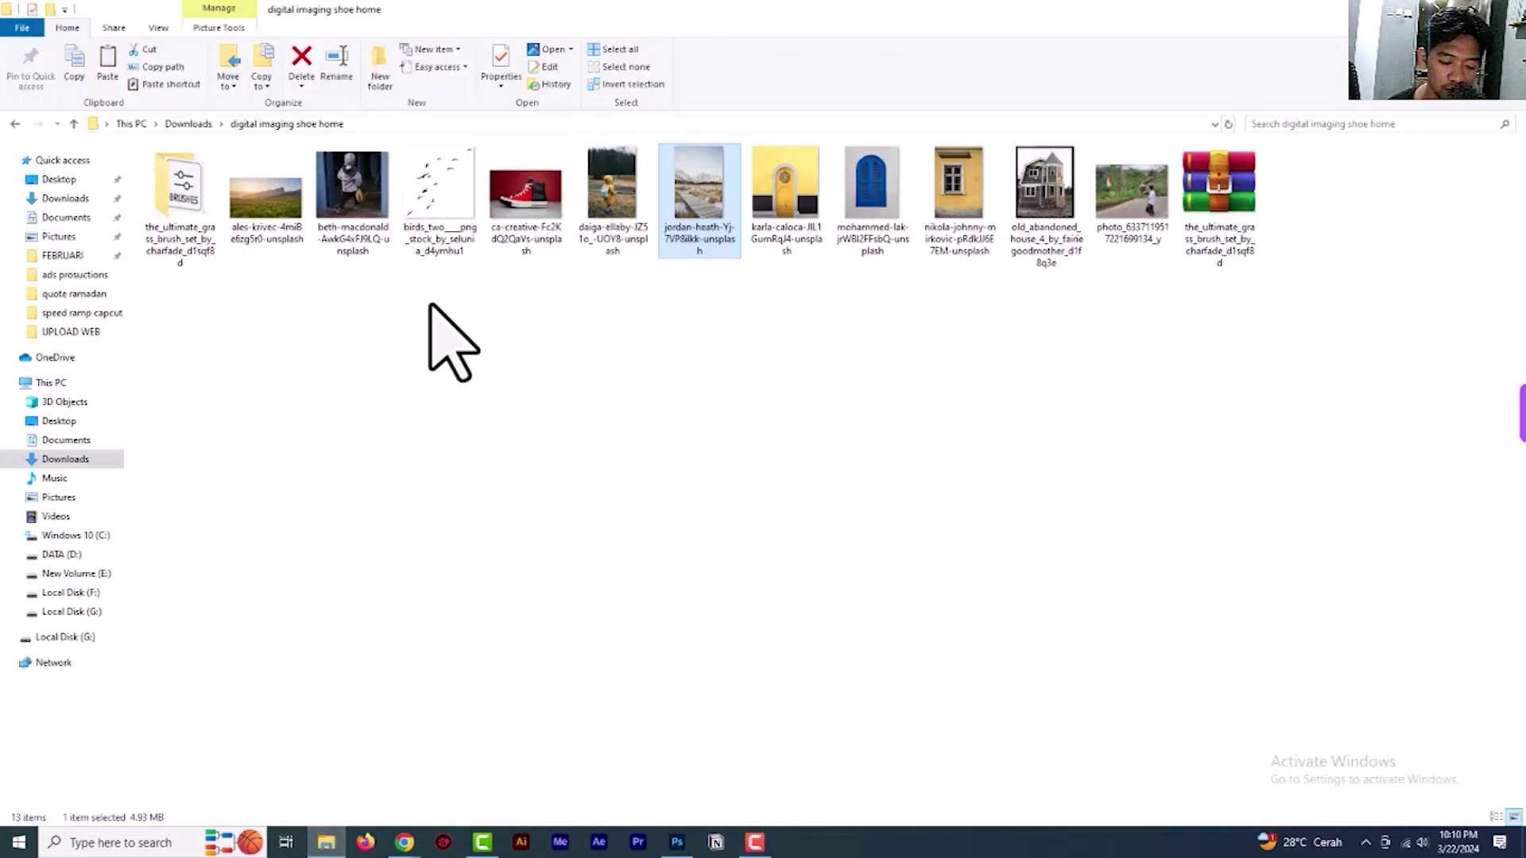
left_click(775, 207)
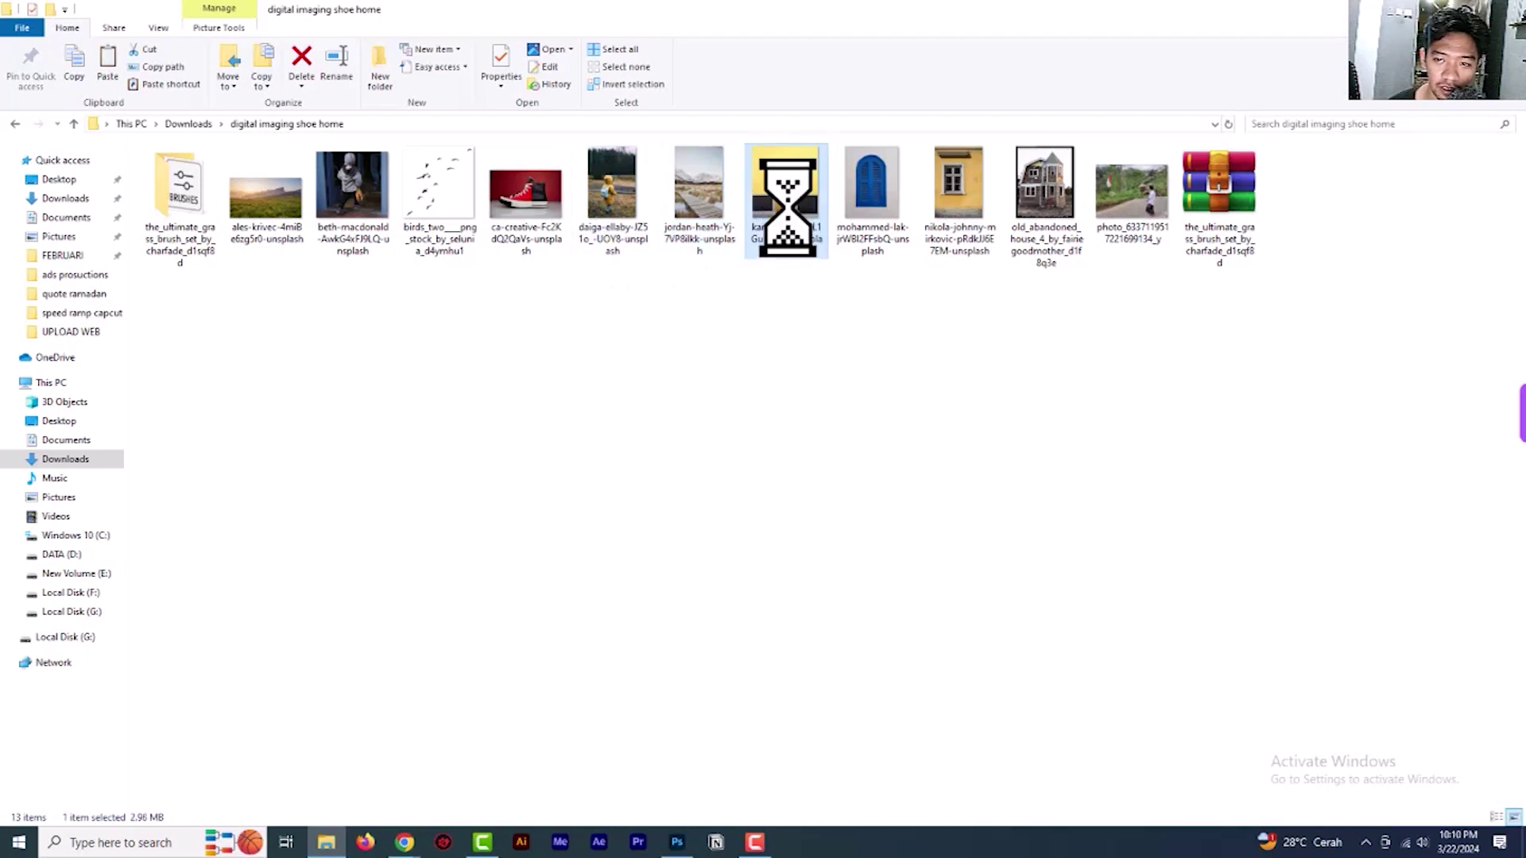
left_click_drag(789, 209, 592, 441)
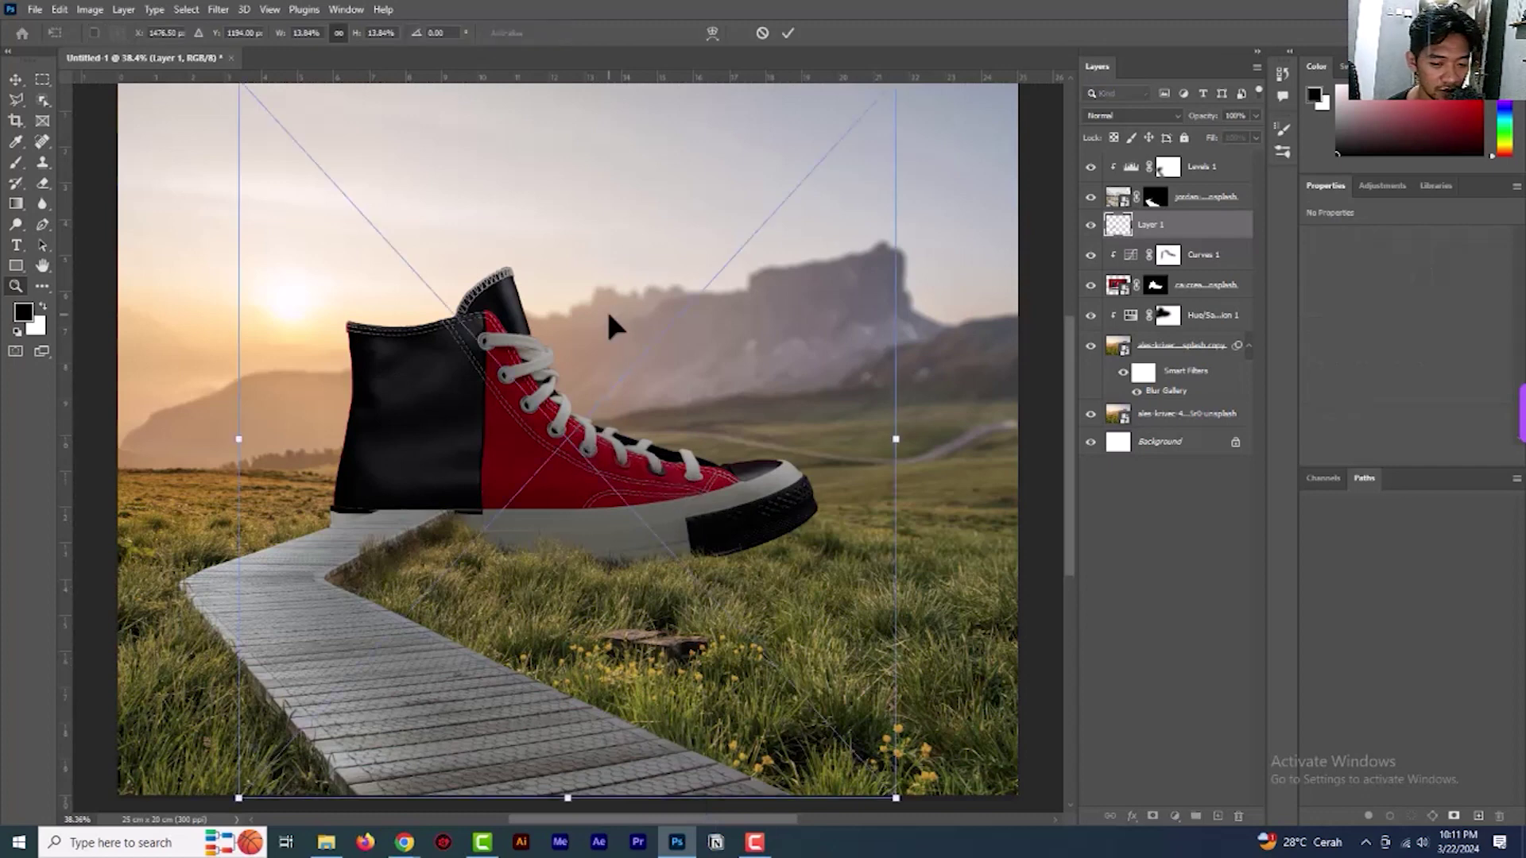
scroll(605, 307, "down", 2)
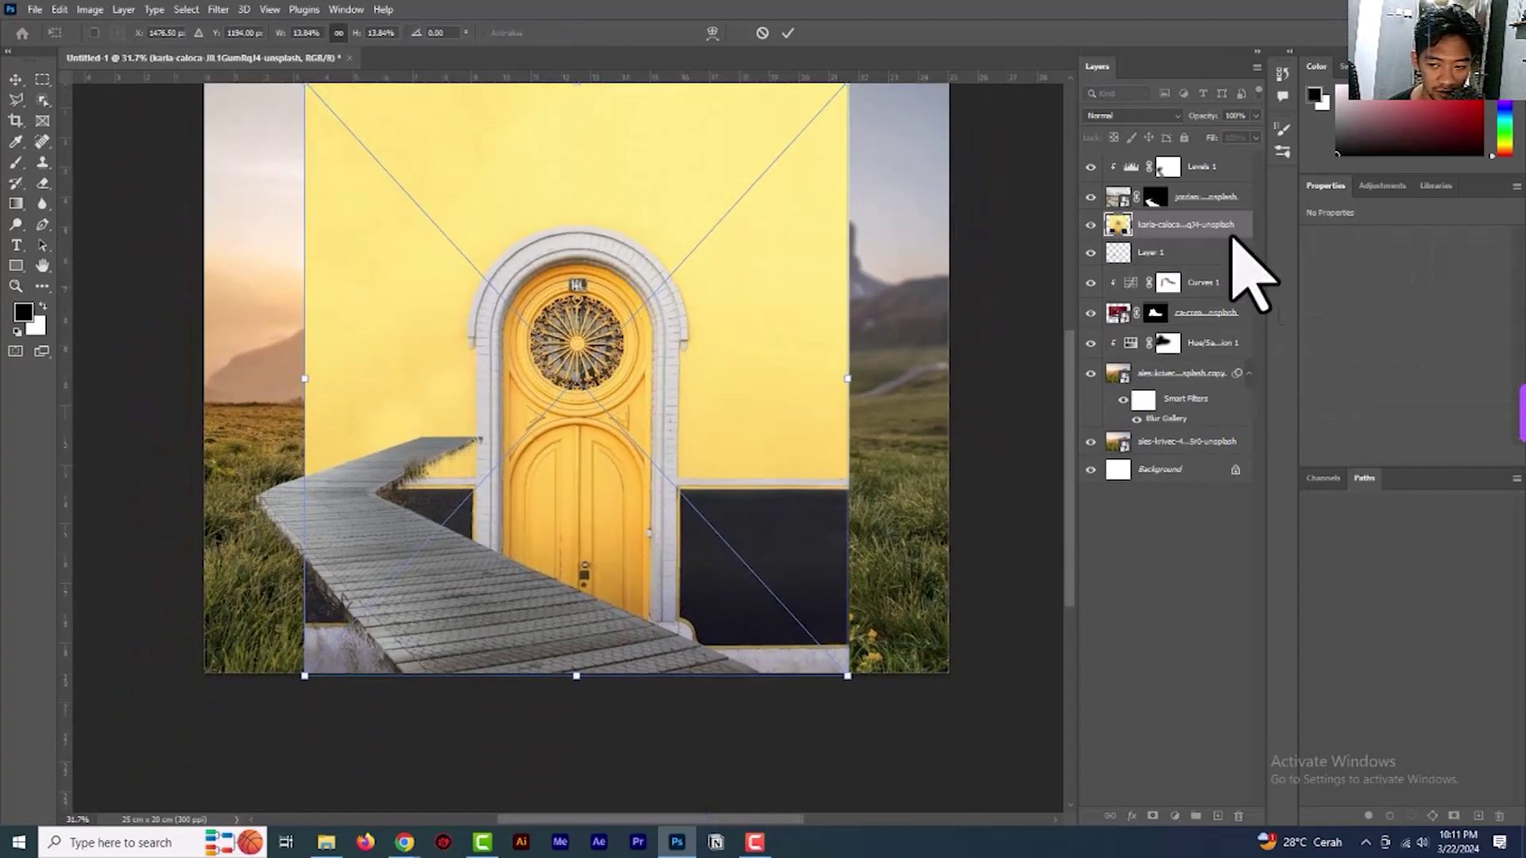
left_click_drag(1181, 222, 1190, 149)
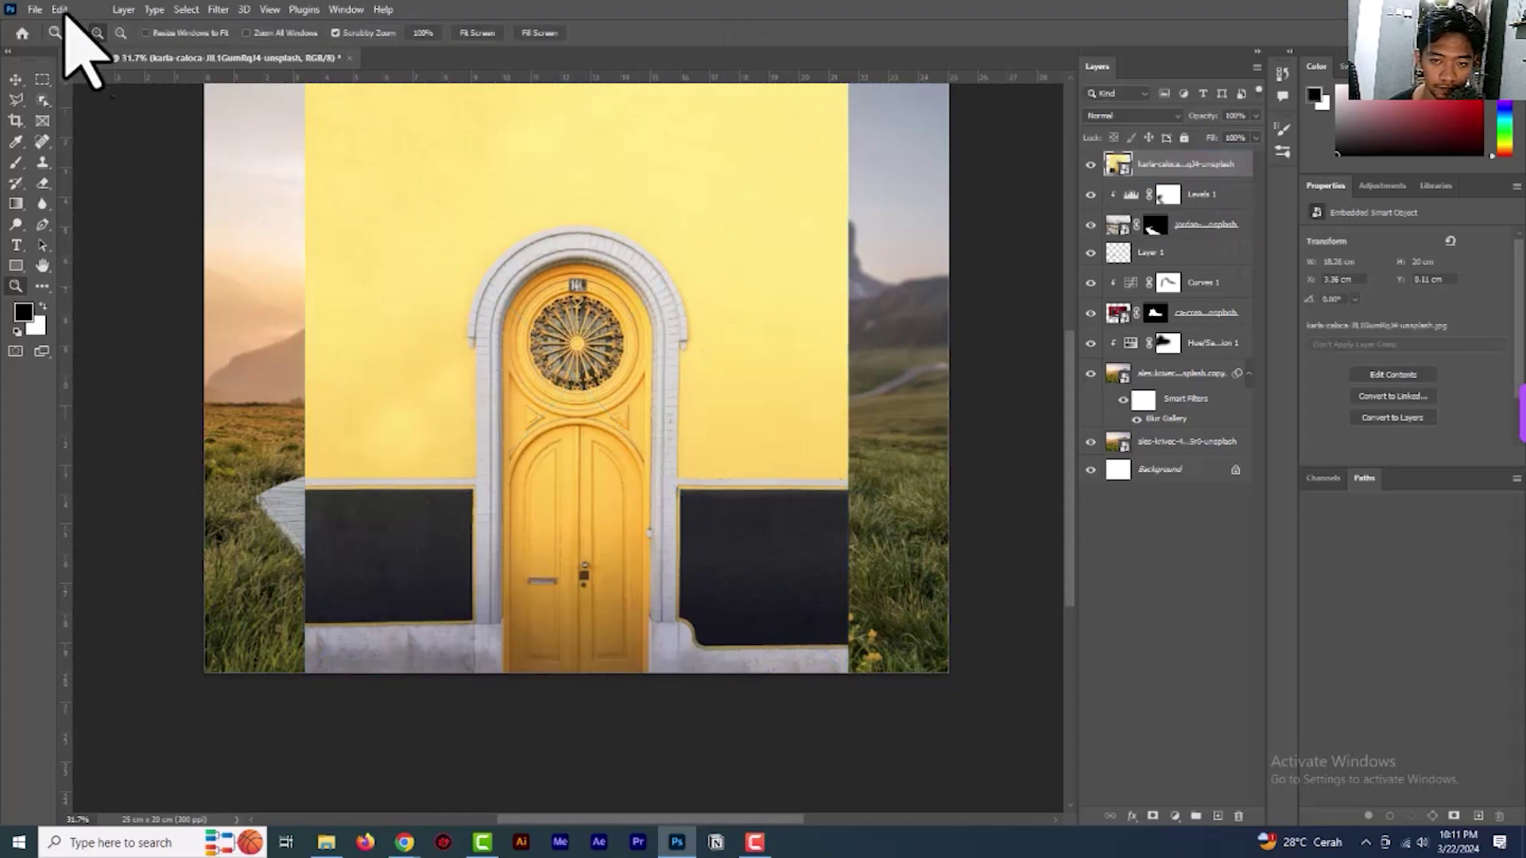
Scale the door photo down proportionally to about 12.7 × 13.9 cm
left_click(15, 80)
scroll(819, 168, "down", 3)
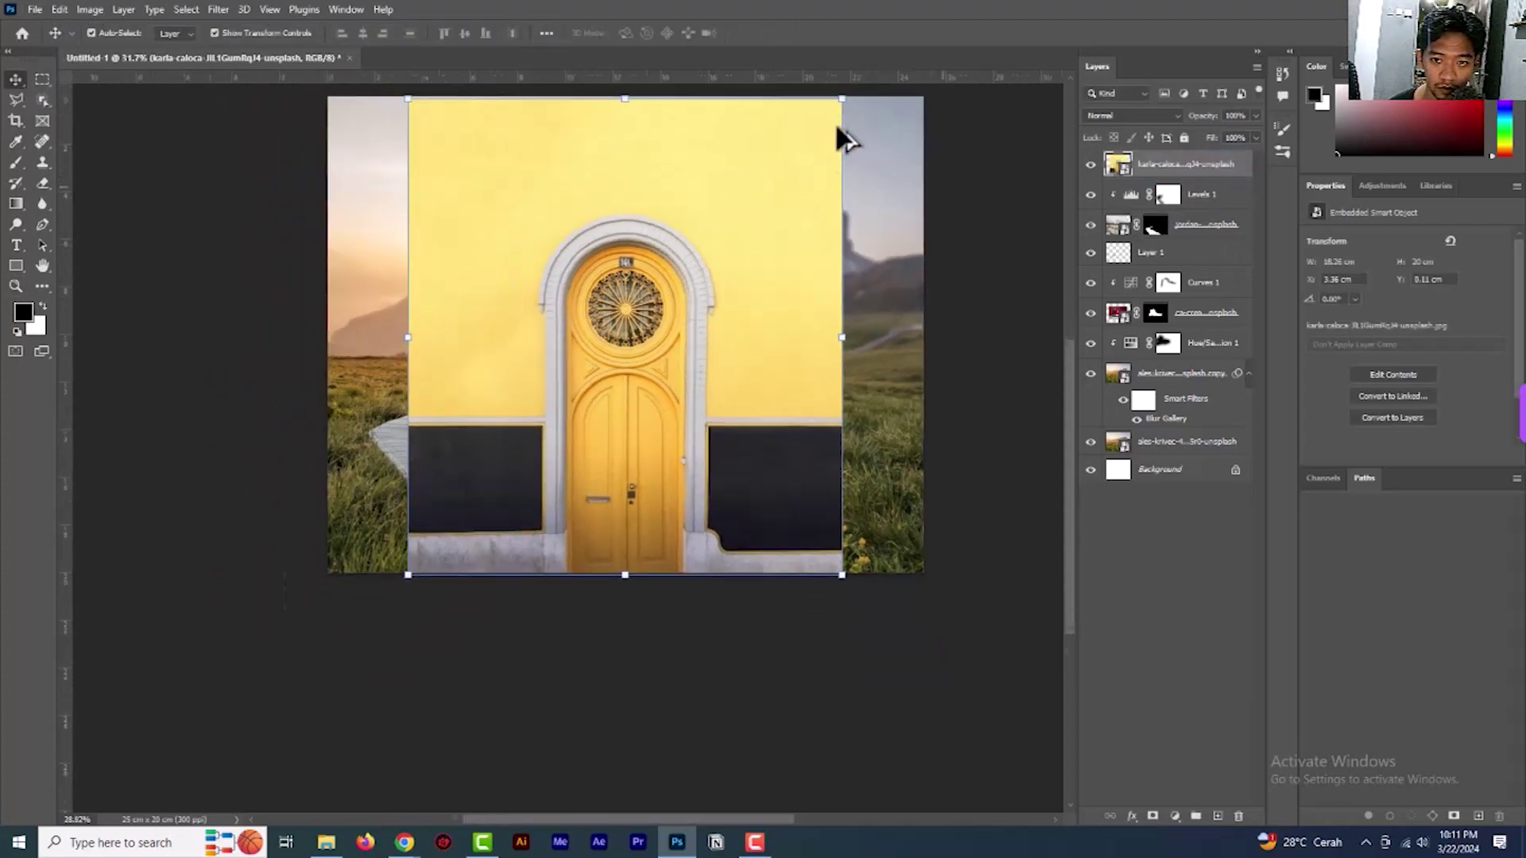
left_click_drag(838, 111, 736, 236)
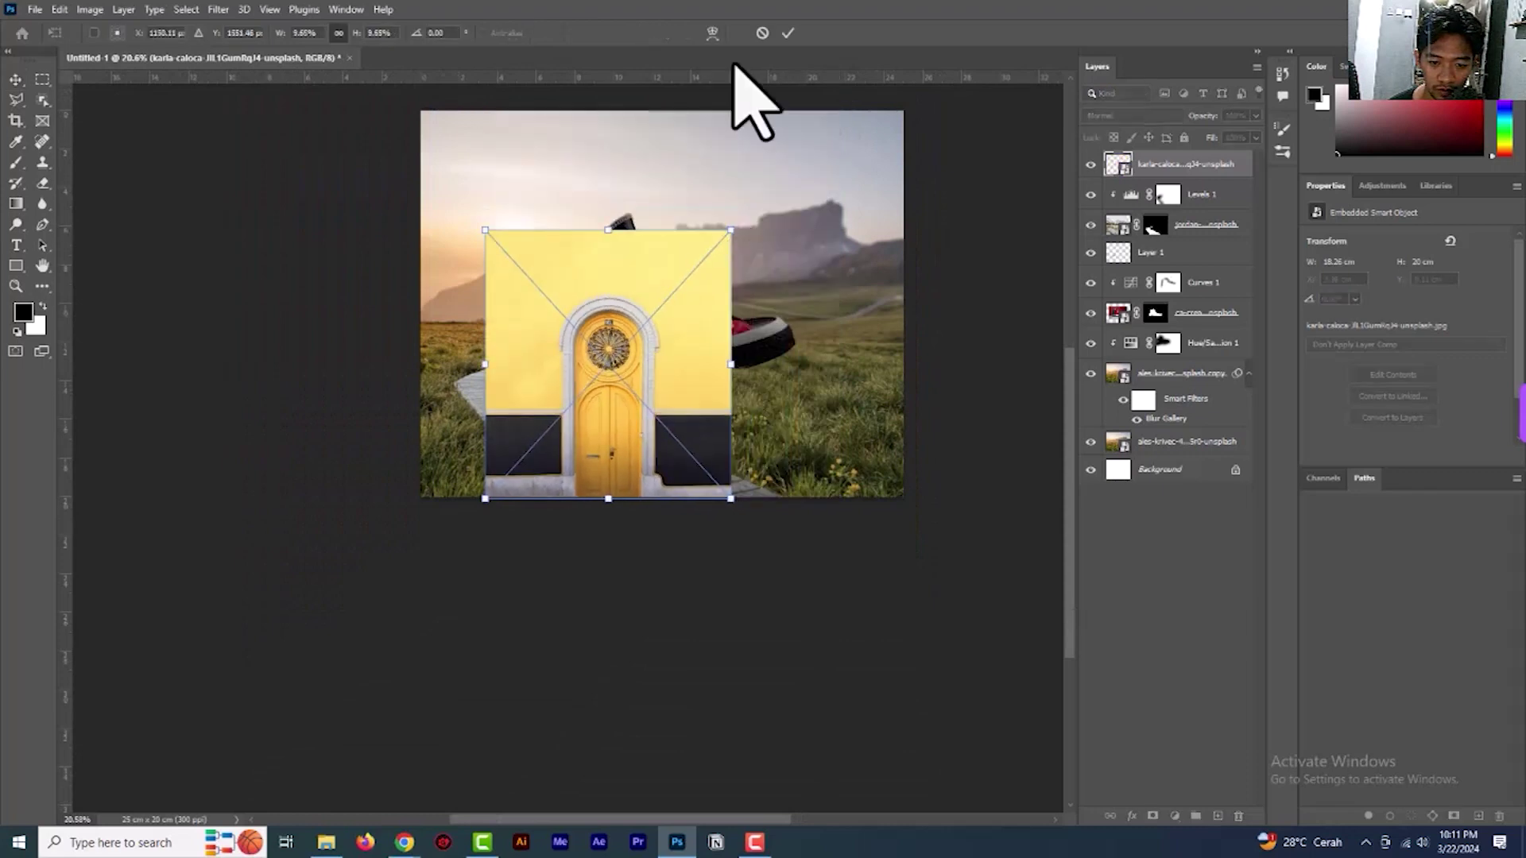
left_click(787, 33)
scroll(646, 384, "up", 5)
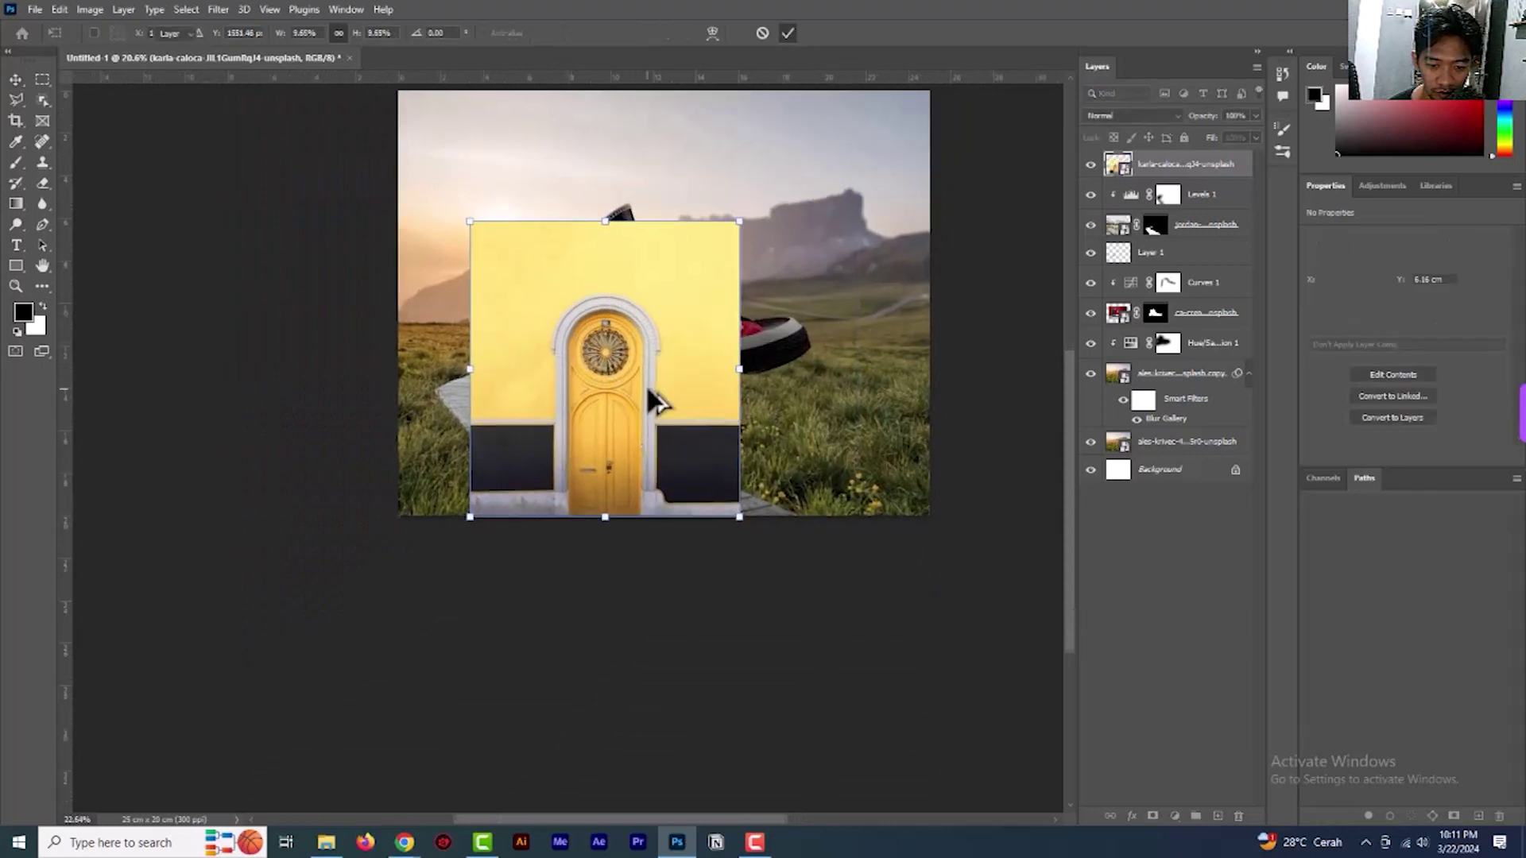
scroll(584, 288, "up", 1)
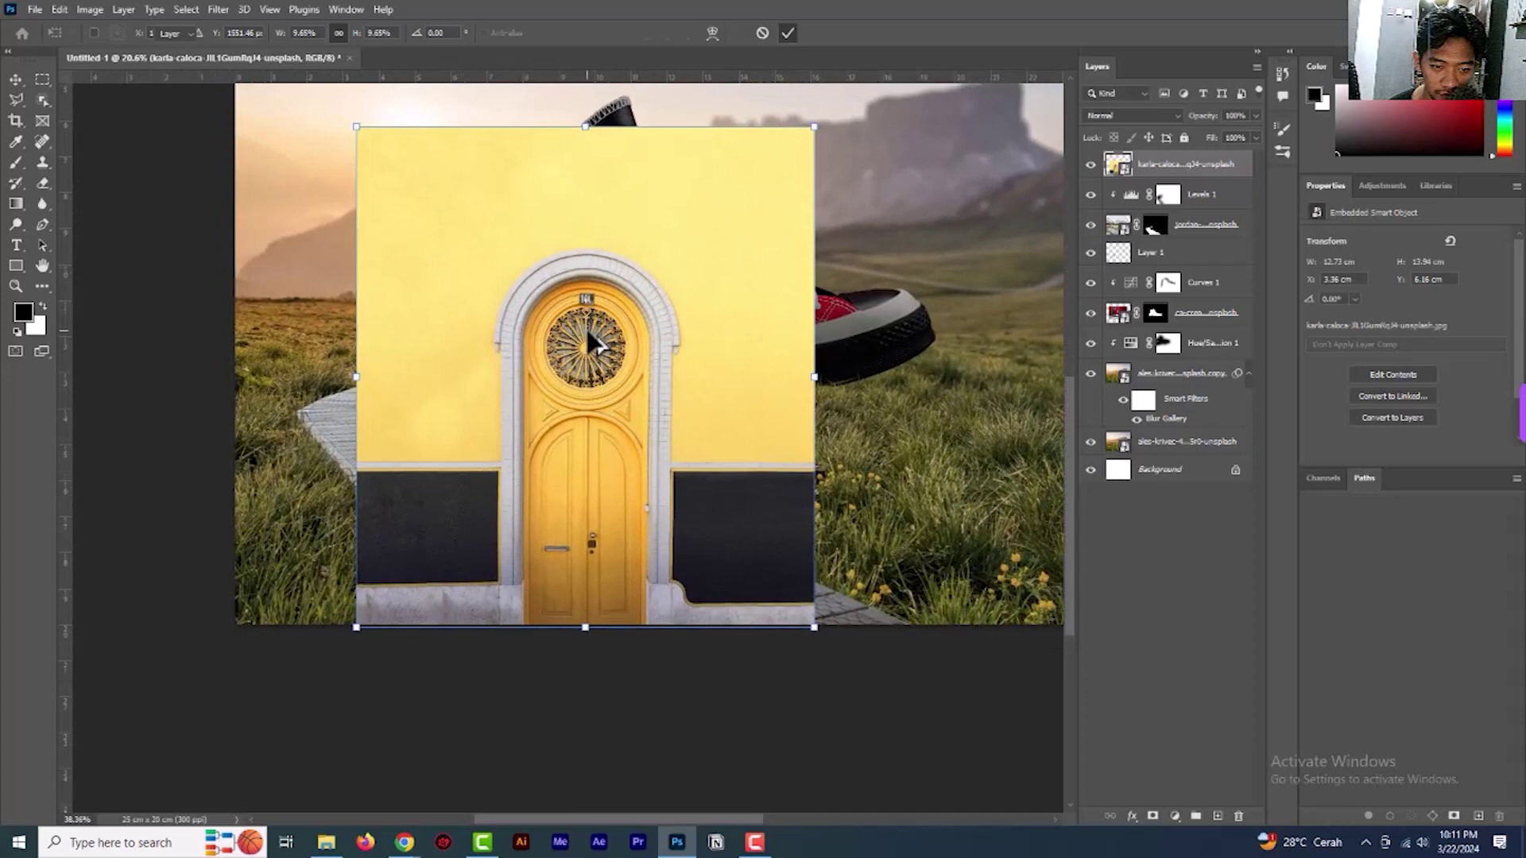
Apply the door photo's scaling and activate the Pen tool for outlining the arched door frame
left_click(39, 226)
scroll(397, 443, "down", 1)
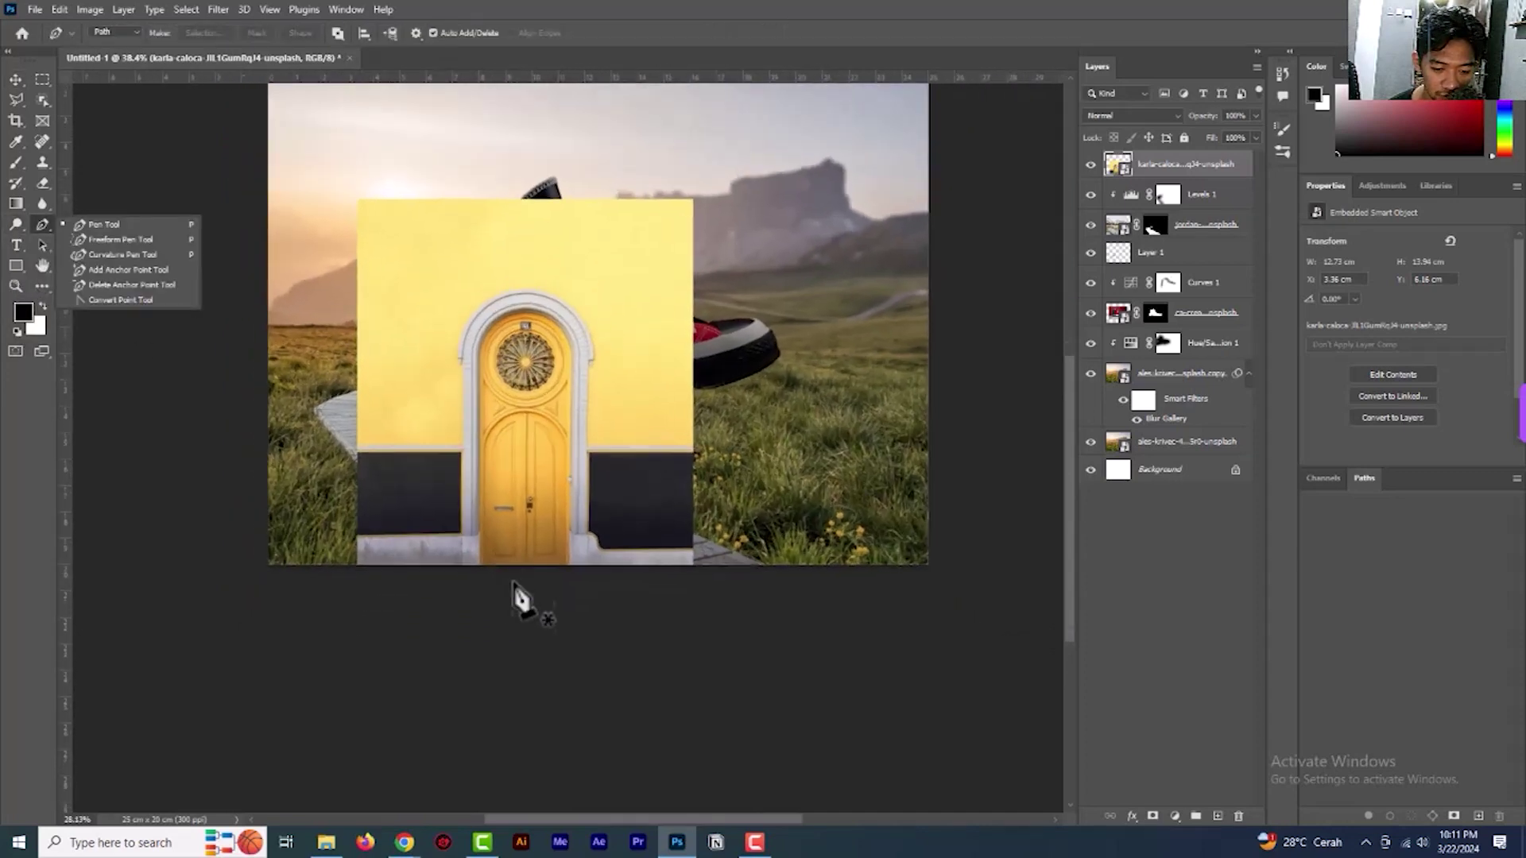
scroll(476, 620, "up", 2)
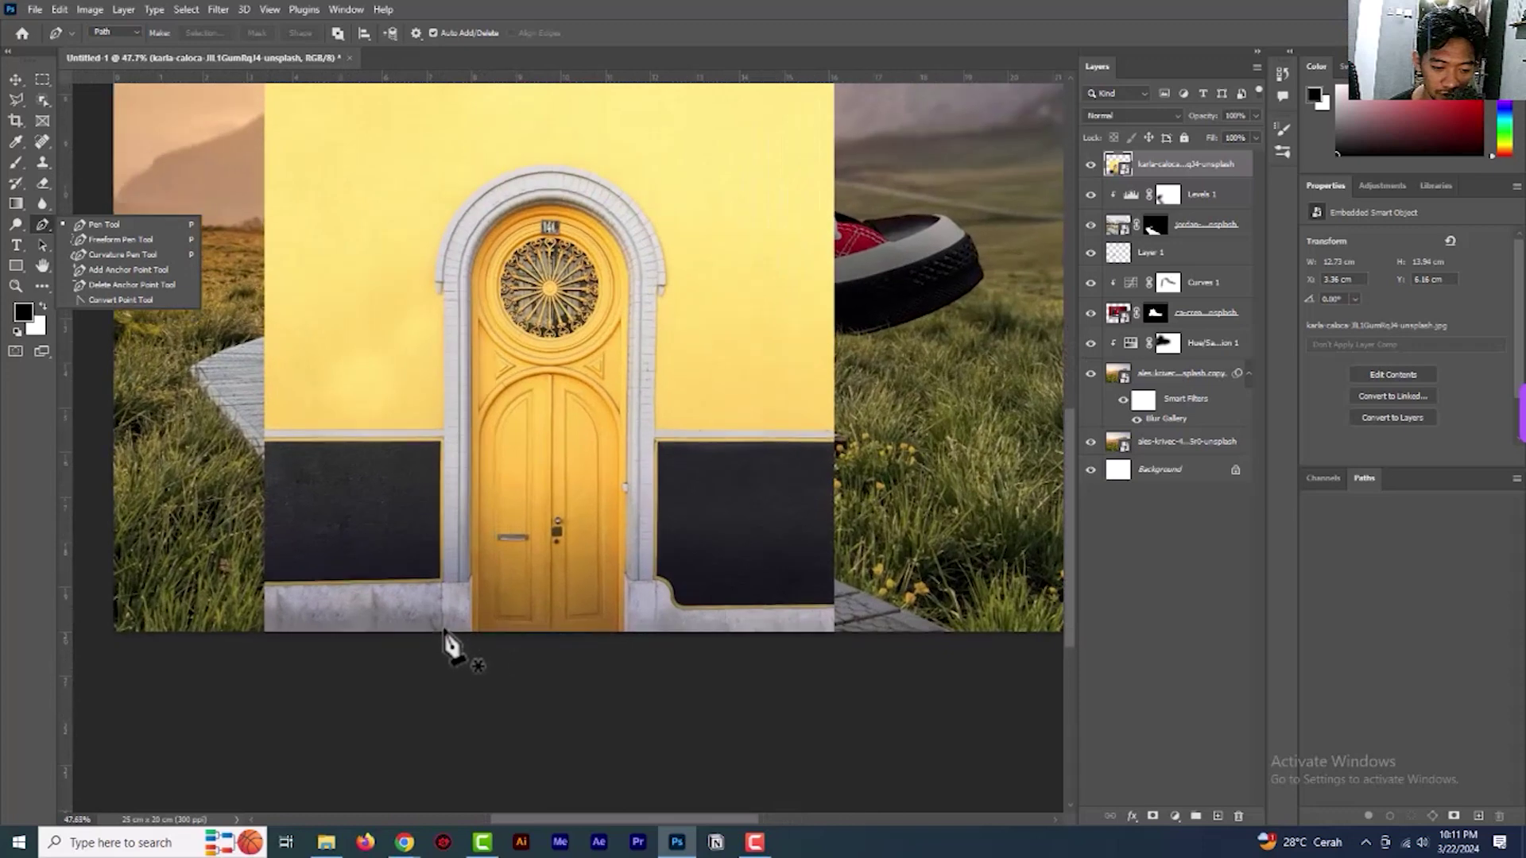
left_click(438, 307)
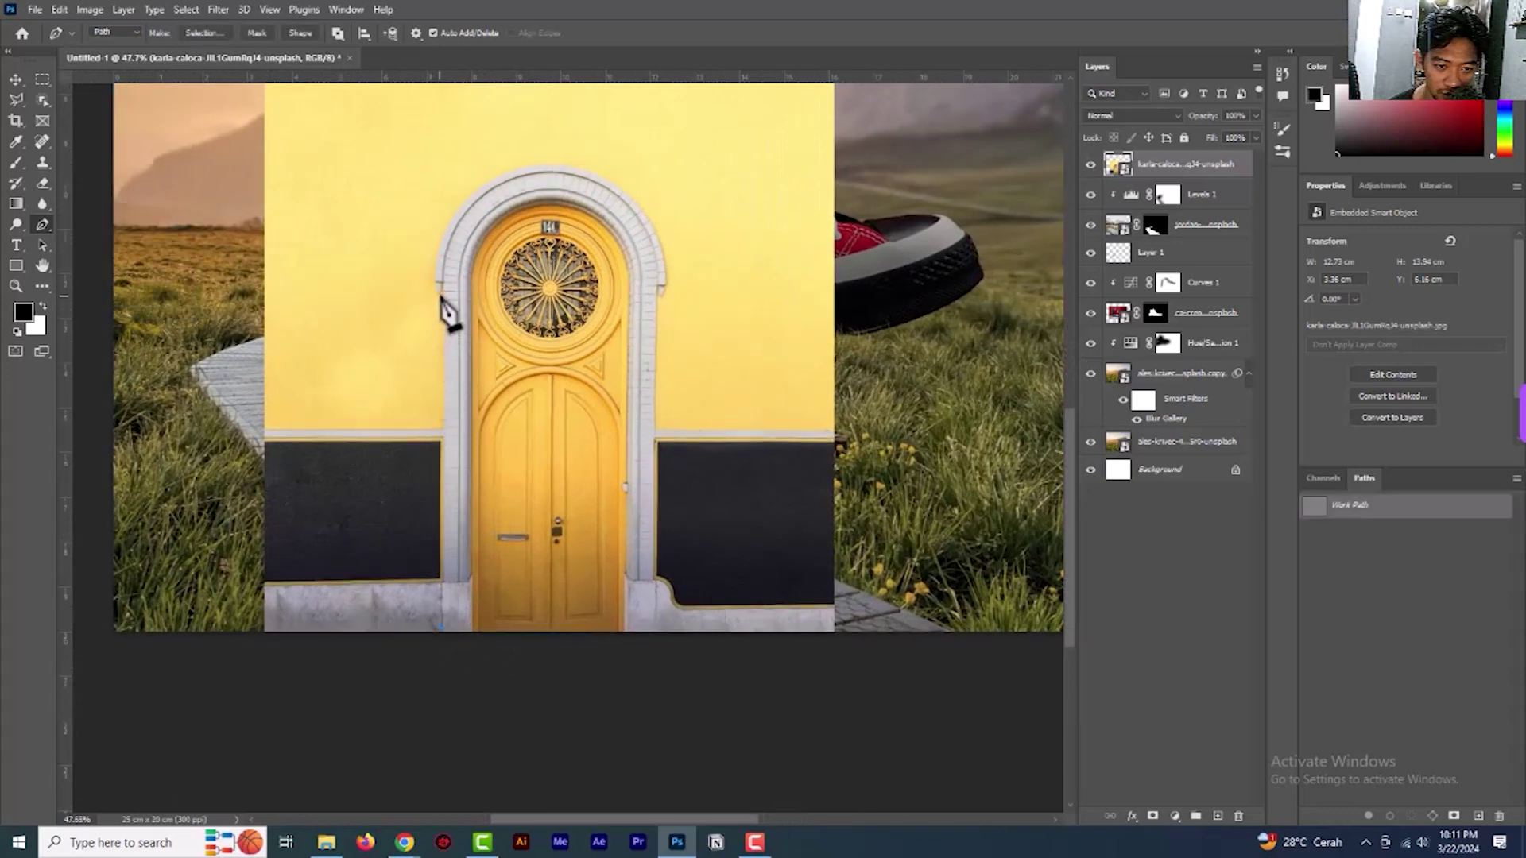
scroll(445, 310, "up", 4)
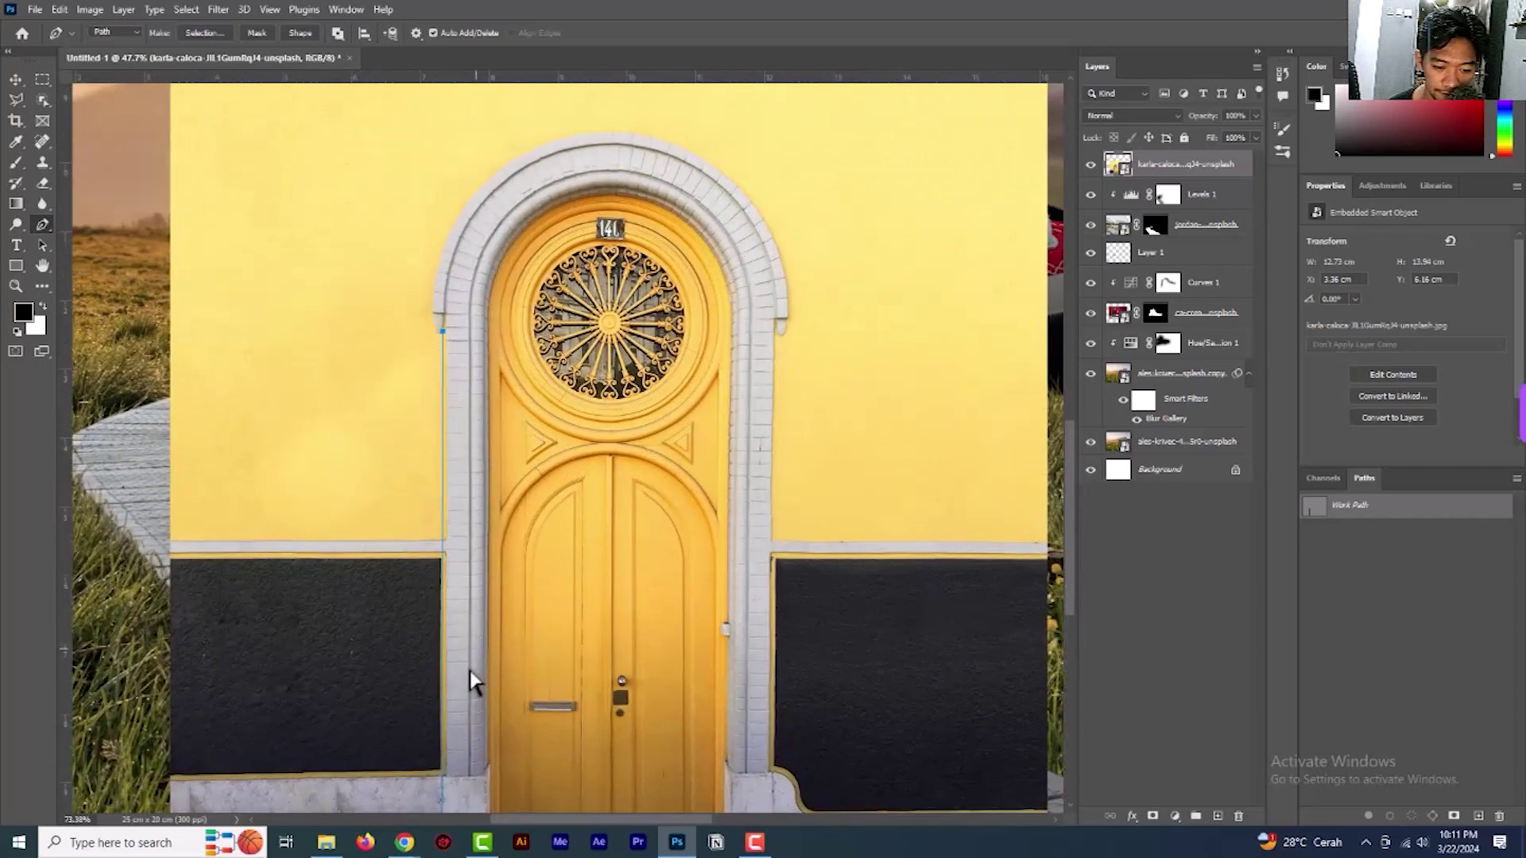
scroll(468, 791, "down", 3)
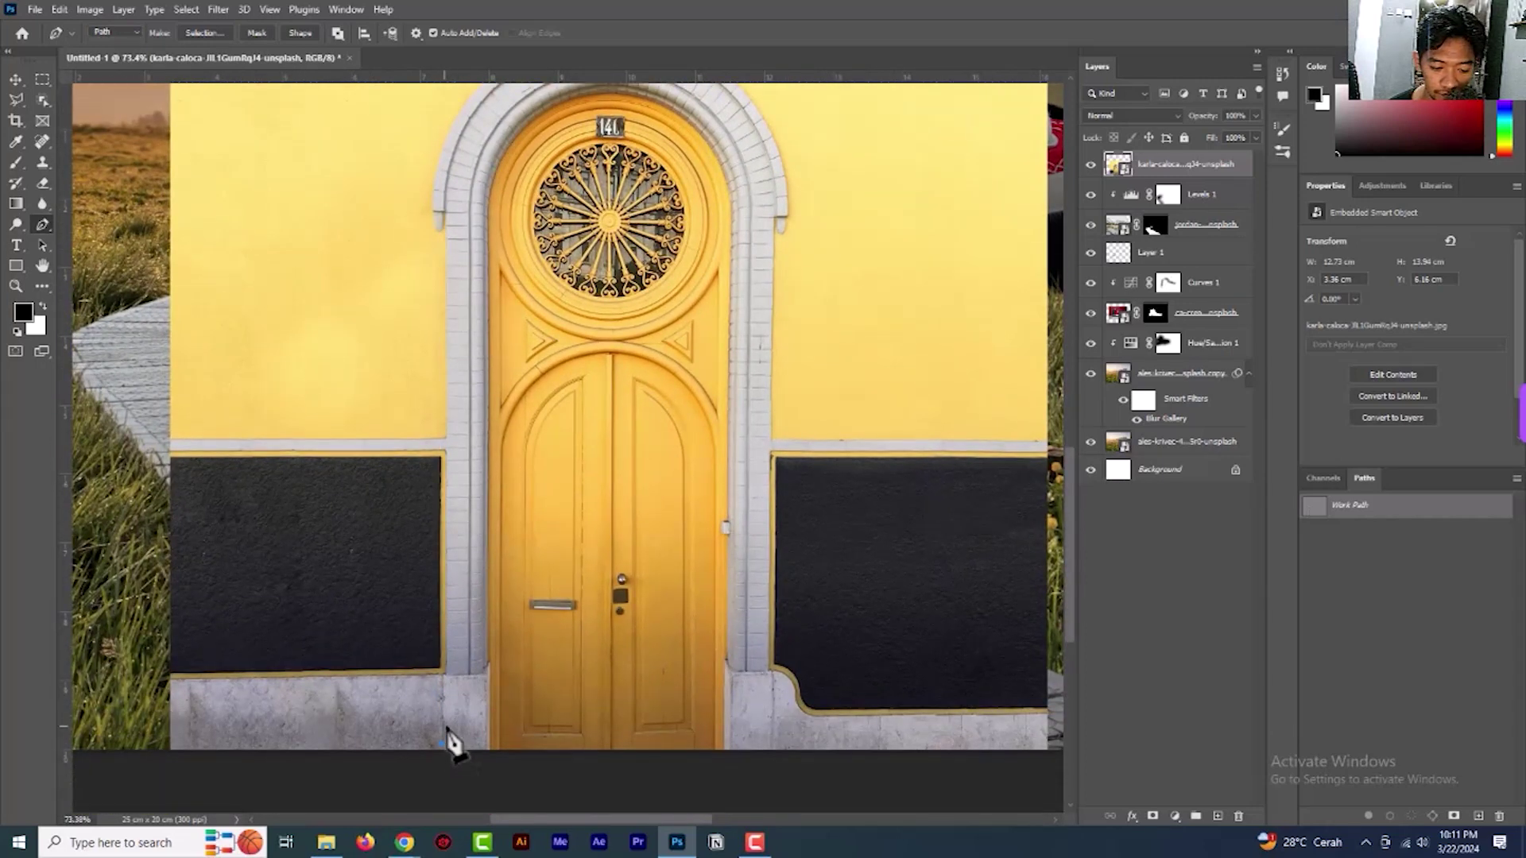
key("ctrl+z")
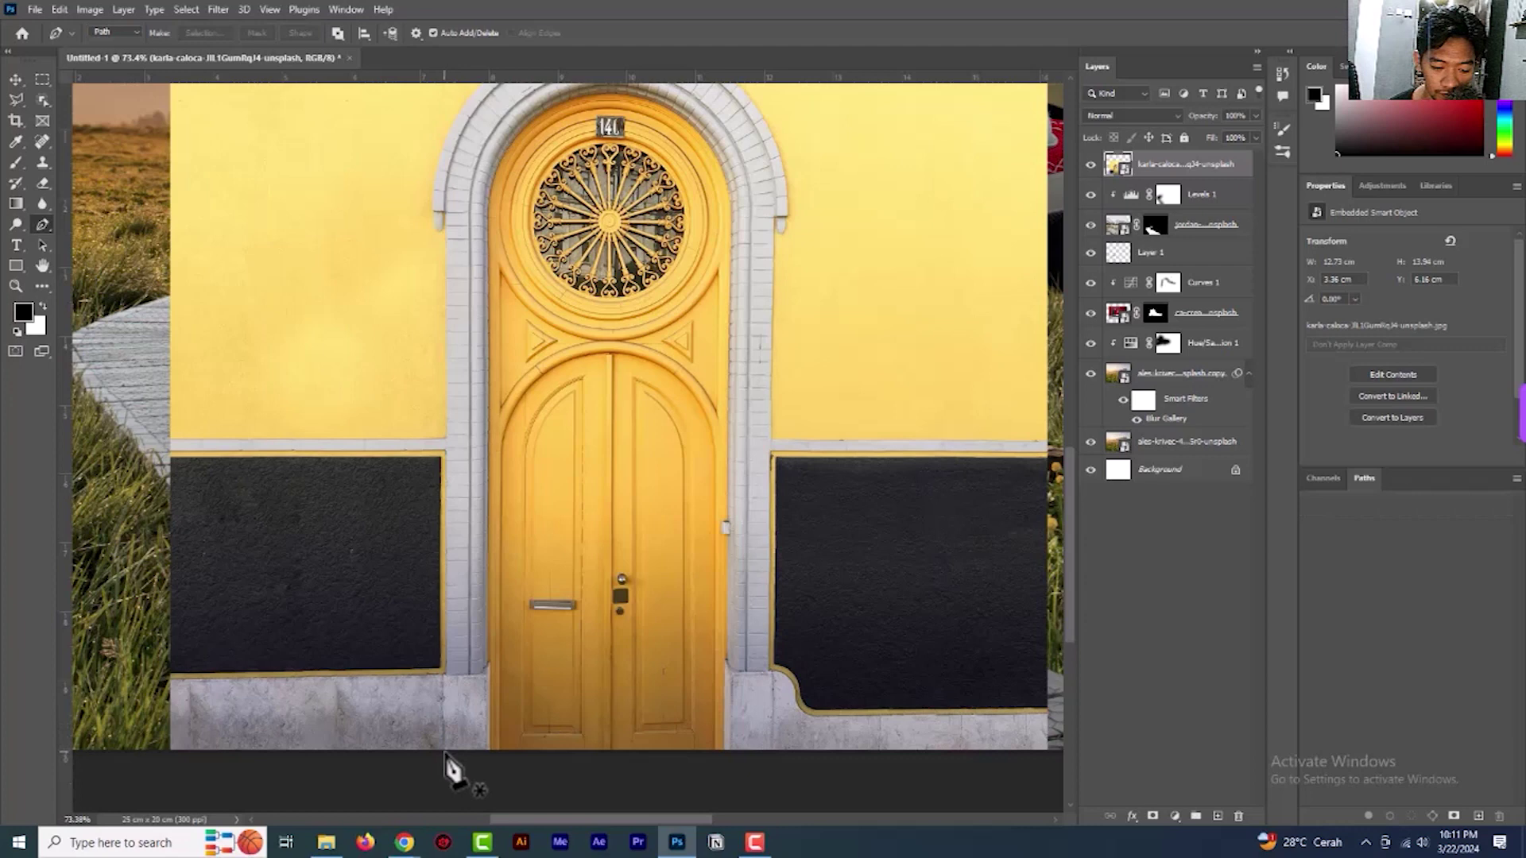
Trace the arched door's outer stone frame with the Pen tool, from the left base over the arch to the right base and below the photo's edge
left_click(446, 672)
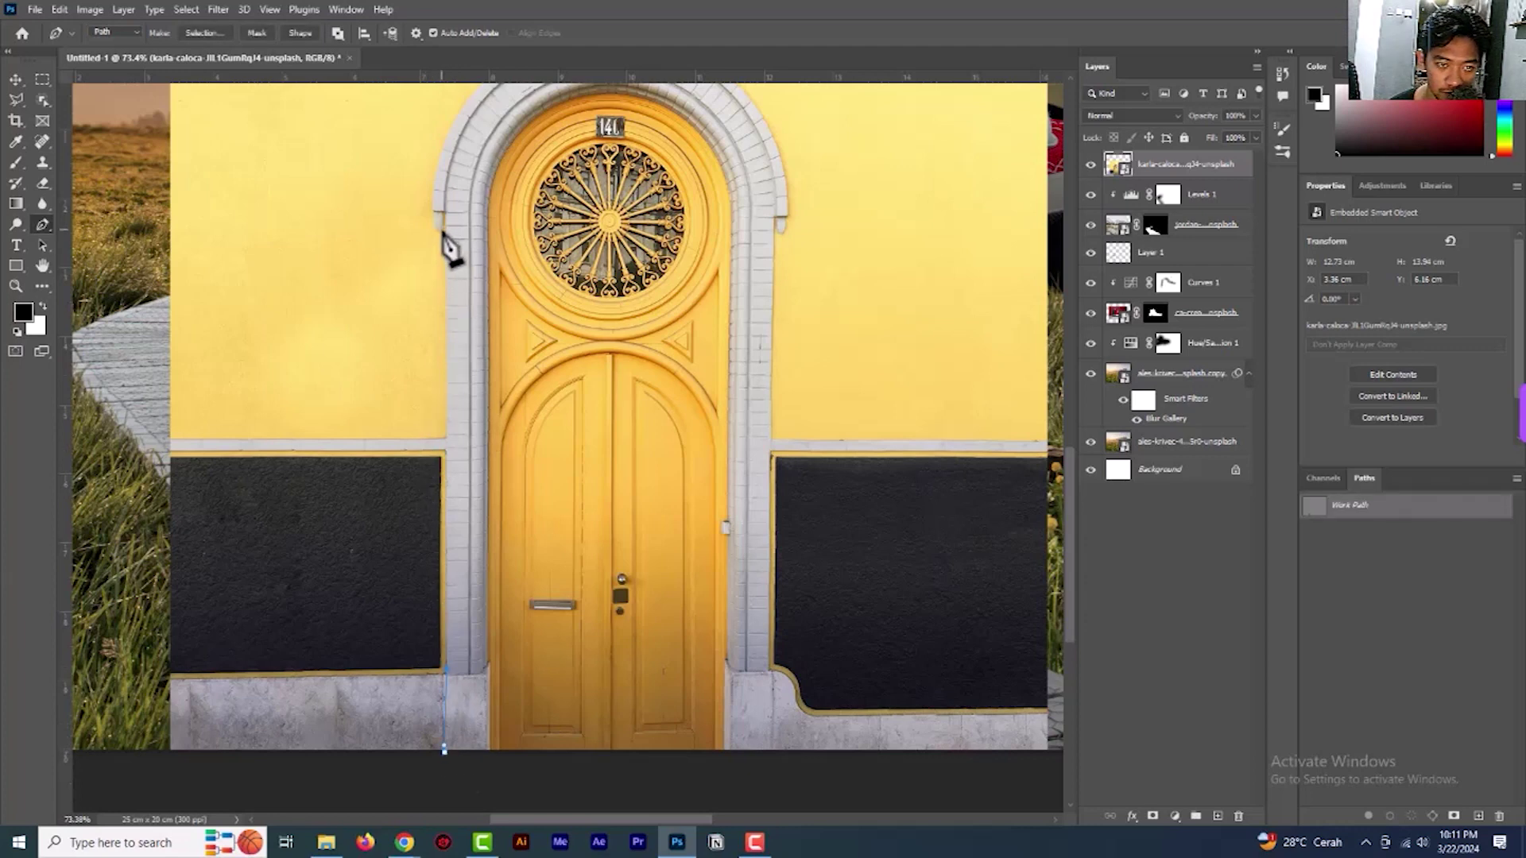
scroll(461, 254, "up", 2)
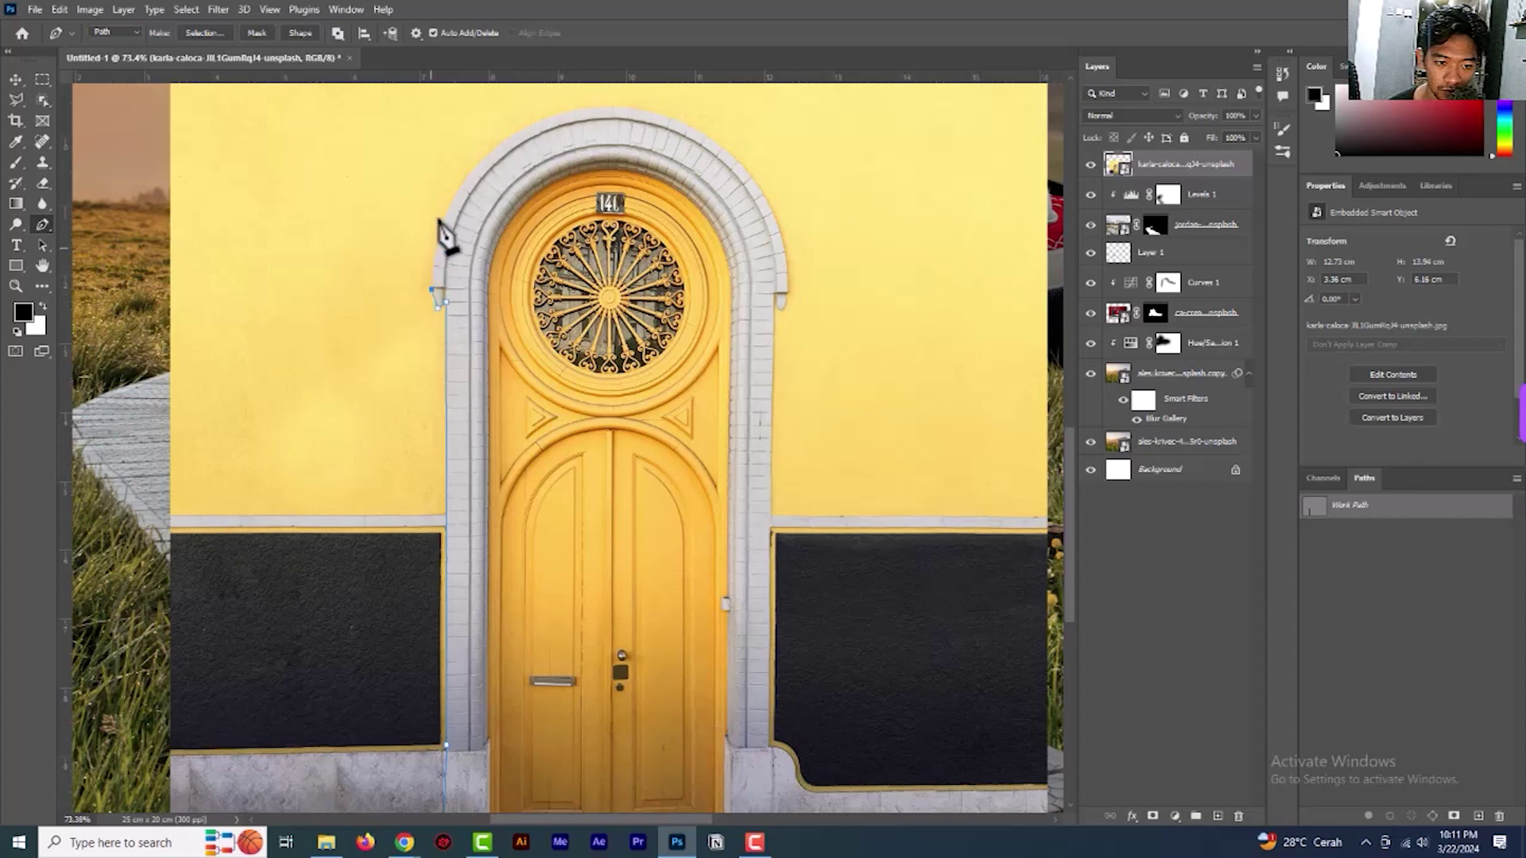
left_click_drag(614, 106, 798, 326)
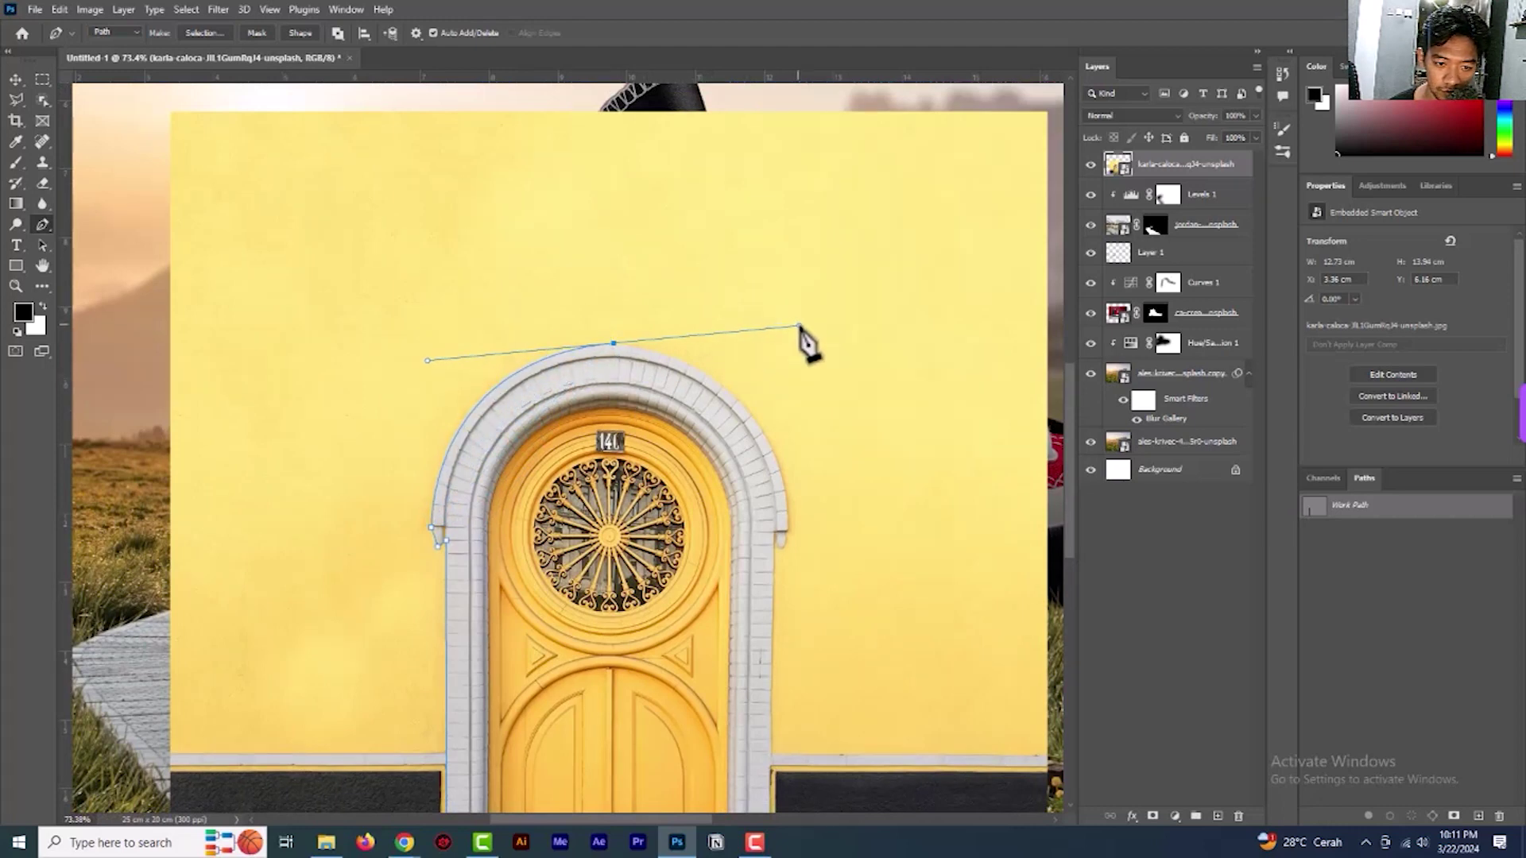
left_click(614, 346, "alt")
left_click_drag(787, 528, 796, 714)
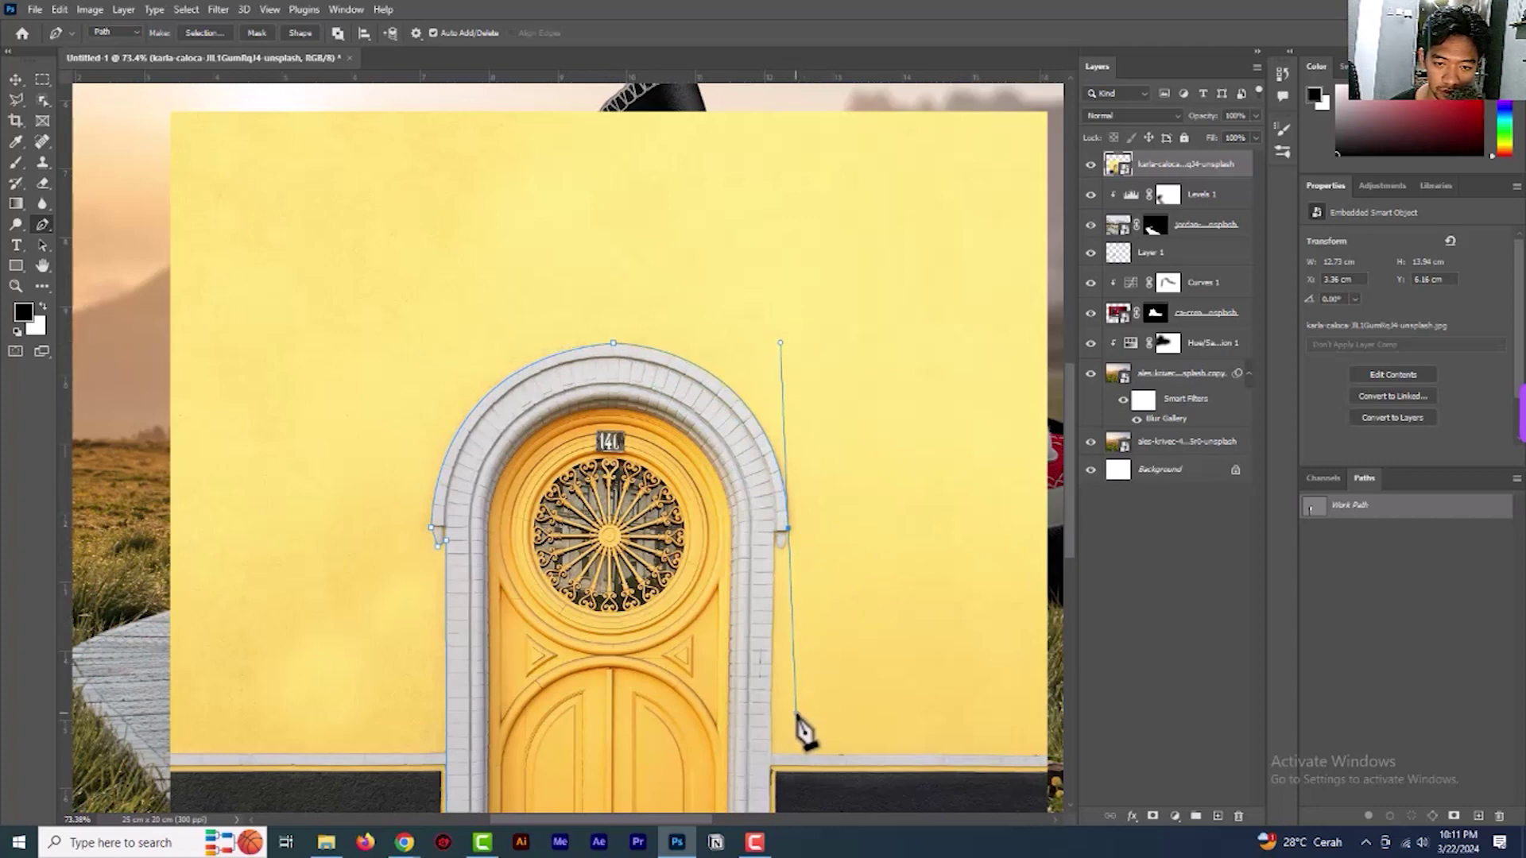
left_click(787, 529, "alt")
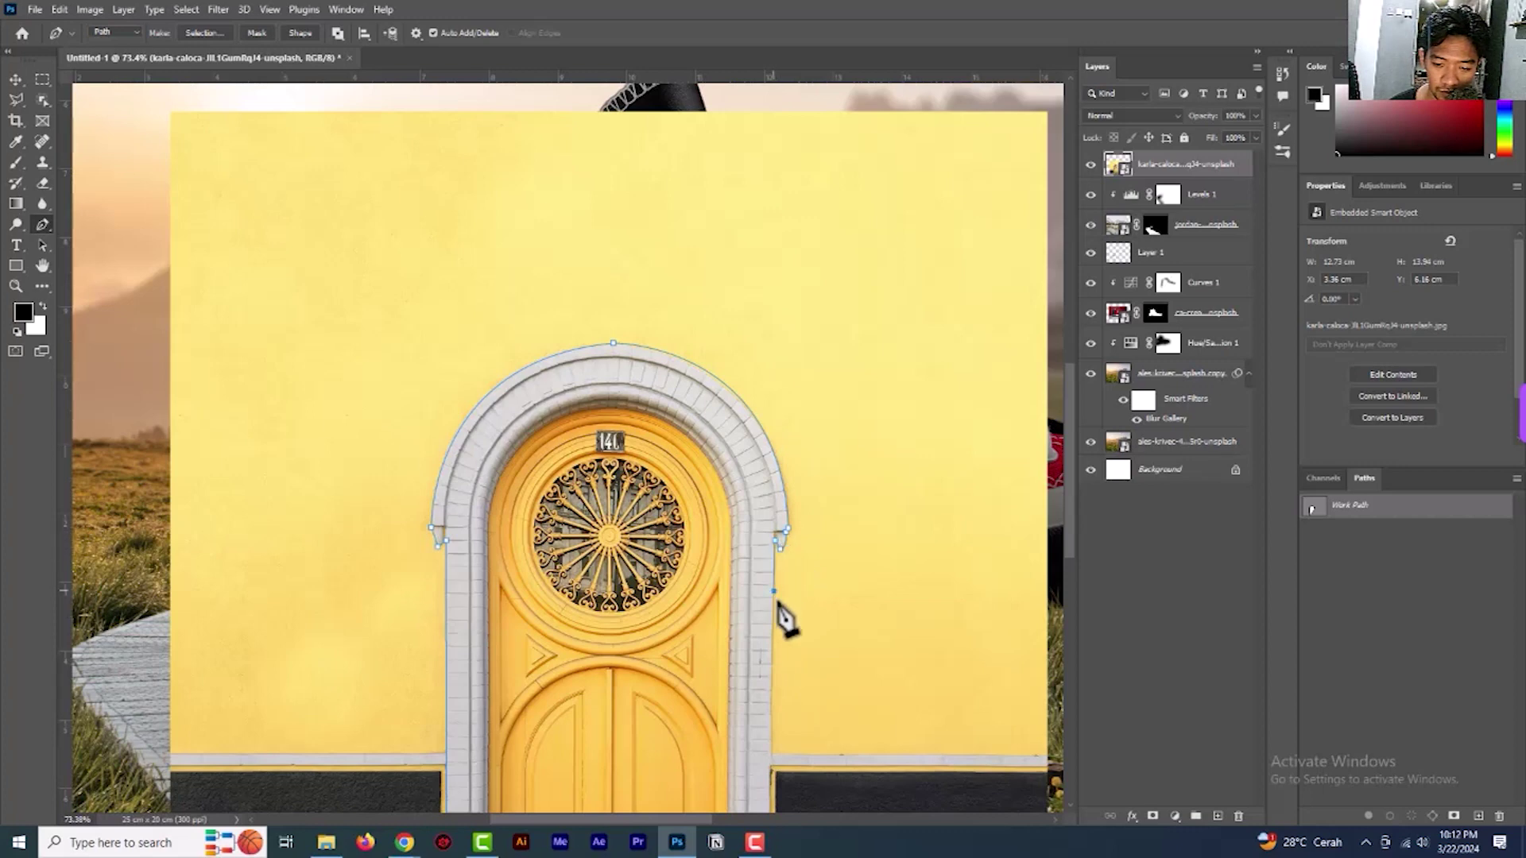
scroll(787, 620, "down", 5)
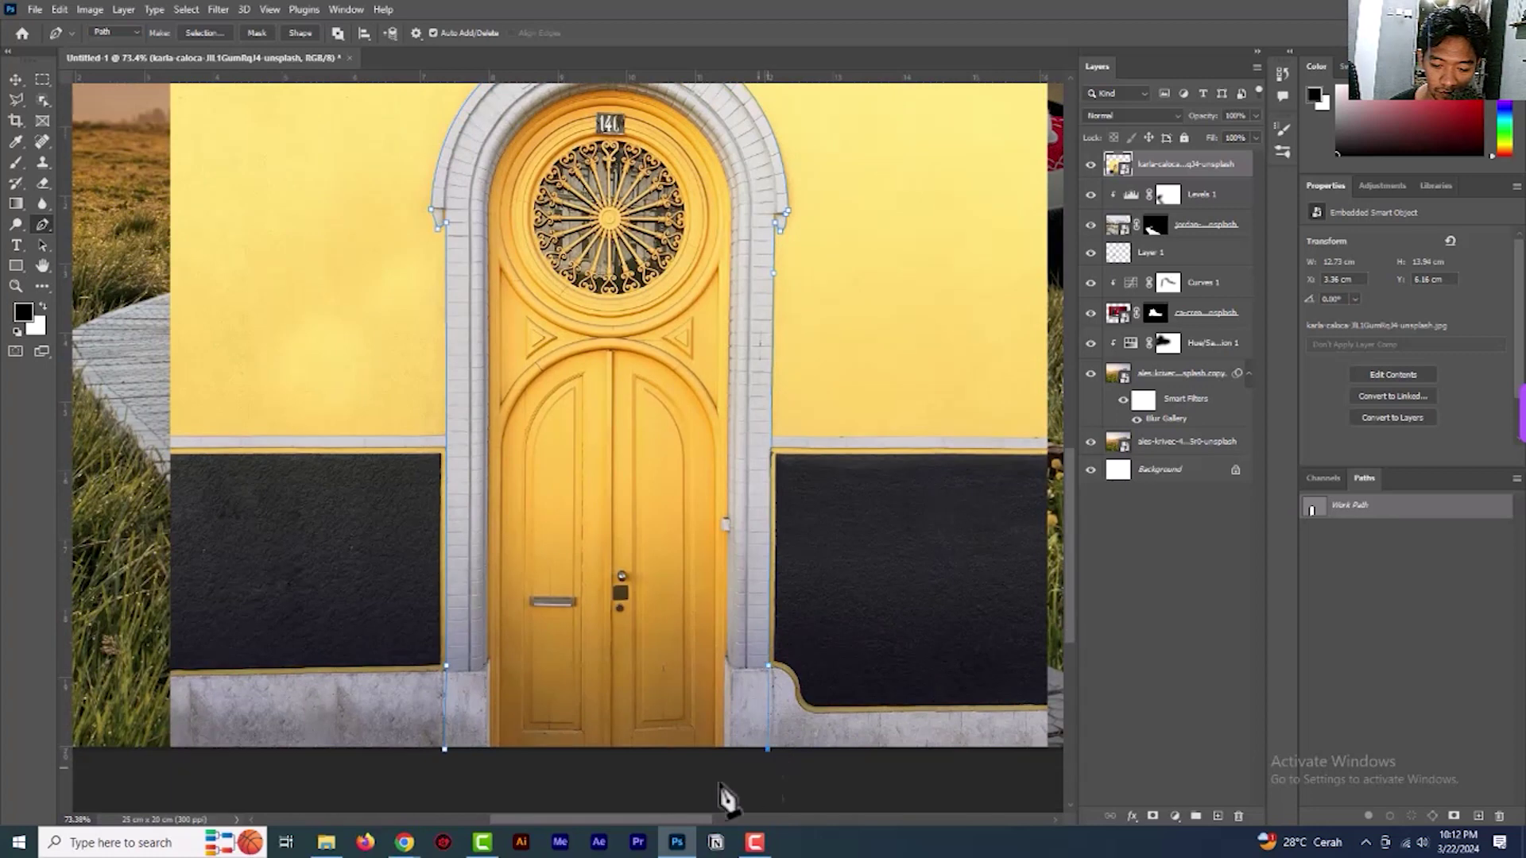
left_click_drag(480, 787, 465, 779)
Convert the door path into a new anti-aliased selection with 0 px feather and mask the door photo layer with it
right_click(446, 752)
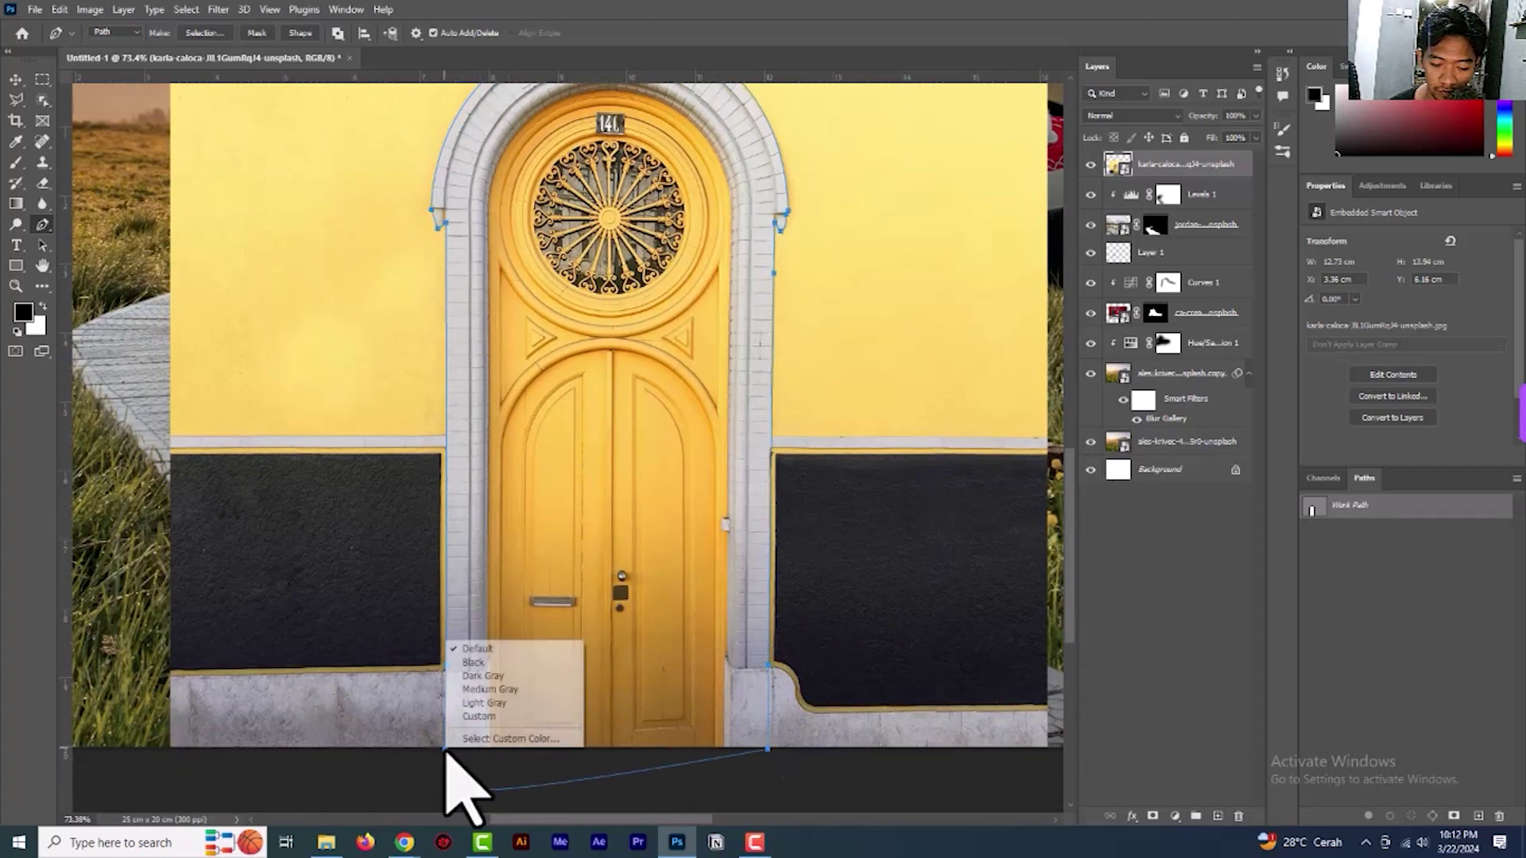
right_click(445, 460)
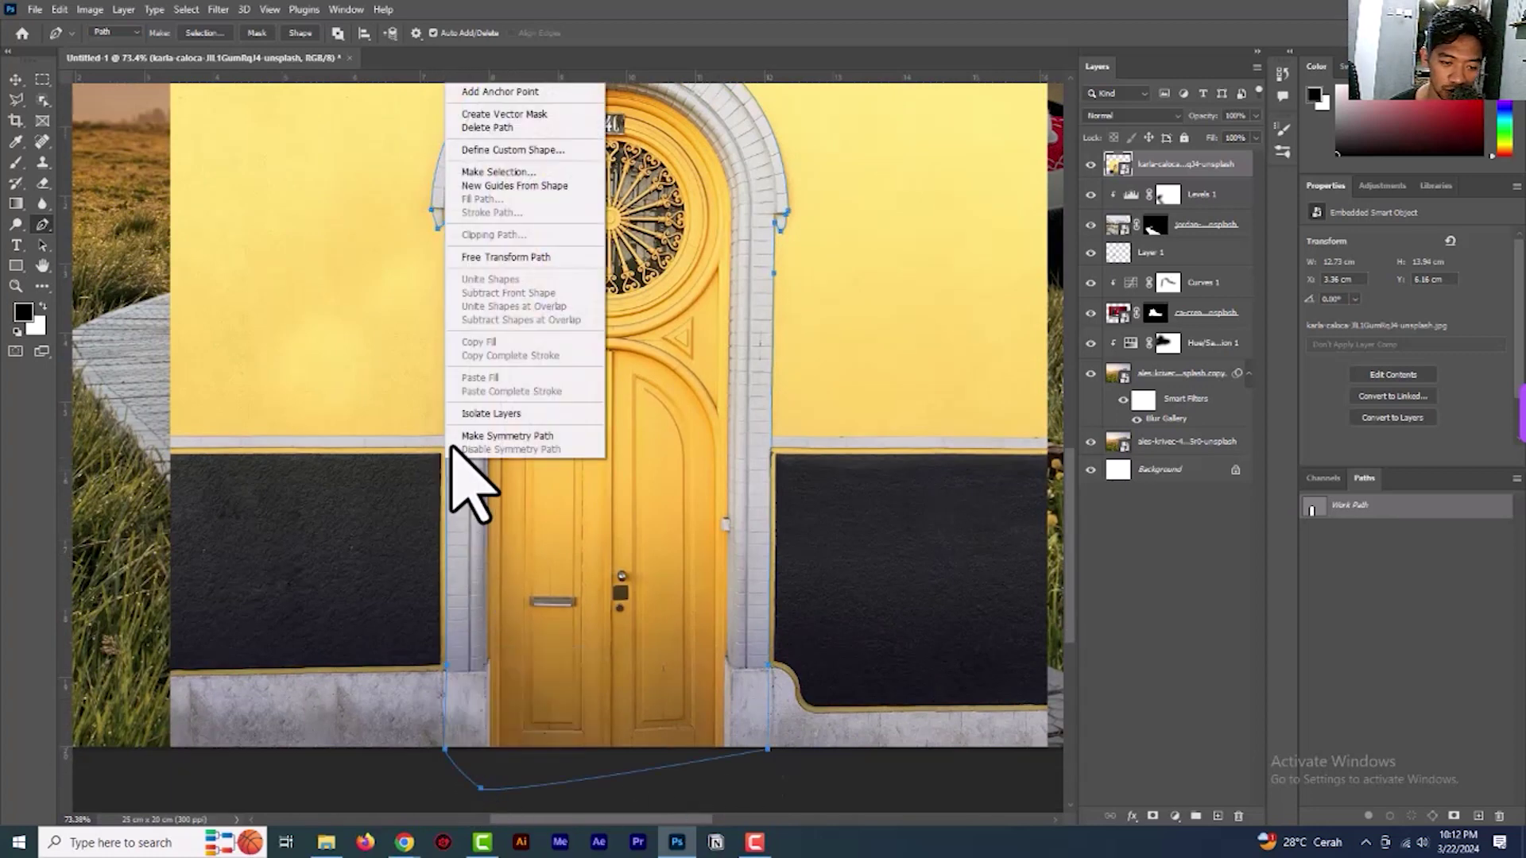
left_click(494, 173)
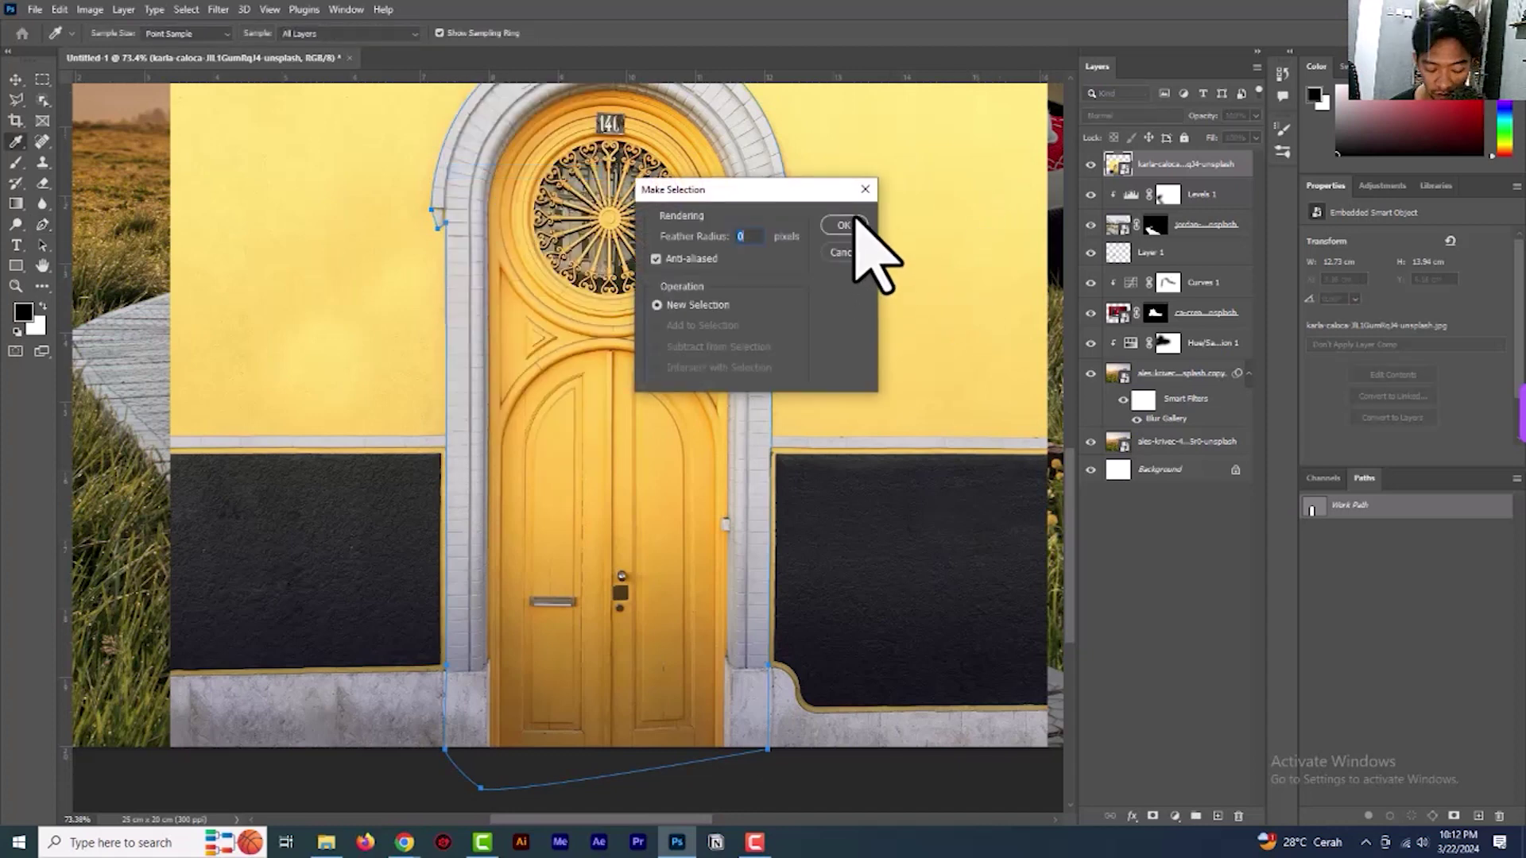
left_click(844, 225)
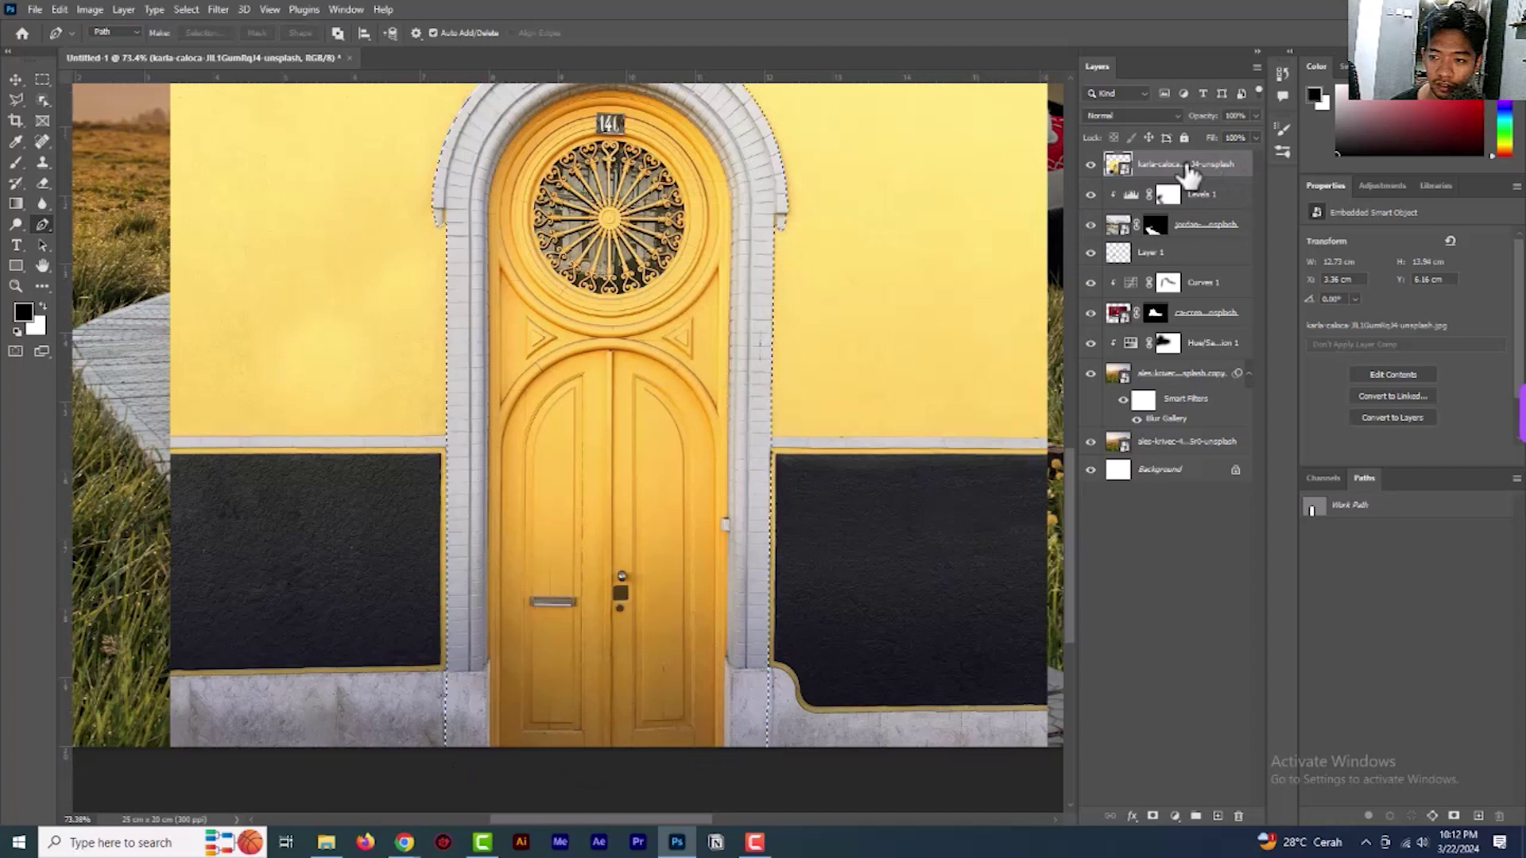
left_click(1152, 816)
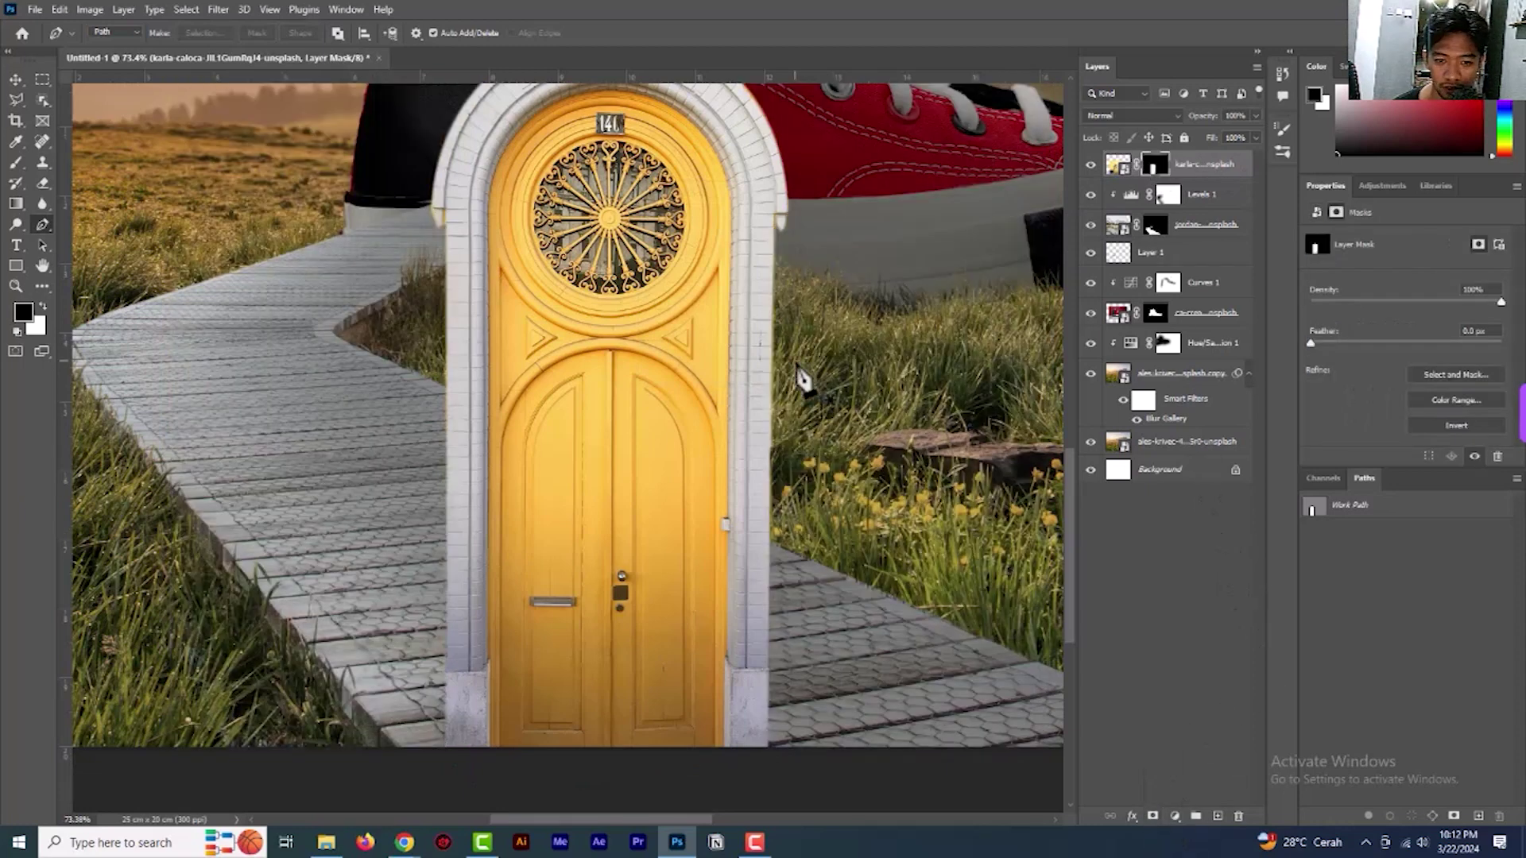
Scale the masked door down to about 36% and place it on the shoe's black heel, at the end of the boardwalk
left_click(16, 79)
scroll(612, 222, "down", 5)
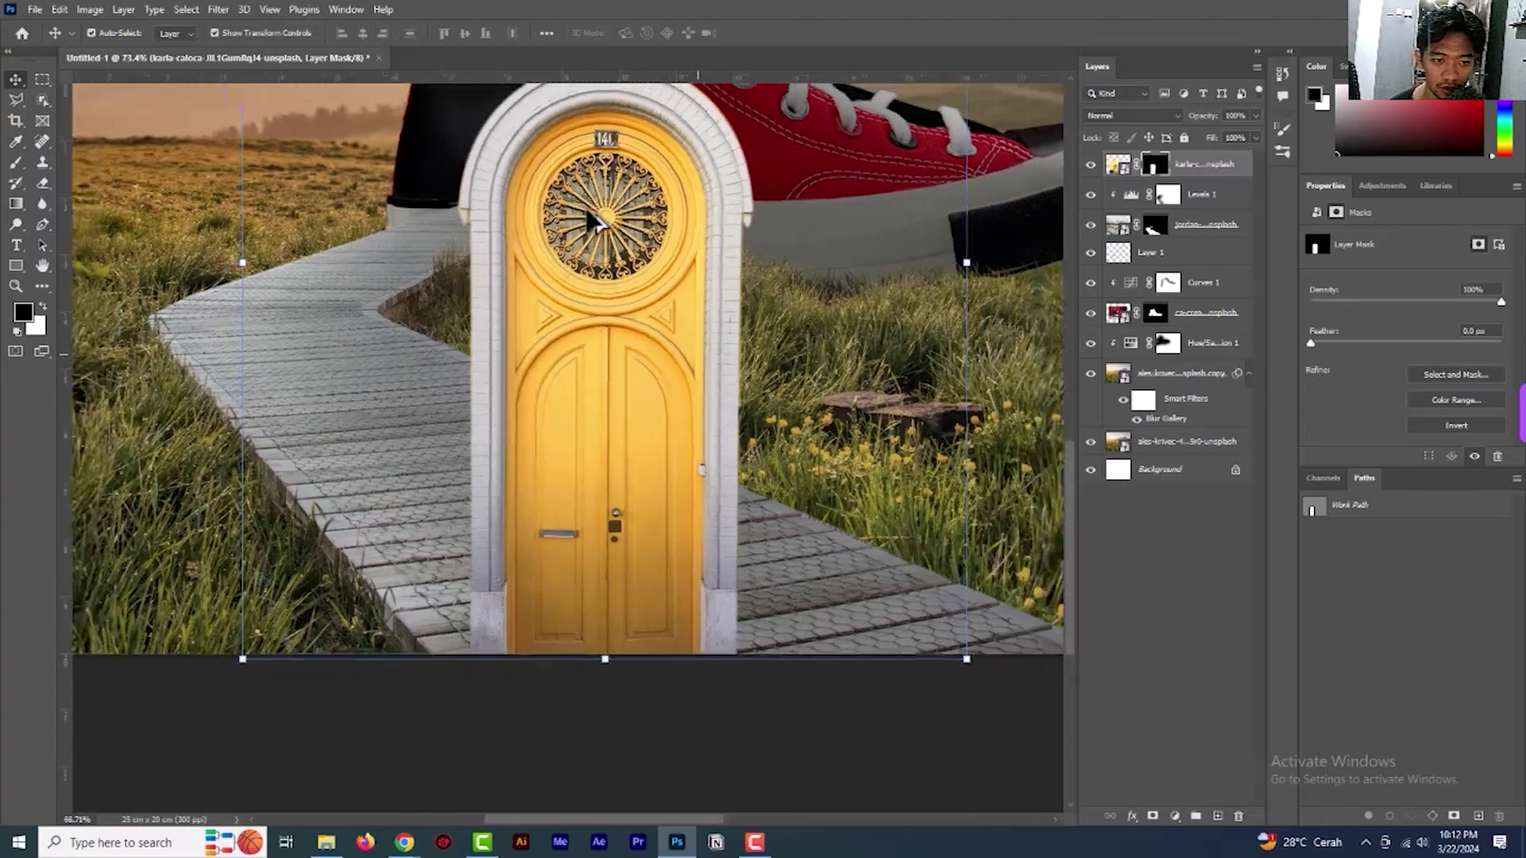
scroll(635, 227, "up", 2)
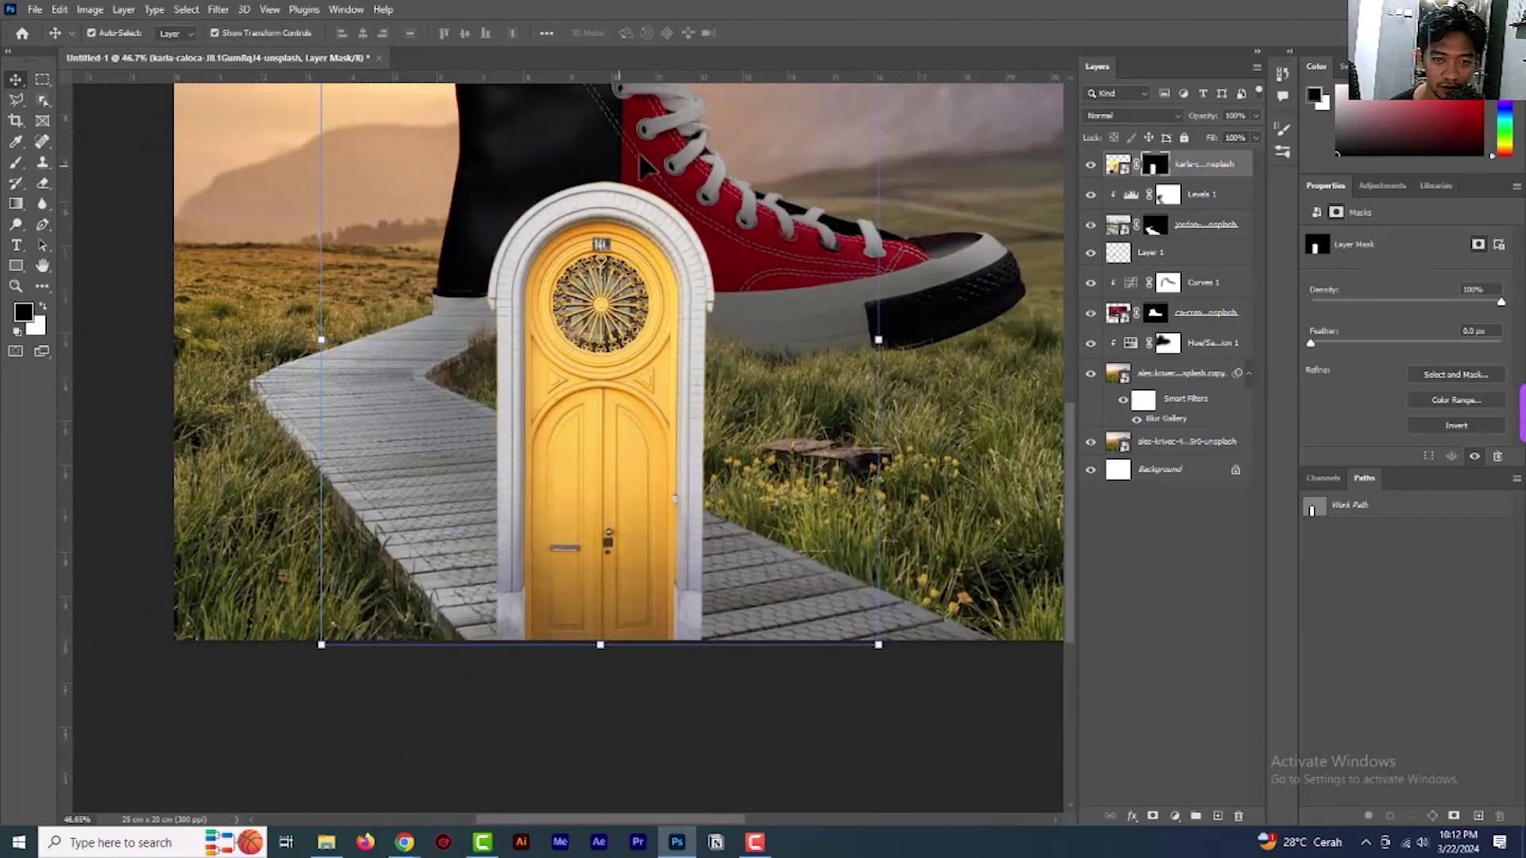
scroll(743, 230, "up", 3)
left_click_drag(870, 175, 556, 518)
left_click_drag(475, 616, 550, 308)
scroll(548, 311, "up", 2)
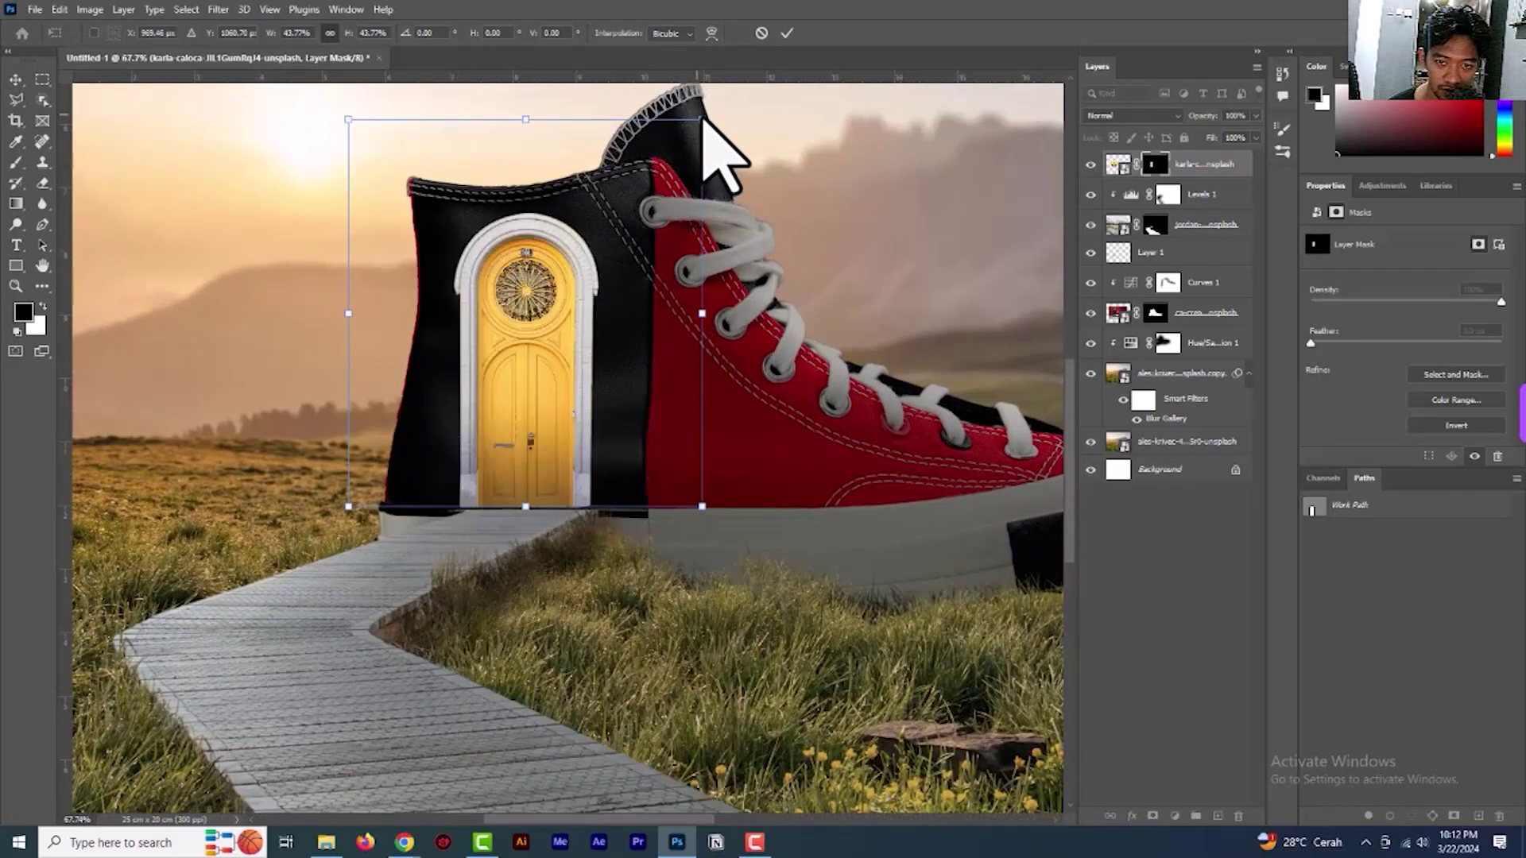
left_click_drag(702, 120, 639, 191)
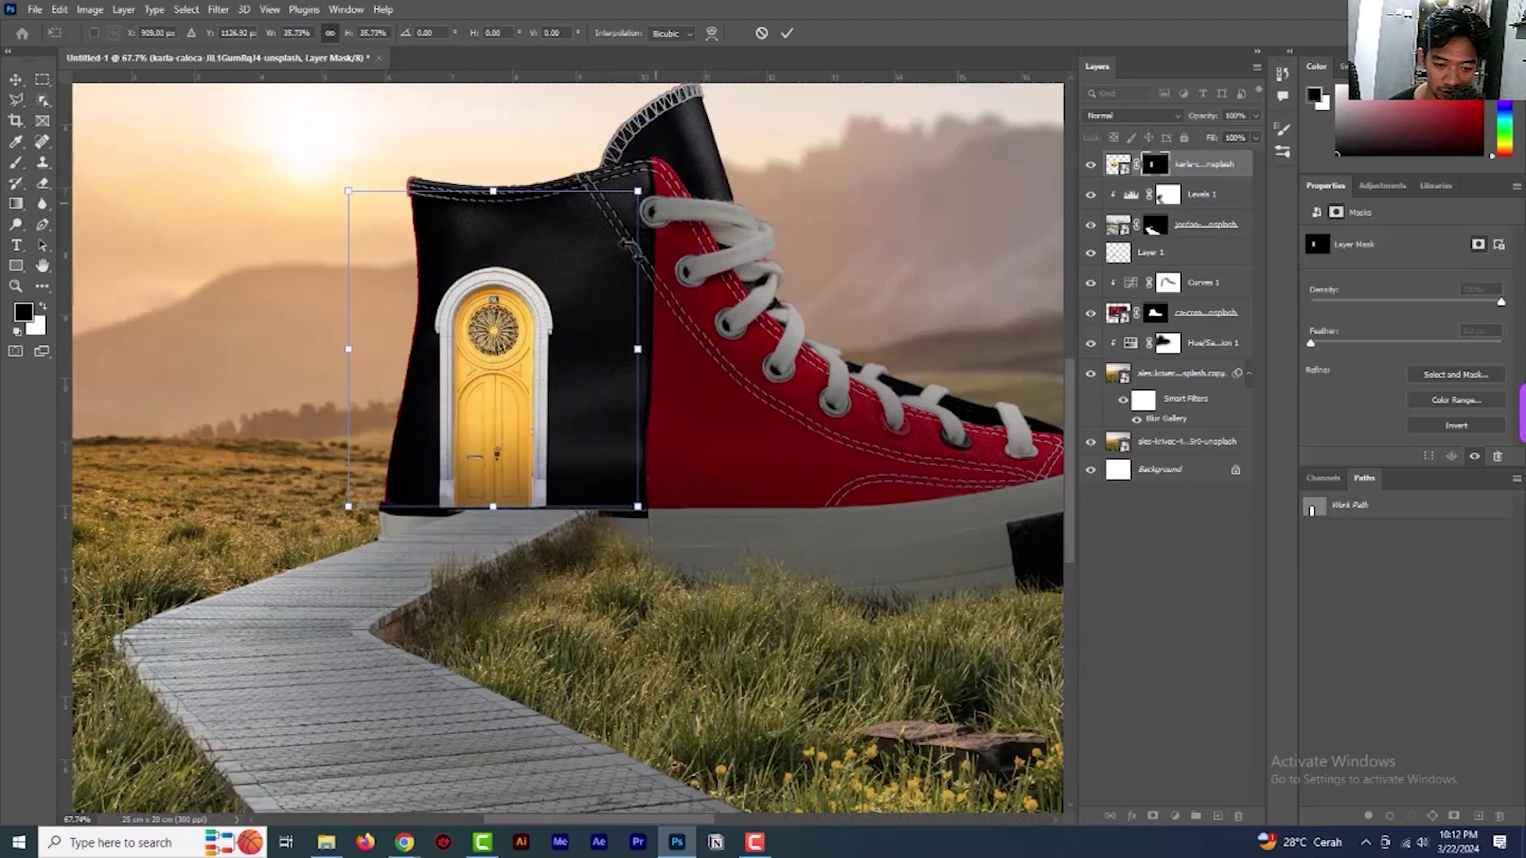
left_click_drag(512, 427, 538, 430)
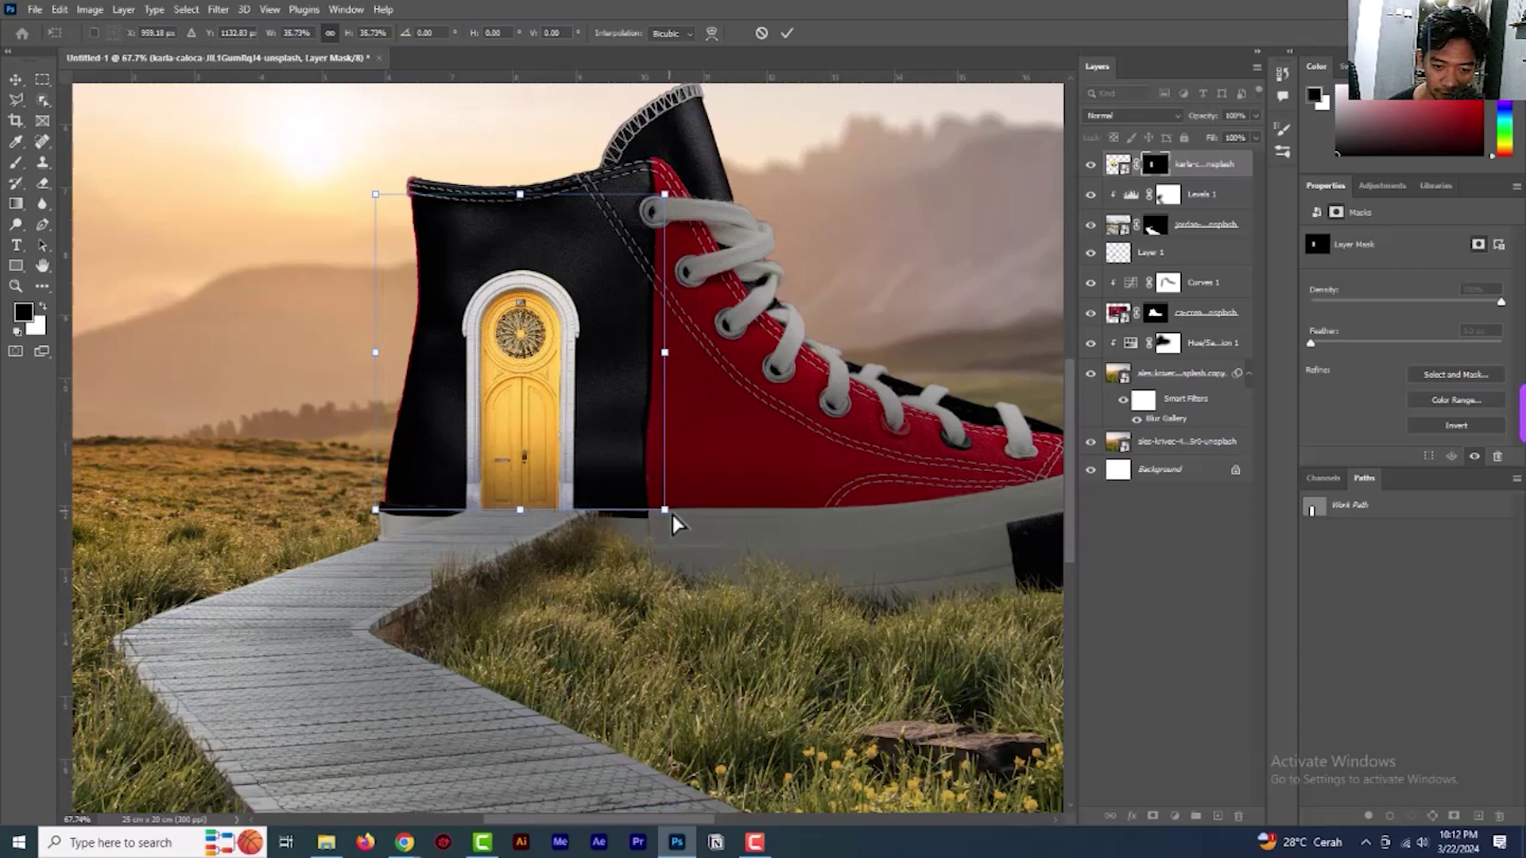
Resize the door on the heel to about 34.6% width and 27.8% height, centre it over the boardwalk's end, and apply the transform
left_click_drag(670, 509, 680, 512)
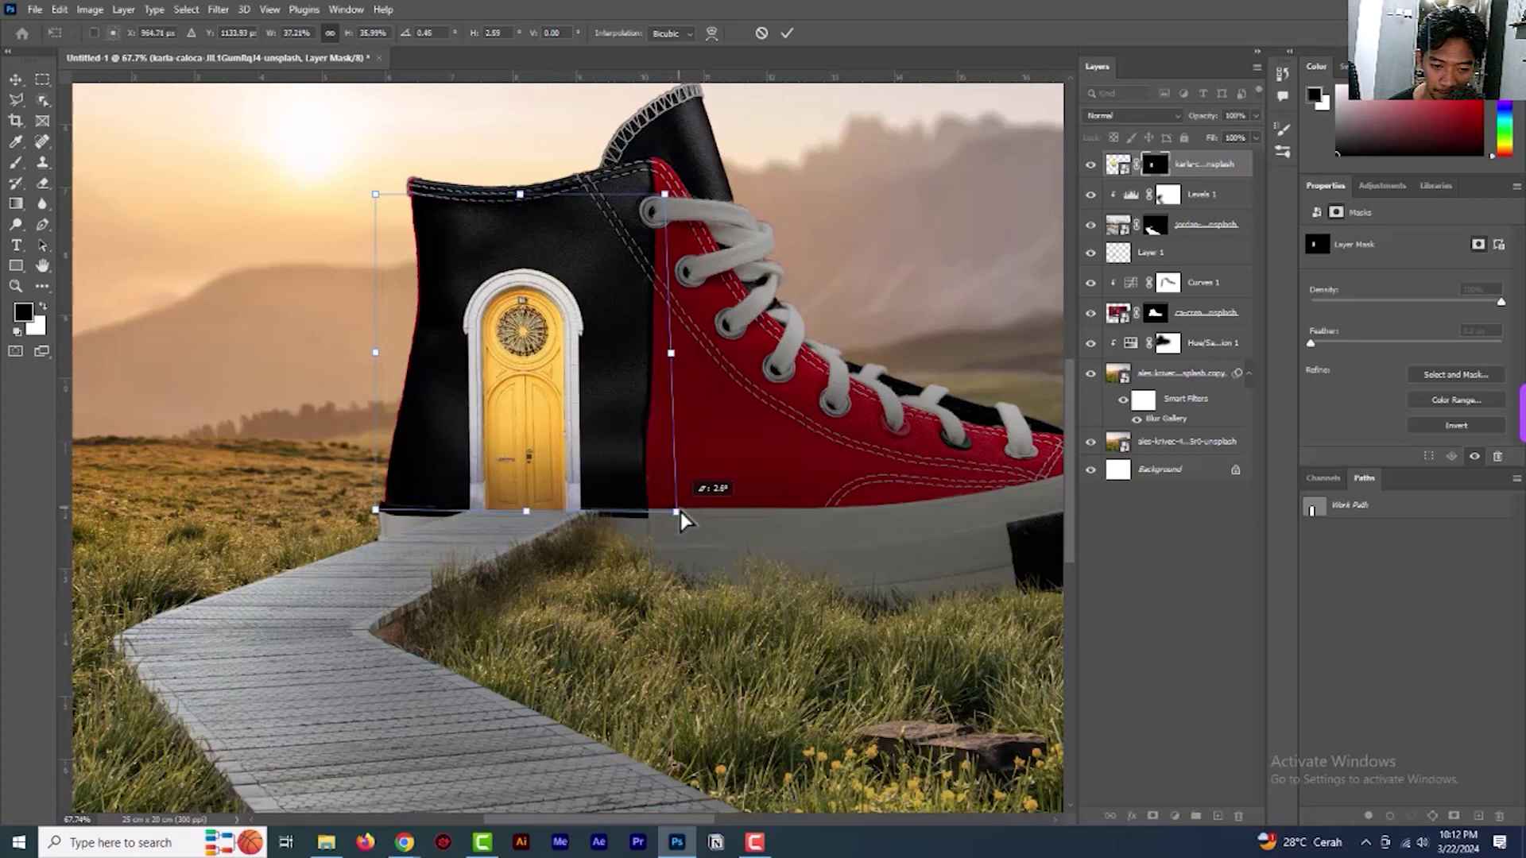
key("ctrl+z")
left_click_drag(664, 357, 697, 360)
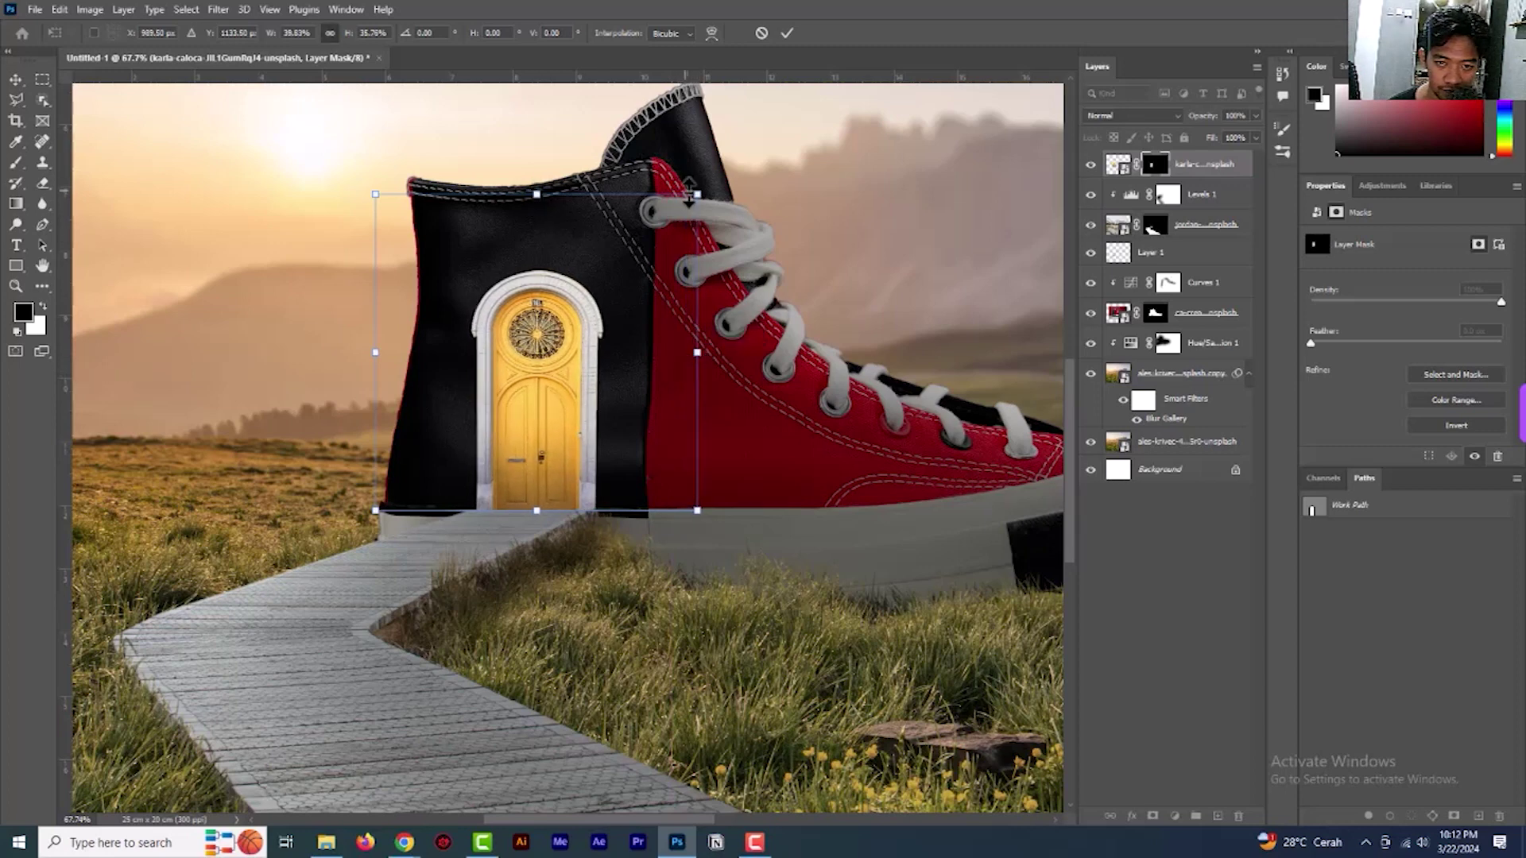
left_click_drag(695, 195, 628, 265)
left_click_drag(627, 387, 546, 417)
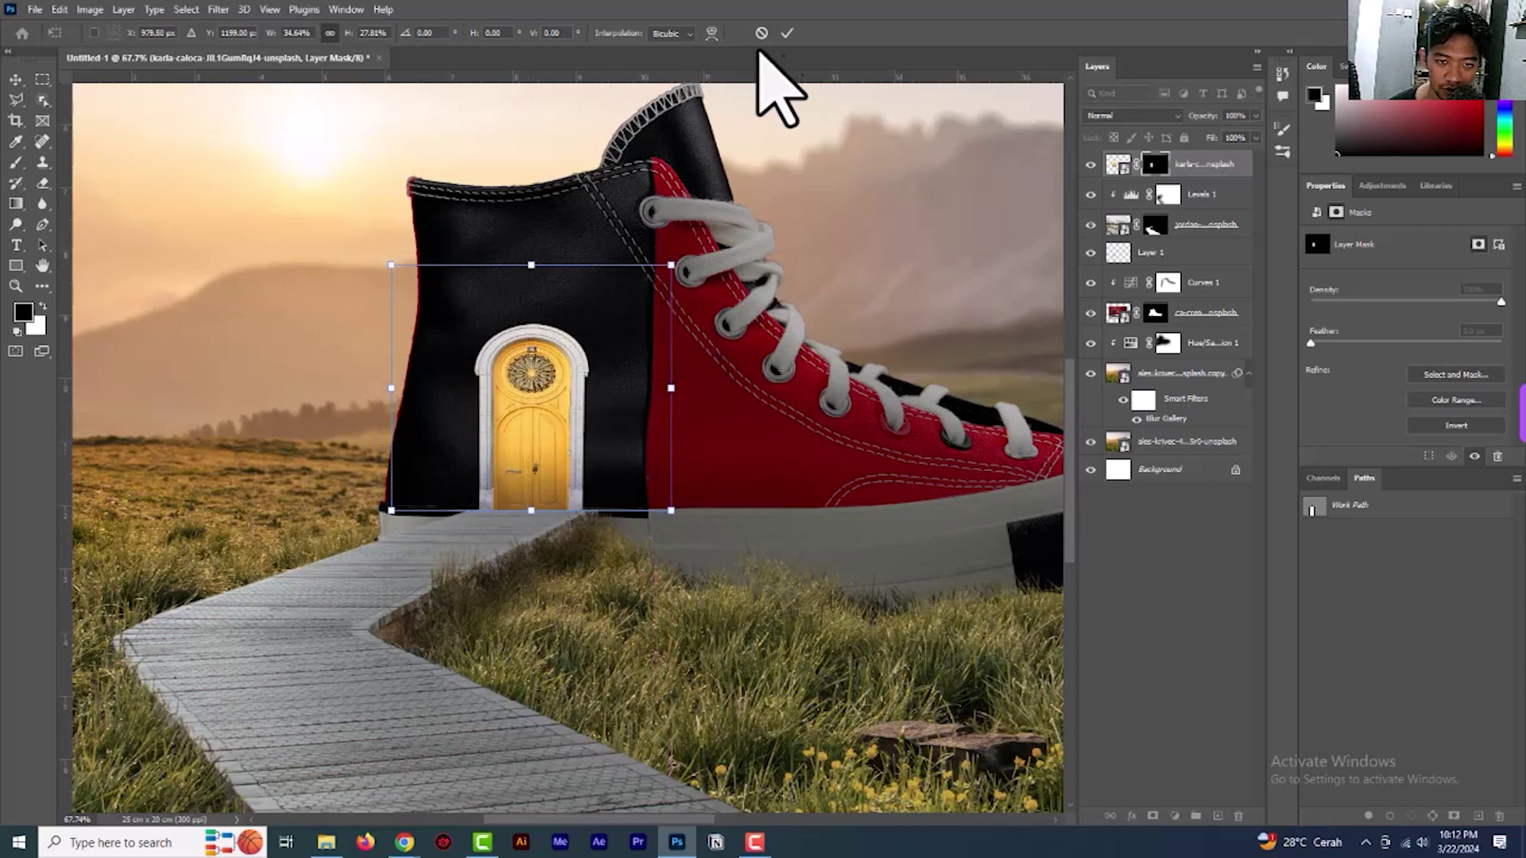
left_click(787, 33)
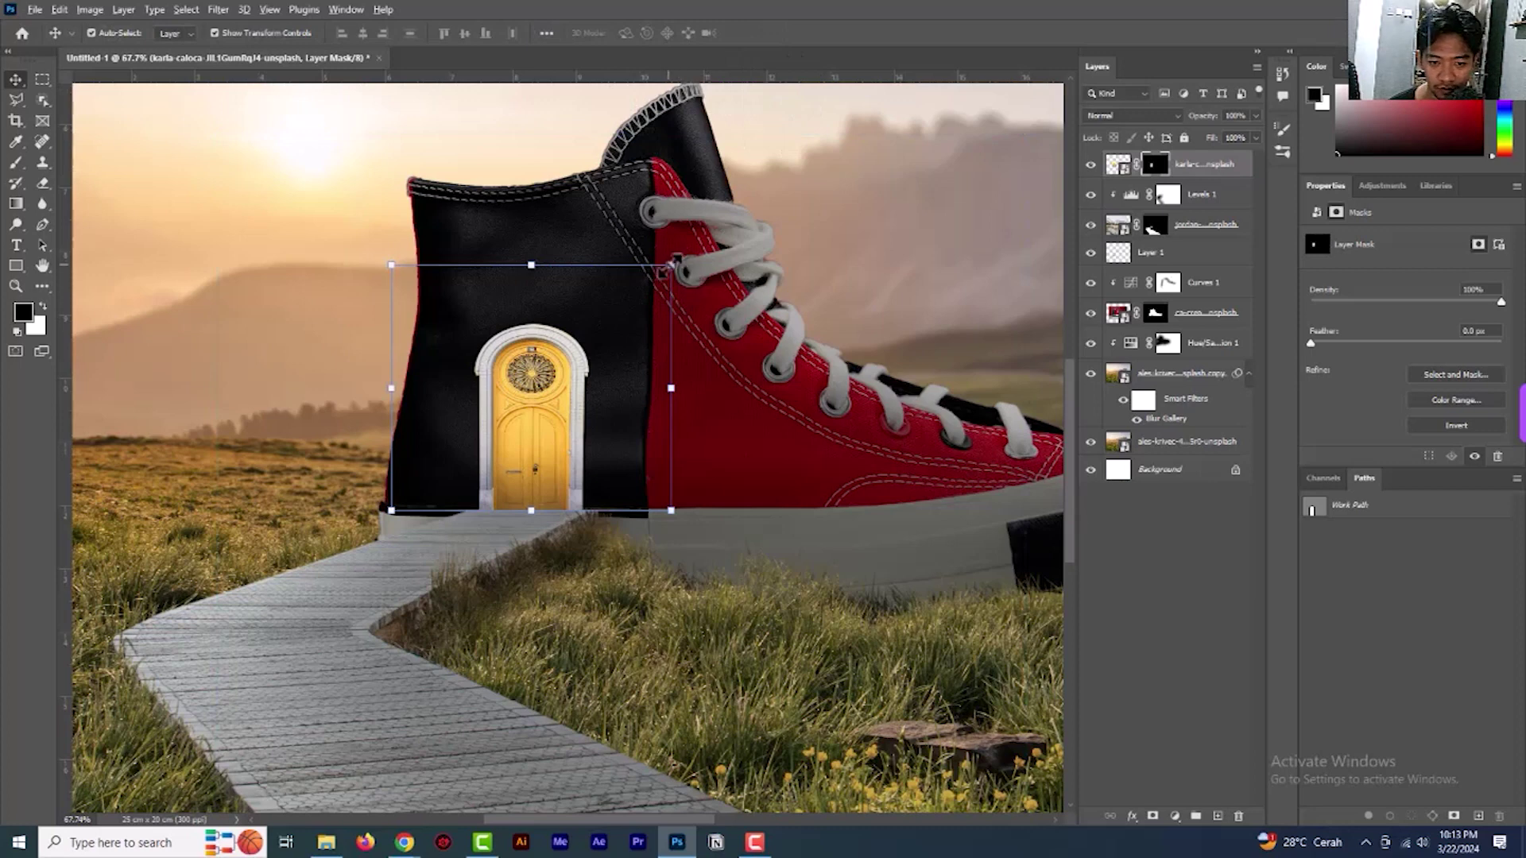
Enlarge the door to about 114% width and 110% height with its base on the sole line, and apply the transform
mouse_move(672, 264)
left_mouse_down()
mouse_move(689, 240)
mouse_move(675, 261)
left_mouse_up()
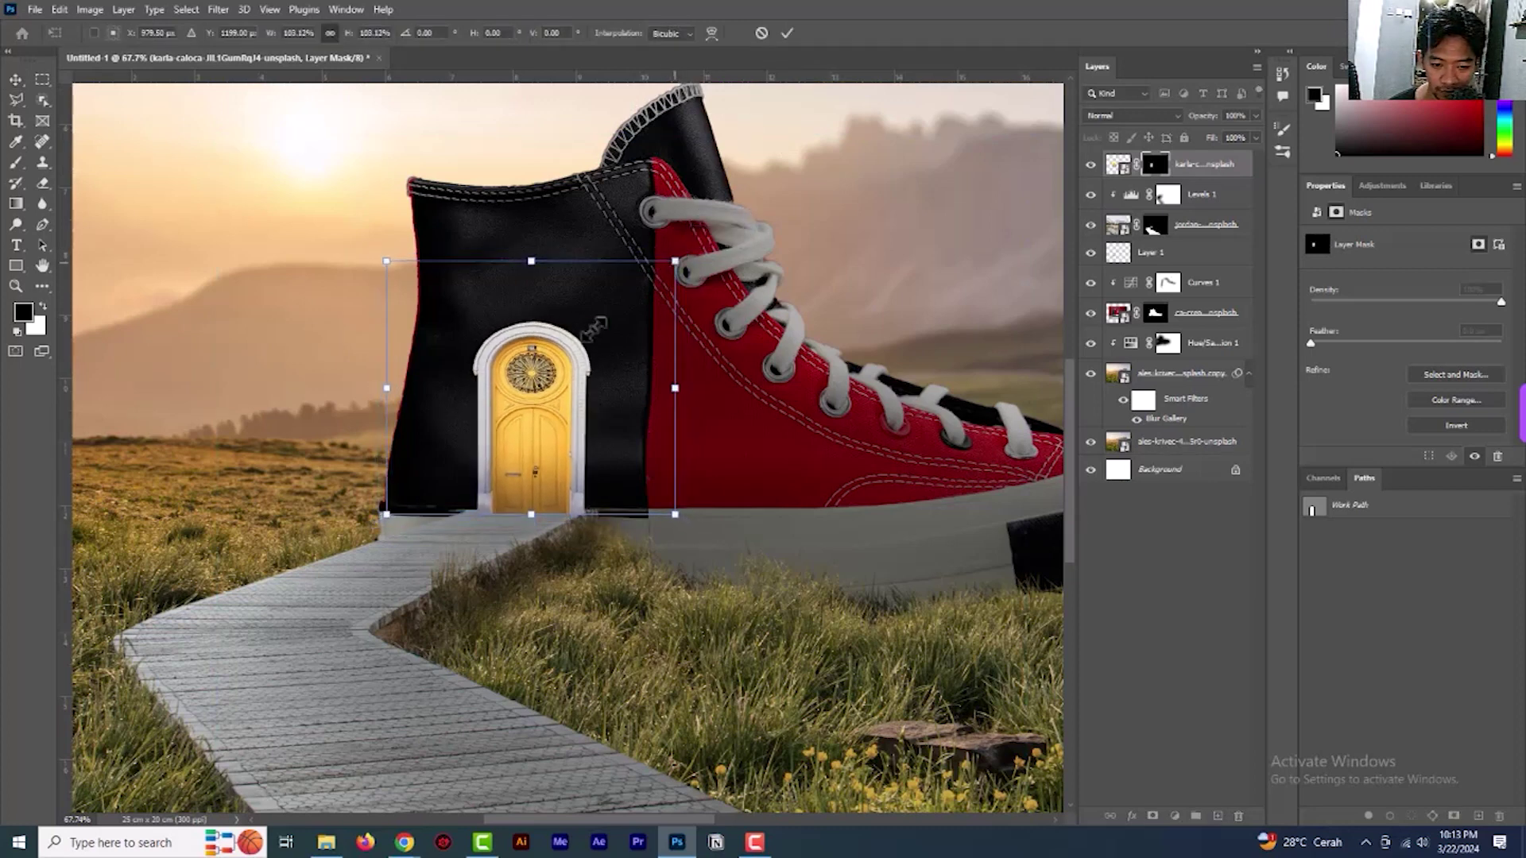
left_click_drag(534, 389, 518, 386)
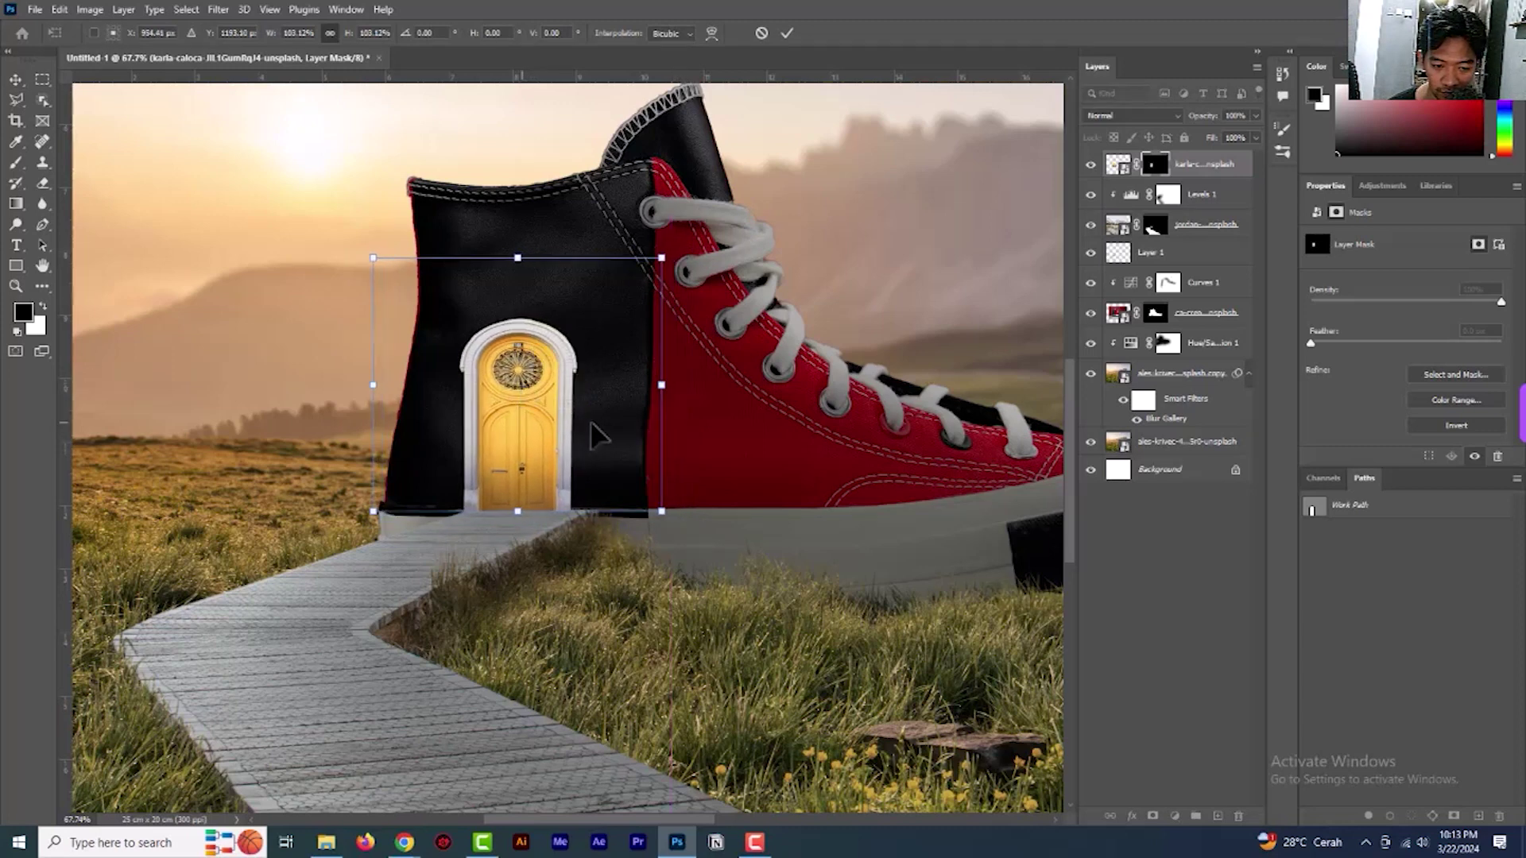
left_click_drag(662, 510, 691, 512)
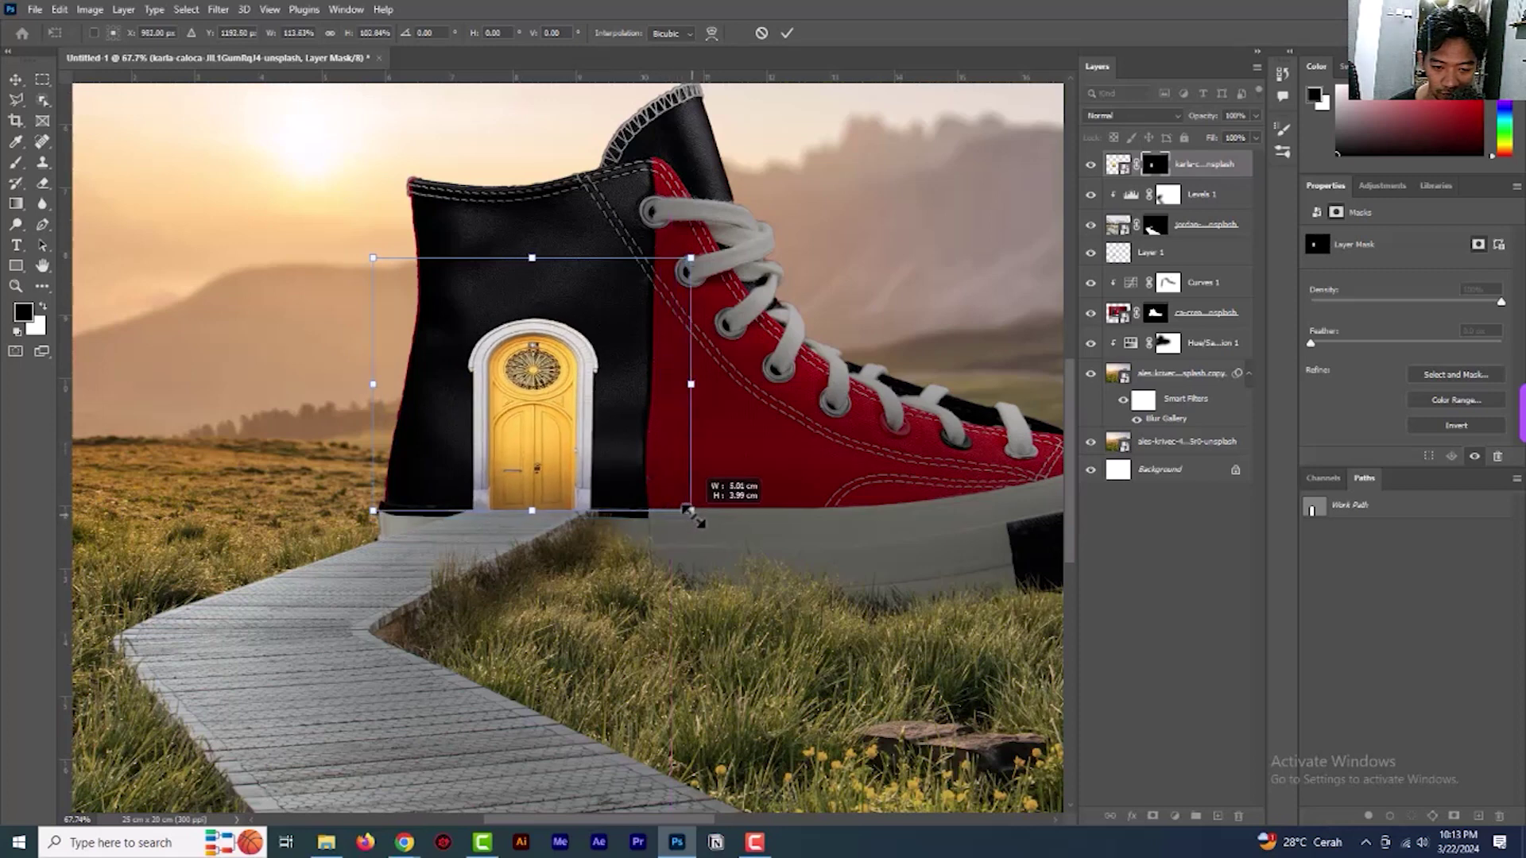
left_click_drag(531, 258, 529, 240)
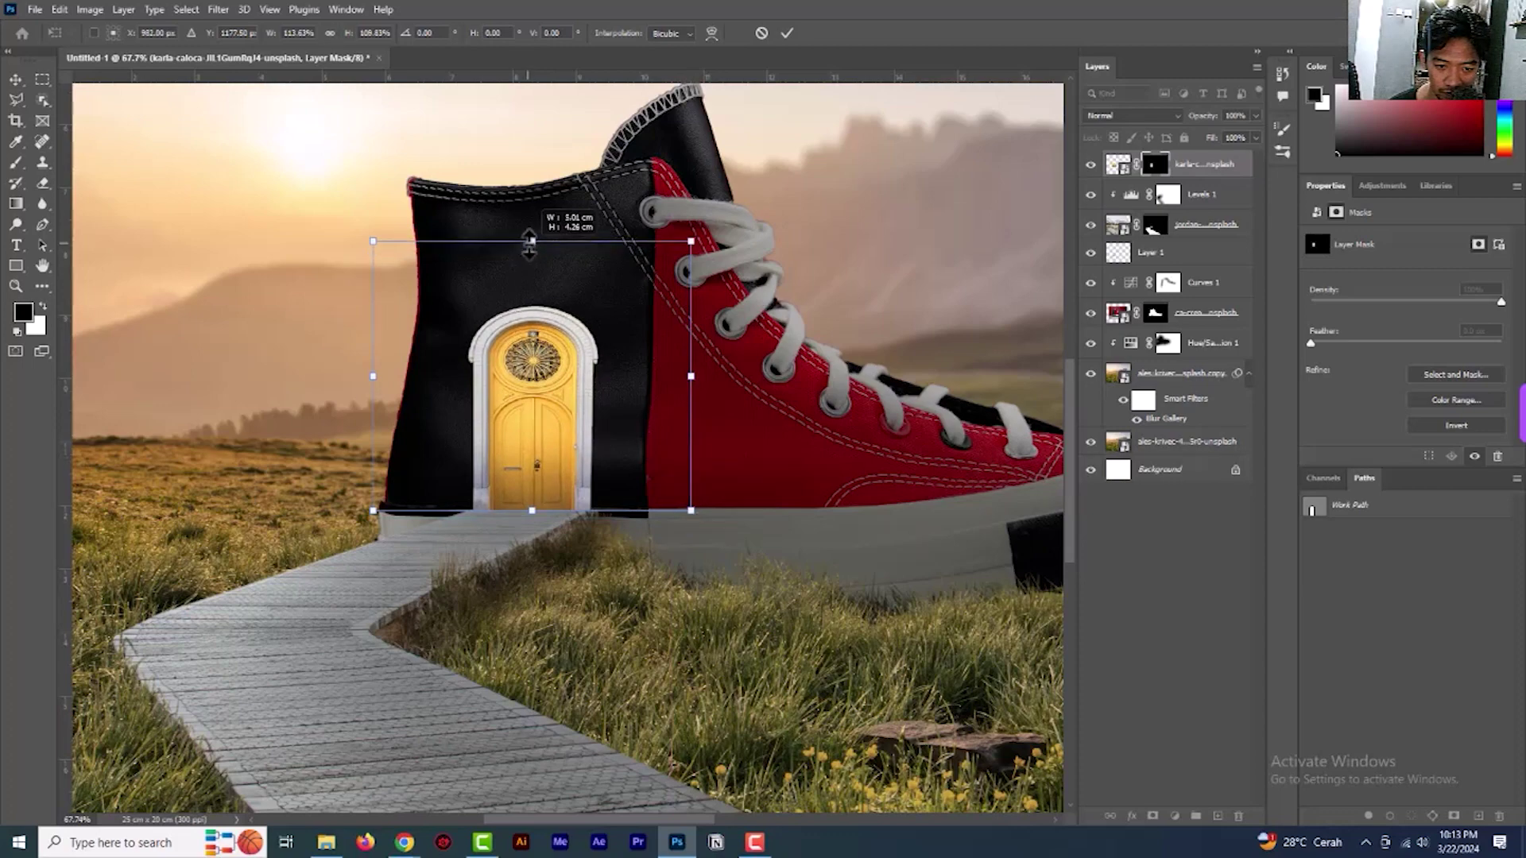
left_click(786, 33)
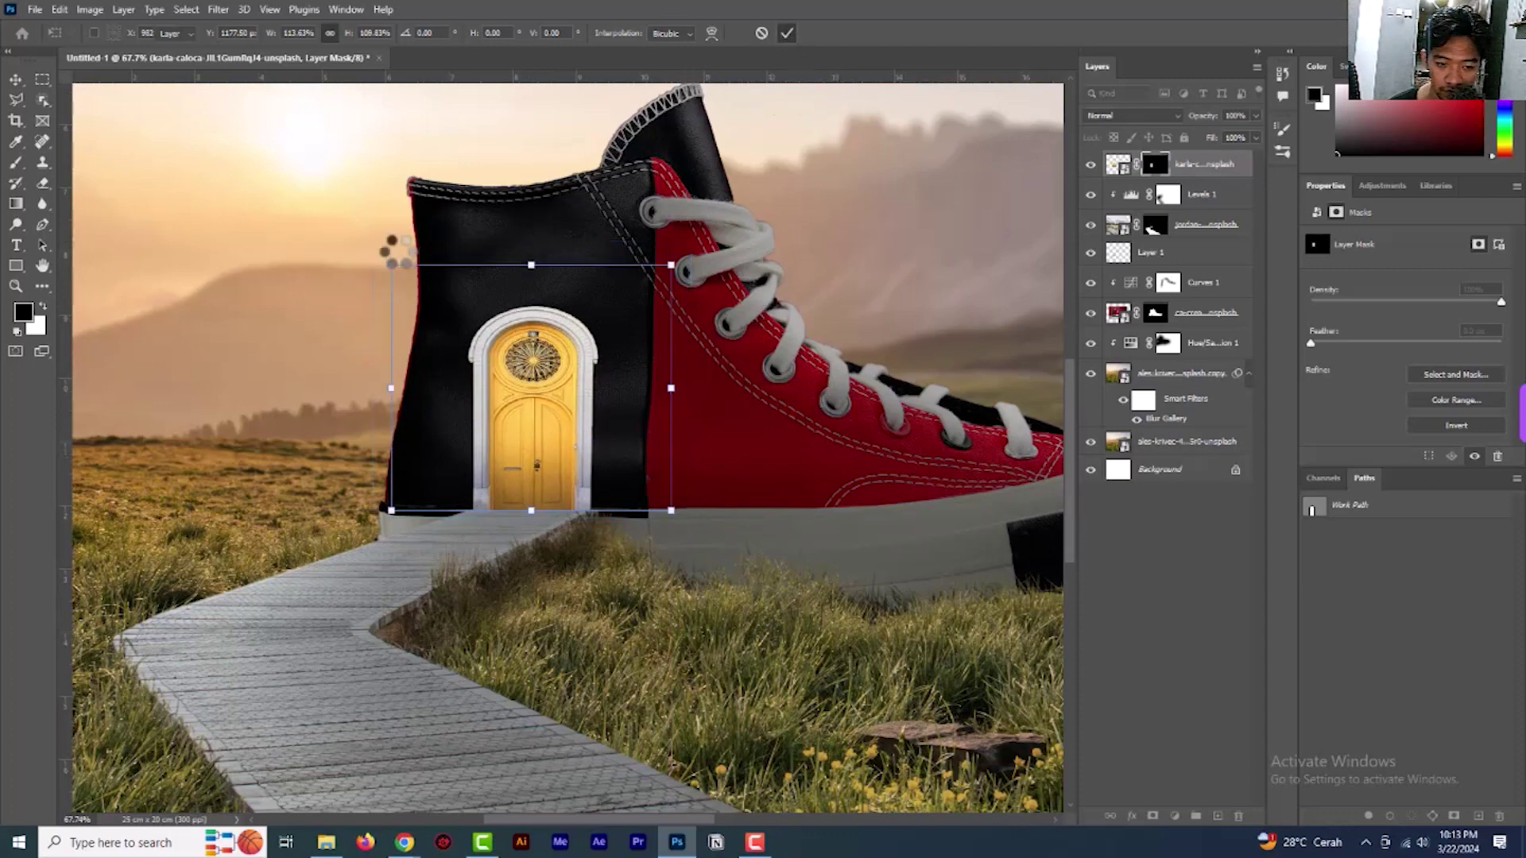
Add a Drop Shadow effect to the door layer
left_click(290, 253)
scroll(732, 356, "down", 4)
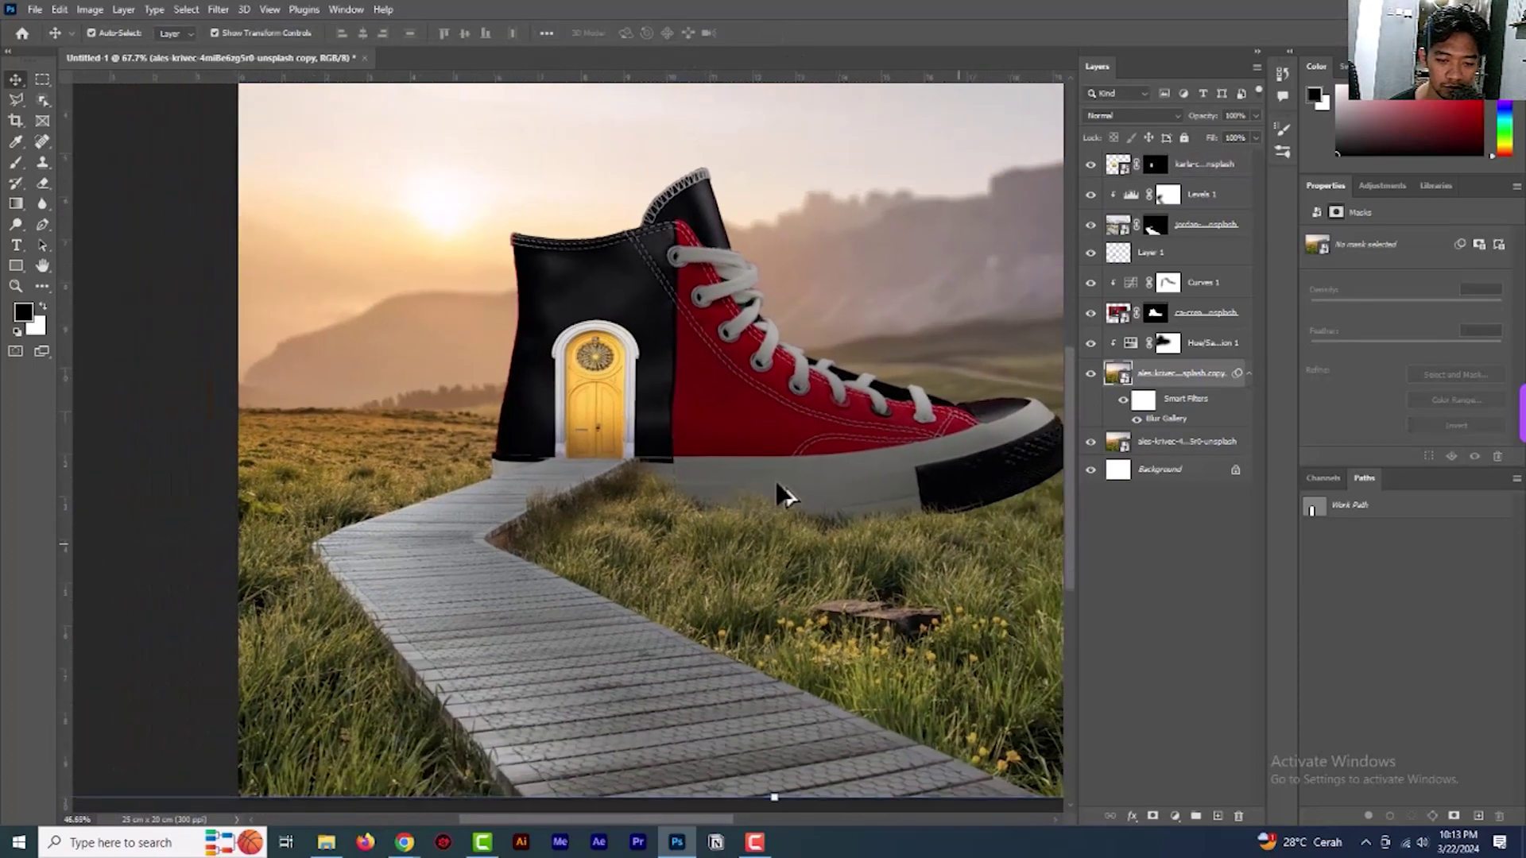
scroll(777, 483, "down", 5)
scroll(686, 469, "up", 2)
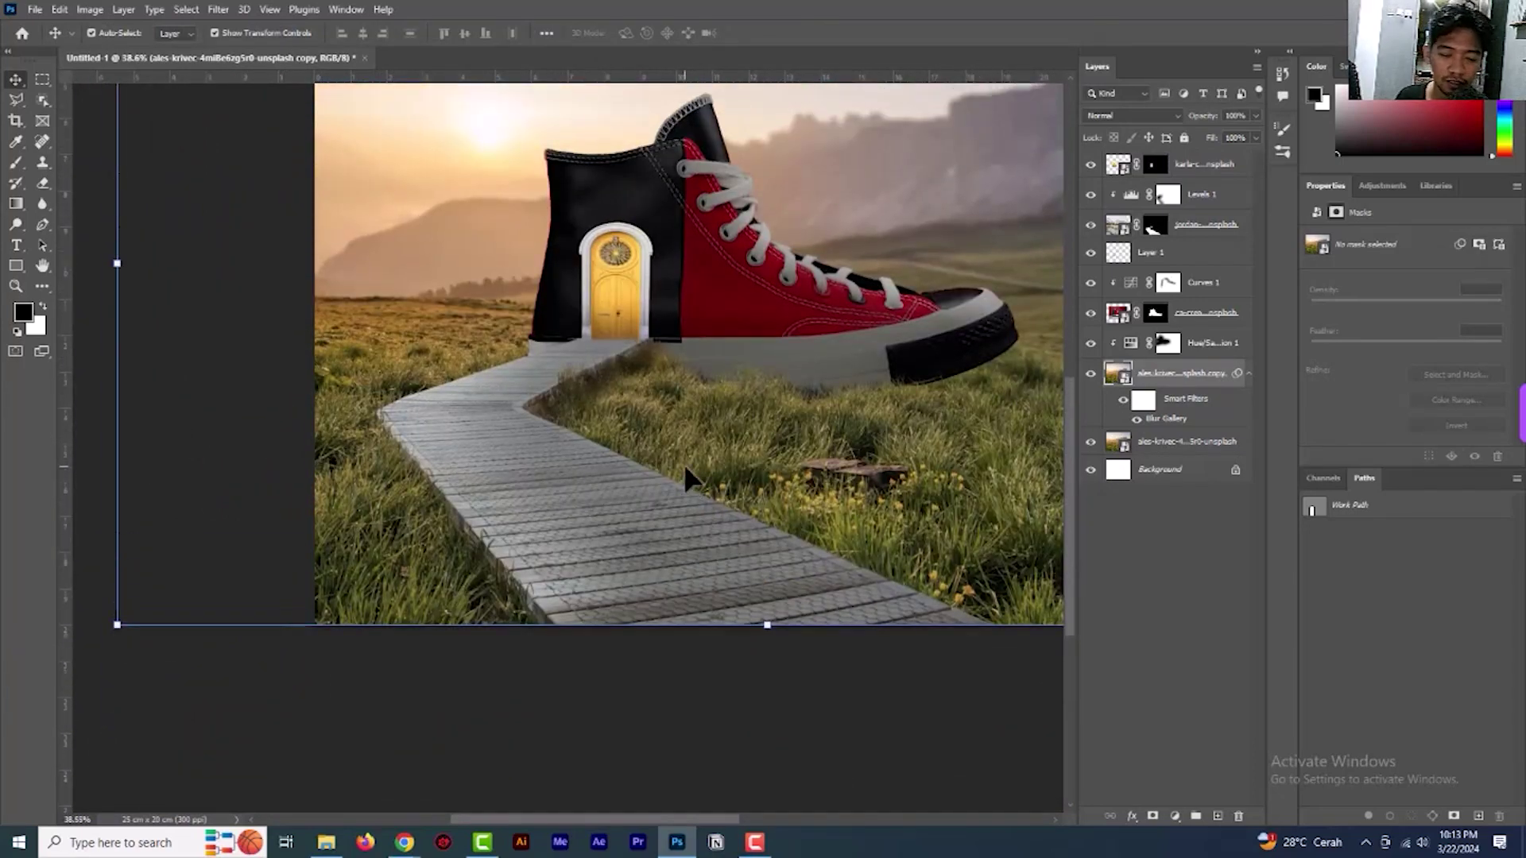
scroll(566, 317, "up", 2)
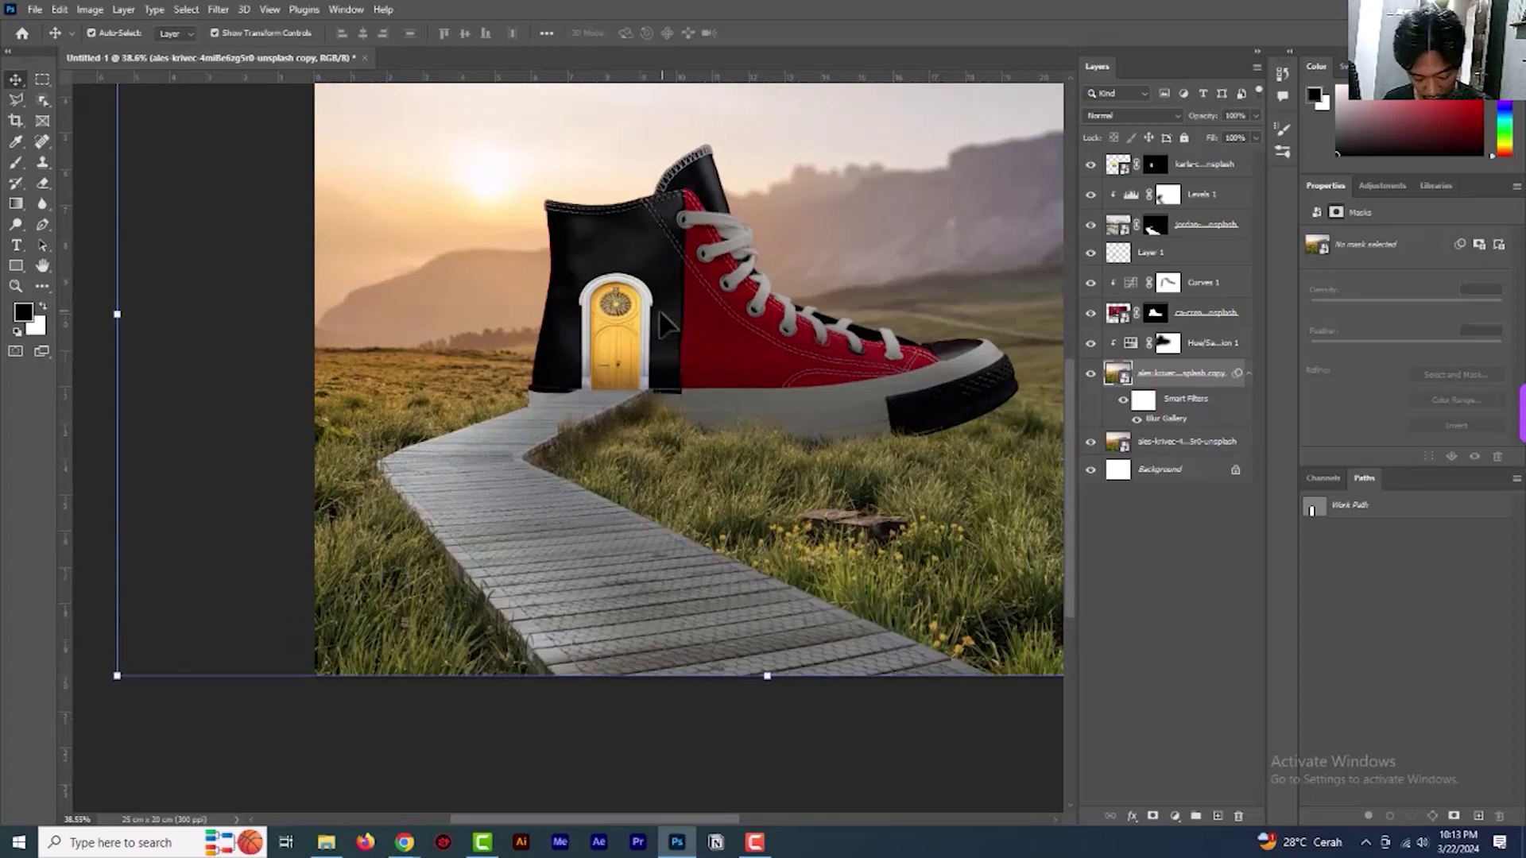
scroll(664, 312, "up", 5)
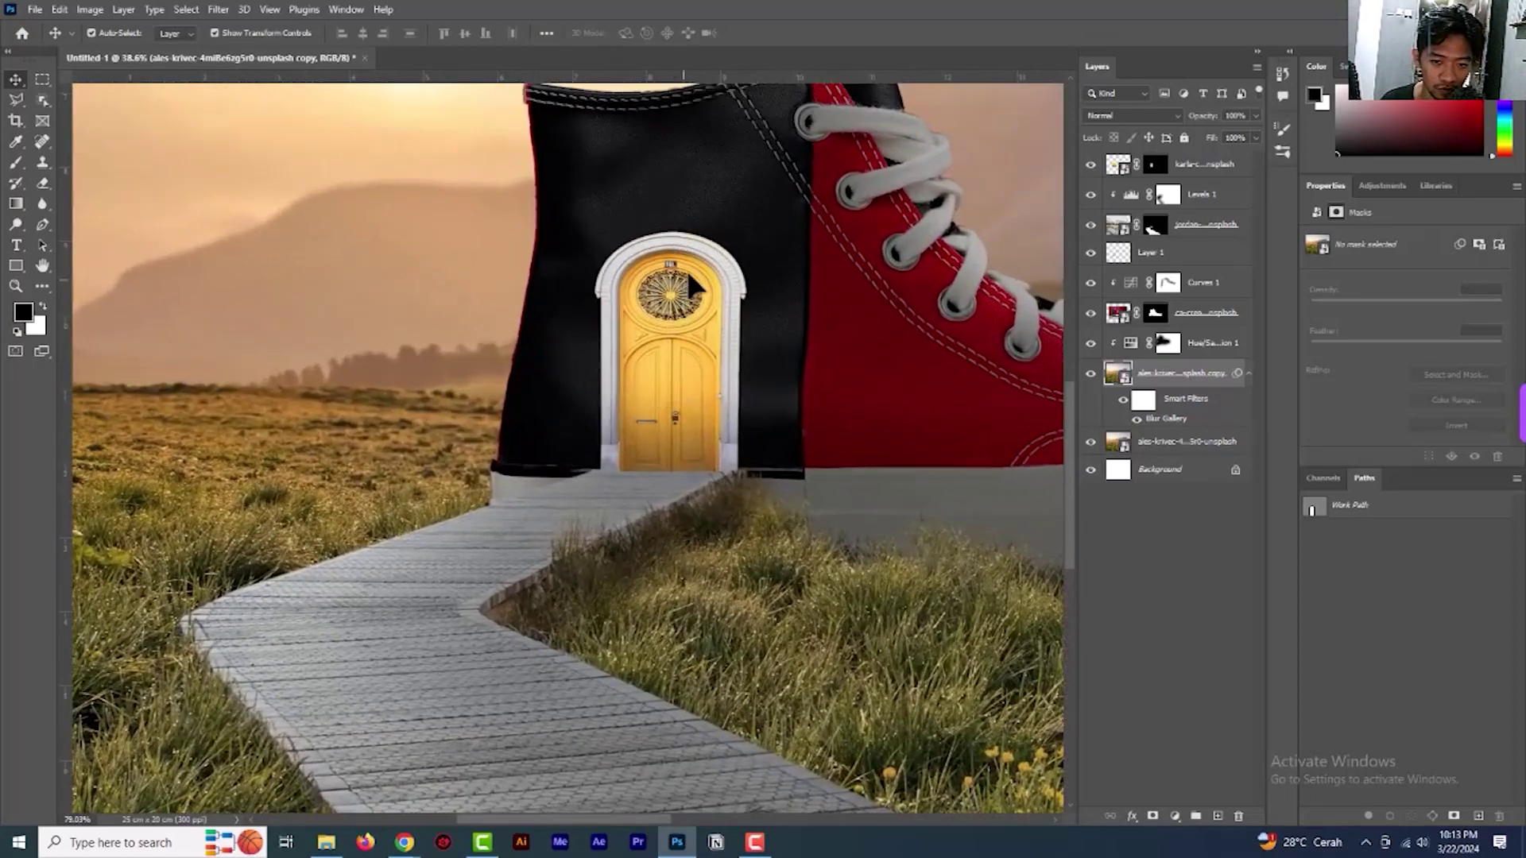
left_click(707, 305)
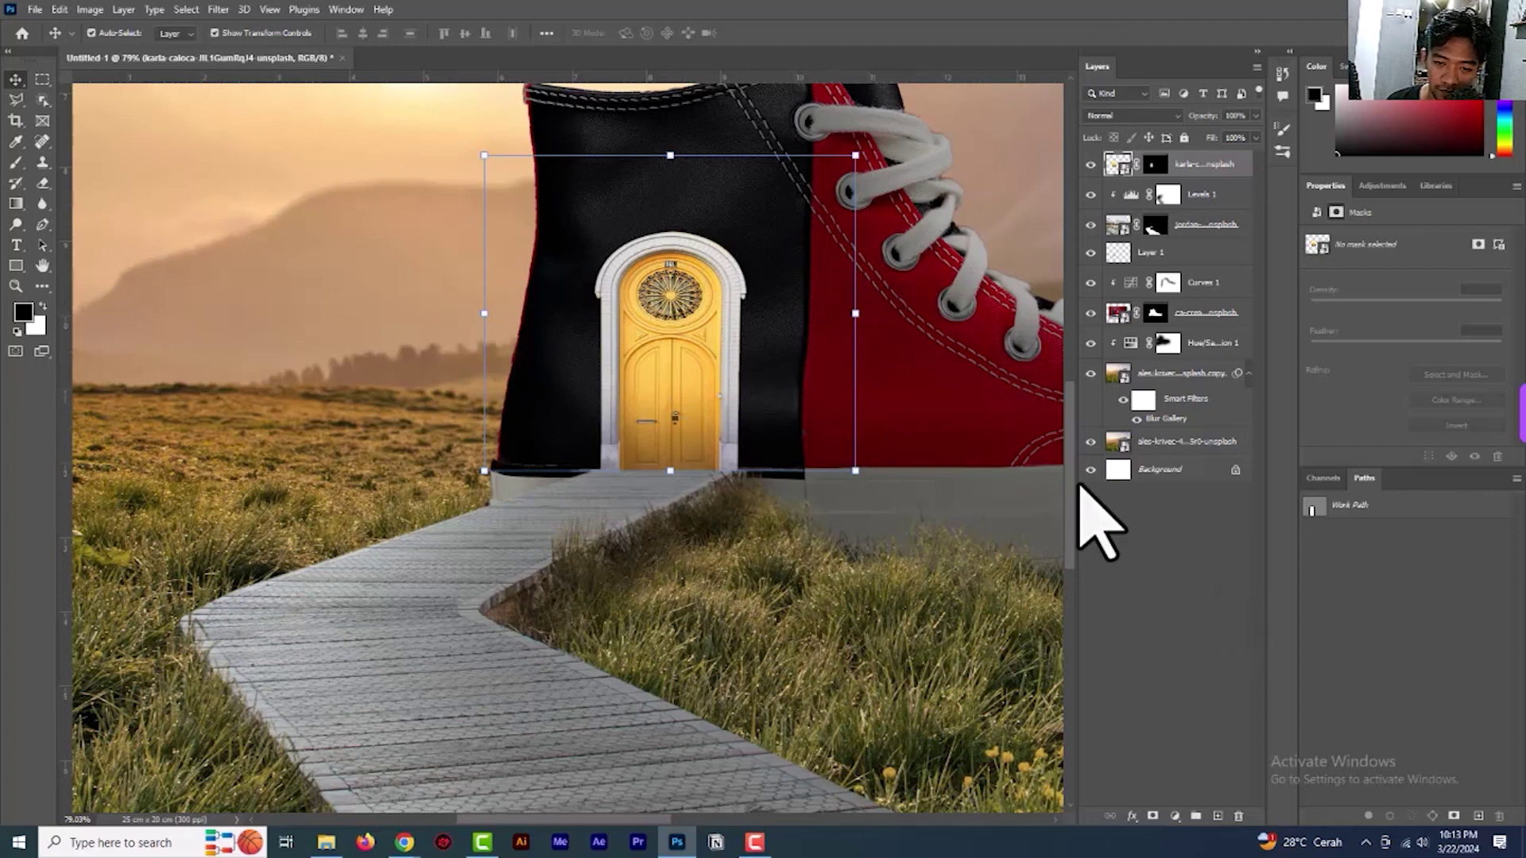
left_click(1136, 816)
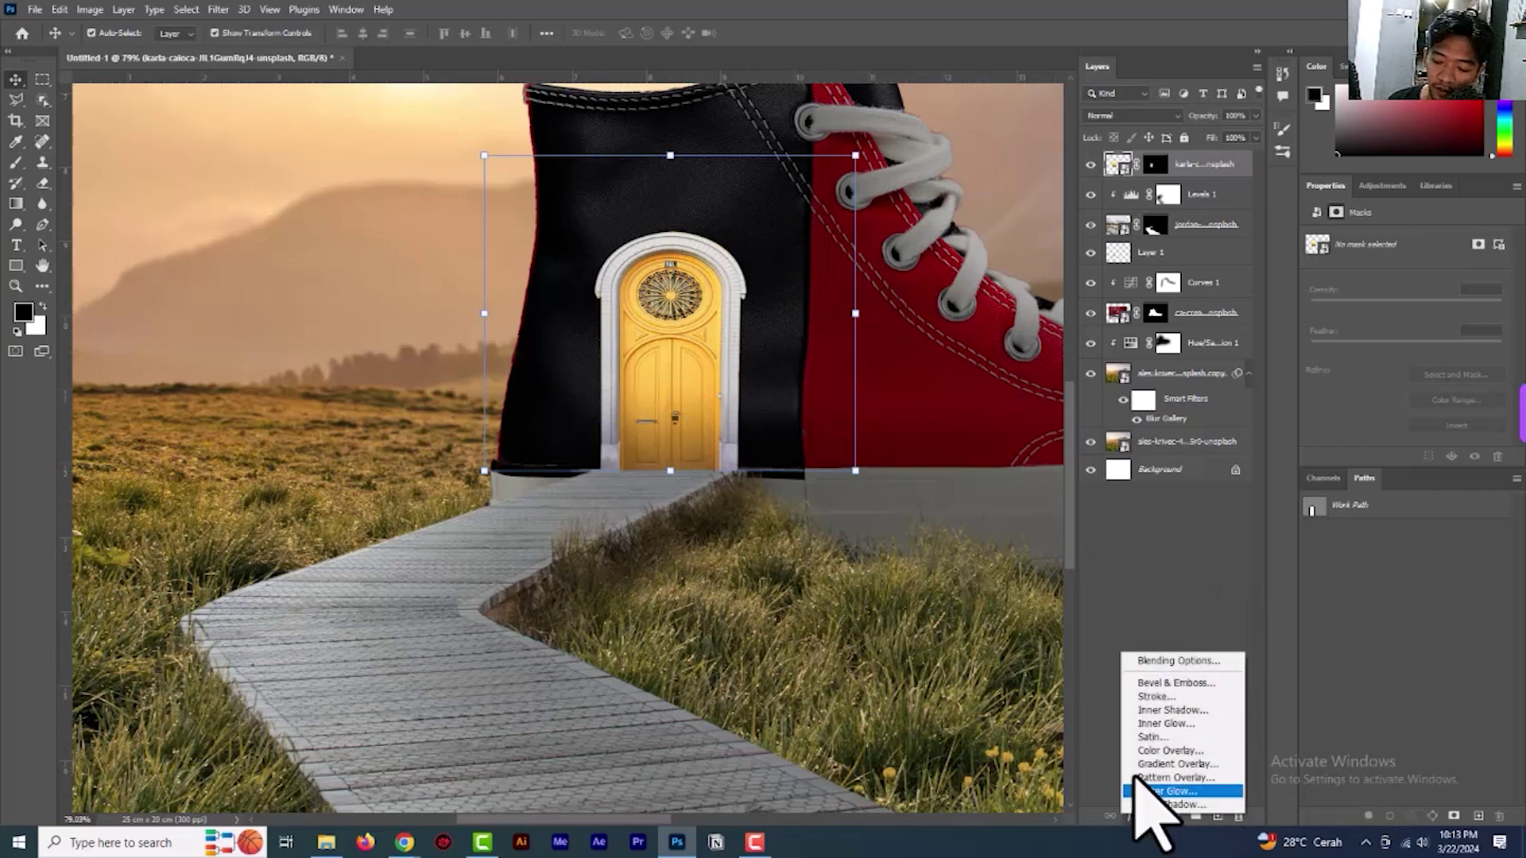
left_click(1156, 803)
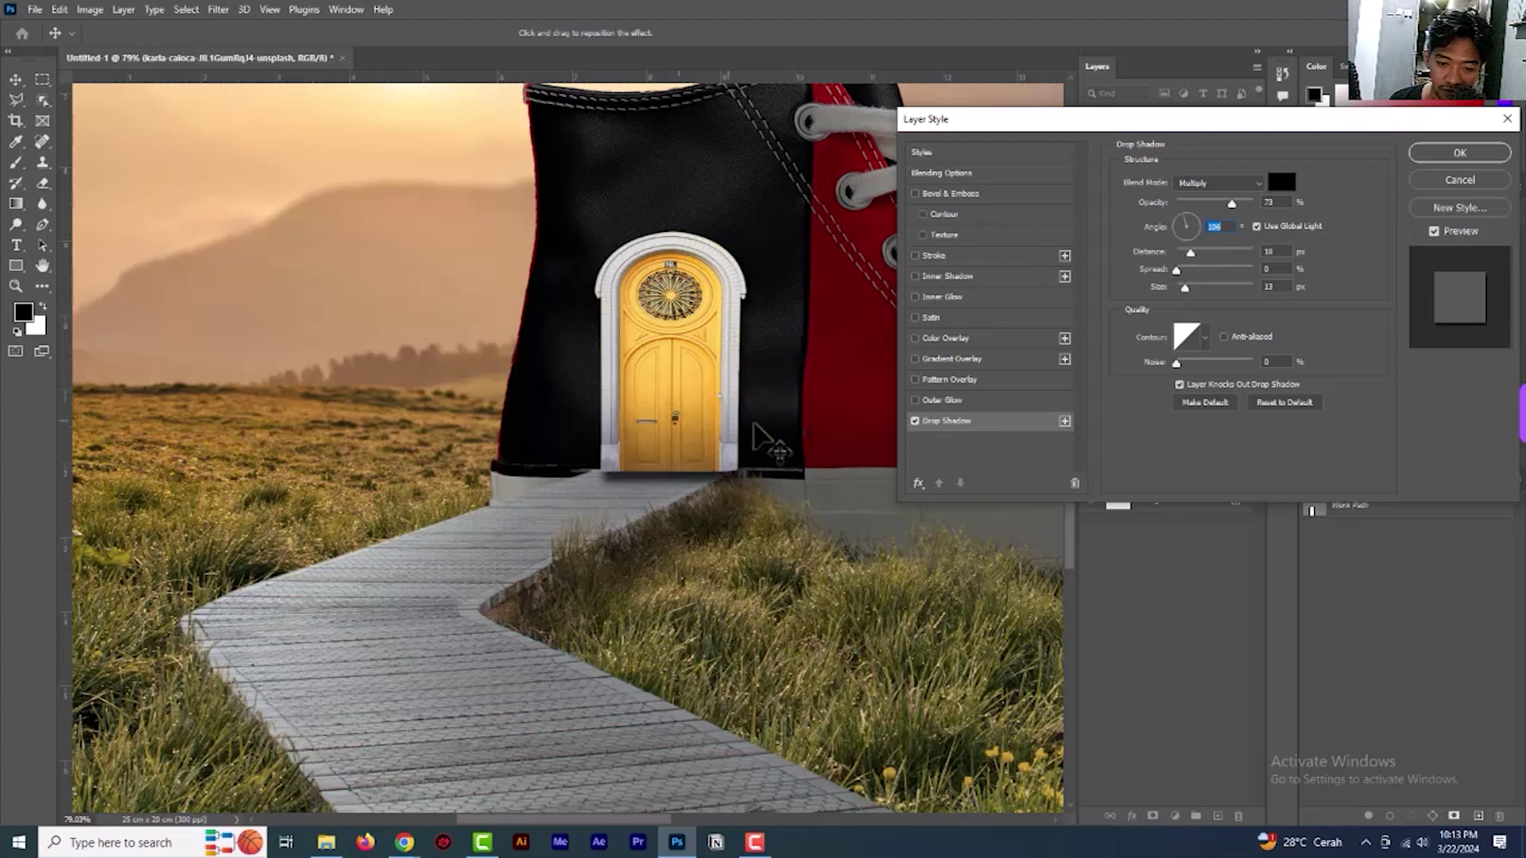
Set the door's drop shadow to an angle of about -154°, 18% opacity and 15 px distance, and apply the layer style
left_click(1190, 237)
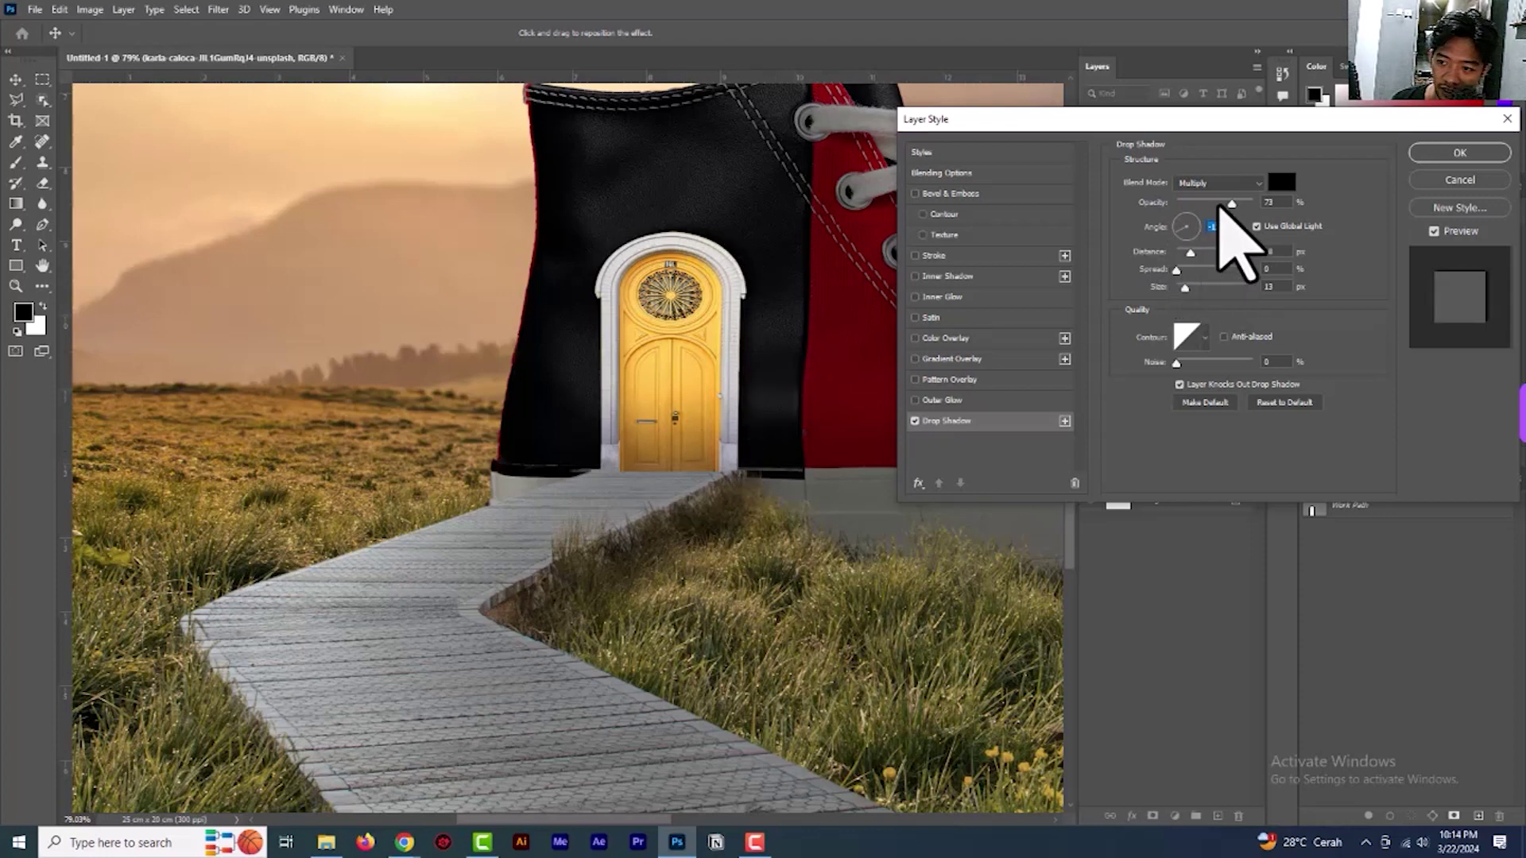
left_click_drag(1230, 206, 1190, 270)
left_click_drag(1199, 202, 1188, 207)
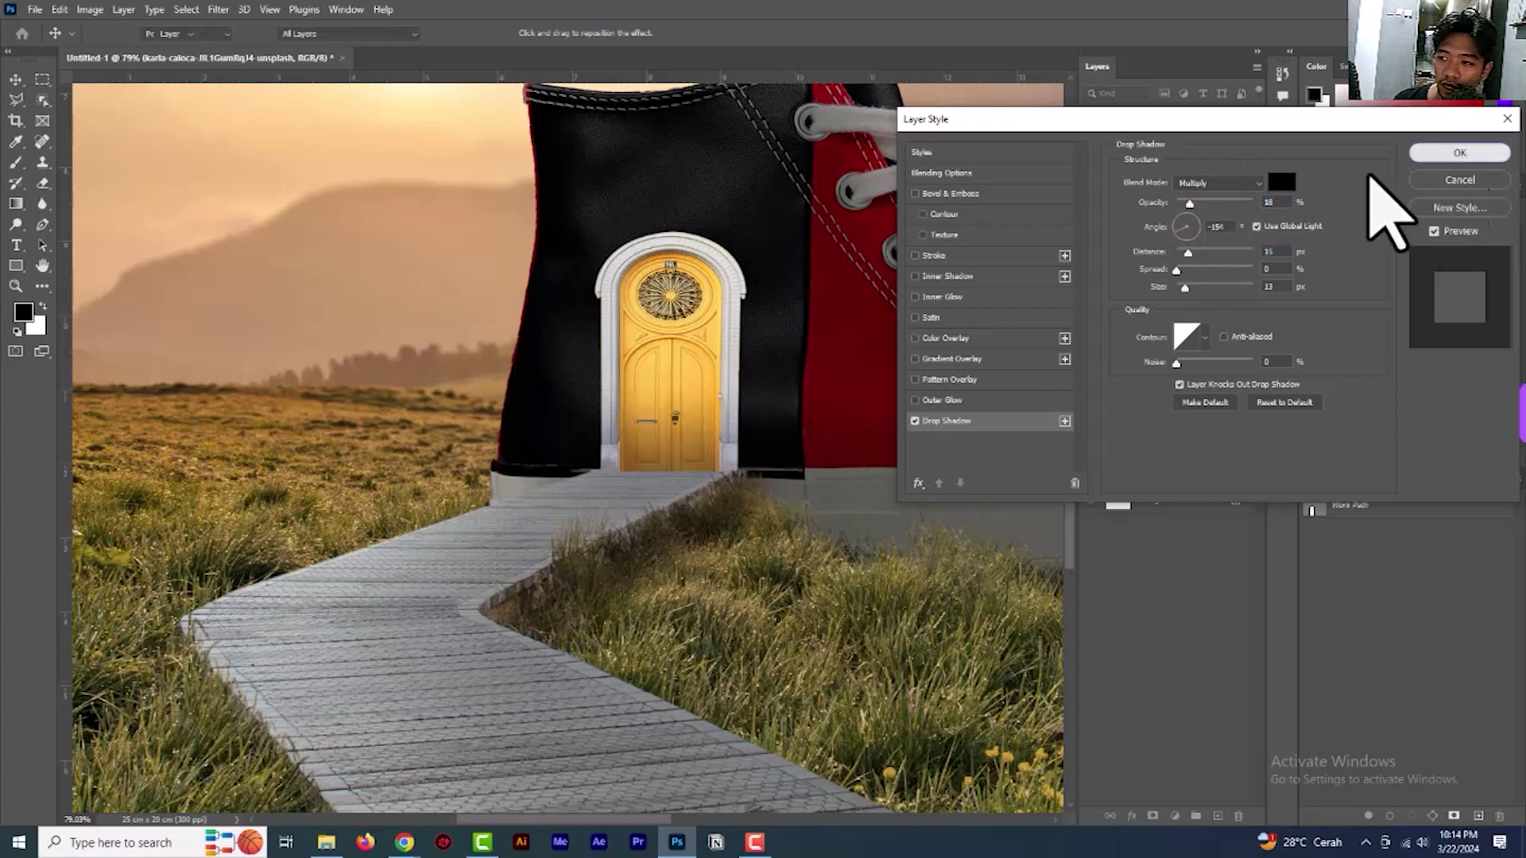
left_click(1460, 153)
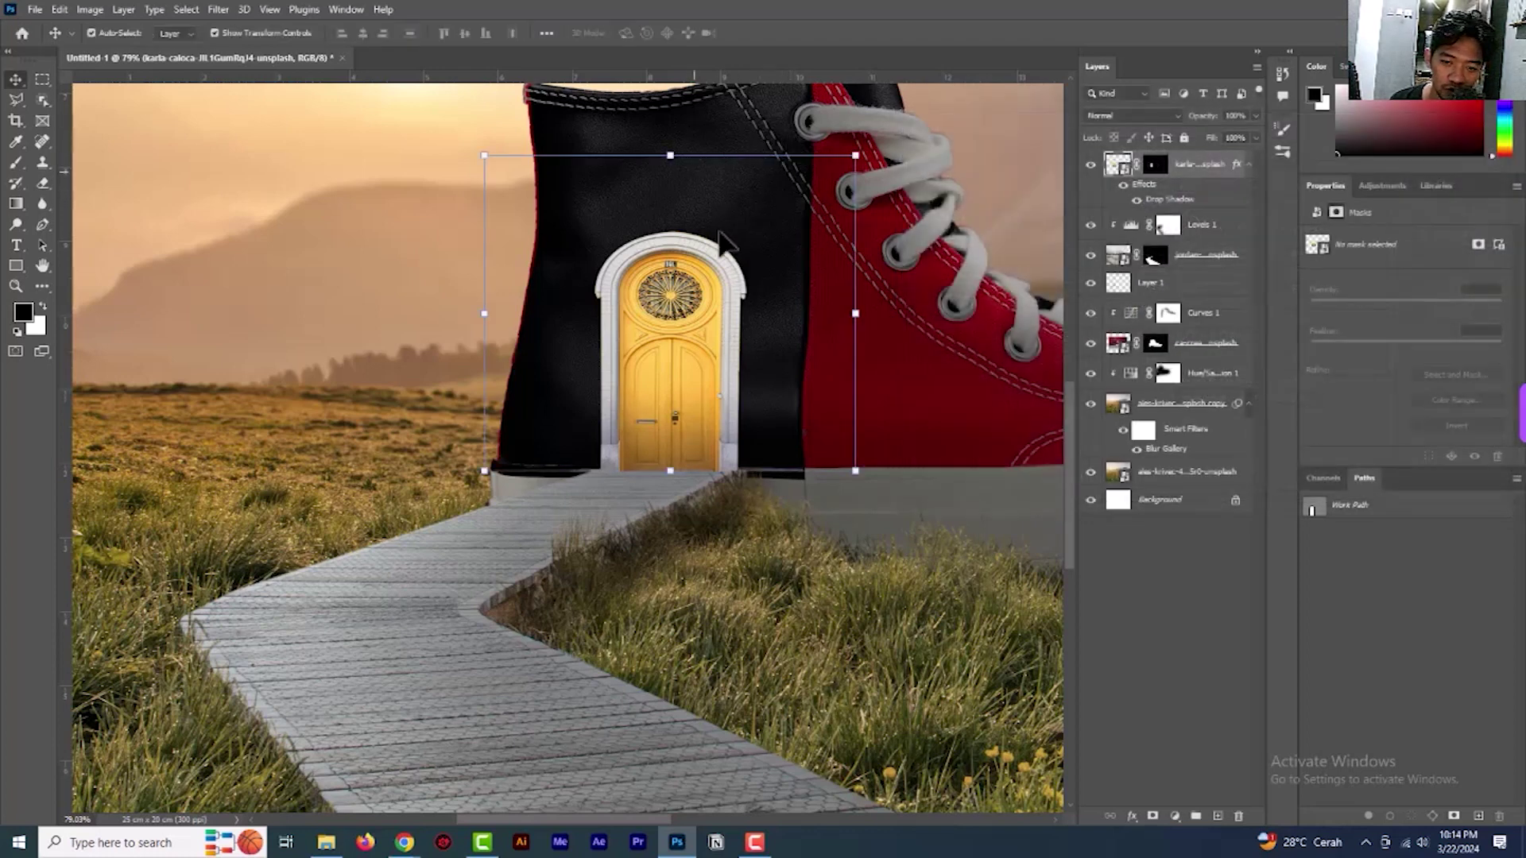
Move the door layer below the boardwalk layer and nudge the door slightly down and to the left on the heel
left_click_drag(1203, 170, 1205, 269)
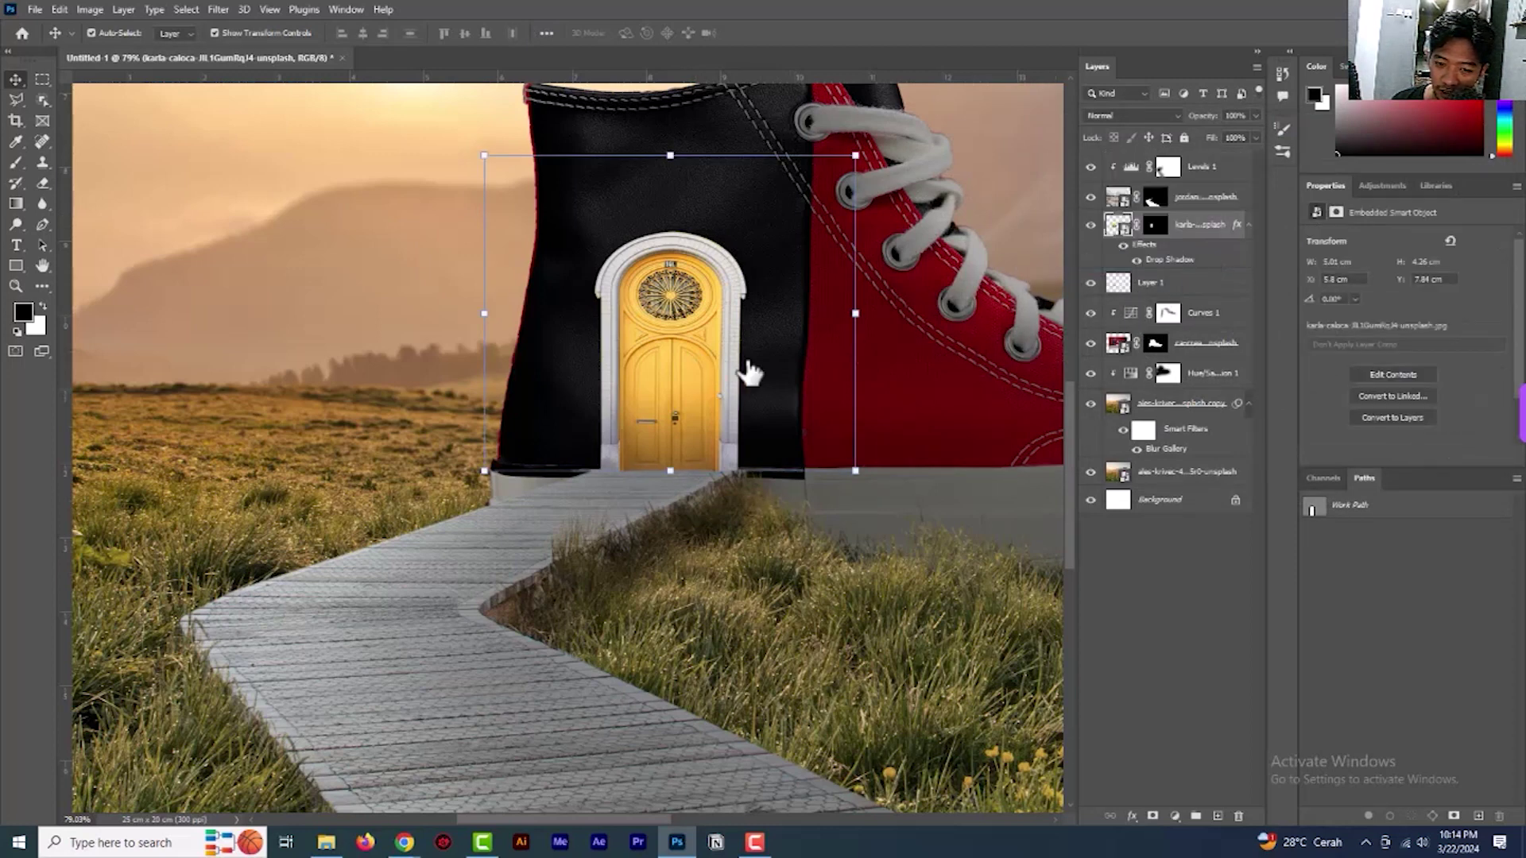
left_click(681, 366)
left_click_drag(681, 367, 680, 377)
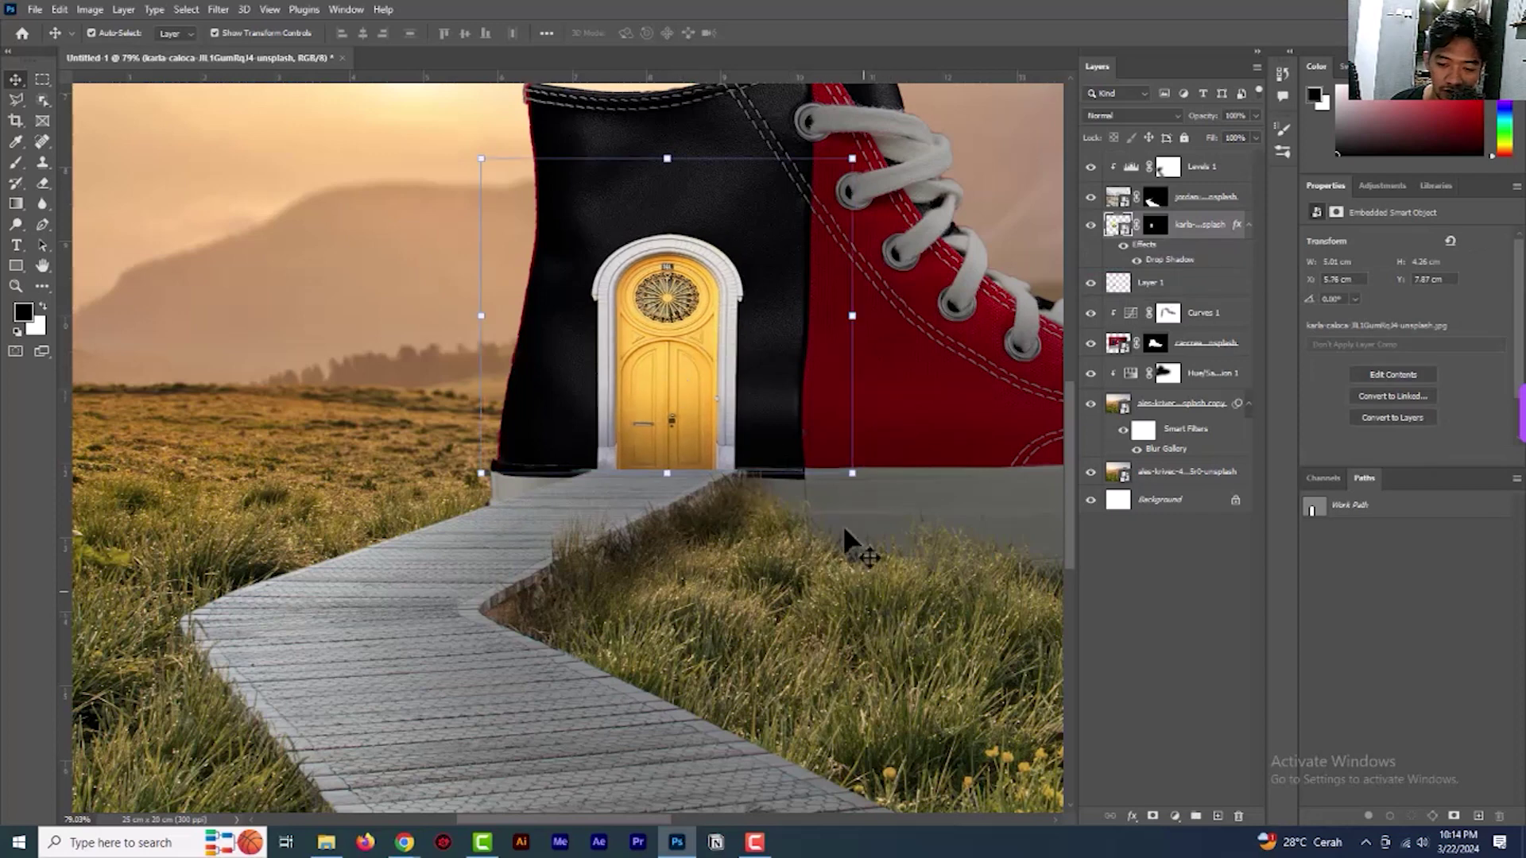
left_click(370, 204)
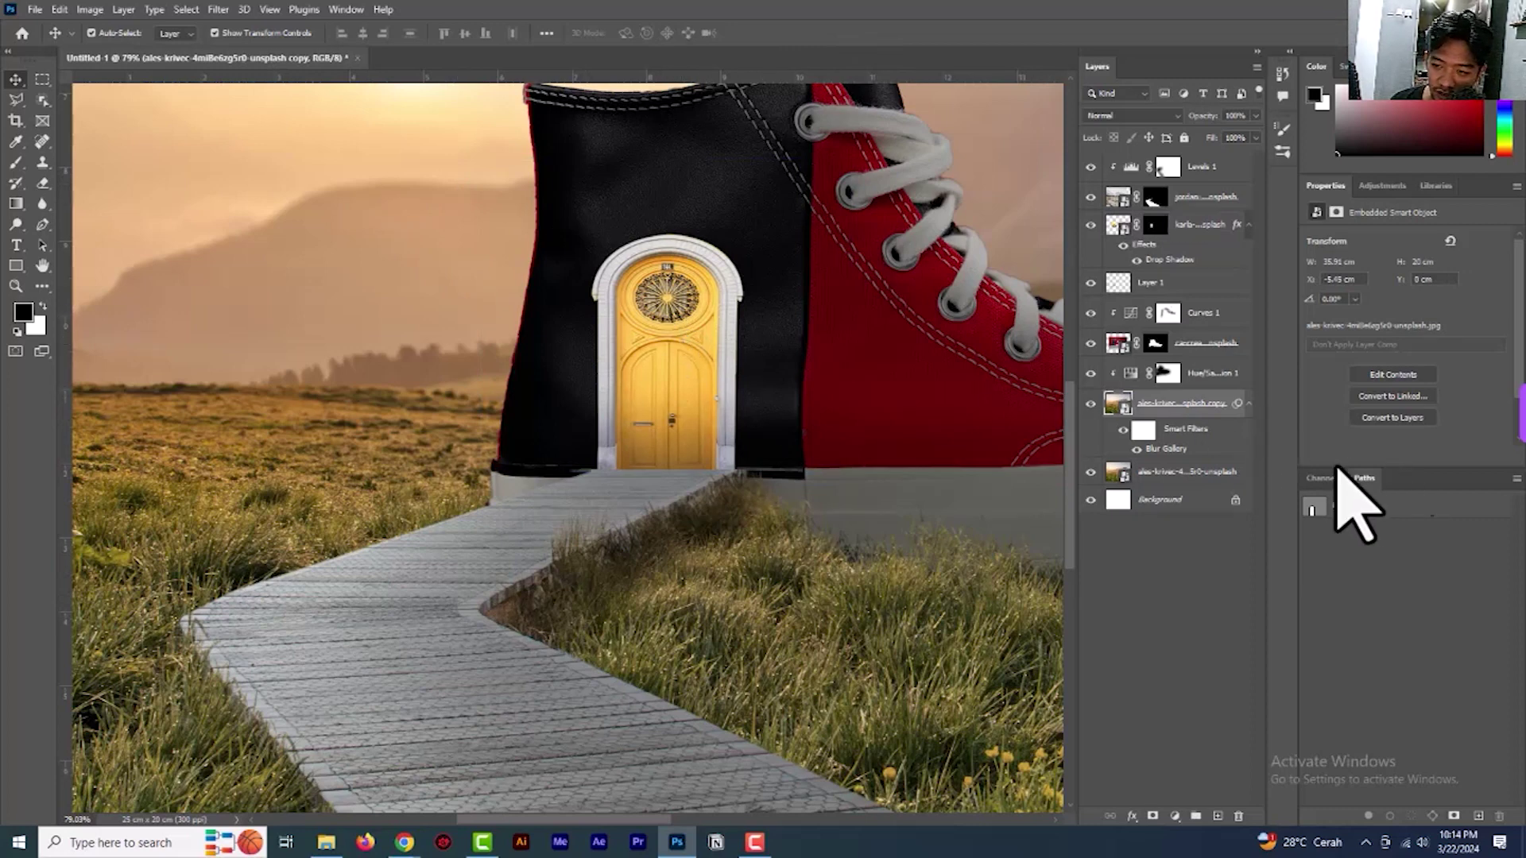
Add a Hue/Saturation adjustment clipped to the door layer and shift its hue to turn the yellow door red
left_click(1190, 235)
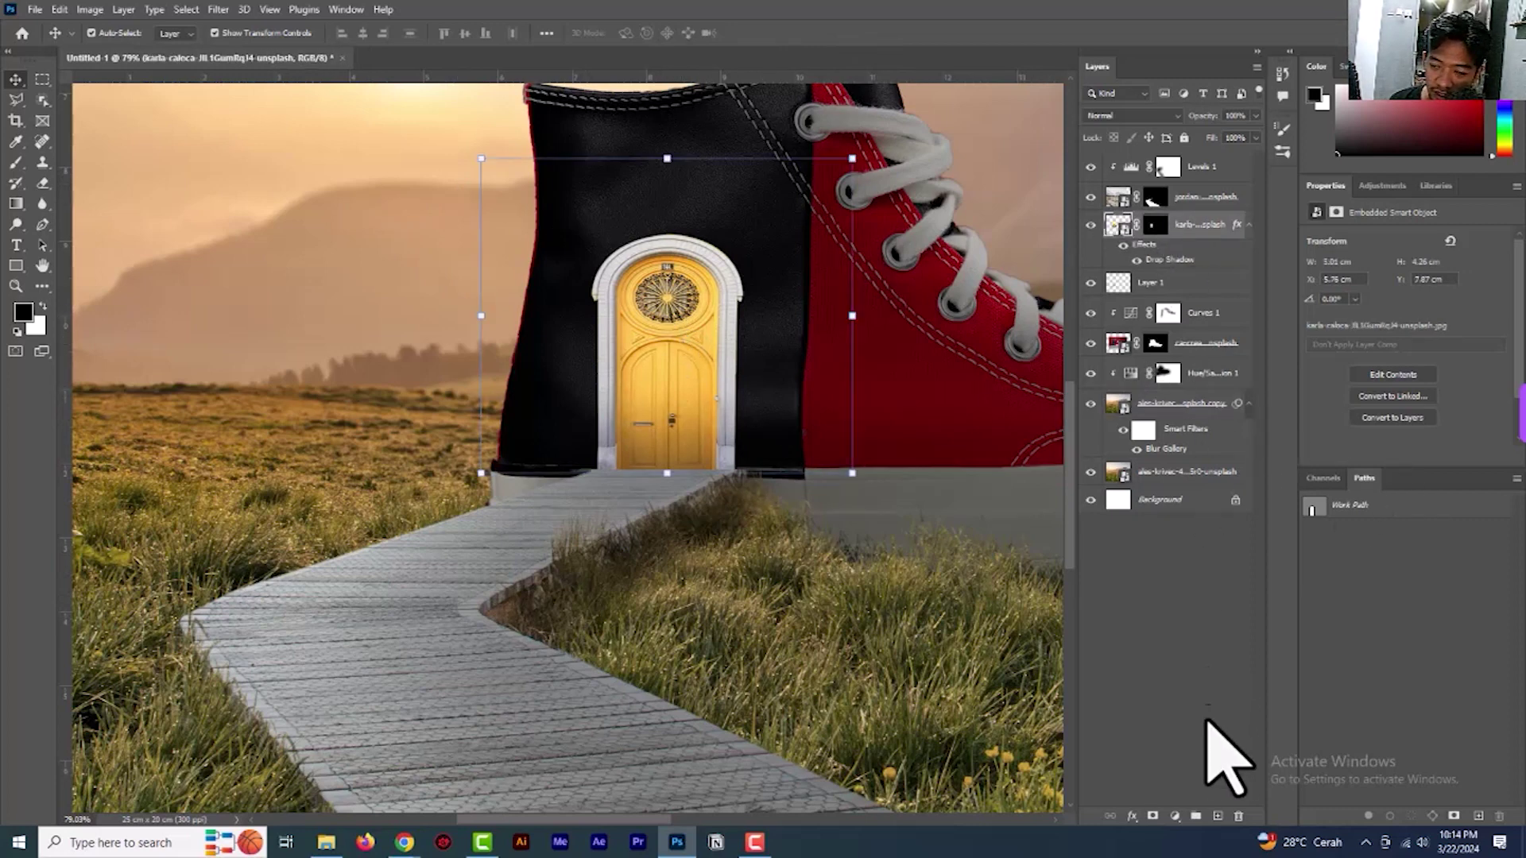
left_click(1176, 817)
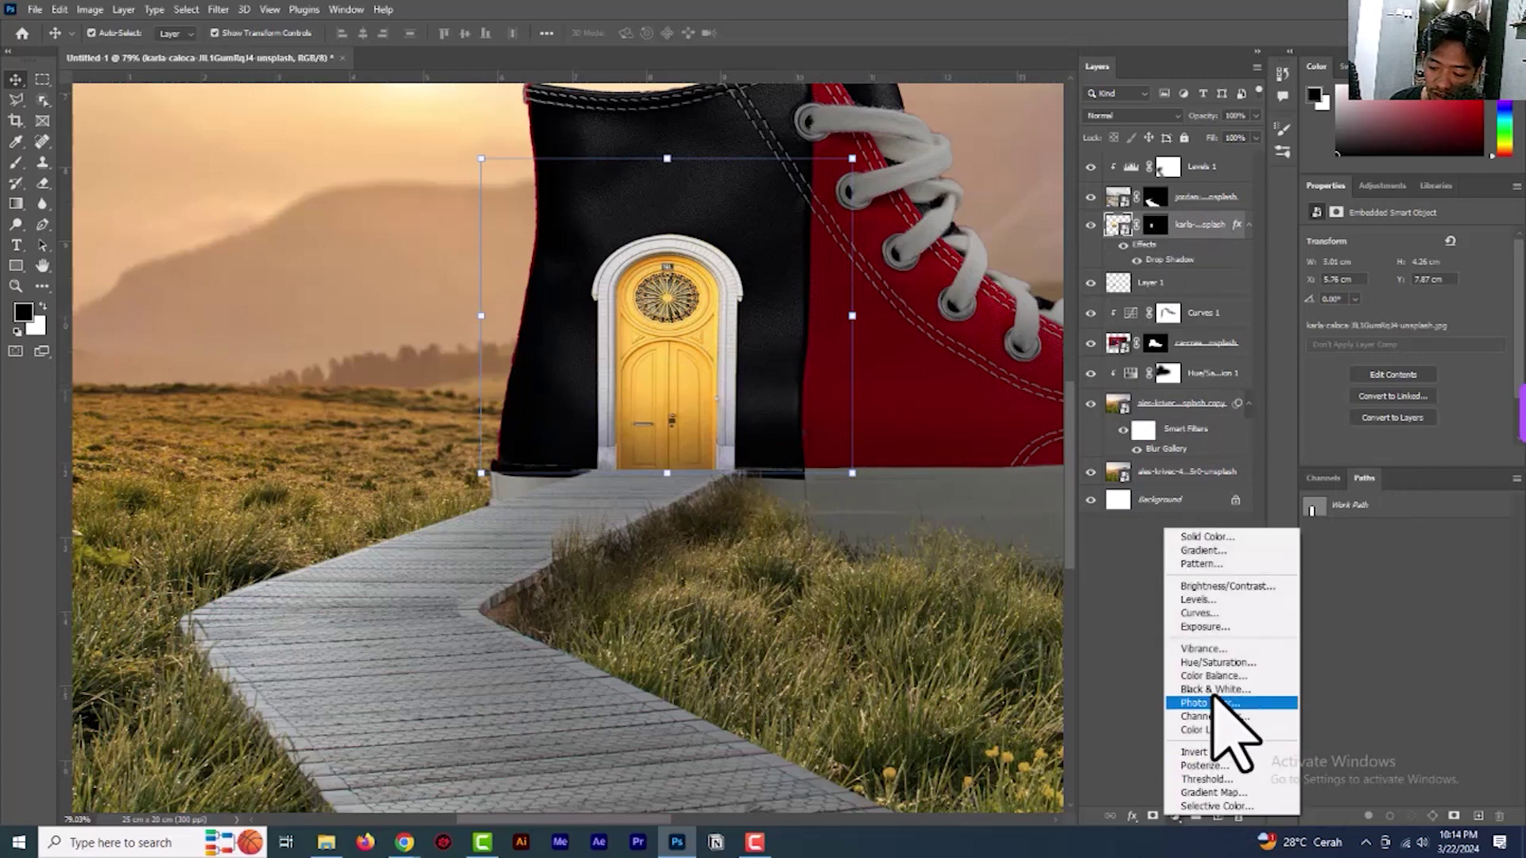
left_click(1228, 661)
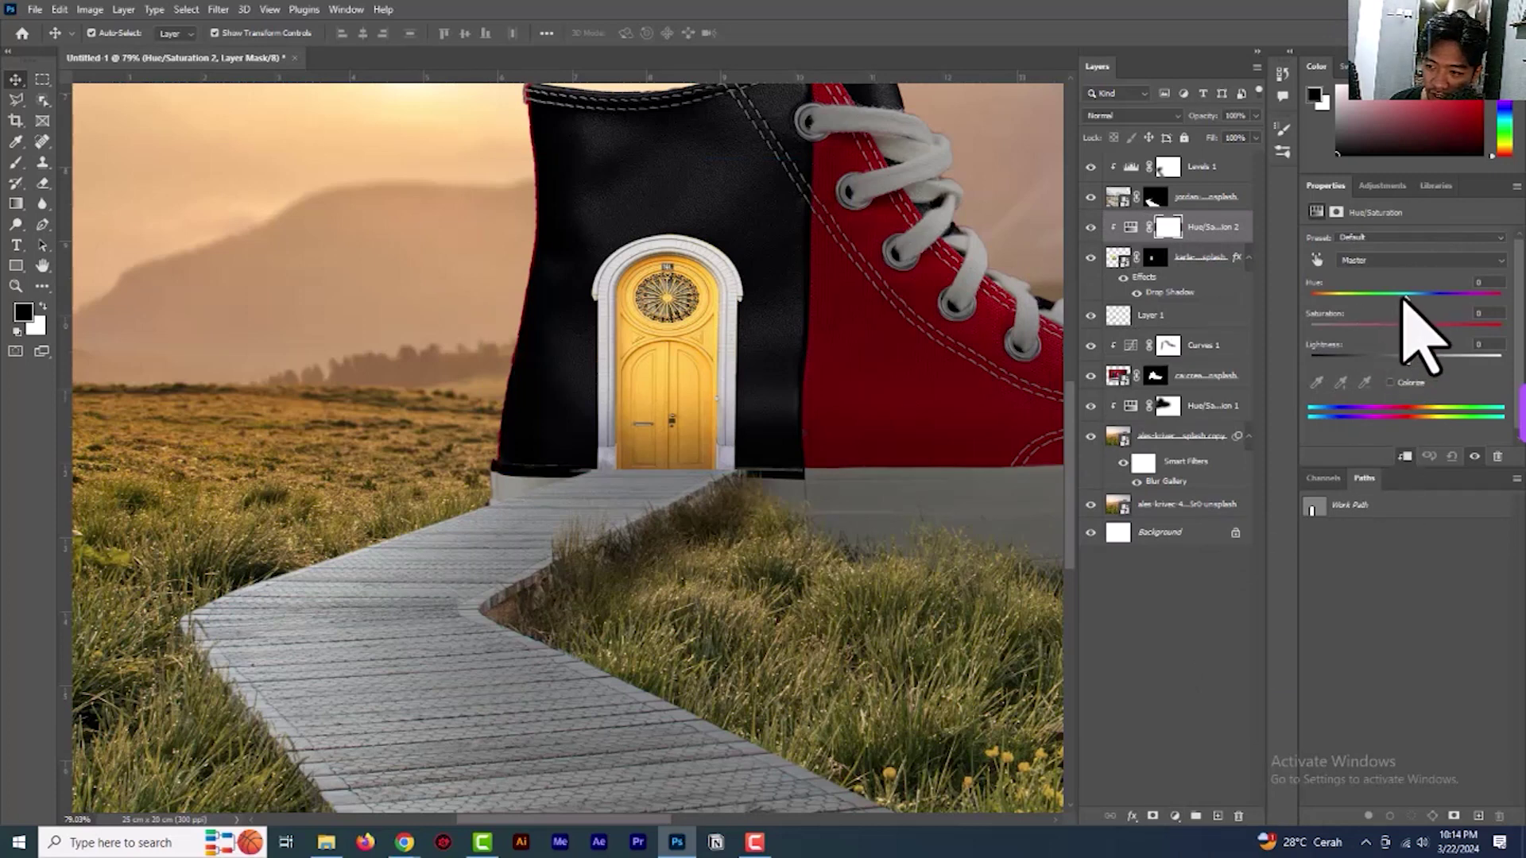
mouse_move(1405, 300)
left_mouse_down()
mouse_move(1422, 300)
mouse_move(1345, 299)
mouse_move(1375, 300)
left_mouse_up()
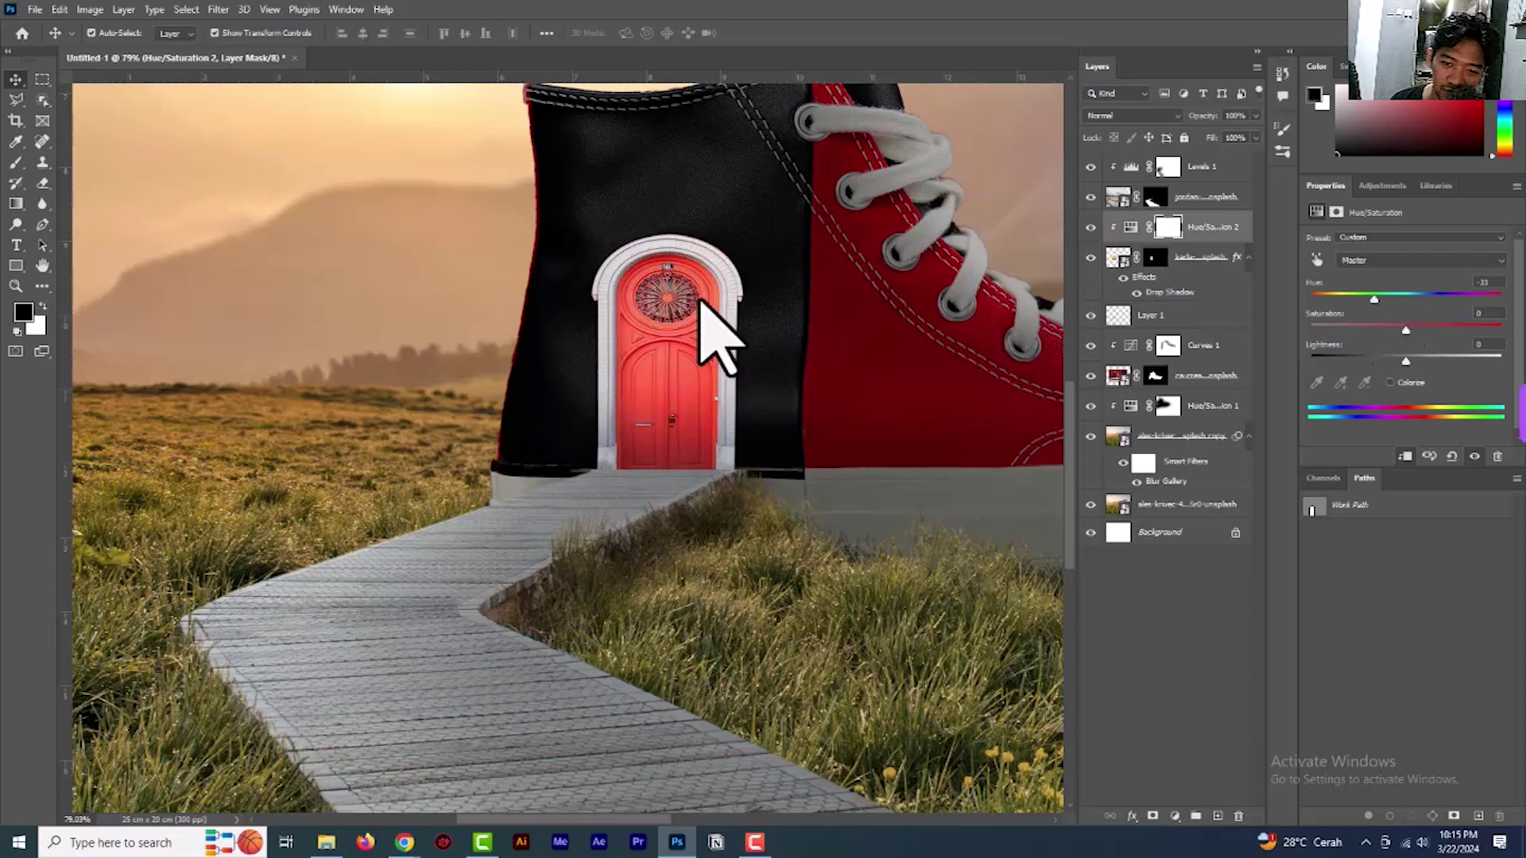
Create a new layer for brushed shading, undo the trial stroke, and move the layer above Levels 1 at the top of the stack
left_click(16, 286)
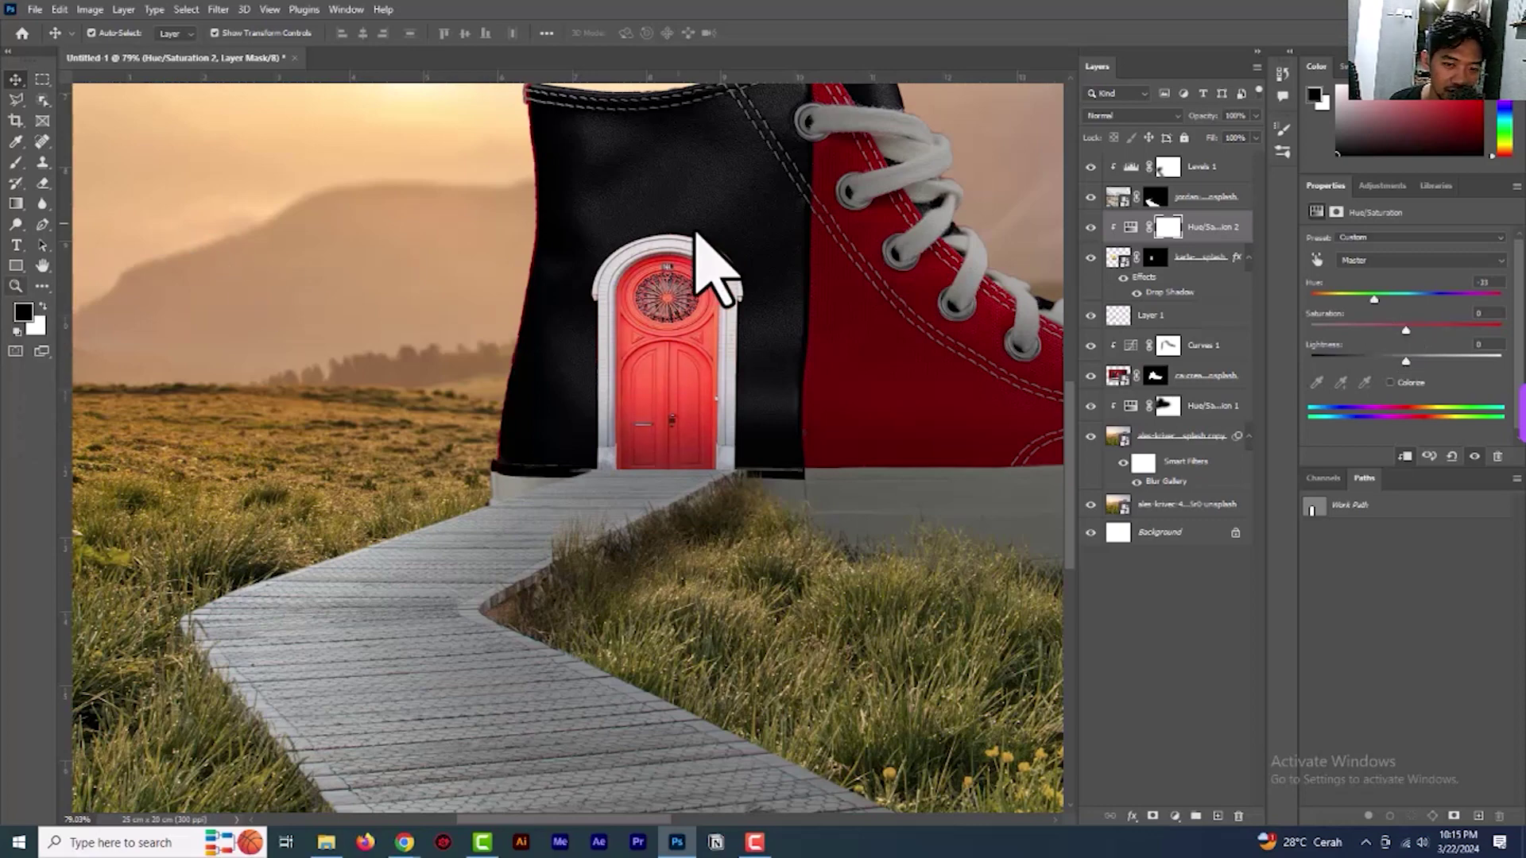
right_click(680, 231)
left_click(727, 238)
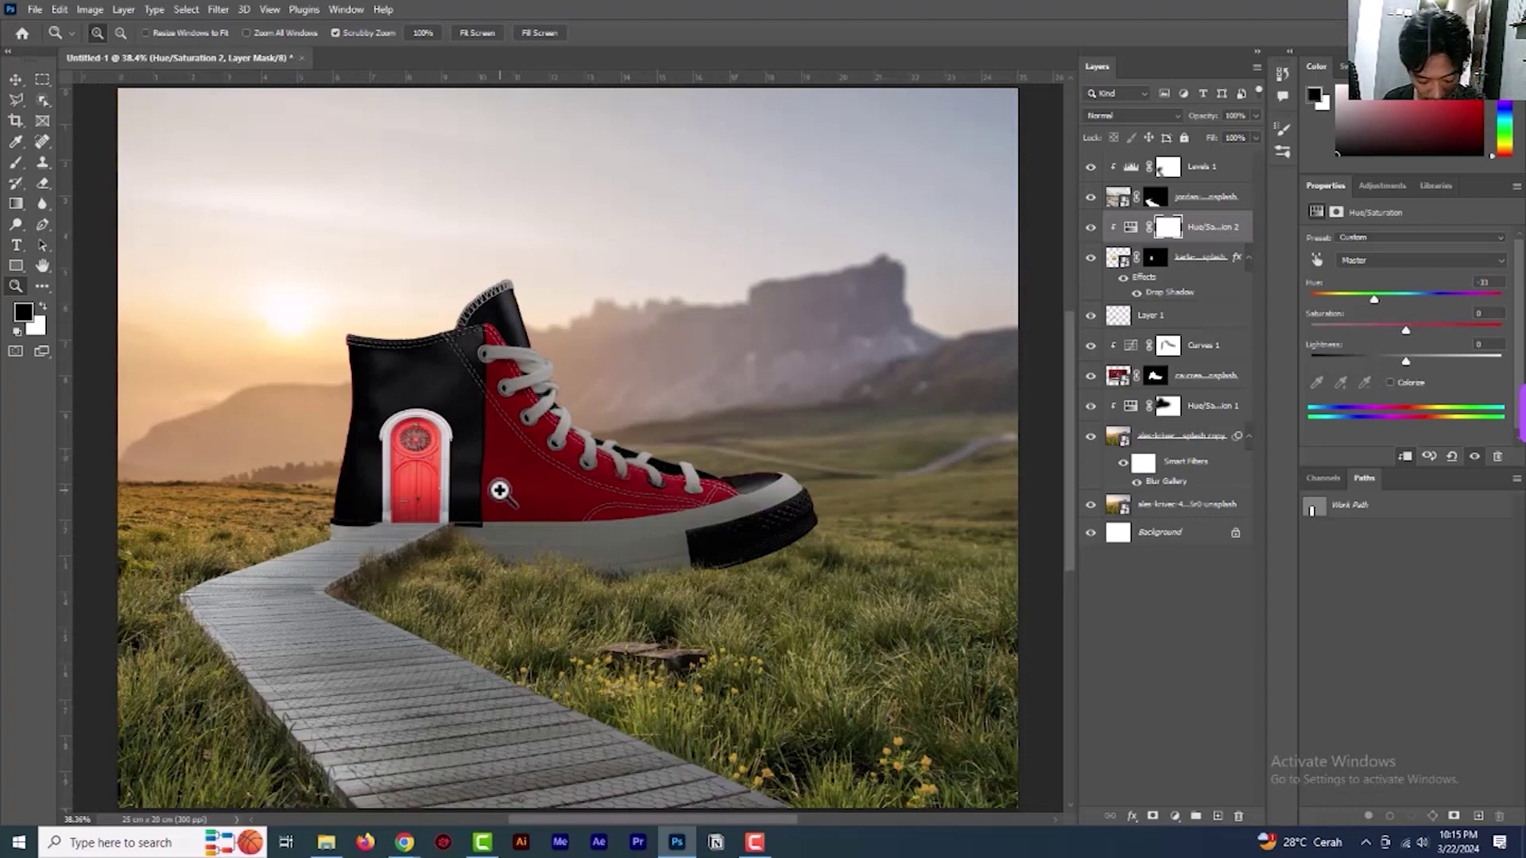
left_click(469, 533)
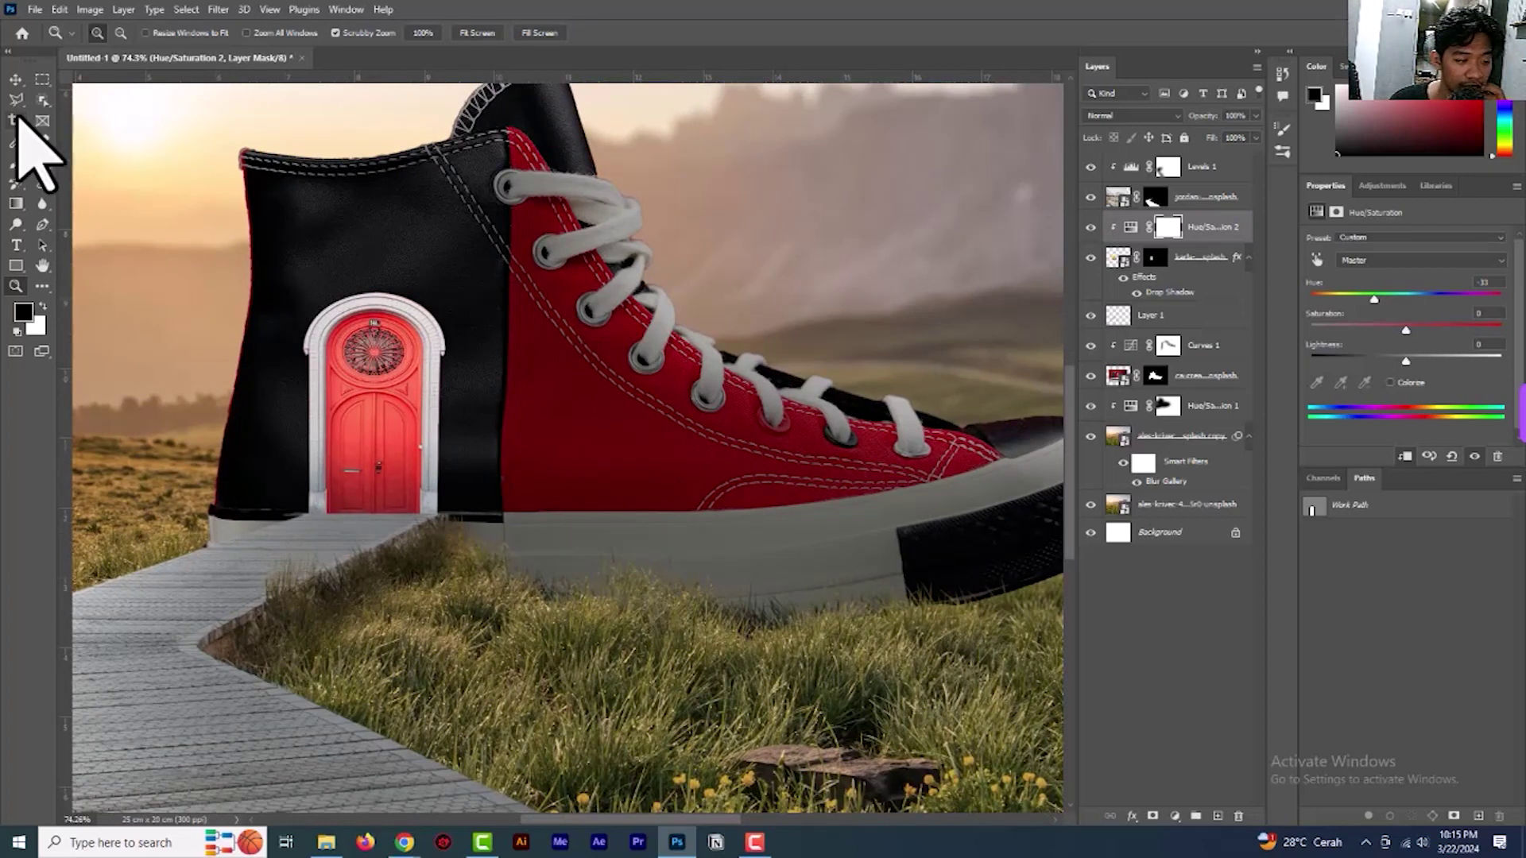
left_click(16, 162)
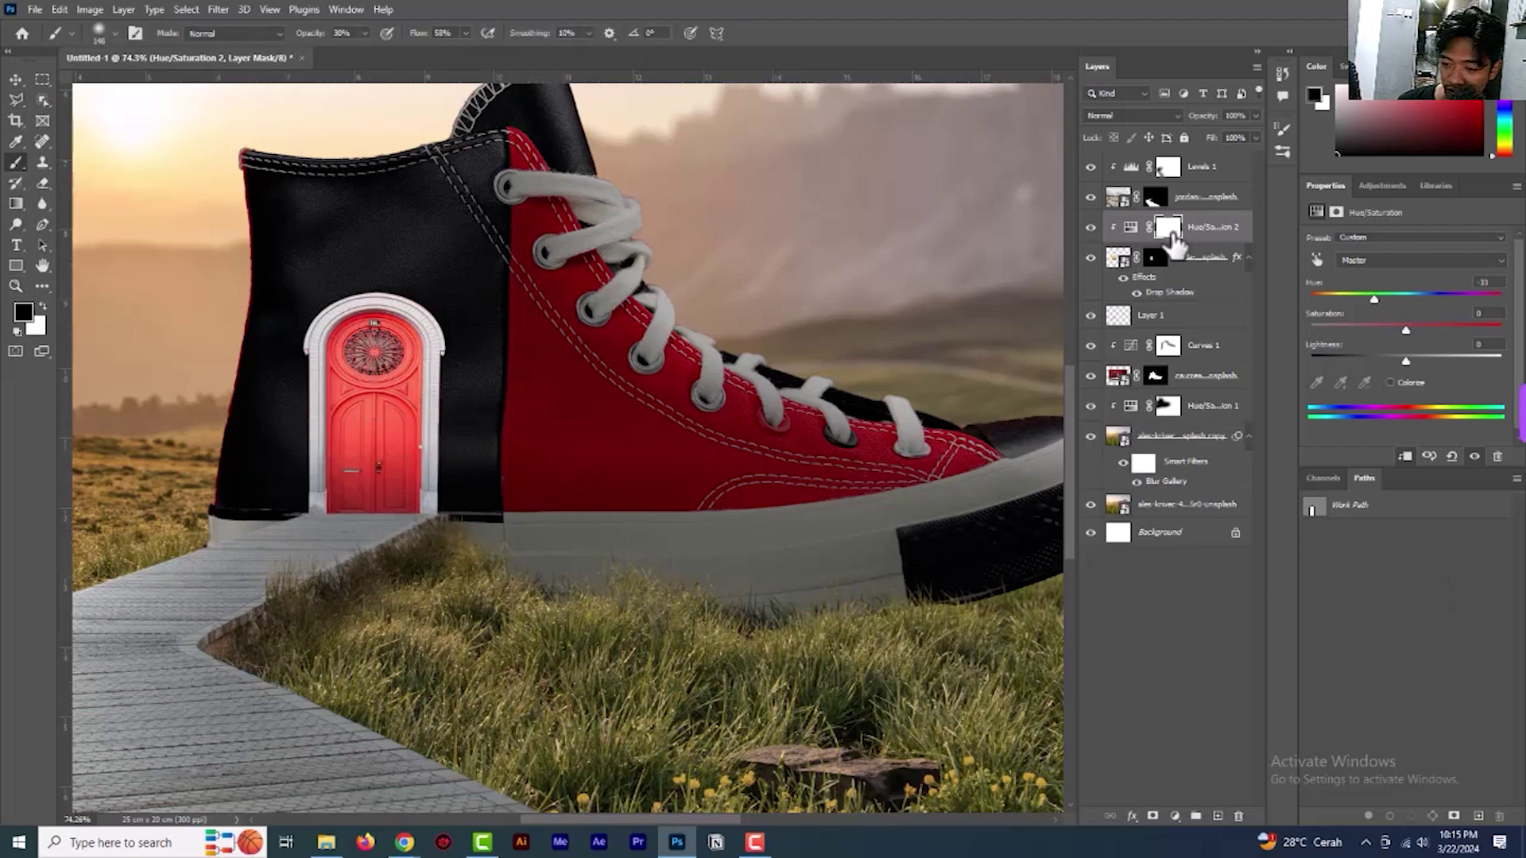
left_click(1217, 816)
mouse_move(388, 410)
left_mouse_down()
mouse_move(307, 453)
mouse_move(294, 527)
mouse_move(687, 608)
left_mouse_up()
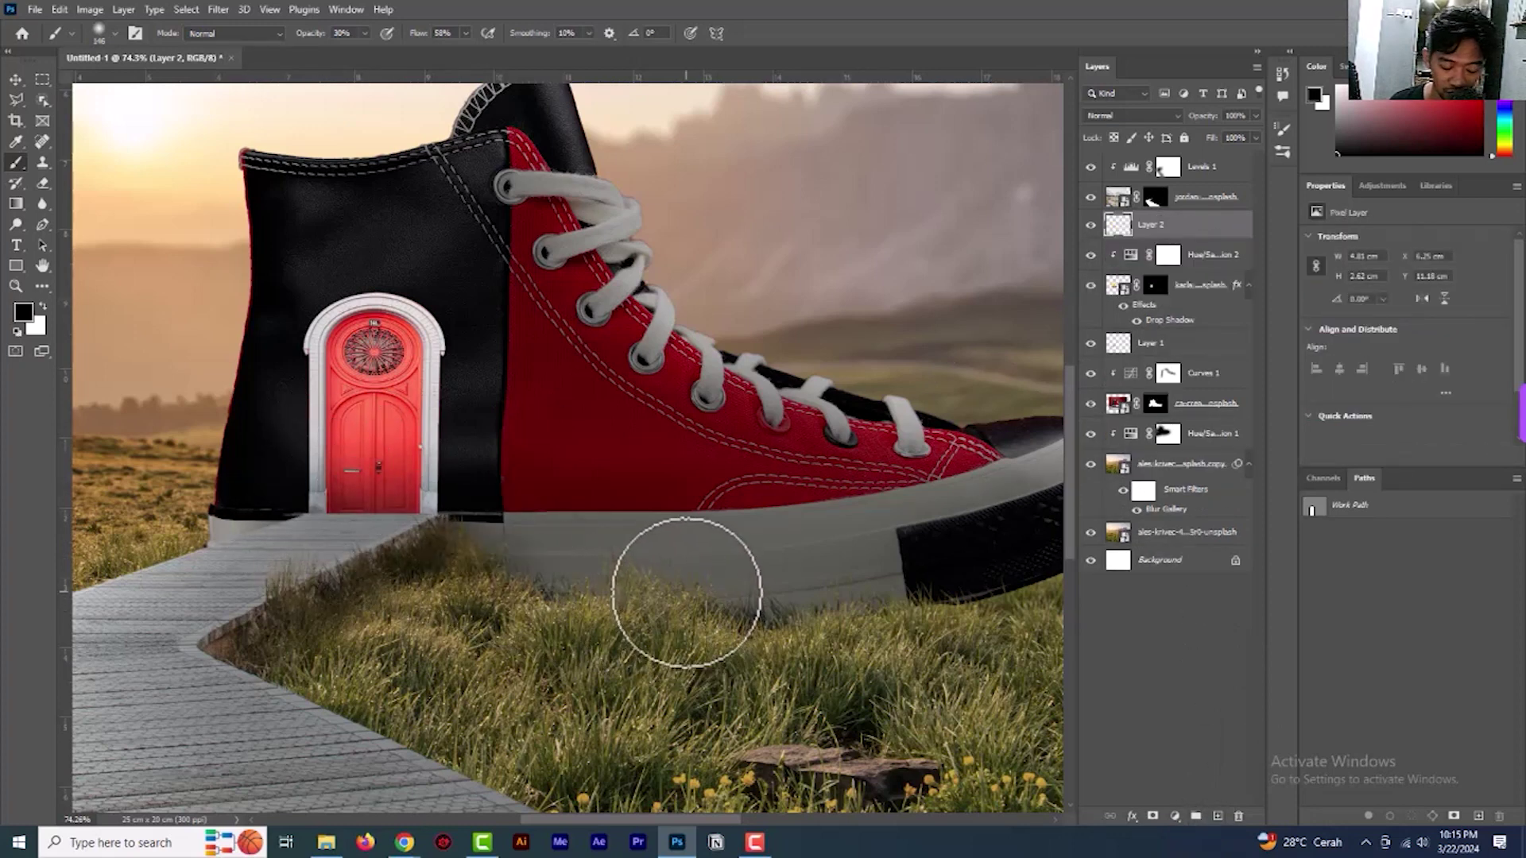
key("ctrl+z")
left_click_drag(1165, 229, 1167, 154)
Try soft black shadow strokes at the door's base on the new layer, with and without clipping it to the boardwalk
mouse_move(327, 516)
left_mouse_down()
mouse_move(426, 511)
mouse_move(641, 562)
left_mouse_up()
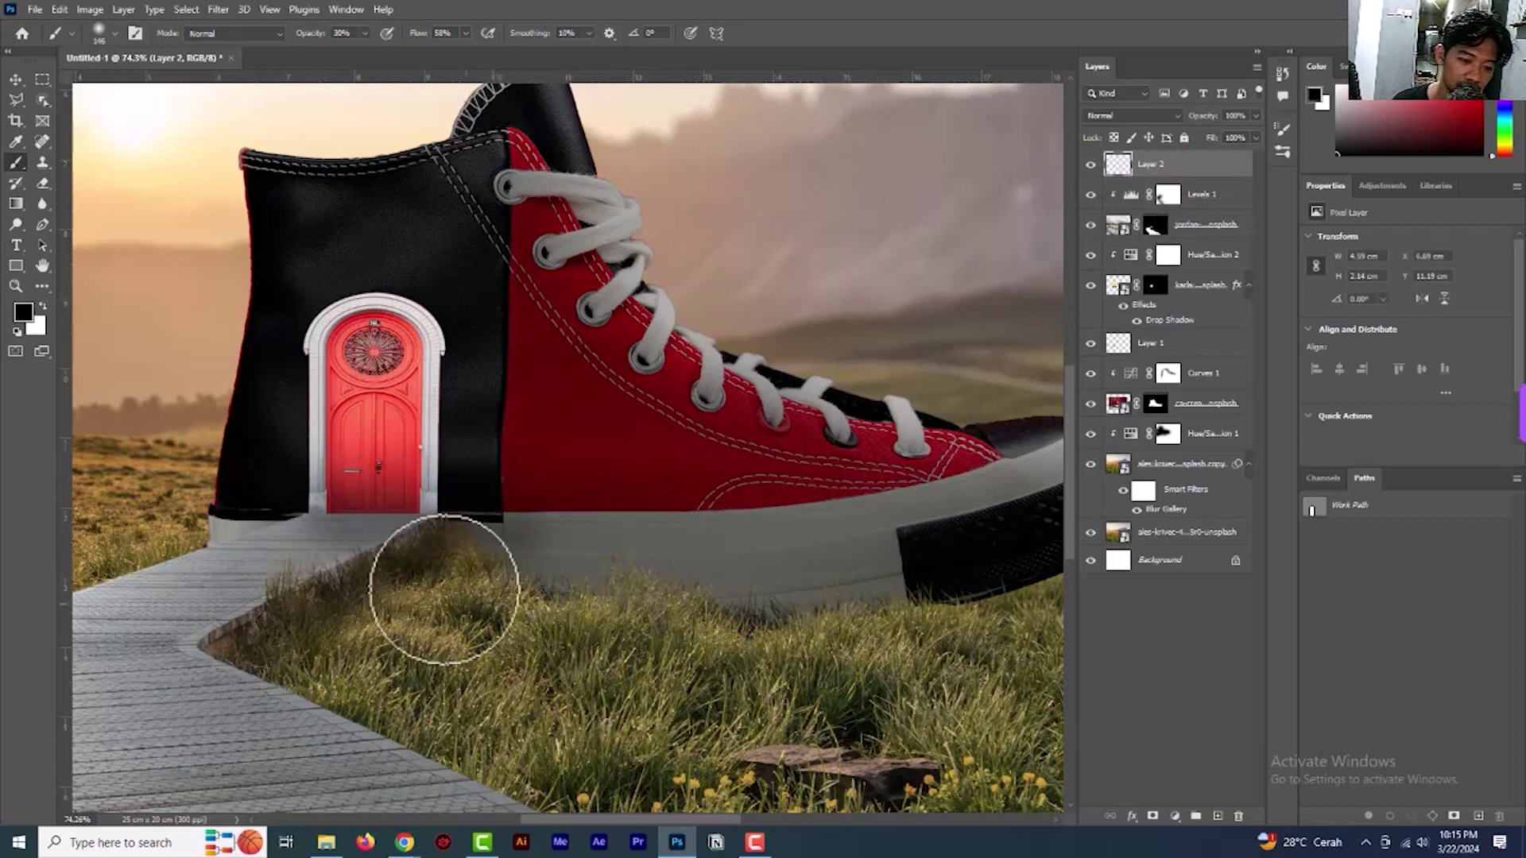
left_click(299, 528)
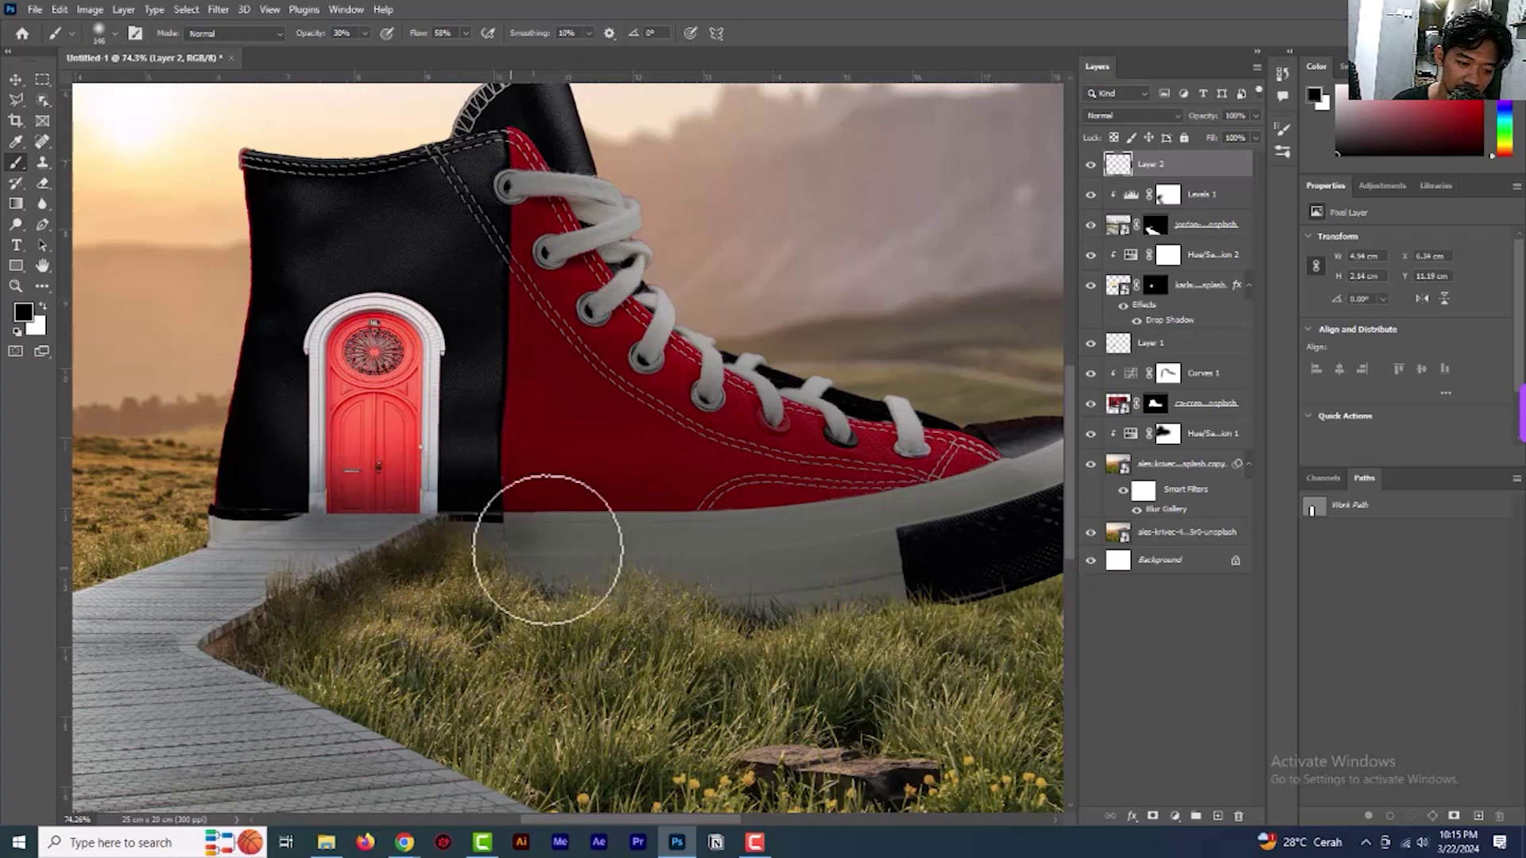
key("ctrl+z")
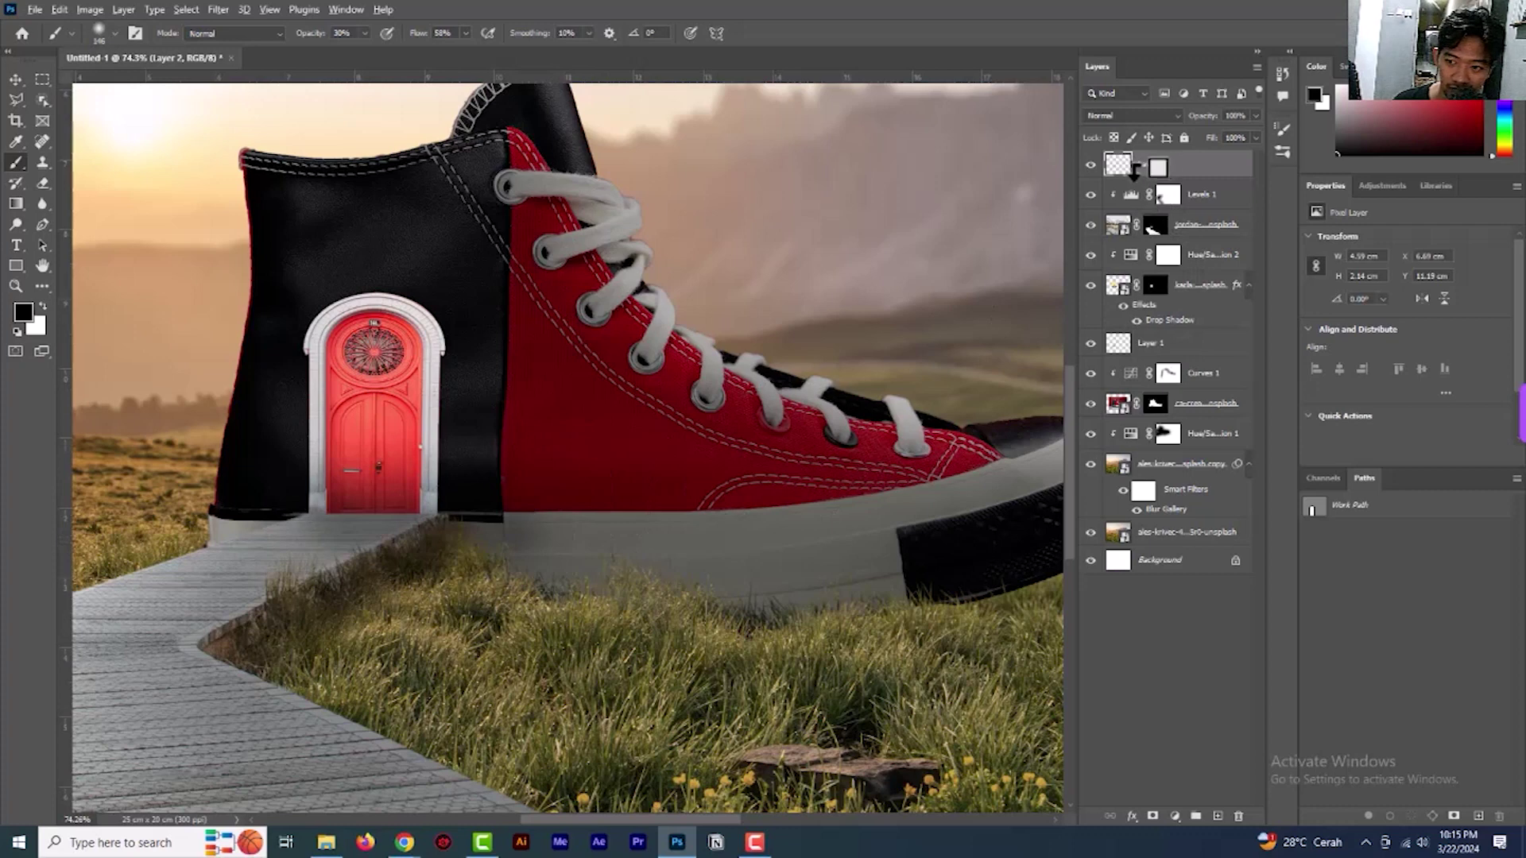
key("ctrl+alt+g")
left_click(298, 499)
key("ctrl+z")
key("ctrl+z")
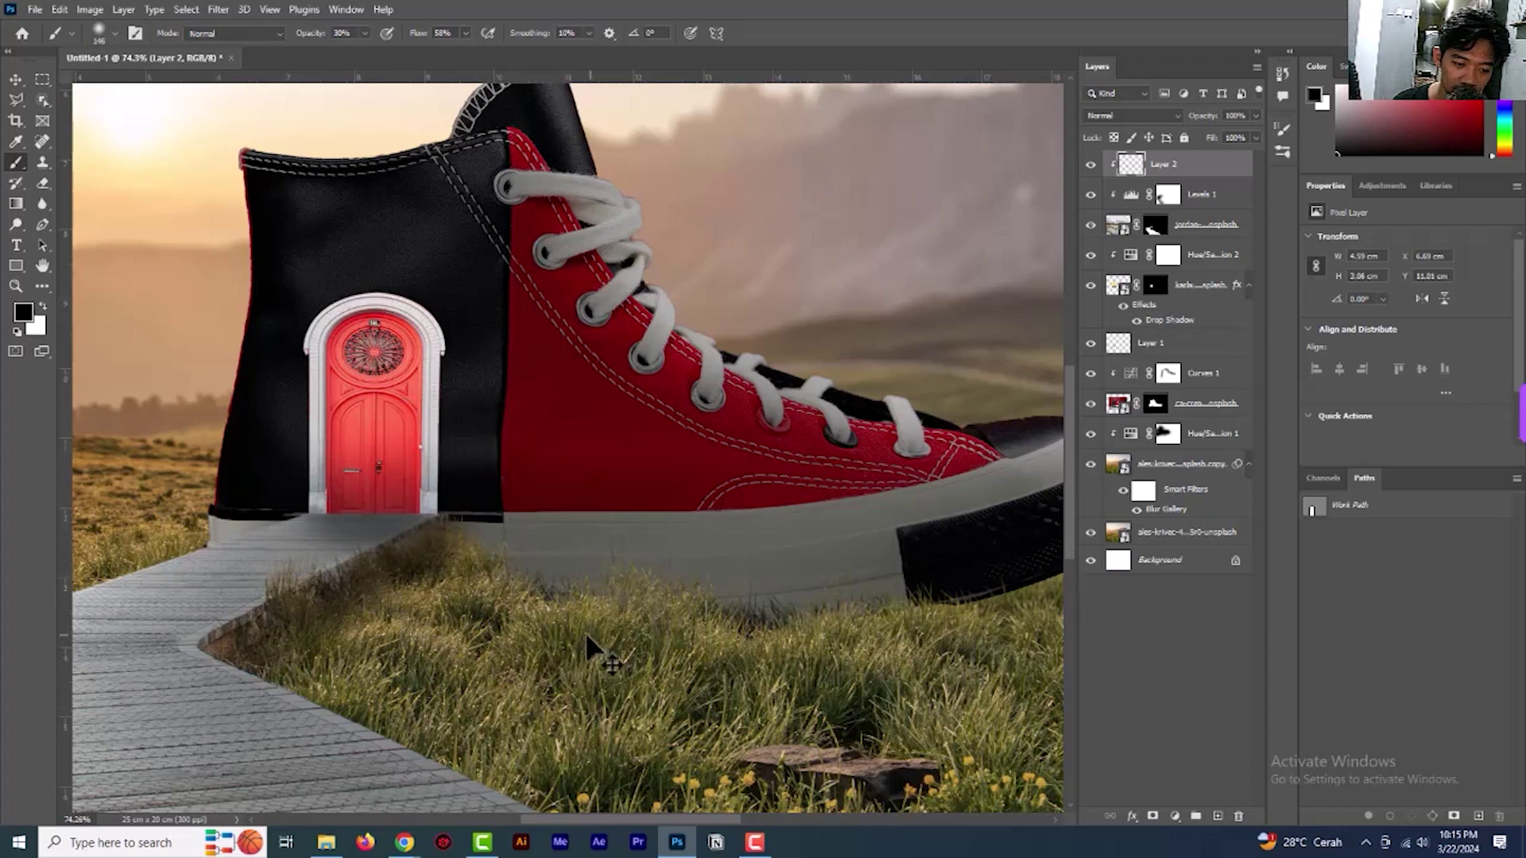
key("ctrl+shift+z")
key("ctrl+z")
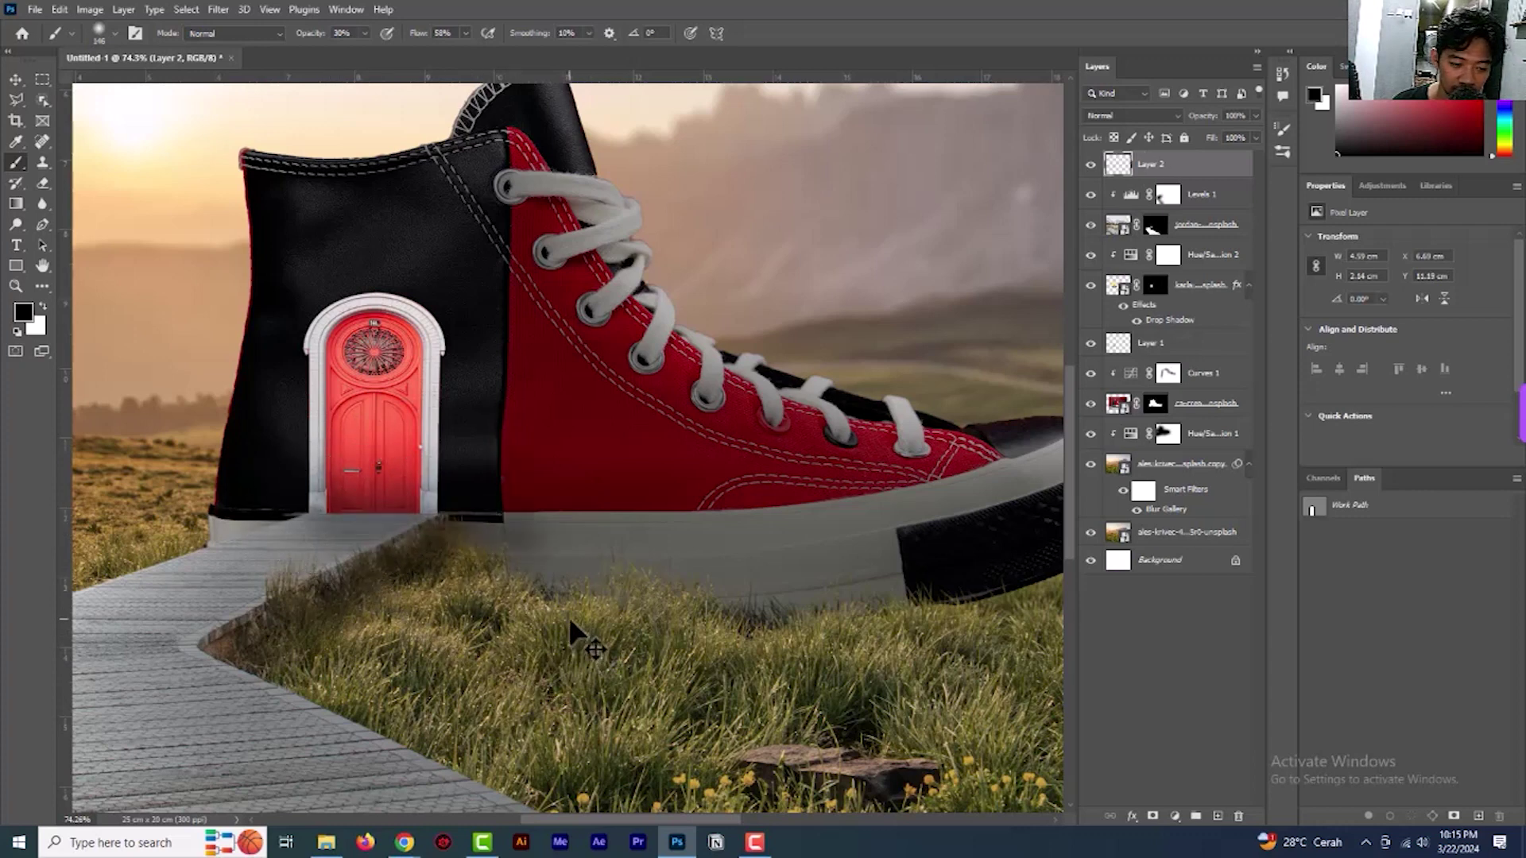
key("ctrl+shift+z")
Brush a soft black shadow at 30% opacity beside the door's base and clip the shadow layer to the boardwalk
left_click_drag(377, 493, 513, 573)
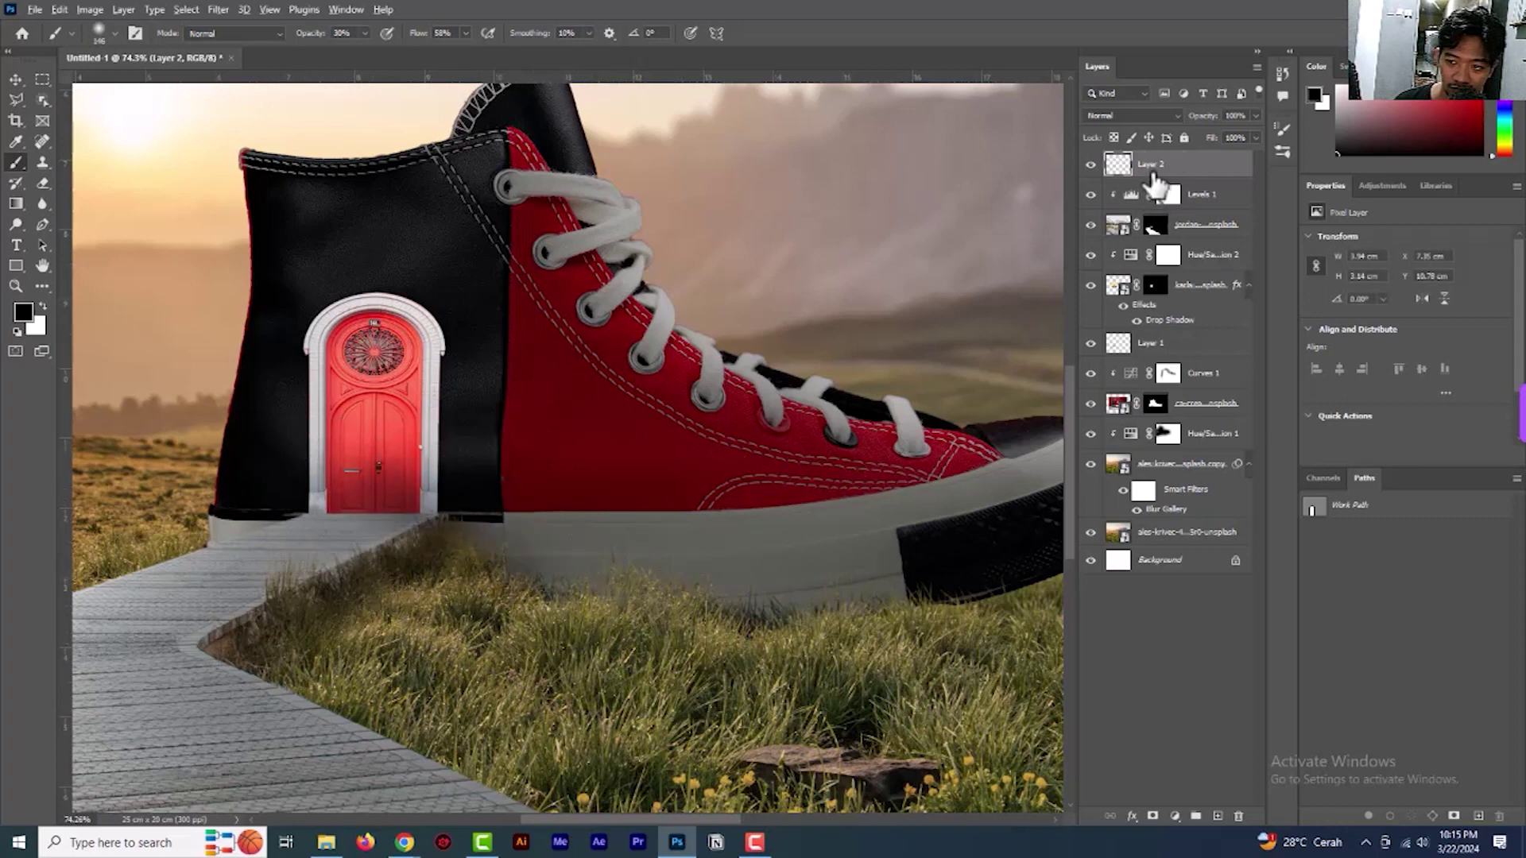
key("ctrl+z")
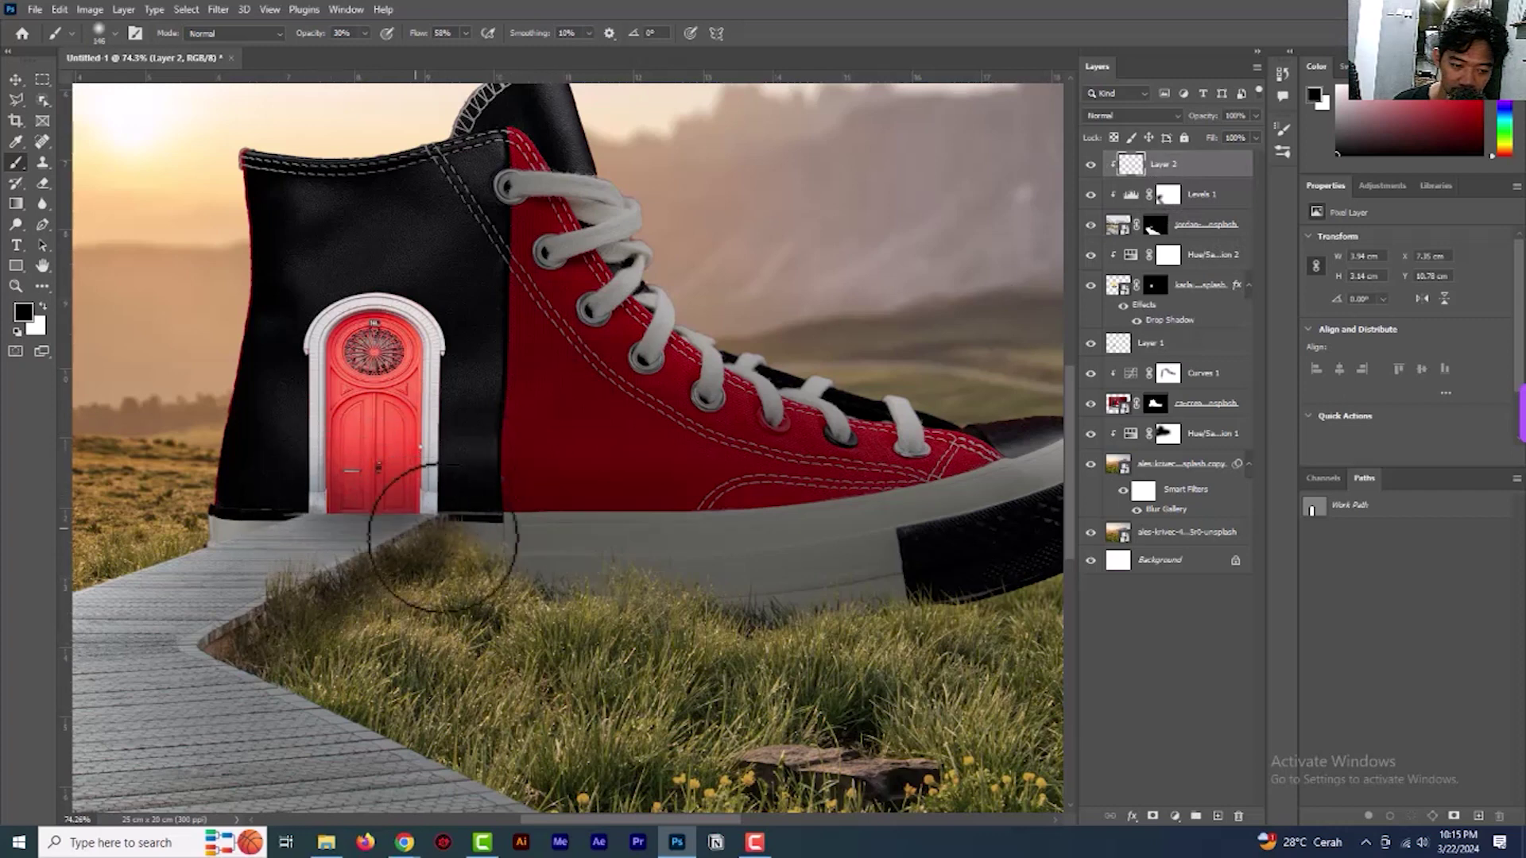
key("ctrl+shift+z")
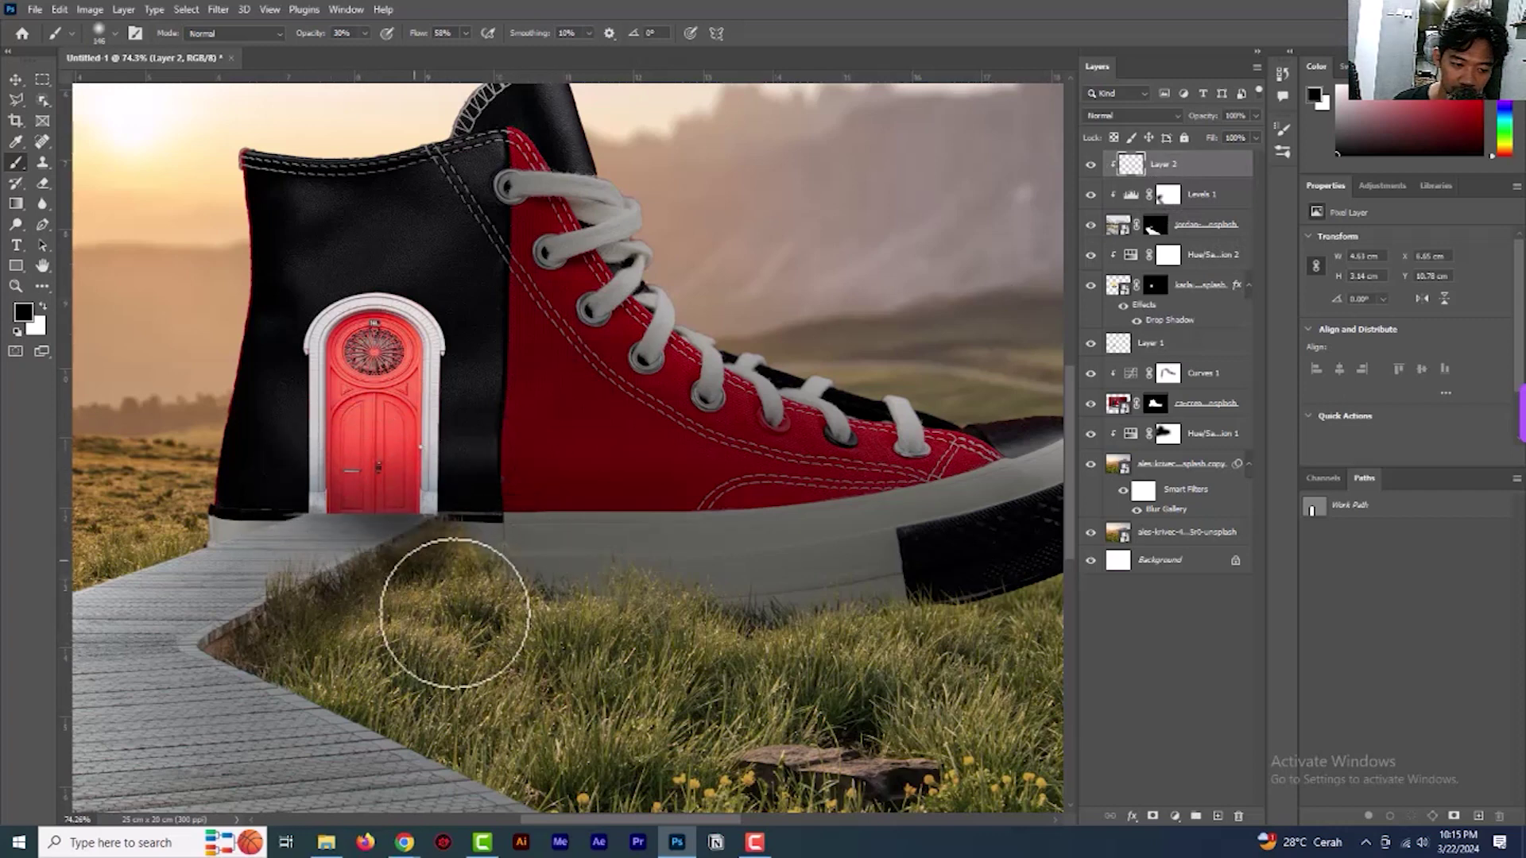
Try extending the shadow over the boardwalk's end and releasing the layer's clipping, and undo both changes
left_click_drag(332, 490, 445, 641)
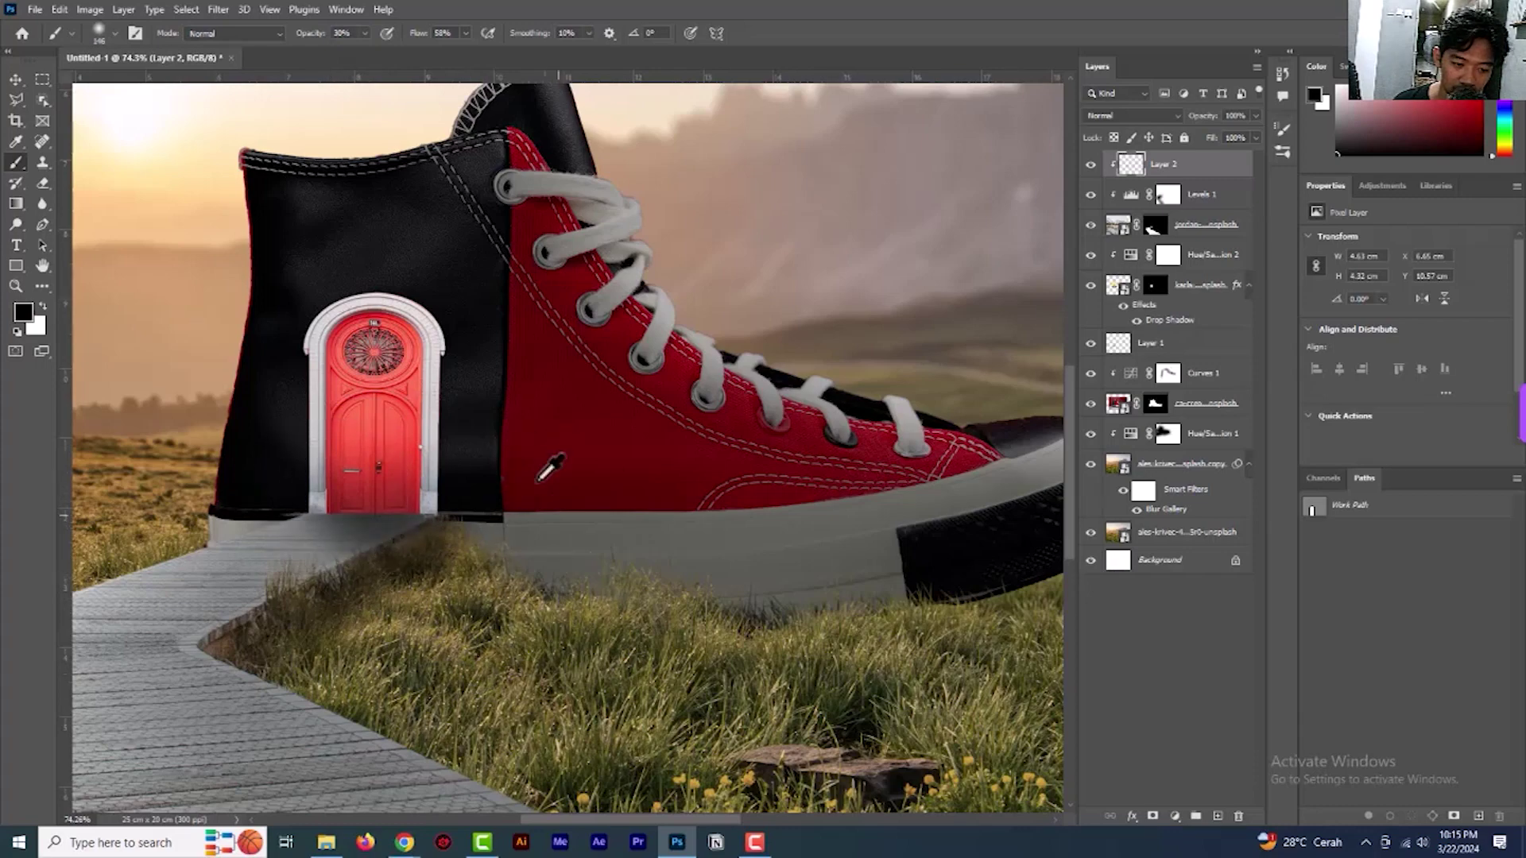
scroll(540, 477, "down", 5)
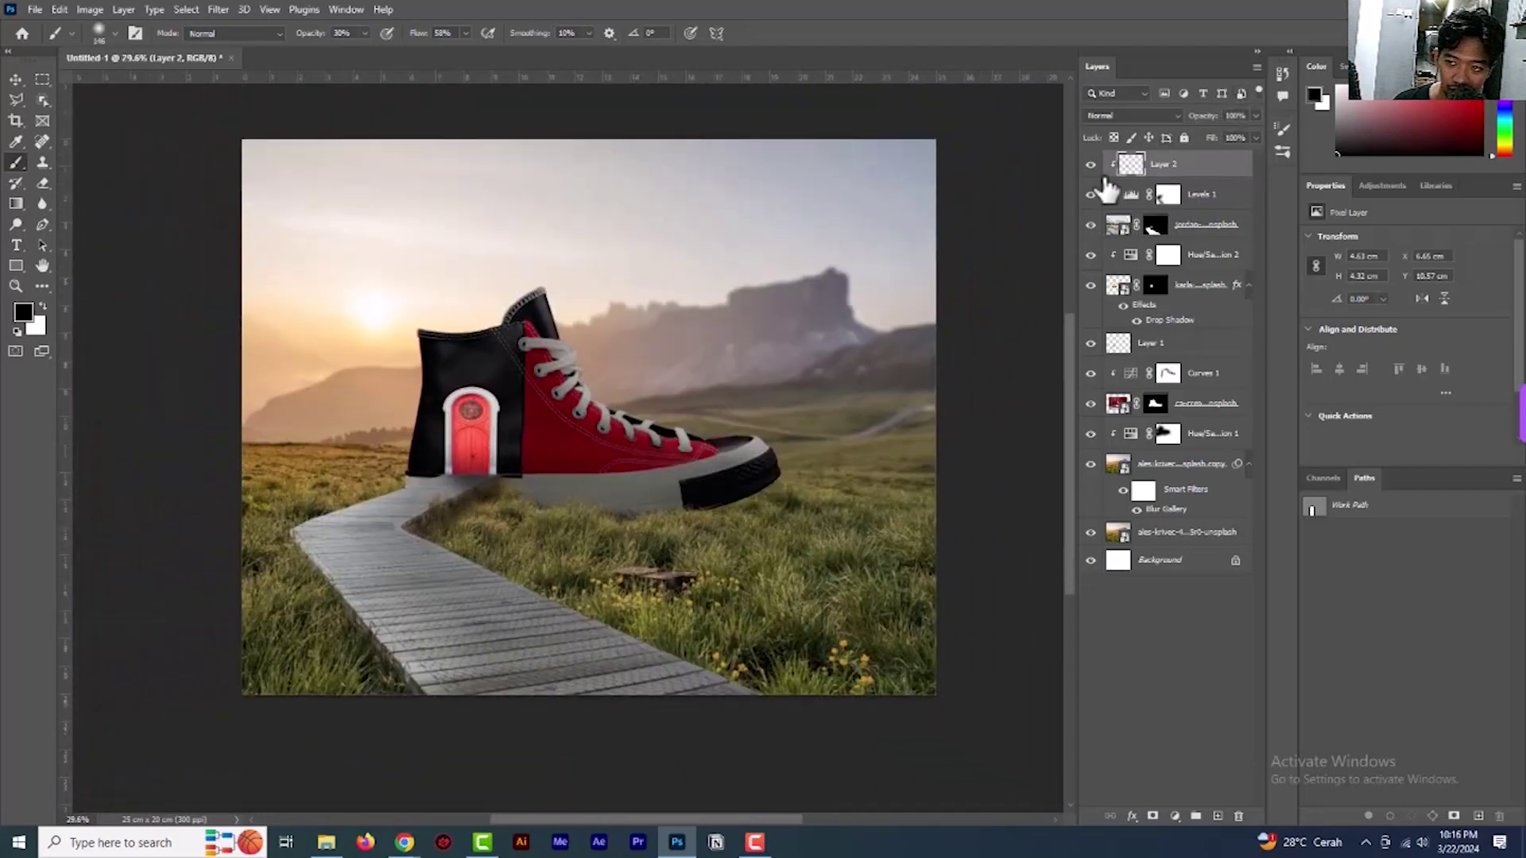
left_click(1147, 169, "alt")
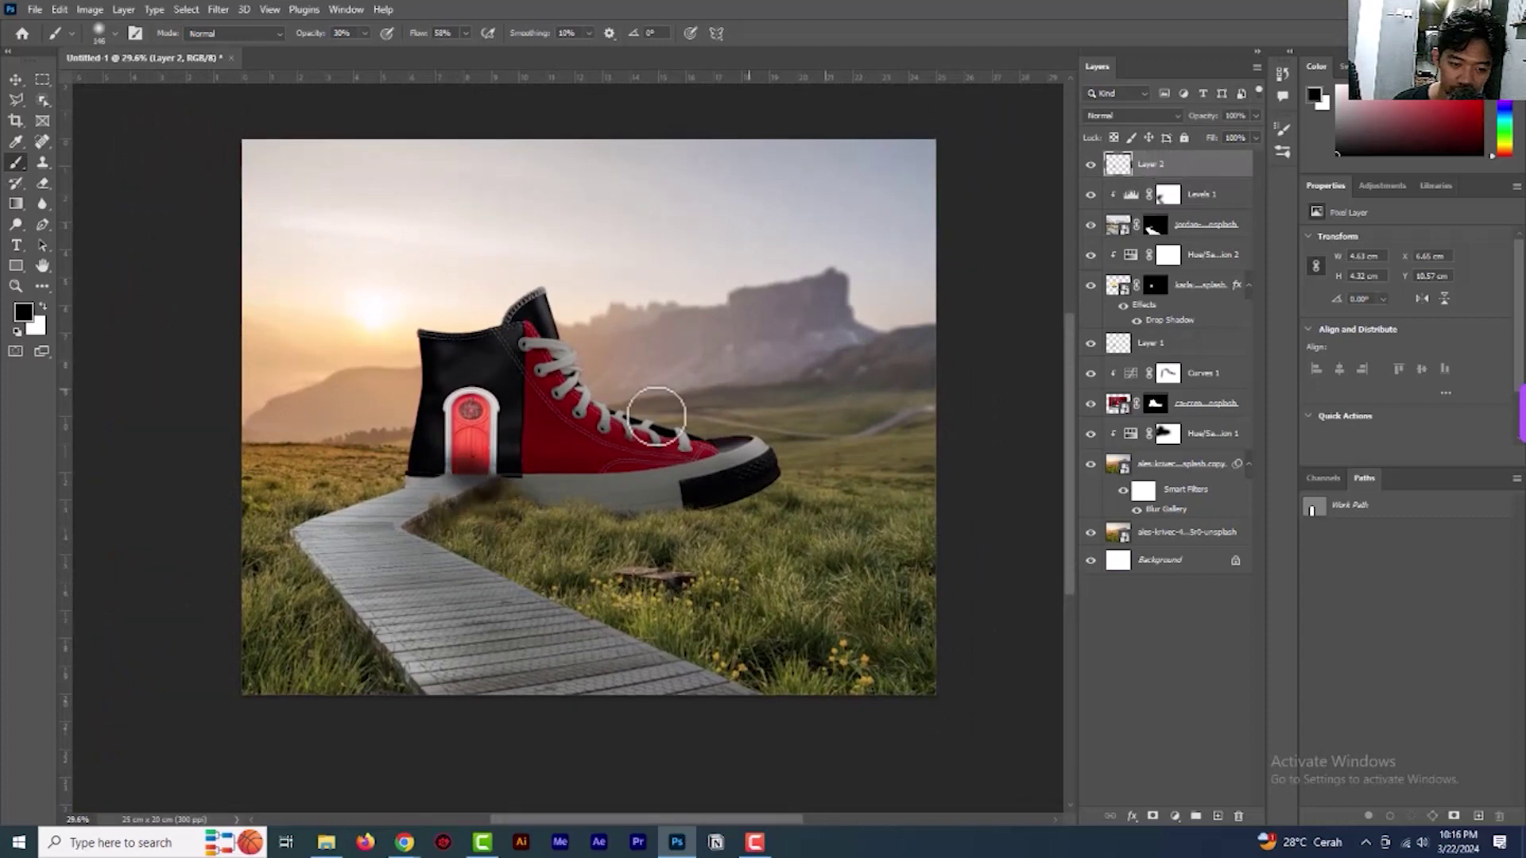
scroll(521, 493, "up", 2)
key("ctrl+z")
key("ctrl+z")
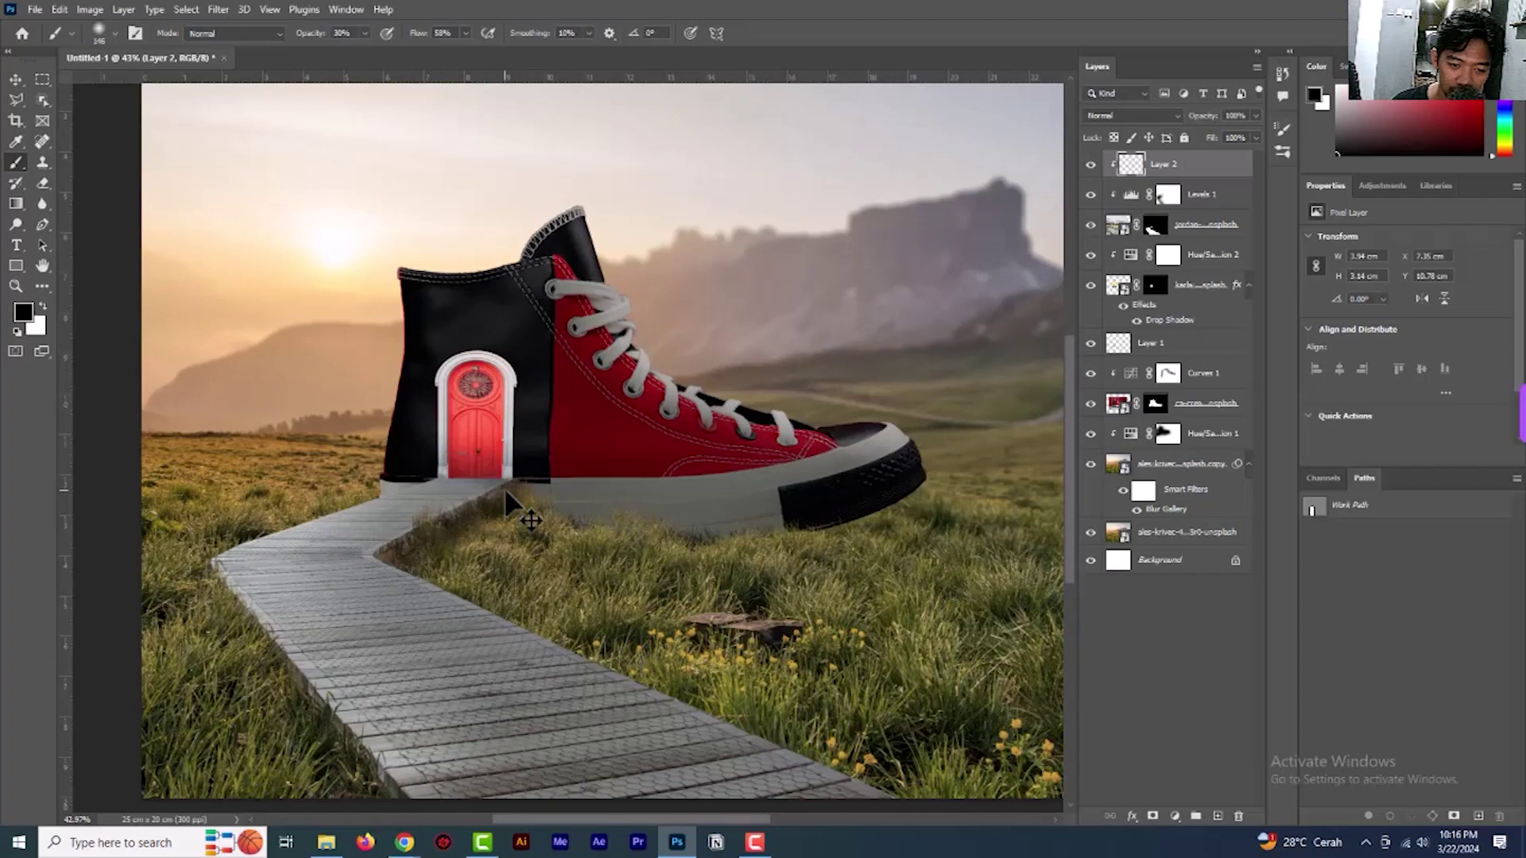
Lower the brush opacity to 18%, paint a fainter shadow around the door's base, and release the shadow layer's clipping mask
scroll(506, 496, "up", 4)
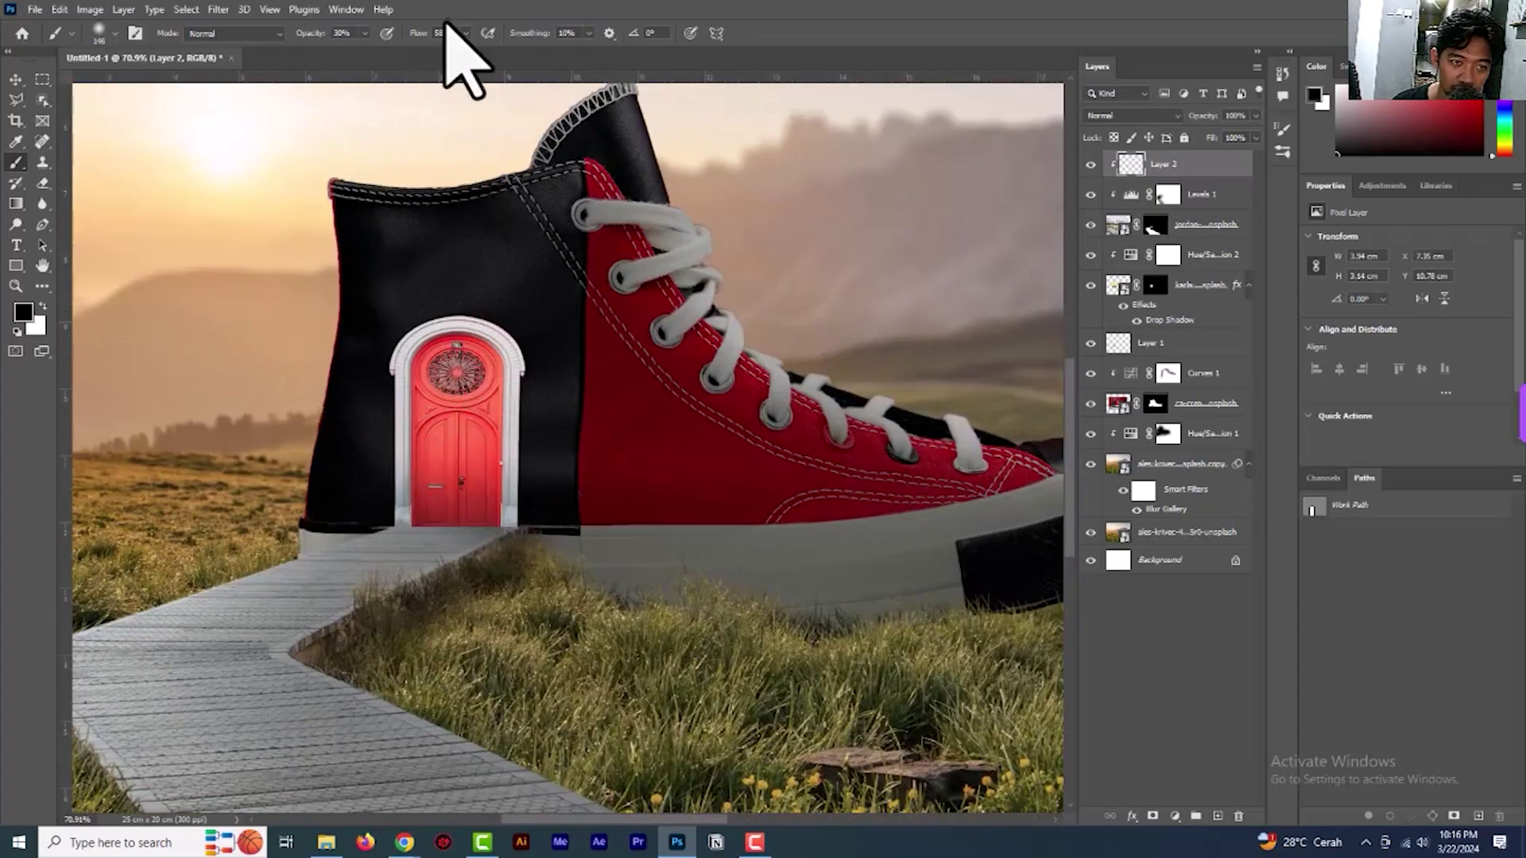
left_click_drag(364, 34, 352, 139)
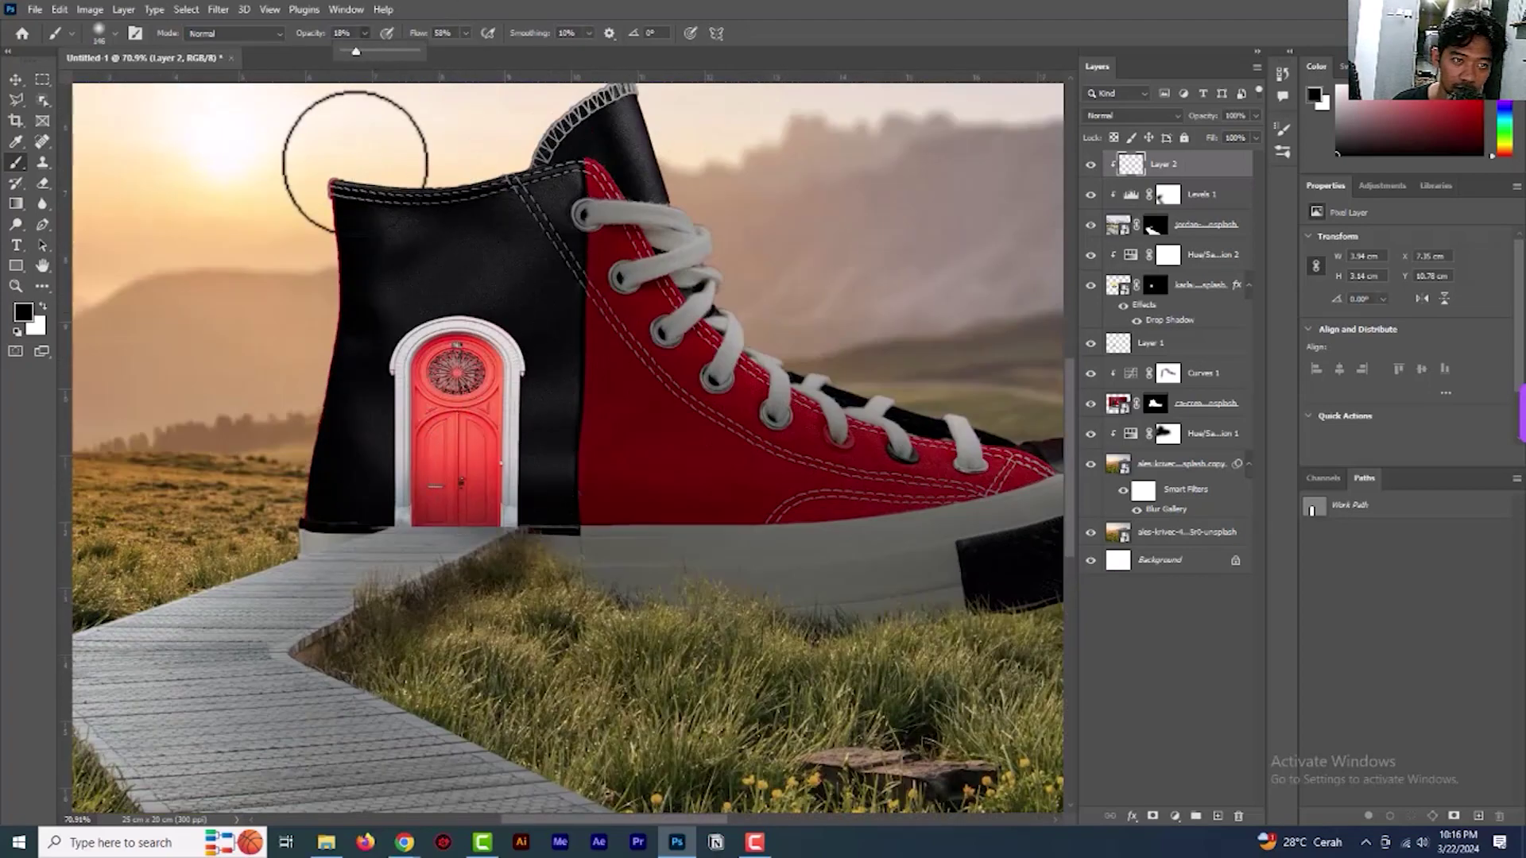
left_click(421, 489)
left_click_drag(521, 555, 470, 545)
left_click(1192, 177, "alt")
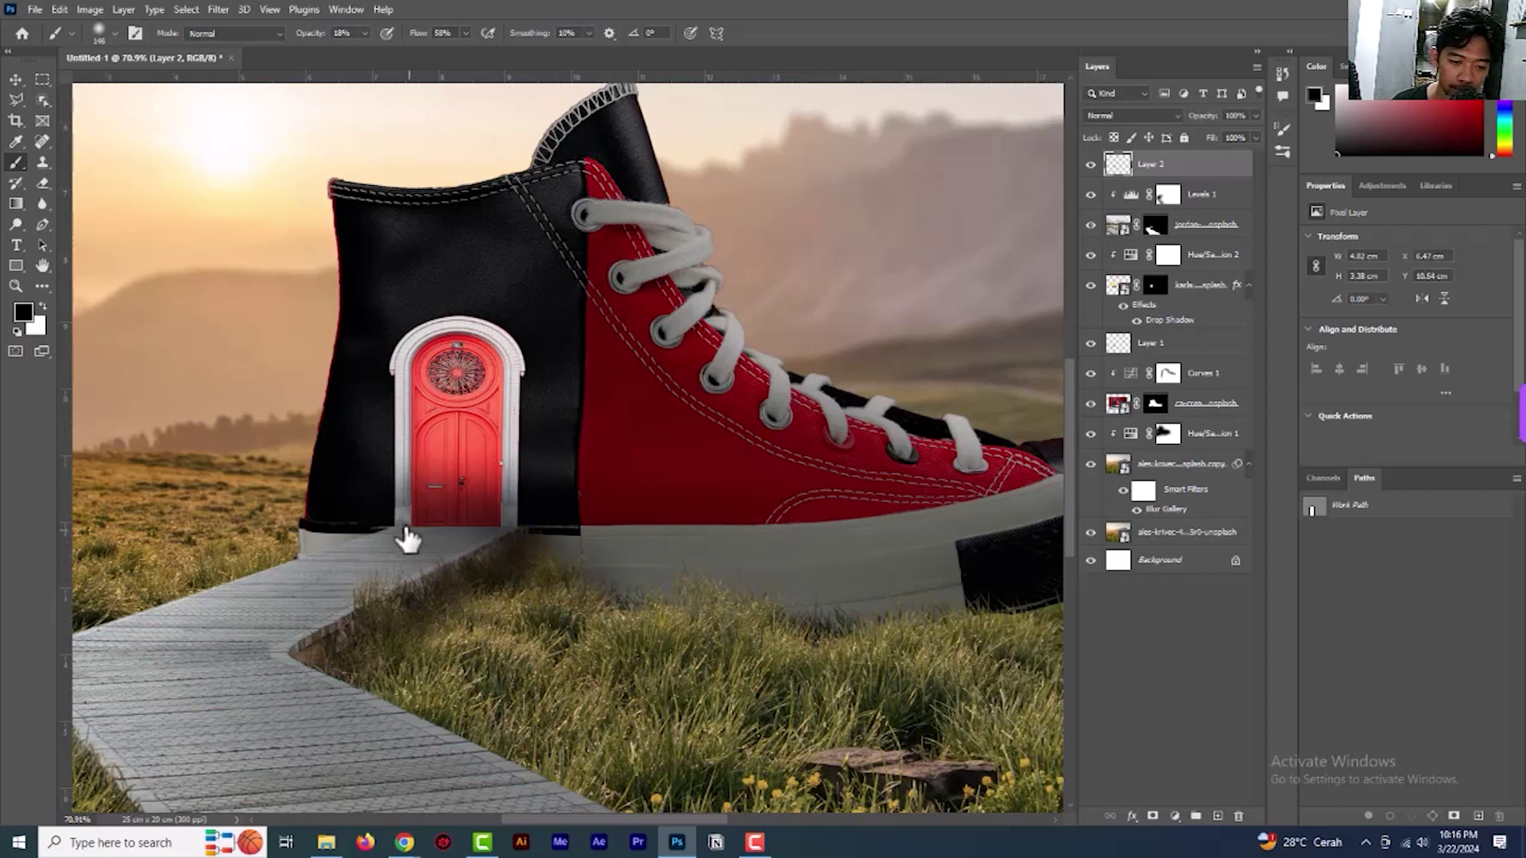
Add a Levels adjustment clipped to the door layer and darken the door by setting the white output level to 142
scroll(613, 589, "down", 5)
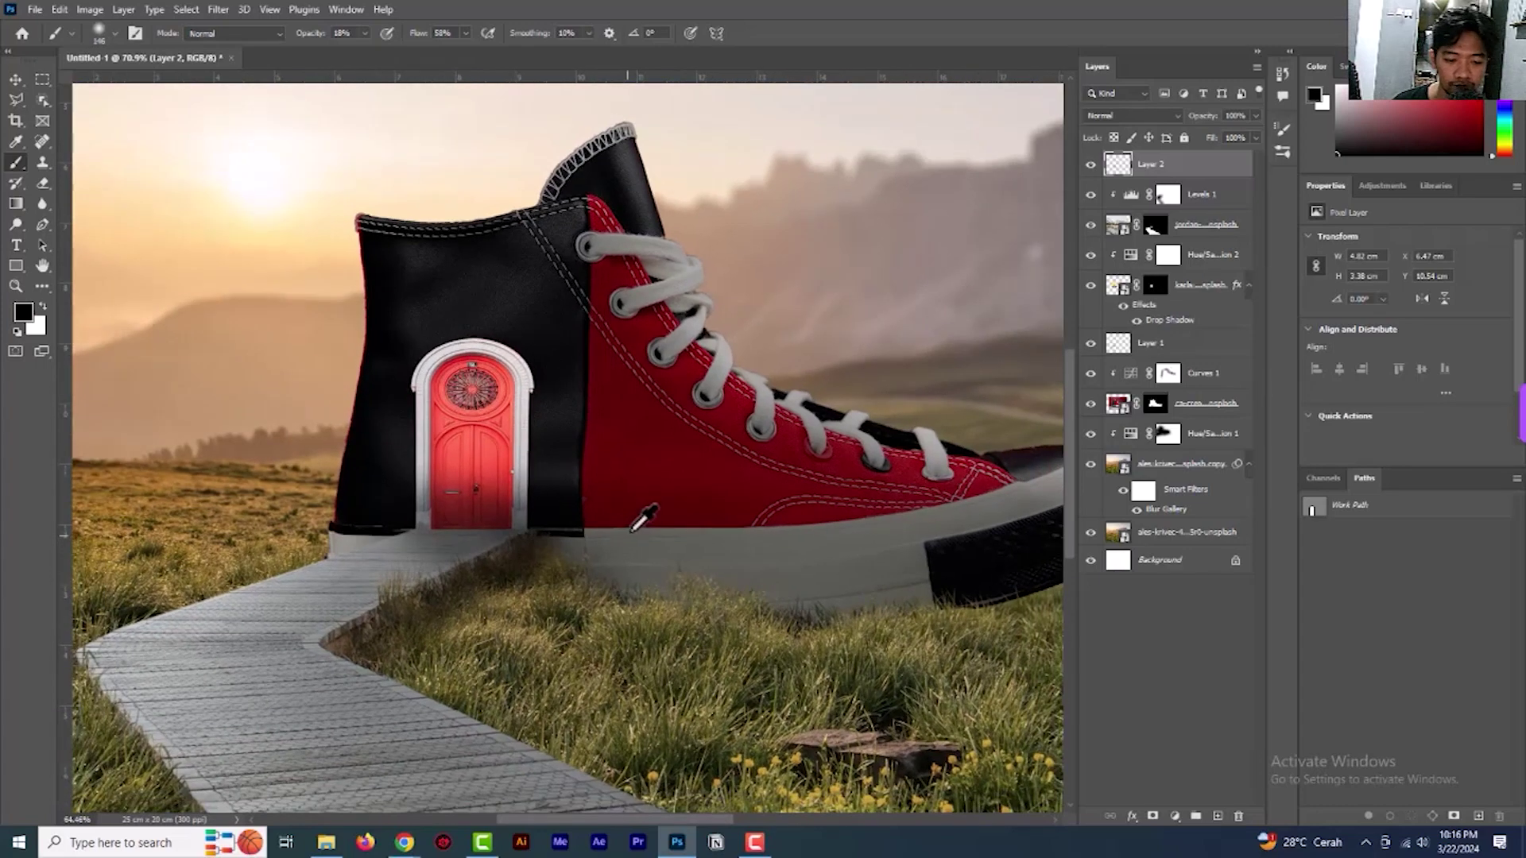
scroll(676, 495, "down", 2)
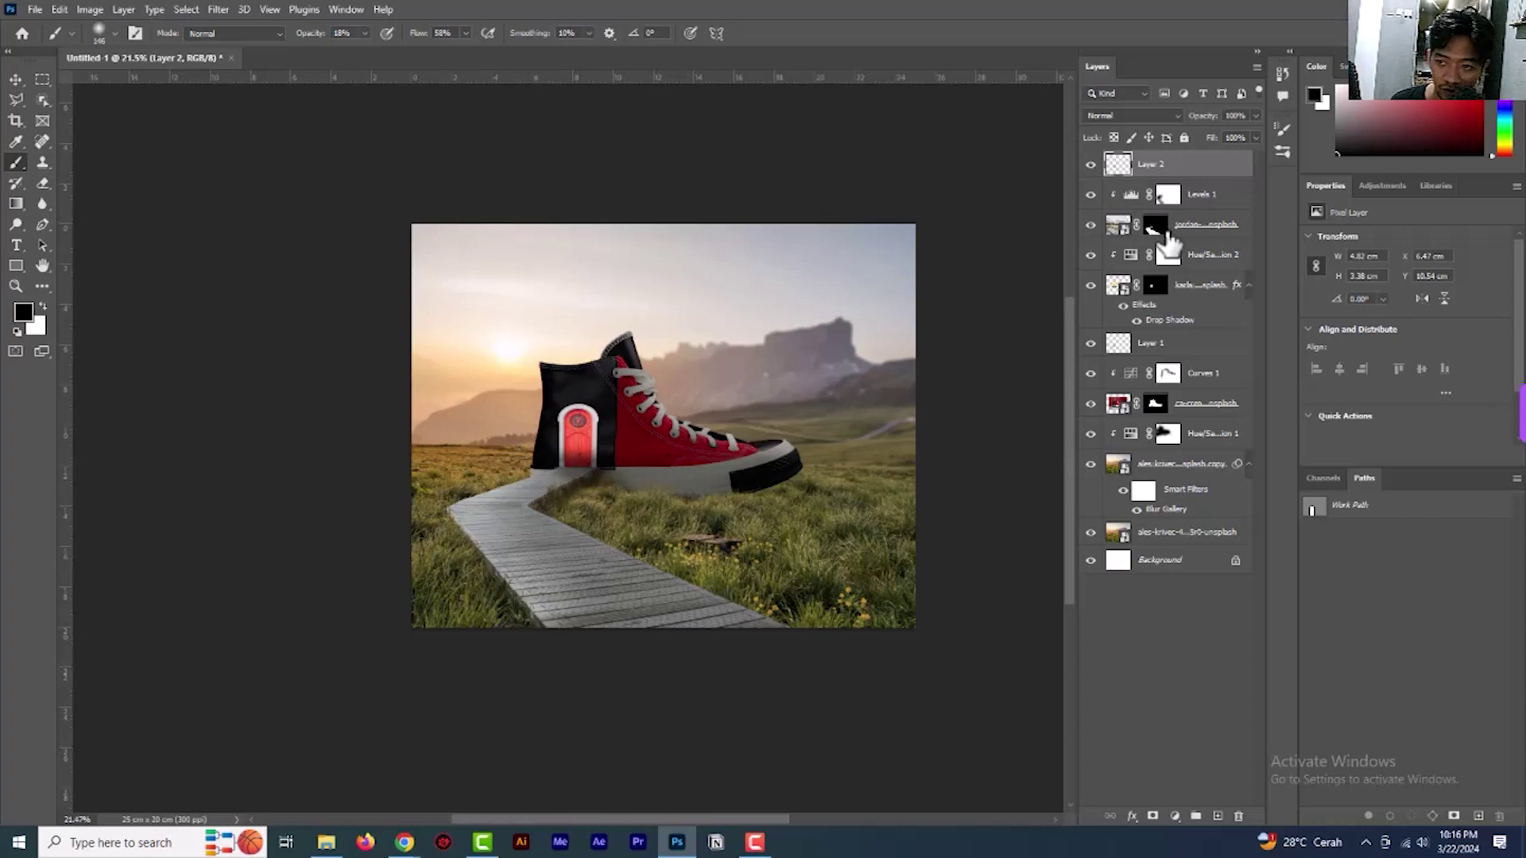
left_click(1206, 264)
left_click(1204, 286)
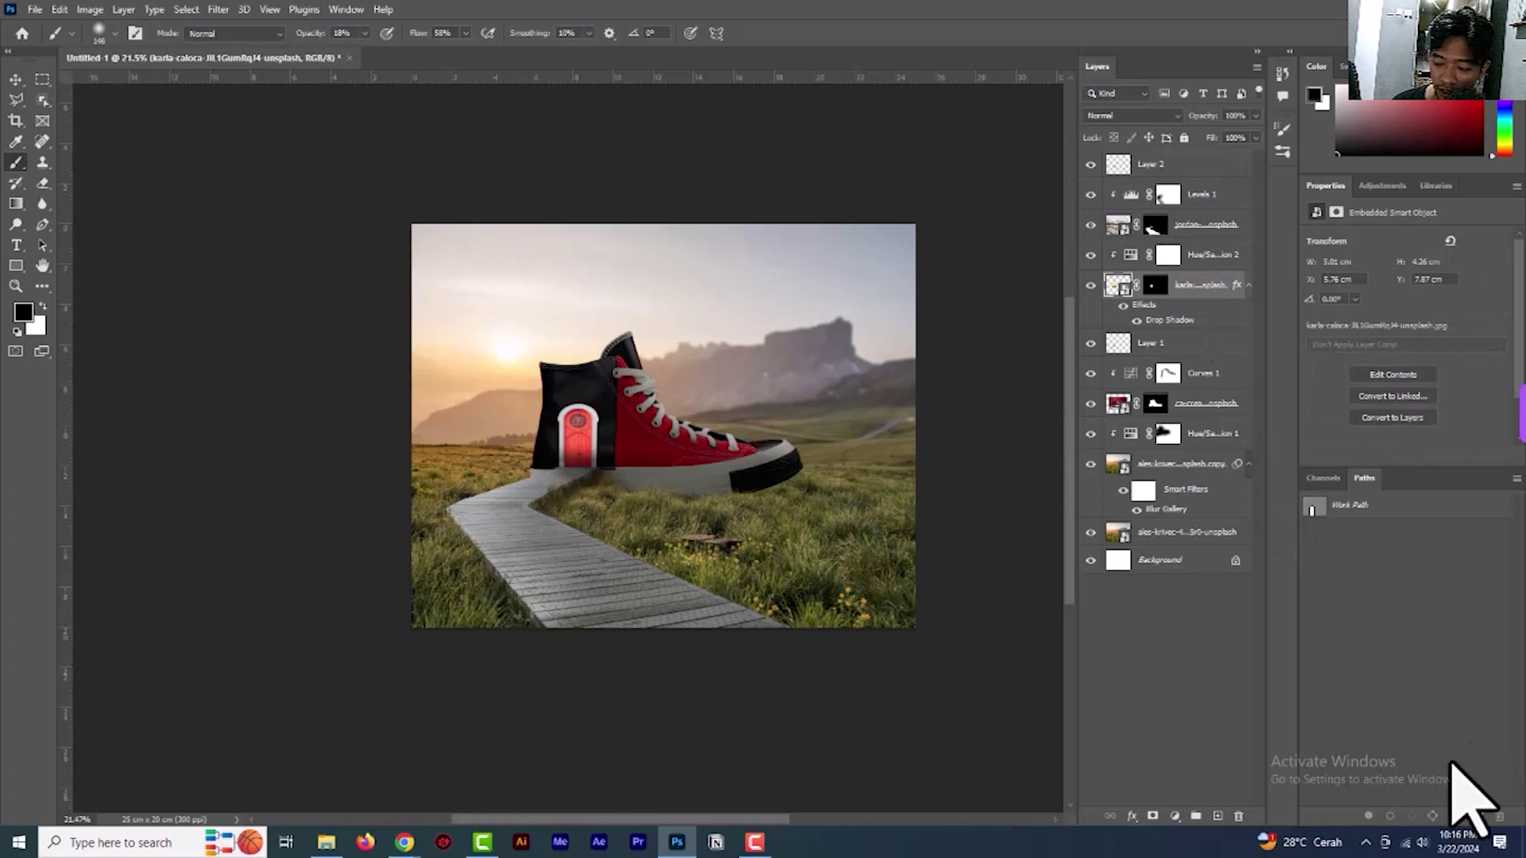
left_click(1175, 816)
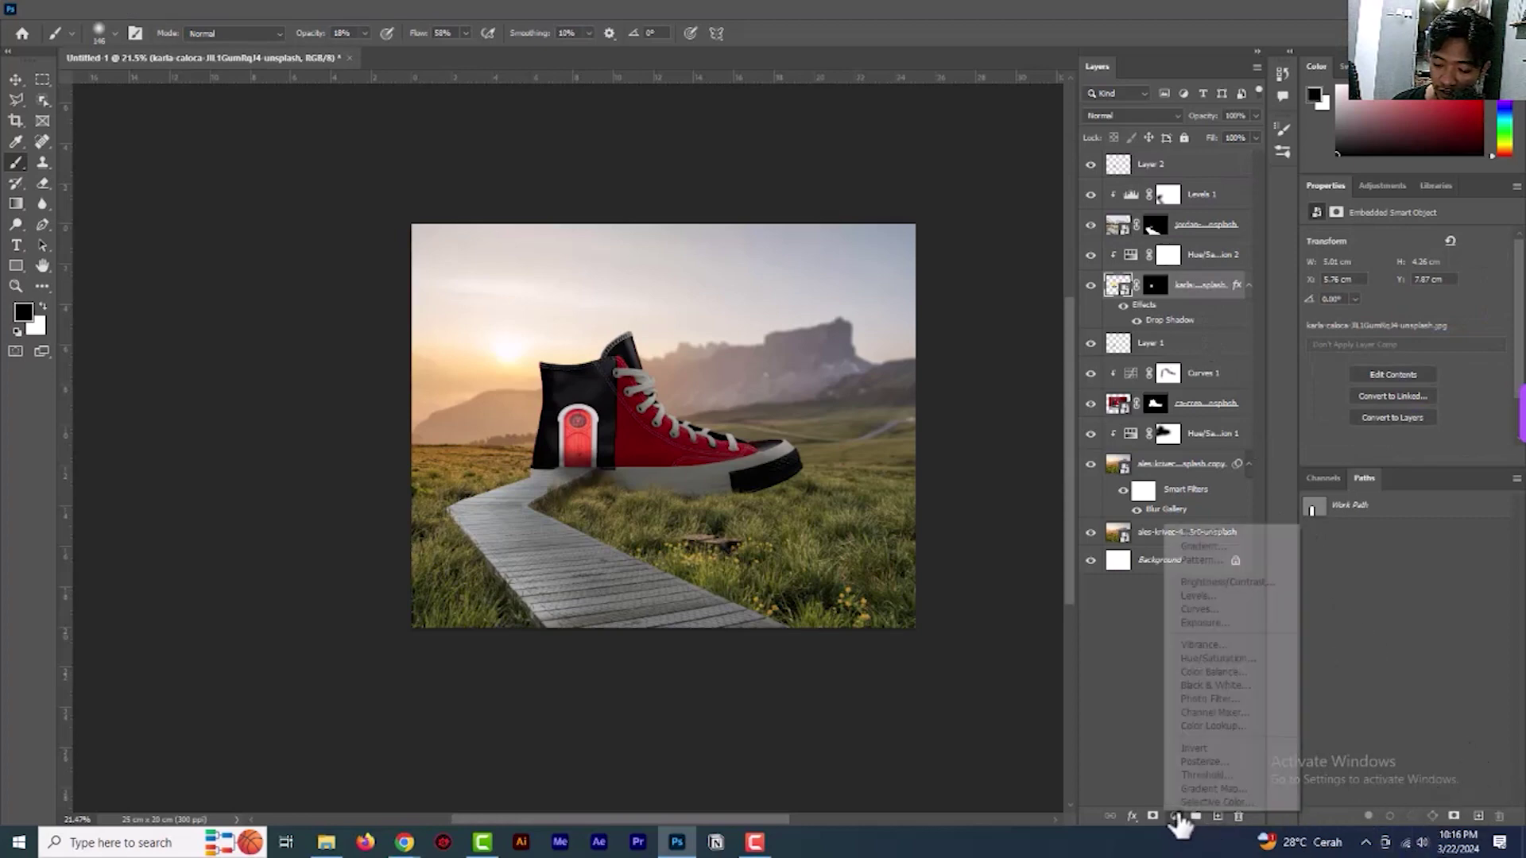
left_click(1199, 597)
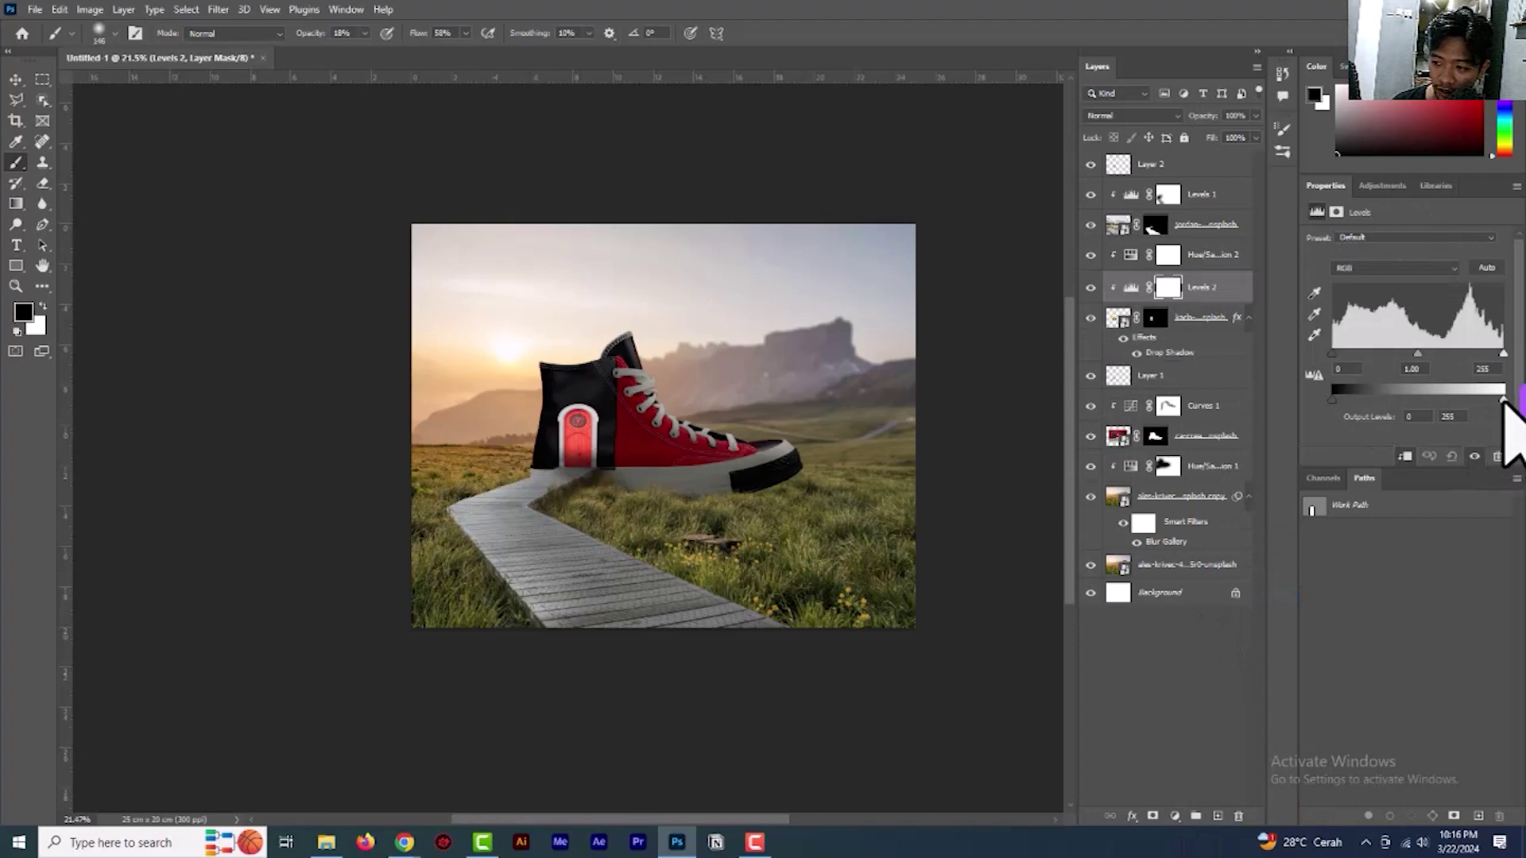
left_click_drag(1504, 398, 1426, 419)
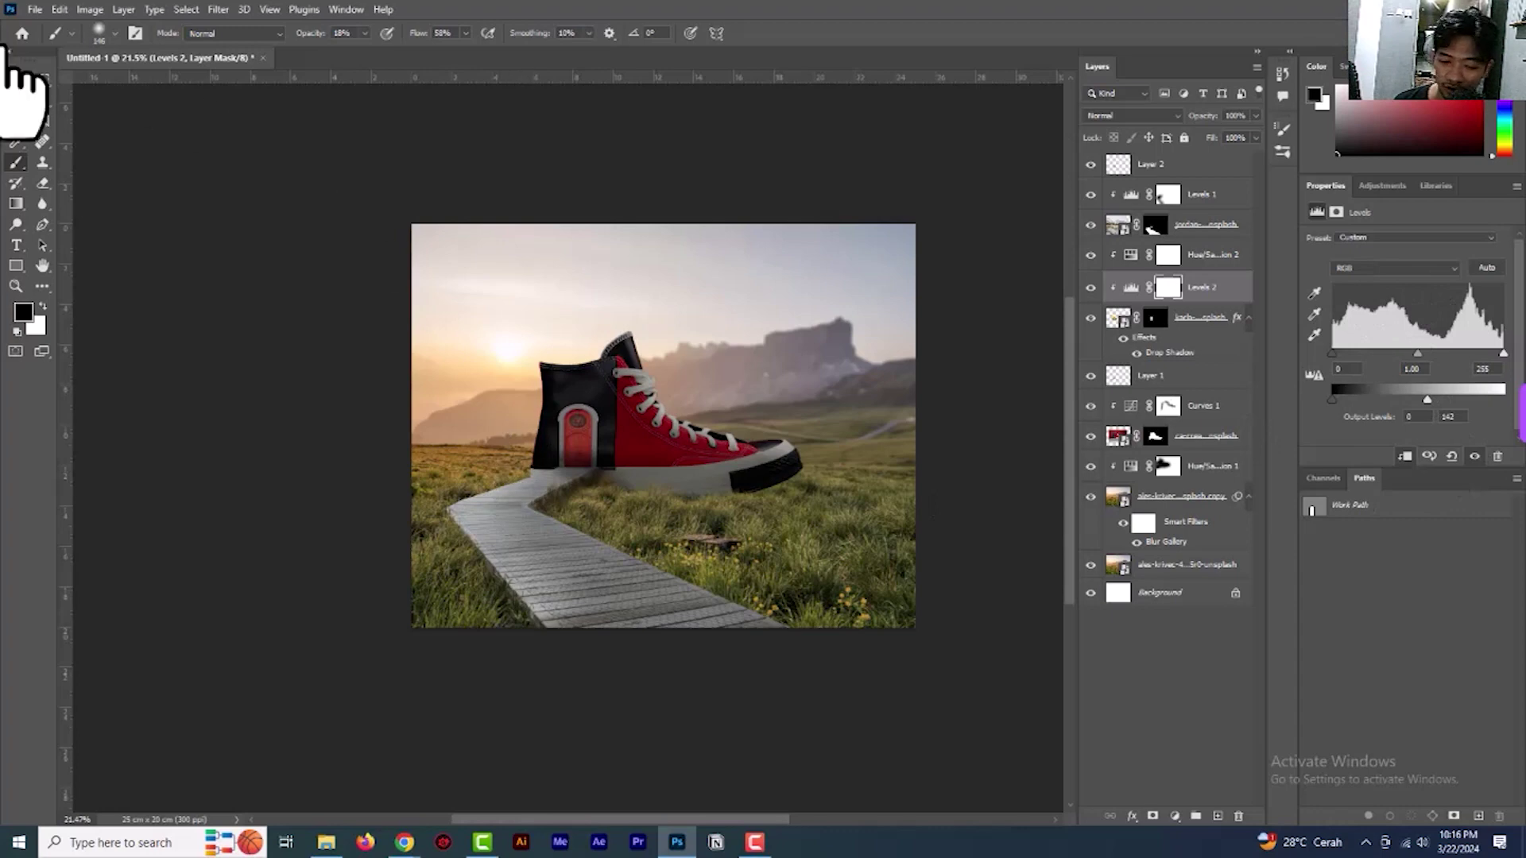
left_click(15, 79)
left_click(990, 288)
left_click(15, 286)
right_click(601, 335)
left_click(661, 344)
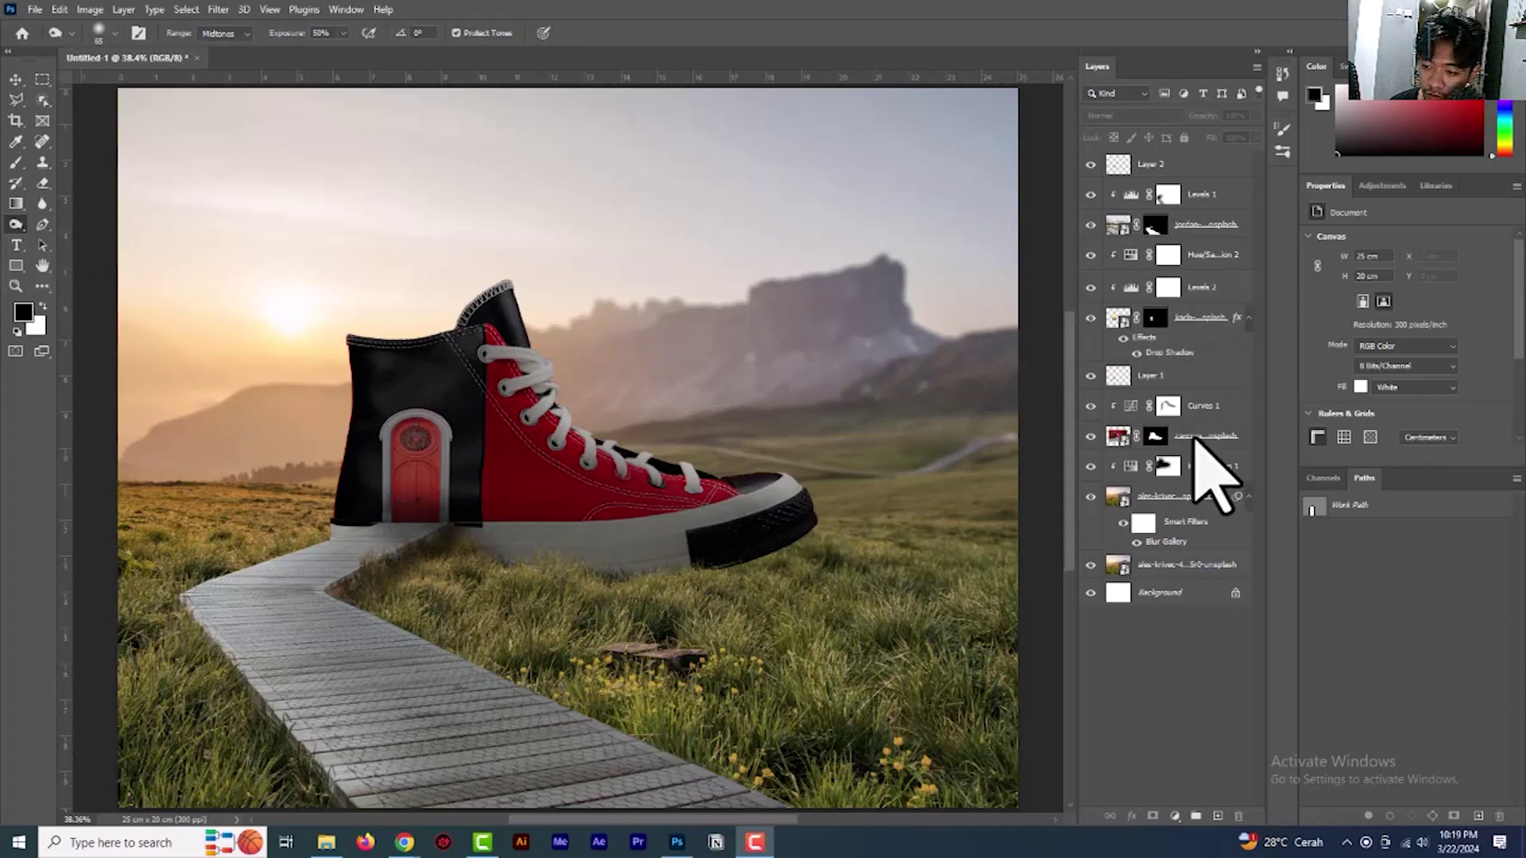
left_click(1204, 415)
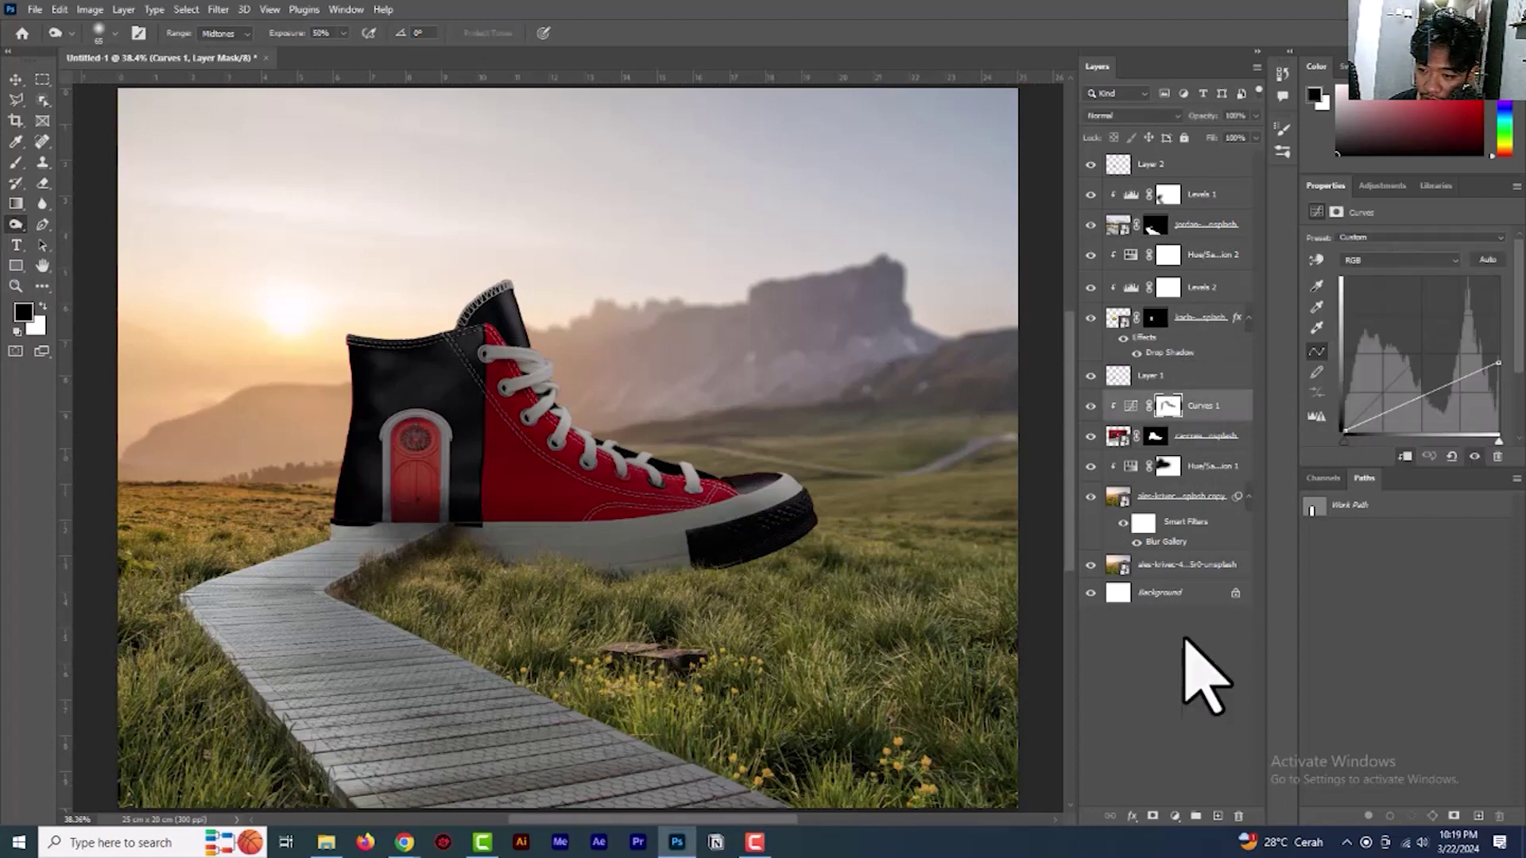
left_click(1175, 817)
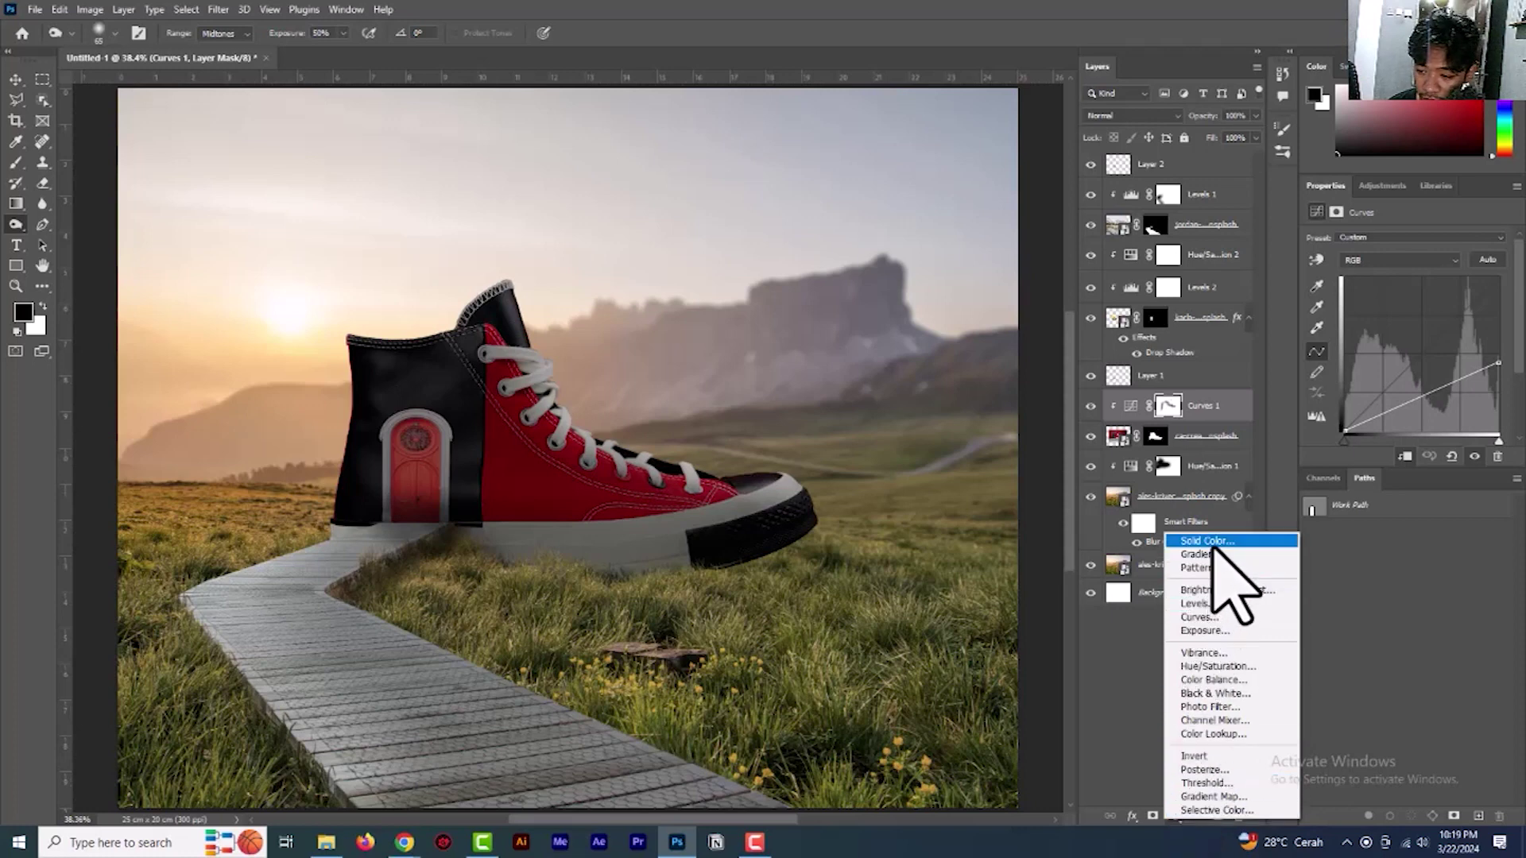
left_click(1213, 545)
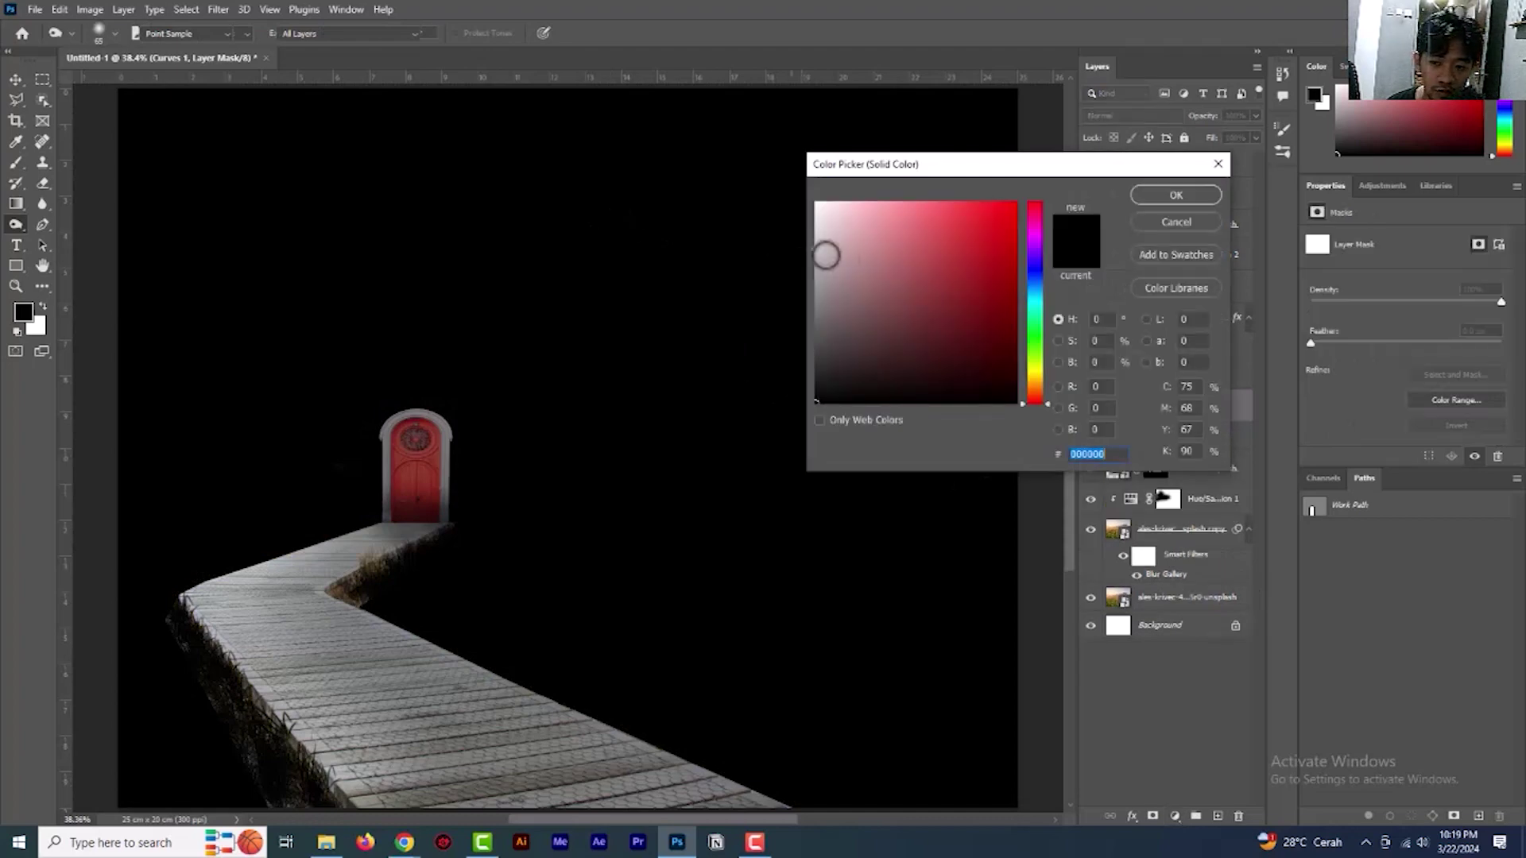
left_click(1176, 195)
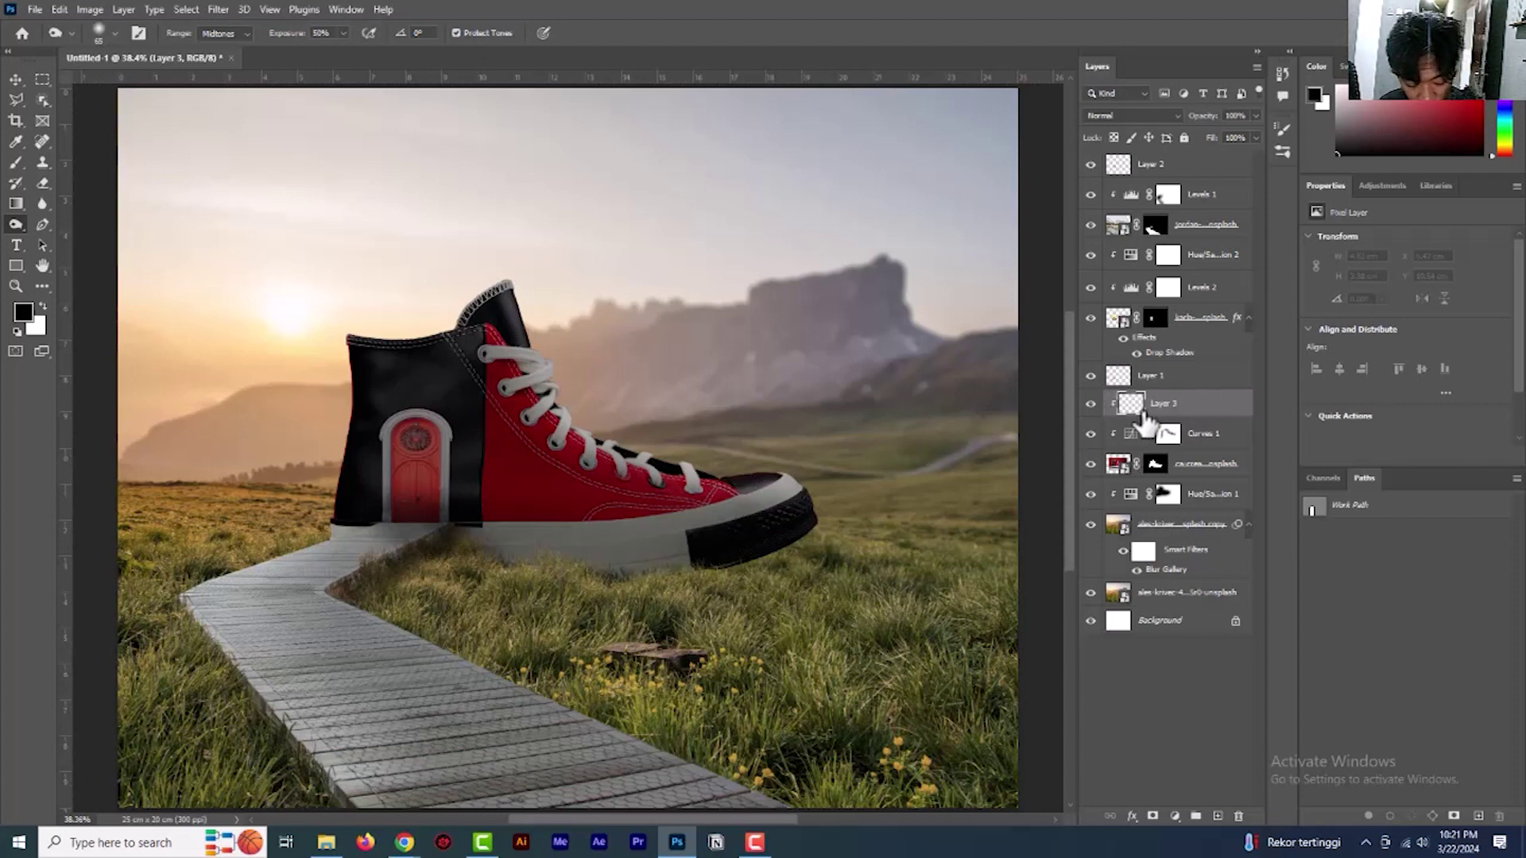
Fill the empty layer clipped above the shoe's Curves adjustment with 50% Gray and set its blend mode to Overlay
key("shift+F5")
left_click(798, 213)
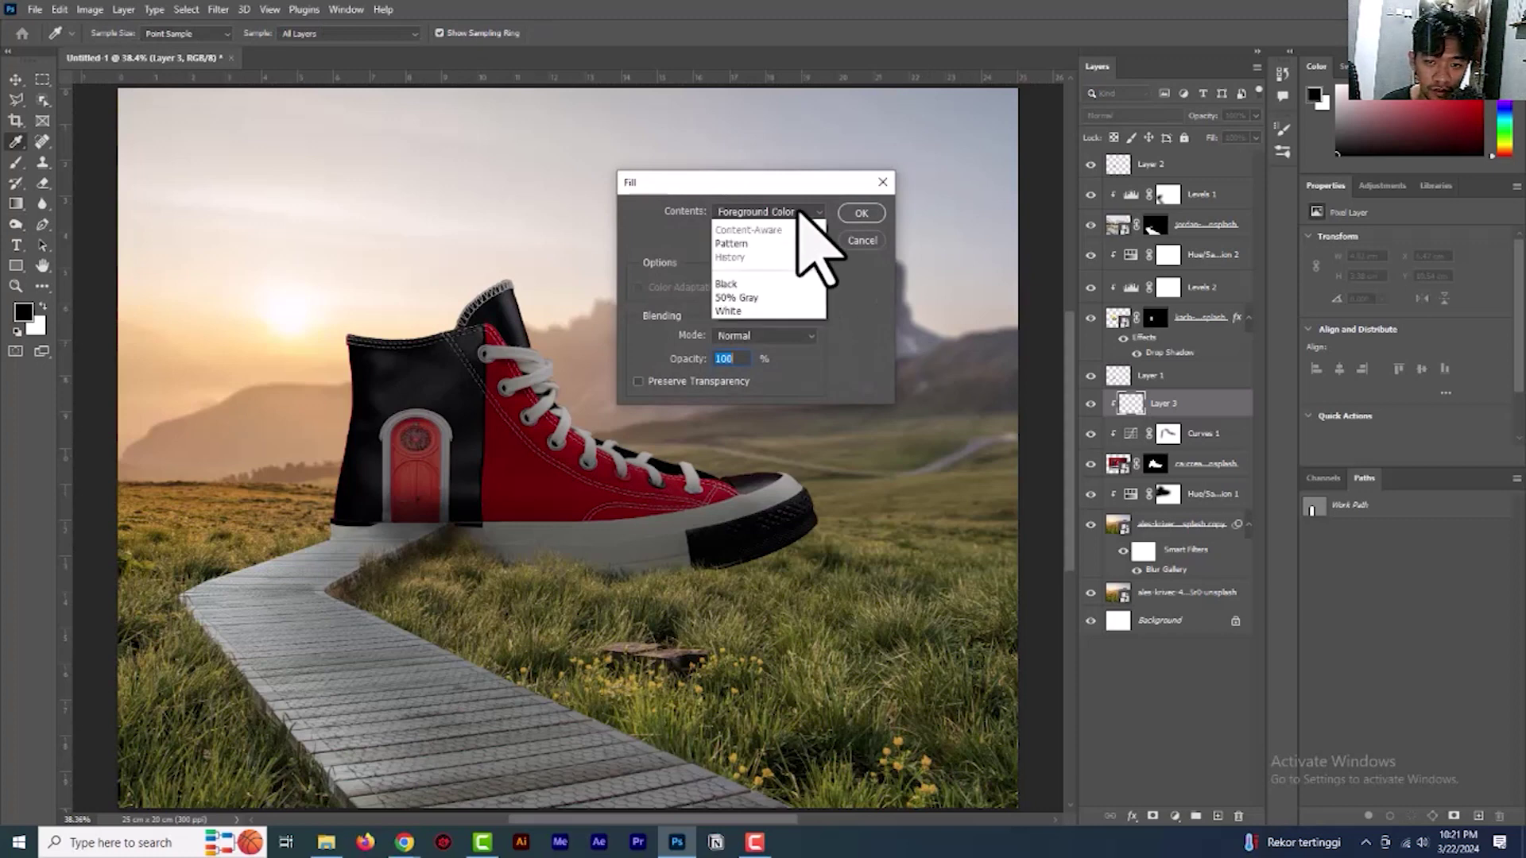
left_click(776, 350)
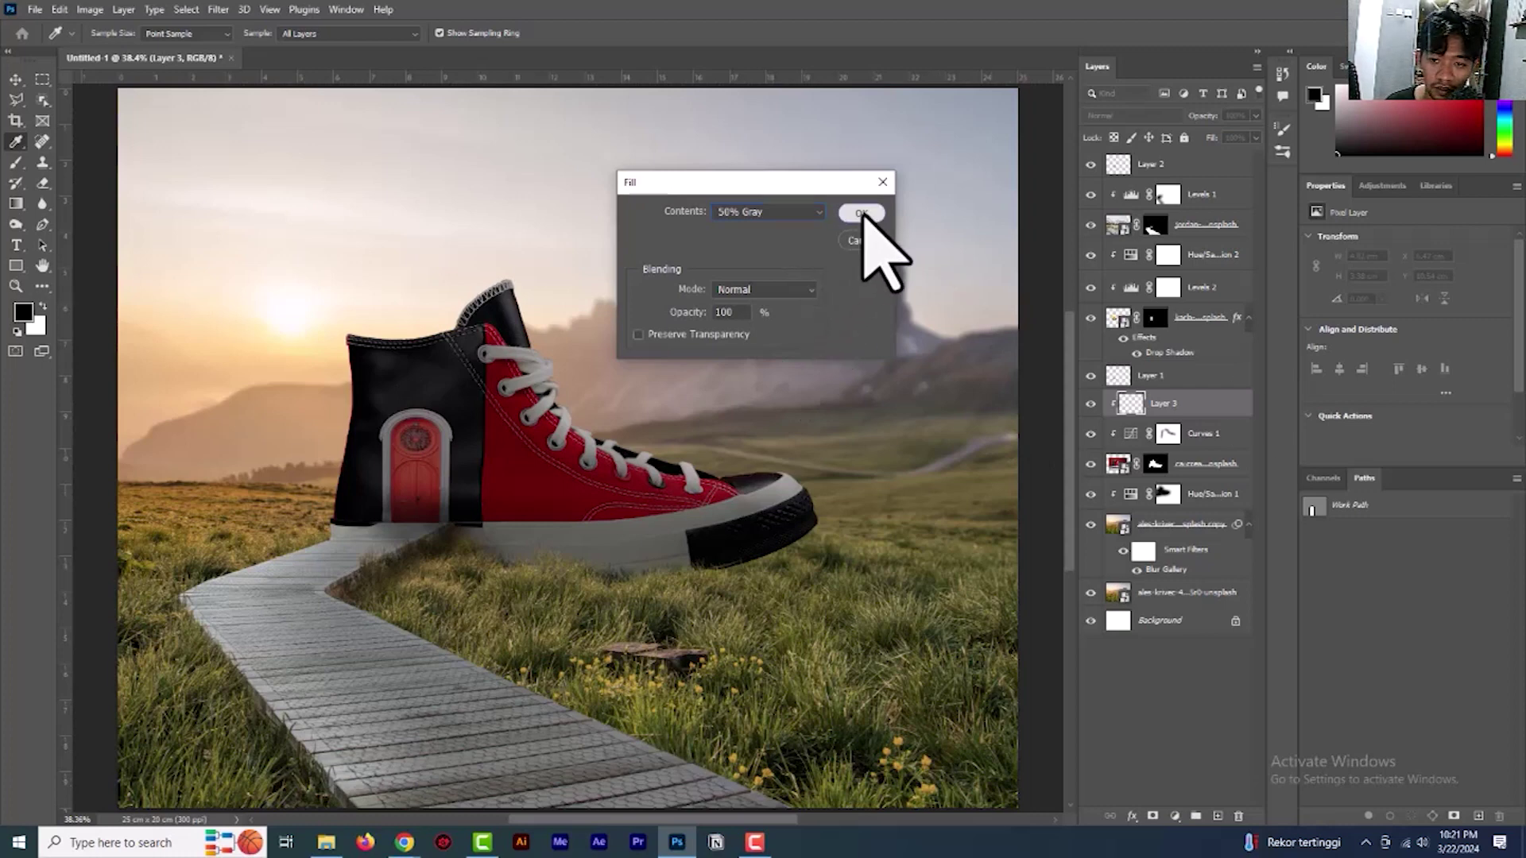
left_click(864, 218)
key("o")
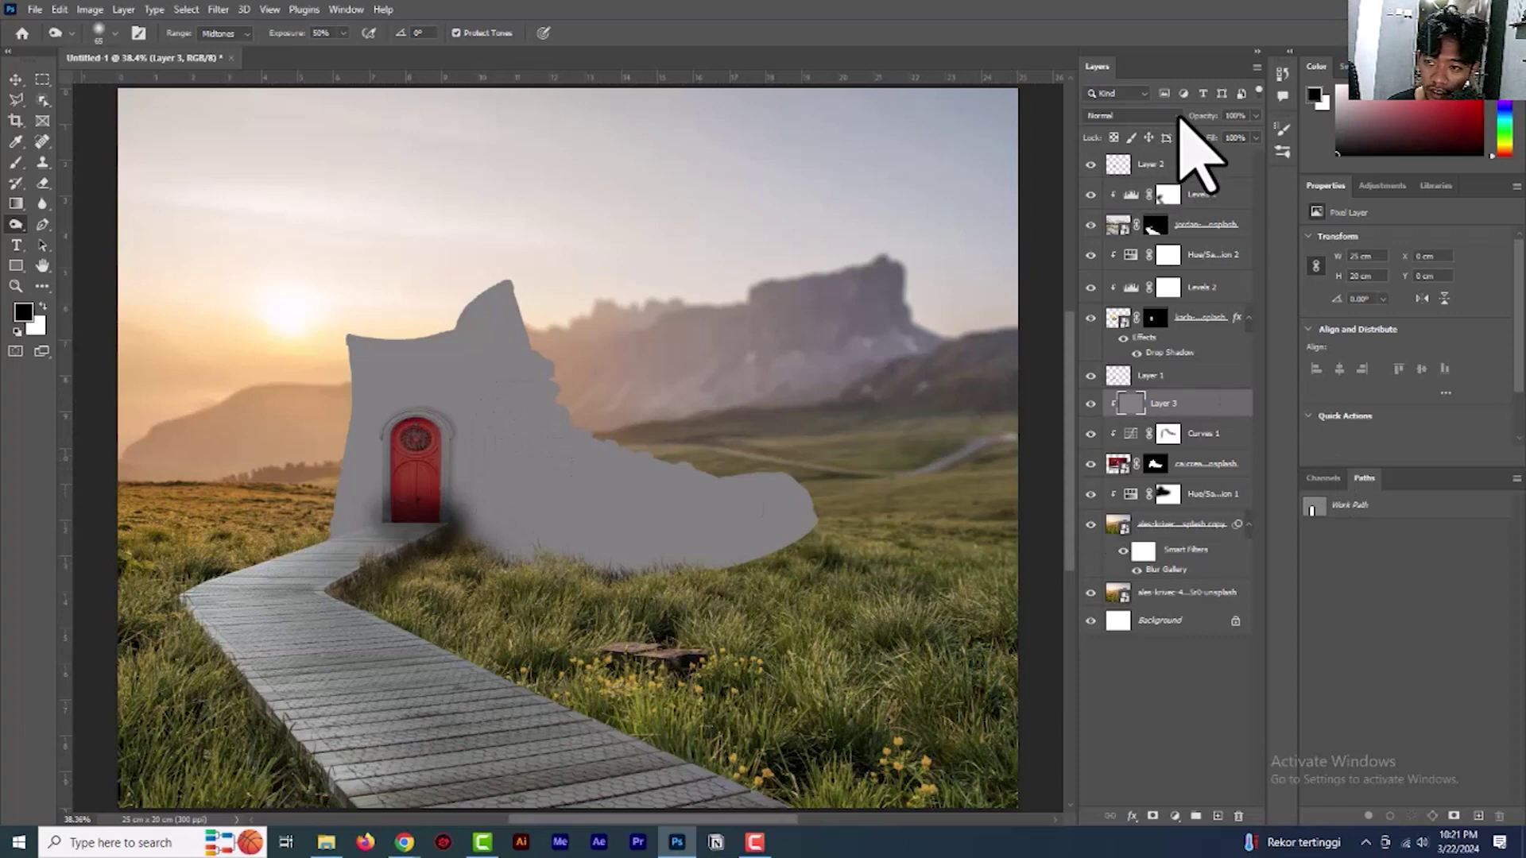
left_click(1176, 116)
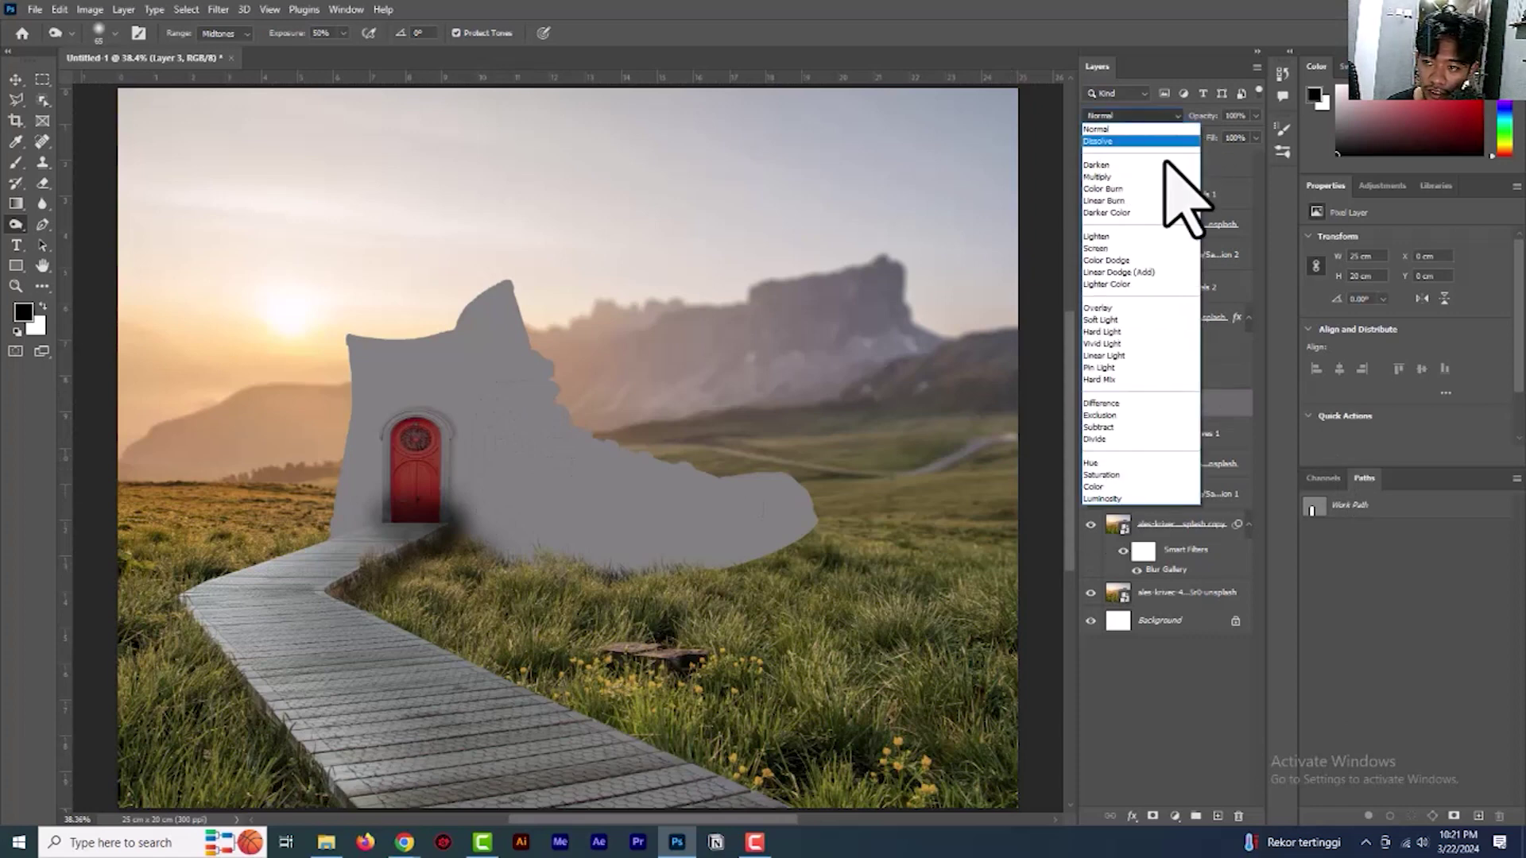
left_click(1137, 309)
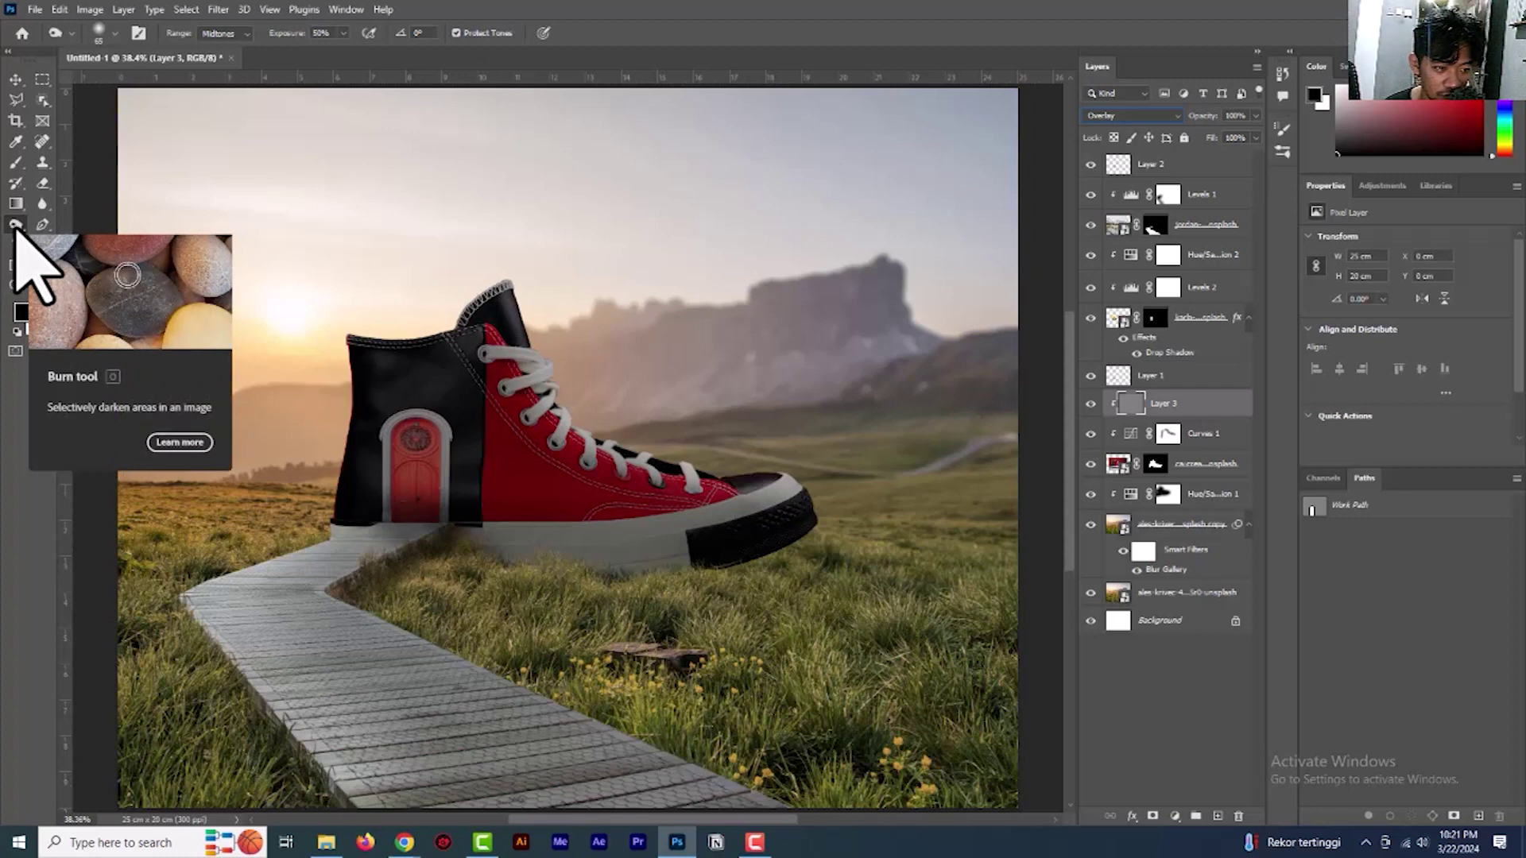
Shade the shoe's toe on the gray Overlay layer with the Burn tool, enlarging its brush to 125 px
left_click(16, 226)
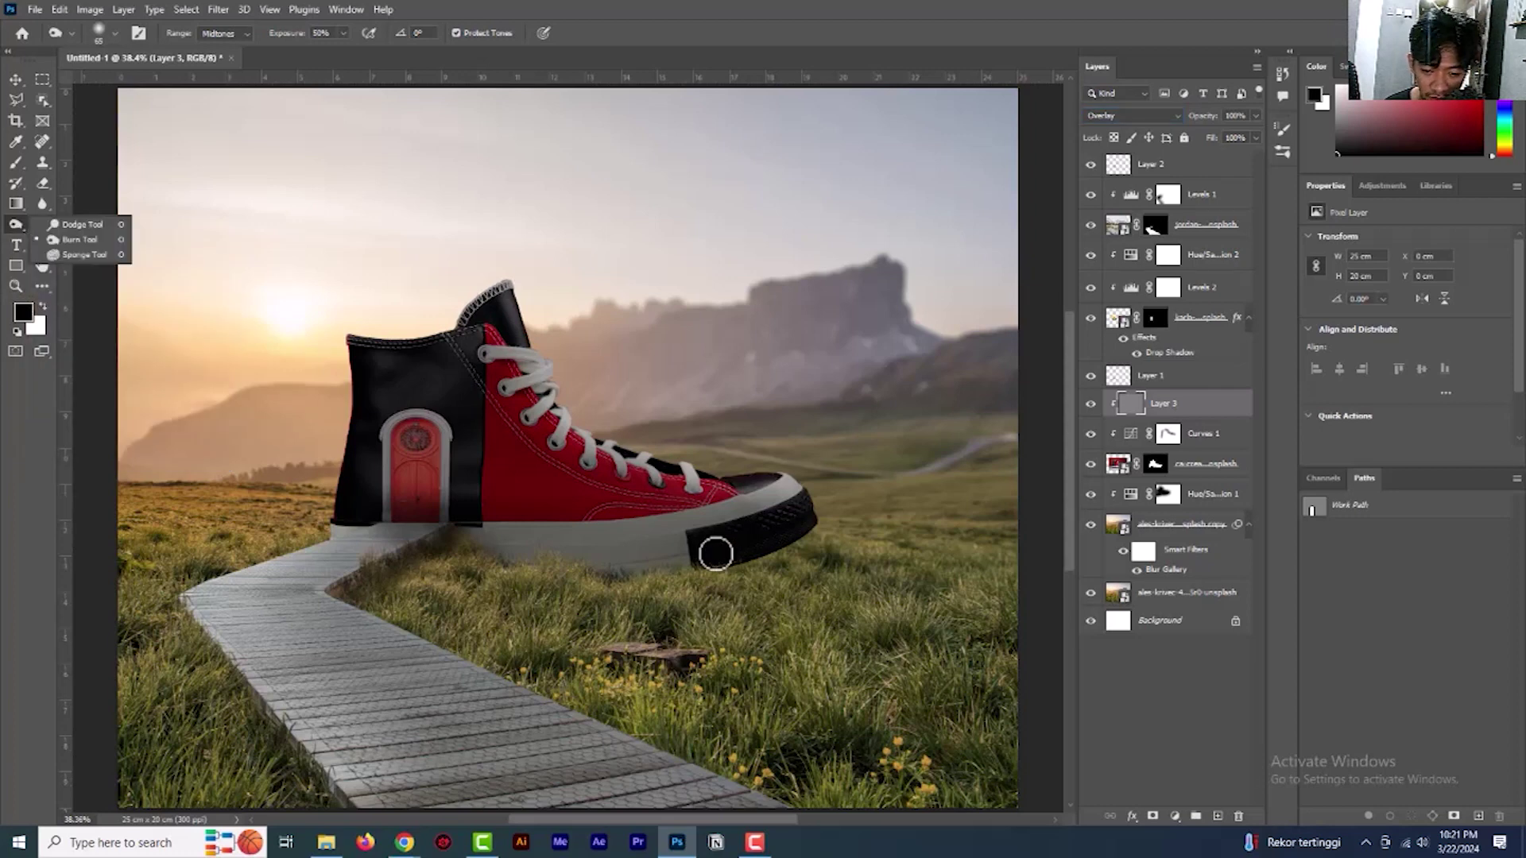
left_click(716, 554)
key("bracketright")
key("bracketright")
key("bracketright")
key("bracketright")
key("bracketright")
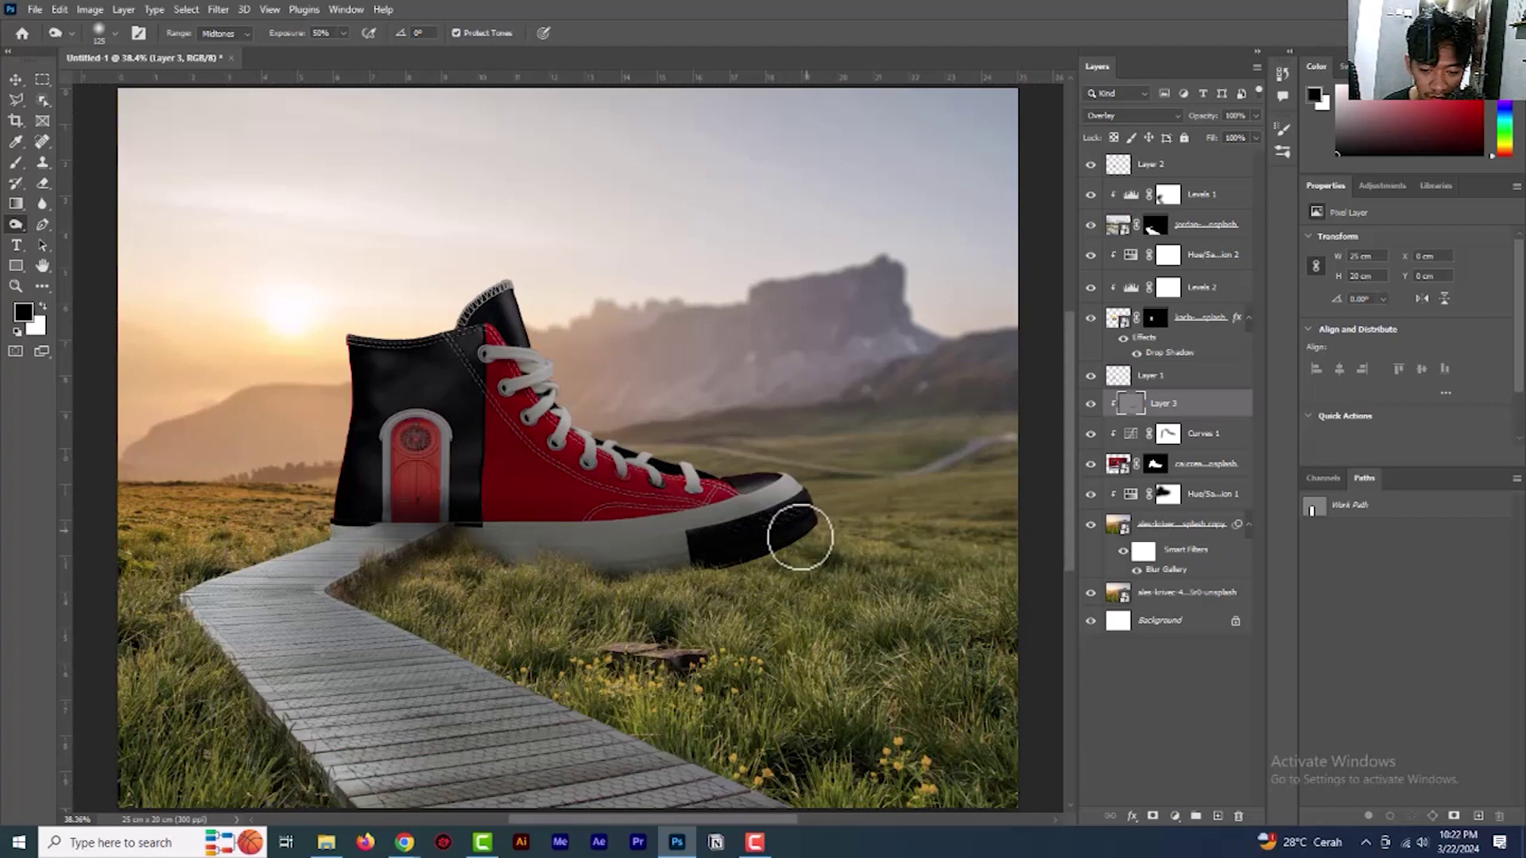
Add a new layer and place it directly beneath the shoe layer
scroll(854, 558, "down", 6)
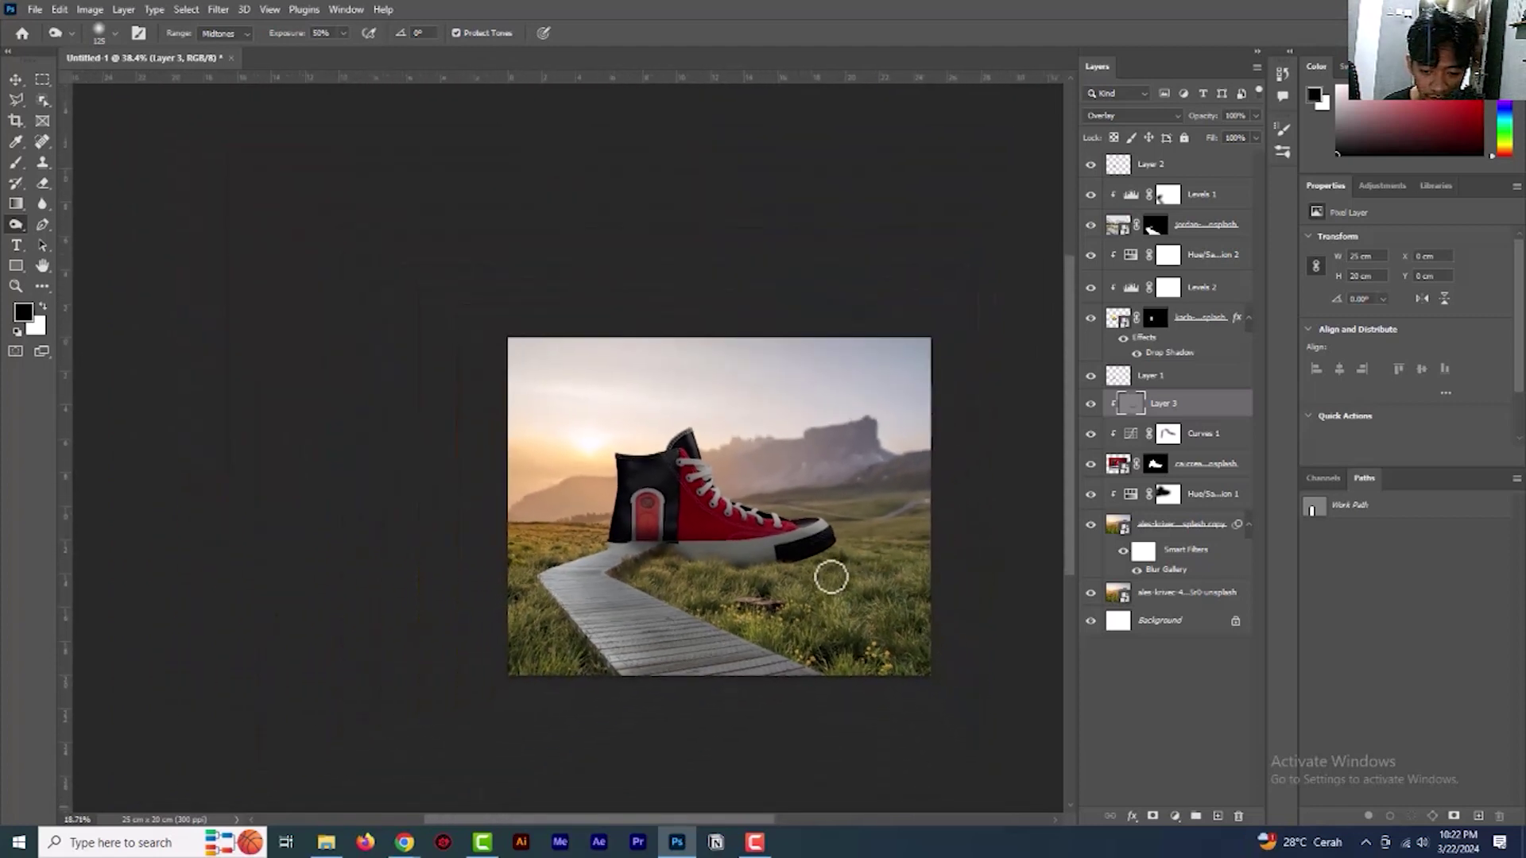
scroll(830, 577, "down", 1)
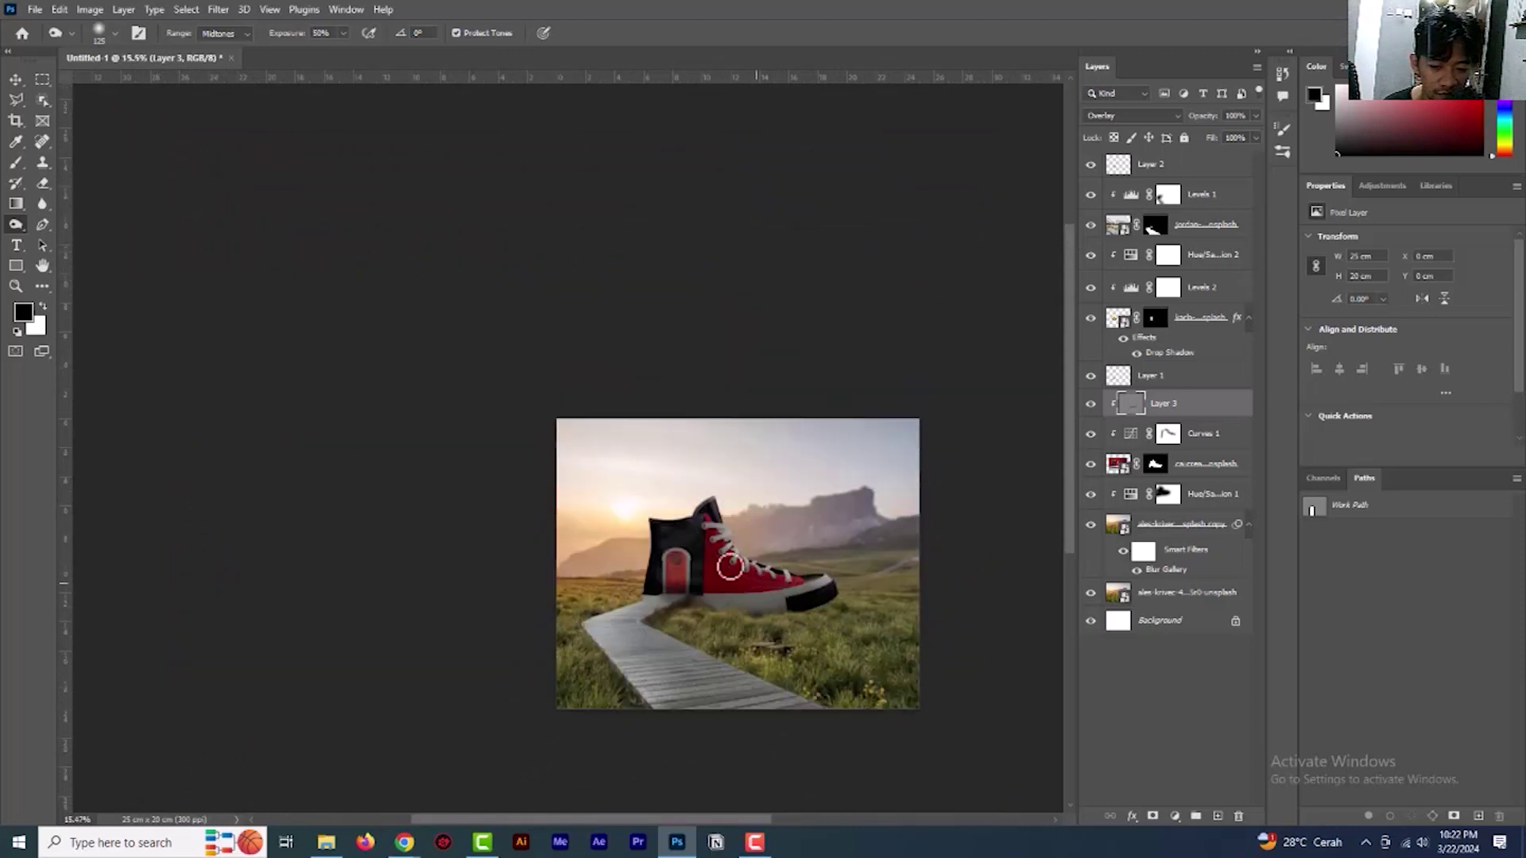
left_click(15, 286)
right_click(729, 555)
left_click(763, 560)
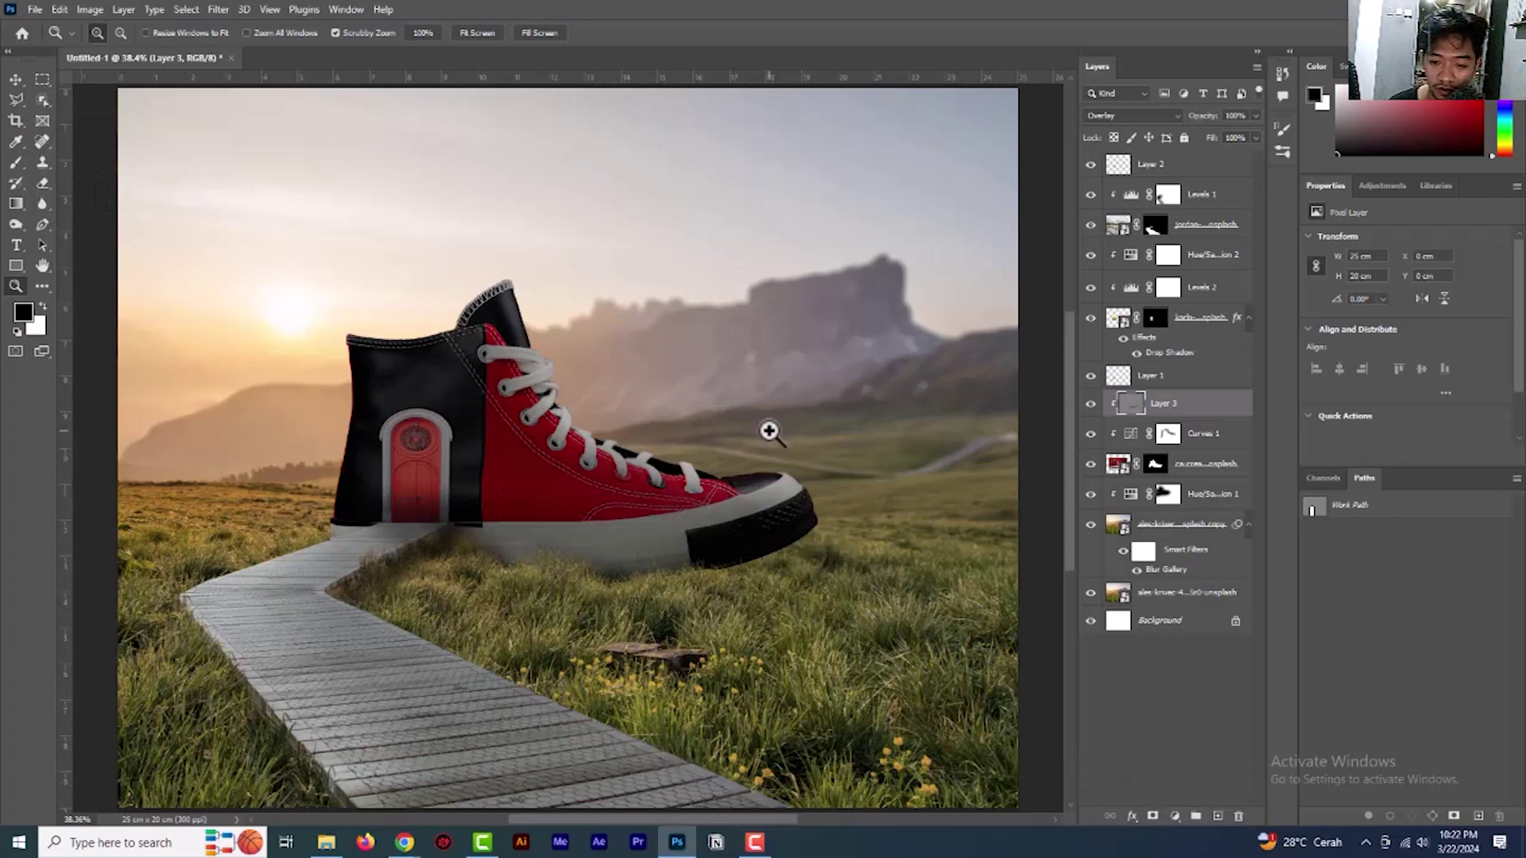
right_click(504, 256)
left_click(557, 263)
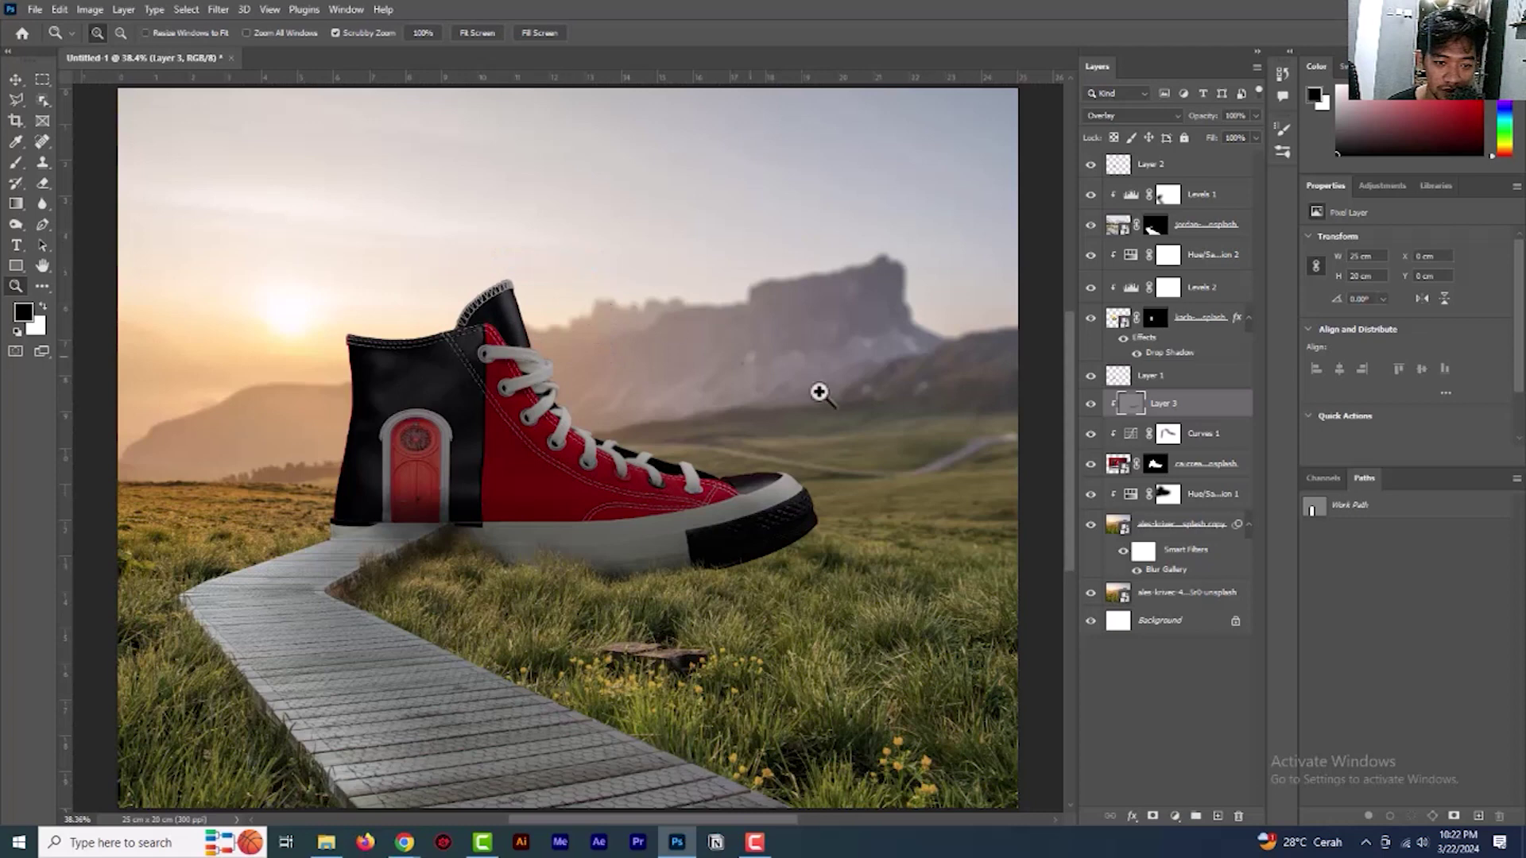
left_click(1216, 816)
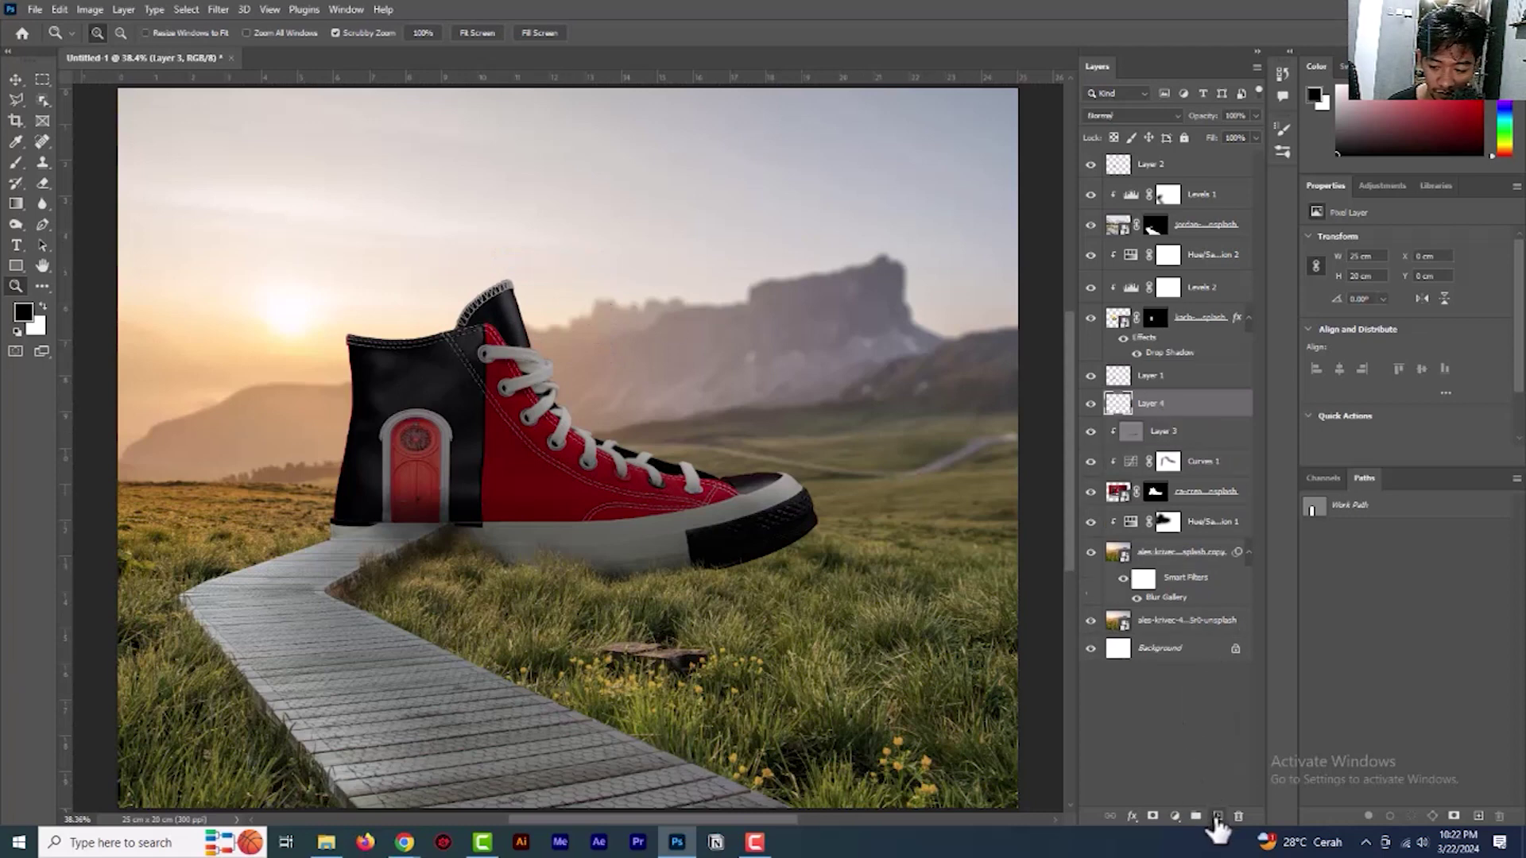
left_click_drag(1159, 413, 1154, 502)
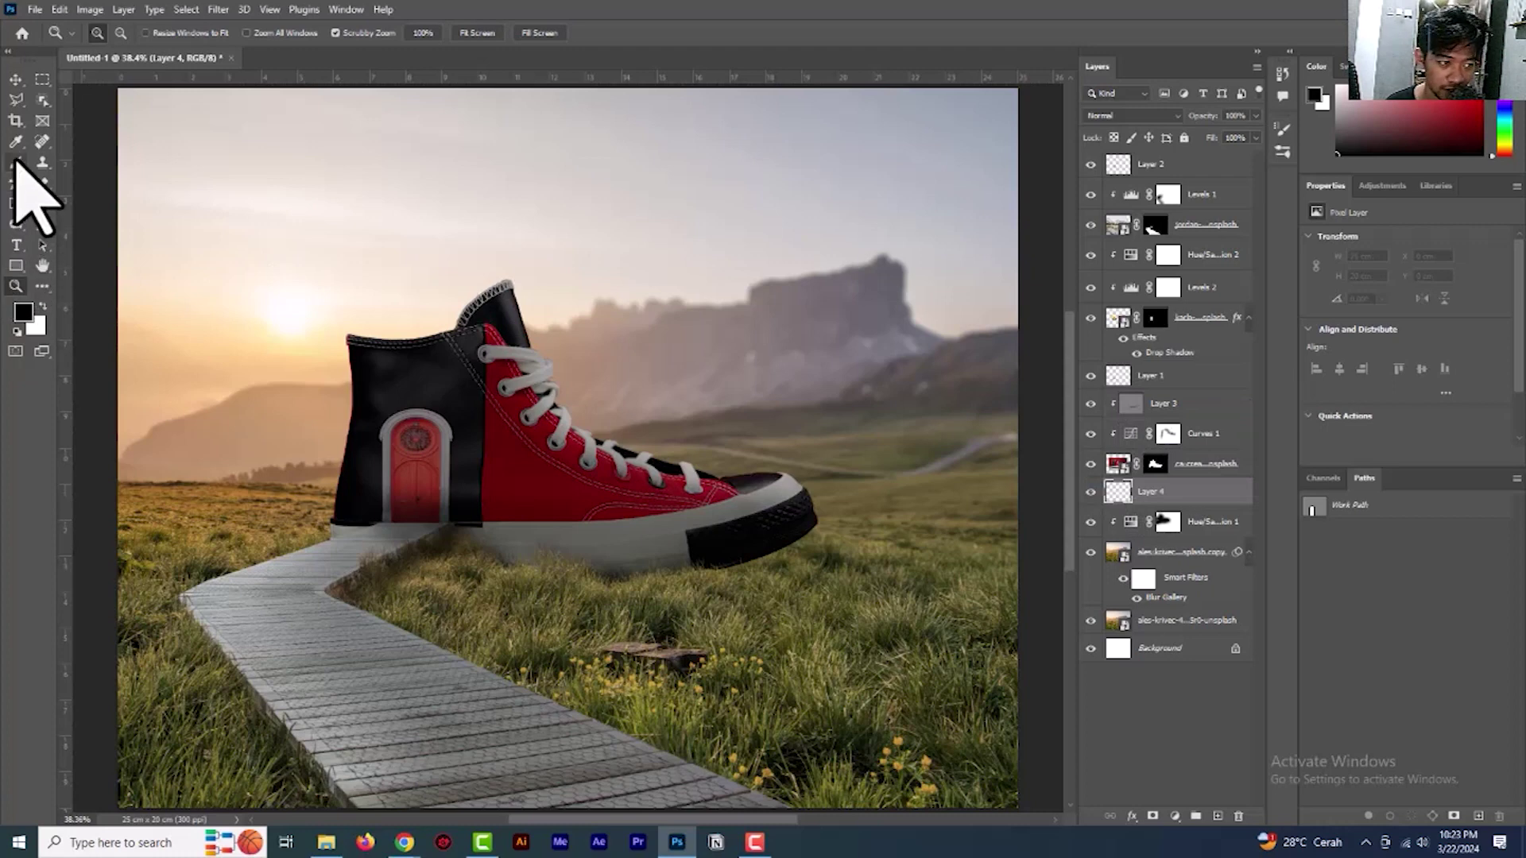
Set the flattened soft round brush to 196 px and dab a small black shadow under the shoe's sole
left_click(16, 163)
right_click(660, 418)
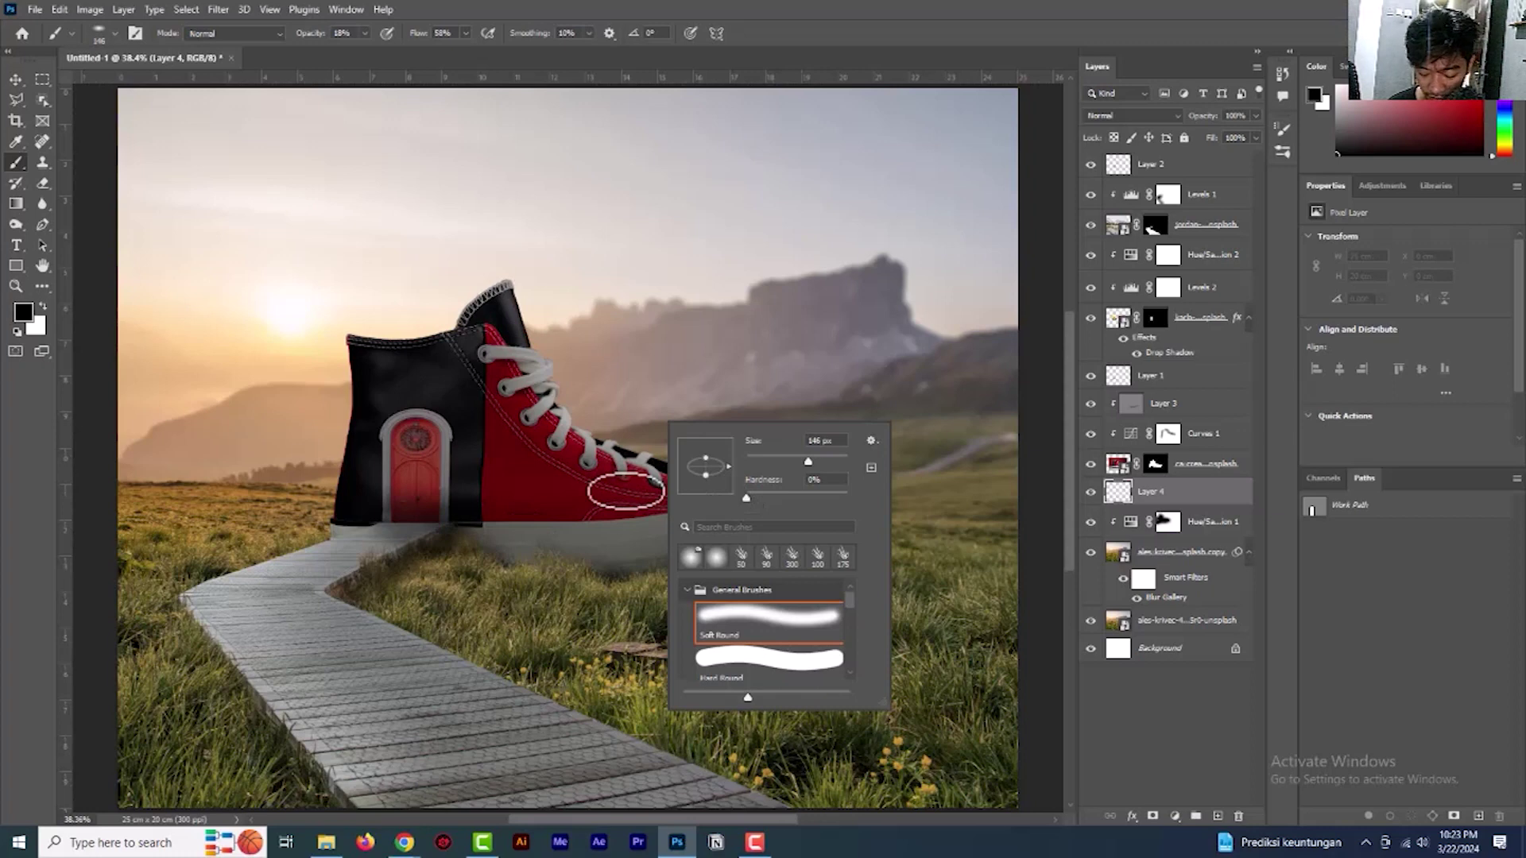
left_click_drag(808, 461, 821, 461)
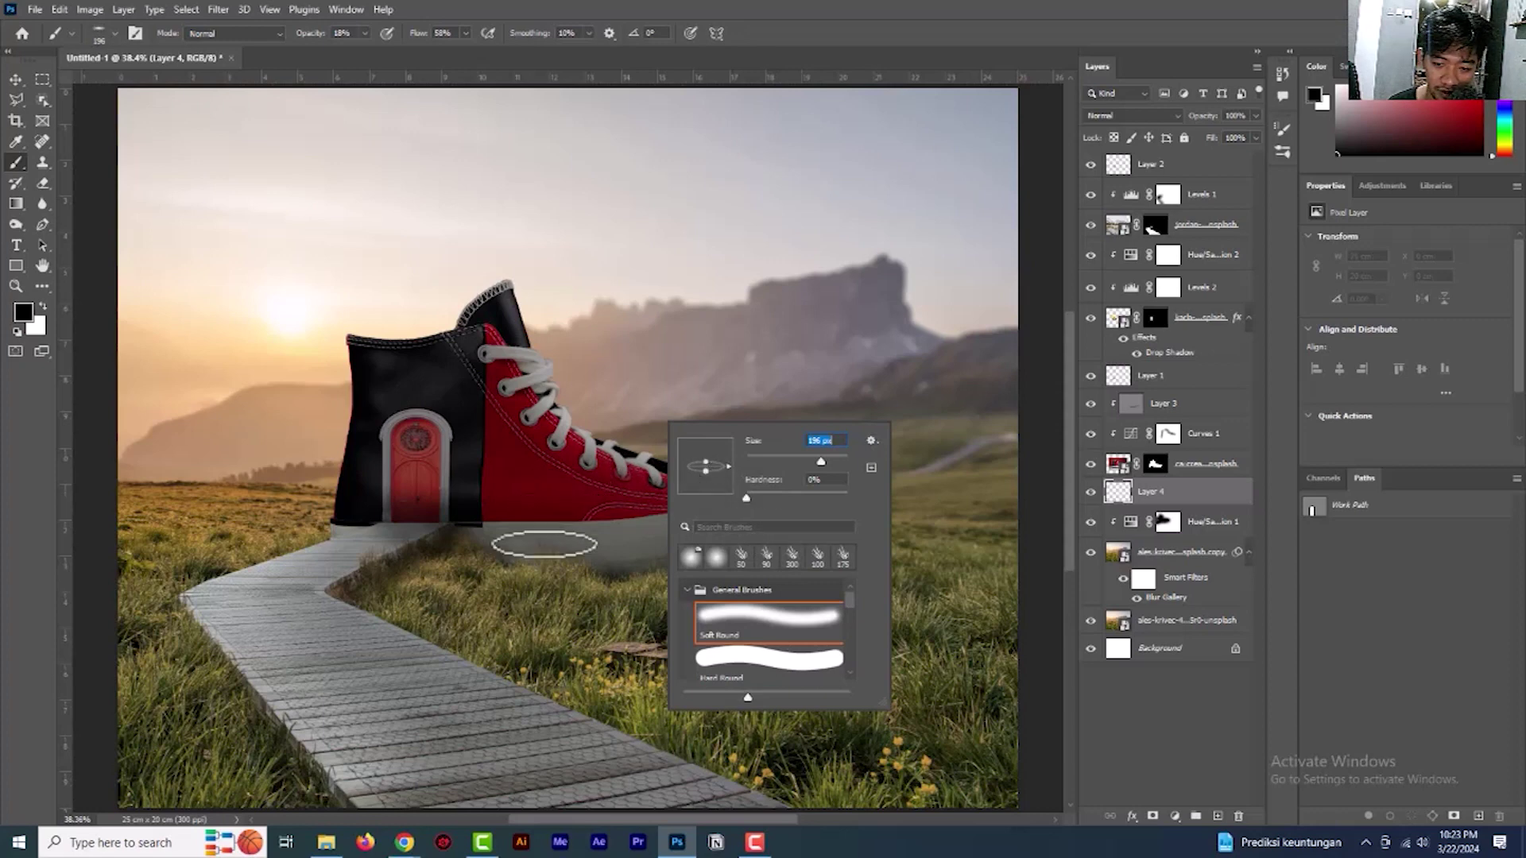
left_click(526, 569)
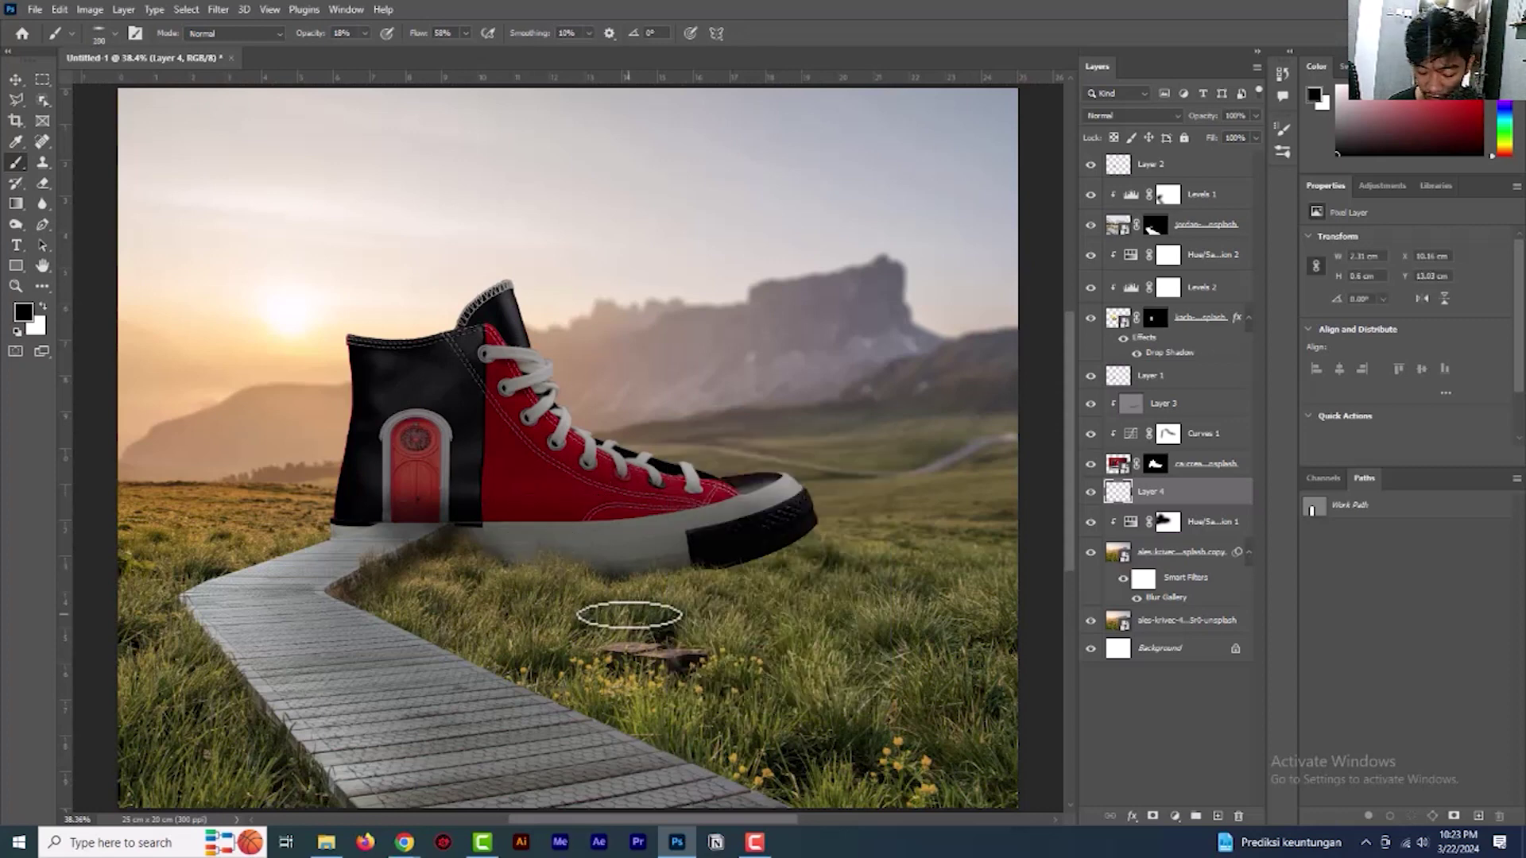
Enlarge the brush to 600 px, set its opacity to 30% and paint a broad black shadow on the grass below the shoe
key("bracketright")
key("bracketright")
key("bracketright")
key("bracketright")
key("bracketright")
key("bracketright")
key("bracketright")
key("bracketright")
key("bracketright")
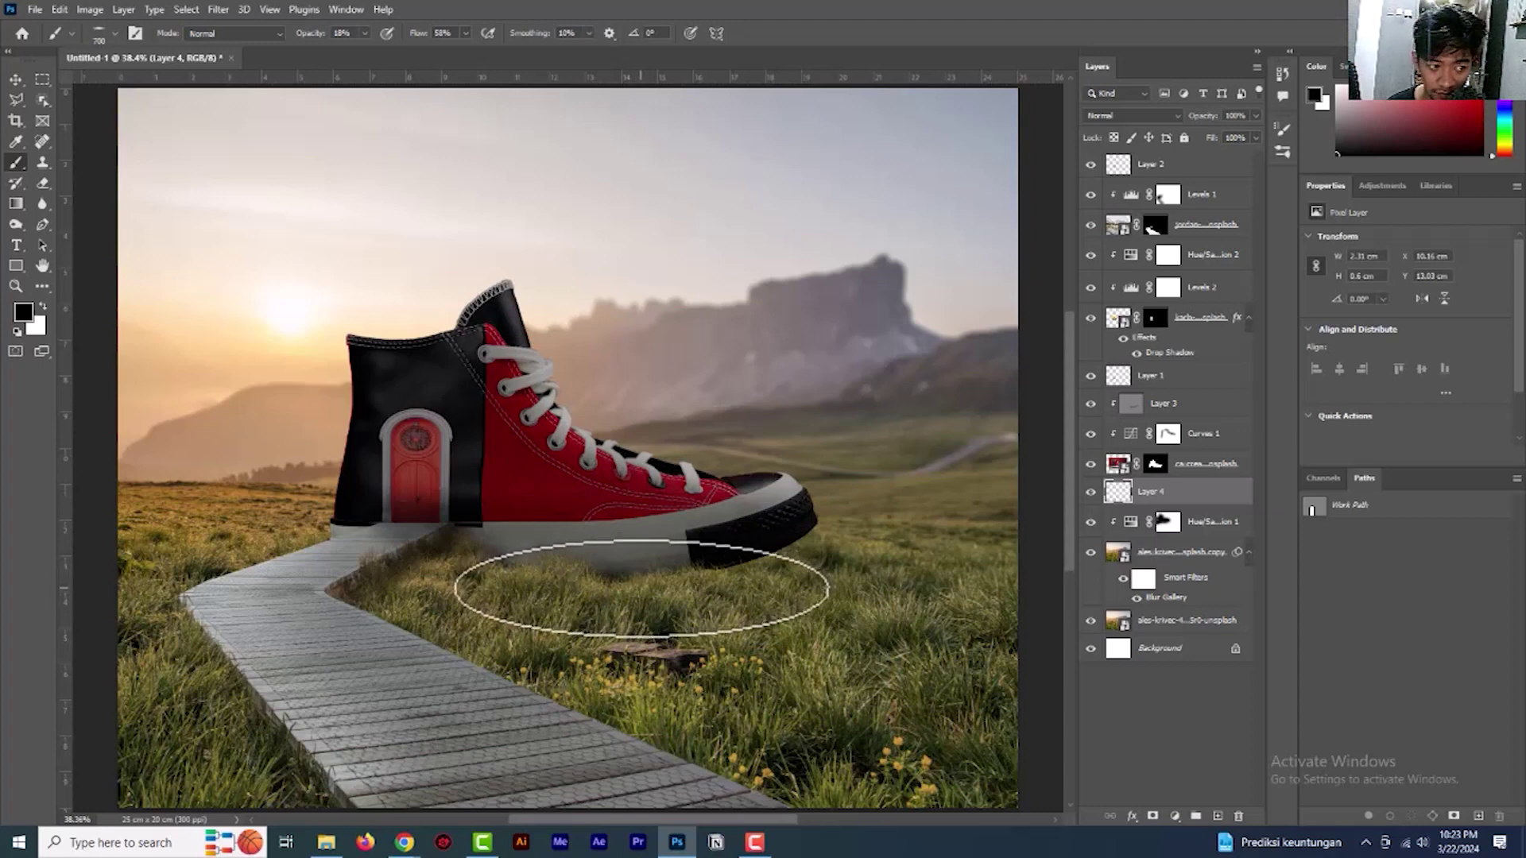
left_click(365, 33)
left_click_drag(363, 52, 371, 54)
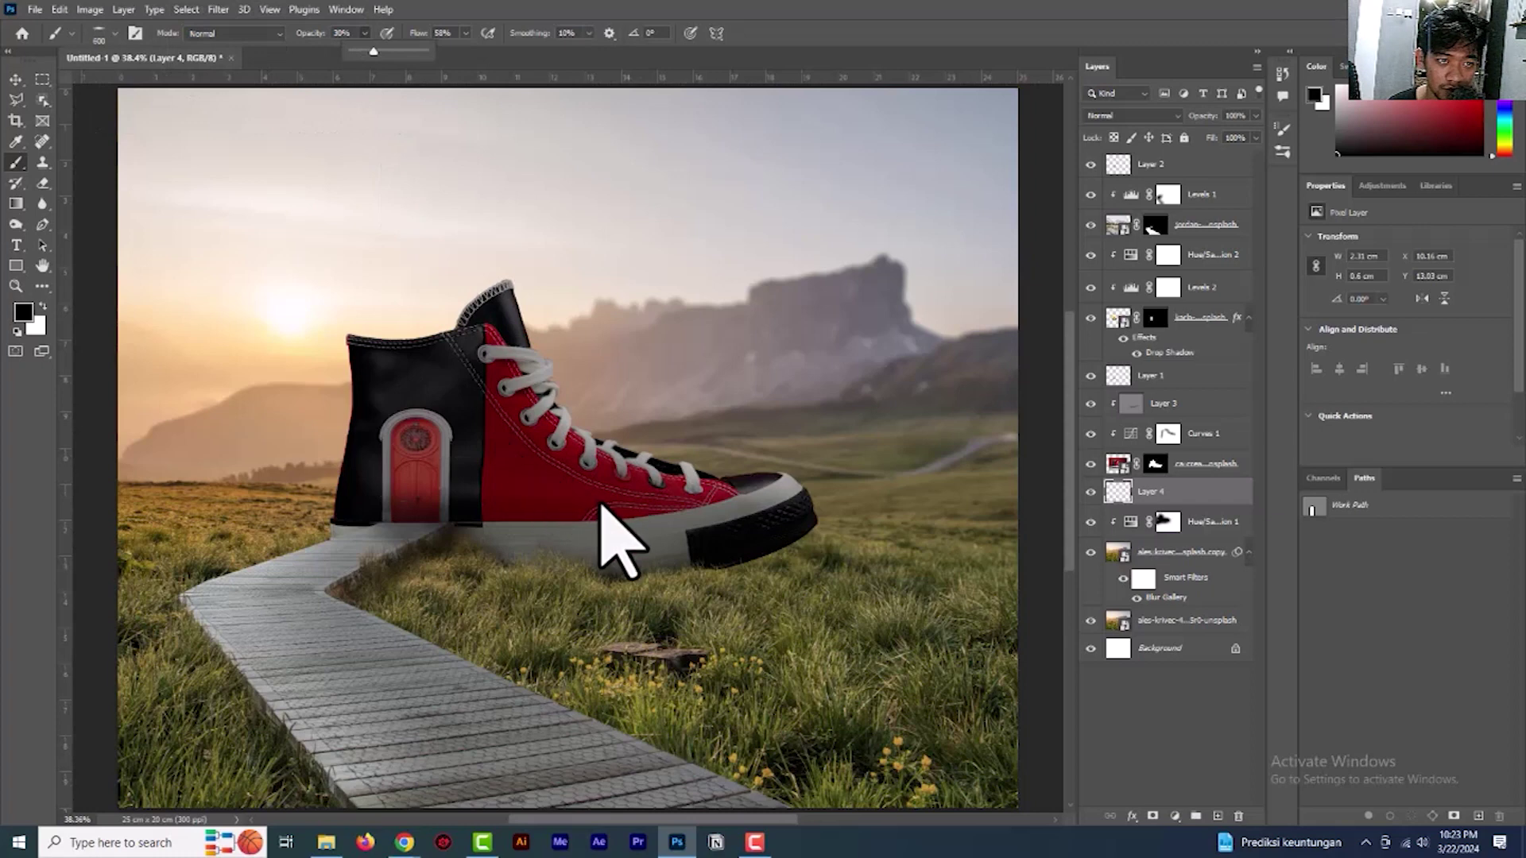
mouse_move(733, 561)
left_mouse_down()
mouse_move(769, 556)
mouse_move(777, 613)
mouse_move(580, 613)
mouse_move(627, 603)
mouse_move(590, 567)
mouse_move(787, 681)
mouse_move(718, 704)
mouse_move(467, 579)
mouse_move(586, 622)
mouse_move(500, 634)
mouse_move(432, 579)
mouse_move(408, 623)
mouse_move(374, 577)
mouse_move(716, 749)
mouse_move(569, 654)
mouse_move(558, 627)
mouse_move(851, 682)
left_mouse_up()
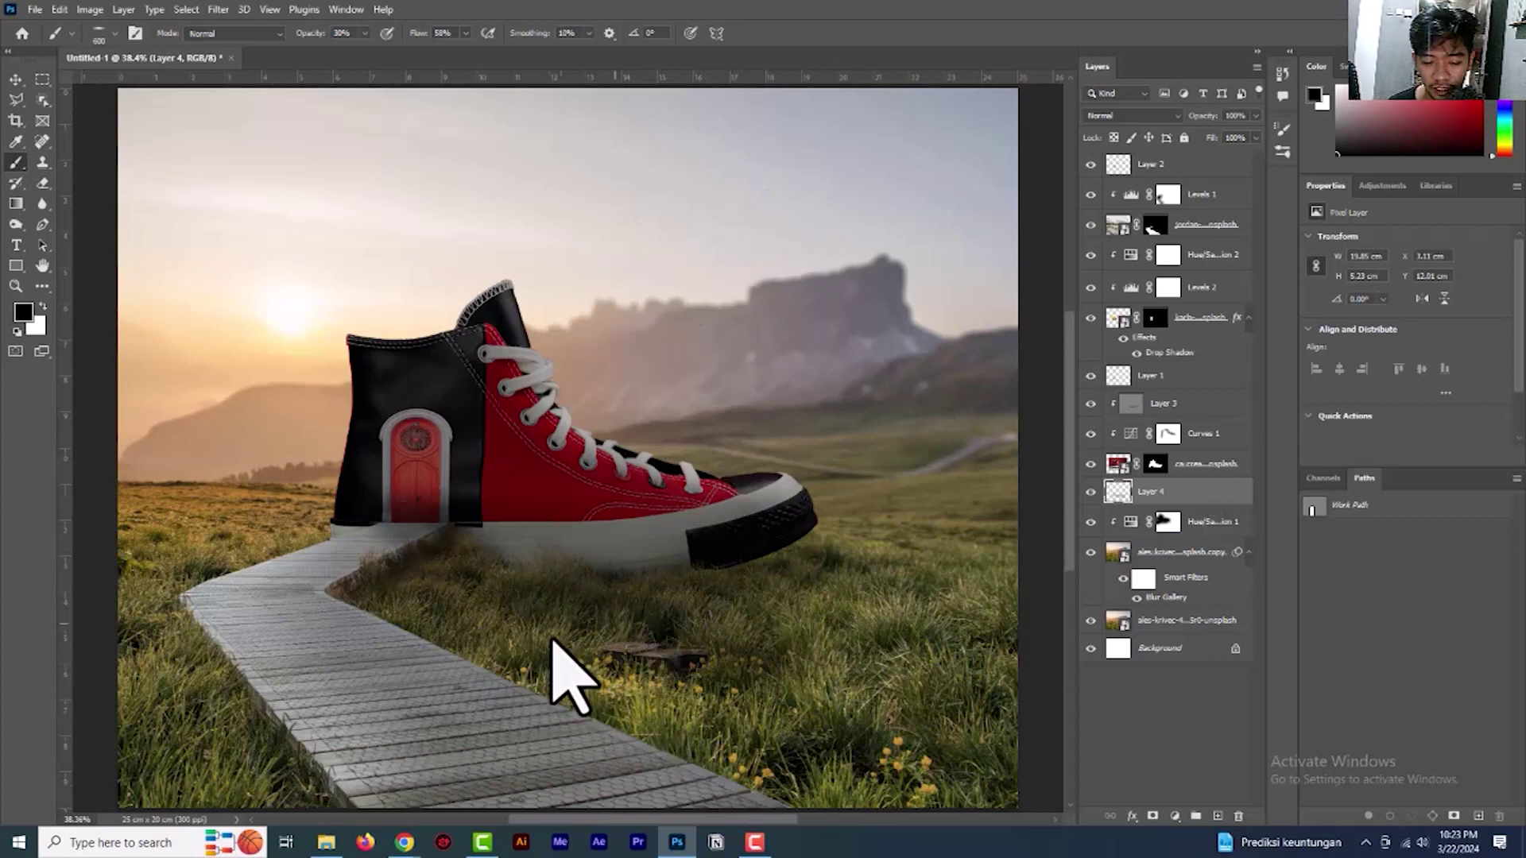
left_click_drag(646, 569, 786, 559)
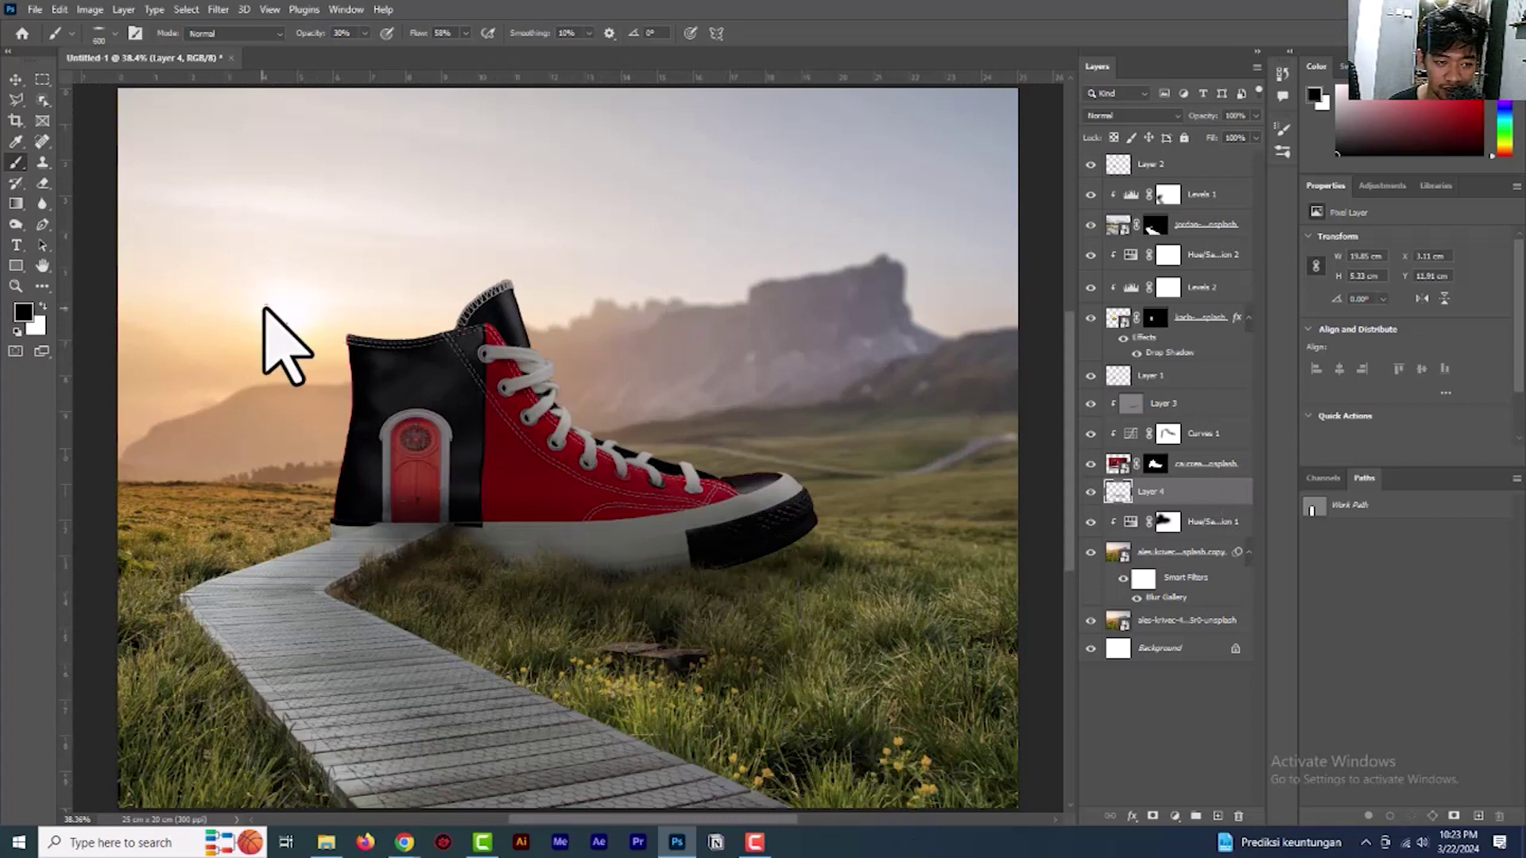
left_click(490, 629)
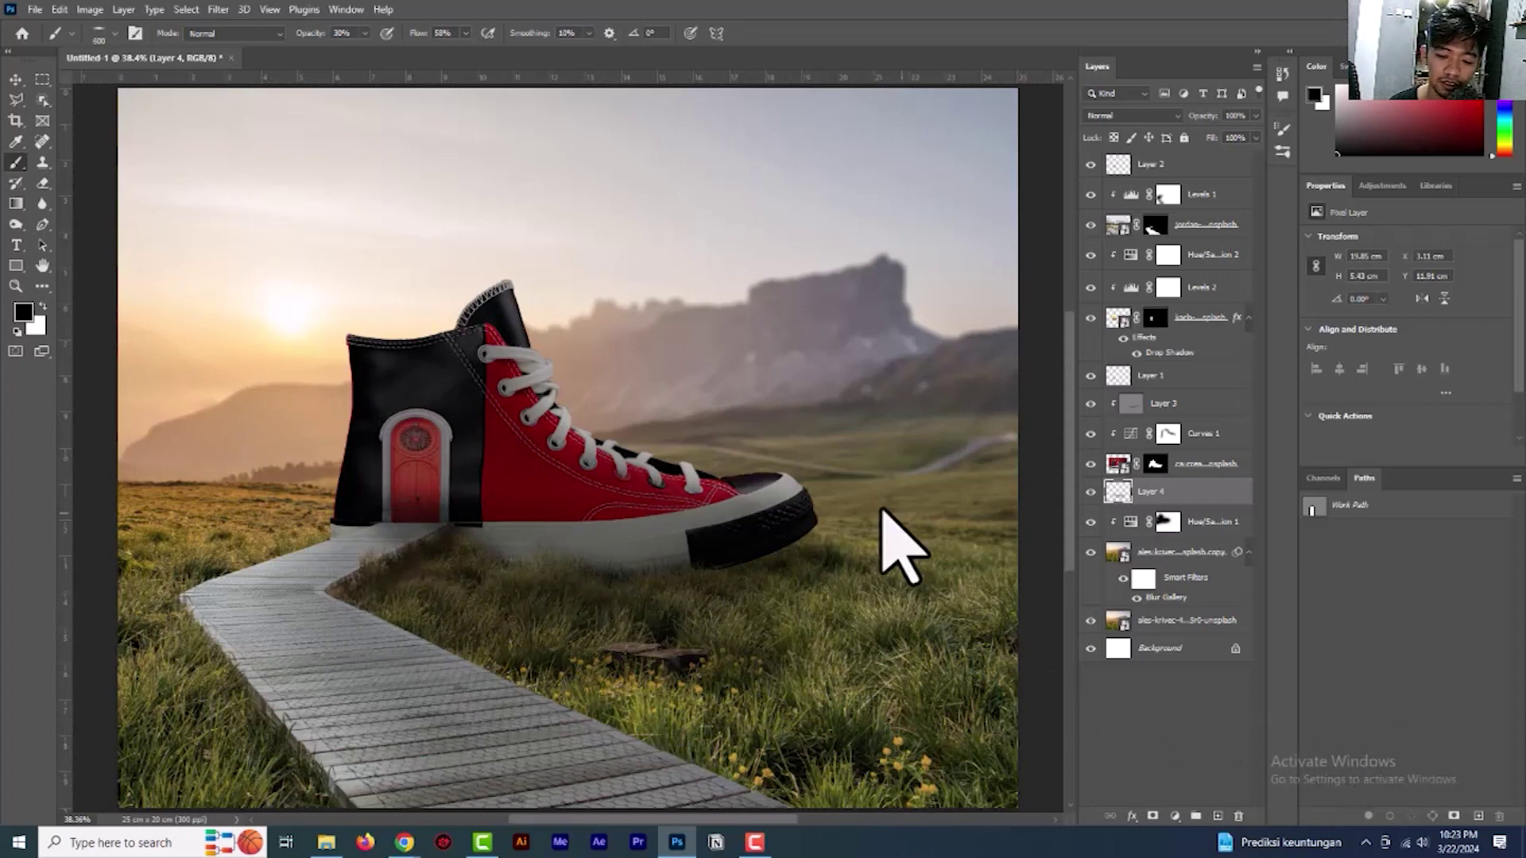
Deepen the grass shadow between the boardwalk and the shoe's sole with another 30% black stroke
scroll(170, 408, "down", 5)
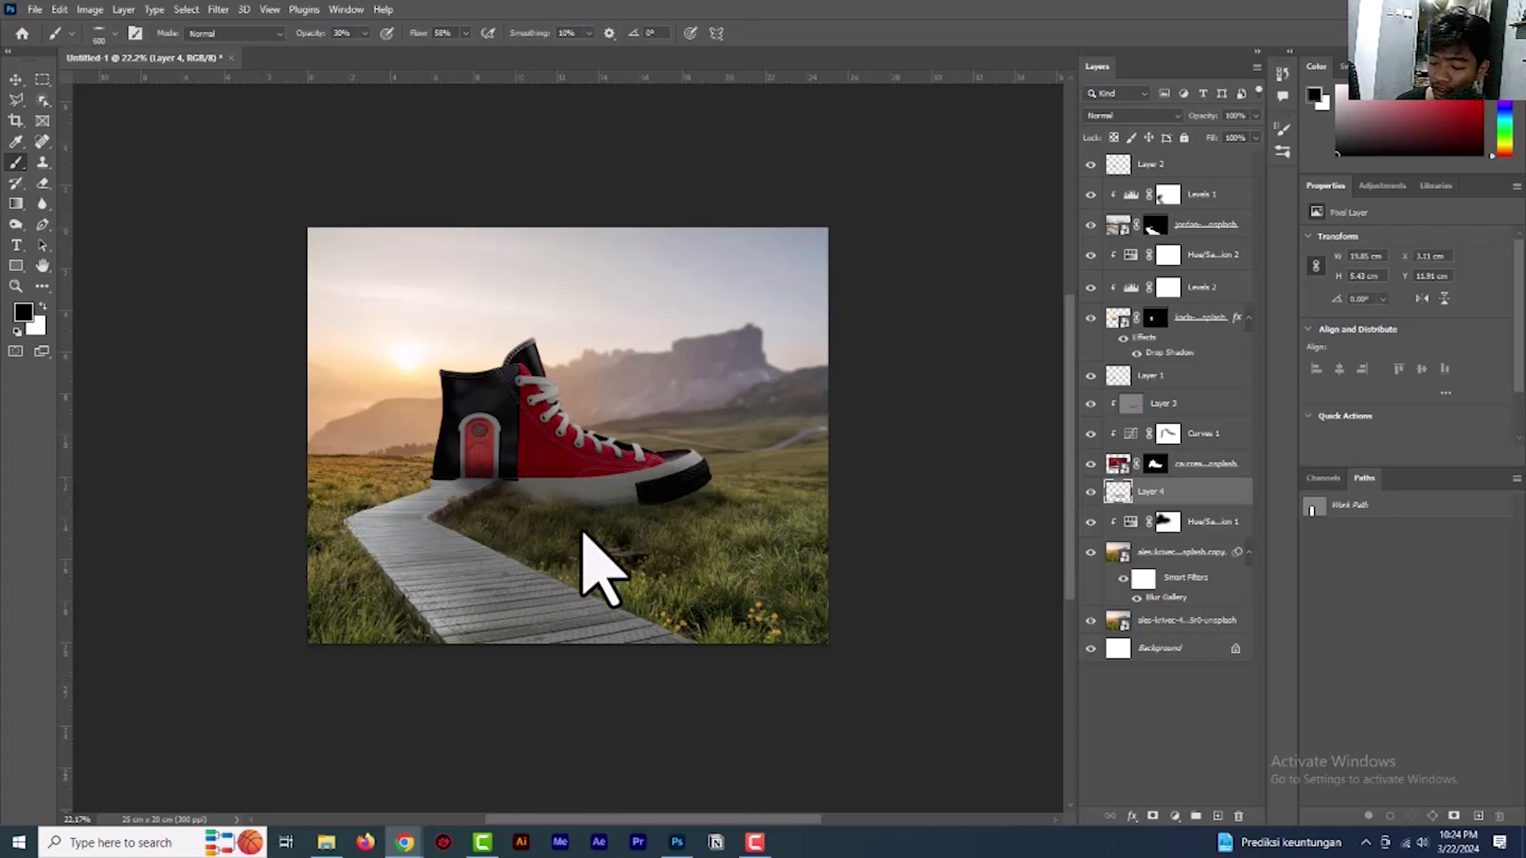
left_click(16, 161)
mouse_move(477, 516)
left_mouse_down()
mouse_move(535, 534)
mouse_move(517, 480)
mouse_move(522, 500)
mouse_move(577, 504)
mouse_move(612, 524)
mouse_move(484, 526)
mouse_move(603, 569)
mouse_move(739, 538)
mouse_move(630, 501)
mouse_move(688, 498)
mouse_move(681, 517)
mouse_move(725, 579)
mouse_move(616, 513)
mouse_move(624, 563)
left_mouse_up()
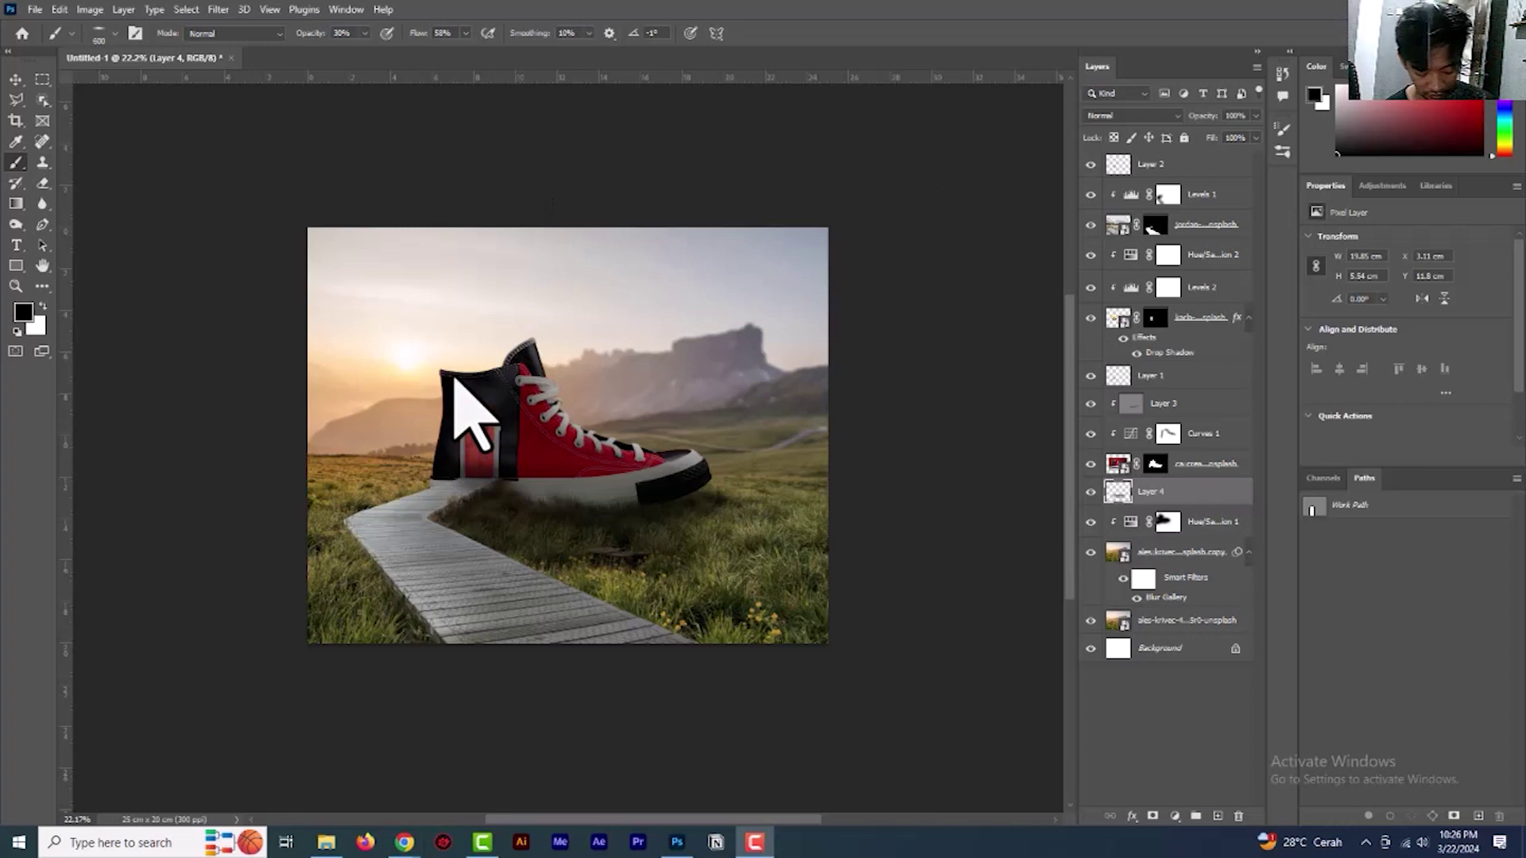
Add a new empty layer at the very top of the layer stack
scroll(454, 379, "up", 2)
scroll(469, 477, "up", 1)
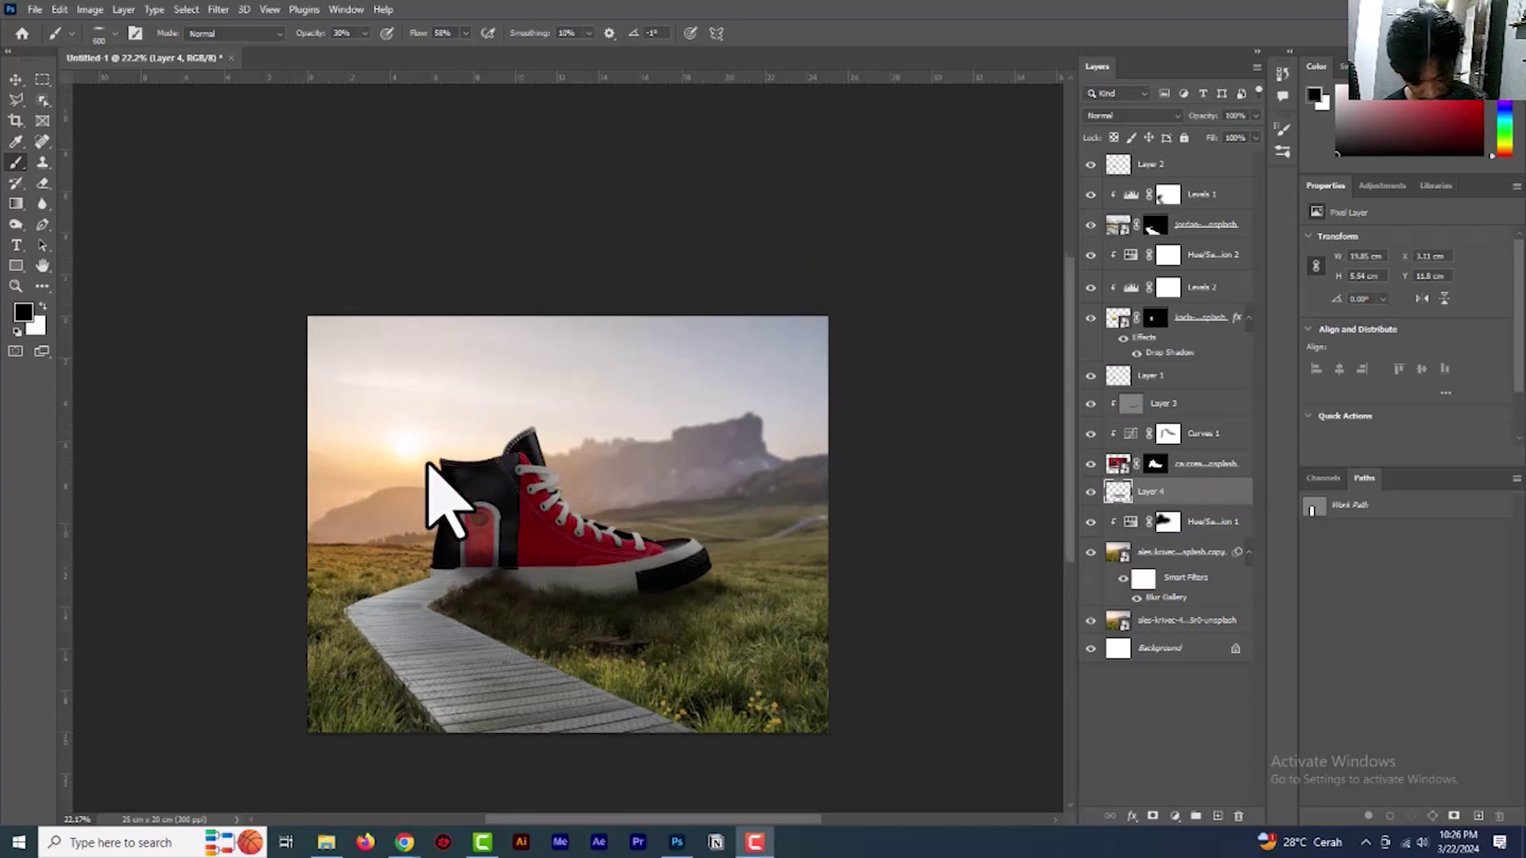
scroll(389, 477, "down", 2)
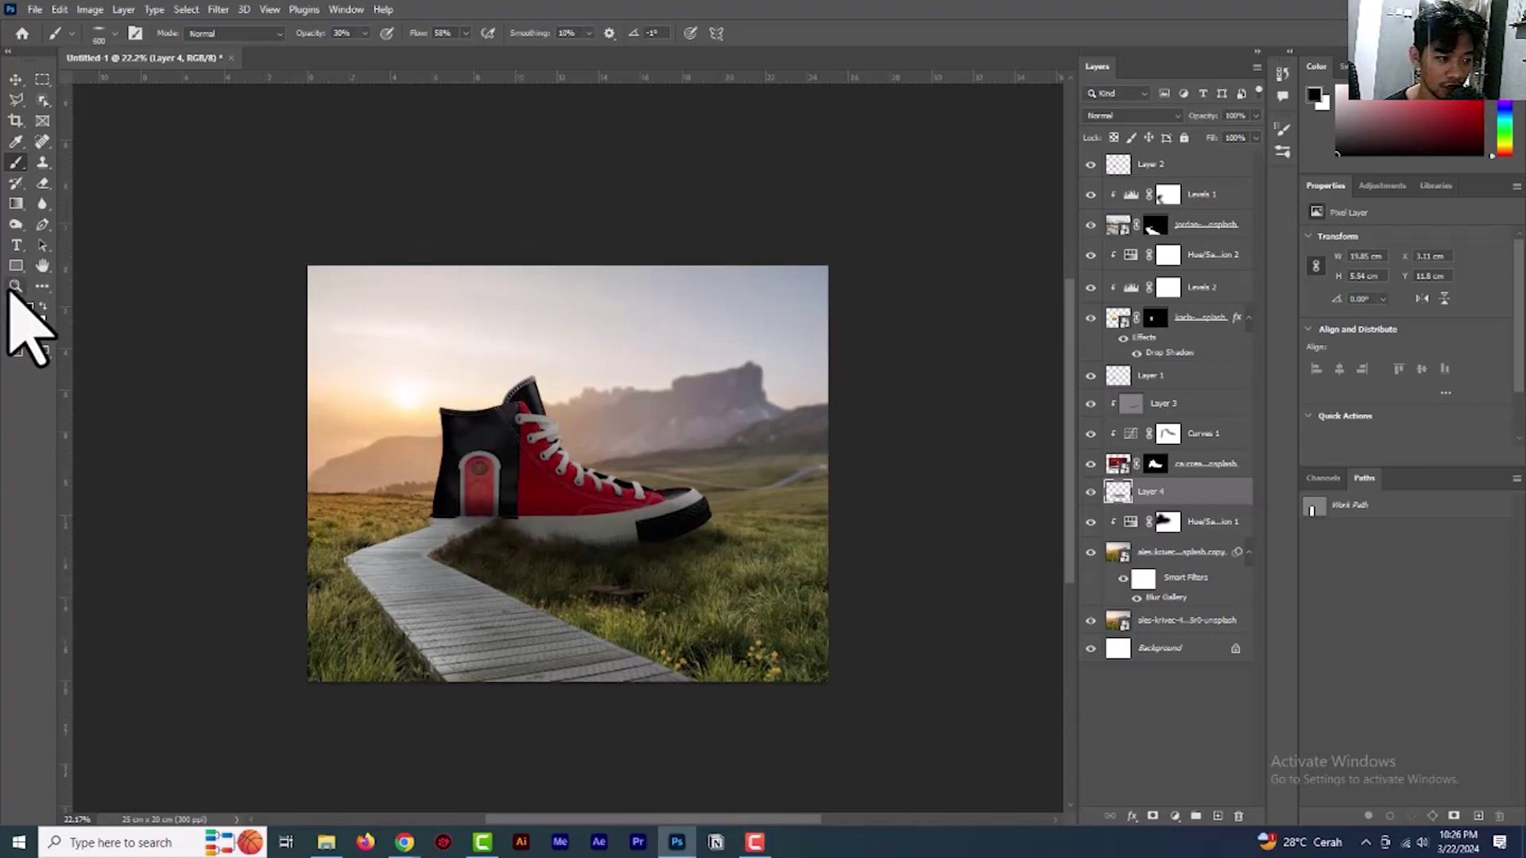
left_click(15, 287)
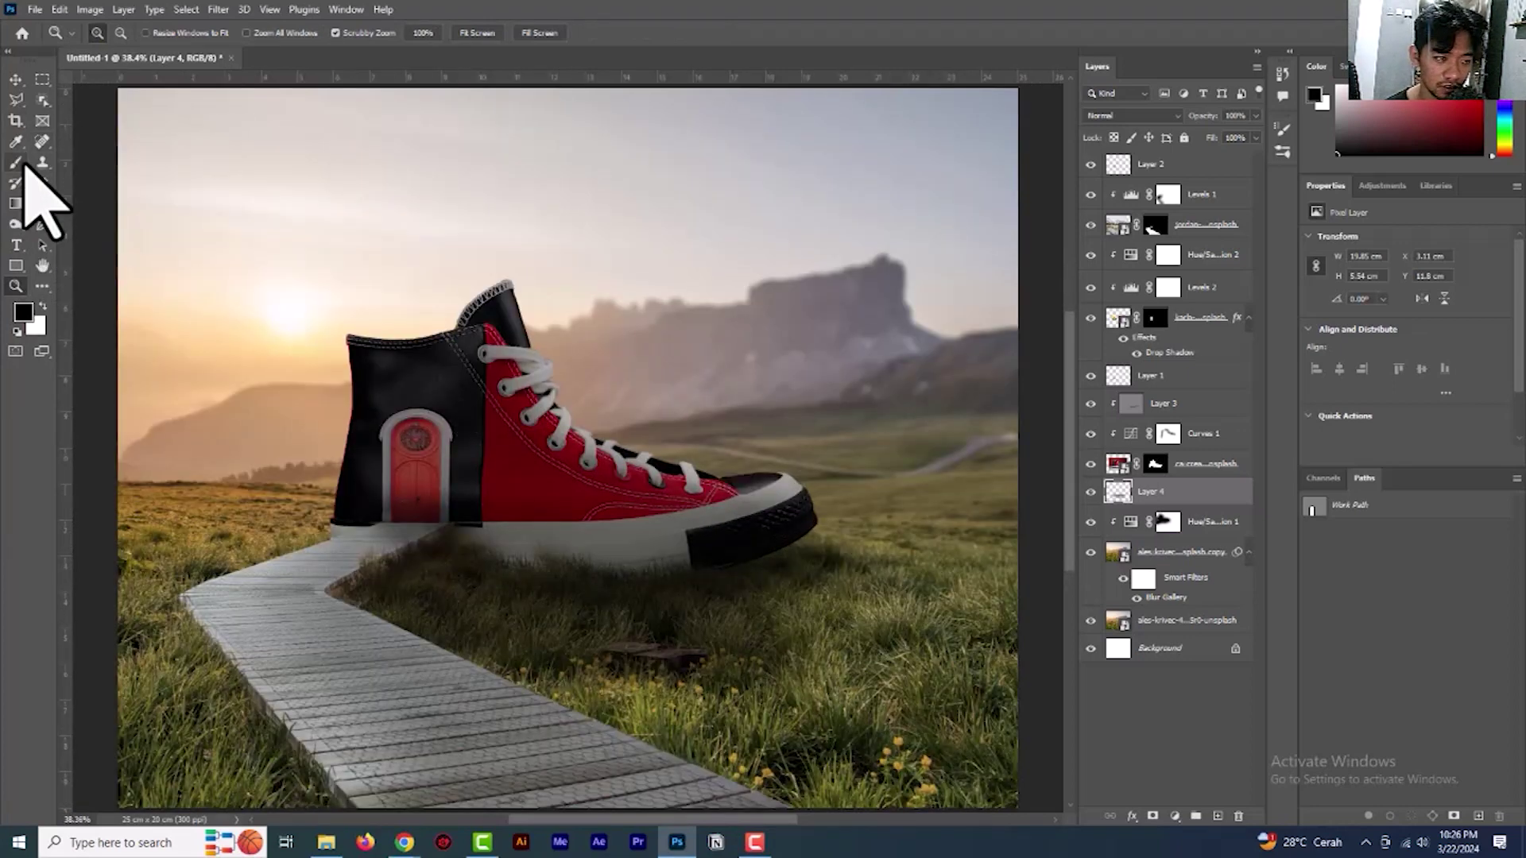
left_click(16, 162)
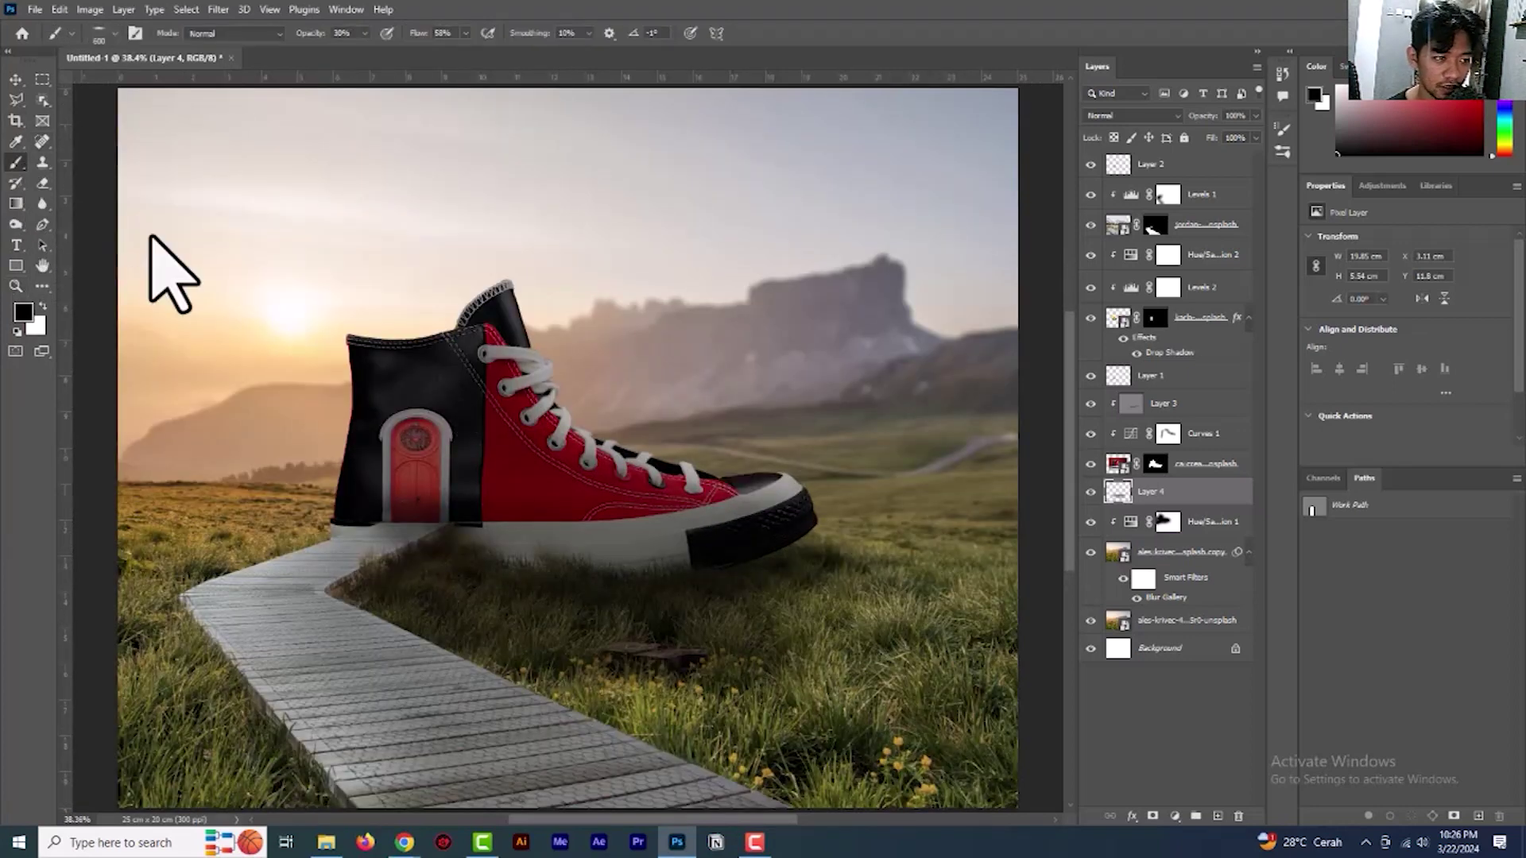
left_click(1192, 170)
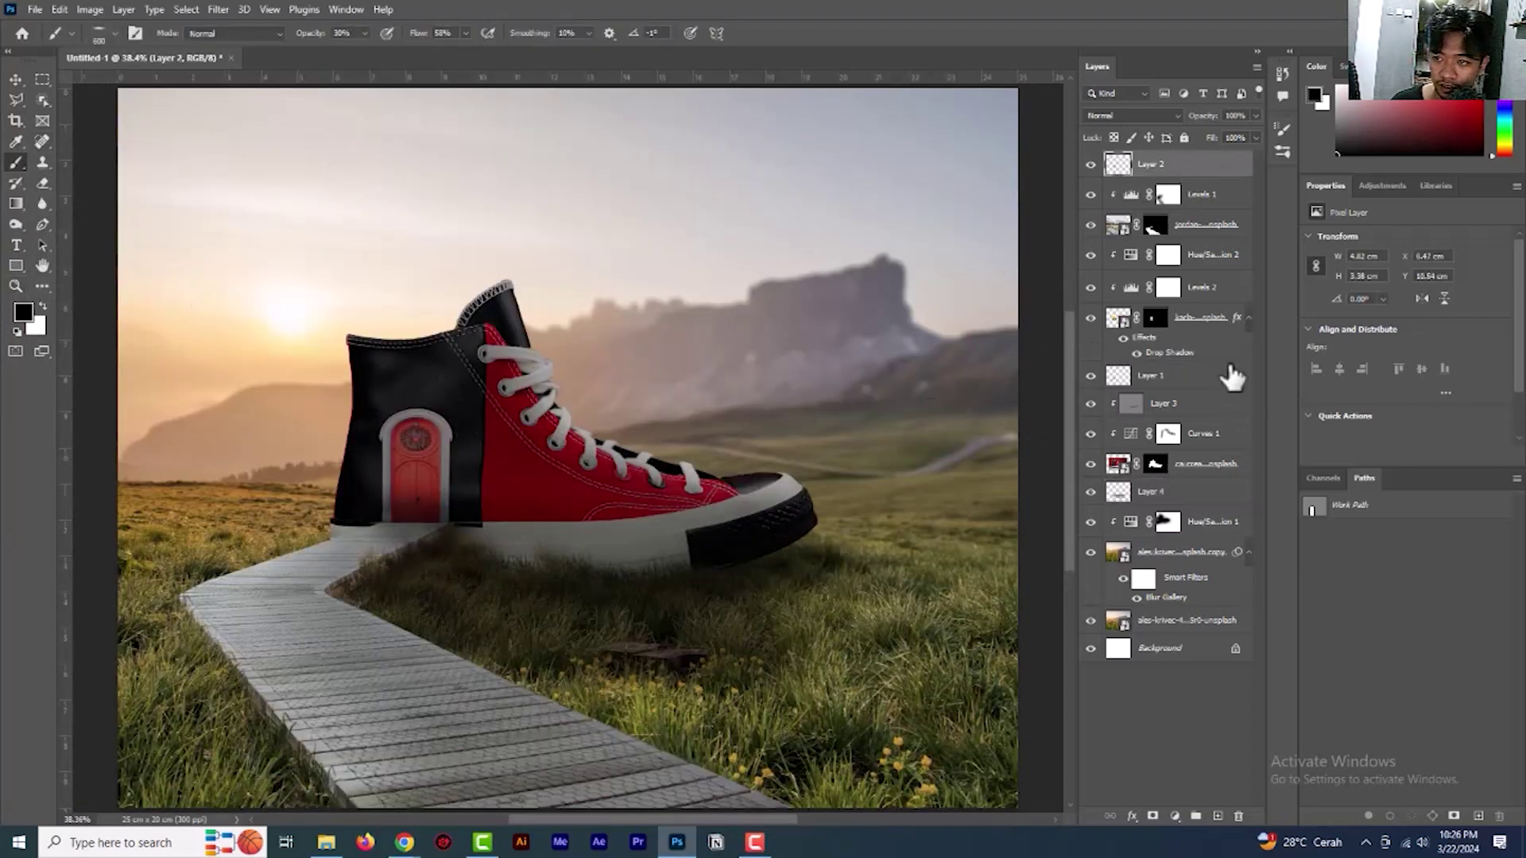
left_click(1217, 817)
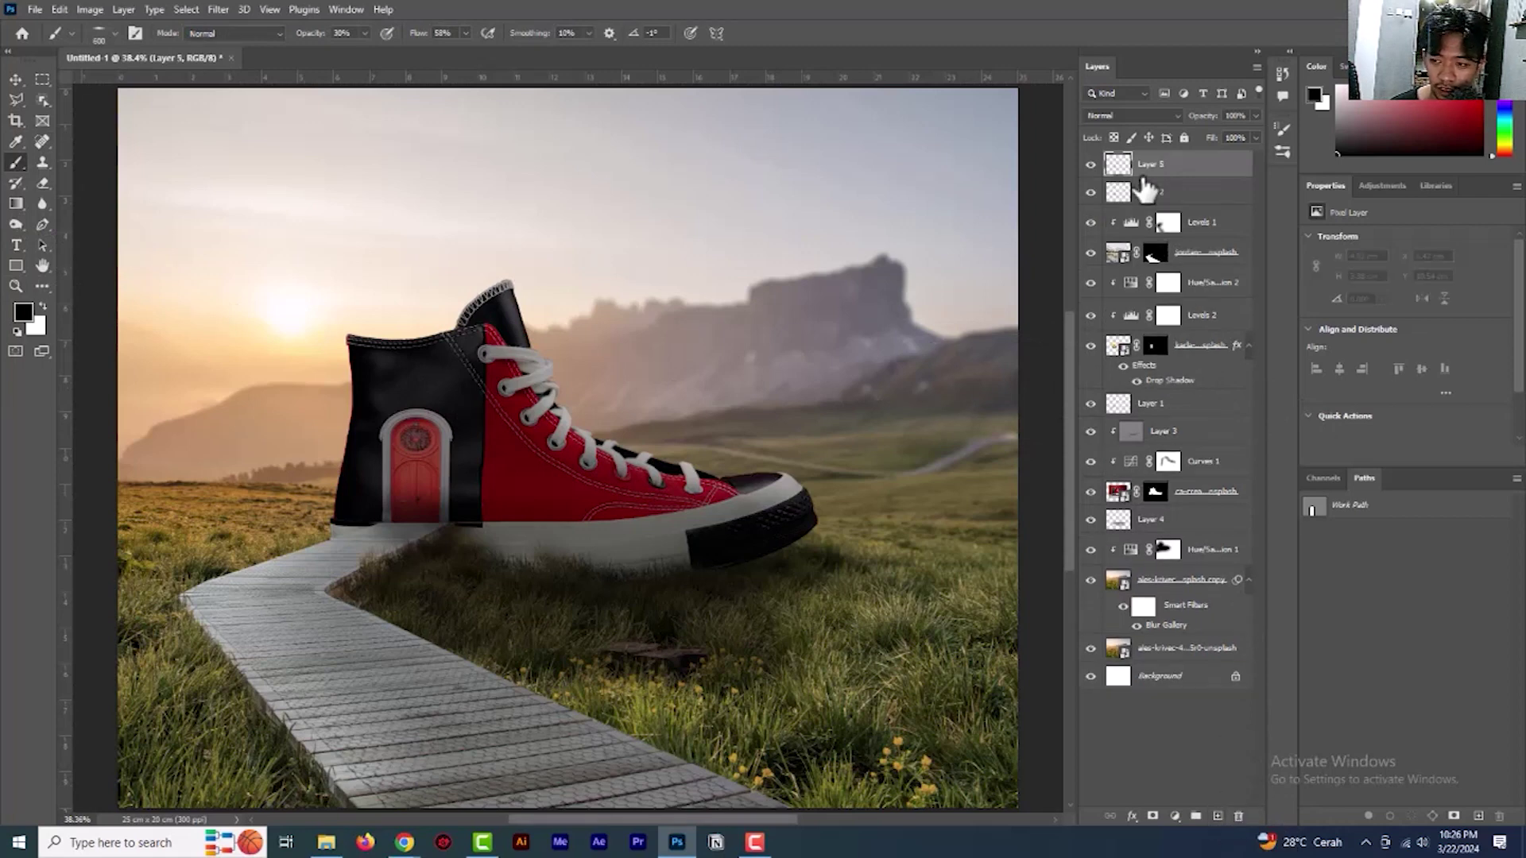
Set the foreground colour to a warm yellow (#ffce59), starting from a sample of the glow beside the sun, for use with the Brush
left_click(22, 312)
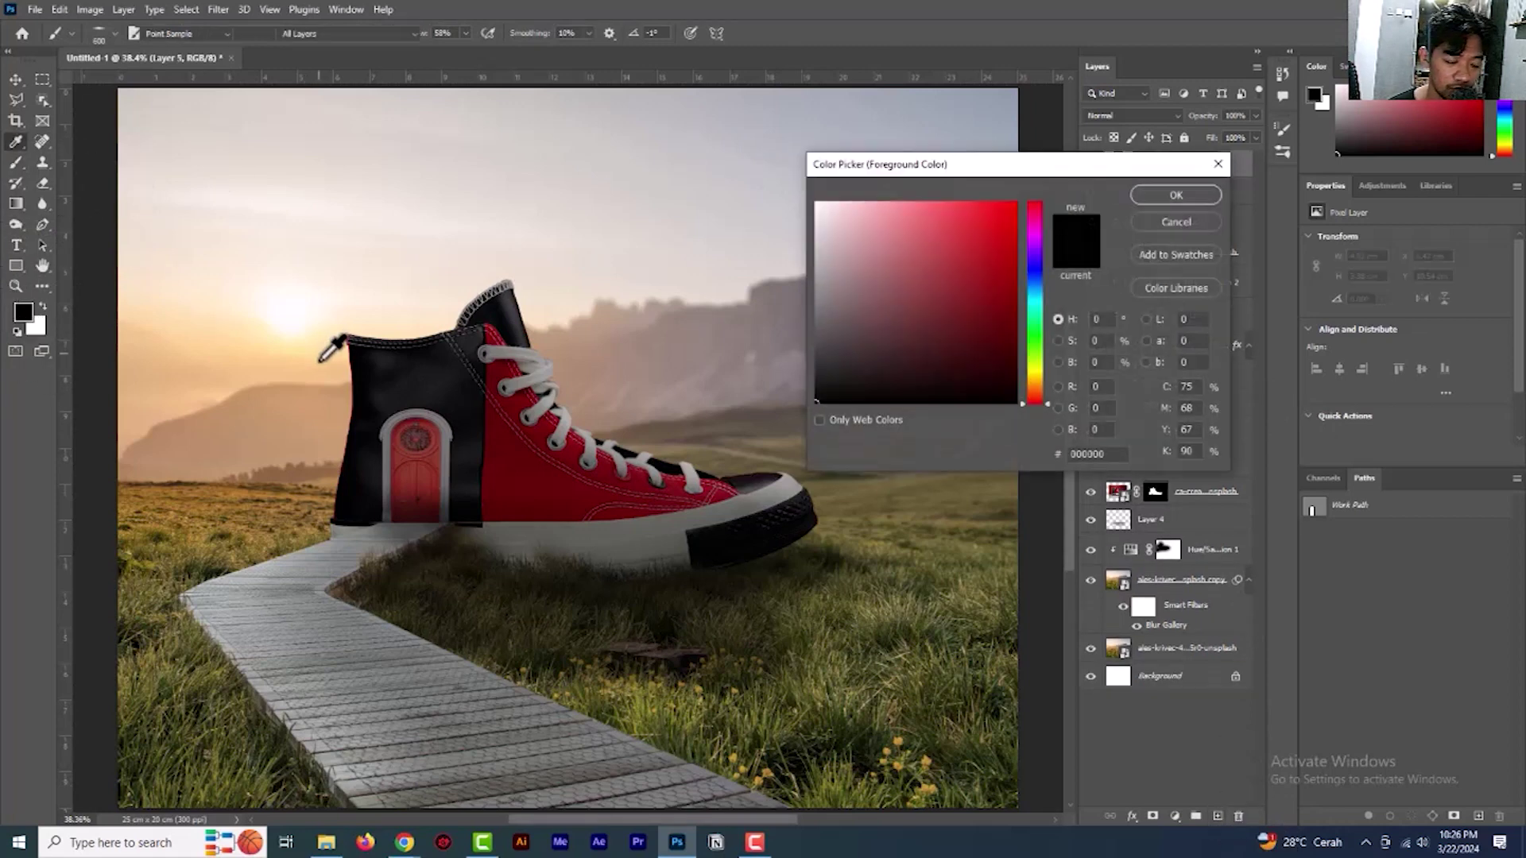
left_click(316, 348)
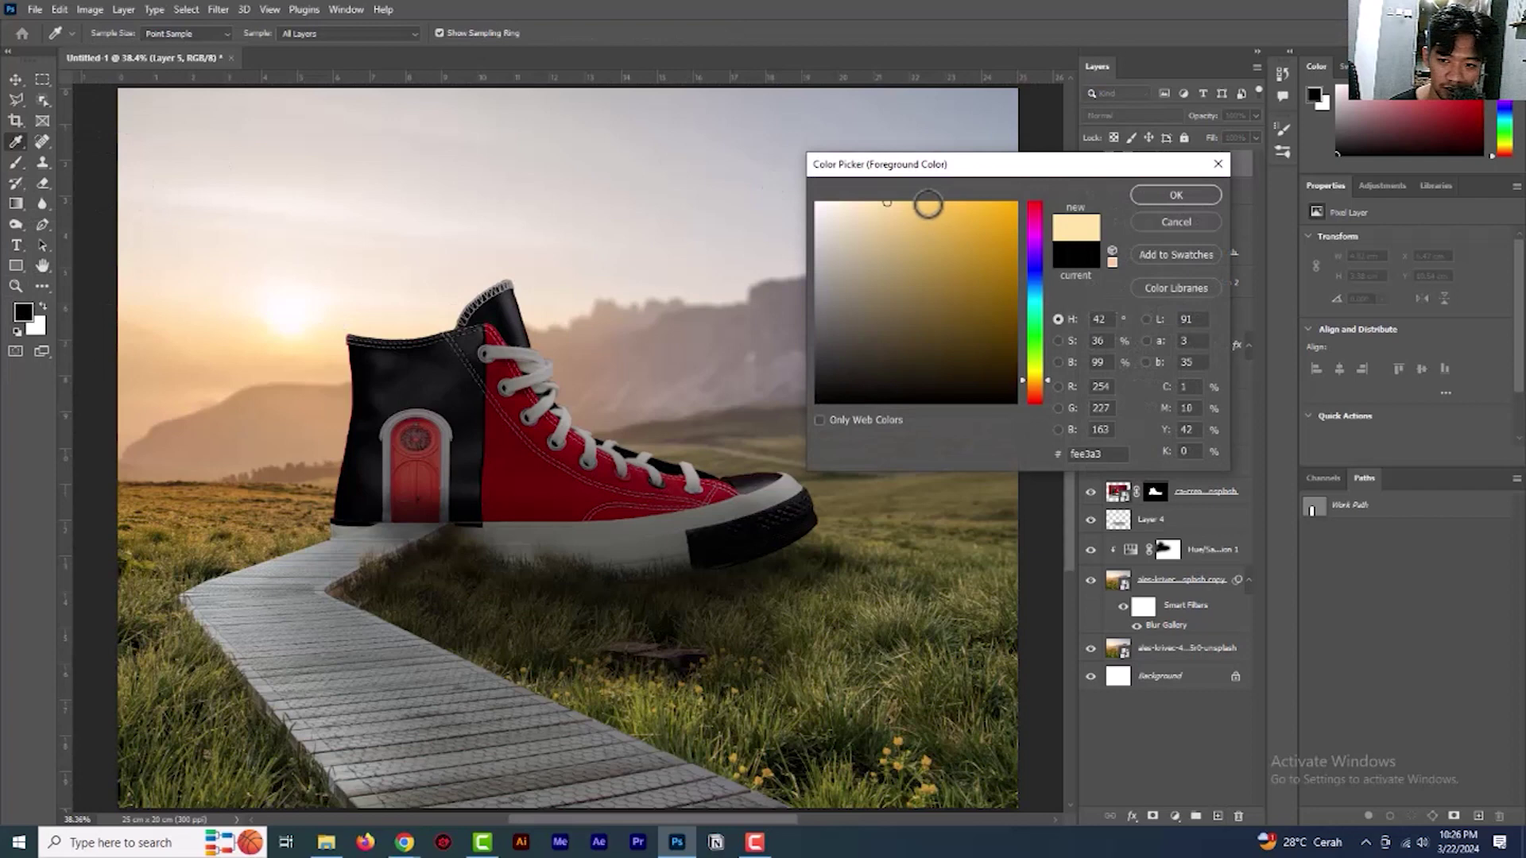
left_click(911, 209)
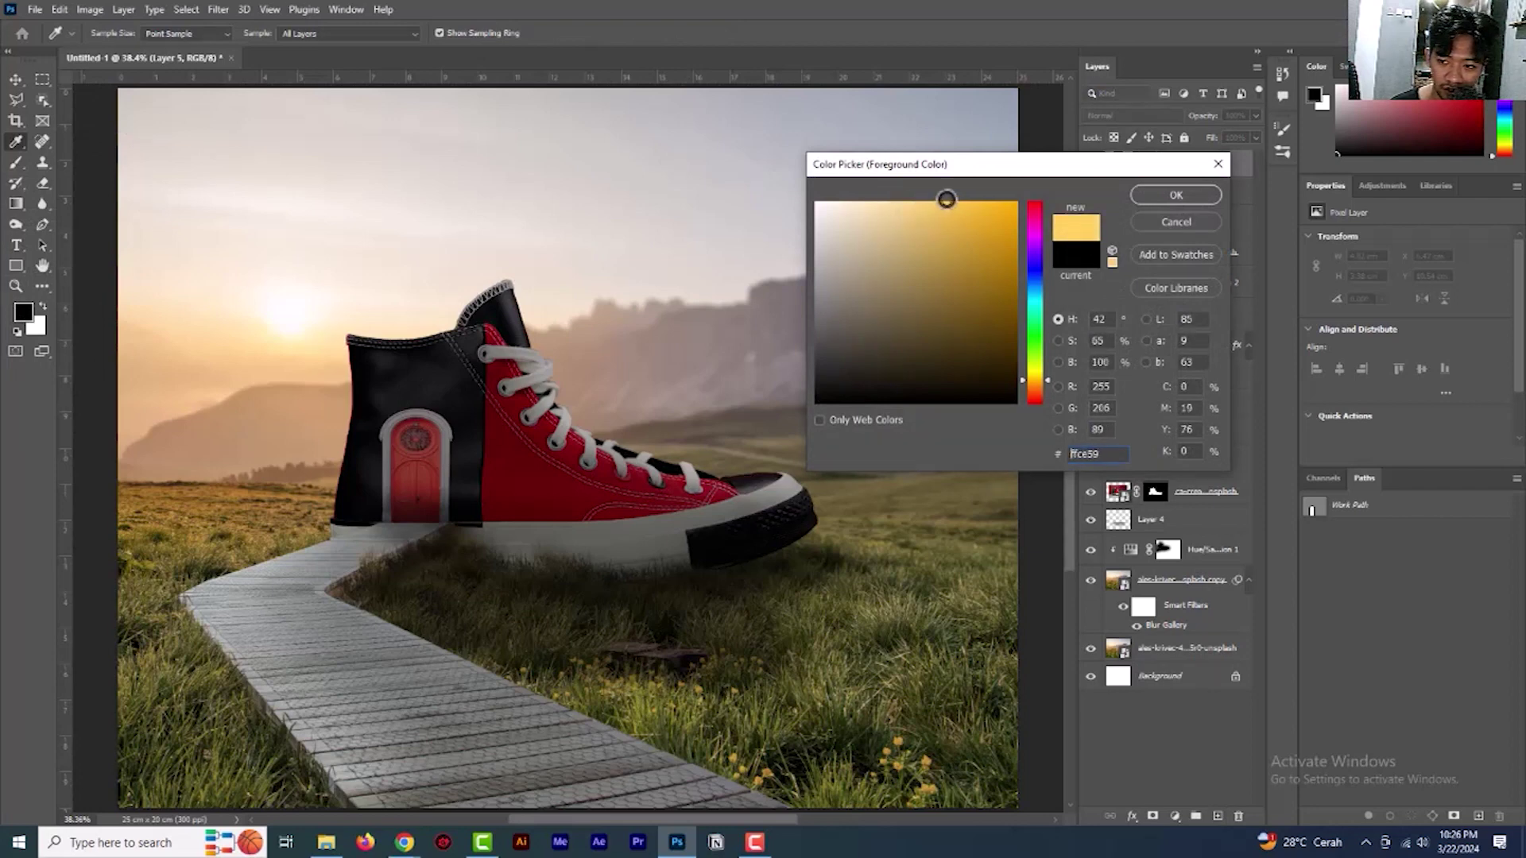
left_click(1176, 196)
key("b")
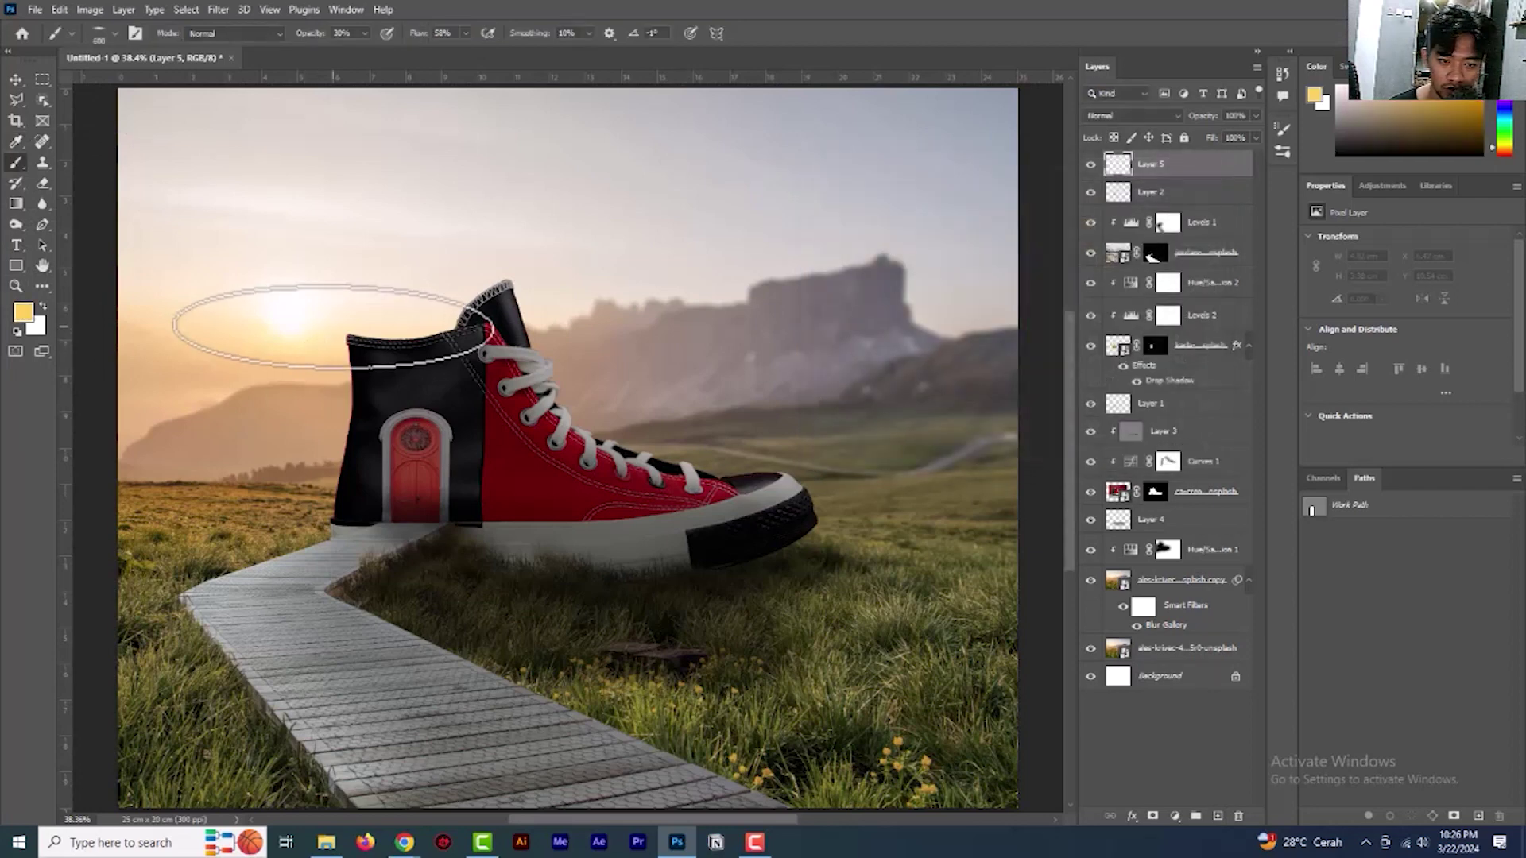
Reshape the flattened 600 px soft brush to a full circle and paint a faint 30% yellow glow between the sun and shoe
right_click(340, 326)
left_click_drag(376, 376, 368, 407)
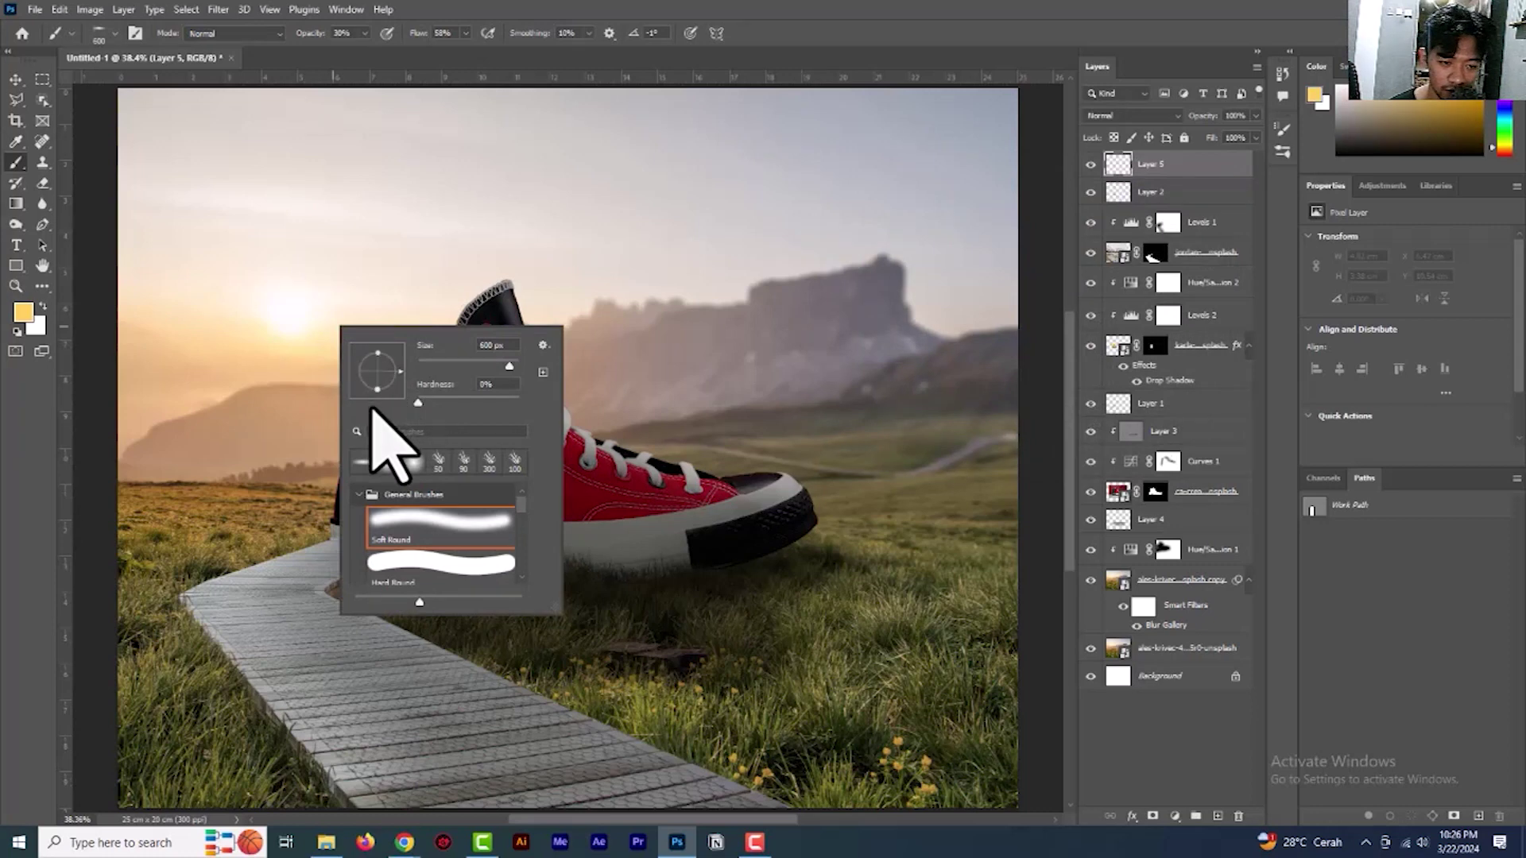
left_click_drag(323, 274, 339, 327)
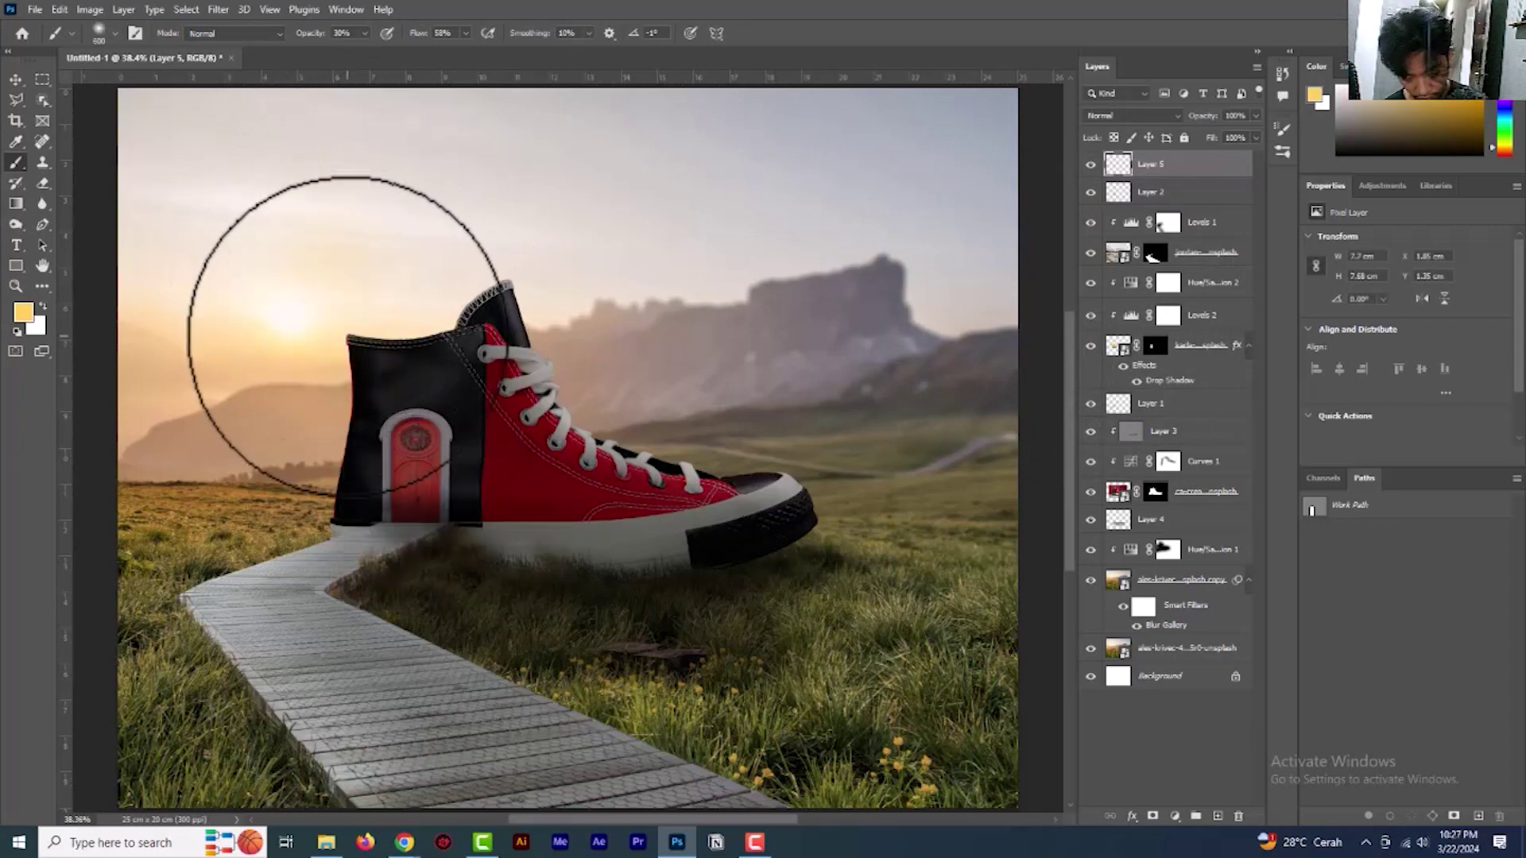
Set the brush opacity to 100% and try a stronger yellow dab over the upper heel of the shoe
left_click(364, 33)
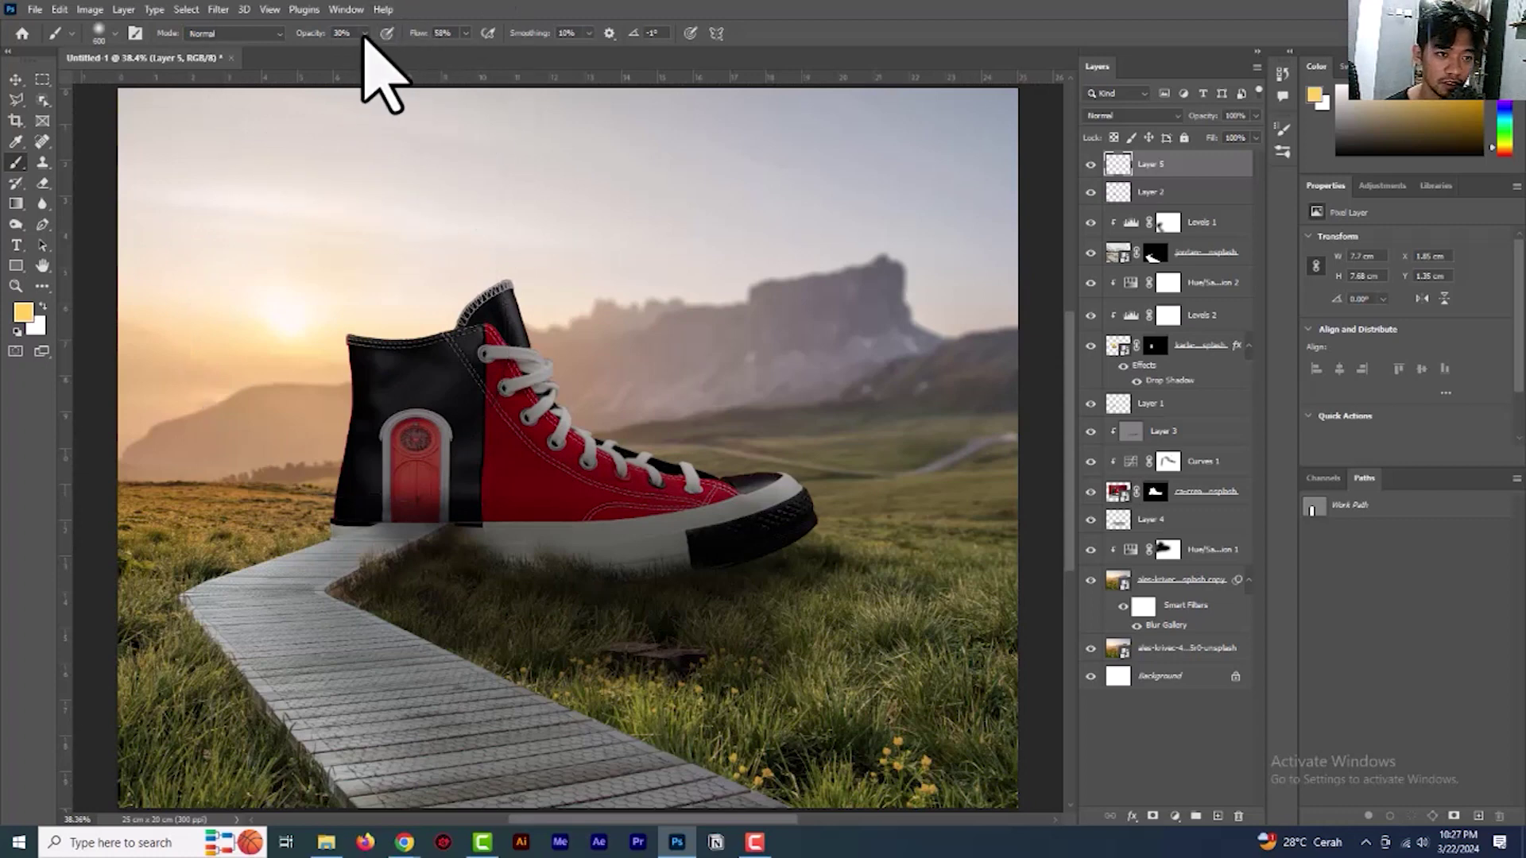
left_click_drag(365, 51, 429, 60)
left_click(352, 337)
left_click(352, 337)
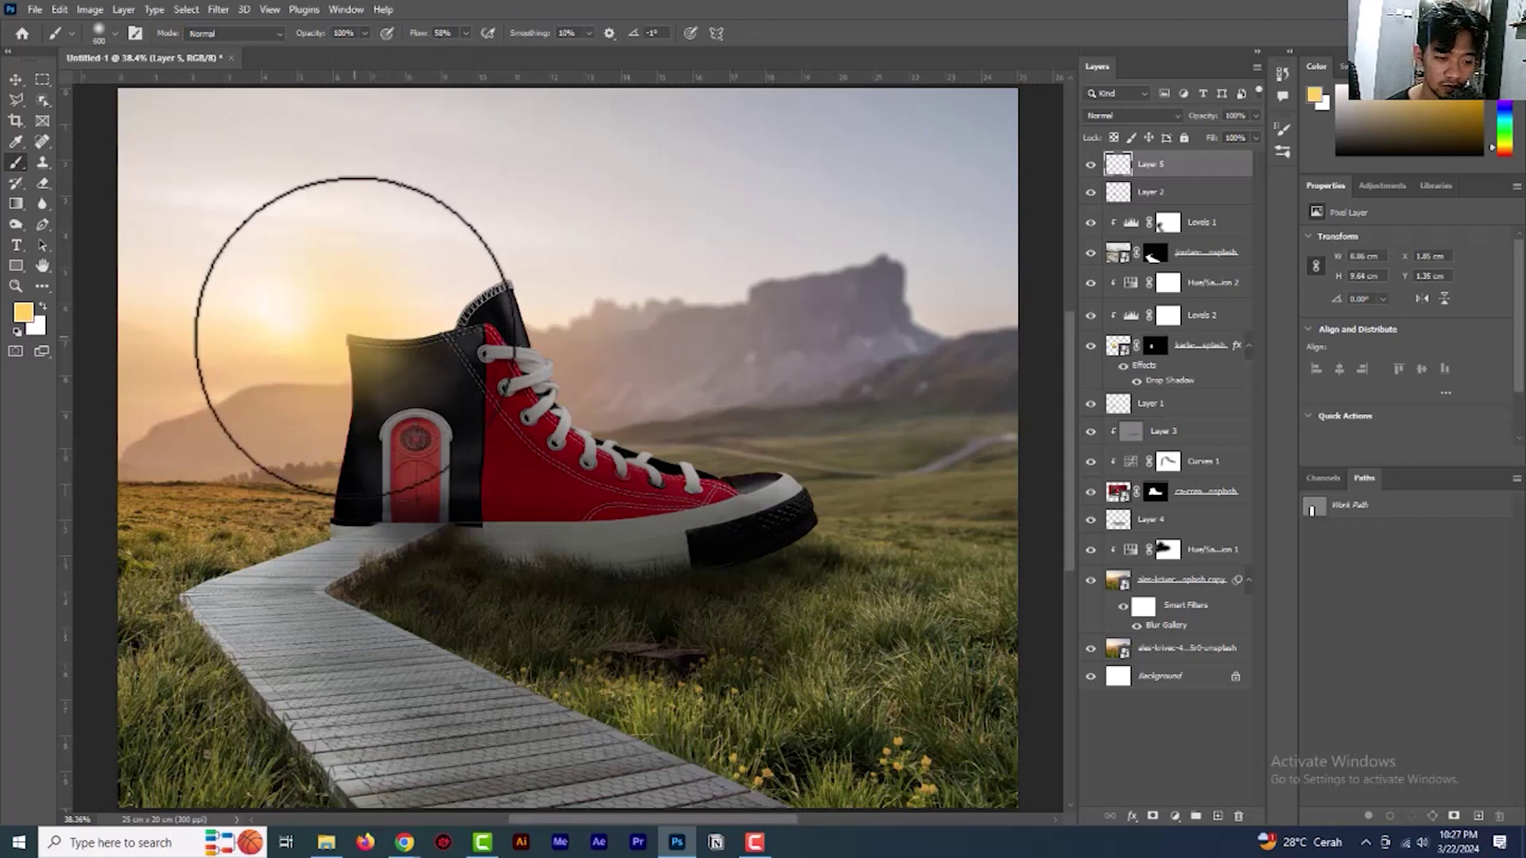
key("ctrl+z")
Set the brush flow to 88% and its size to 900 px, and dab a yellow glow over the shoe's upper heel edge
left_click(464, 34)
left_click_drag(465, 50, 491, 52)
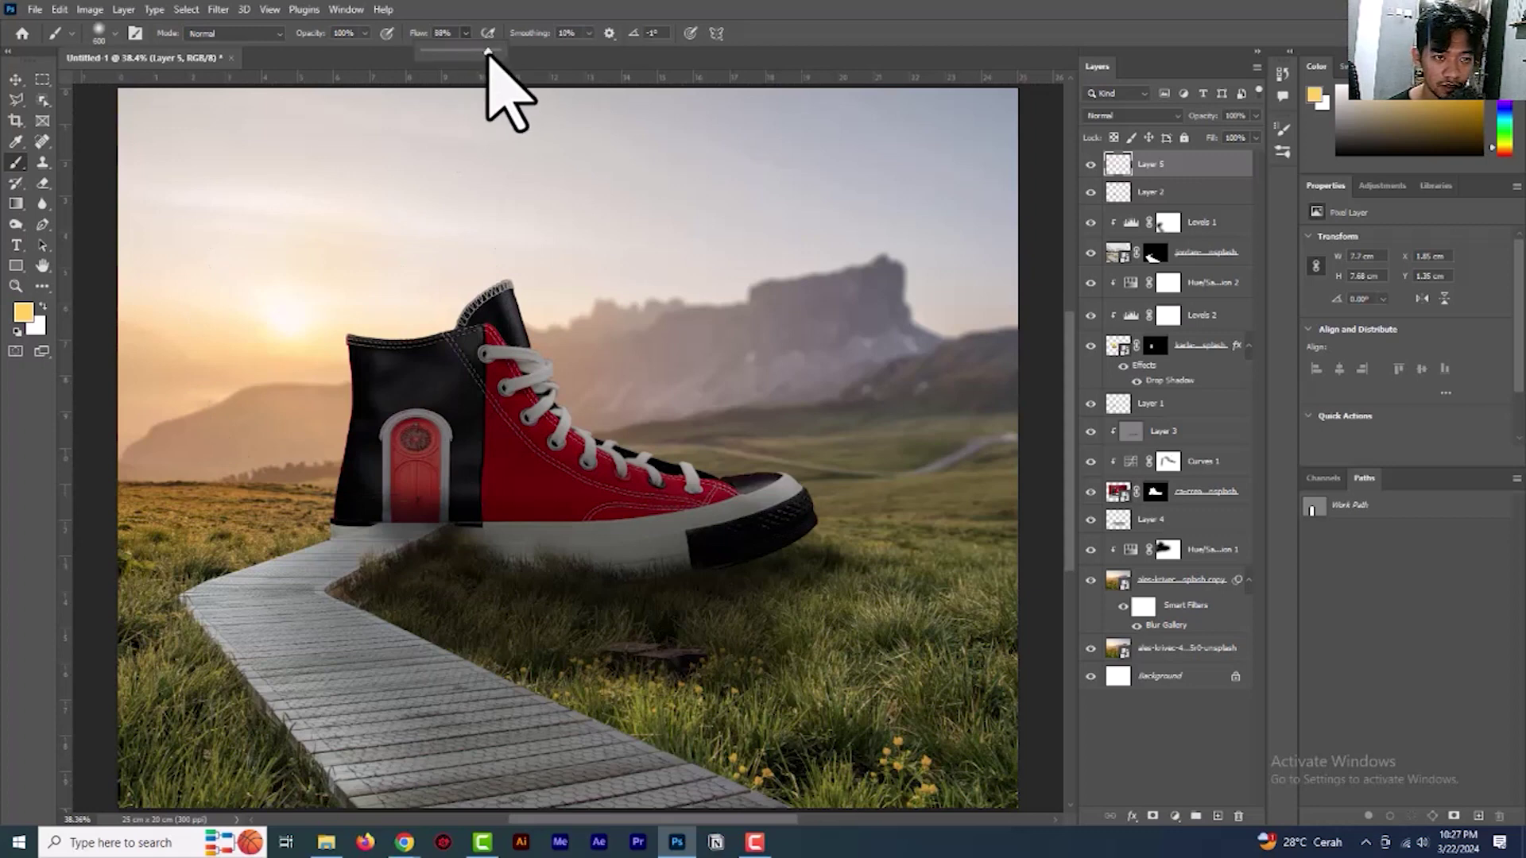
left_click(350, 325)
key("bracketright")
key("bracketright")
key("bracketright")
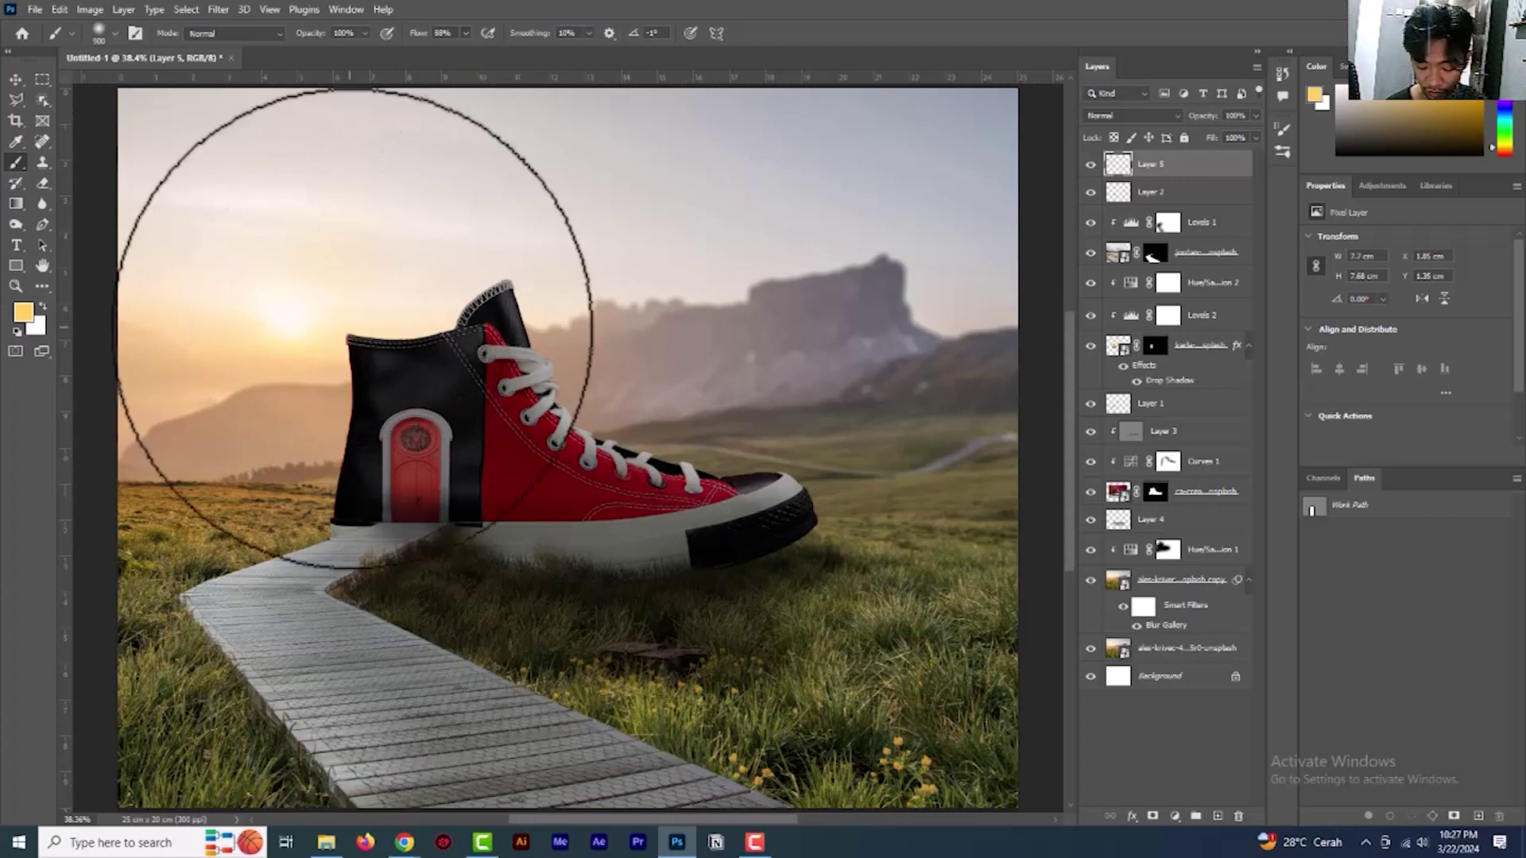
left_click(352, 338)
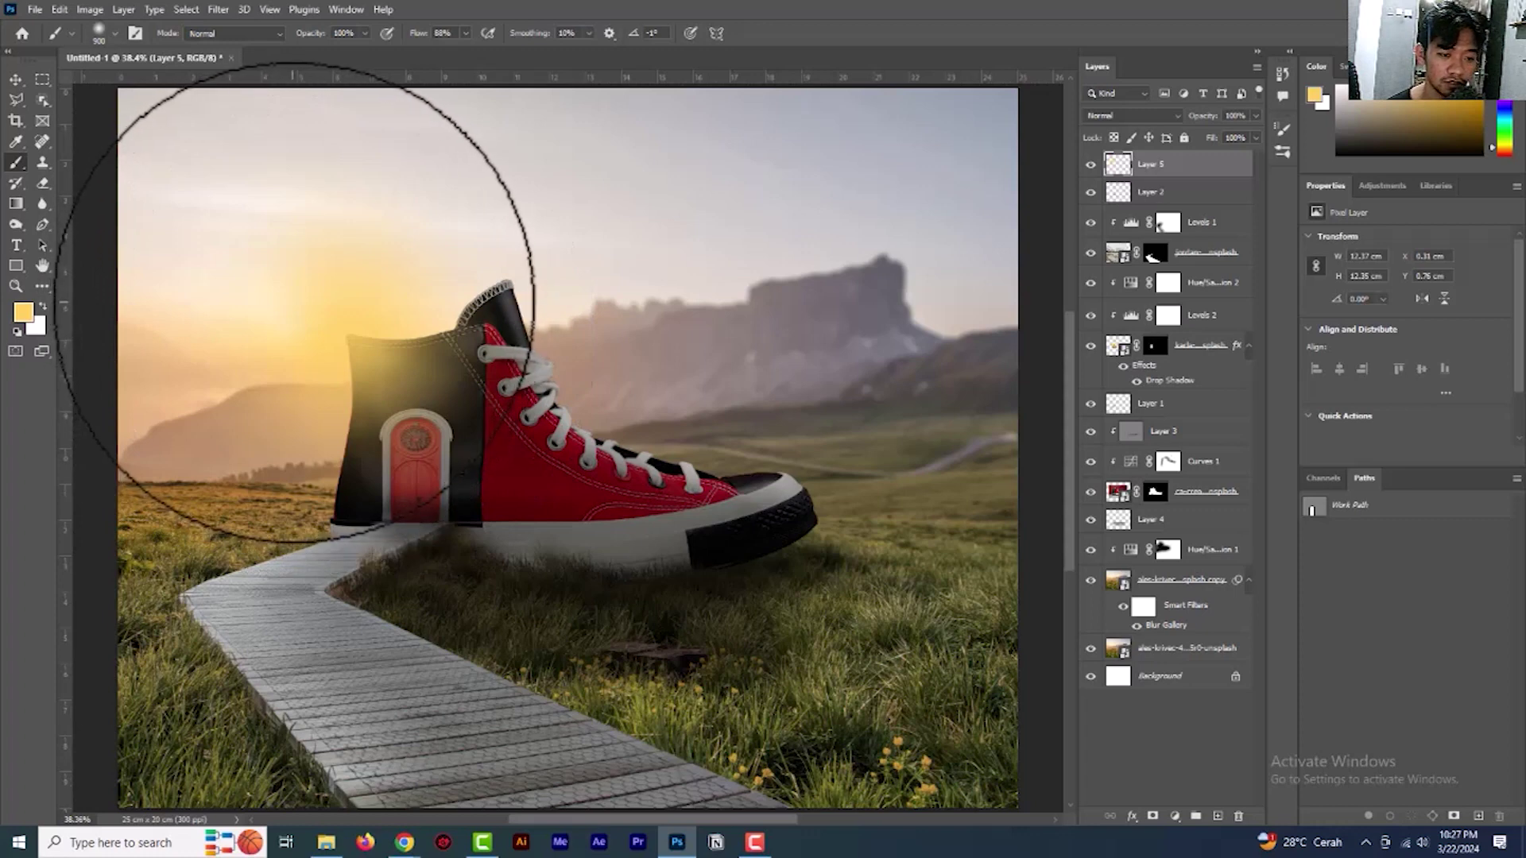
left_click(314, 287)
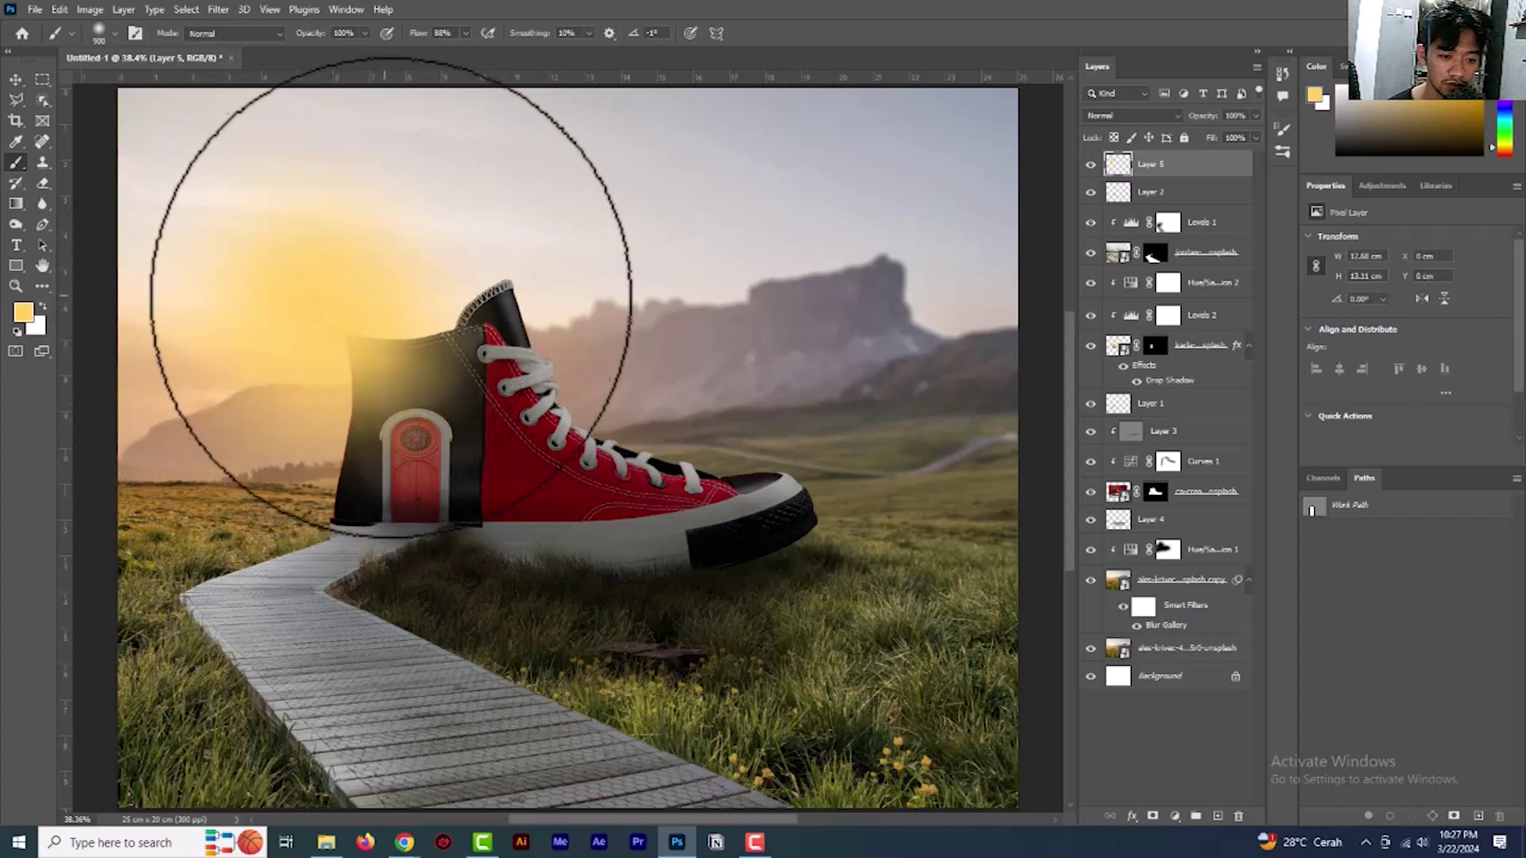
key("ctrl+z")
key("ctrl+shift+z")
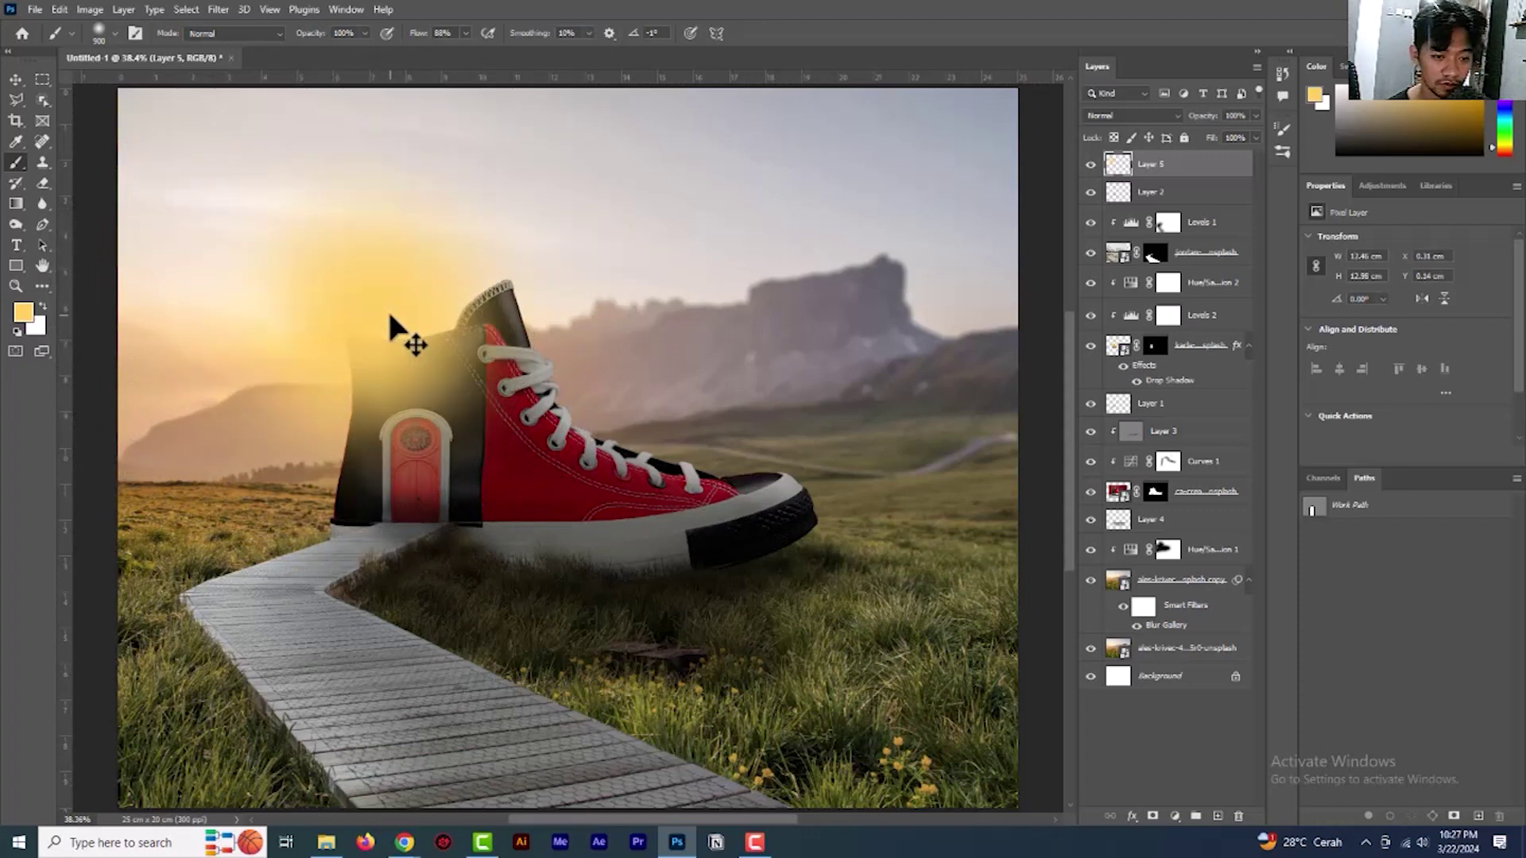
key("z")
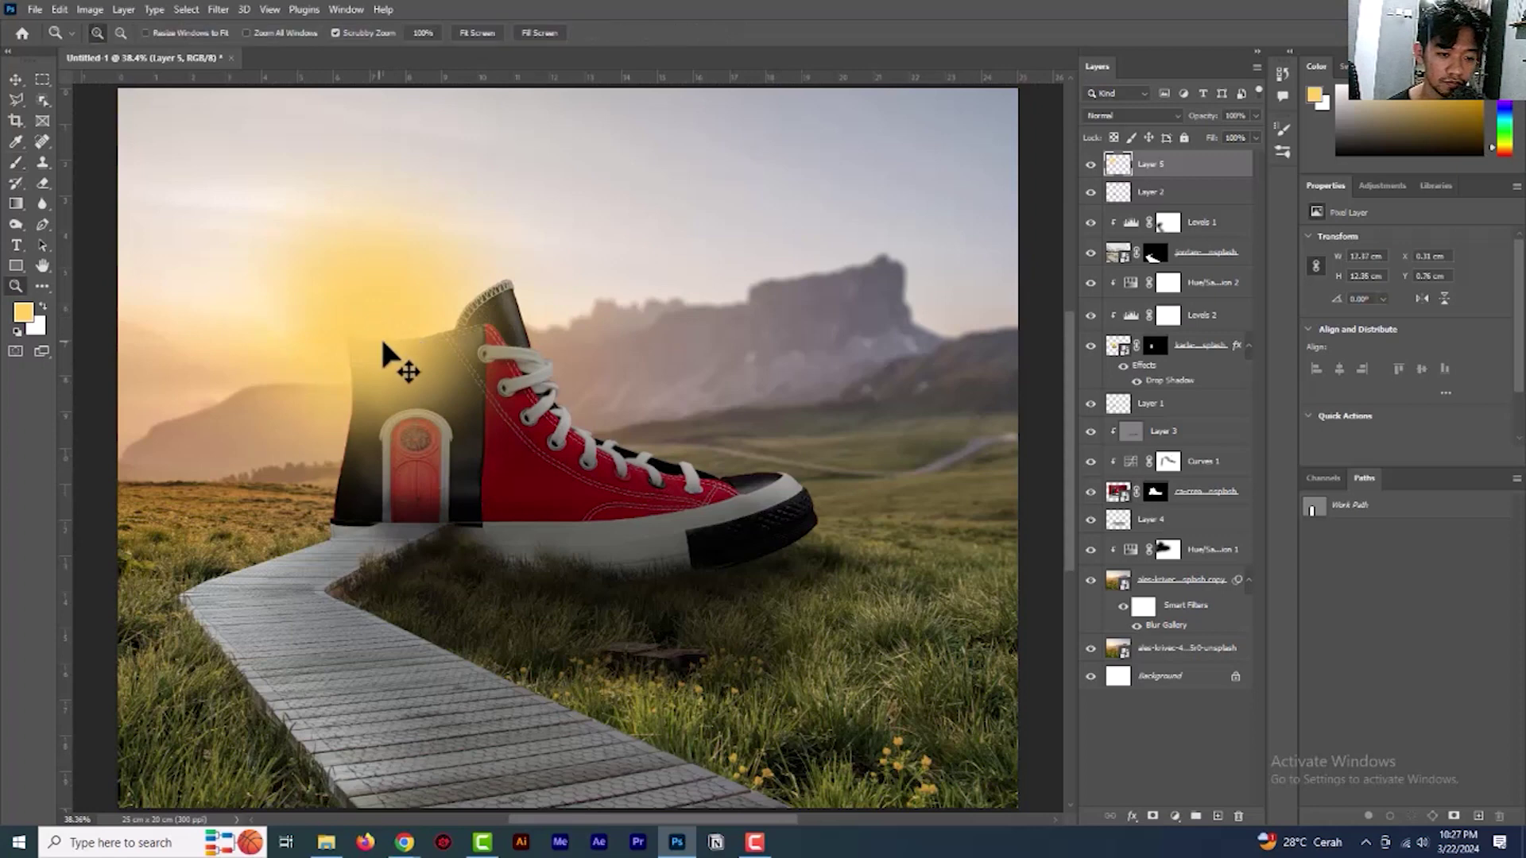
key("ctrl+z")
Scale the yellow glow layer up to about 110% and set its blend mode to Screen
left_click(16, 80)
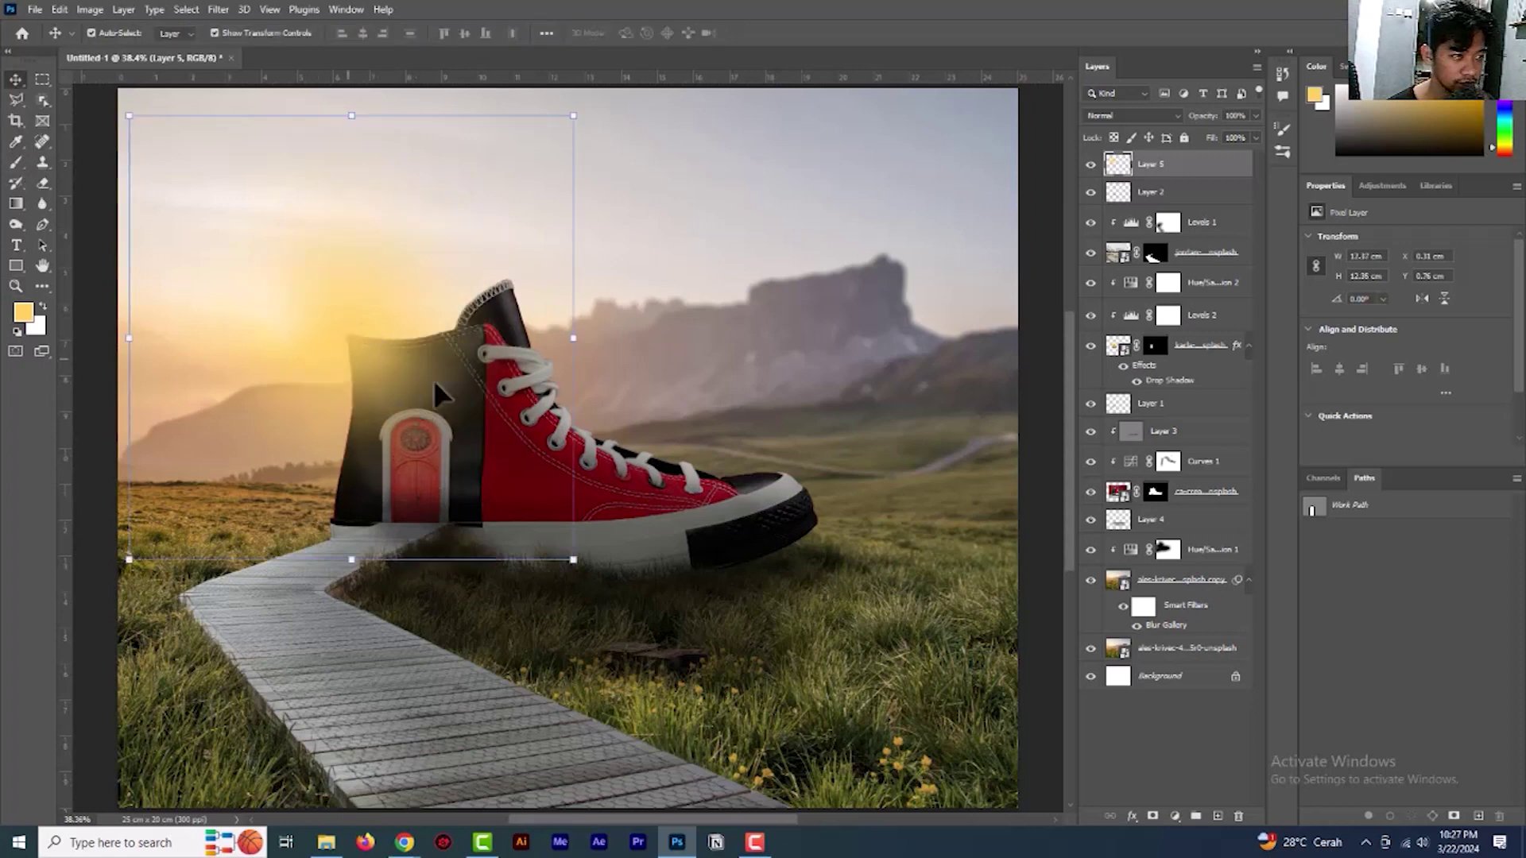
mouse_move(573, 560)
left_mouse_down()
mouse_move(610, 562)
mouse_move(596, 545)
left_mouse_up()
left_click_drag(392, 330, 390, 316)
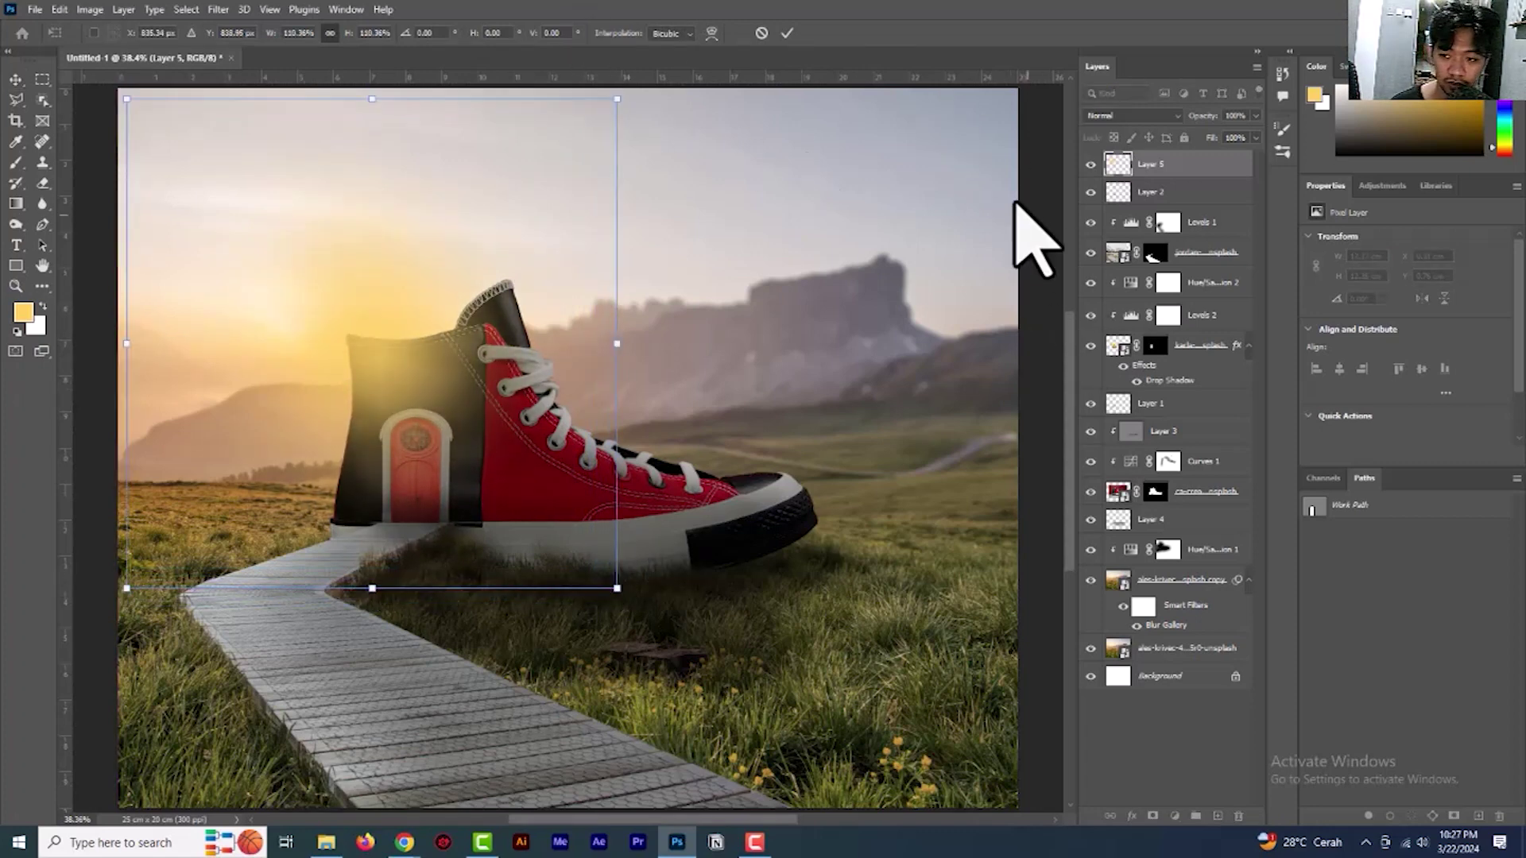
left_click(786, 34)
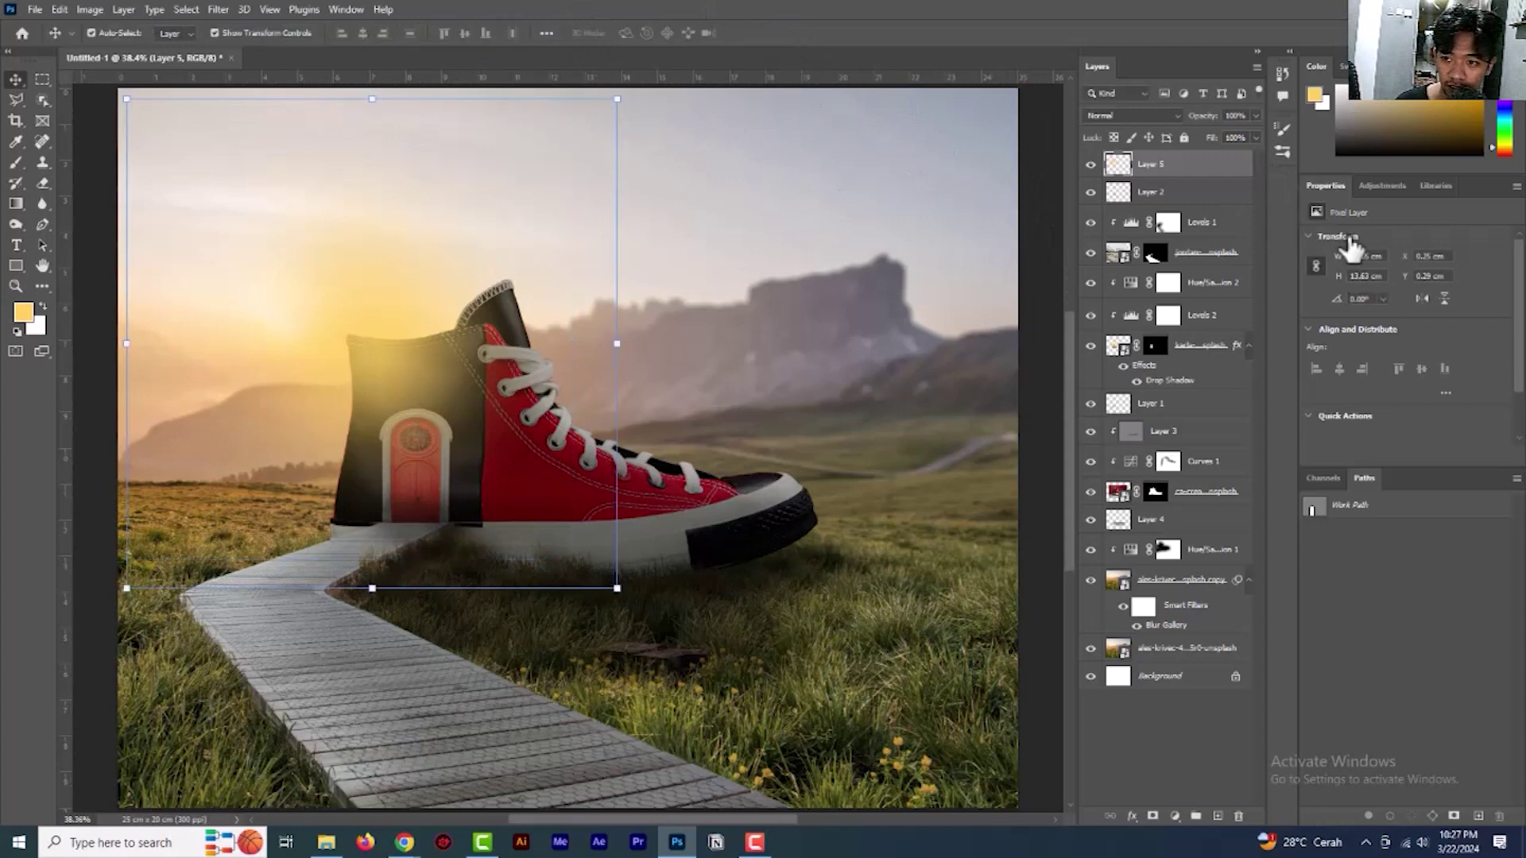
left_click(1171, 117)
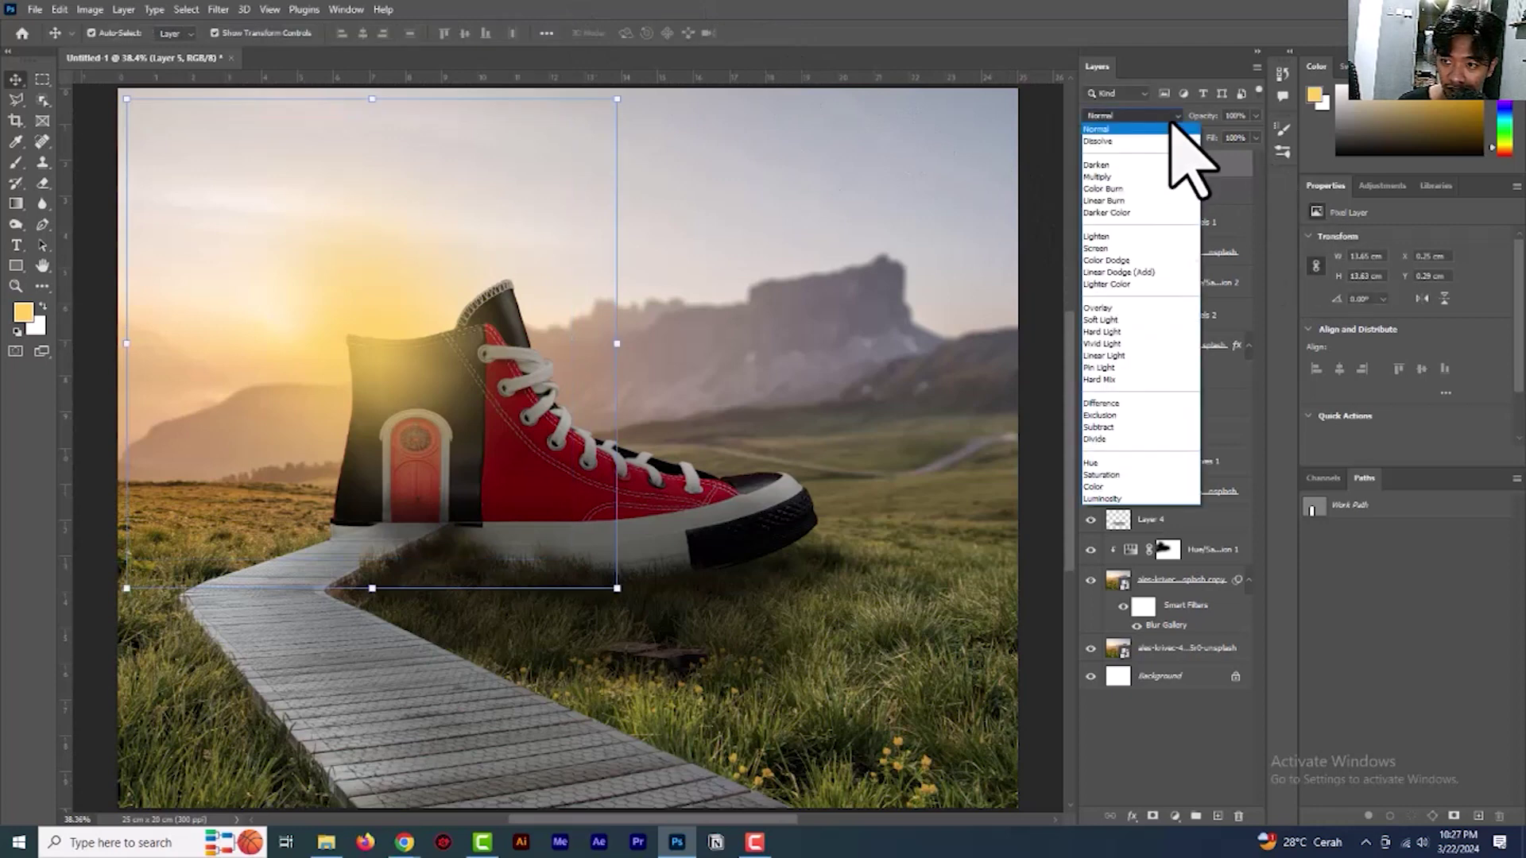
left_click(1112, 249)
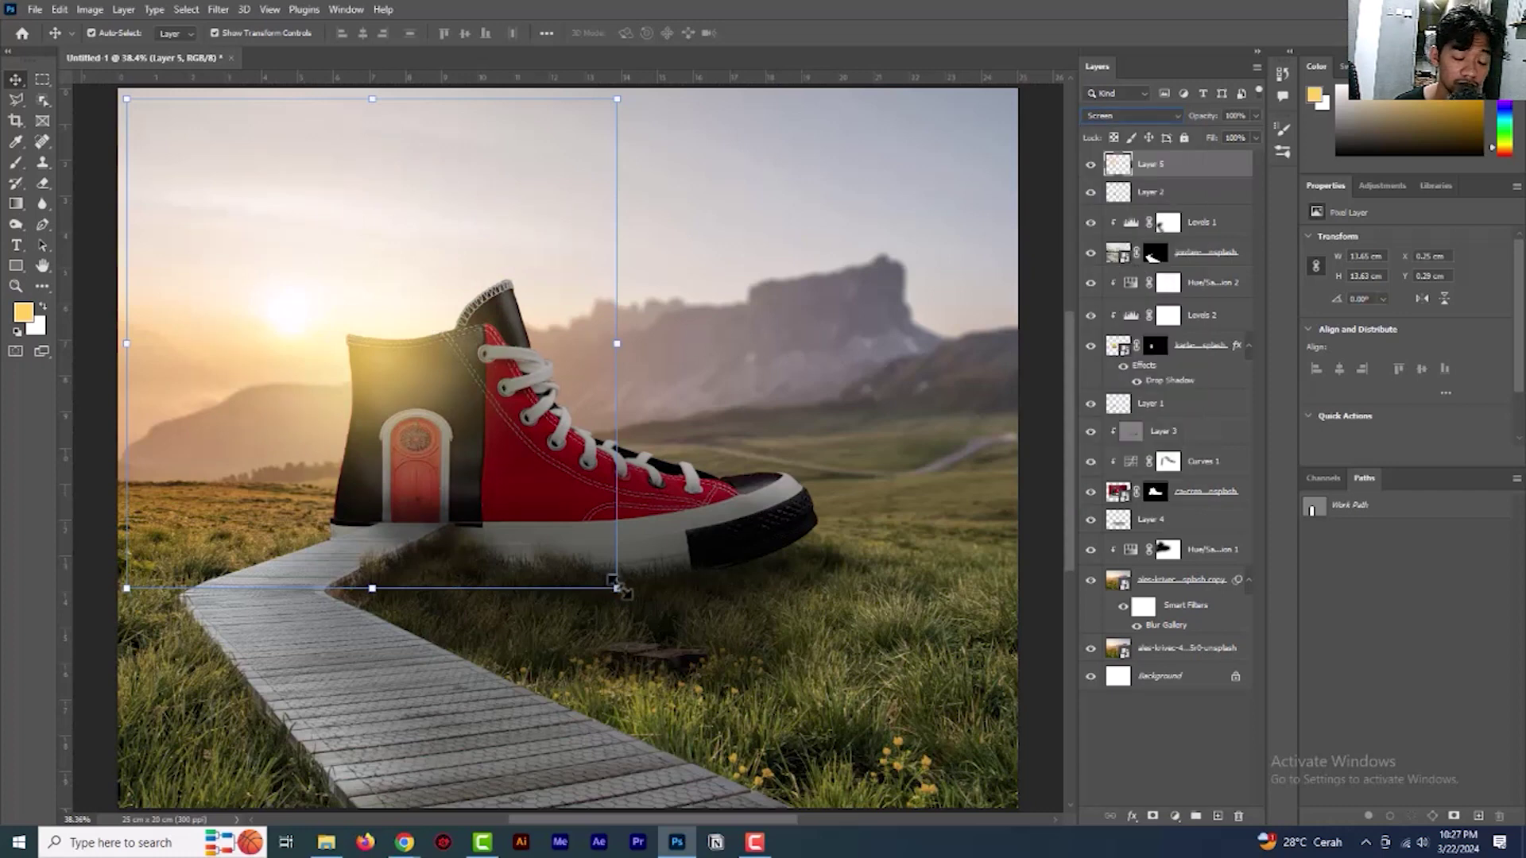
Scale the glow layer down to about 95% and shift it up and left so it centres near the sun
left_click_drag(618, 588, 593, 564)
mouse_move(392, 297)
left_mouse_down()
mouse_move(445, 279)
mouse_move(382, 275)
left_mouse_up()
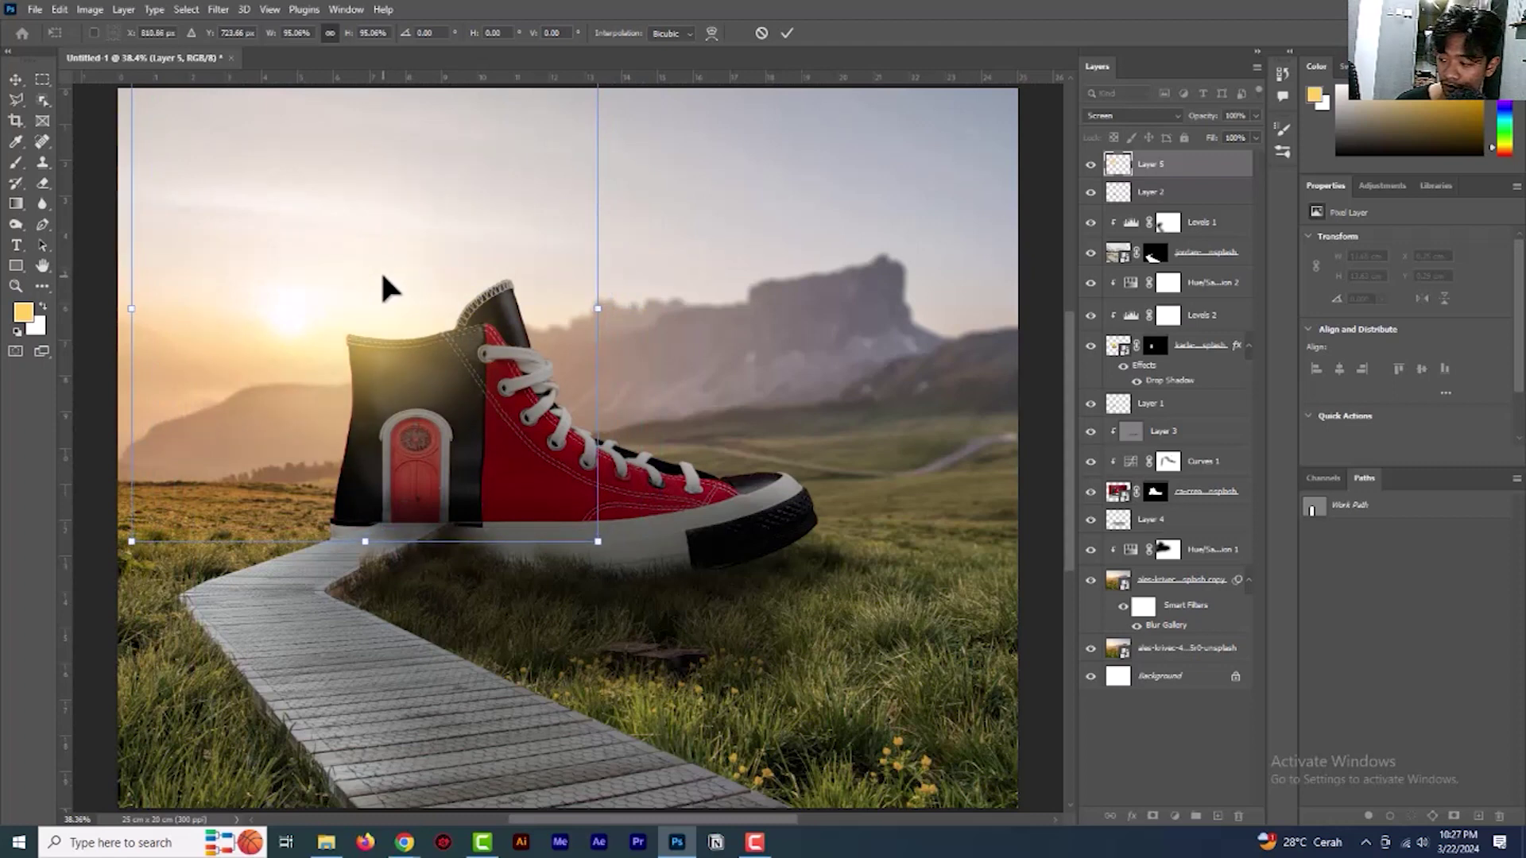
mouse_move(346, 294)
left_mouse_down()
mouse_move(332, 293)
mouse_move(342, 309)
left_mouse_up()
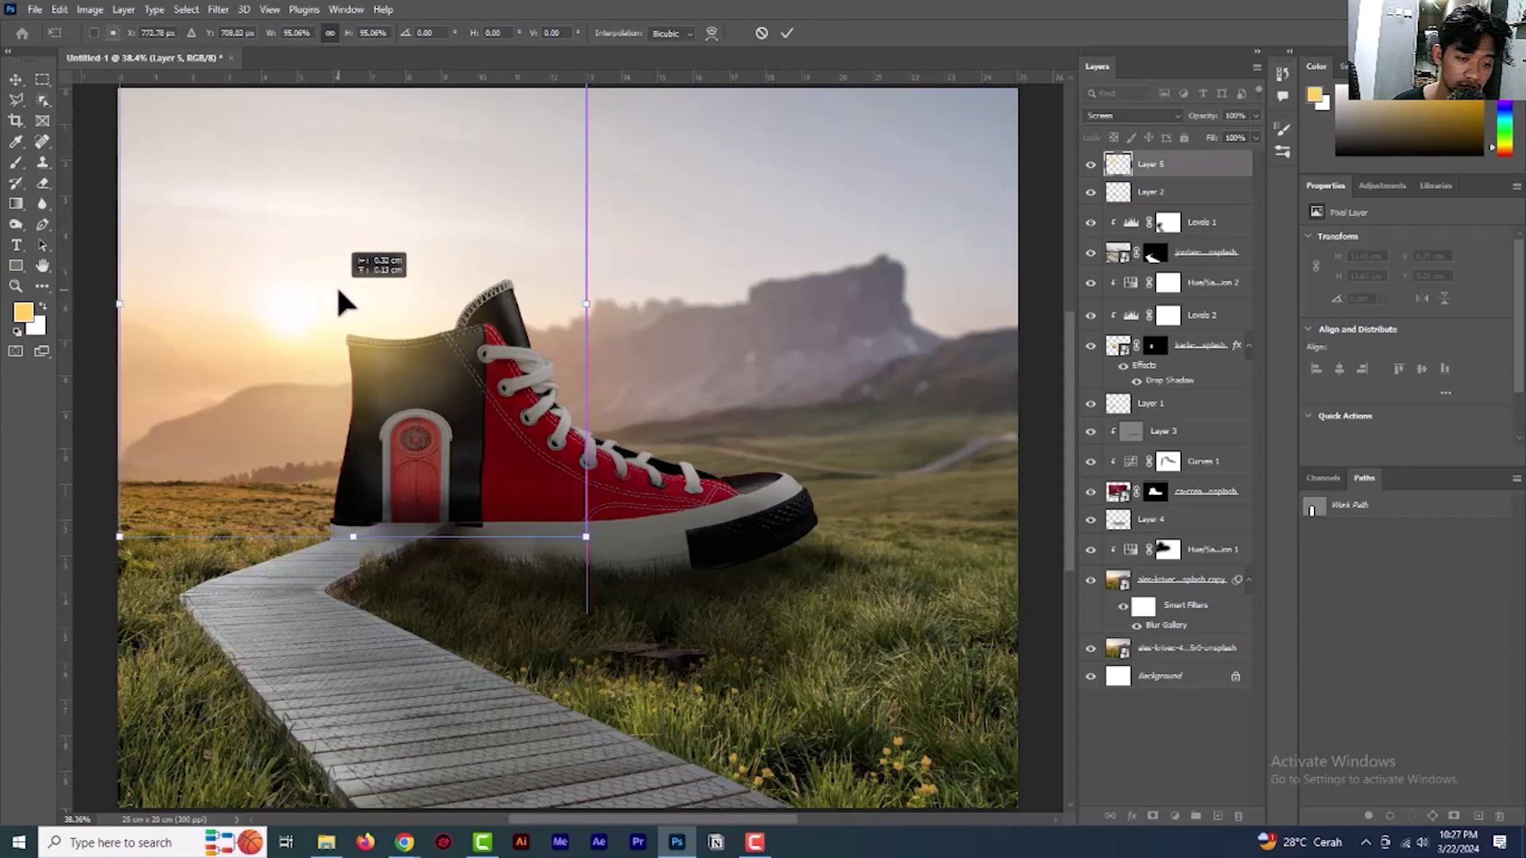
left_click(16, 286)
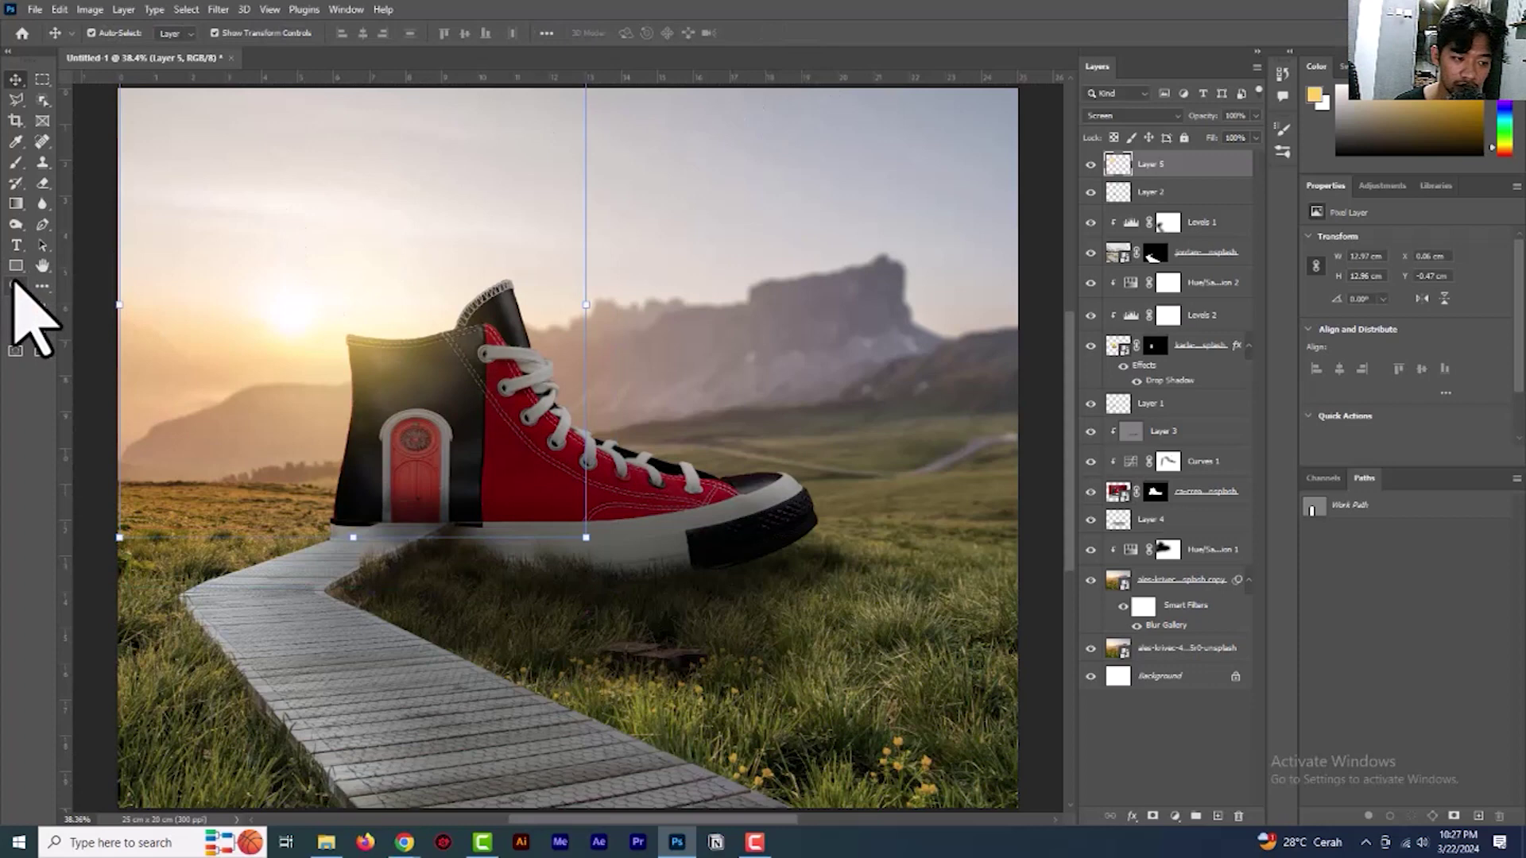
right_click(376, 291)
left_click(462, 297)
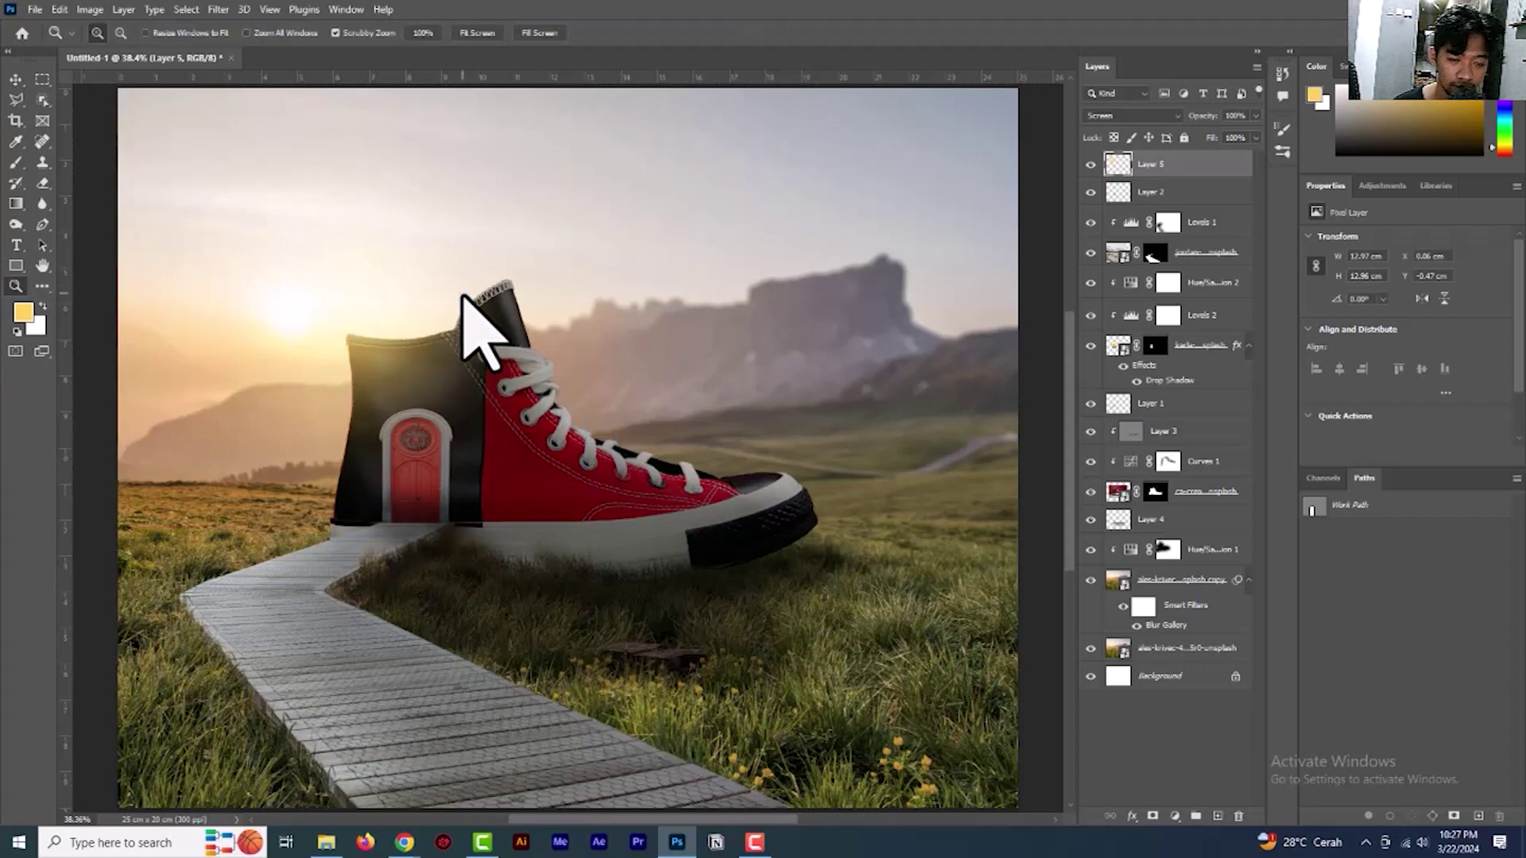
scroll(468, 297, "down", 5)
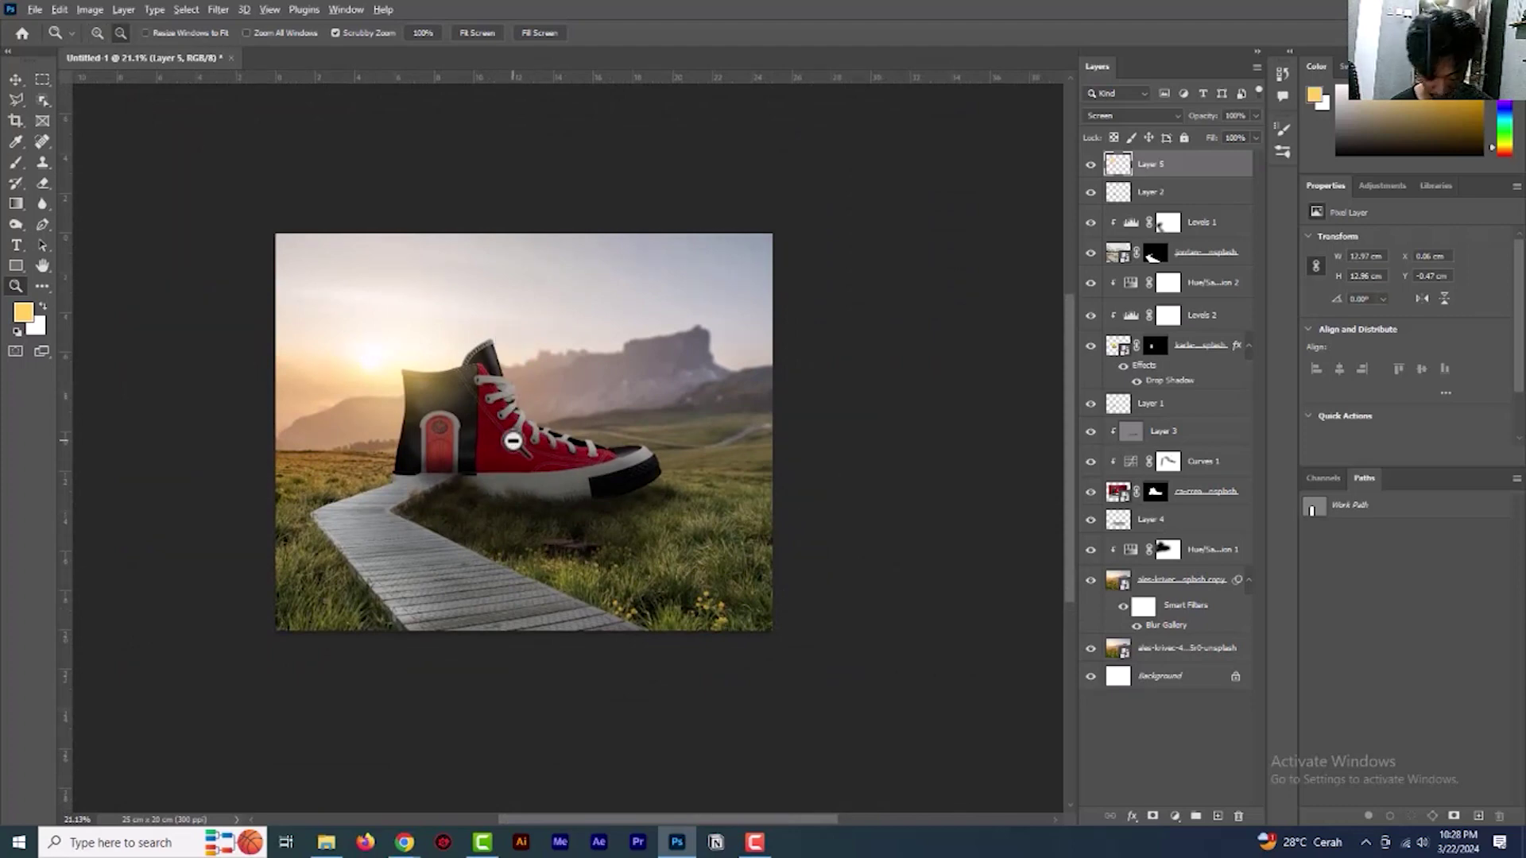
scroll(513, 441, "up", 3)
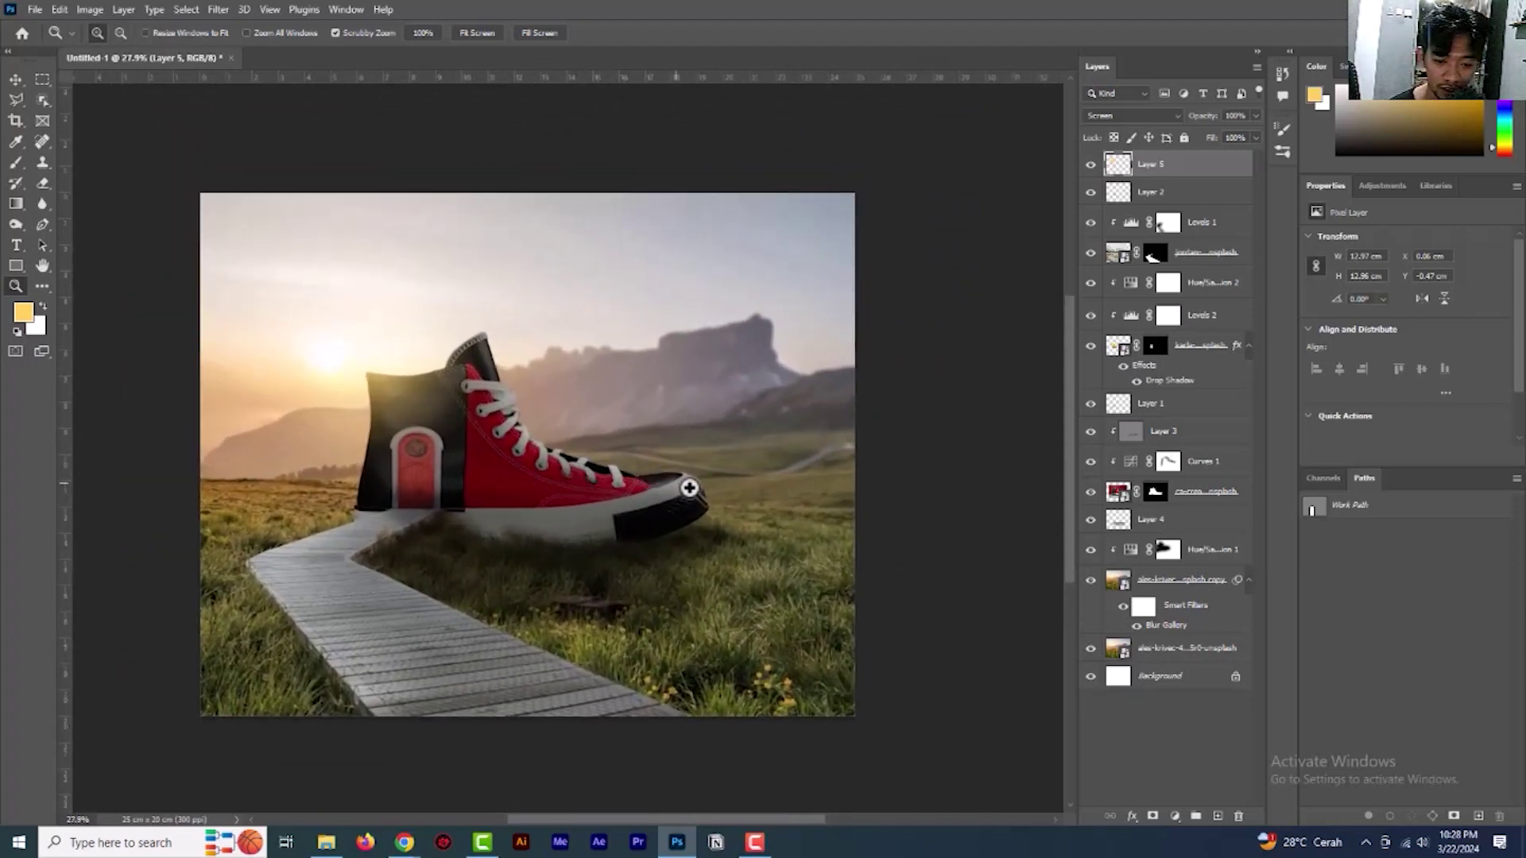
left_click(16, 162)
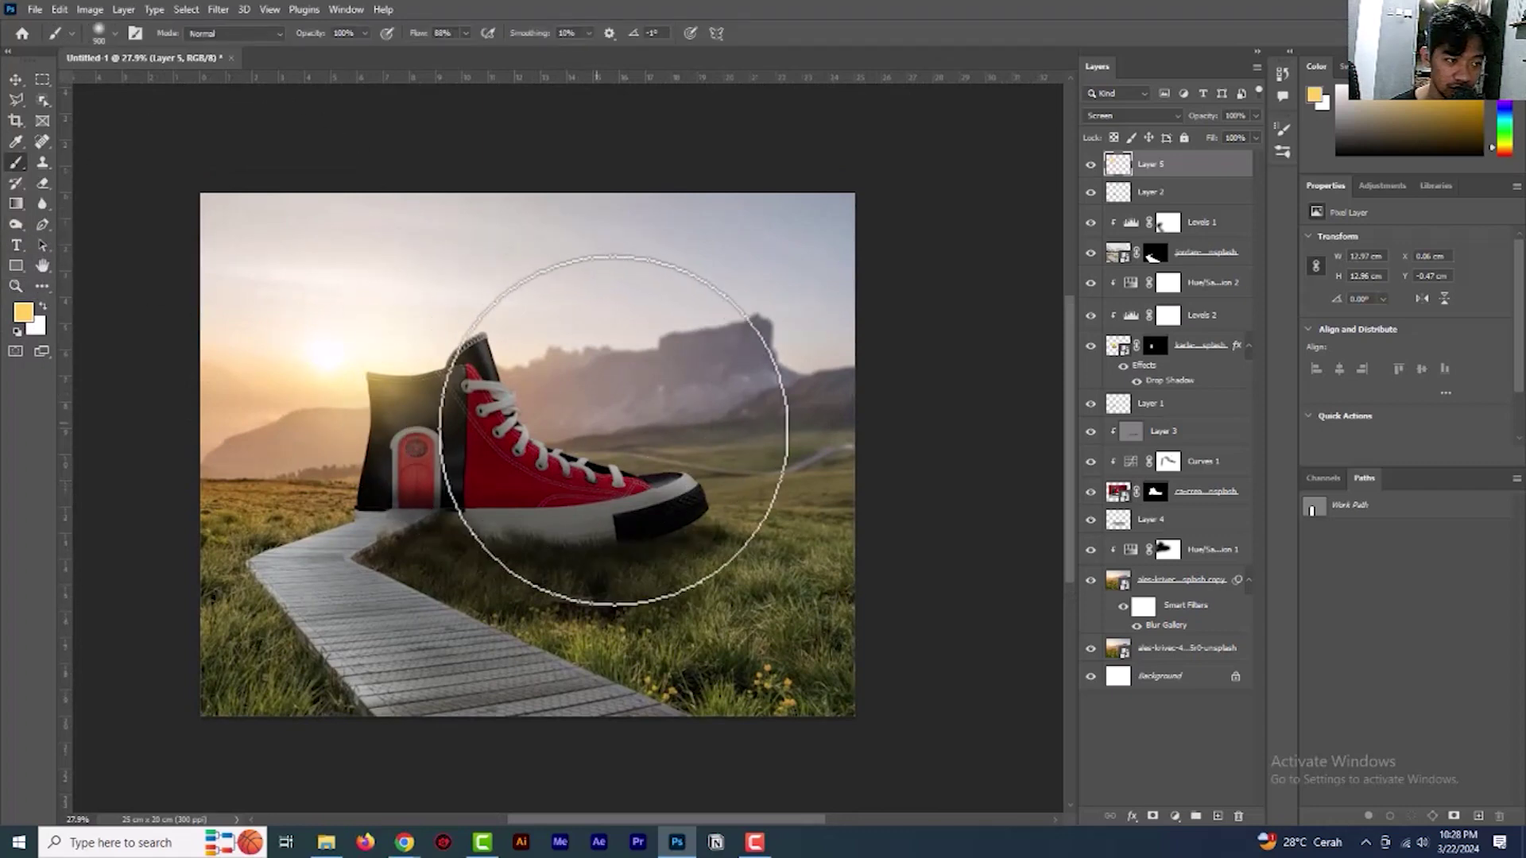
left_click(612, 409)
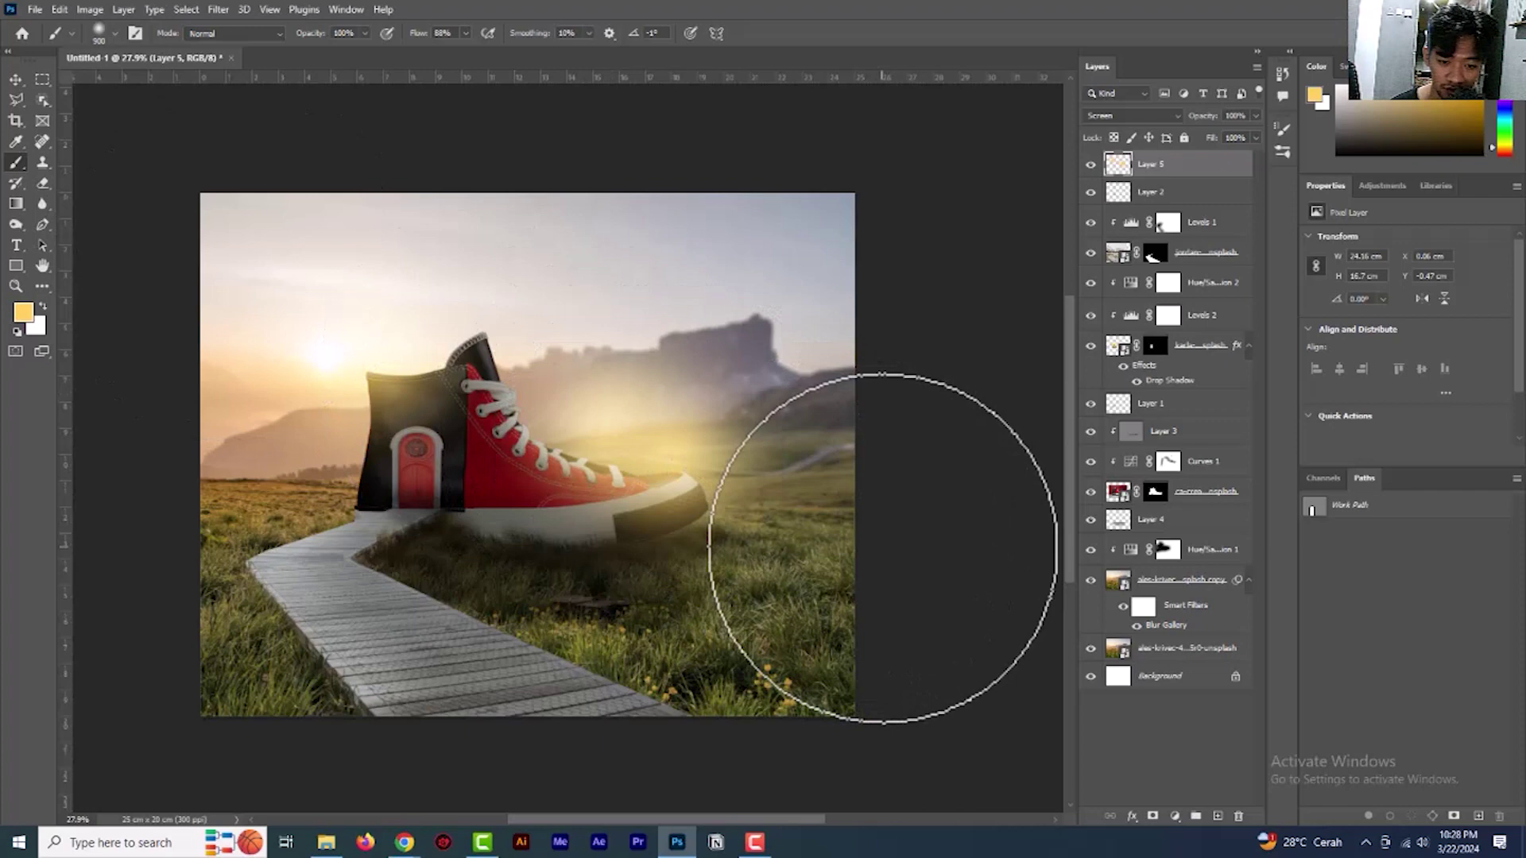
key("ctrl+z")
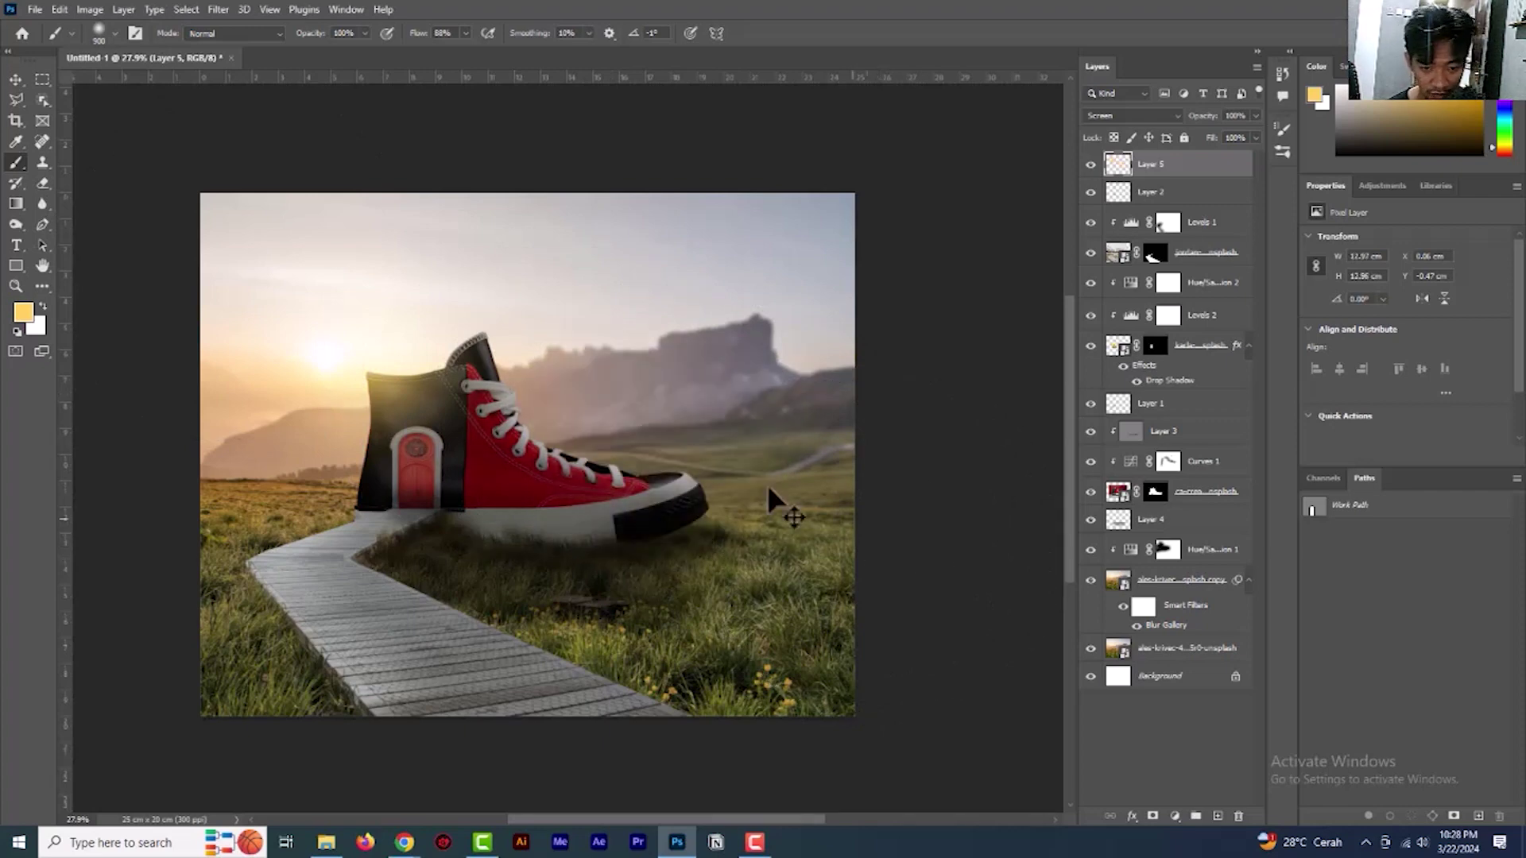
Set the brush flow to 21% and try a large yellow glow over the front of the shoe
left_click_drag(466, 35, 415, 49)
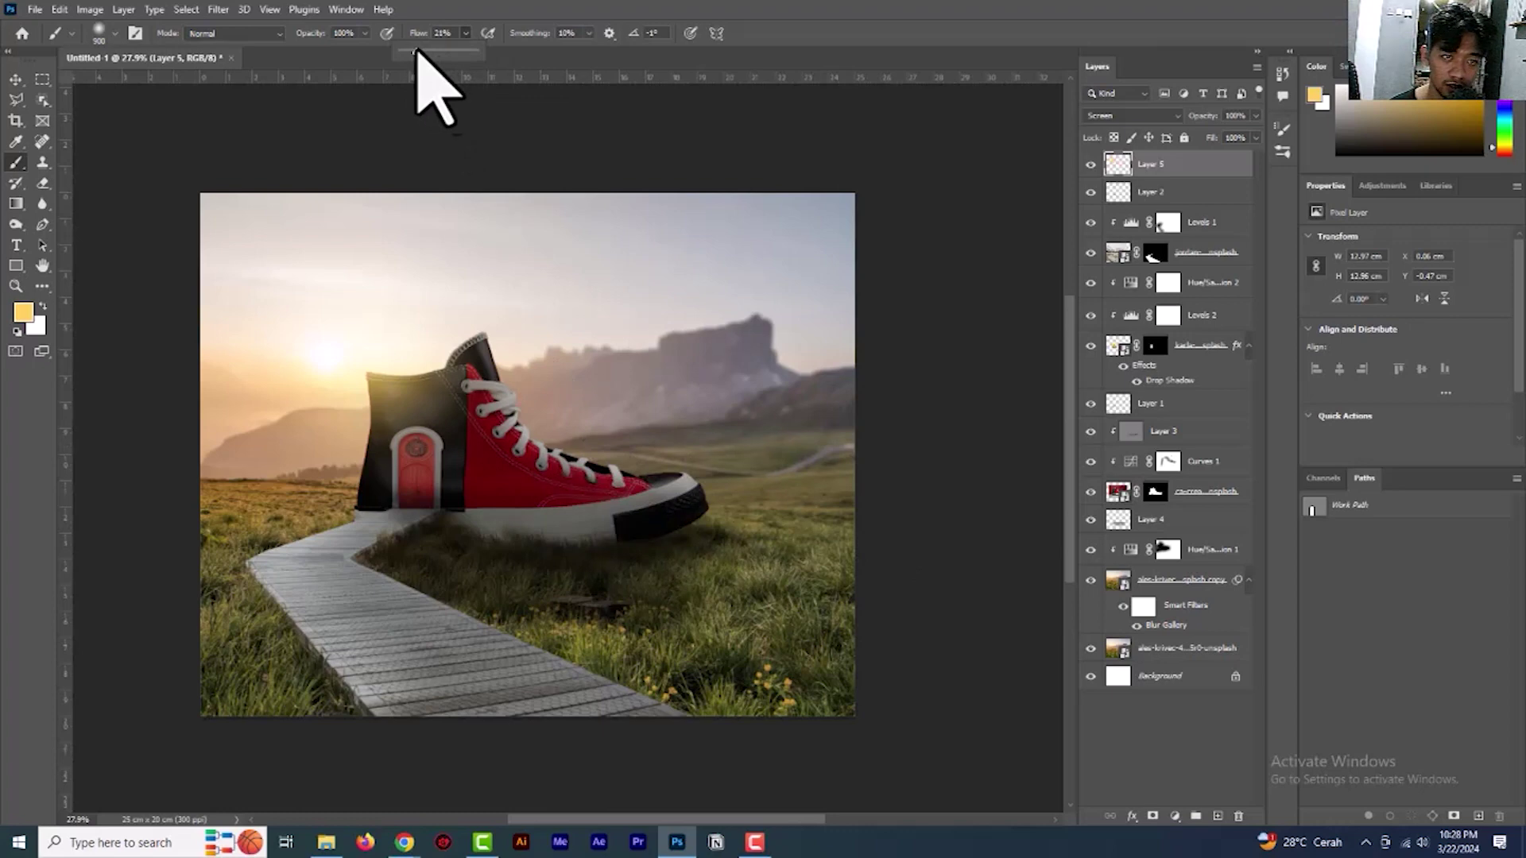
mouse_move(549, 368)
left_mouse_down()
mouse_move(617, 379)
mouse_move(622, 452)
left_mouse_up()
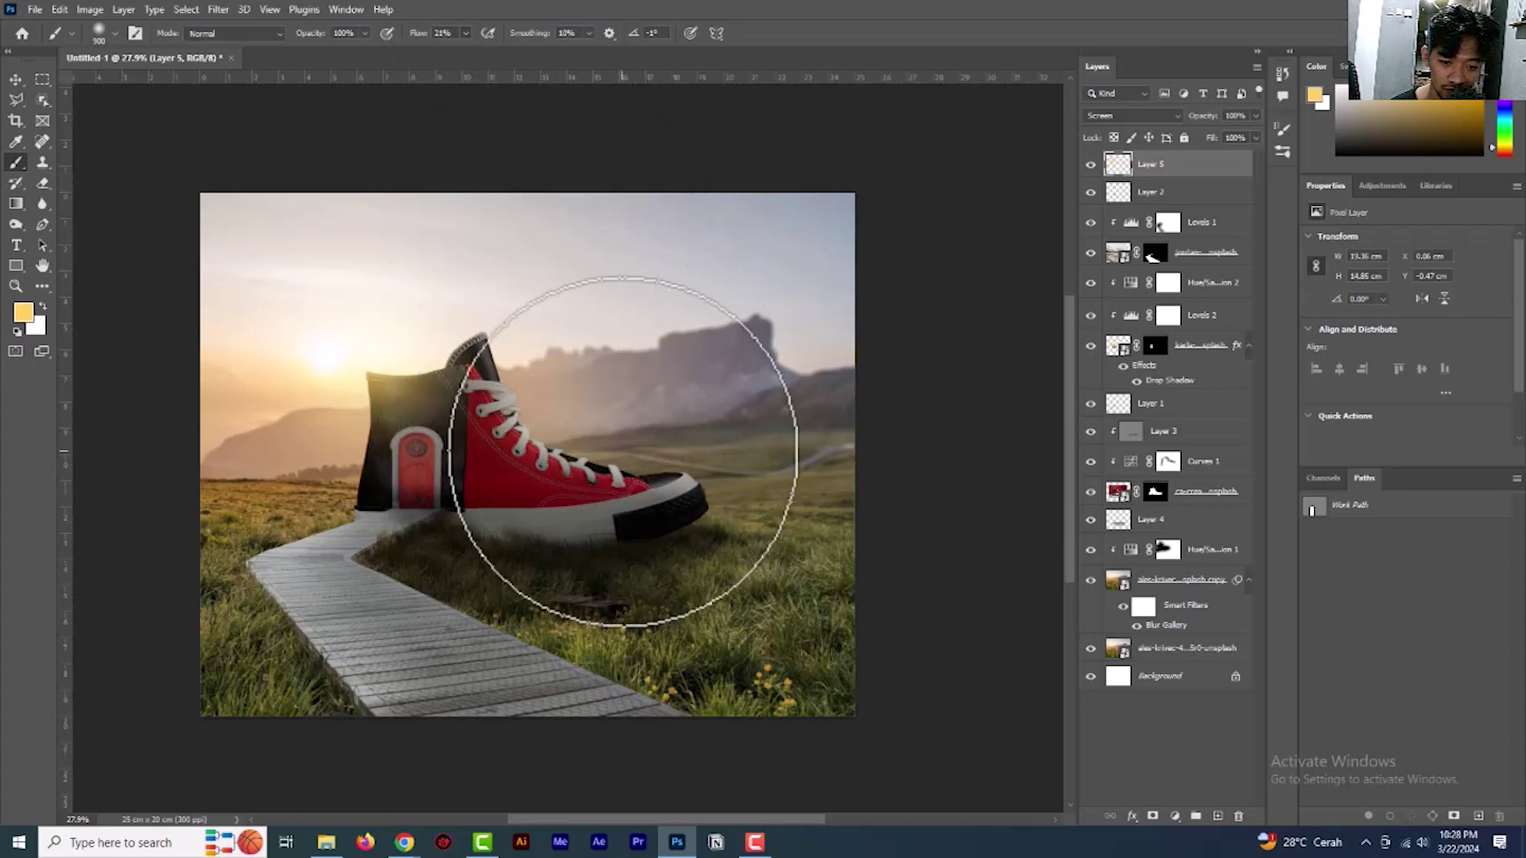
left_click(652, 461)
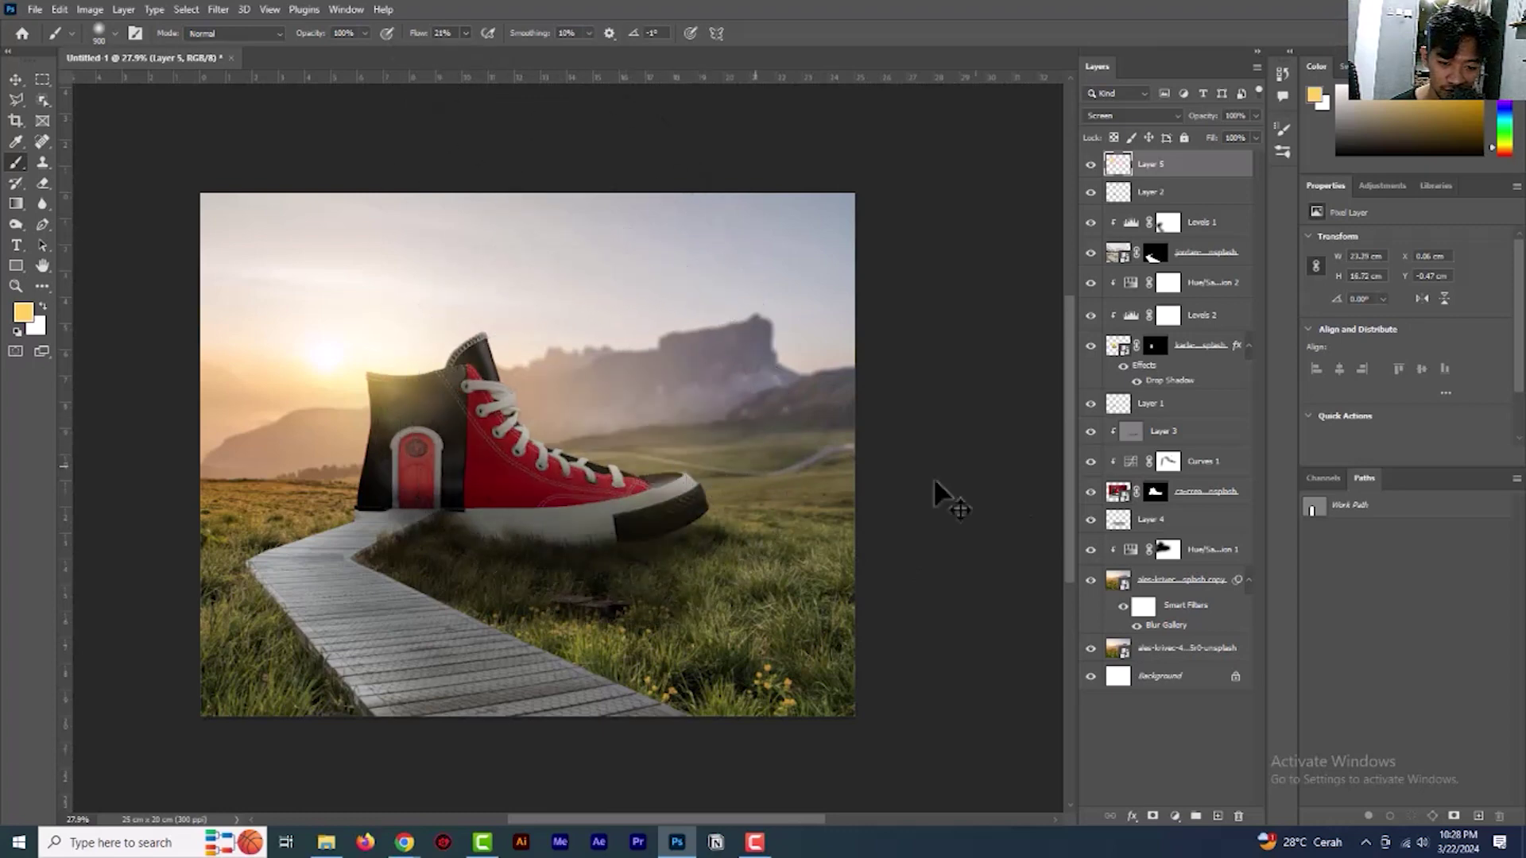
key("ctrl+z")
key("ctrl+z")
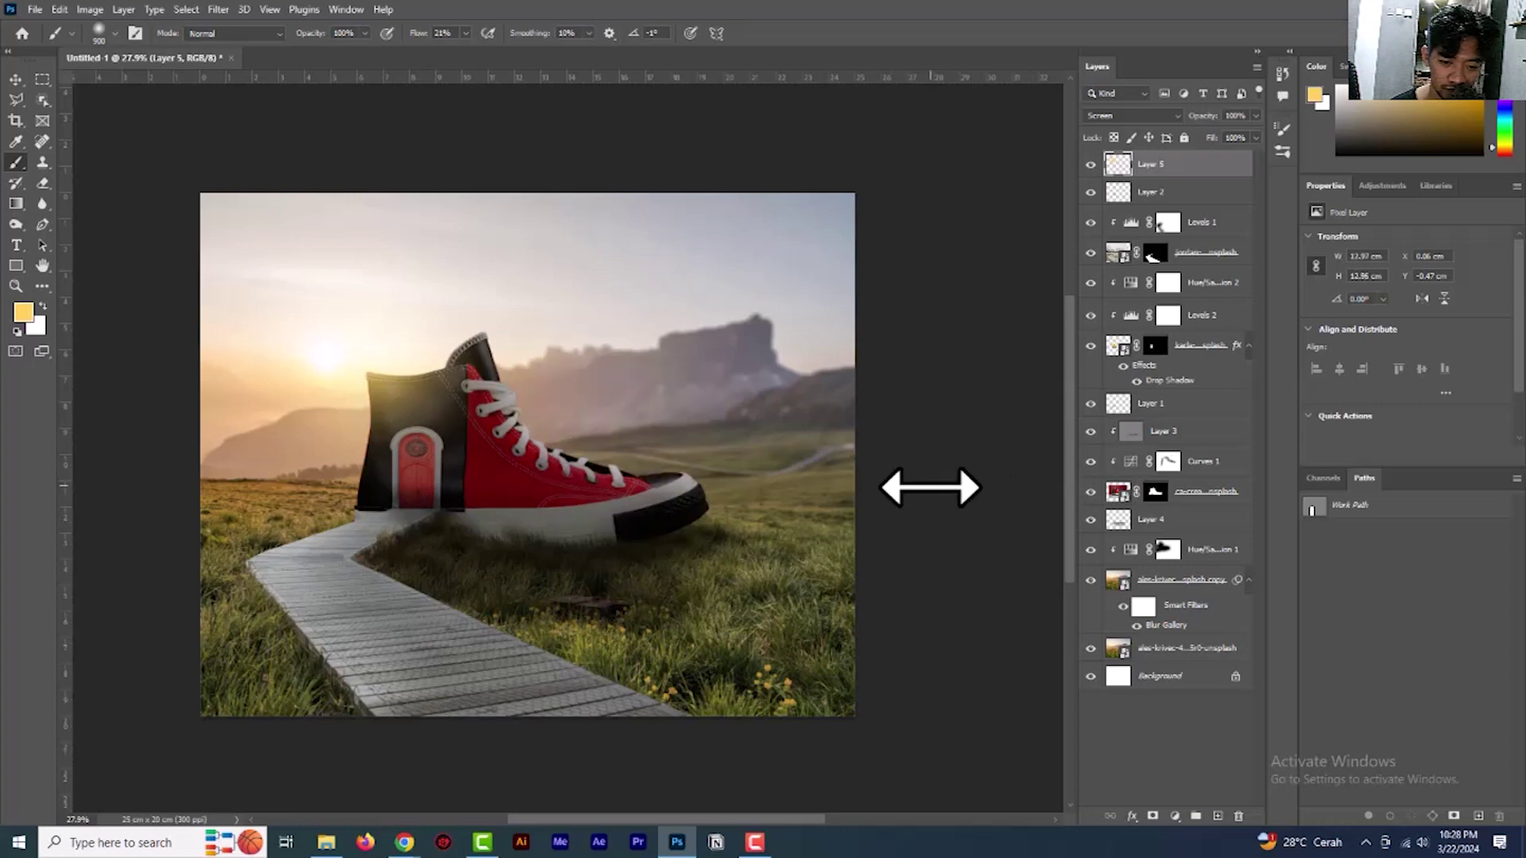
Try a narrower yellow glow along the shoe's laces and toe with the brush reduced to 200 px
key("bracketleft")
key("bracketleft")
key("bracketleft")
key("bracketleft")
key("bracketleft")
key("bracketleft")
key("bracketleft")
key("bracketleft")
left_click(667, 466)
mouse_move(522, 420)
left_mouse_down()
mouse_move(589, 461)
mouse_move(700, 469)
left_mouse_up()
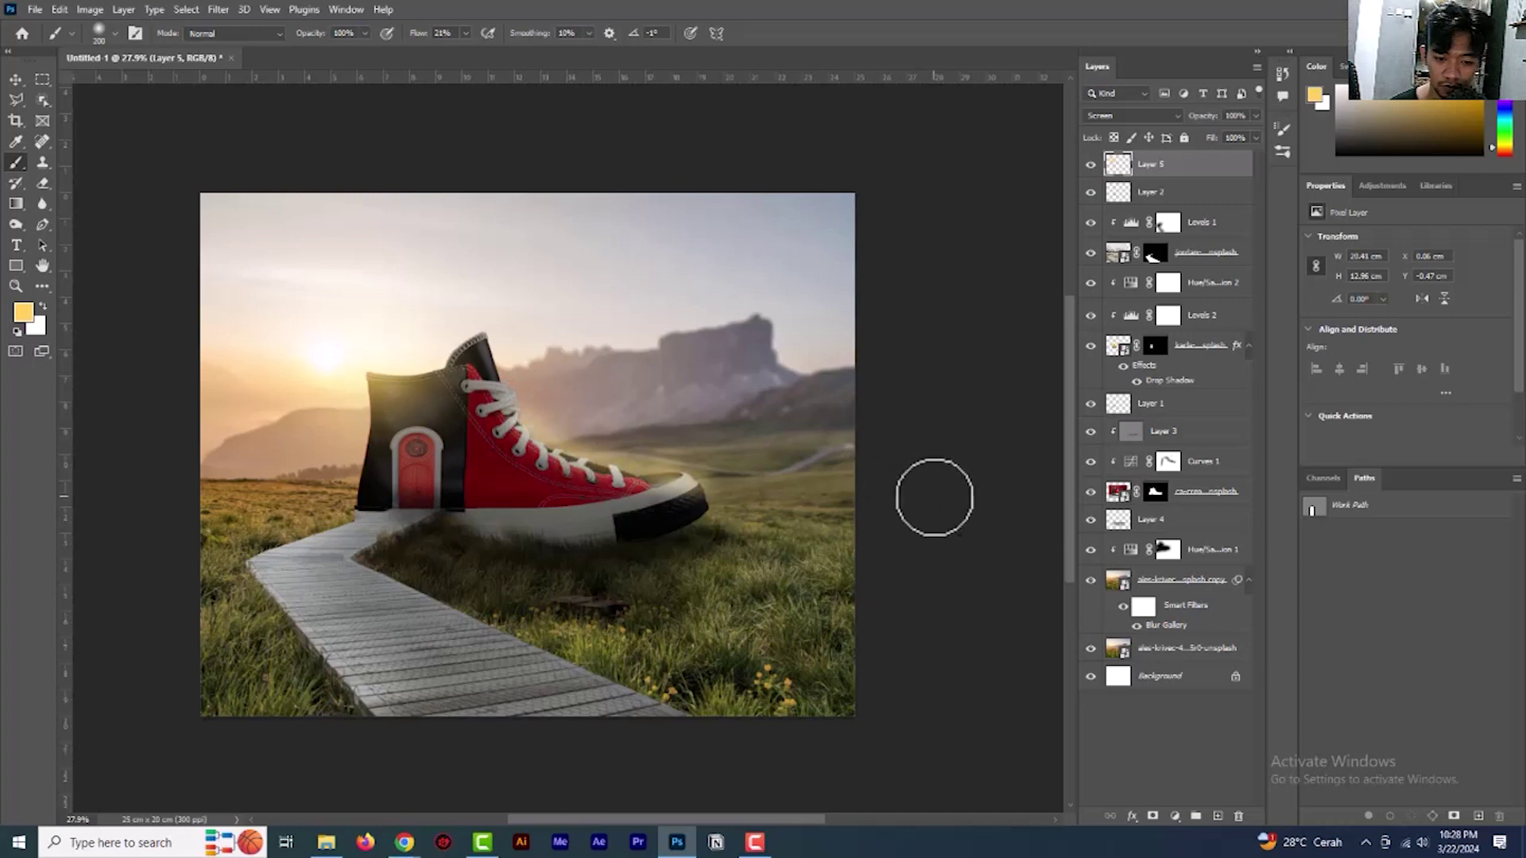
key("ctrl+z")
key("ctrl+z")
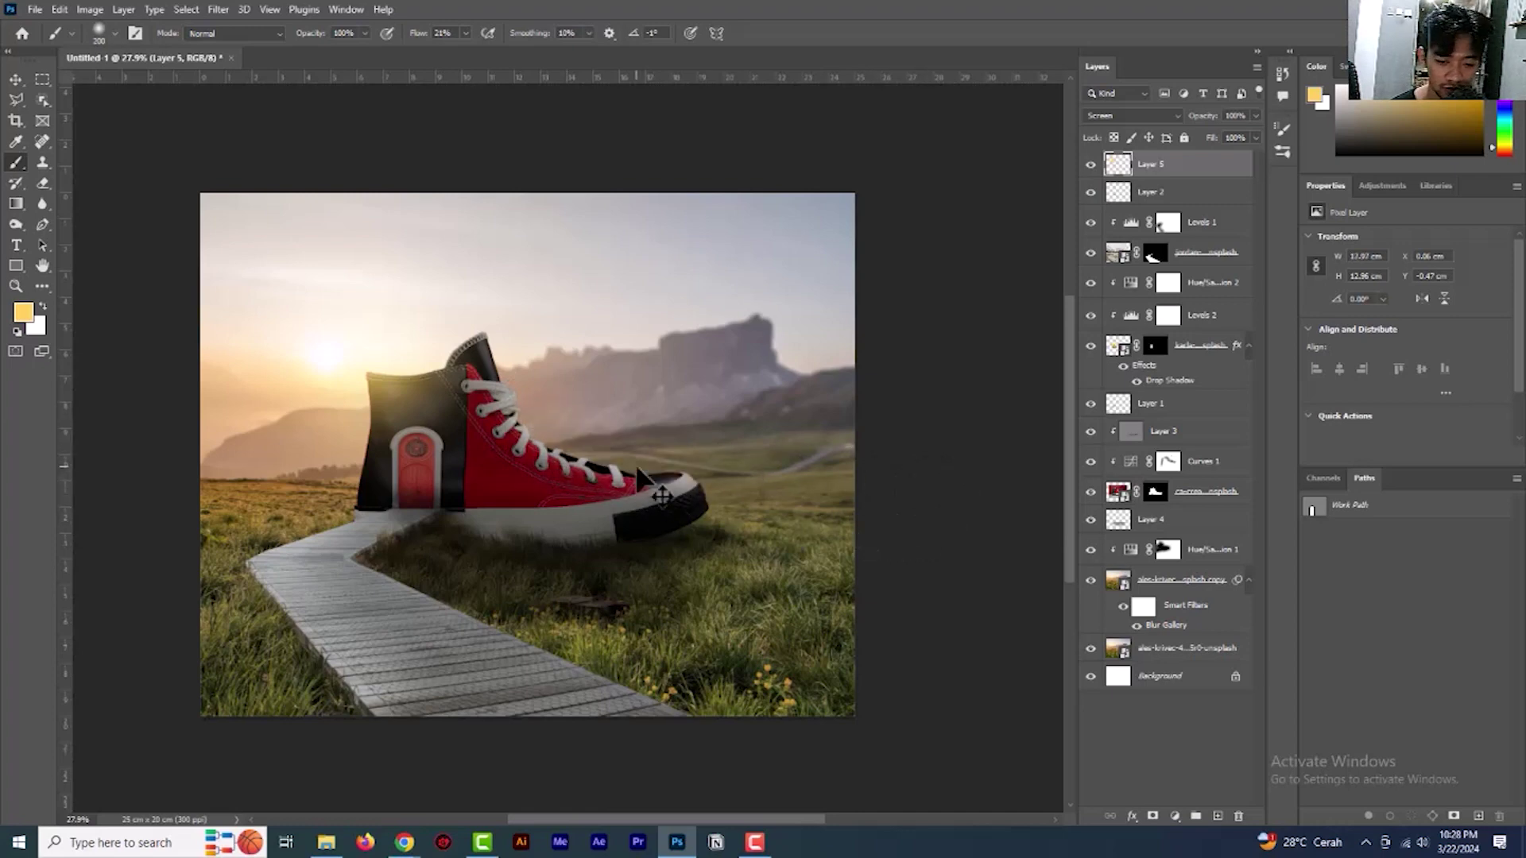
Lower the brush opacity to about 26%, enlarge the brush to 700 px and paint a faint yellow glow along the shoe's laces and toe
left_click(365, 34)
left_click(307, 52)
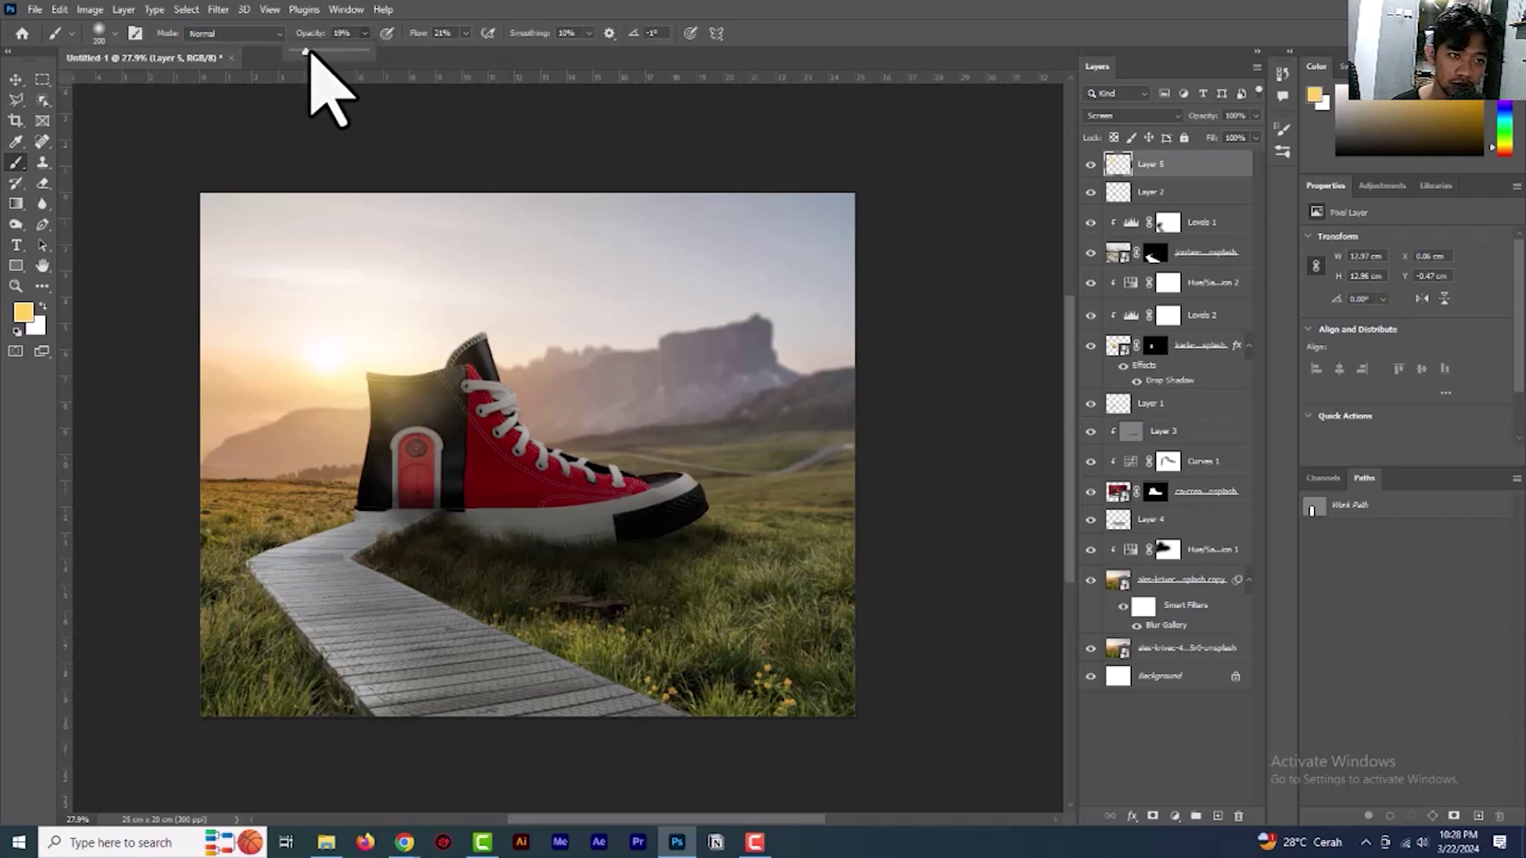
mouse_move(526, 427)
left_mouse_down()
mouse_move(651, 469)
mouse_move(635, 469)
mouse_move(821, 501)
mouse_move(579, 453)
mouse_move(490, 358)
mouse_move(936, 562)
mouse_move(725, 504)
mouse_move(710, 482)
left_mouse_up()
key("bracketright")
key("bracketright")
key("bracketright")
key("bracketright")
key("bracketright")
key("bracketright")
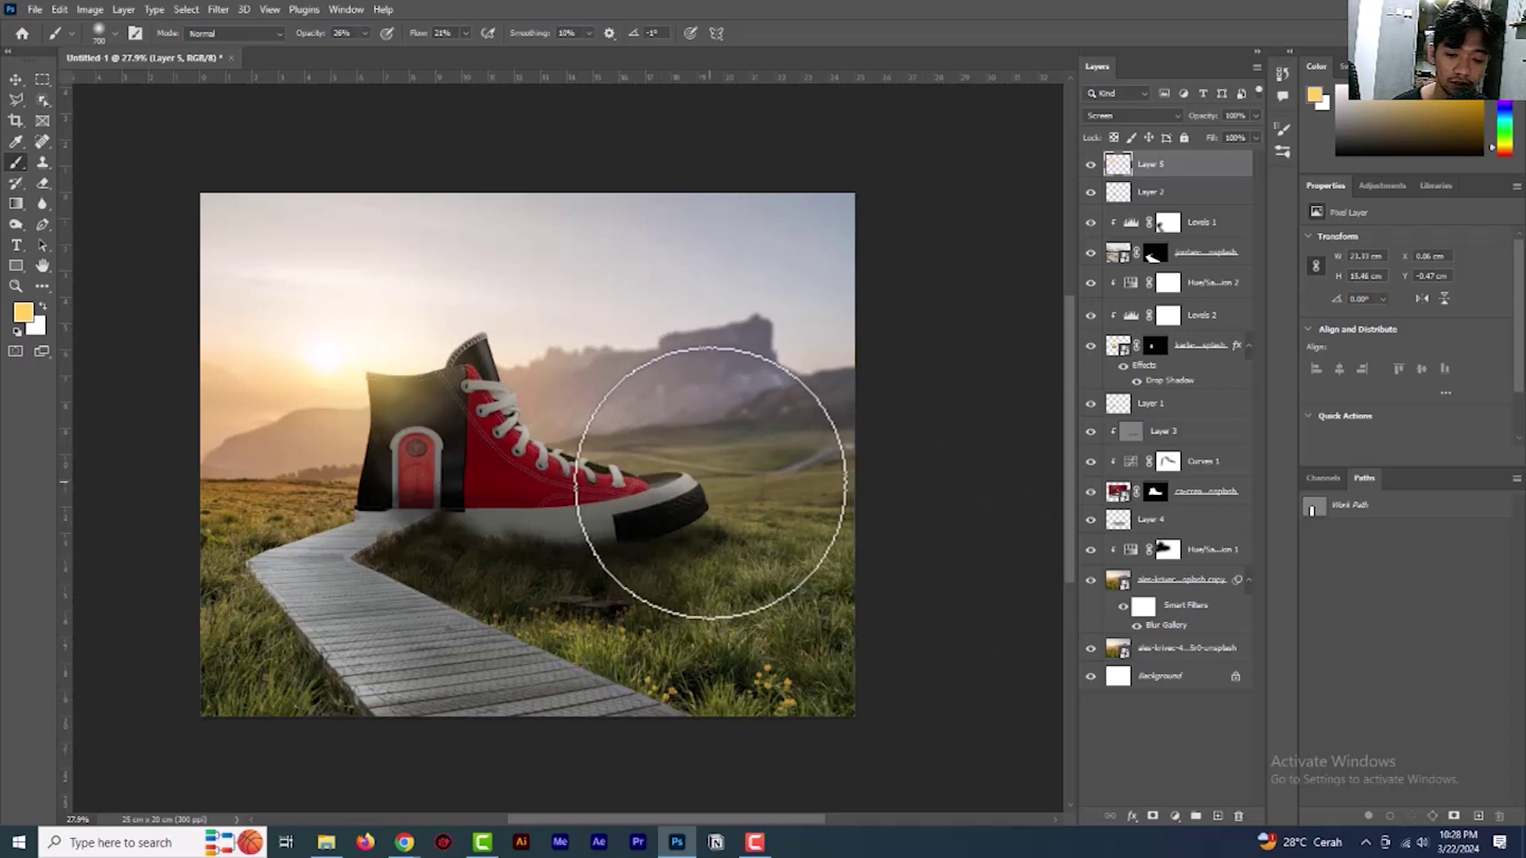
scroll(817, 443, "down", 3)
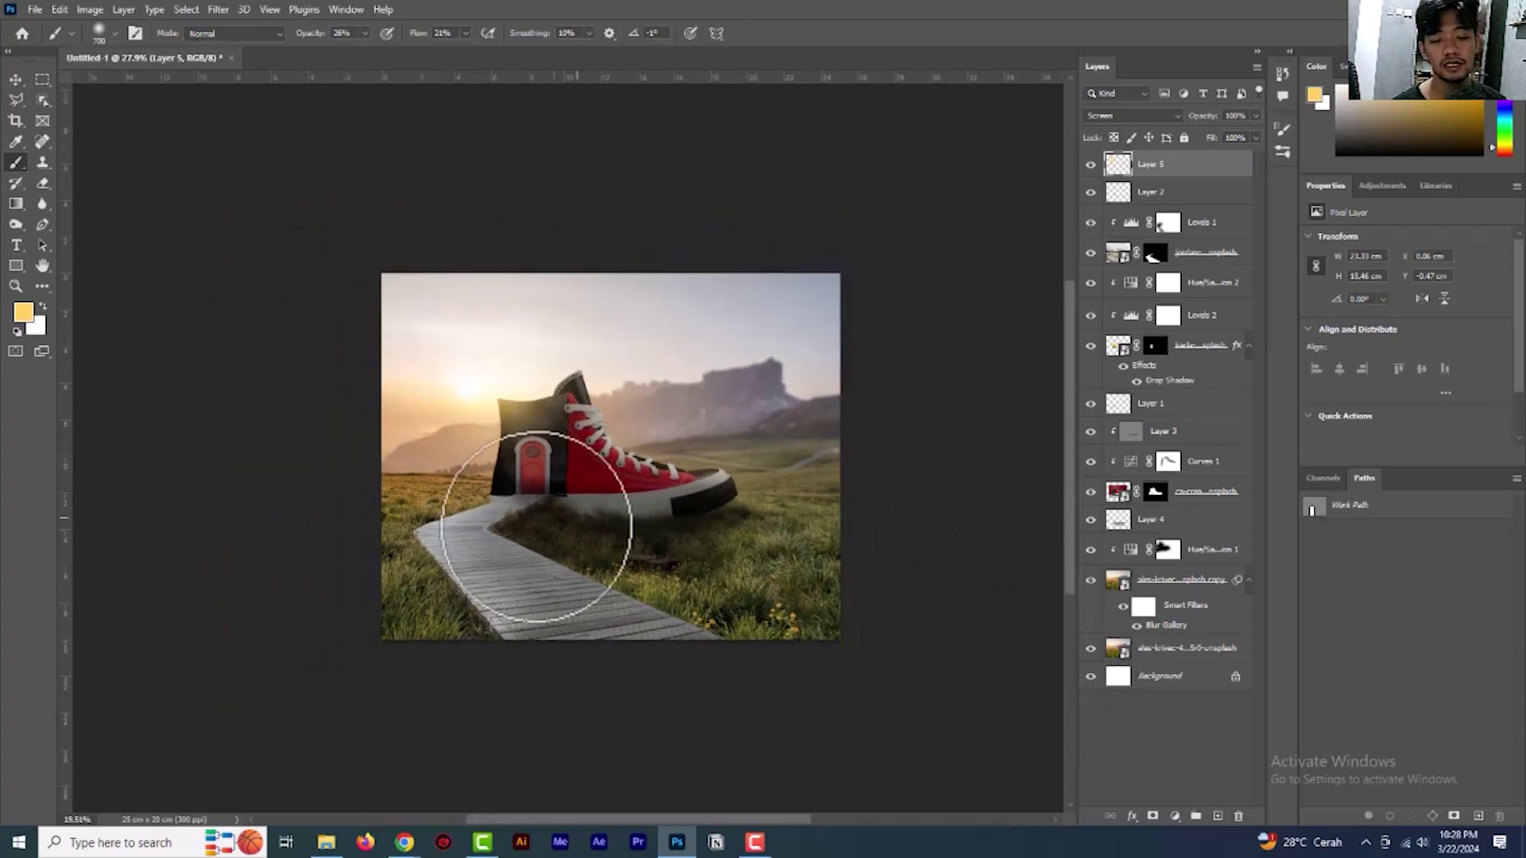
left_click(15, 286)
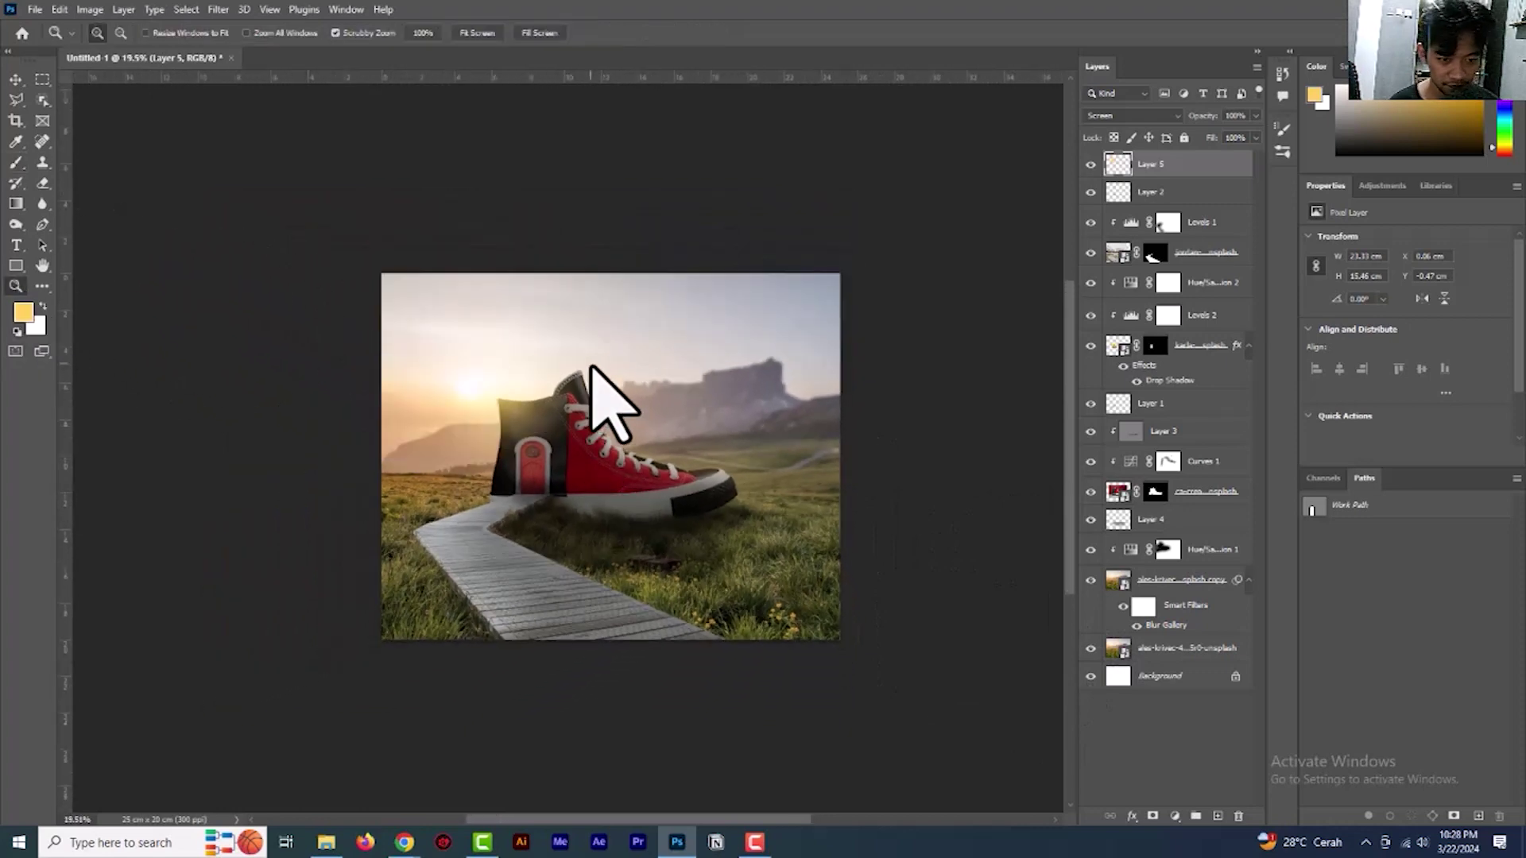
right_click(592, 368)
left_click(626, 372)
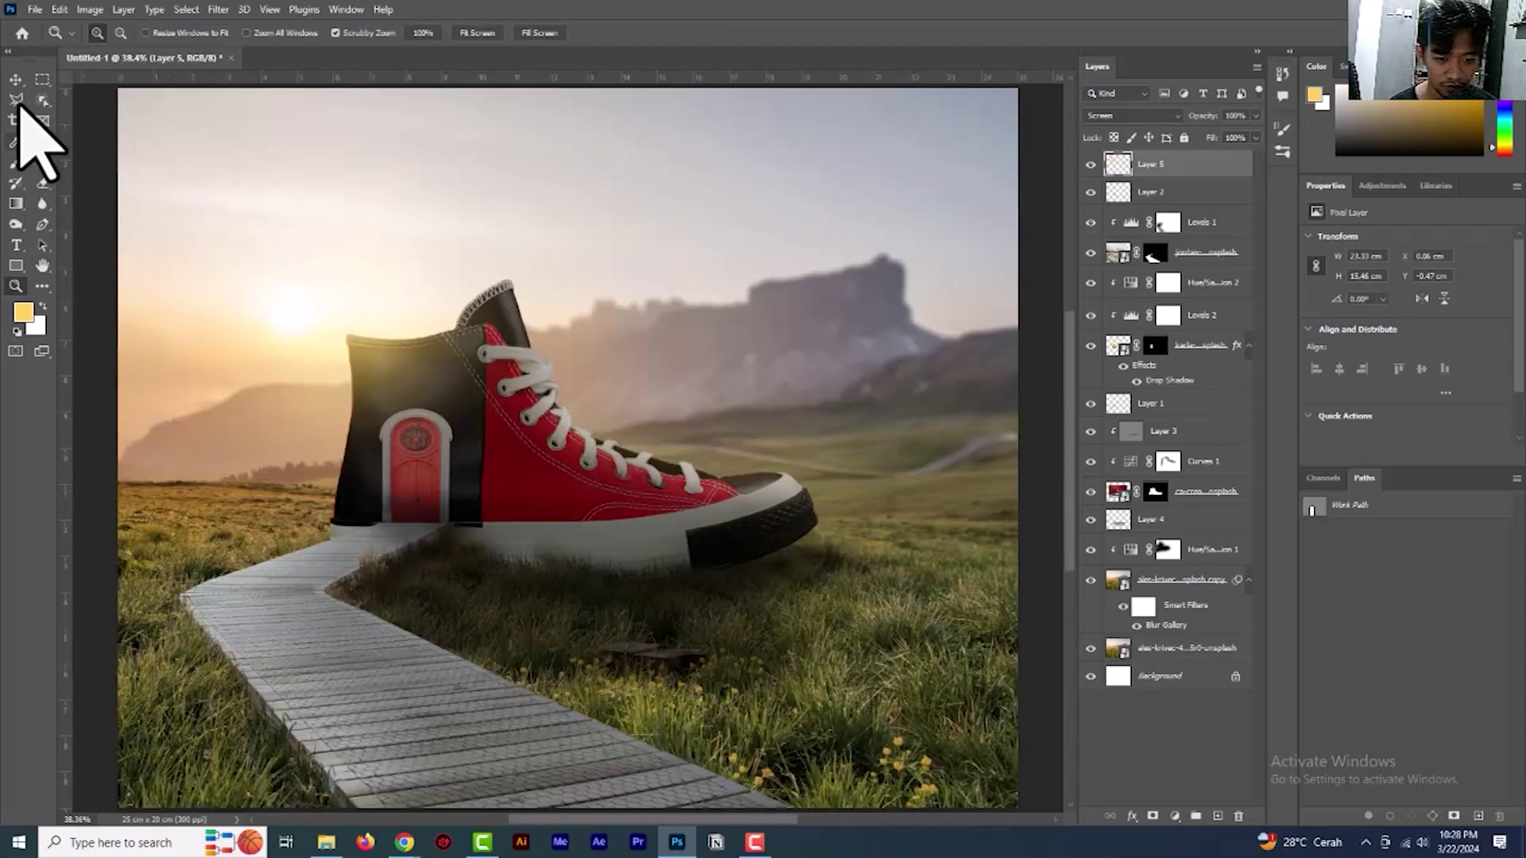
left_click(15, 79)
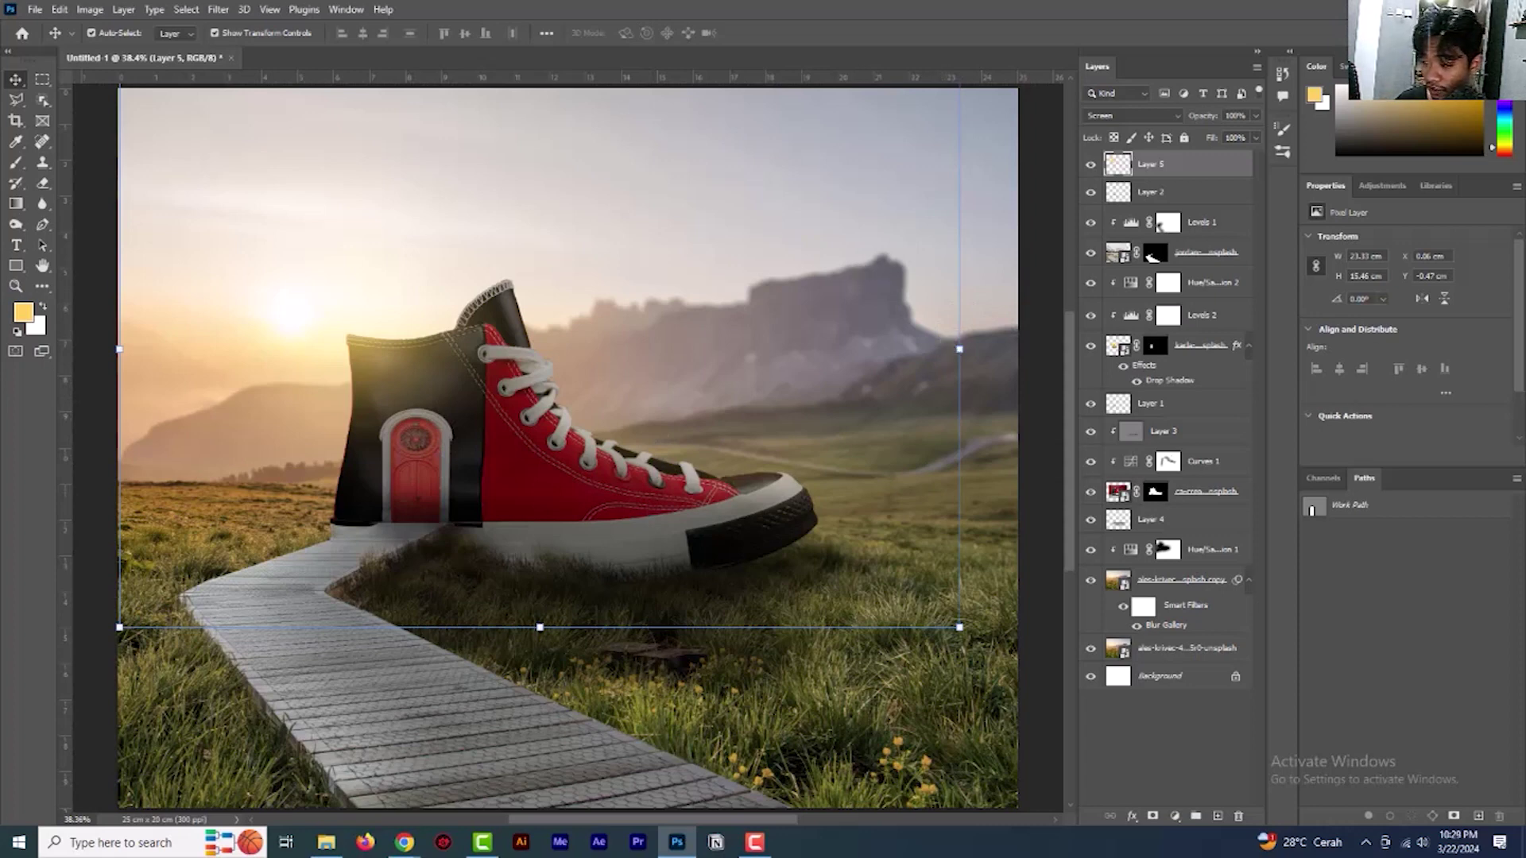
Scale the photo of the man in the white shirt to about 60% and place it over the boardwalk below the door
key("alt+Tab")
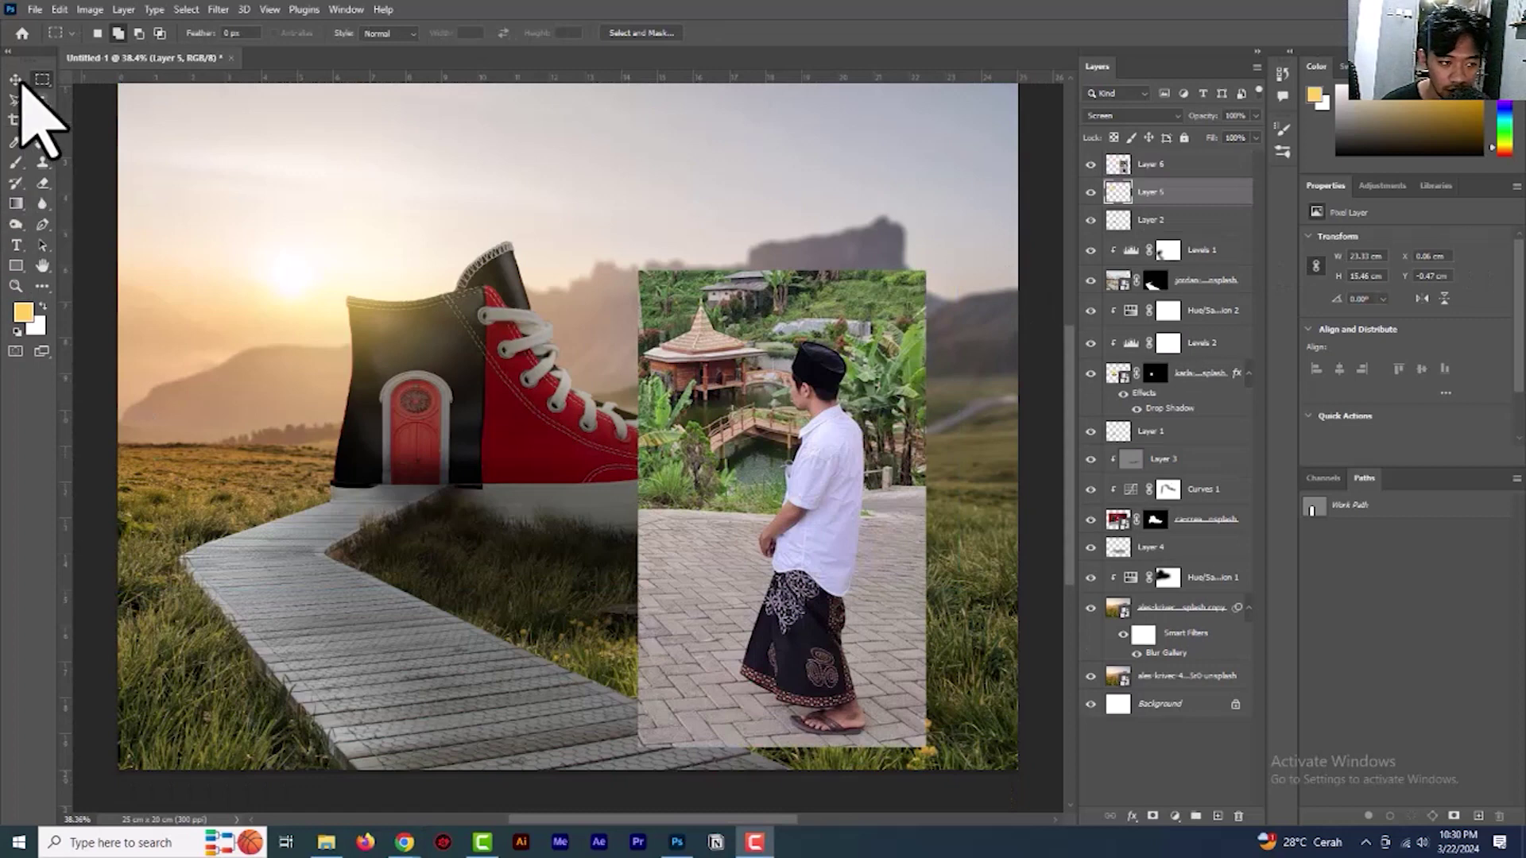
left_click(19, 82)
left_click(16, 79)
left_click(870, 429)
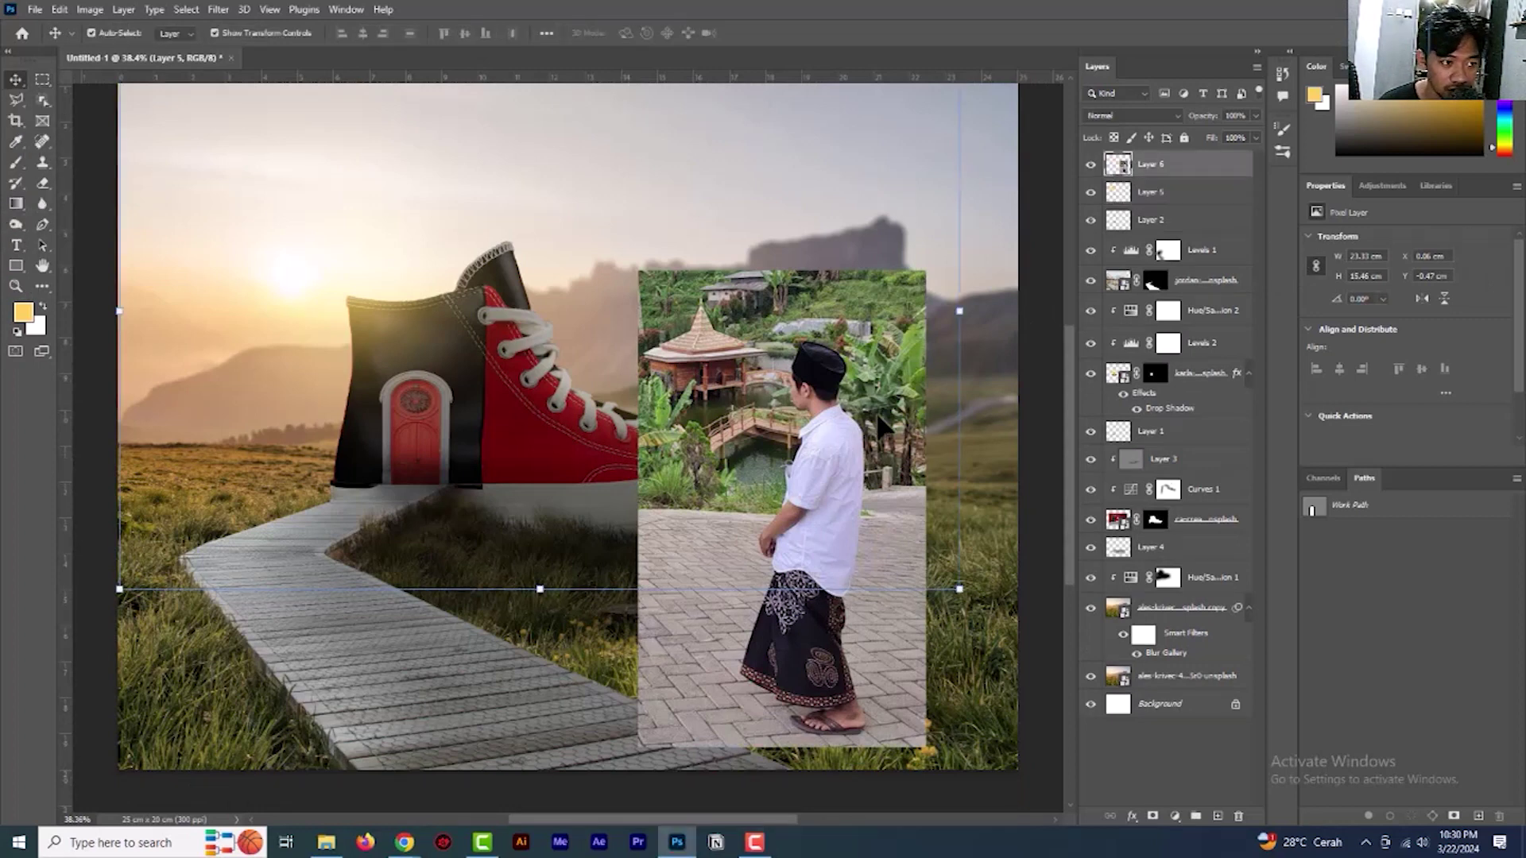
left_click_drag(628, 460, 405, 411)
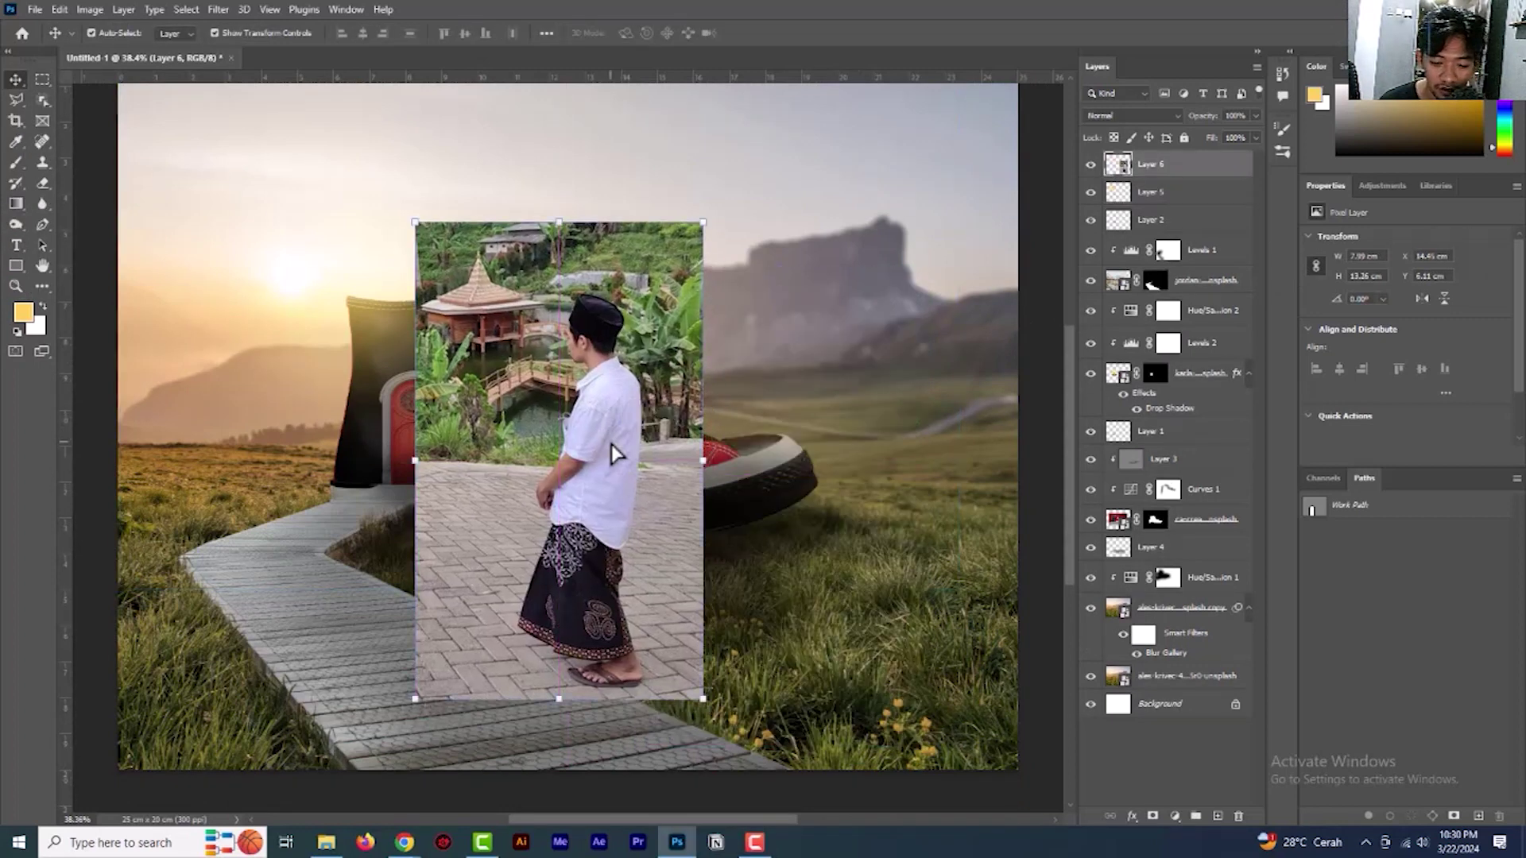
left_click_drag(710, 220, 597, 418)
left_click_drag(548, 482, 548, 509)
key("Return")
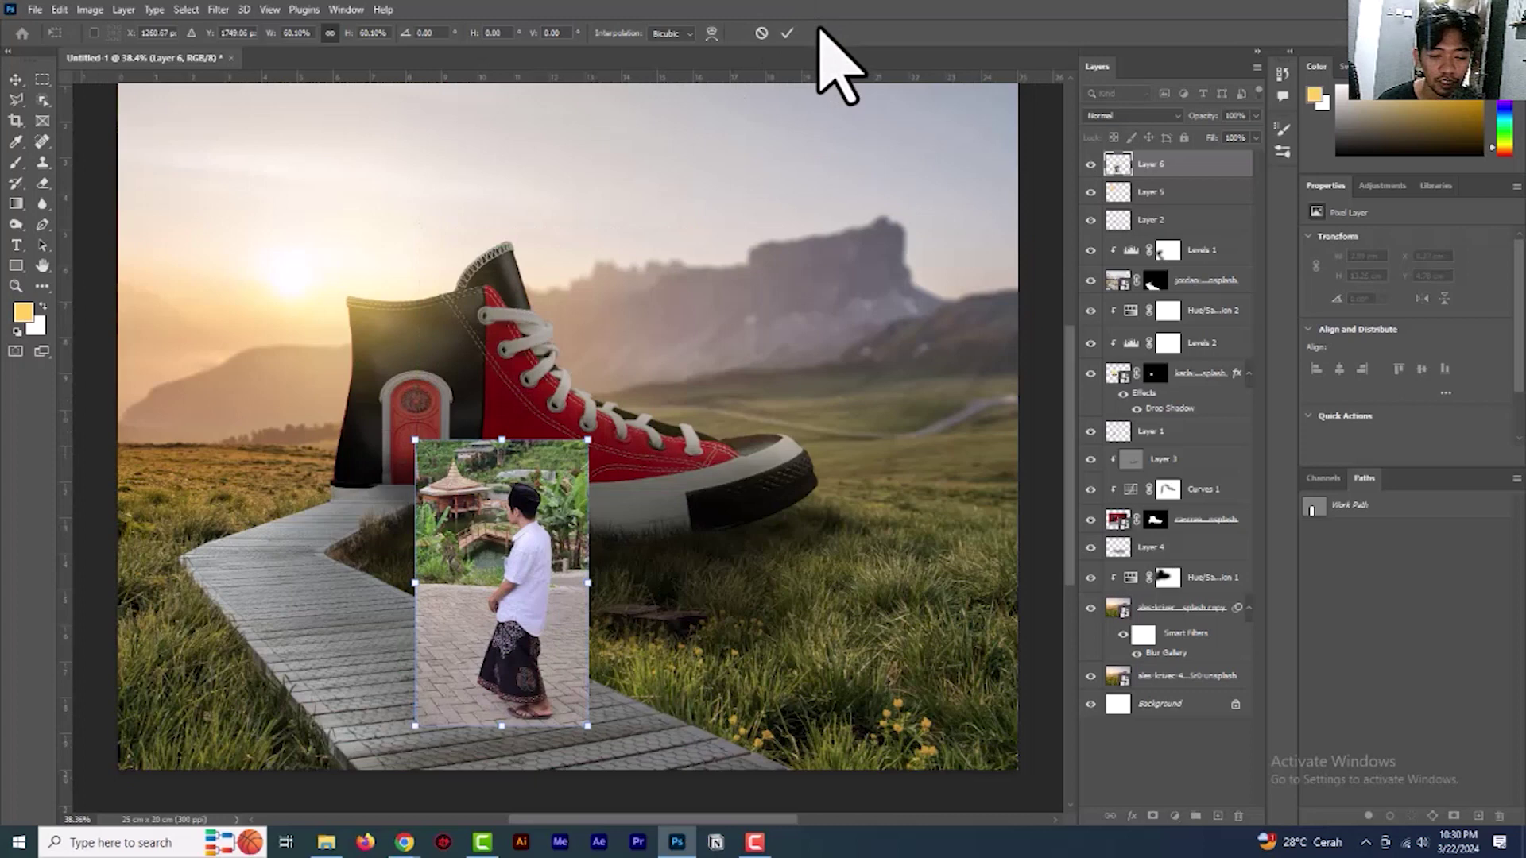
left_click(787, 33)
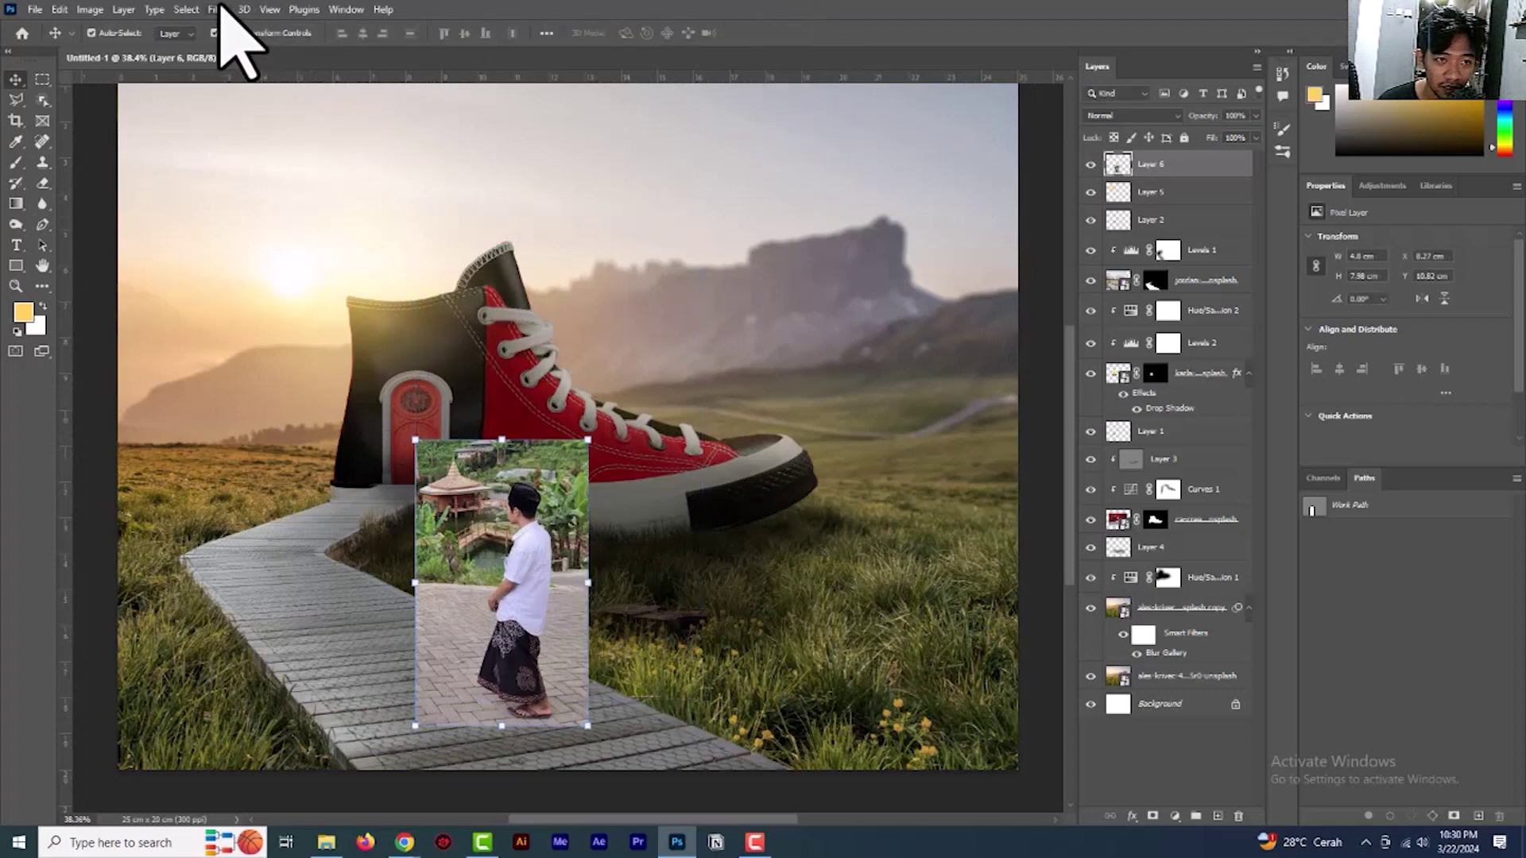
Try to isolate the man with an automatic subject selection, inspecting its edges around his face, shirt and feet
left_click(219, 9)
mouse_move(191, 12)
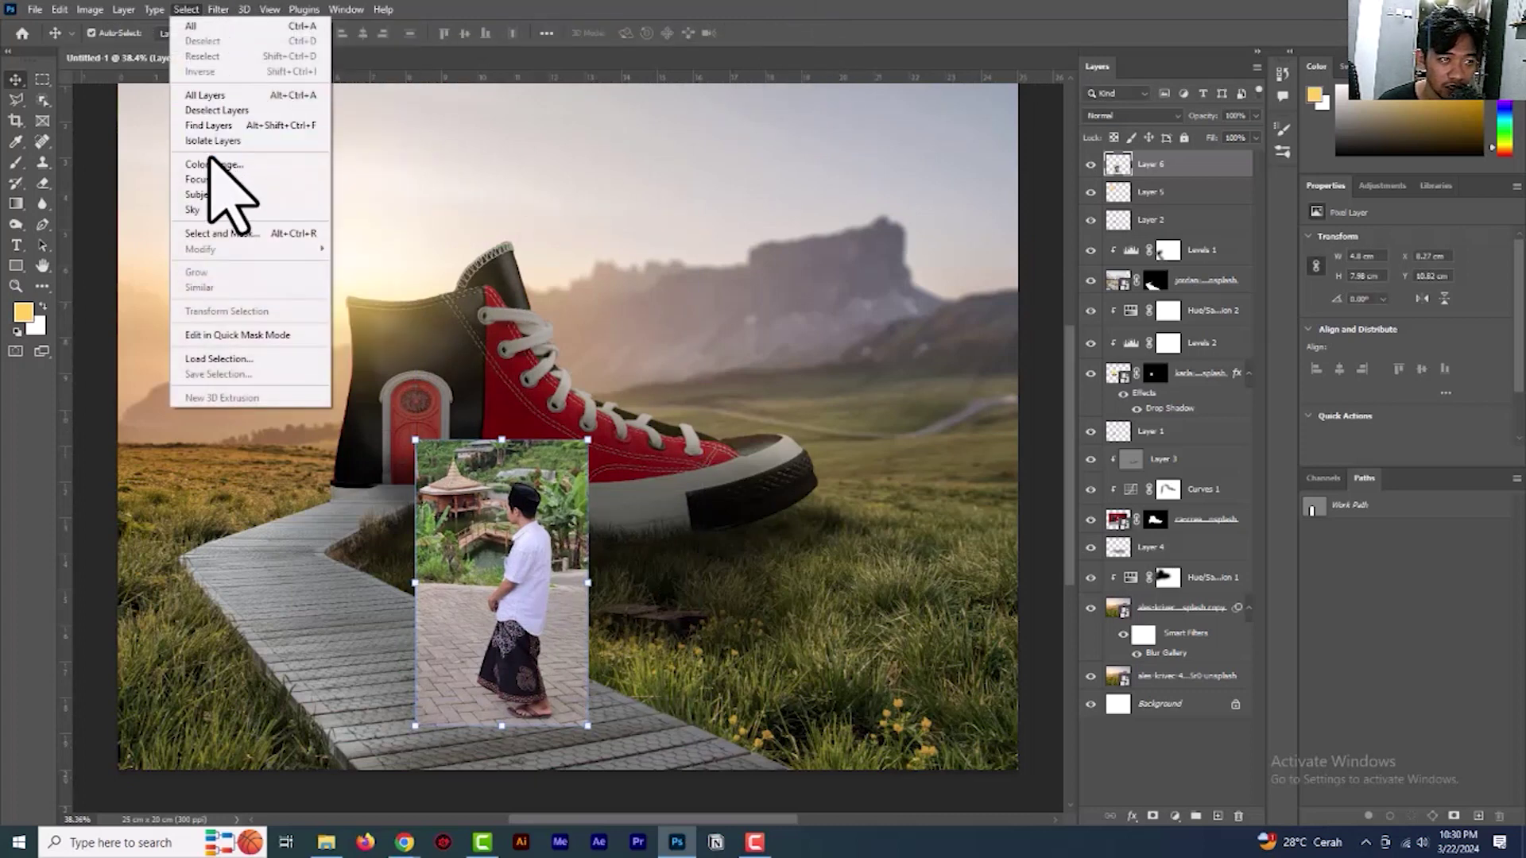
left_click(229, 183)
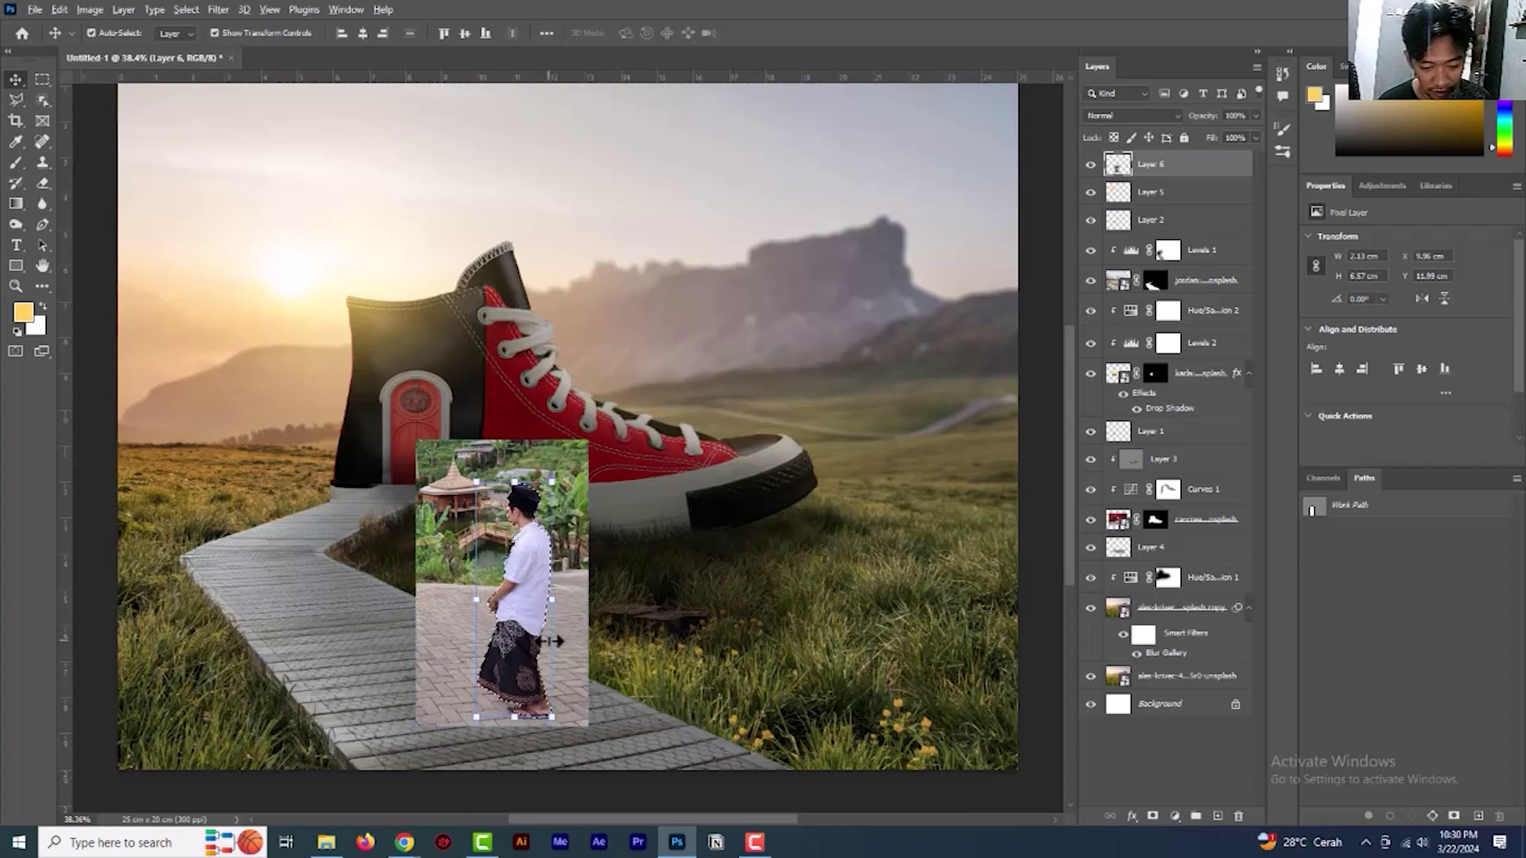
scroll(548, 641, "up", 3)
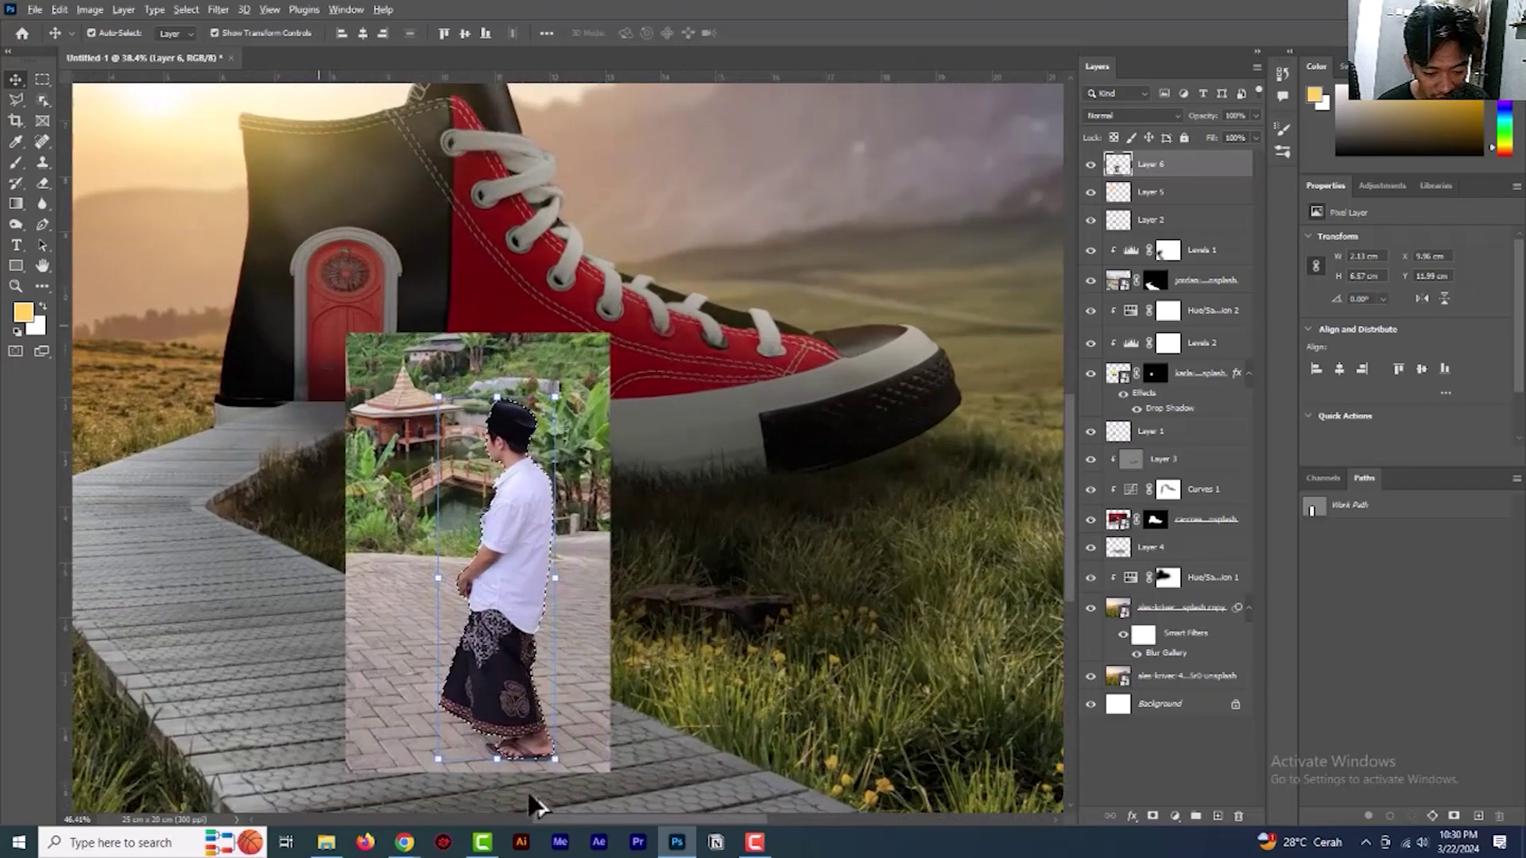
scroll(531, 739, "up", 4)
scroll(534, 711, "down", 3)
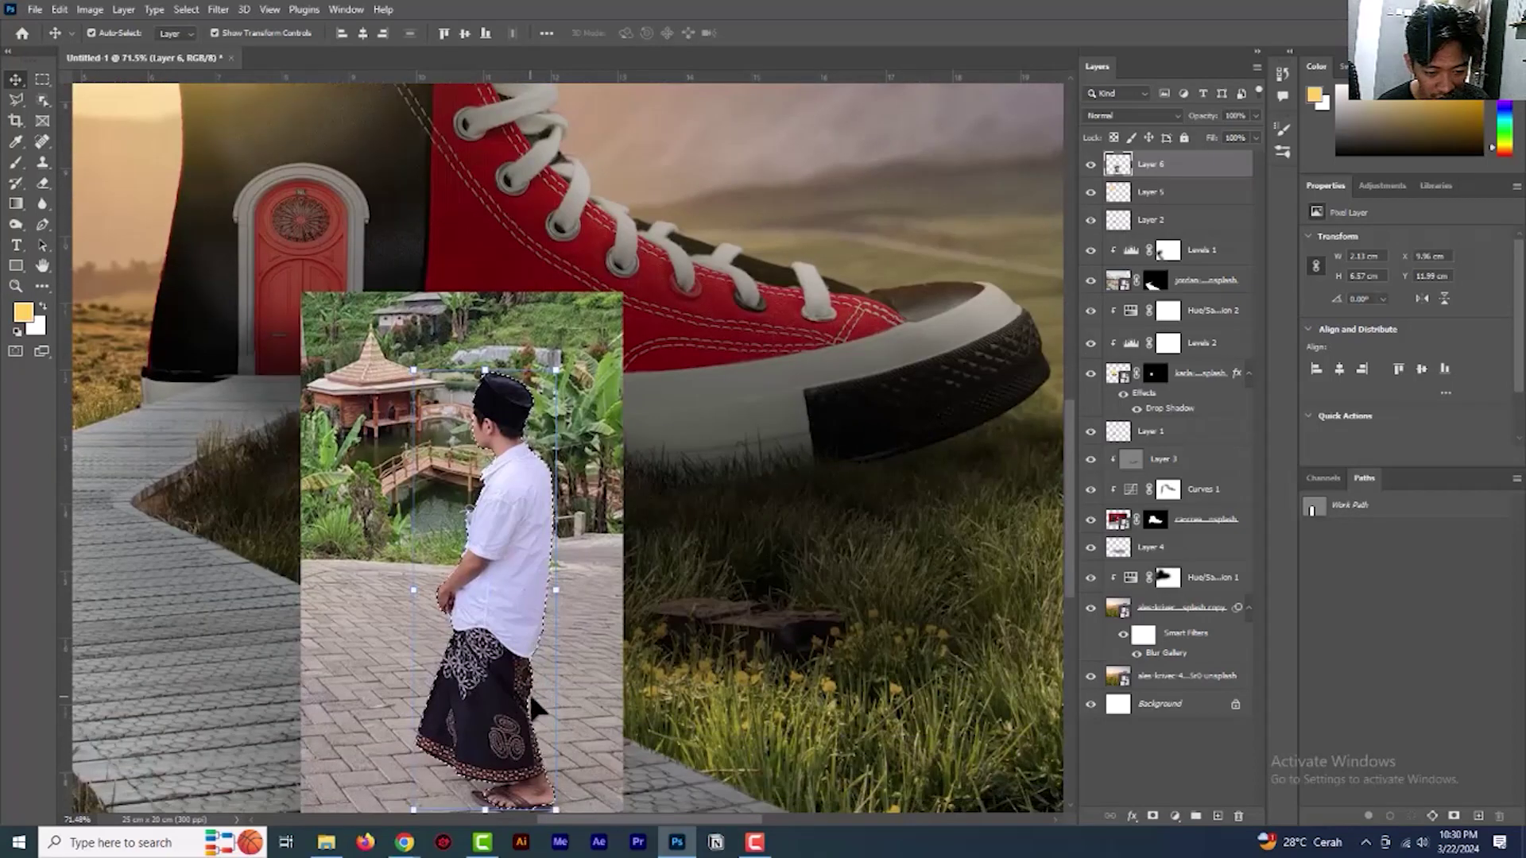
scroll(534, 707, "down", 2)
scroll(496, 509, "up", 3)
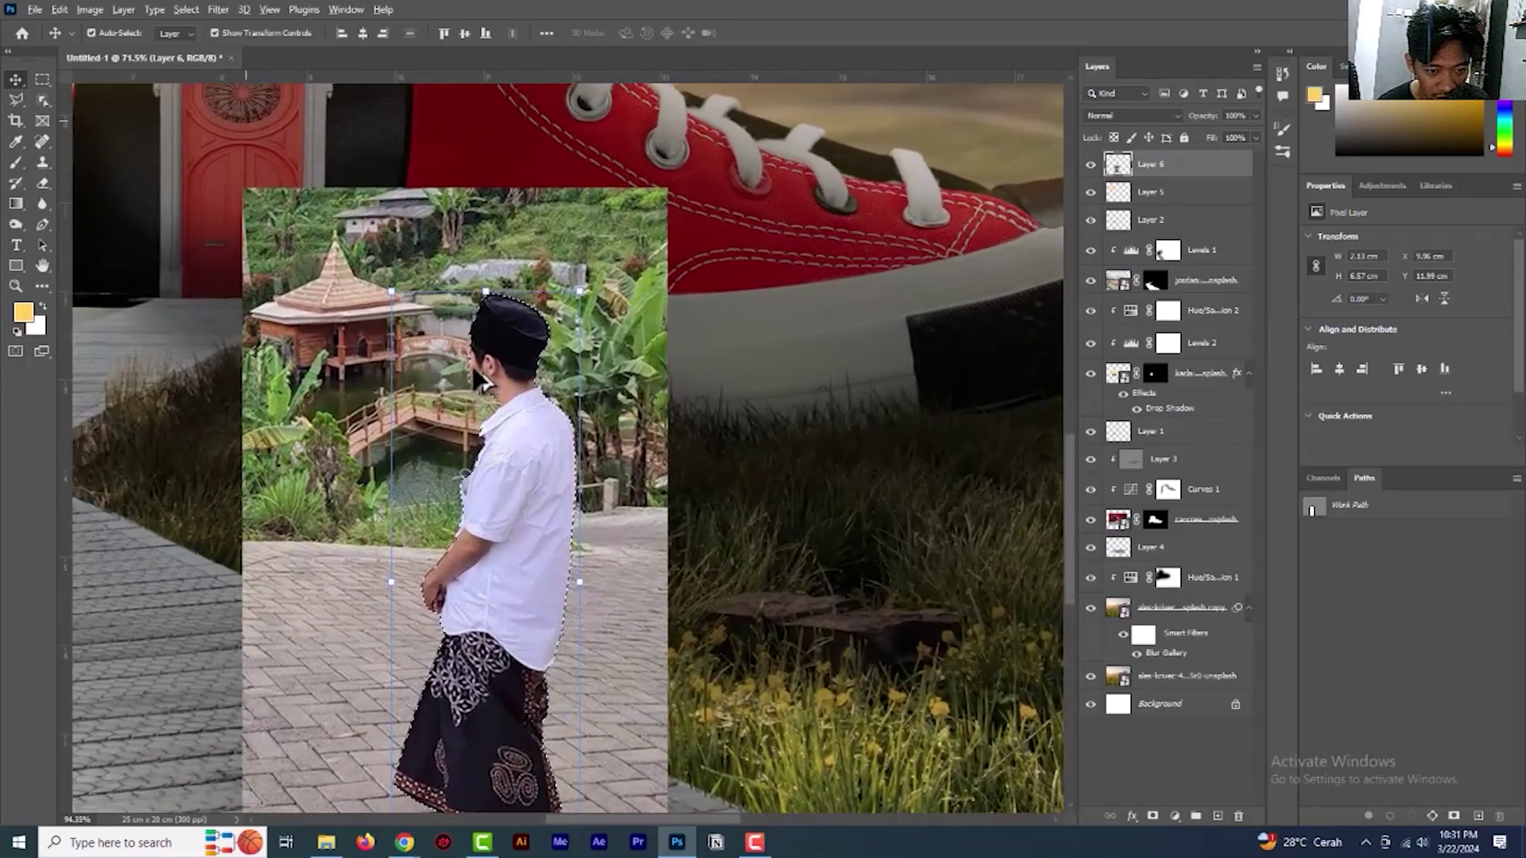
scroll(483, 381, "up", 2)
scroll(469, 384, "down", 1)
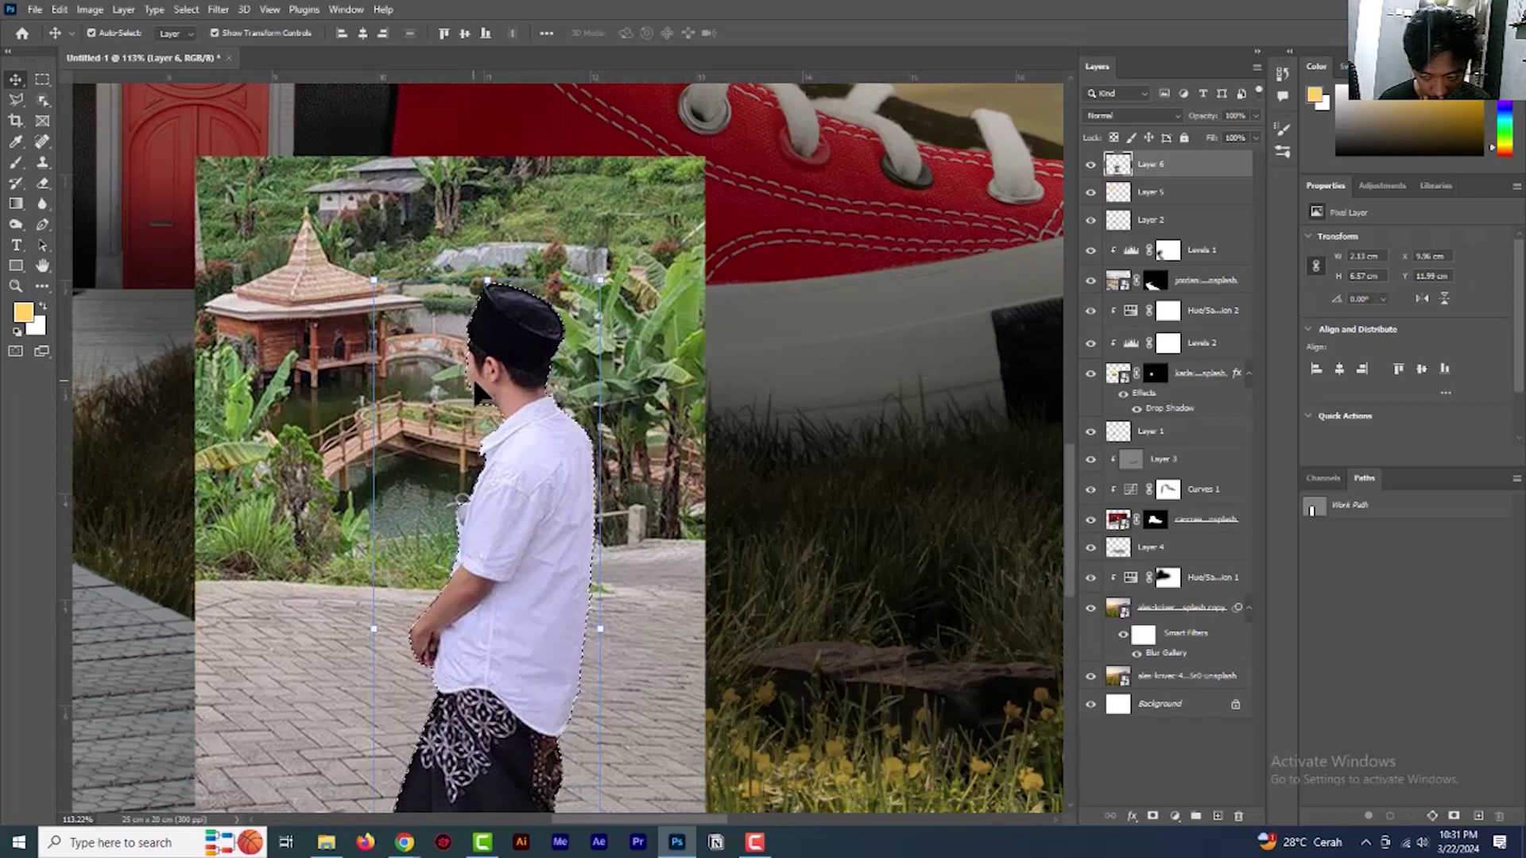
key("ctrl+d")
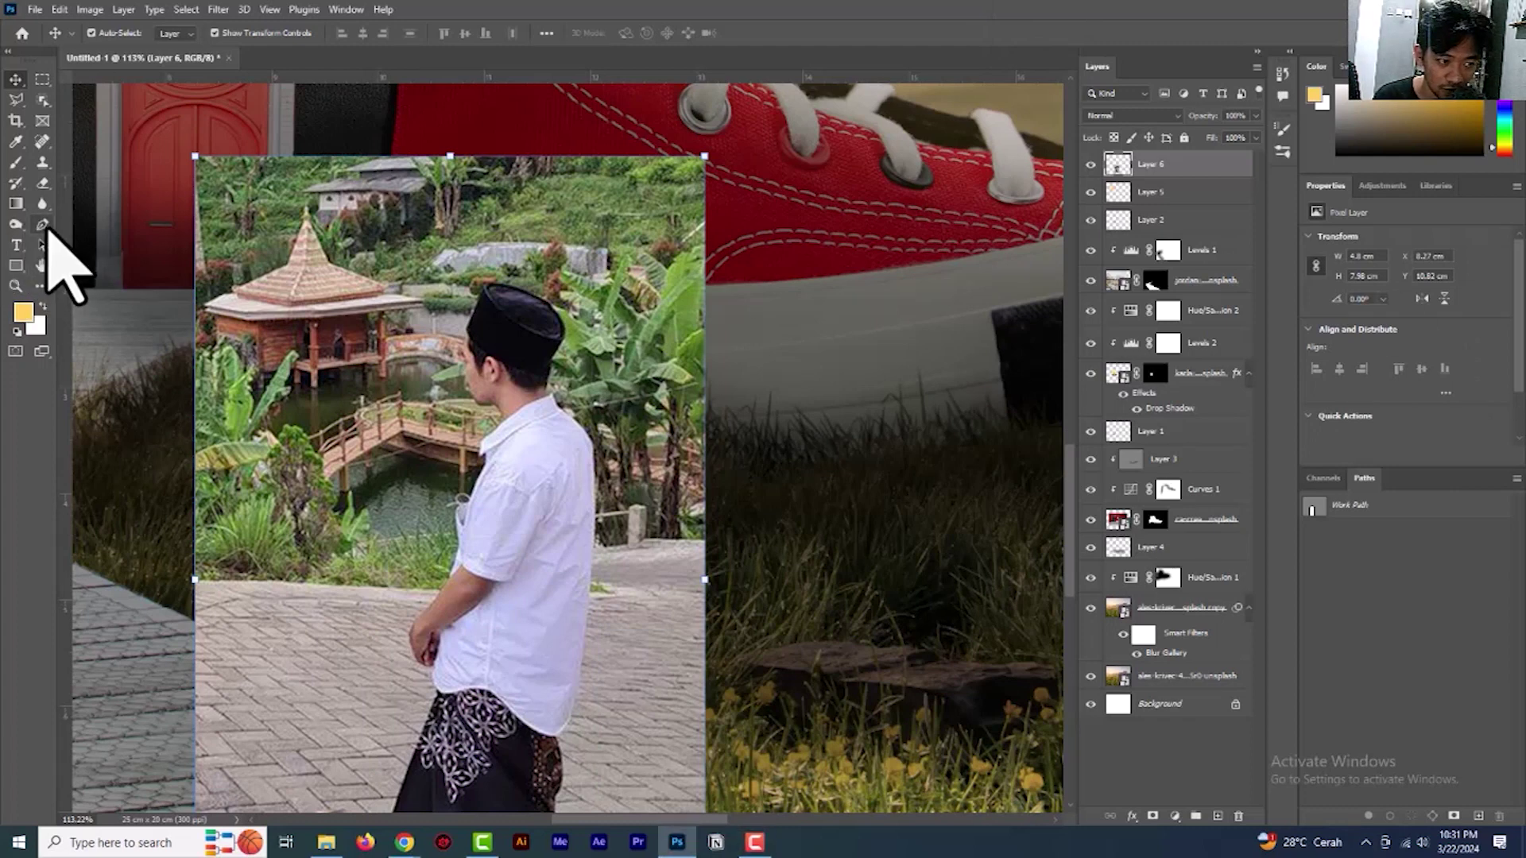
Start tracing a Pen tool path around the man from the back of his black cap
left_click(44, 225)
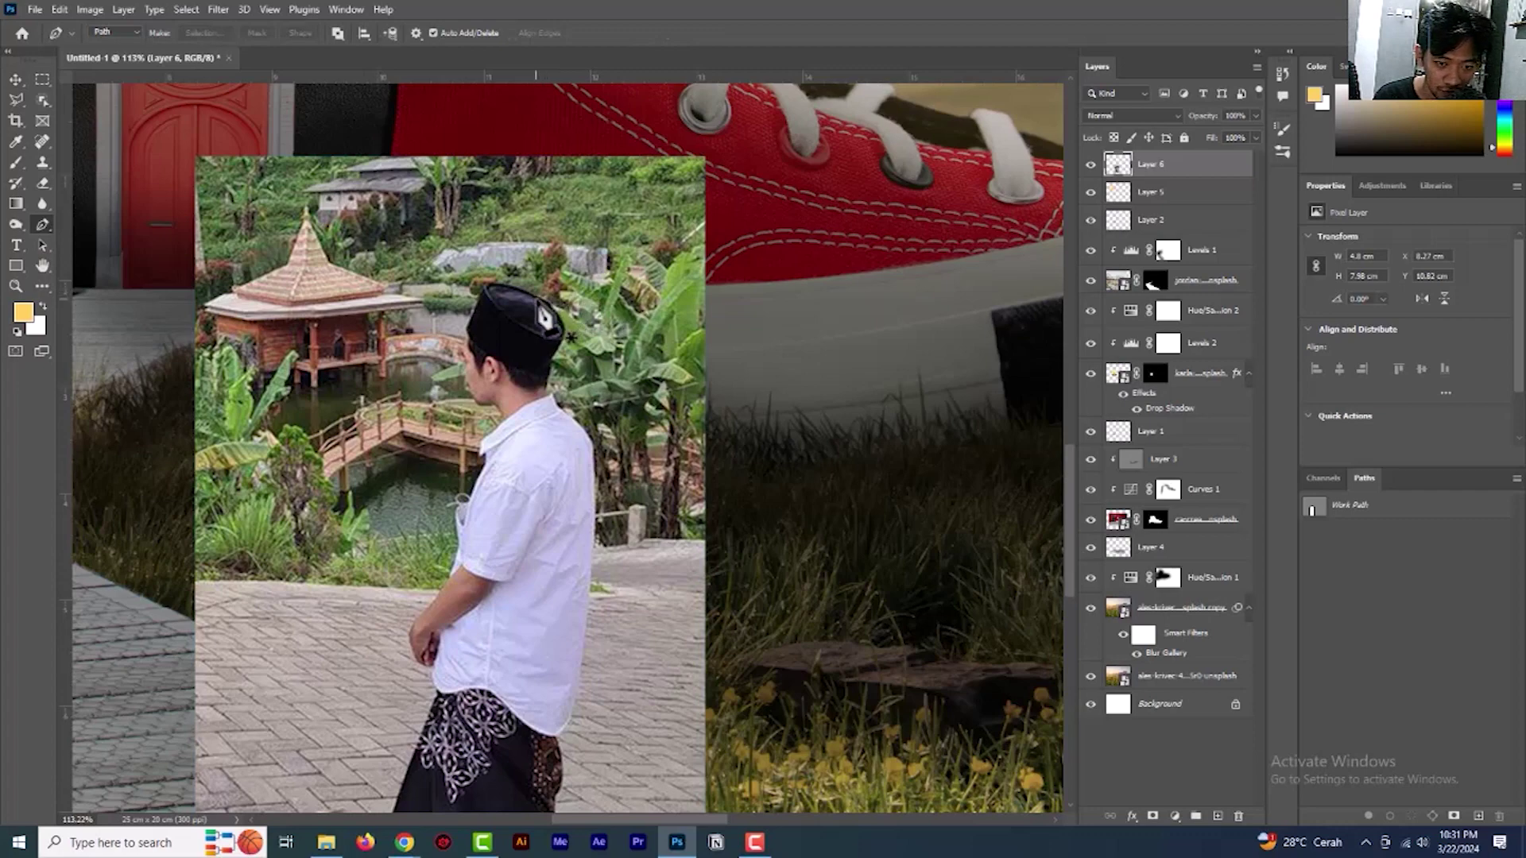
left_click(549, 312)
scroll(552, 334, "up", 3)
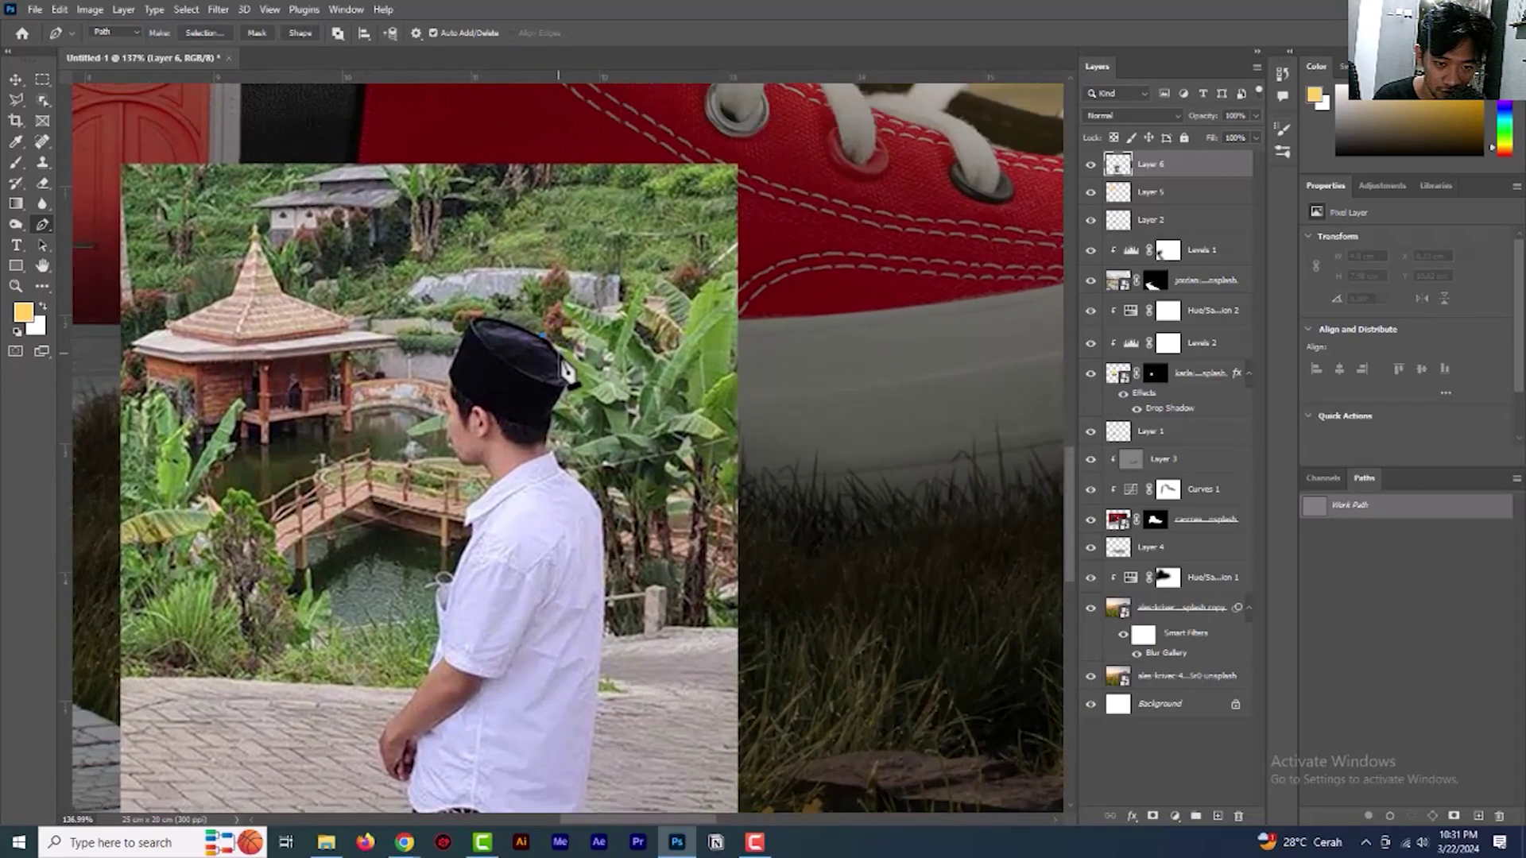
left_click(559, 354)
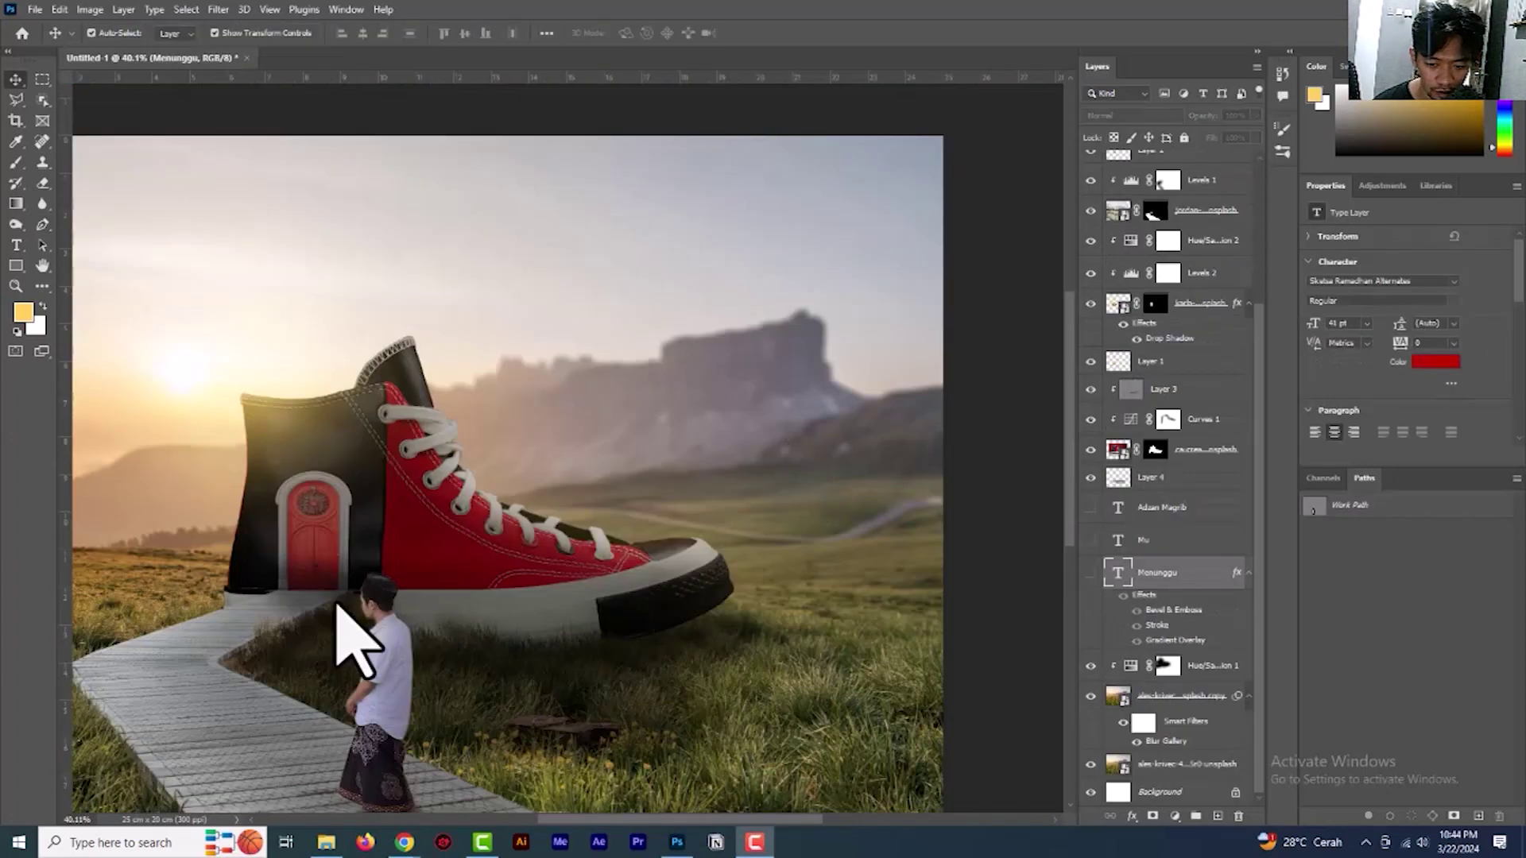
Hide the Levels 3 adjustment on the man and toggle the Layer 6 copy cutout off and on to compare
left_click(11, 87)
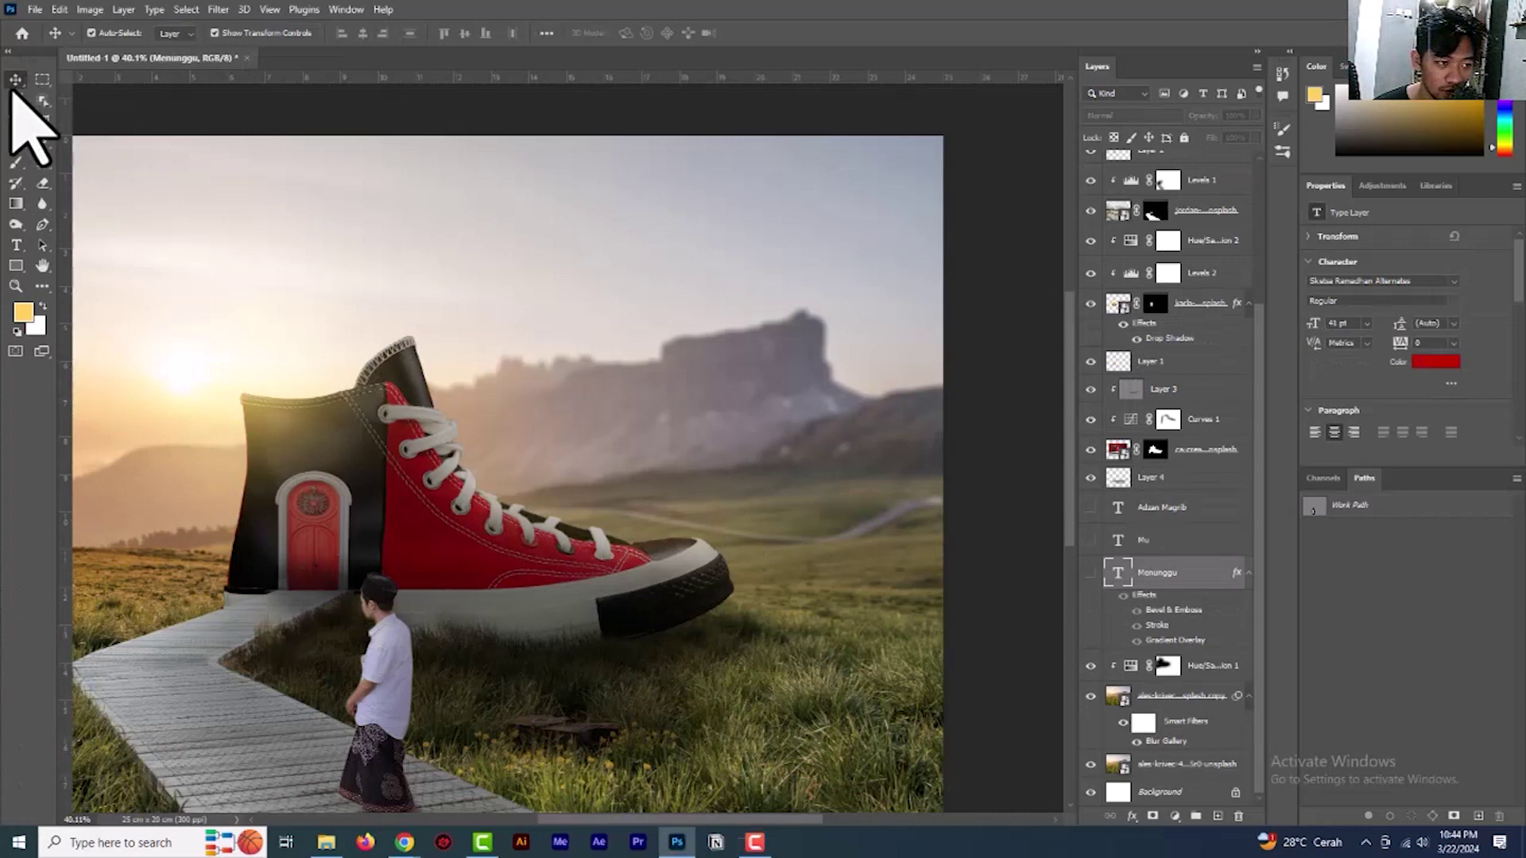
scroll(356, 400, "down", 2)
scroll(359, 404, "down", 3)
left_click(389, 508)
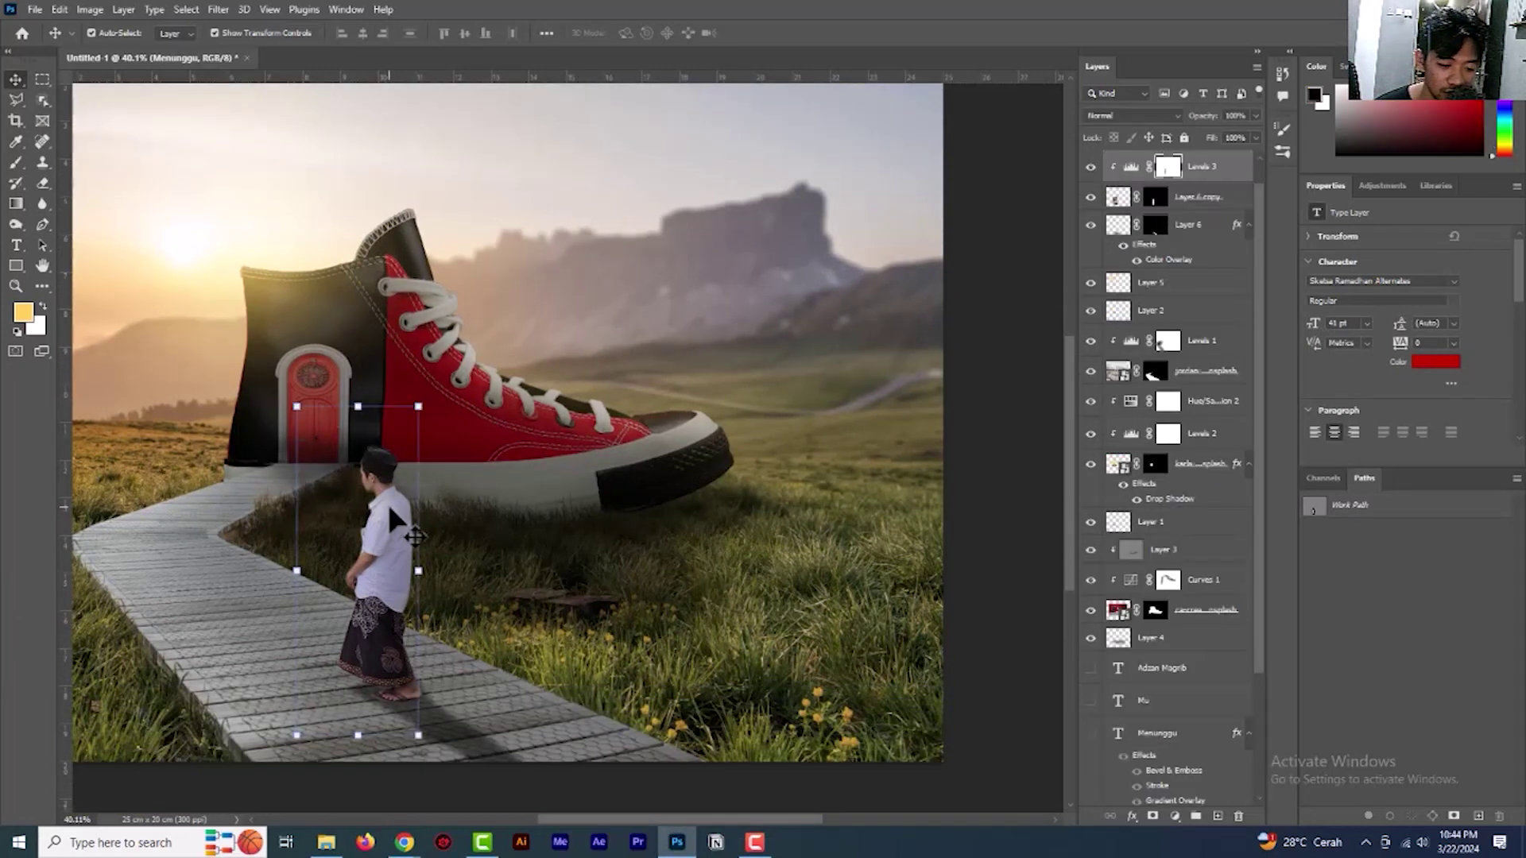
left_click(1091, 168)
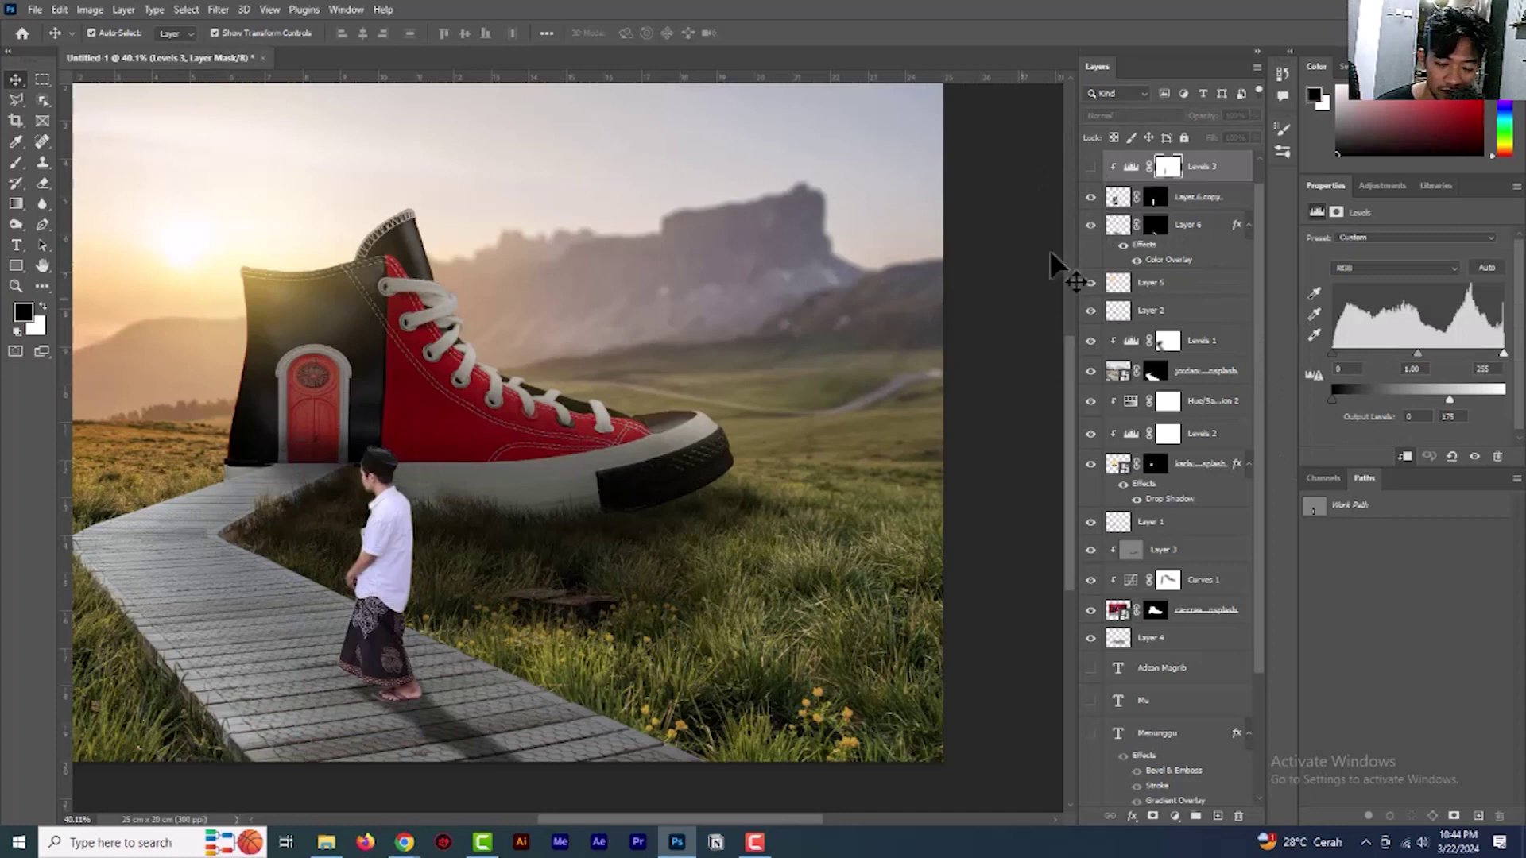
left_click(1090, 200)
left_click(1091, 199)
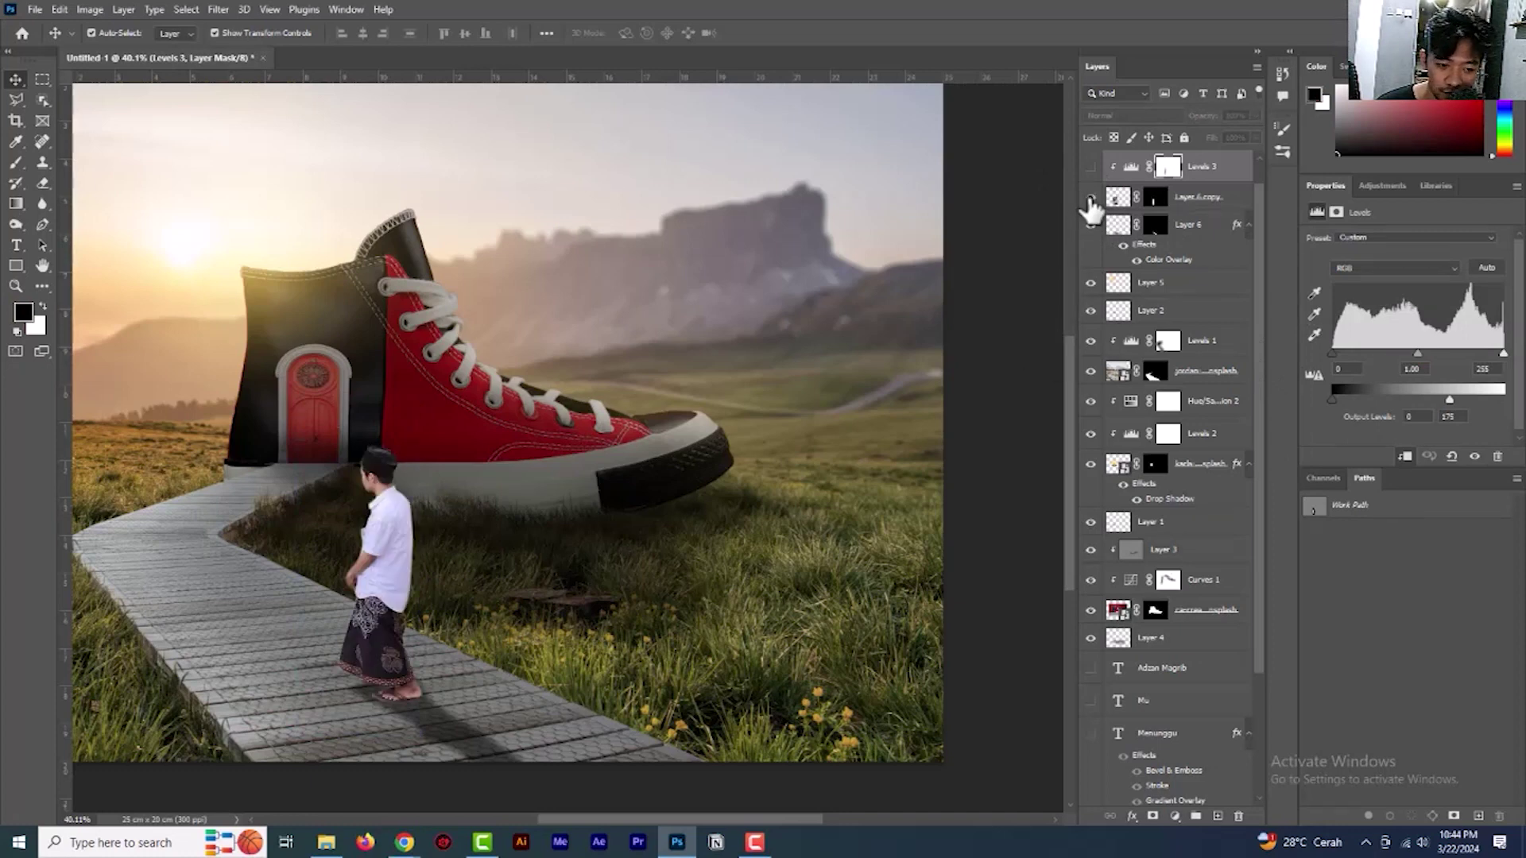
Hide the man's Layer 6 shadow on the boardwalk and turn the Levels 3 adjustment back on
left_click(1182, 205)
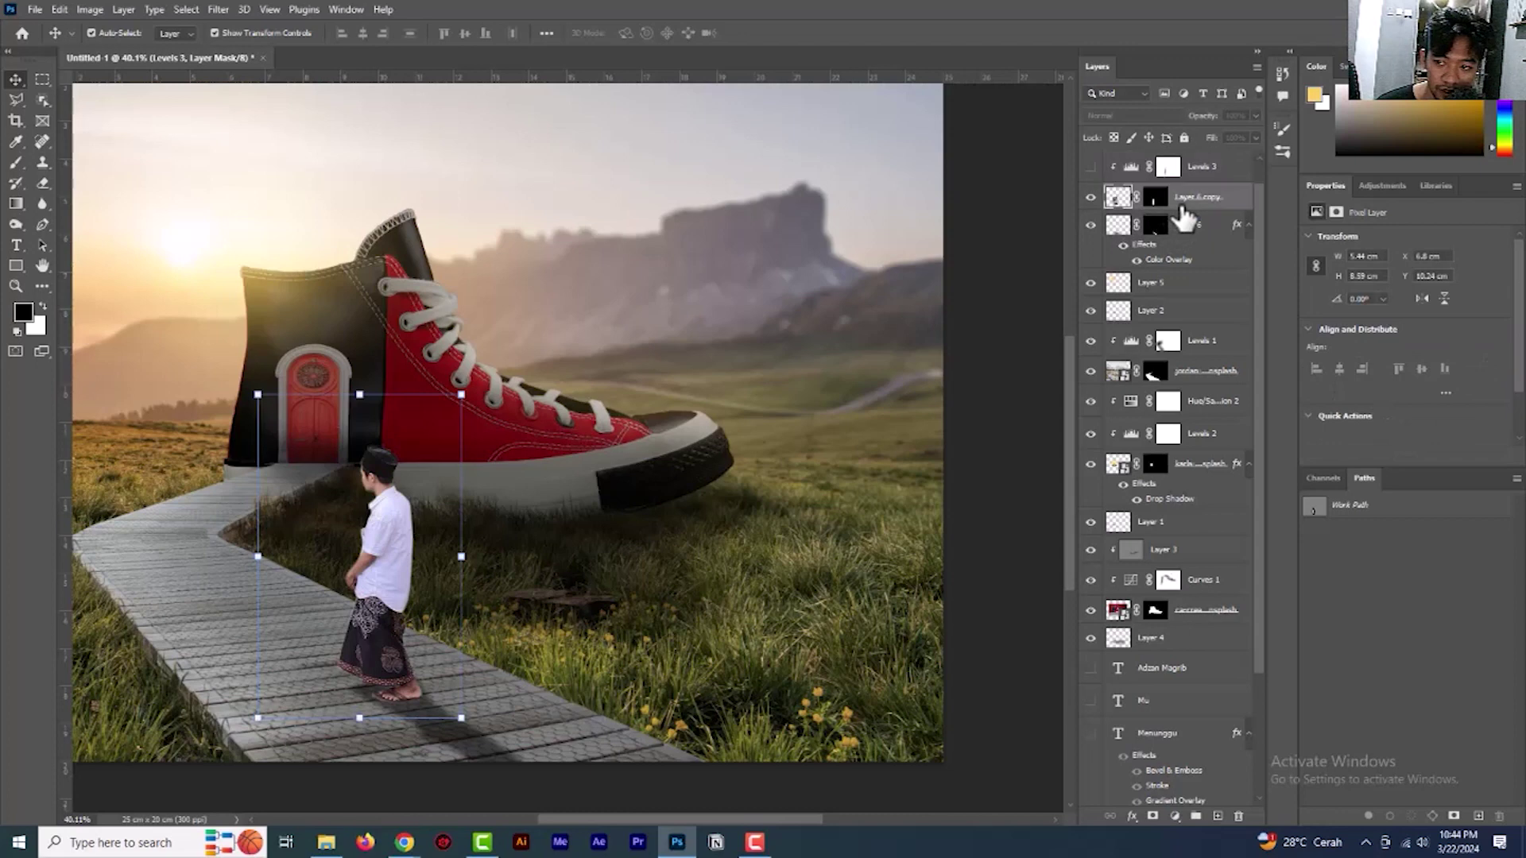
left_click(1091, 225)
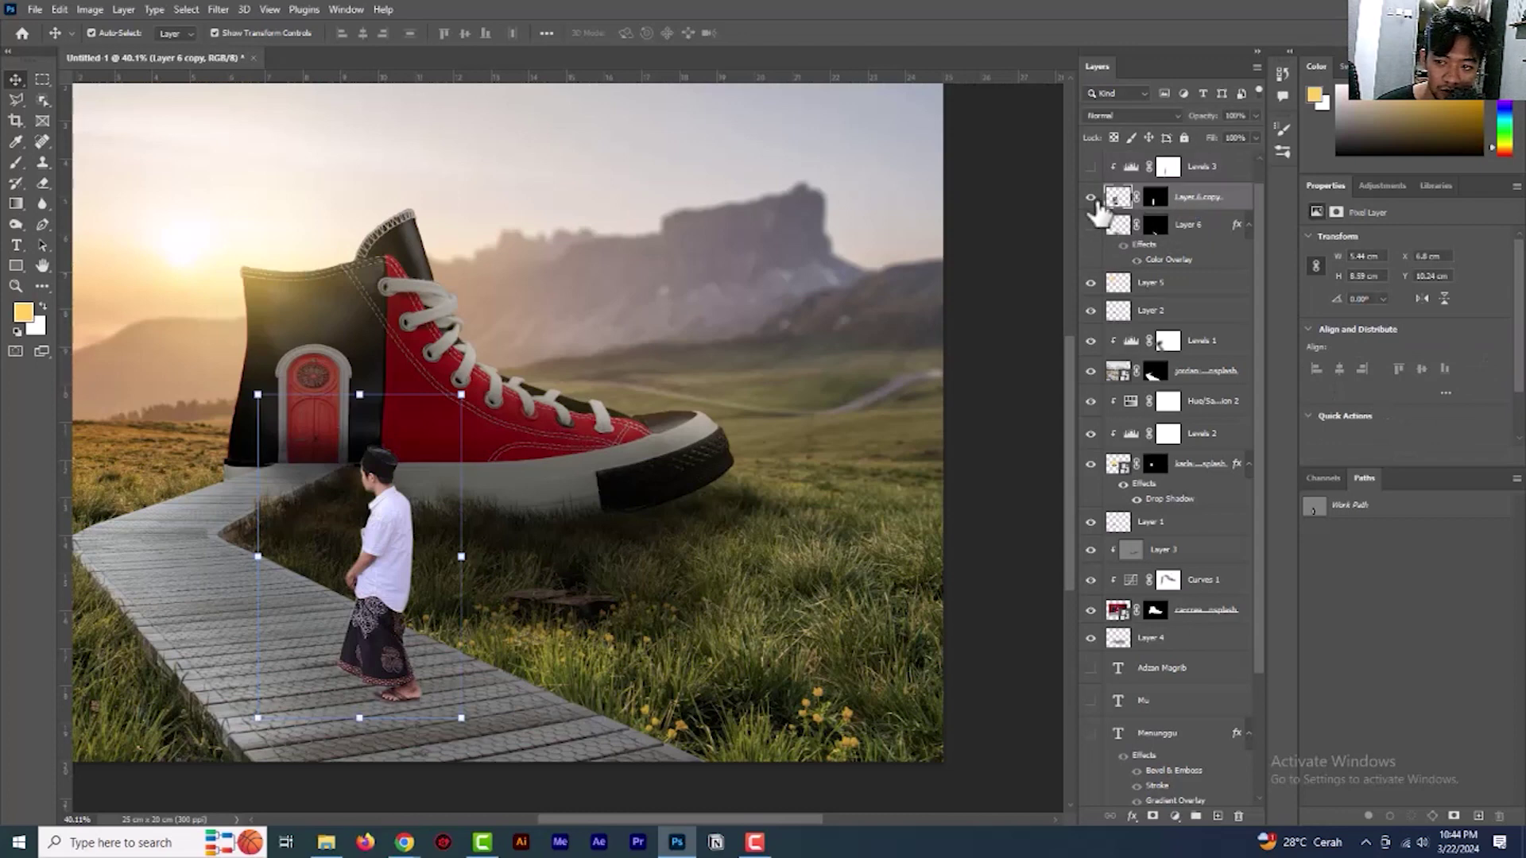
left_click(1184, 172)
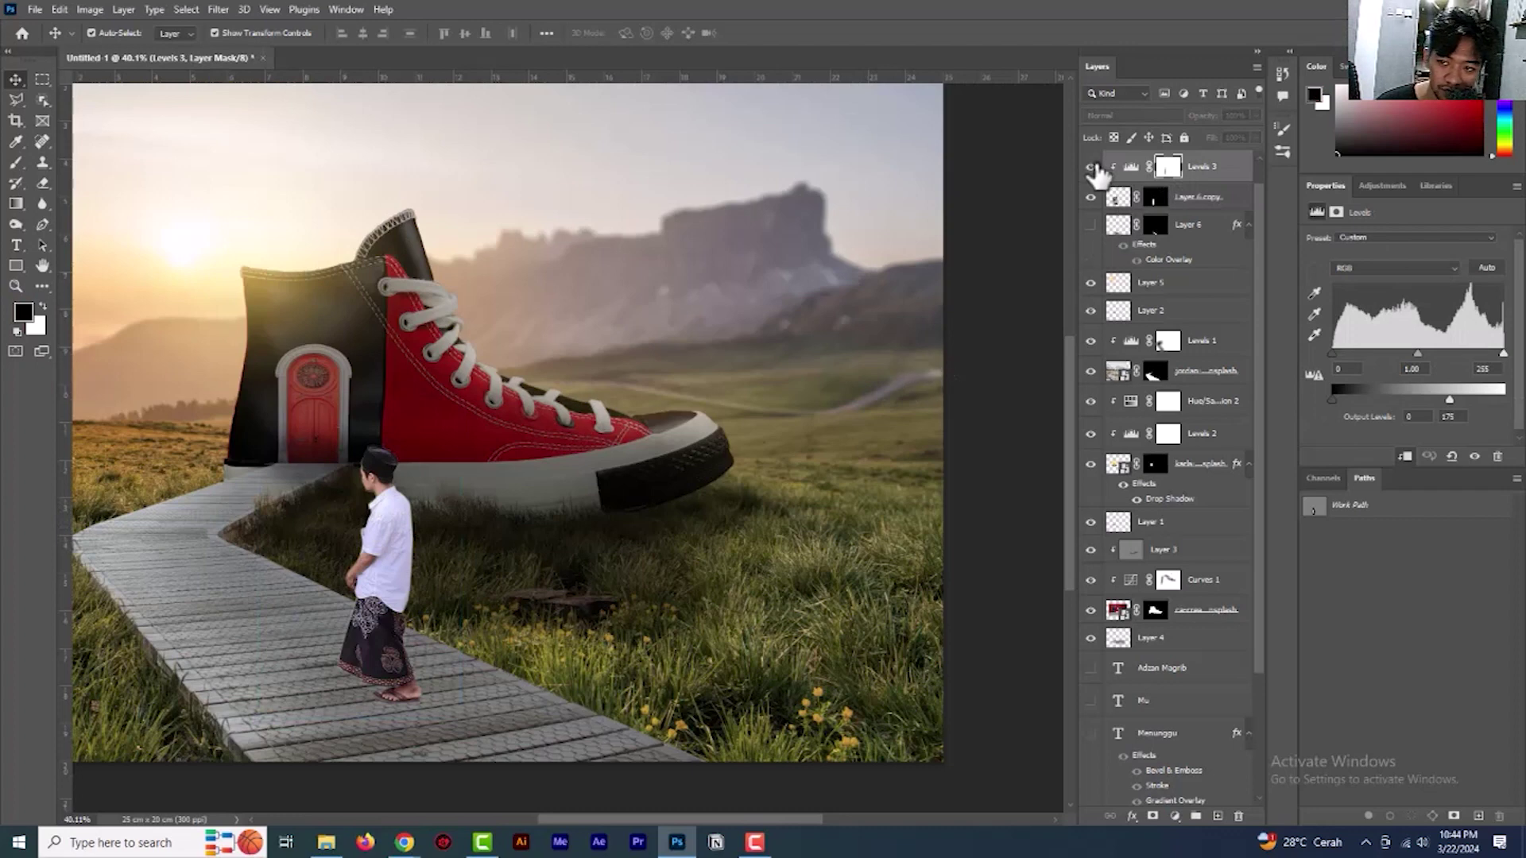
left_click(1095, 168)
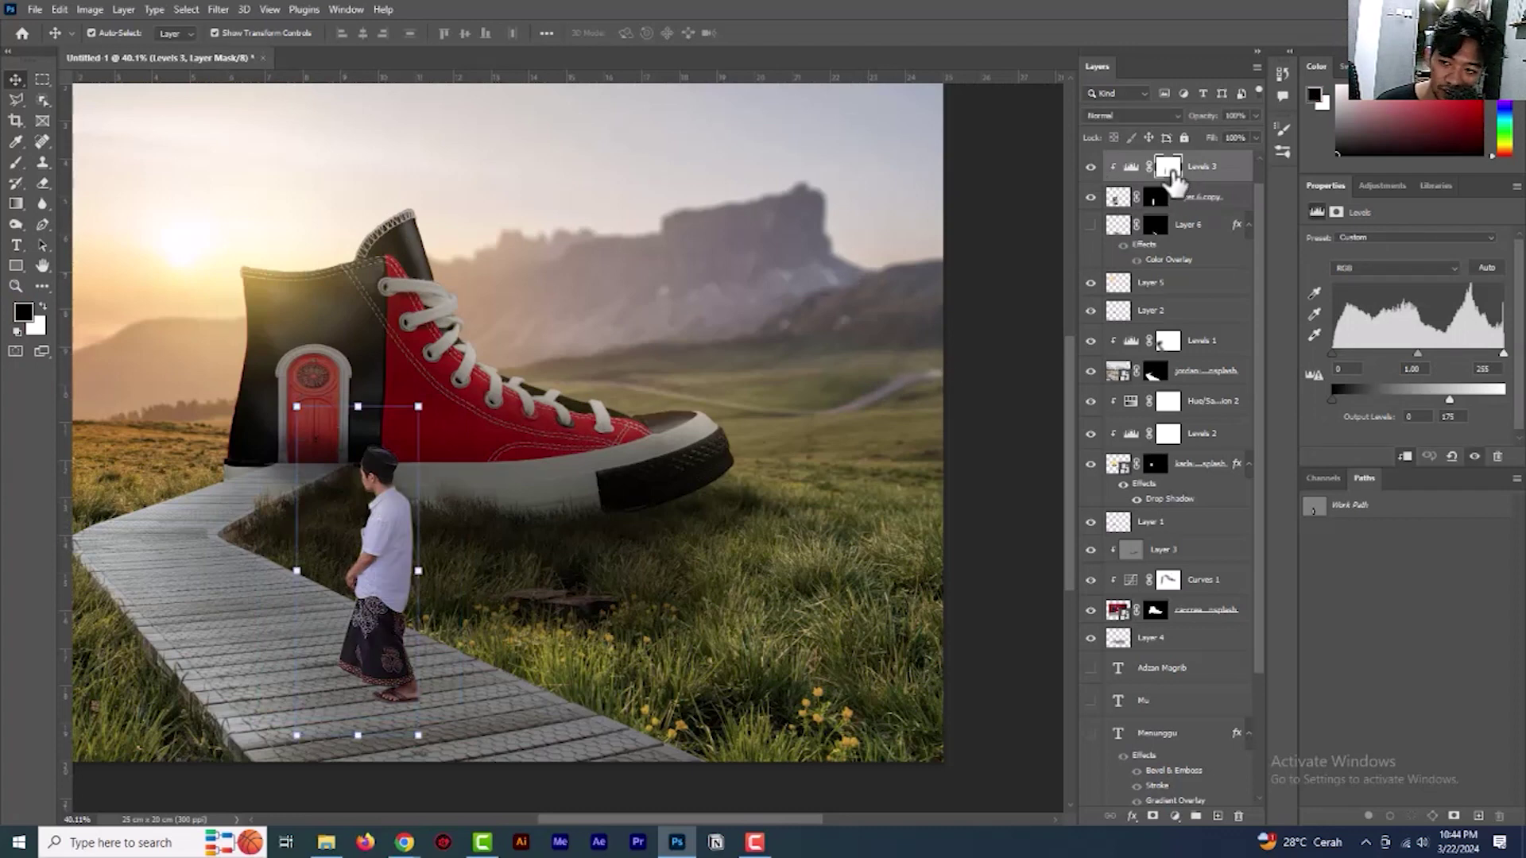
Set the white output level of the man's Levels 3 adjustment to 171
left_click(1170, 170)
left_click(1134, 168)
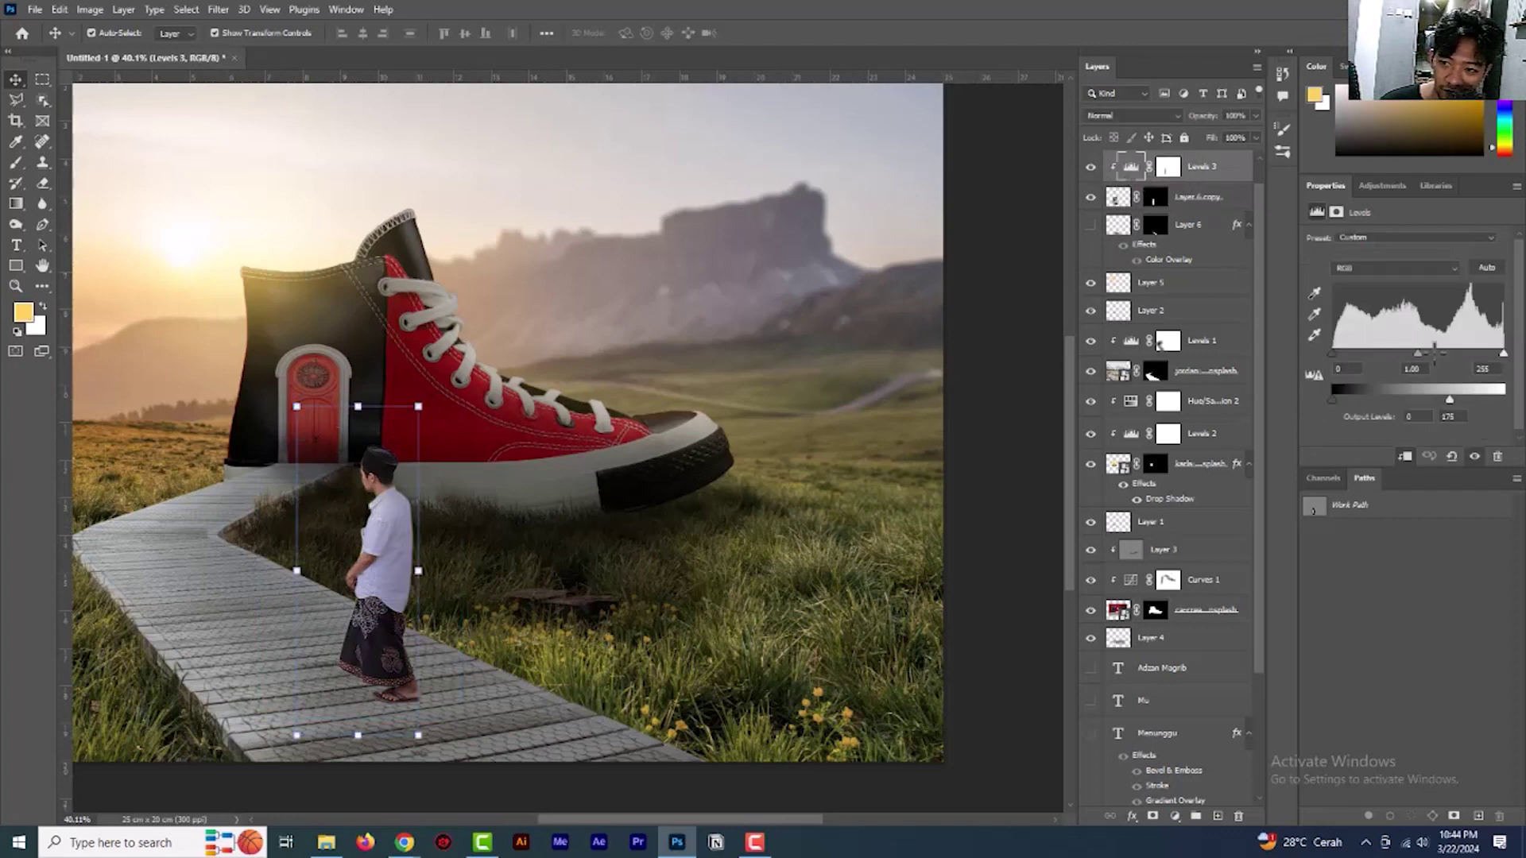
left_click_drag(1449, 400, 1503, 400)
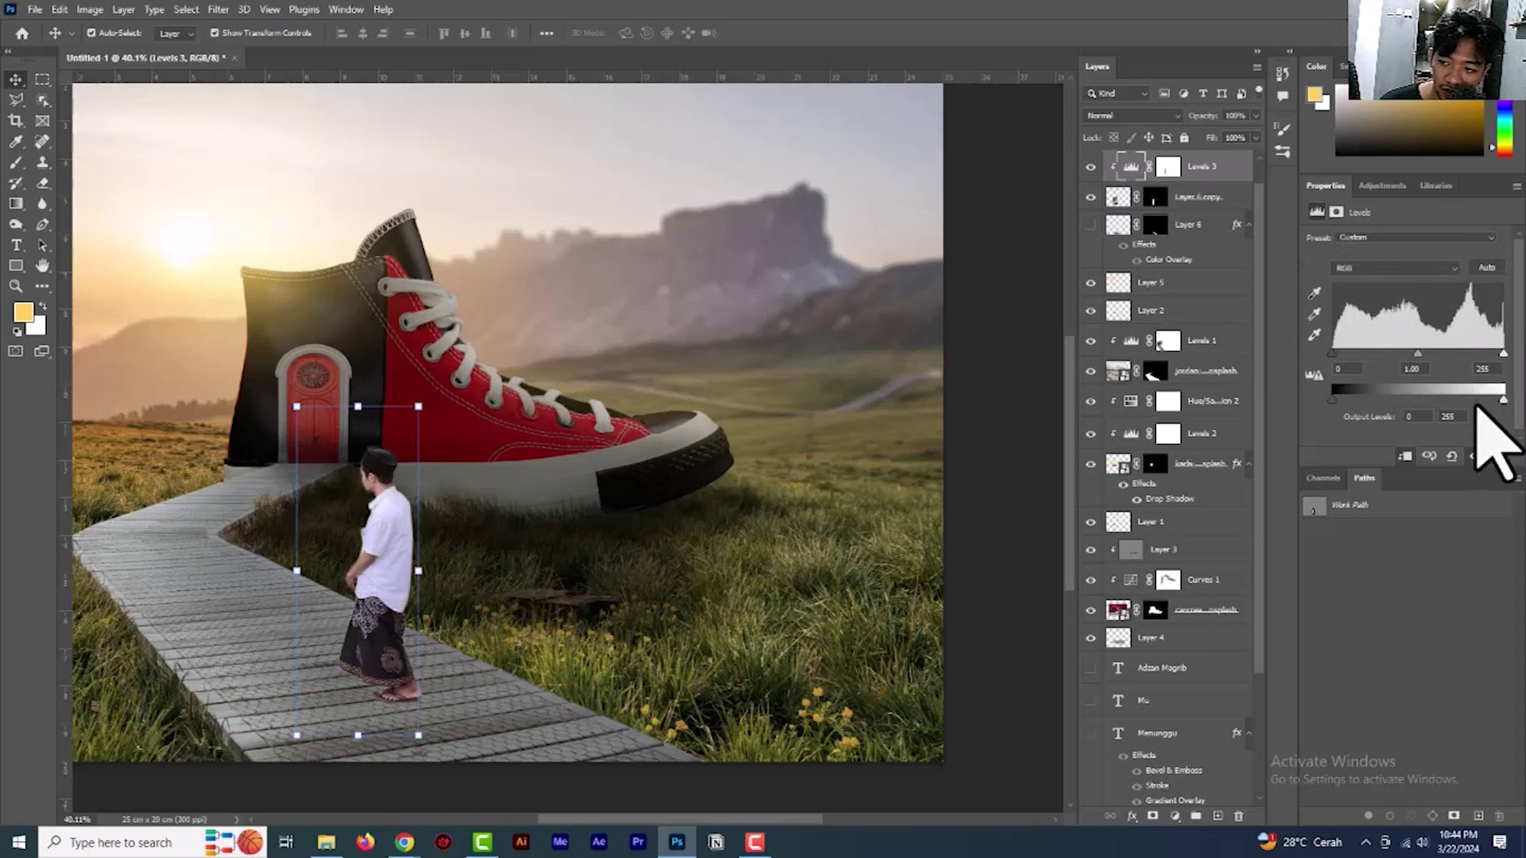
left_click_drag(1504, 399, 1450, 412)
left_click_drag(1451, 412, 1448, 413)
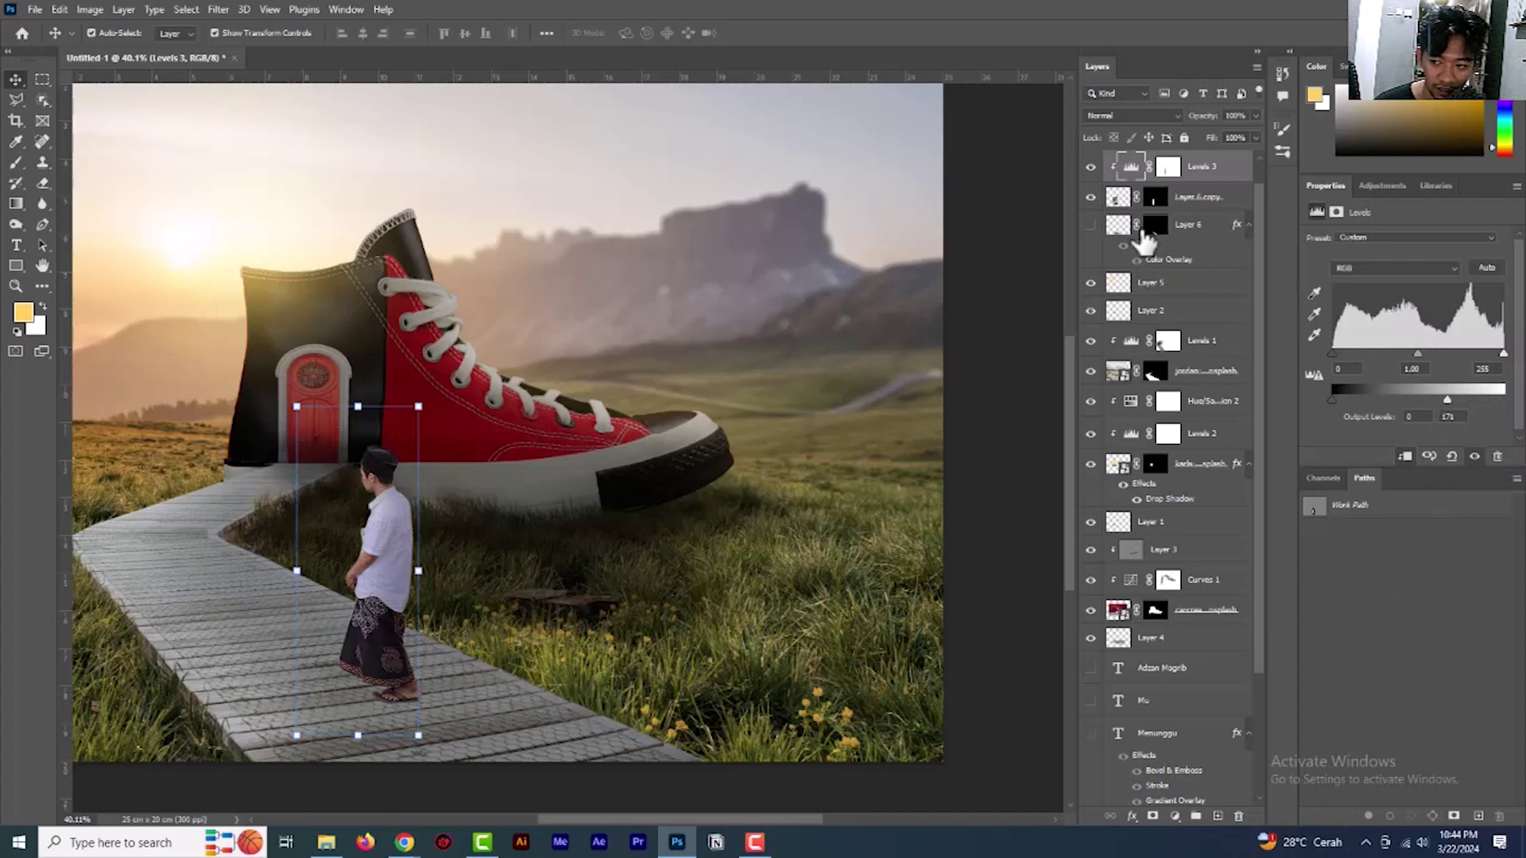
Release Layer 7 from its clipping mask to compare, and clip it back onto the man
key("ctrl+shift+alt+n")
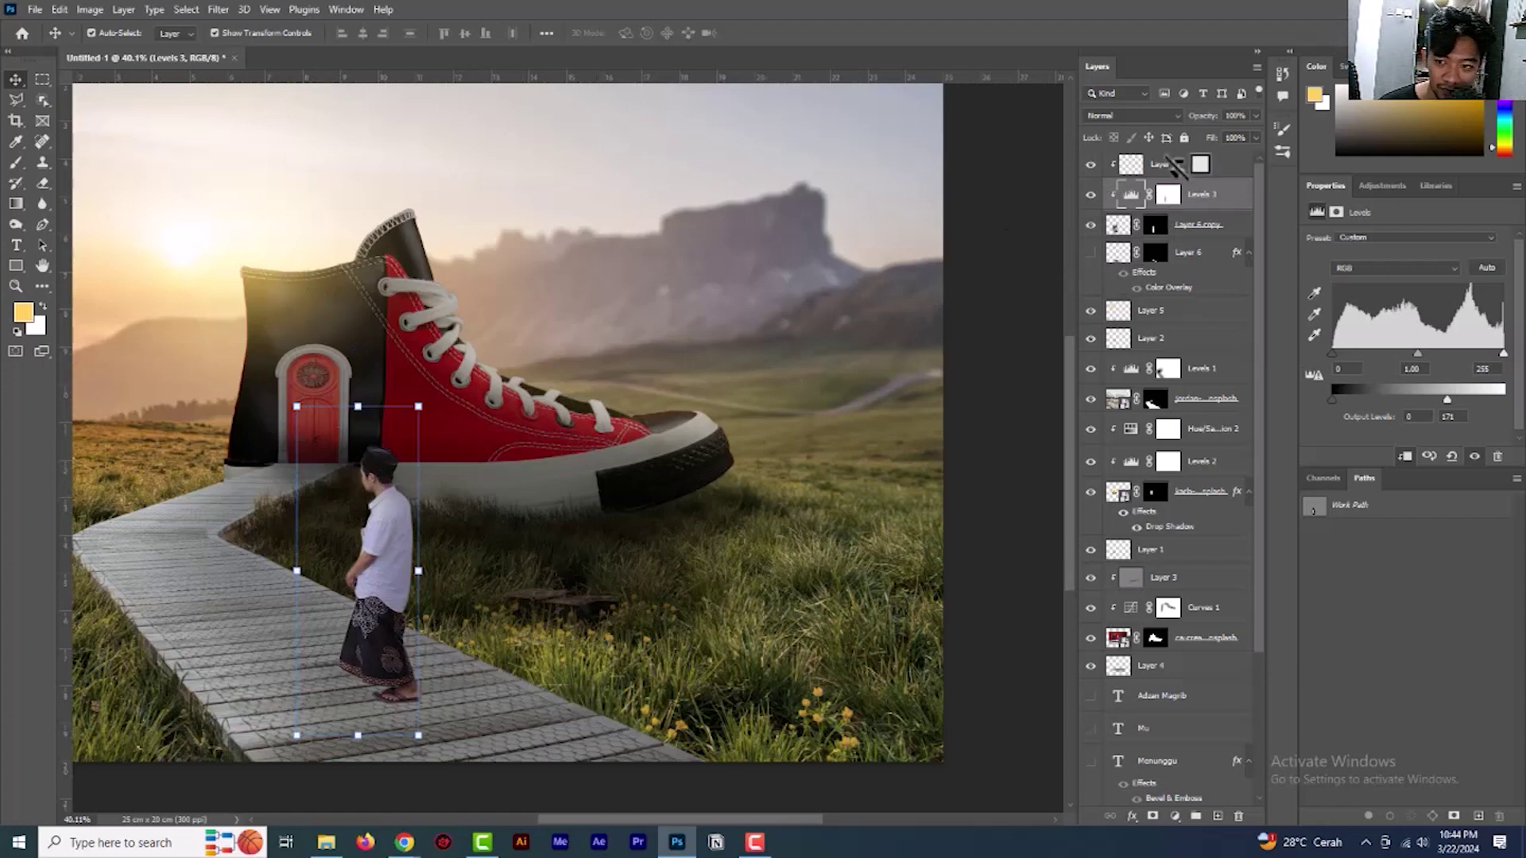
left_click(1134, 169)
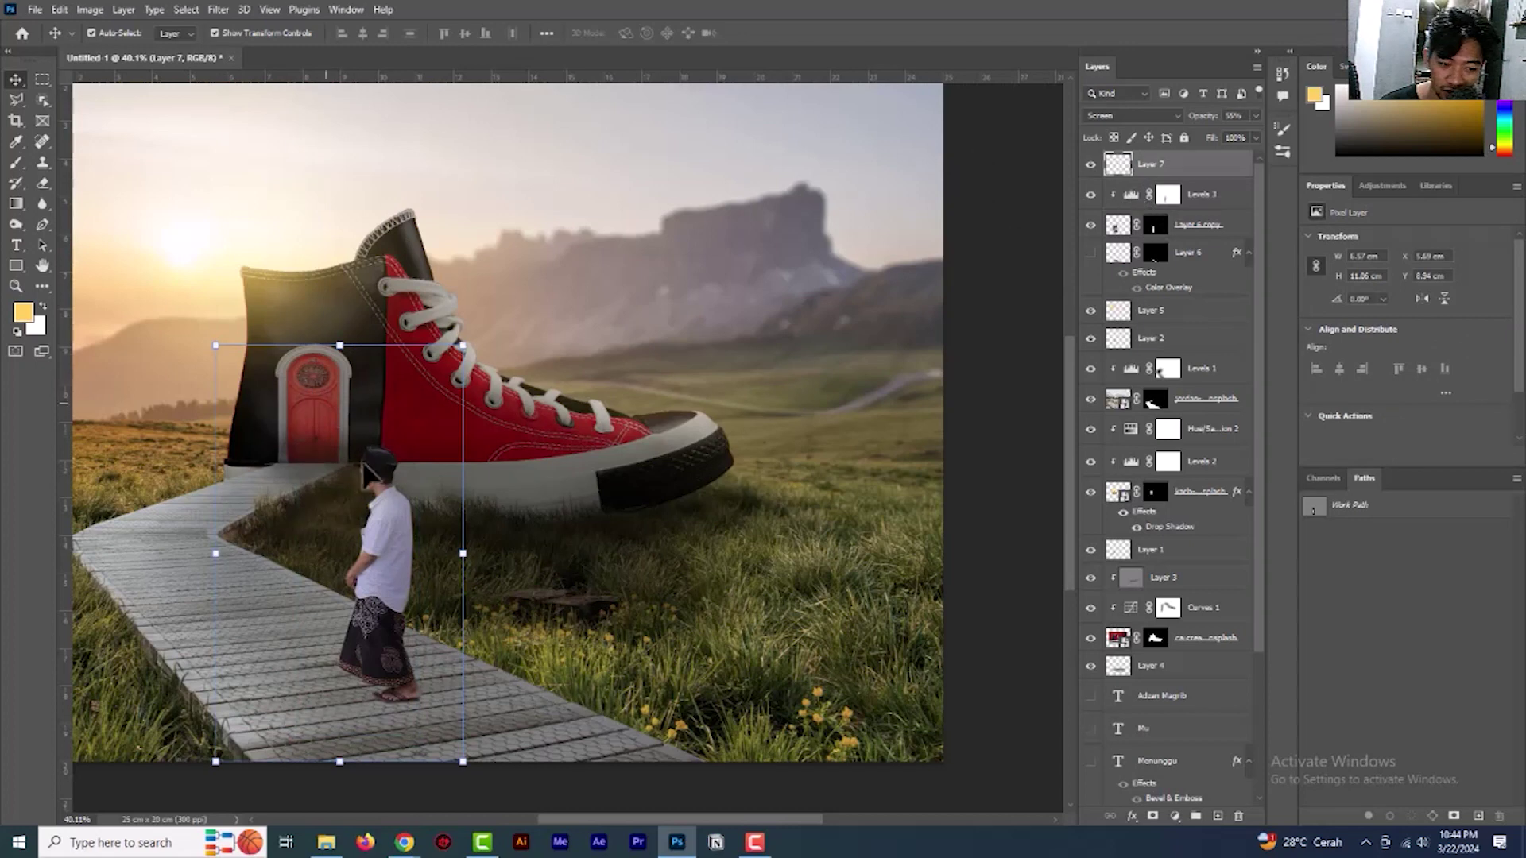
left_click_drag(1149, 167, 421, 459)
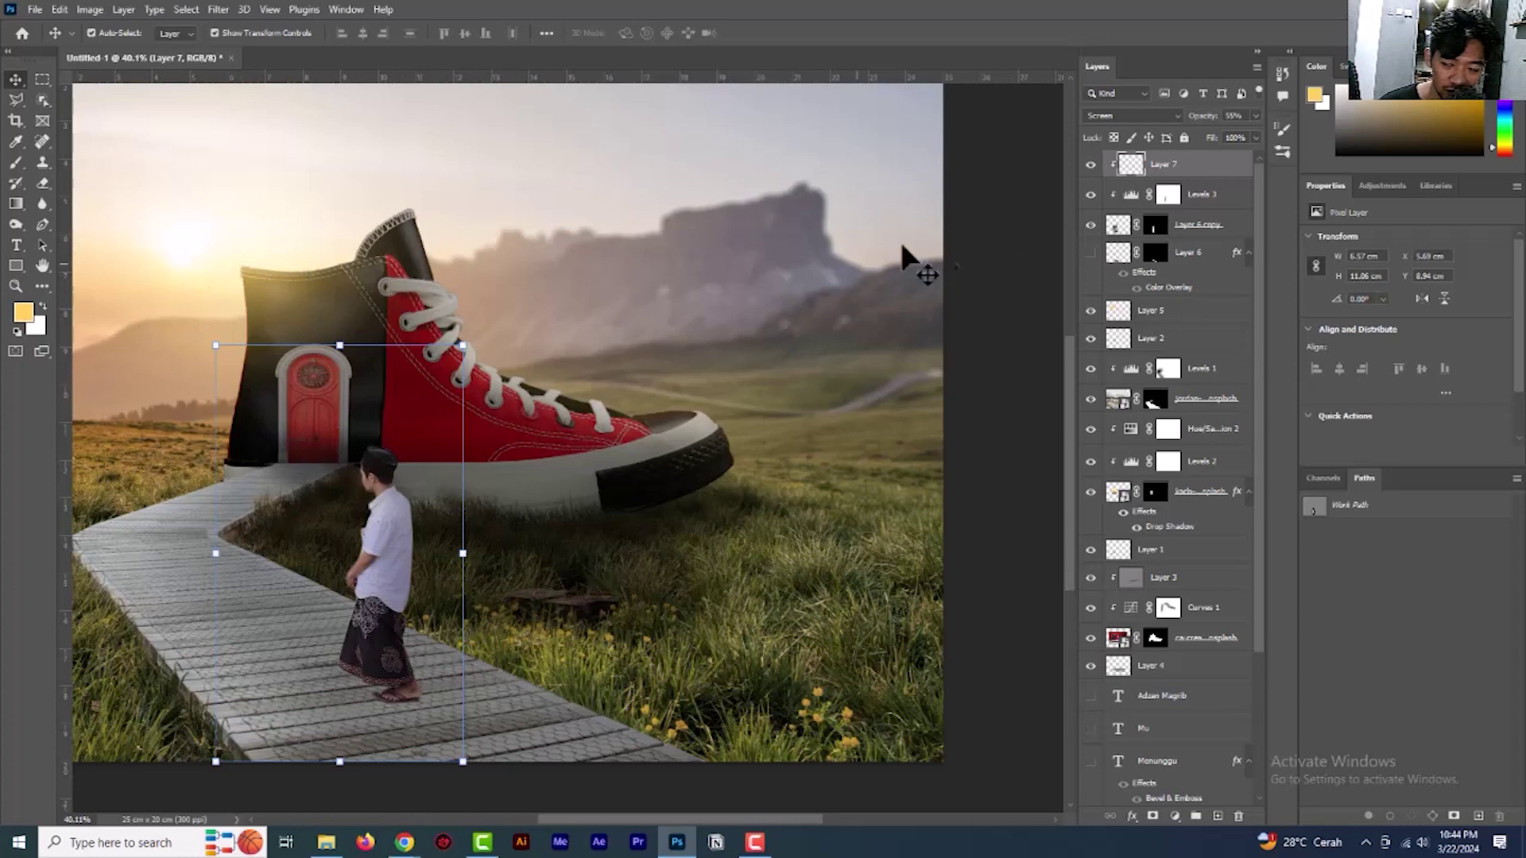
Delete the hidden Layer 6 shadow layer
left_click(1189, 255)
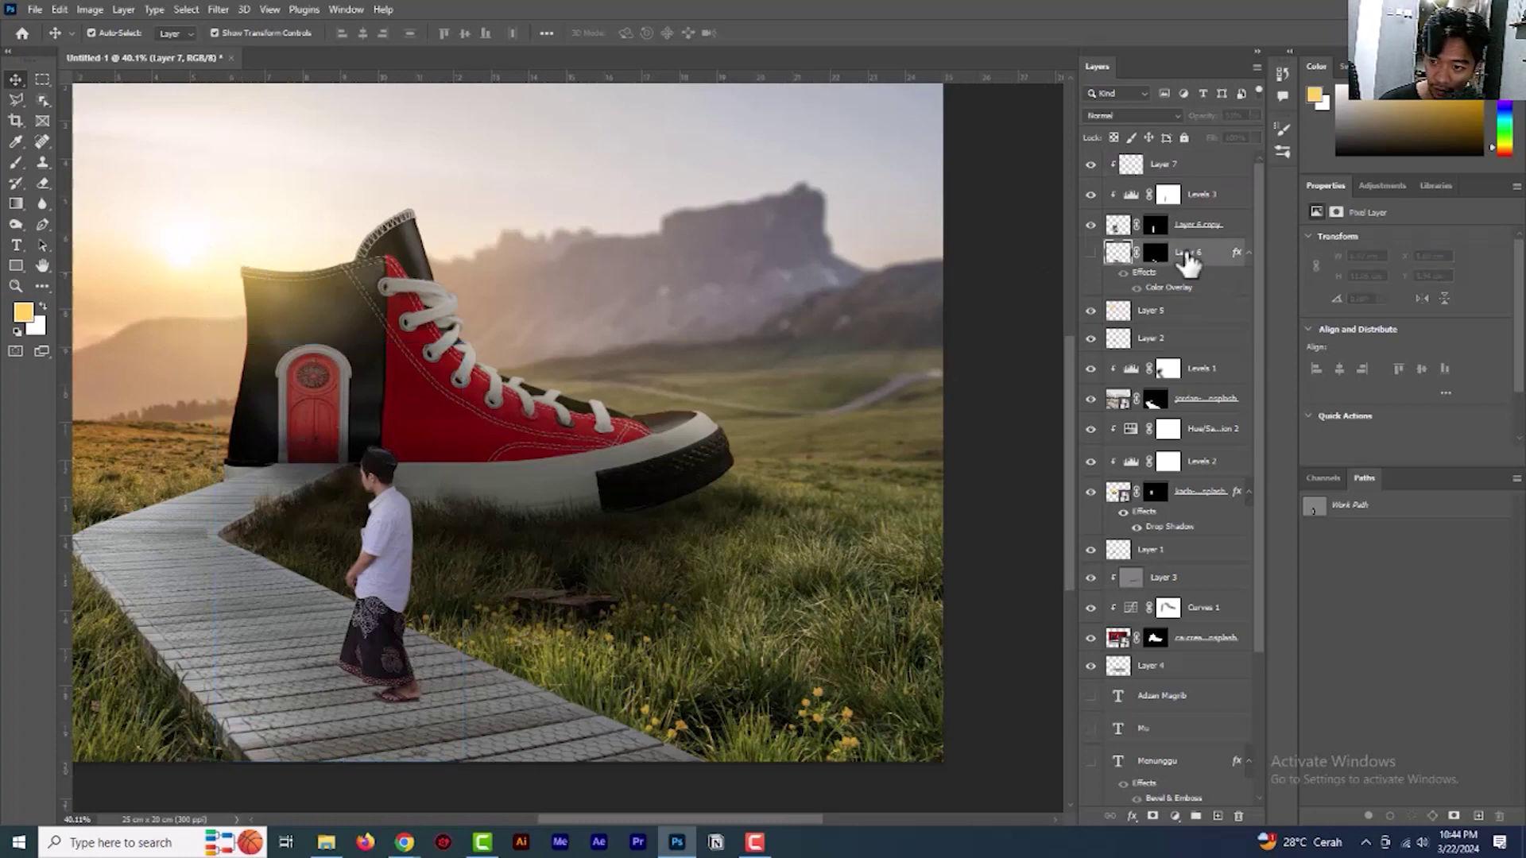
key("Delete")
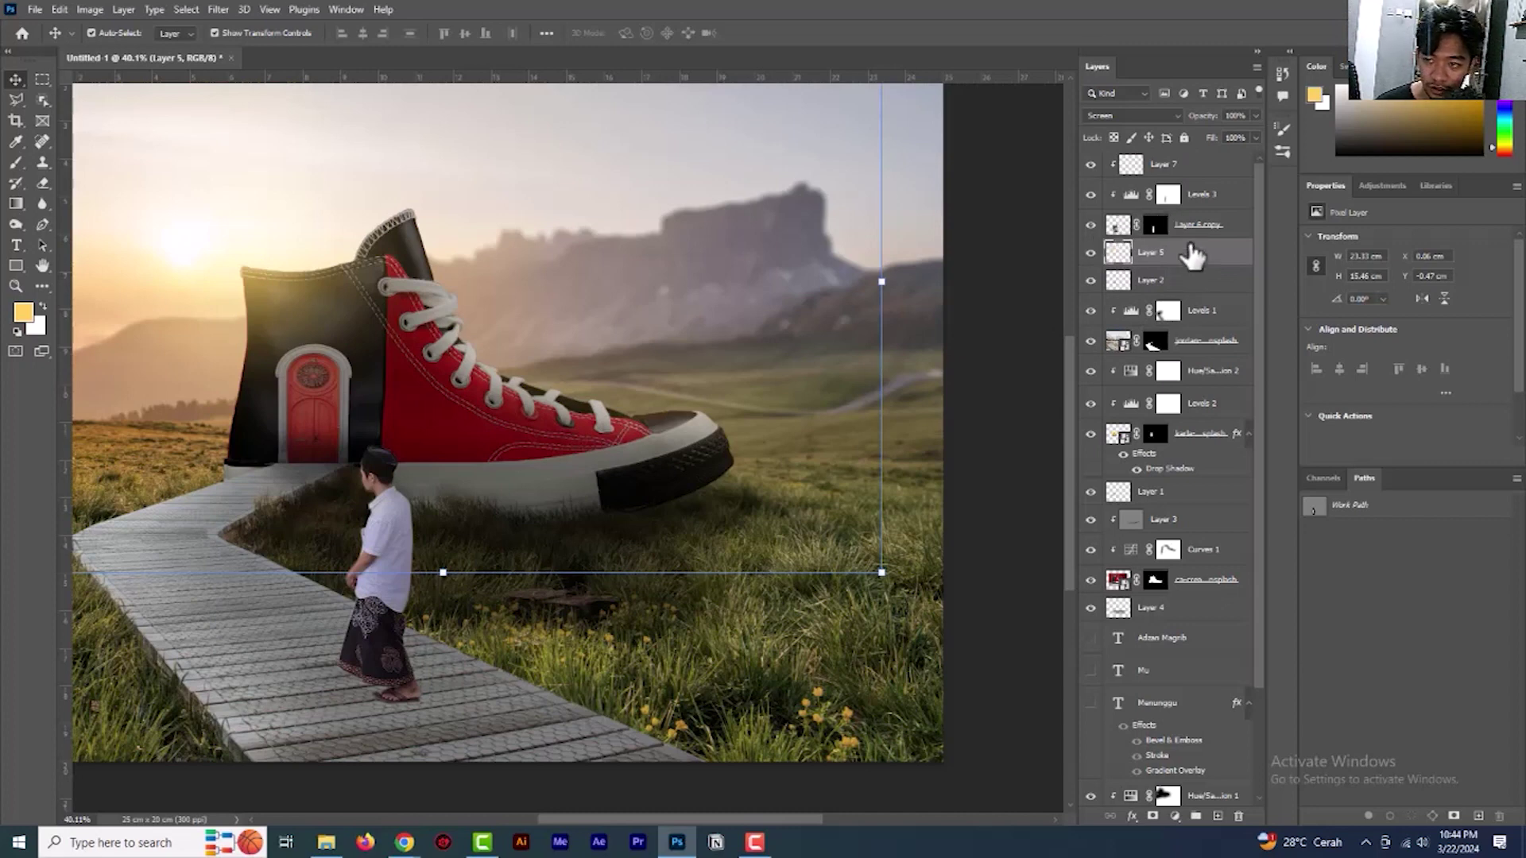
Disable the layer mask on the man's Layer 6 copy and undo that change
left_click(1194, 231)
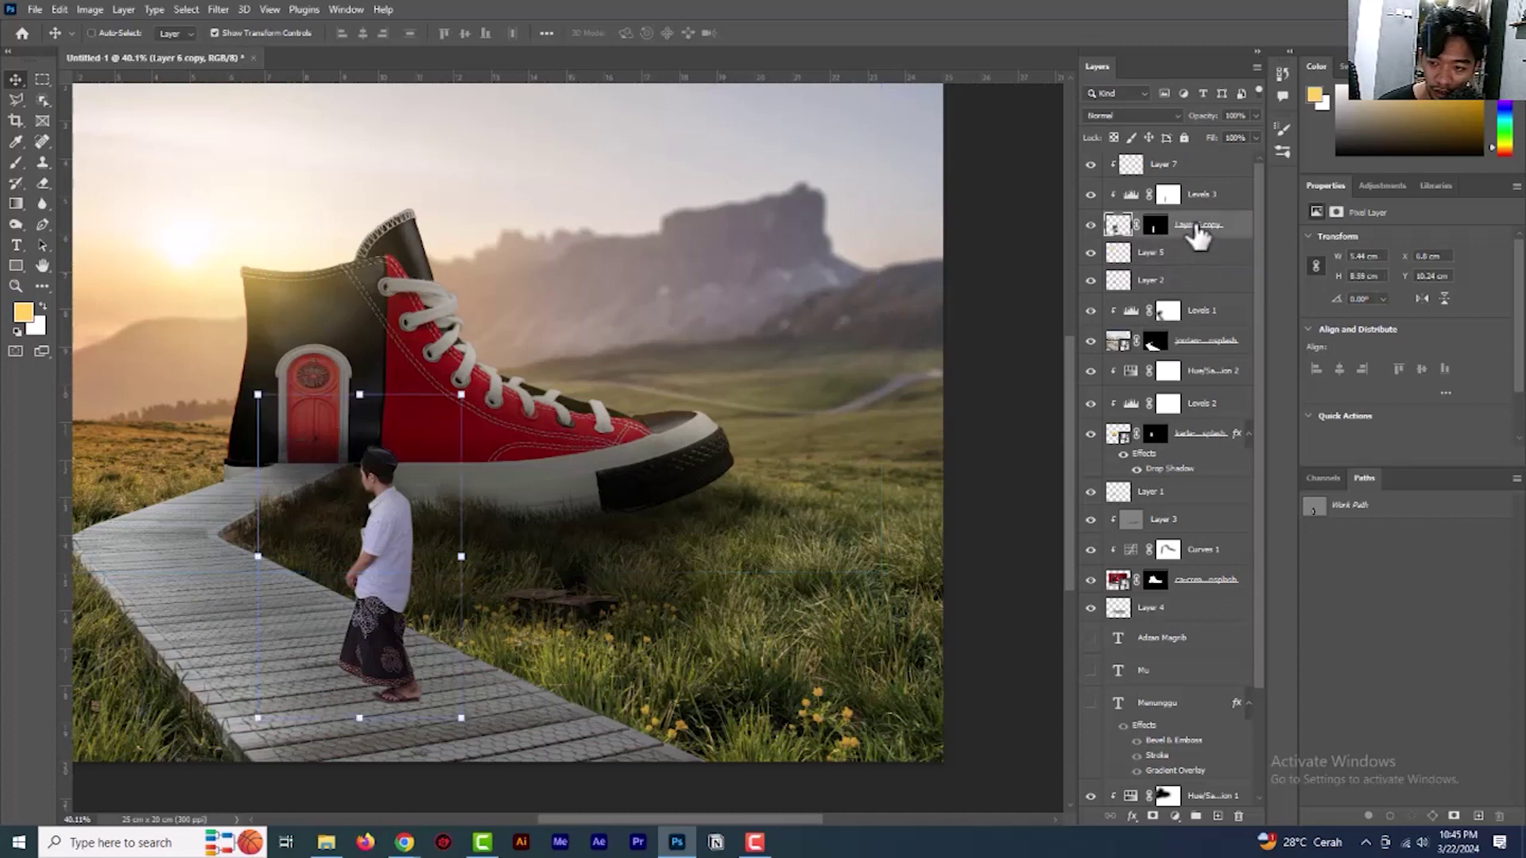
right_click(1197, 238)
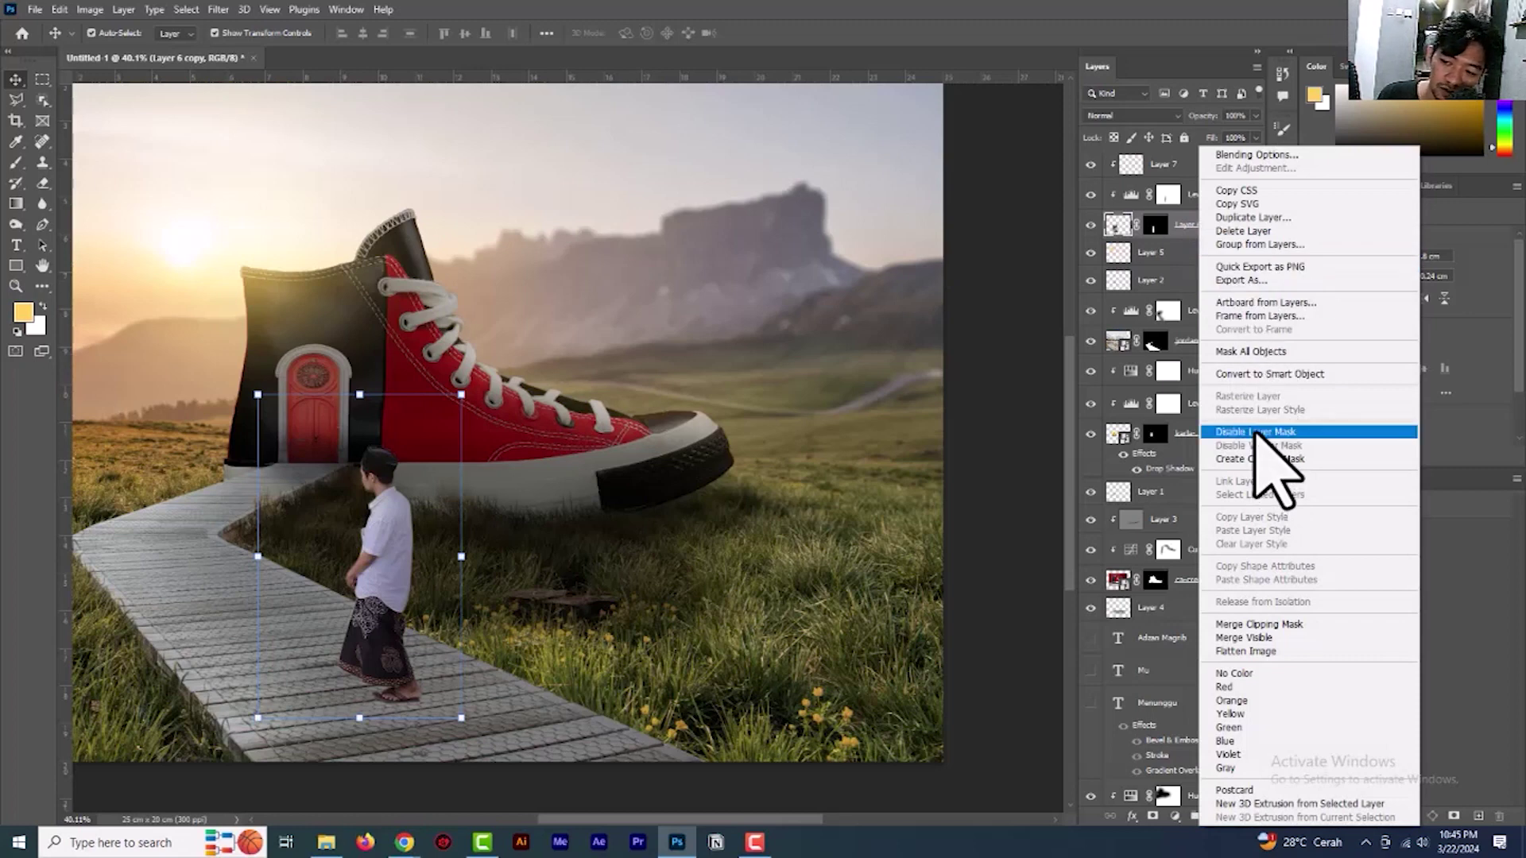
left_click(1256, 433)
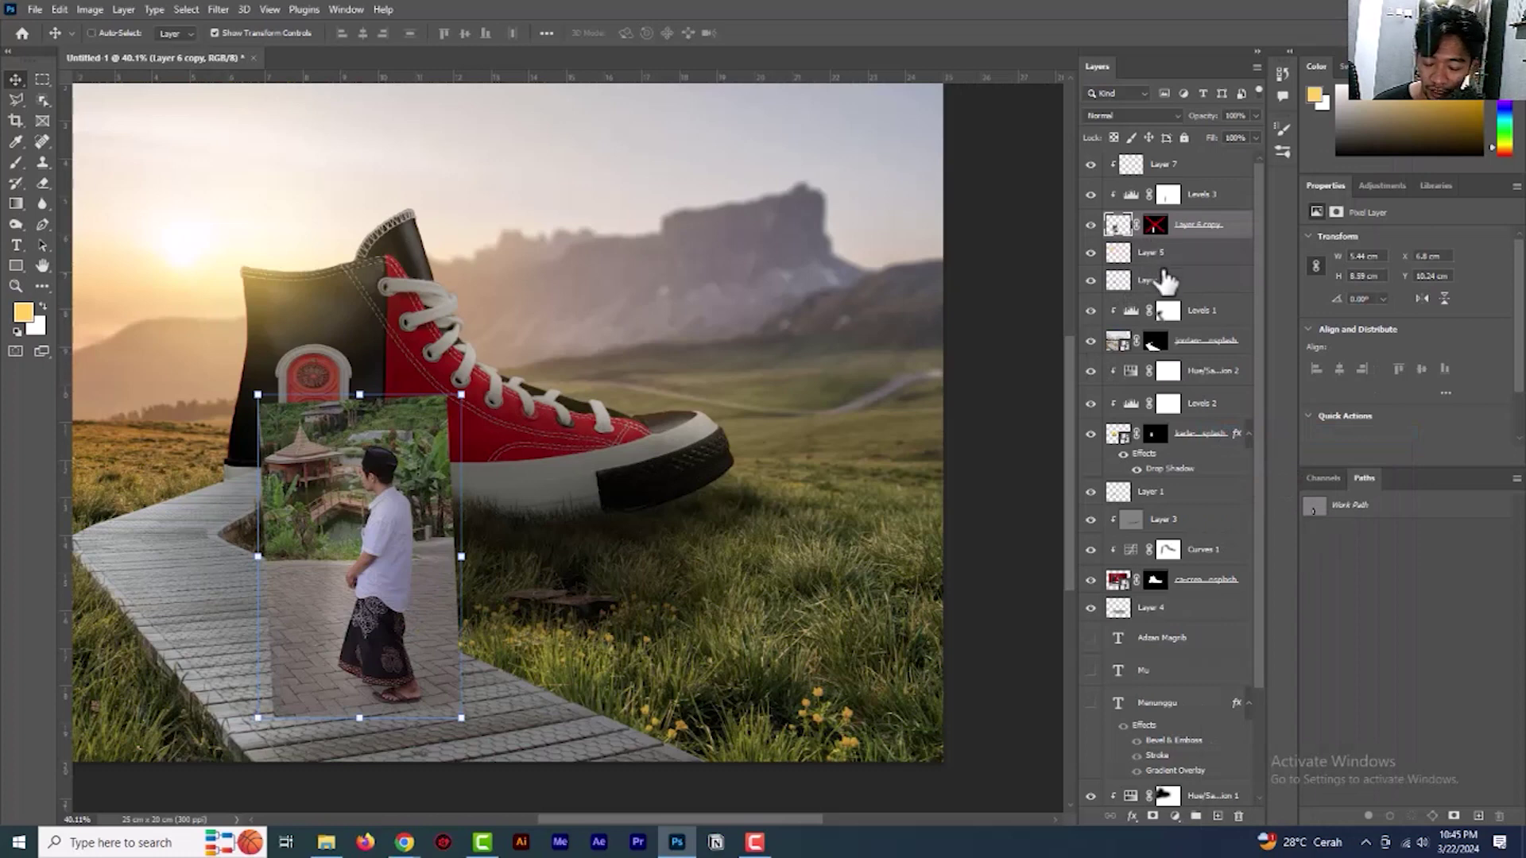
key("ctrl+z")
right_click(1192, 236)
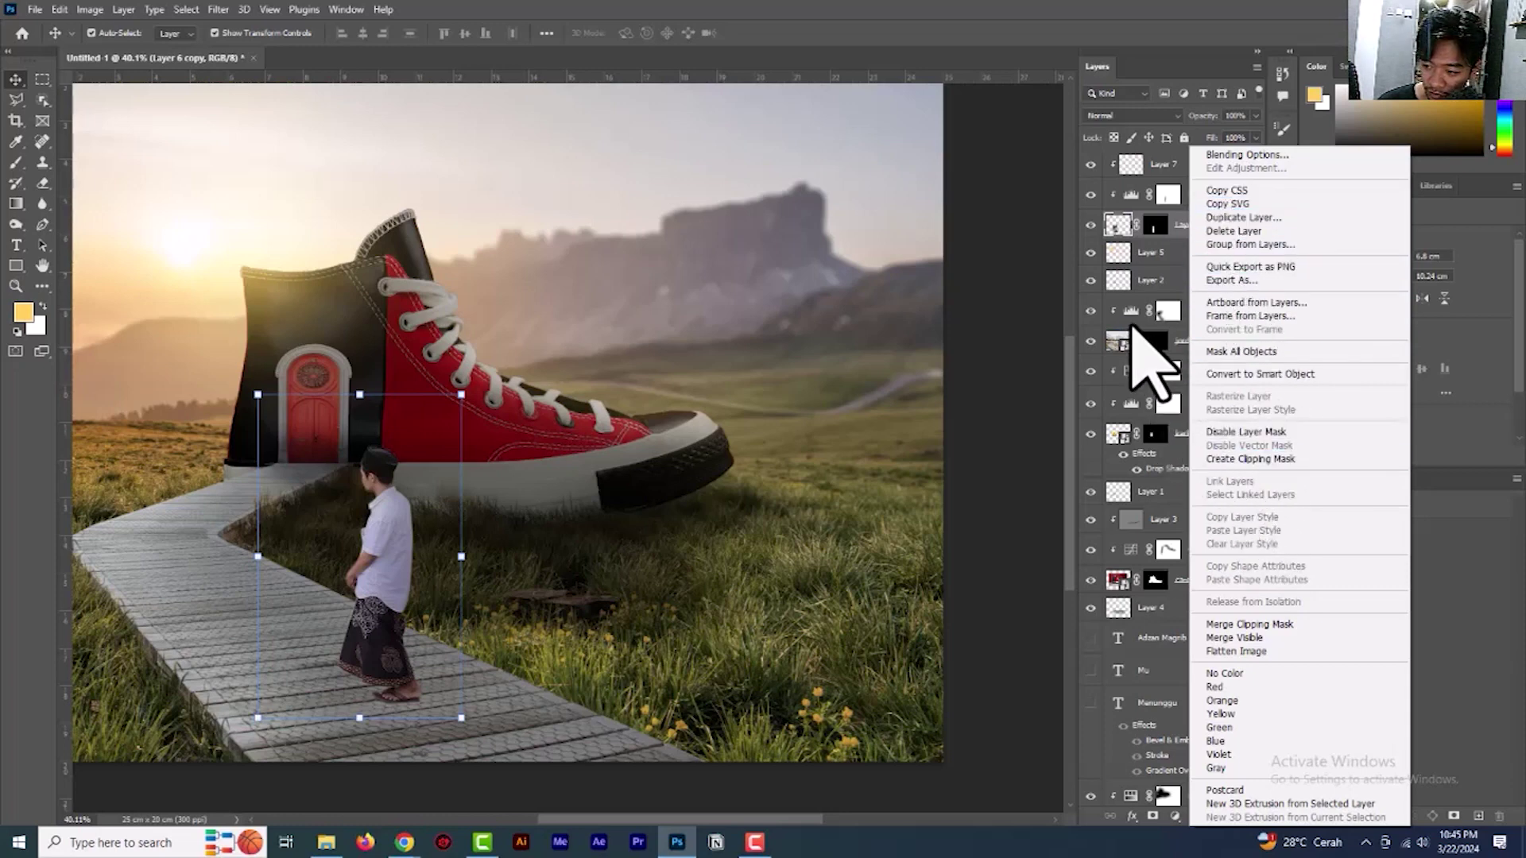
right_click(1117, 238)
right_click(1113, 232)
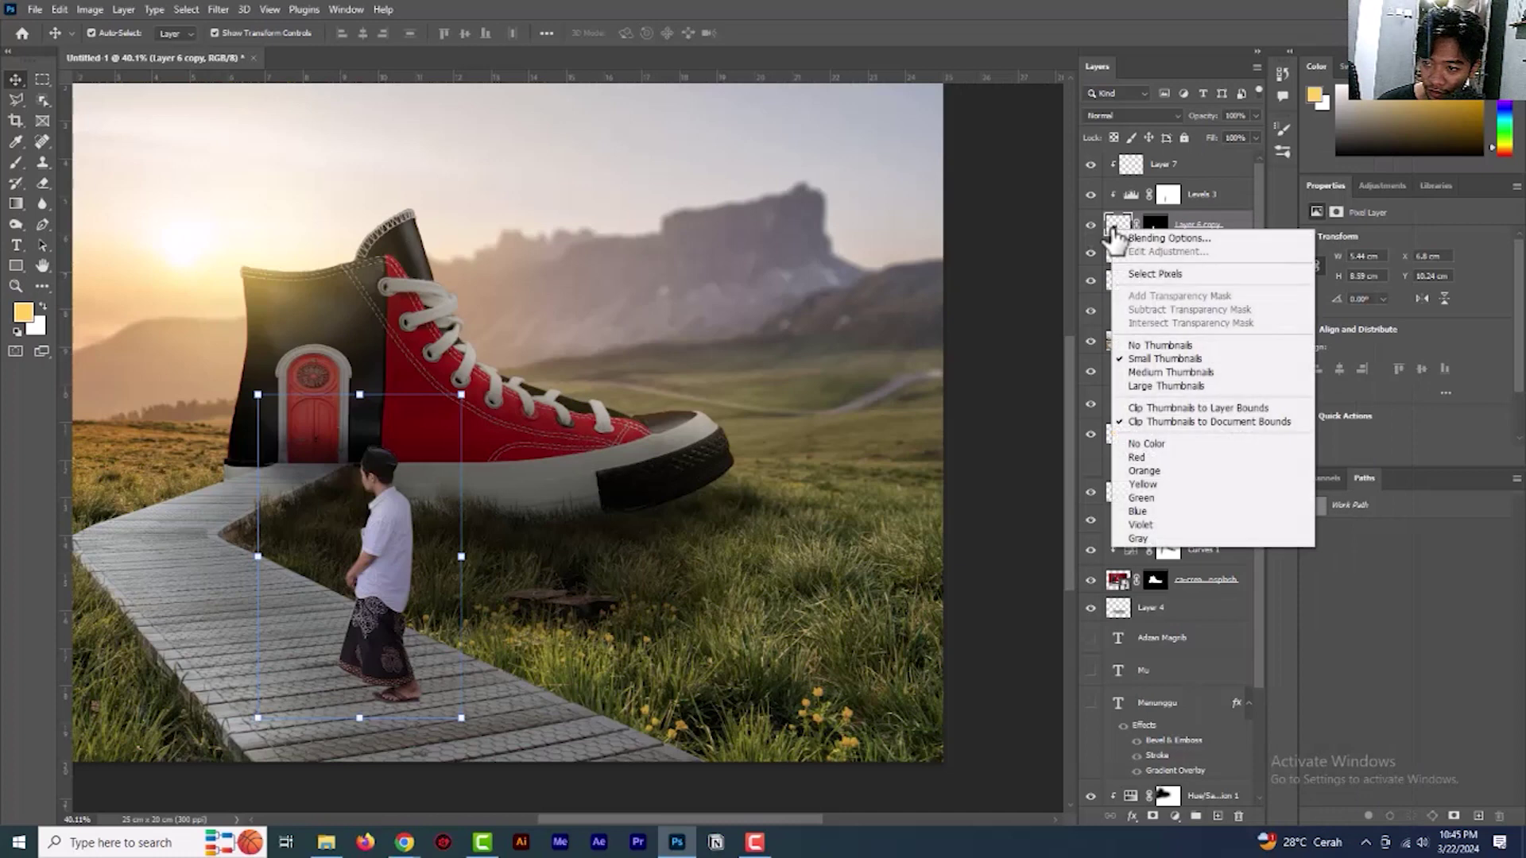
left_click(1216, 565)
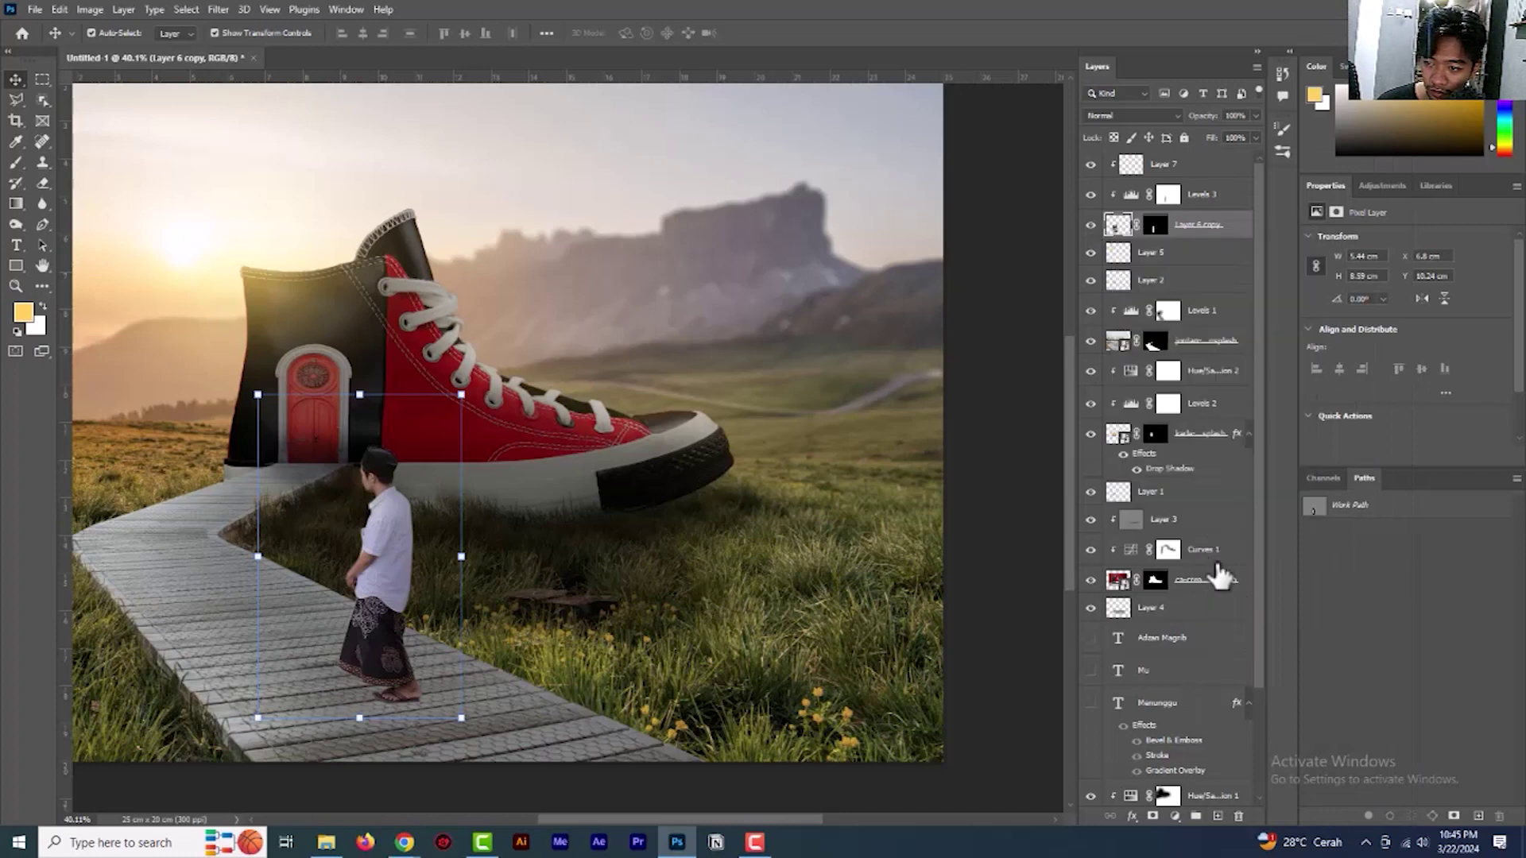
Duplicate the man's Layer 6 copy as Layer 6 copy 2 and select the lower Layer 6 copy
right_click(1242, 227)
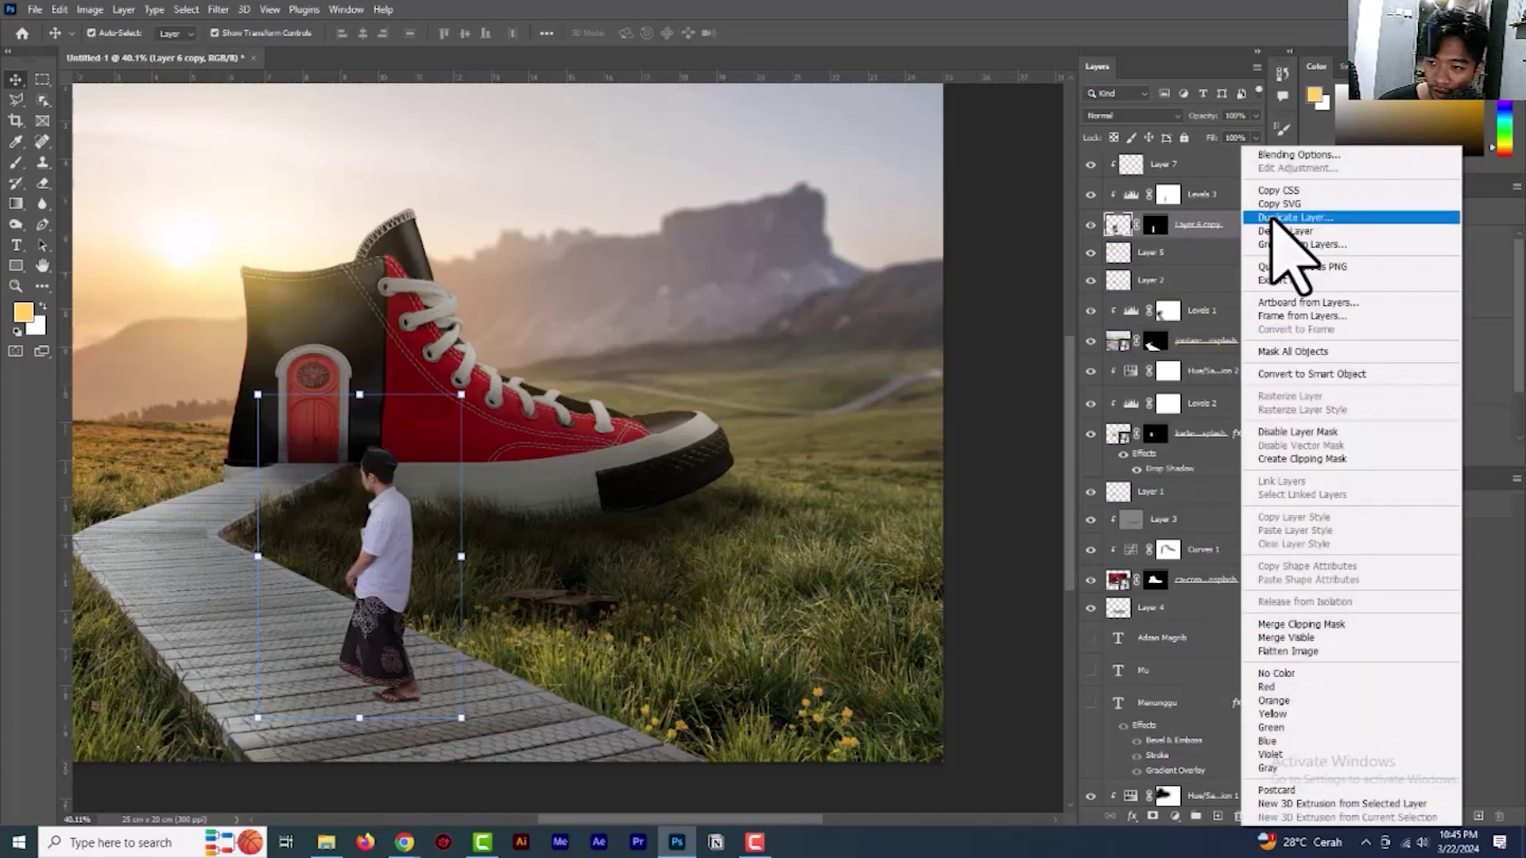
left_click(1272, 220)
left_click(894, 232)
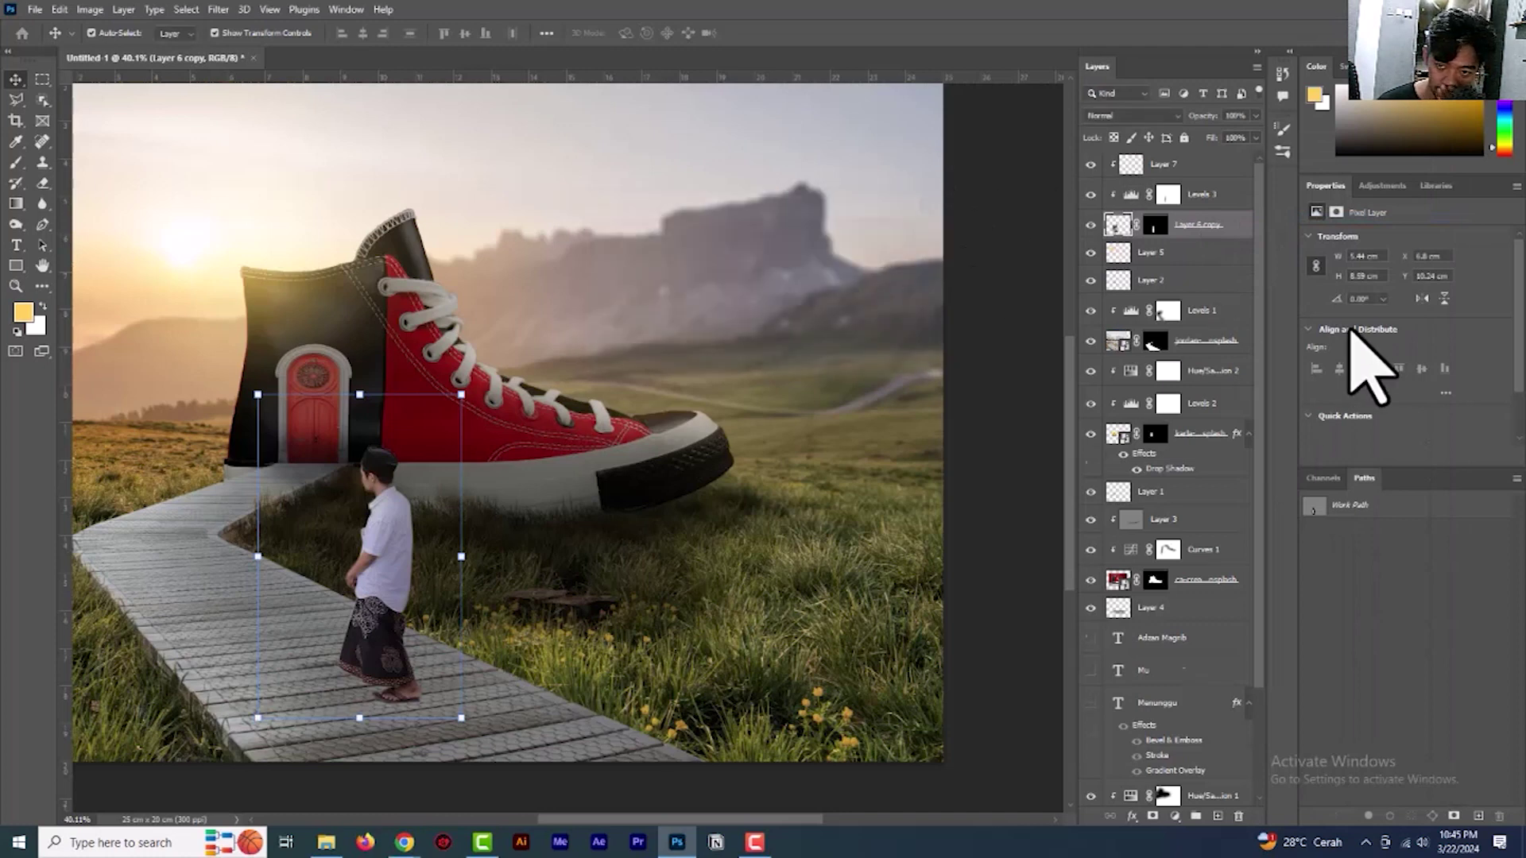
left_click(1197, 258)
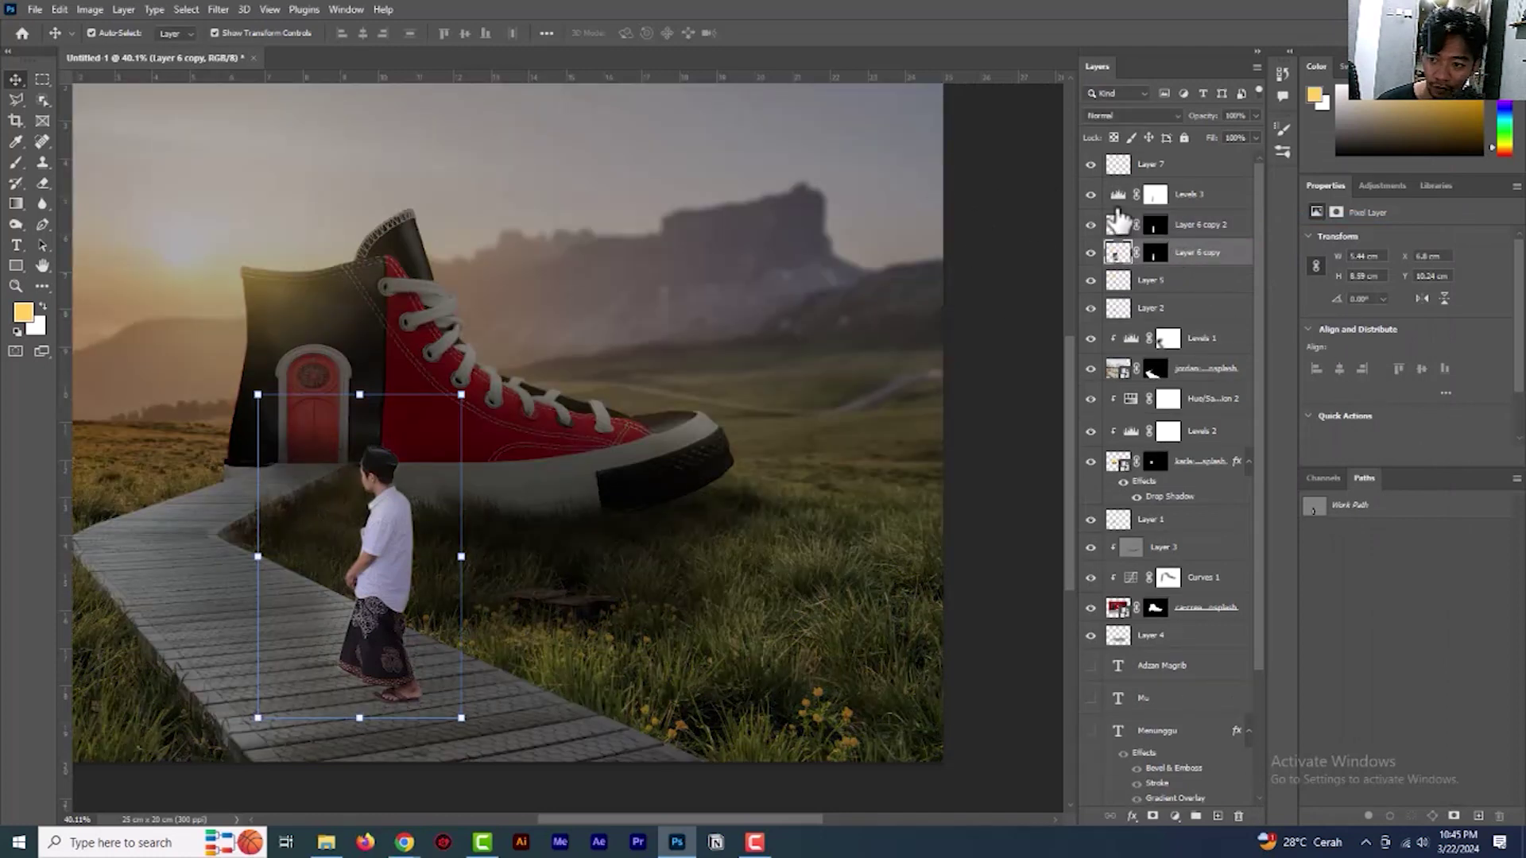
Clip Levels 3 and Layer 7 to the man's upper layer, Layer 6 copy 2
left_click_drag(1185, 222, 1156, 191)
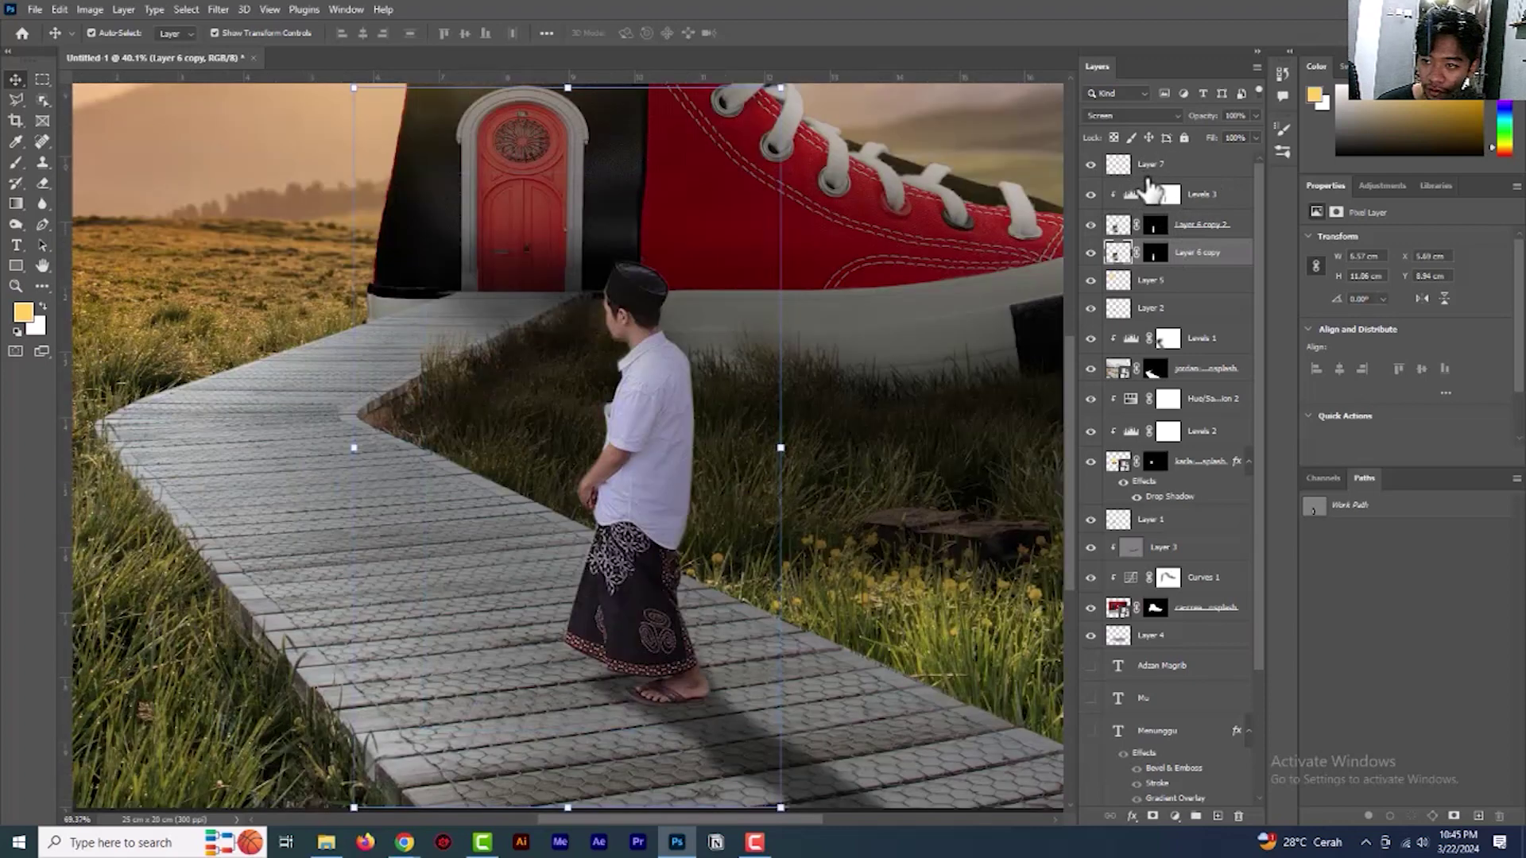
left_click(1148, 179)
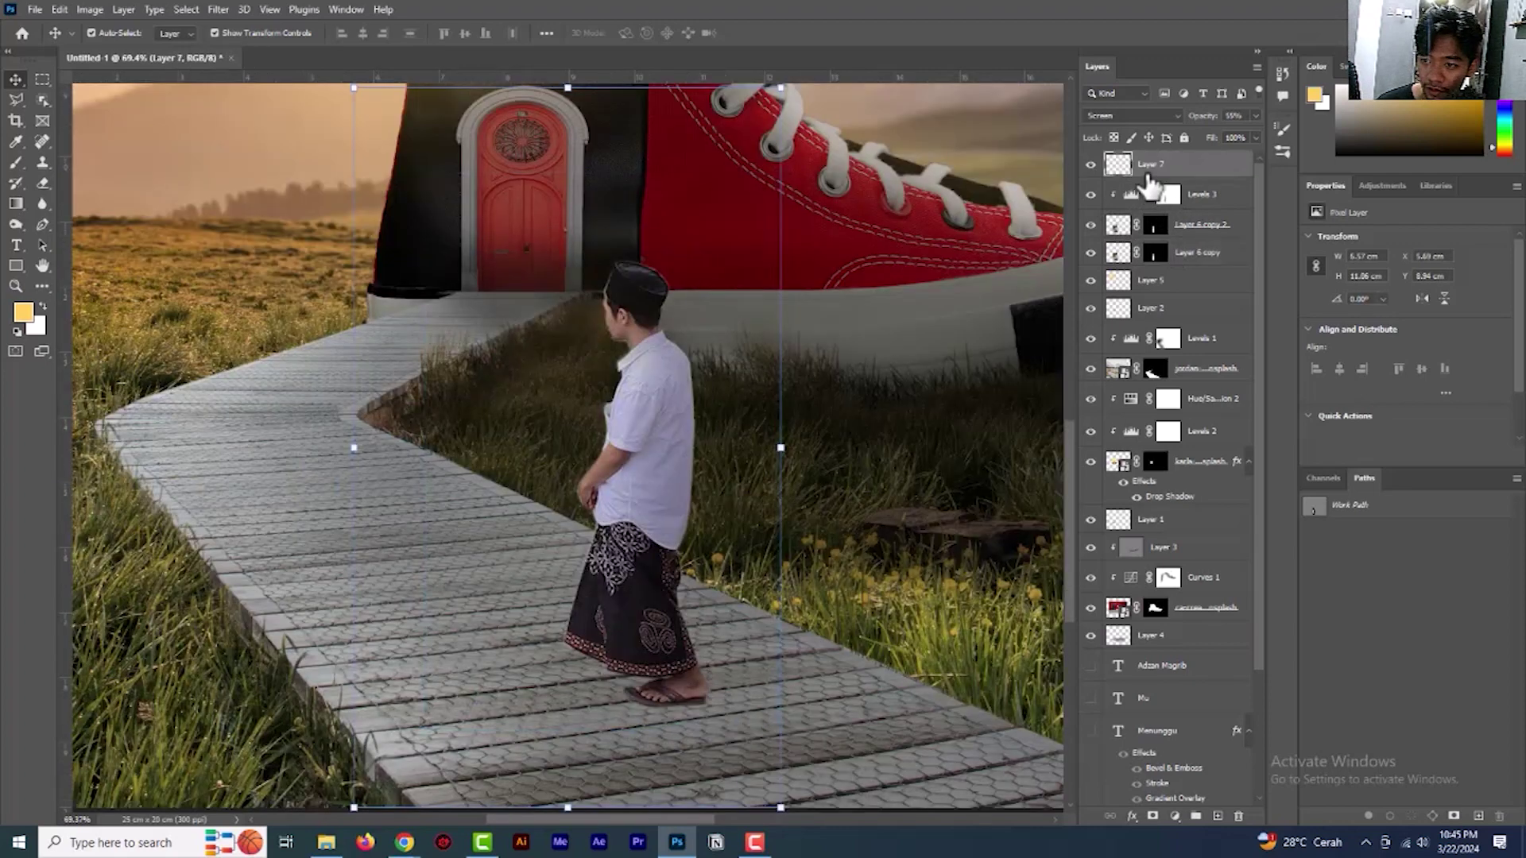
left_click(1145, 175, "alt")
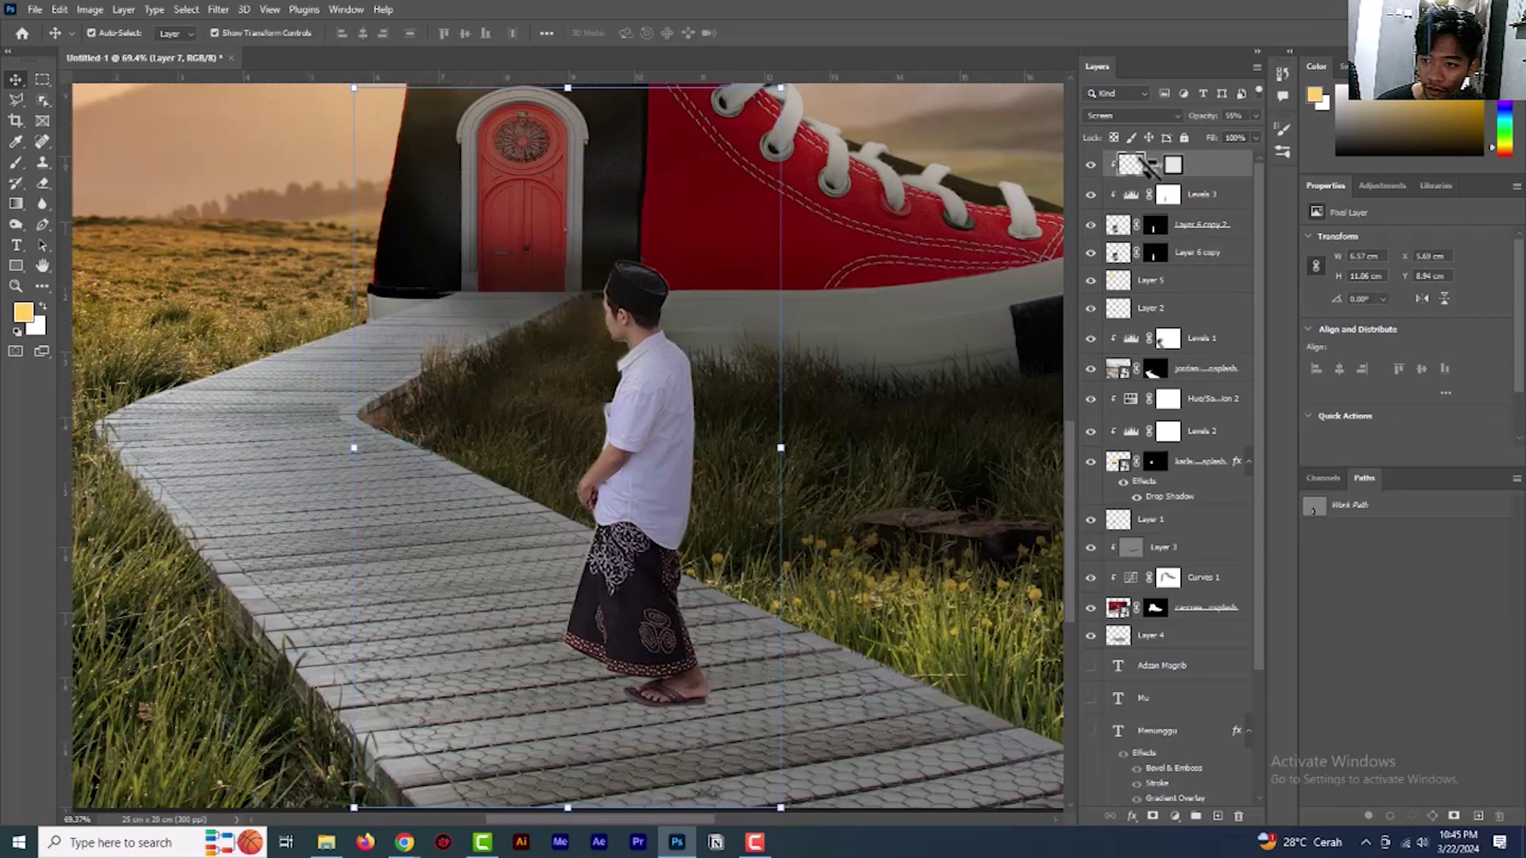
Flip the lower Layer 6 copy vertically and move it down so it starts at the man's feet
left_click(1201, 255)
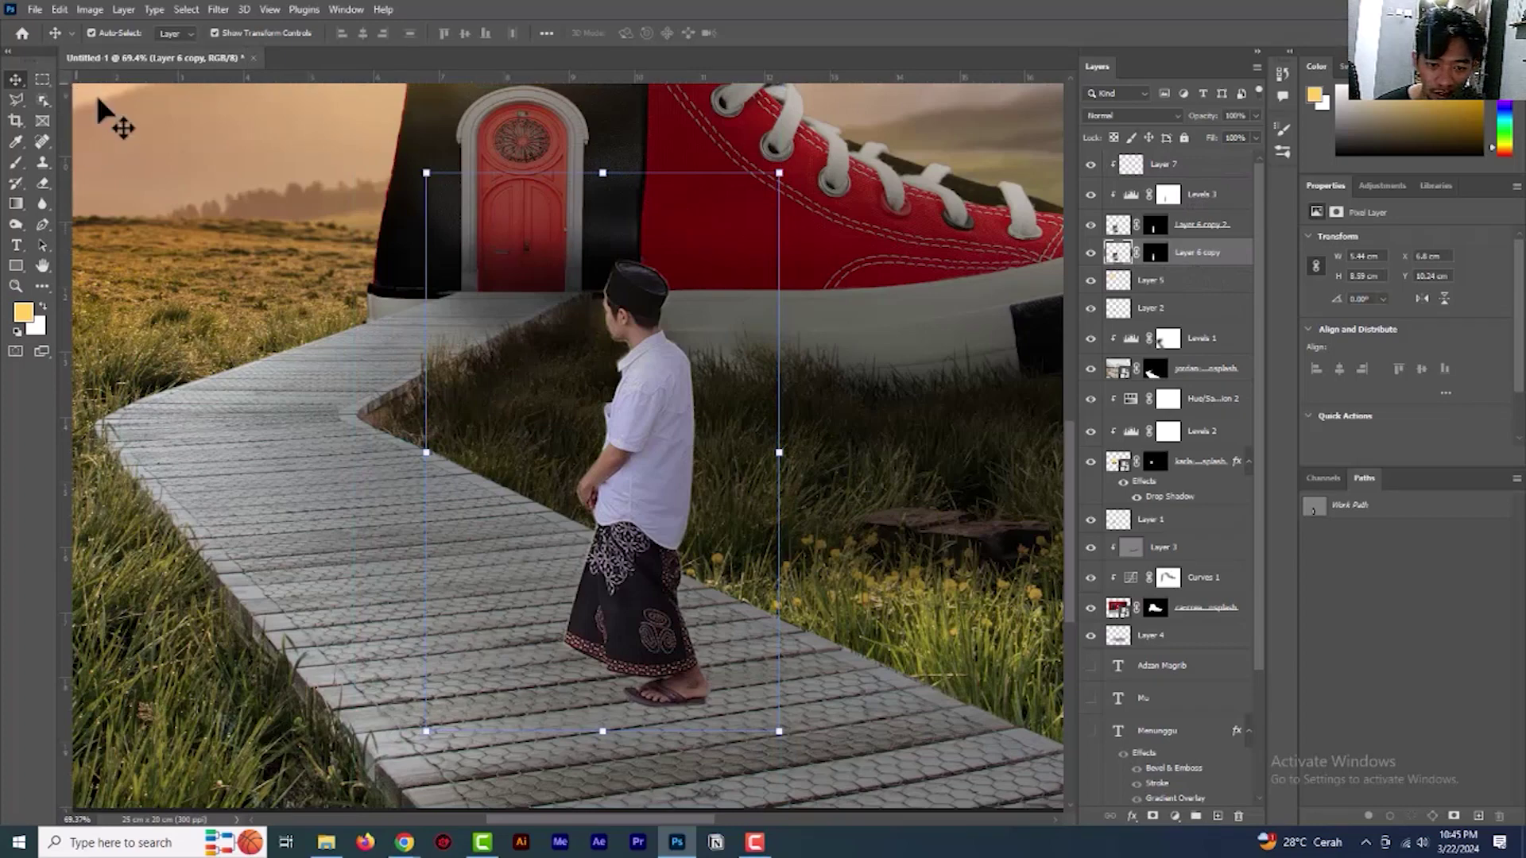
scroll(262, 191, "down", 7)
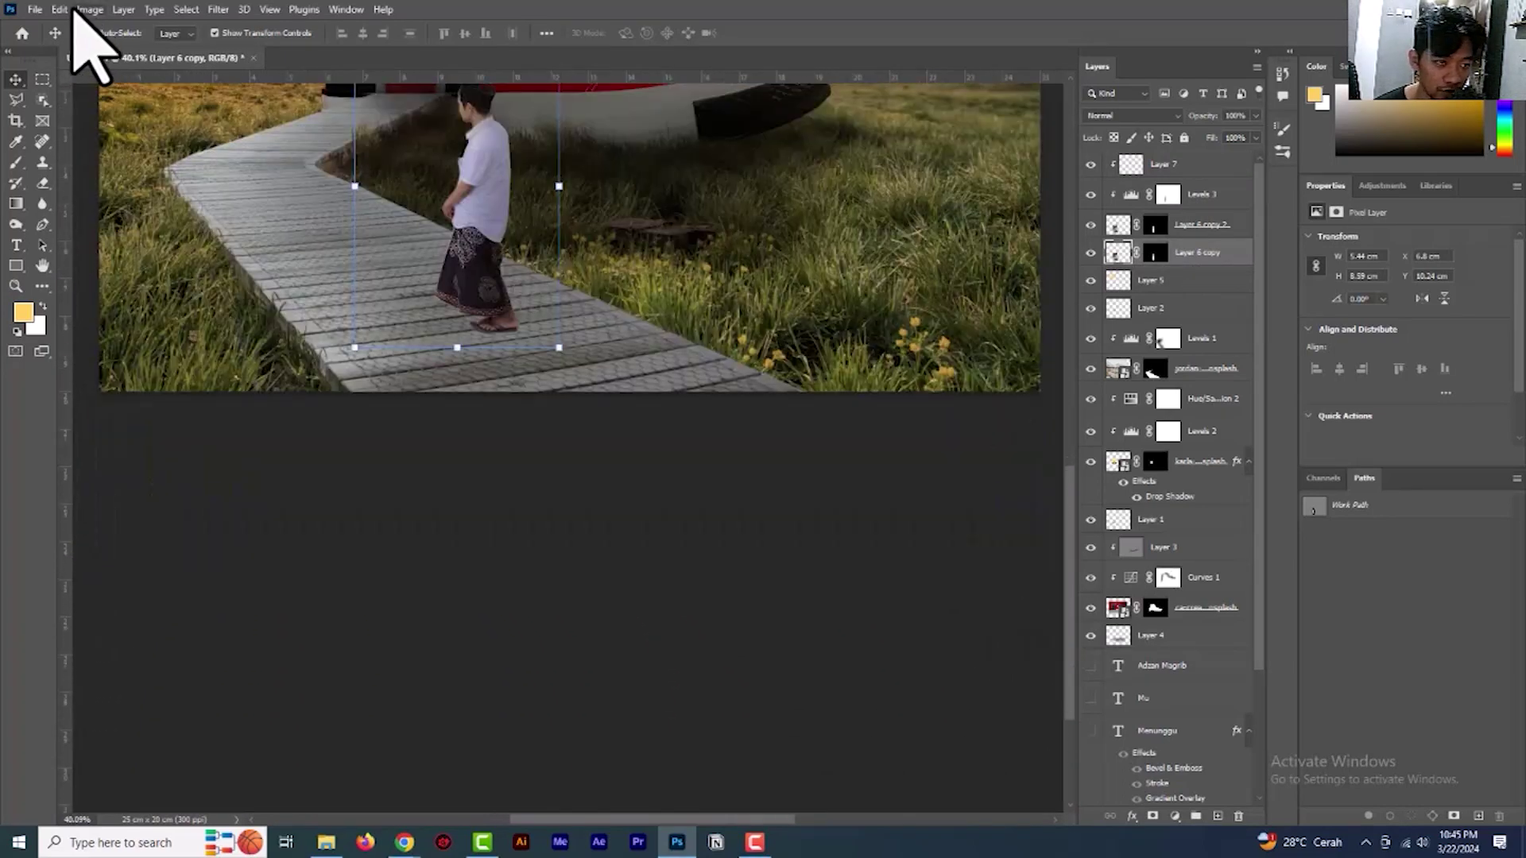
left_click(64, 9)
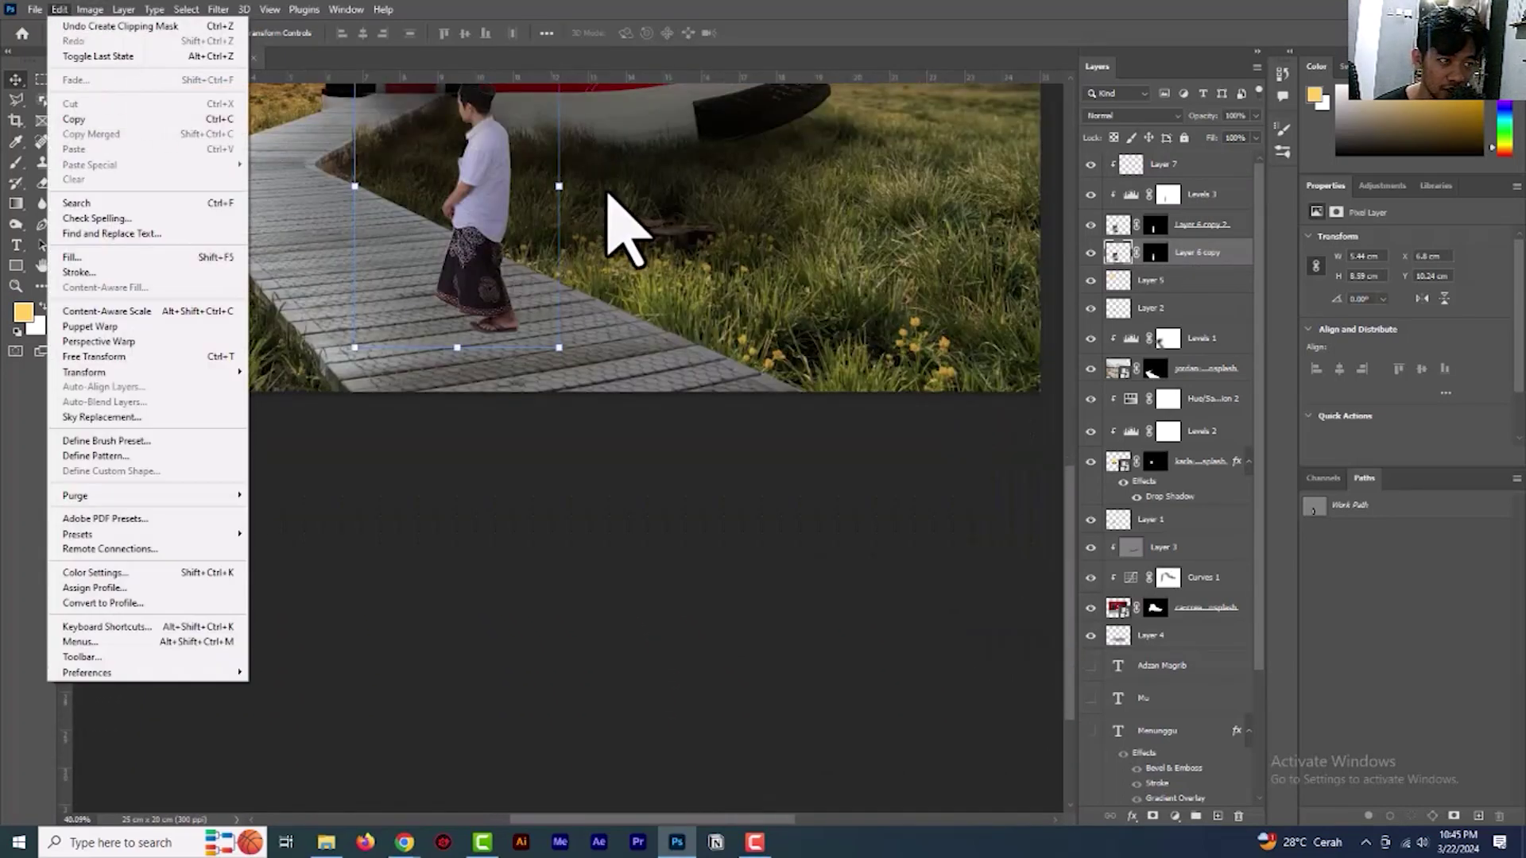
mouse_move(143, 372)
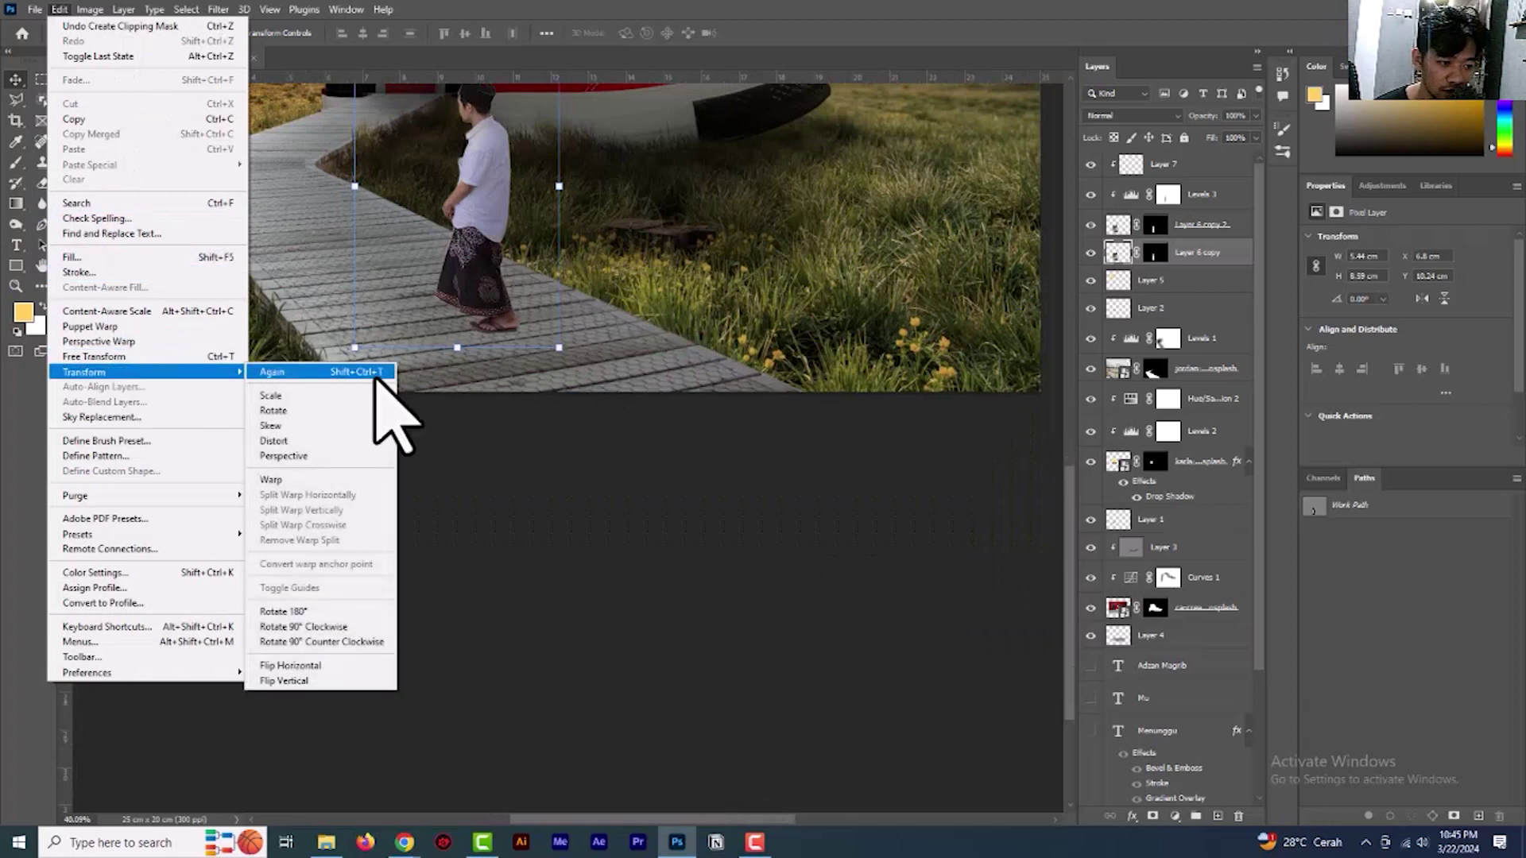
left_click(322, 682)
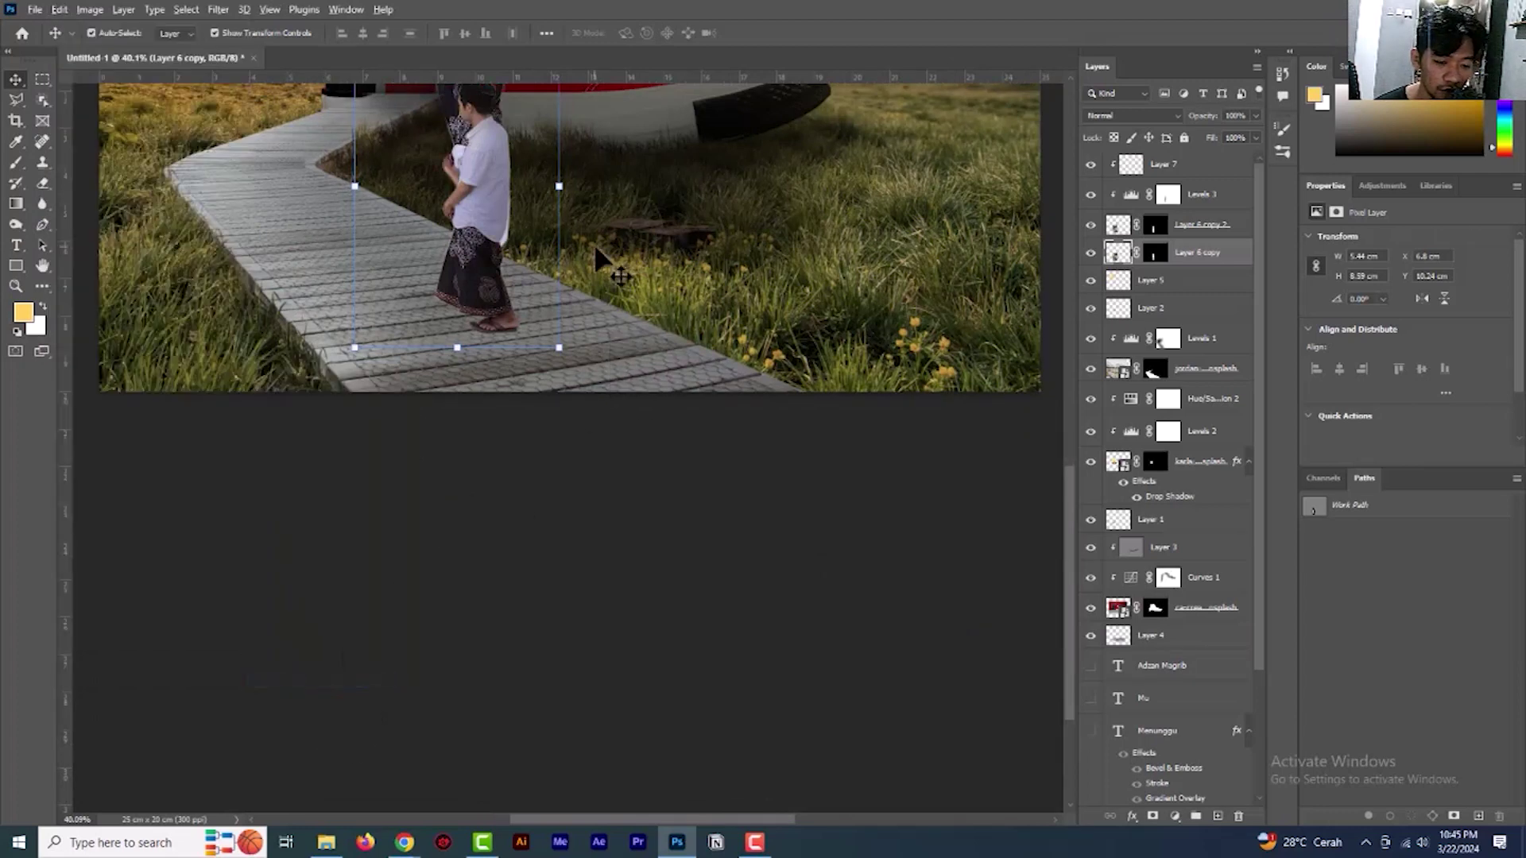
scroll(576, 174, "down", 3)
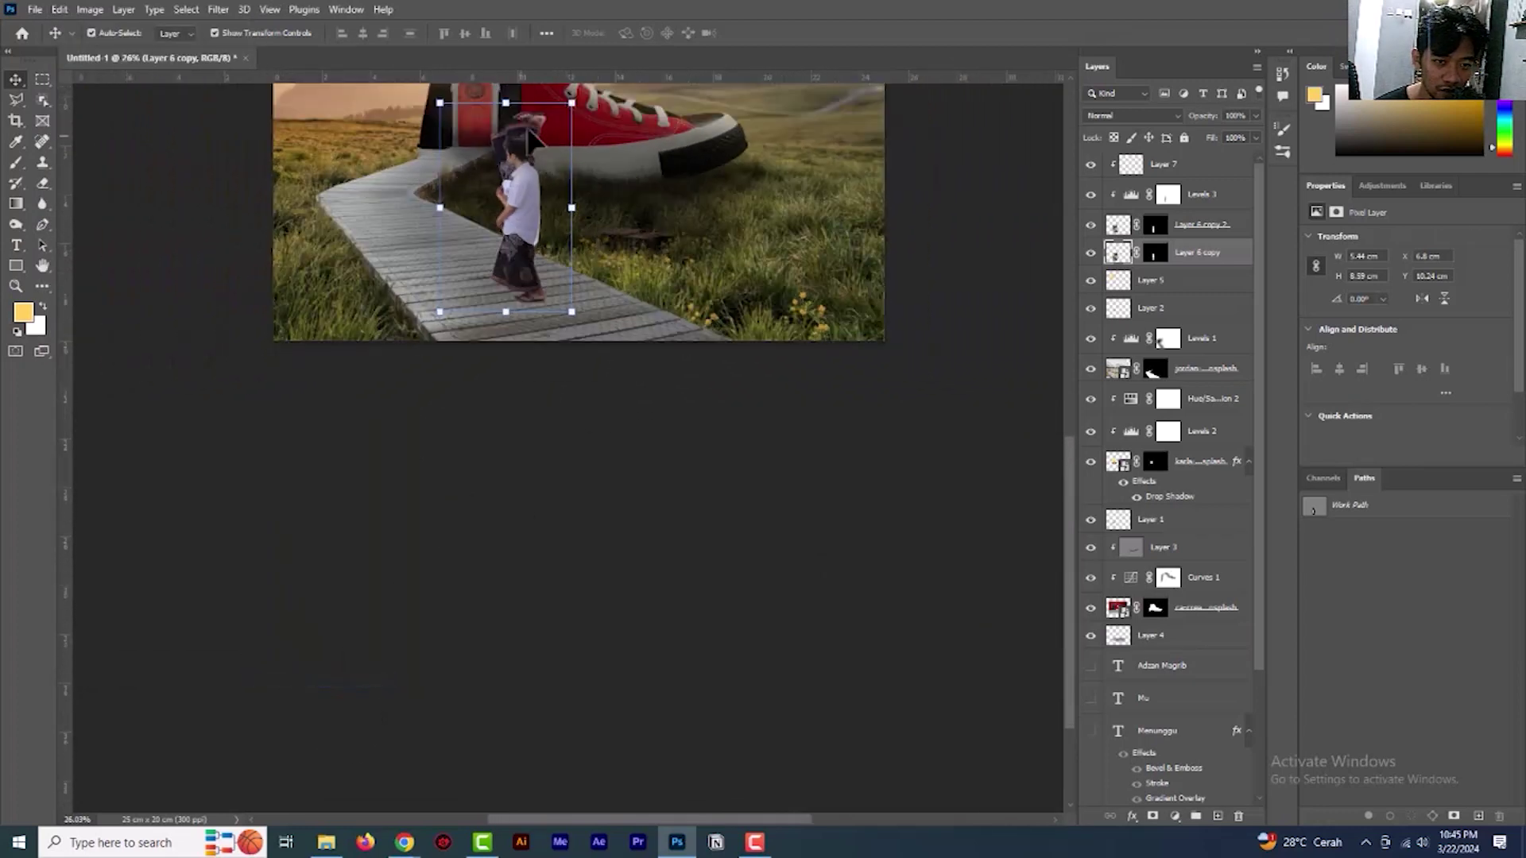
left_click_drag(537, 127, 545, 310)
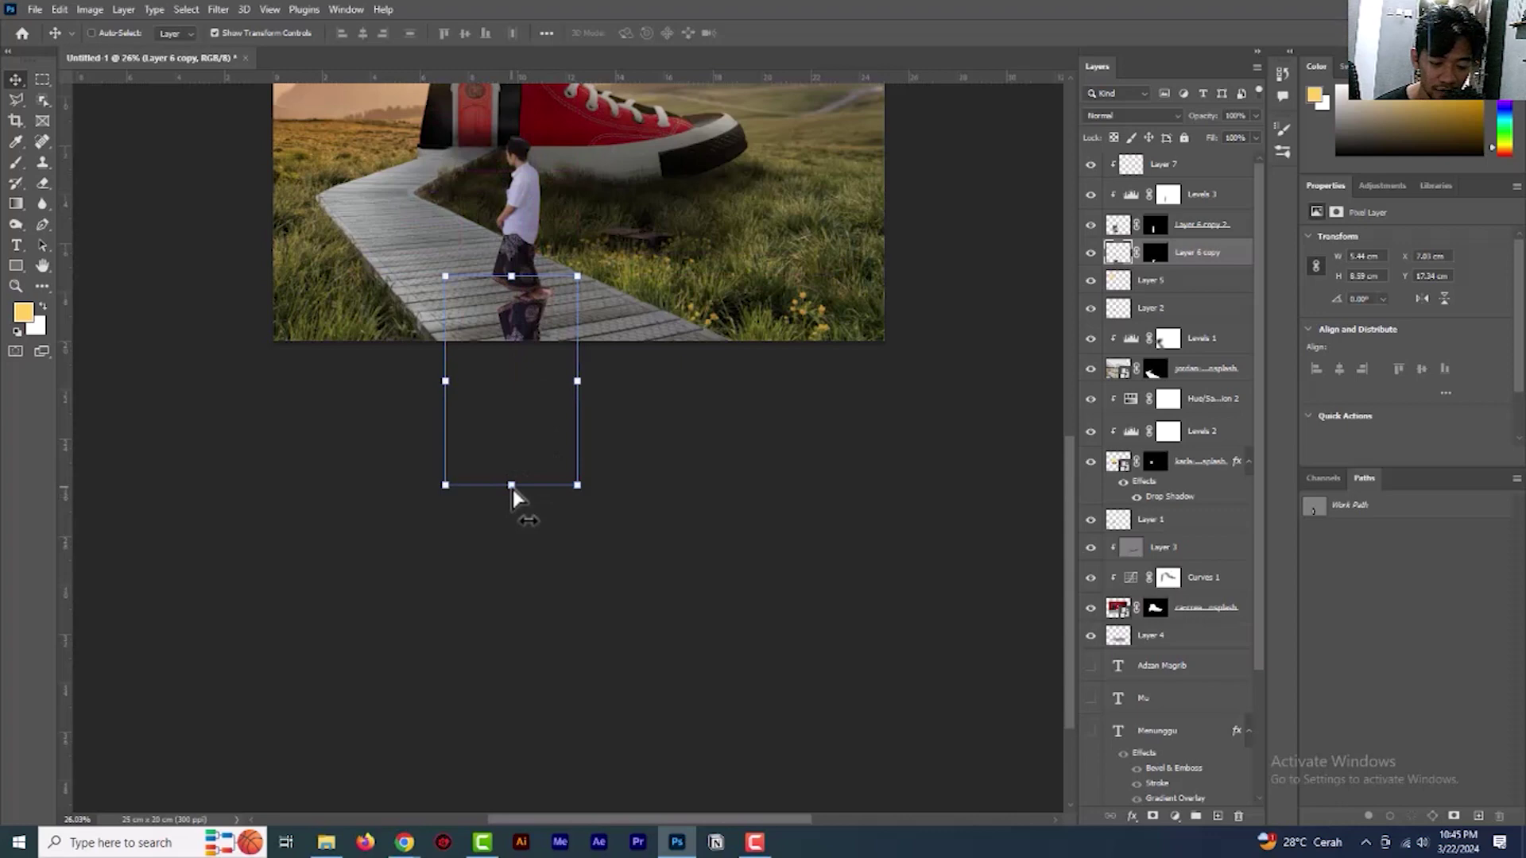
Squash the flipped copy to about 50% height and skew it about 48° along the boardwalk, nudging it under his feet
left_click_drag(513, 492, 631, 384)
scroll(633, 391, "up", 3)
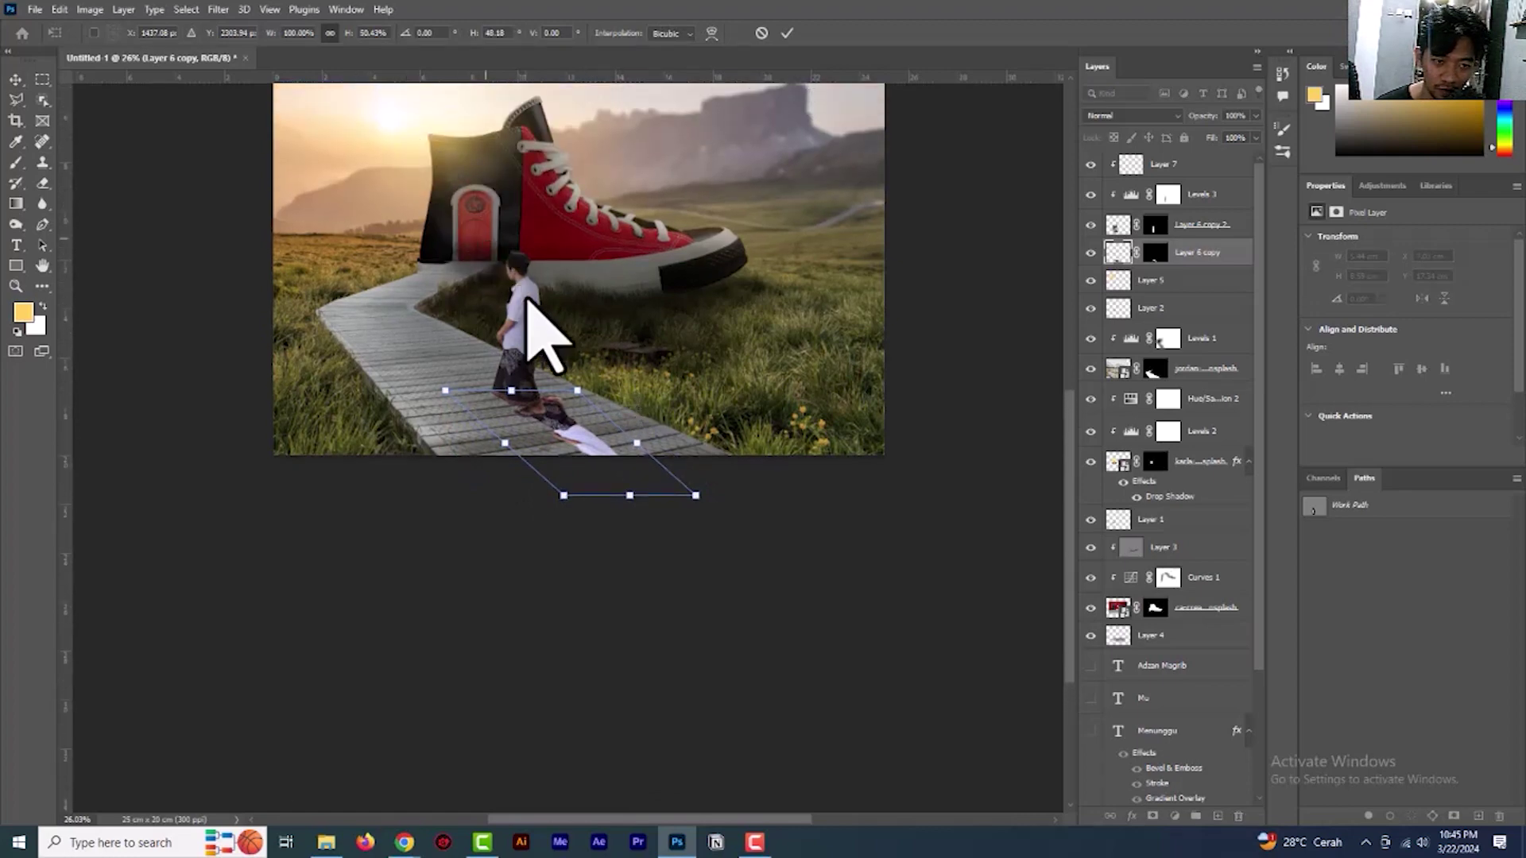
left_click_drag(589, 447, 583, 453)
left_click(787, 34)
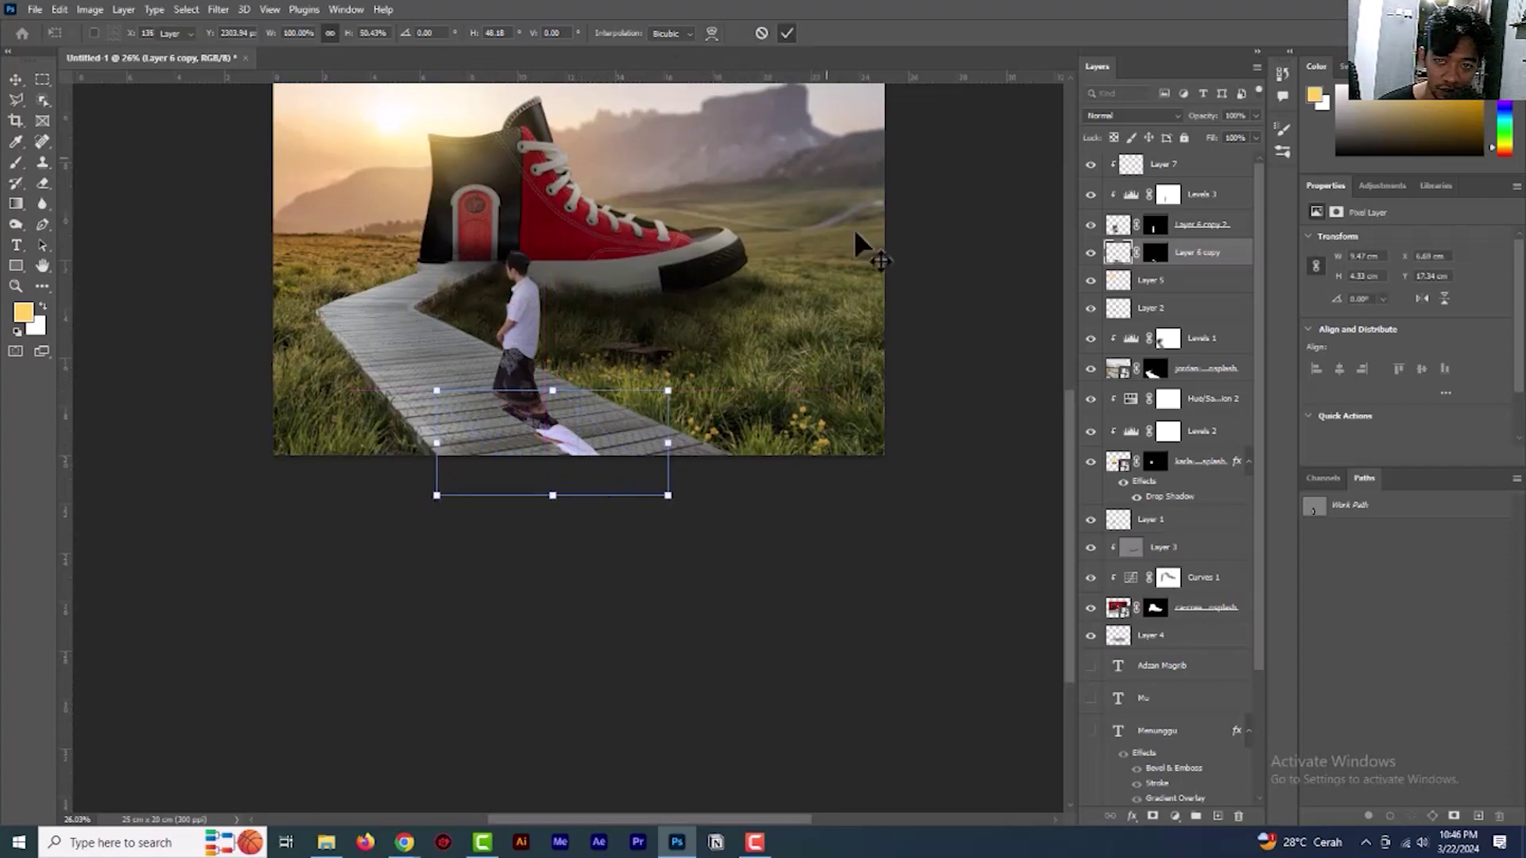
Add a black Color Overlay in Normal mode at 100% opacity to the skewed Layer 6 copy
left_click(1132, 816)
left_click(1165, 751)
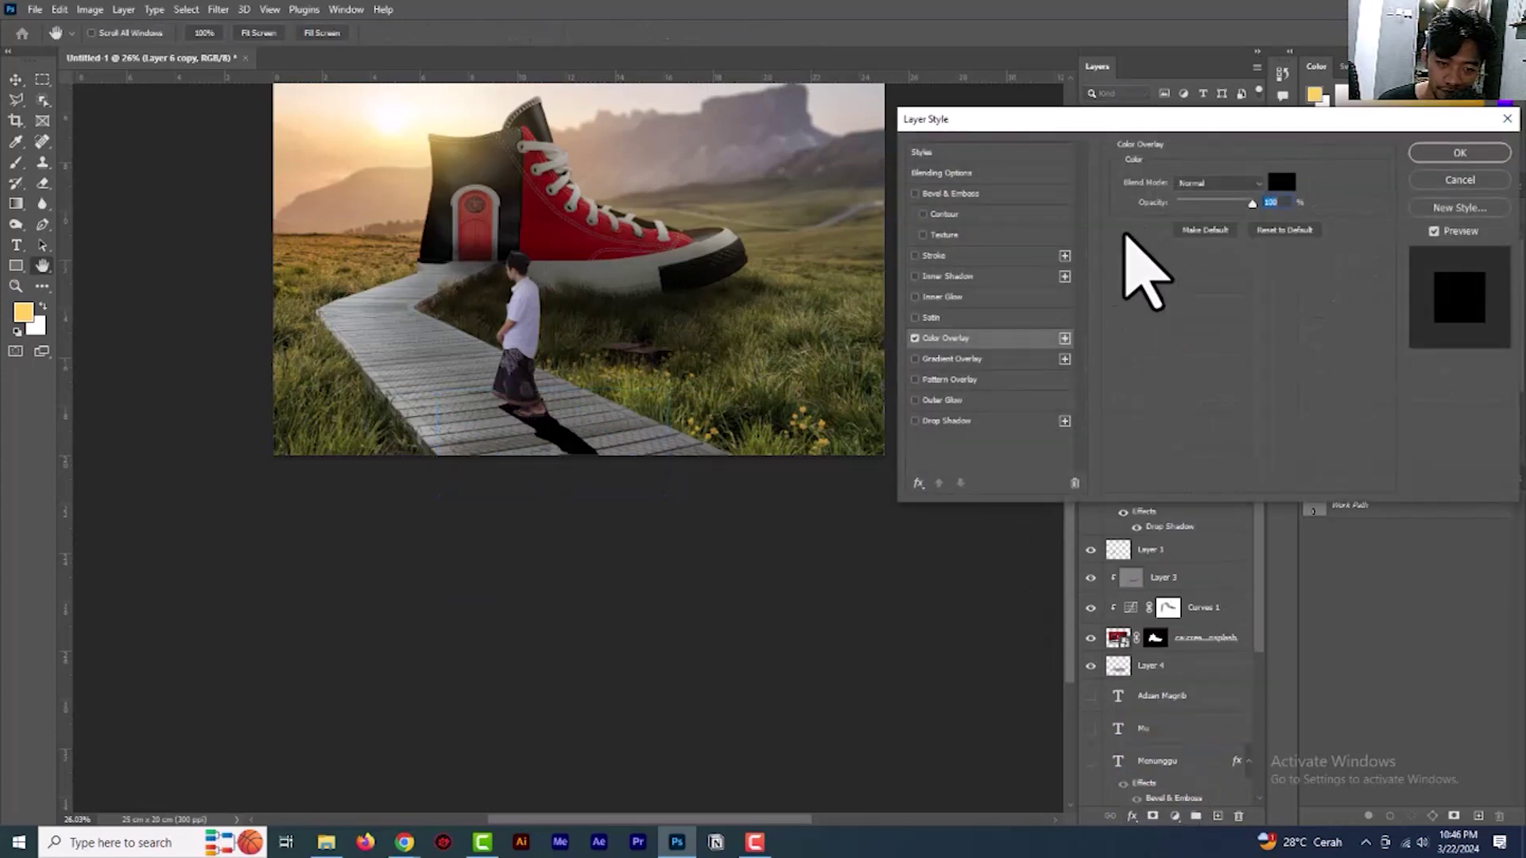
left_click(1414, 156)
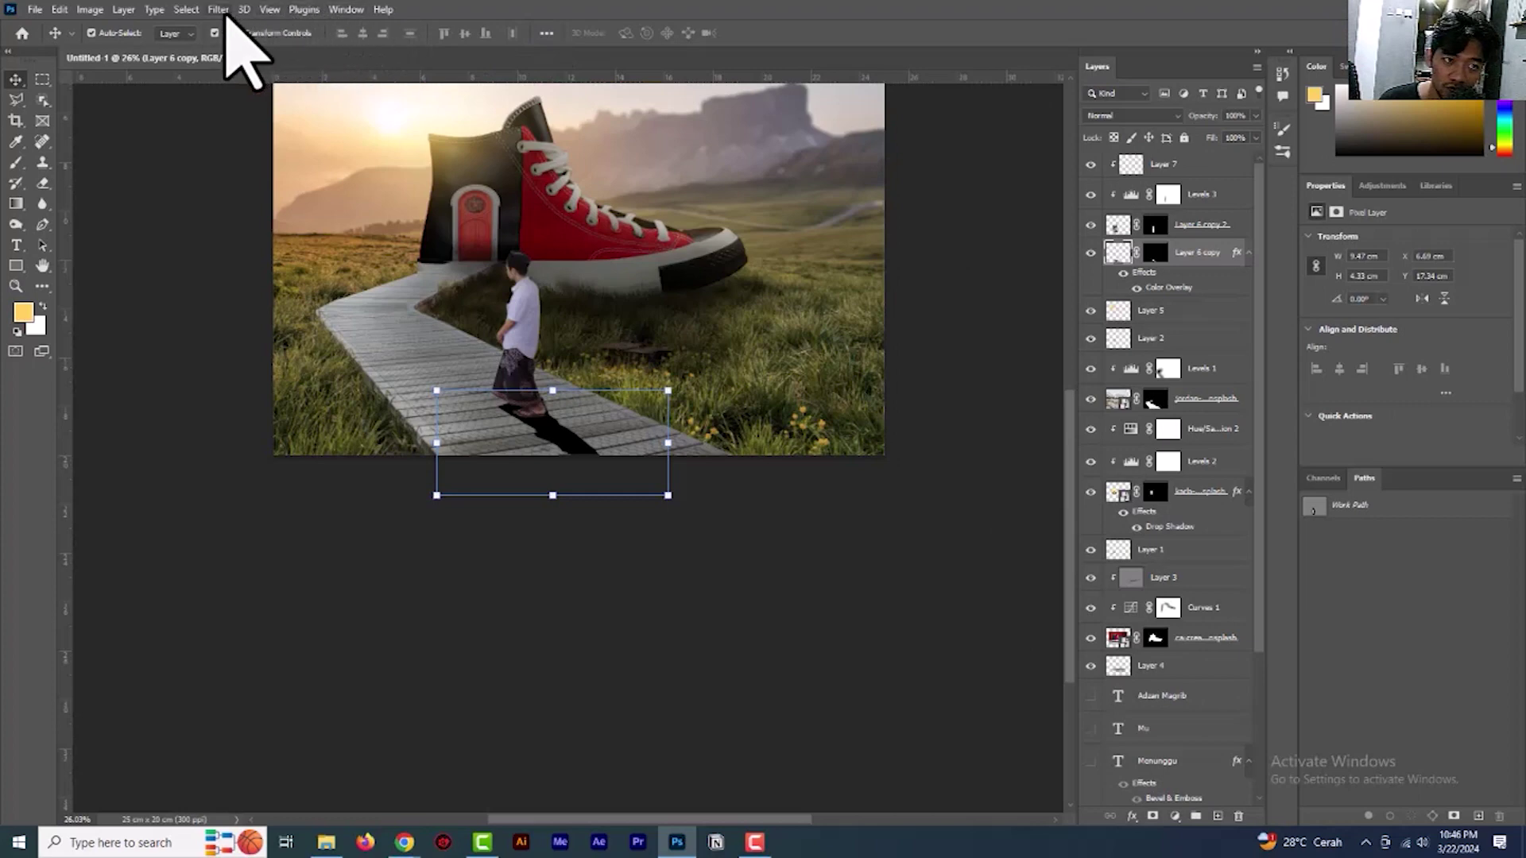
Soften the man's black shadow with a Gaussian Blur of 8.0 pixels radius
left_click(219, 10)
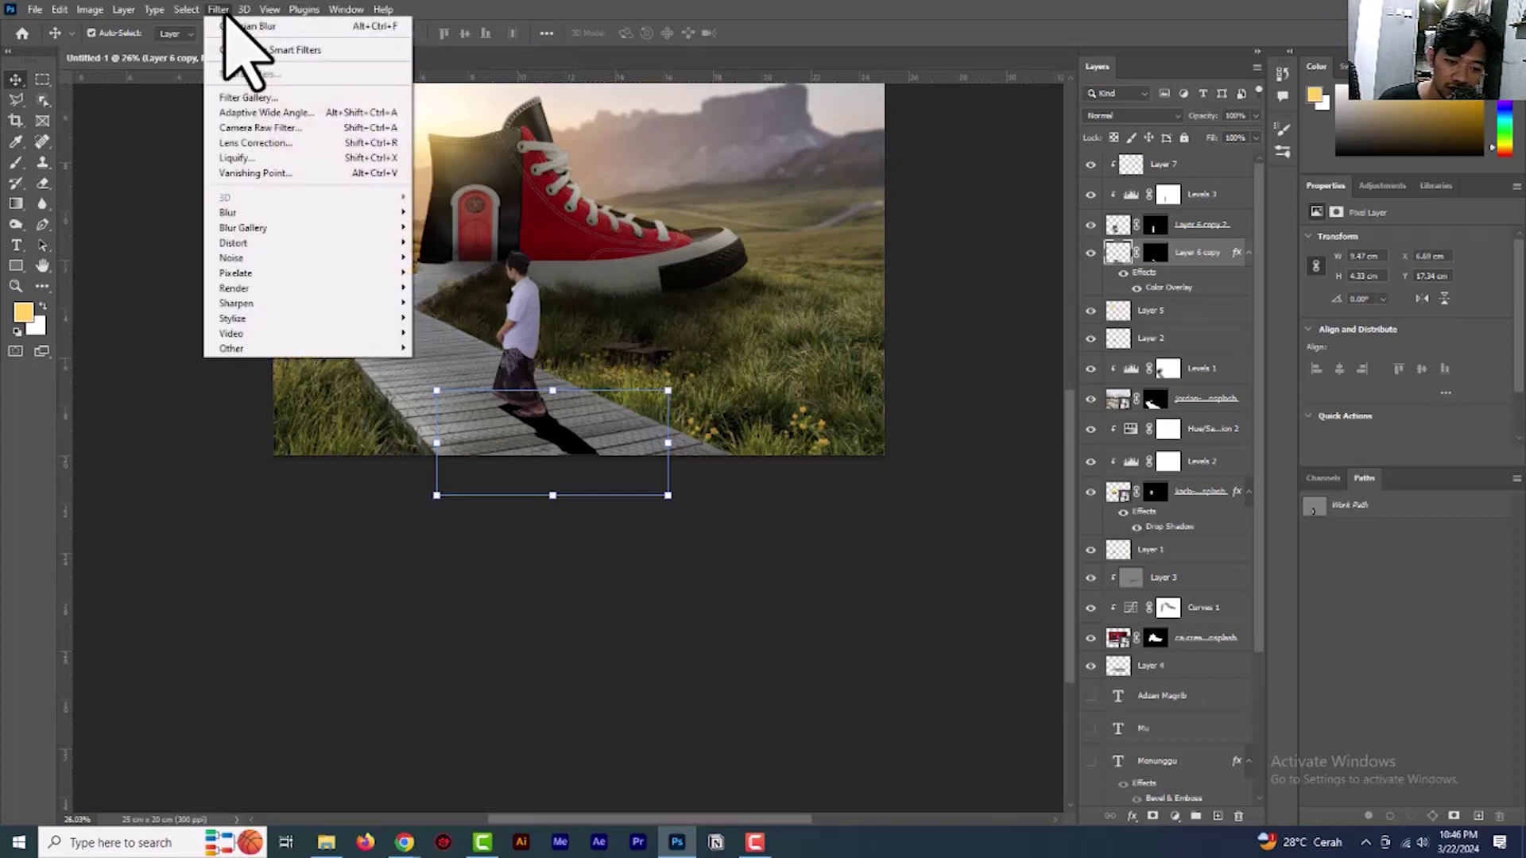
mouse_move(299, 212)
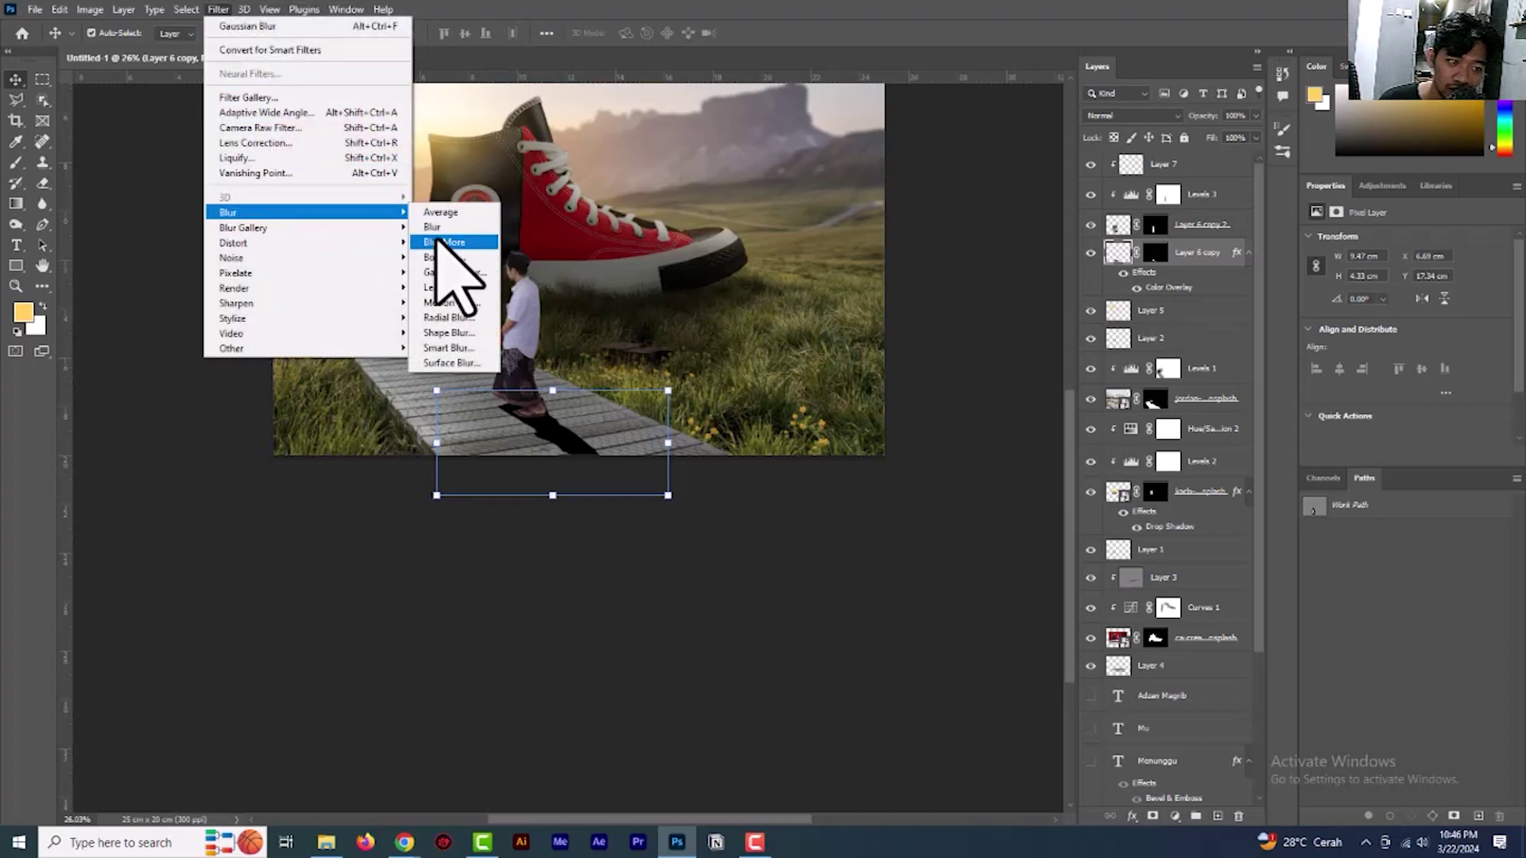
left_click(452, 273)
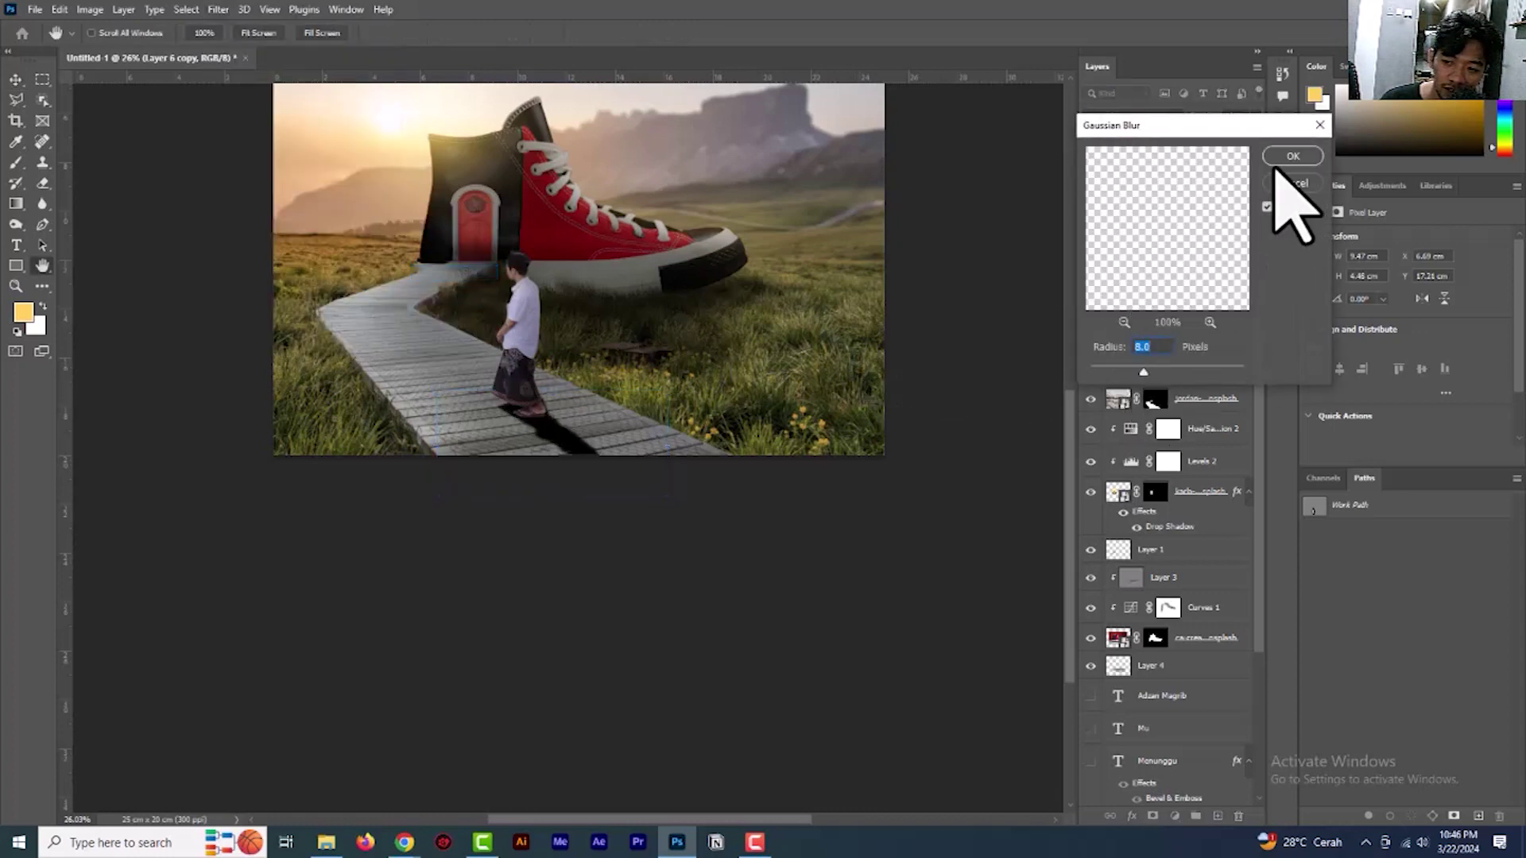
left_click(1291, 156)
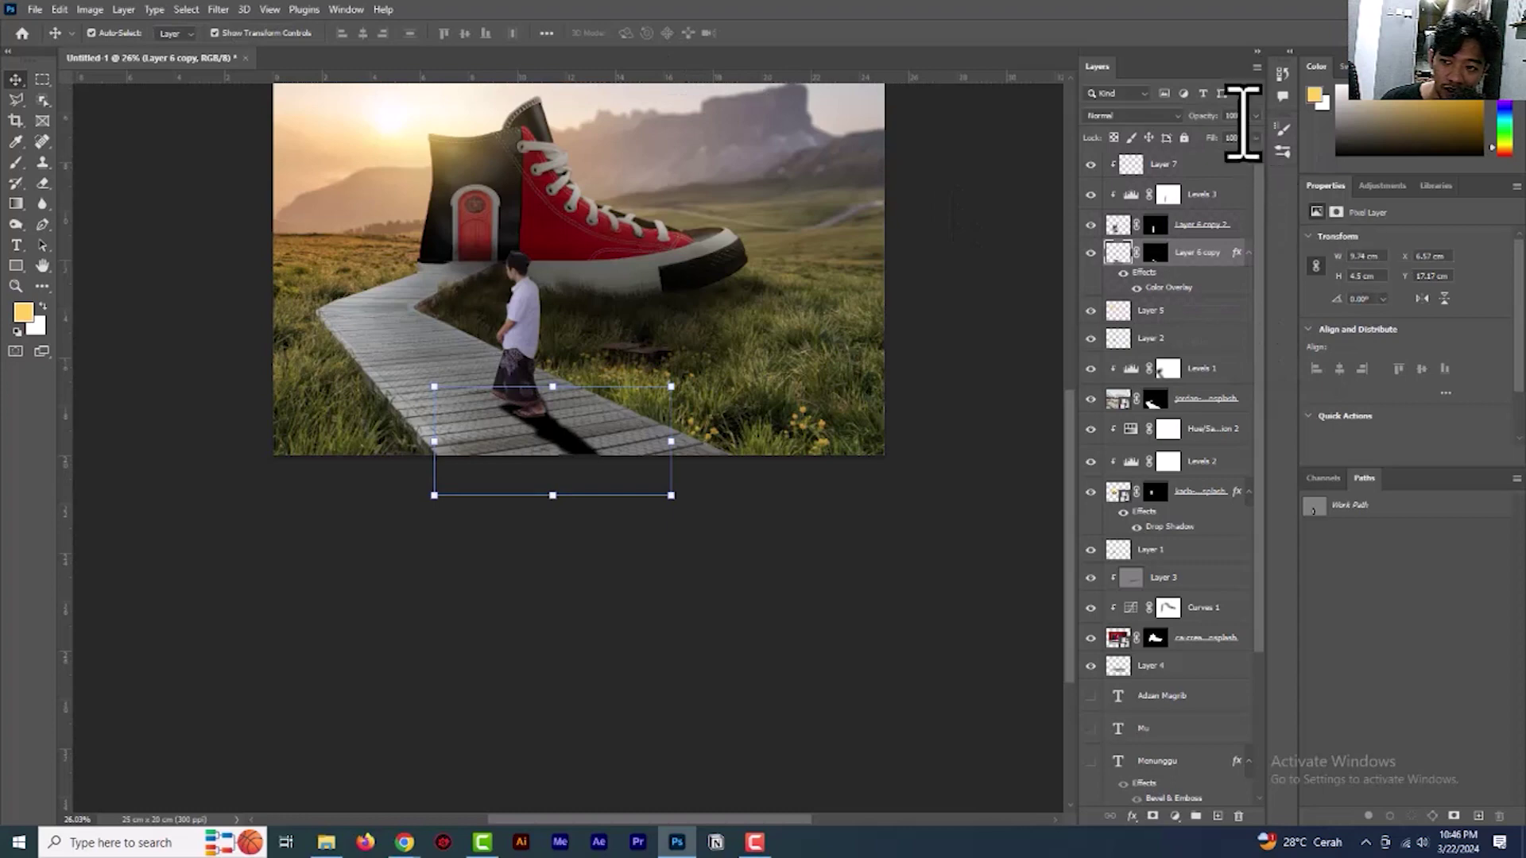
Lower the opacity of the man's shadow layer, Layer 6 copy, to 54%
left_click(1256, 115)
left_click_drag(1254, 133, 1218, 135)
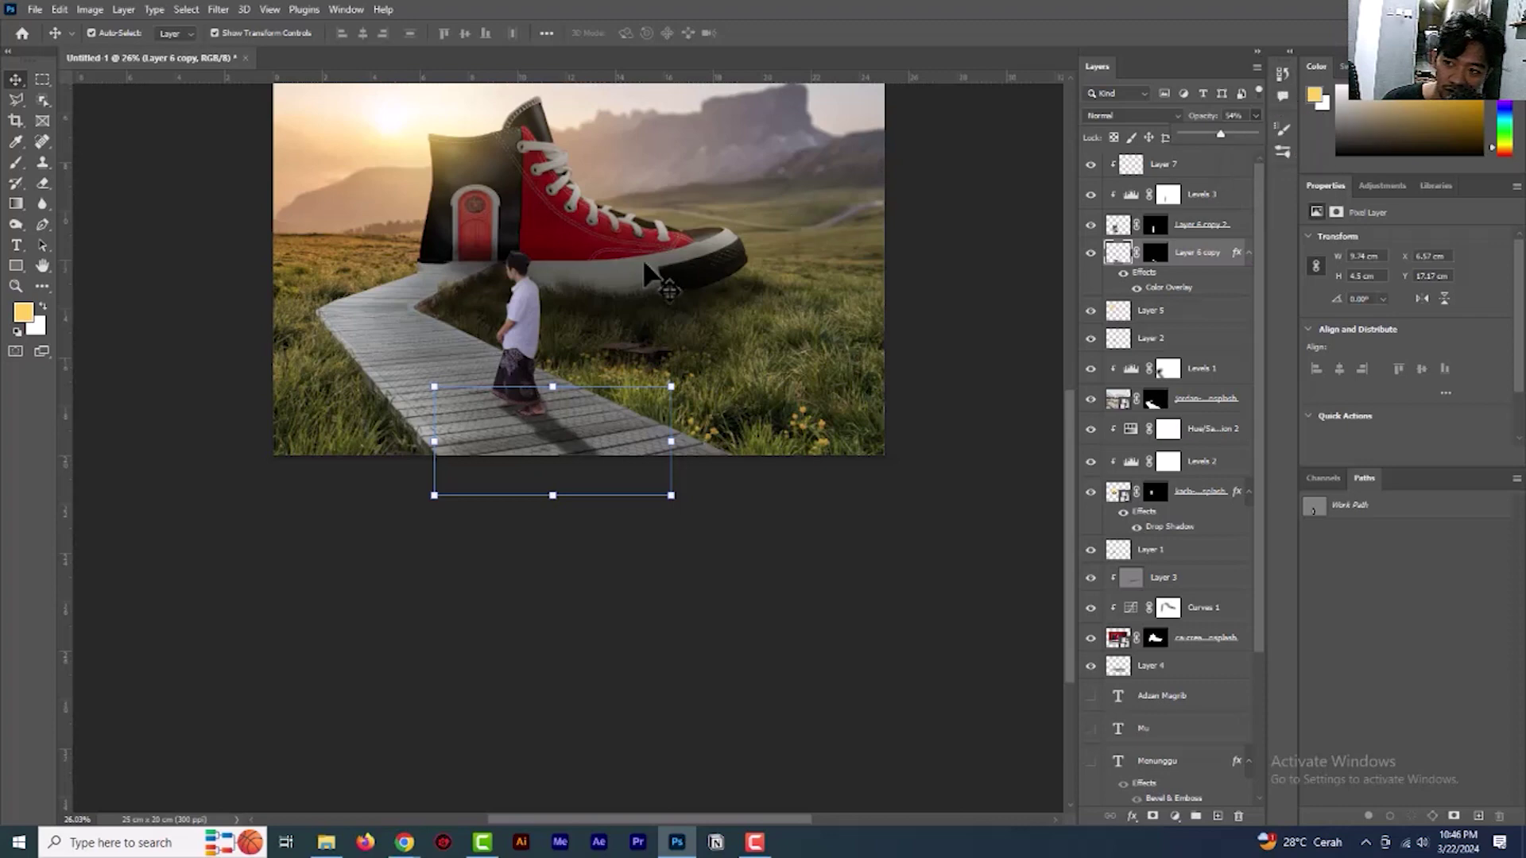
scroll(601, 262, "up", 2)
left_click(15, 286)
right_click(572, 173)
left_click(613, 178)
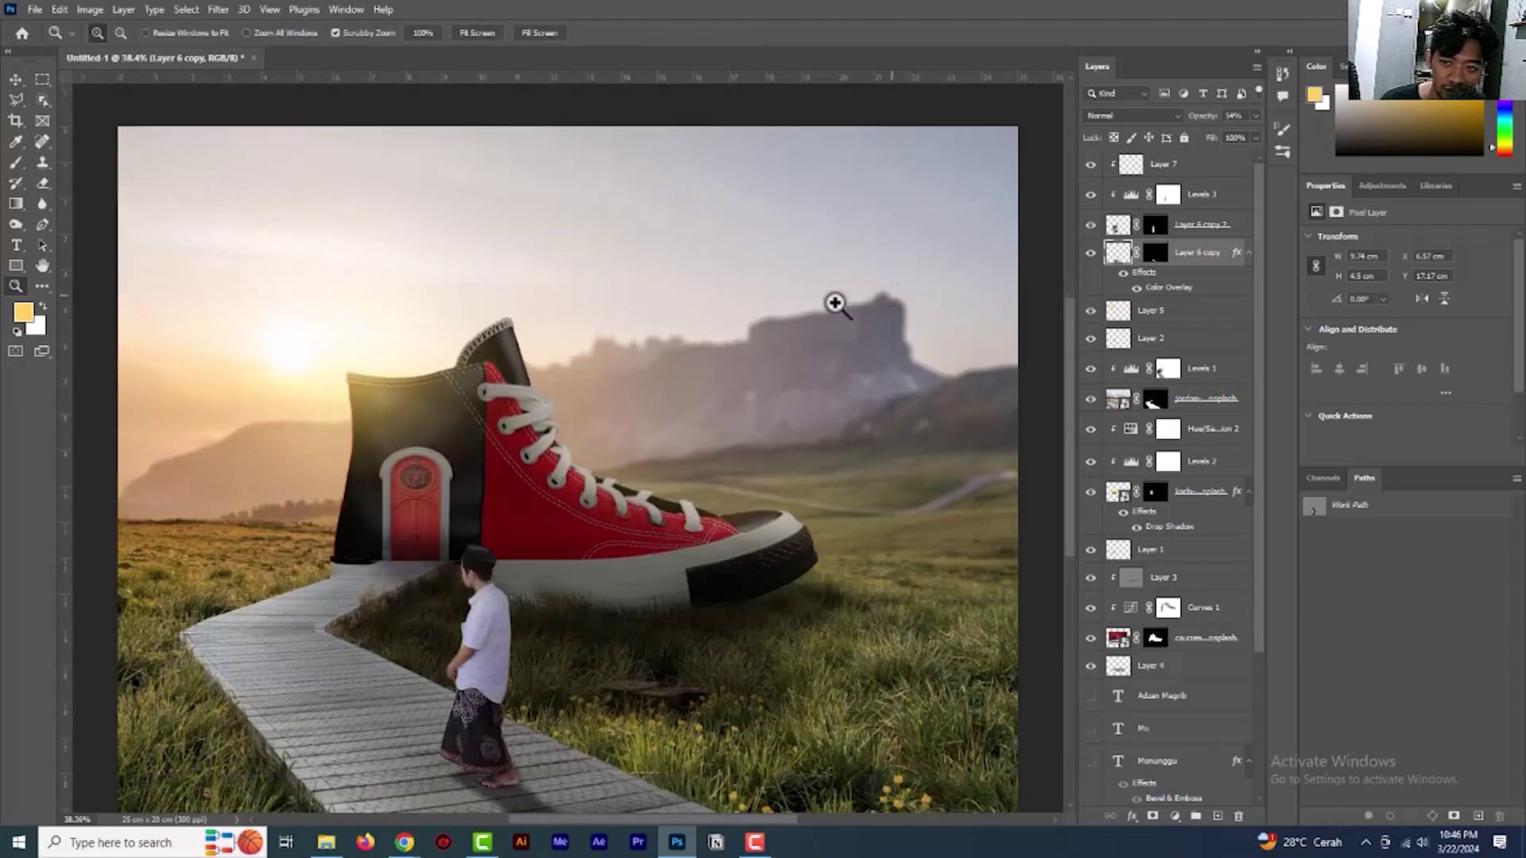
scroll(668, 391, "down", 1)
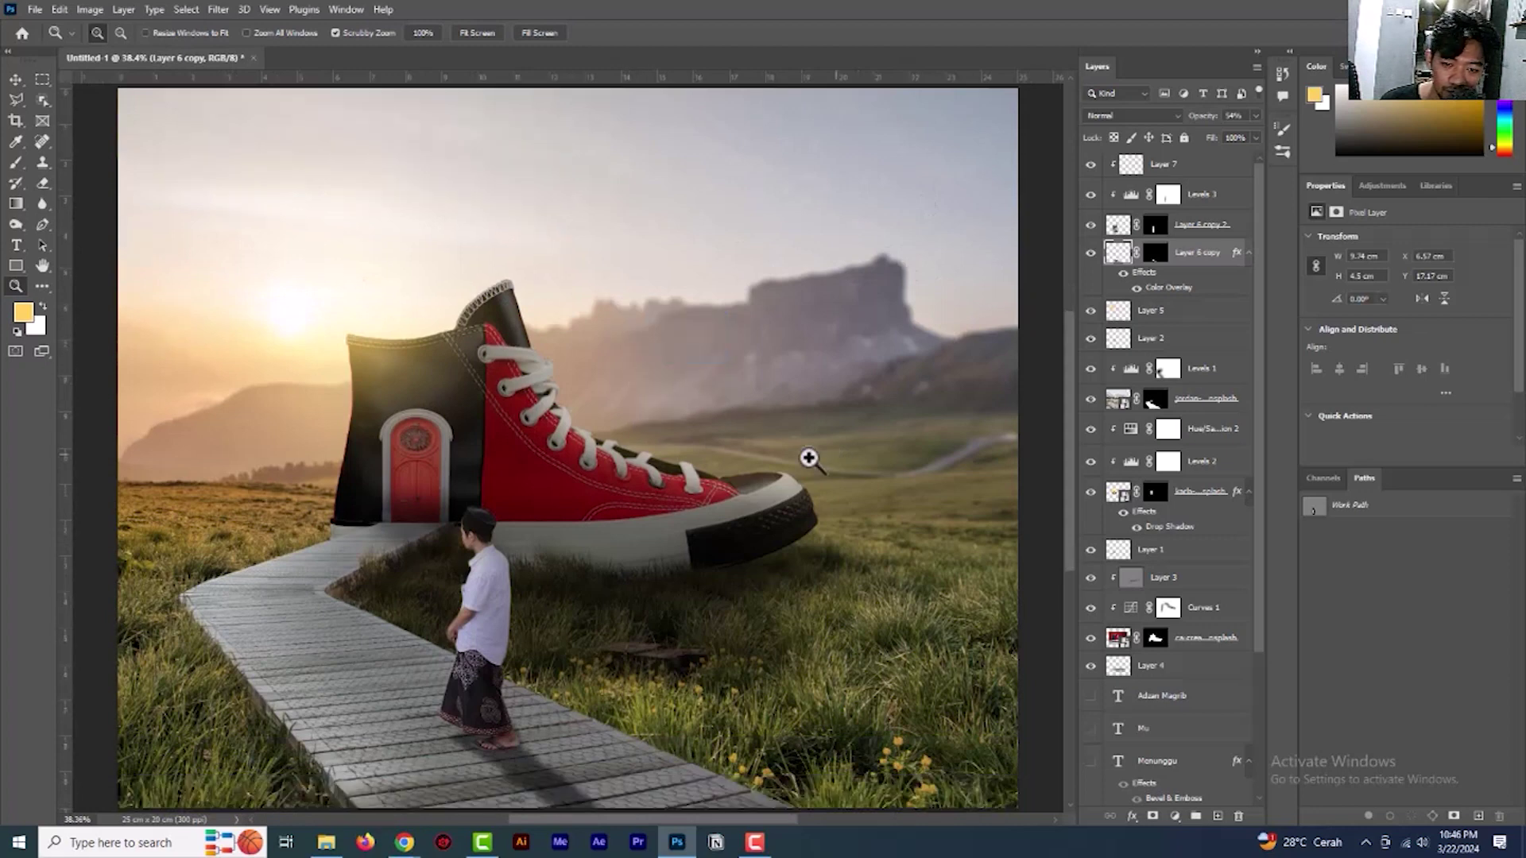
Preview the three title text layers reading Menunggu Mu Adzan Magrib over the sky and hide them again
scroll(1246, 470, "down", 3)
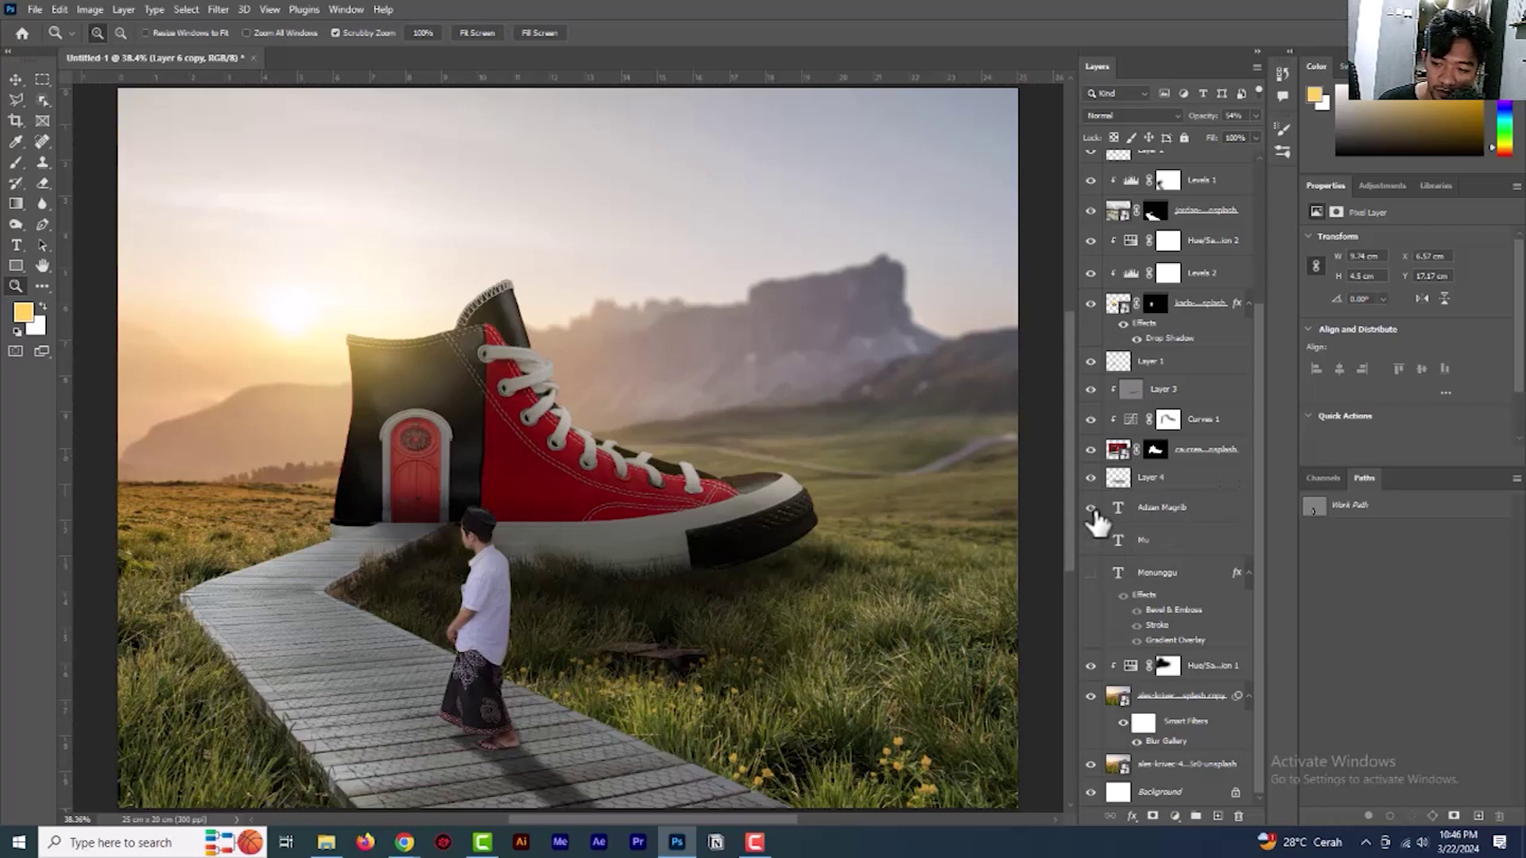
left_click(1092, 539)
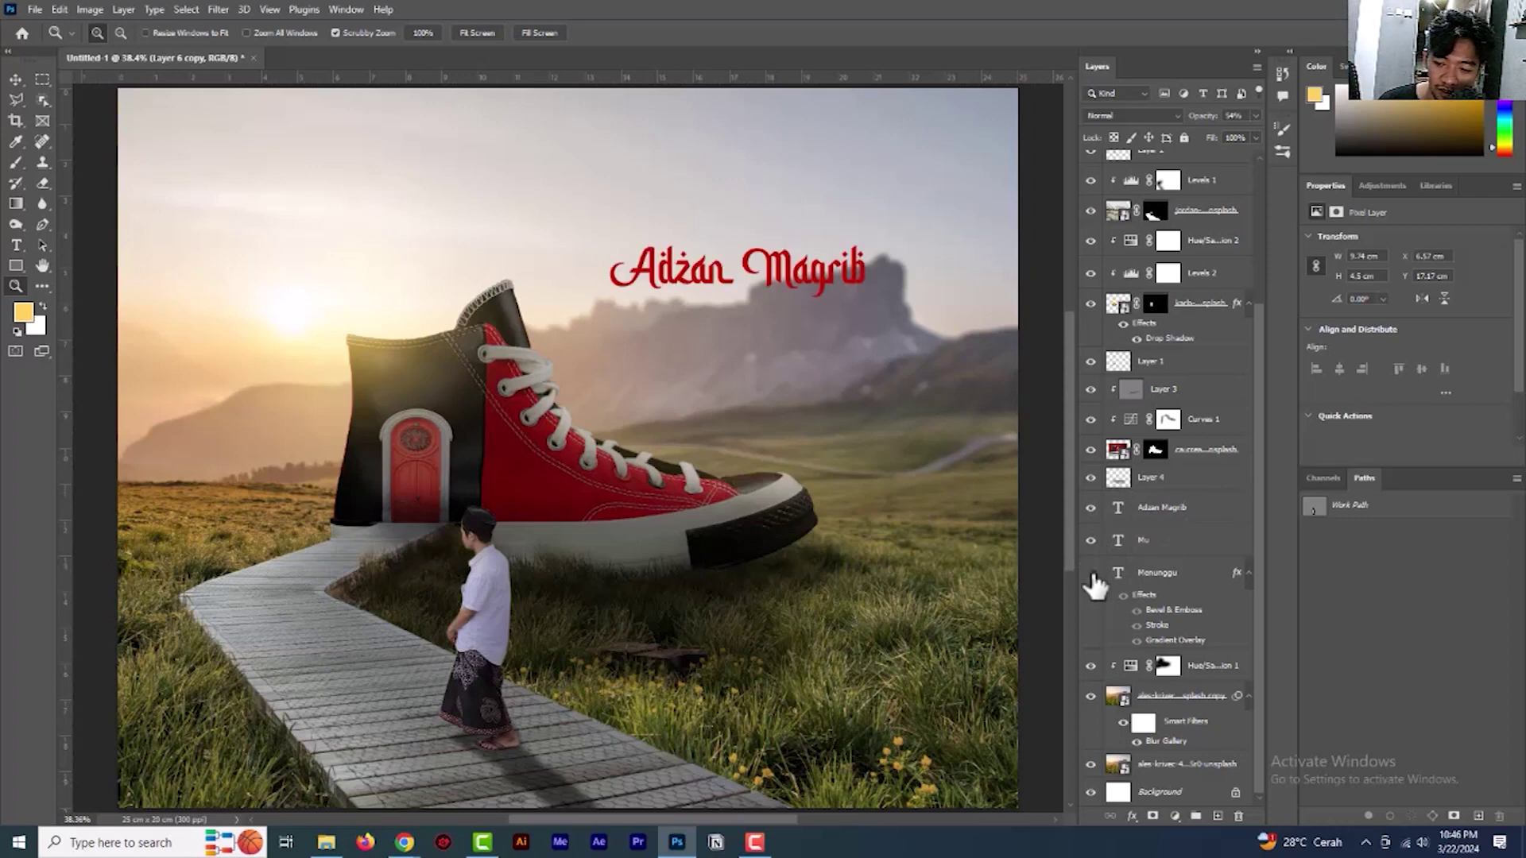
left_click(1093, 574)
left_click(1090, 518)
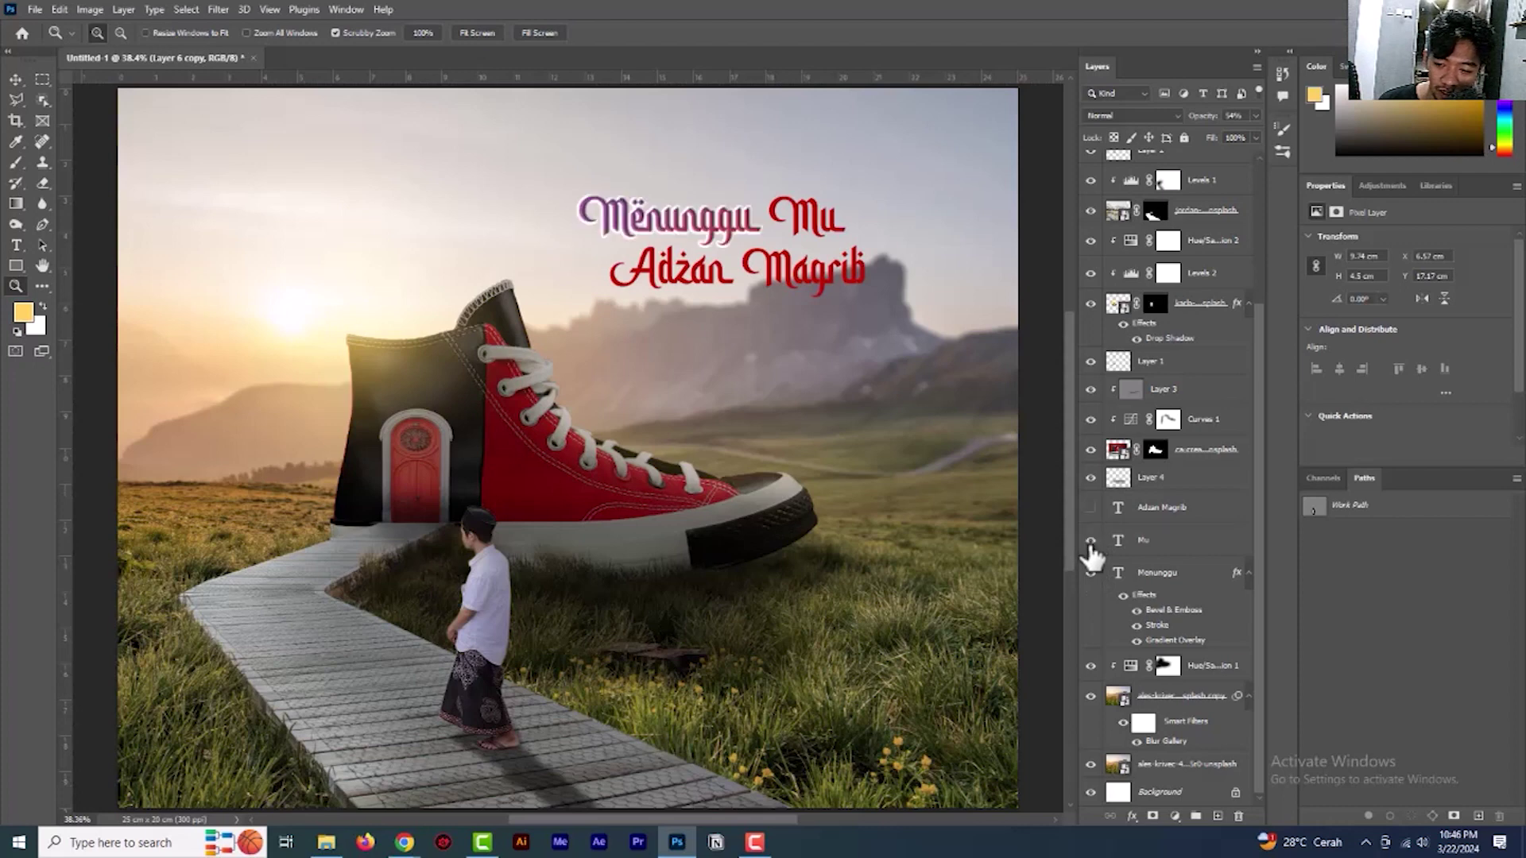
left_click(1090, 541)
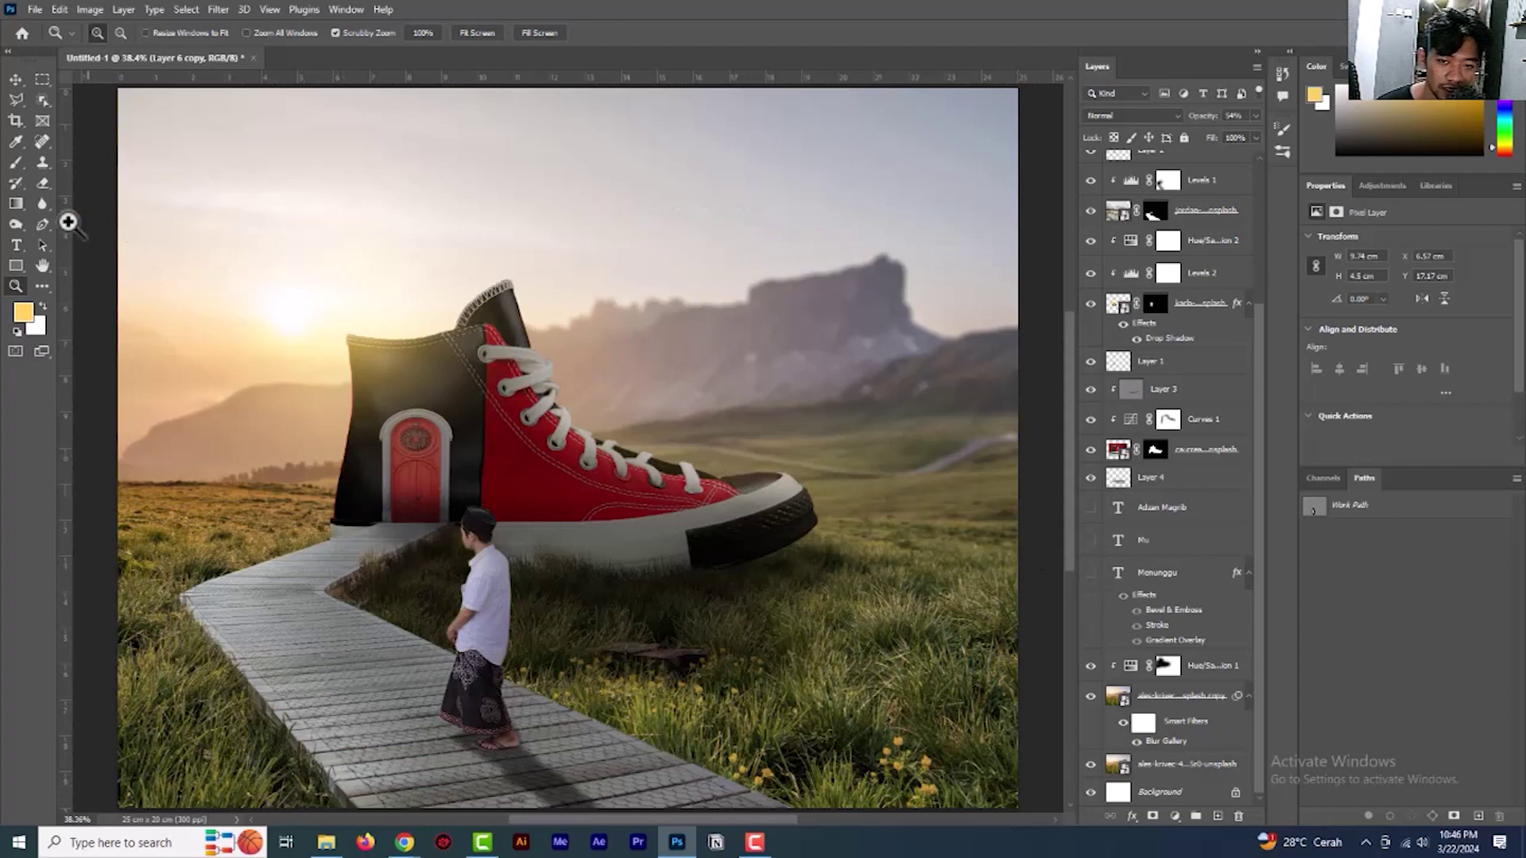
Add a new empty layer above Layer 7 at the top of the layer stack
left_click(154, 283, "alt")
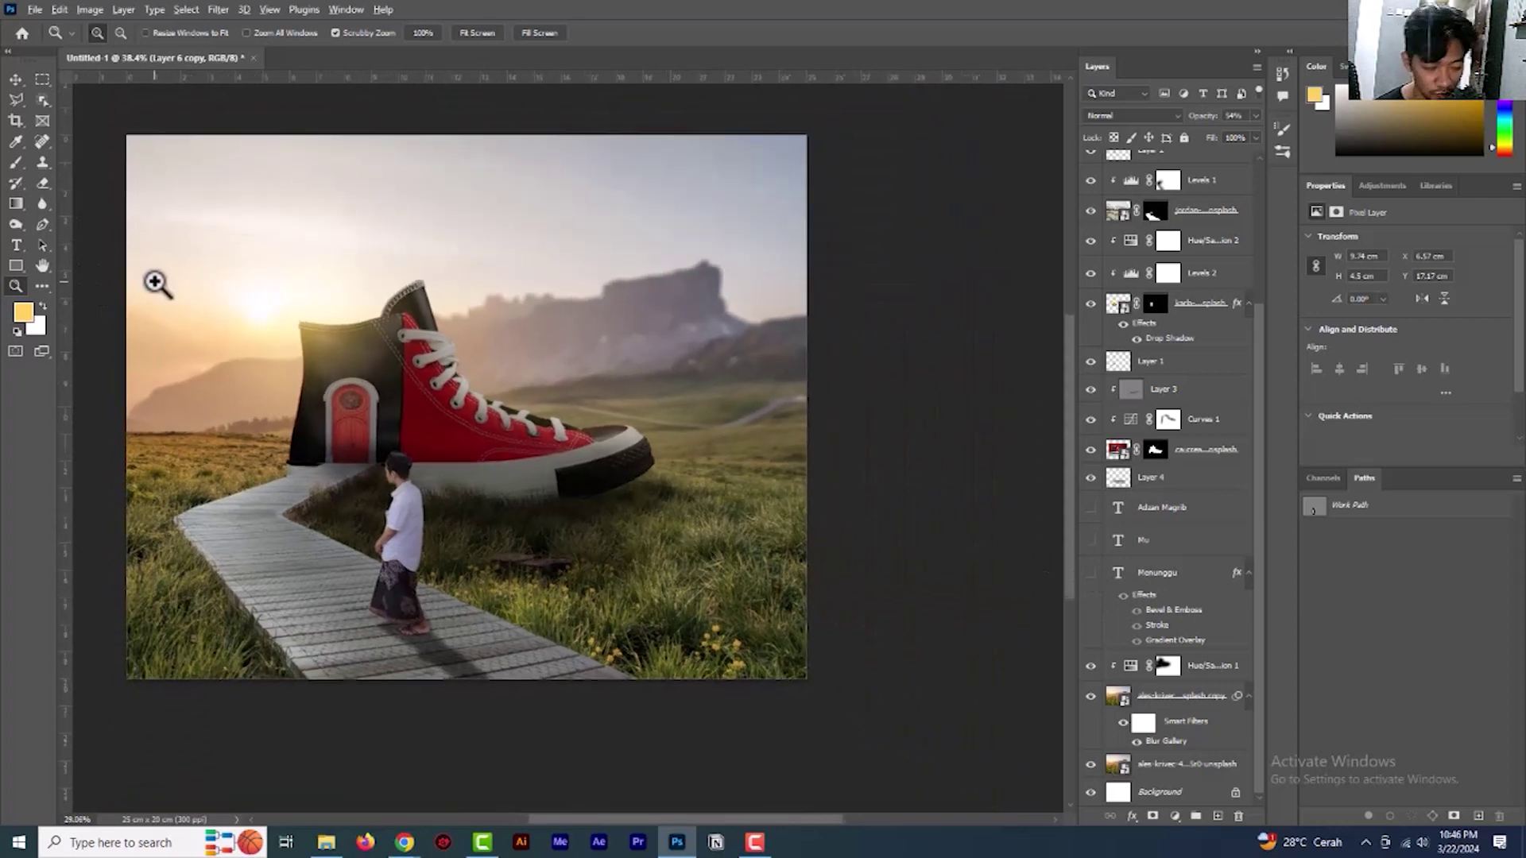
left_click(15, 79)
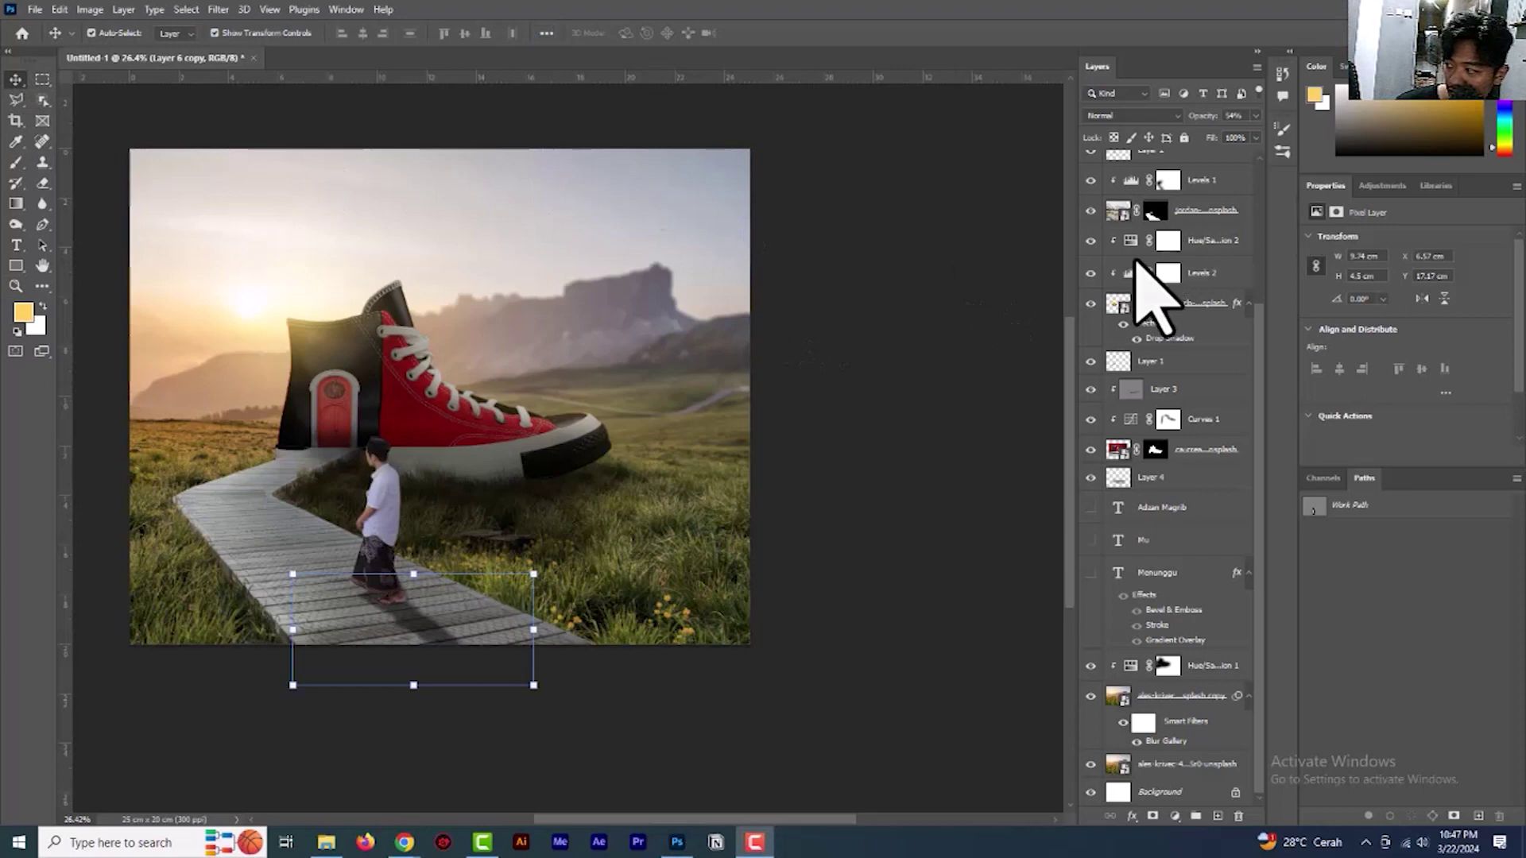
left_click(543, 354)
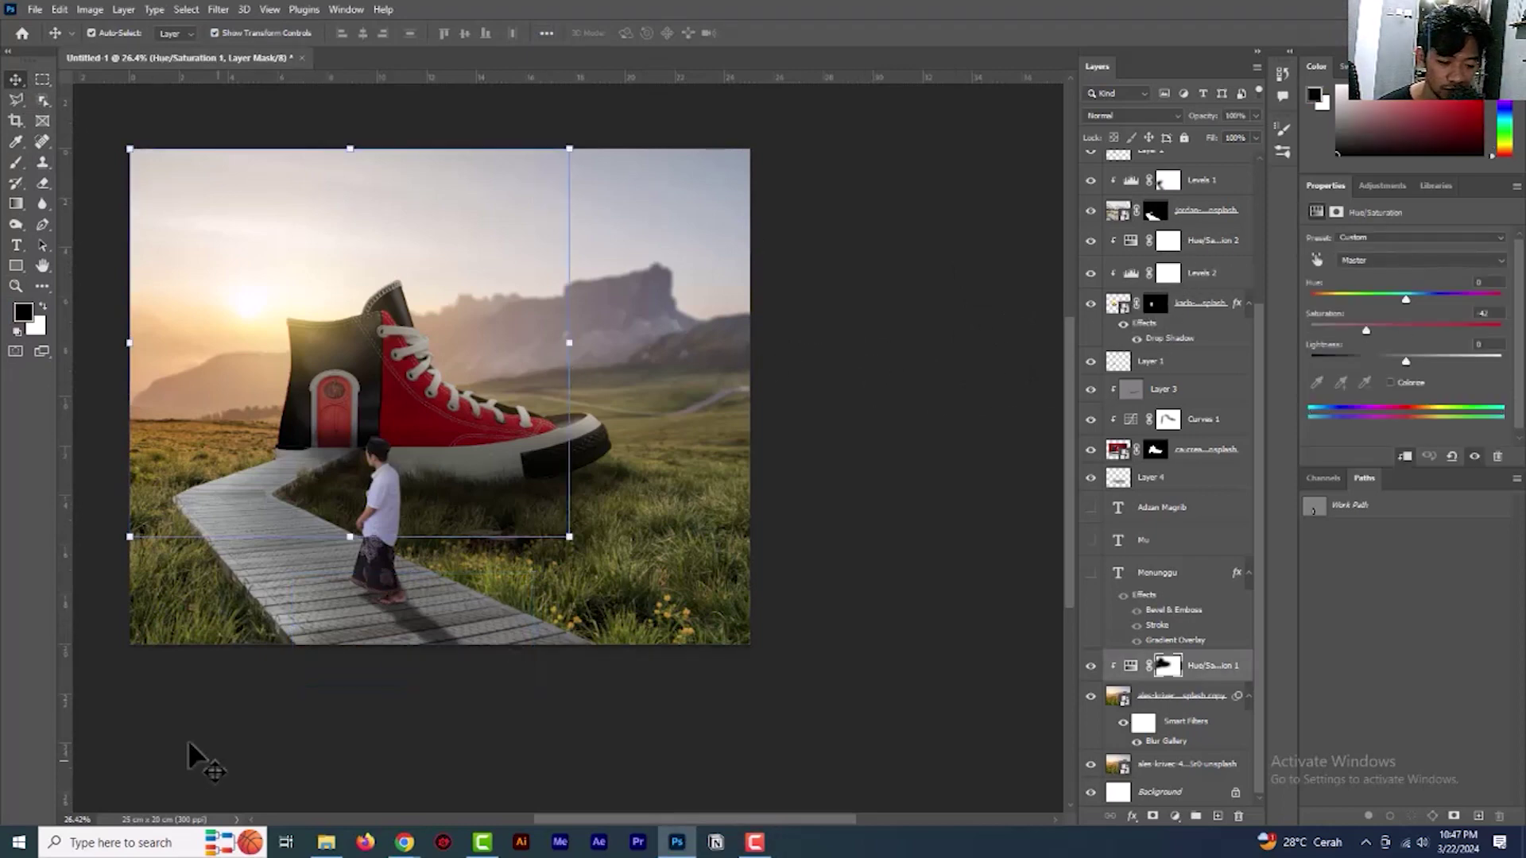
scroll(1228, 191, "up", 5)
left_click(1202, 167)
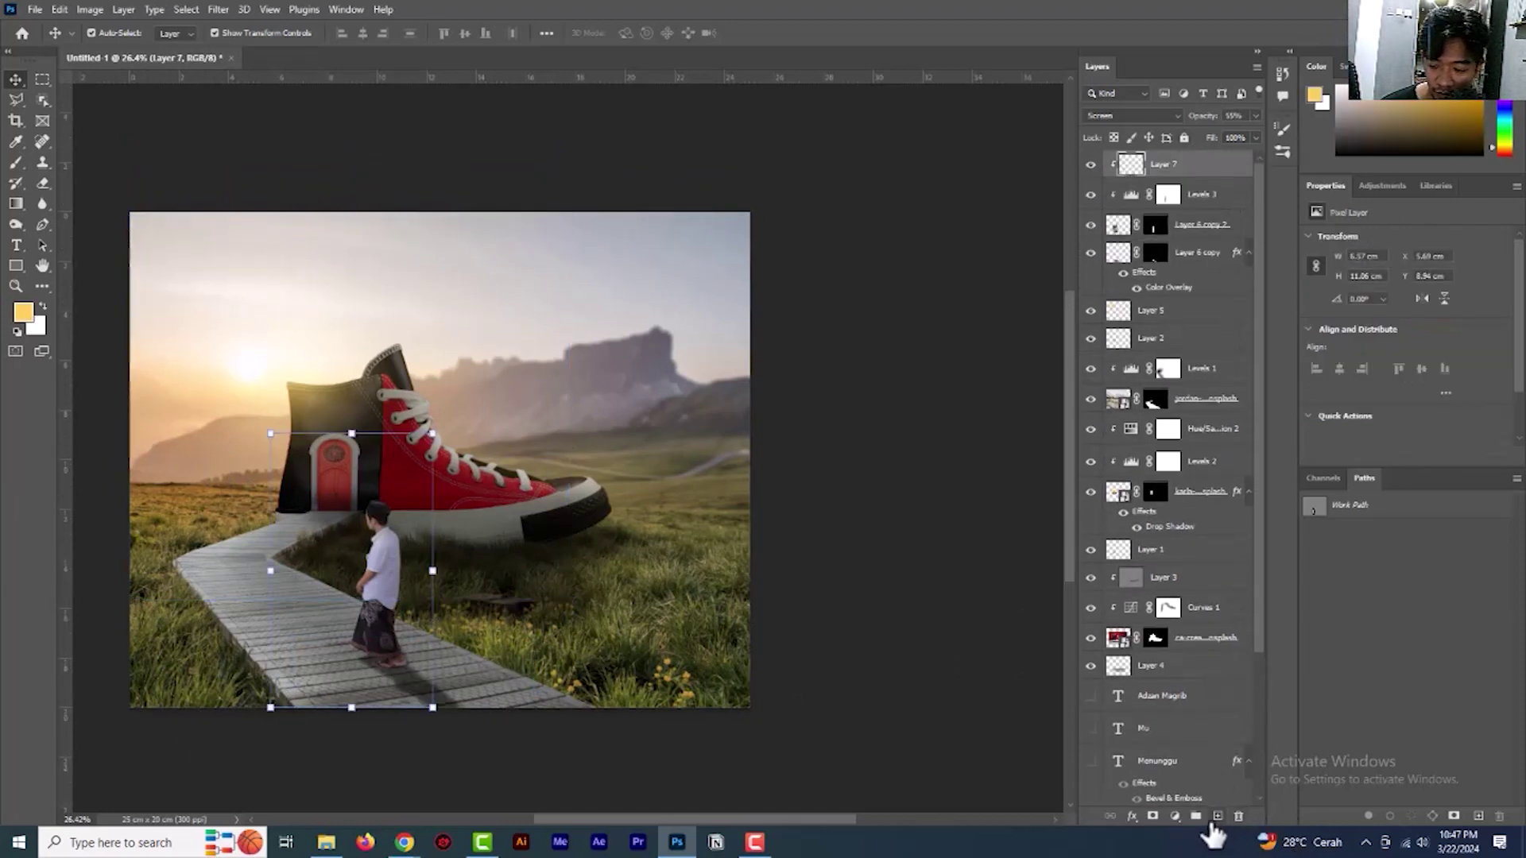
left_click(1216, 818)
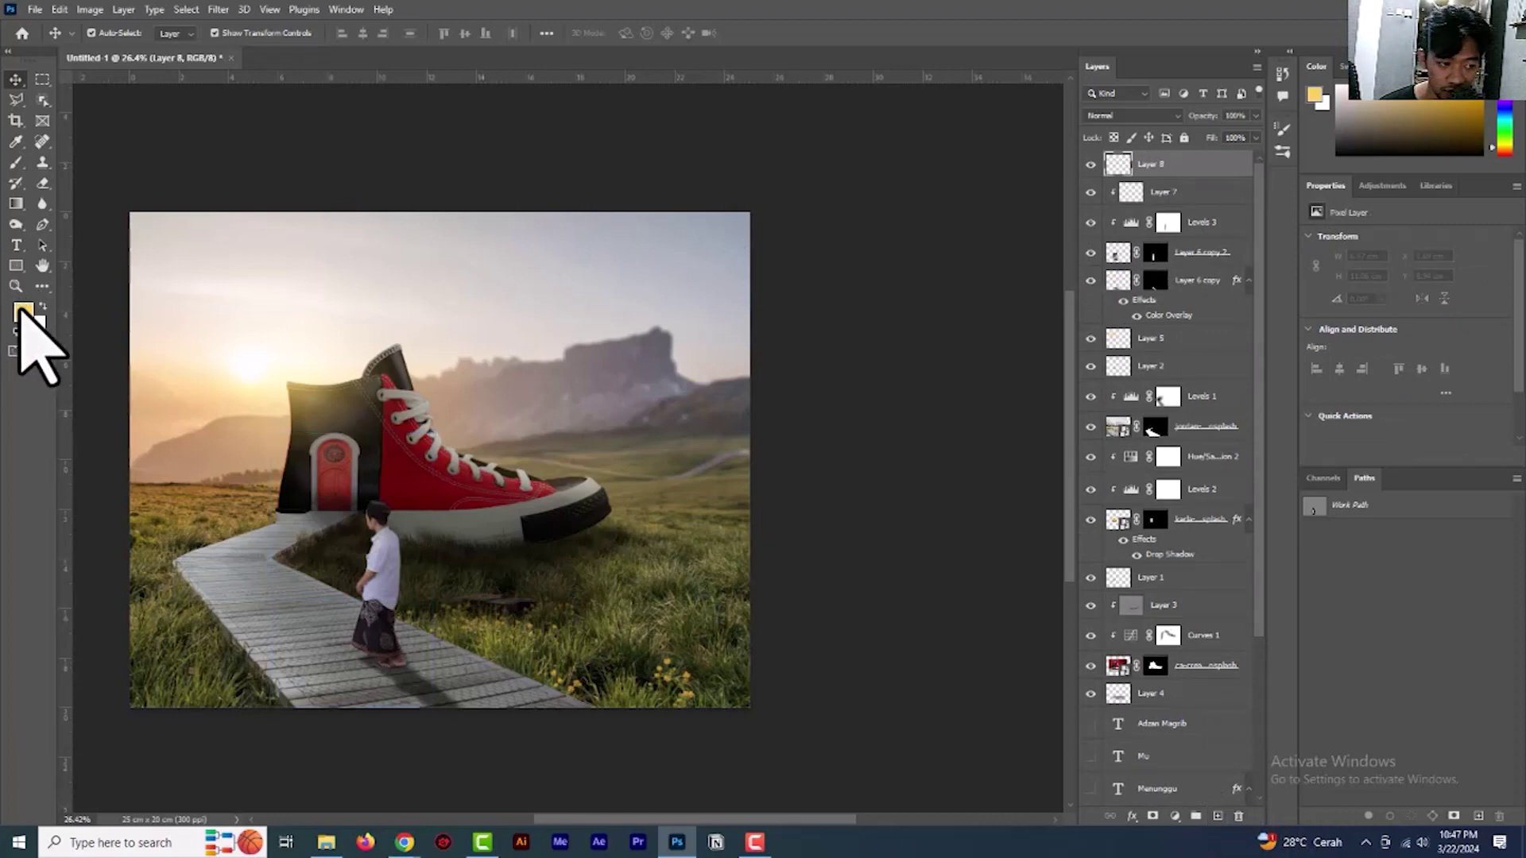
Paint black (#000000) along the picture's bottom edge on the new layer with a soft brush, raising brush opacity to 42%
left_click(23, 311)
left_click_drag(861, 312, 806, 441)
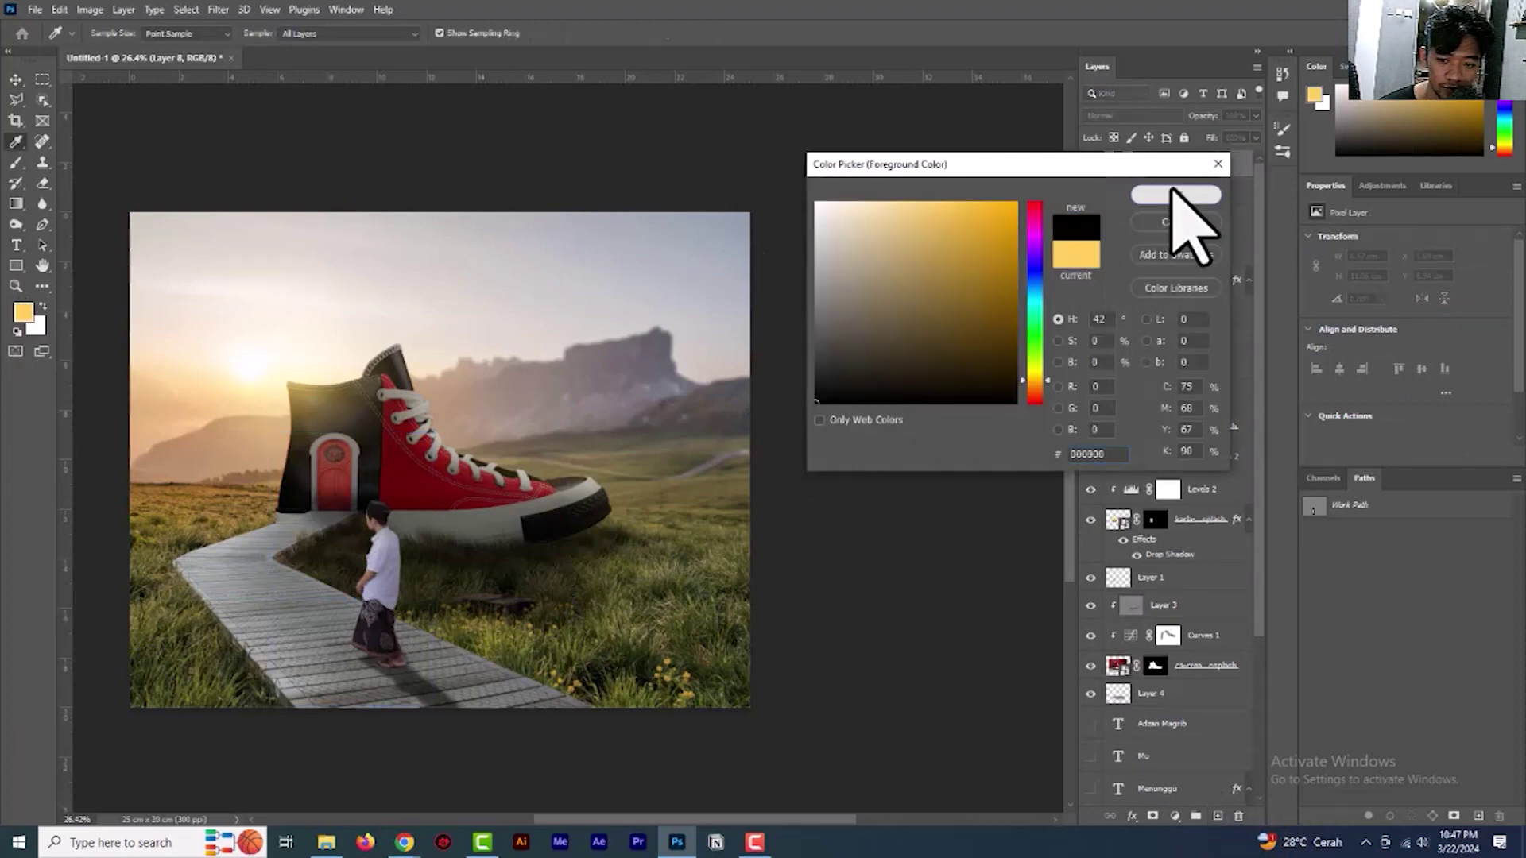
left_click(1171, 192)
left_click(19, 161)
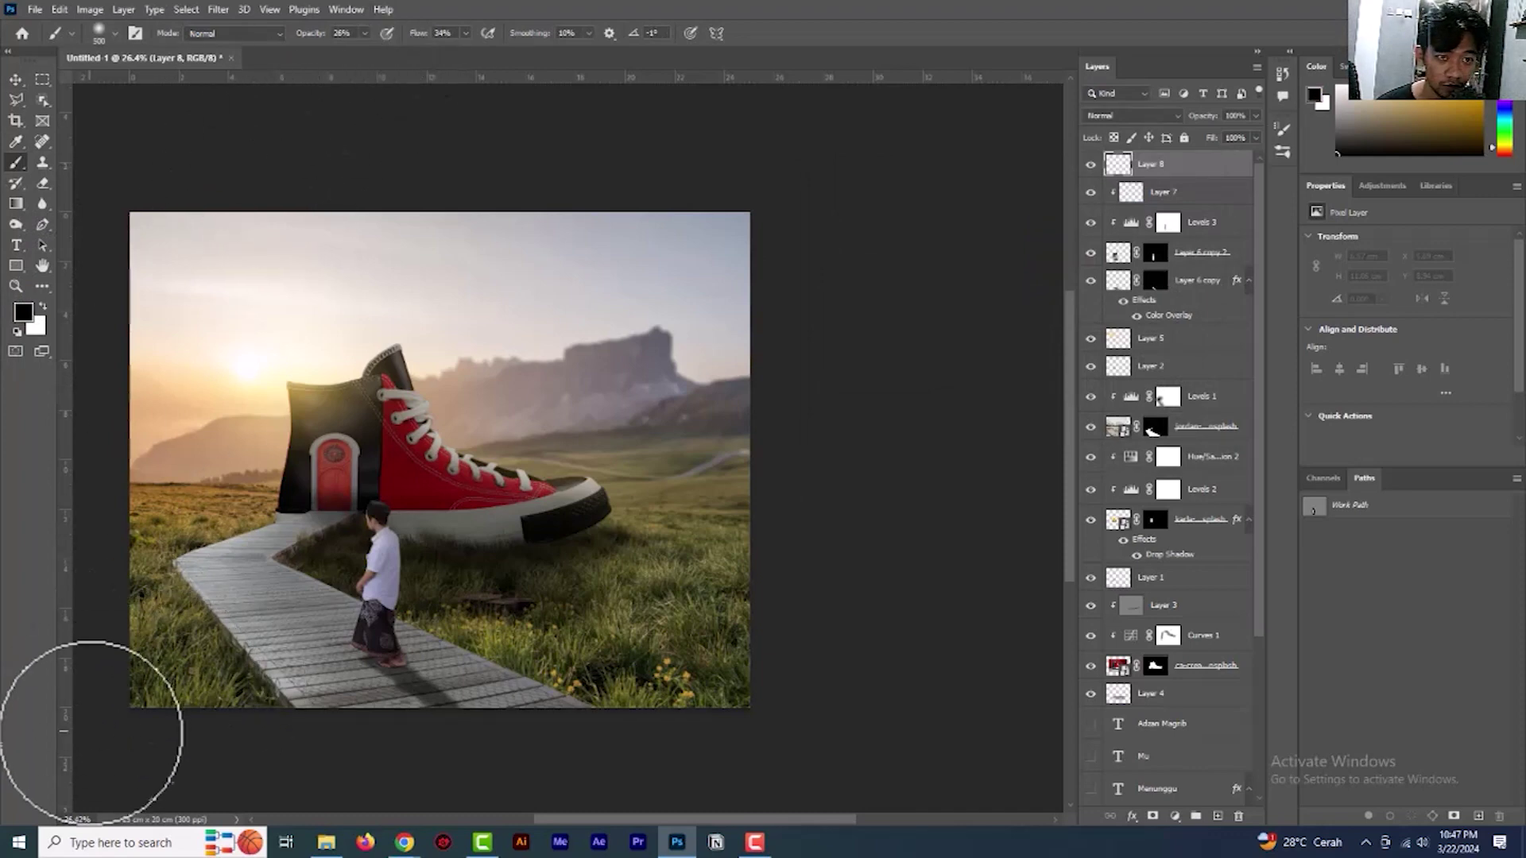
left_click_drag(201, 727, 944, 742)
left_click(365, 33)
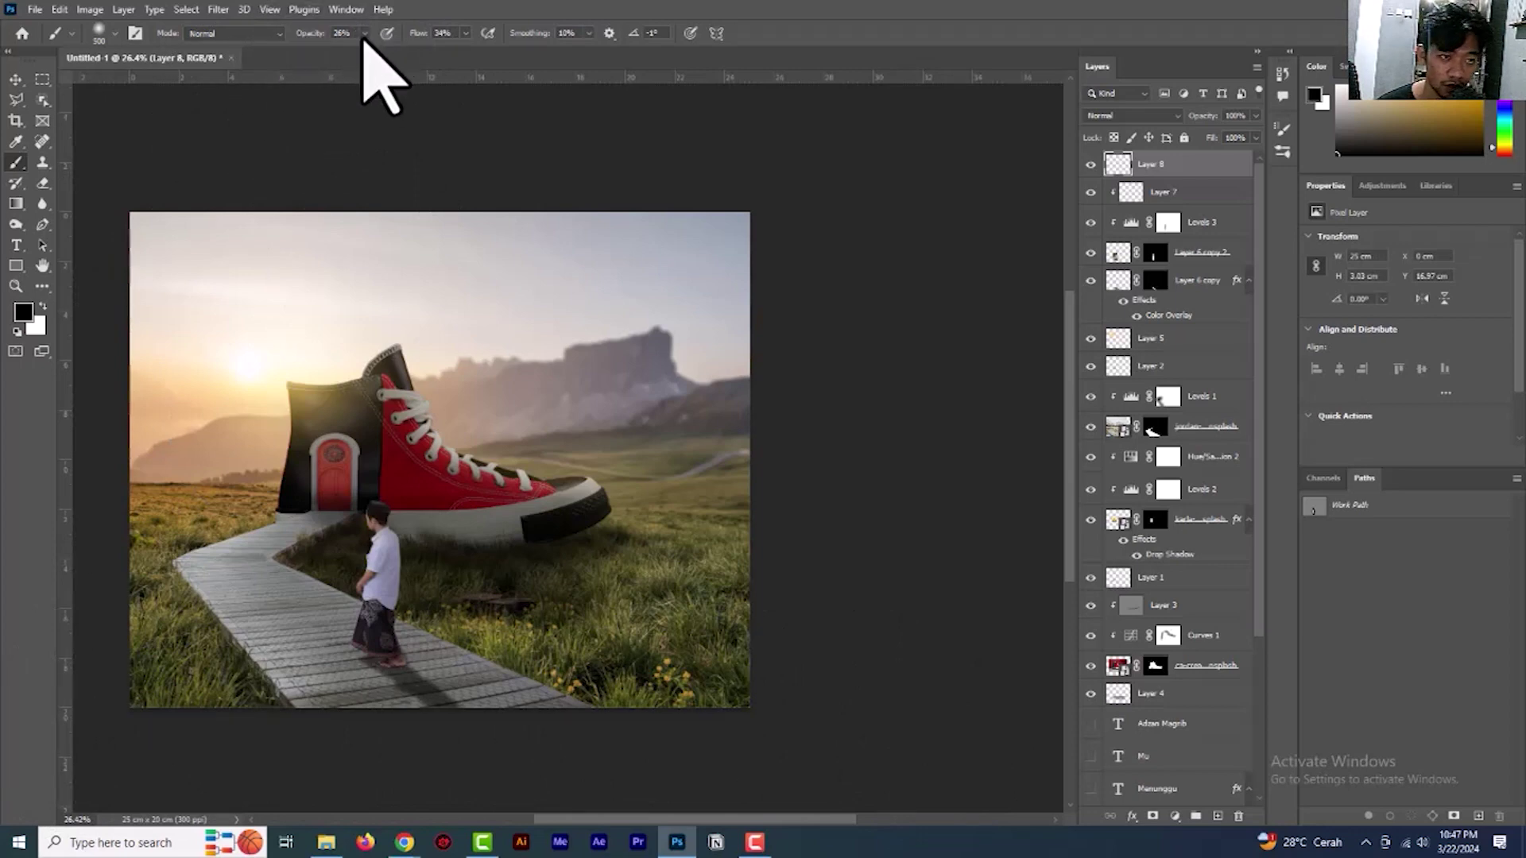
left_click(377, 51)
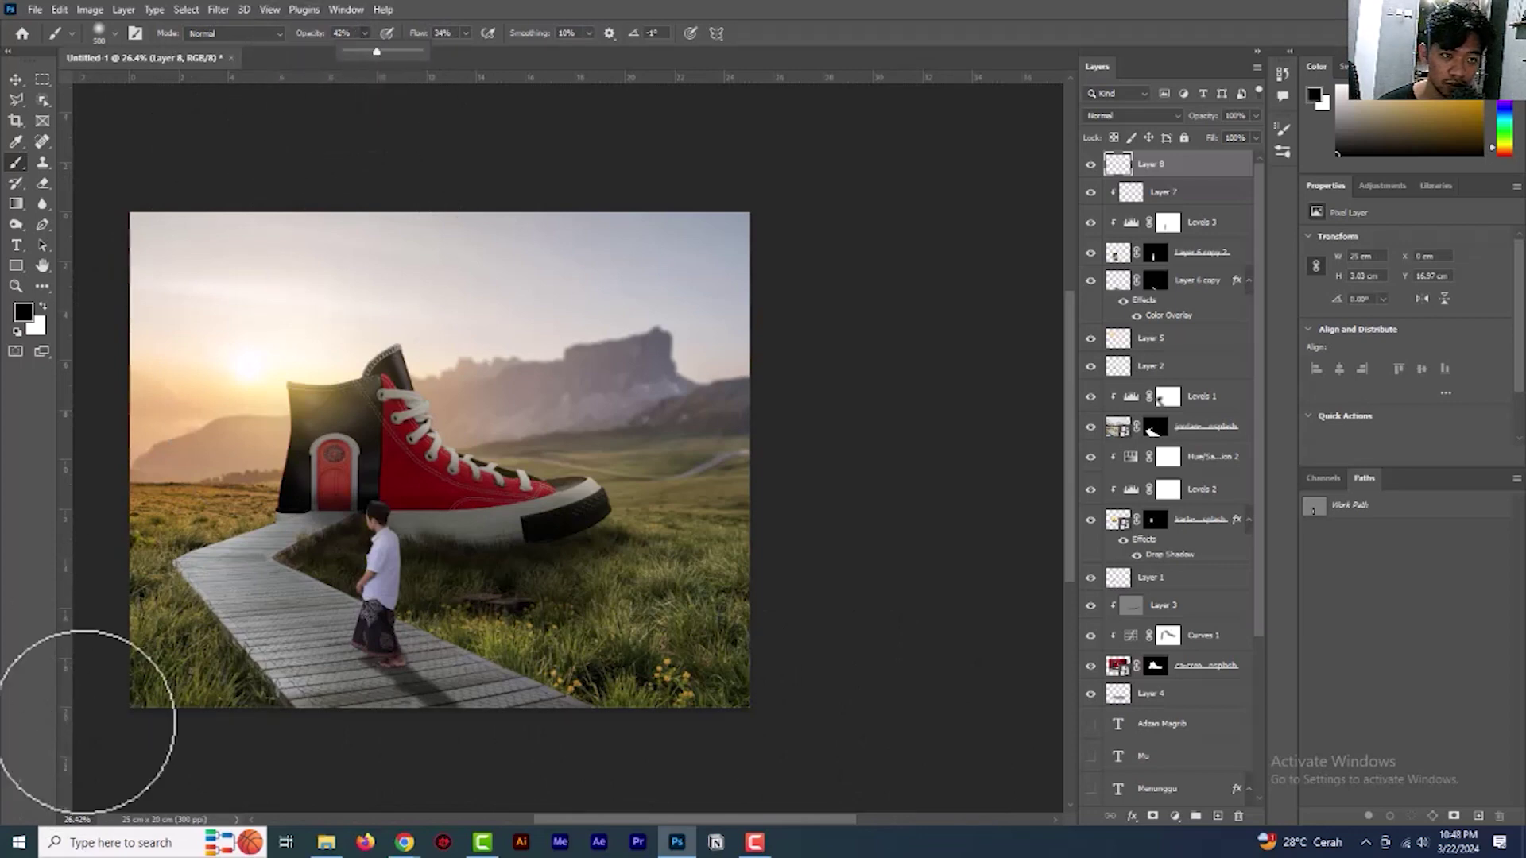
left_click_drag(115, 711, 872, 736)
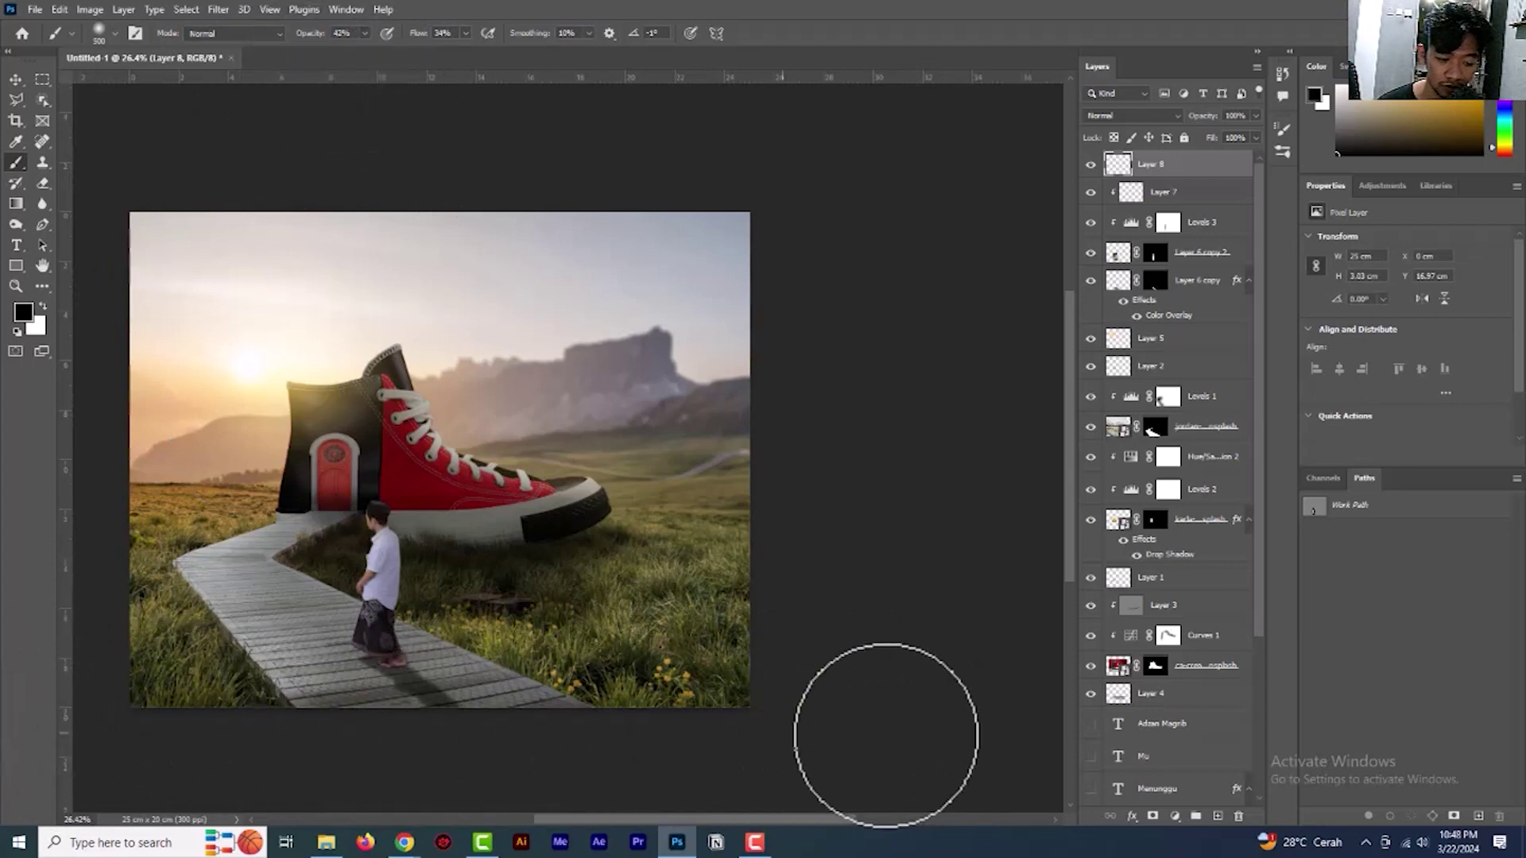
Darken the picture's lower edge further with a larger black brush, undo the last stroke and deselect the layer
key("bracketright")
key("bracketright")
key("bracketright")
mouse_move(133, 715)
left_mouse_down()
mouse_move(578, 740)
mouse_move(851, 732)
mouse_move(562, 699)
mouse_move(235, 727)
left_mouse_up()
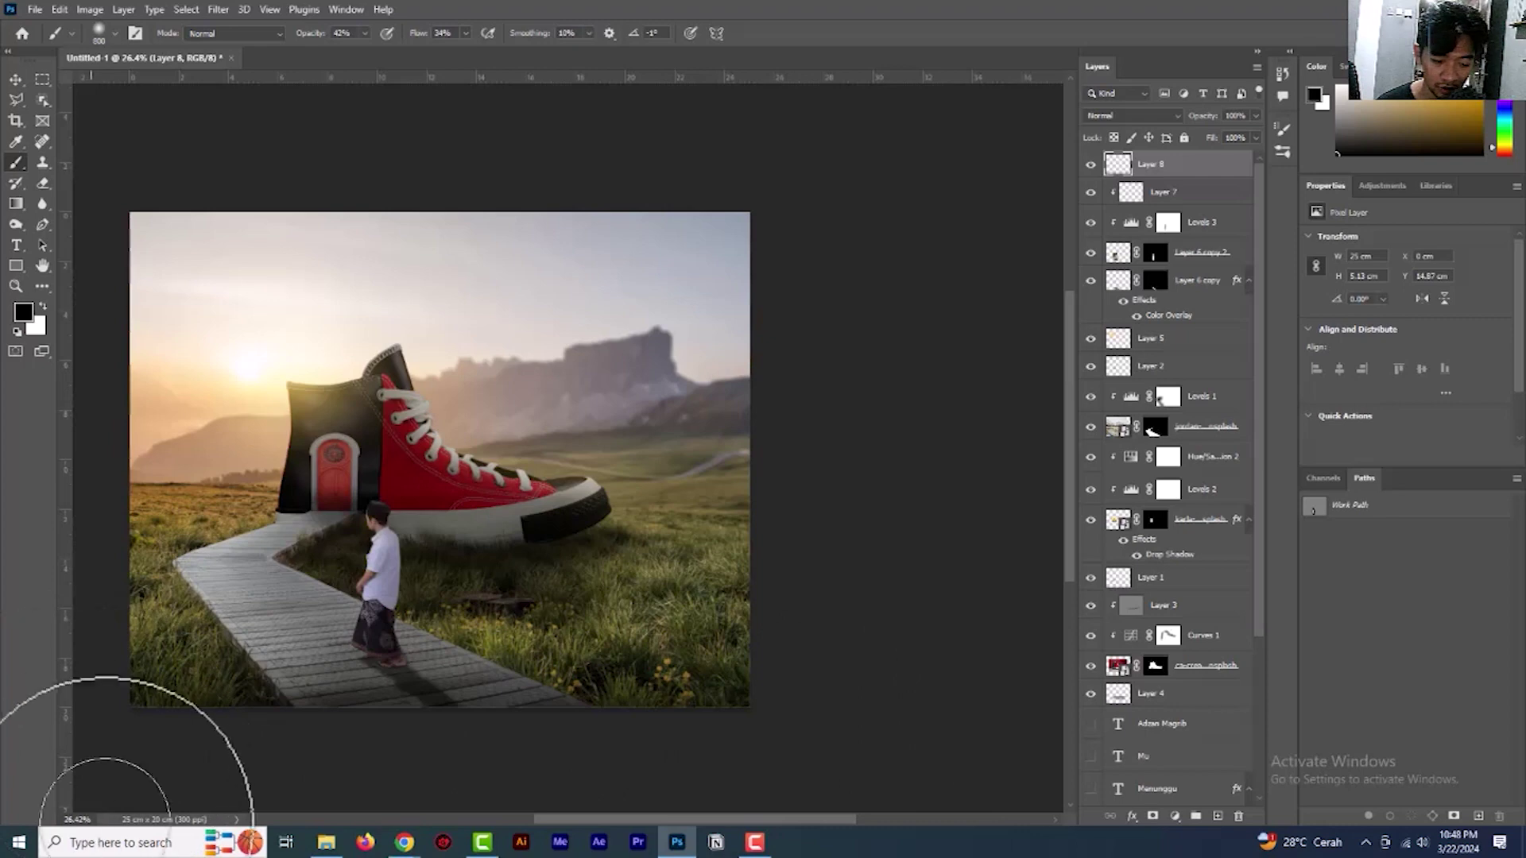
key("ctrl+z")
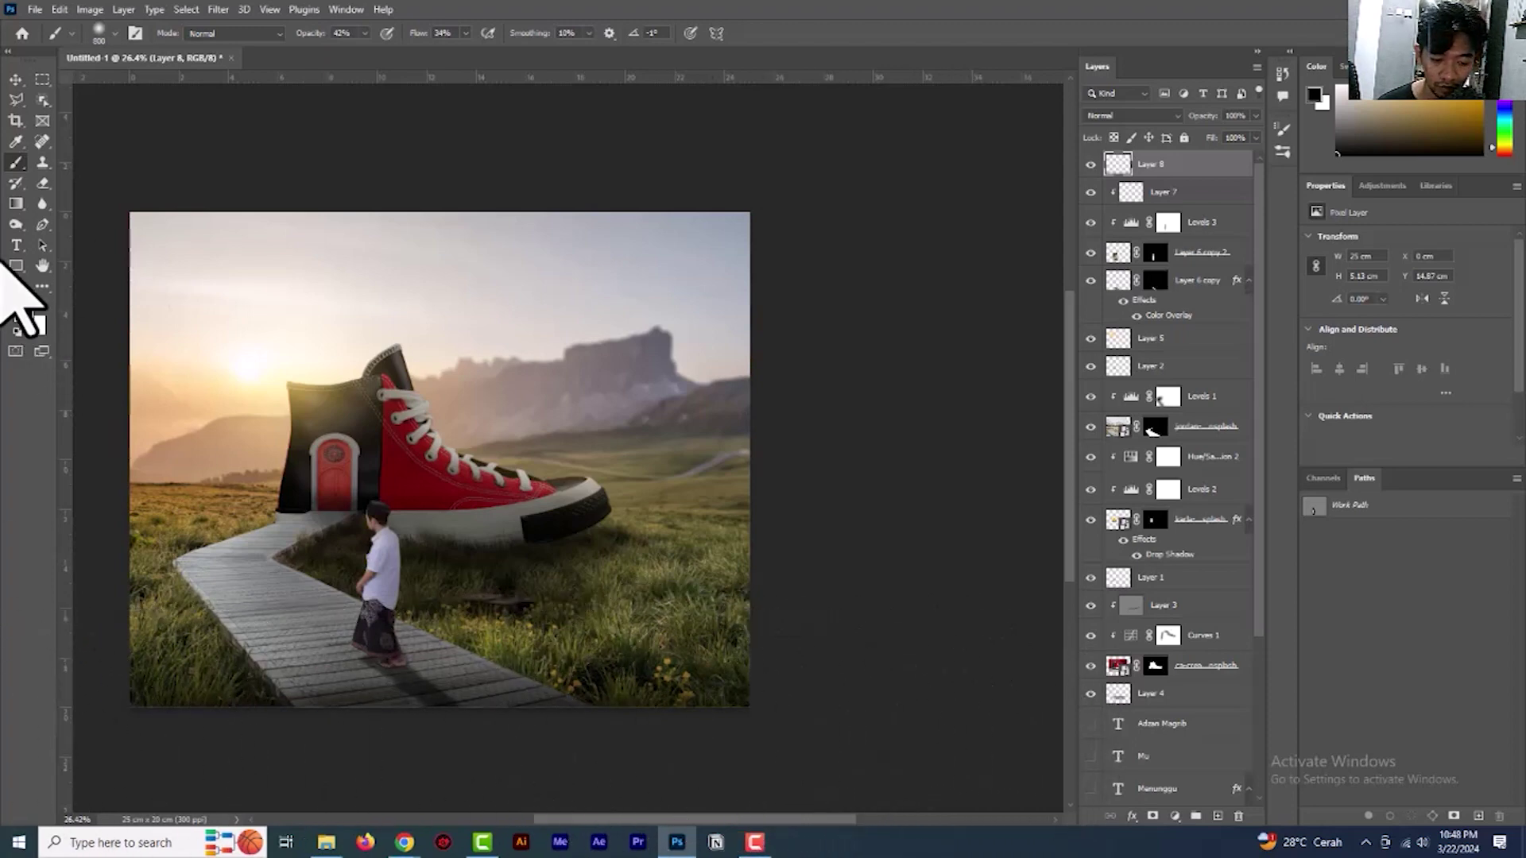
left_click(15, 81)
left_click(802, 278)
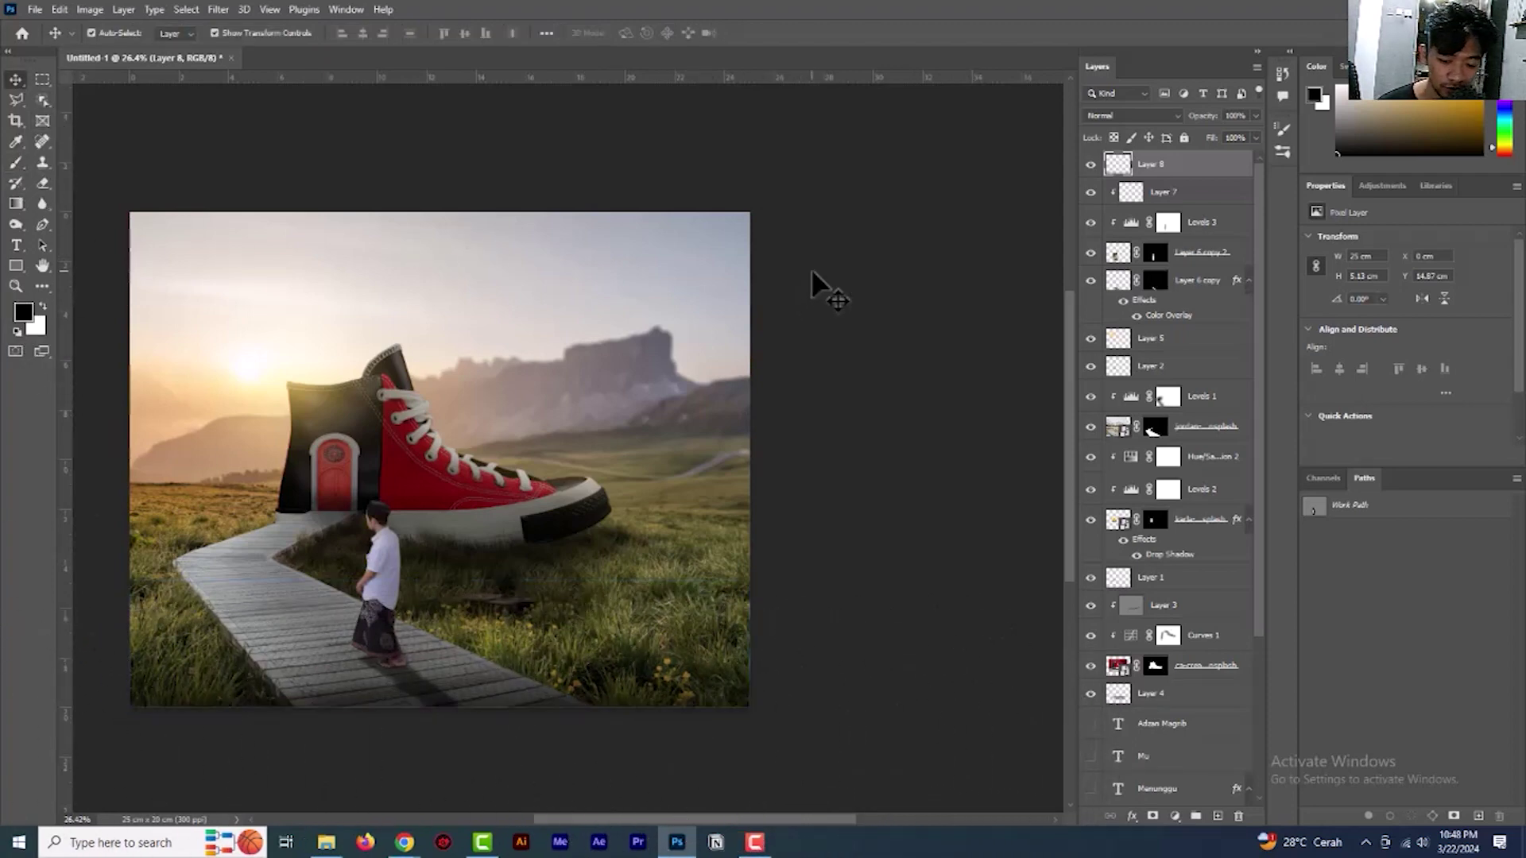
scroll(1087, 224, "up", 1)
scroll(586, 426, "down", 3)
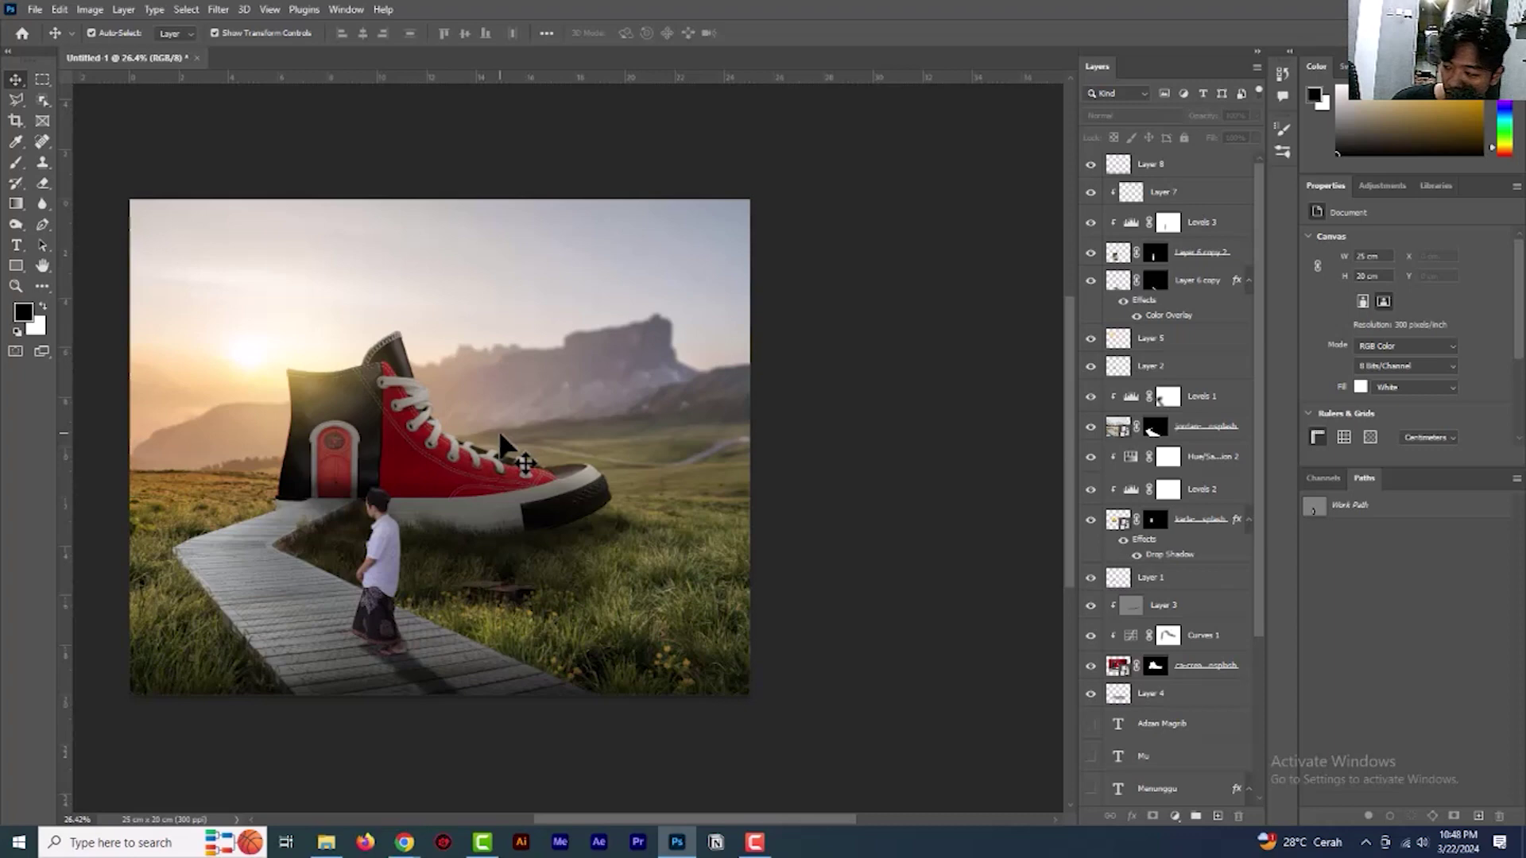
key("alt+Tab")
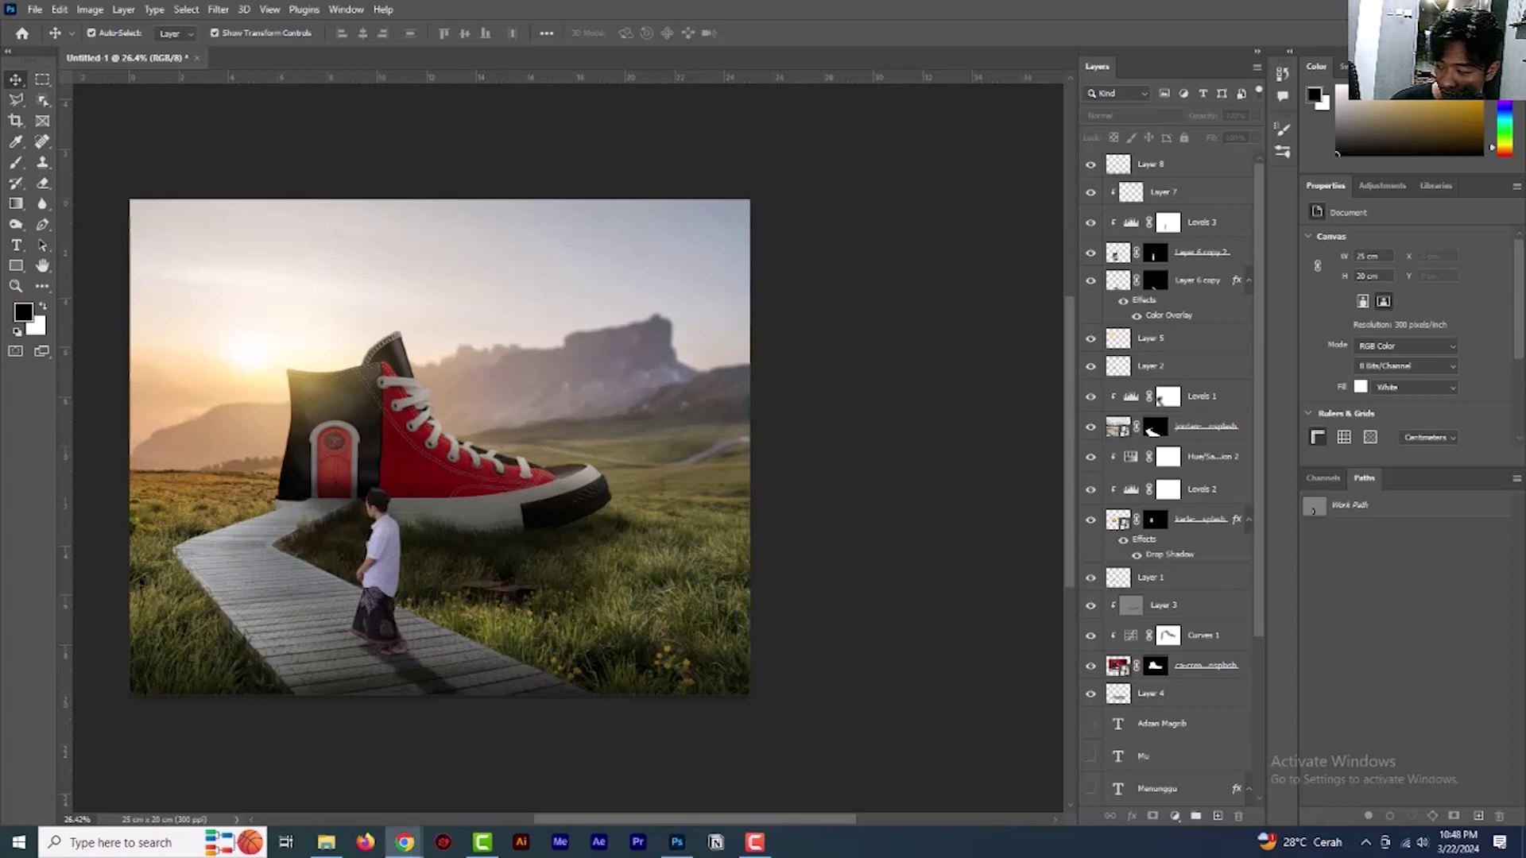
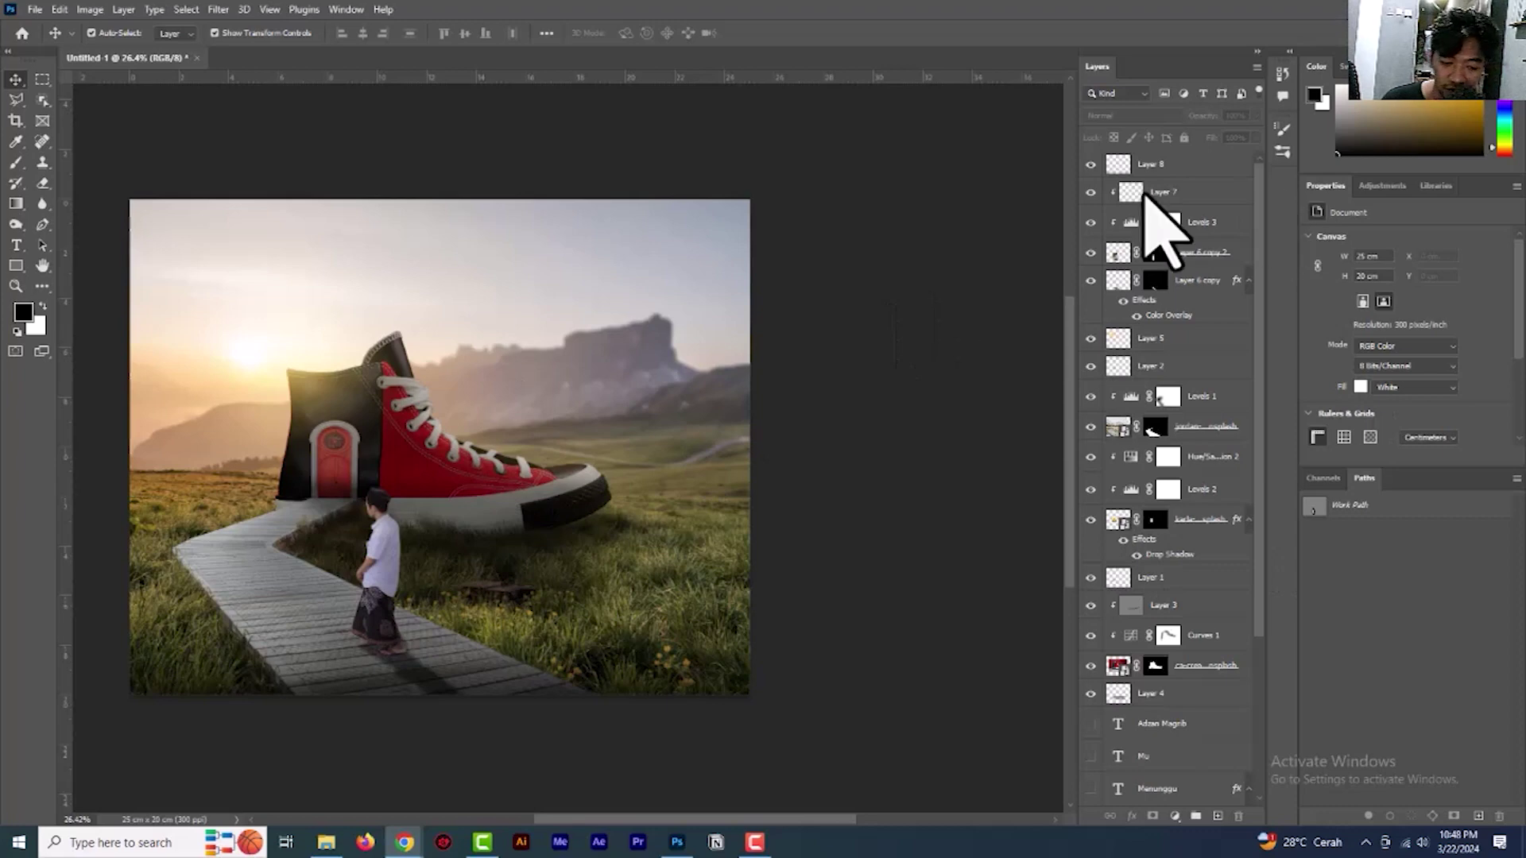
Stamp all visible layers into a new merged layer above Layer 8 and toggle its visibility to check it
left_click(1156, 164)
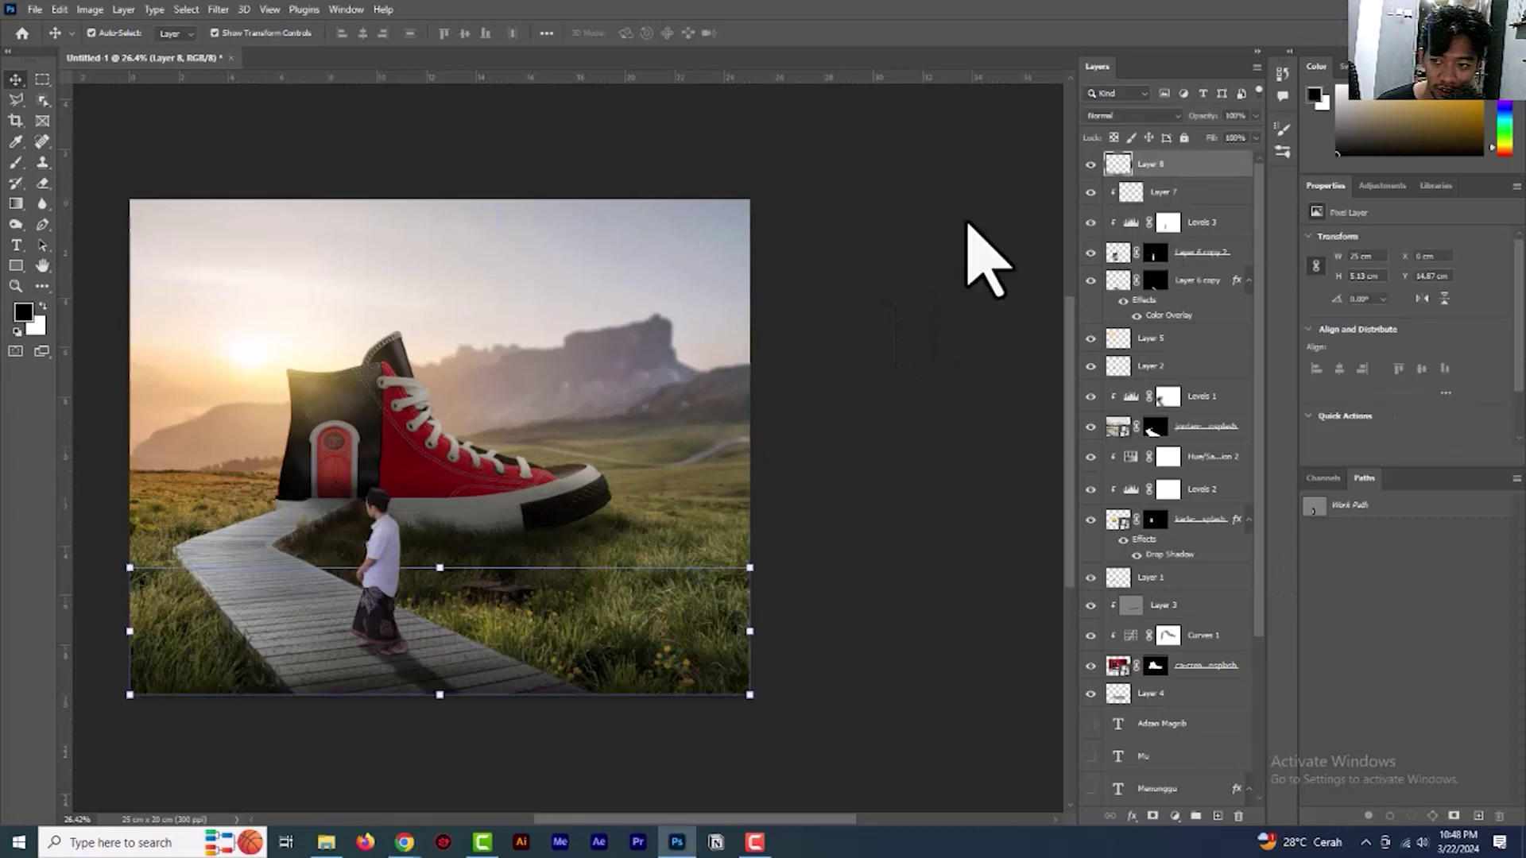
scroll(344, 287, "up", 1)
scroll(278, 159, "down", 1)
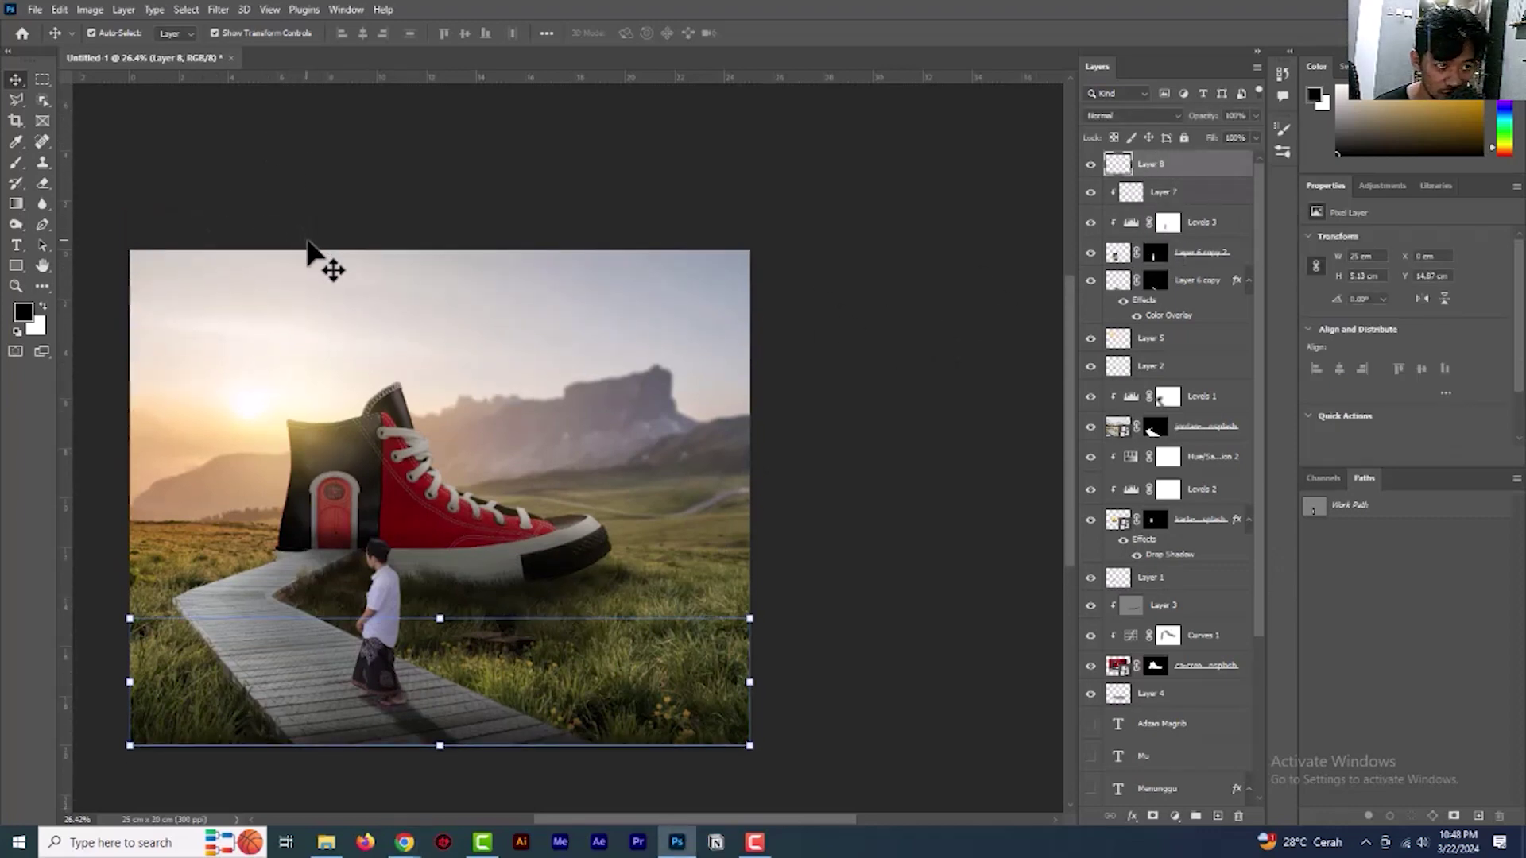
key("ctrl")
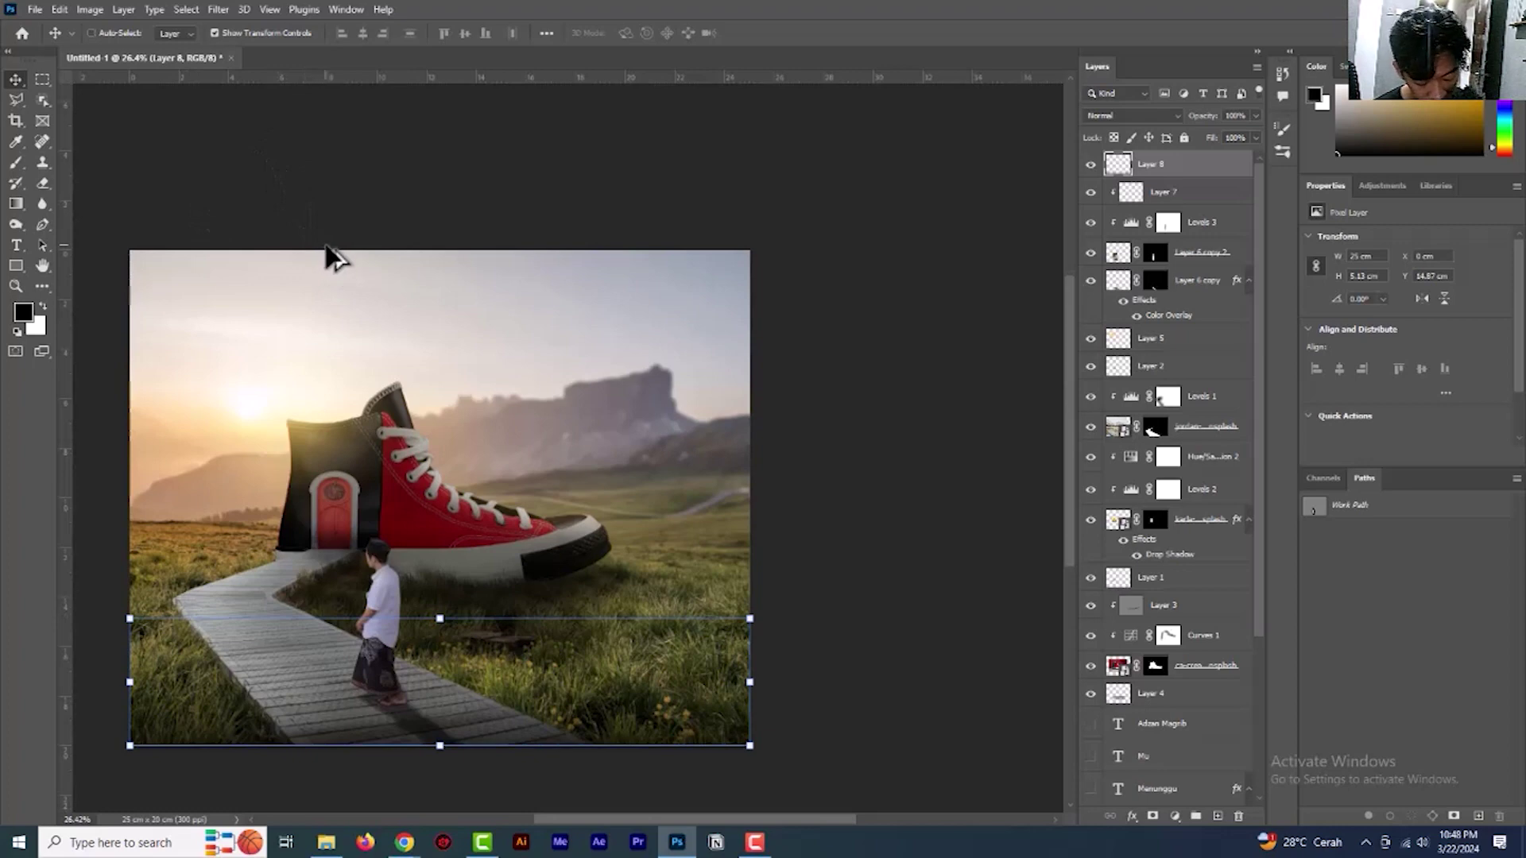
key("ctrl+shift+alt+e")
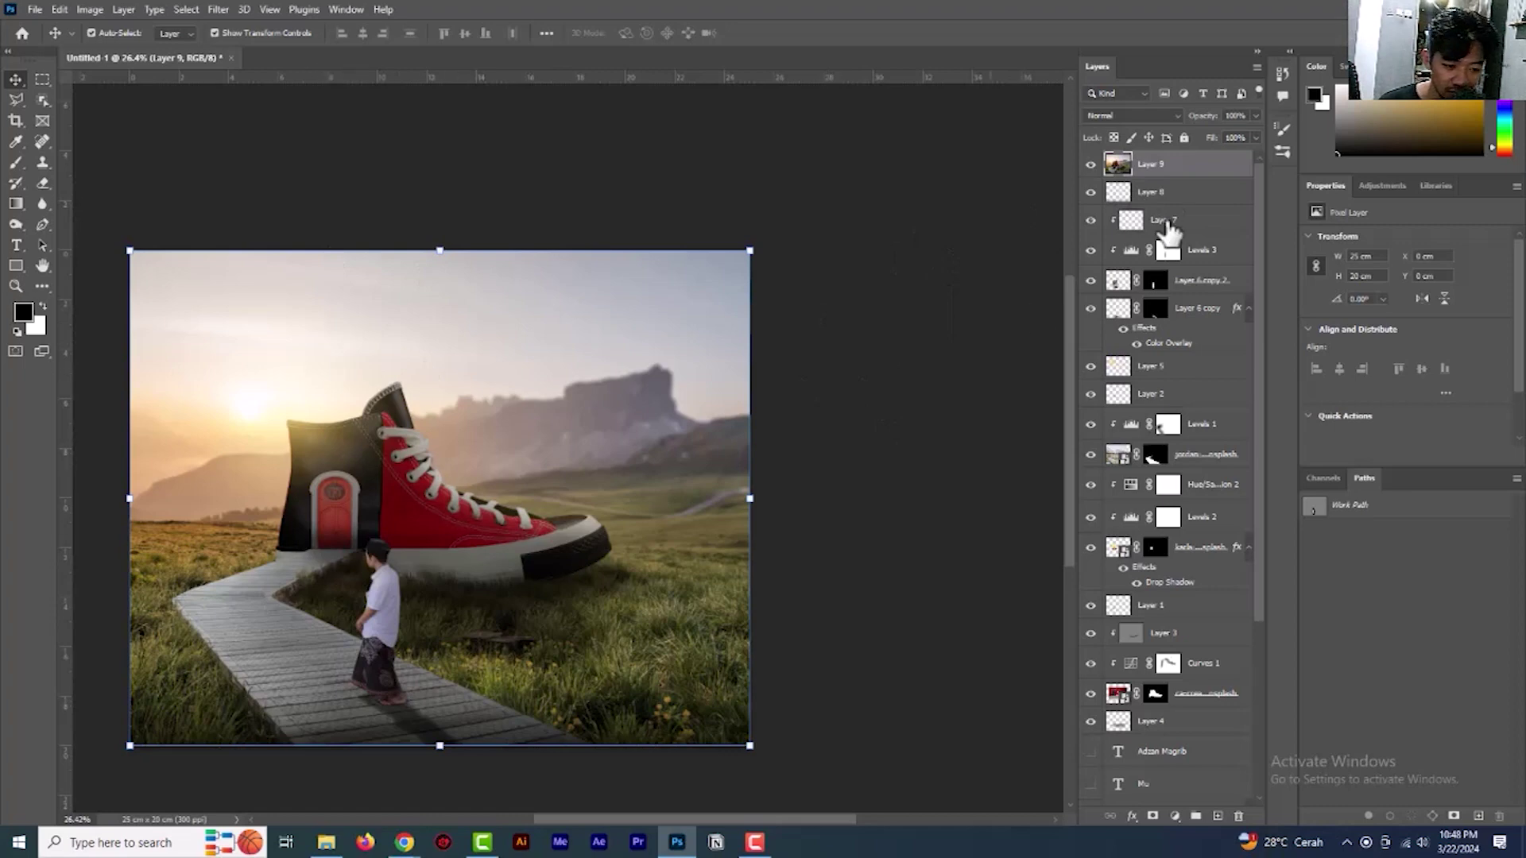
left_click(1091, 164)
left_click(1091, 165)
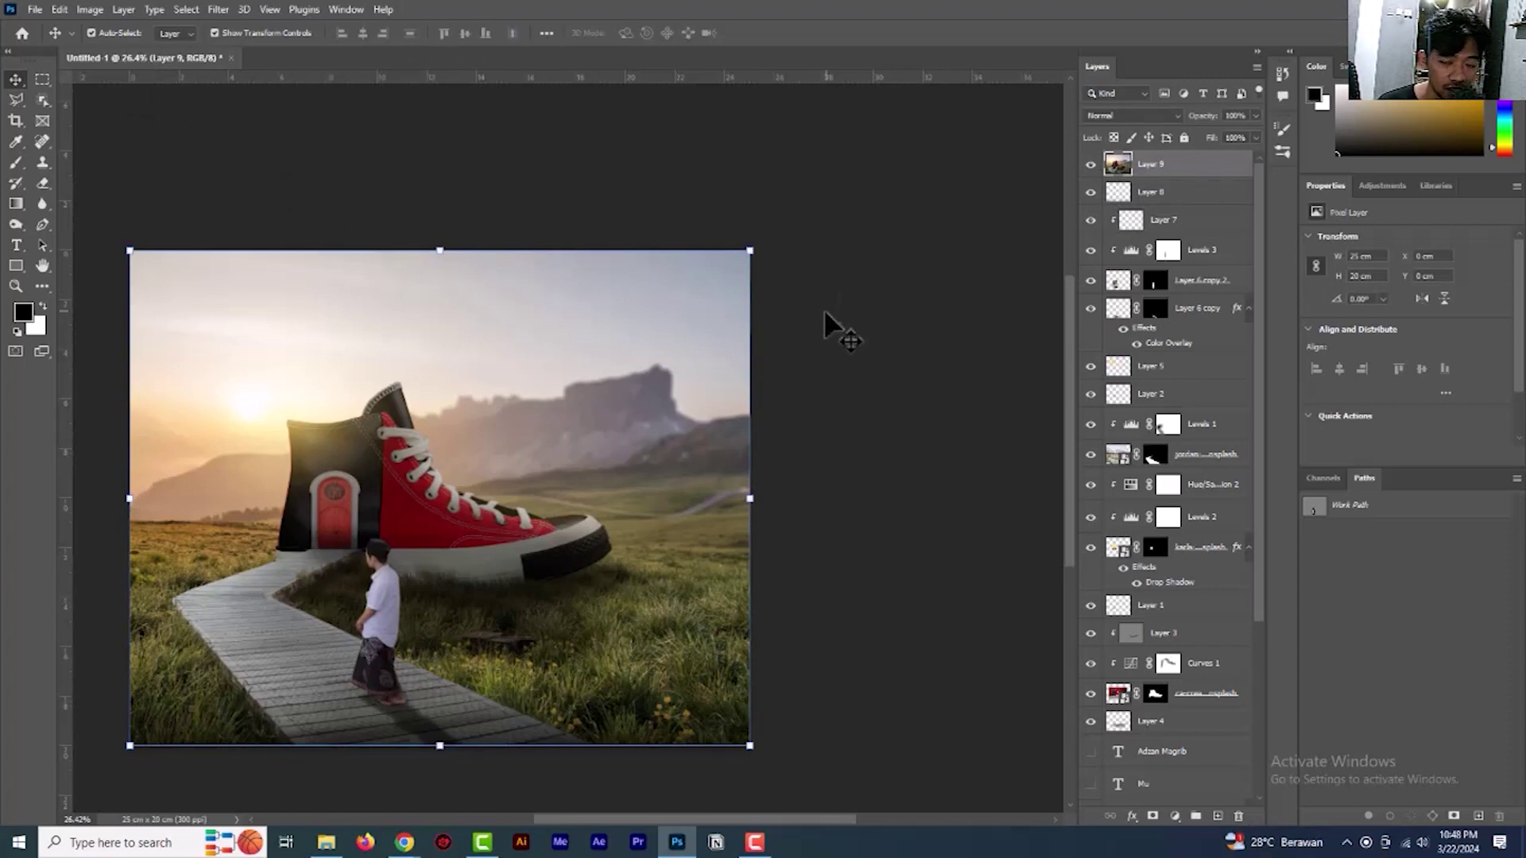
Open the Camera Raw Filter on the merged layer, fit the whole picture in its preview and set Highlights to -51
key("alt+Tab")
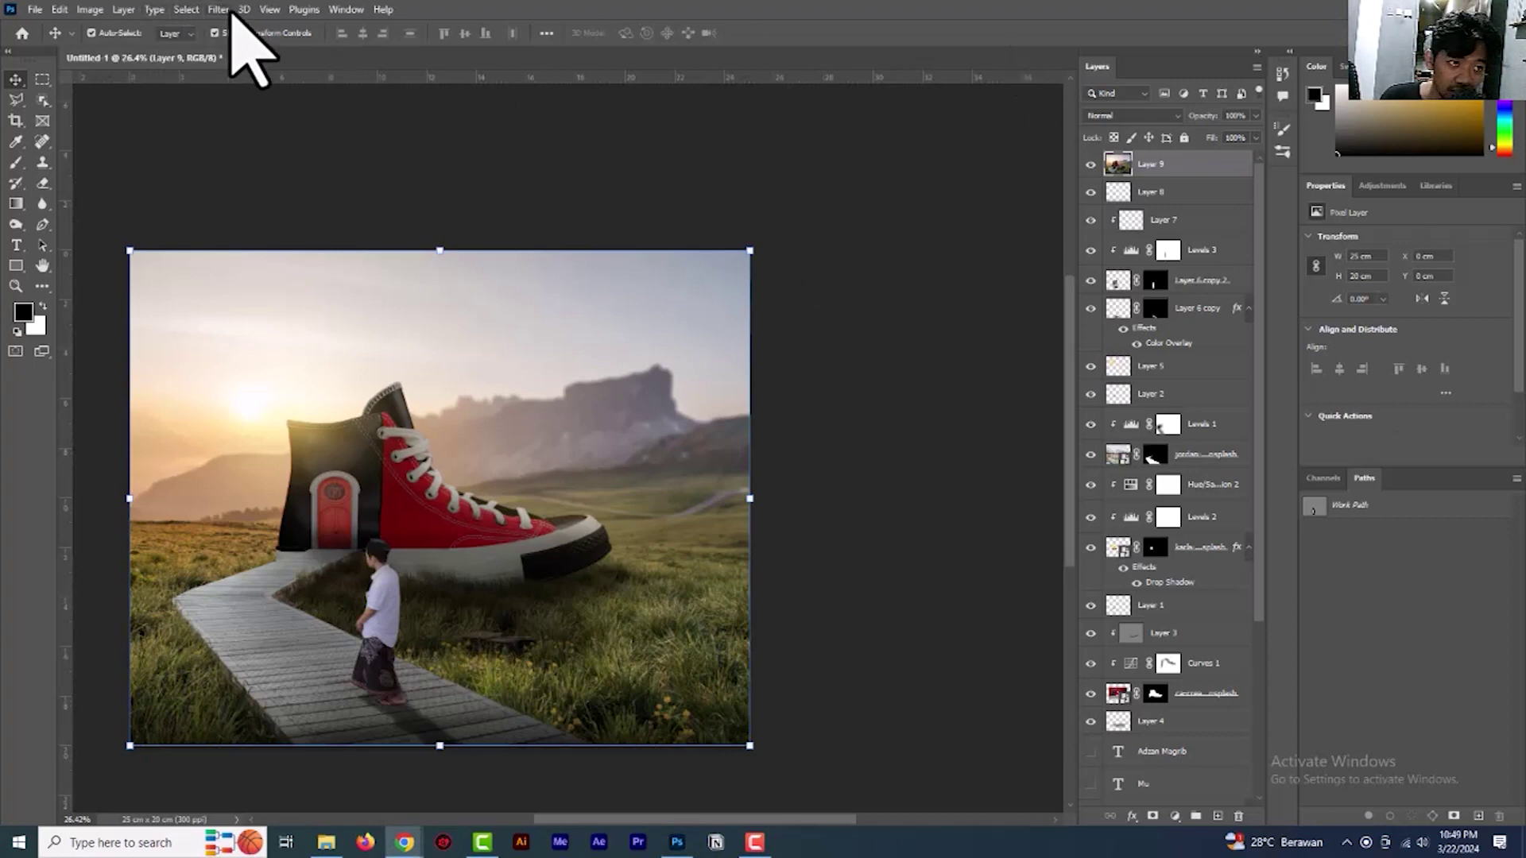
left_click(220, 11)
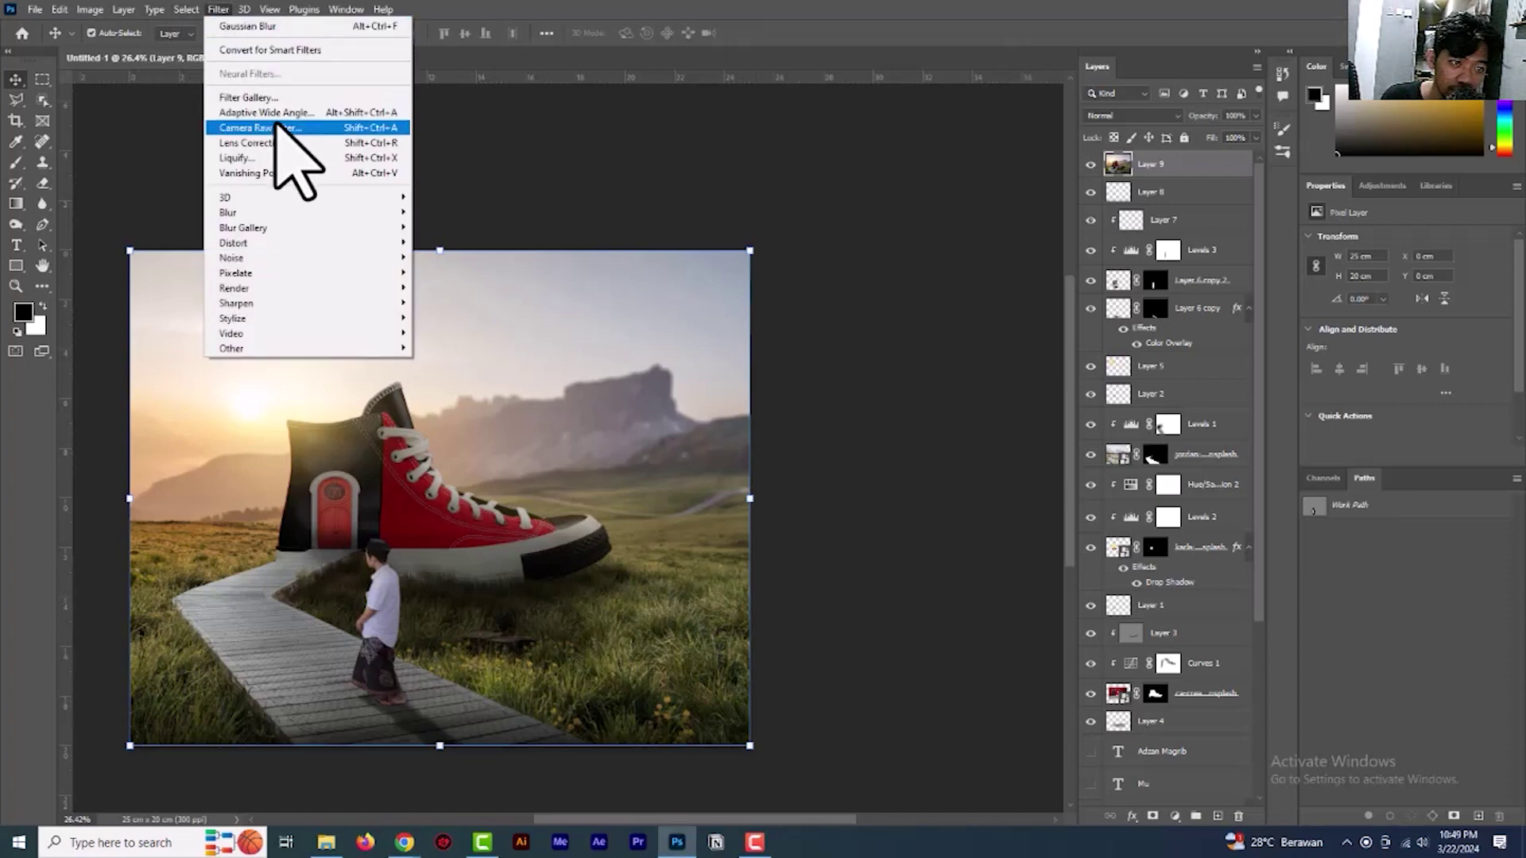
left_click(270, 127)
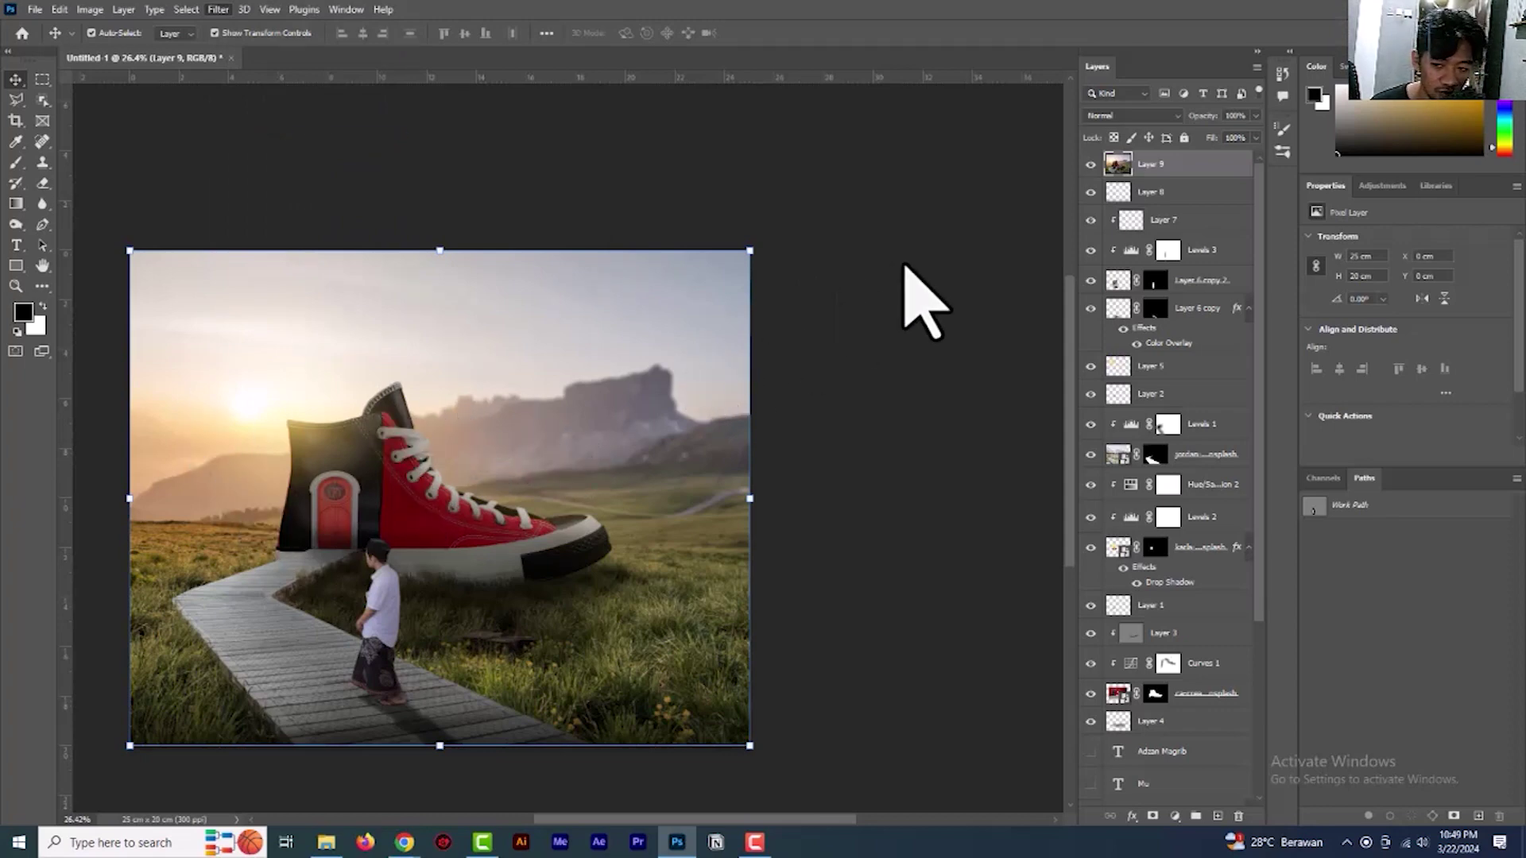
key("ctrl+shift+a")
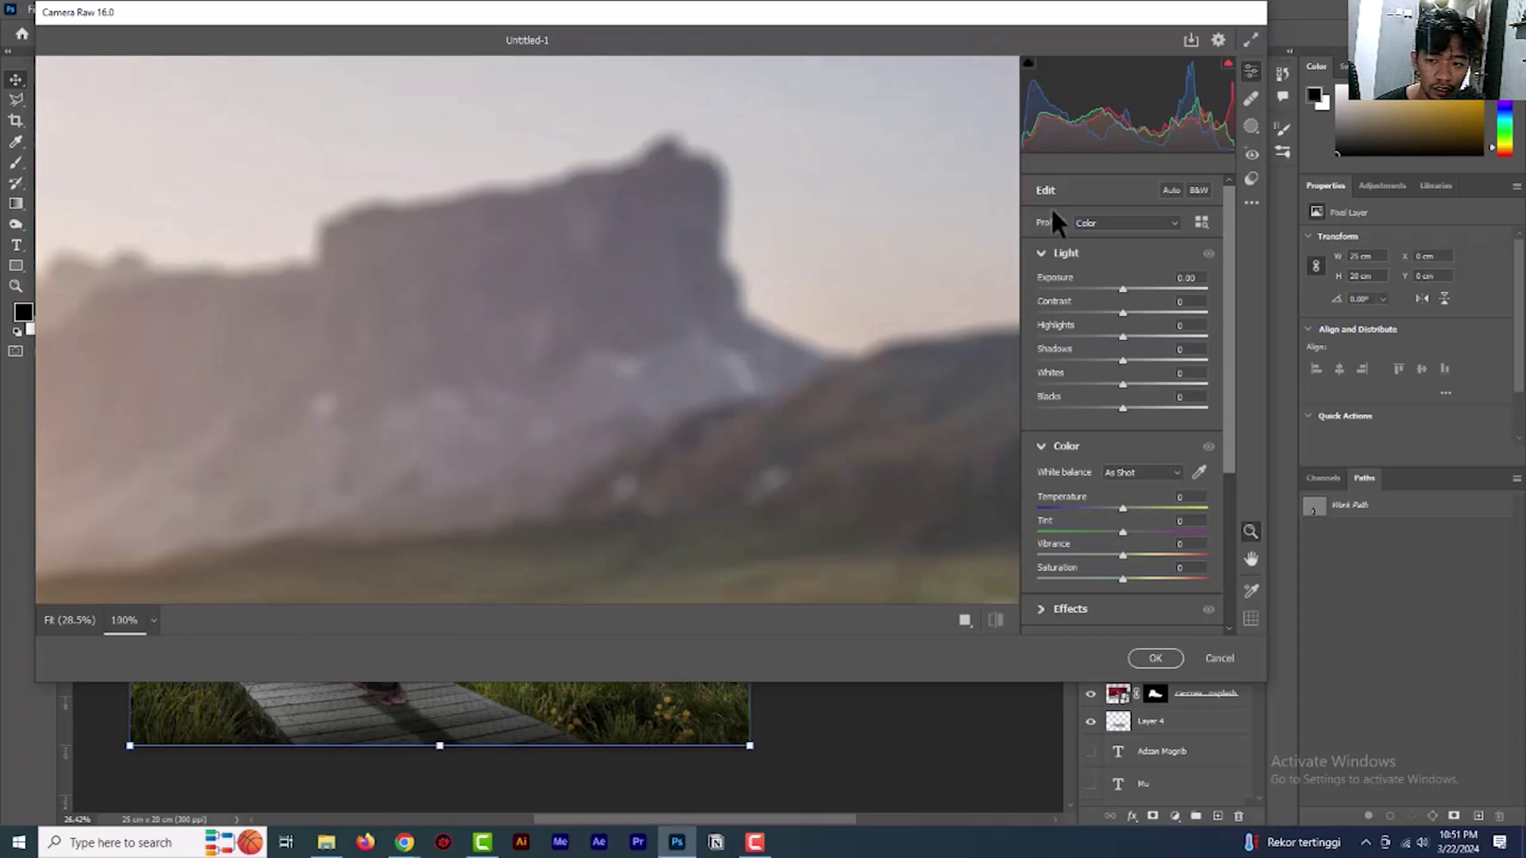
left_click(70, 620)
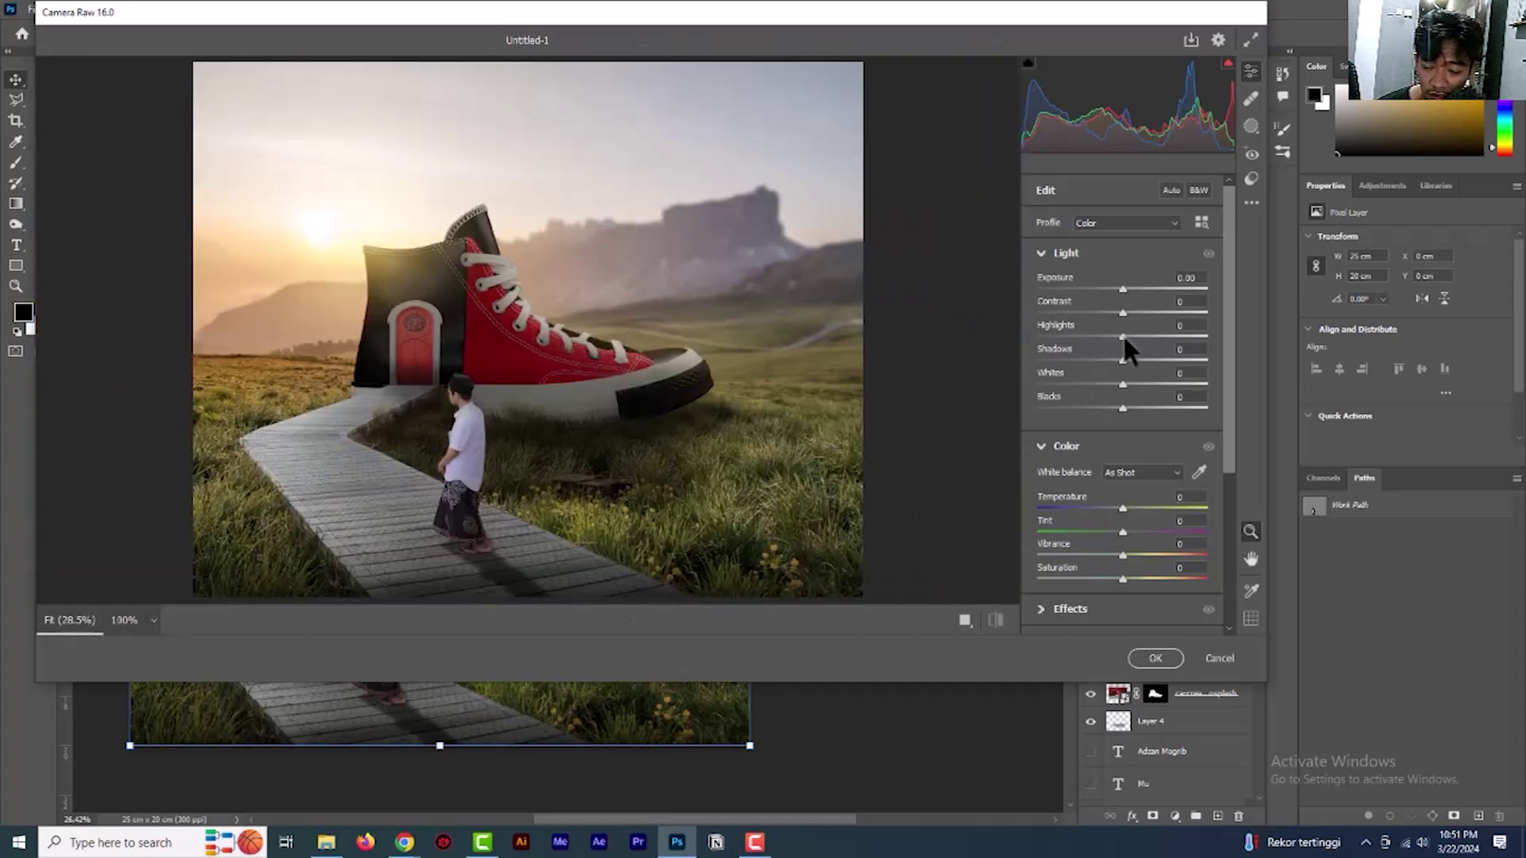
left_click_drag(1122, 336, 1079, 341)
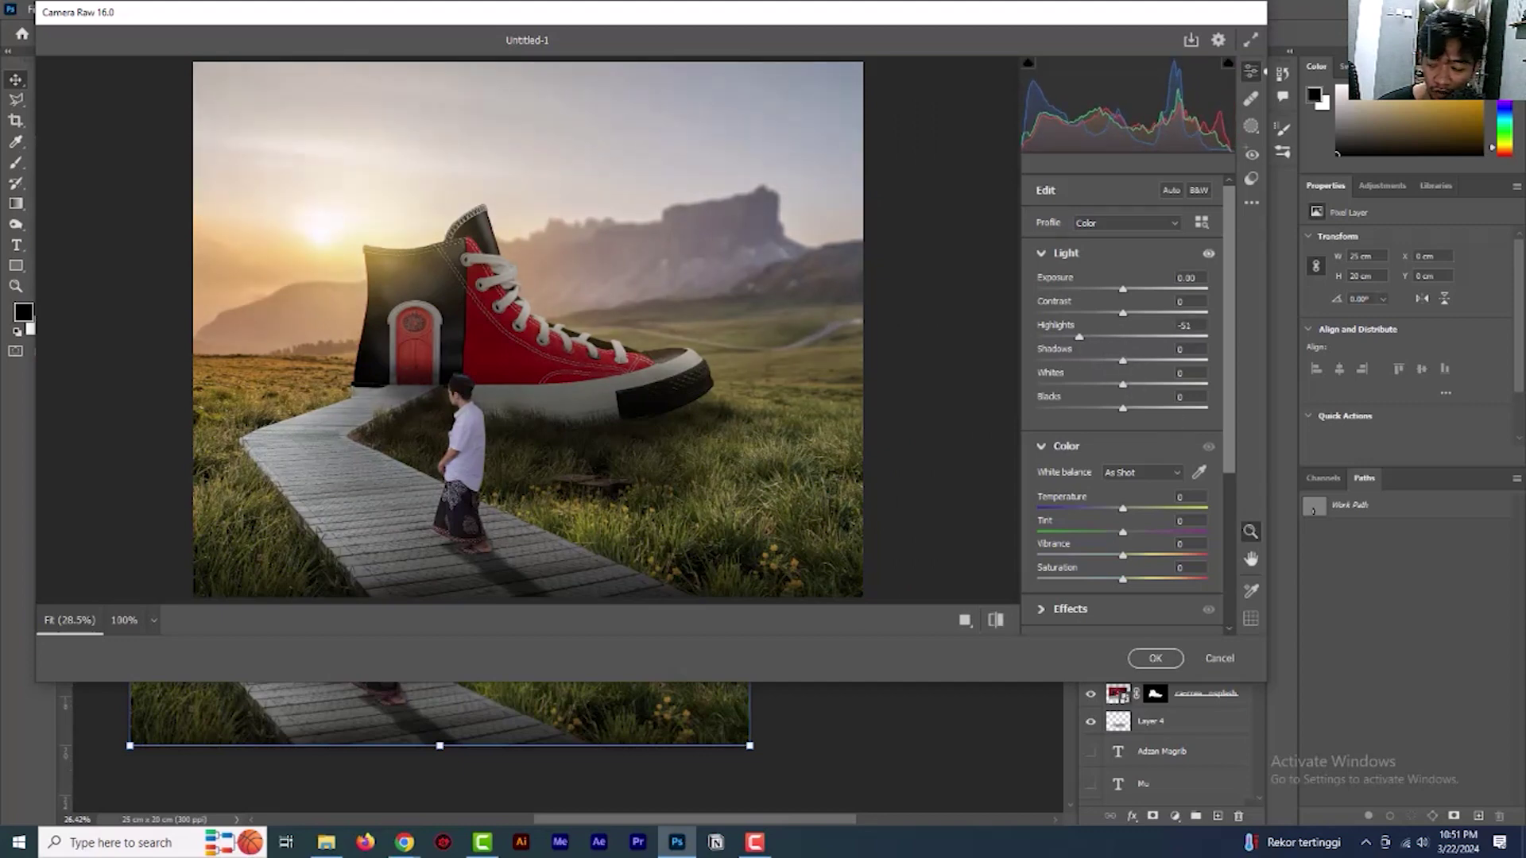
key("alt+Tab")
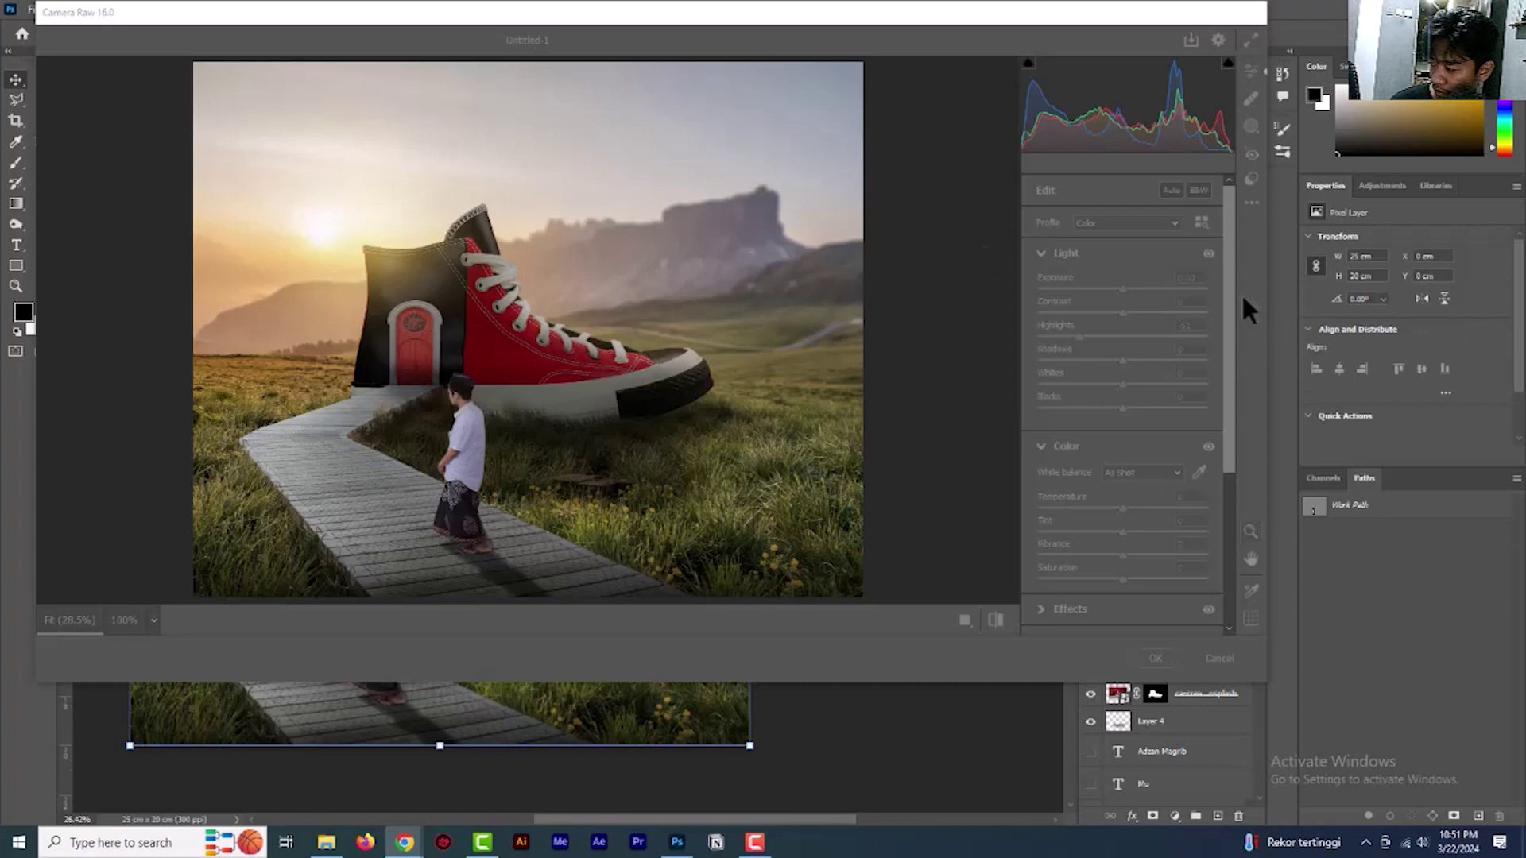
Set the merged layer's Shadows to +5 and Whites to -53 in the Camera Raw light adjustments
left_click(1066, 301)
left_click_drag(1122, 361, 1072, 387)
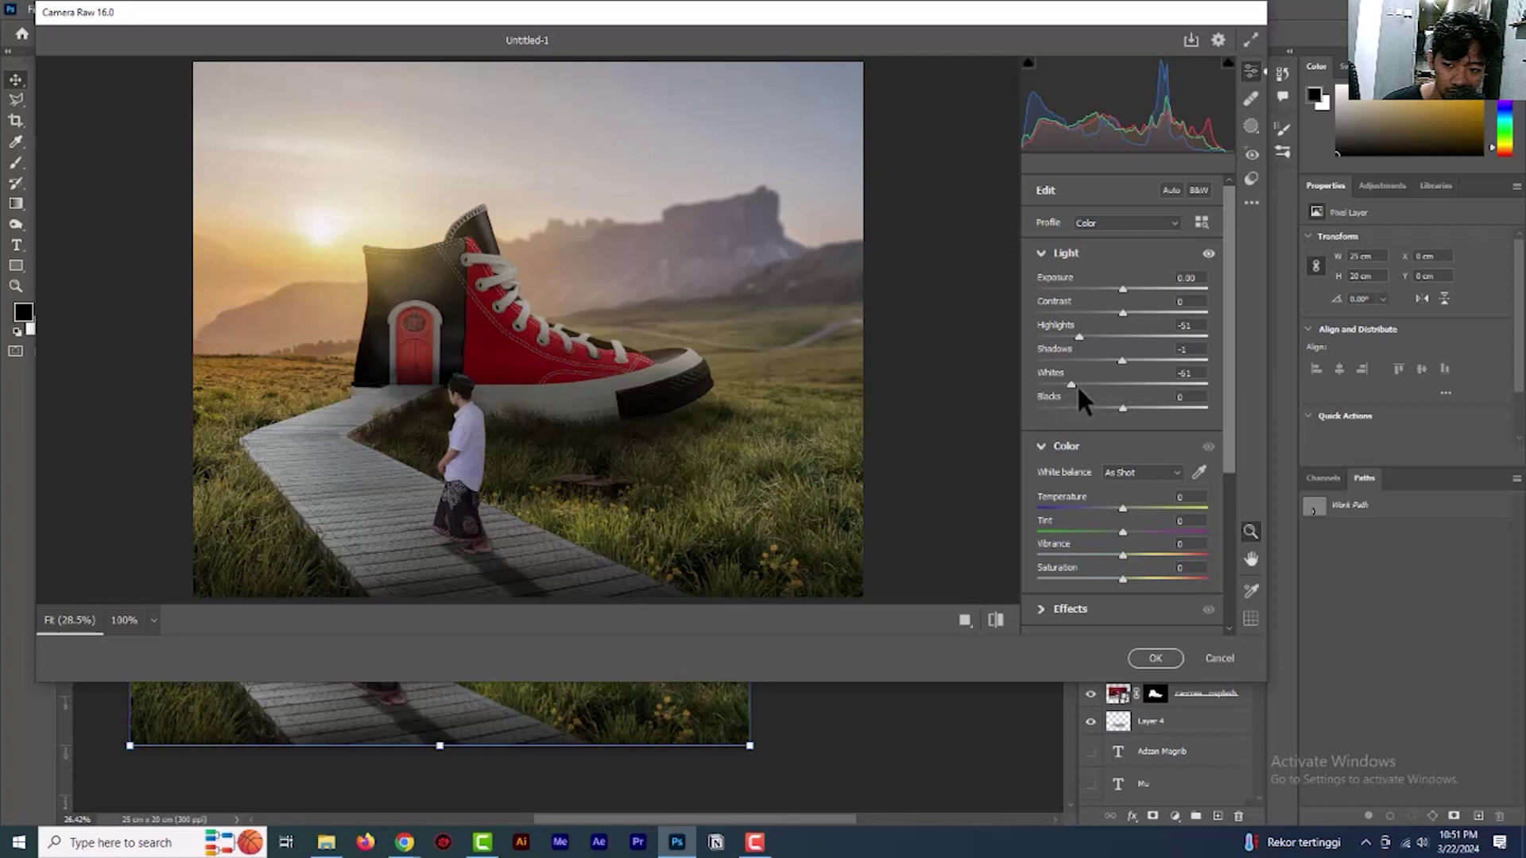
left_click_drag(1075, 384, 1132, 361)
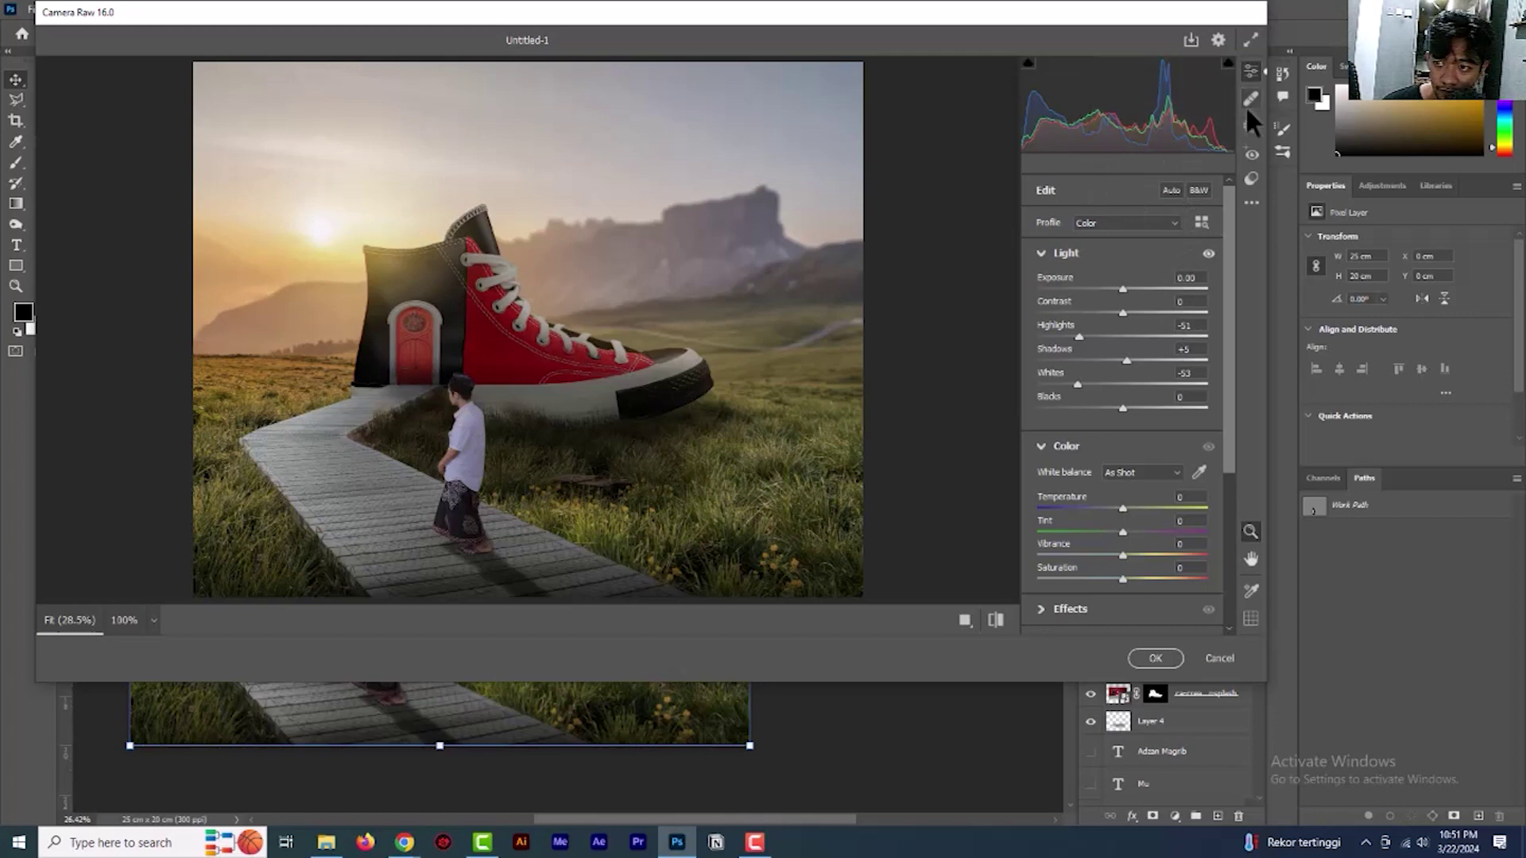
In the Color Mixer, set the luminance of Greens to -51, Yellows to -12 and Reds to -4
left_click_drag(1230, 216, 1213, 456)
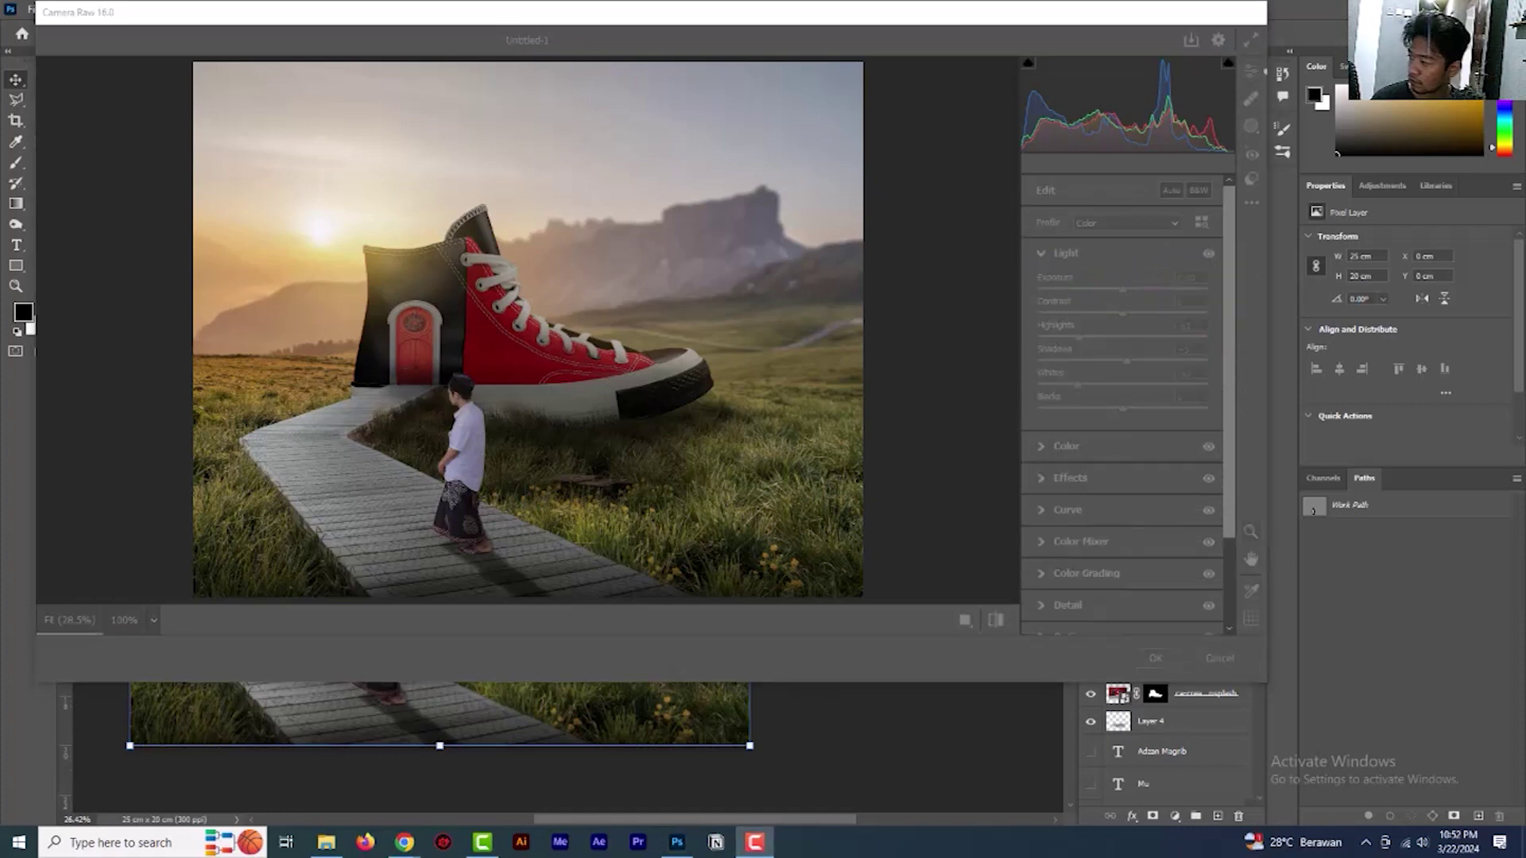
left_click(1085, 288)
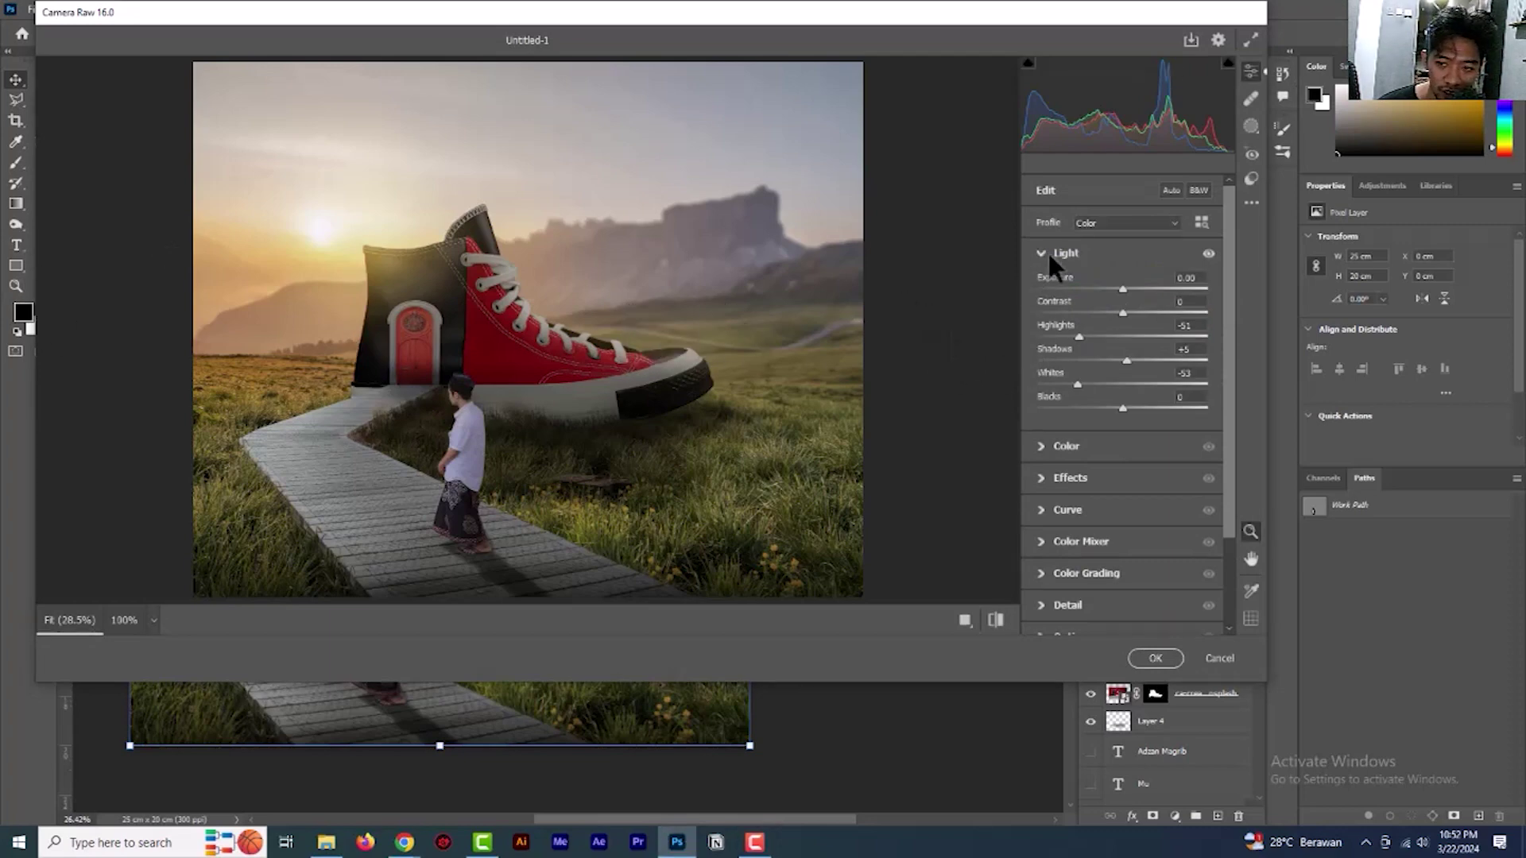
left_click(1050, 254)
left_click(1042, 410)
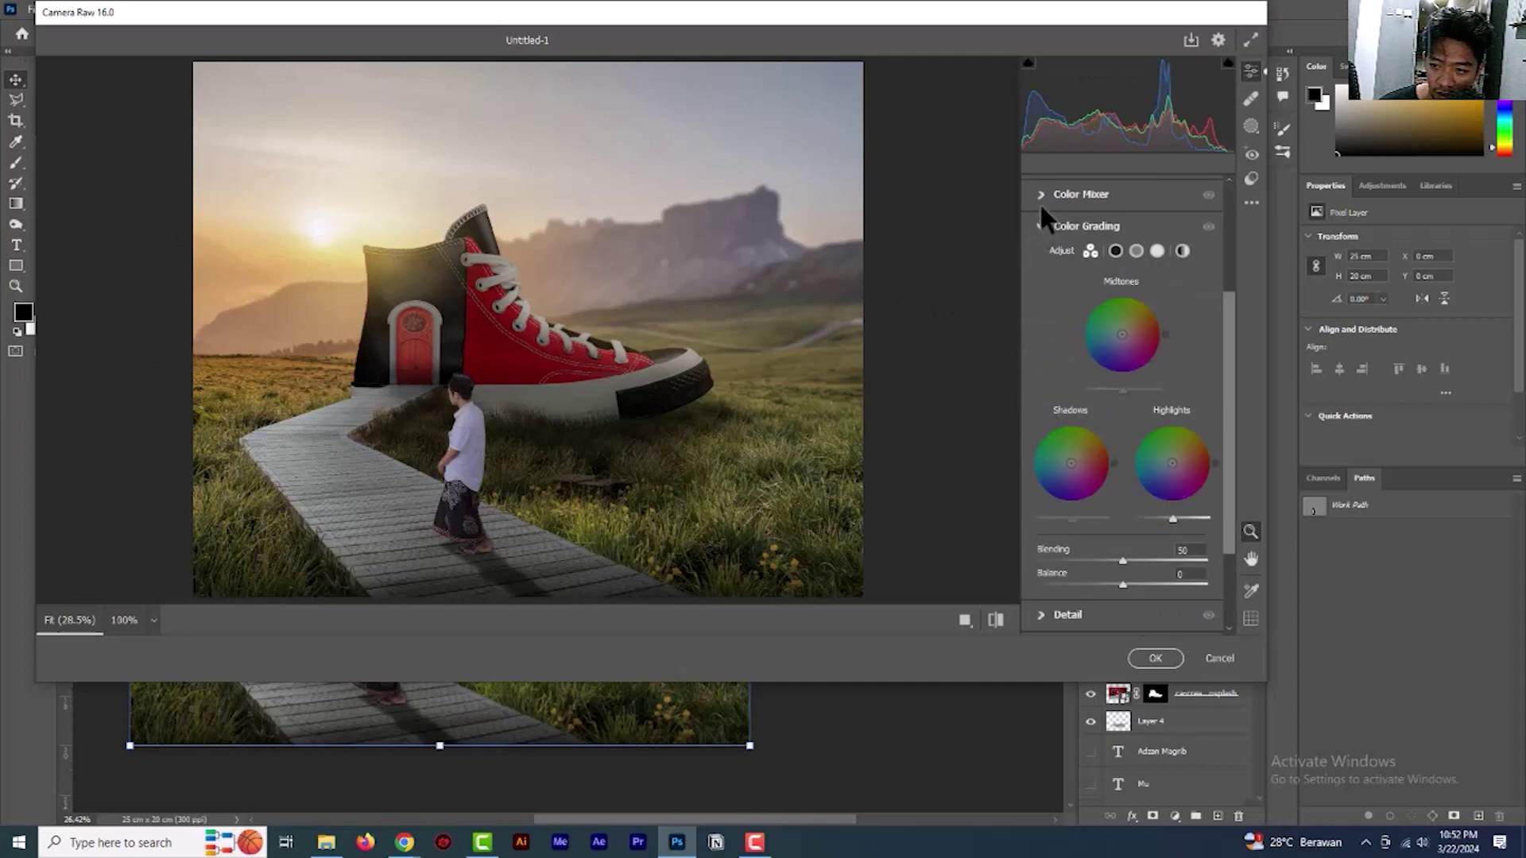
left_click(1037, 225)
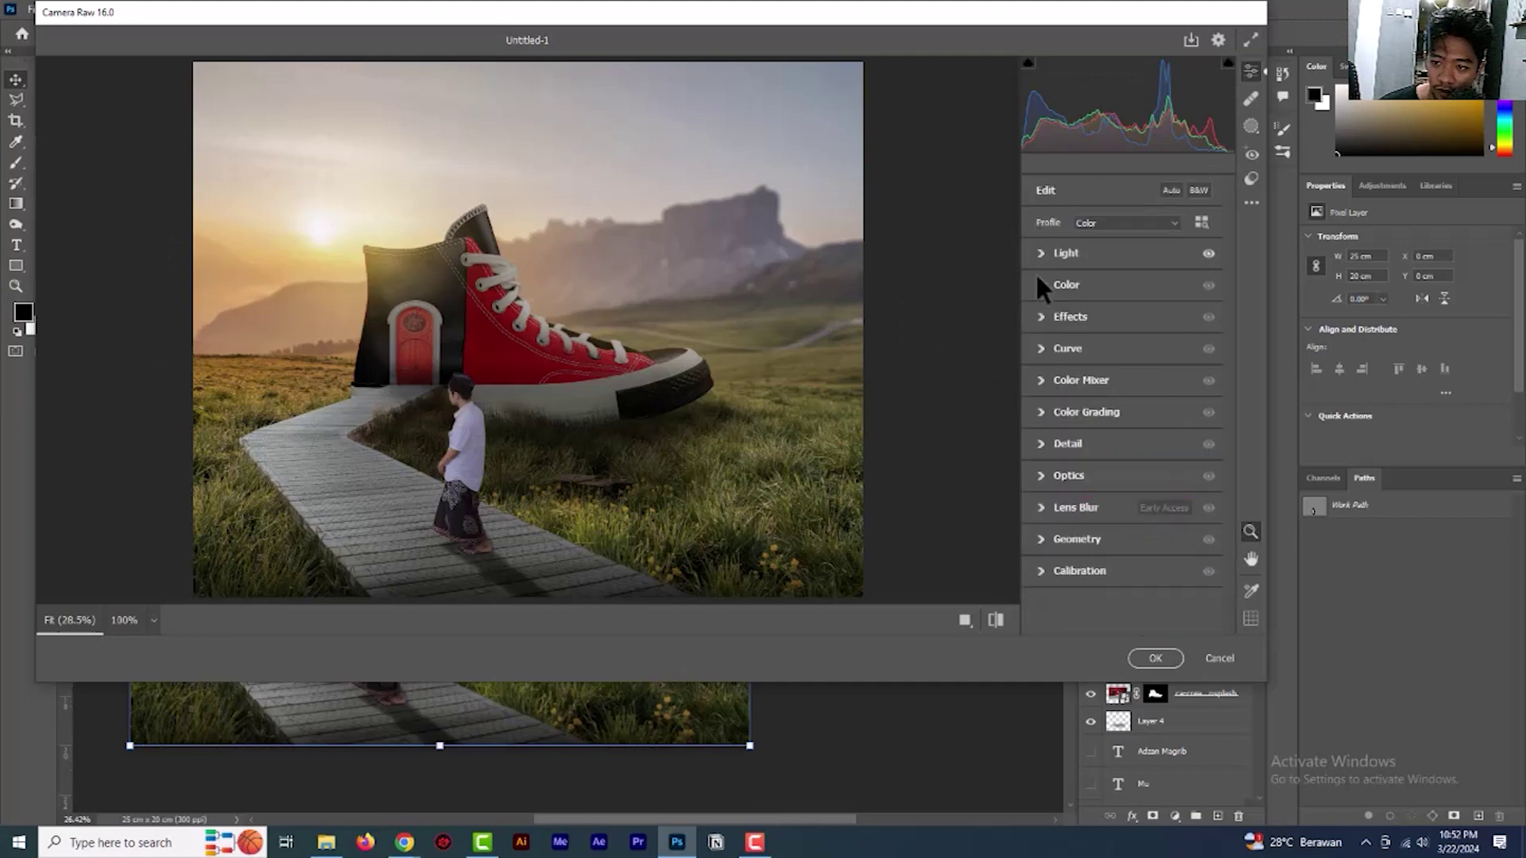
left_click(1040, 378)
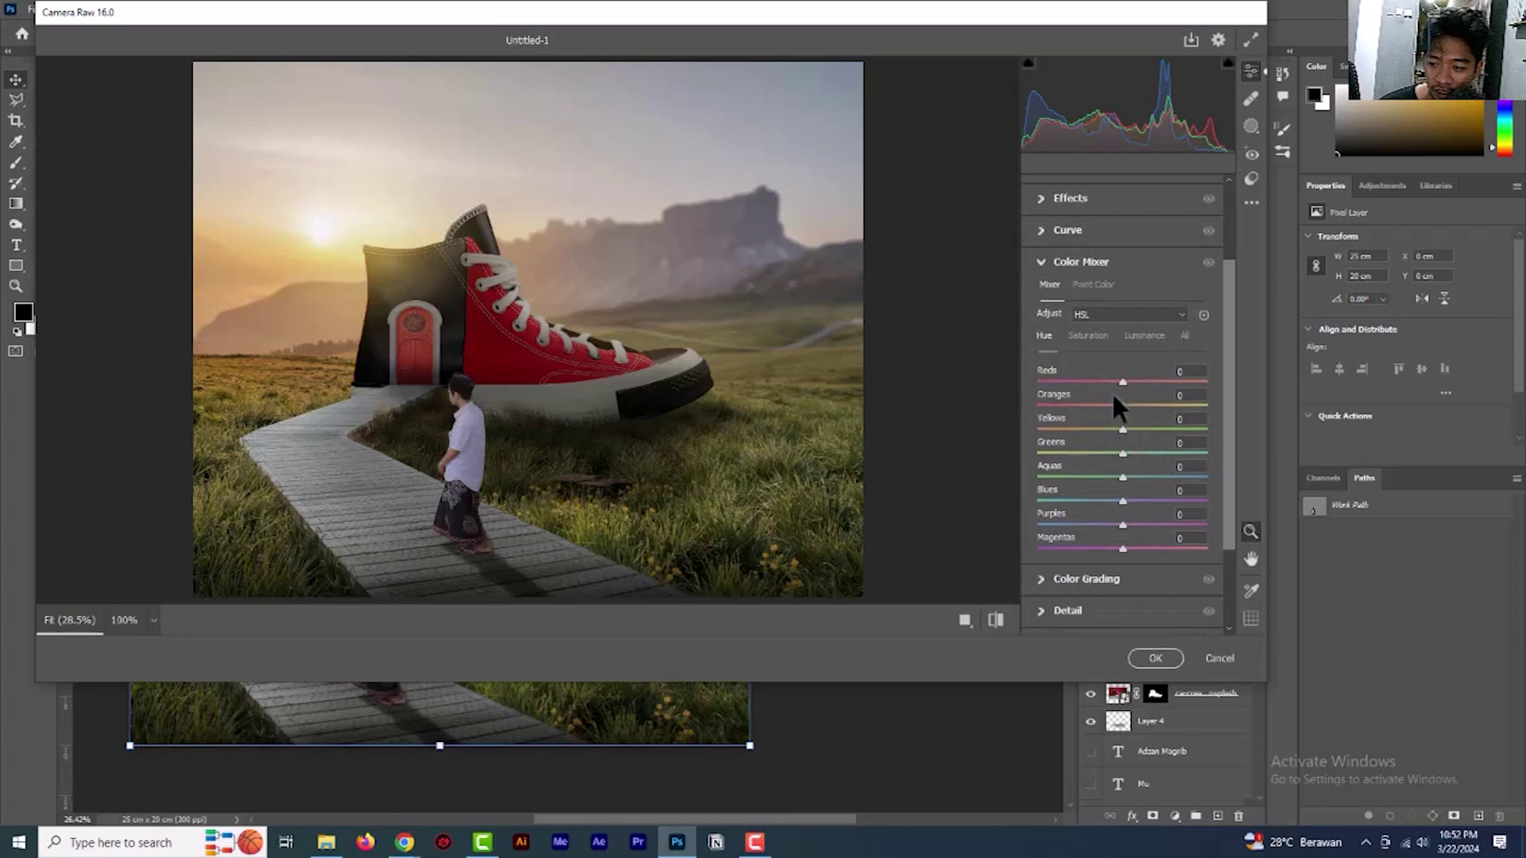
left_click(1141, 336)
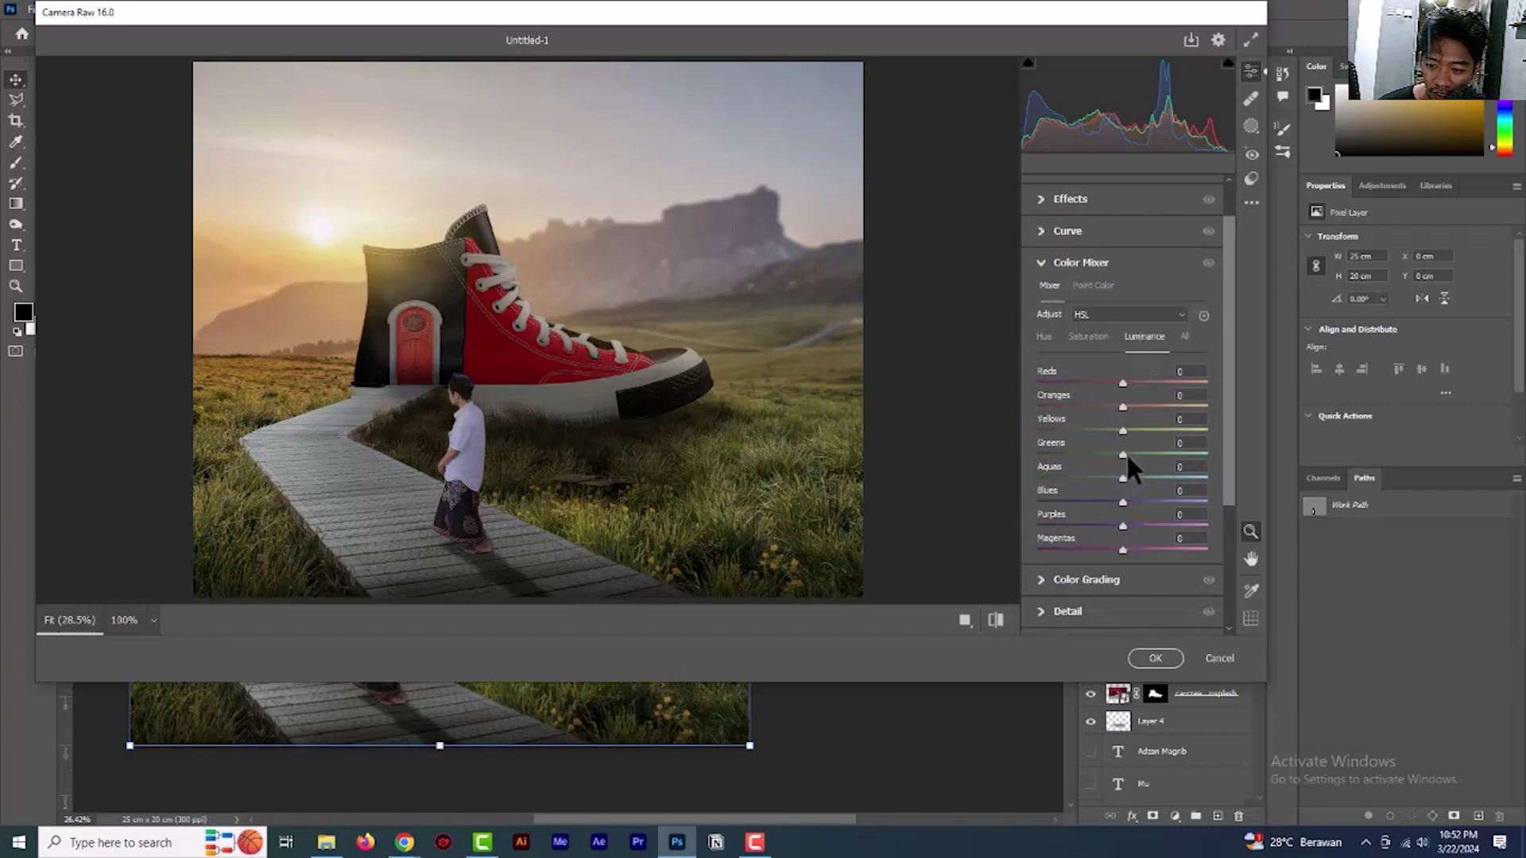
left_click_drag(1122, 454, 1100, 455)
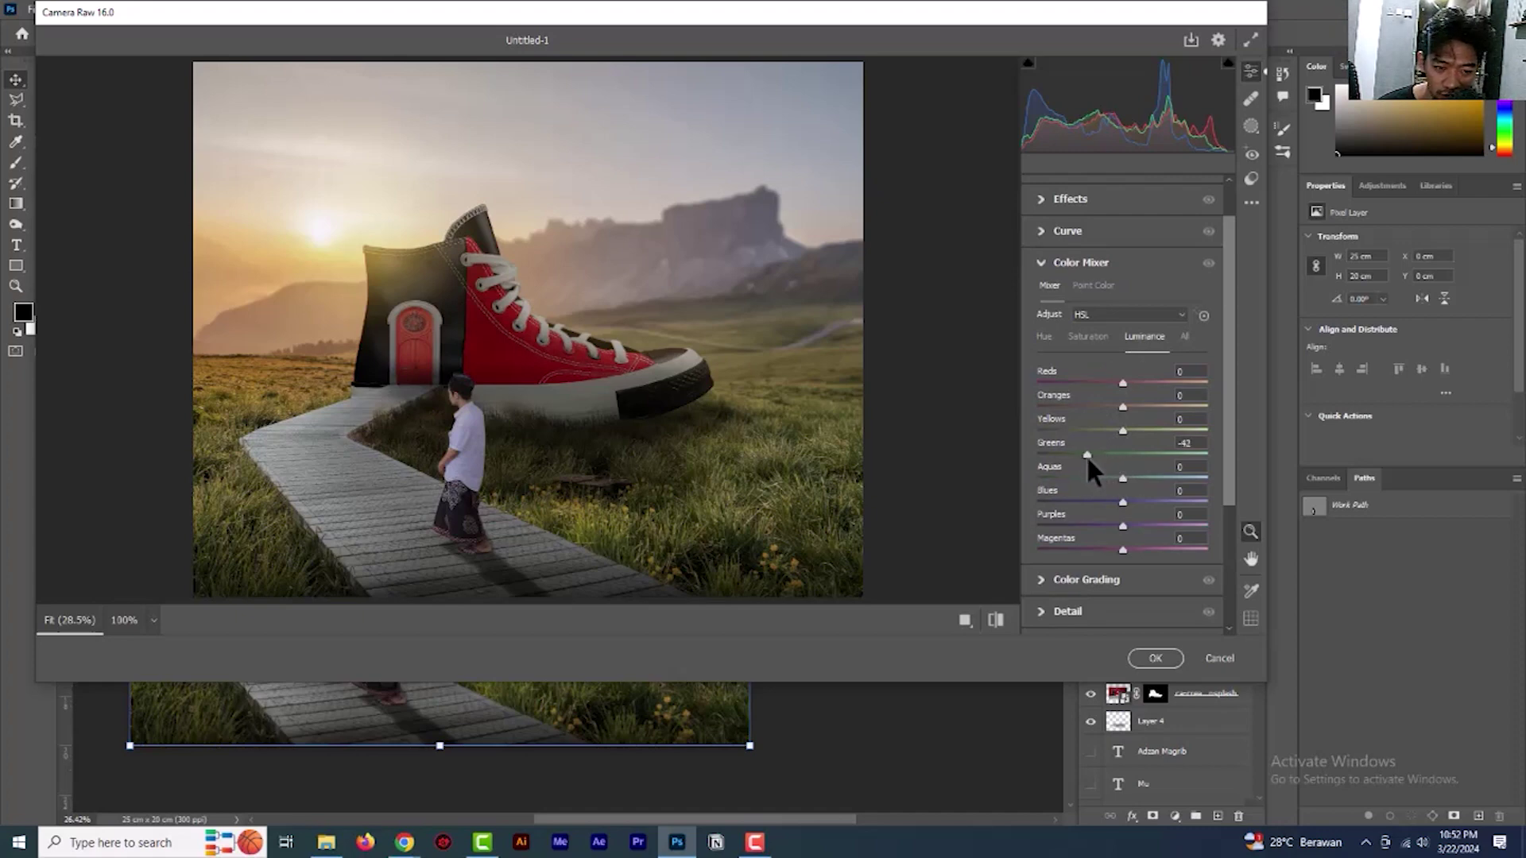
left_click_drag(1083, 454, 1078, 455)
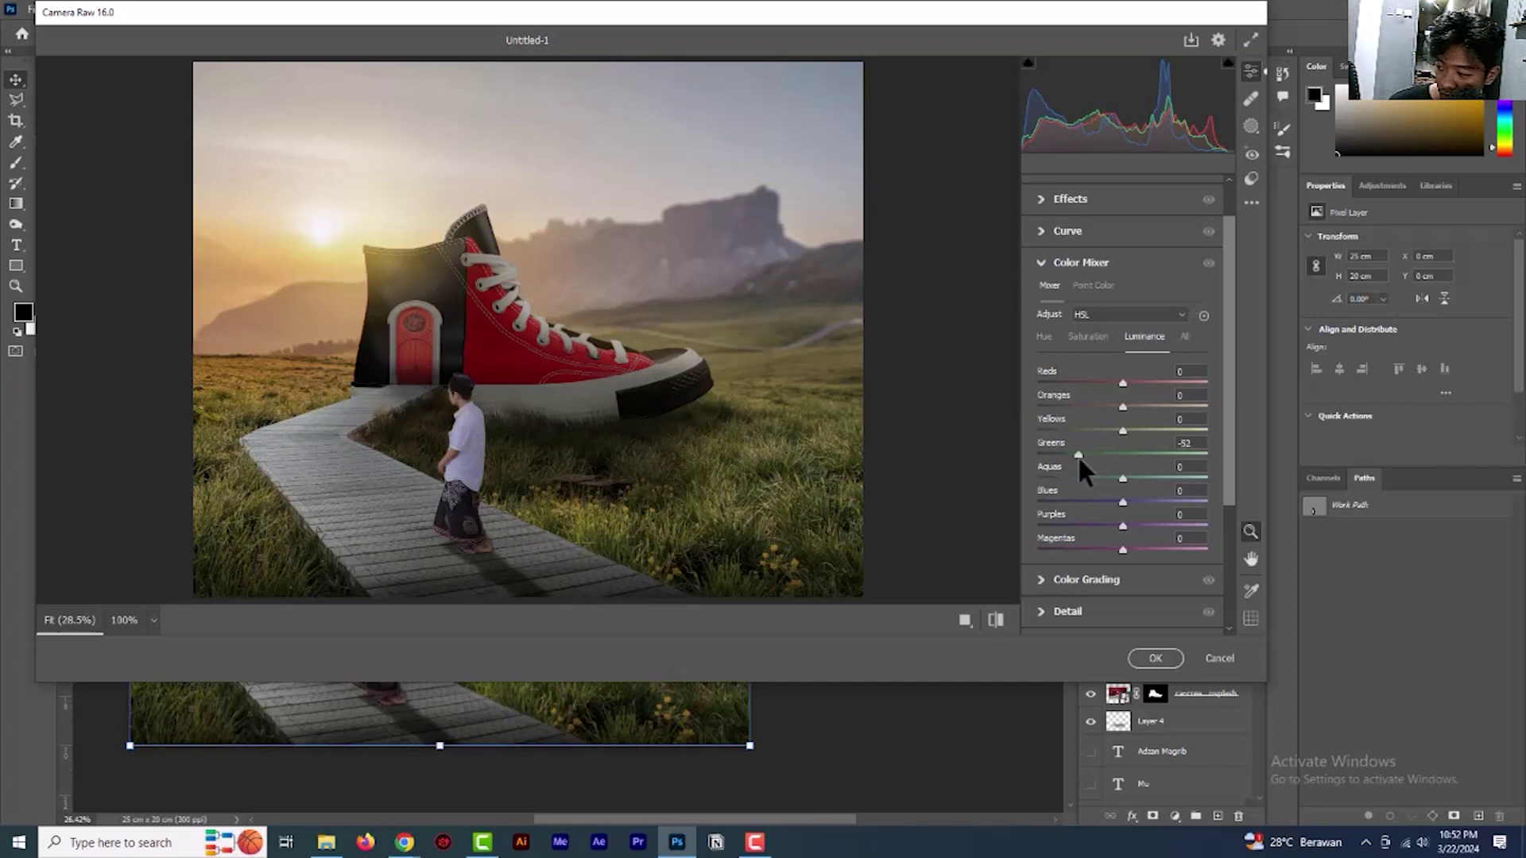
mouse_move(1125, 429)
left_mouse_down()
mouse_move(1098, 429)
mouse_move(1111, 445)
left_mouse_up()
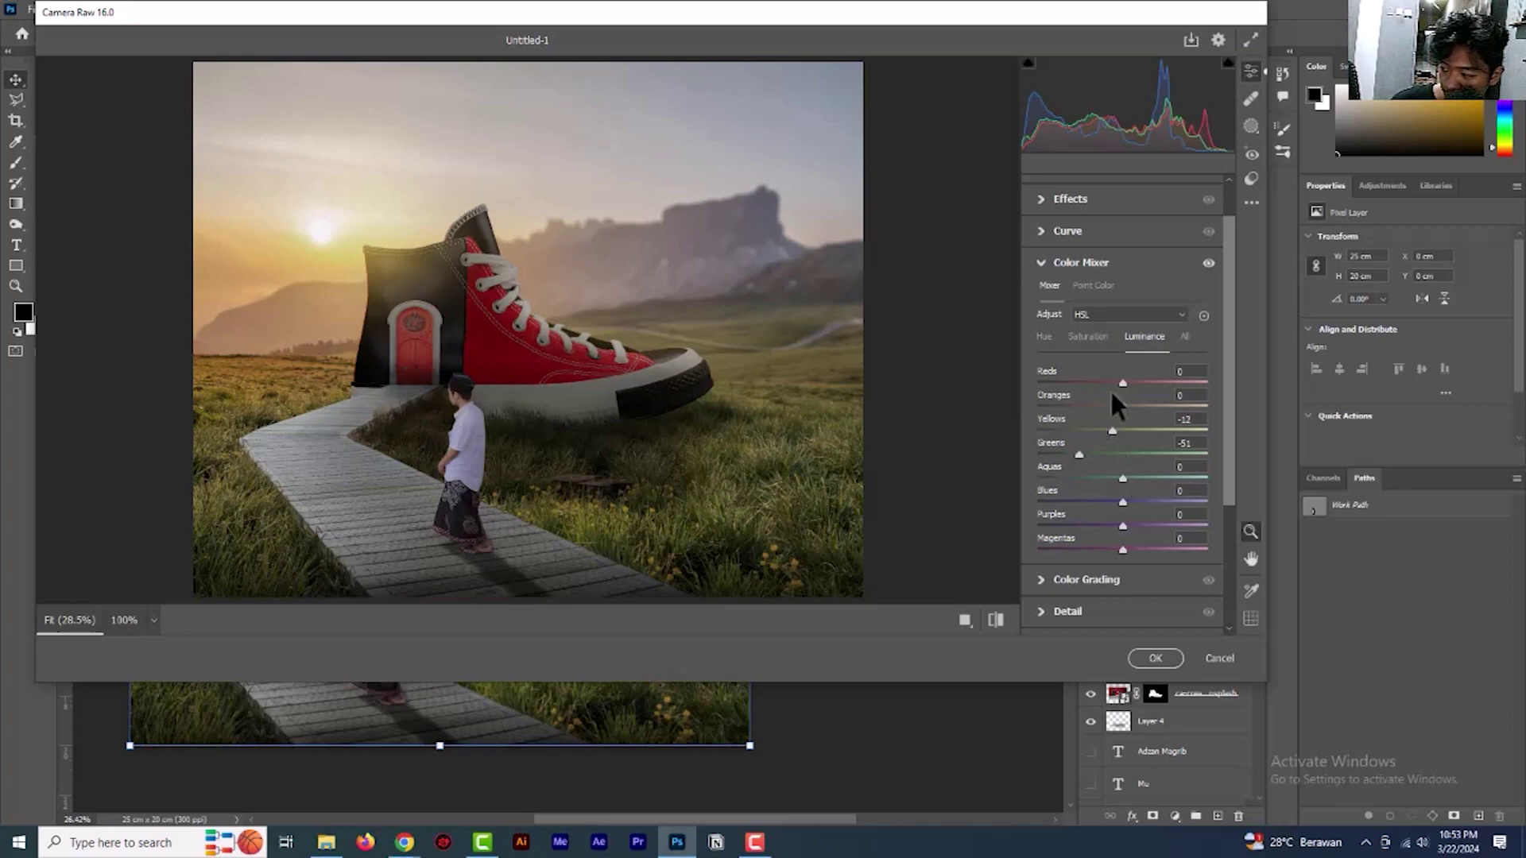
mouse_move(1120, 379)
left_mouse_down()
mouse_move(1135, 397)
mouse_move(1166, 385)
mouse_move(1123, 389)
mouse_move(1122, 407)
left_mouse_up()
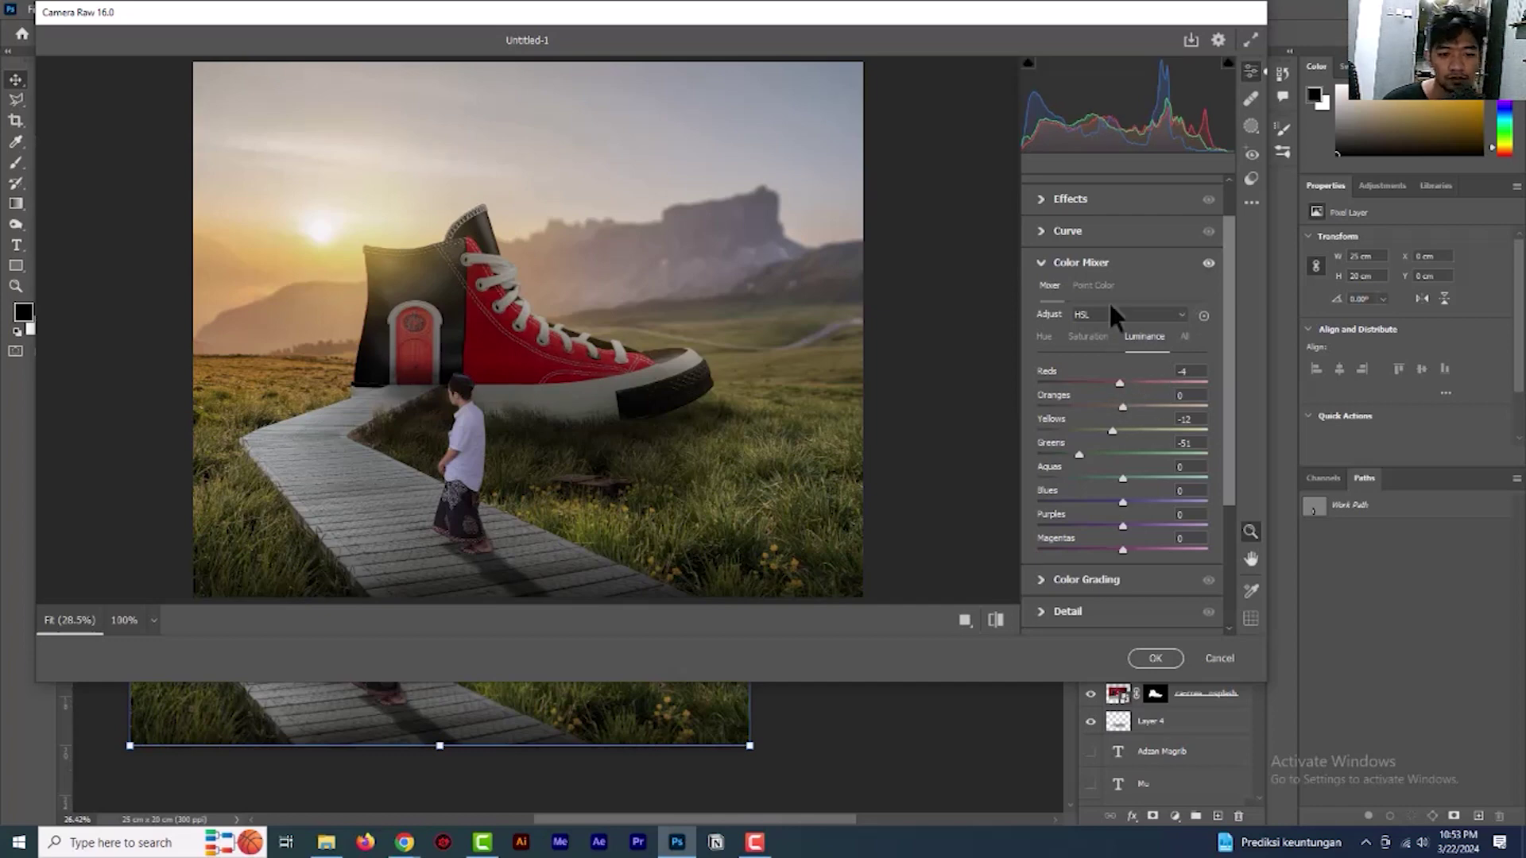
Set the Greens saturation to -12 and the Greens hue to -10 in the Color Mixer, and apply the Camera Raw Filter
left_click(1085, 337)
mouse_move(1123, 454)
left_mouse_down()
mouse_move(1087, 453)
mouse_move(1113, 453)
left_mouse_up()
double_click(1122, 453)
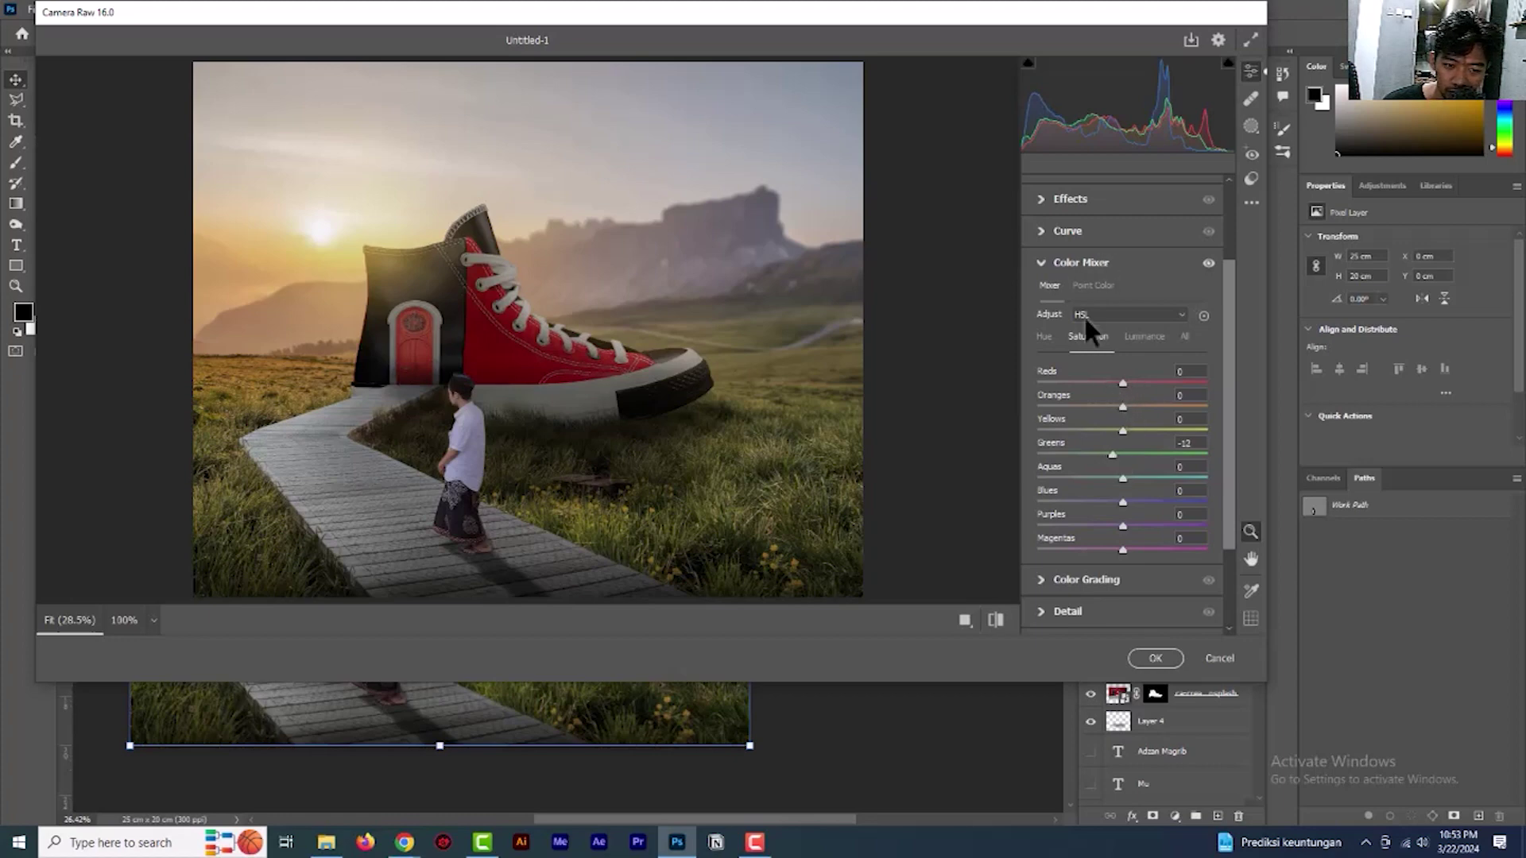
left_click(1044, 336)
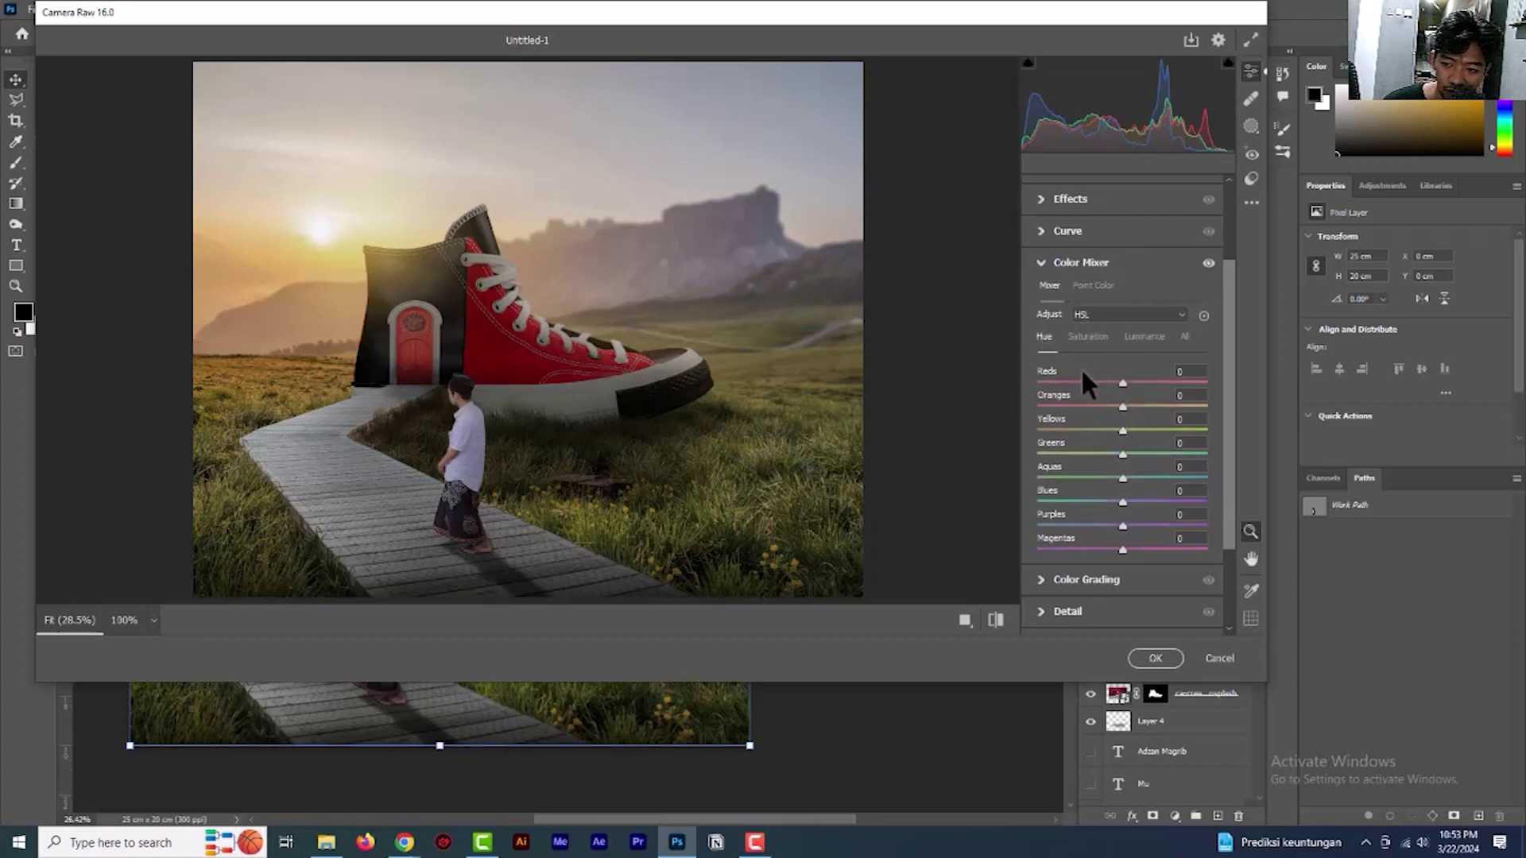
left_click_drag(1122, 455, 1119, 451)
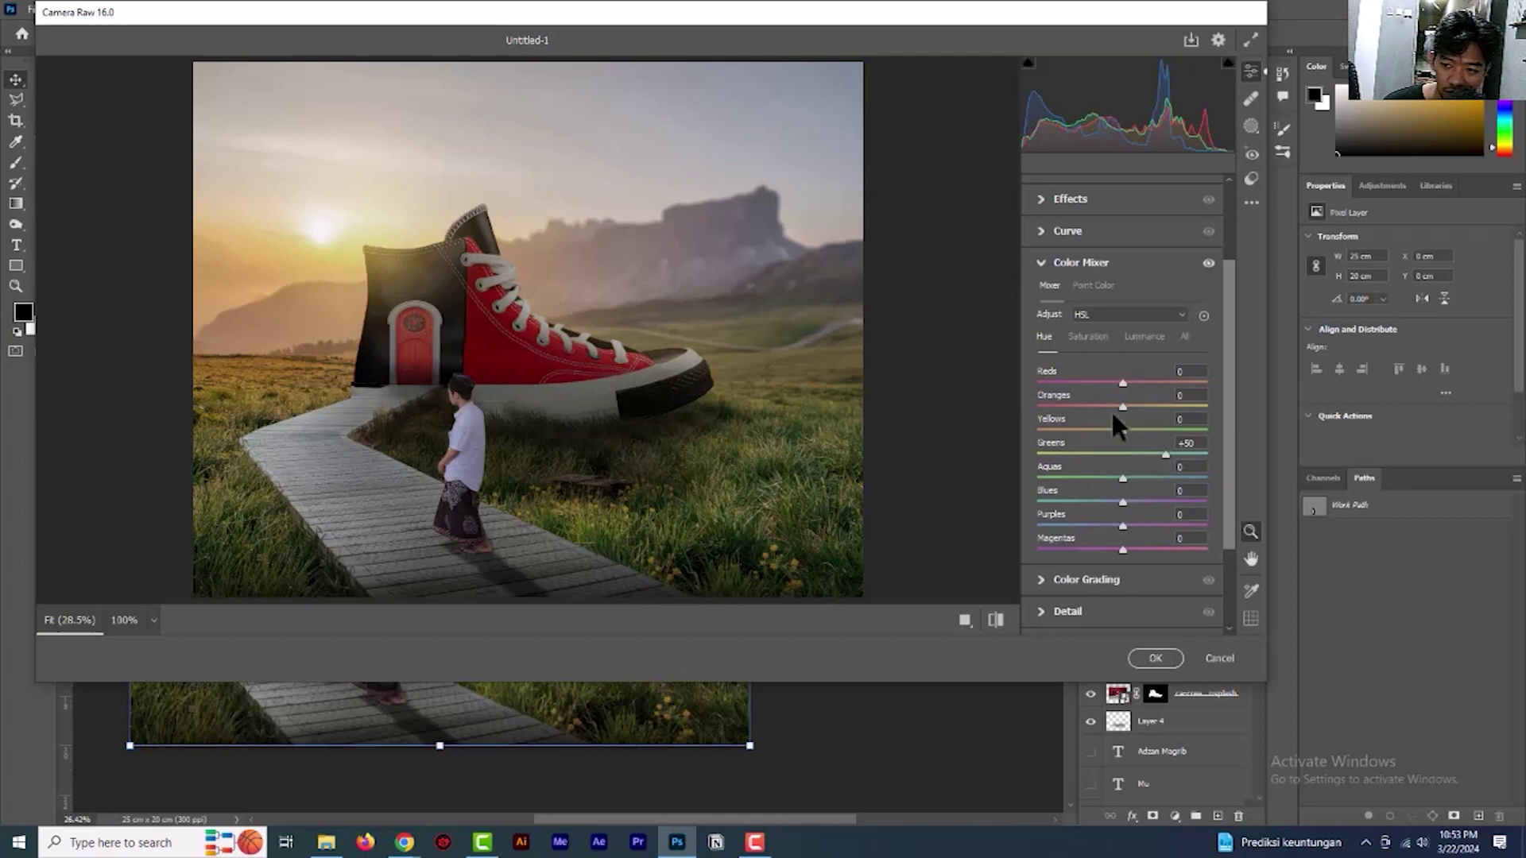
left_click_drag(1162, 456, 1044, 456)
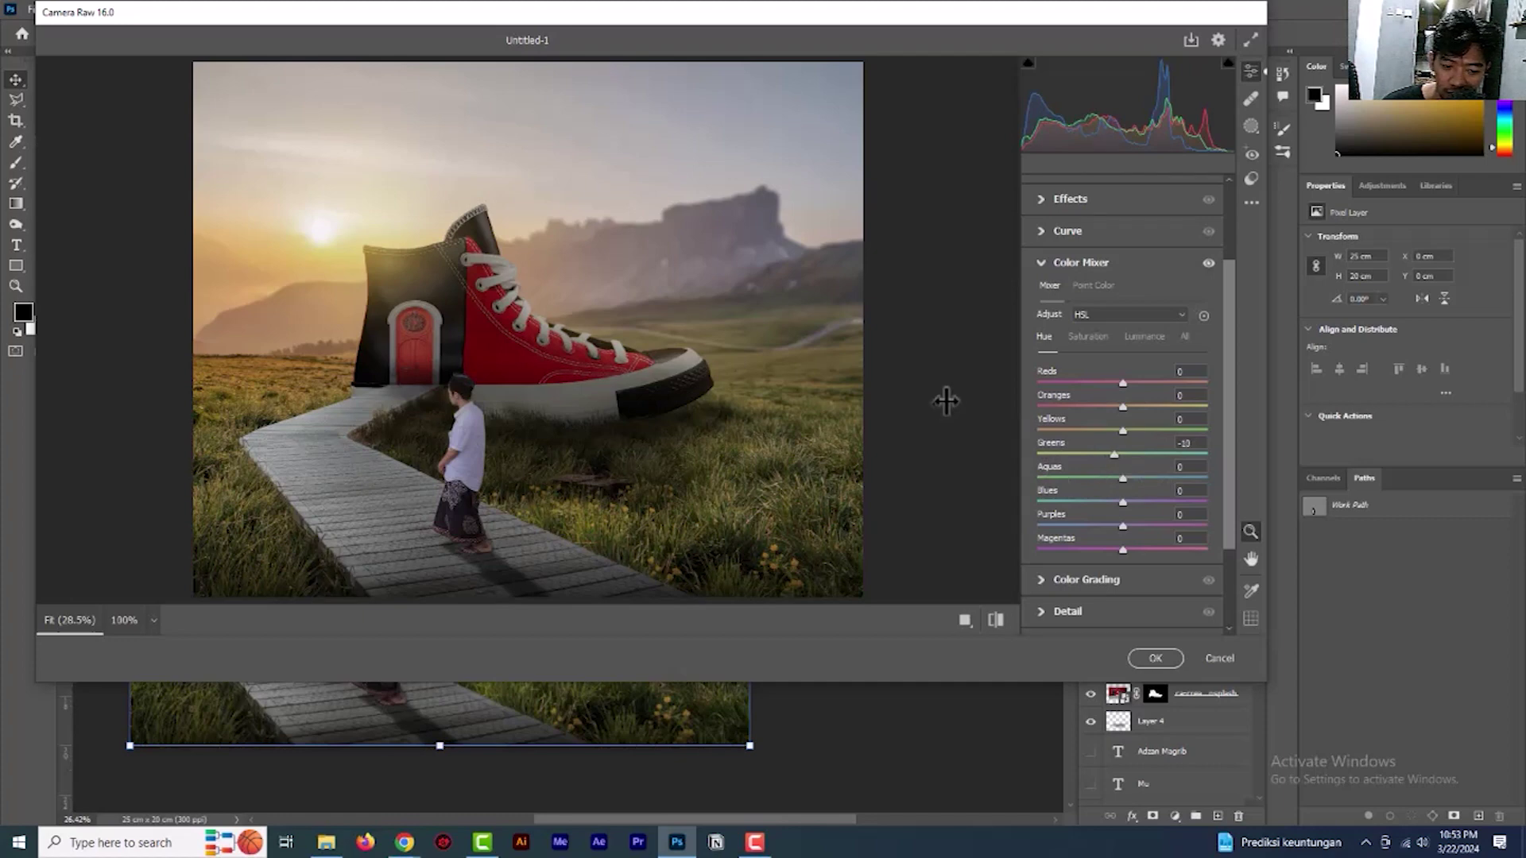
scroll(1077, 344, "up", 3)
scroll(1160, 604, "down", 6)
left_click(1157, 656)
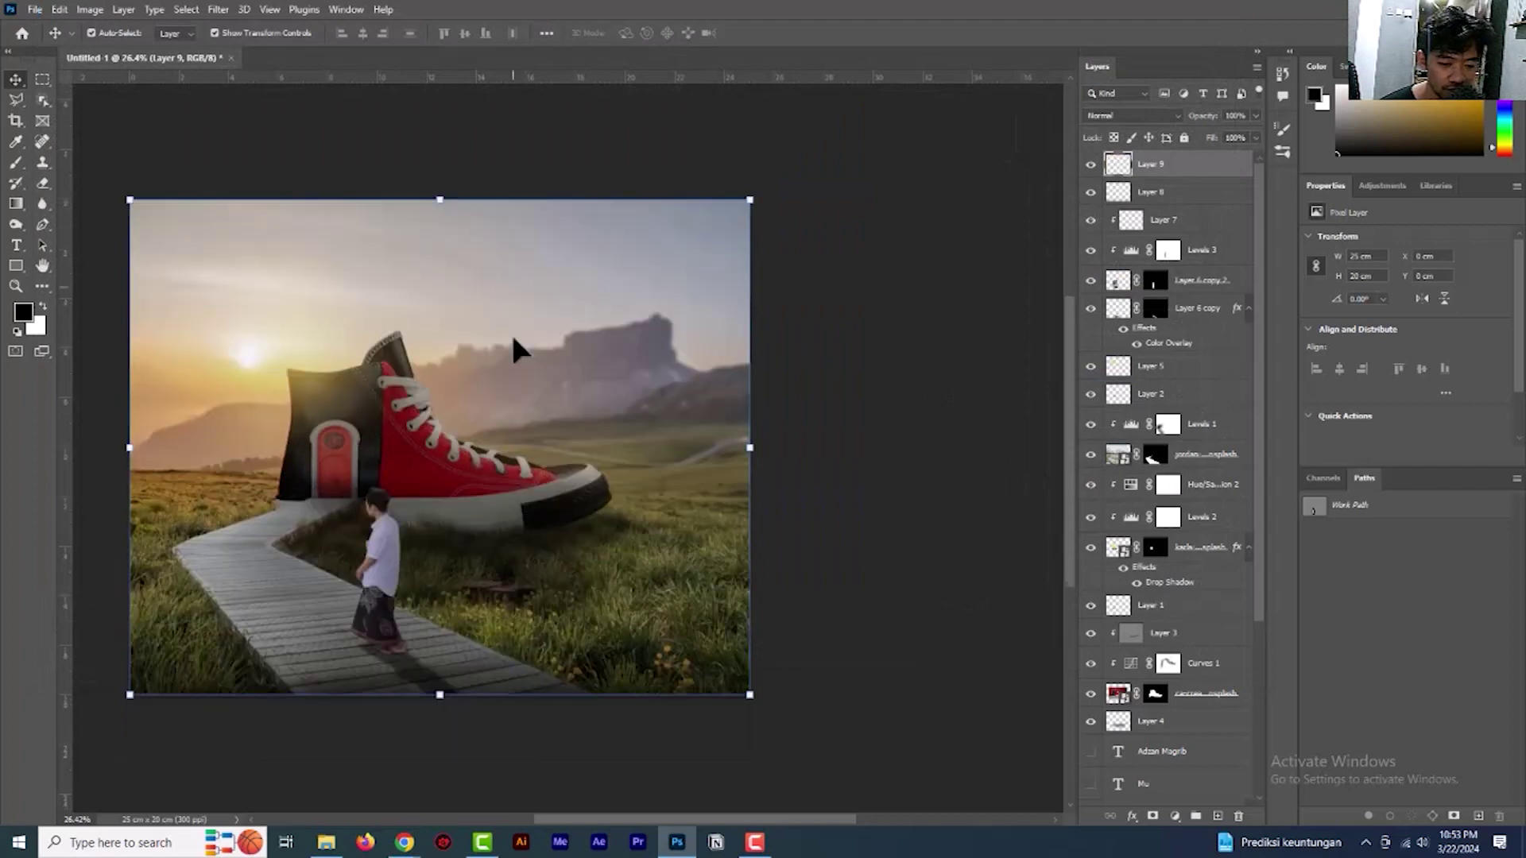
Zoom in on the picture and toggle the visibility of Layer 9 to compare it with and without the grading
left_click(15, 287)
right_click(288, 282)
left_click(326, 287)
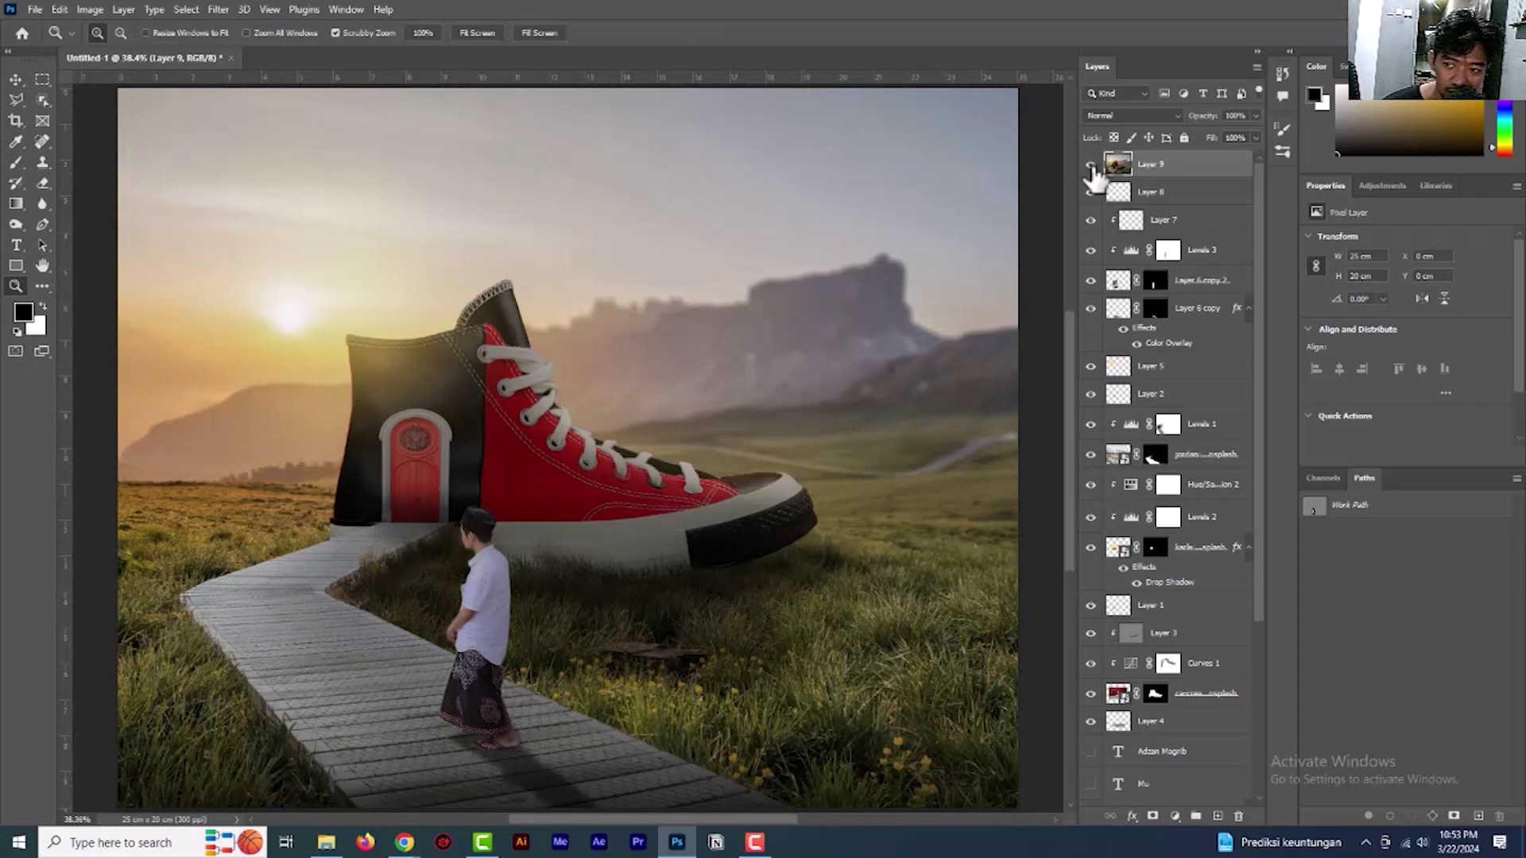
left_click(1091, 164)
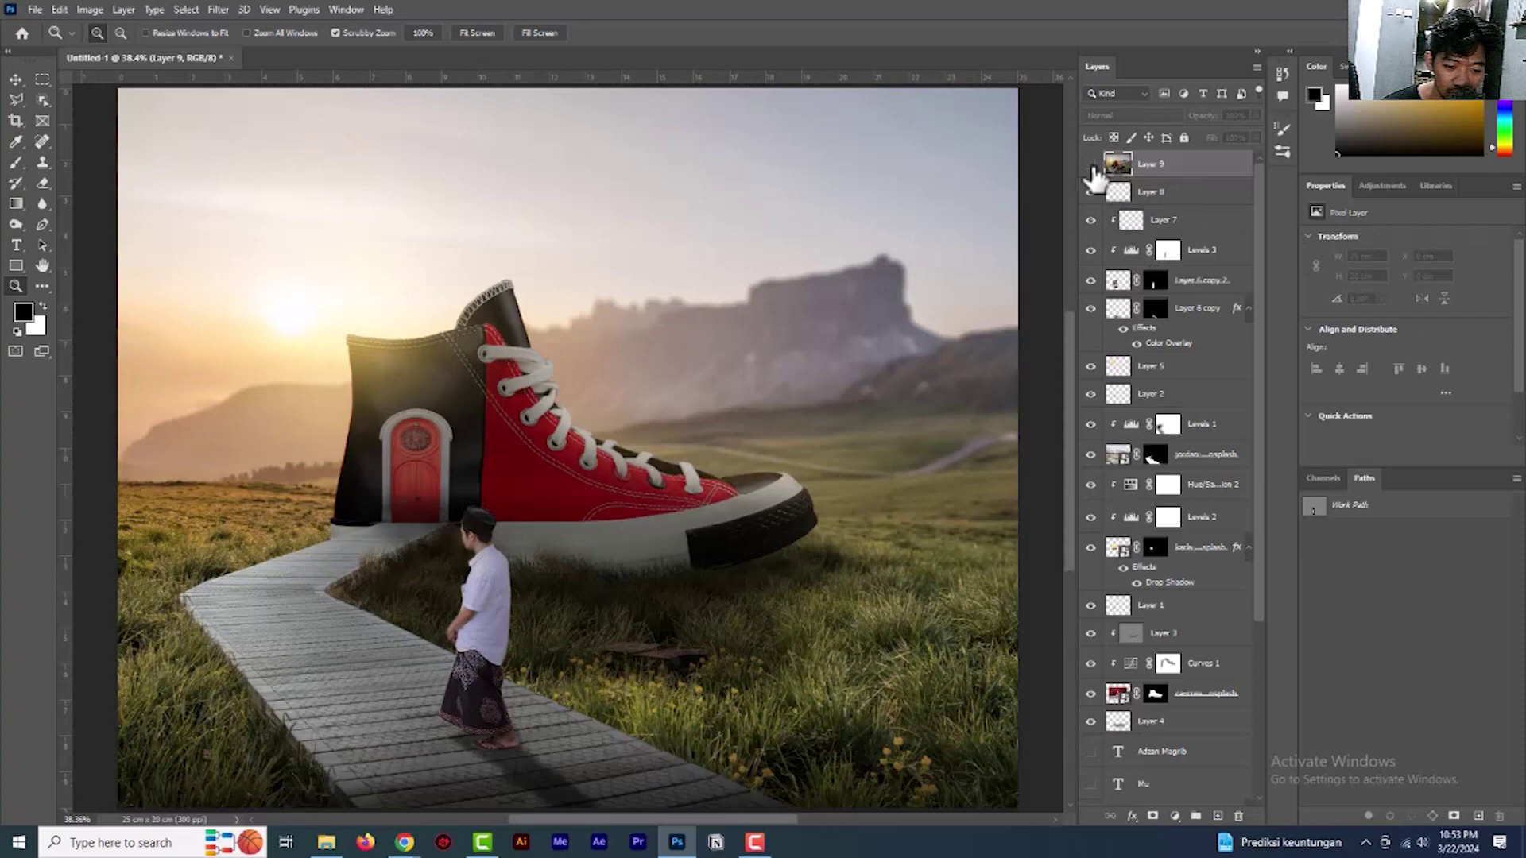
left_click(1092, 166)
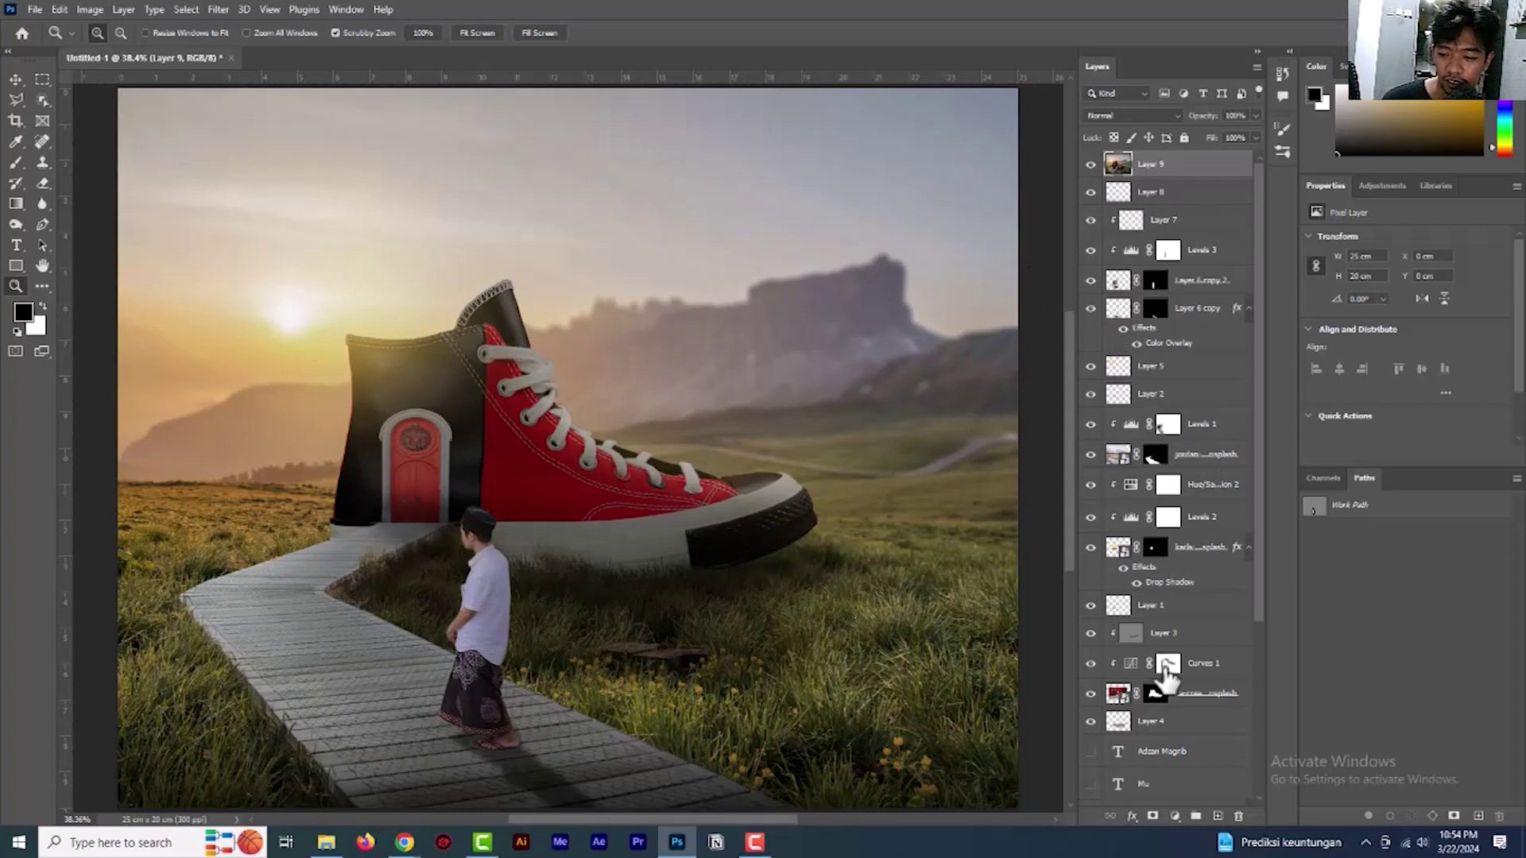
Move the Adzan Magrib, Mu and Menunggu text layers above Layer 9 and make all three visible
scroll(1175, 691, "down", 2)
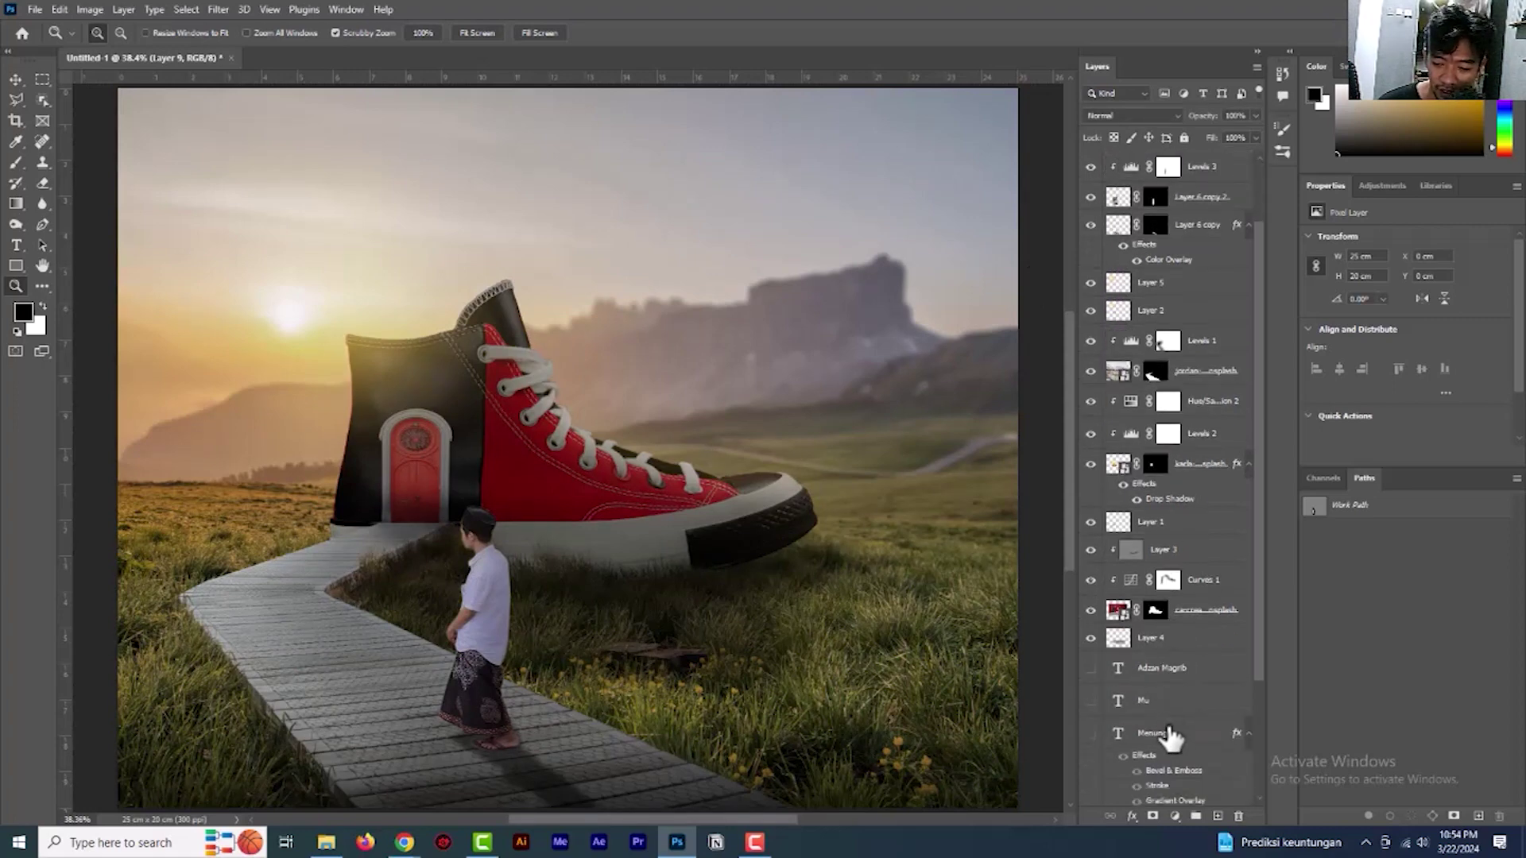
left_click(1100, 674)
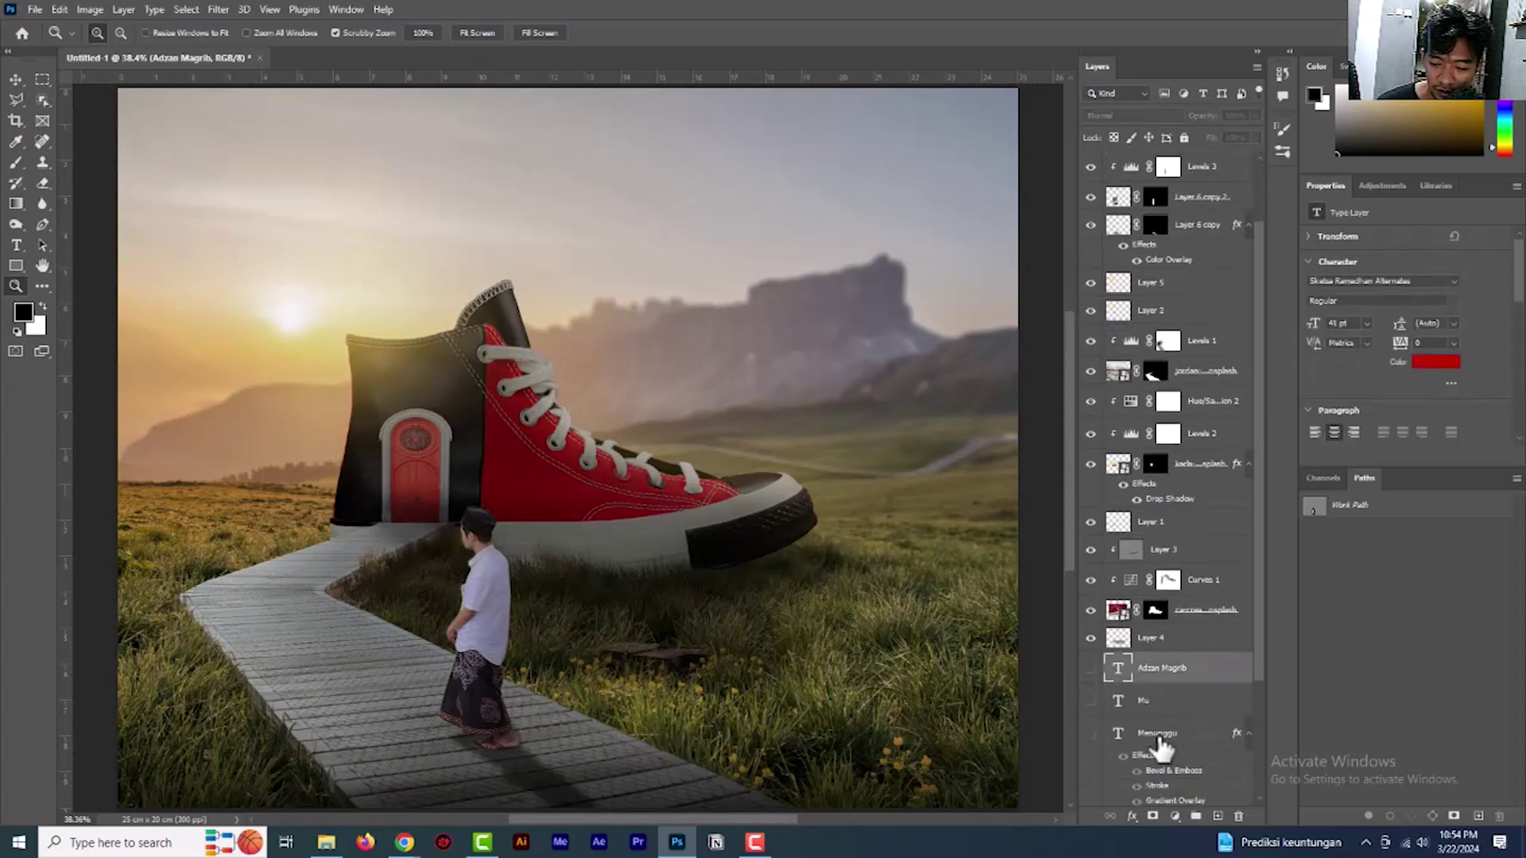
left_click(1154, 729, "shift")
left_click_drag(1158, 692, 1116, 167)
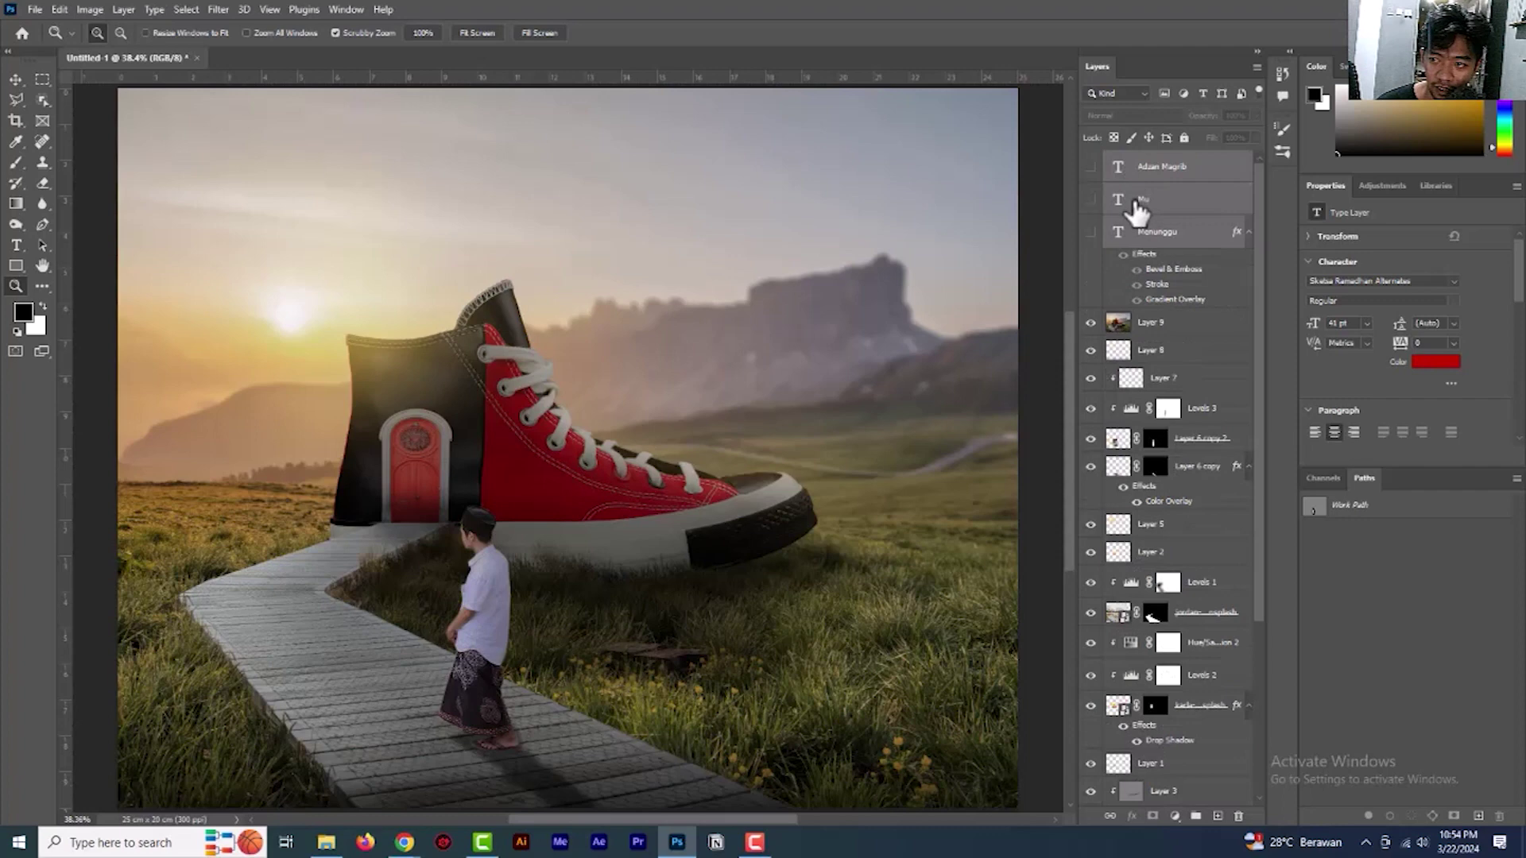
left_click(1091, 169)
left_click(1091, 169)
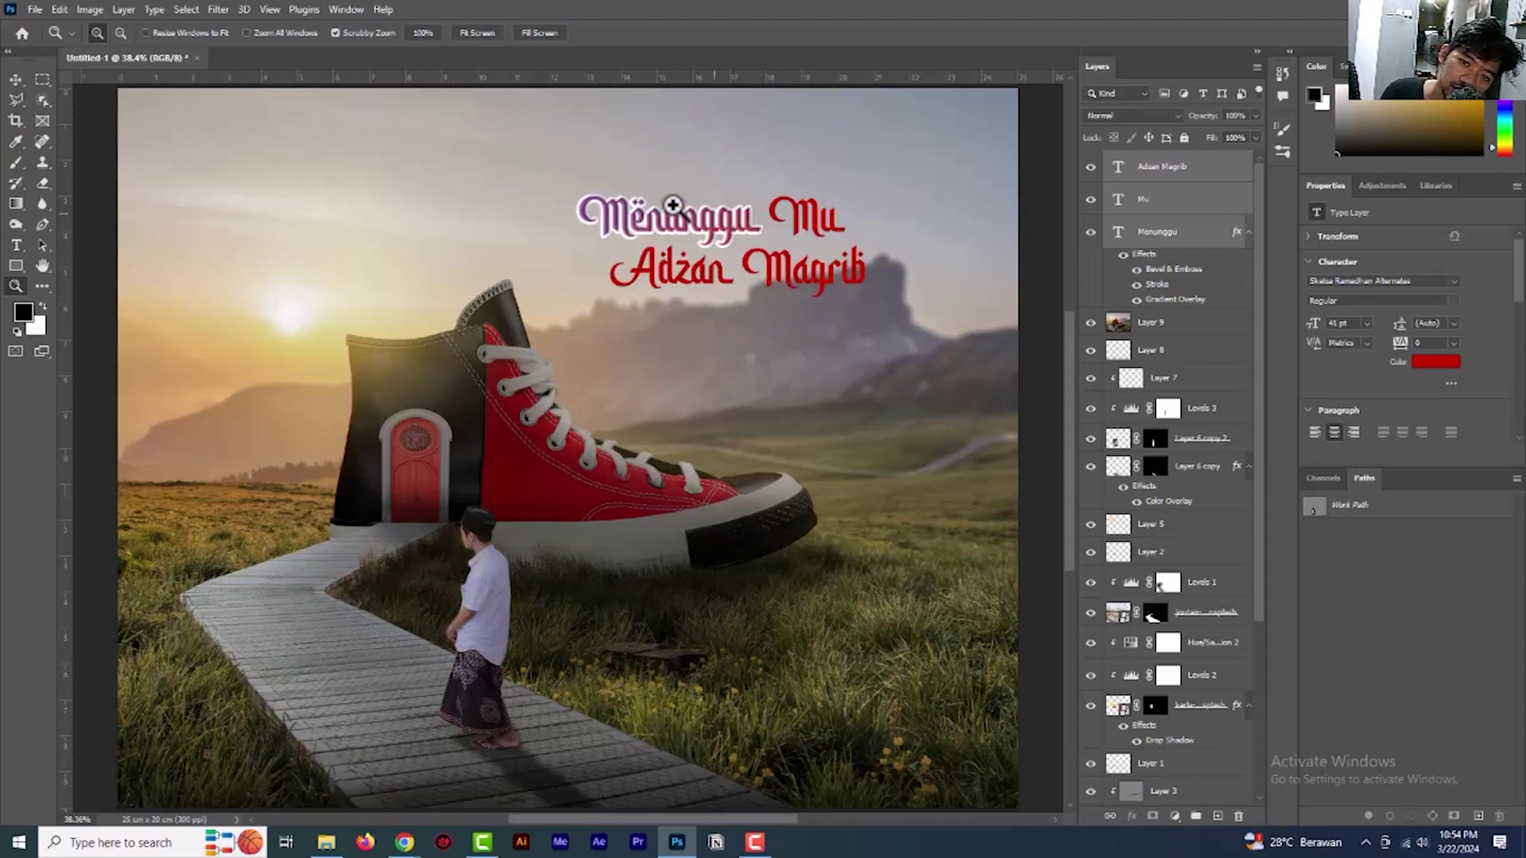
Copy the layer style of the Menunggu text onto the Mu and Adzan Magrib text layers
left_click(16, 80)
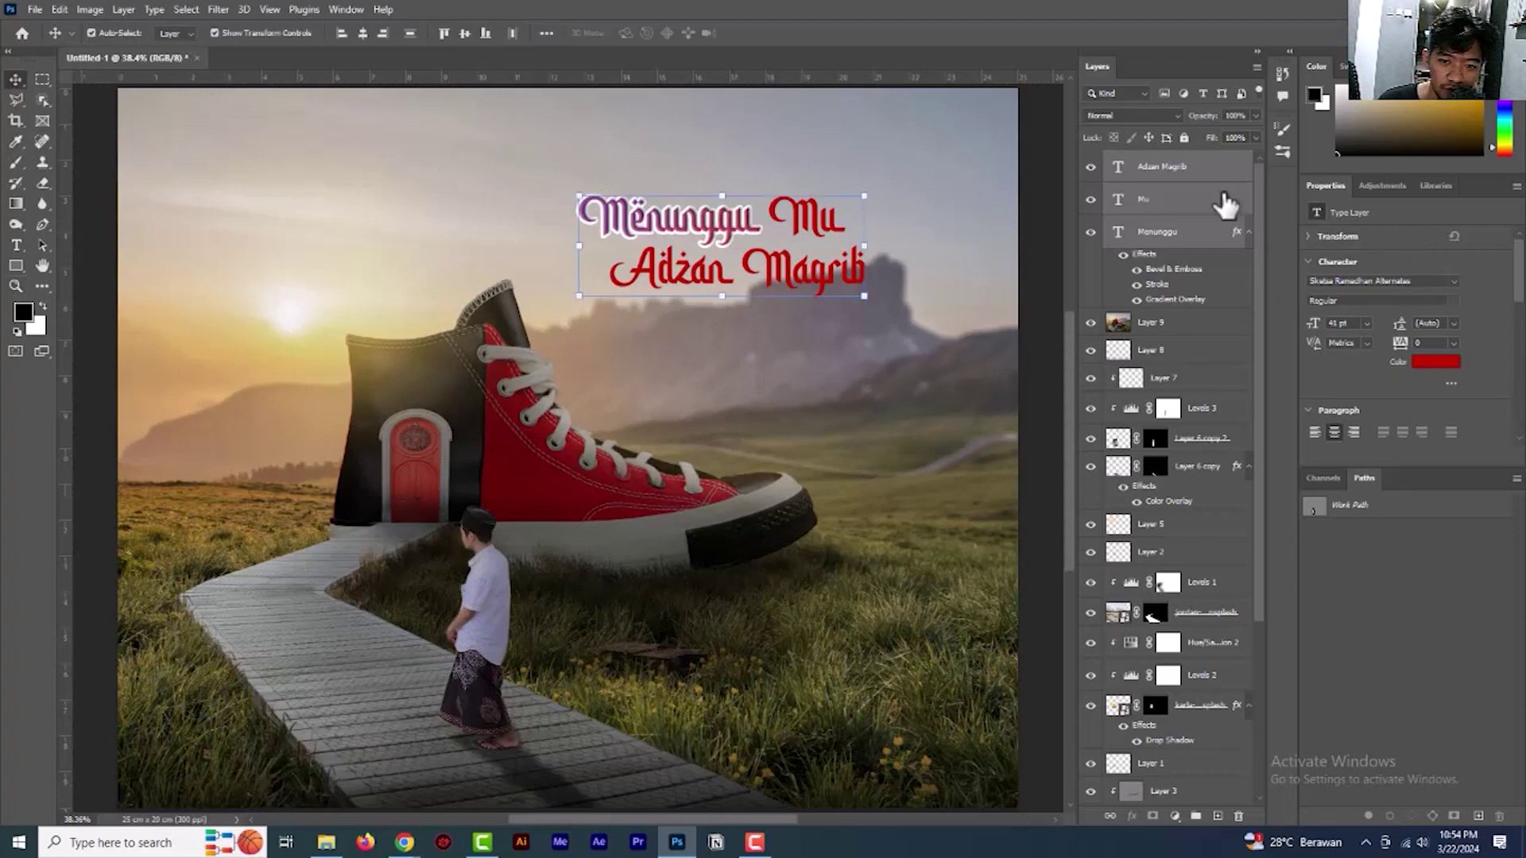
left_click(1186, 238)
right_click(1185, 239)
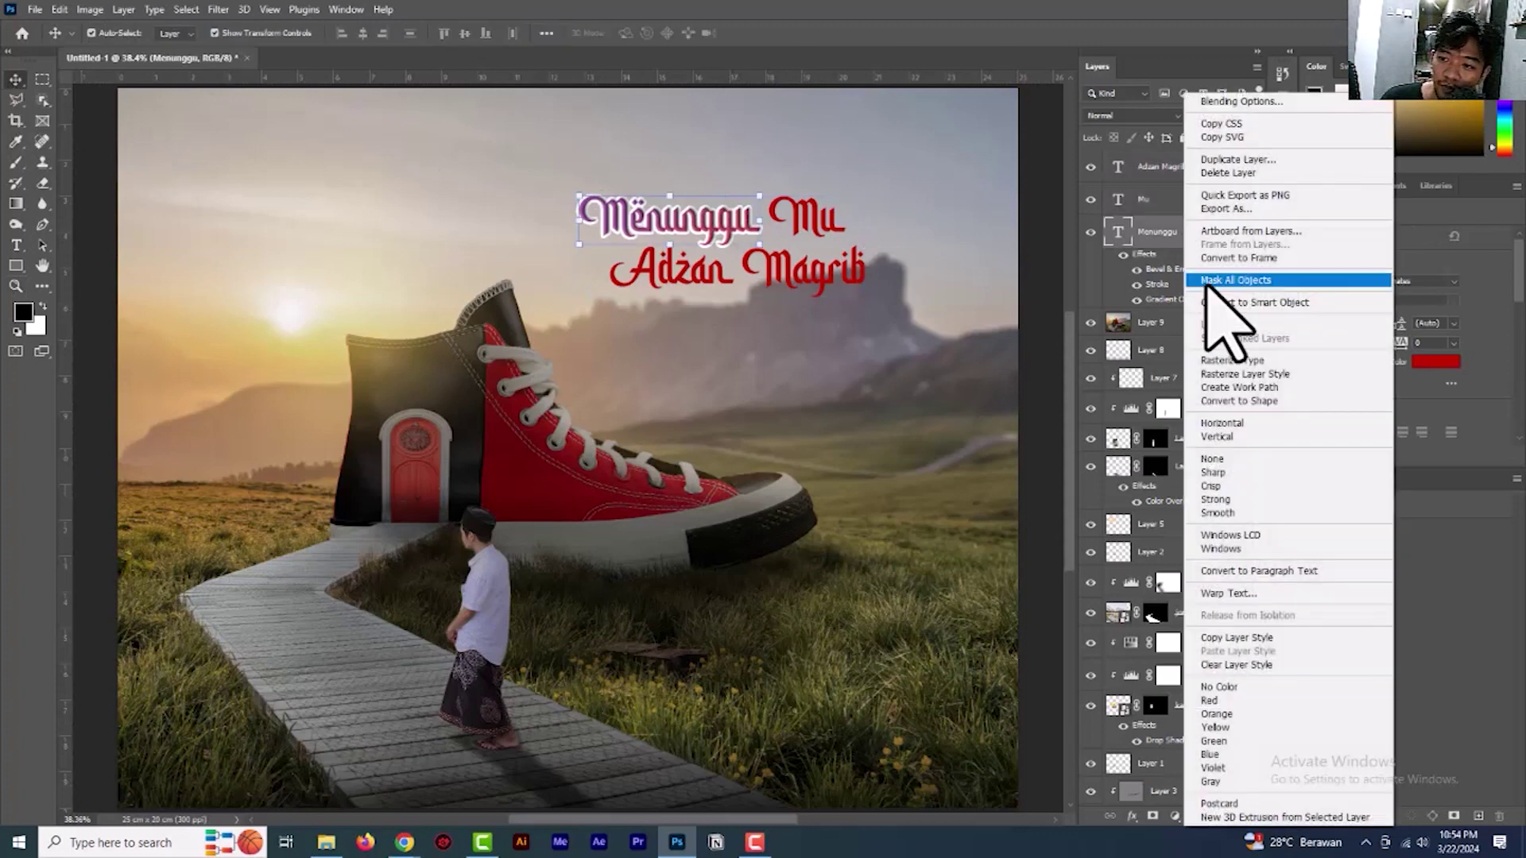
left_click(1152, 238)
left_click(1160, 171)
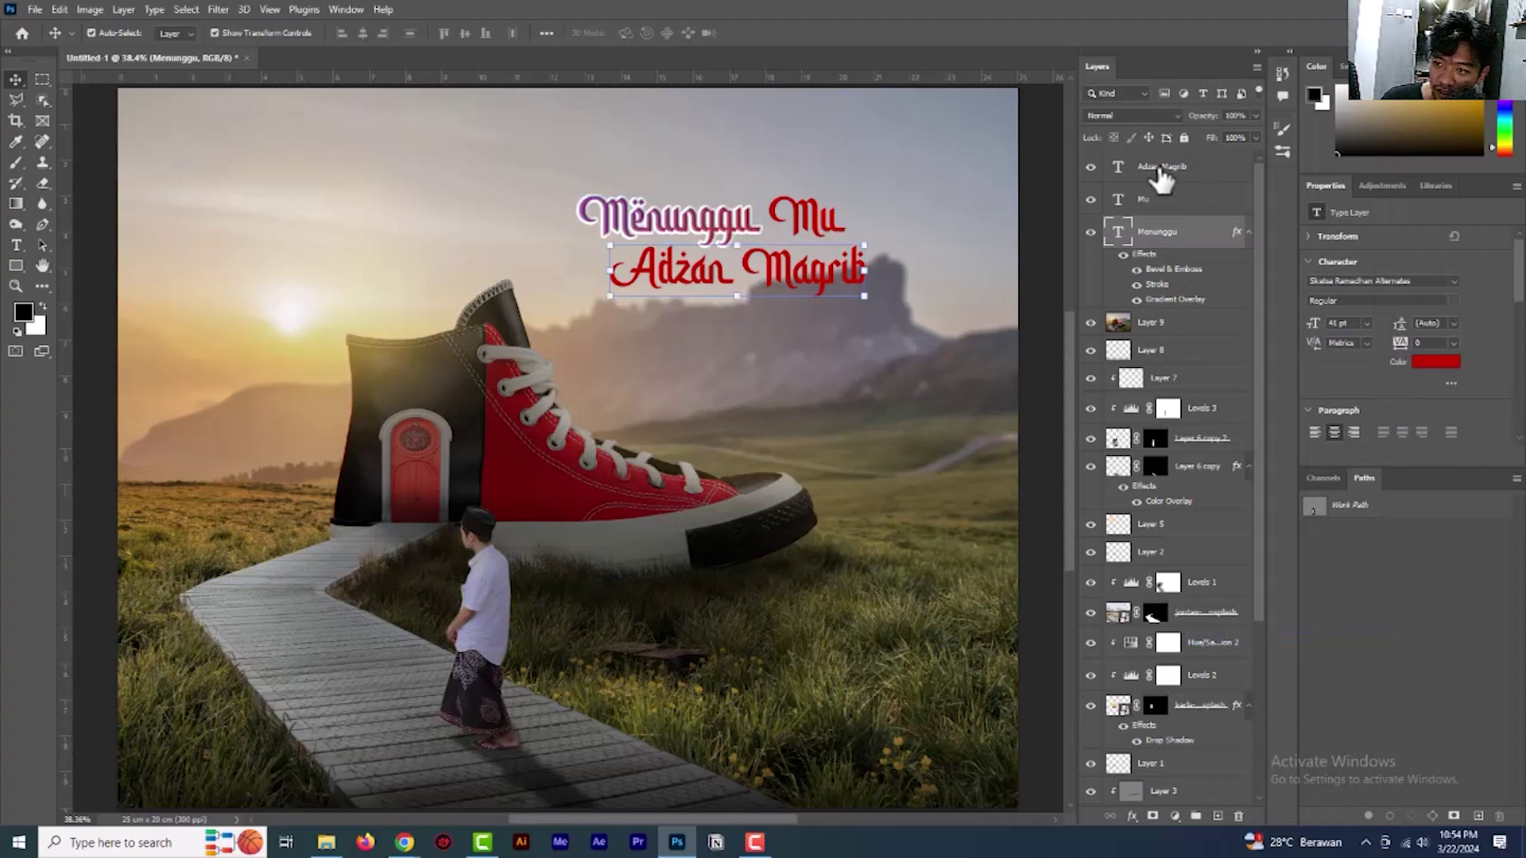
left_click(1195, 203, "ctrl")
right_click(1195, 203)
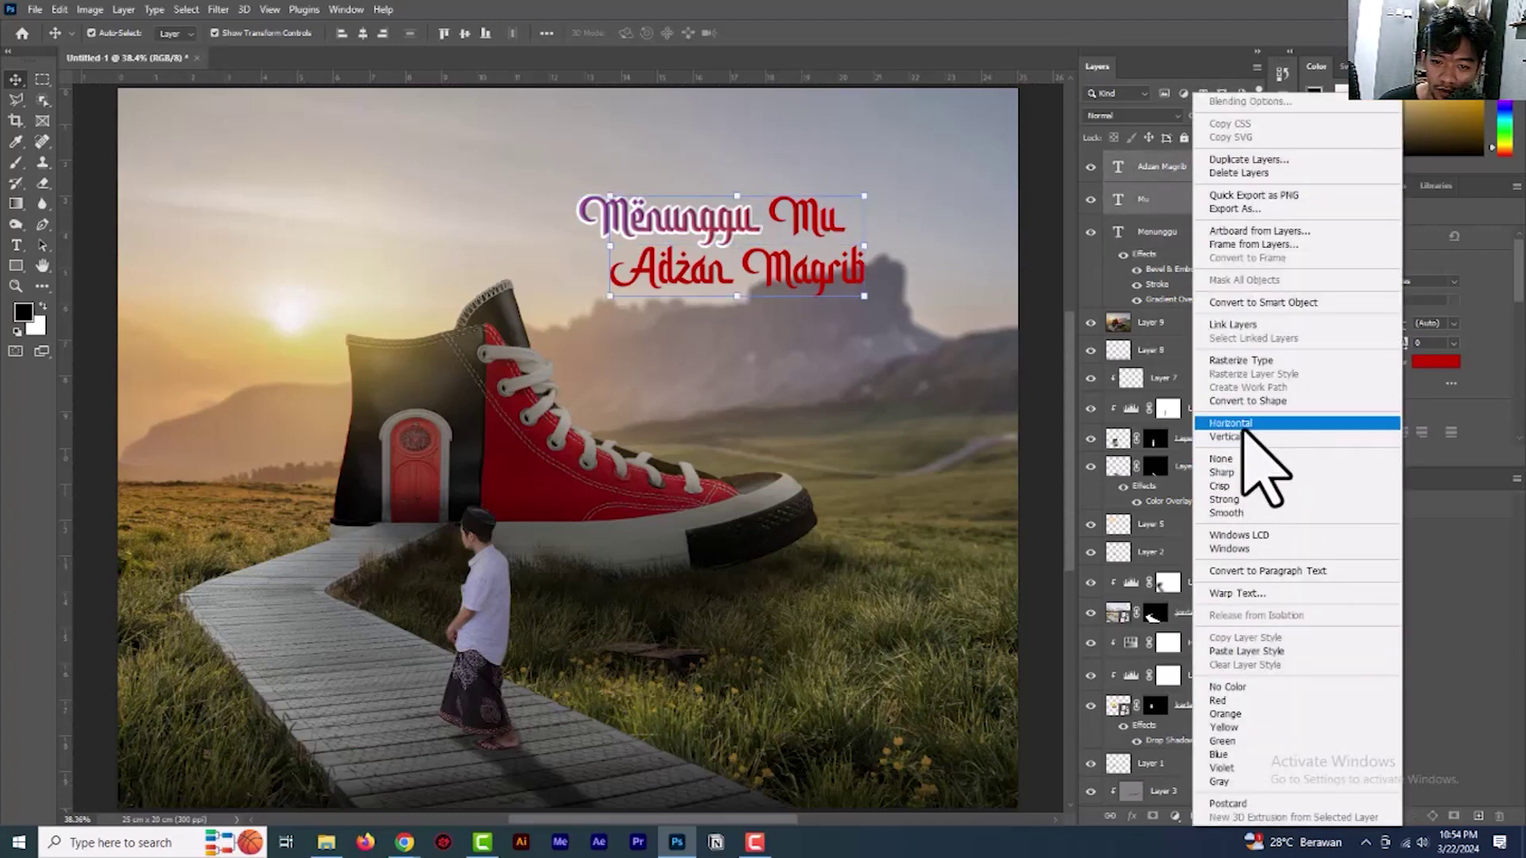
left_click(1250, 651)
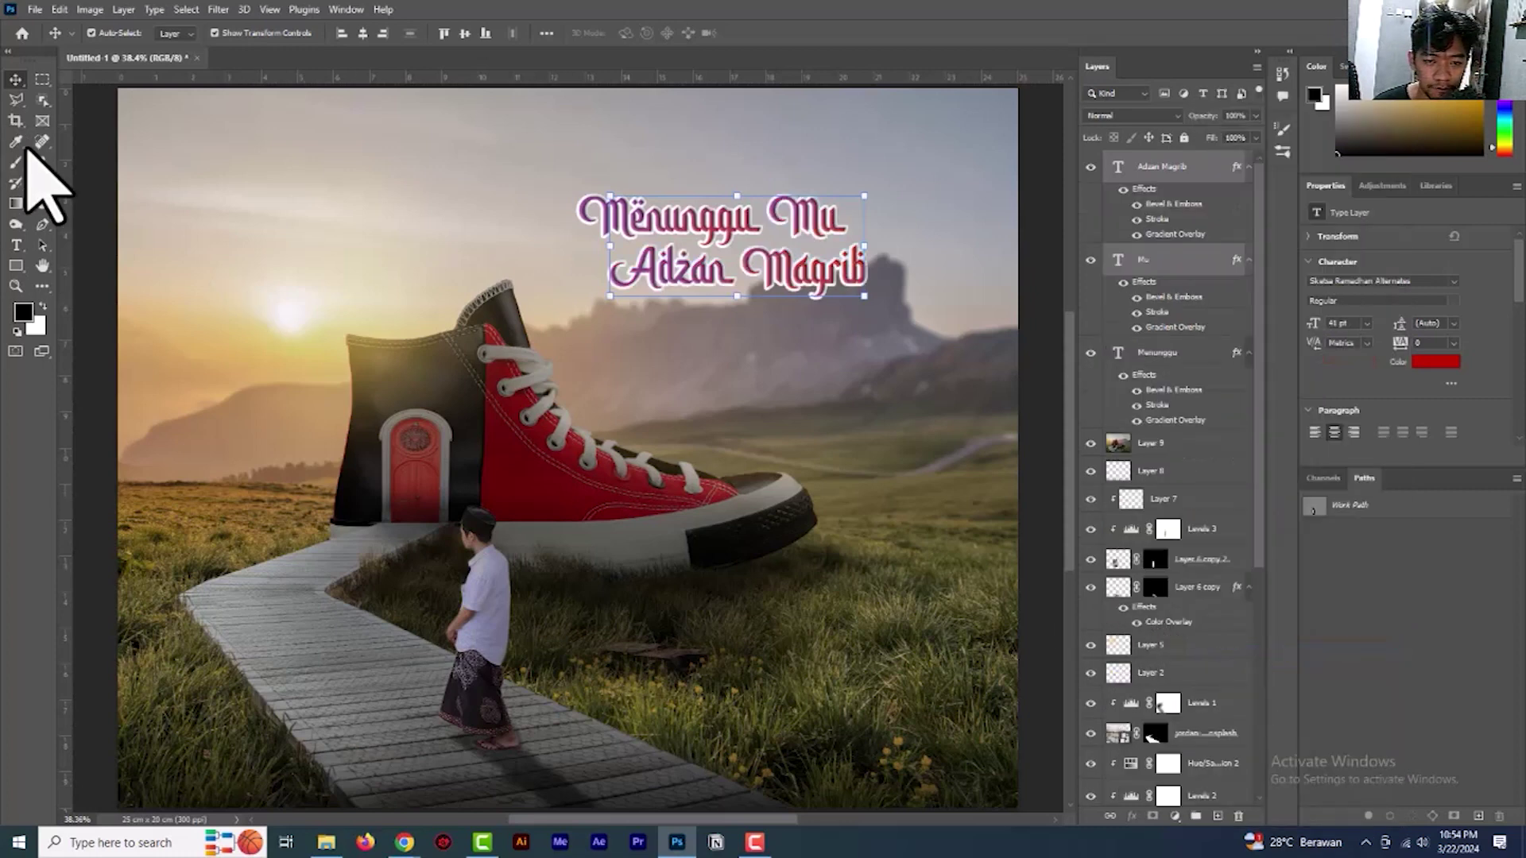
Draw a thin black rectangle about 313 × 16 px across the word Mu, directly above Layer 9
left_click(439, 131)
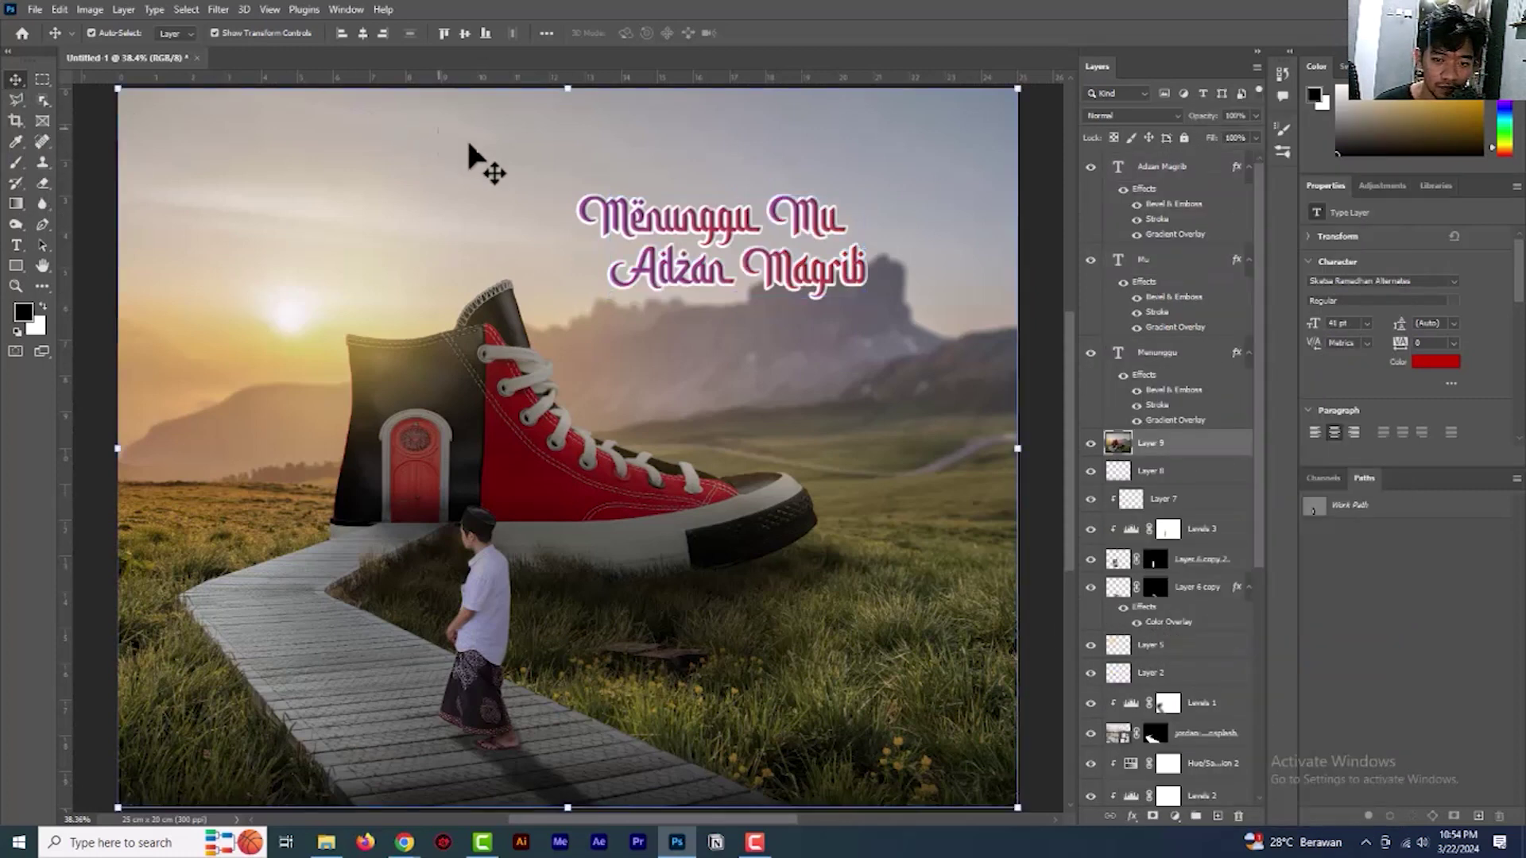
scroll(752, 275, "down", 3)
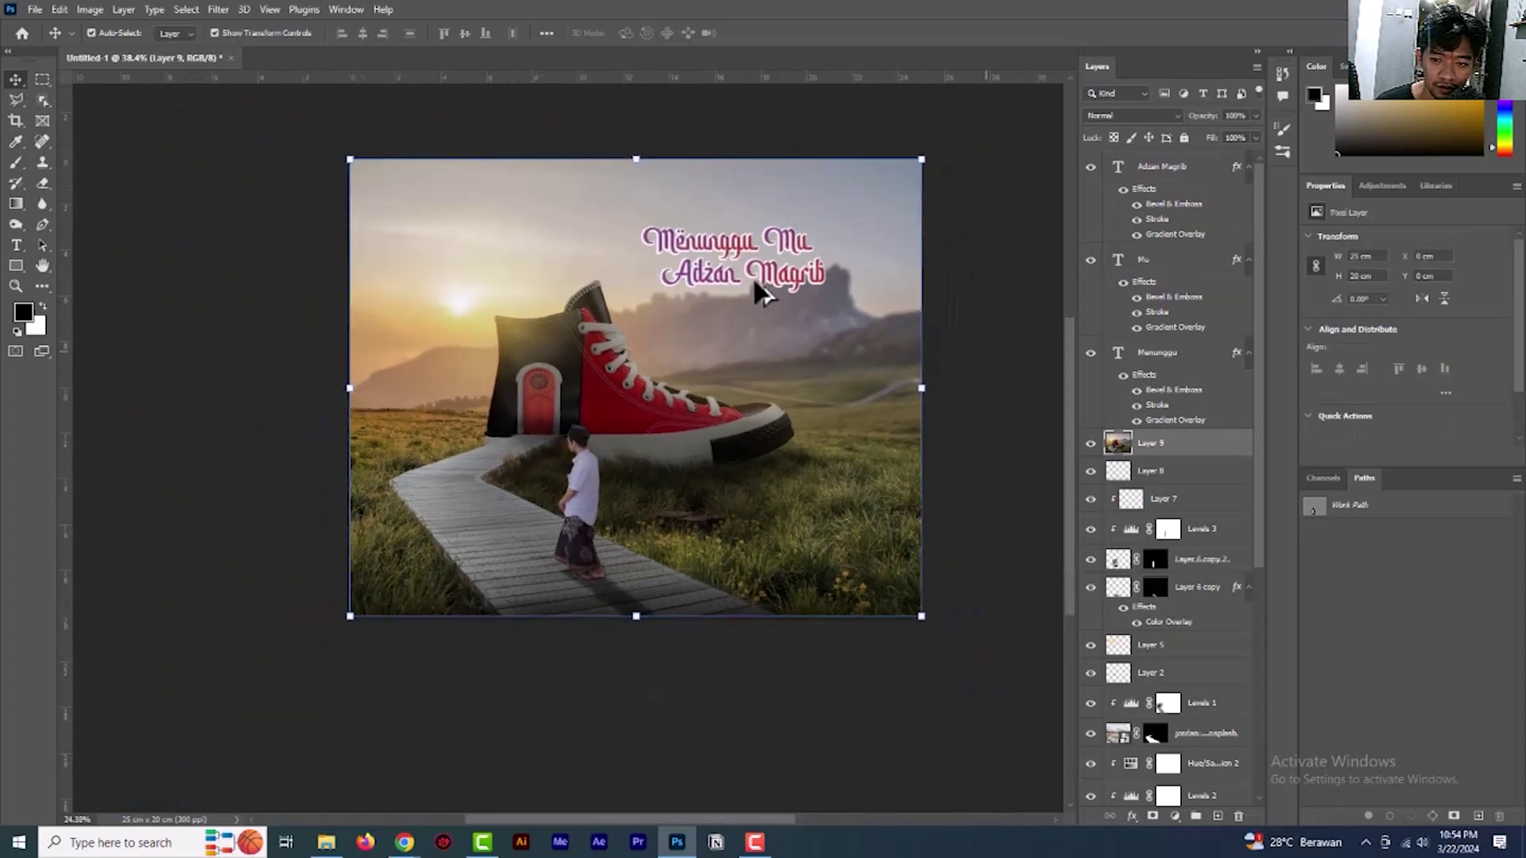
scroll(754, 281, "up", 1)
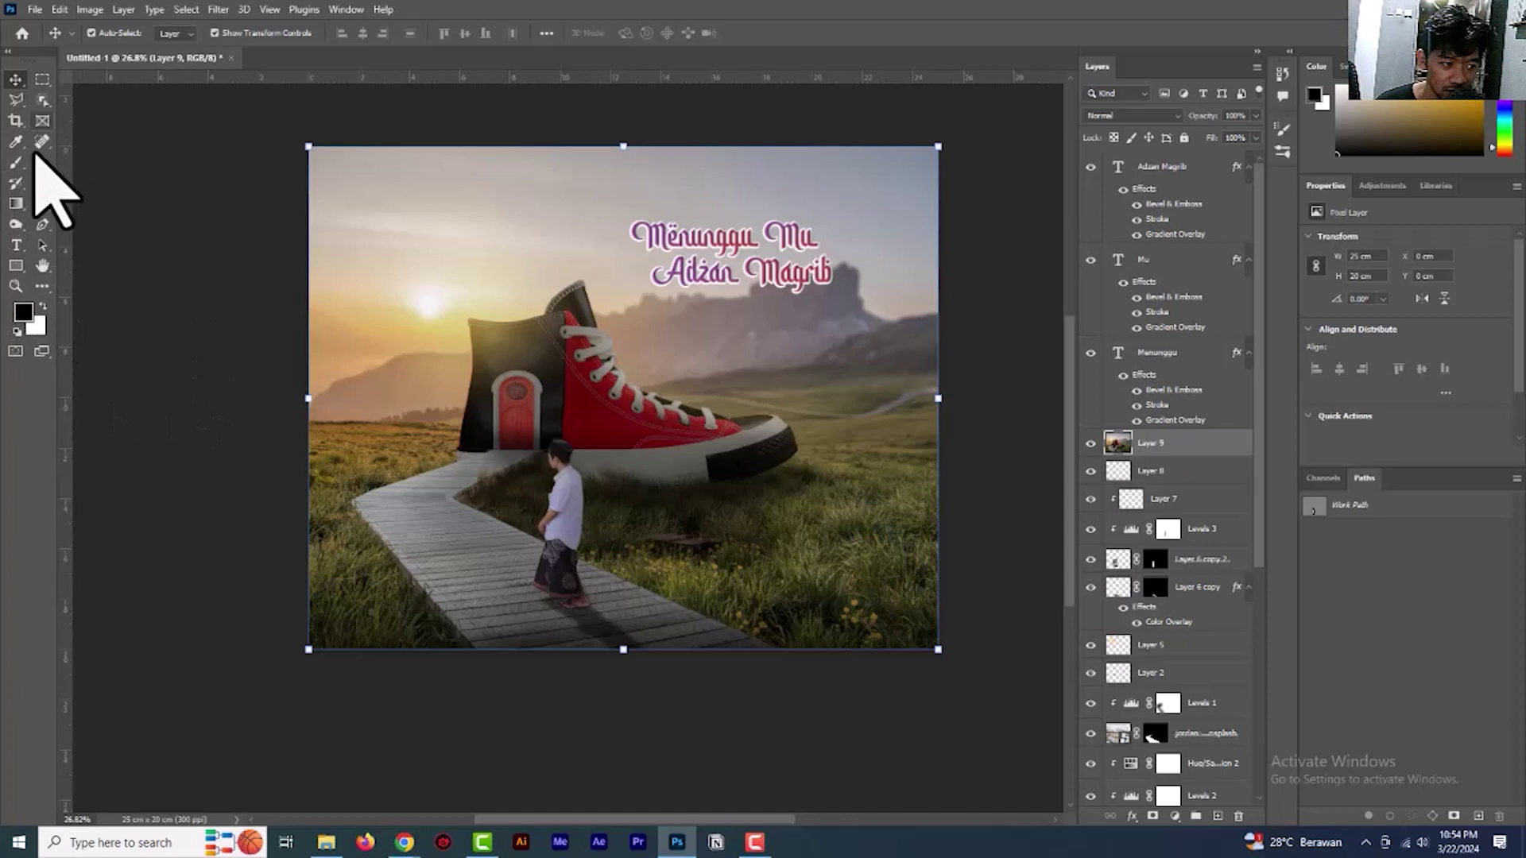
right_click(18, 266)
left_click(64, 267)
scroll(782, 251, "up", 4)
scroll(782, 252, "up", 3)
left_click_drag(743, 255, 861, 257)
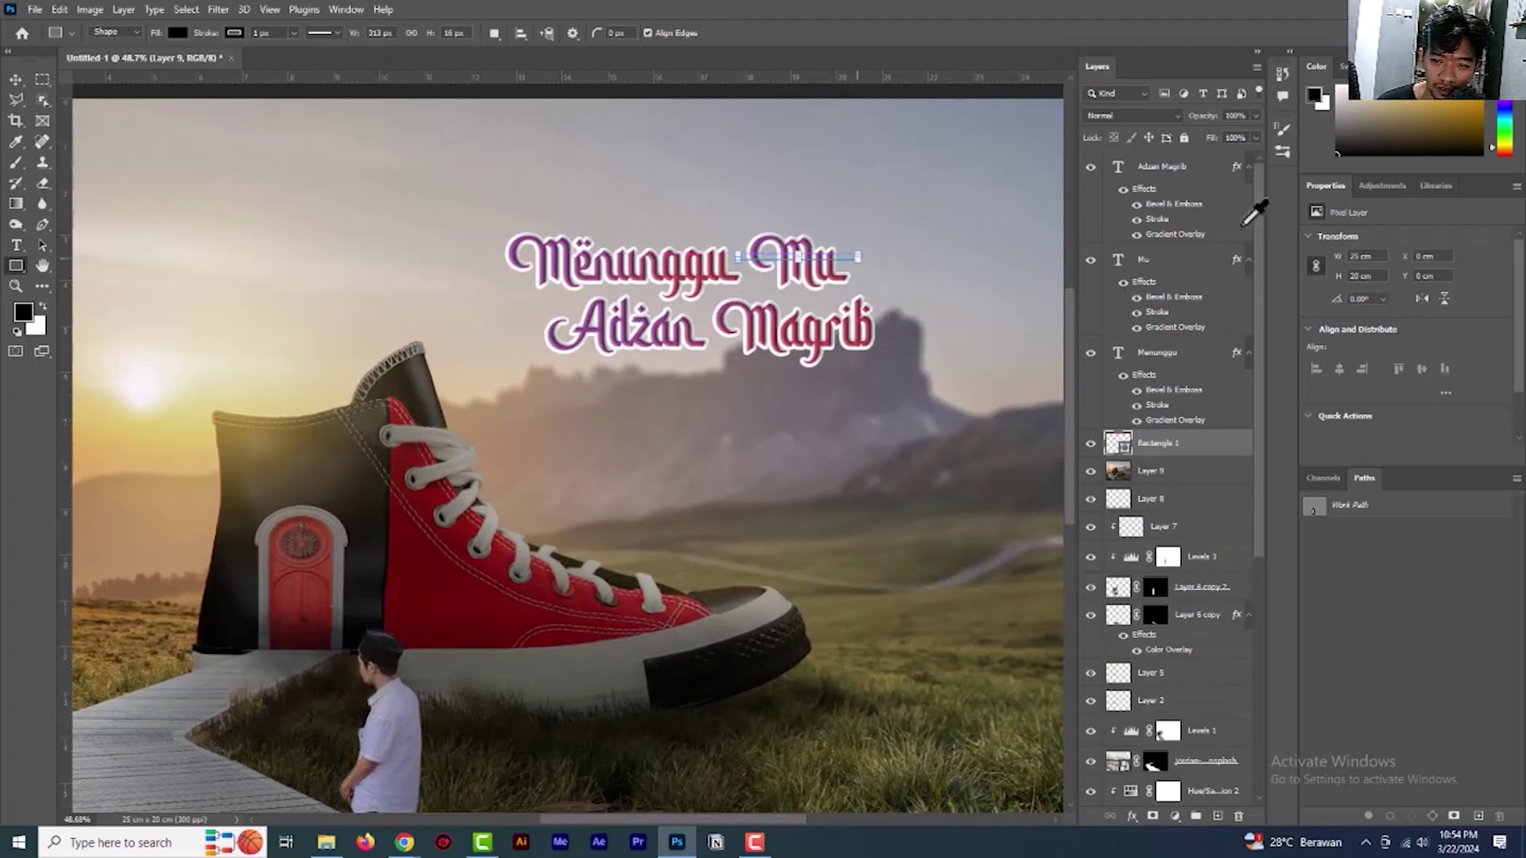
Paste the copied text layer style onto the thin rectangle across the word Mu
left_click(1190, 442)
right_click(1191, 442)
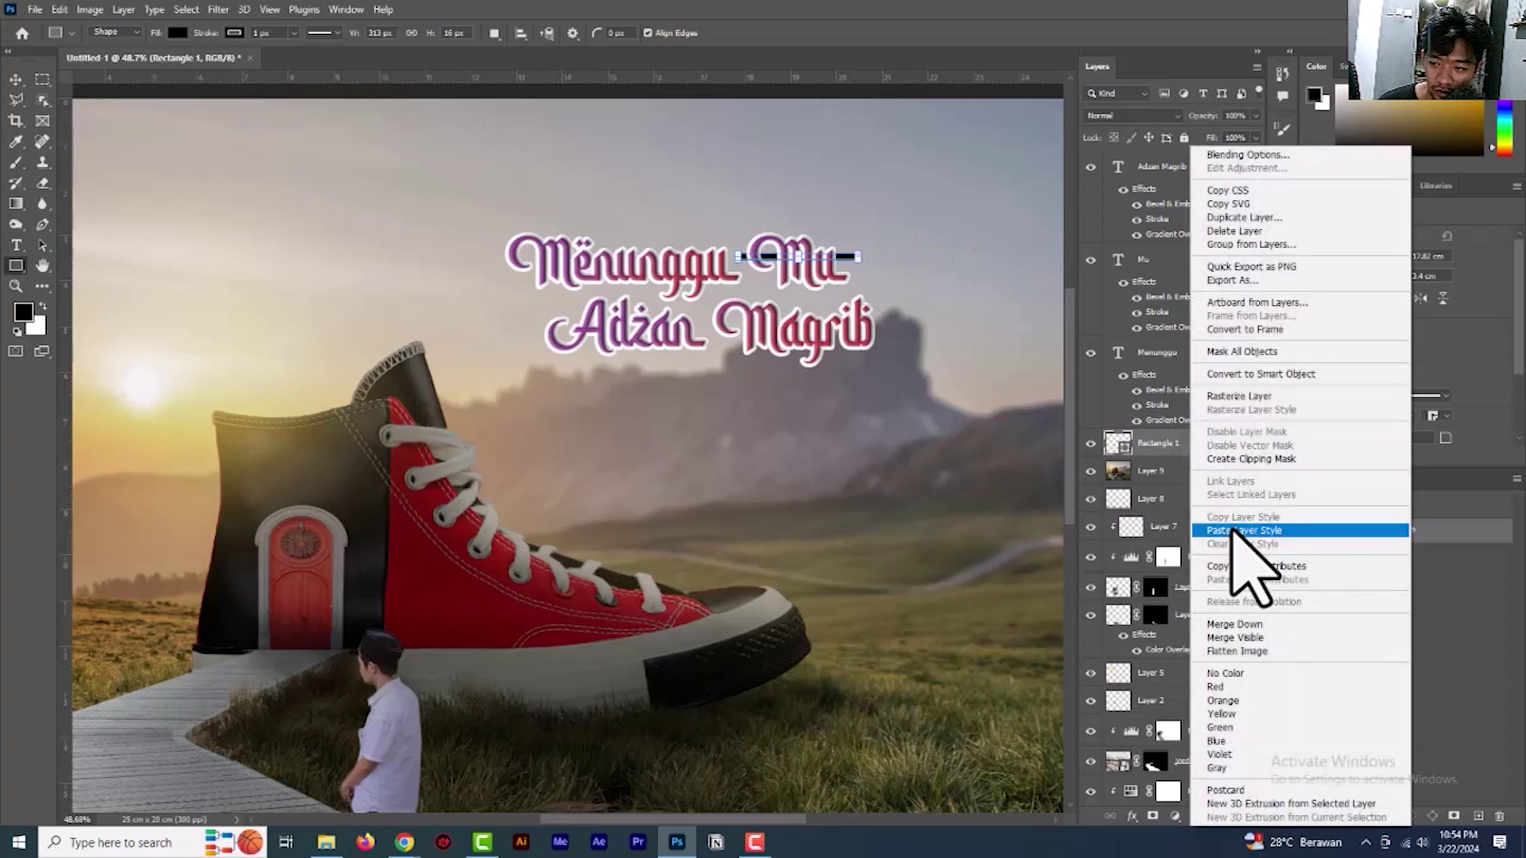
left_click(1239, 530)
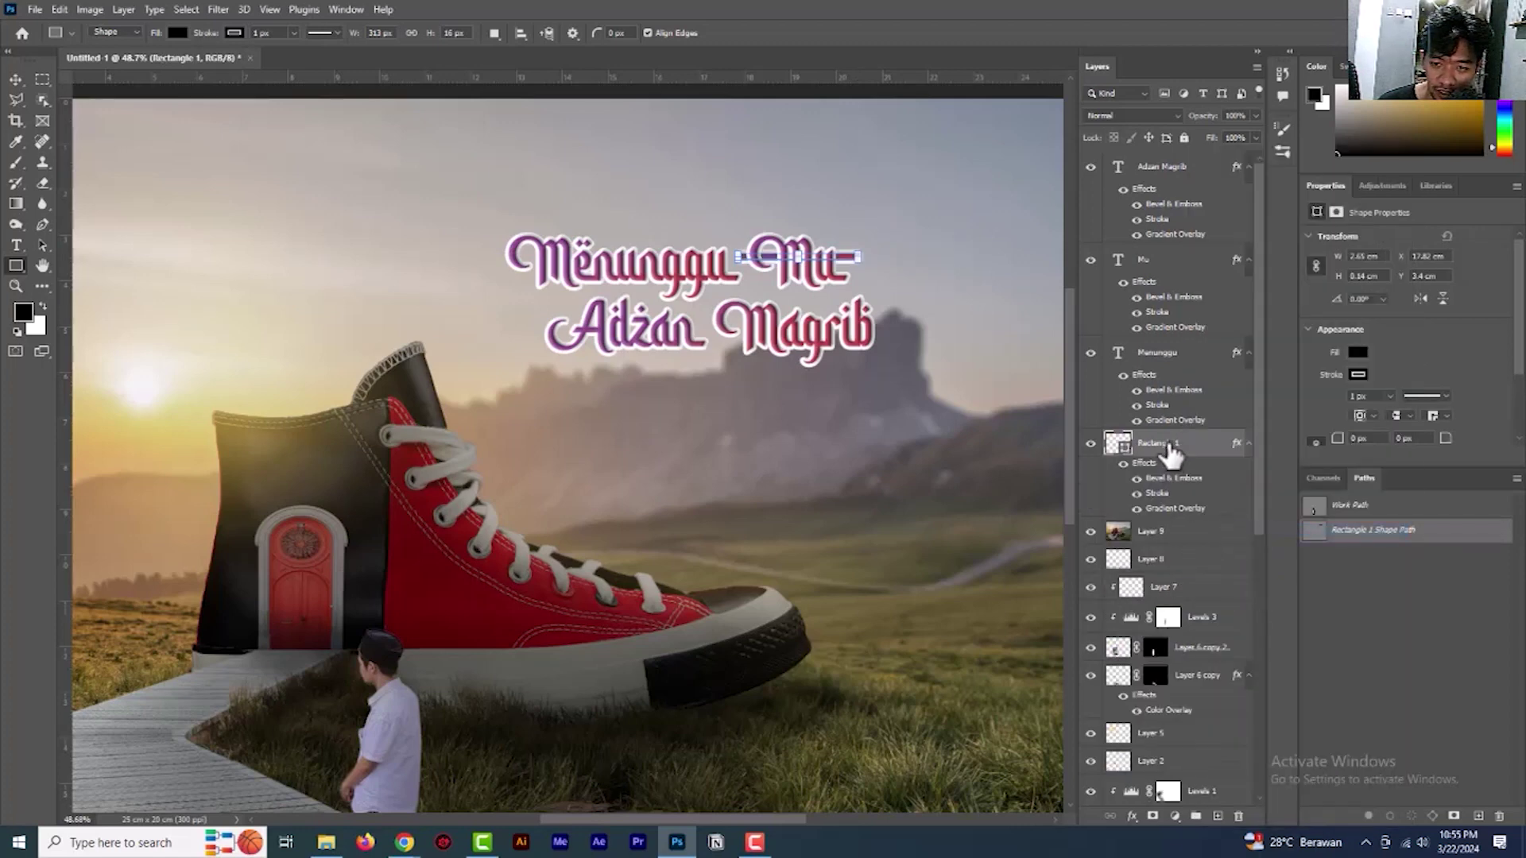
Move the Rectangle 1 layer to the top of the layer stack and shift the rectangle slightly lower across the word Mu
left_click_drag(1168, 454, 1160, 156)
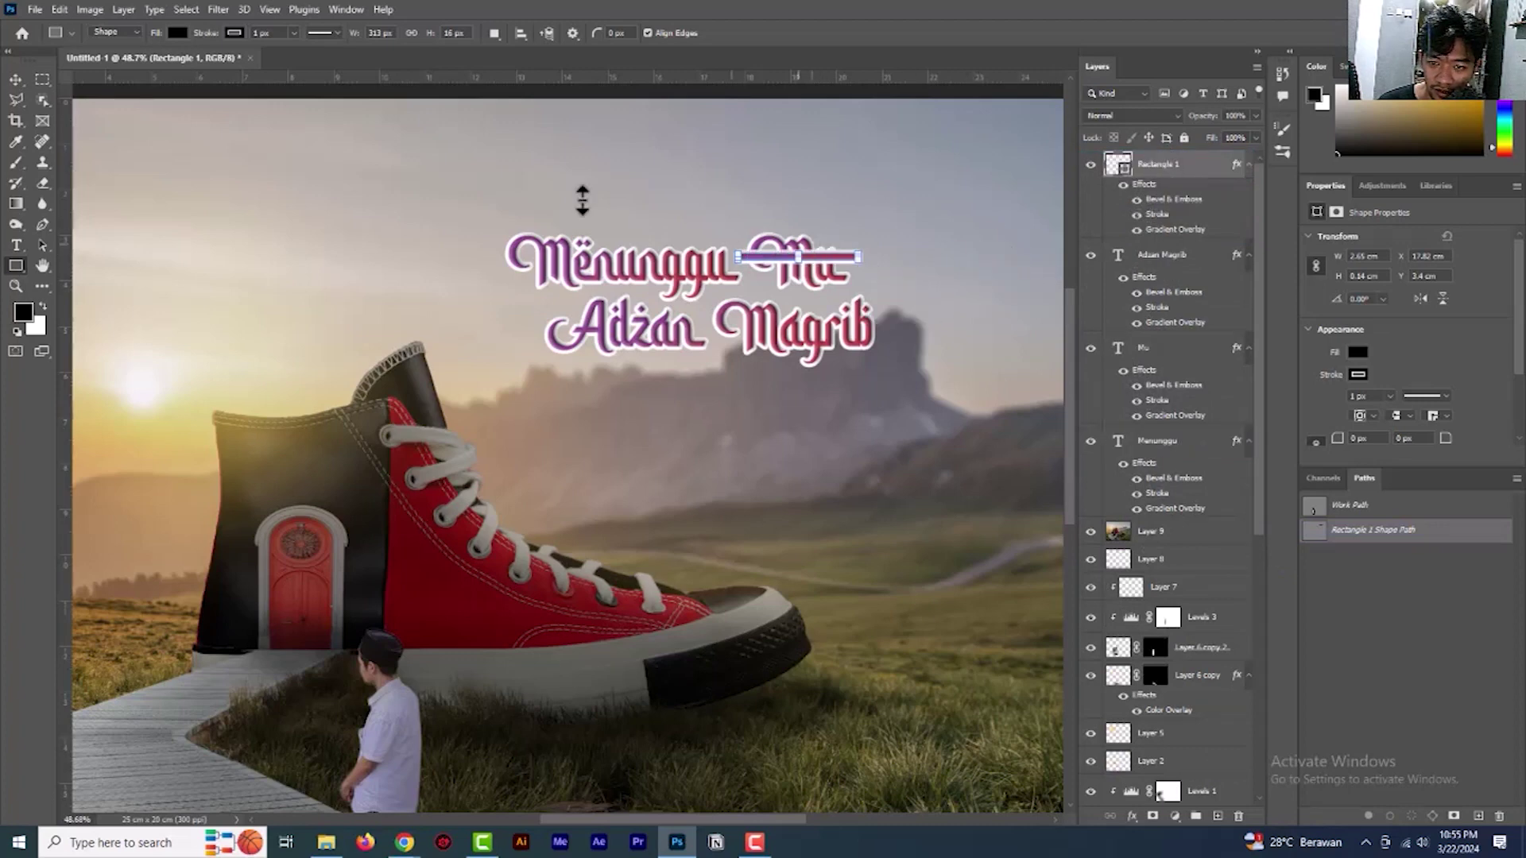
left_click(16, 79)
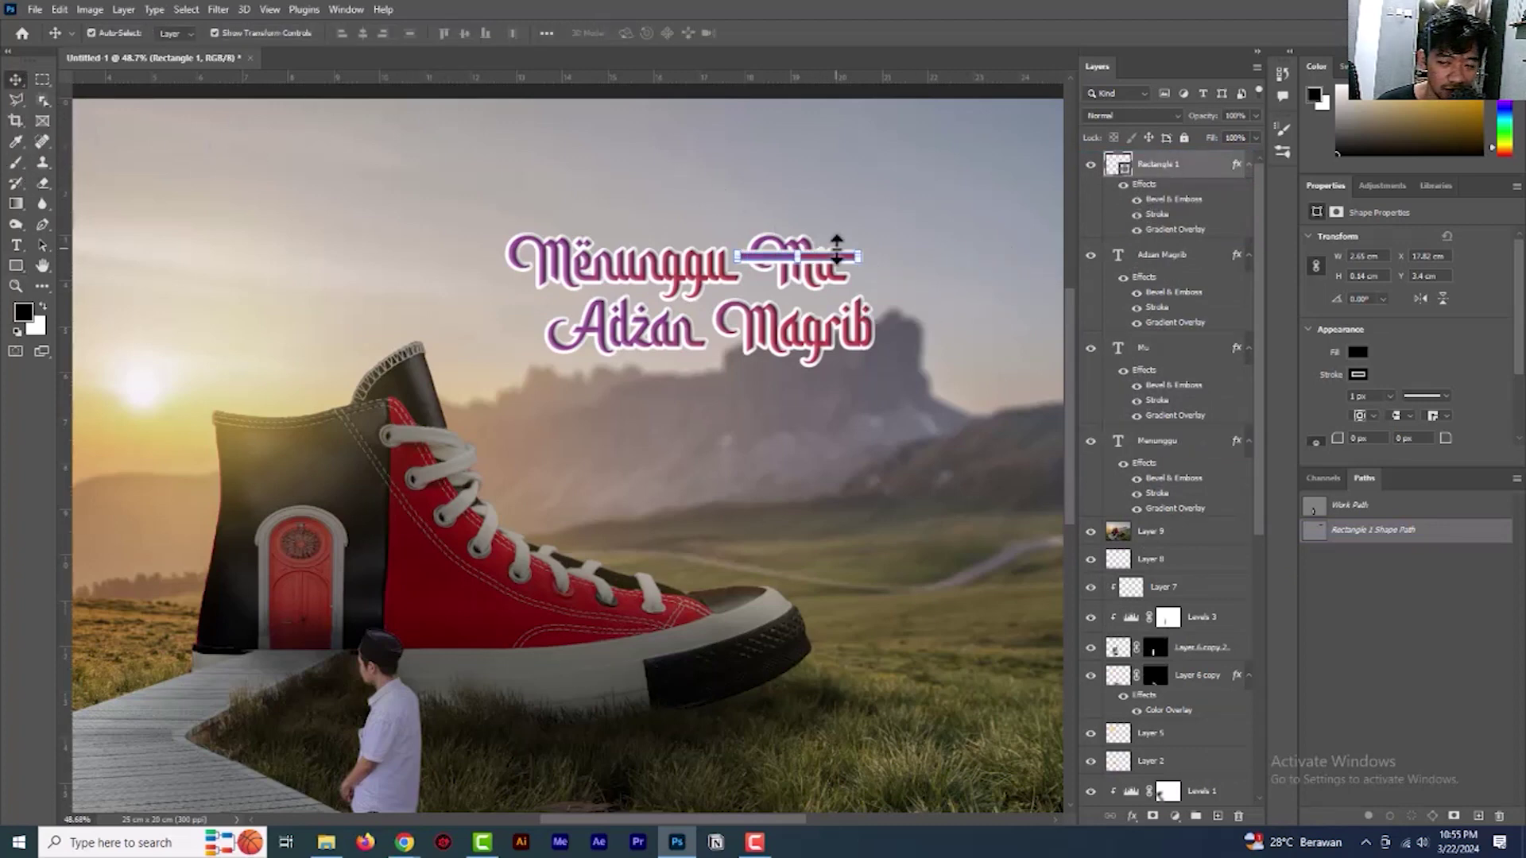
scroll(836, 248, "up", 2)
scroll(804, 255, "up", 3)
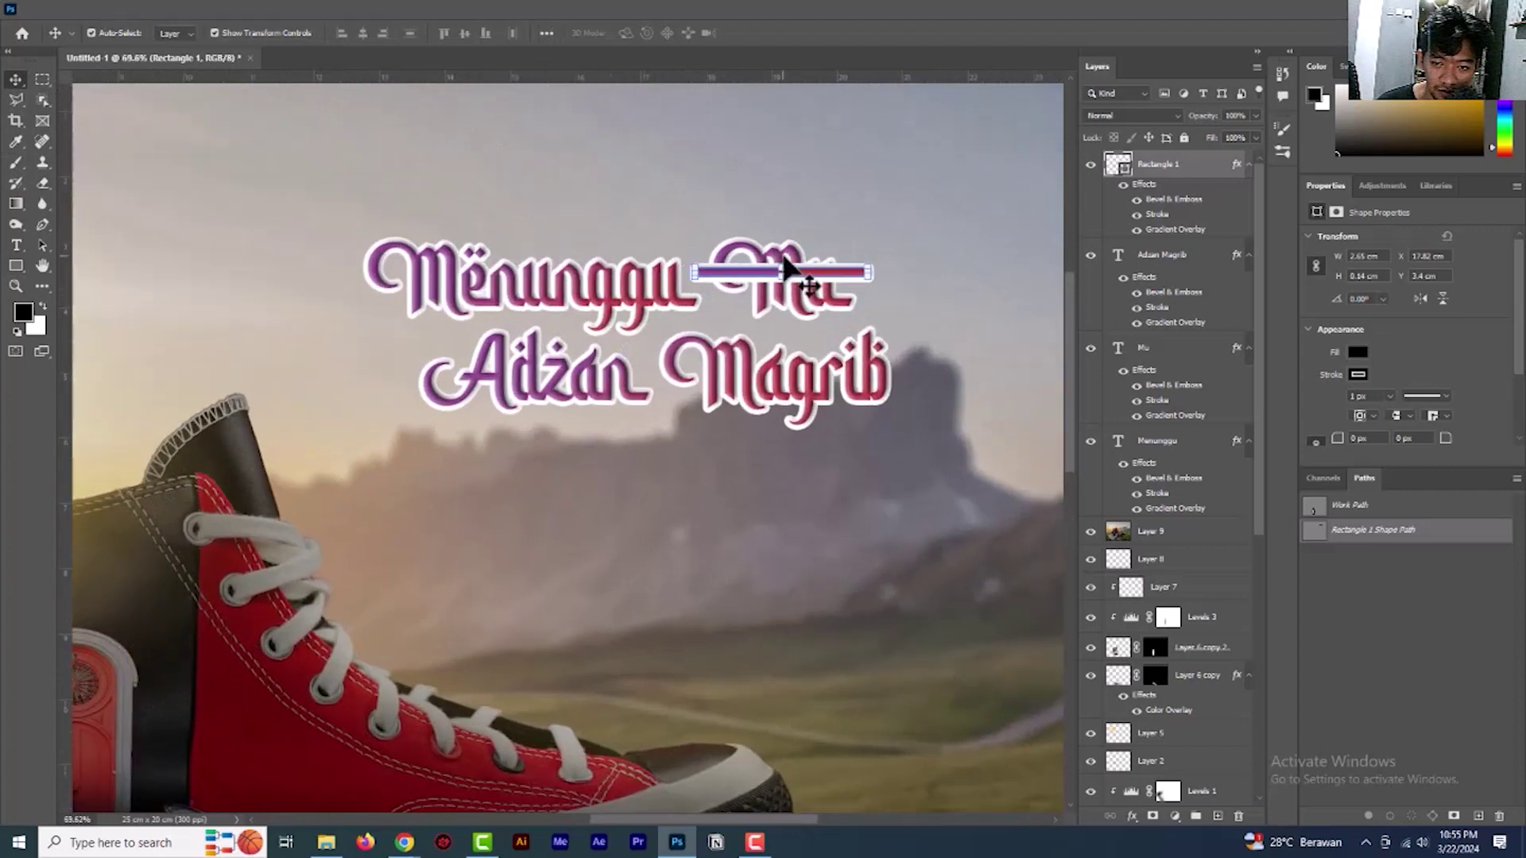
left_click_drag(819, 280, 824, 296)
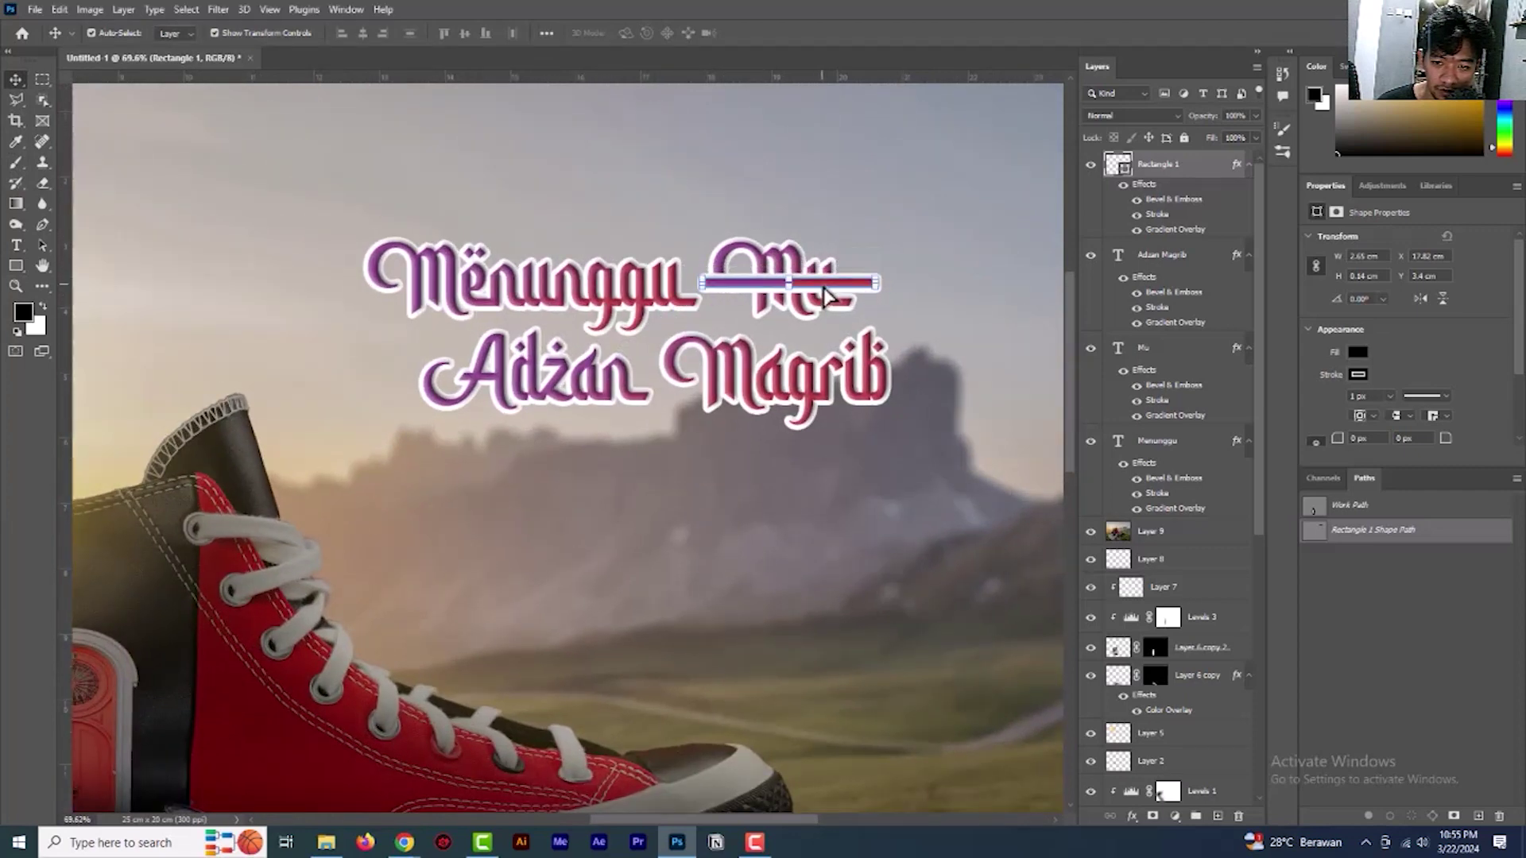
Hide the Gradient Overlay, Stroke and Bevel & Emboss effects of the Rectangle 1 layer, then deselect it
left_click(1137, 231)
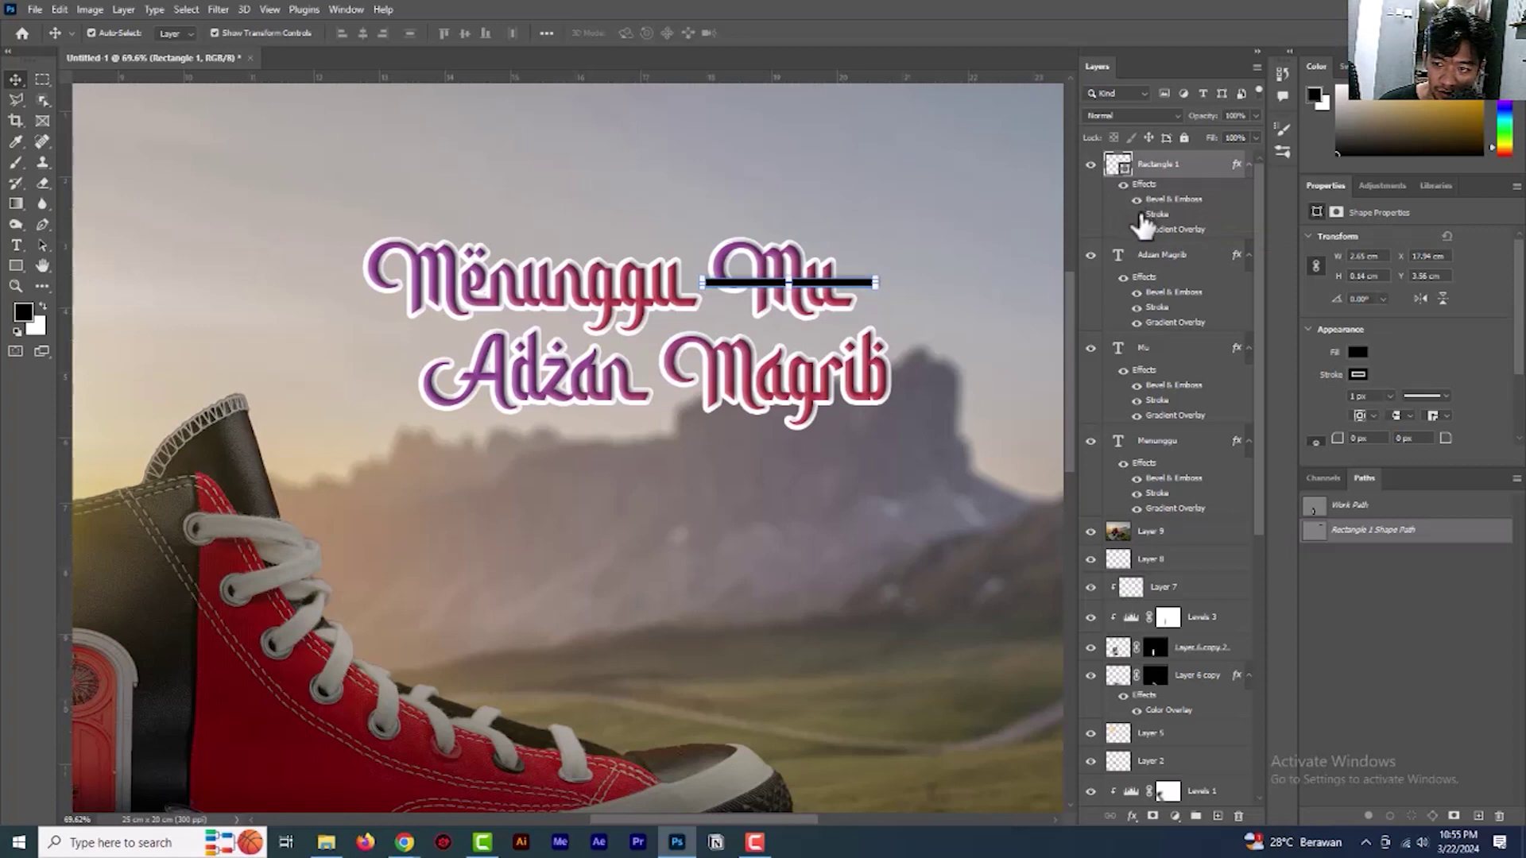
left_click(1137, 215)
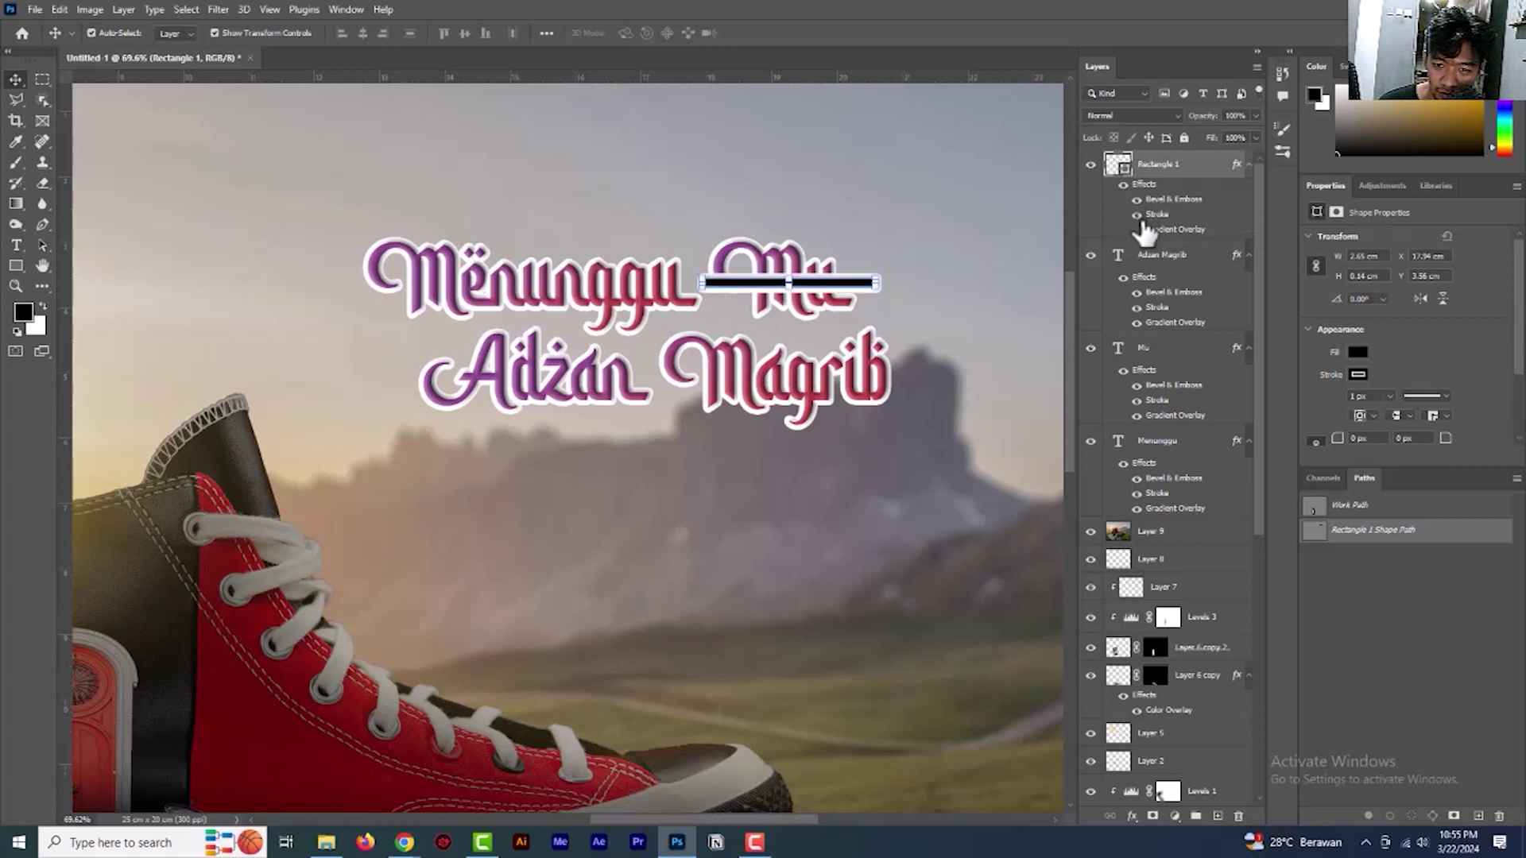
left_click(1139, 214)
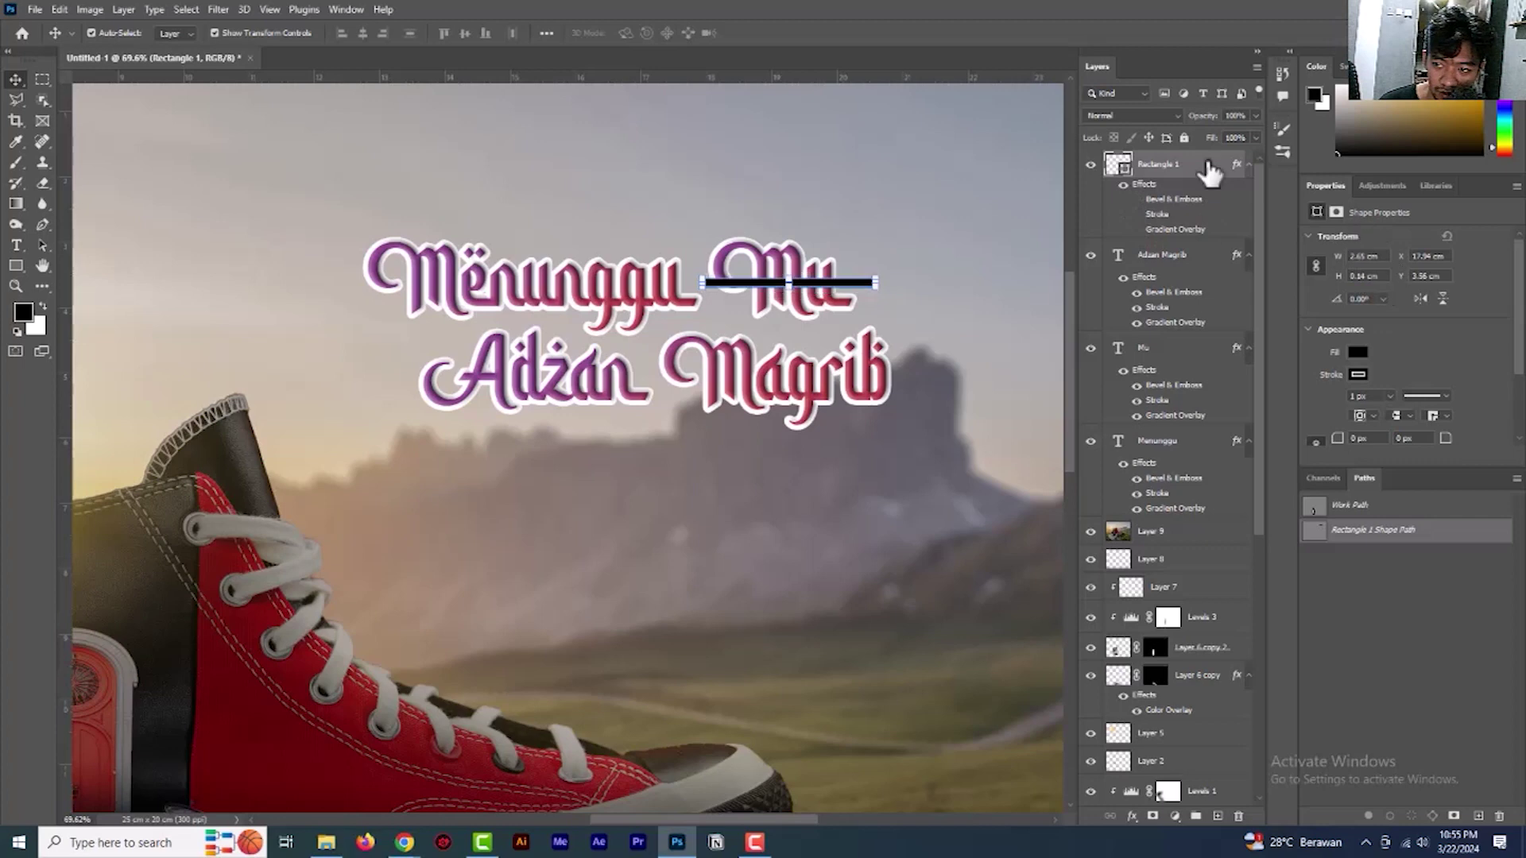
left_click(1255, 116)
left_click_drag(1253, 133, 1295, 170)
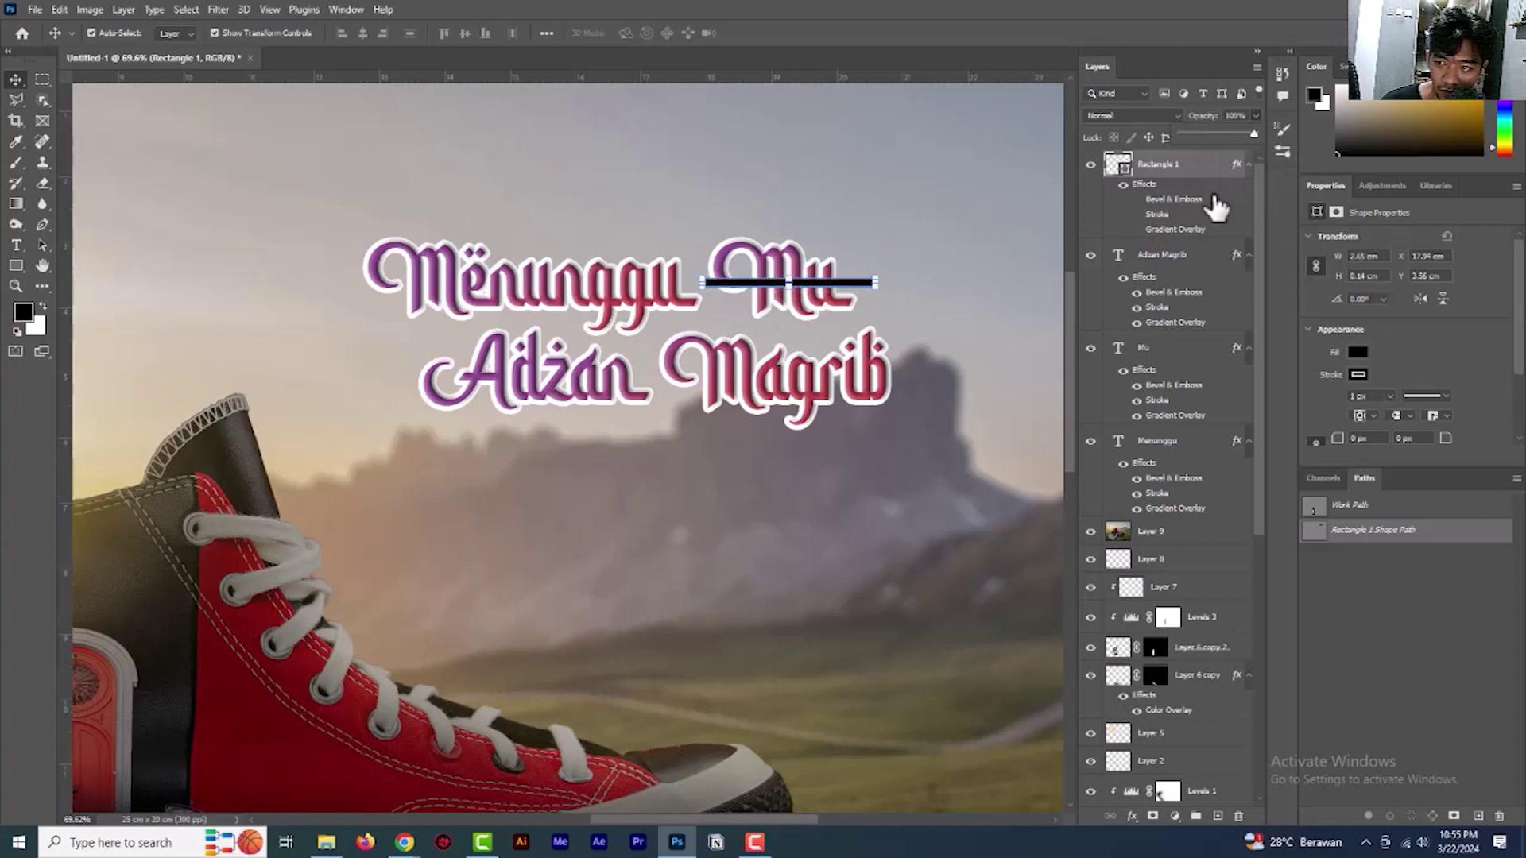
left_click(317, 137)
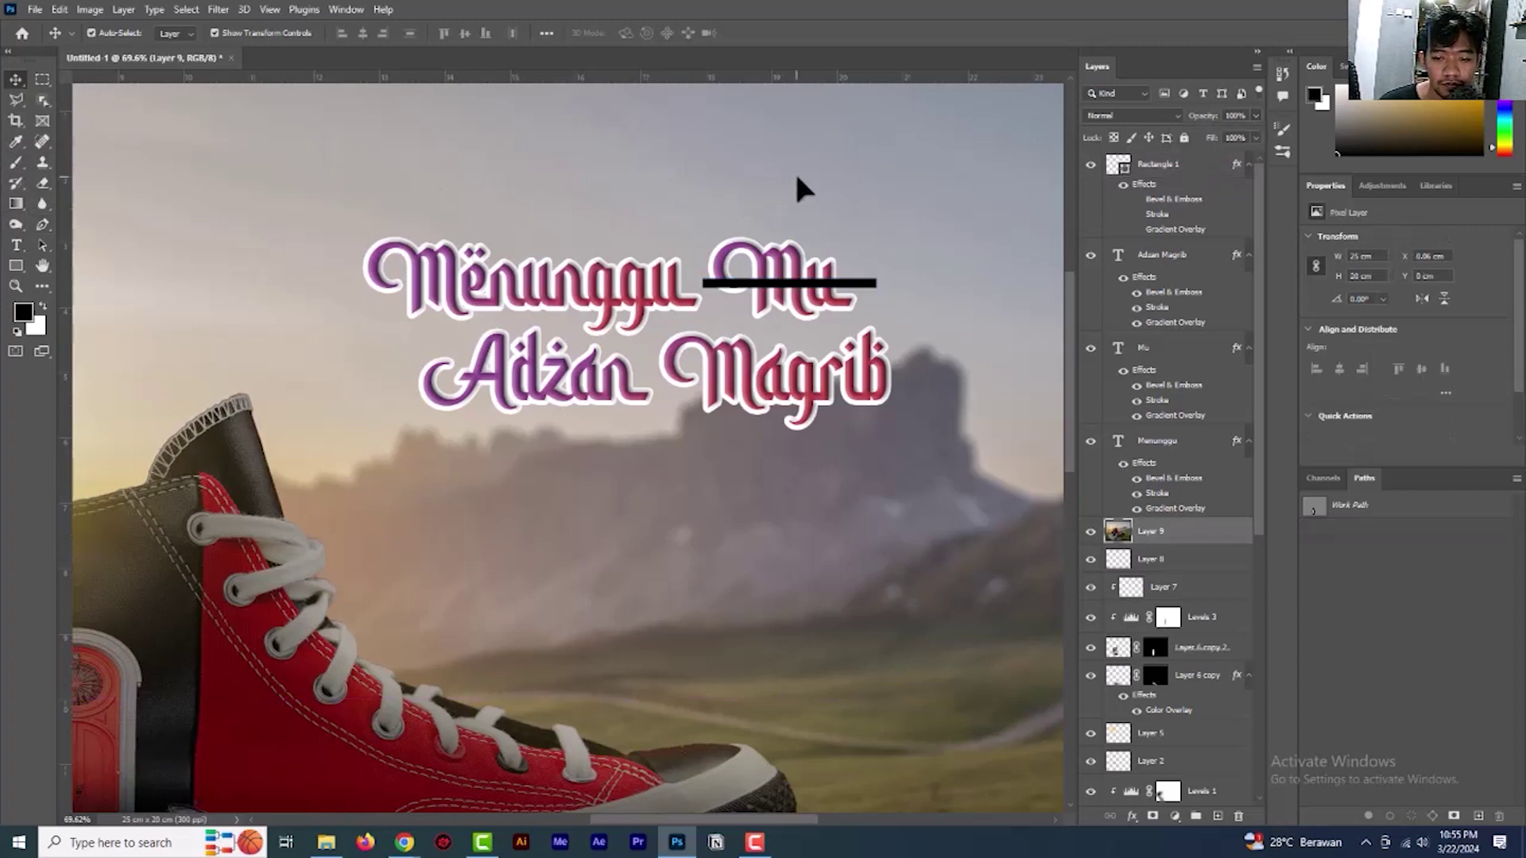
Add a new text line reading "The Series" directly below the Adzan Magrib title, above Layer 9
scroll(798, 189, "down", 3)
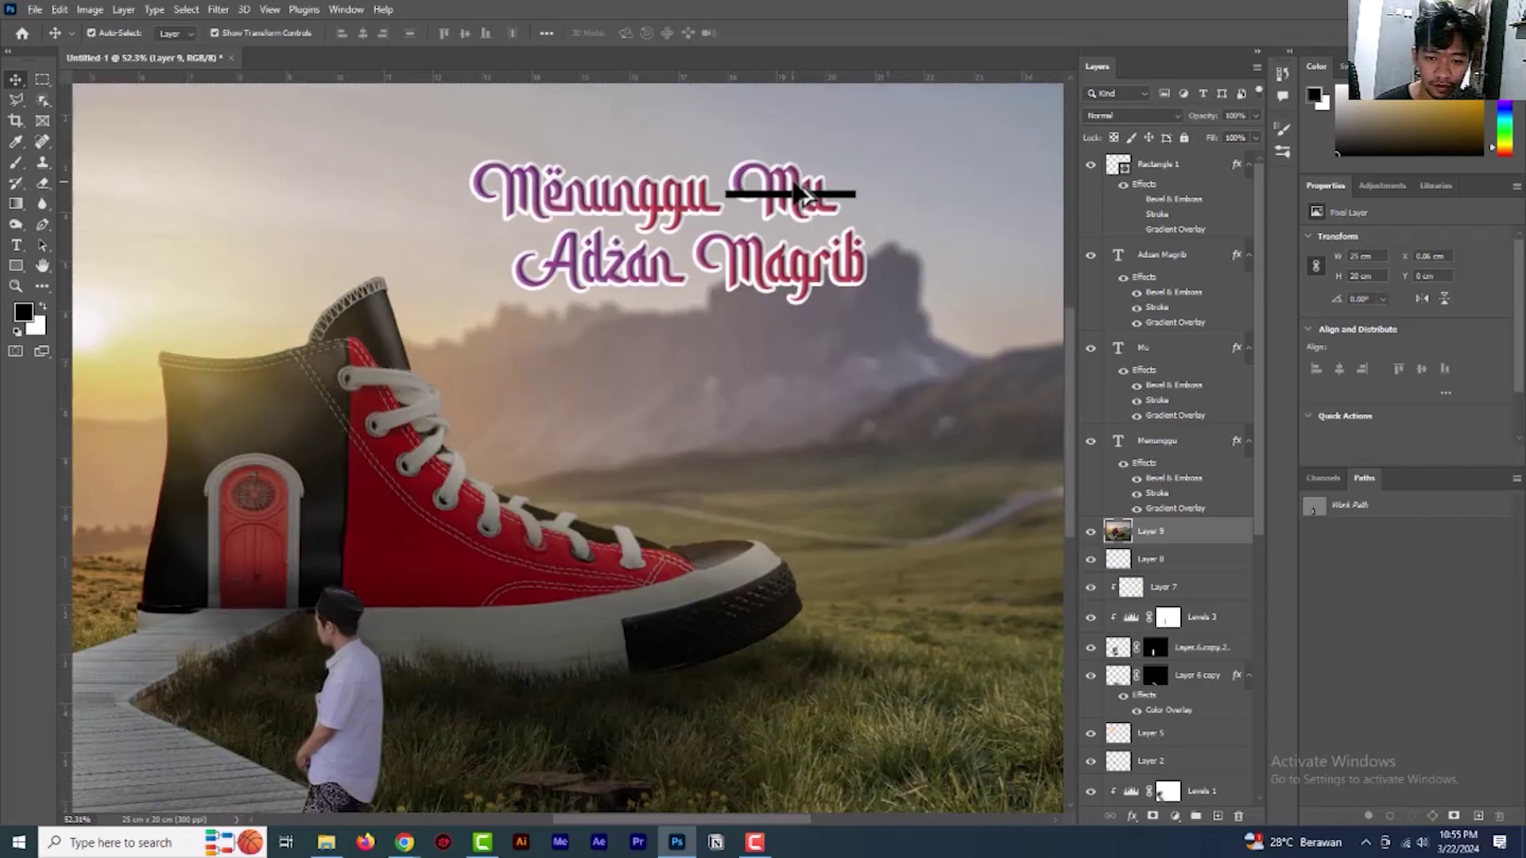
scroll(803, 205, "down", 1)
scroll(840, 208, "up", 3)
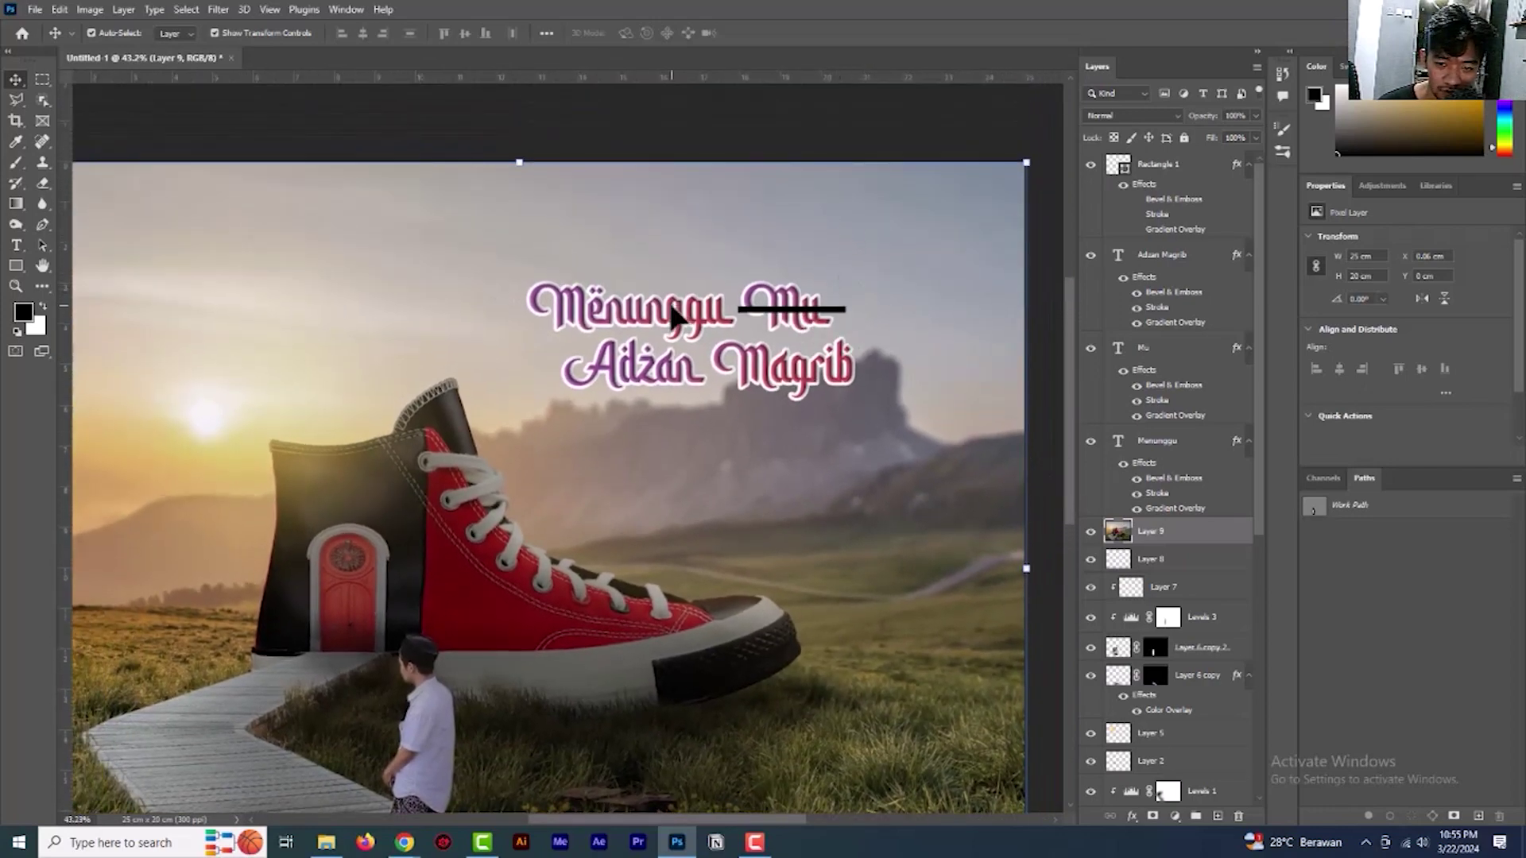
scroll(671, 300, "down", 2)
scroll(696, 368, "down", 1)
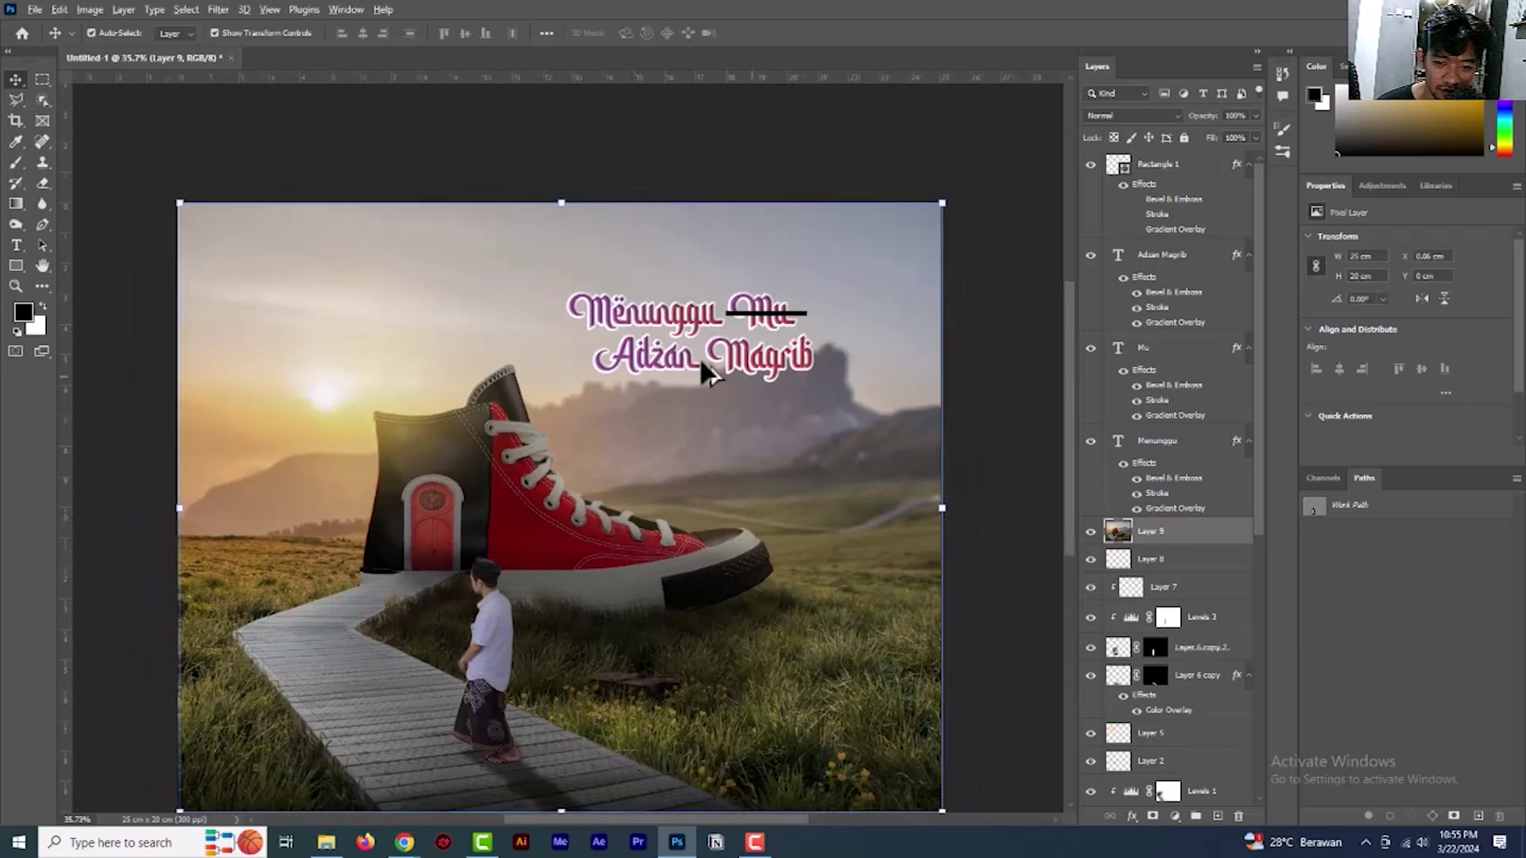
scroll(699, 367, "up", 3)
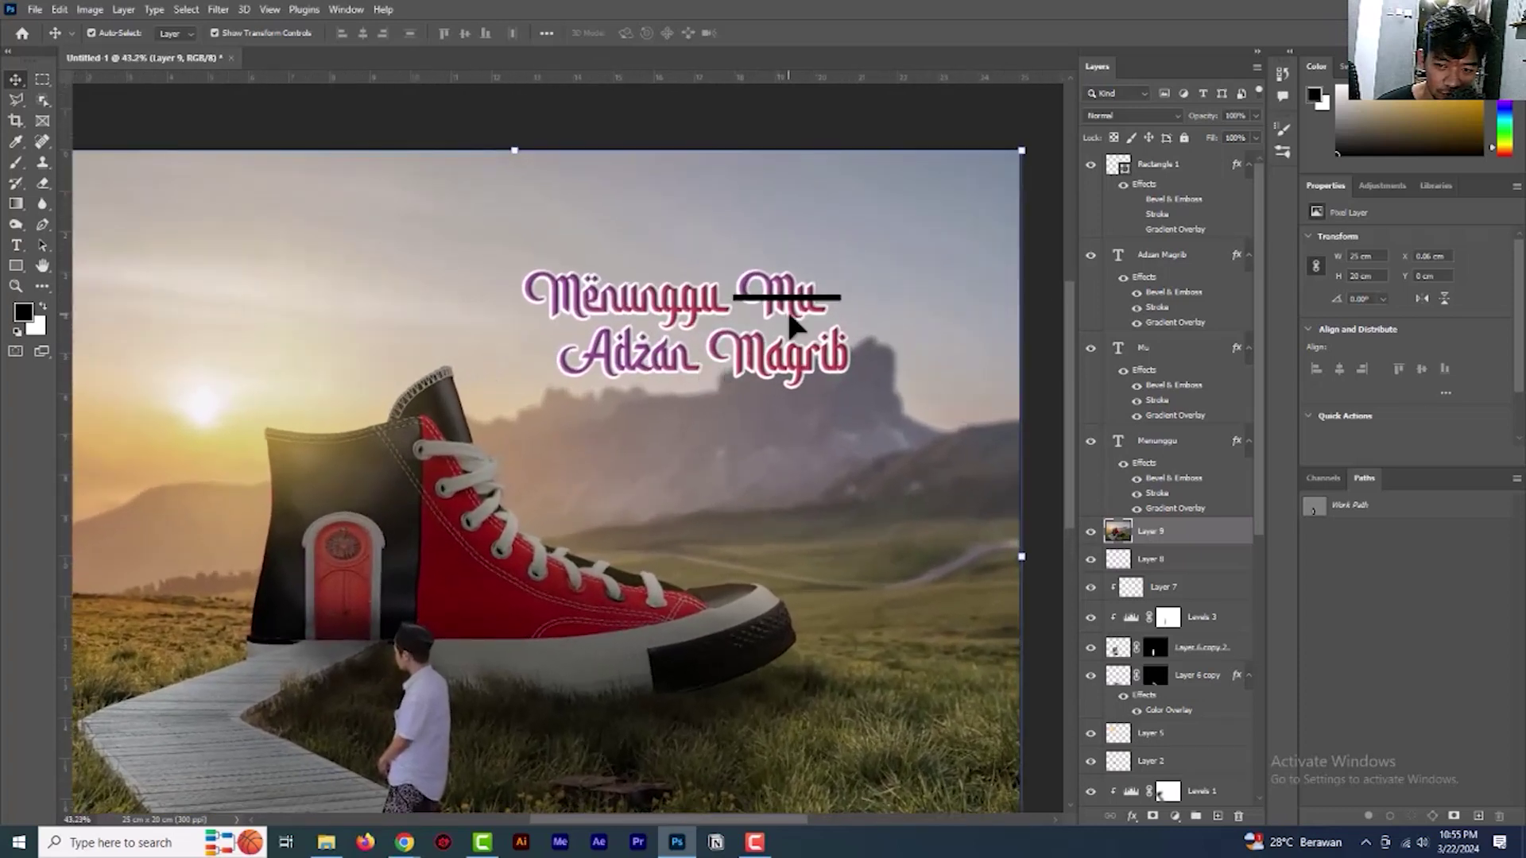
left_click(15, 244)
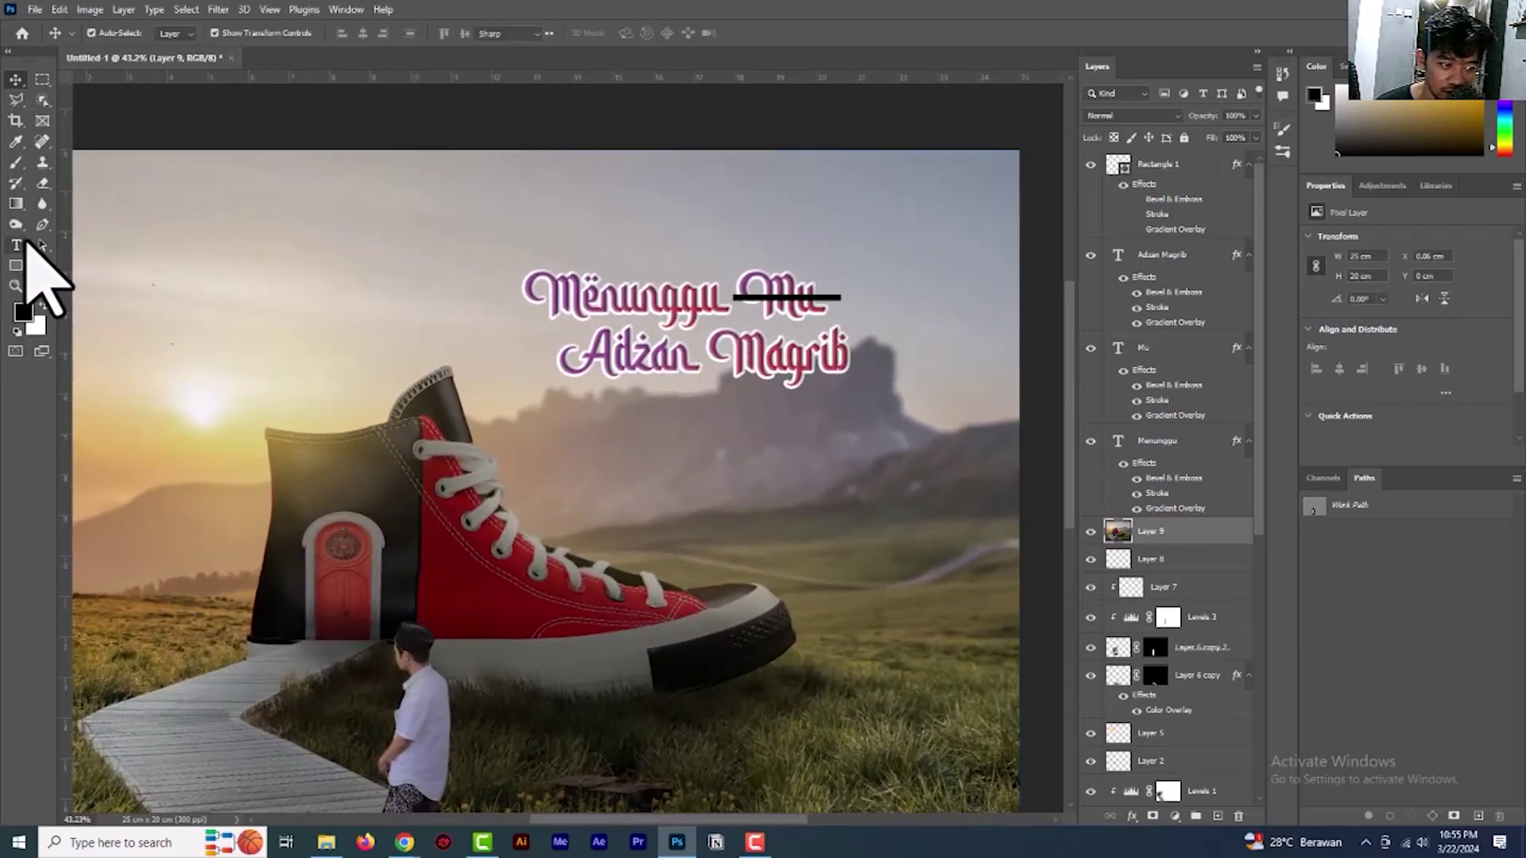
left_click(700, 415)
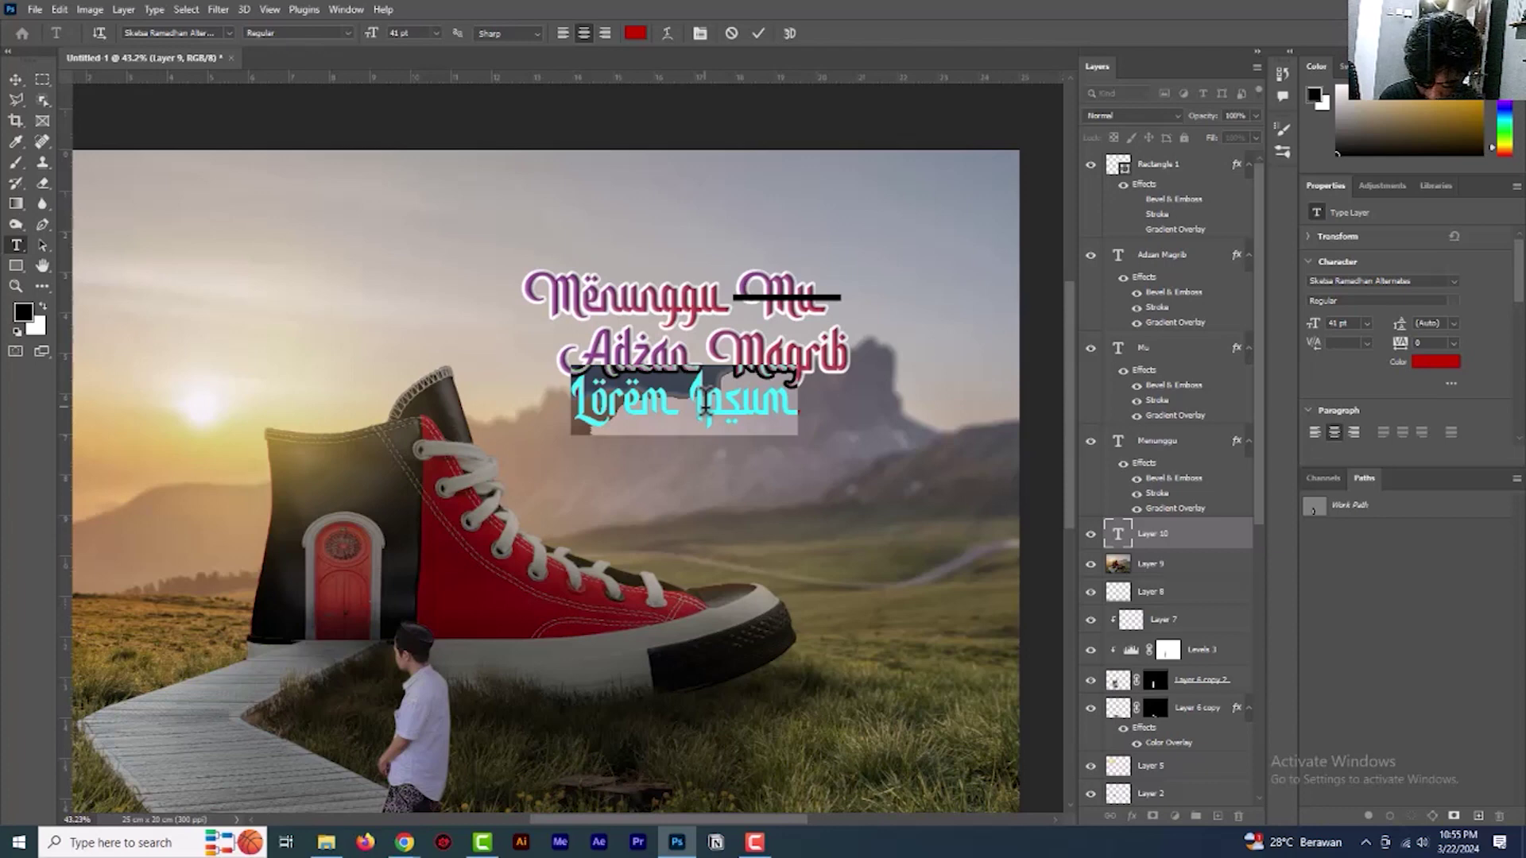
type("The Series")
Set the whole "The Series" text to the Montserrat font in SemiBold Italic
key("ctrl")
key("ctrl+a")
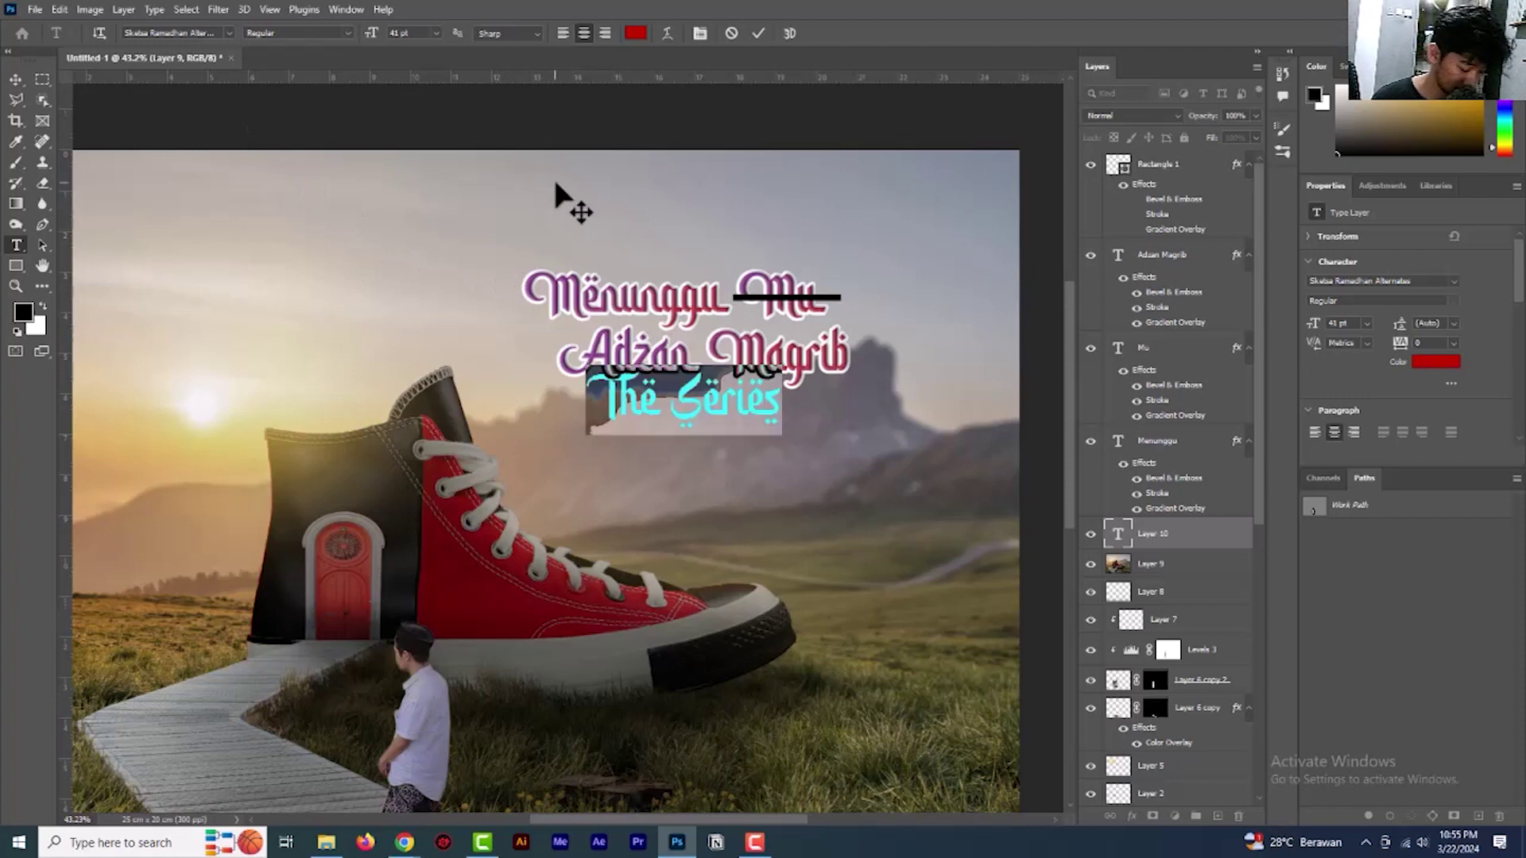
left_click(229, 36)
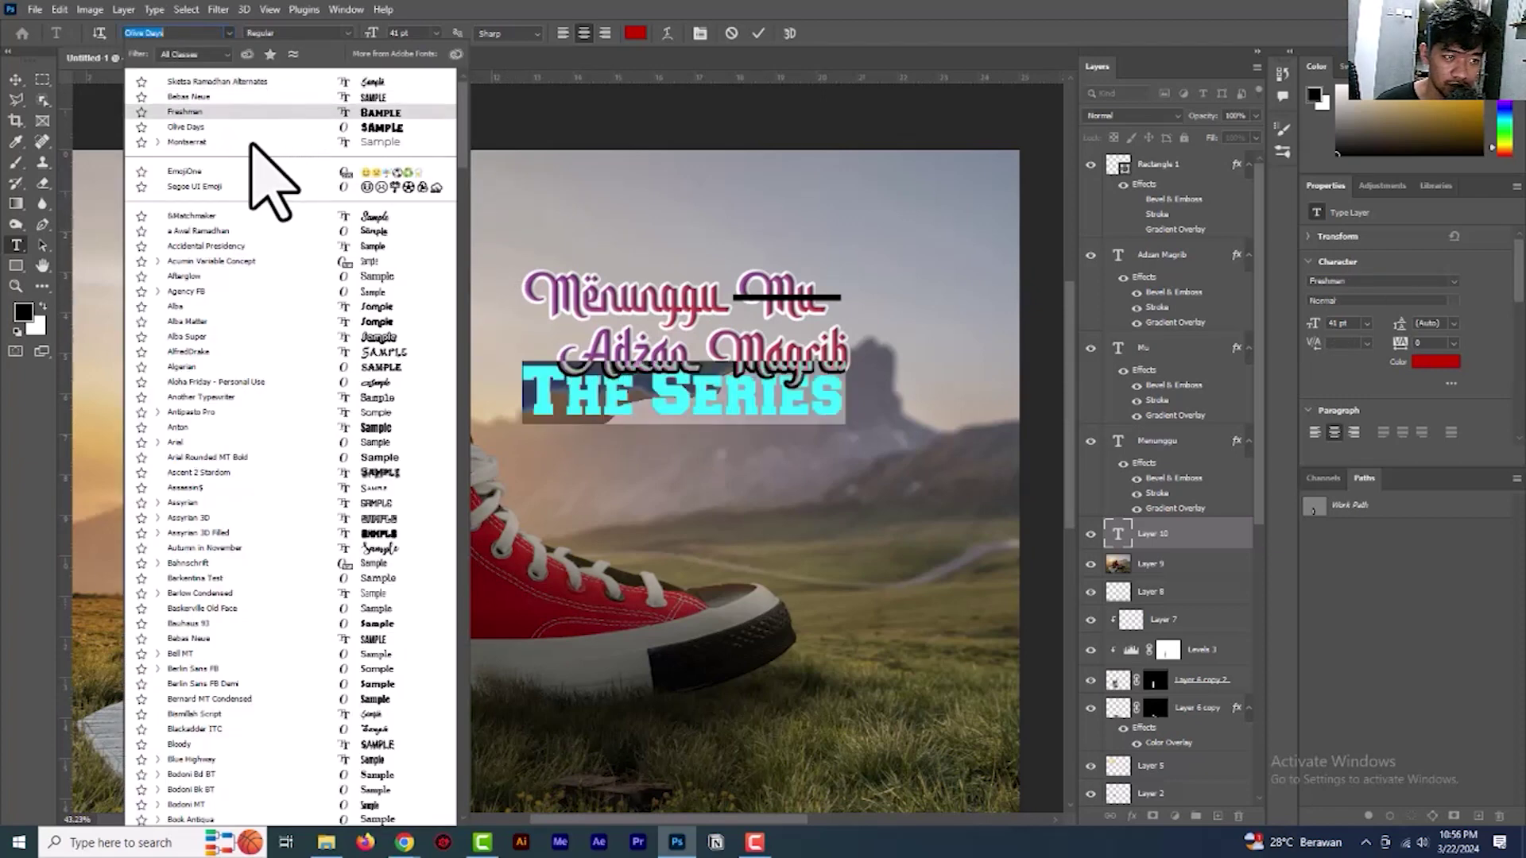
left_click(158, 142)
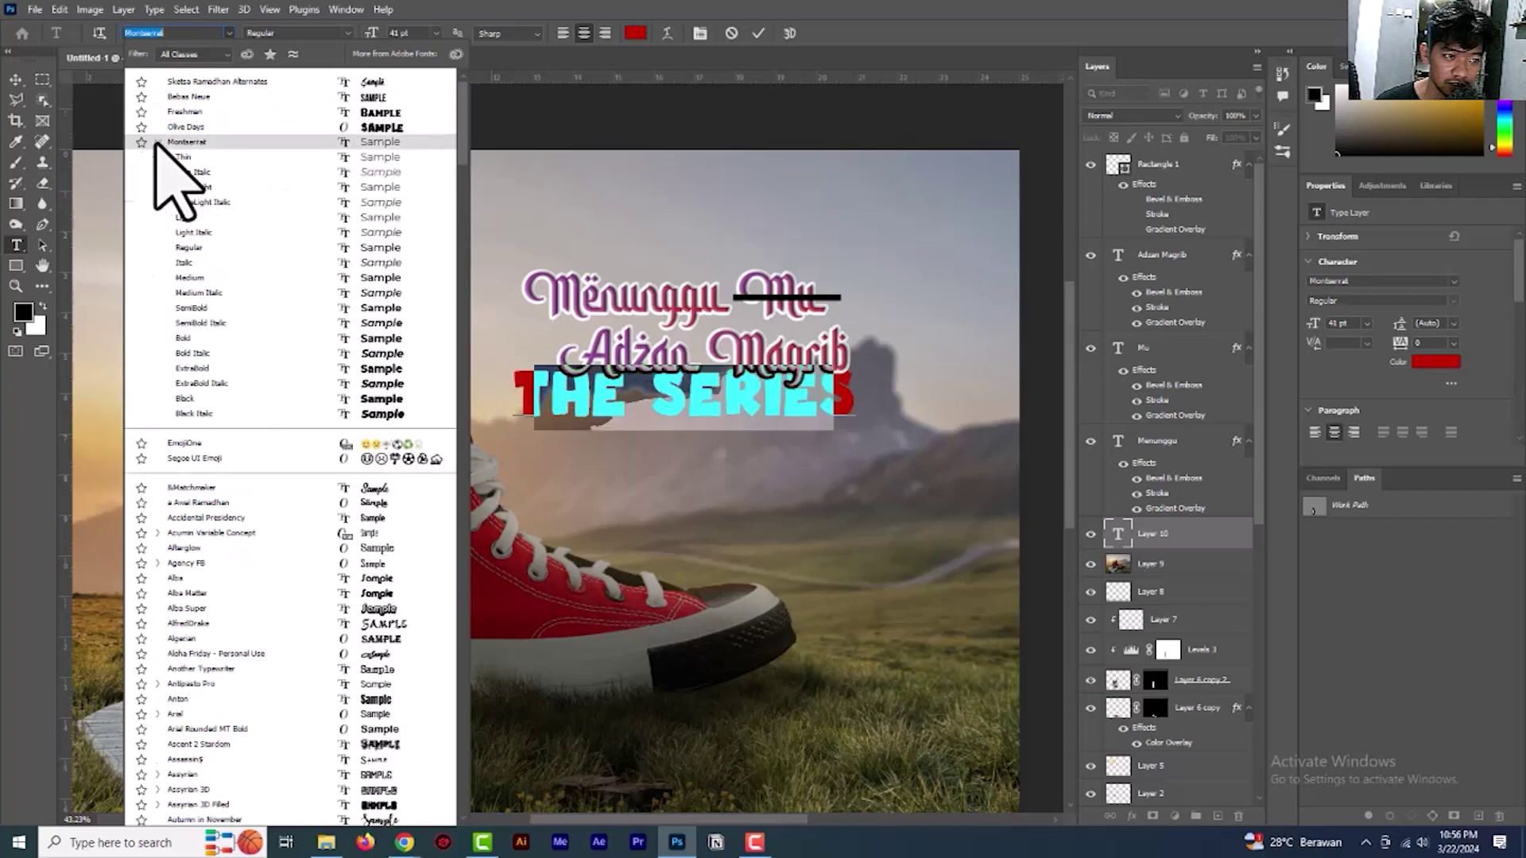
left_click(194, 324)
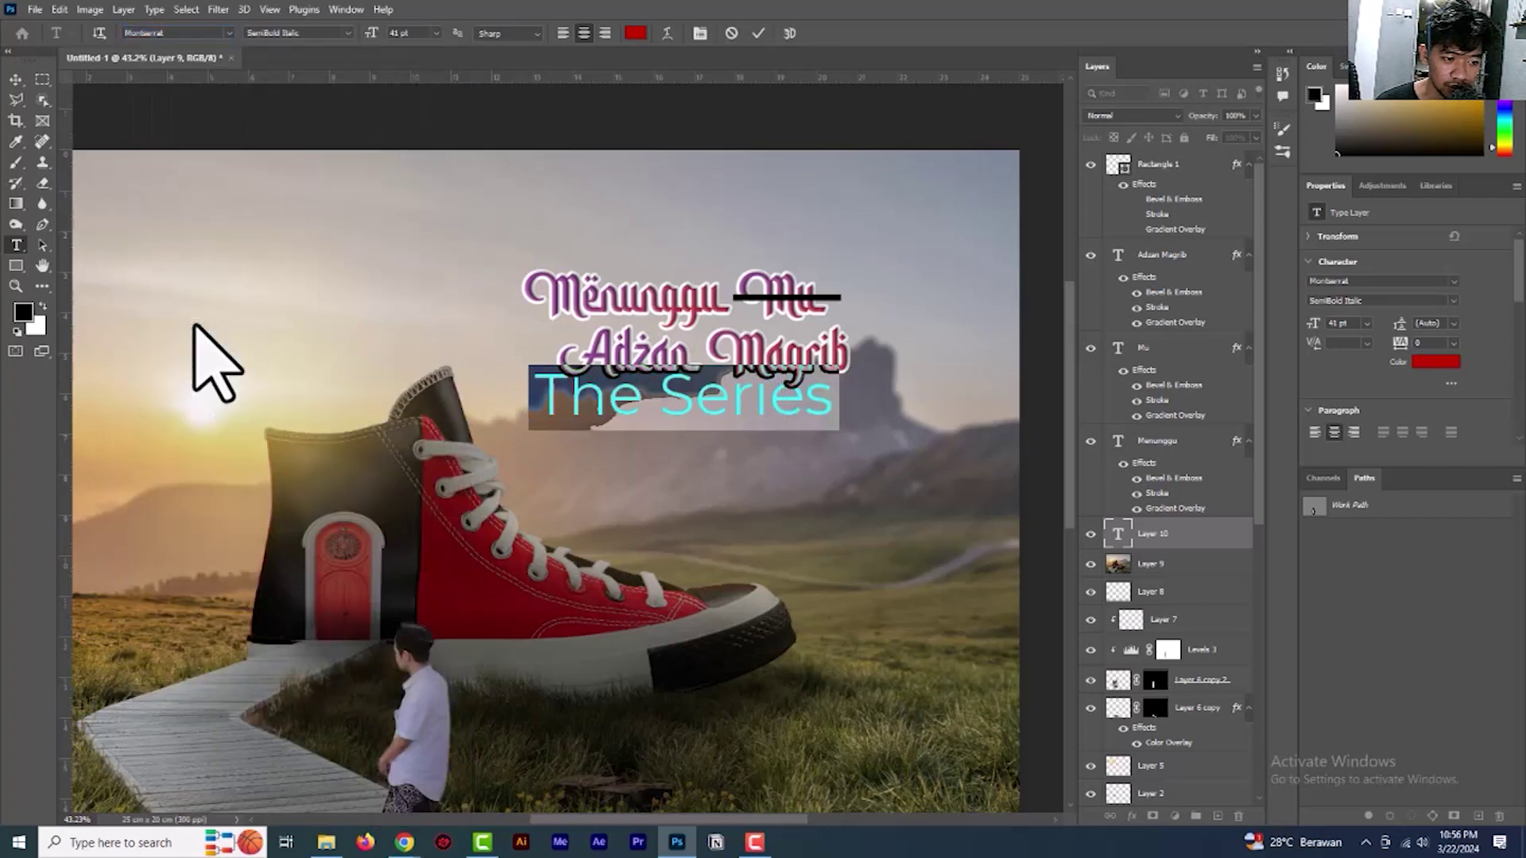
Scale the "The Series" text to about 50% beneath Adzan Magrib and set its colour to black, 000000
left_click(13, 78)
left_click_drag(828, 377, 768, 410)
left_click(787, 33)
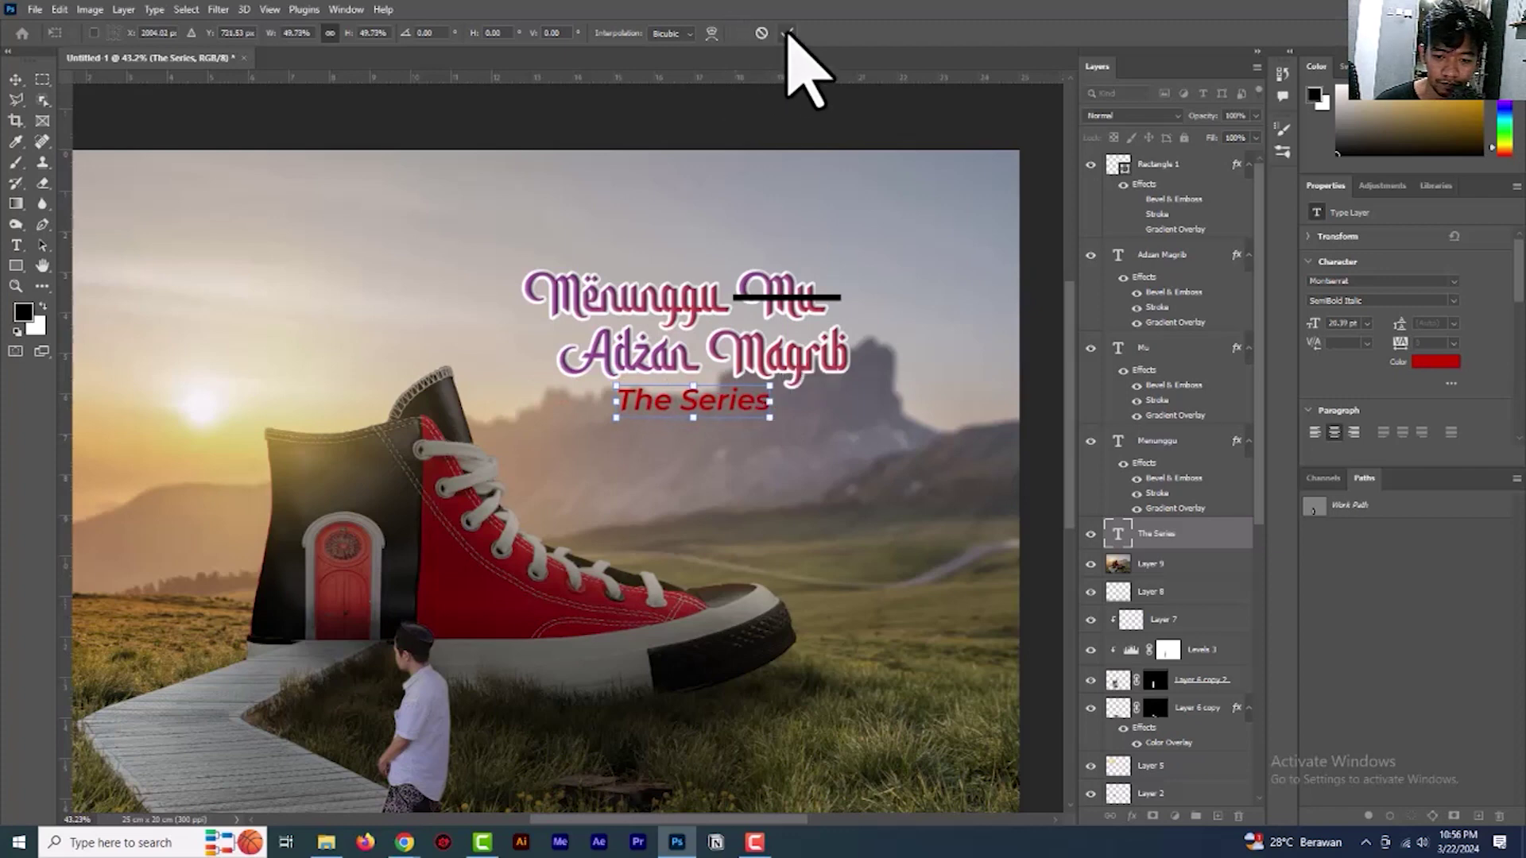
left_click(1436, 362)
type("000000")
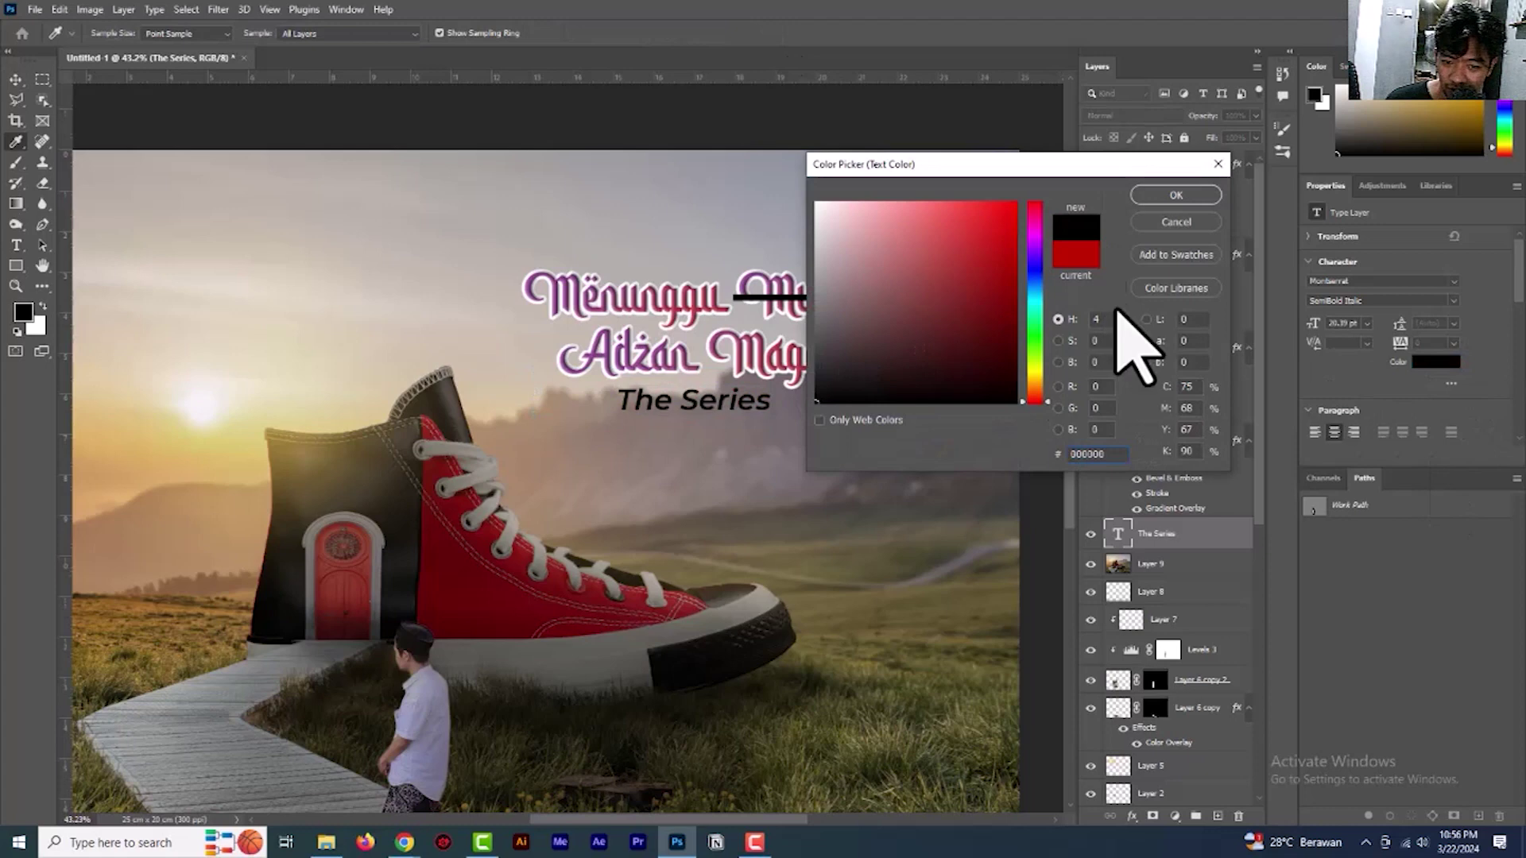
key("Return")
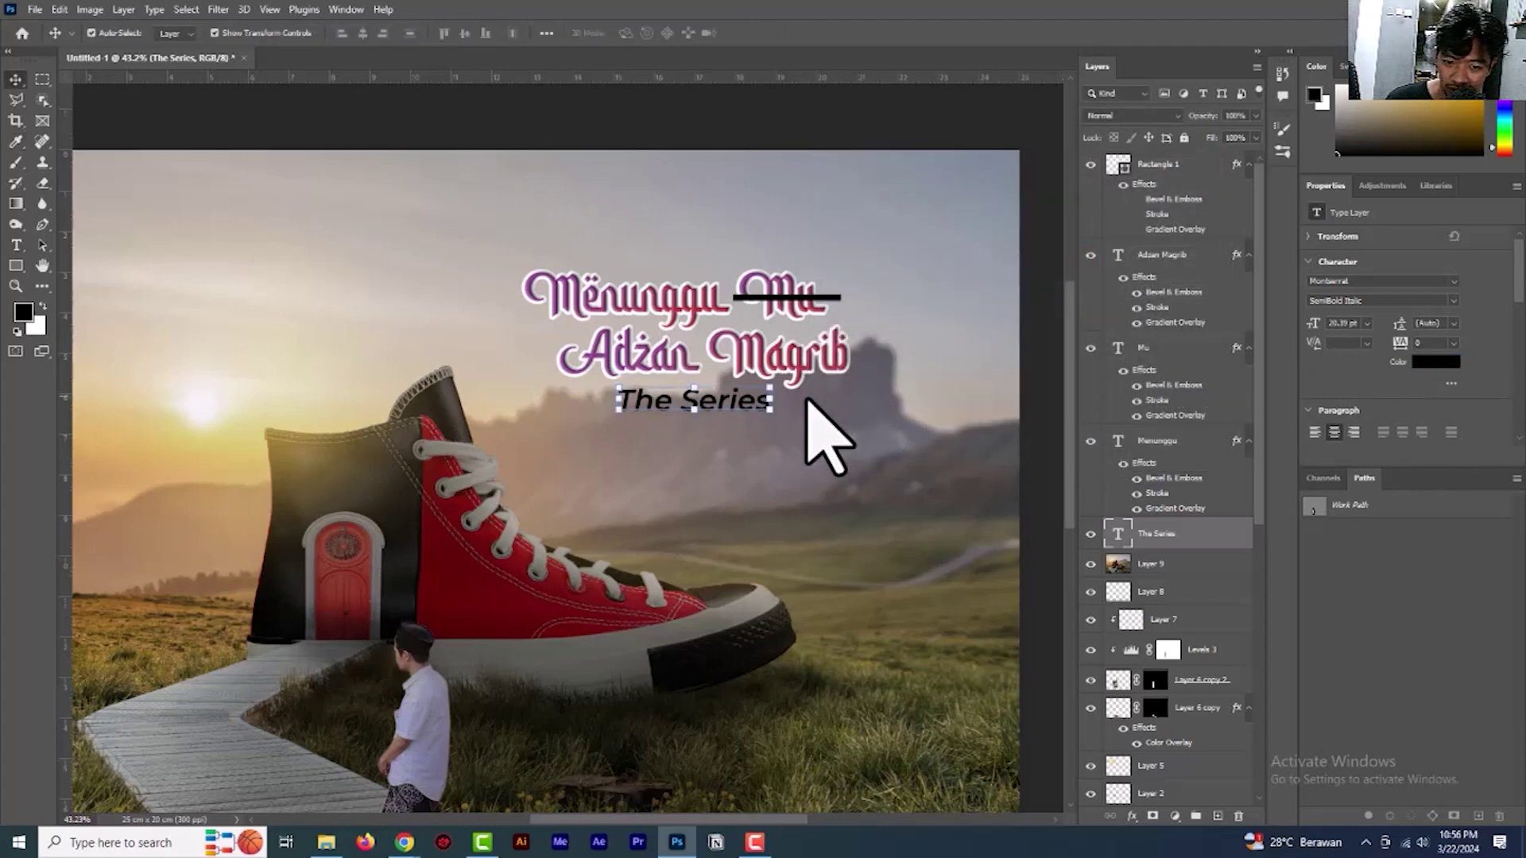
Scale the "The Series" text down further to about 79%, keeping it beneath Adzan Magrib
scroll(808, 400, "up", 1)
left_click_drag(751, 419, 706, 431)
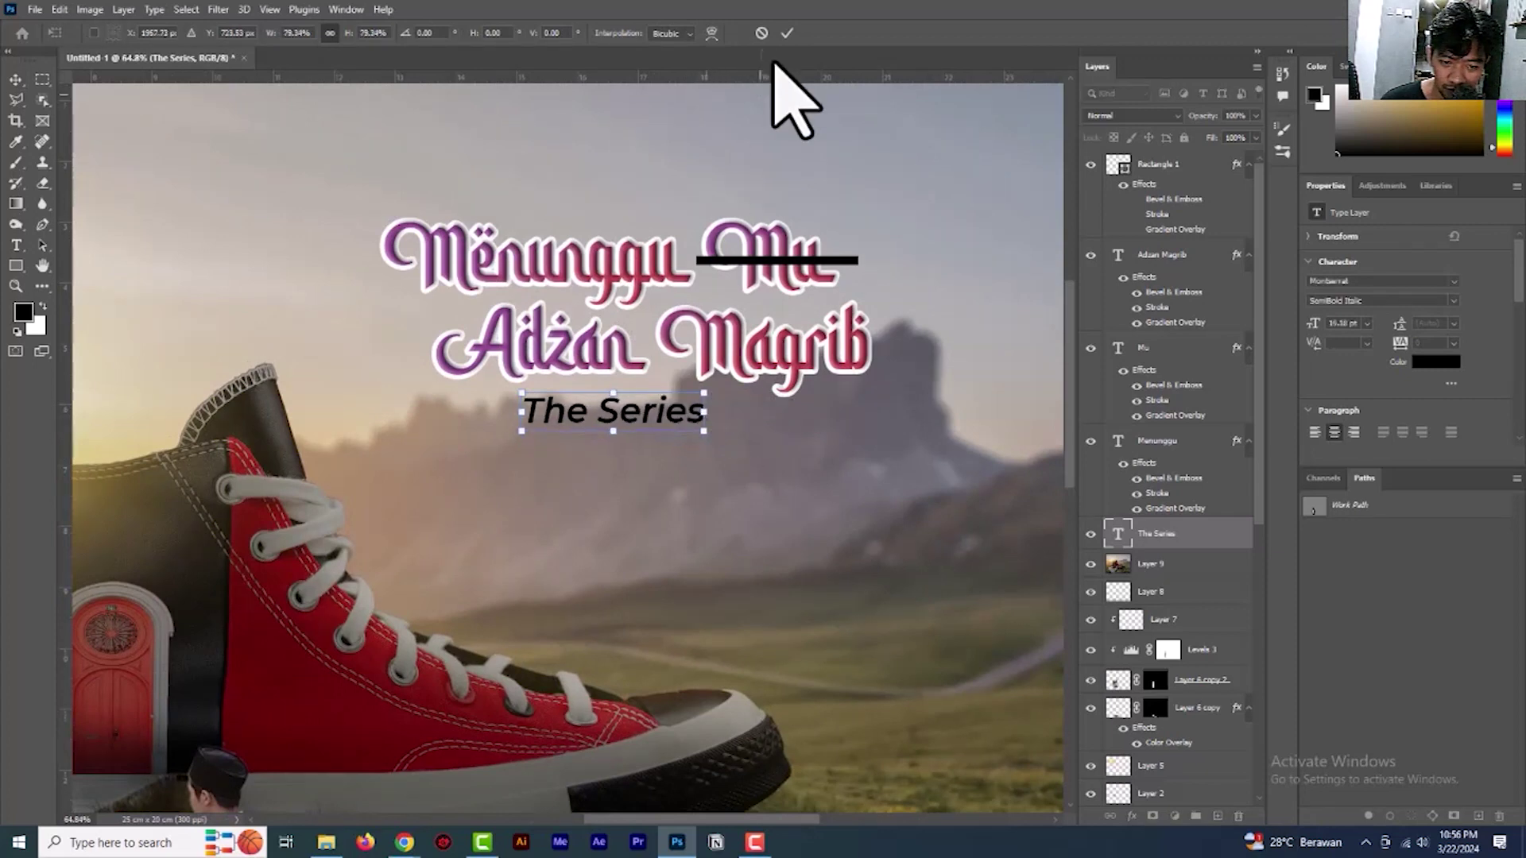
key("Return")
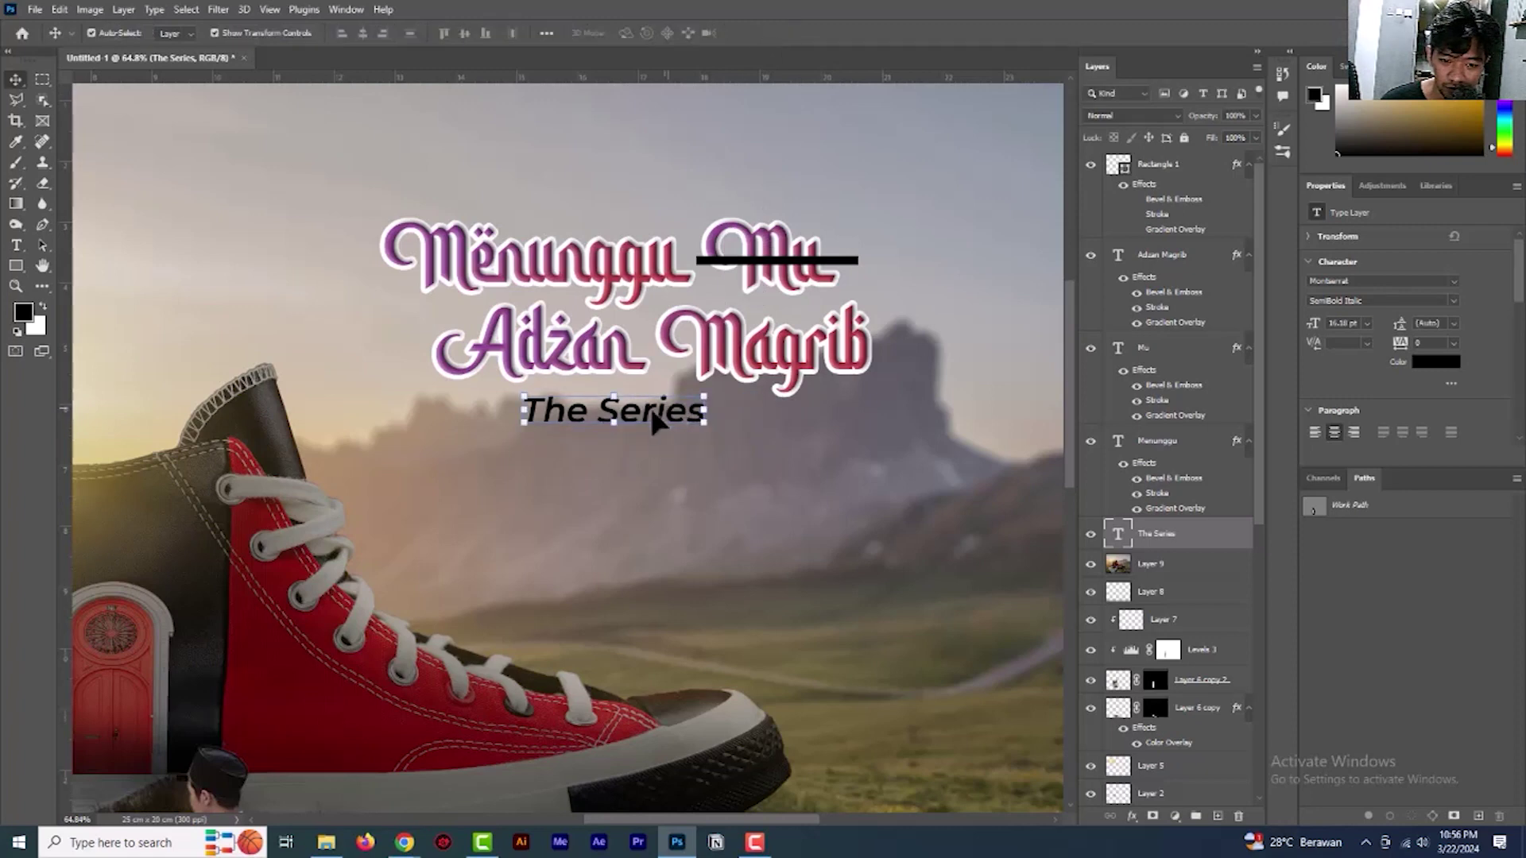
Try white as the colour of the "The Series" text and return it to black, 000000
key("z")
right_click(472, 219)
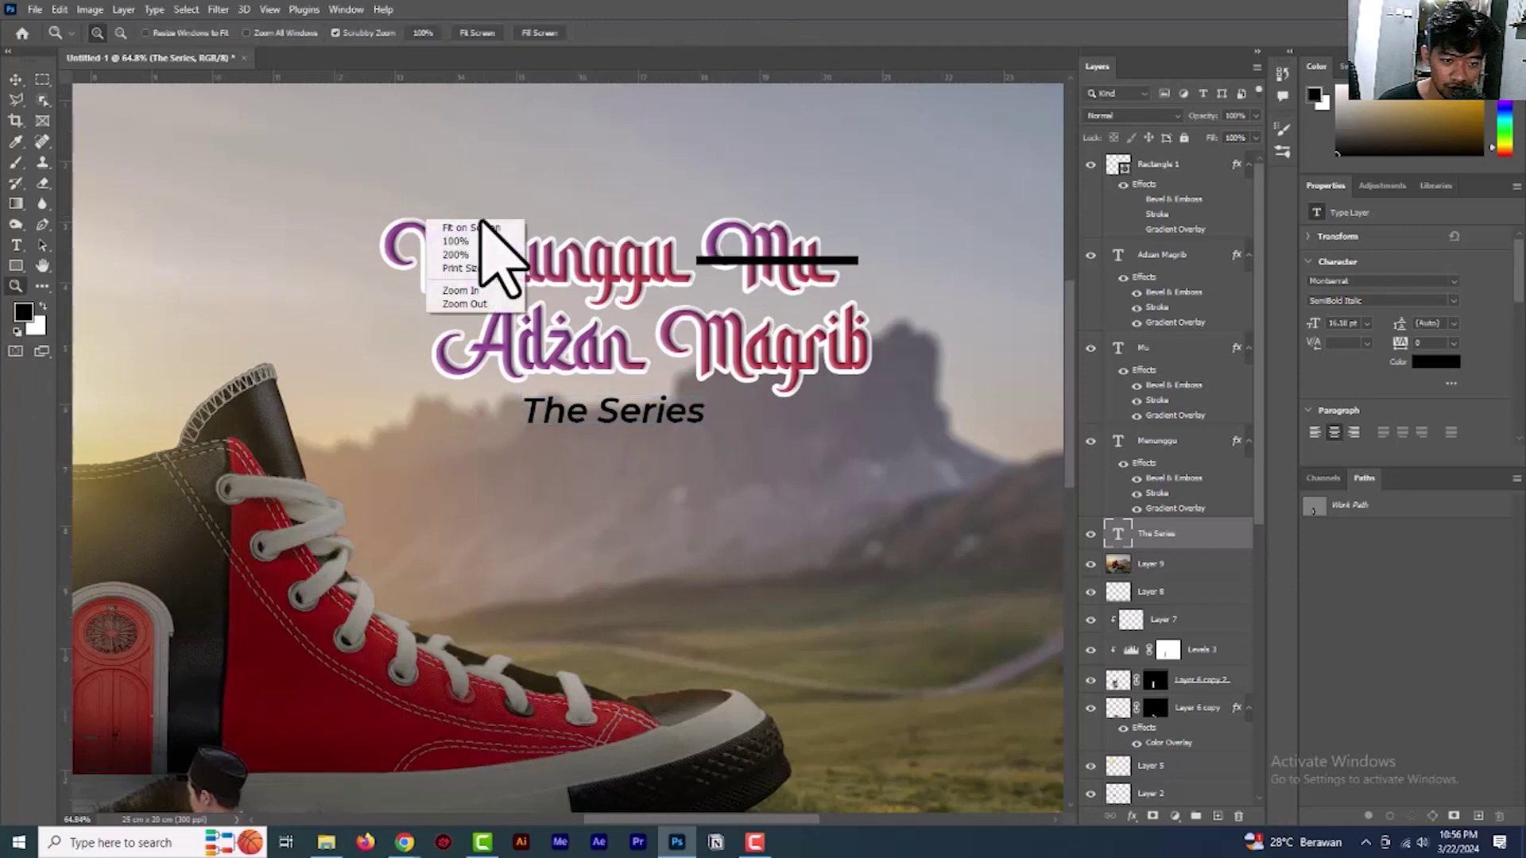
left_click(488, 227)
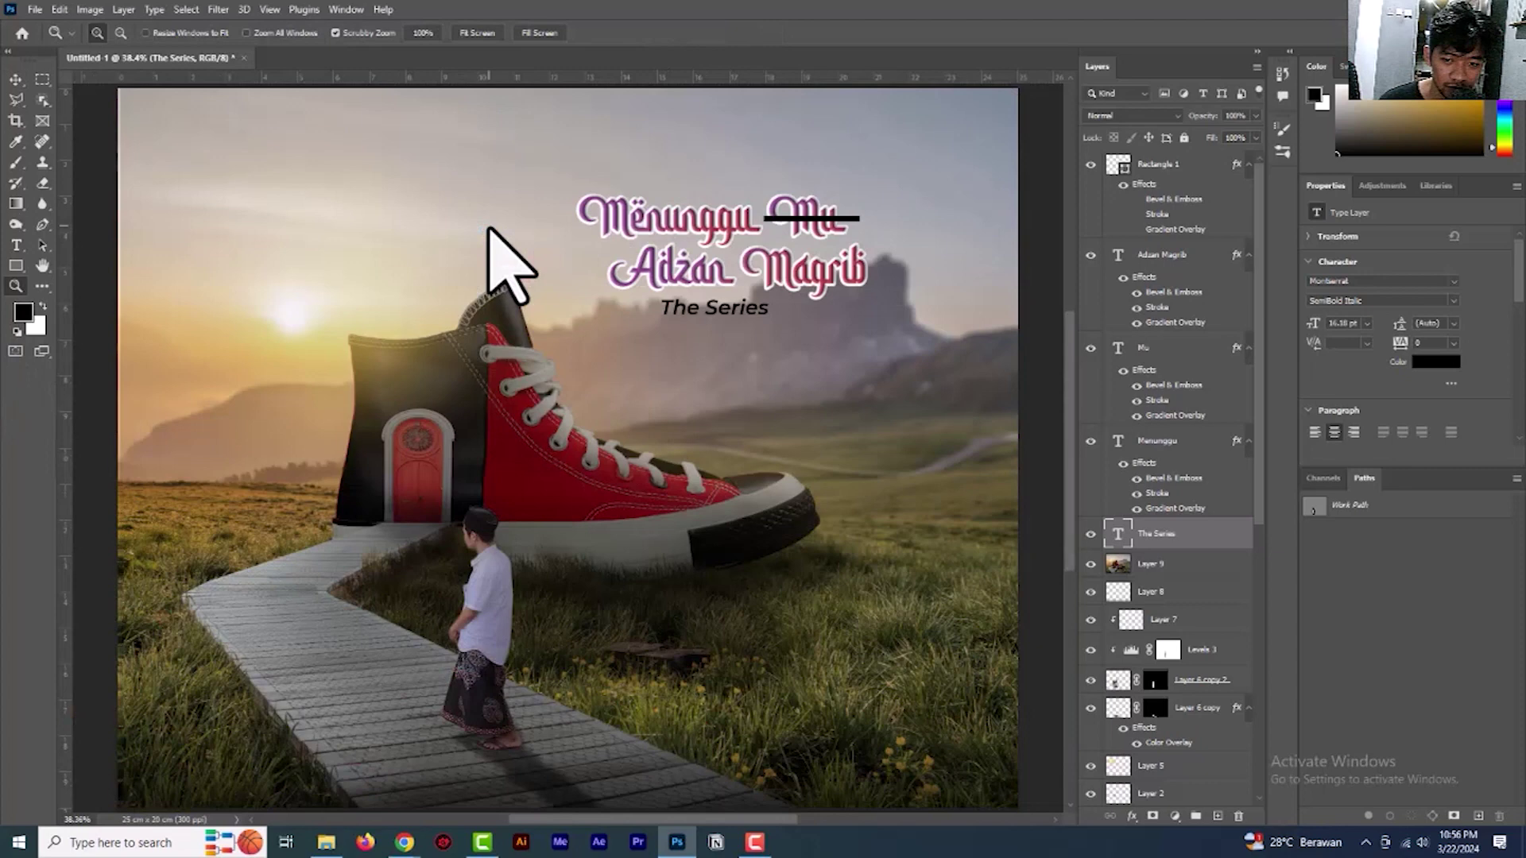
left_click(16, 80)
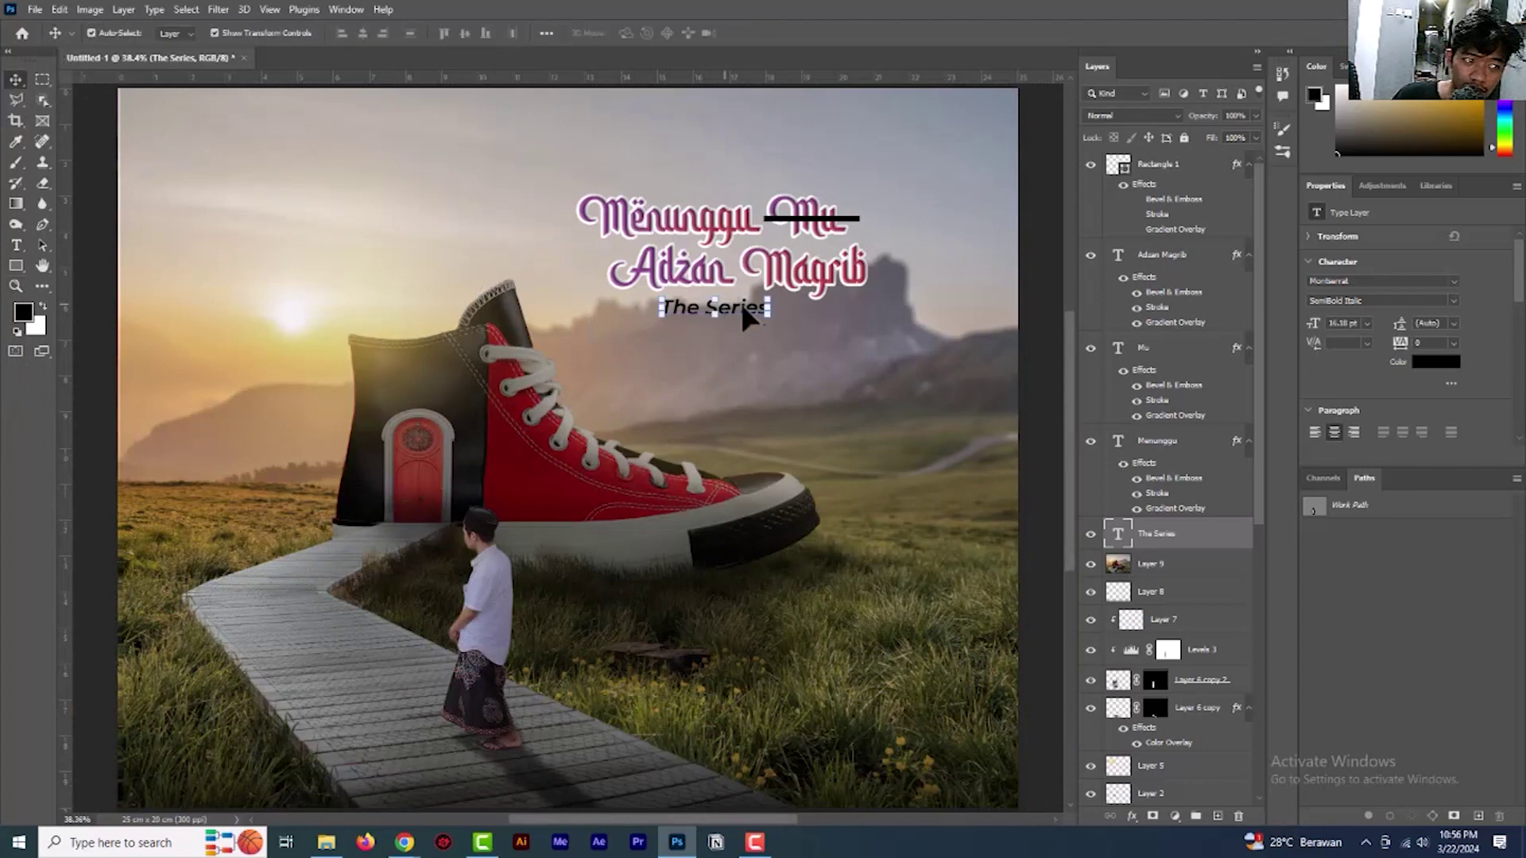
left_click(1435, 361)
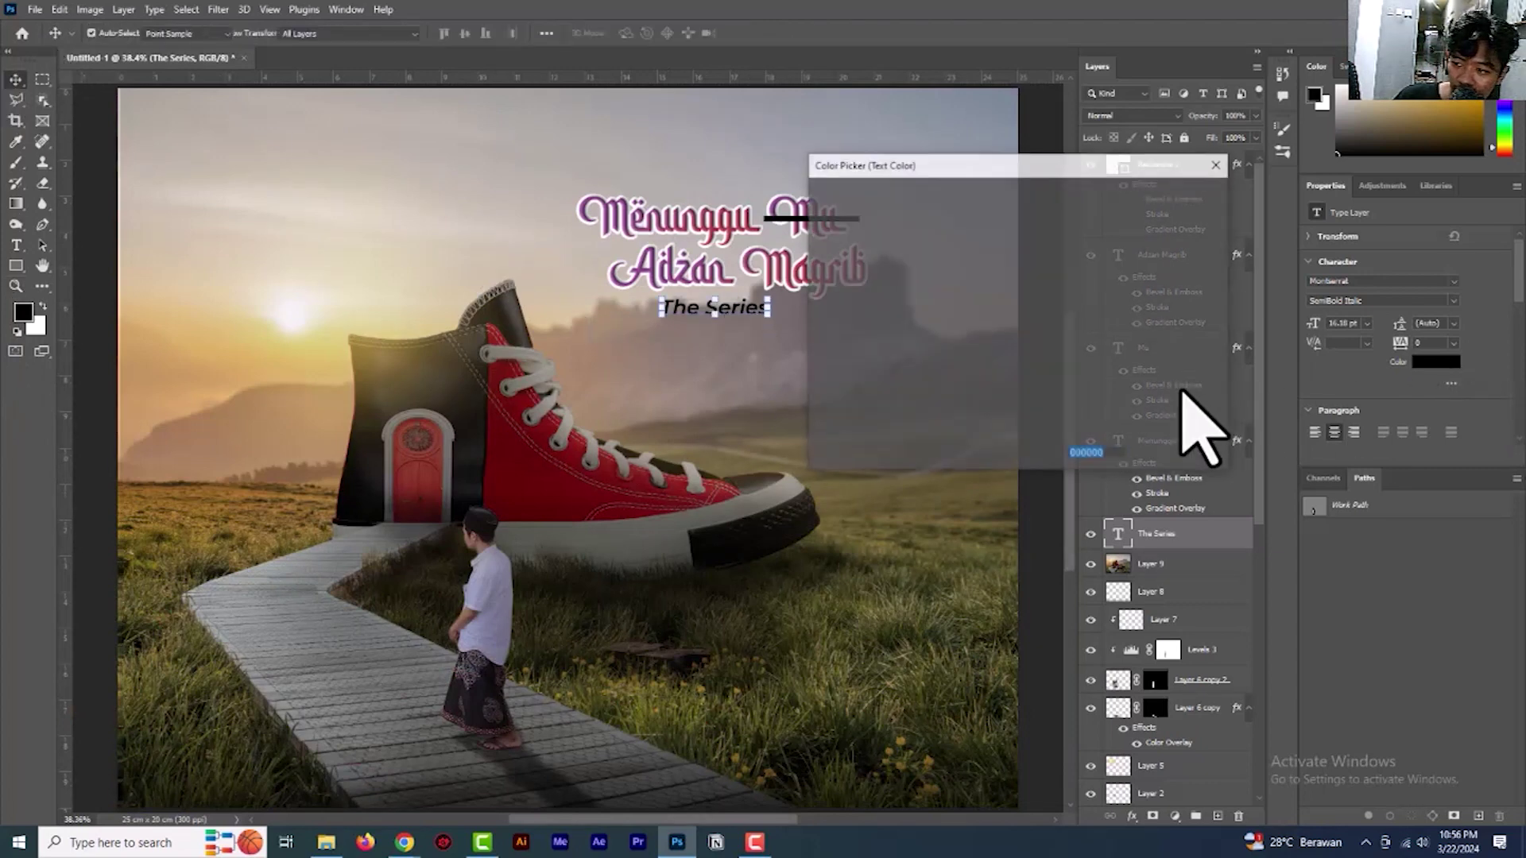
left_click_drag(925, 307, 666, 84)
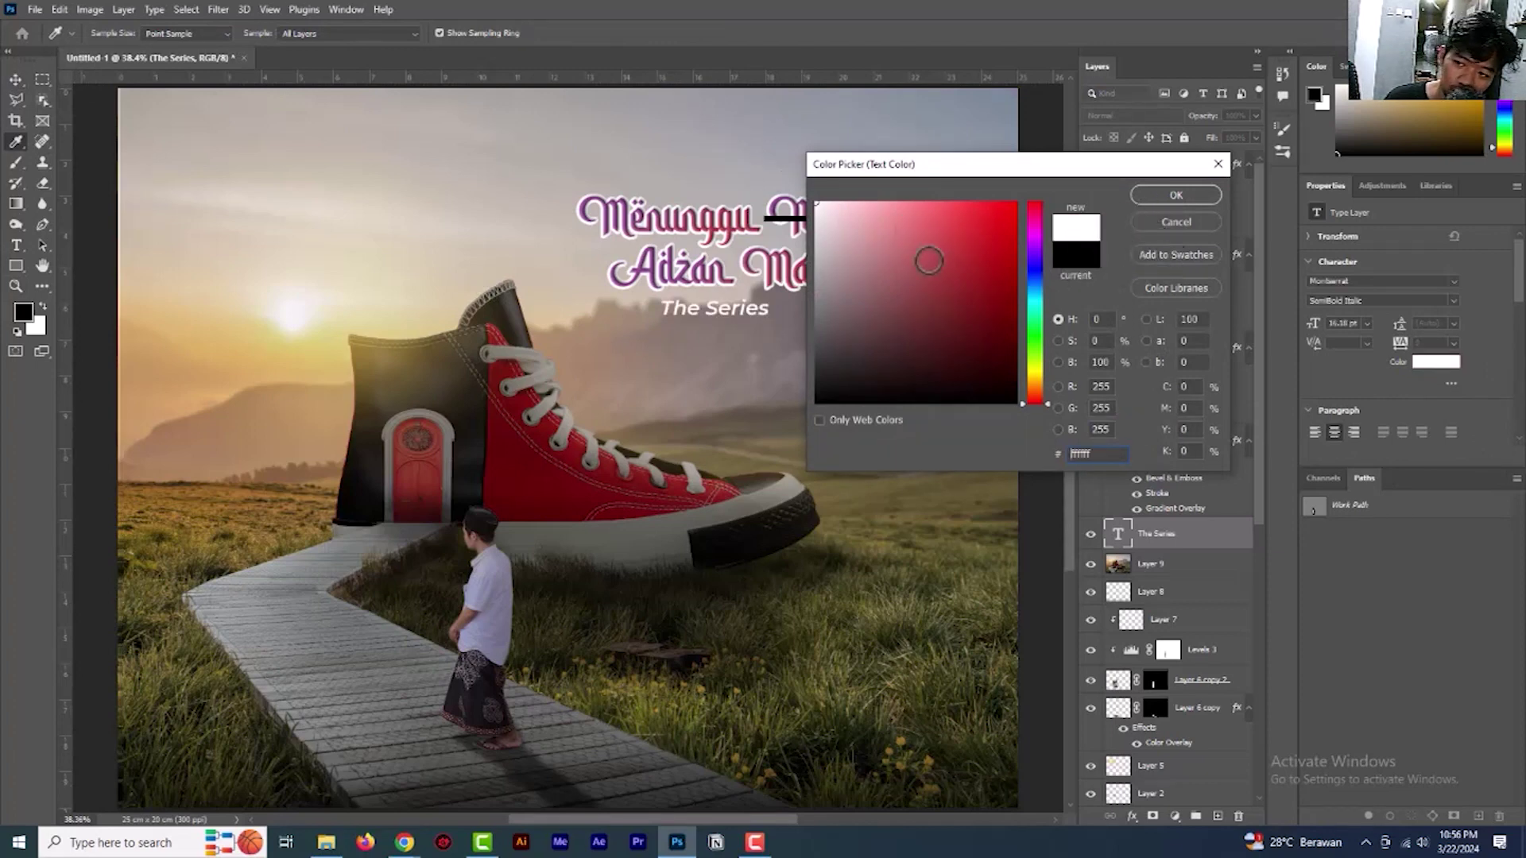
left_click_drag(884, 270, 816, 402)
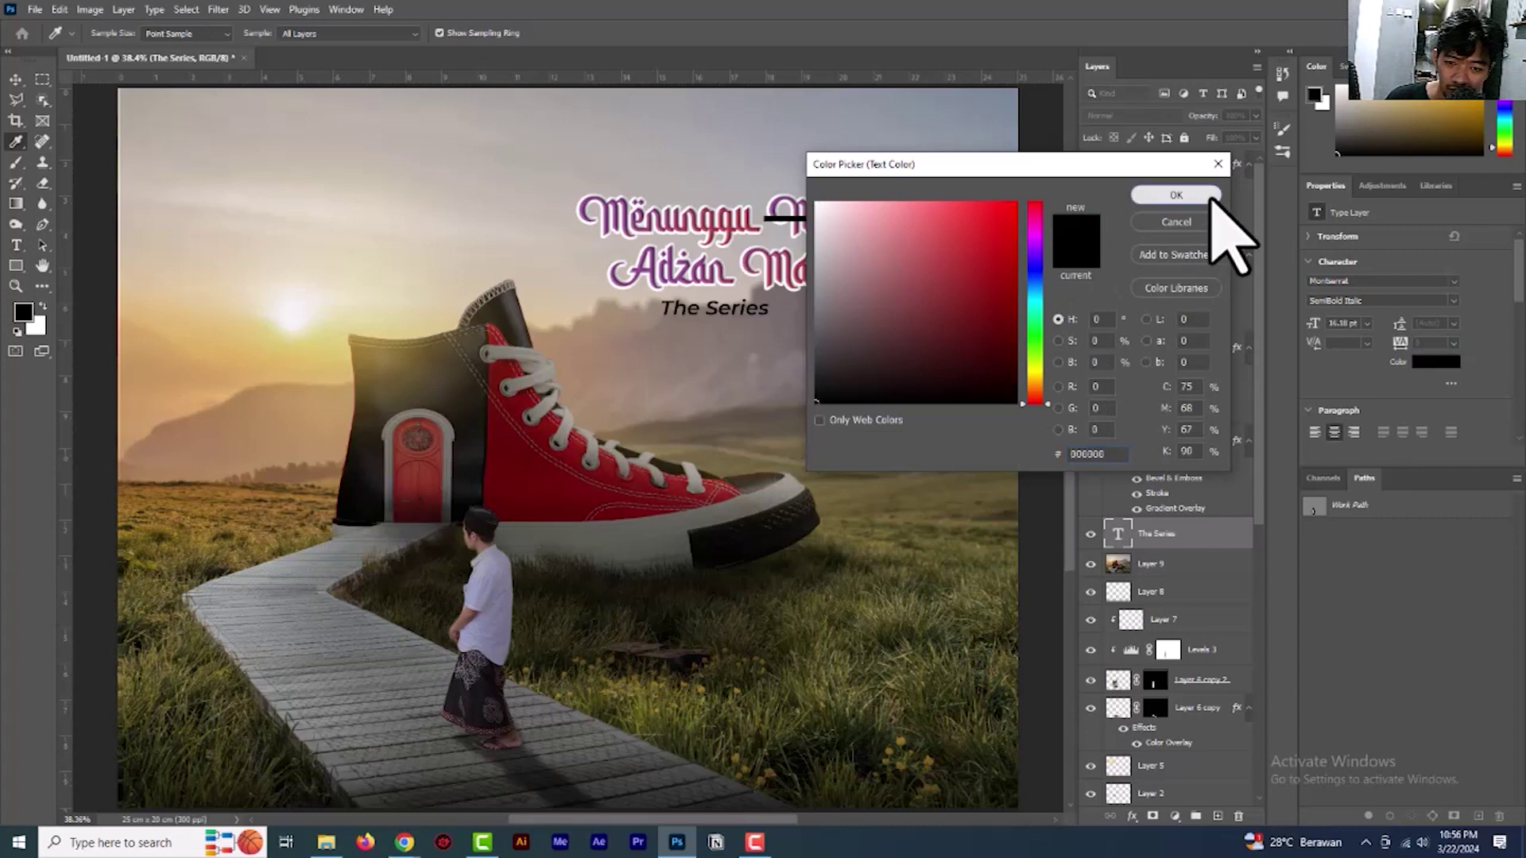
left_click(1176, 195)
Nudge the "The Series" text slightly closer beneath Adzan Magrib and give it Bevel & Emboss and white Stroke effects
left_click_drag(741, 311, 751, 308)
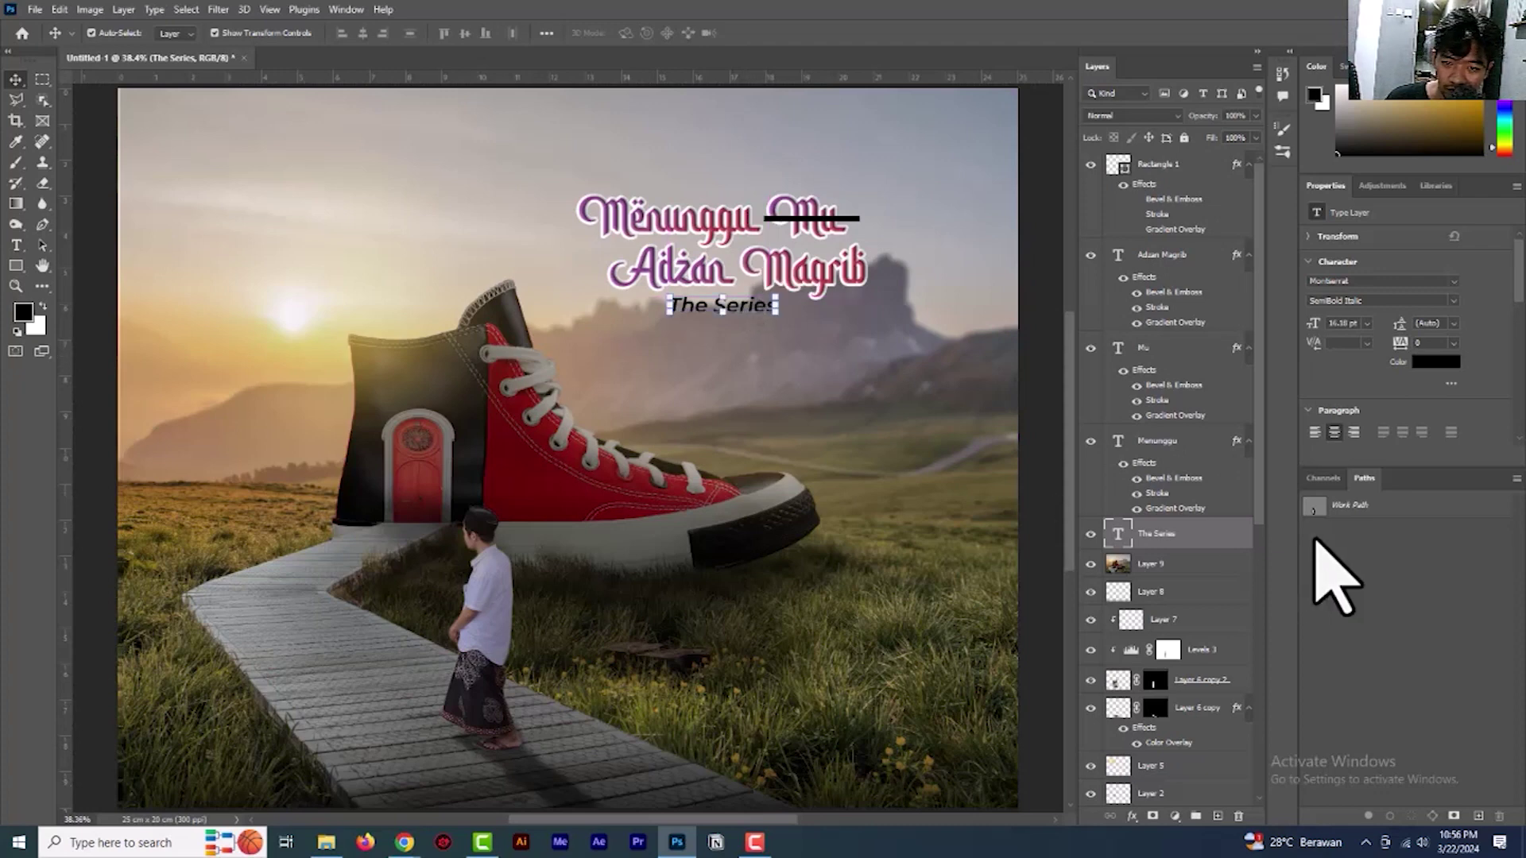
left_click(1132, 817)
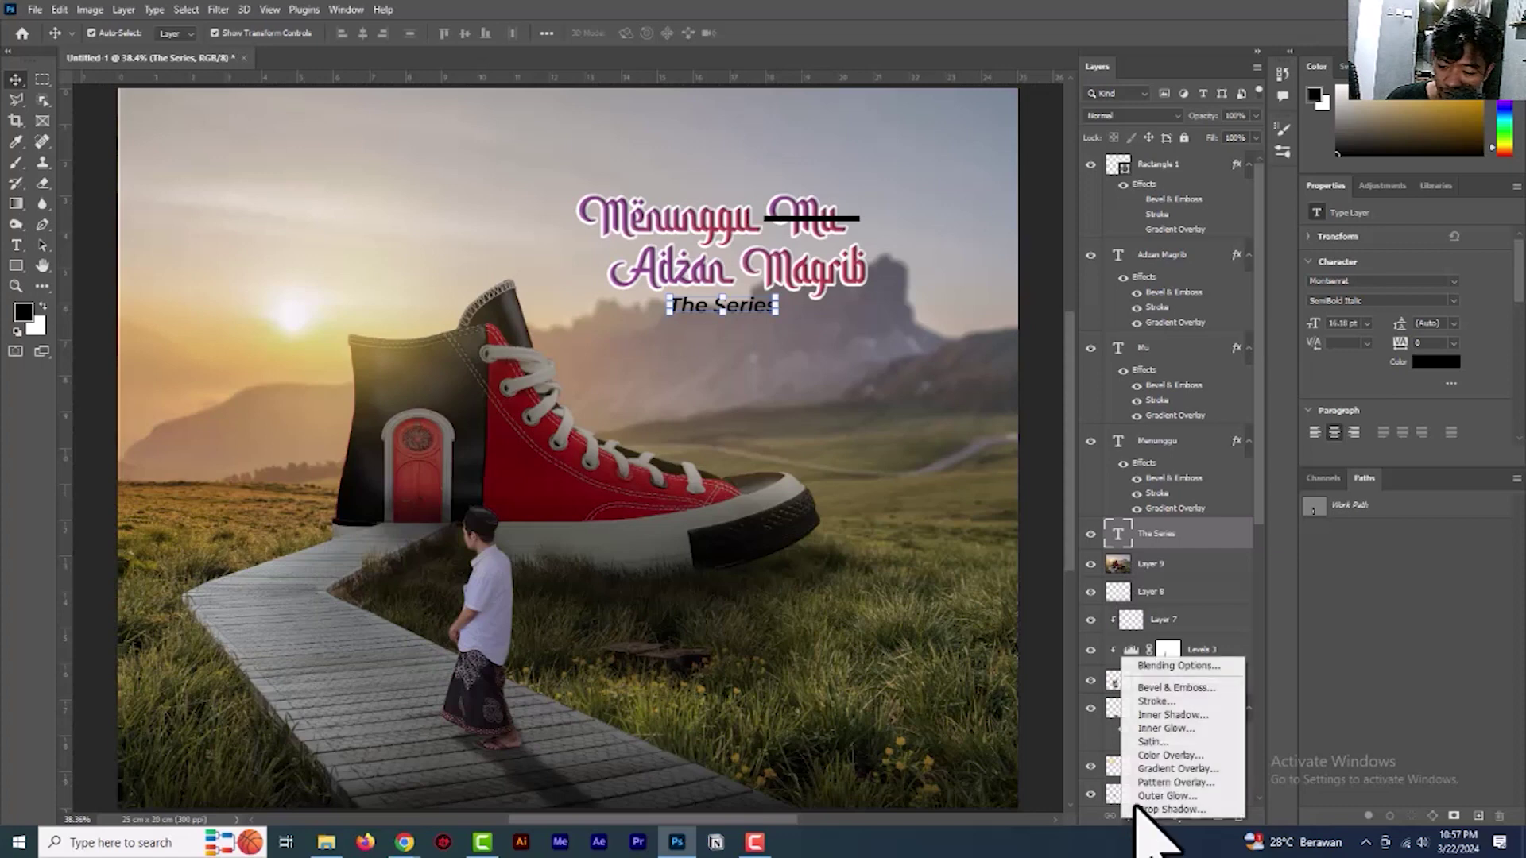
left_click(1165, 664)
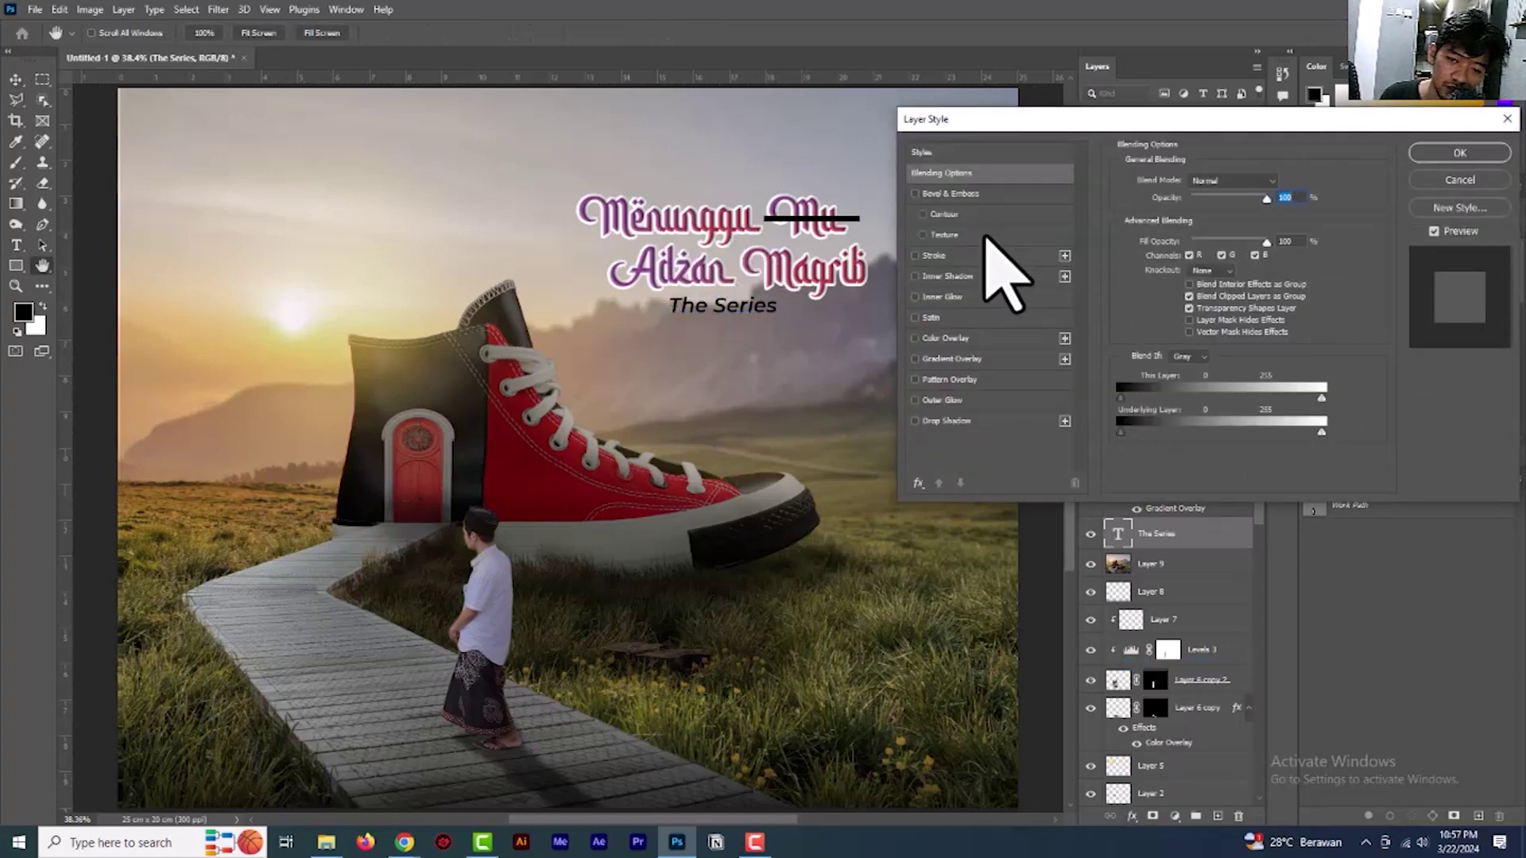
left_click(953, 196)
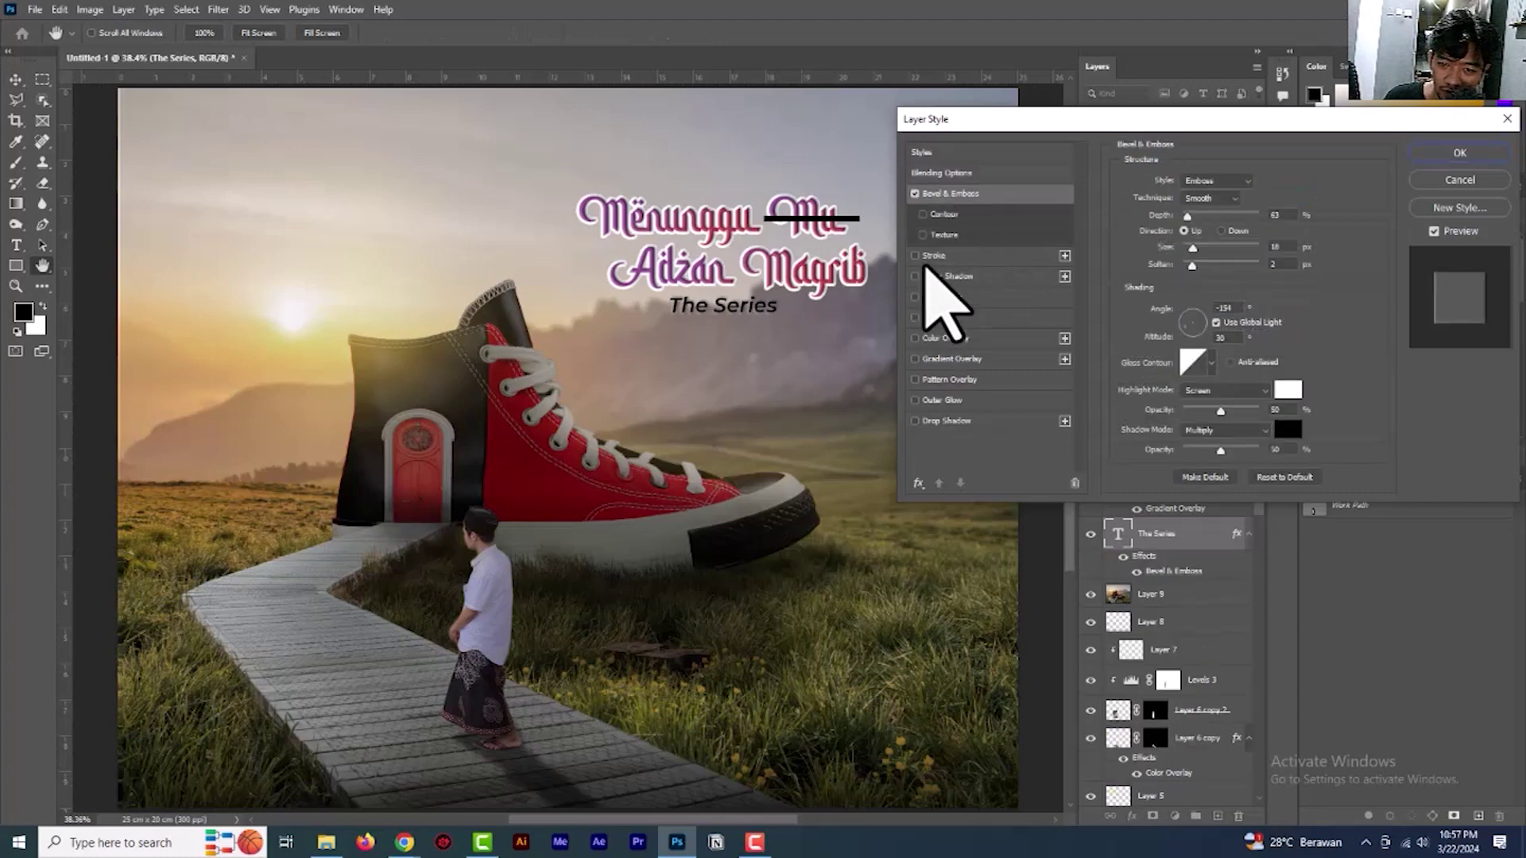
left_click(924, 262)
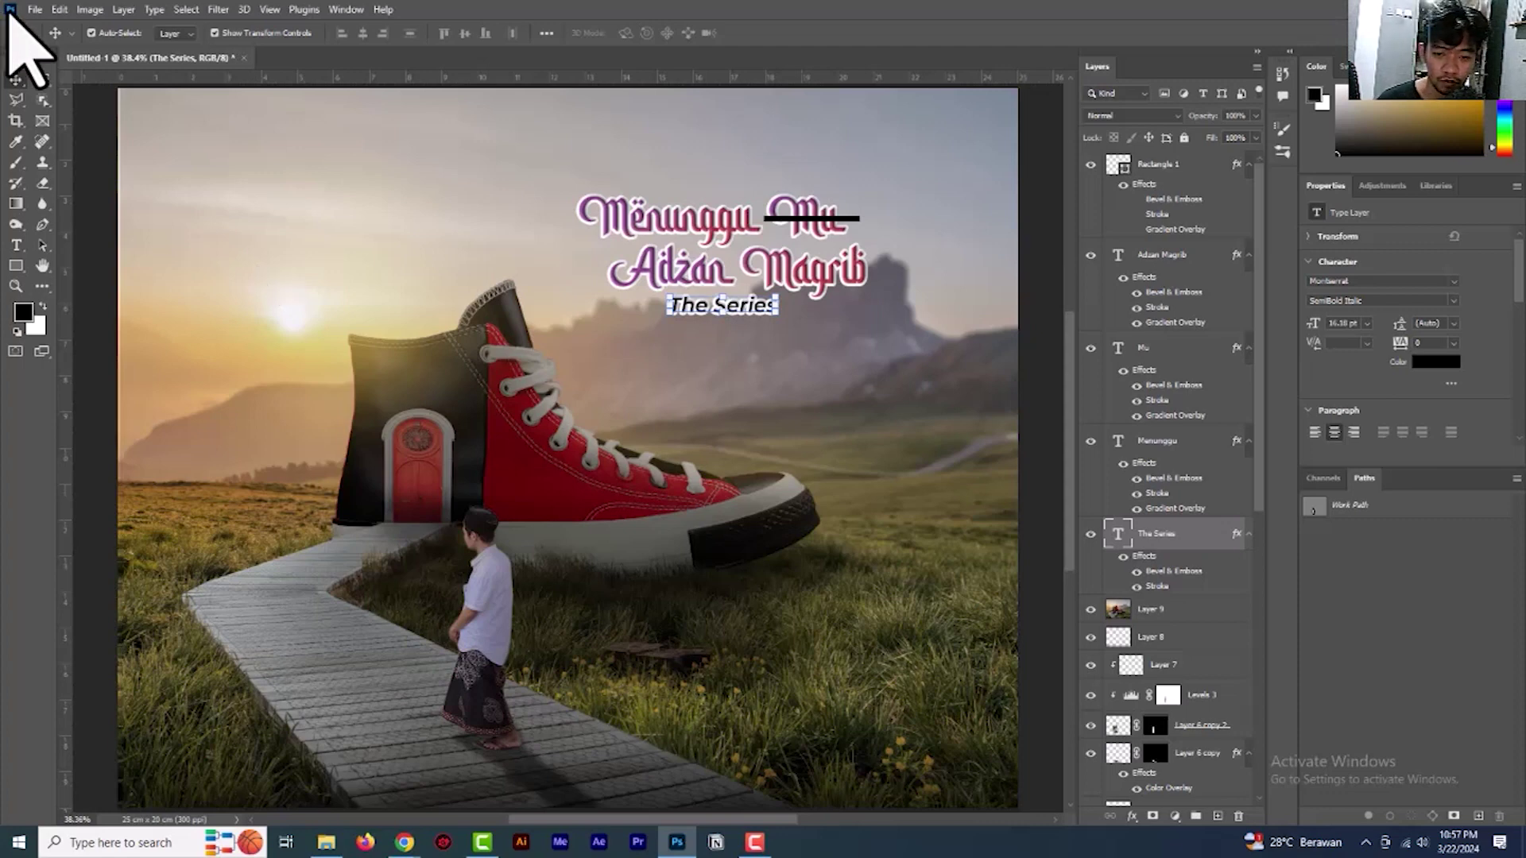
left_click(718, 114)
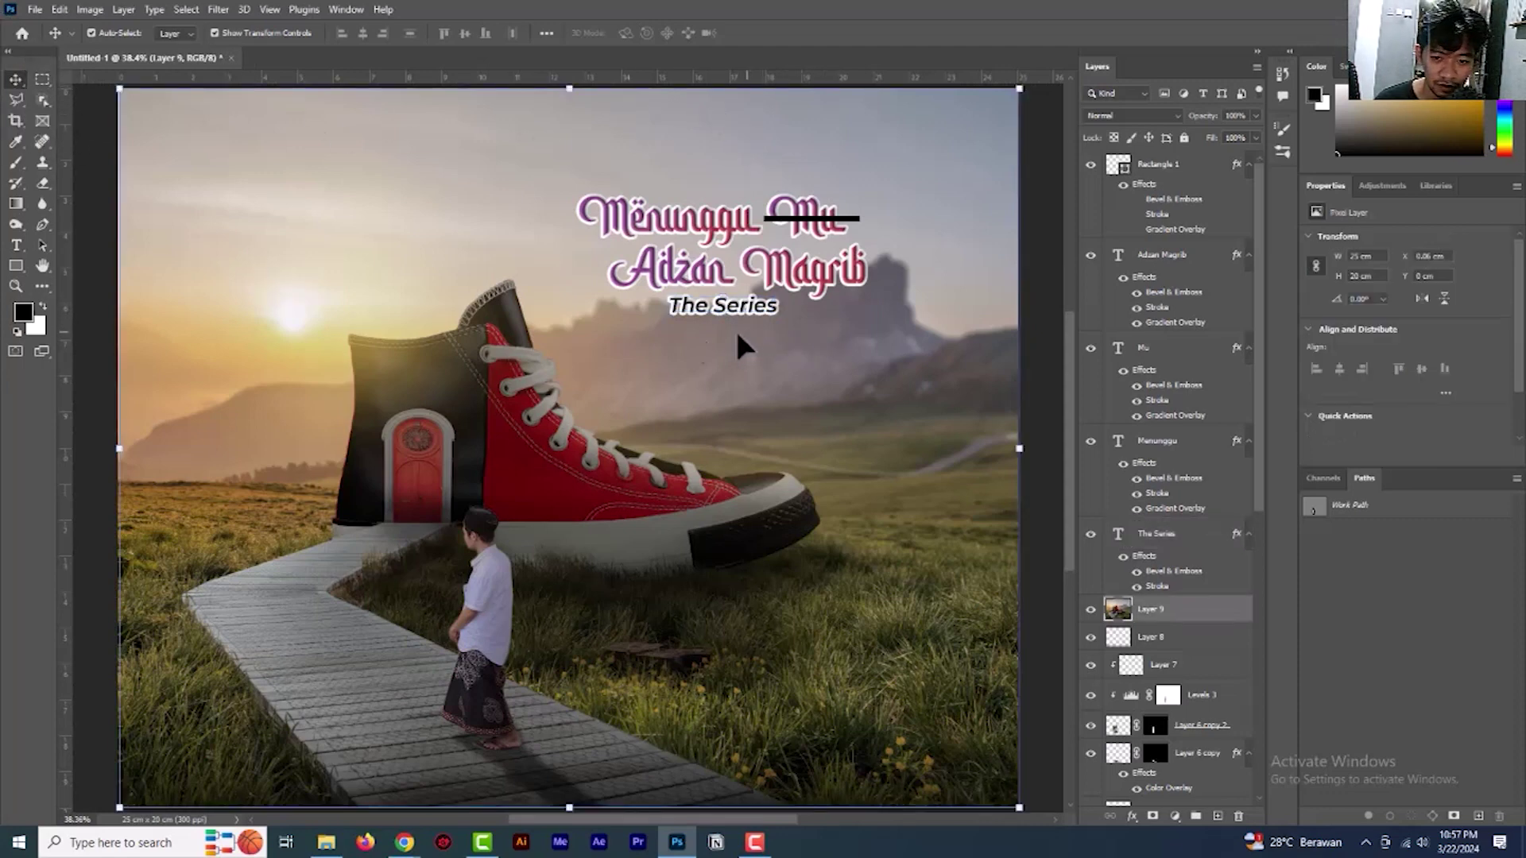
left_click(16, 287)
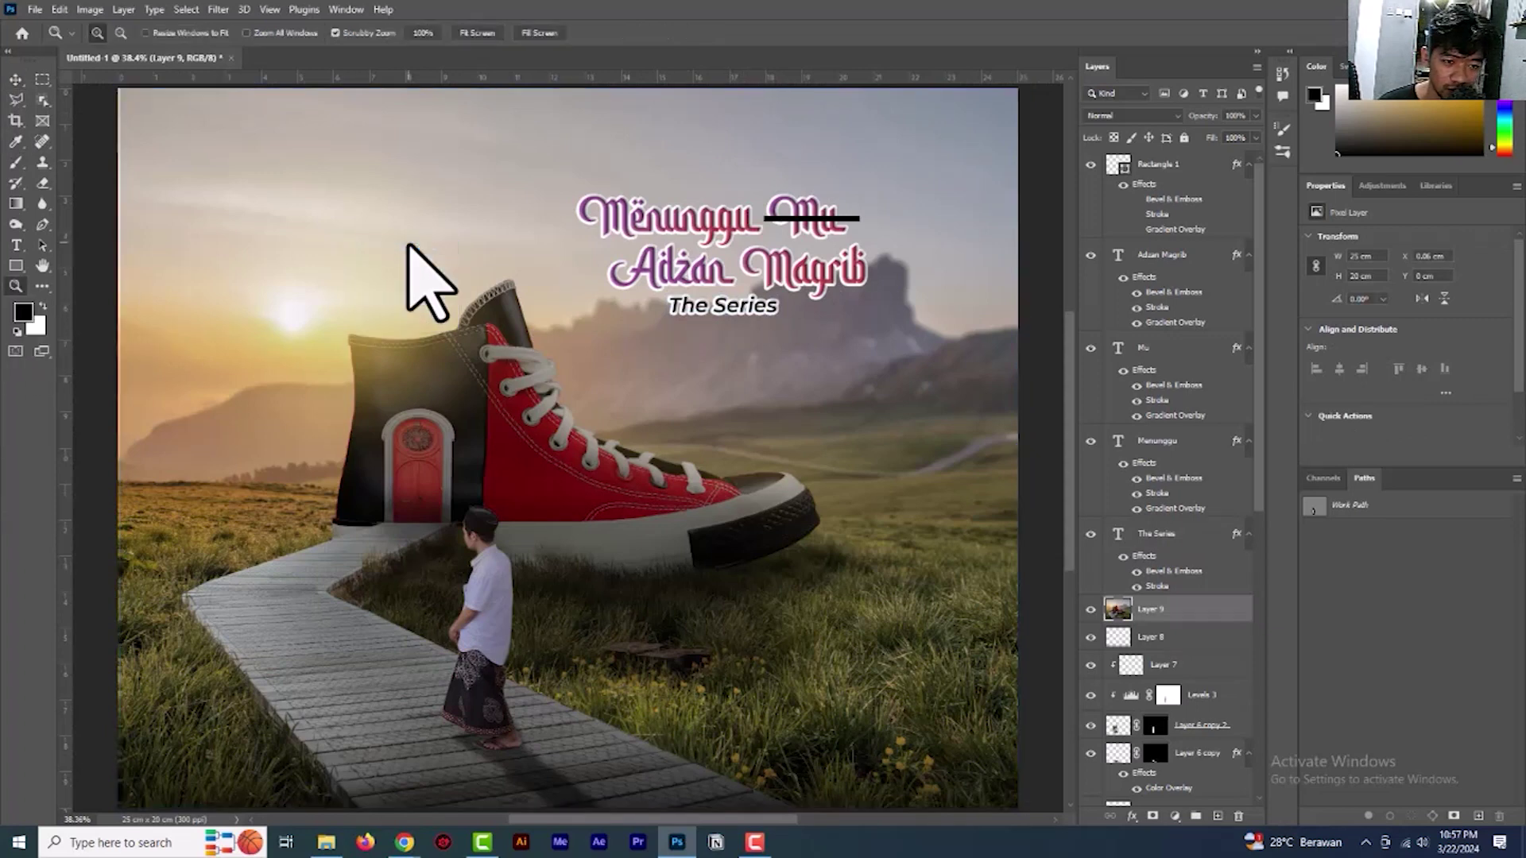